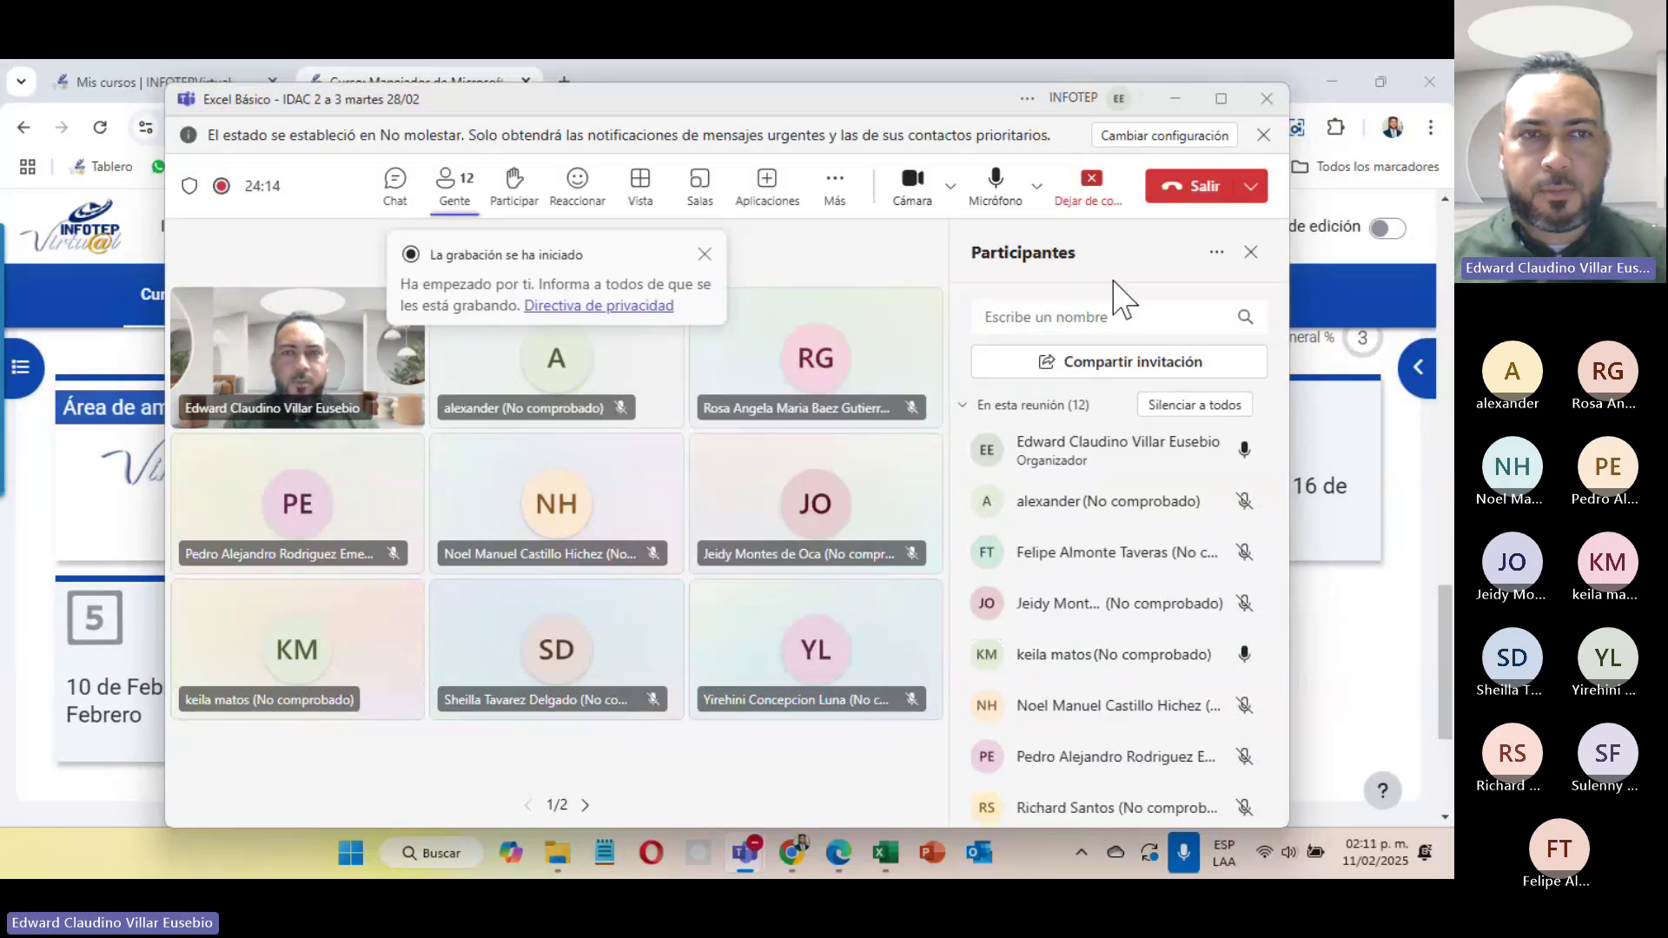
Step: Dismiss the recording notice and admit the participant waiting in the meeting lobby
click(1390, 860)
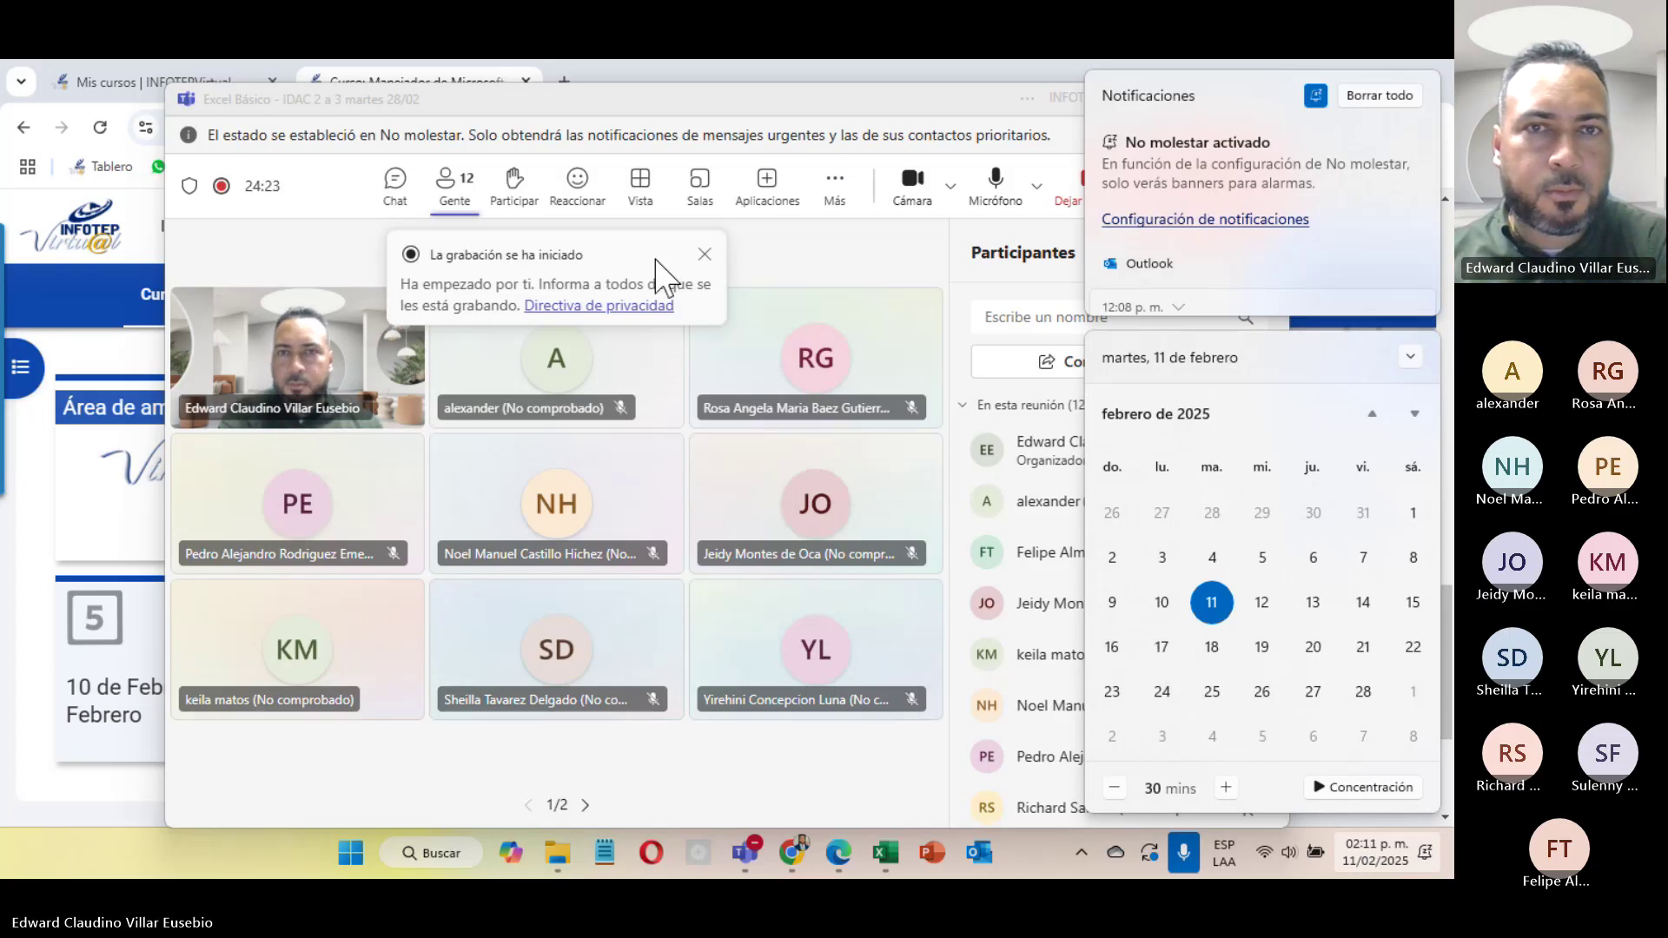
click(704, 254)
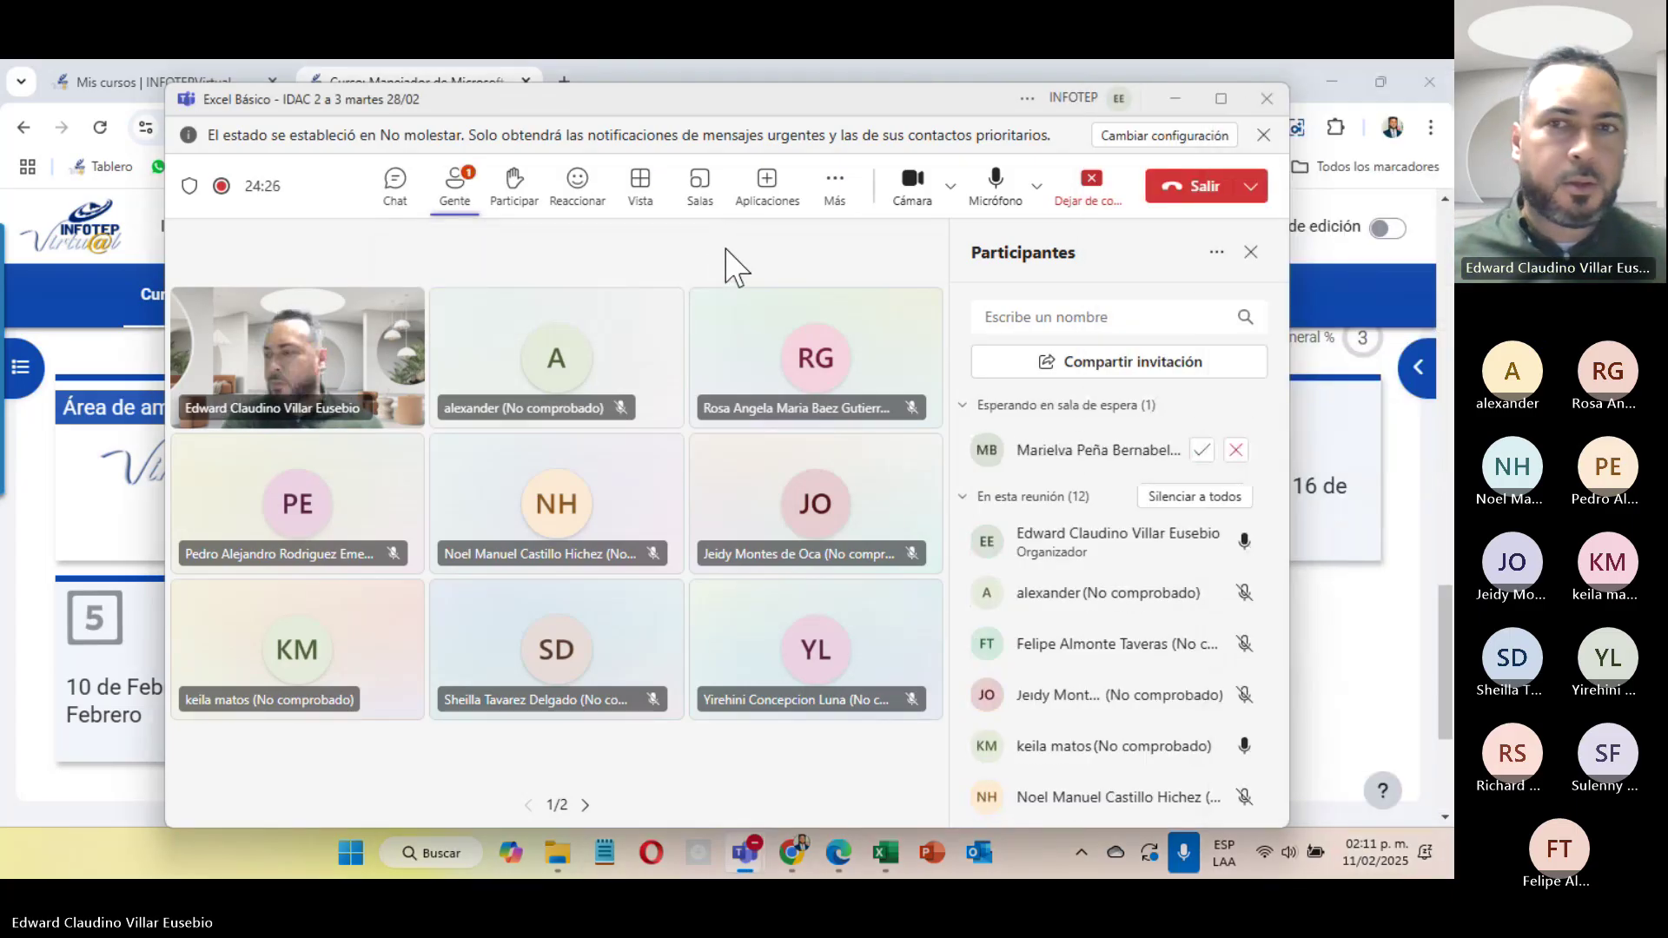
click(1202, 450)
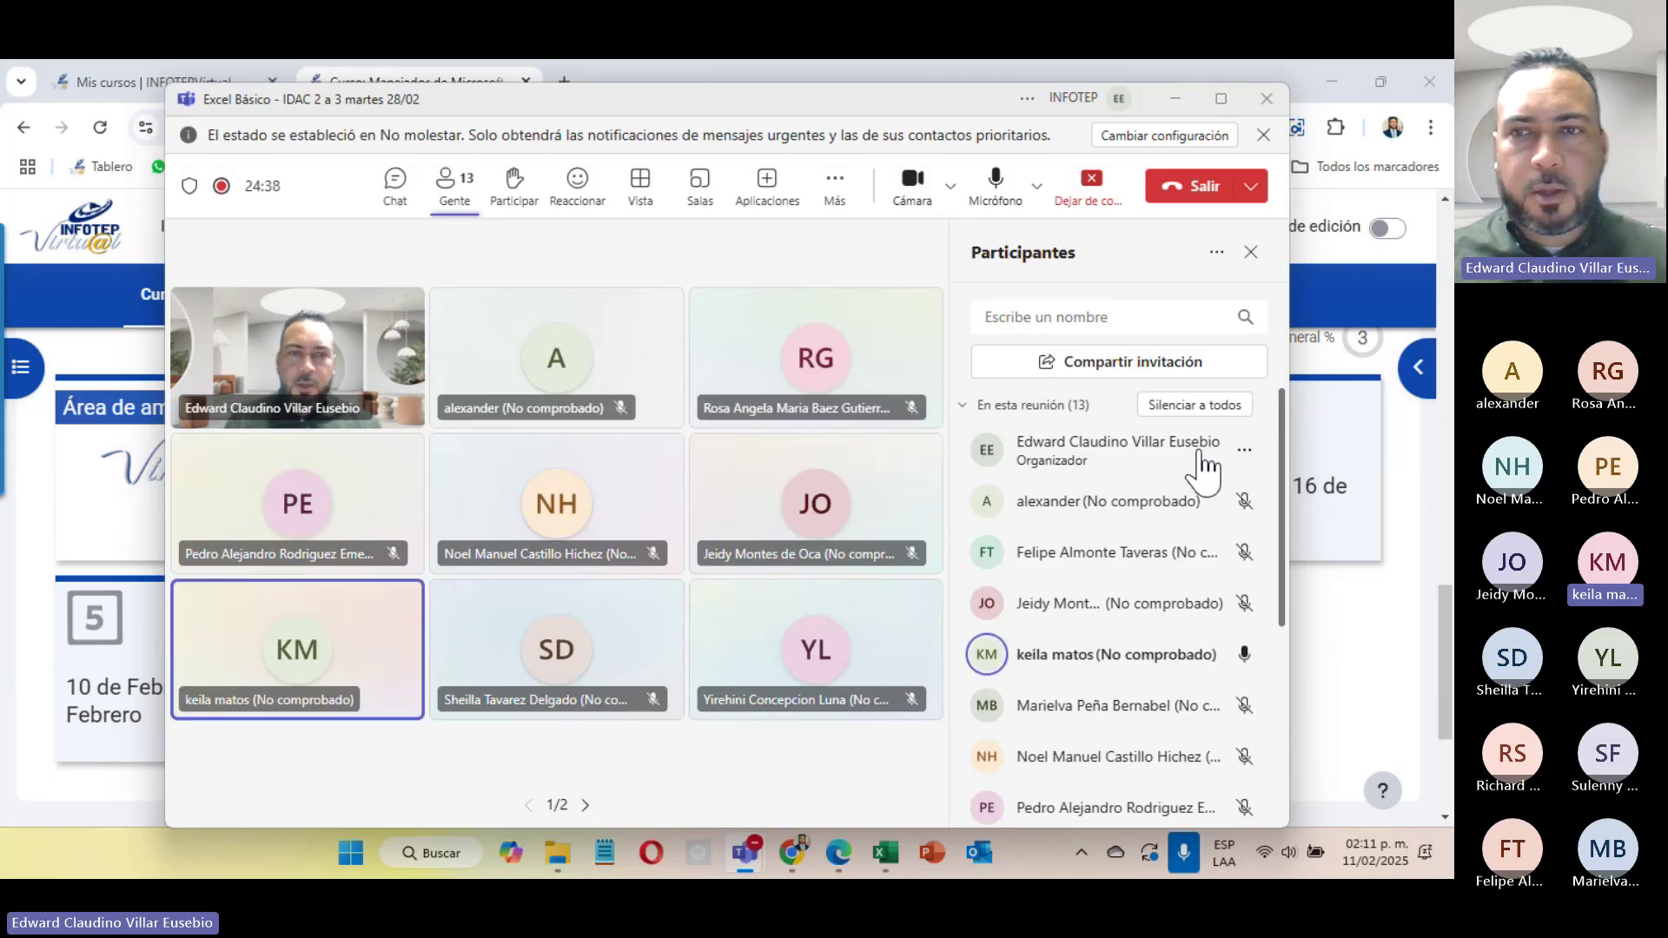
Step: Mute all other meeting participants and minimize the meeting window to show the course page
click(1199, 406)
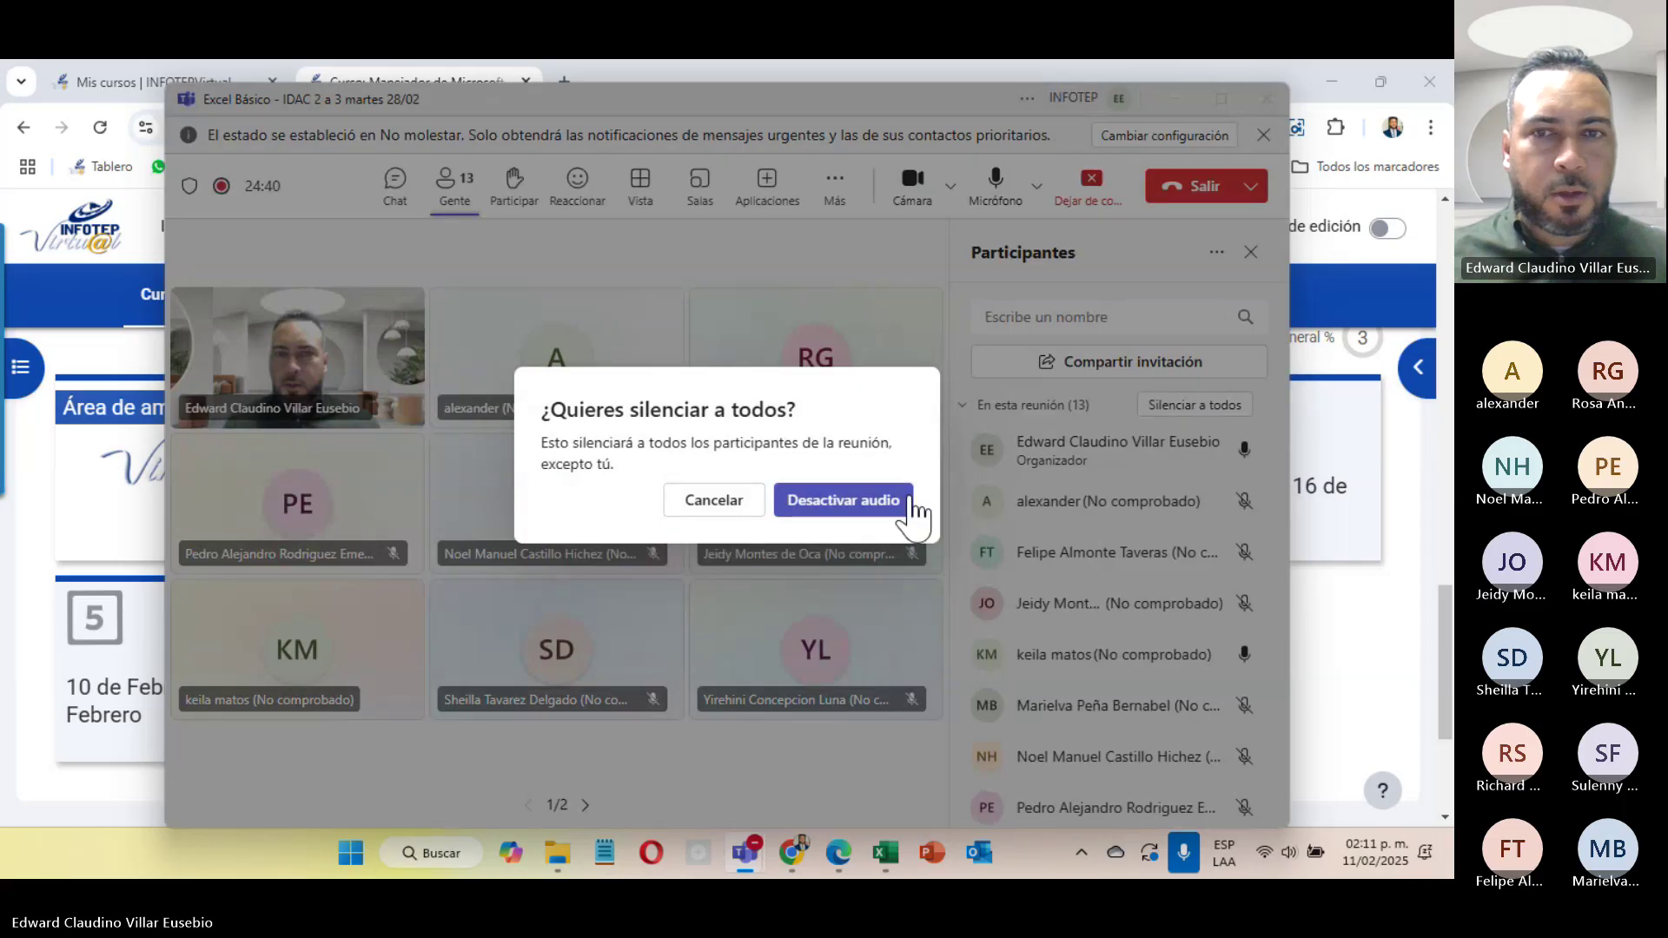
click(910, 502)
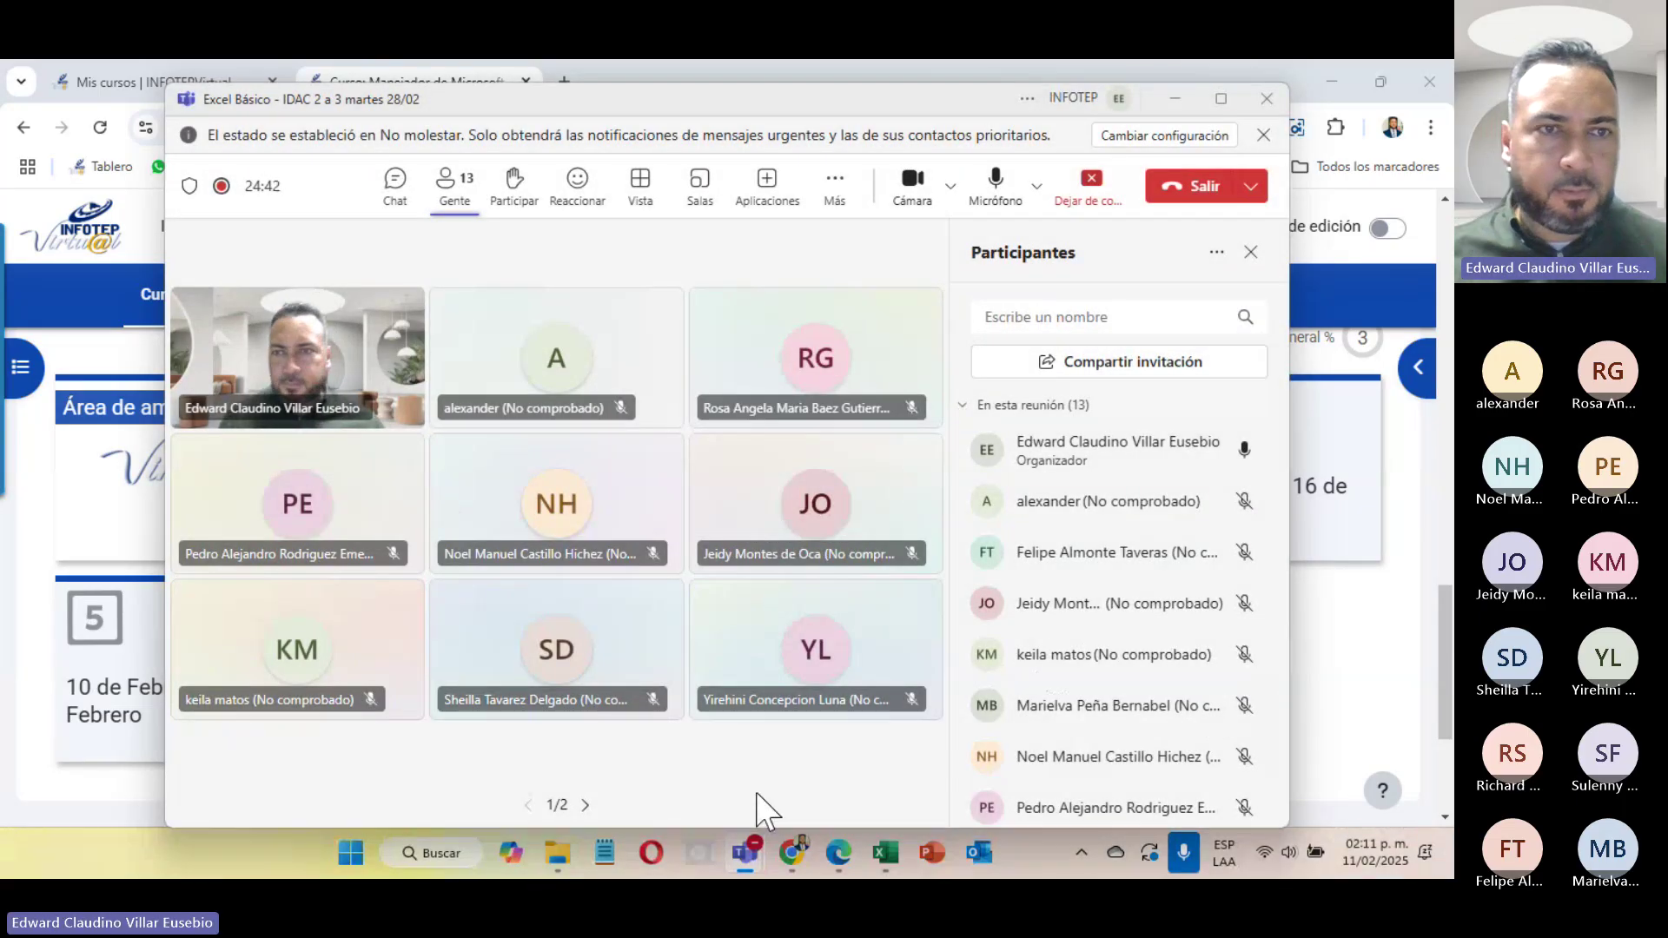
click(1175, 98)
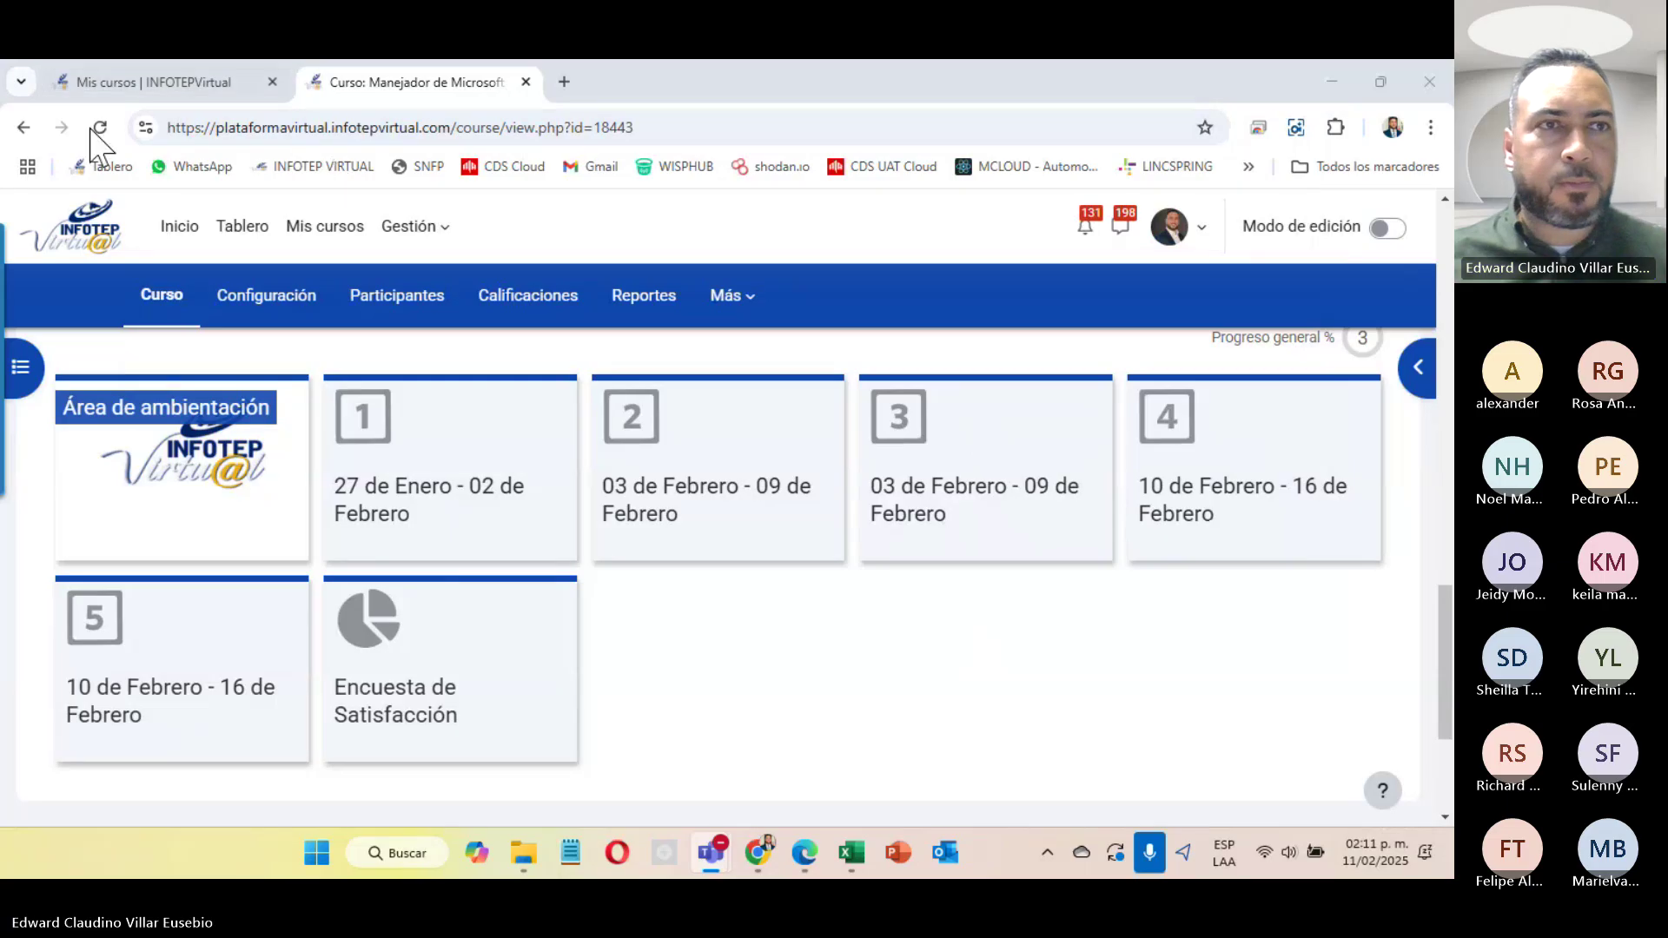
Step: Reload the course page and turn the meeting microphone back on
click(98, 131)
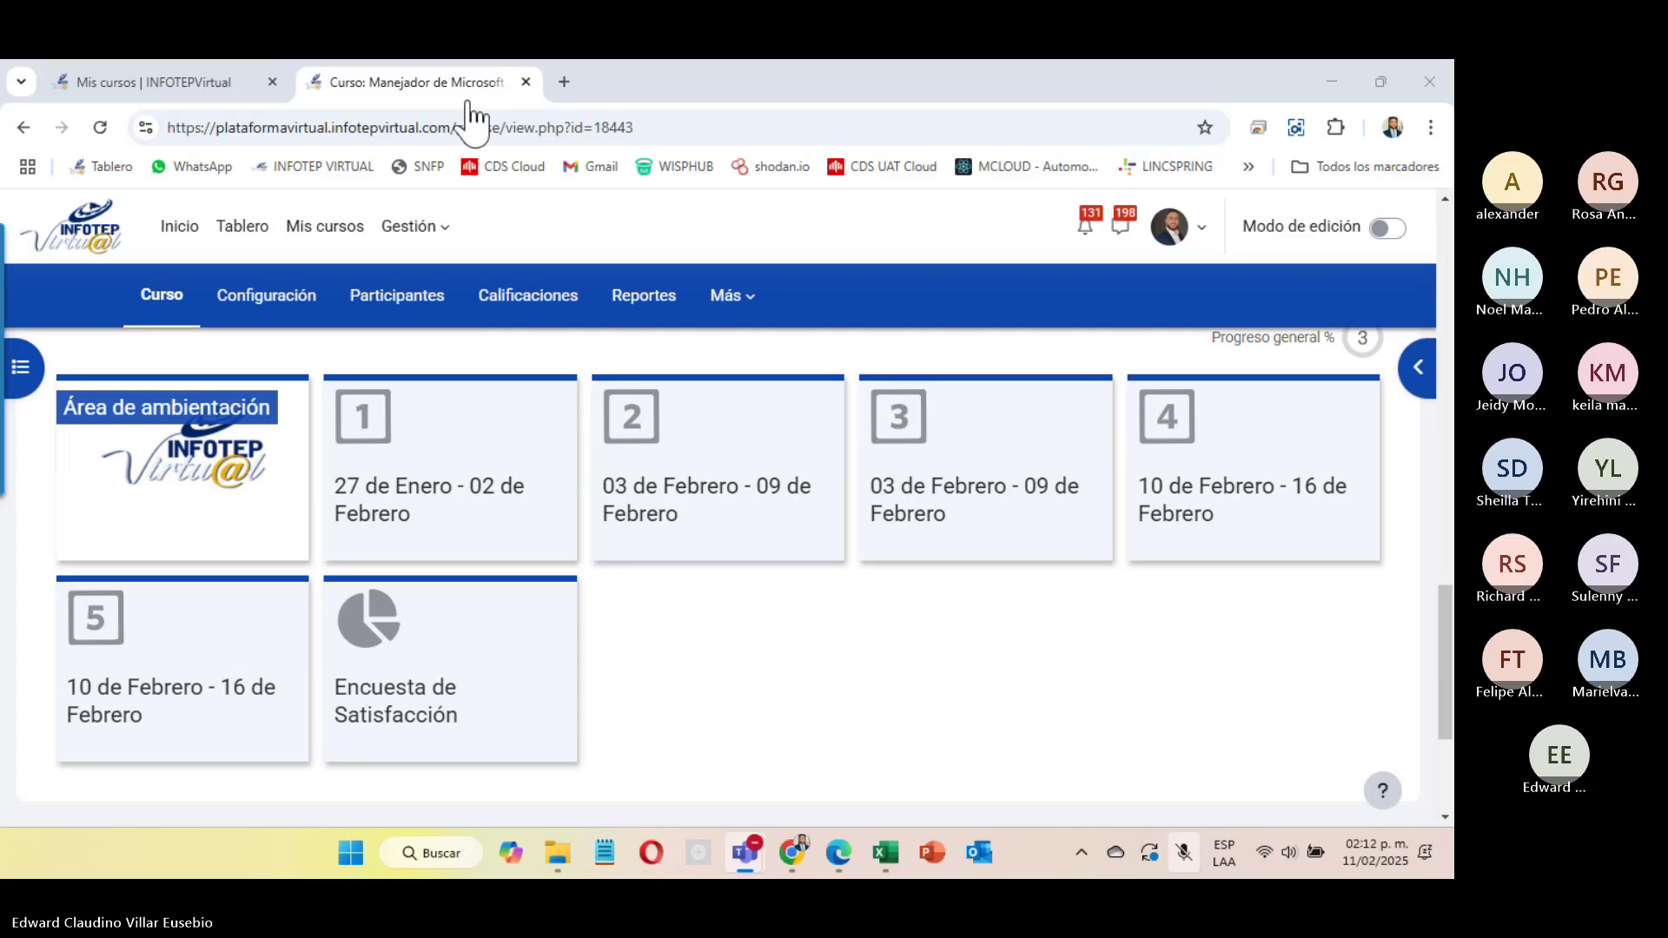
key(super+alt+k)
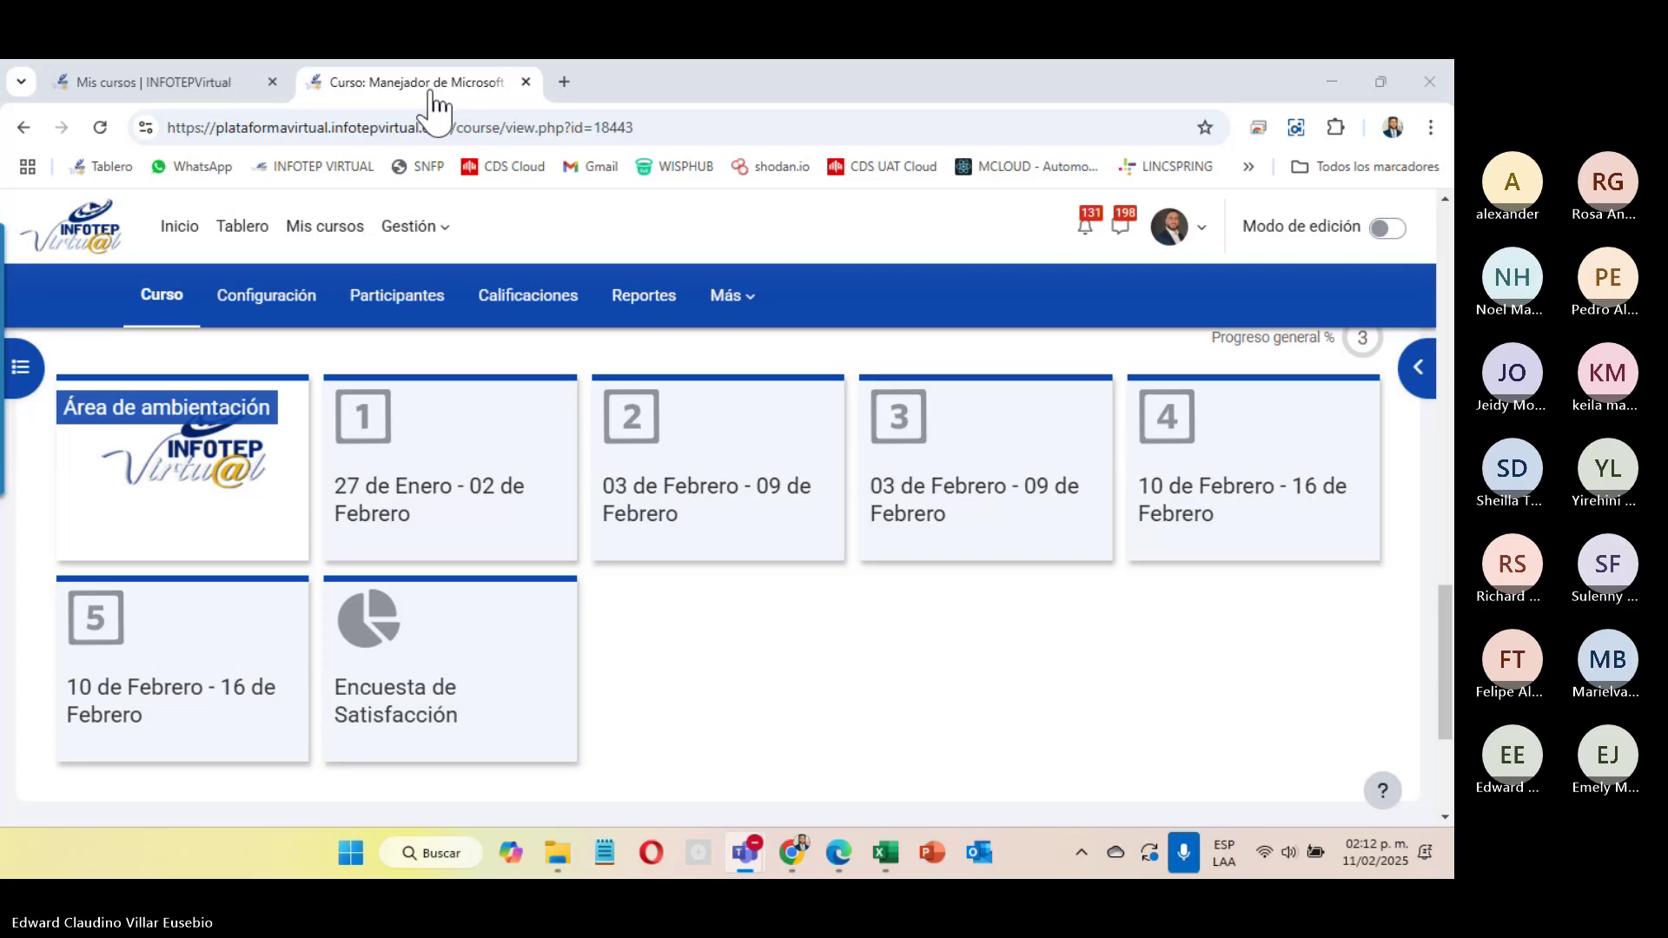
Step: Look over the resources in course section 4, 10 de Febrero - 16 de Febrero, and close the section
mouse_move(1228, 508)
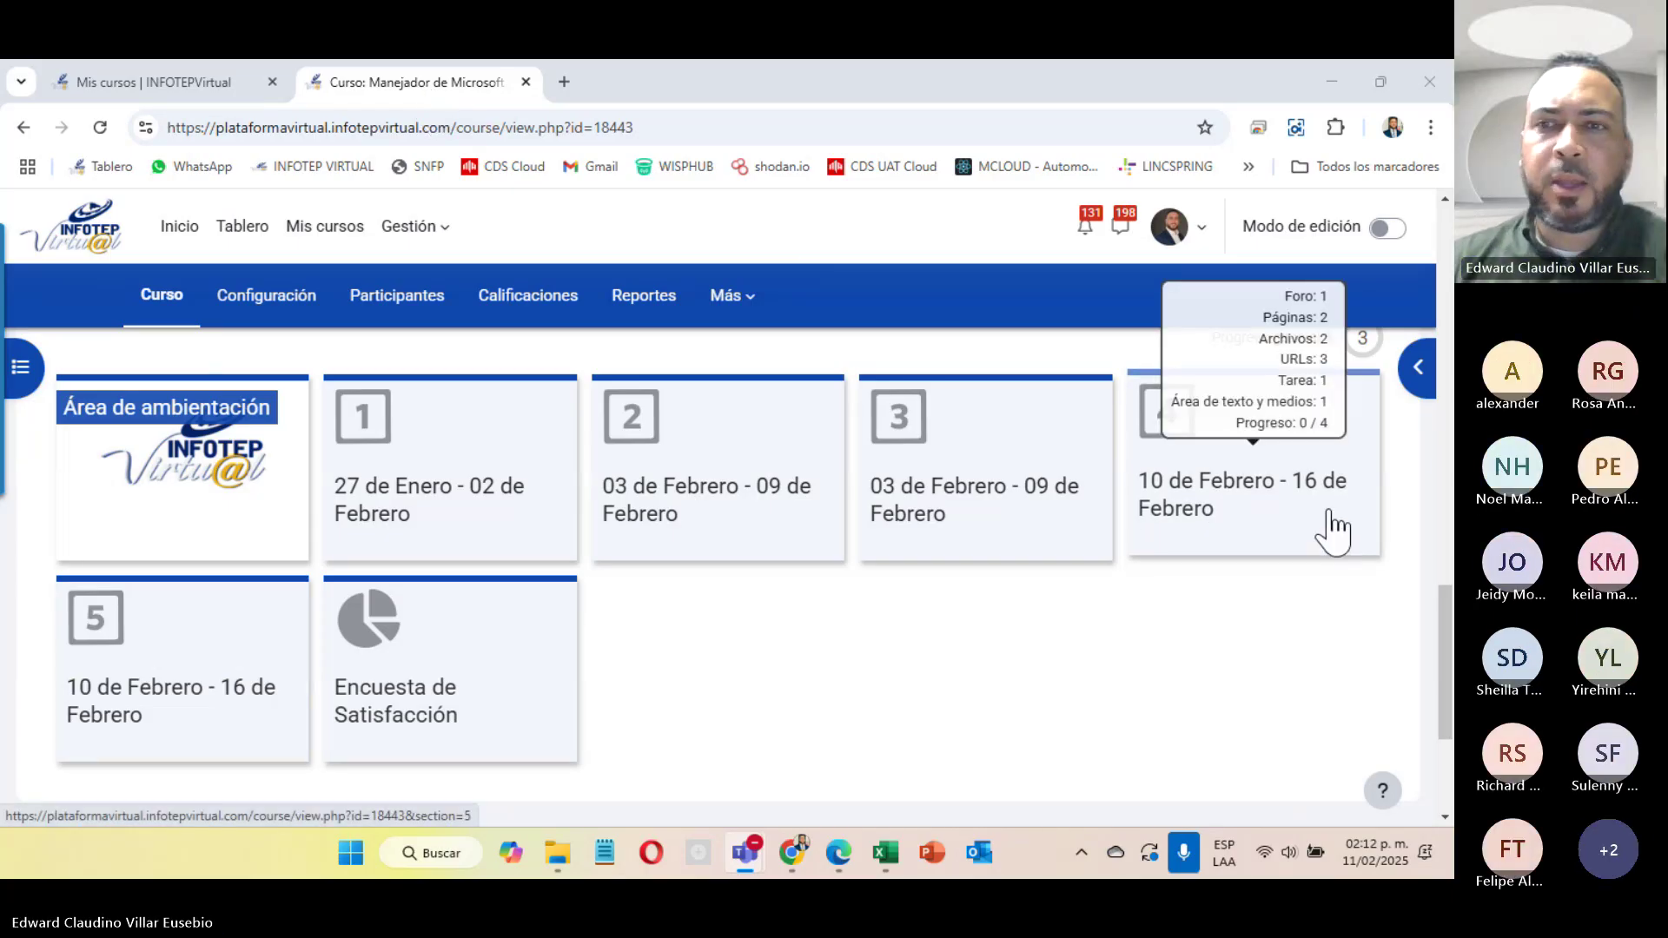
click(1217, 488)
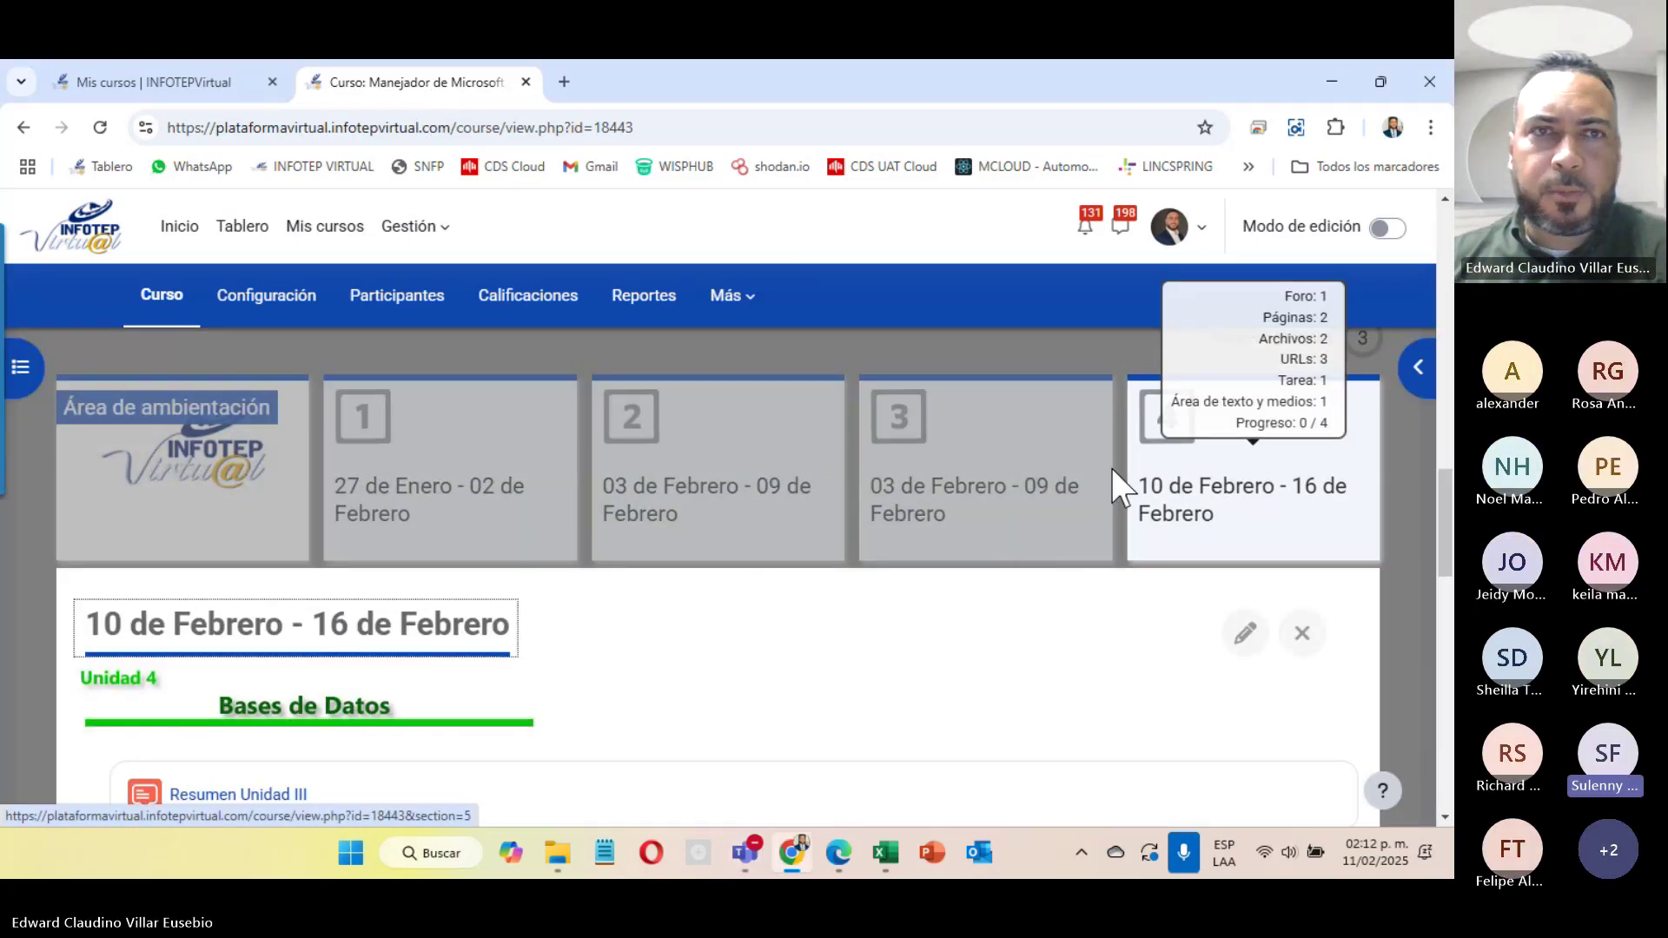
scroll(613, 582, down, 5)
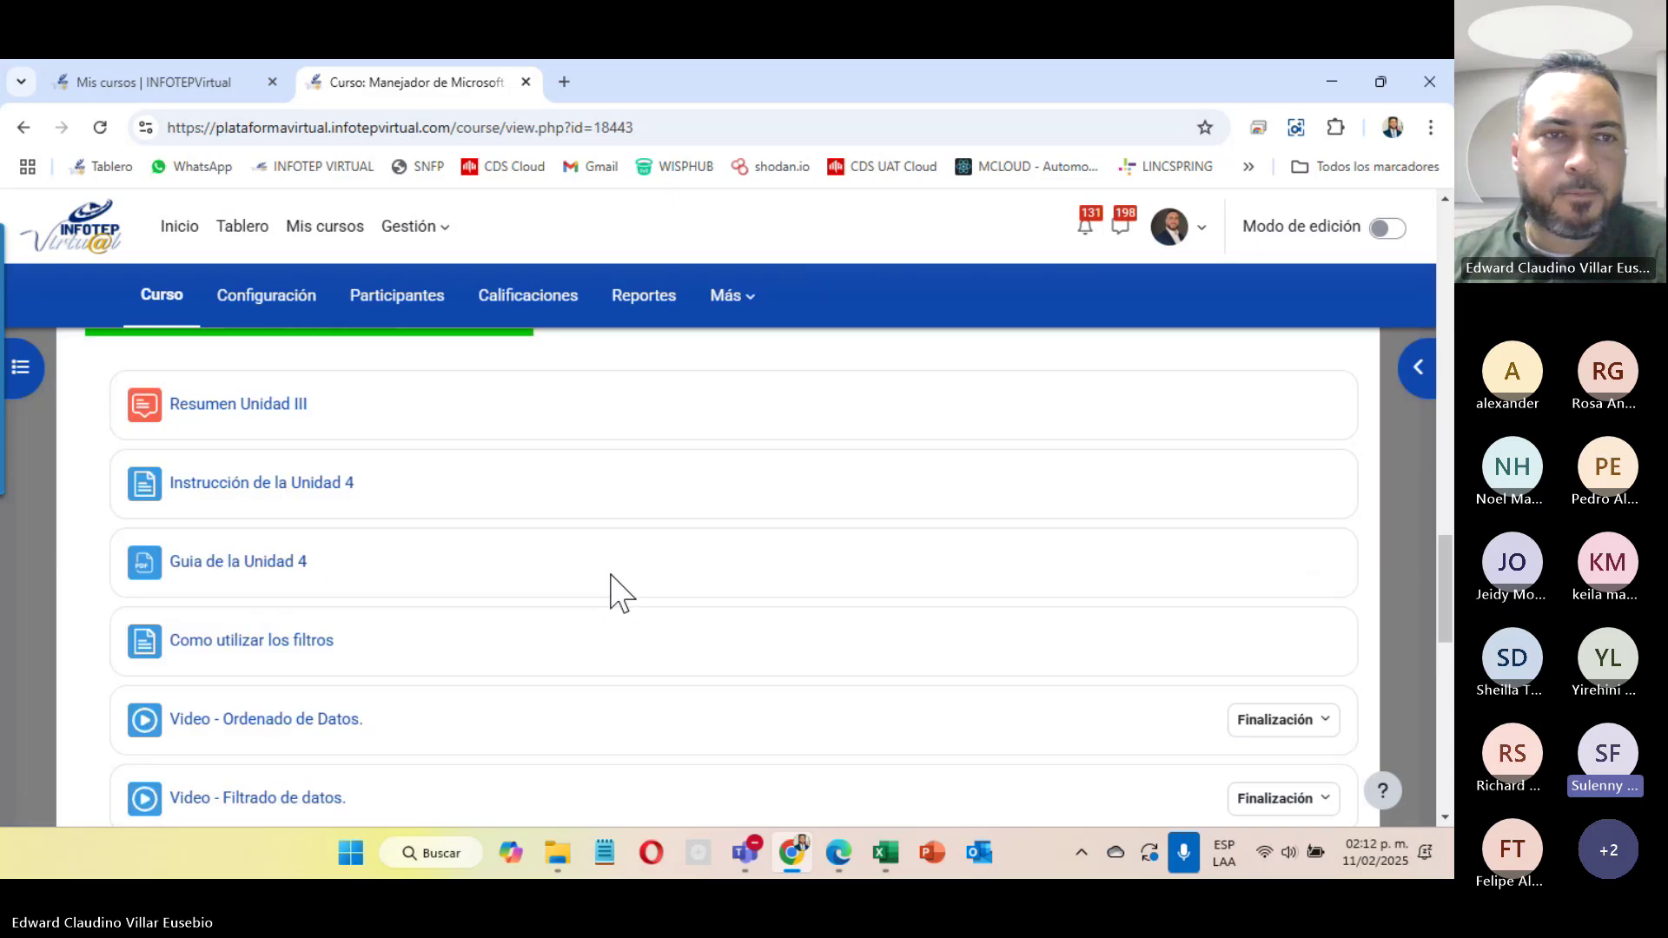
scroll(617, 588, up, 5)
scroll(618, 588, down, 5)
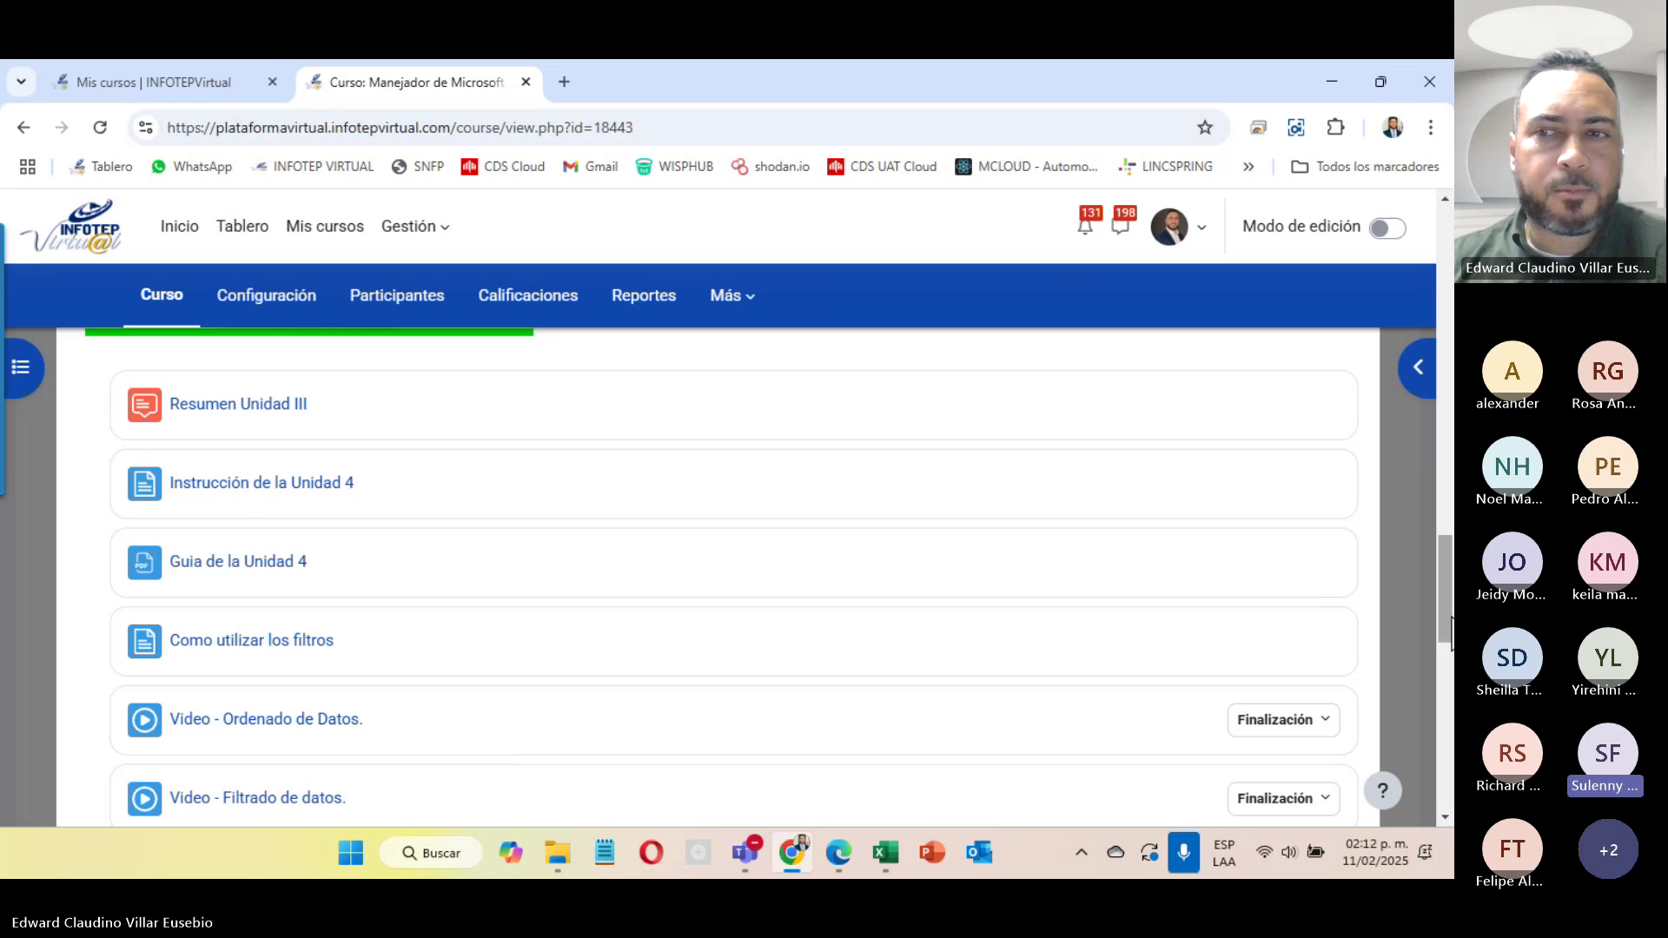
scroll(1449, 627, up, 5)
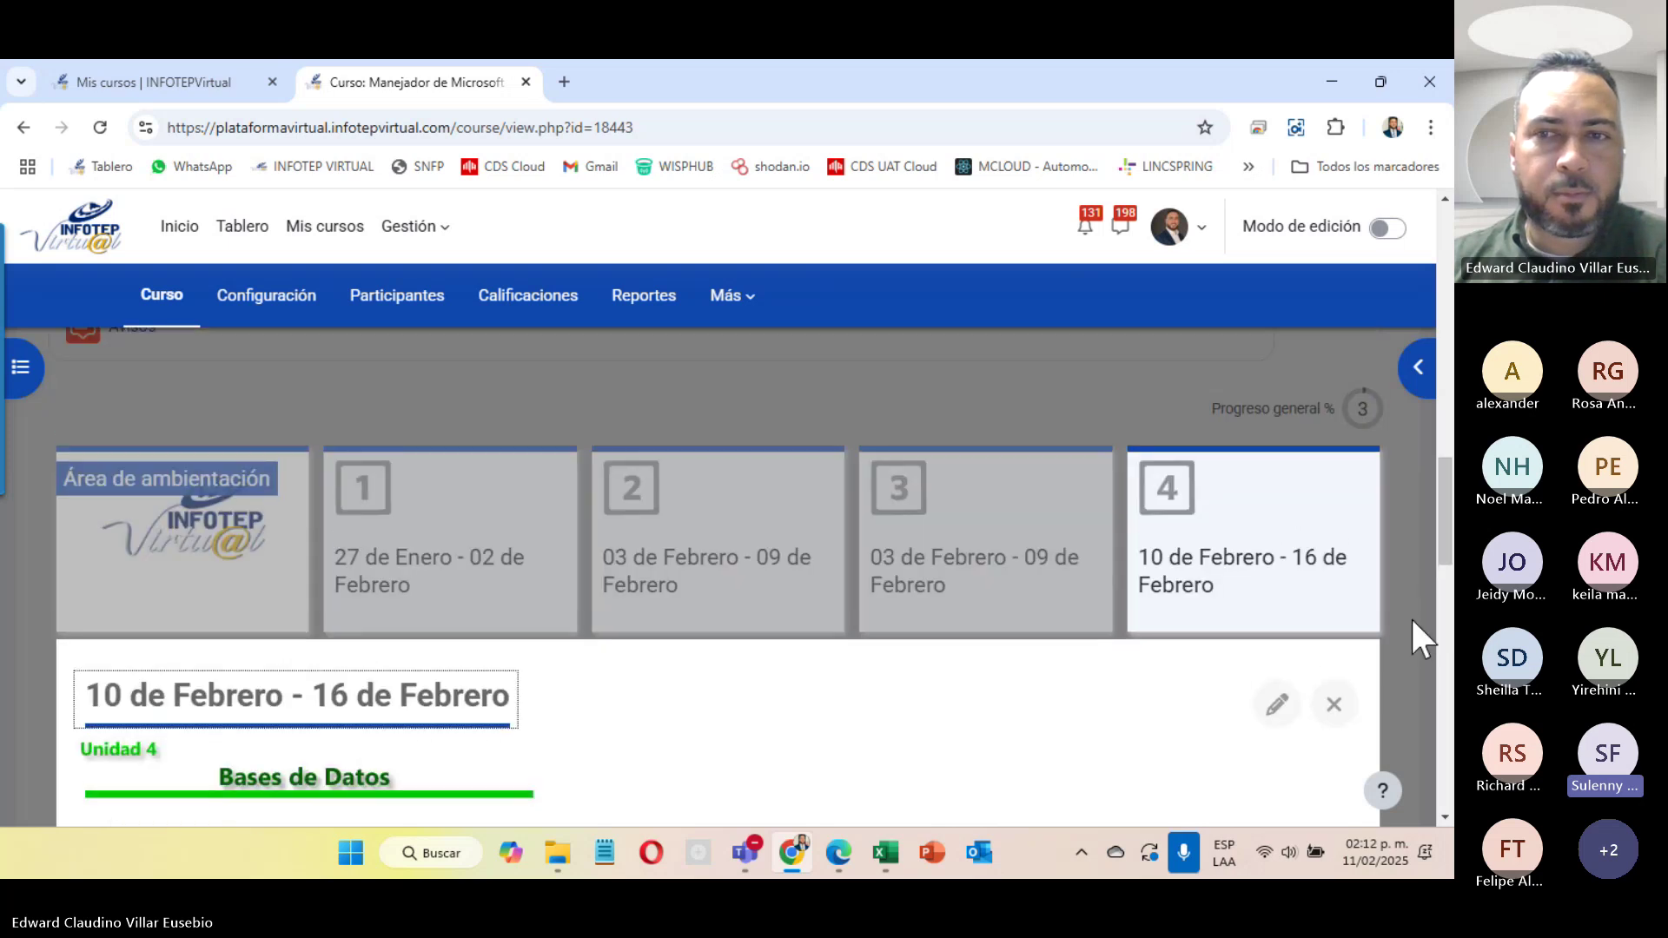
click(1396, 616)
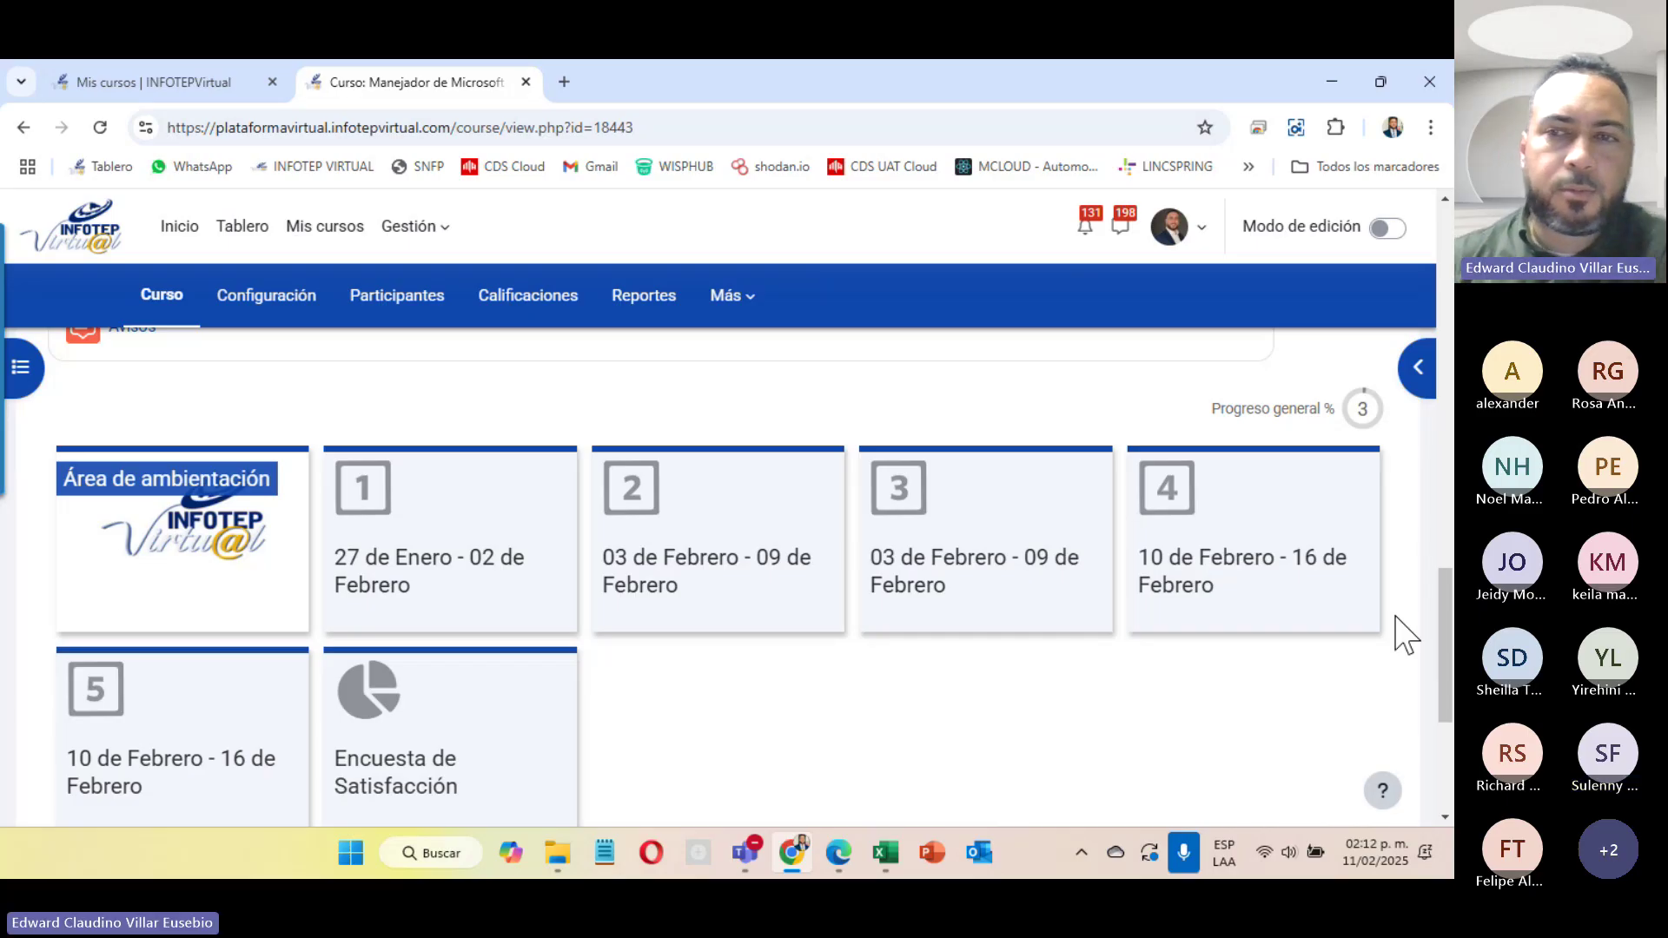
Step: Expand course section 4 and open the Resumen Unidad III forum in a new browser tab
click(1248, 598)
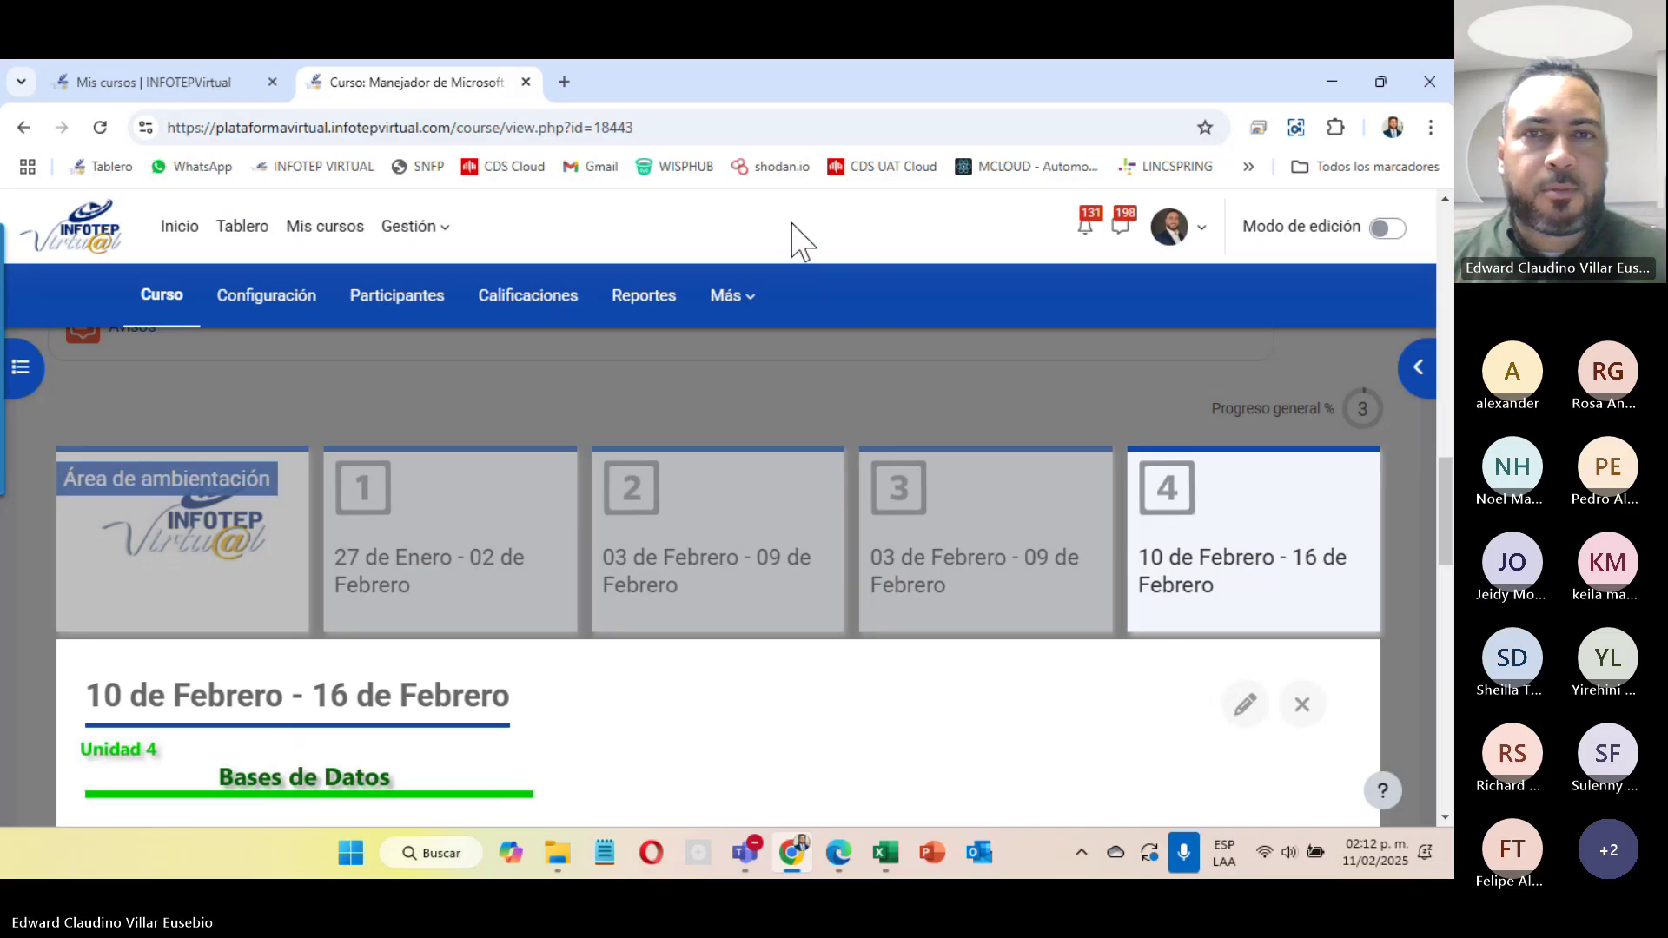
scroll(670, 410, down, 1)
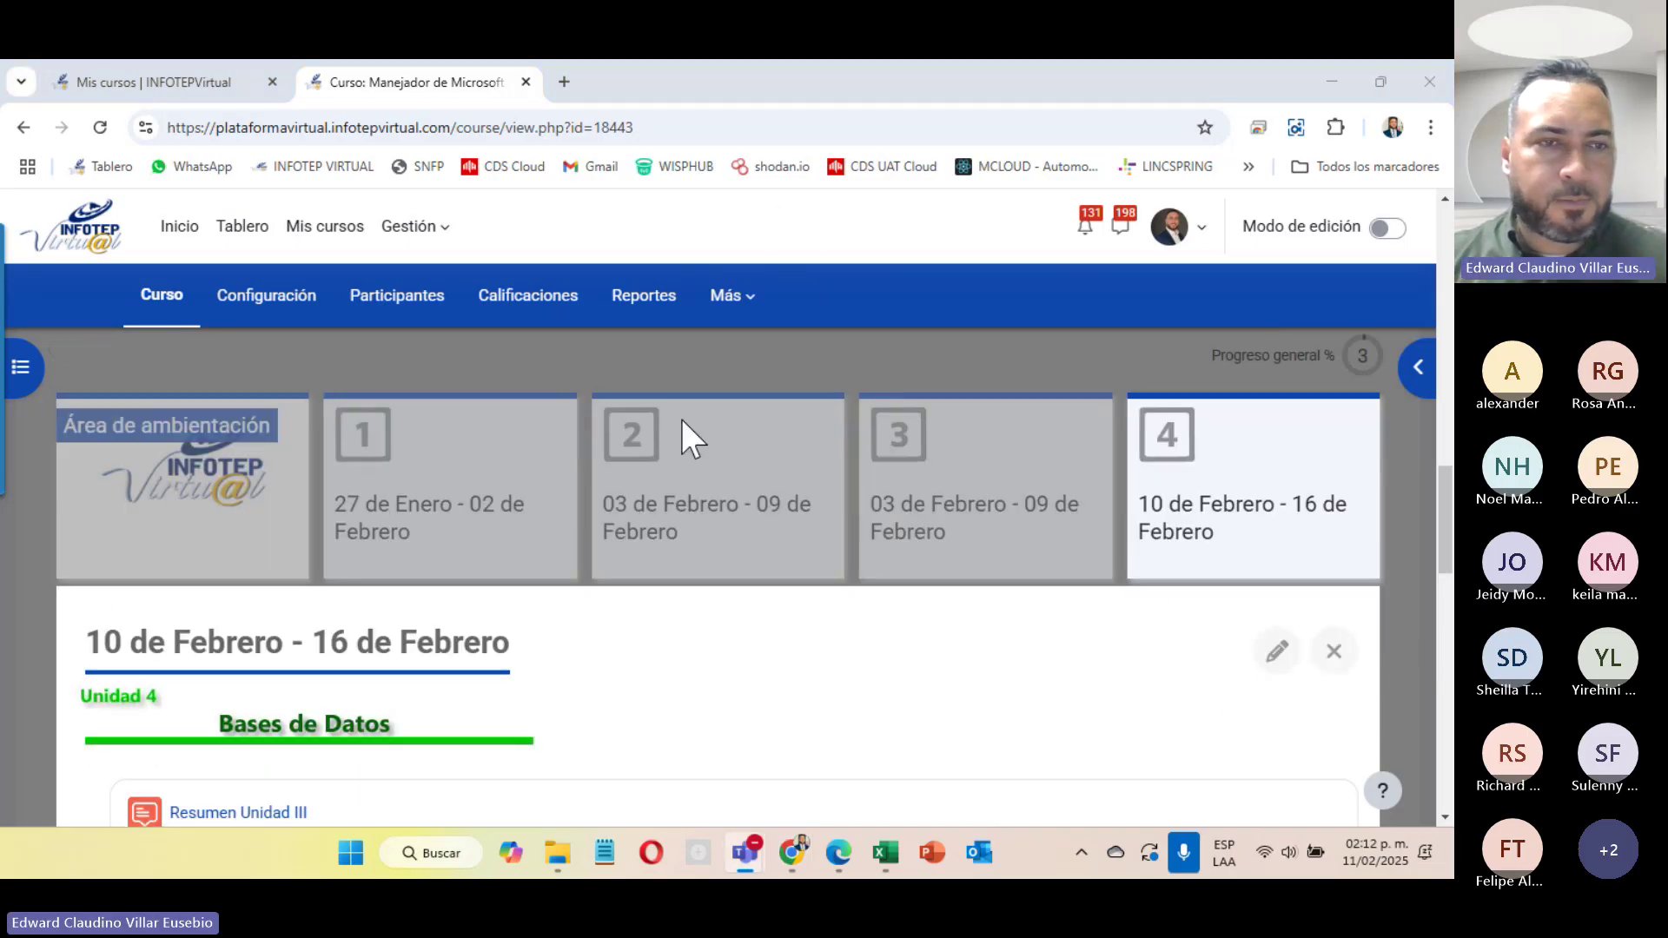
scroll(681, 420, down, 4)
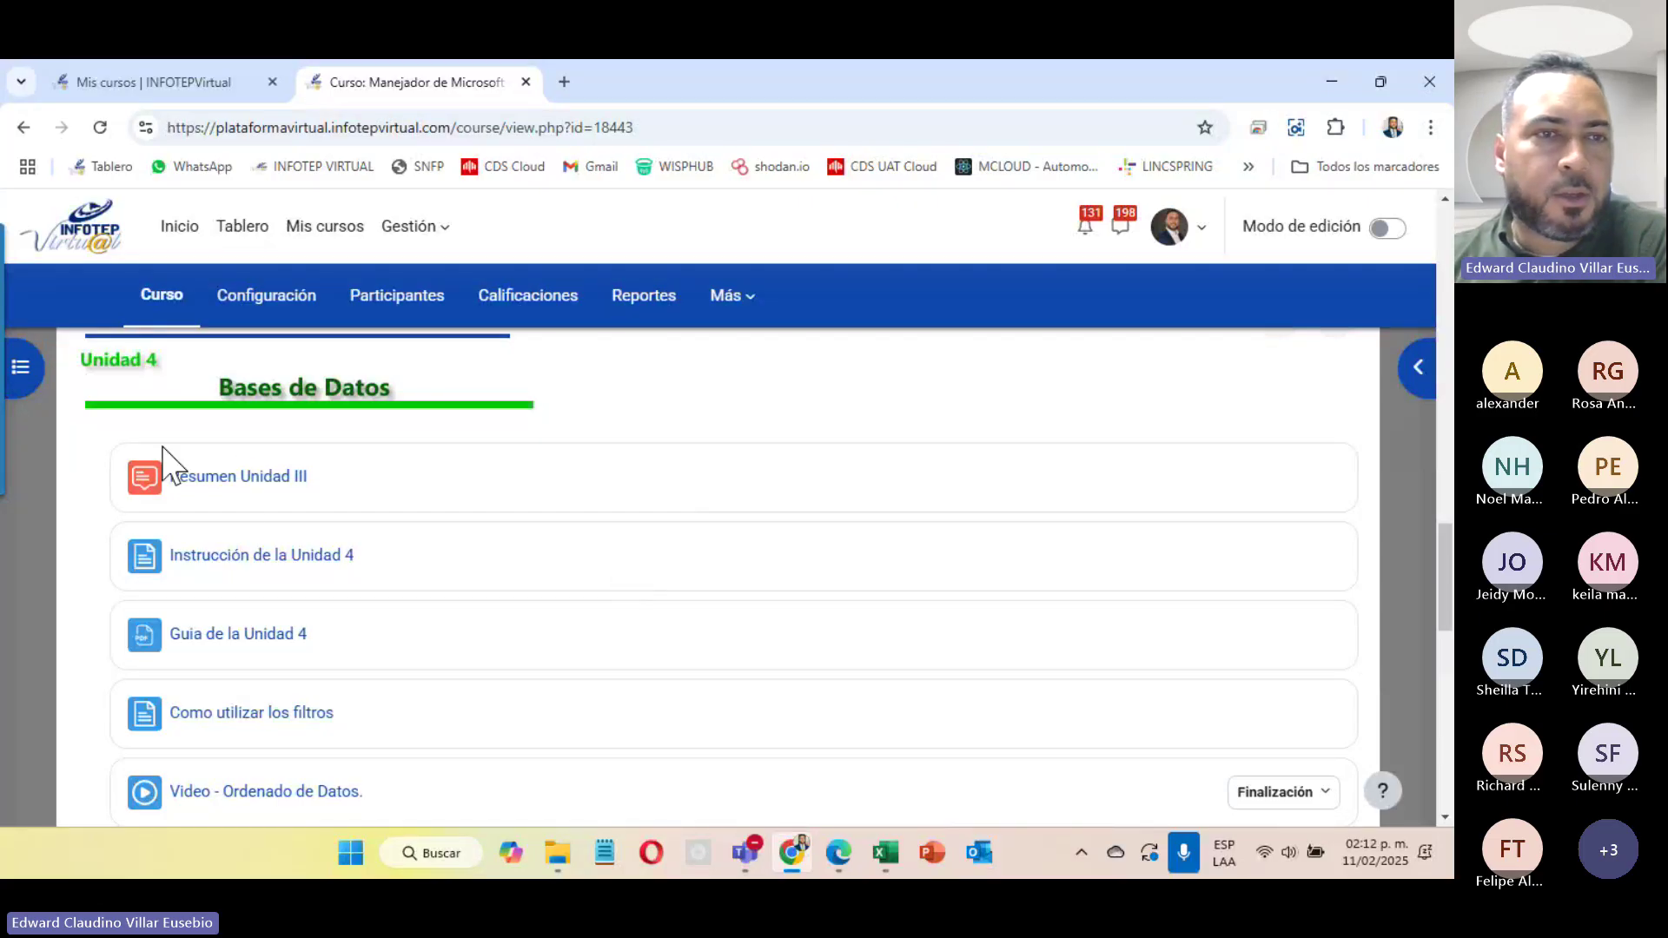
right_click(252, 483)
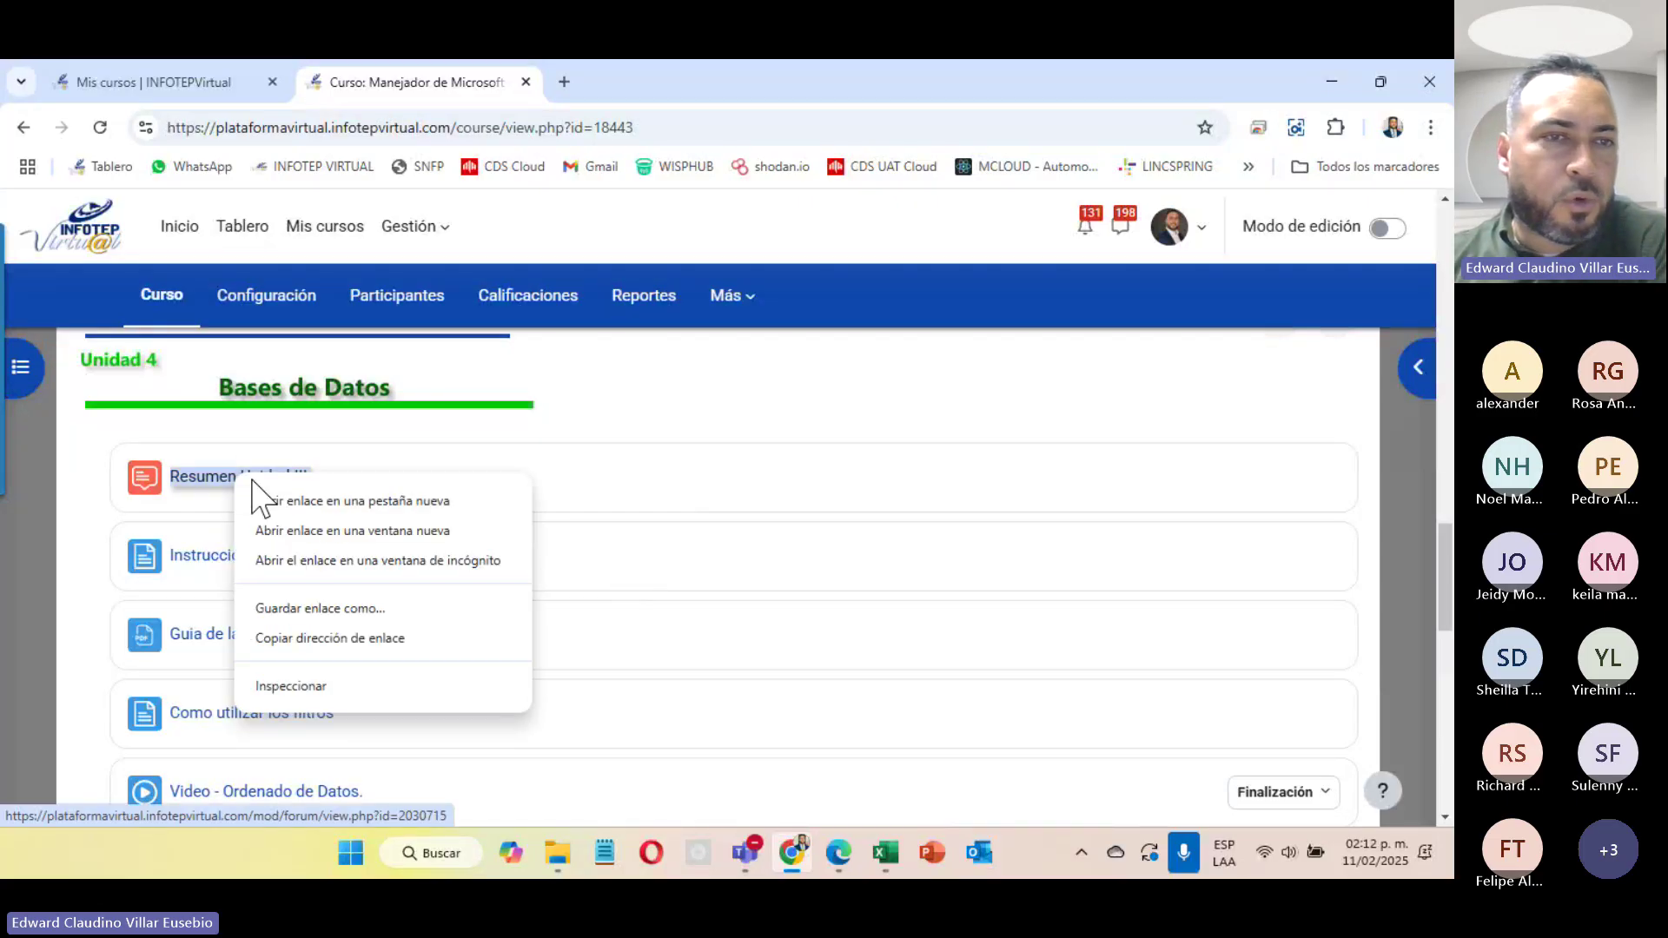
click(333, 501)
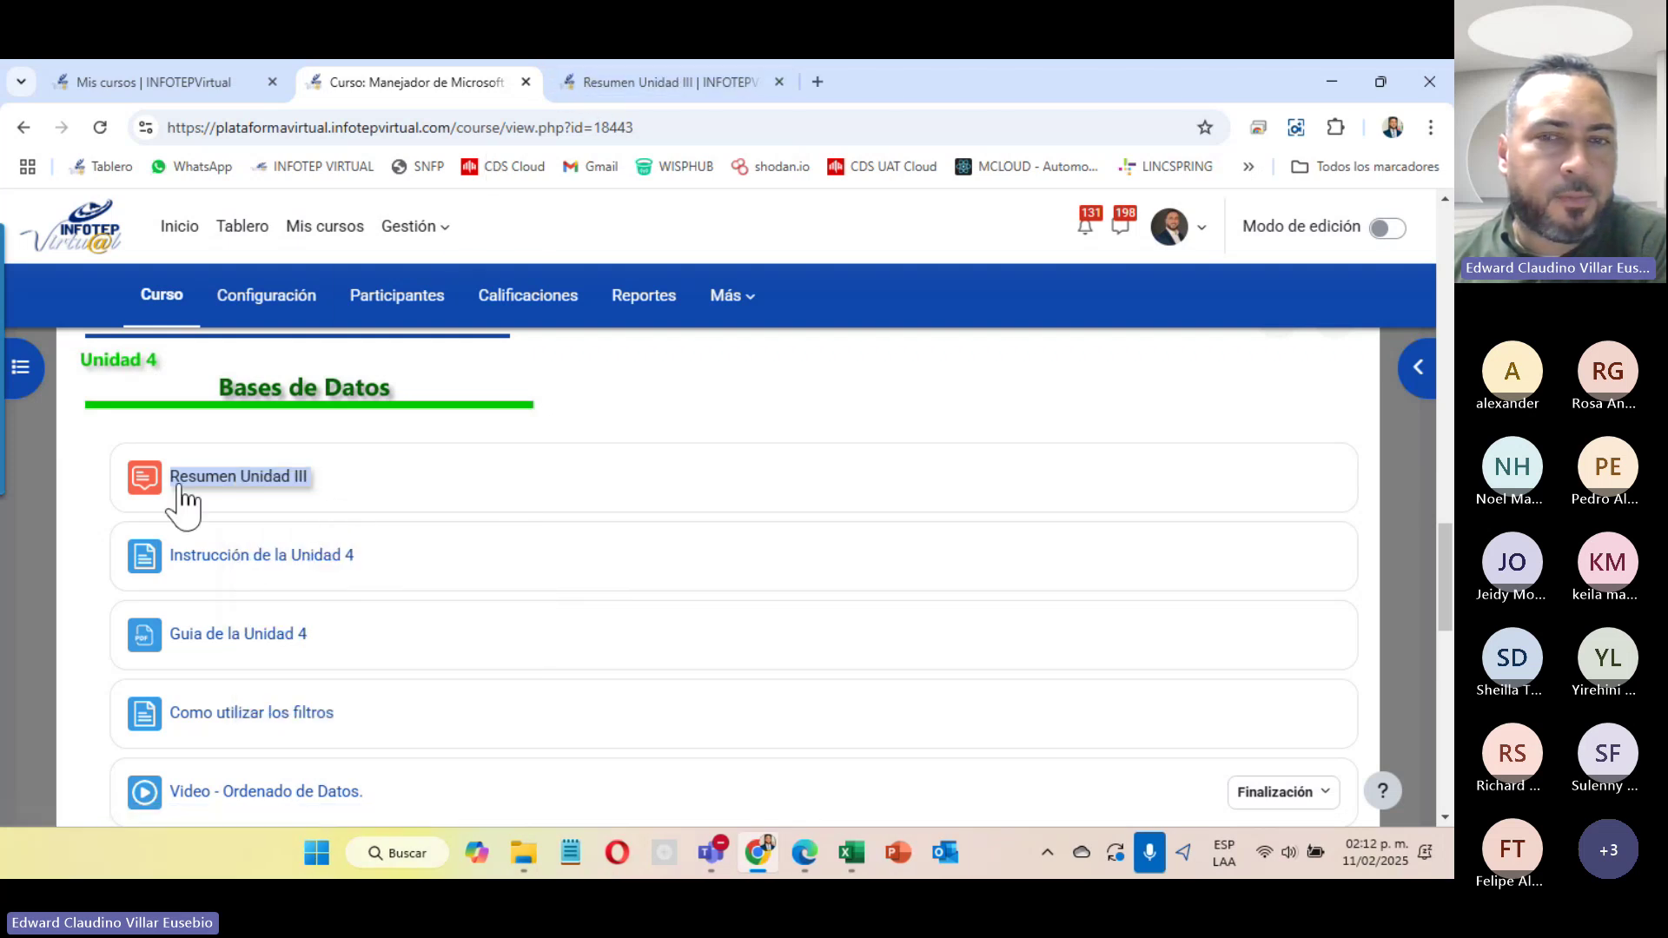
Step: Open Instrucción de la Unidad 4 and Guia de la Unidad 4 in separate new browser tabs
right_click(298, 569)
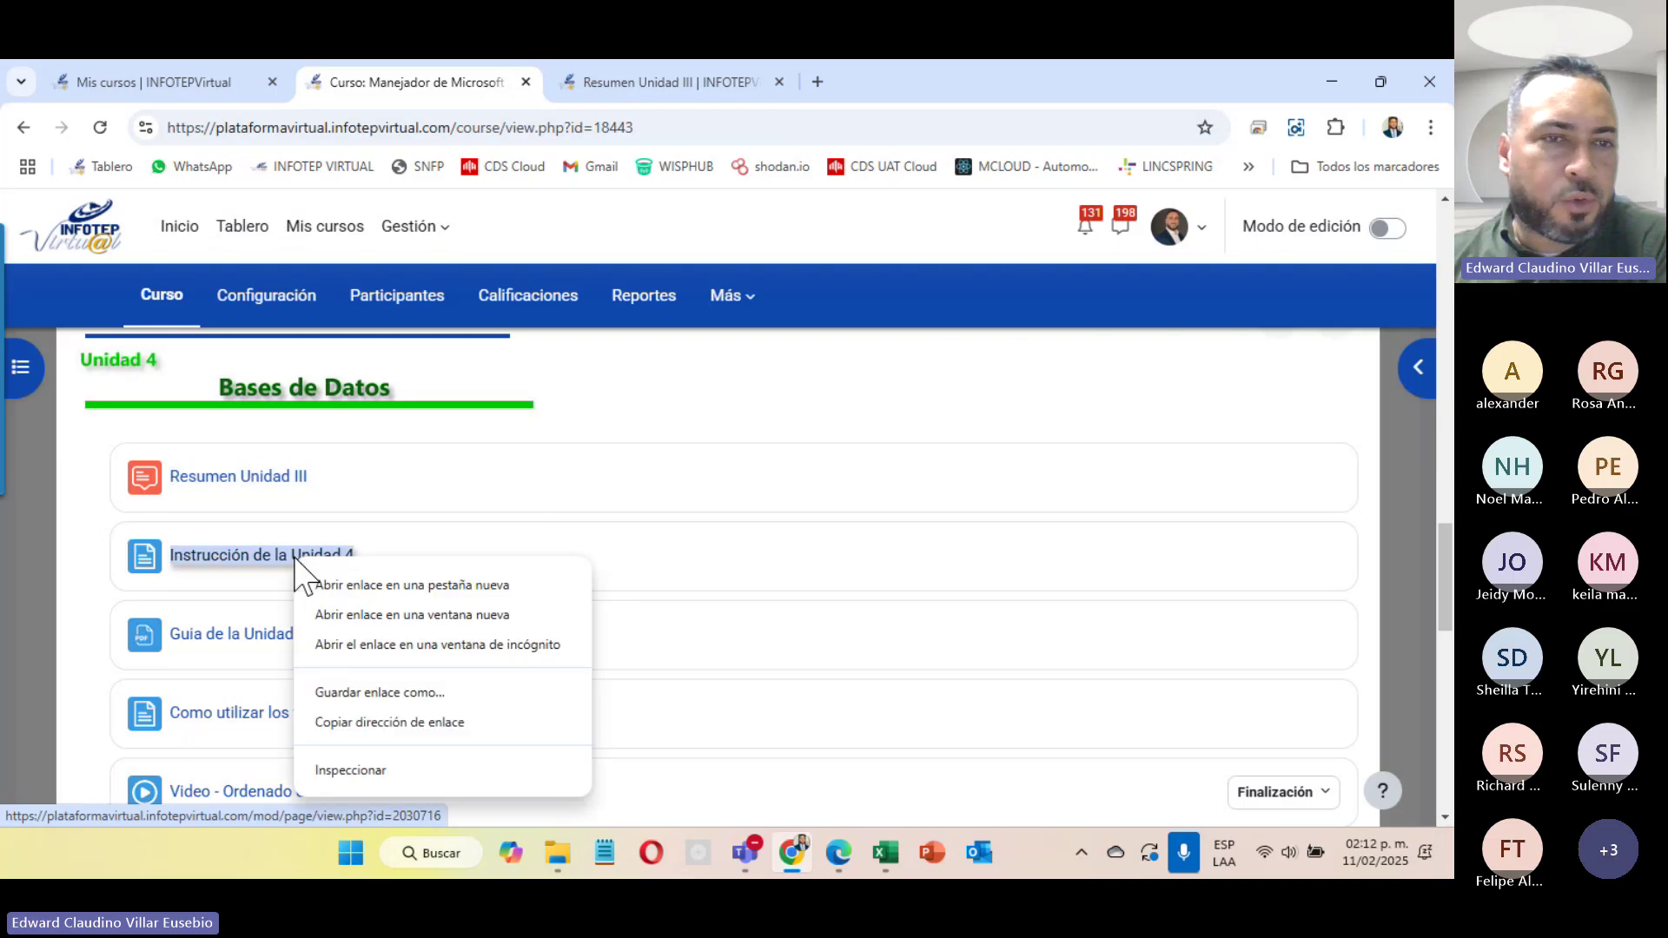
click(371, 587)
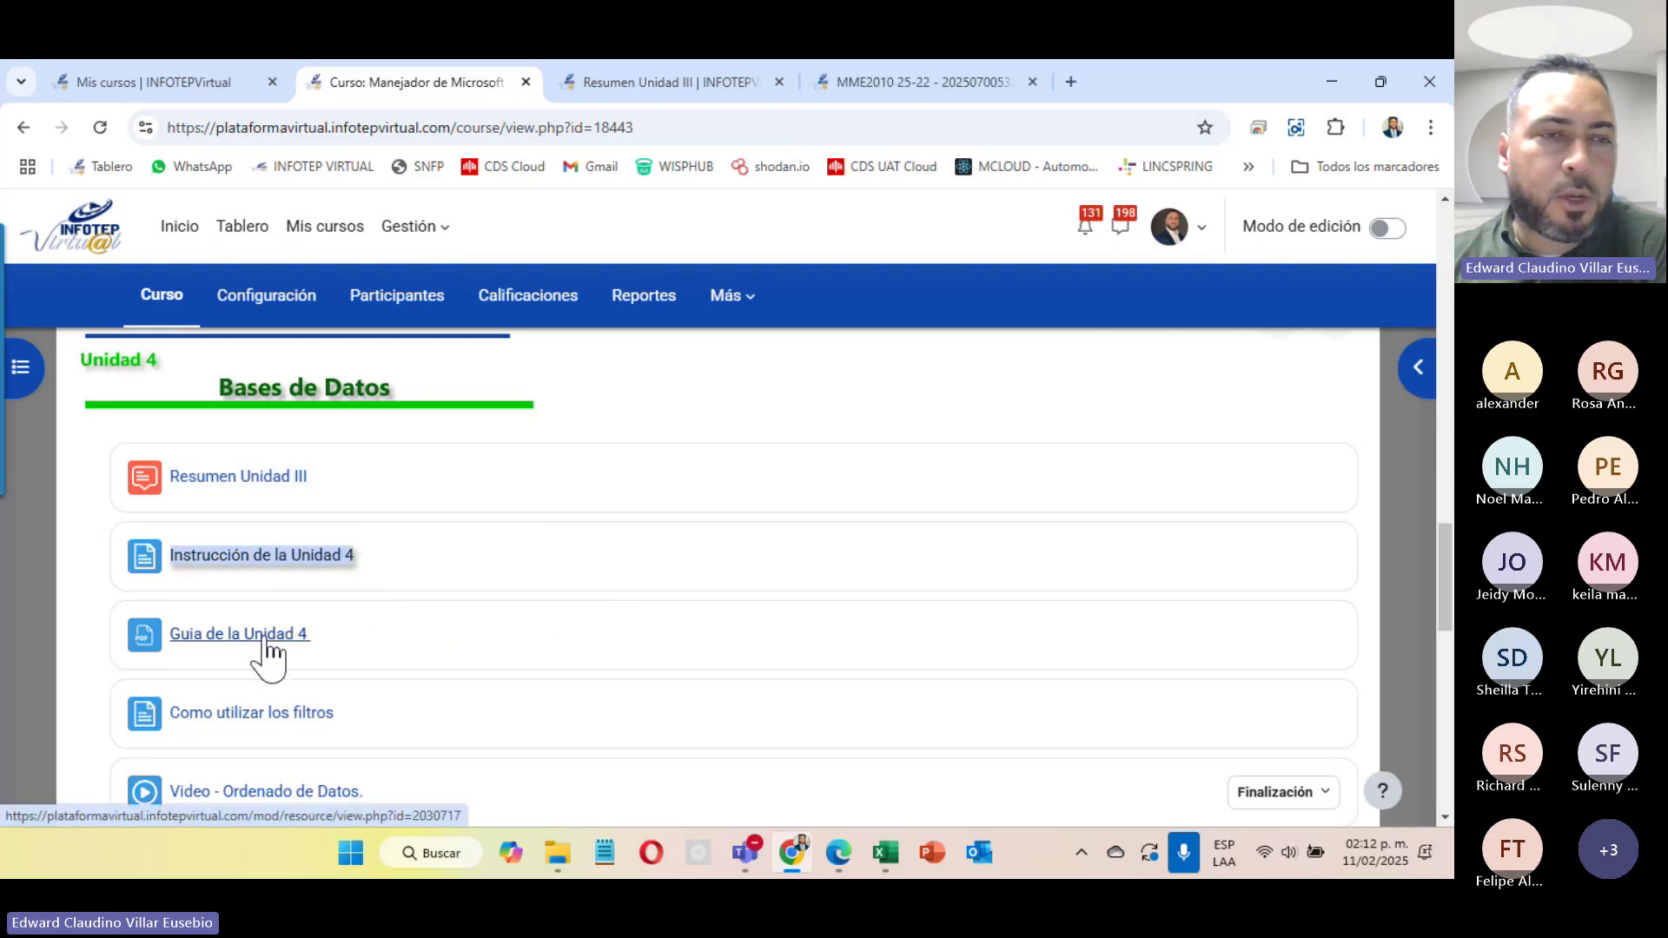
right_click(234, 643)
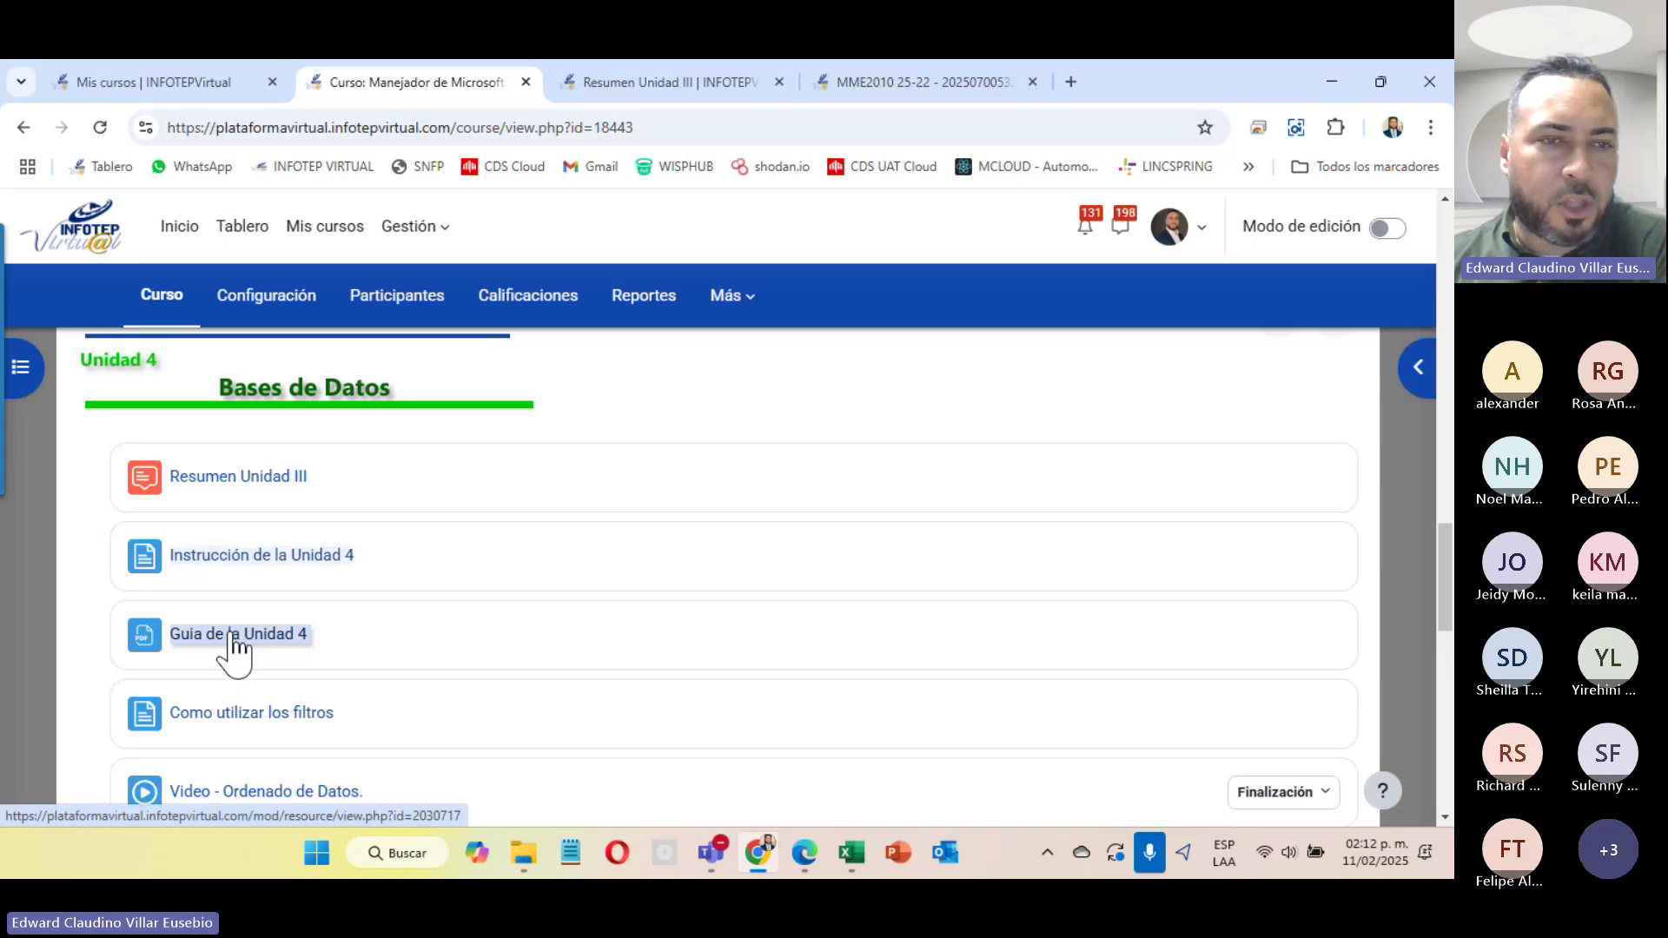
click(355, 418)
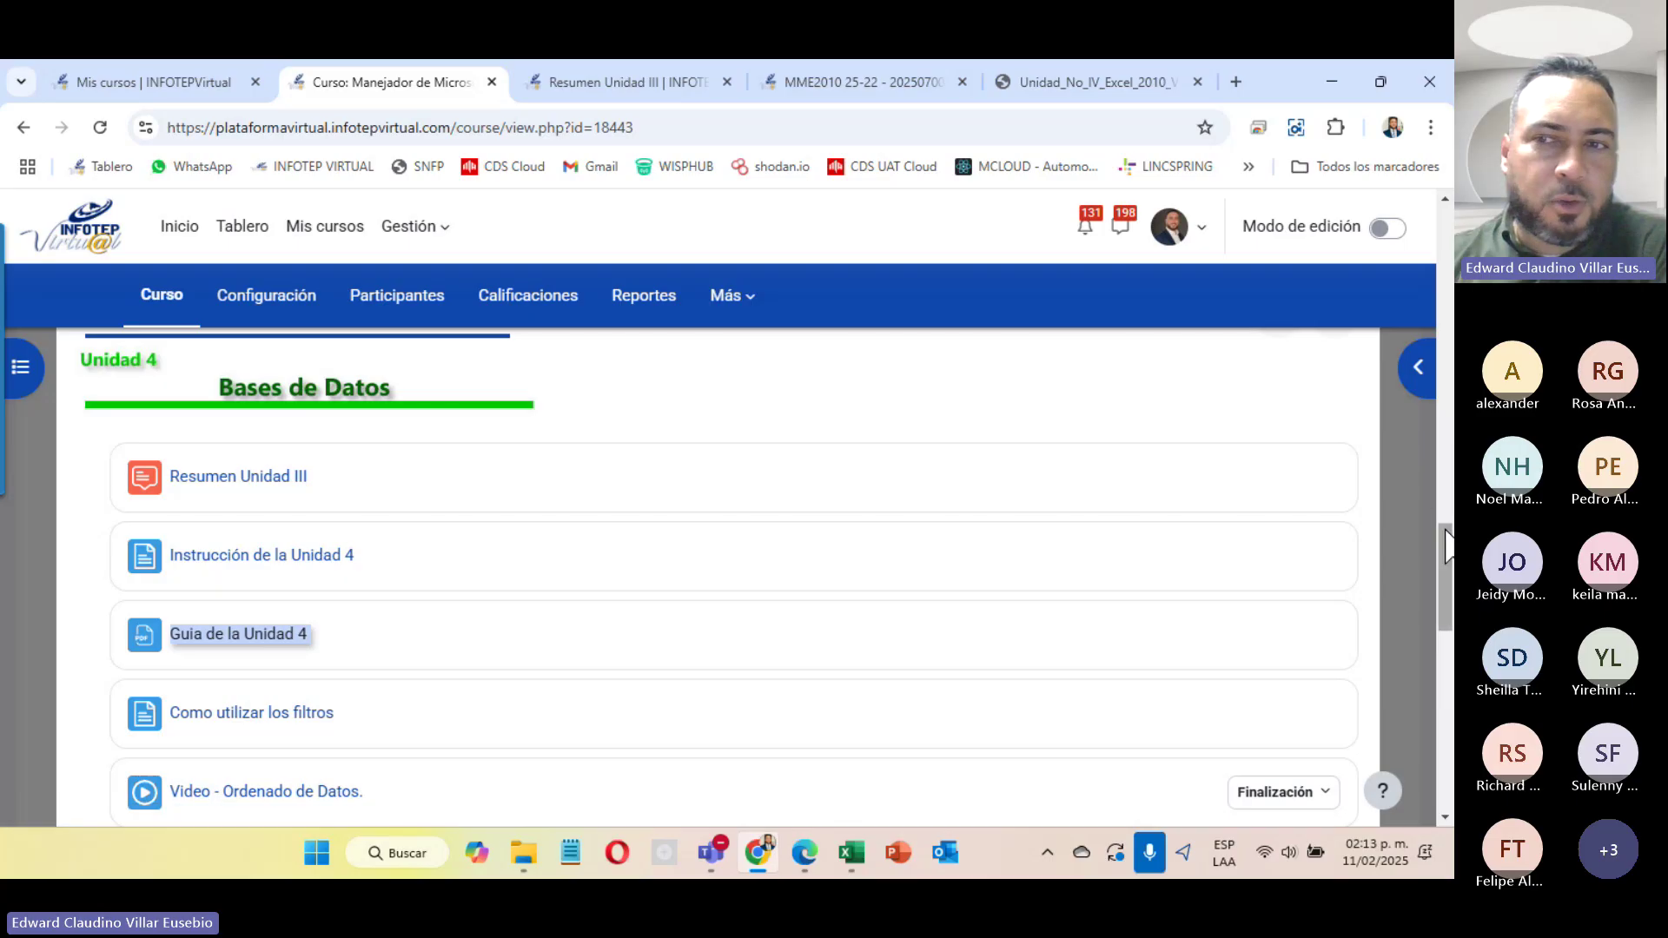
Step: Open Como utilizar los filtros in a new browser tab and look through the remaining unit 4 resources
scroll(1444, 569, down, 3)
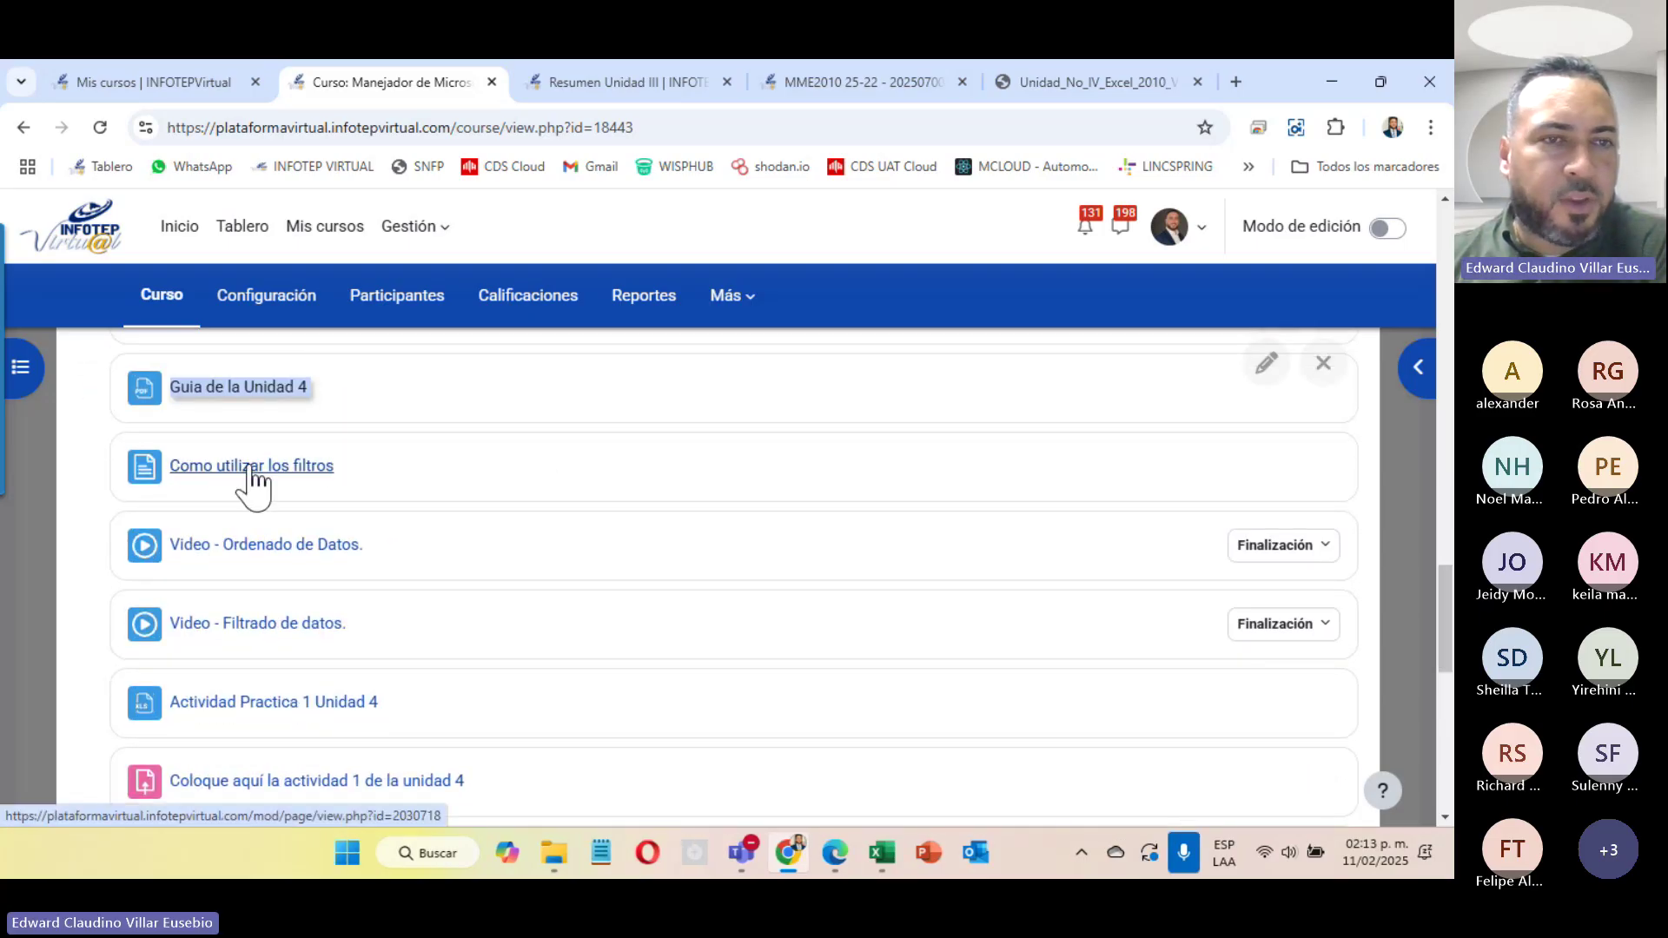
right_click(308, 473)
click(345, 492)
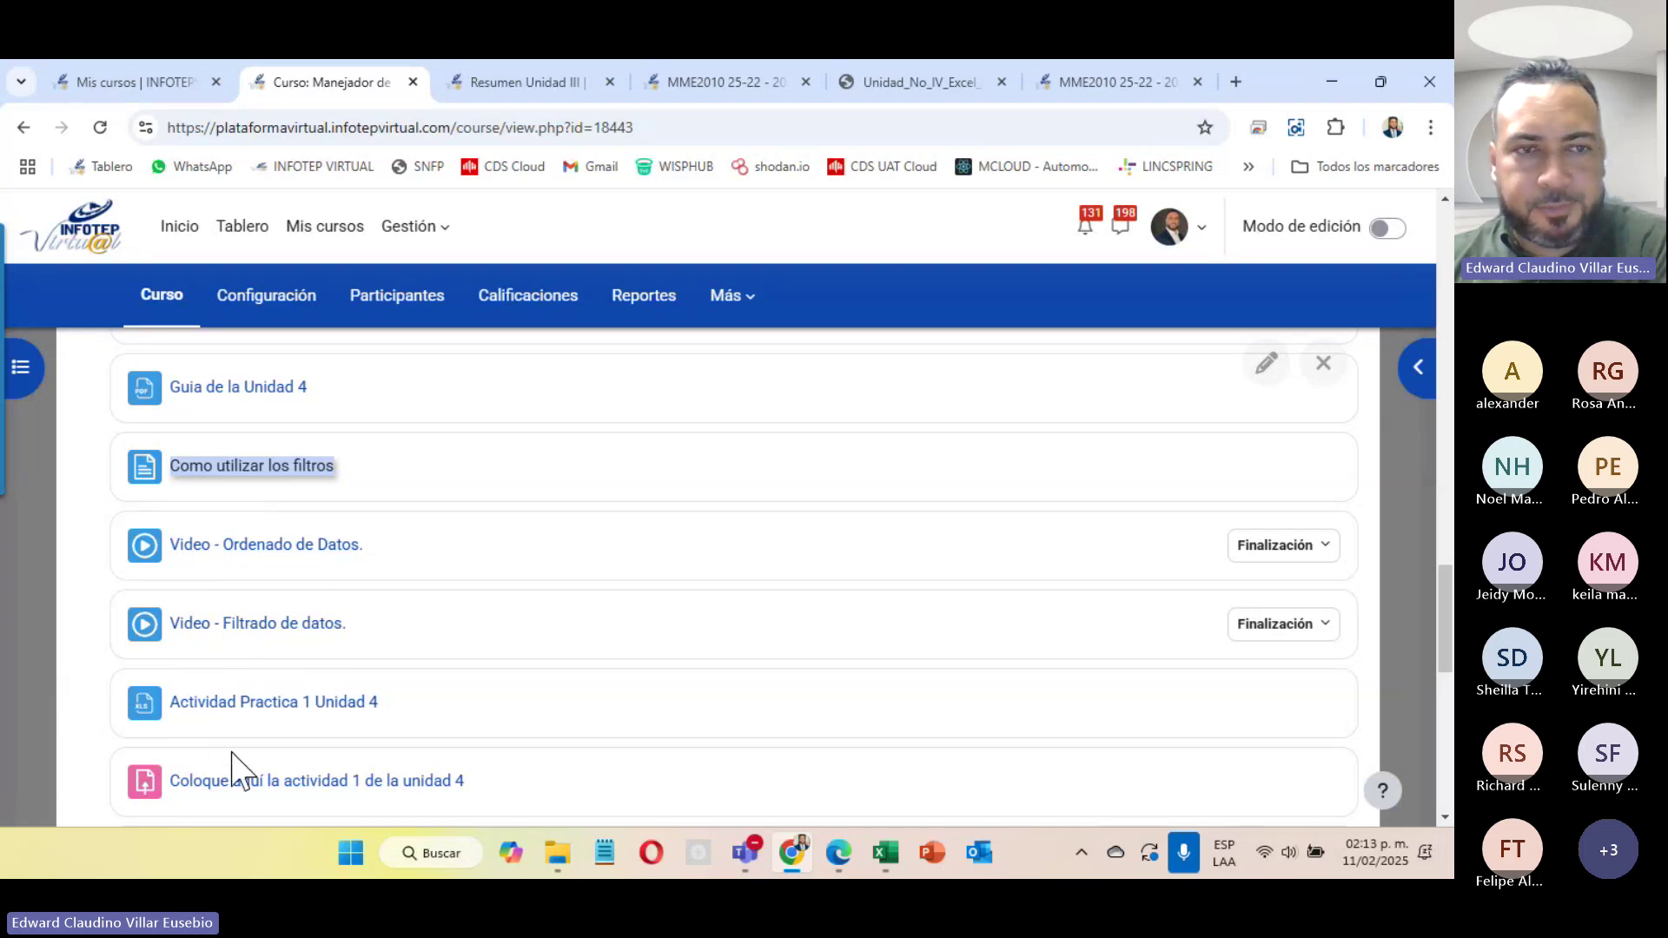
scroll(391, 764, down, 4)
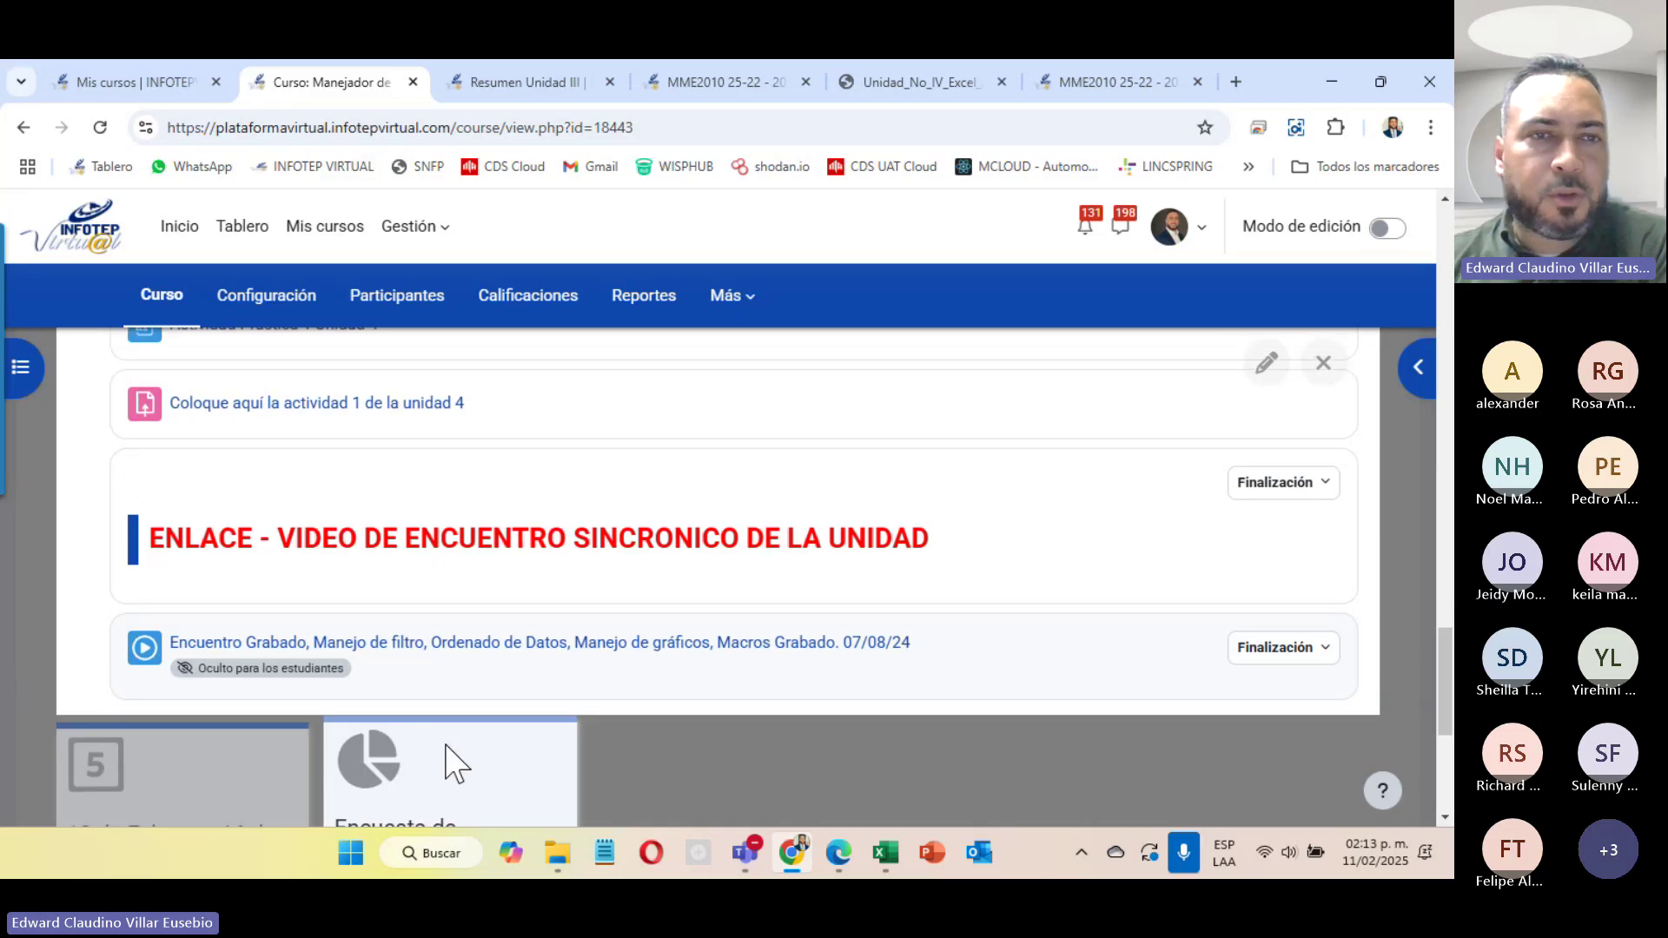
scroll(445, 743, up, 4)
Step: Show the Resumen Unidad III forum and open its form for adding a new discussion topic
click(499, 87)
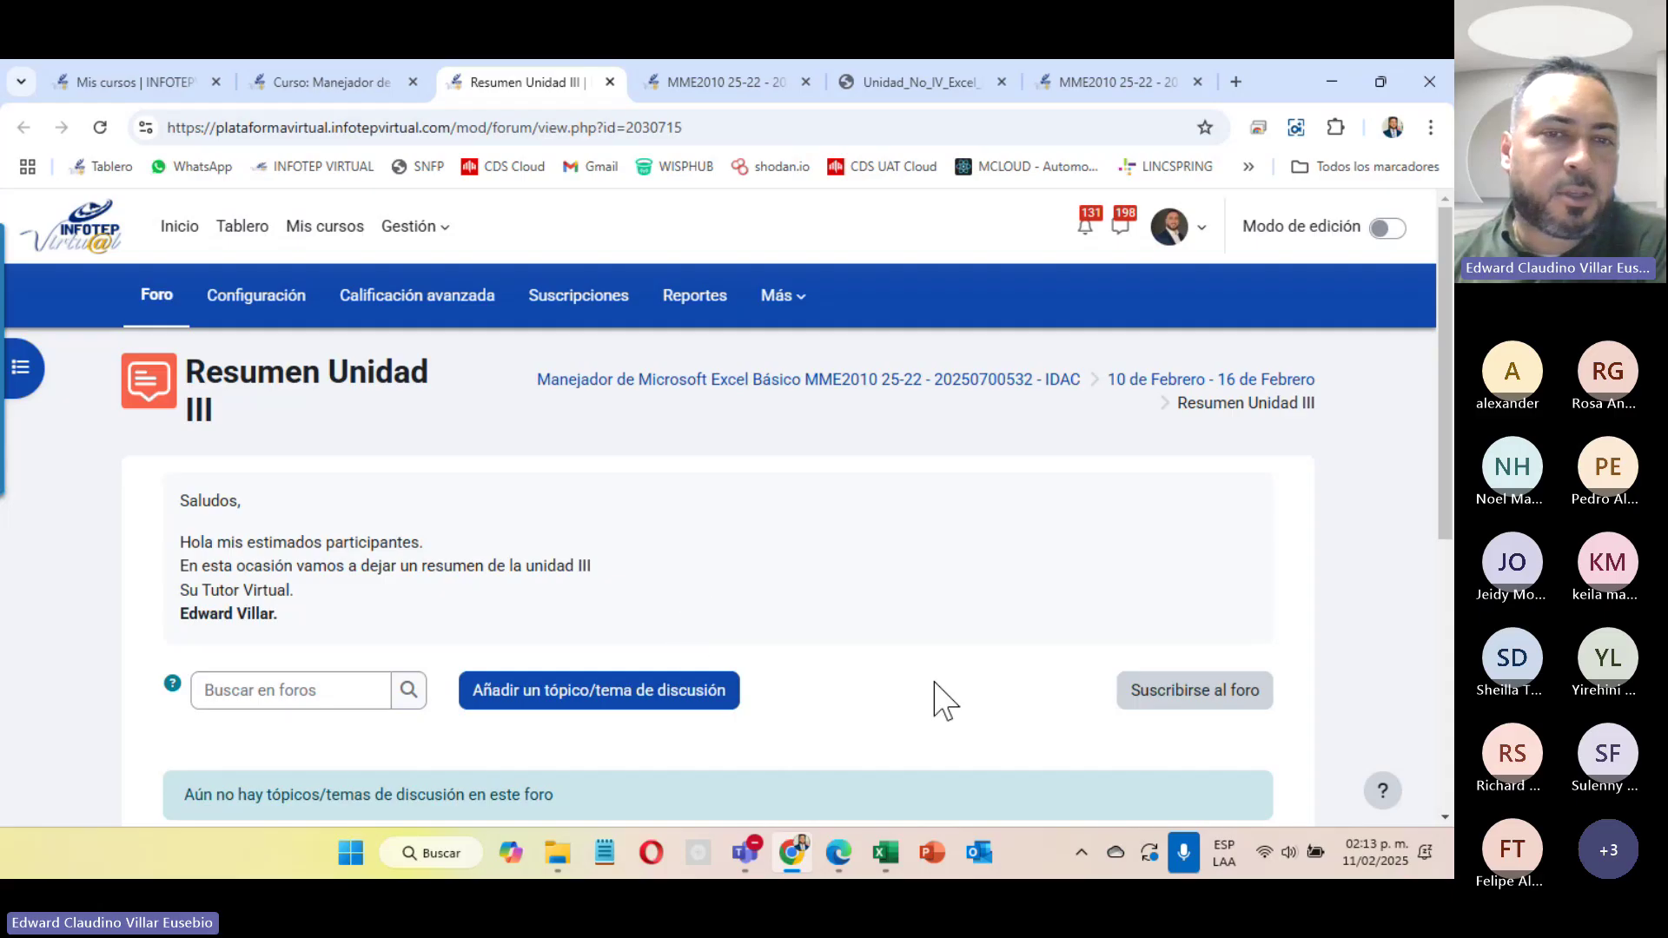
scroll(947, 686, down, 1)
scroll(955, 671, up, 1)
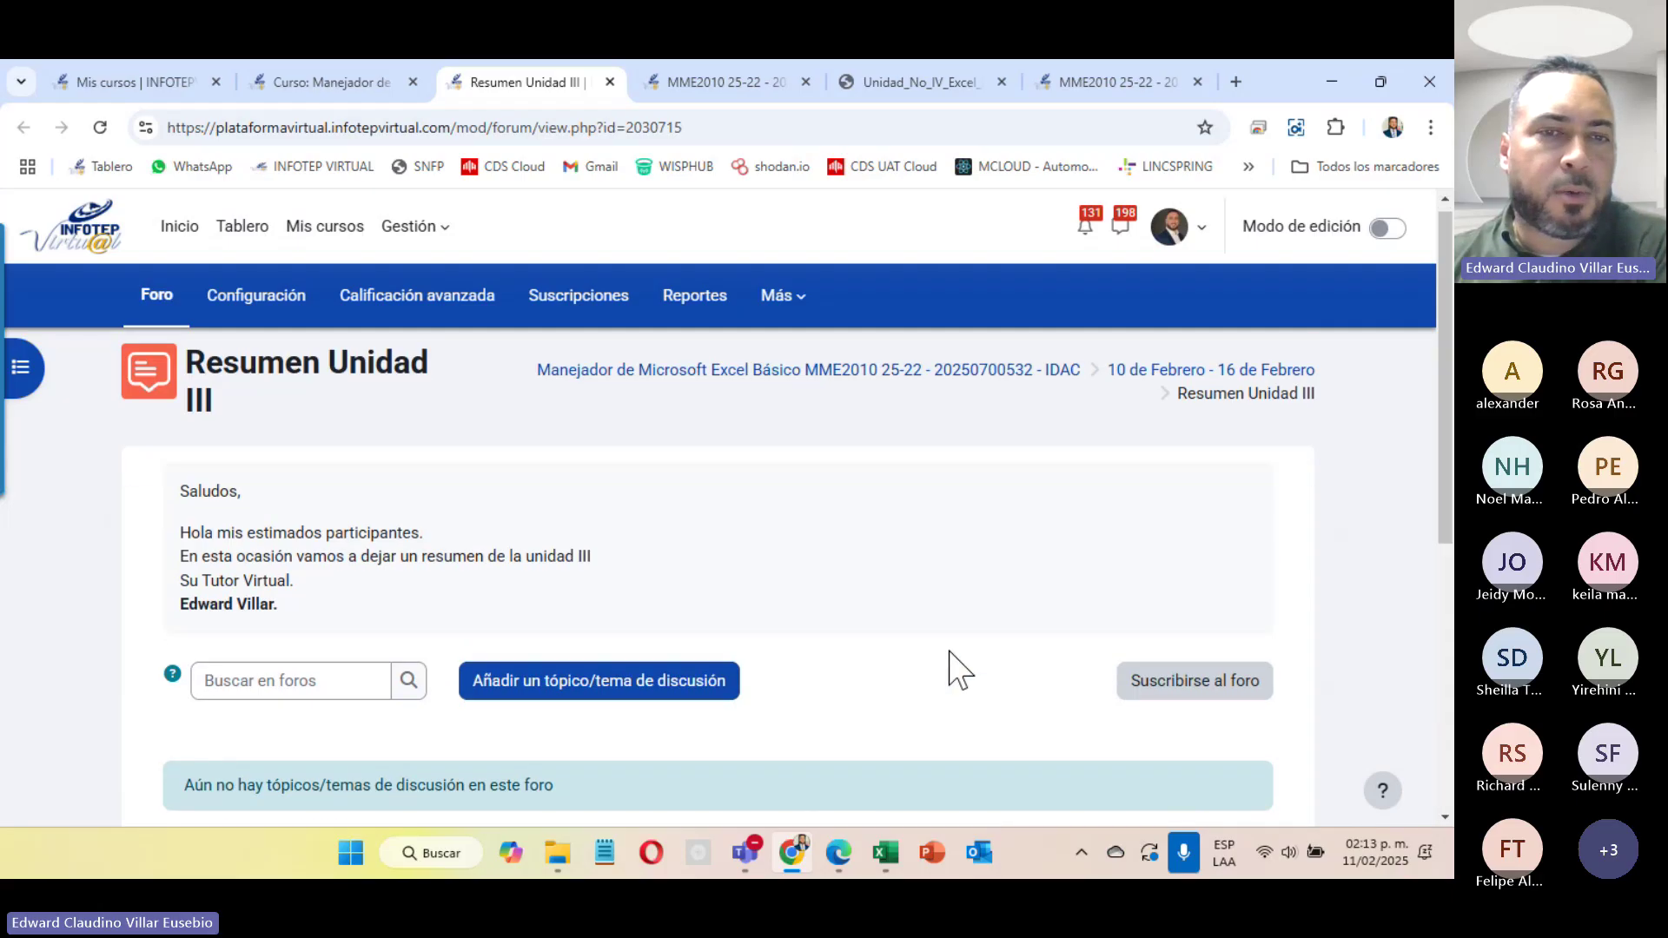
click(530, 682)
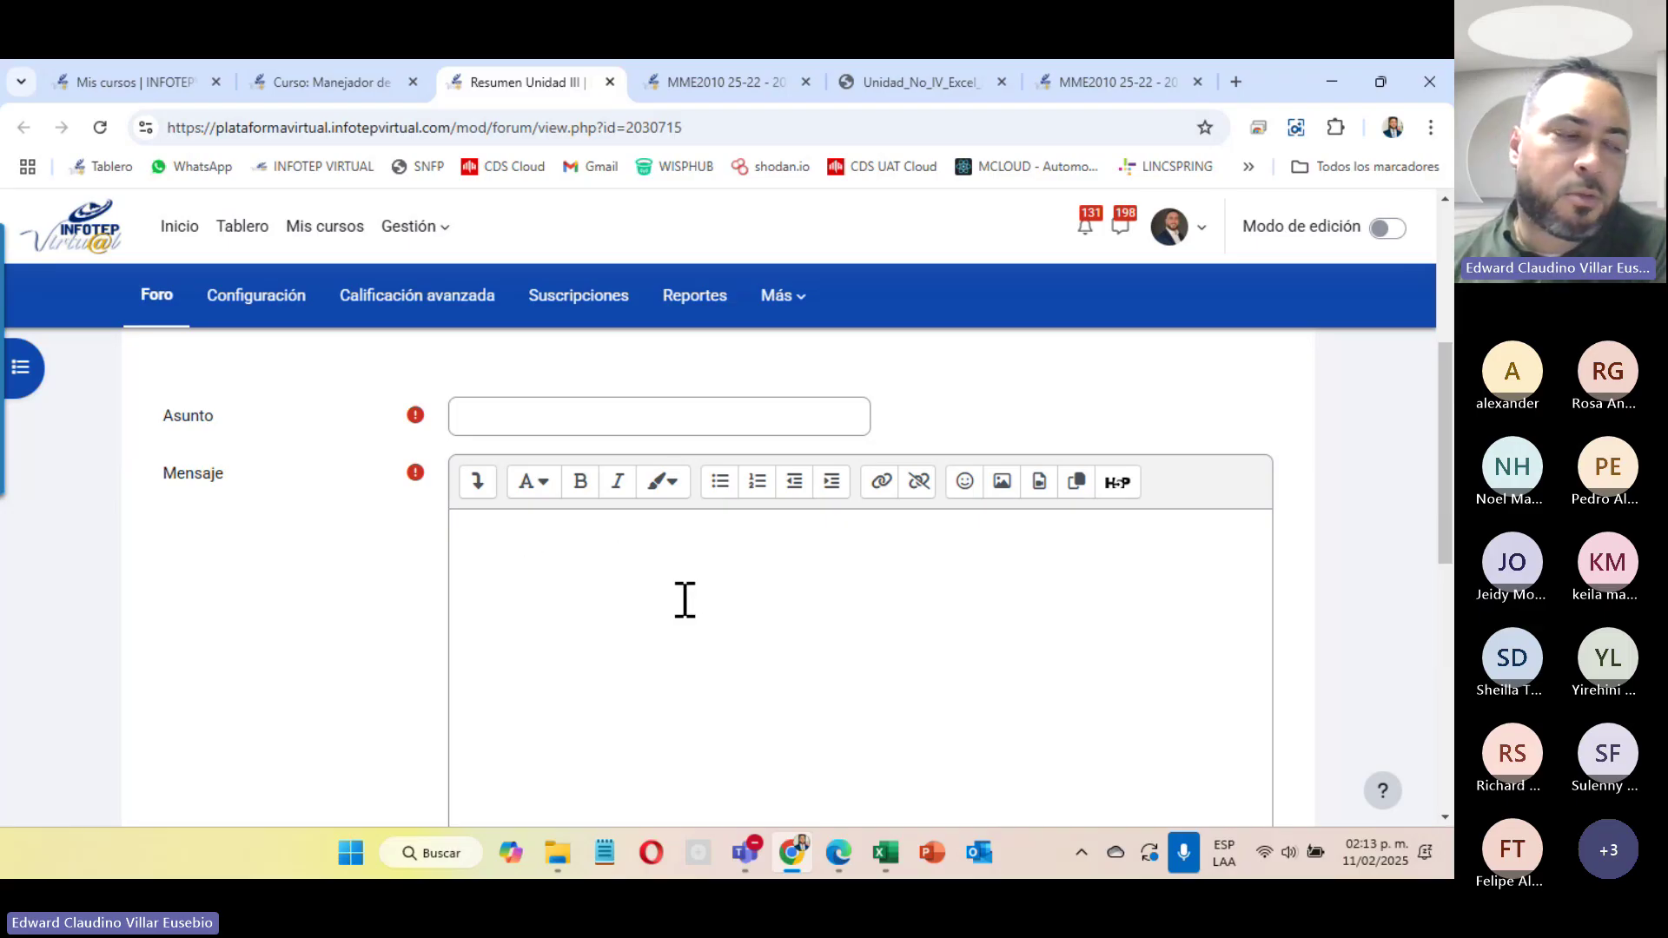
scroll(658, 625, up, 4)
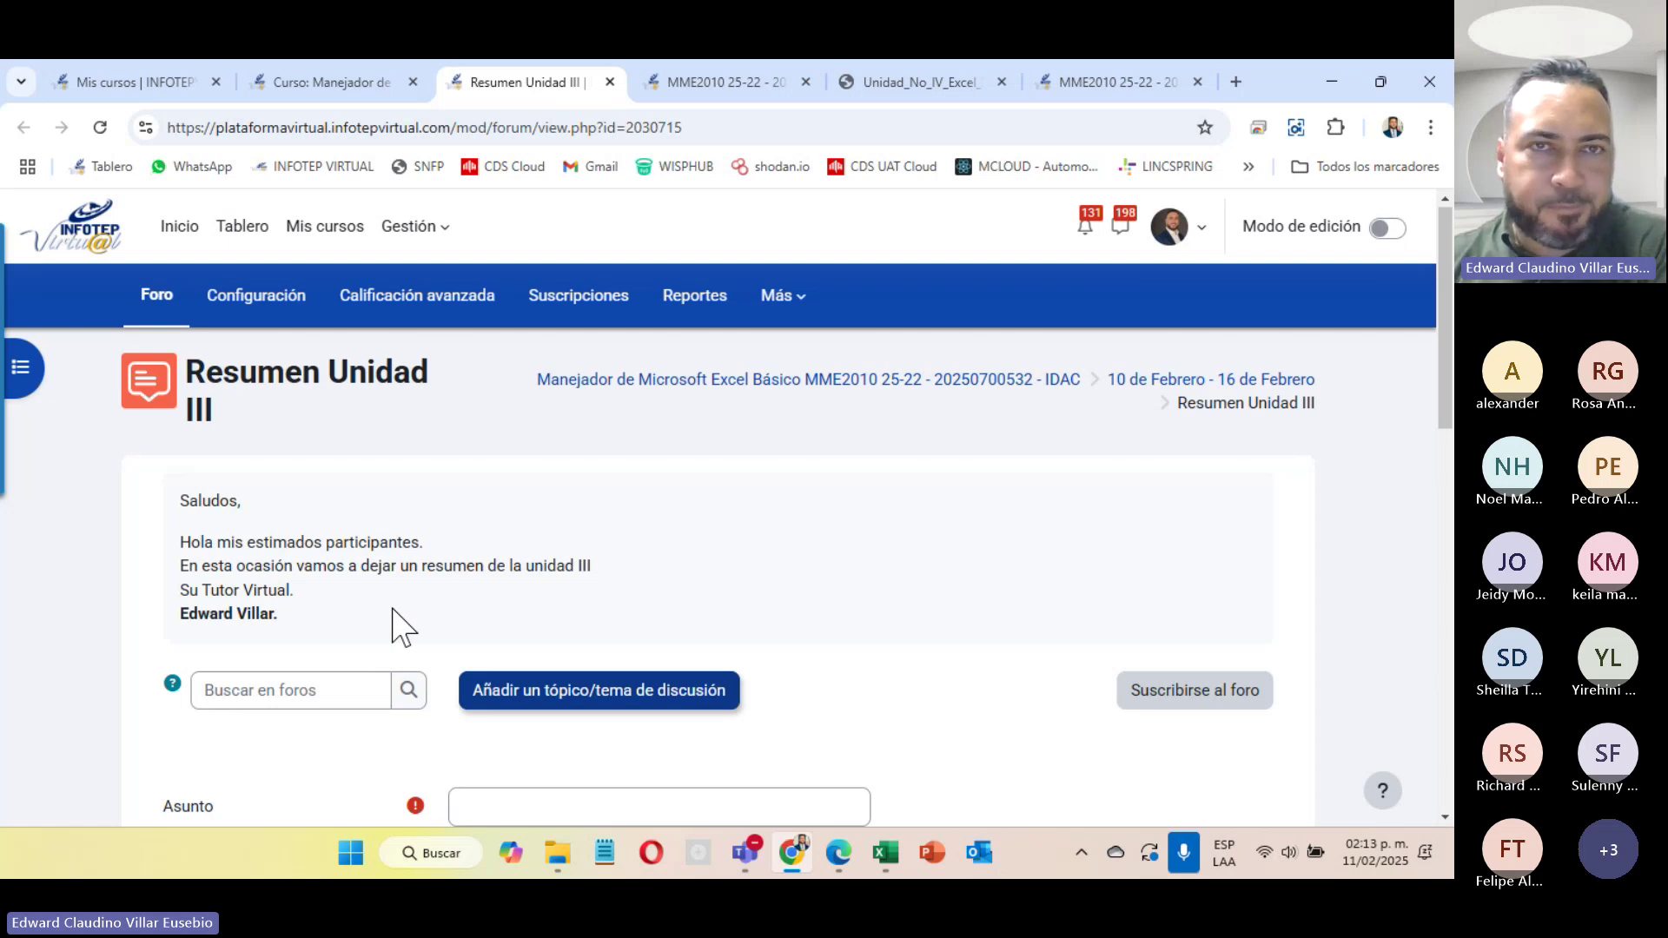
Step: Close the Resumen Unidad III forum and read the introduction of the Instrucción de la Unidad 4 page
right_click(532, 87)
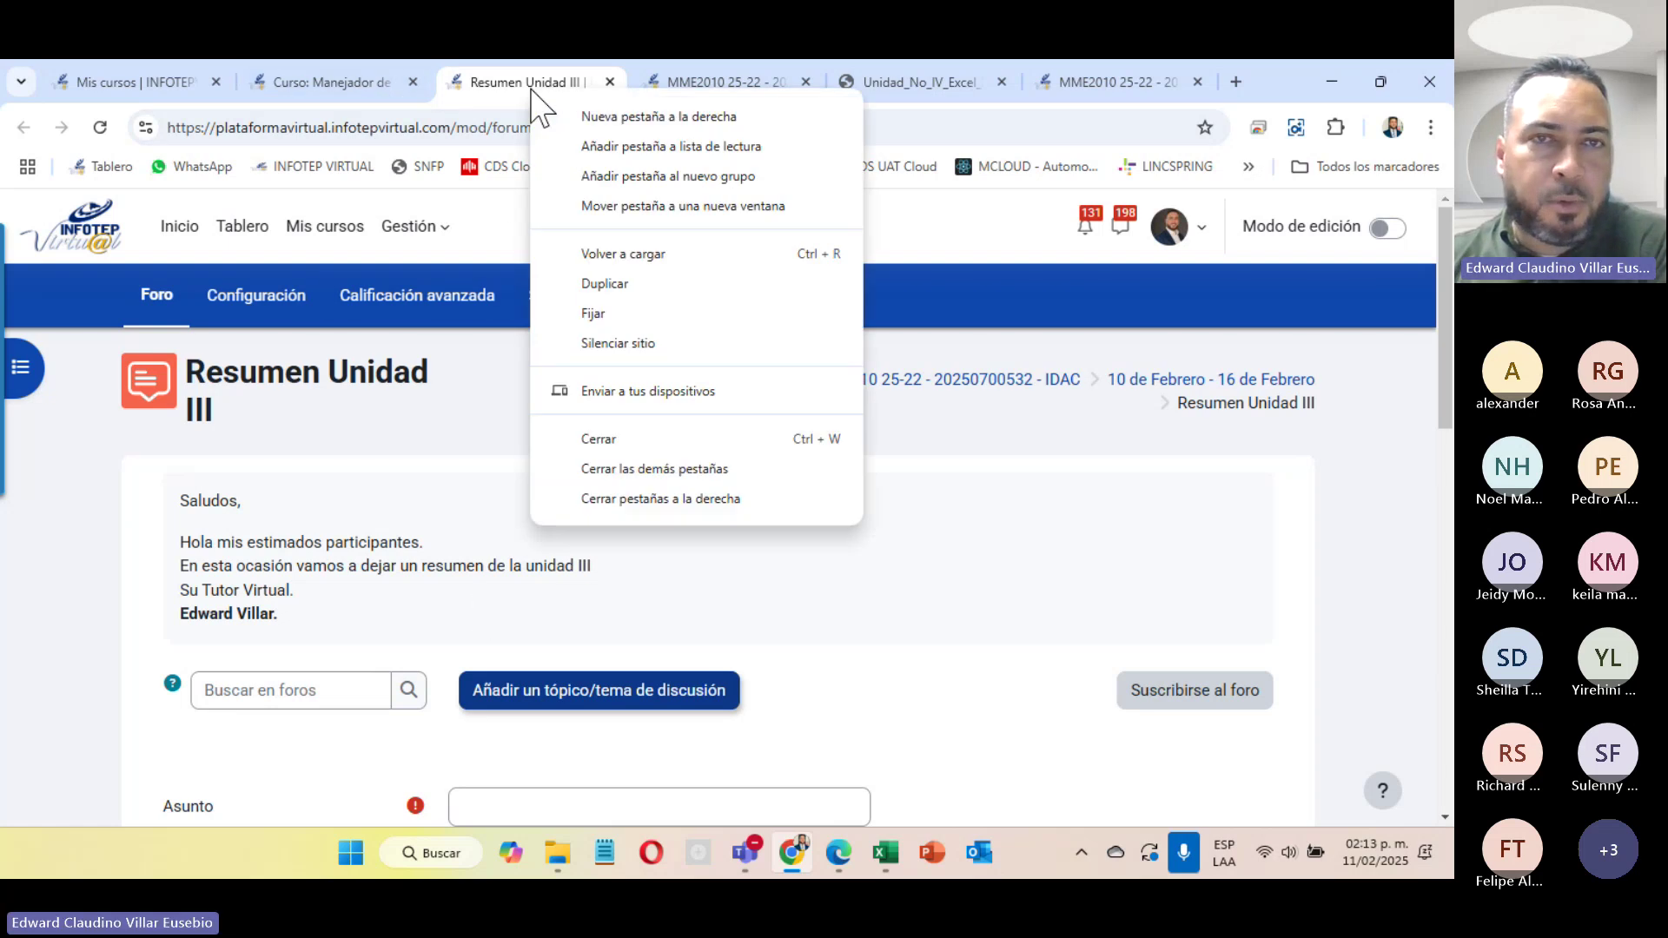
click(598, 439)
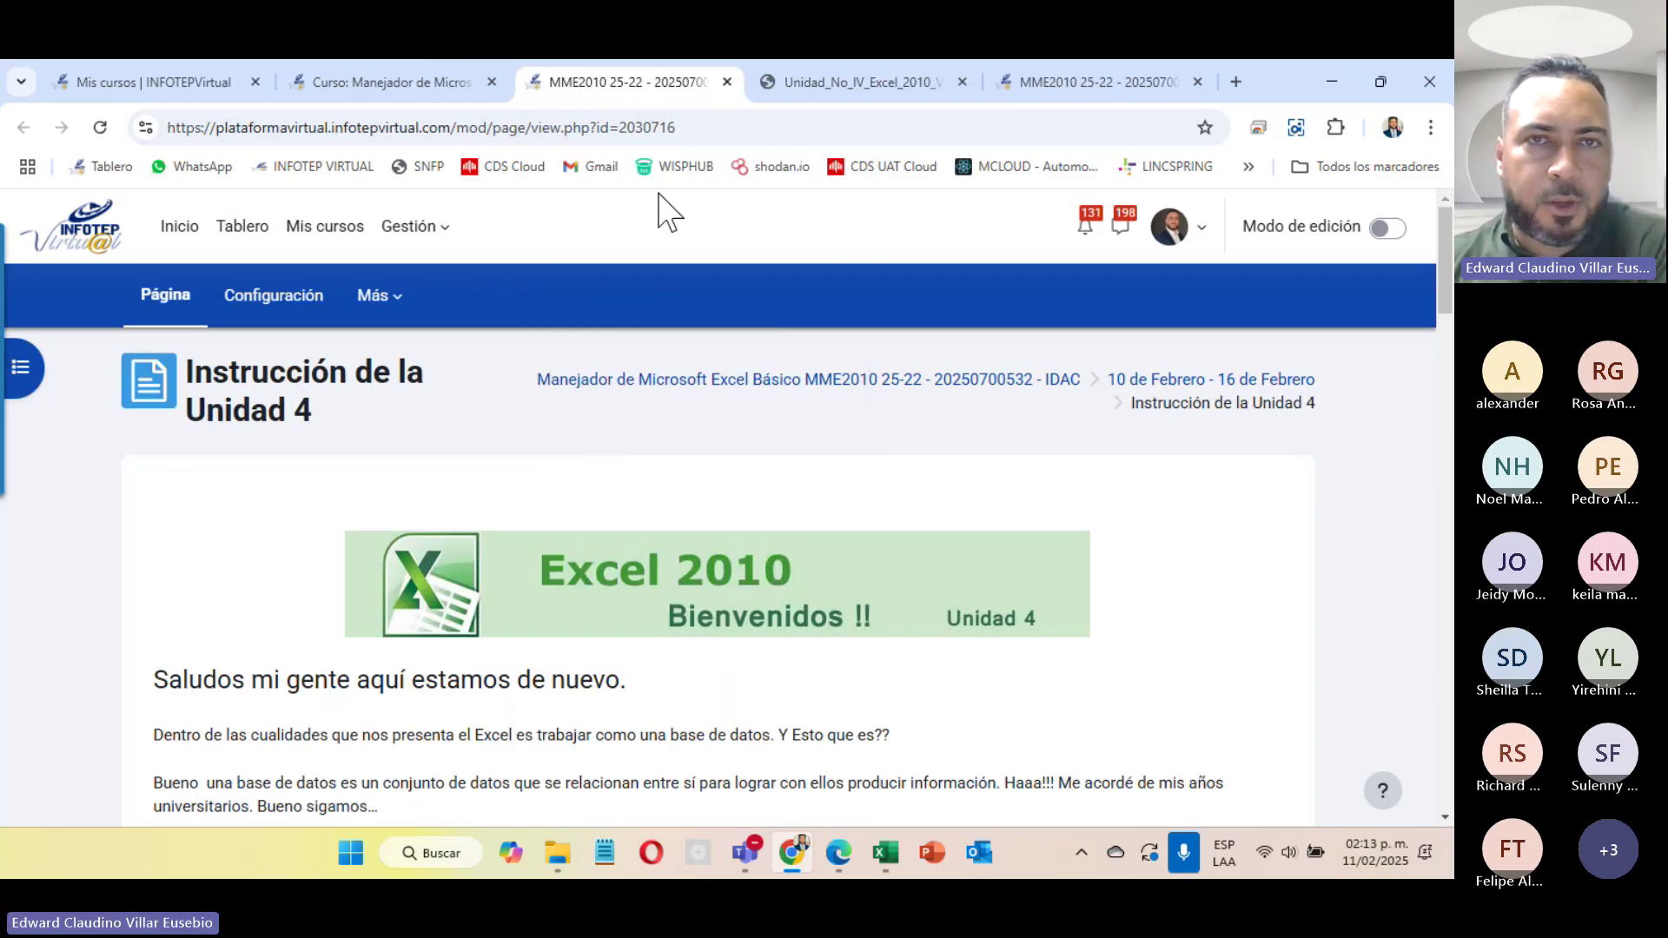
scroll(331, 570, down, 4)
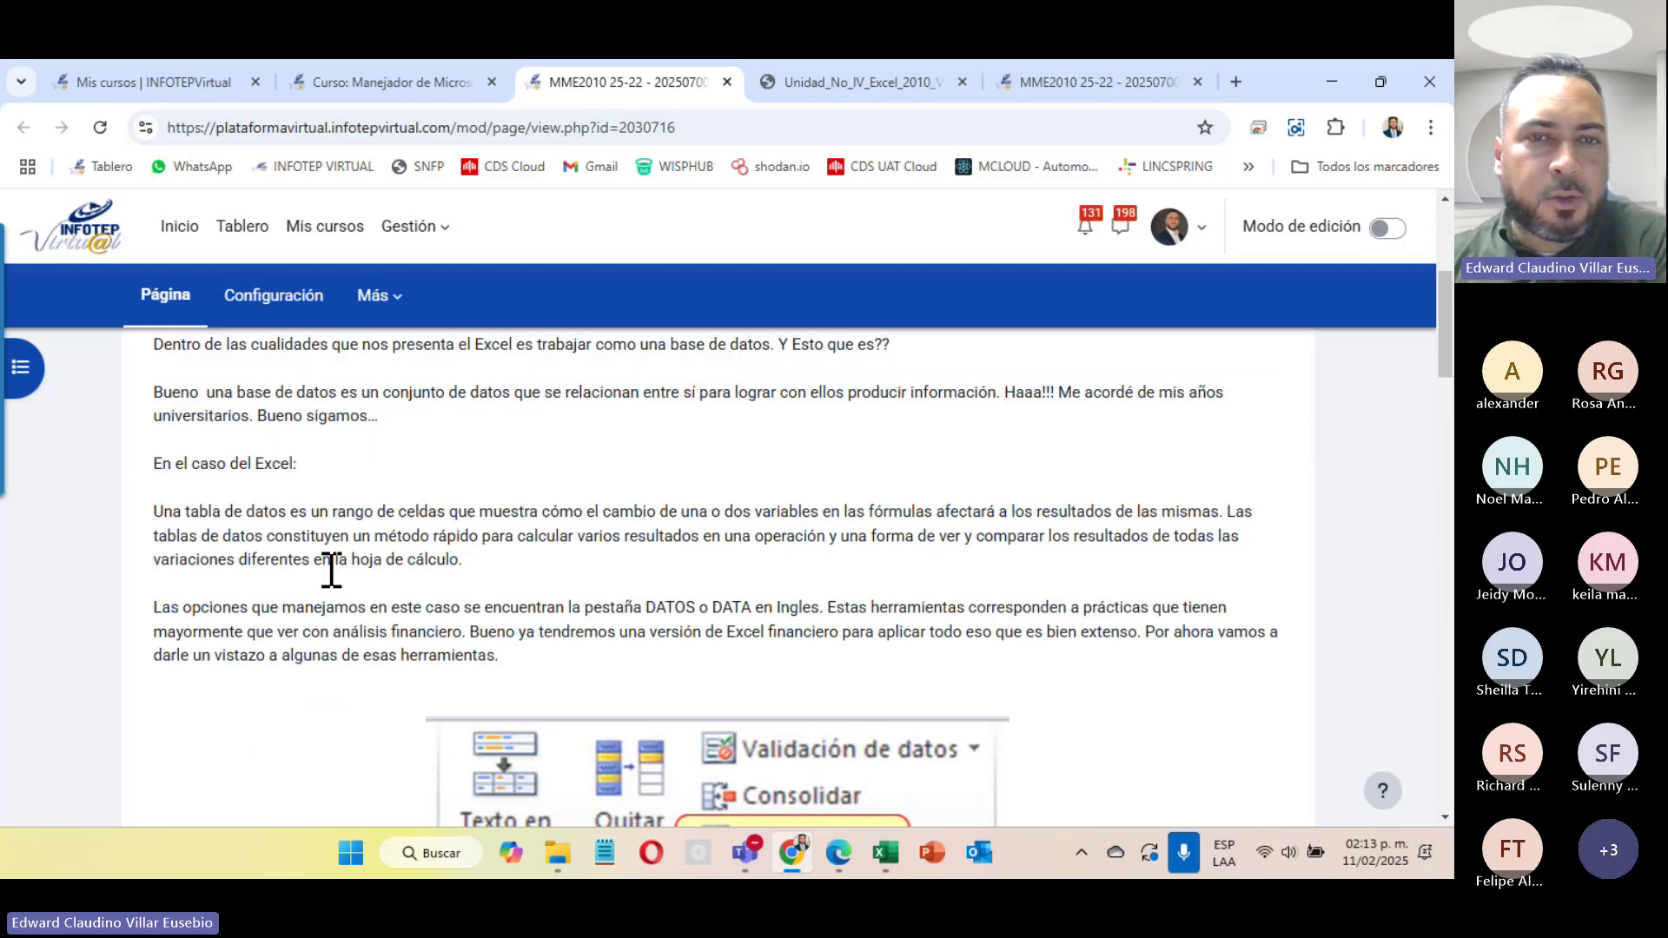
scroll(327, 570, up, 4)
scroll(332, 574, down, 4)
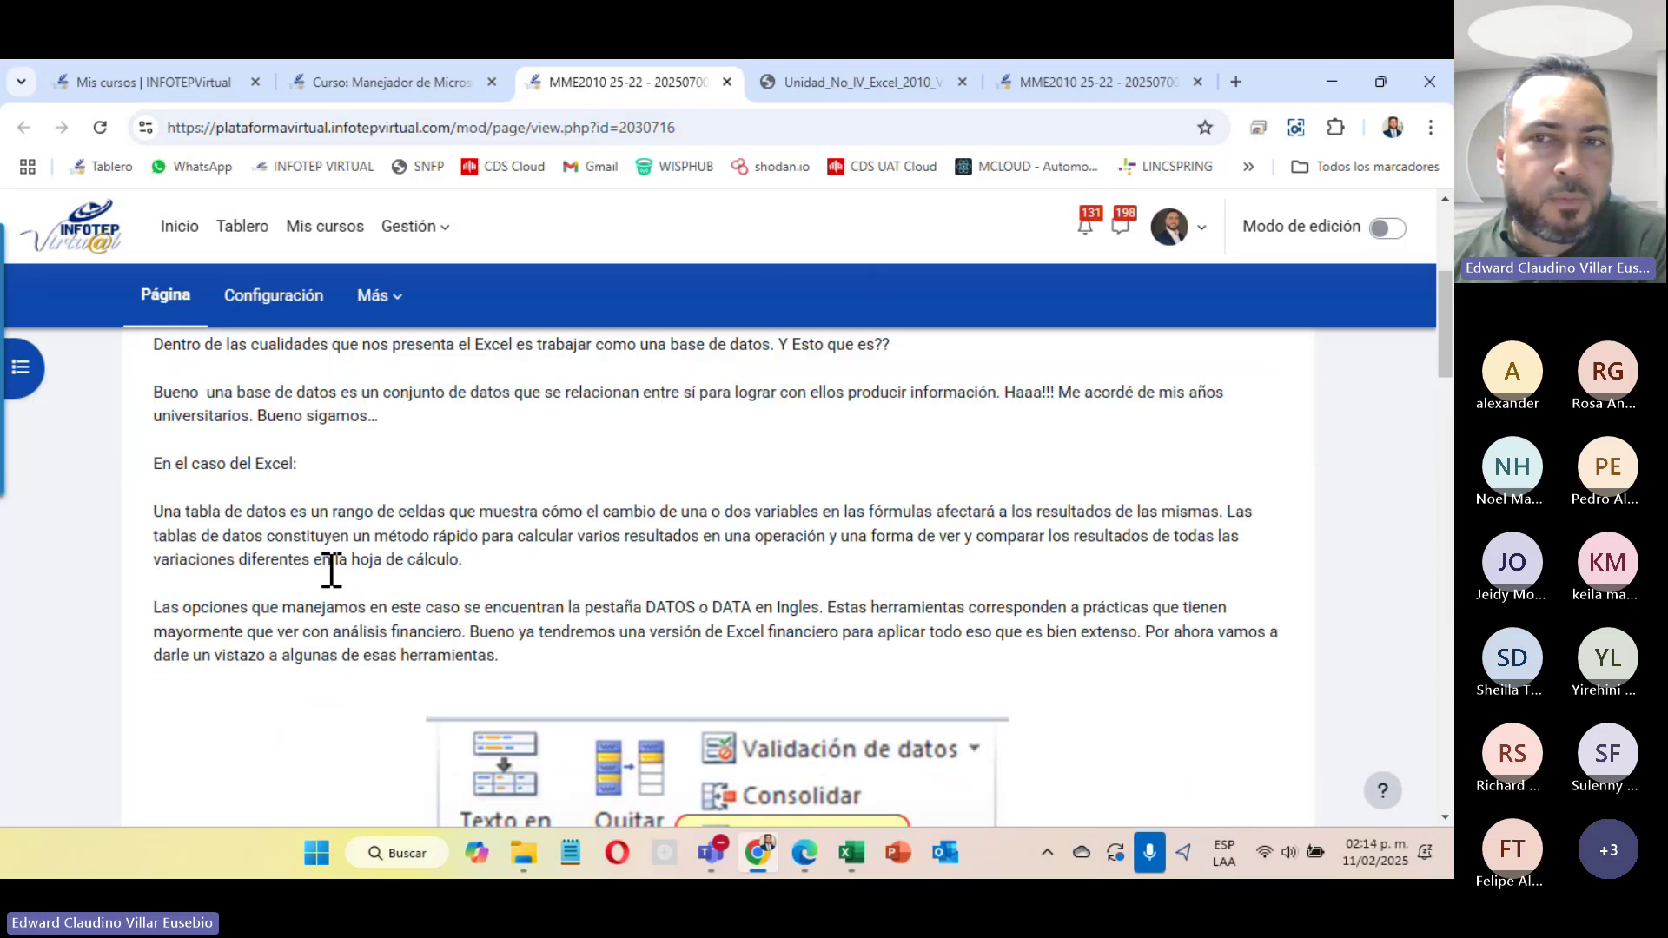
scroll(330, 569, up, 4)
scroll(335, 578, down, 4)
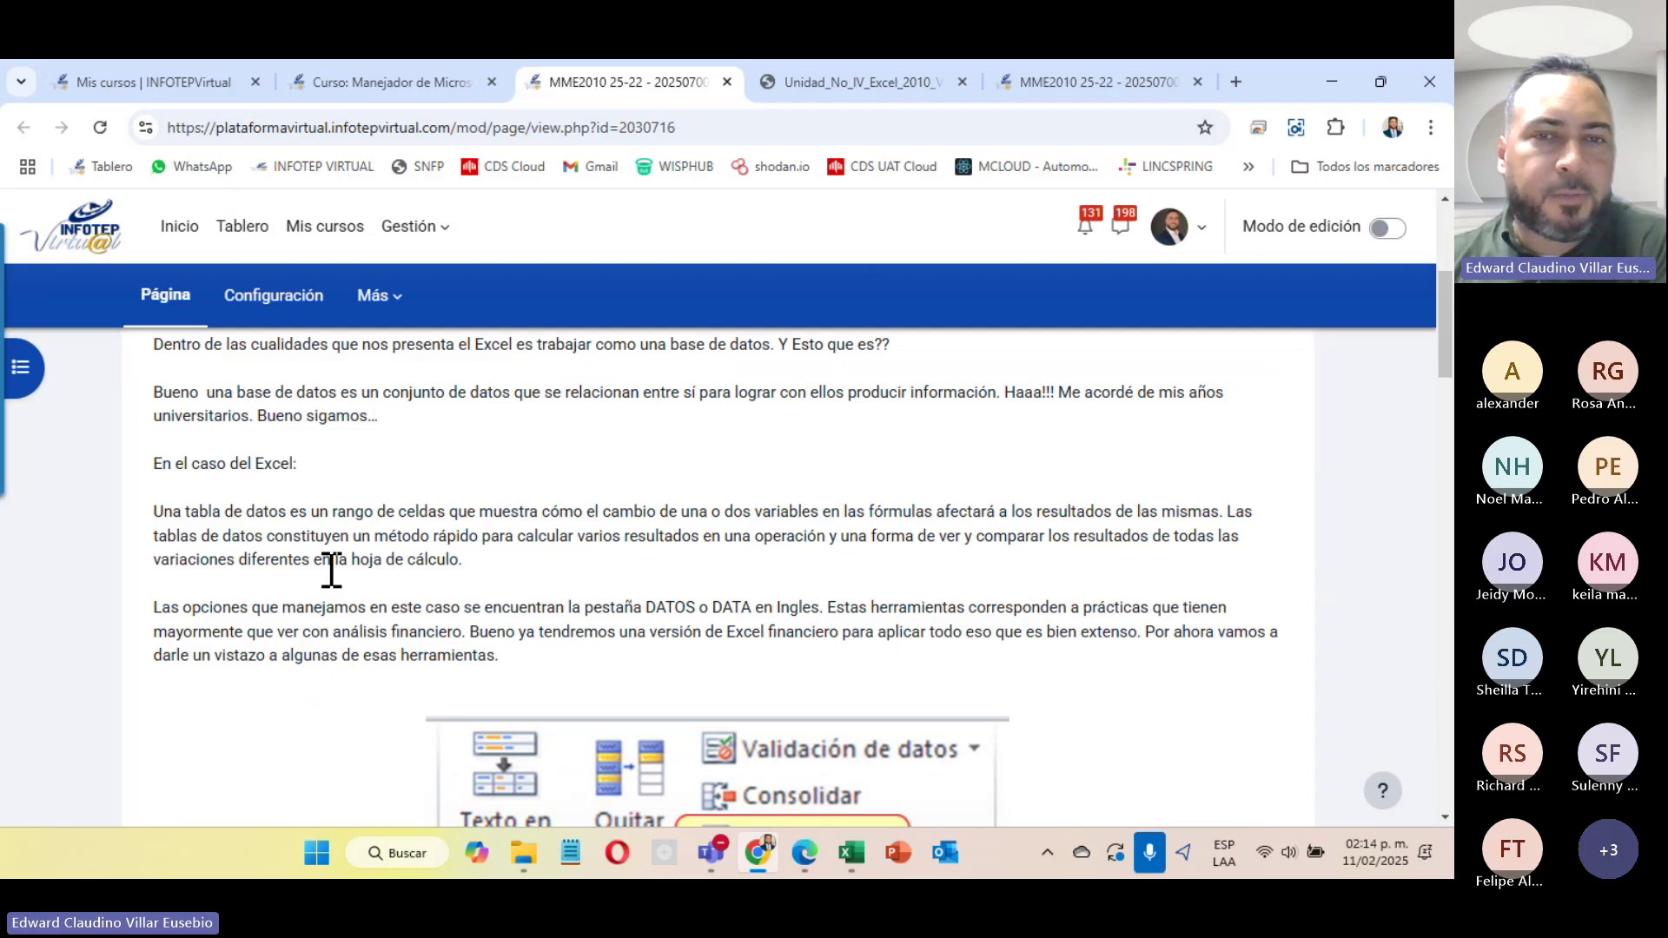
Step: Read the Análisis Y si, Consolidado and filter sections of the Instrucción de la Unidad 4 page, and close that page
scroll(331, 570, down, 4)
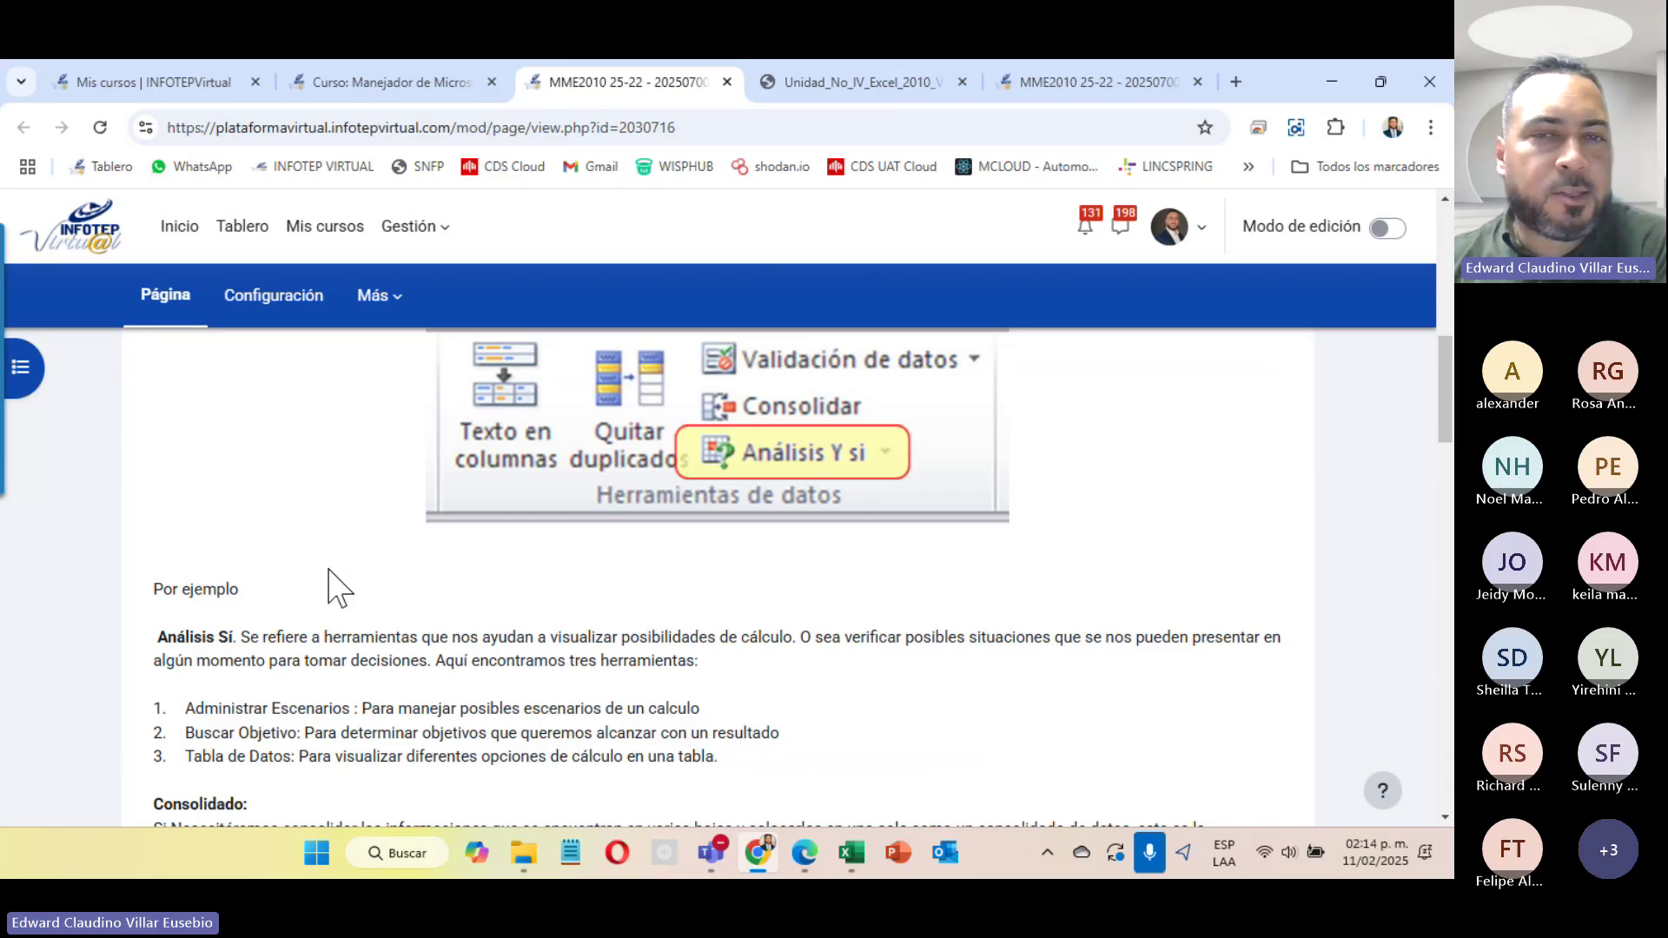
scroll(339, 589, down, 4)
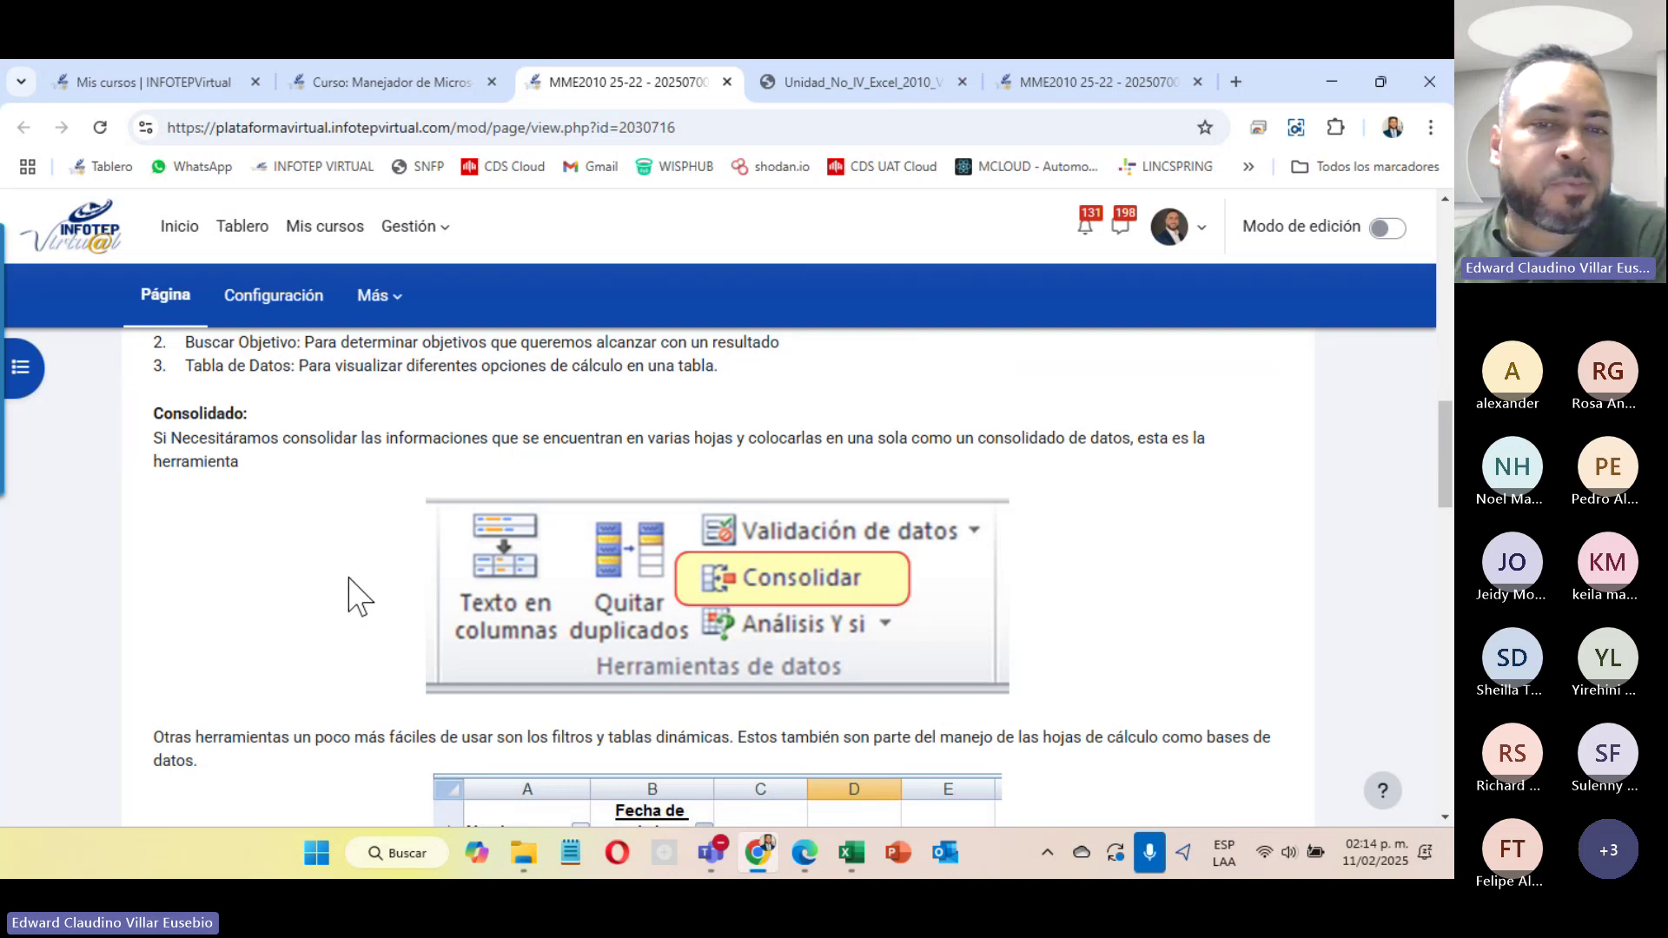
scroll(350, 580, down, 4)
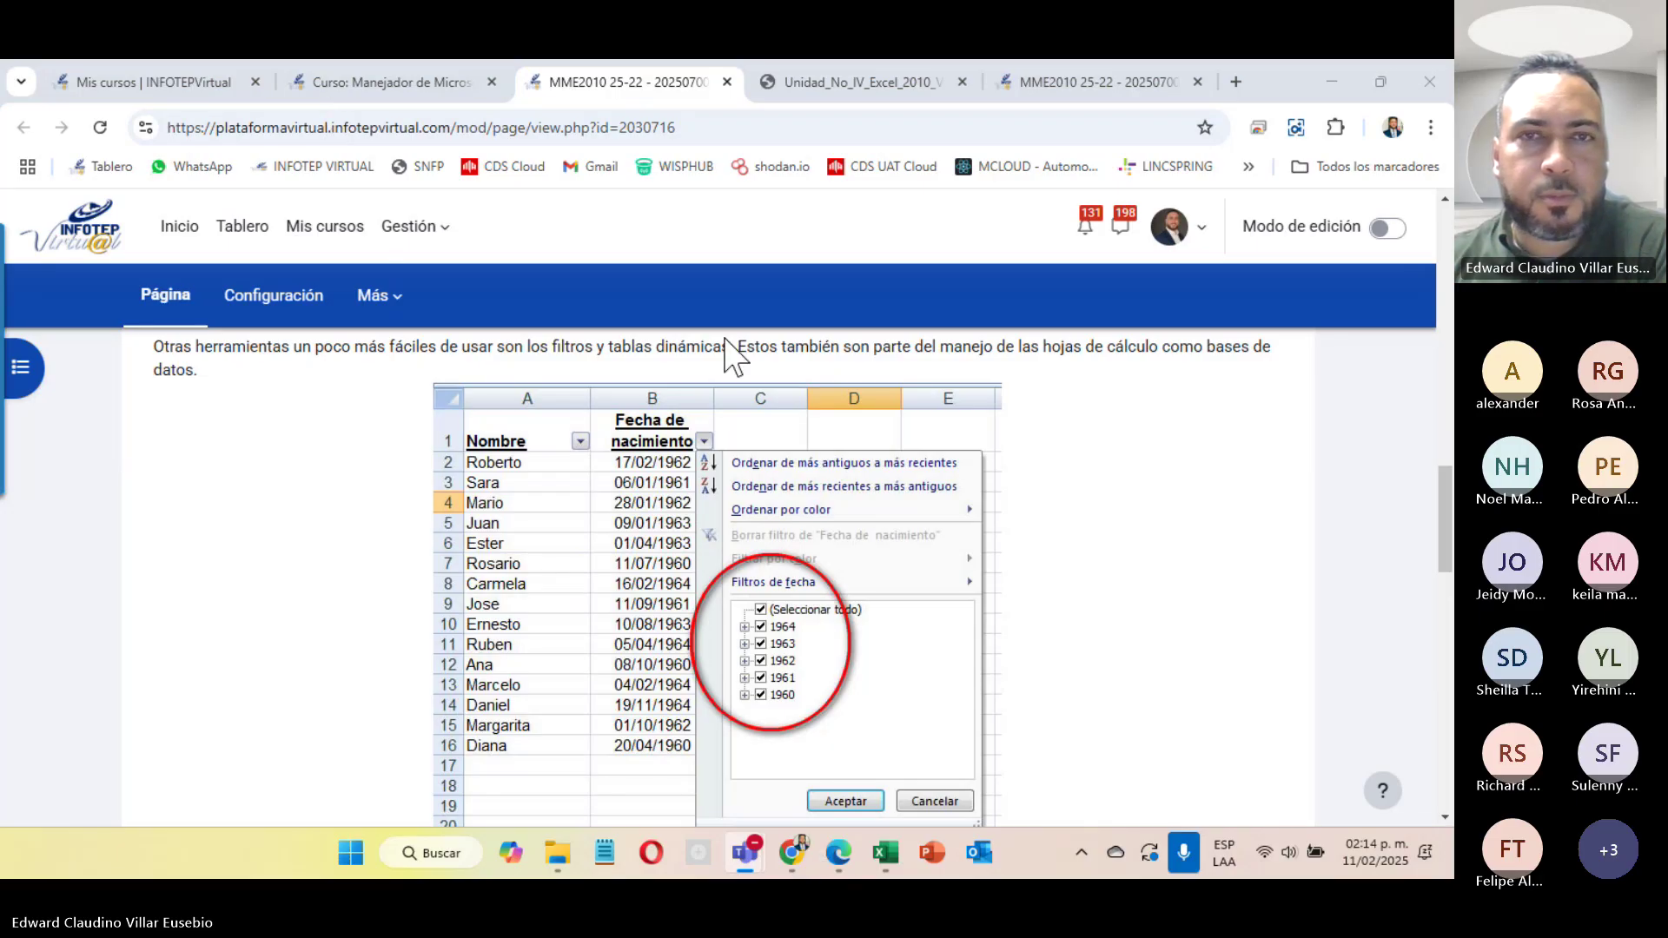
click(727, 81)
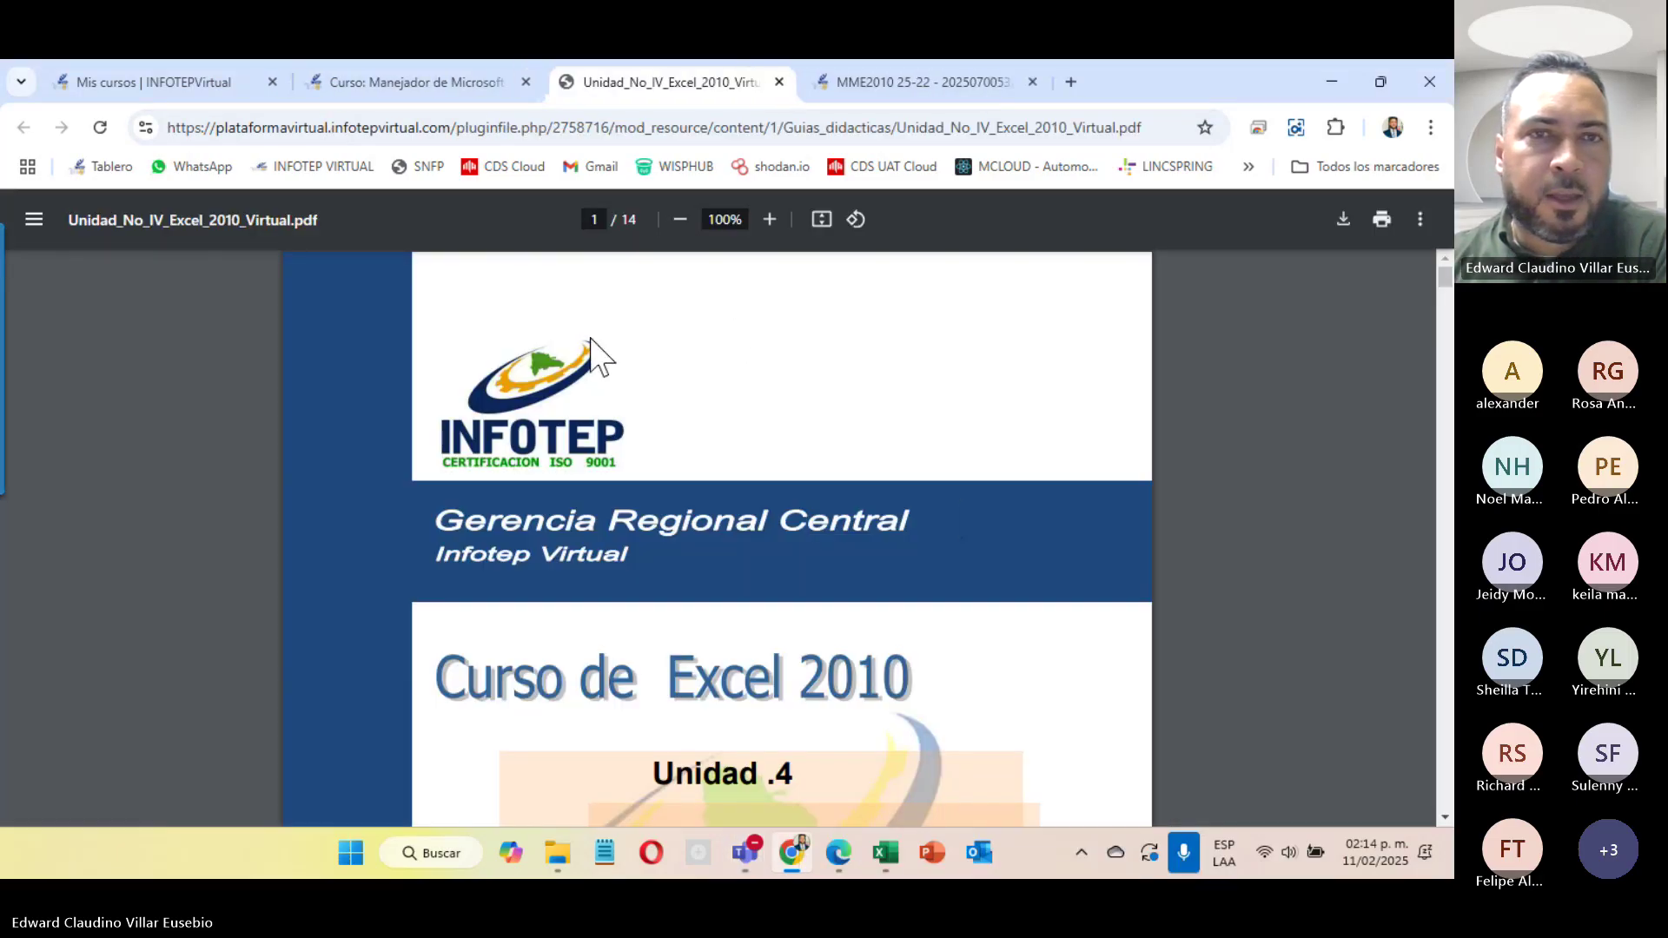
Step: Review the Unidad no. 4 table of contents in the guide PDF, enlarged to 125%
scroll(582, 343, down, 10)
scroll(575, 348, up, 4)
scroll(573, 339, down, 4)
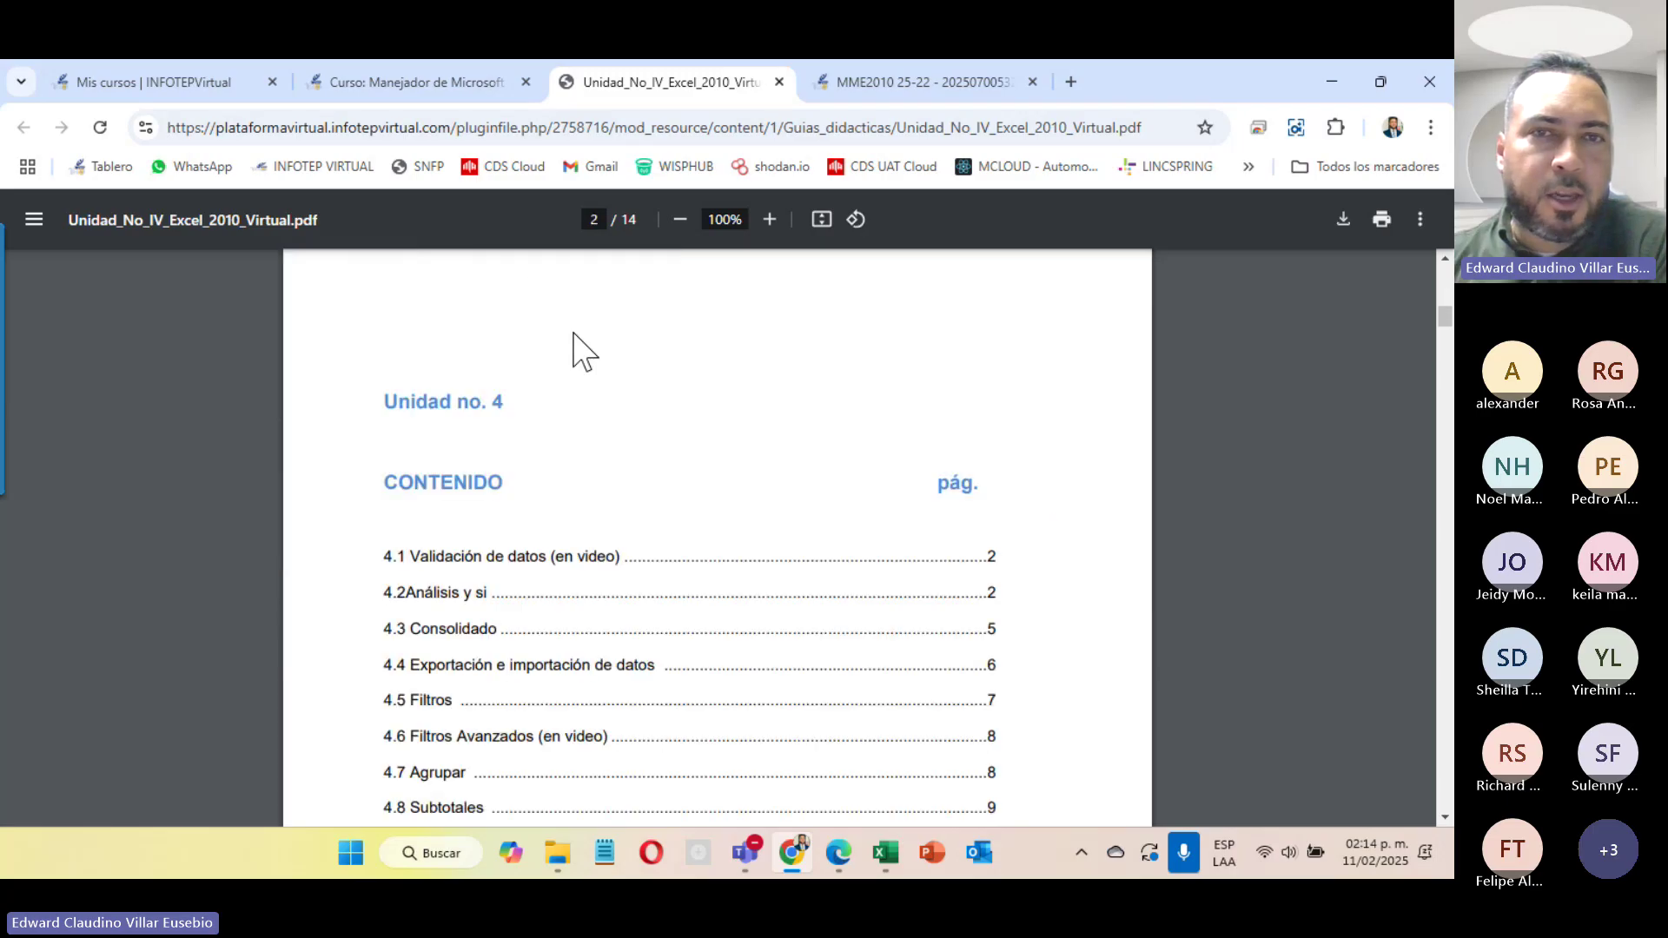
scroll(577, 347, down, 4)
scroll(585, 342, up, 4)
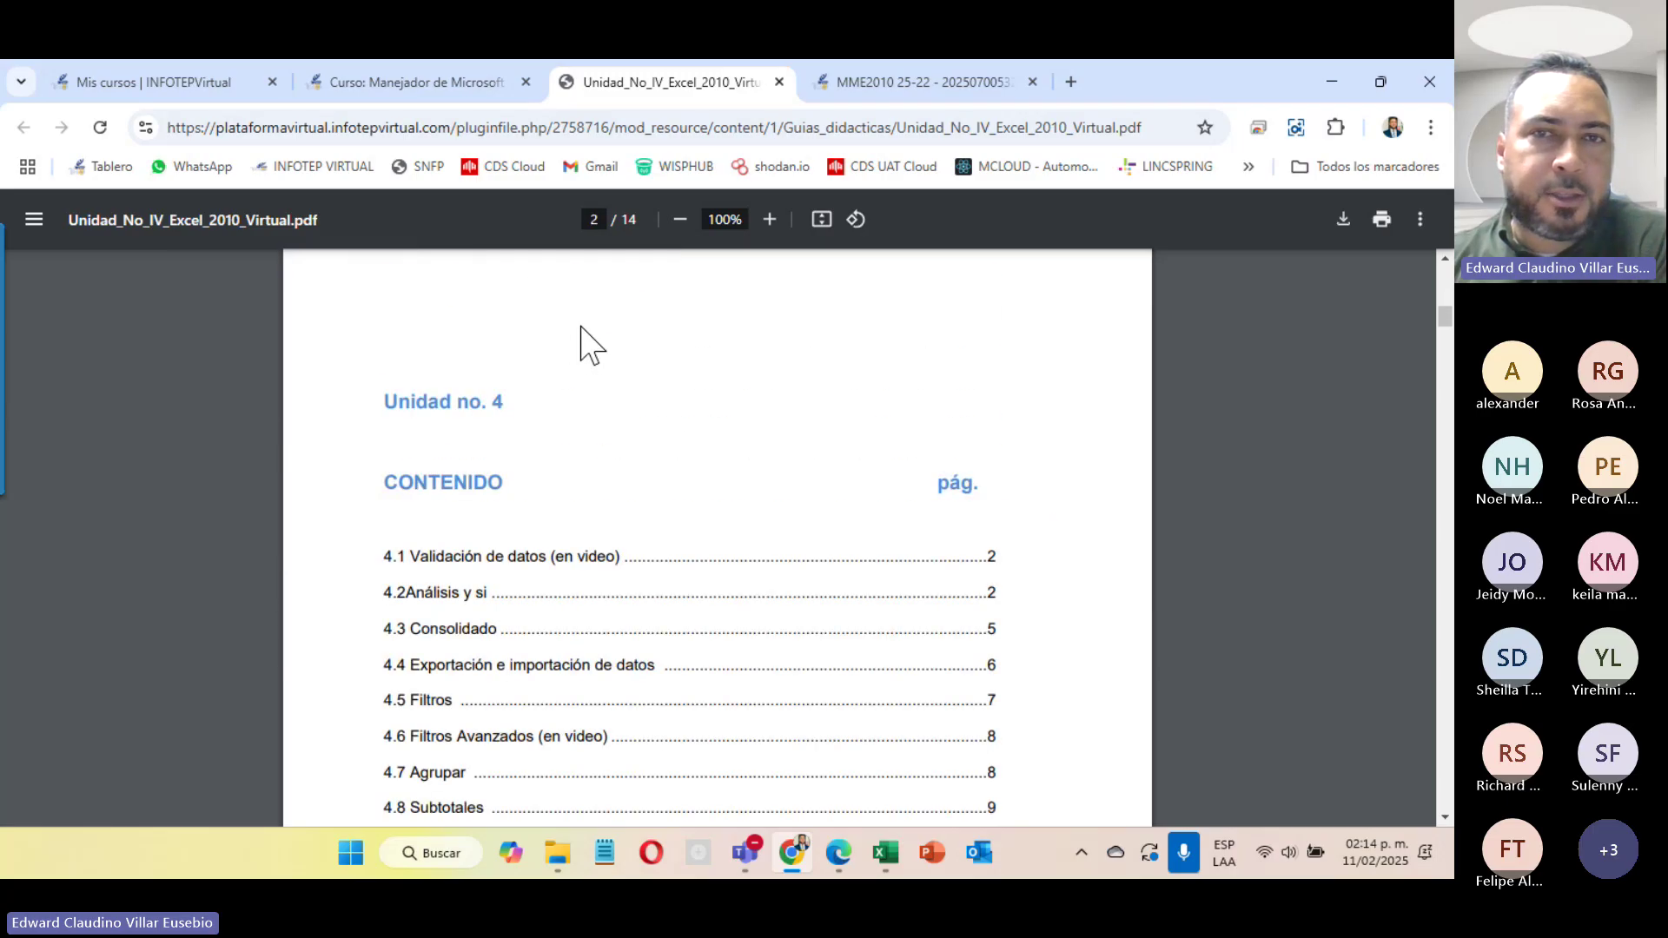
click(770, 219)
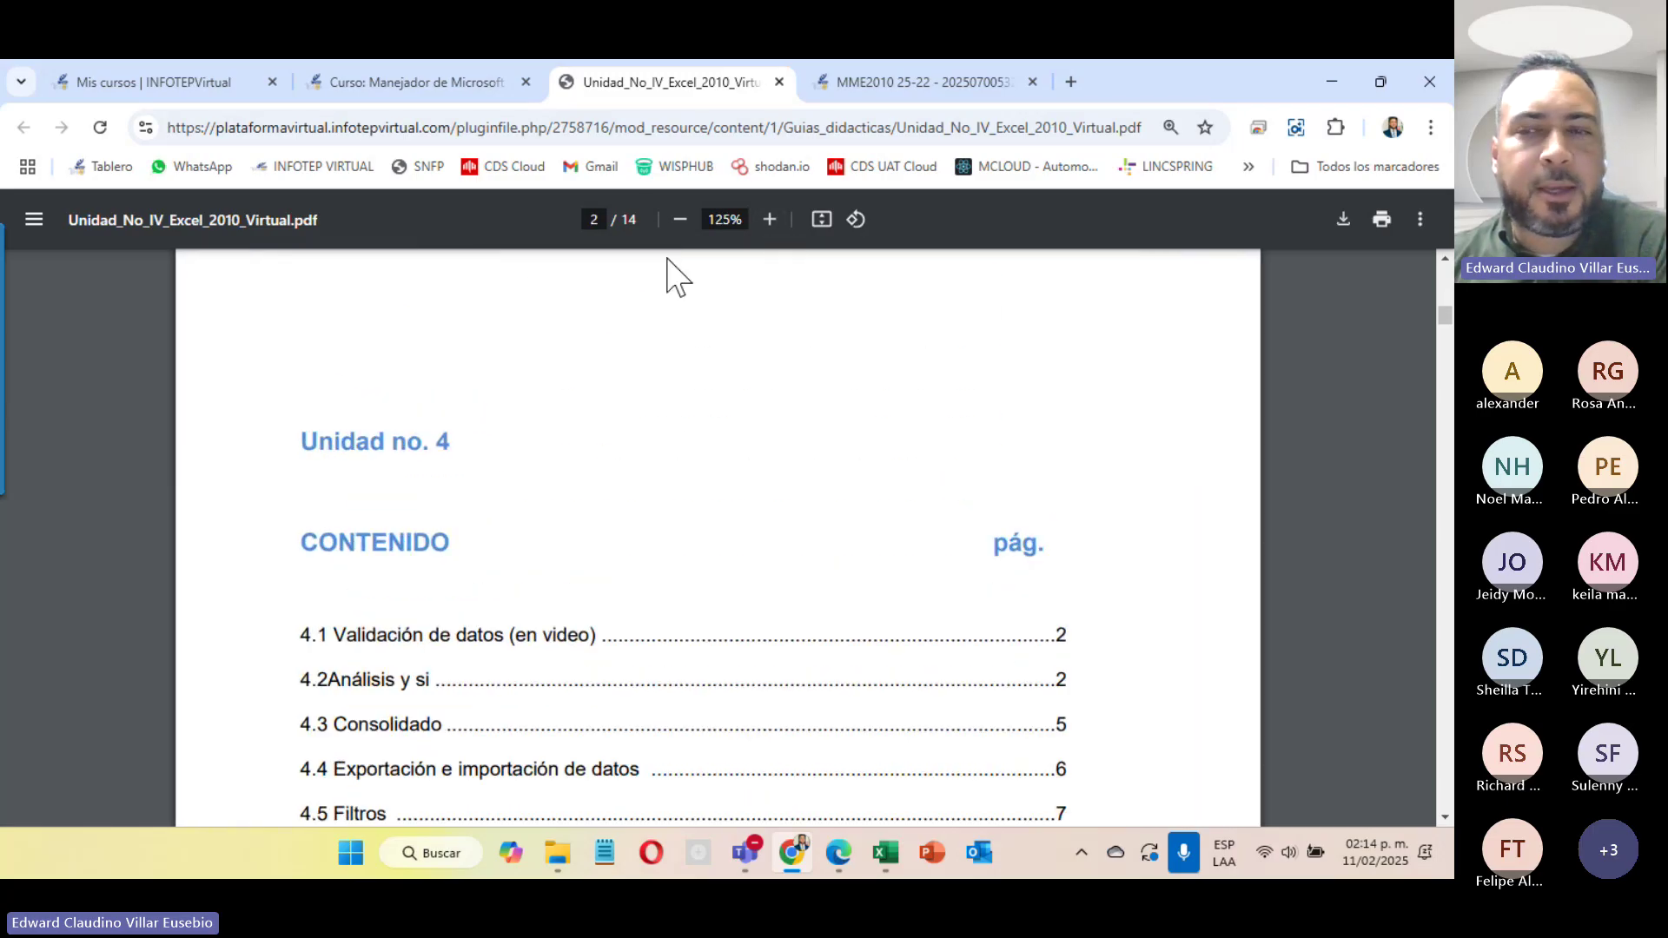
scroll(667, 270, down, 4)
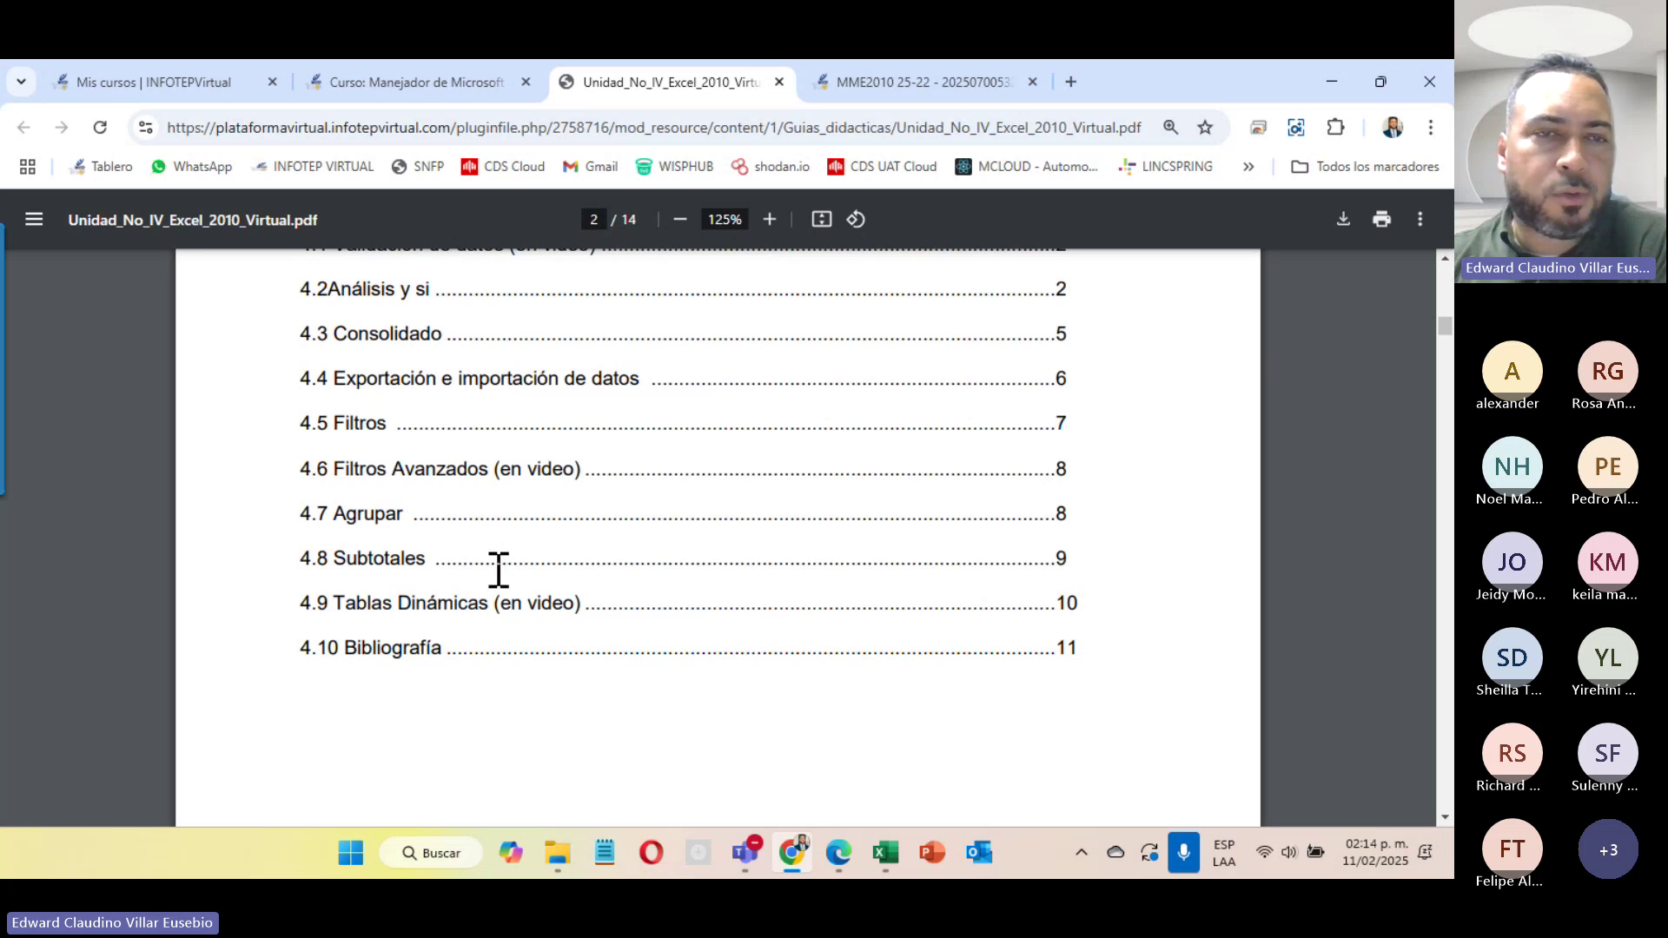
Step: Go through sections 4.1 Validación de datos to 4.3 Consolidado of the guide PDF, and close the document
scroll(499, 569, down, 9)
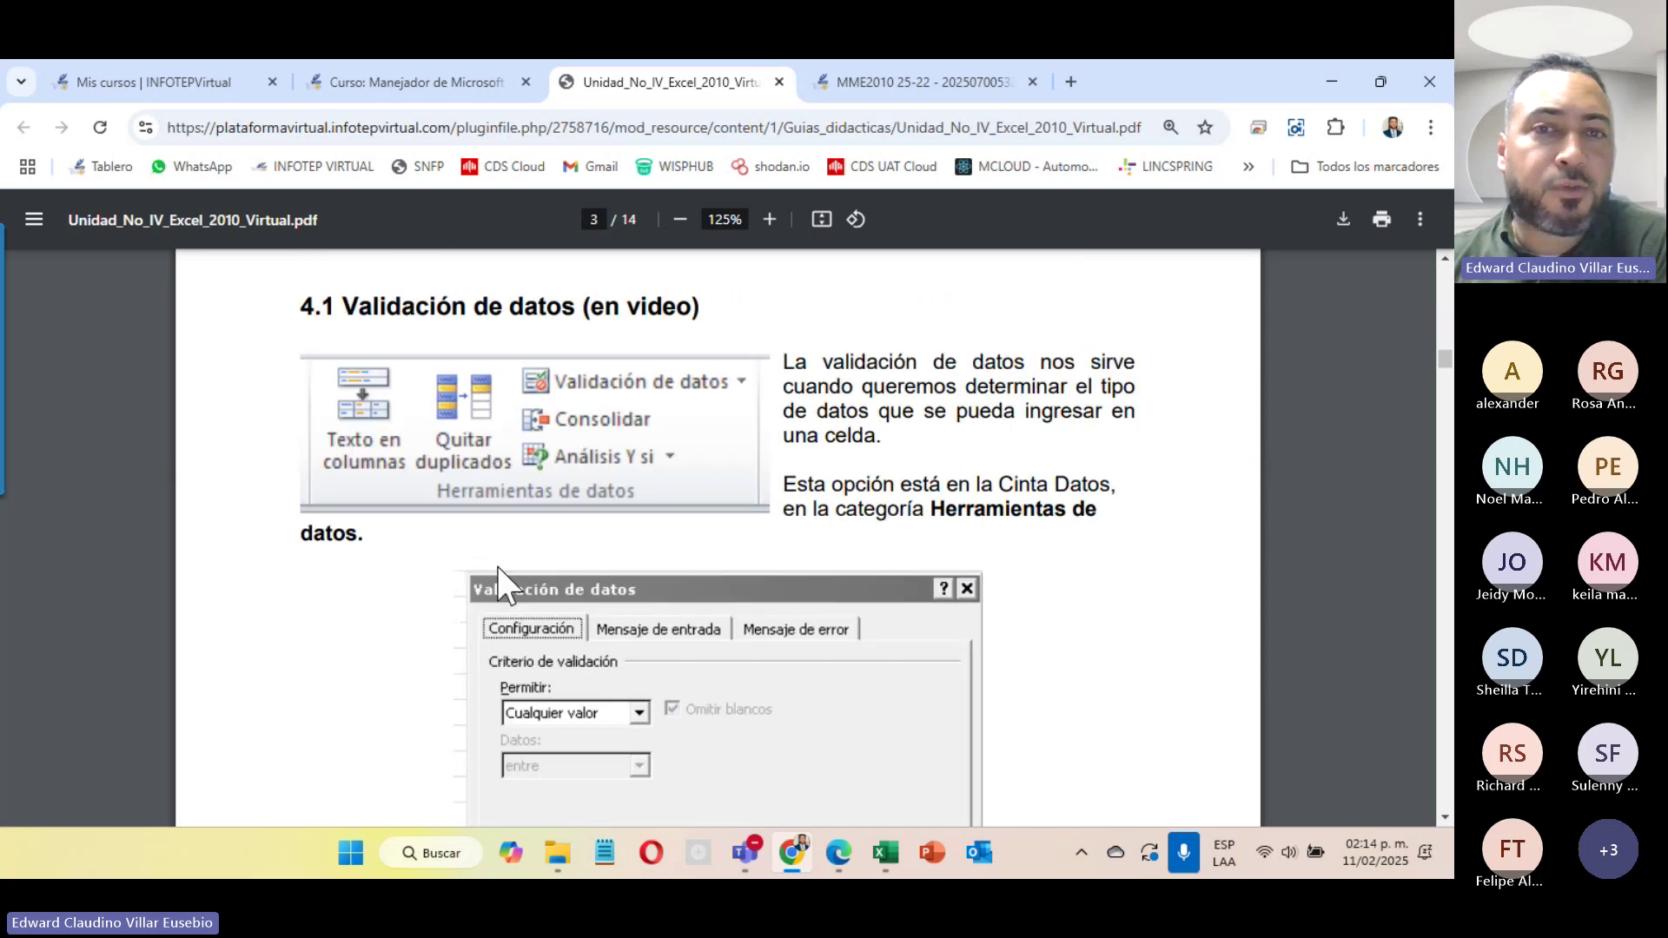
scroll(498, 569, down, 4)
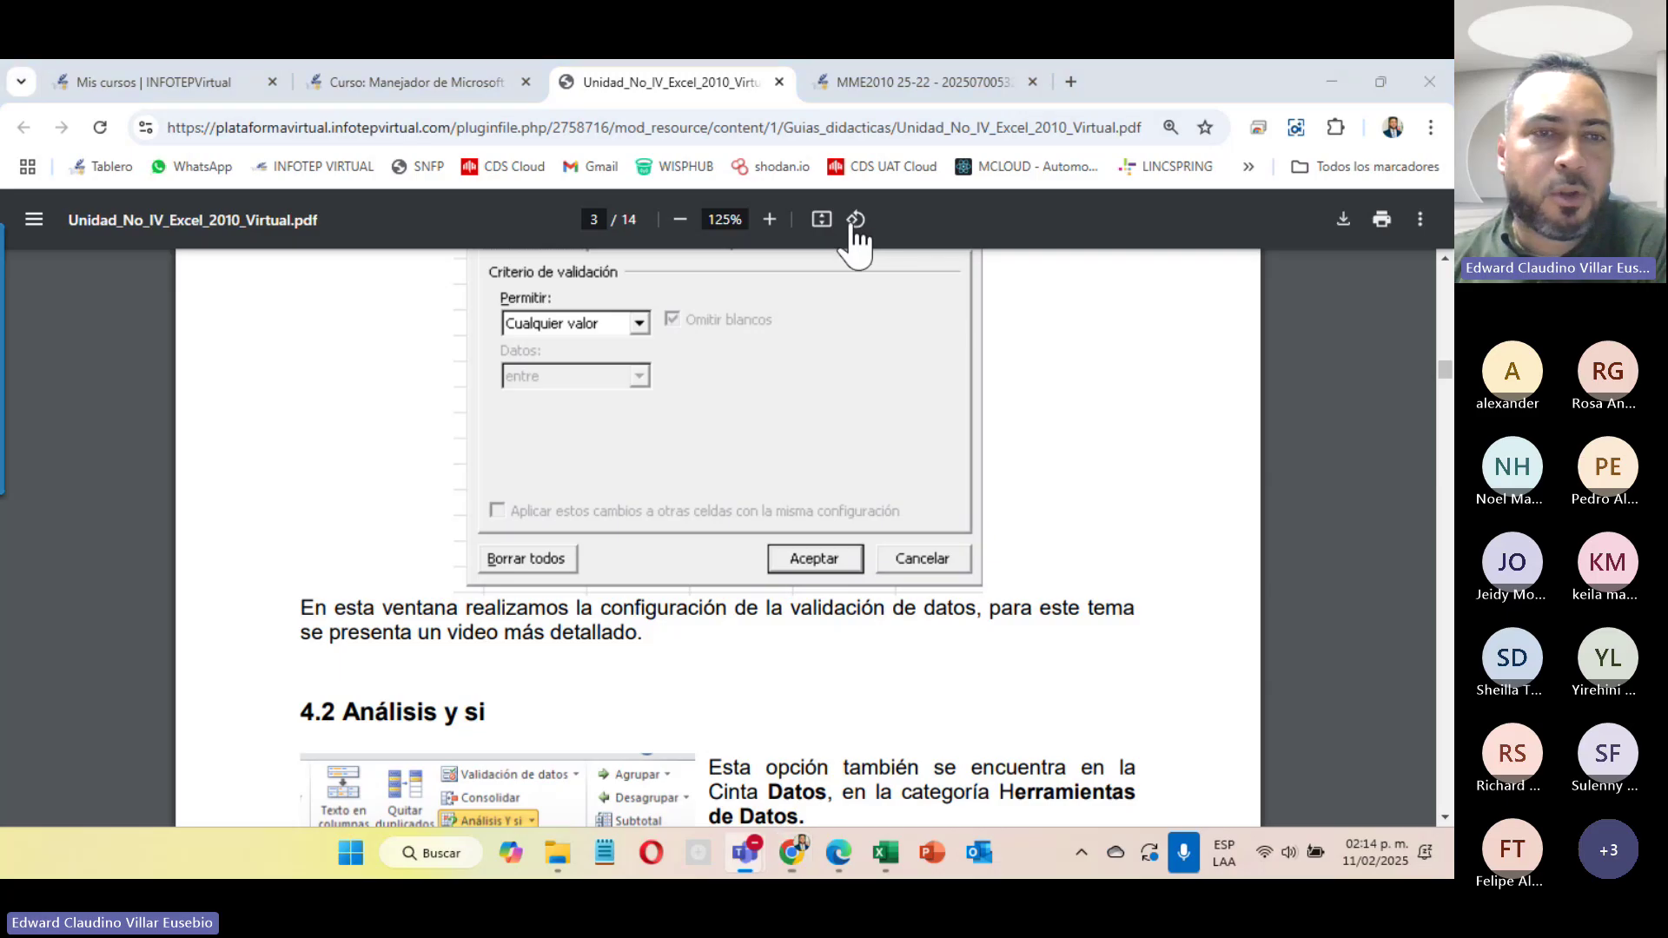
scroll(921, 547, down, 4)
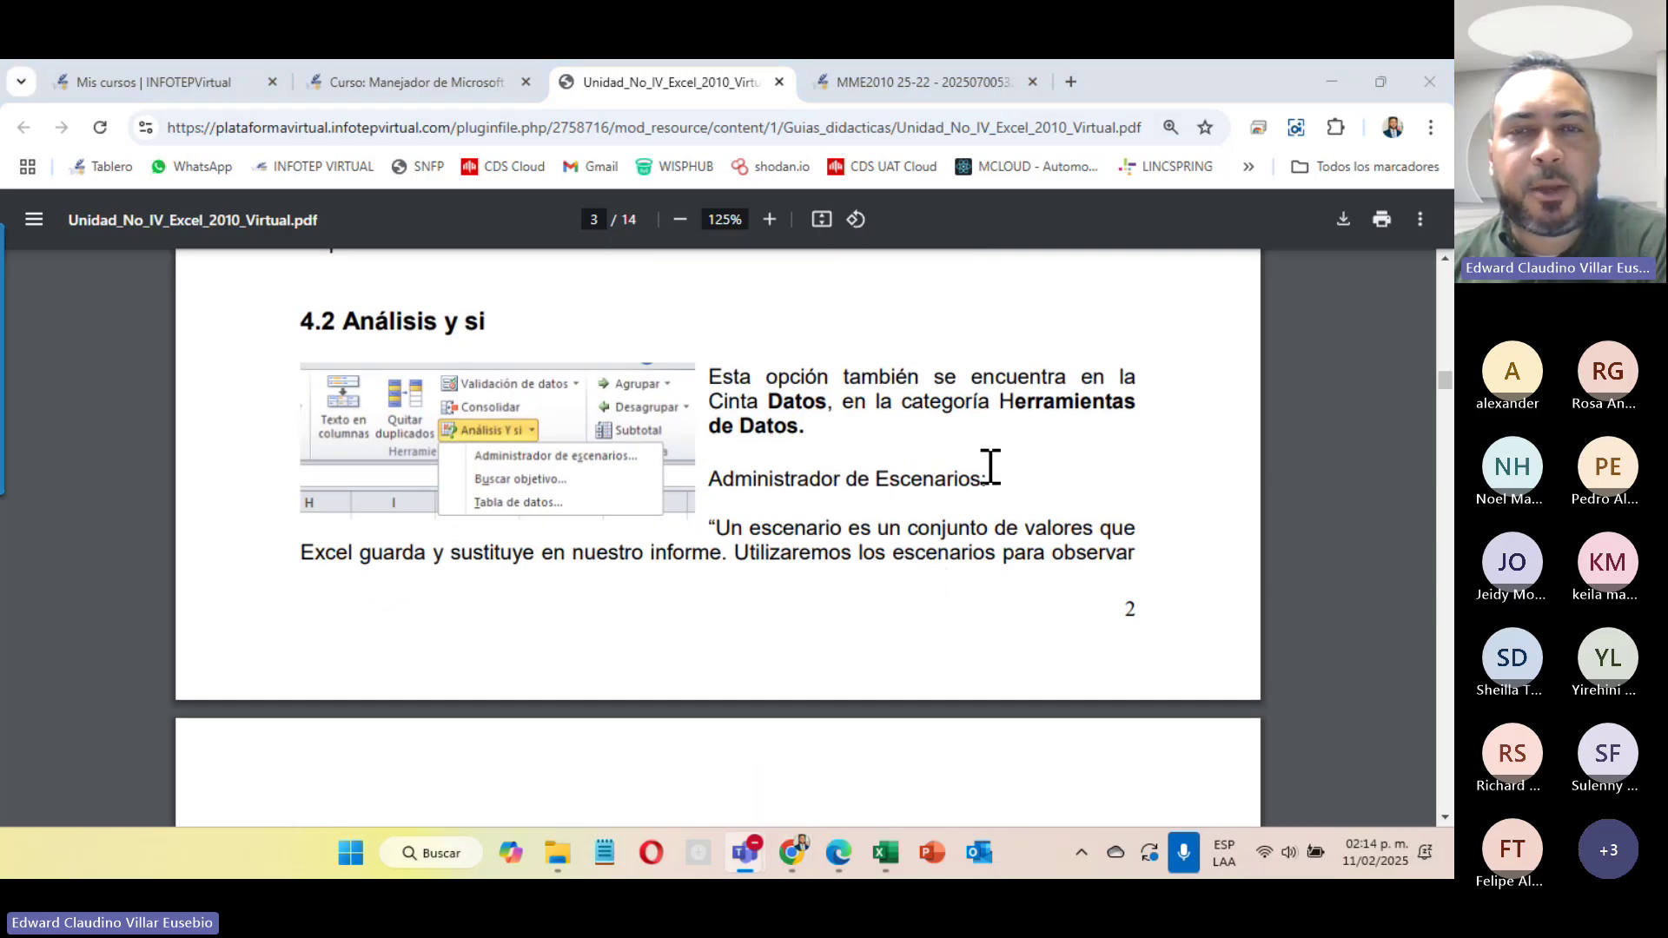
scroll(990, 467, down, 12)
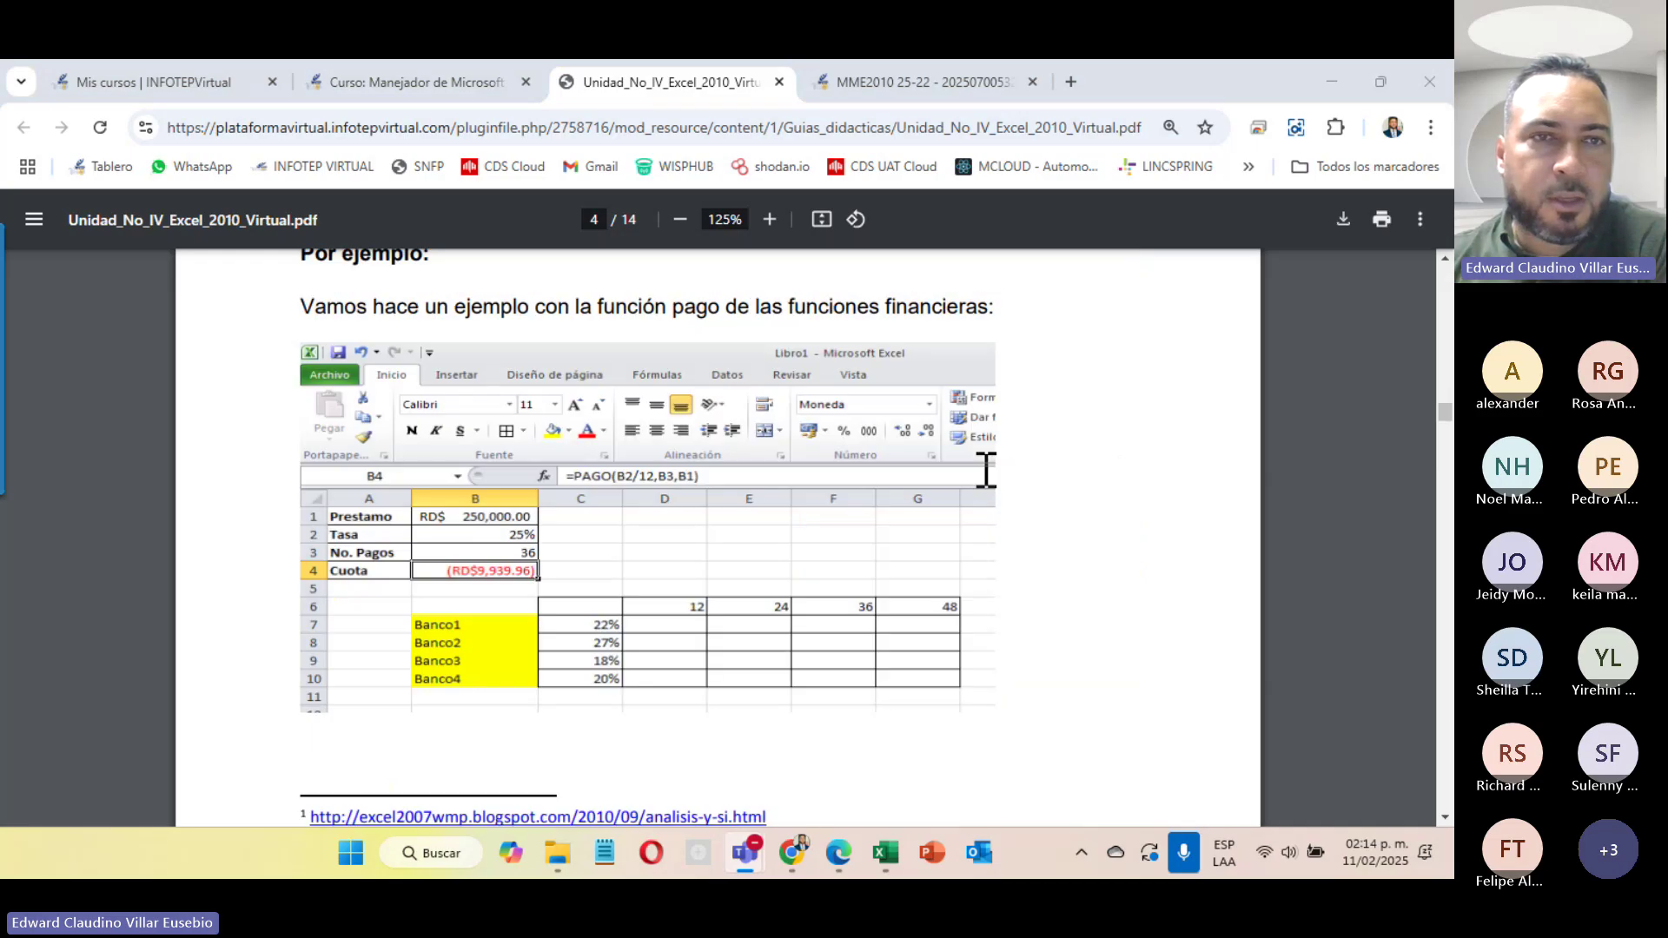
scroll(986, 470, down, 15)
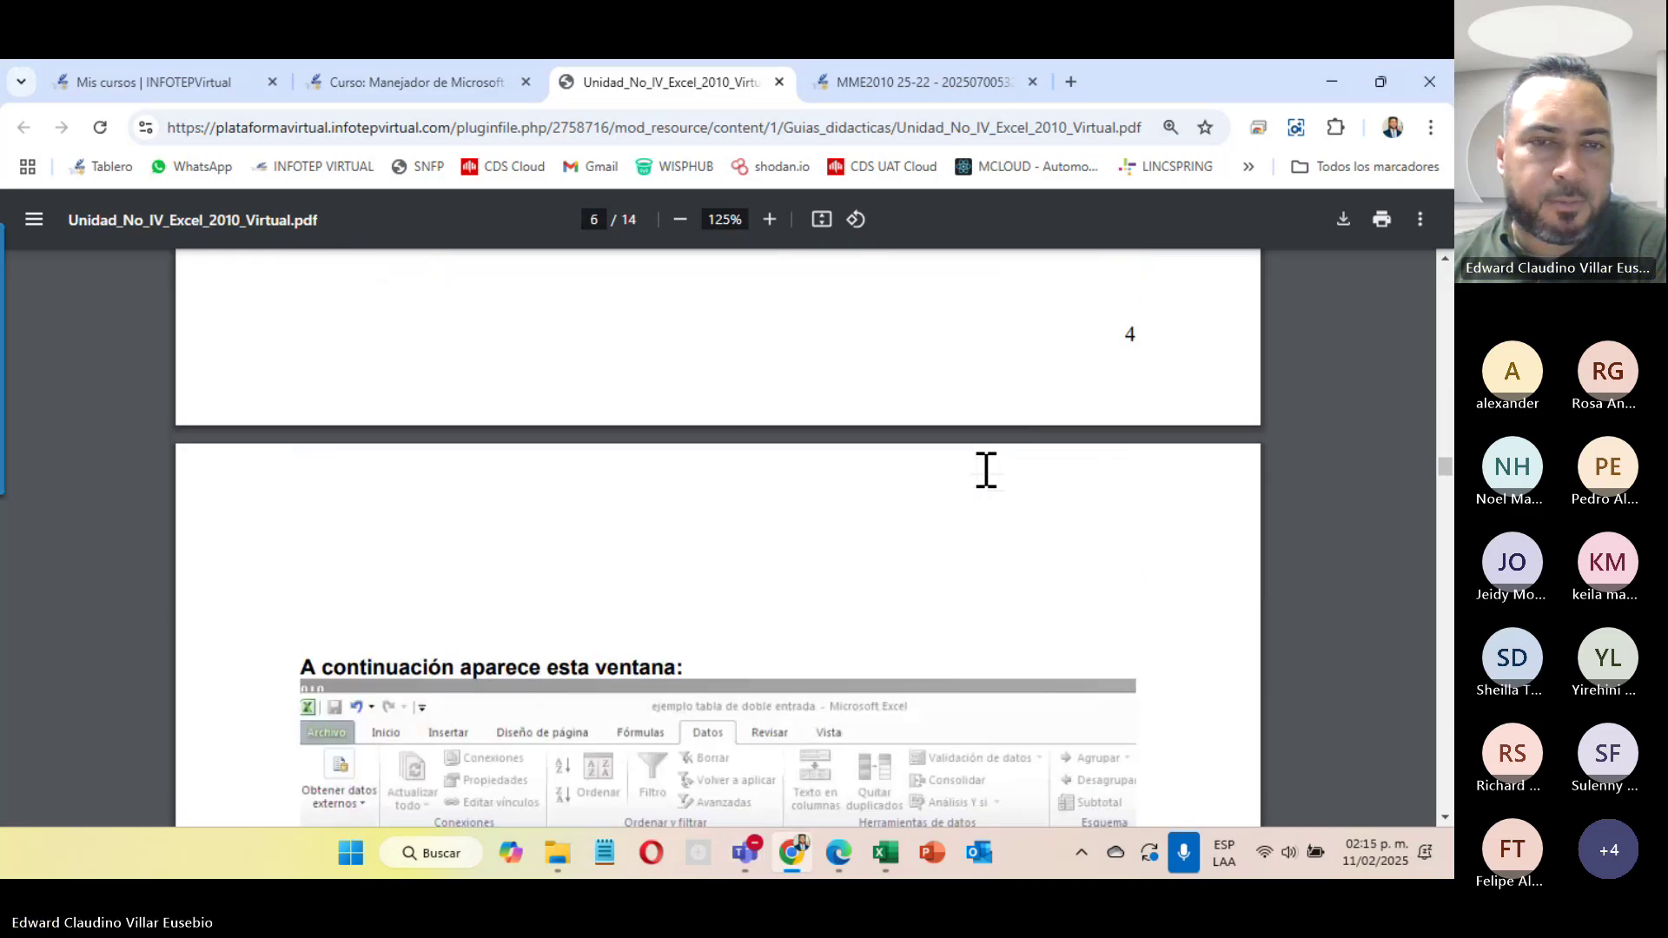
scroll(986, 470, down, 4)
scroll(986, 460, down, 4)
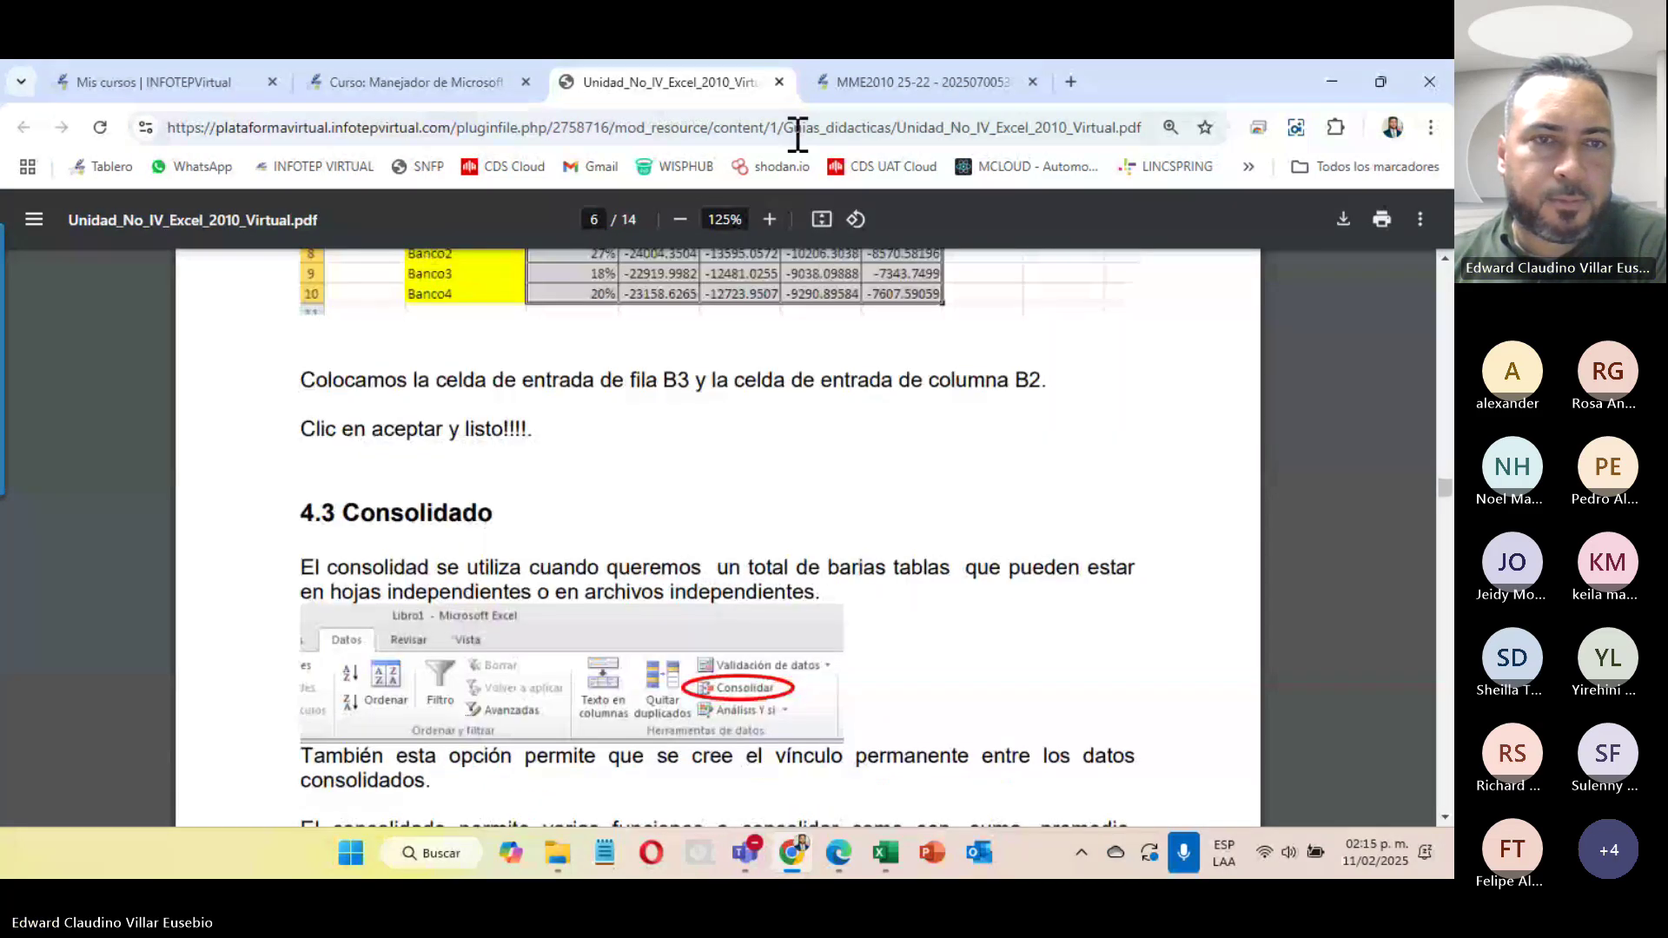
click(780, 82)
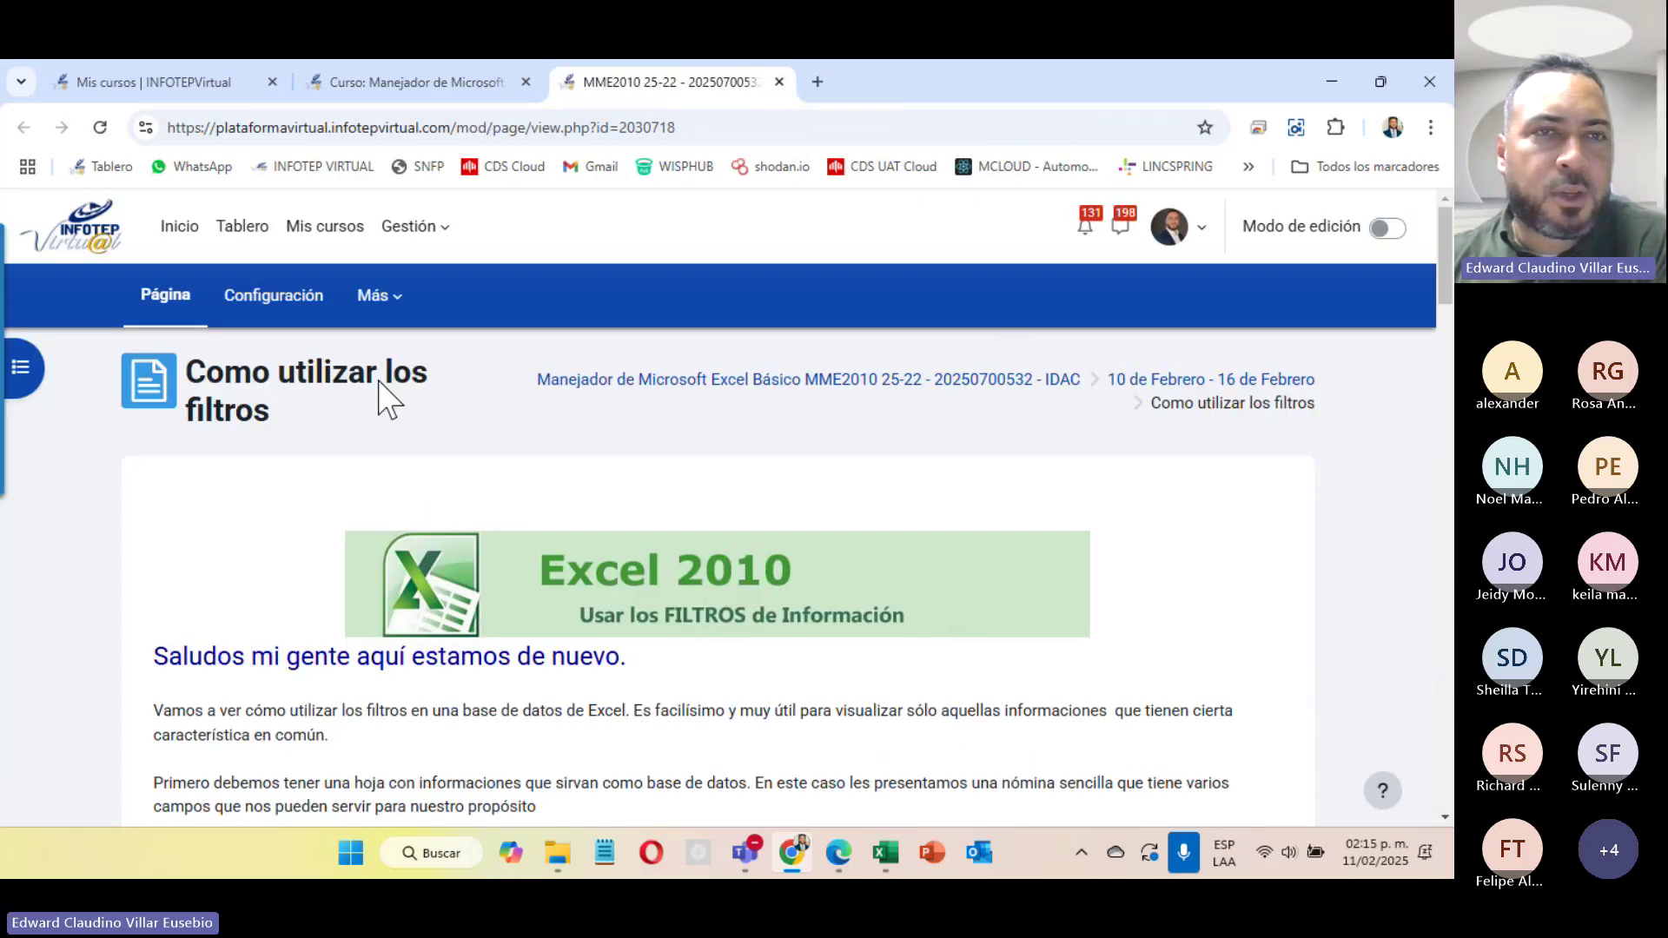
Step: Point out Como utilizar los filtros in the course's resource list, and read that page's introduction and Nomina Administrativa example
click(410, 82)
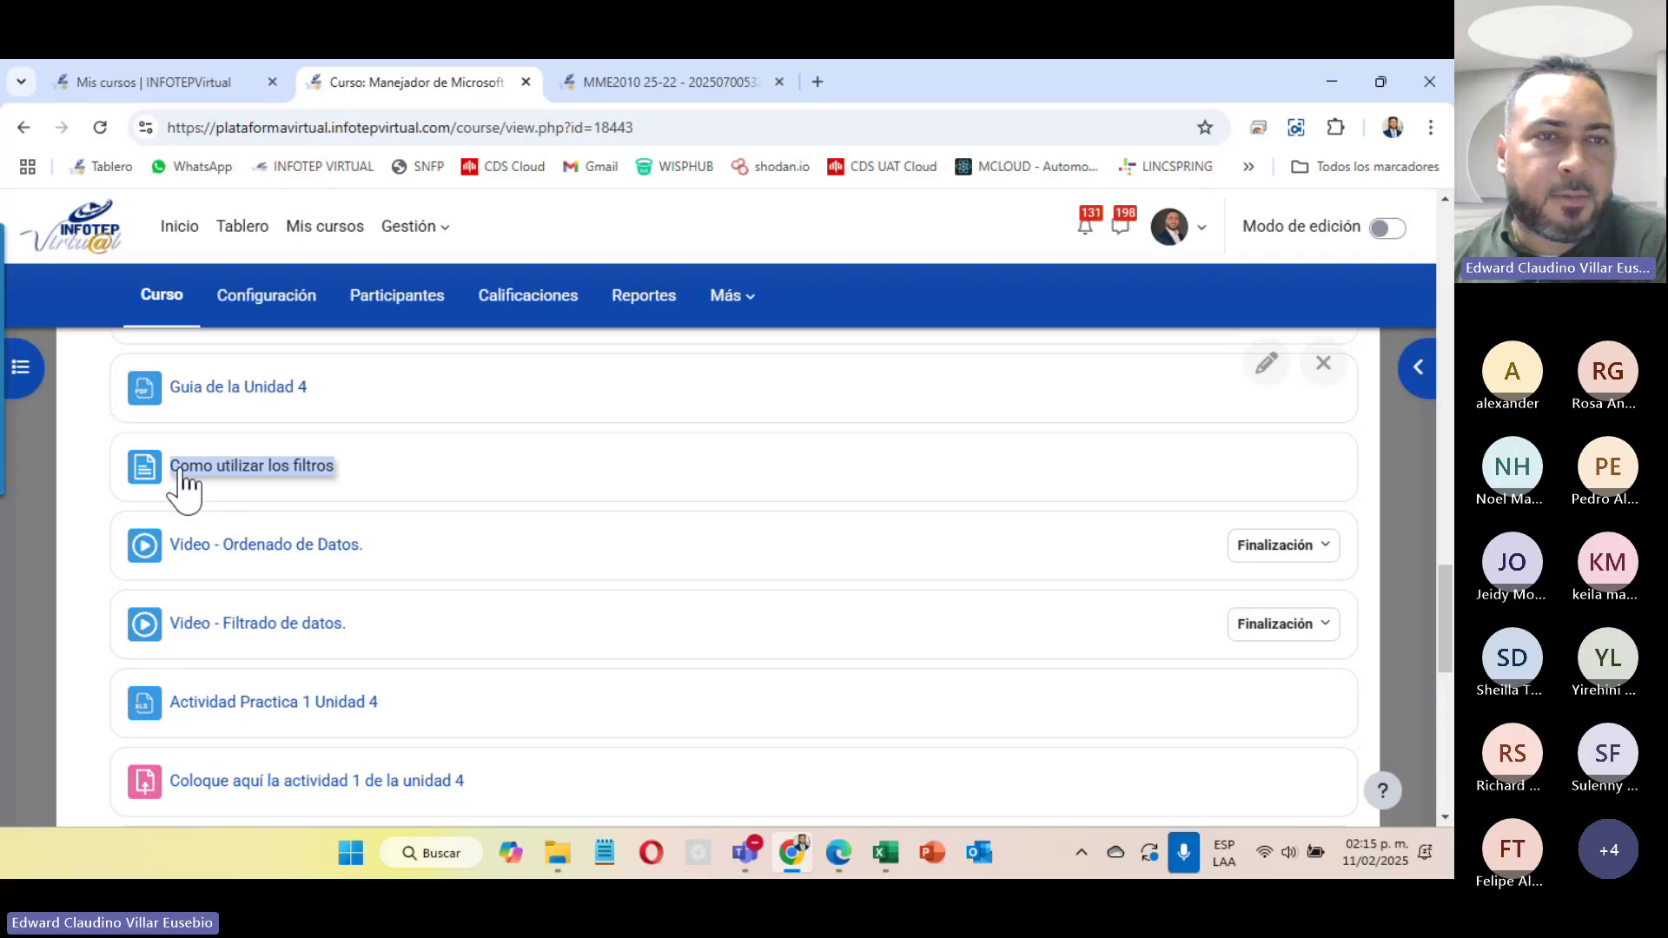
click(699, 86)
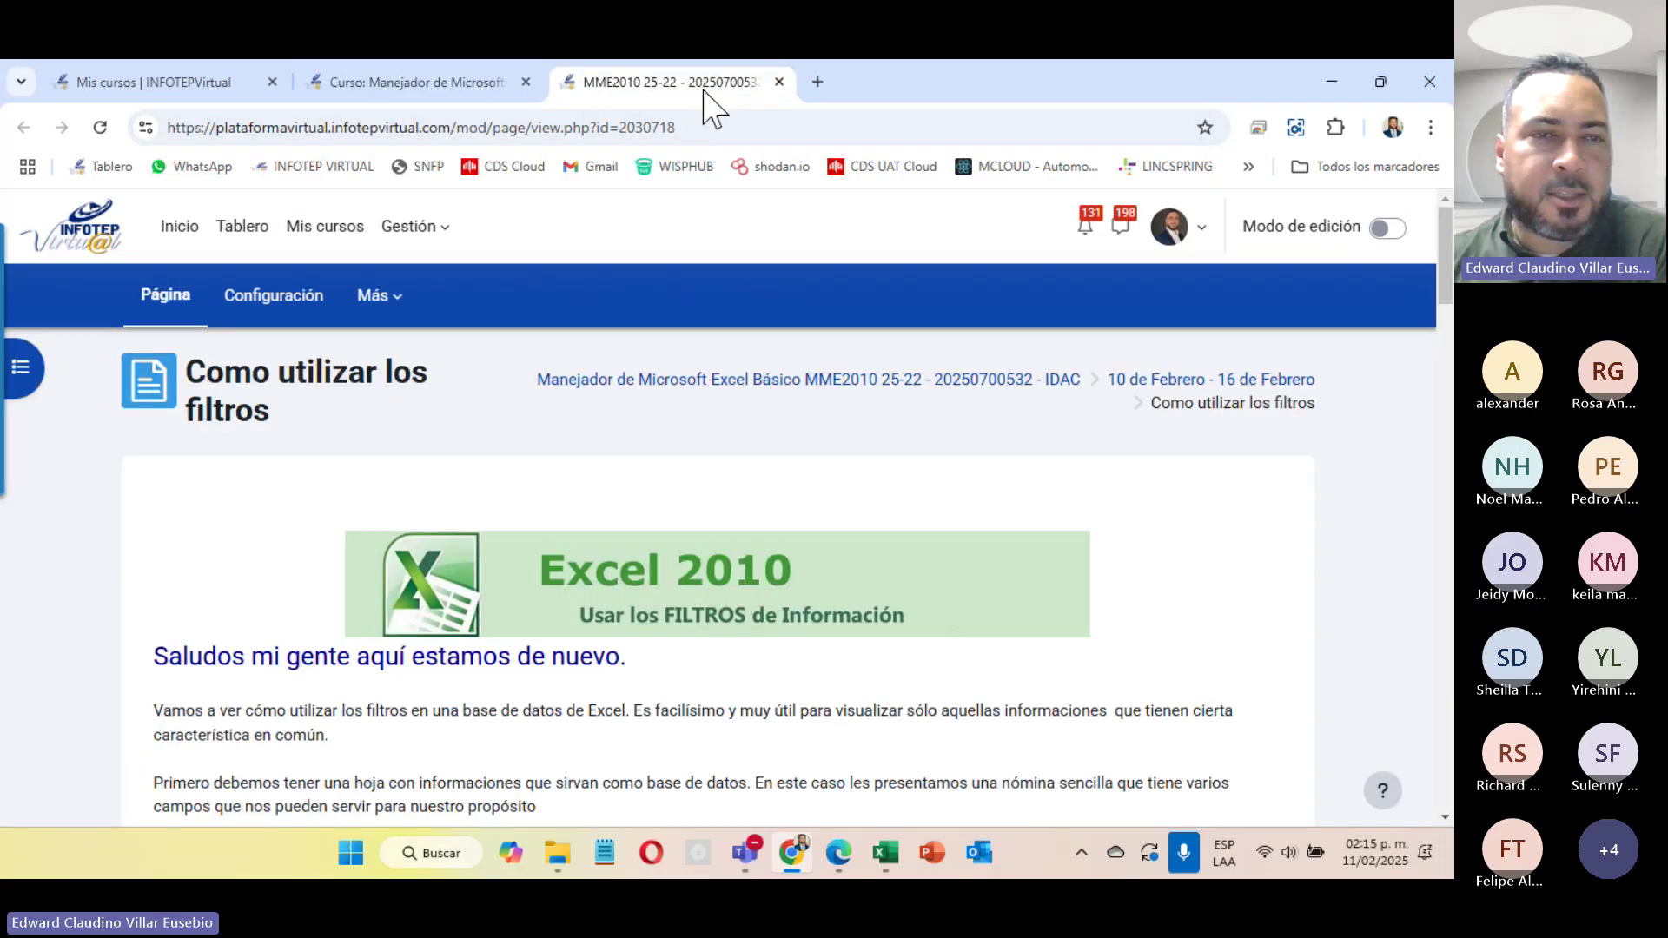
scroll(695, 376, down, 4)
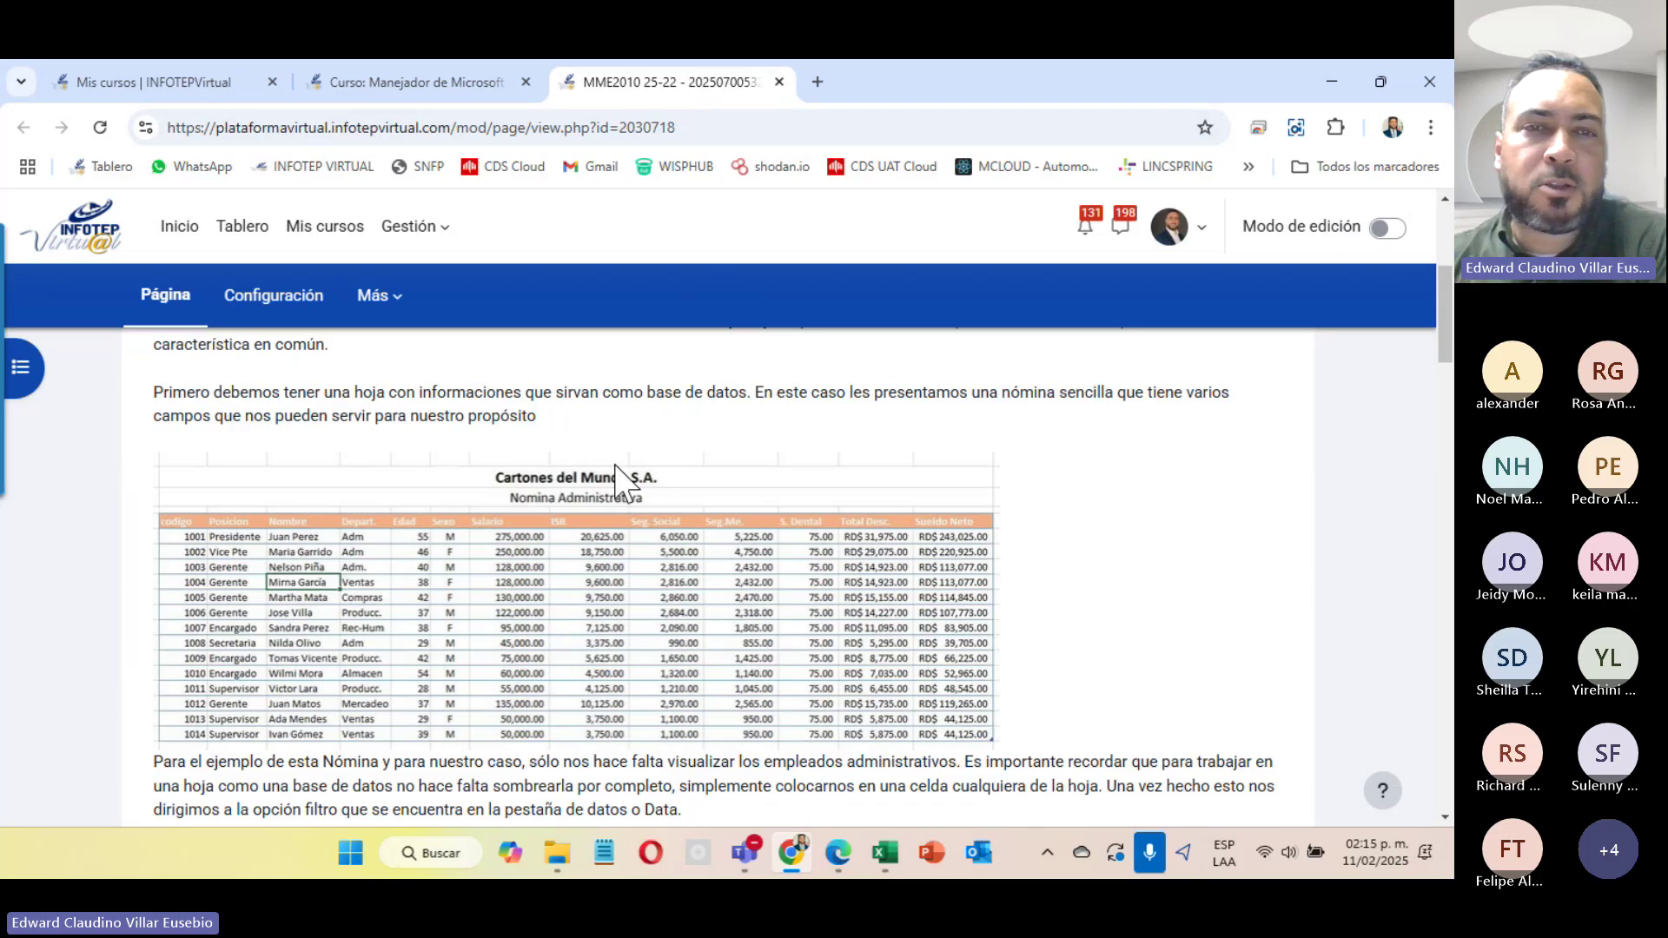
scroll(614, 477, up, 5)
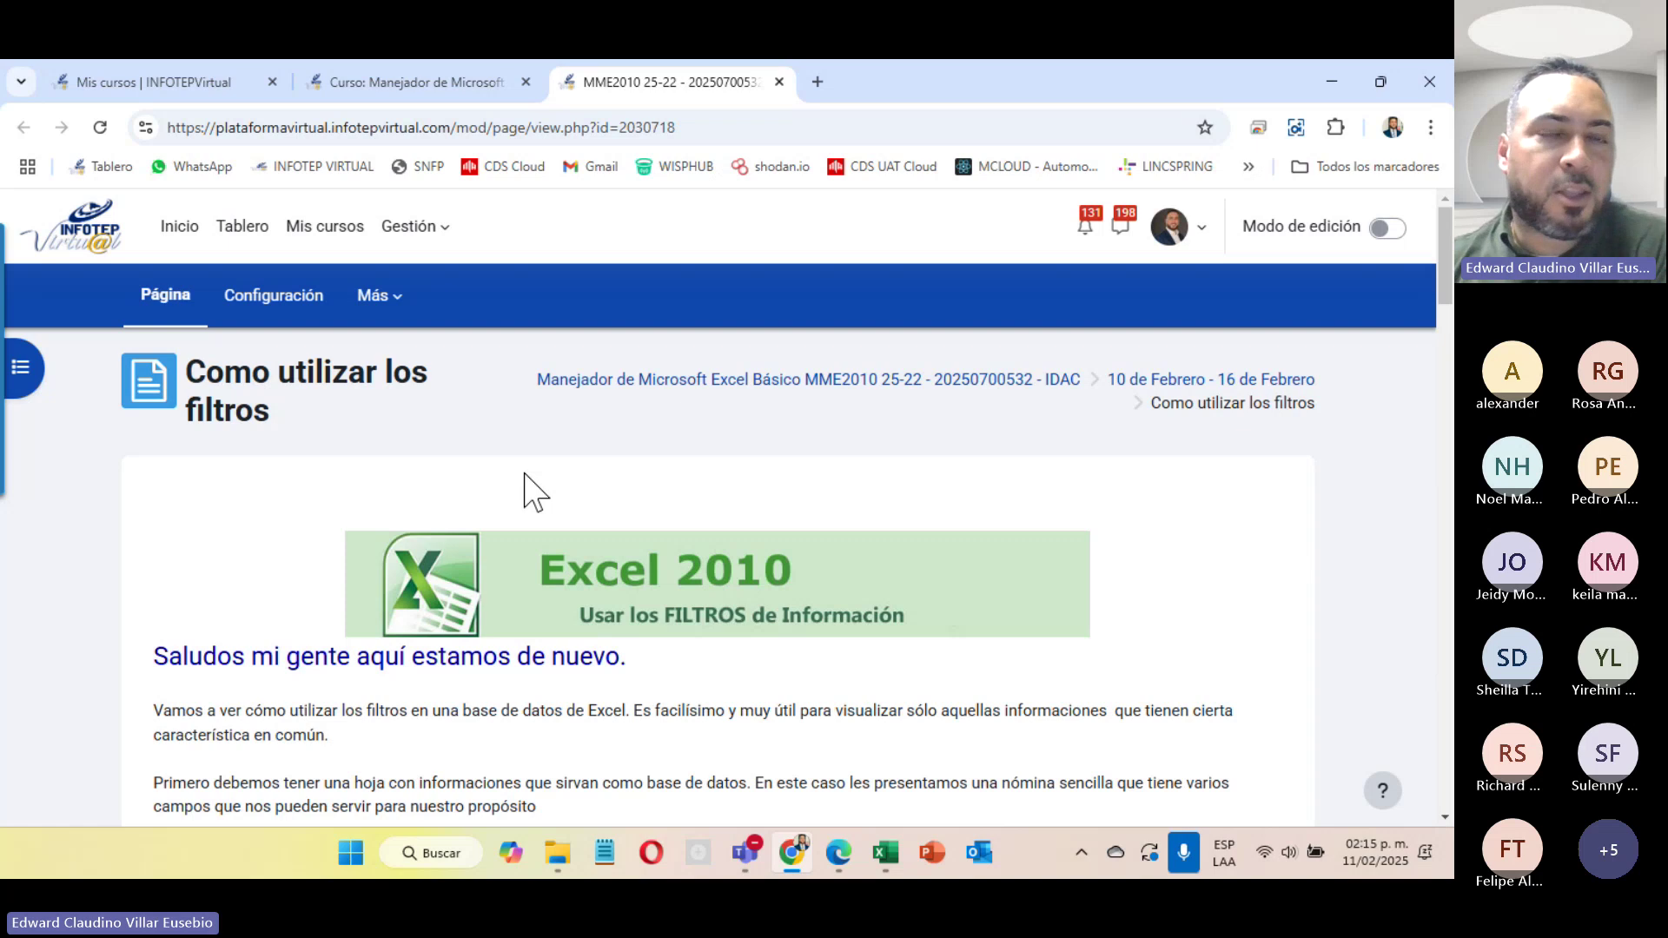
scroll(464, 478, down, 5)
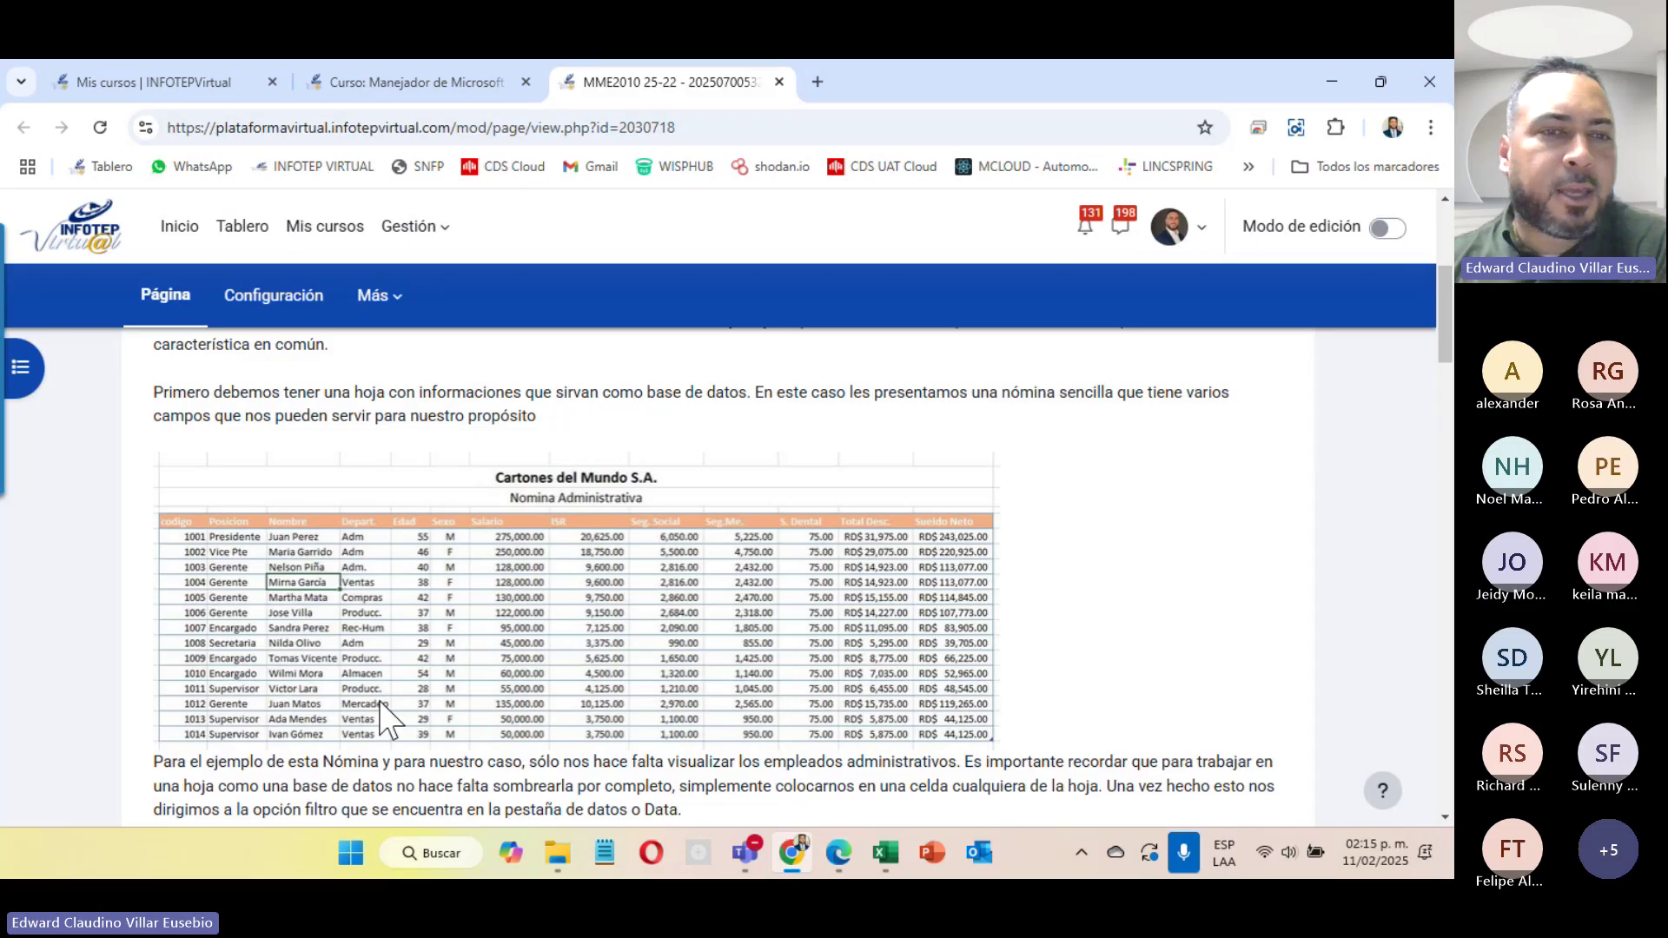
Step: Compare the Nomina Administrativa table with the Filter option illustration and the version with filter triangles in its headings
scroll(504, 717, down, 4)
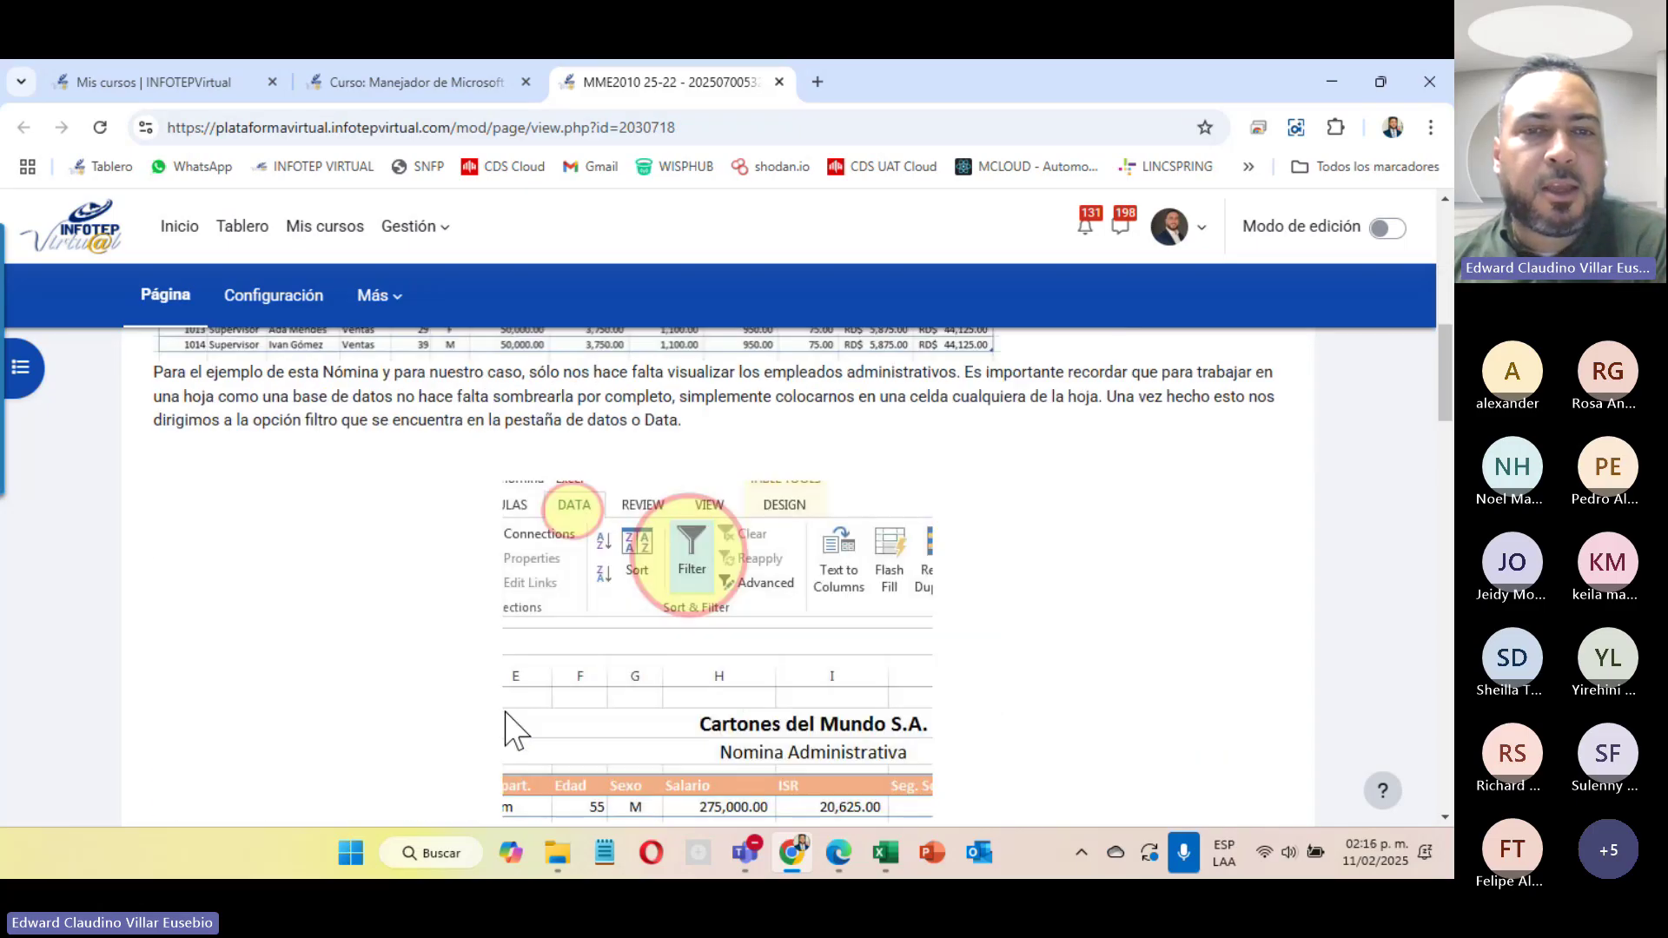
scroll(505, 717, up, 4)
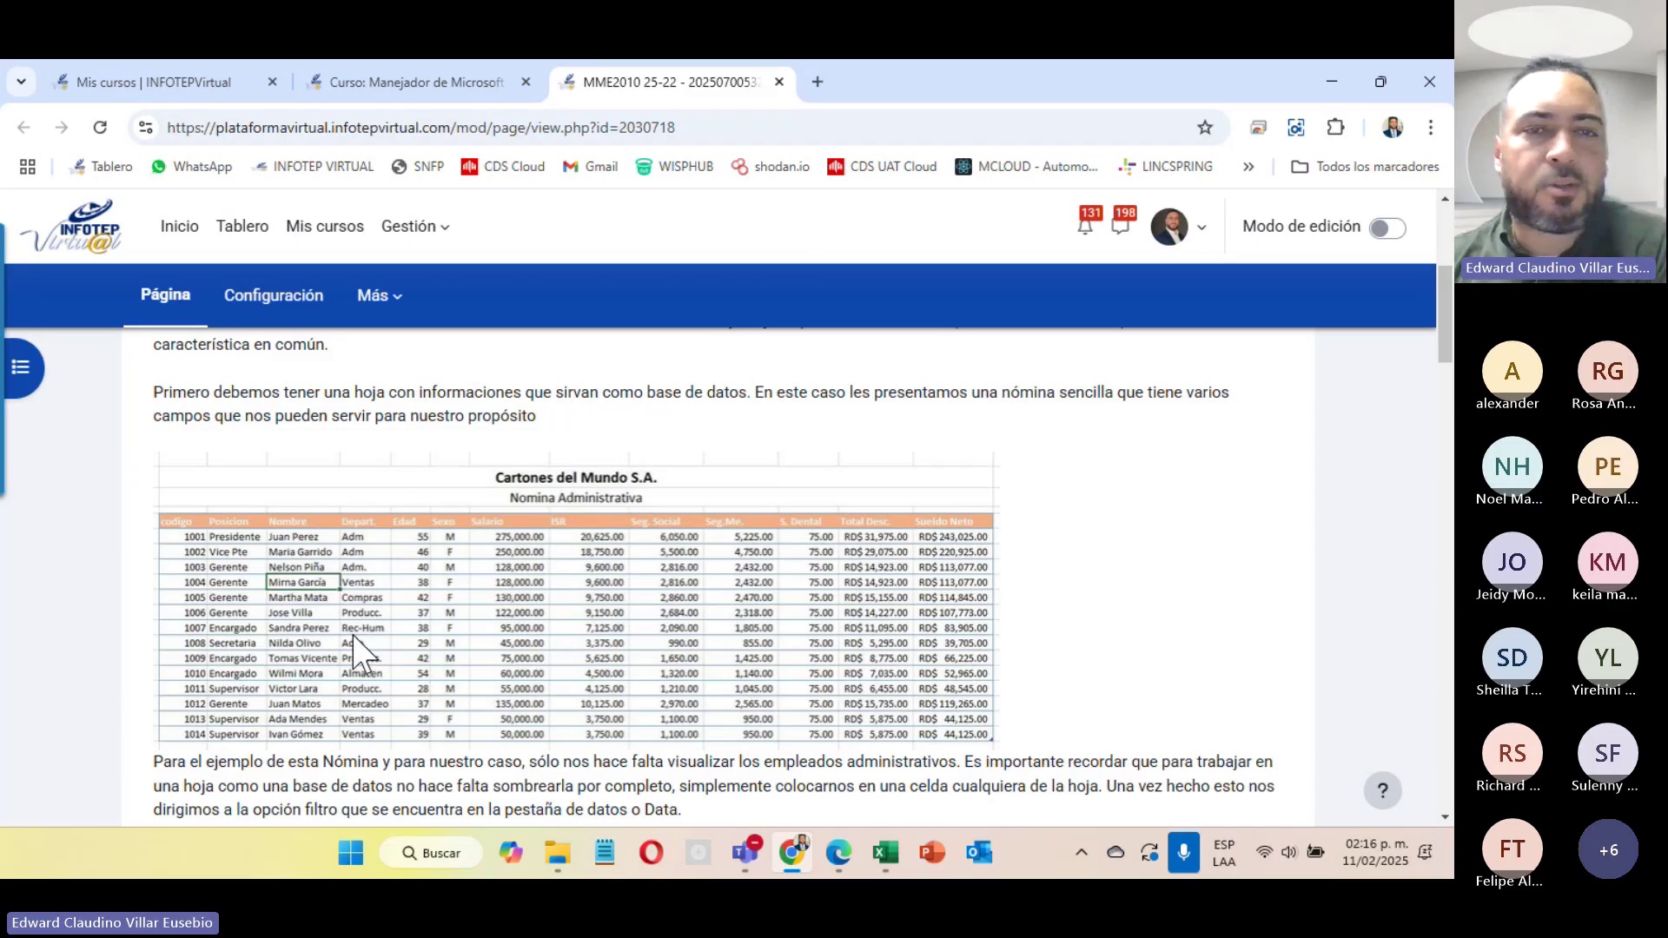
scroll(353, 635, down, 4)
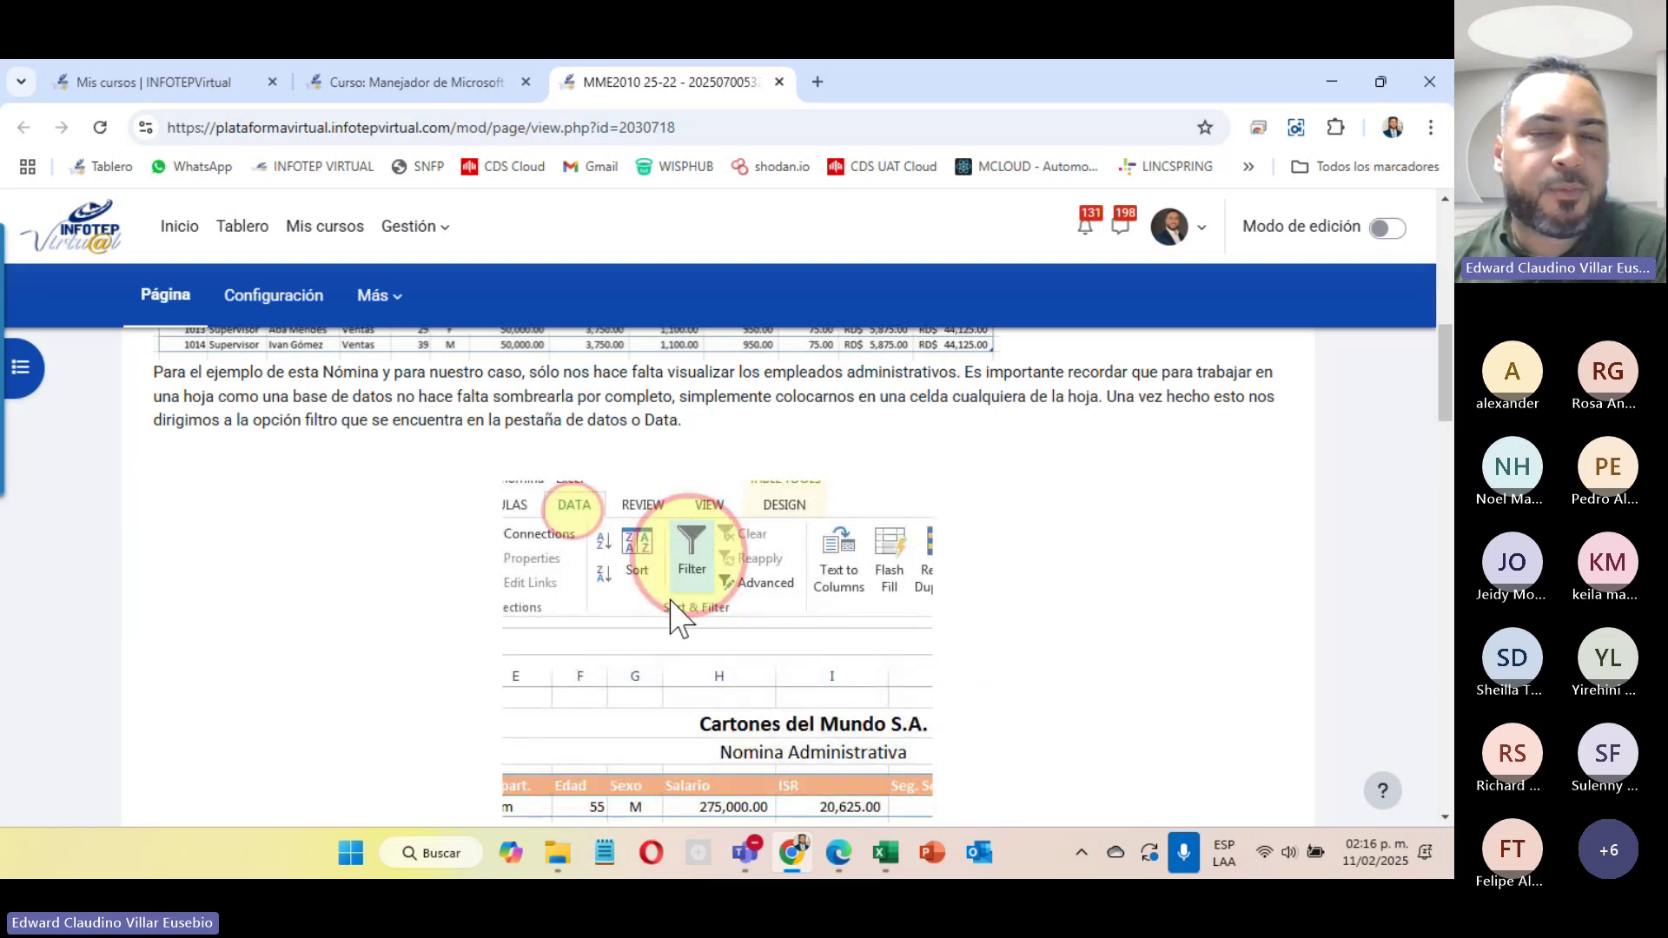
scroll(670, 600, down, 4)
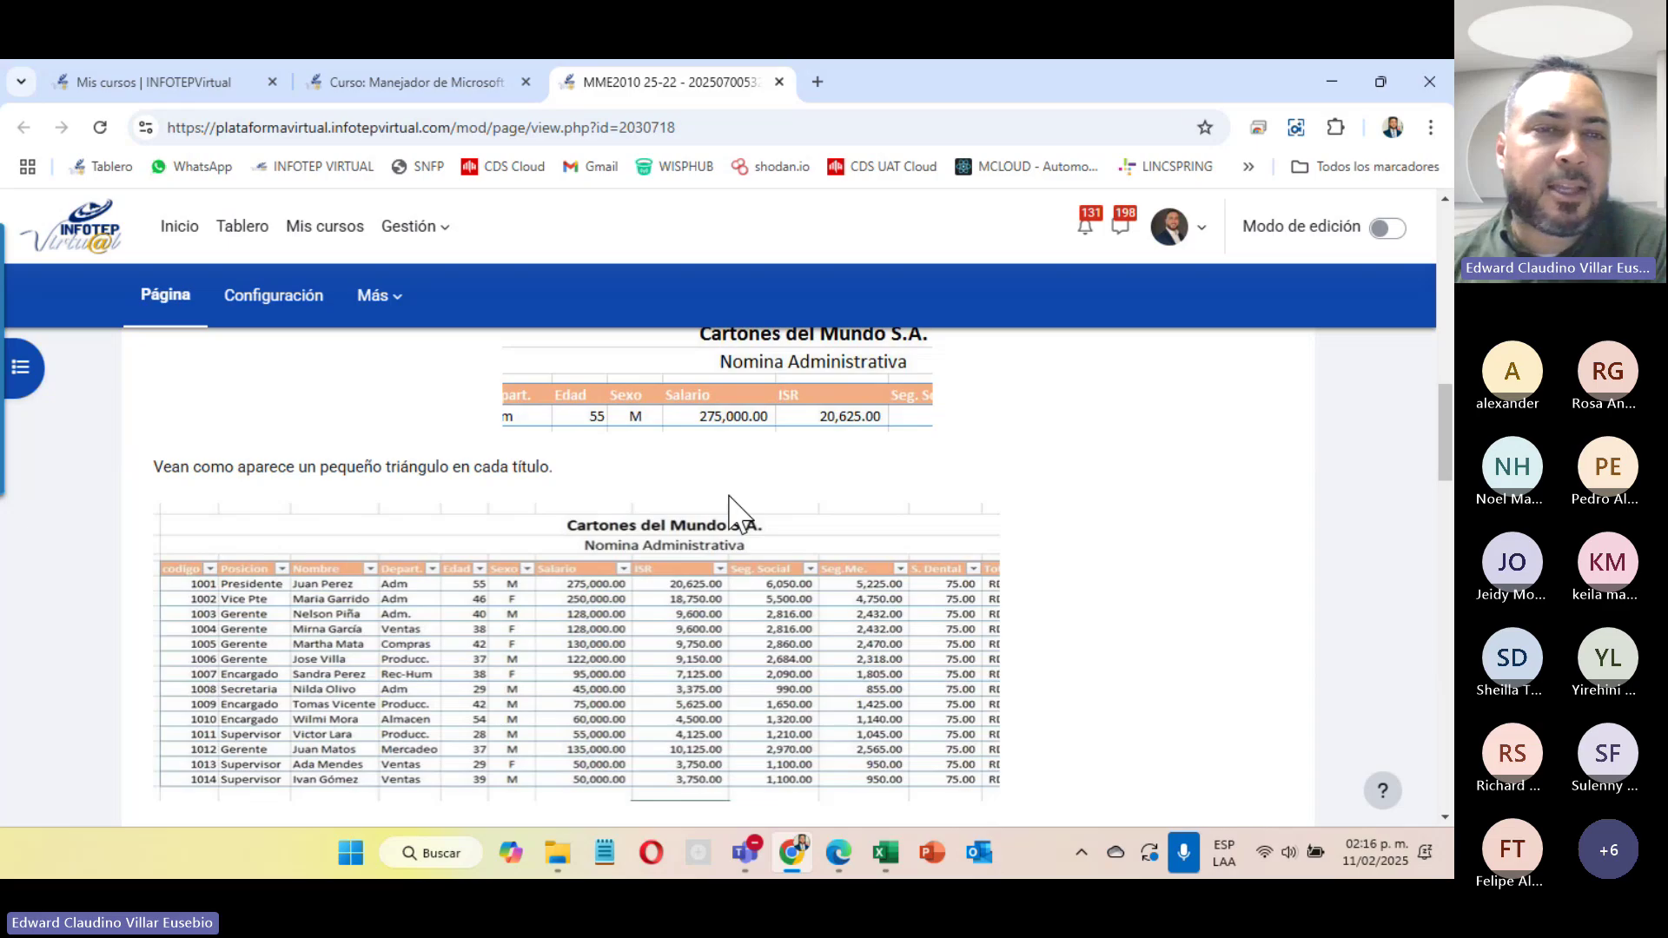
scroll(727, 502, up, 8)
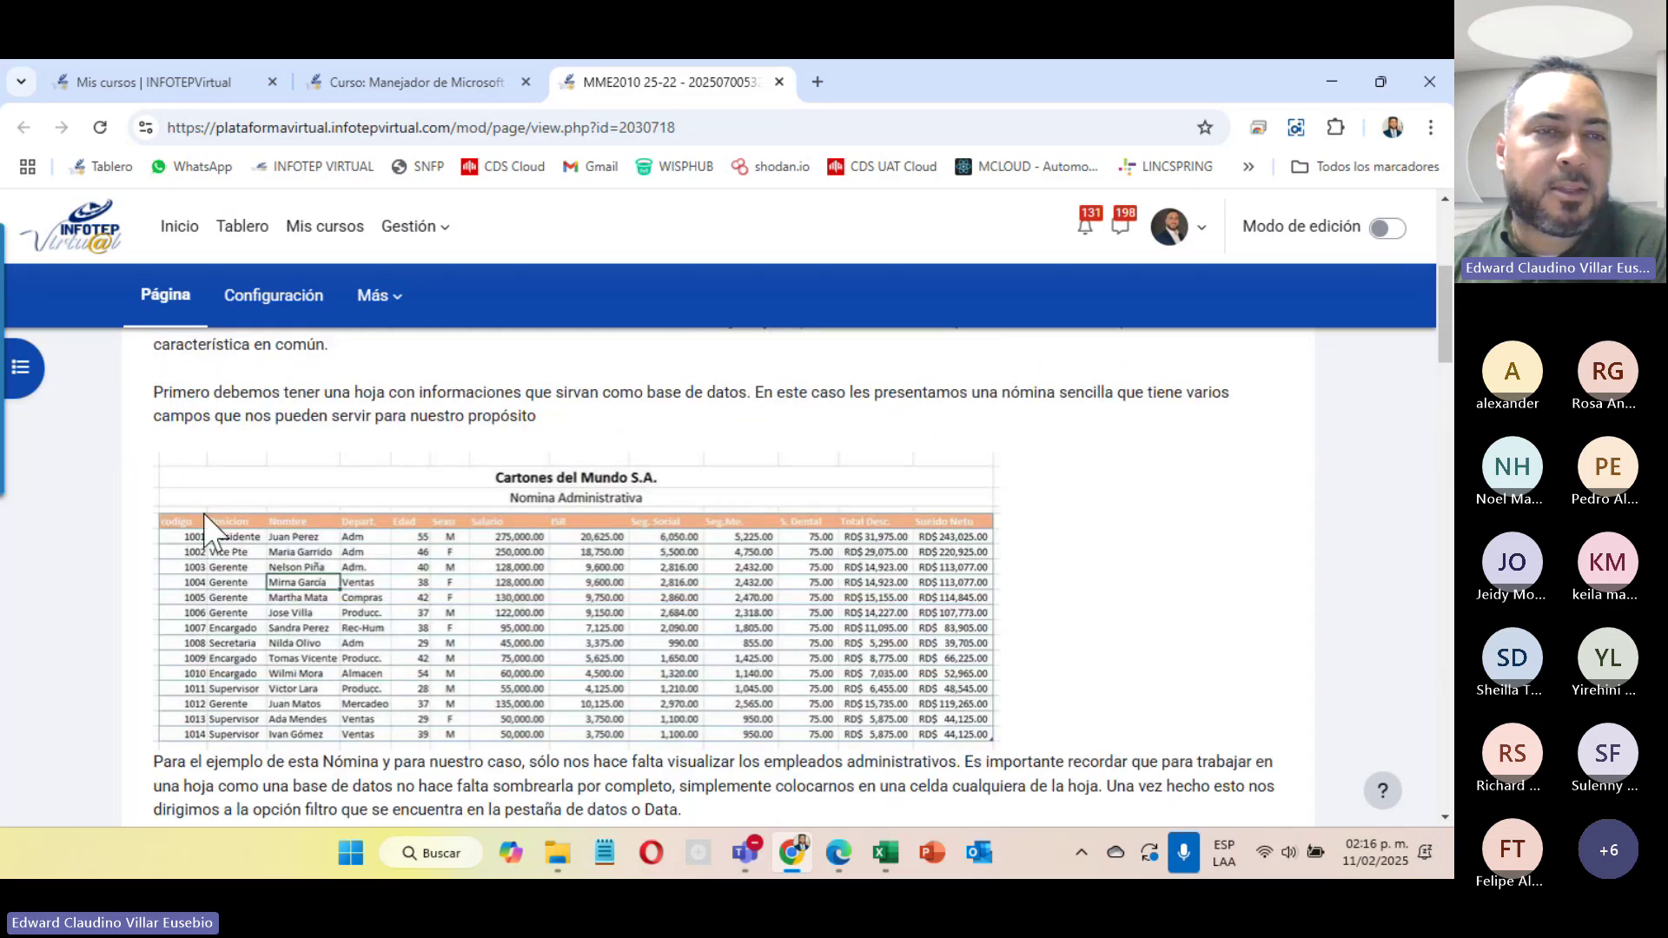
scroll(860, 543, down, 4)
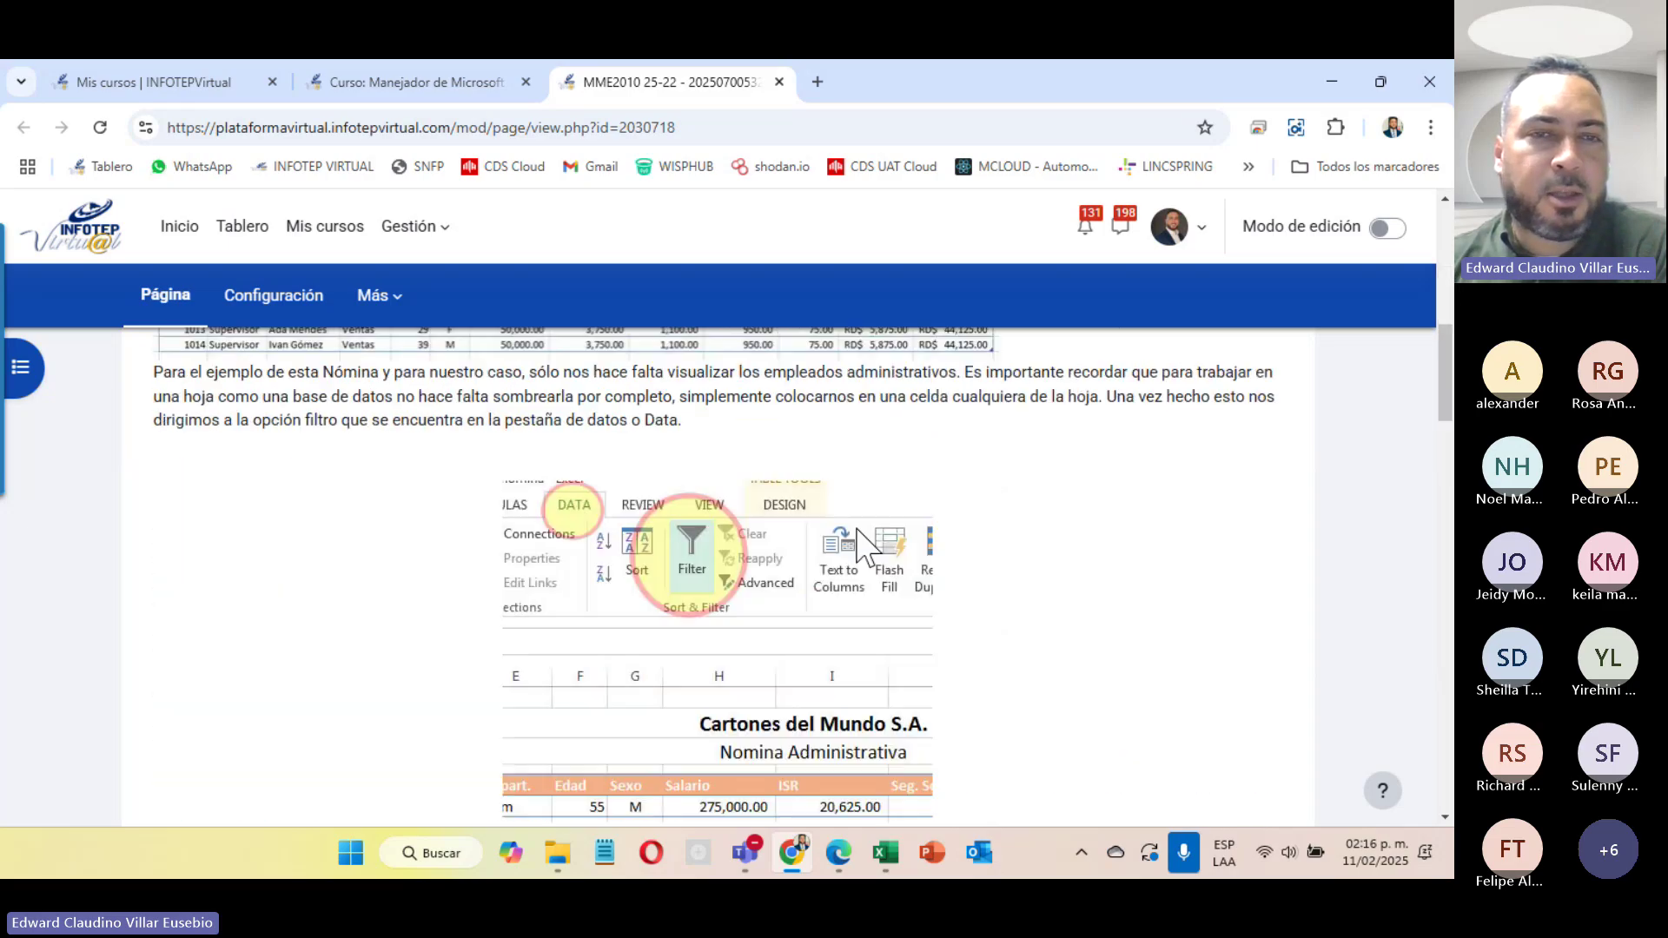
scroll(858, 530, down, 4)
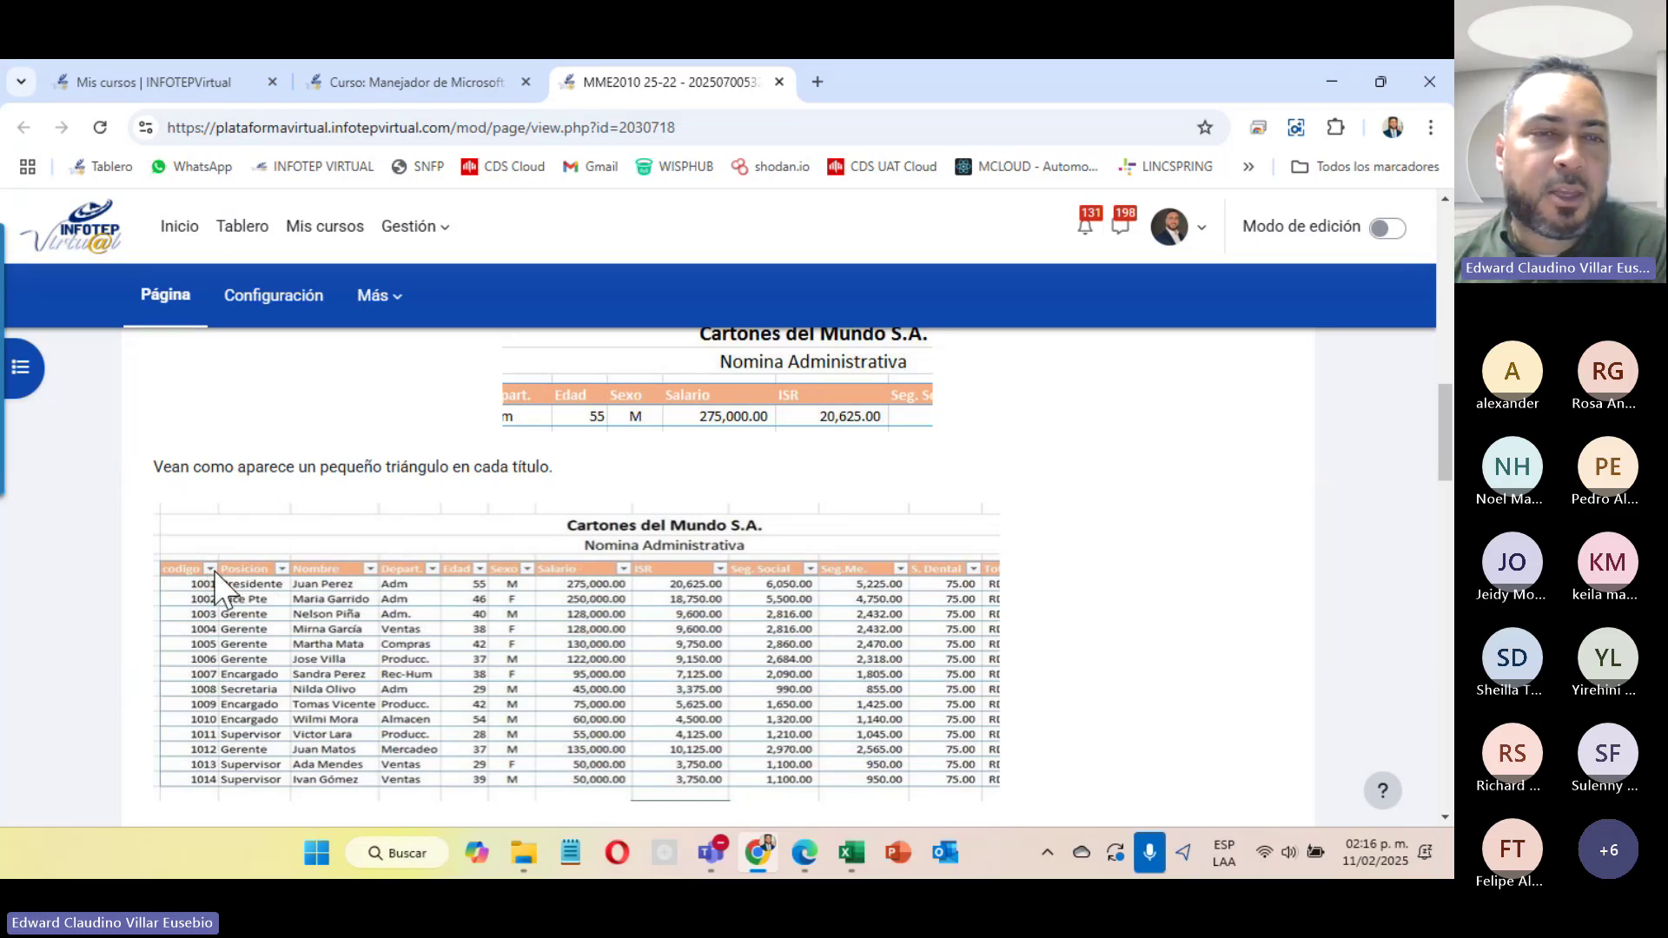
Step: Examine the instructions for opening the Depart. column's filter list and clearing Select All
scroll(626, 565, up, 4)
scroll(657, 575, down, 8)
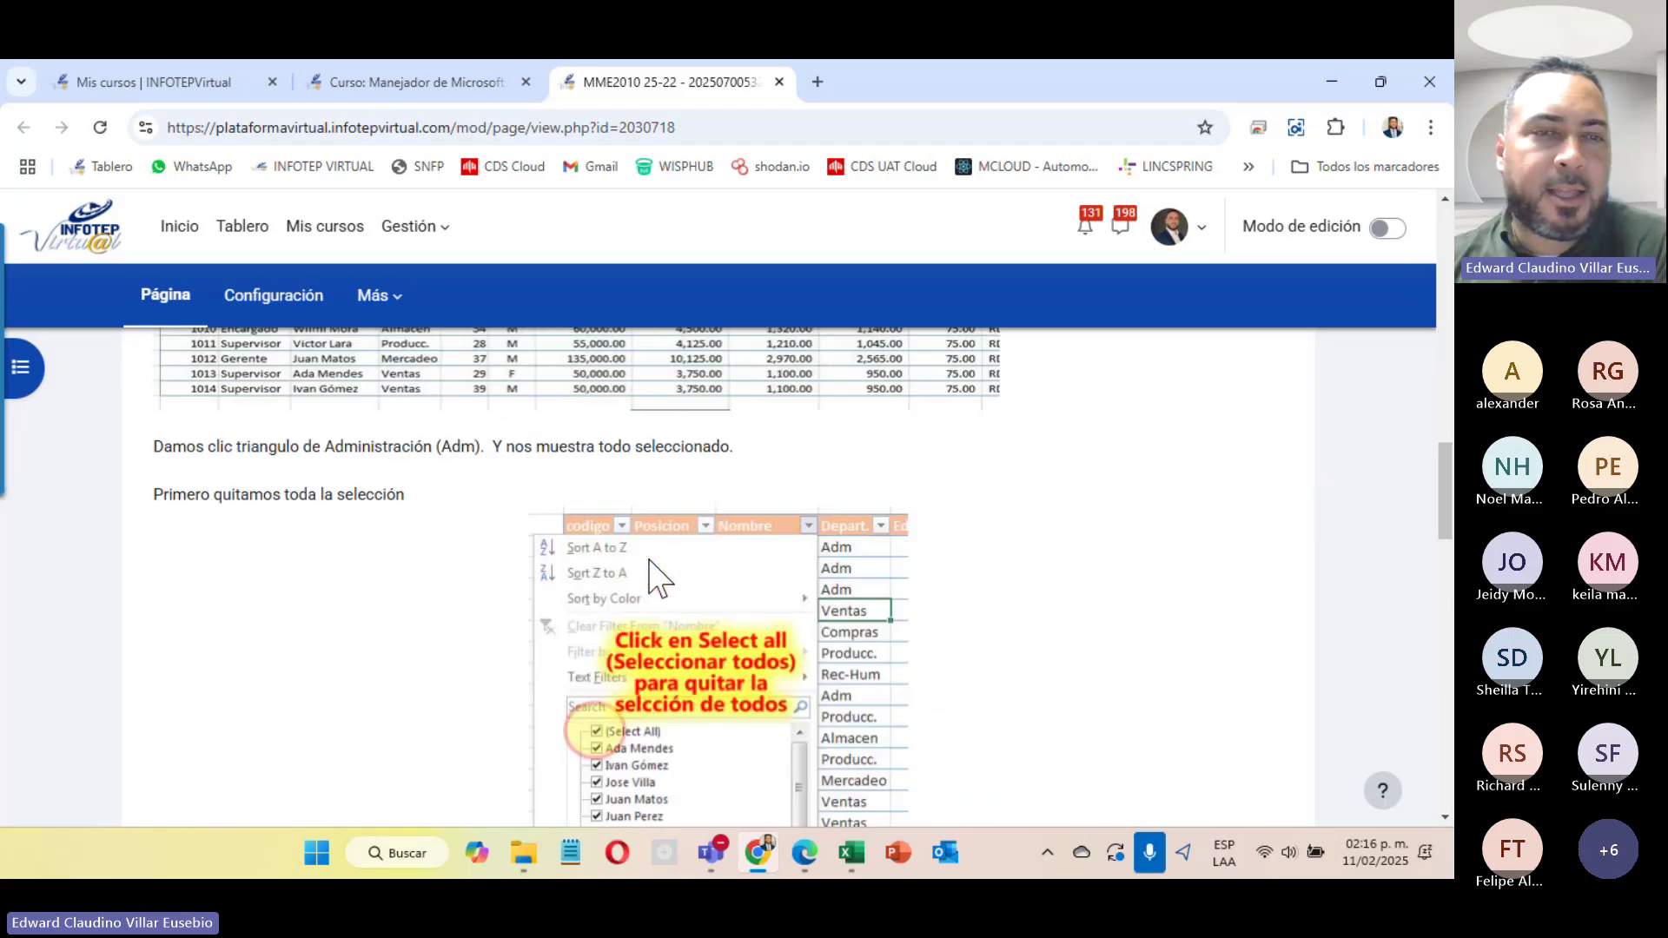
scroll(658, 575, up, 4)
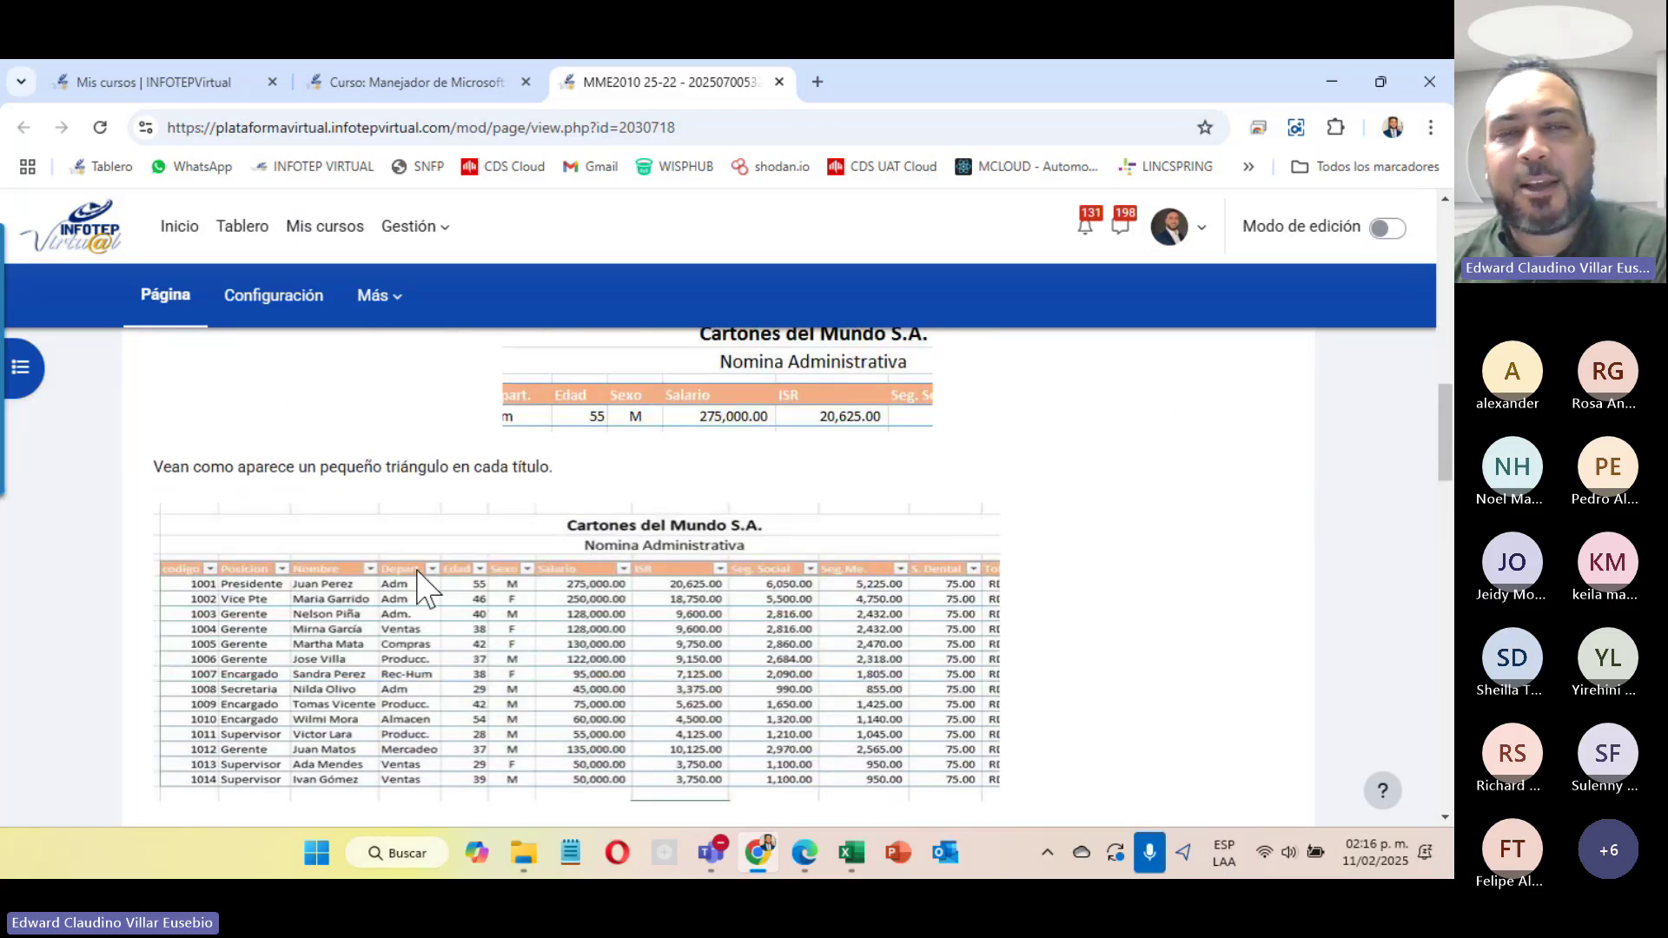
scroll(443, 600, down, 4)
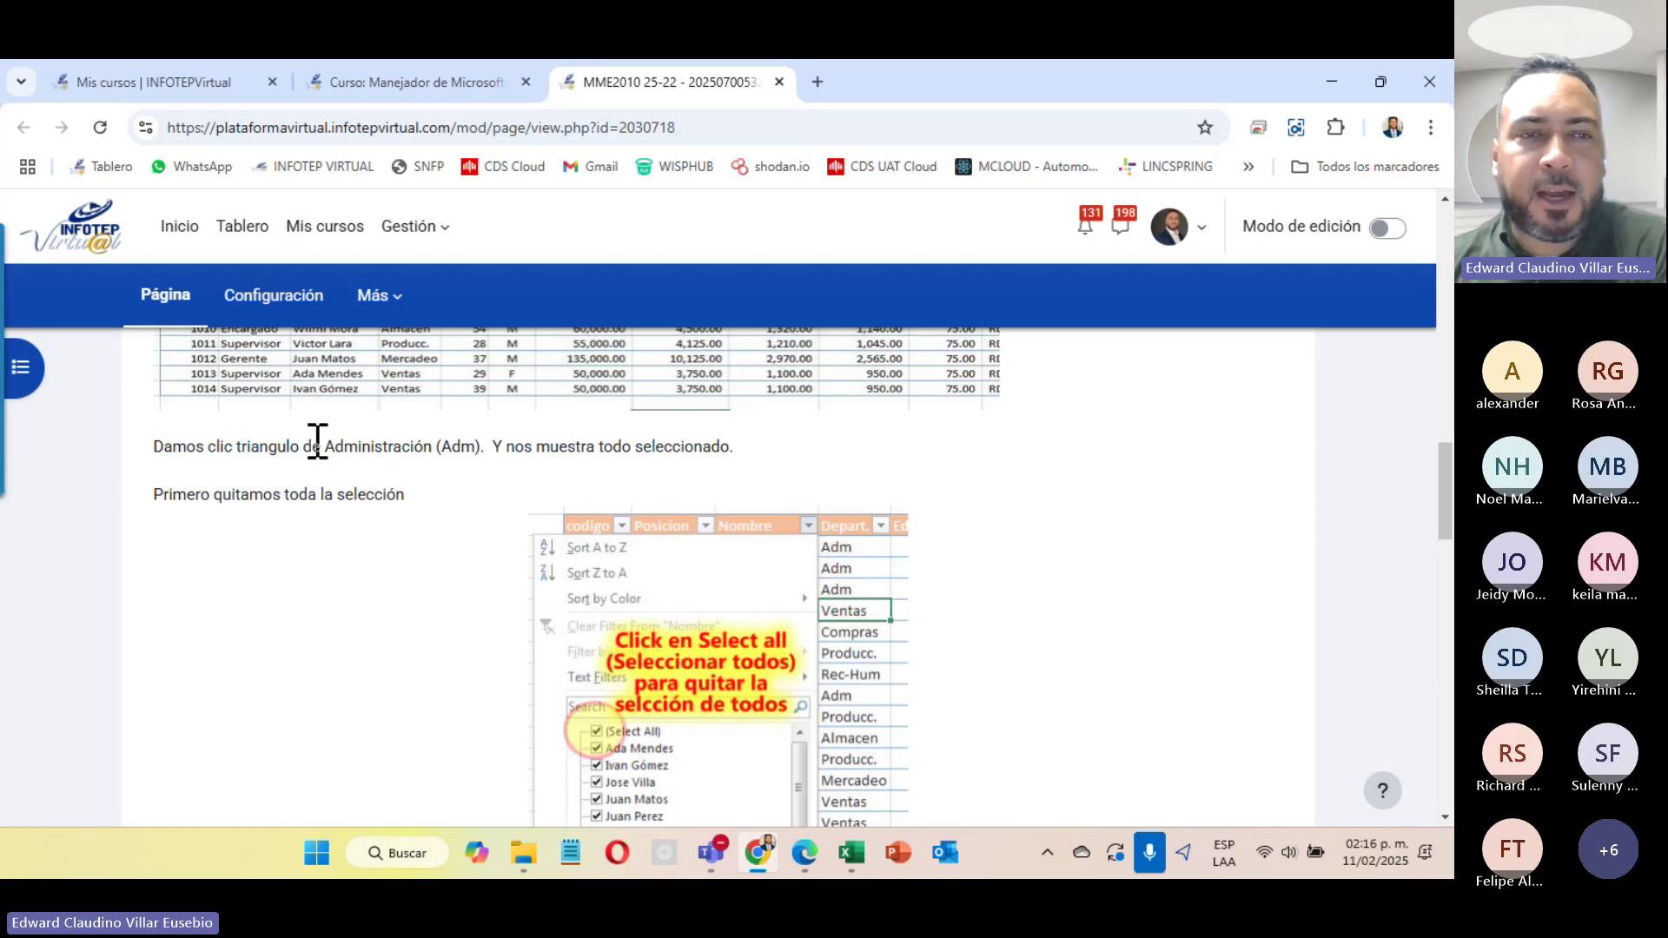
scroll(544, 454, down, 3)
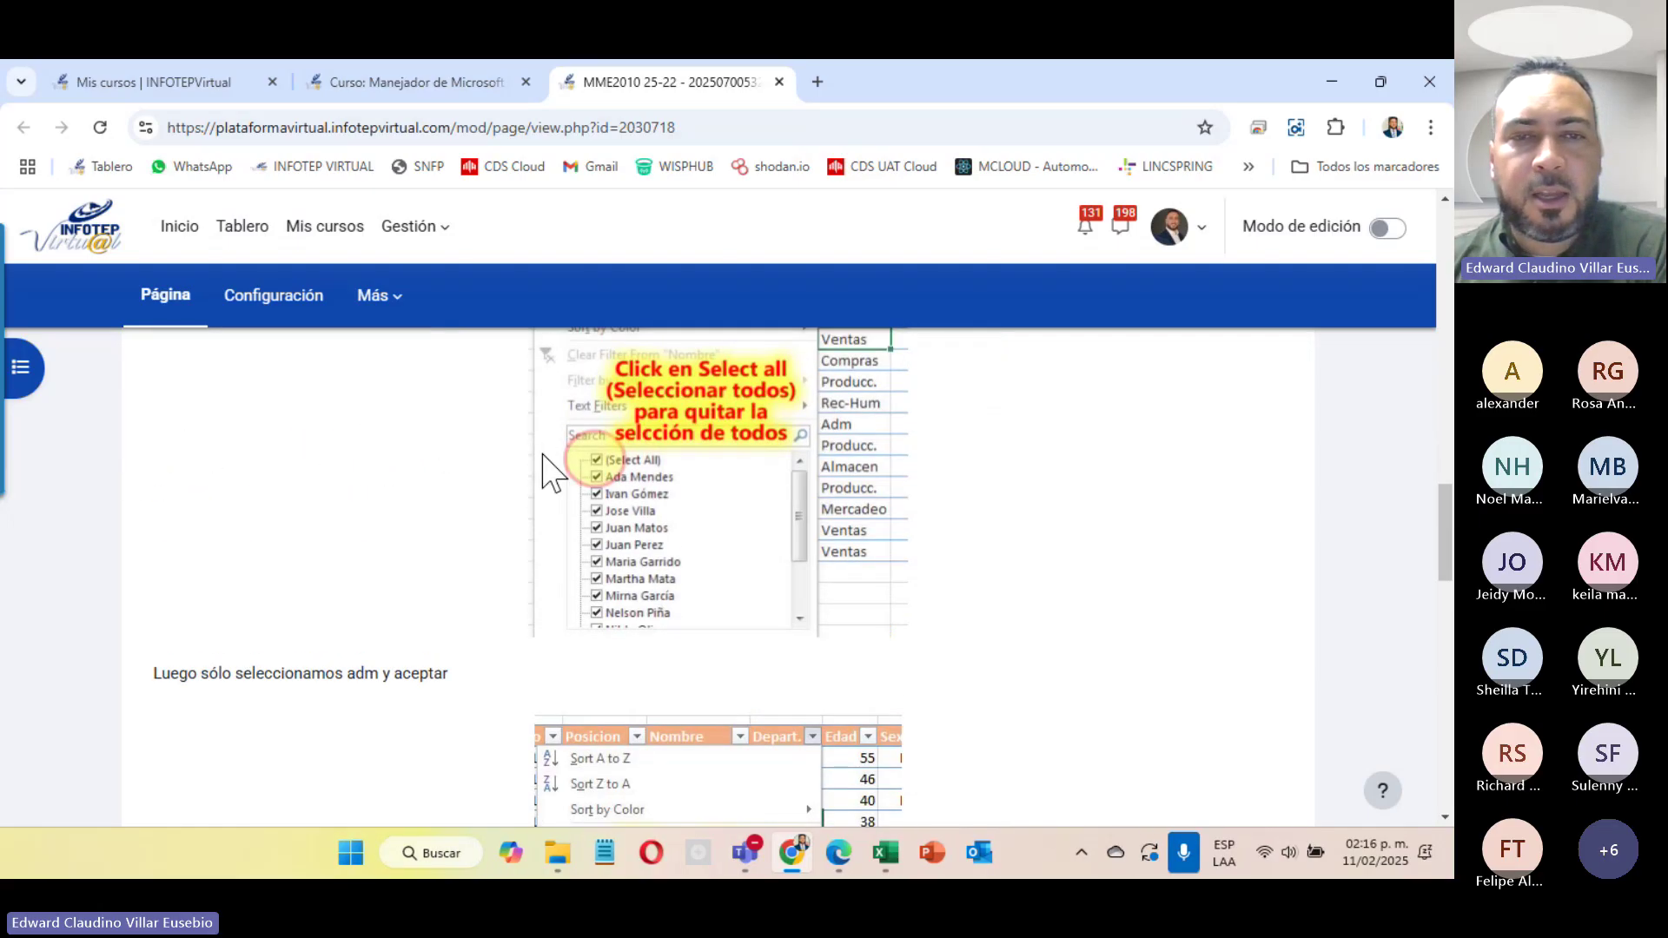
scroll(551, 470, up, 3)
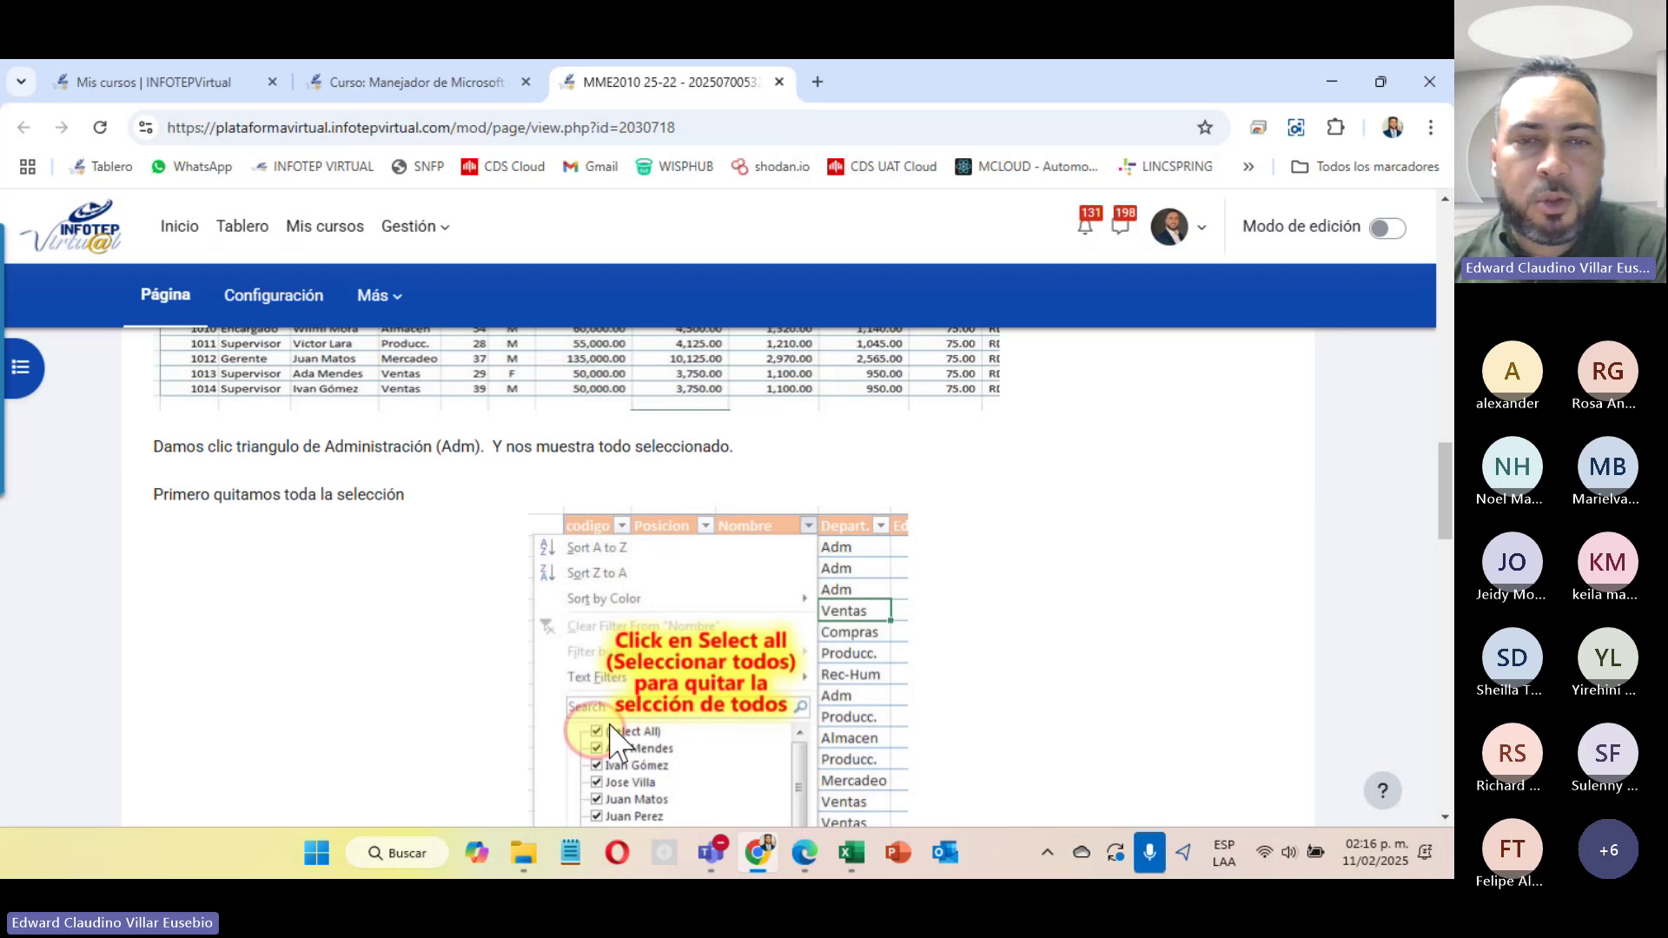
Step: Examine the instructions for selecting only Adm in the filter list and the resulting table of administrative employees
scroll(608, 745, down, 2)
scroll(609, 746, down, 4)
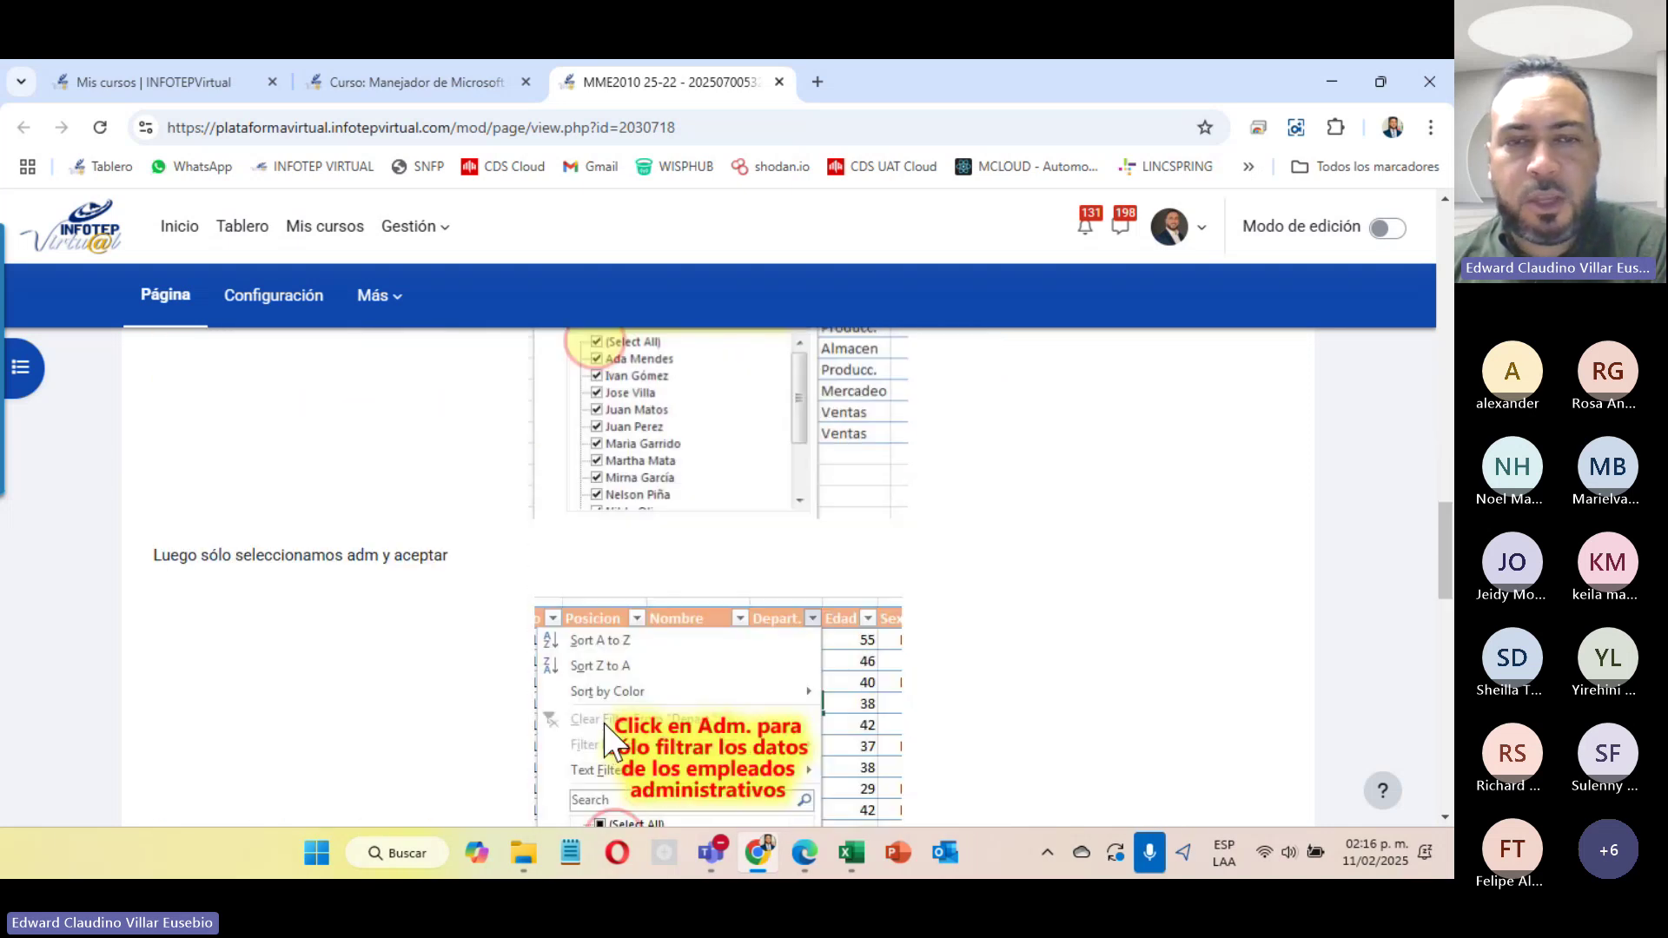
scroll(608, 739, down, 4)
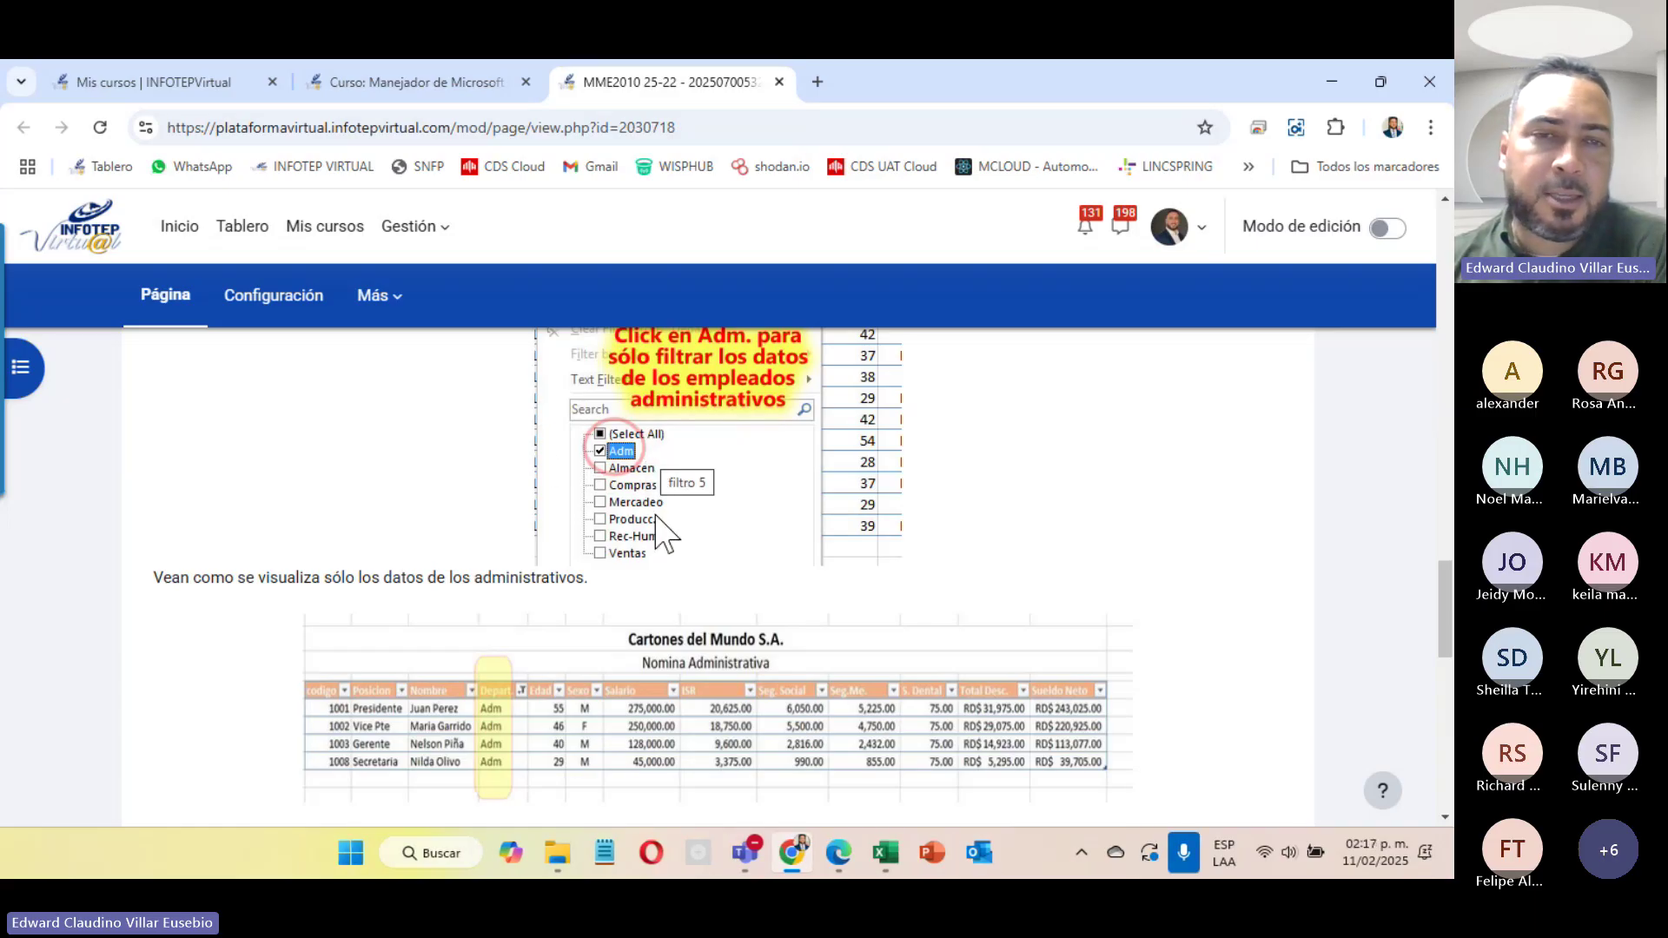
scroll(656, 515, down, 4)
scroll(656, 515, up, 4)
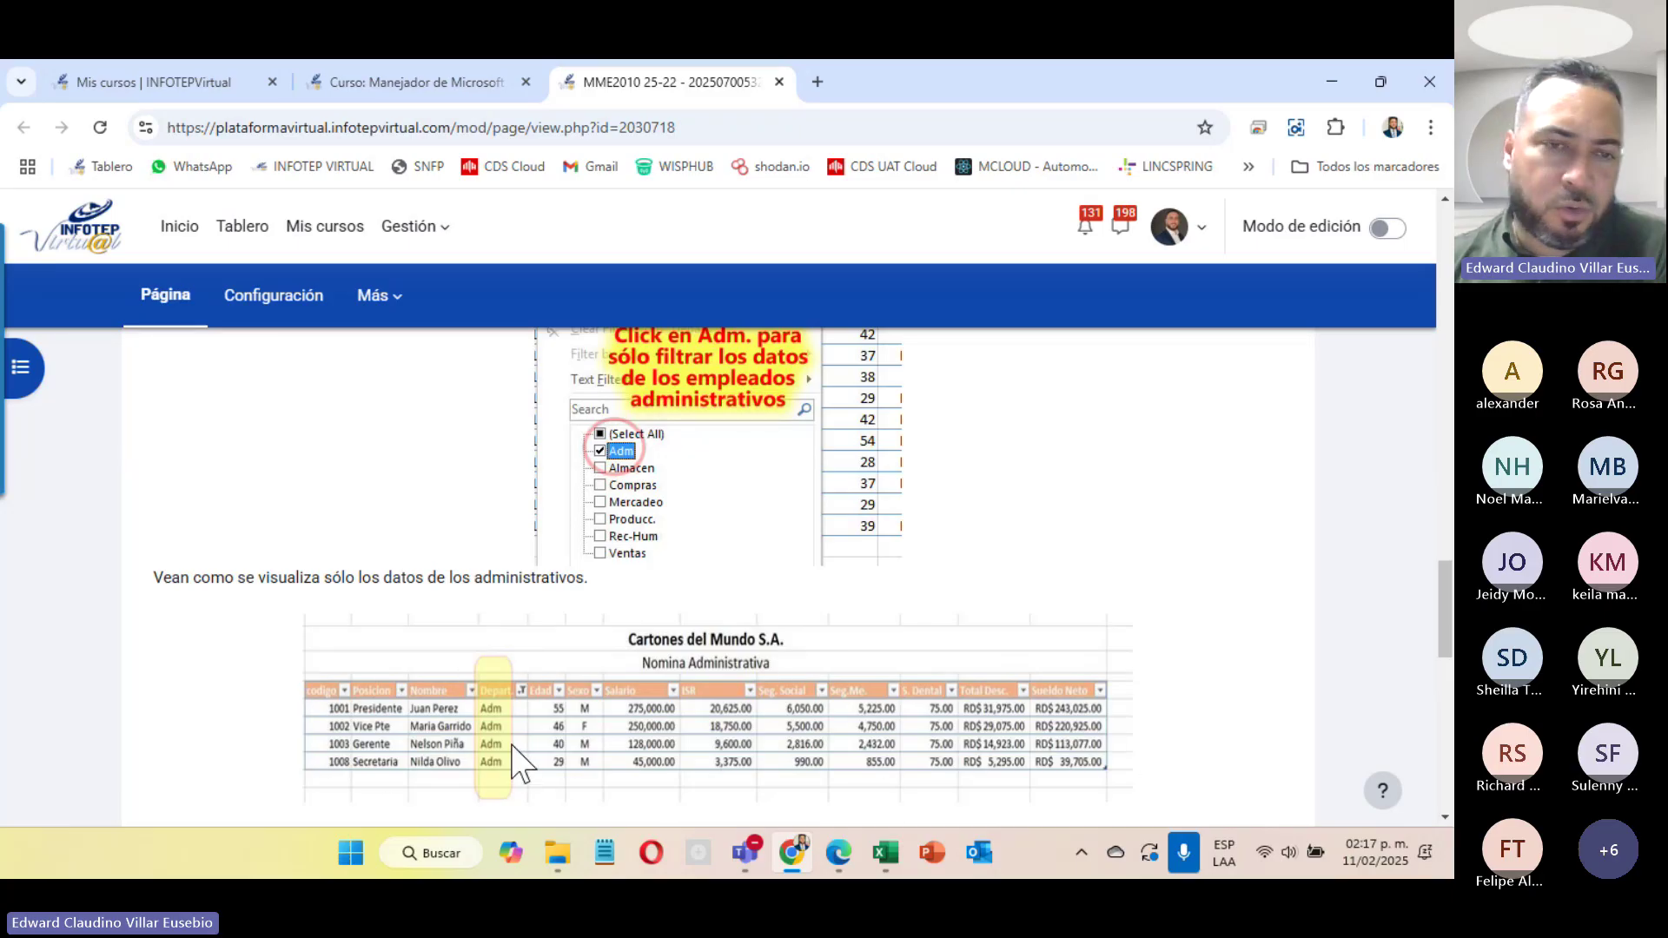
Step: Read the instructions for showing all the data again with Select All, review the administrative employees table, and close the filters tutorial
scroll(586, 598, down, 10)
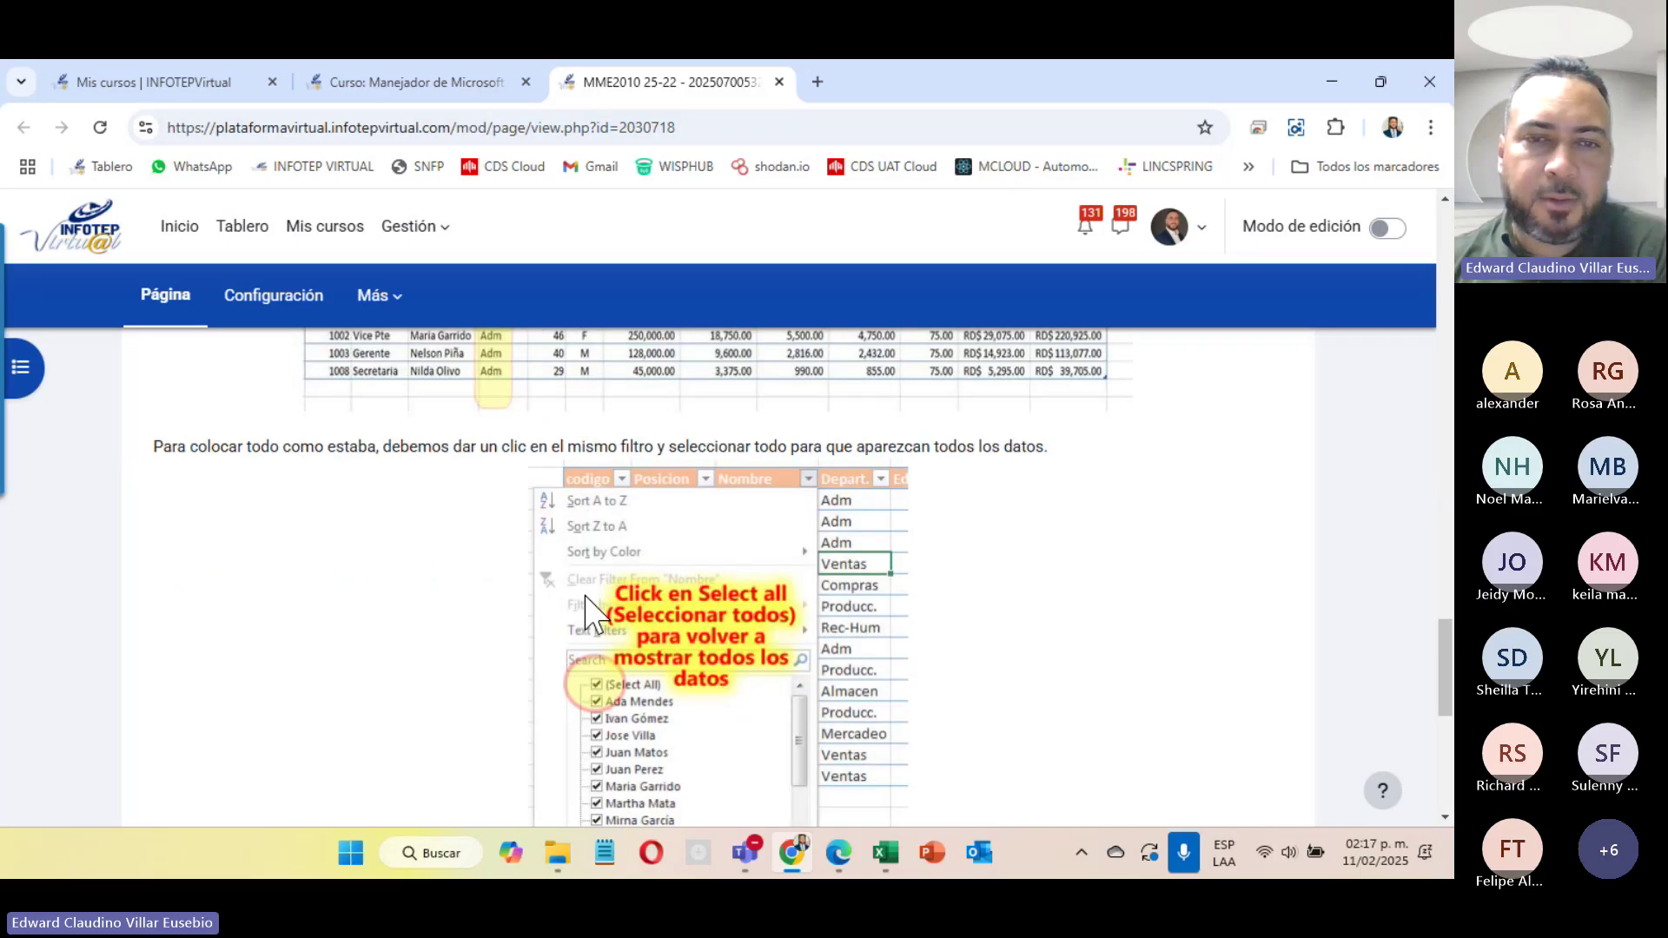
scroll(585, 597, up, 6)
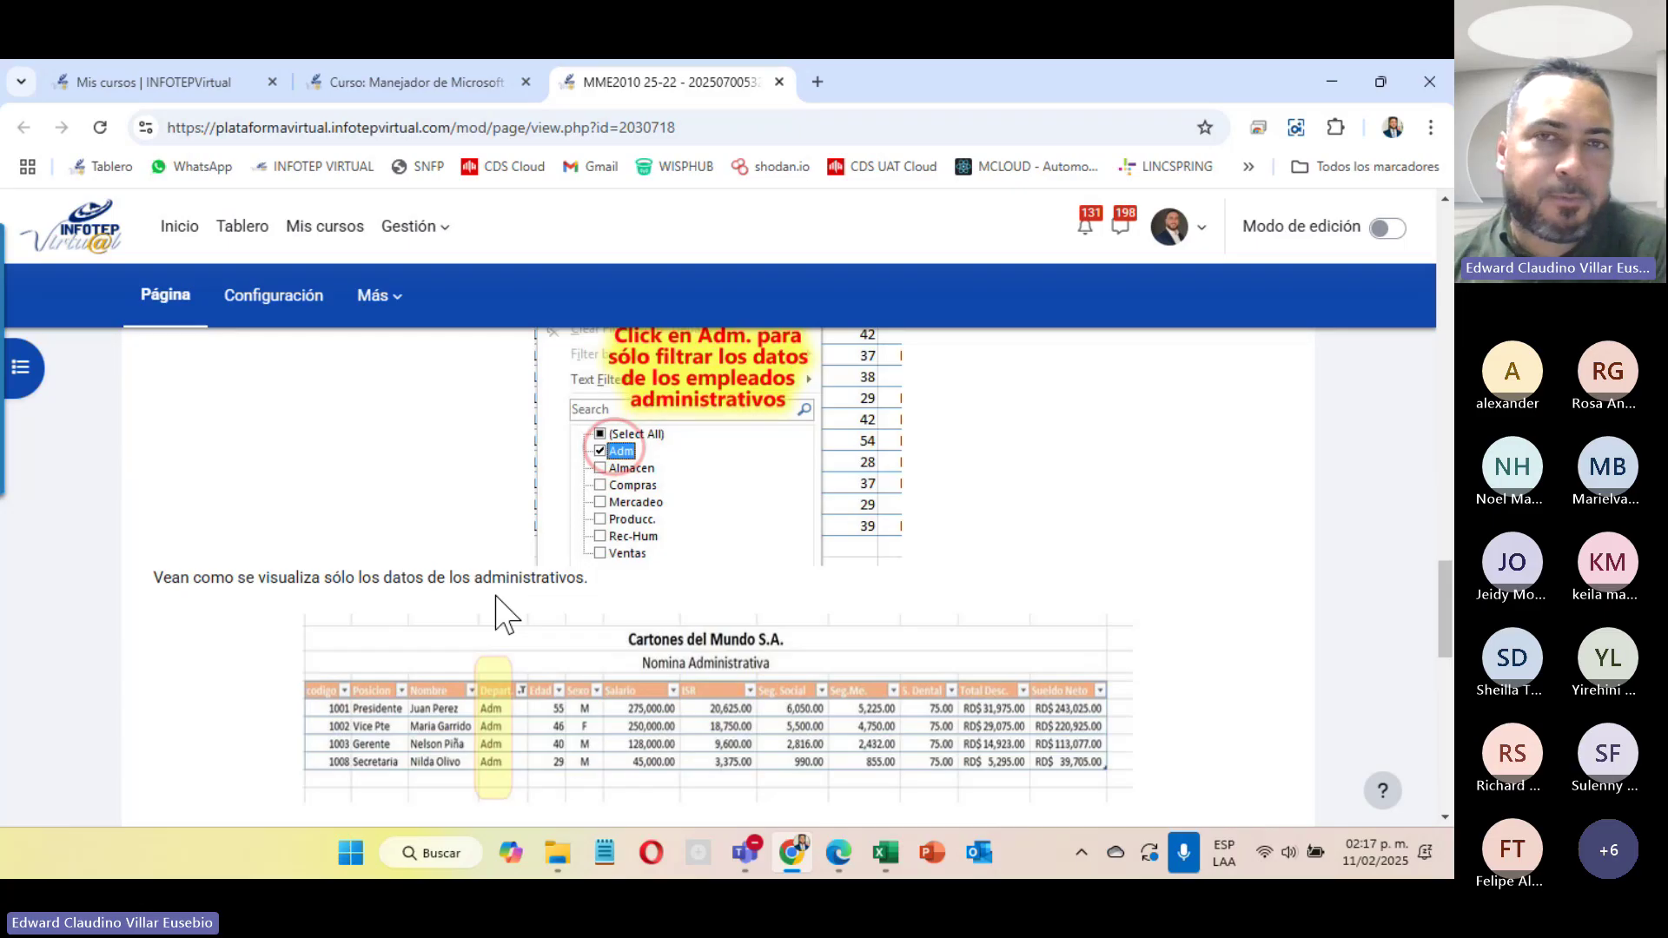
click(780, 82)
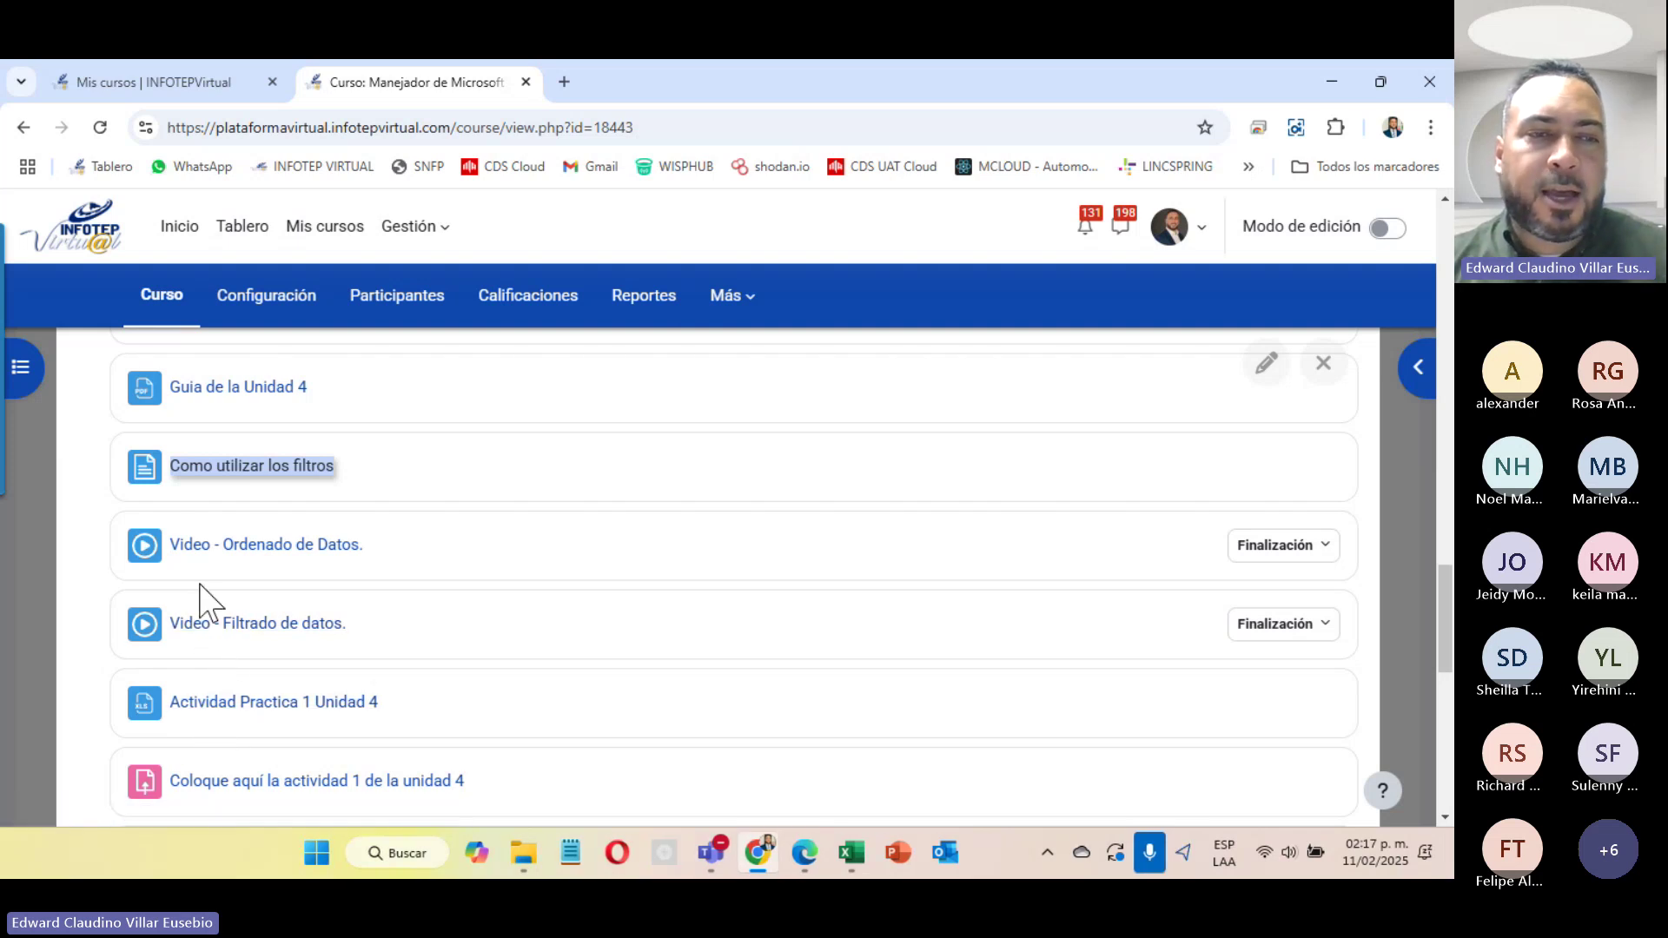
Step: Download Actividad Practica 1 Unidad 4 from the course and open the workbook in a maximized Excel window
click(268, 708)
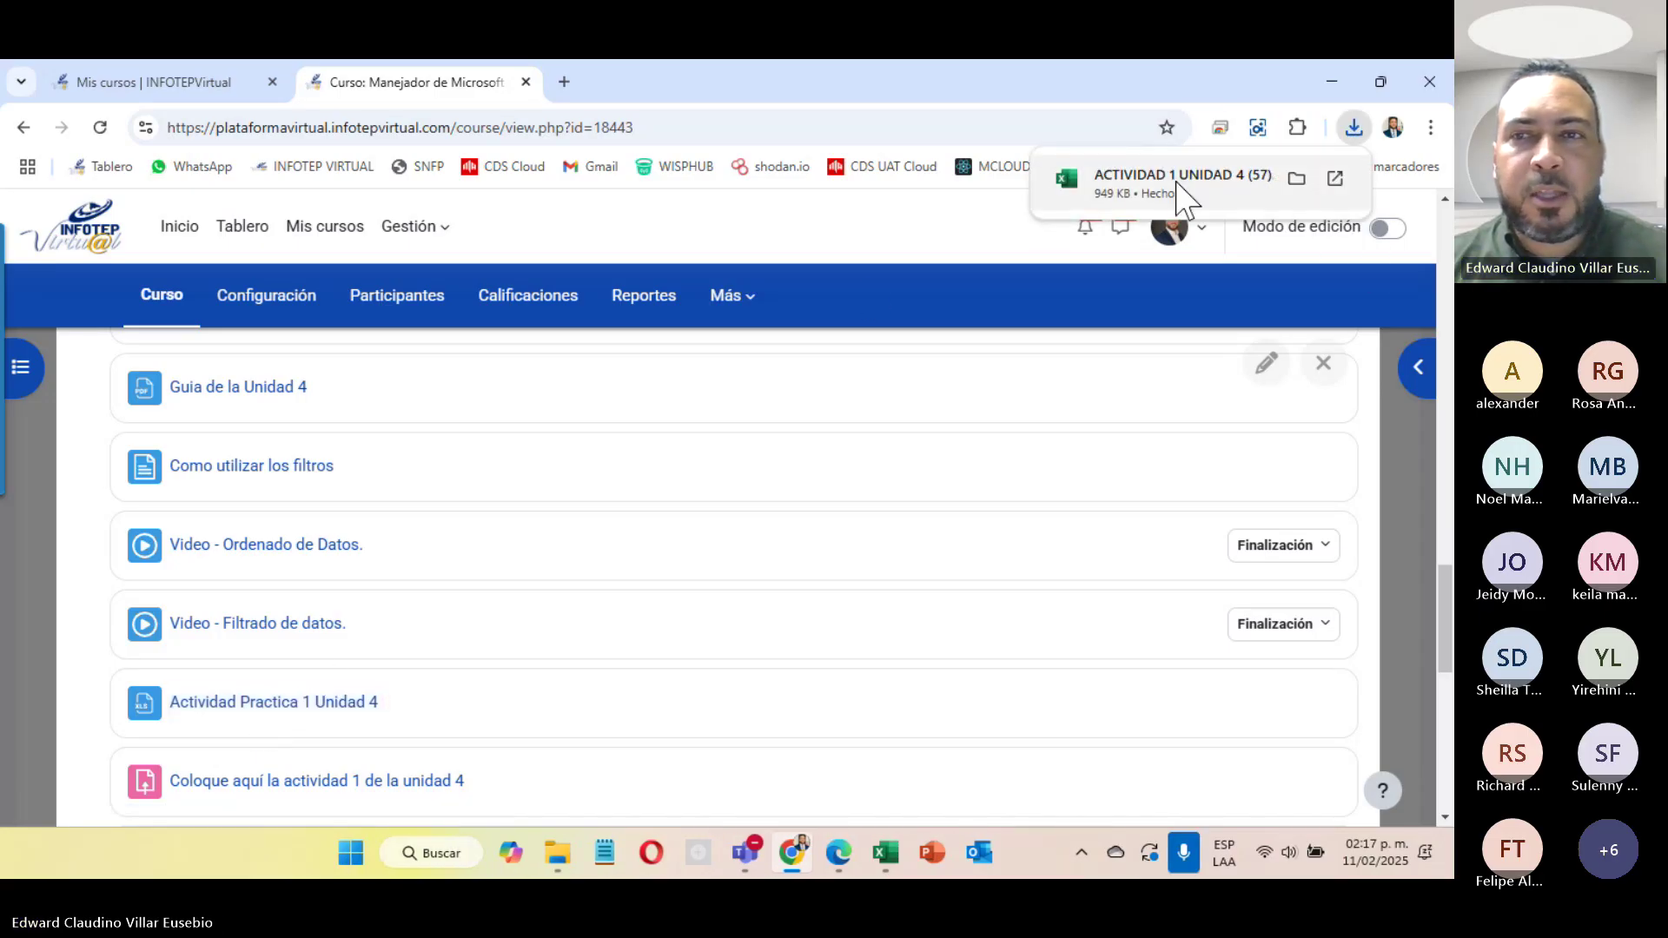
click(1182, 193)
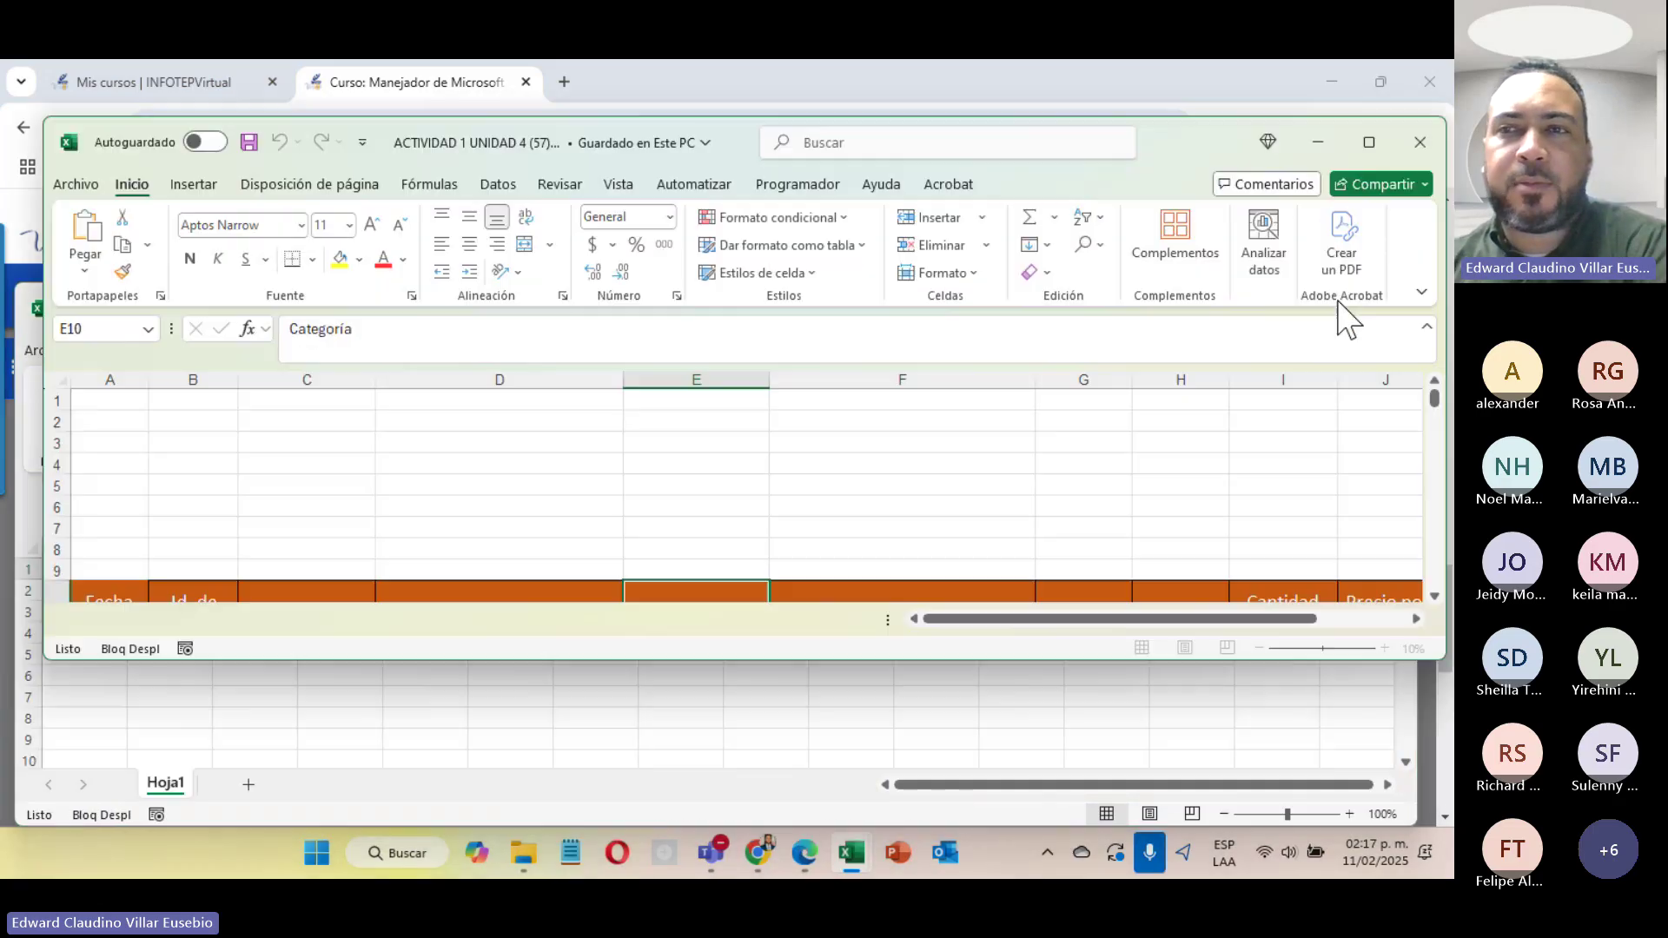
click(1371, 144)
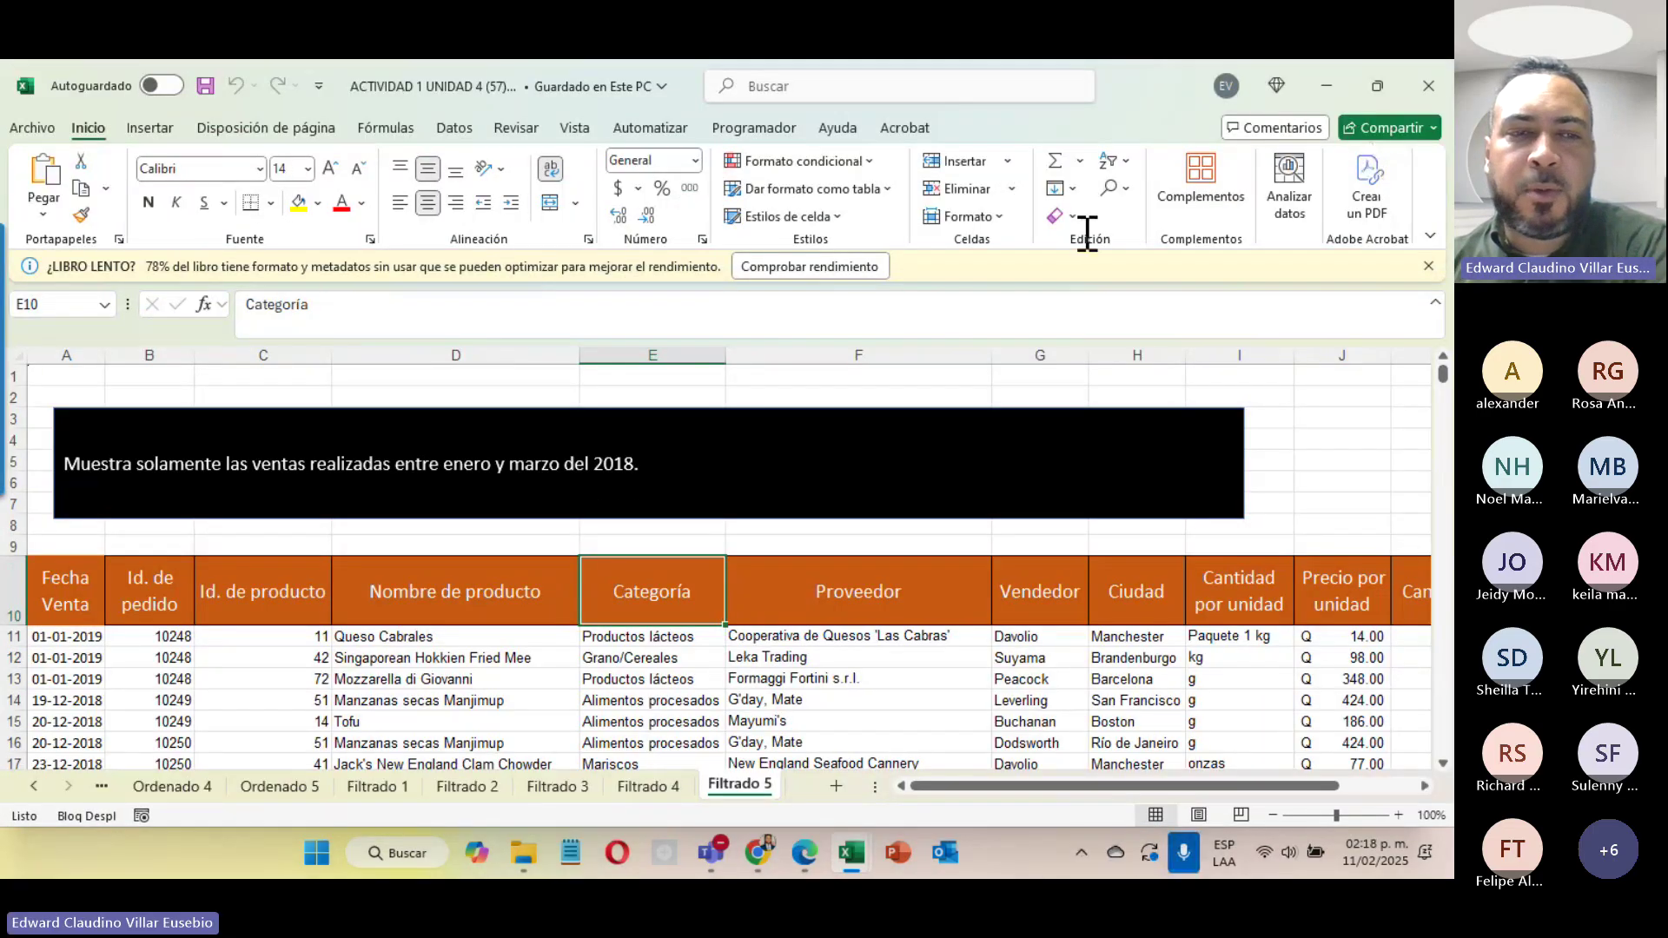
Step: Survey the workbook's Ordenado and Filtrado exercise sheets, opening Filtrado 3 and Filtrado 4
click(33, 786)
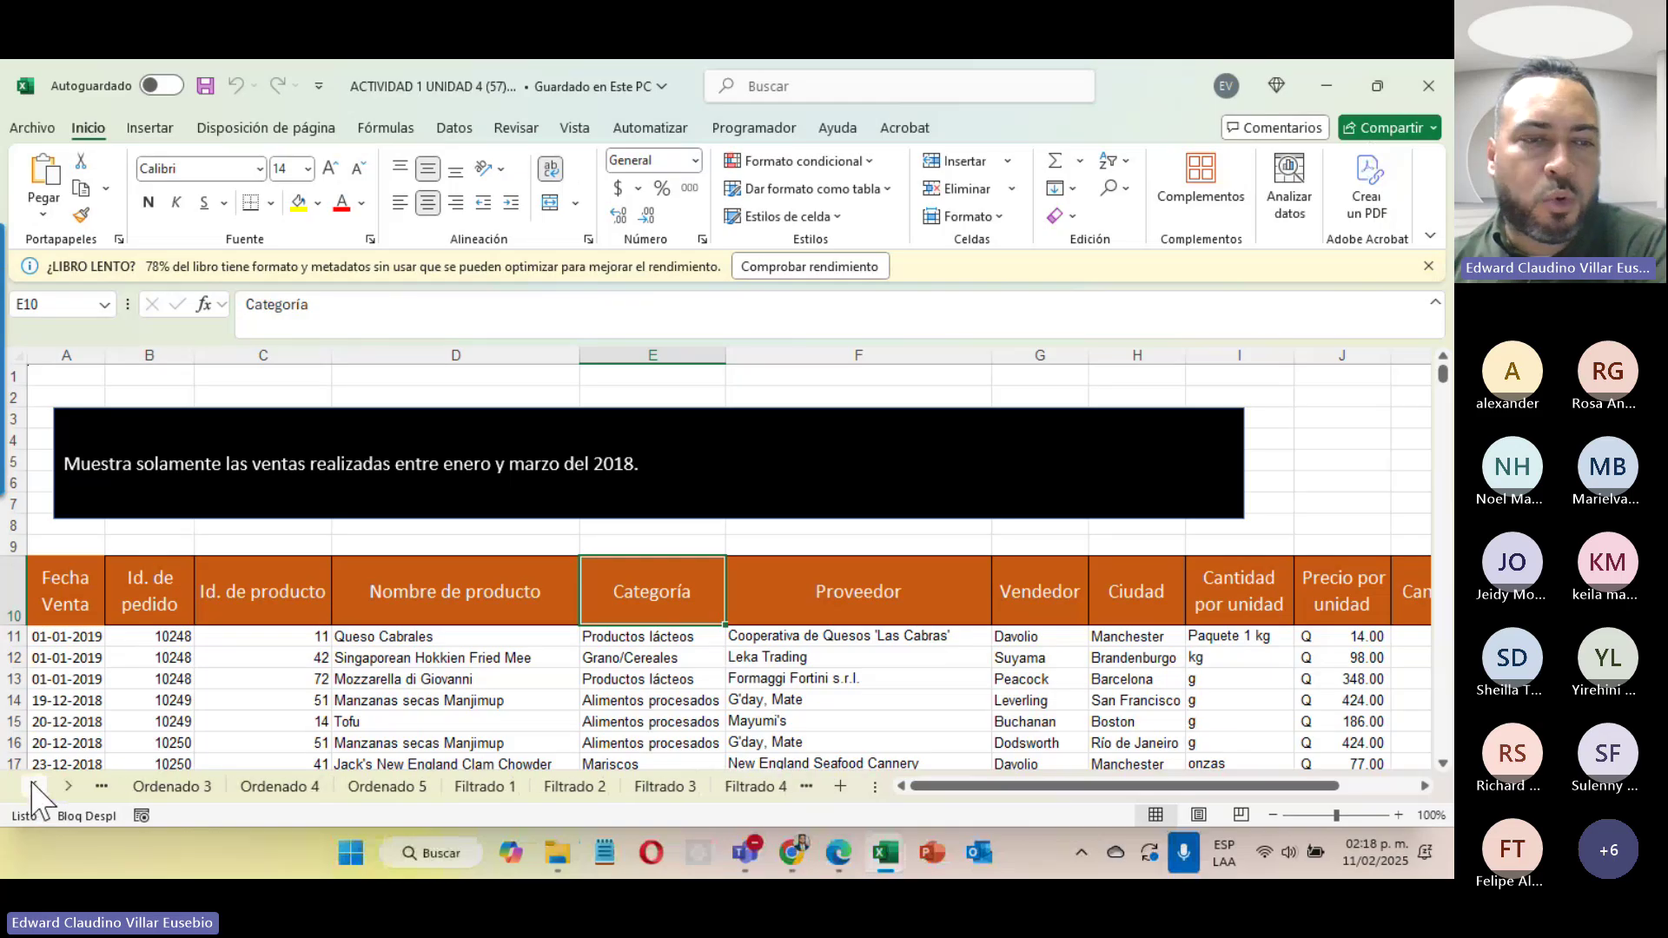
click(33, 786)
click(33, 787)
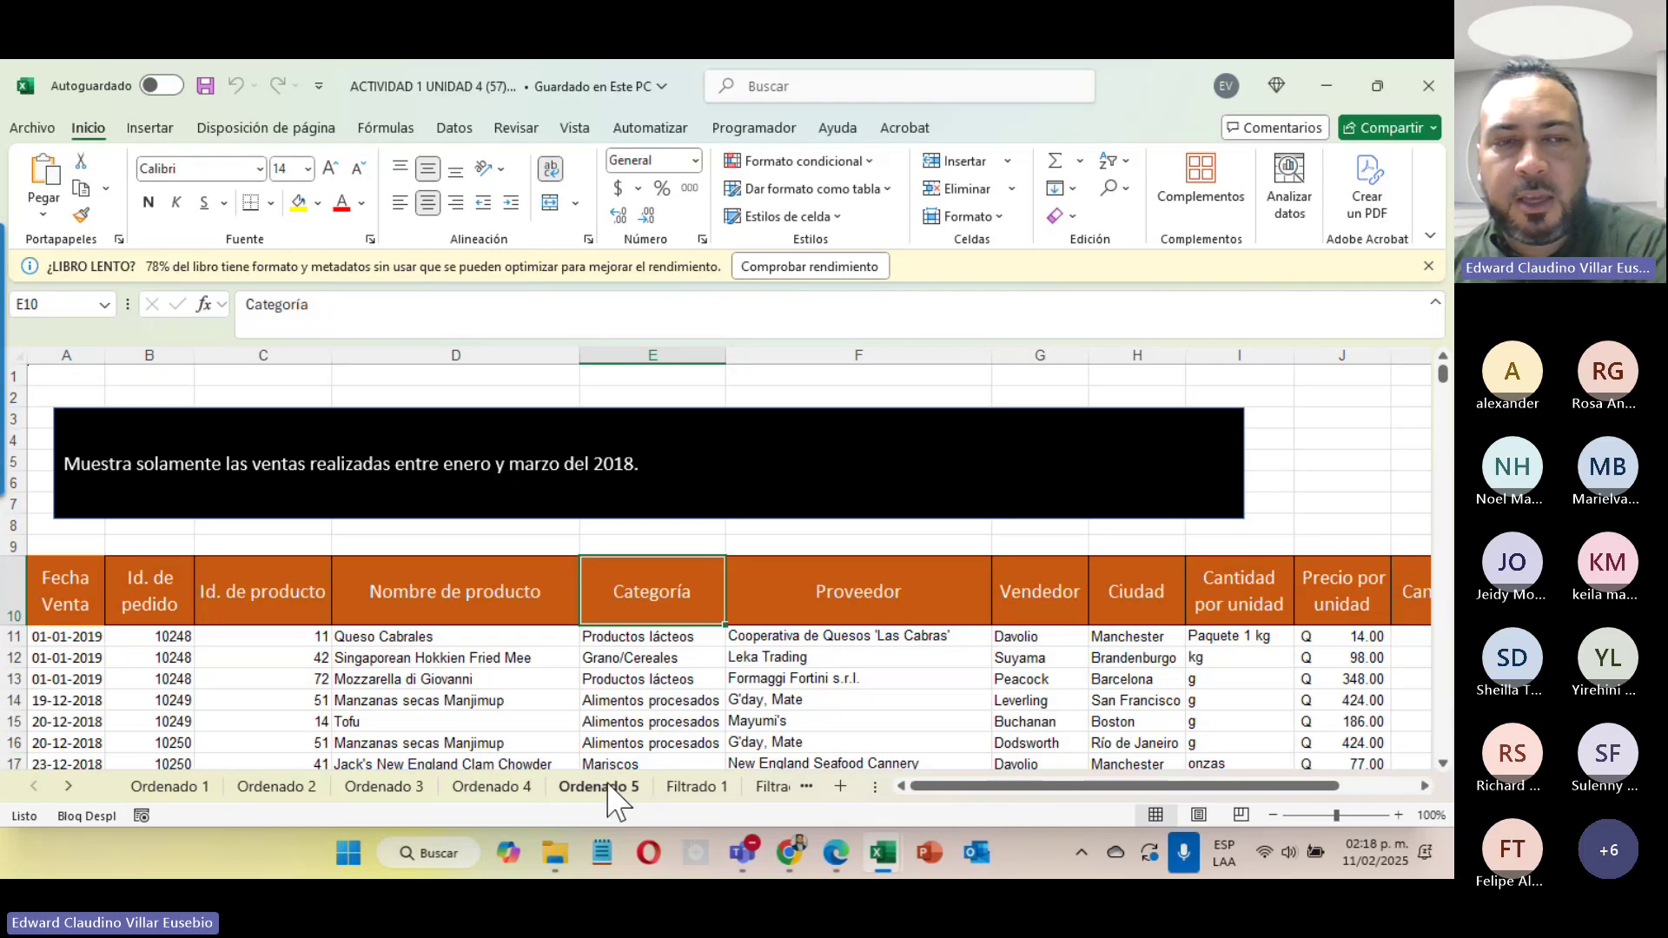
click(67, 786)
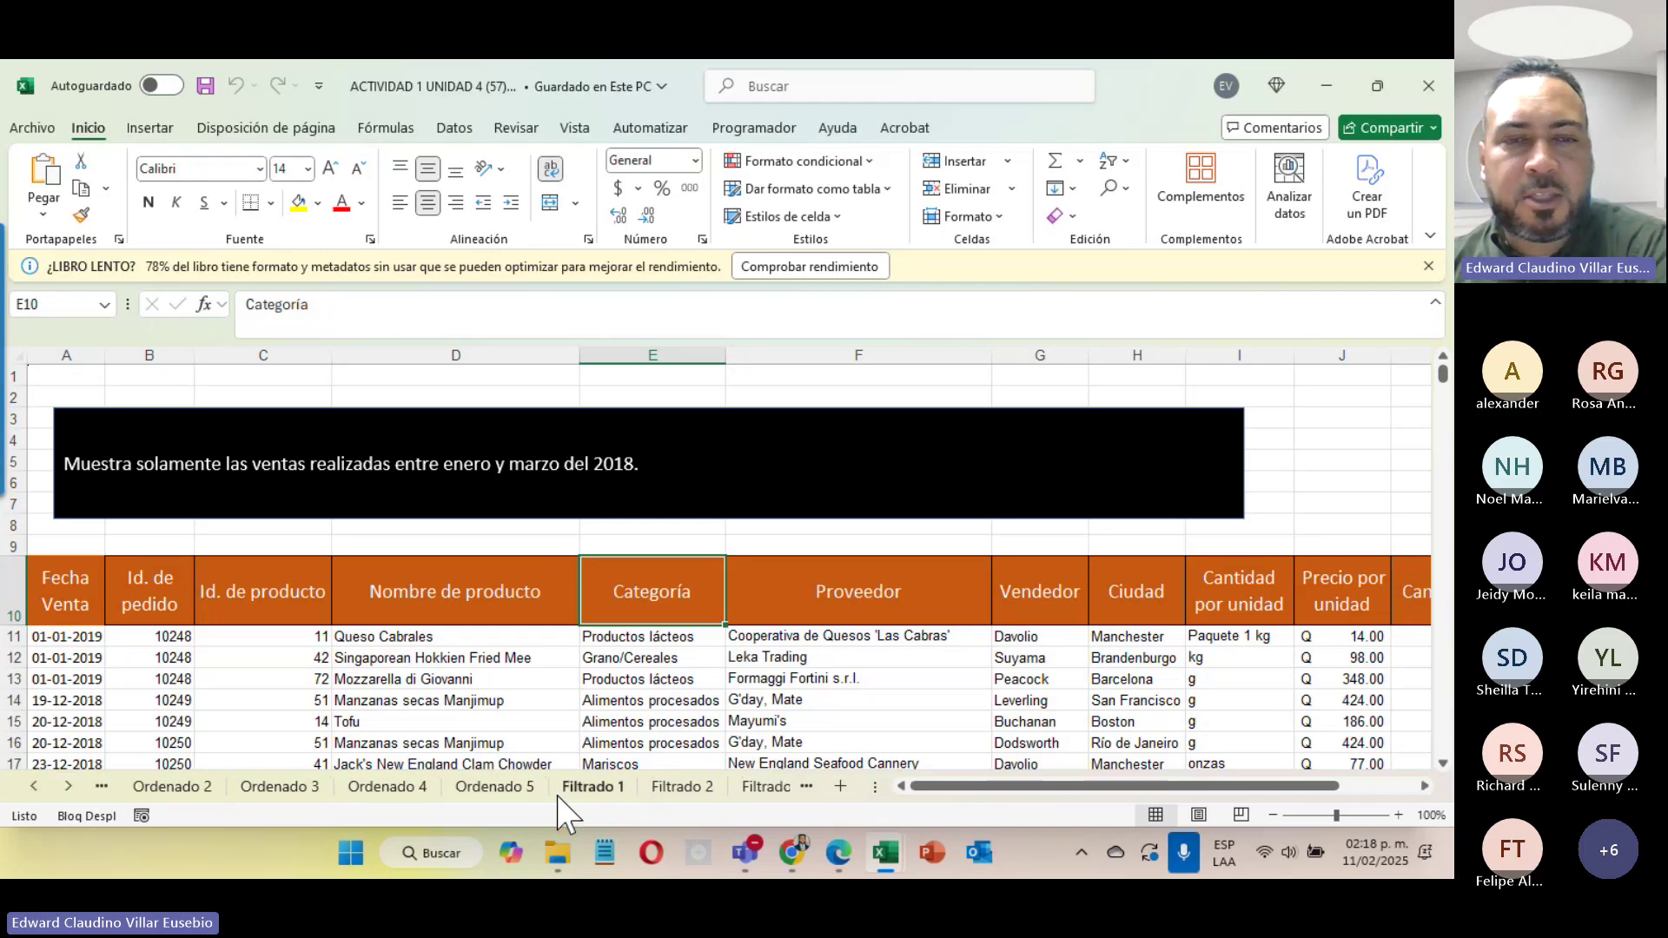
click(806, 786)
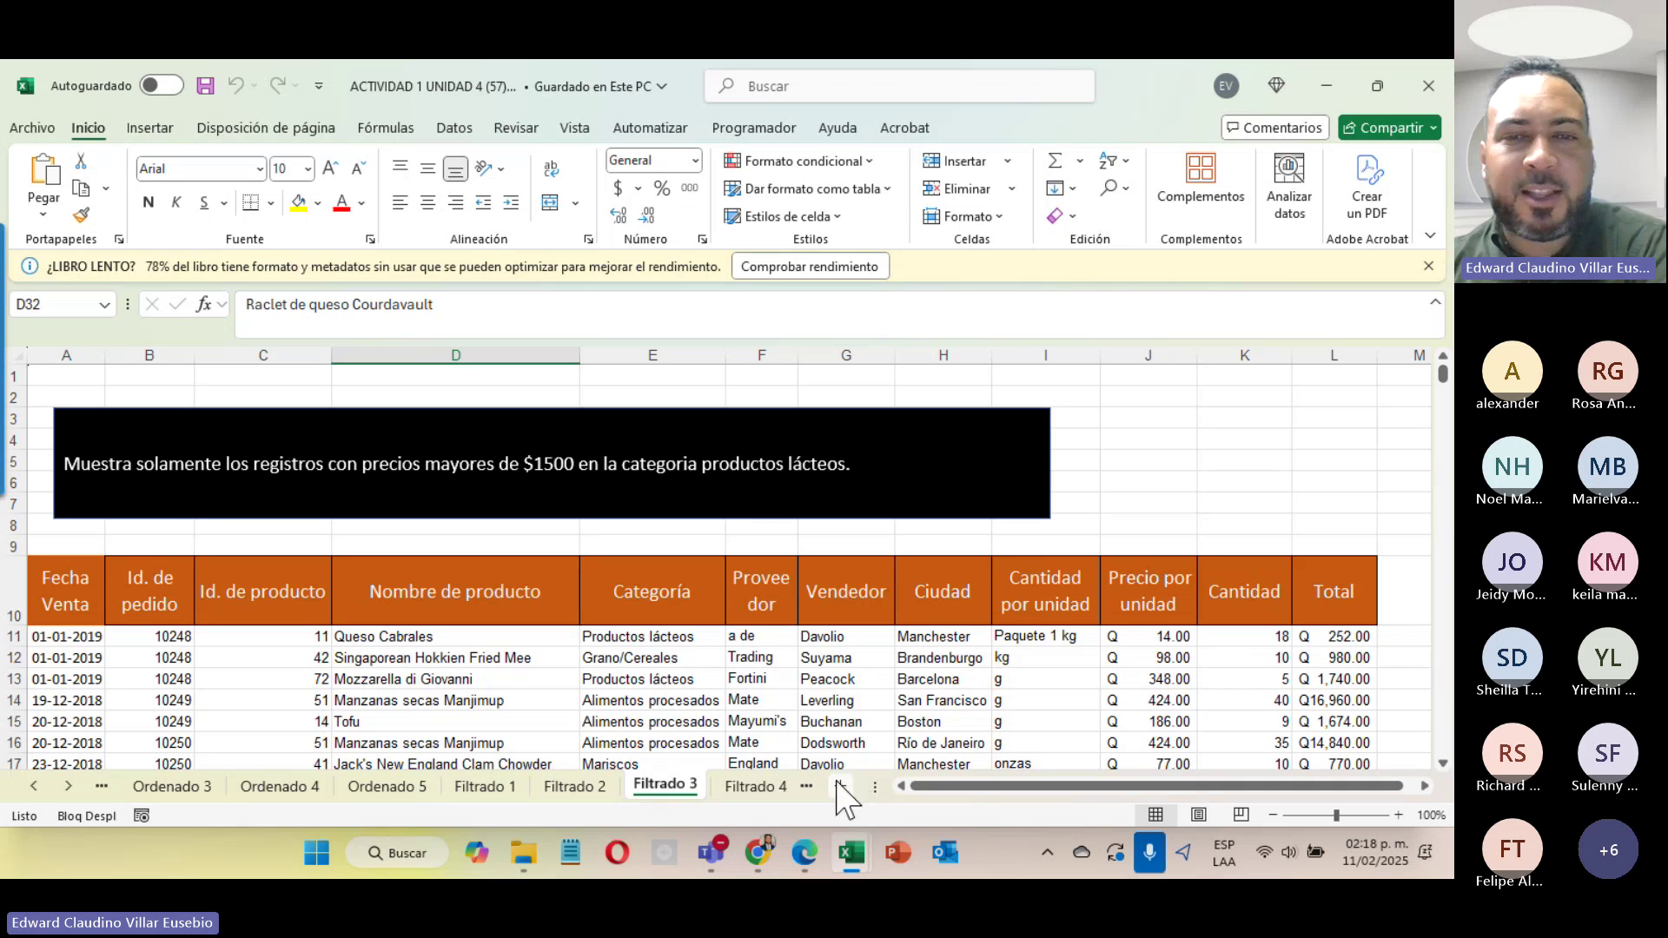
click(754, 786)
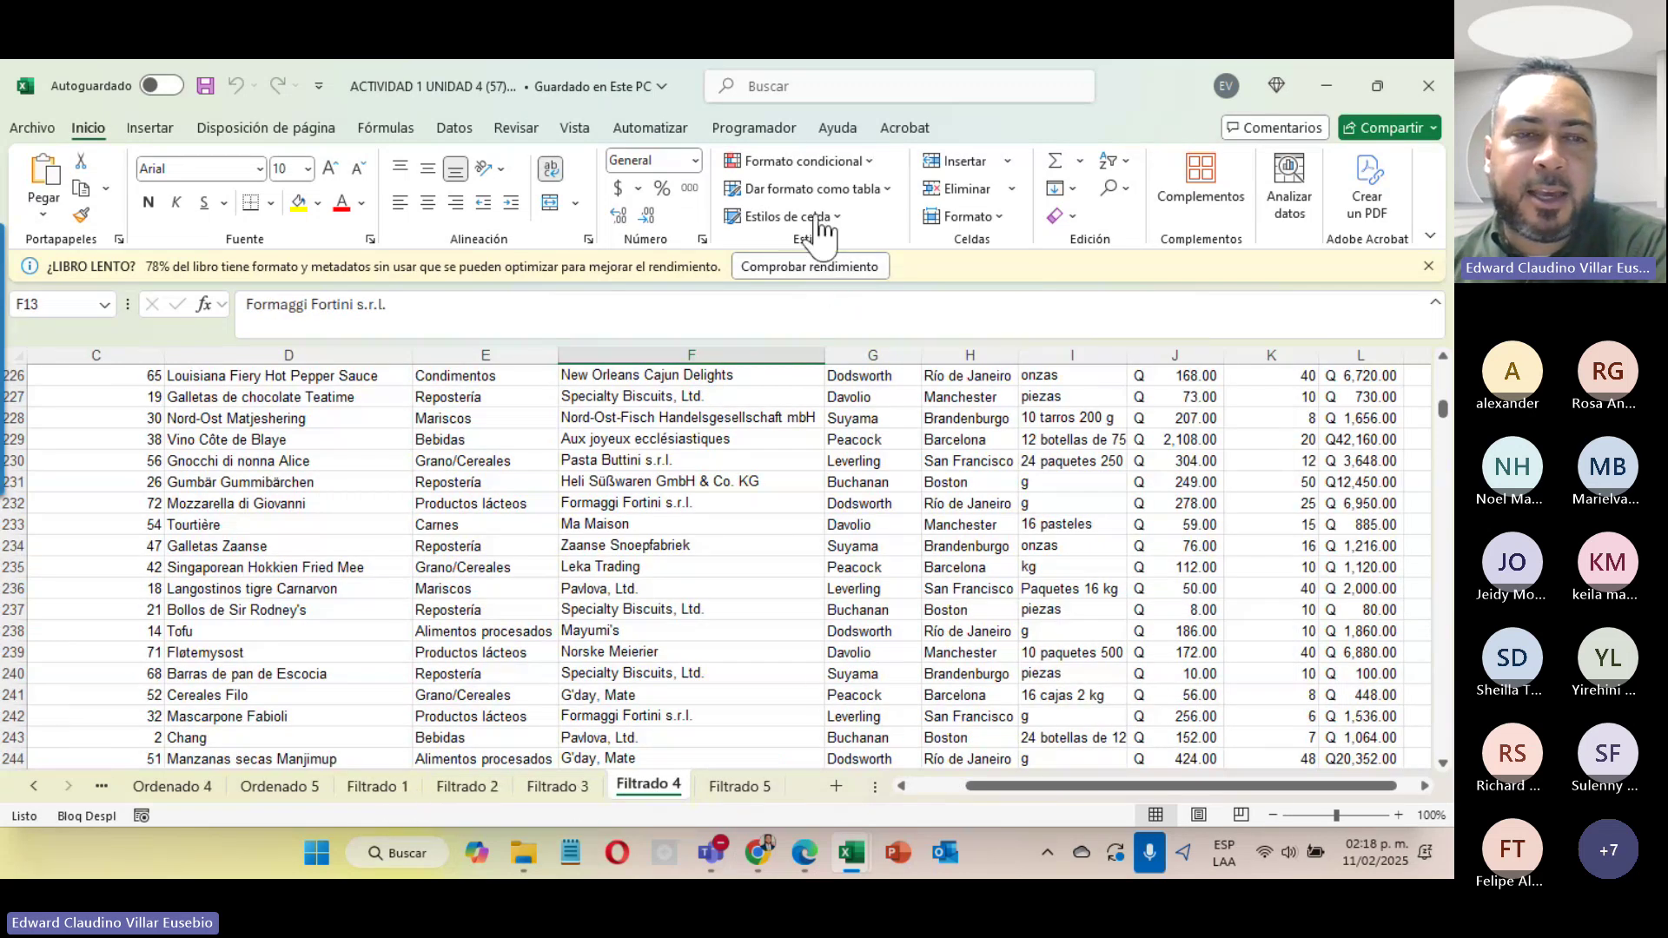
Step: Open the Ordenado 1 sheet and read its sorting instruction together with the table's headings and first records
click(34, 786)
click(34, 786)
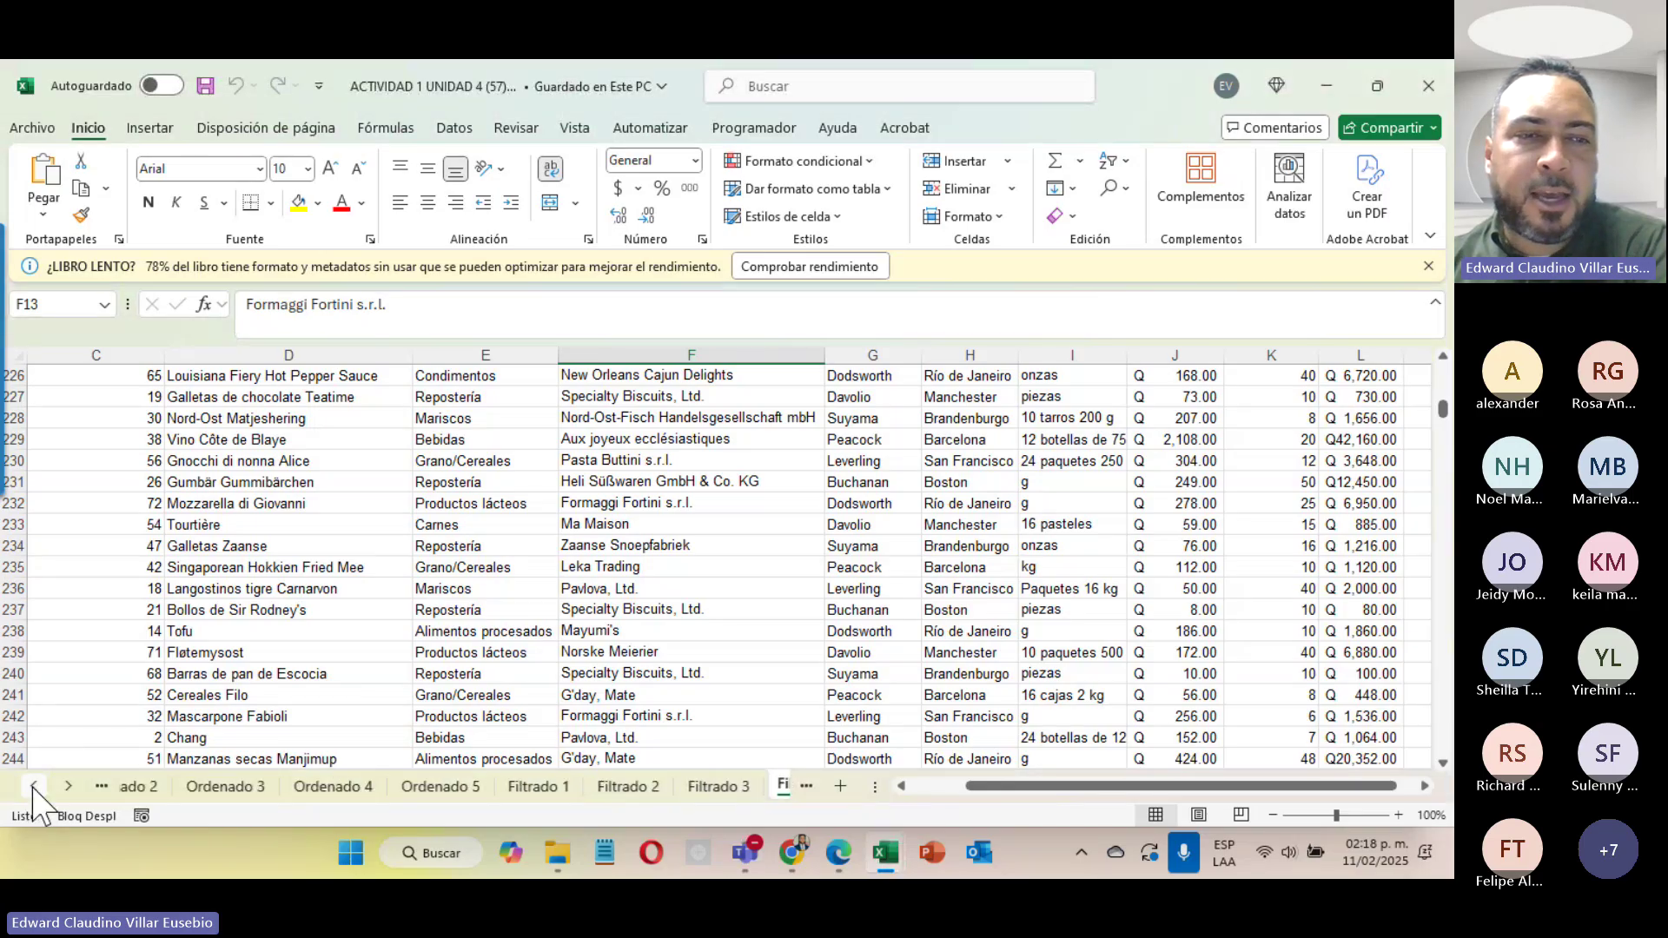
click(34, 787)
click(174, 786)
scroll(451, 417, down, 3)
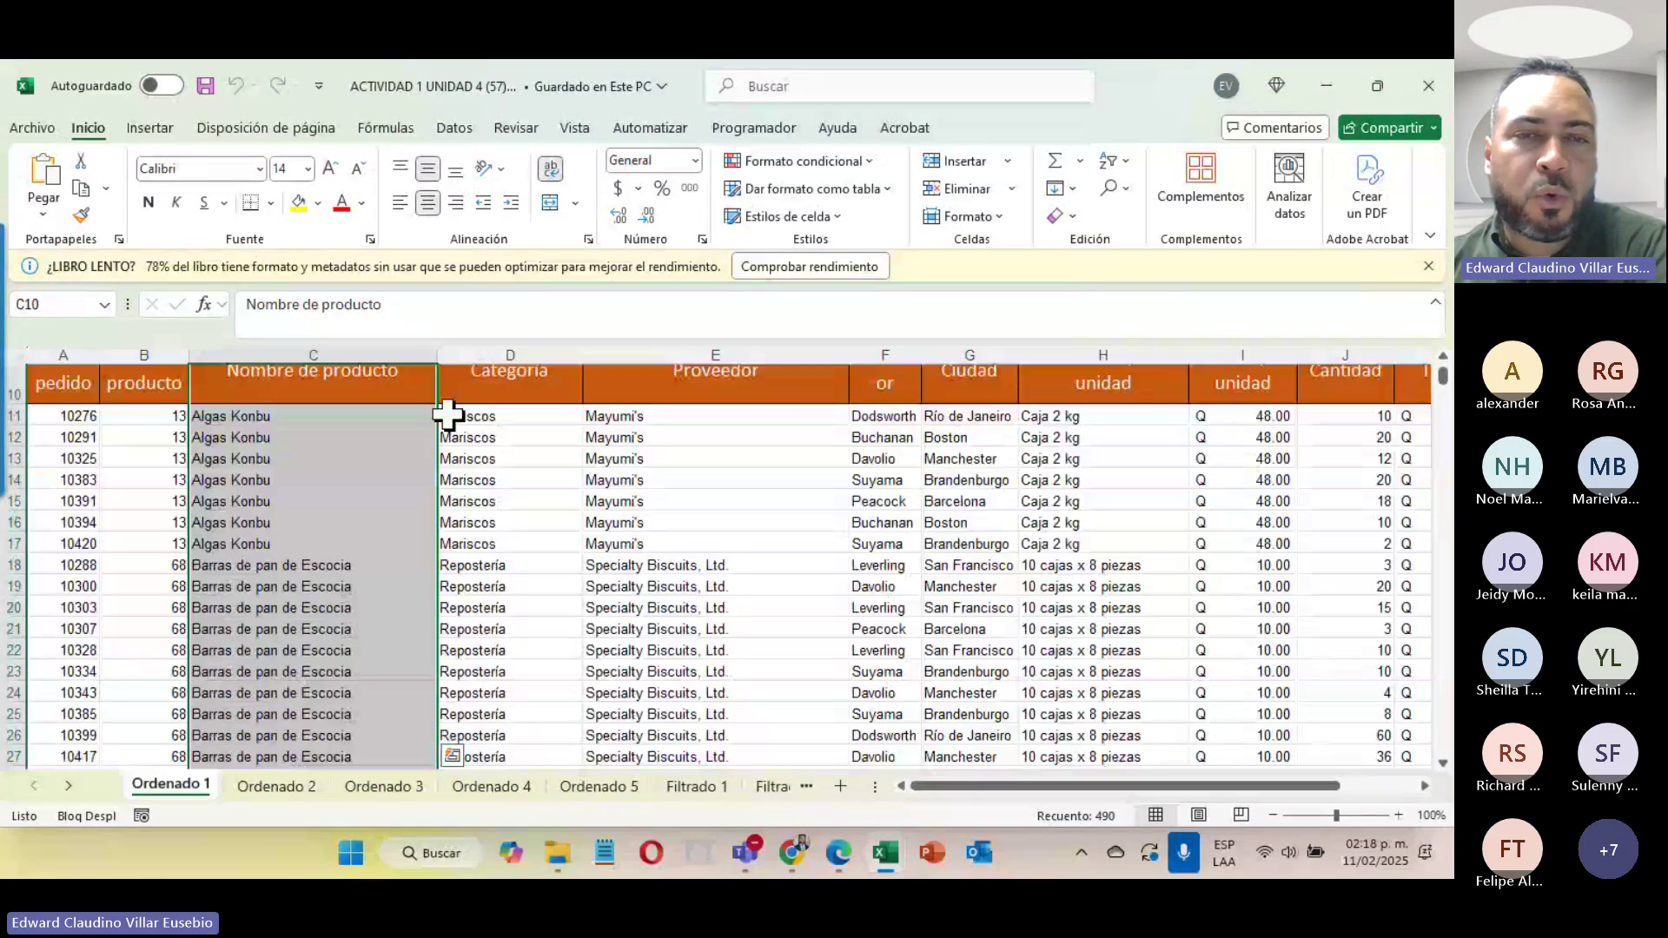
scroll(452, 417, up, 3)
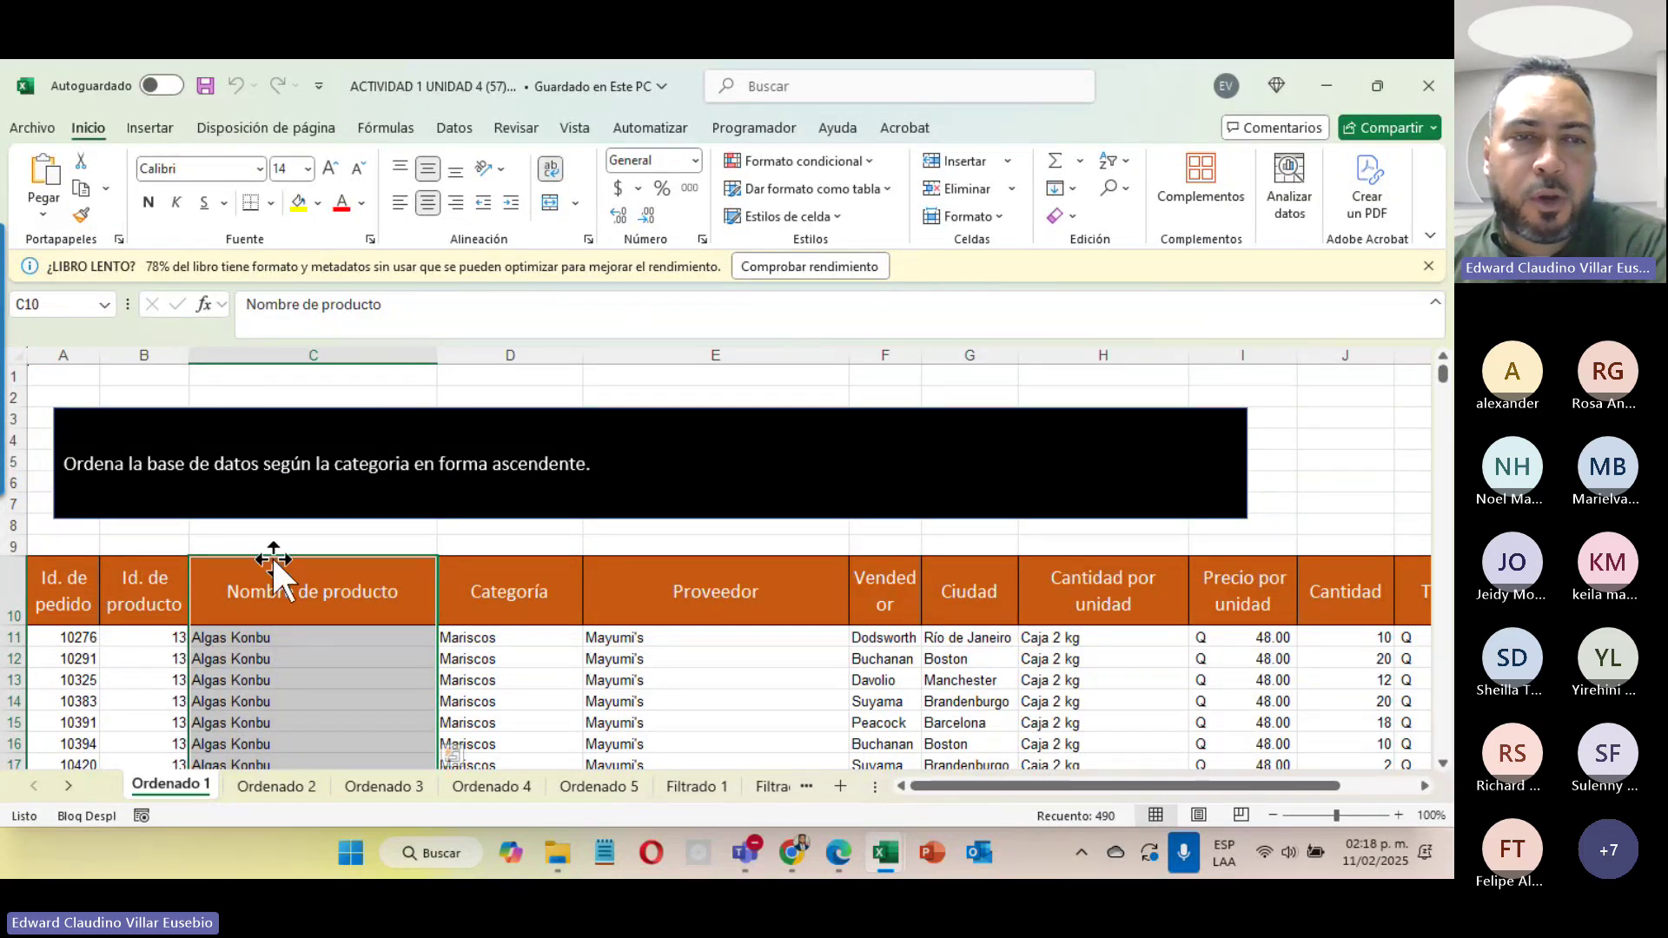
scroll(477, 585, down, 2)
scroll(480, 589, down, 1)
scroll(403, 663, up, 4)
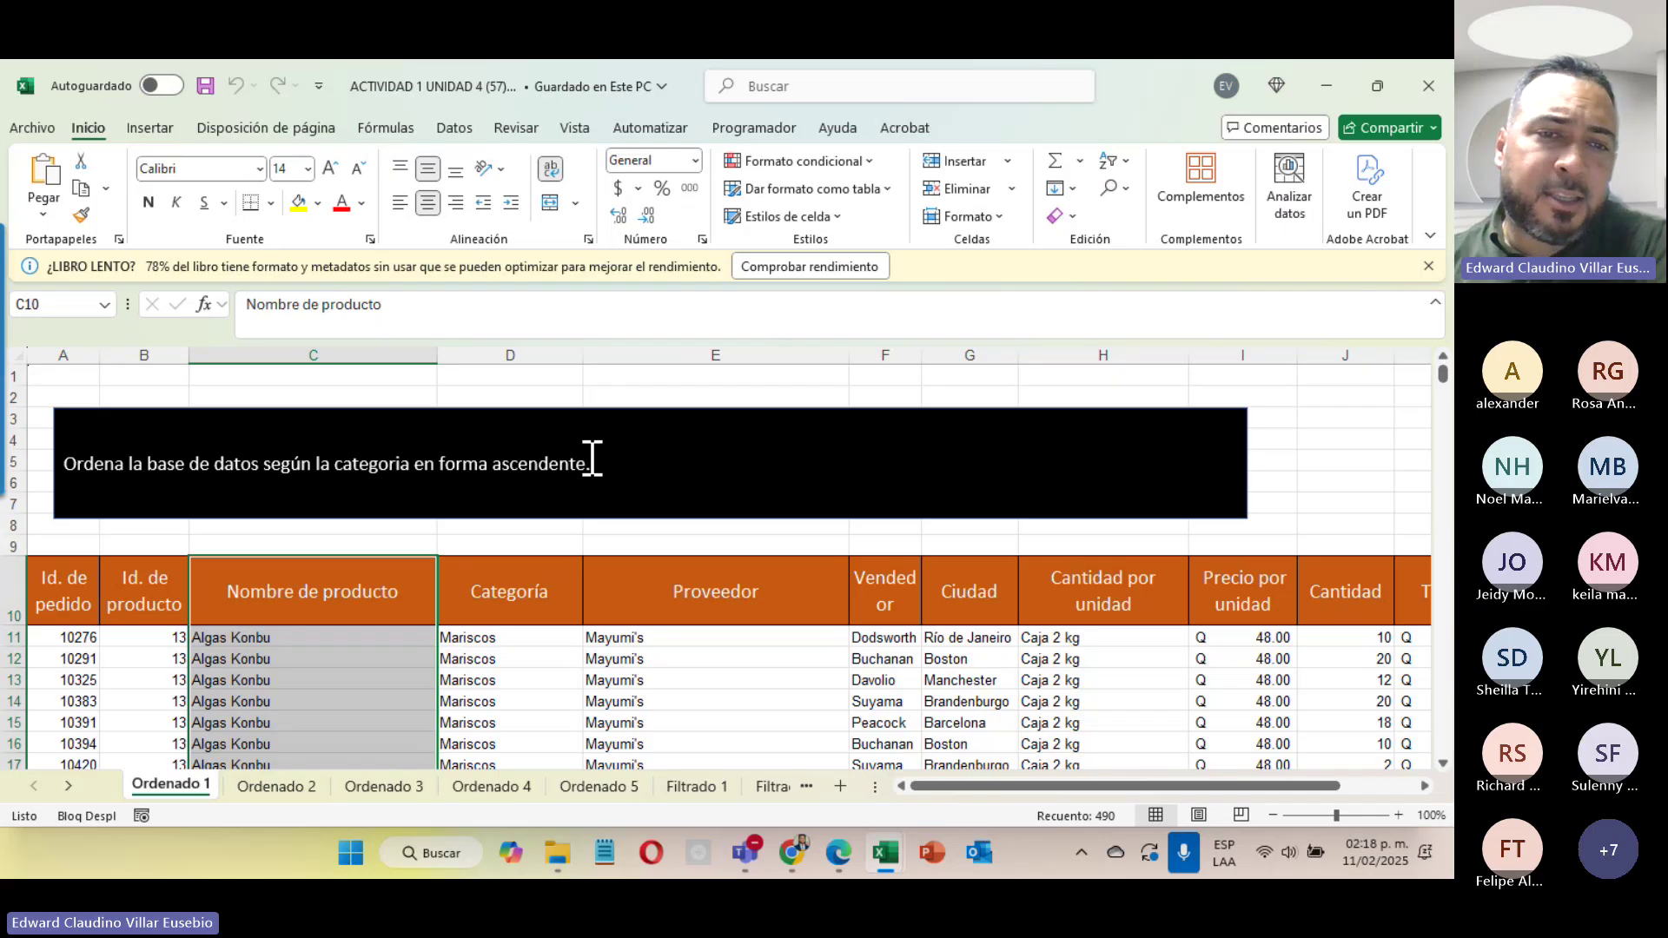
Step: Select the first Categoría entry in D11 and look over the order of the column's records down past the table's end
click(469, 640)
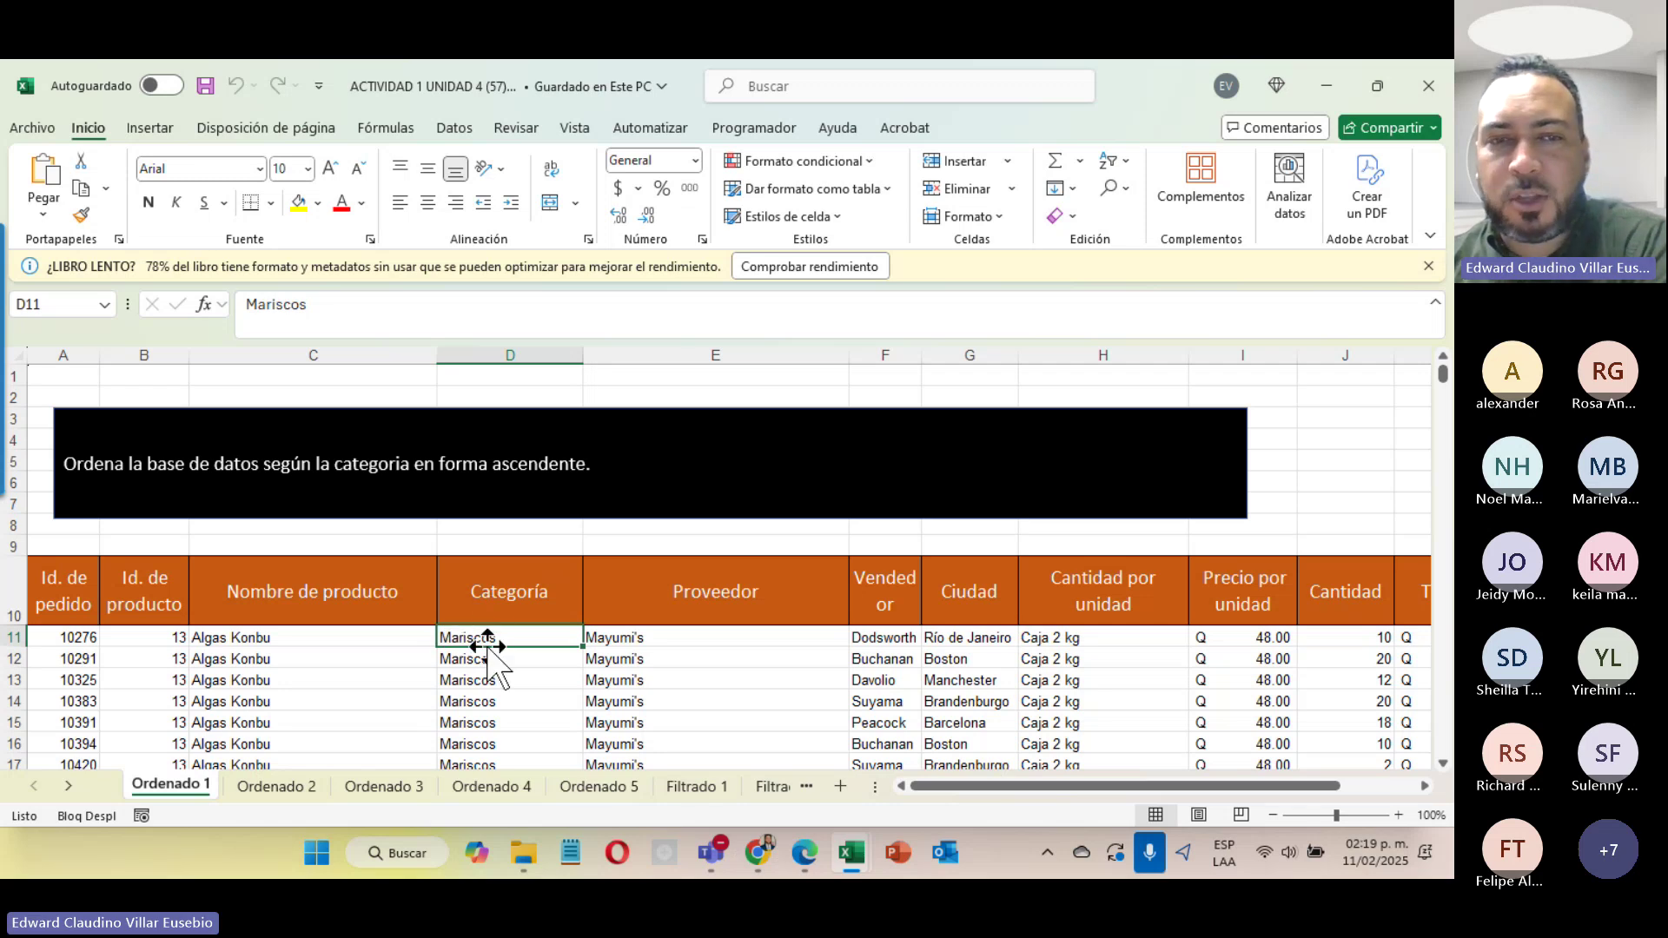
scroll(484, 659, down, 20)
scroll(484, 658, down, 20)
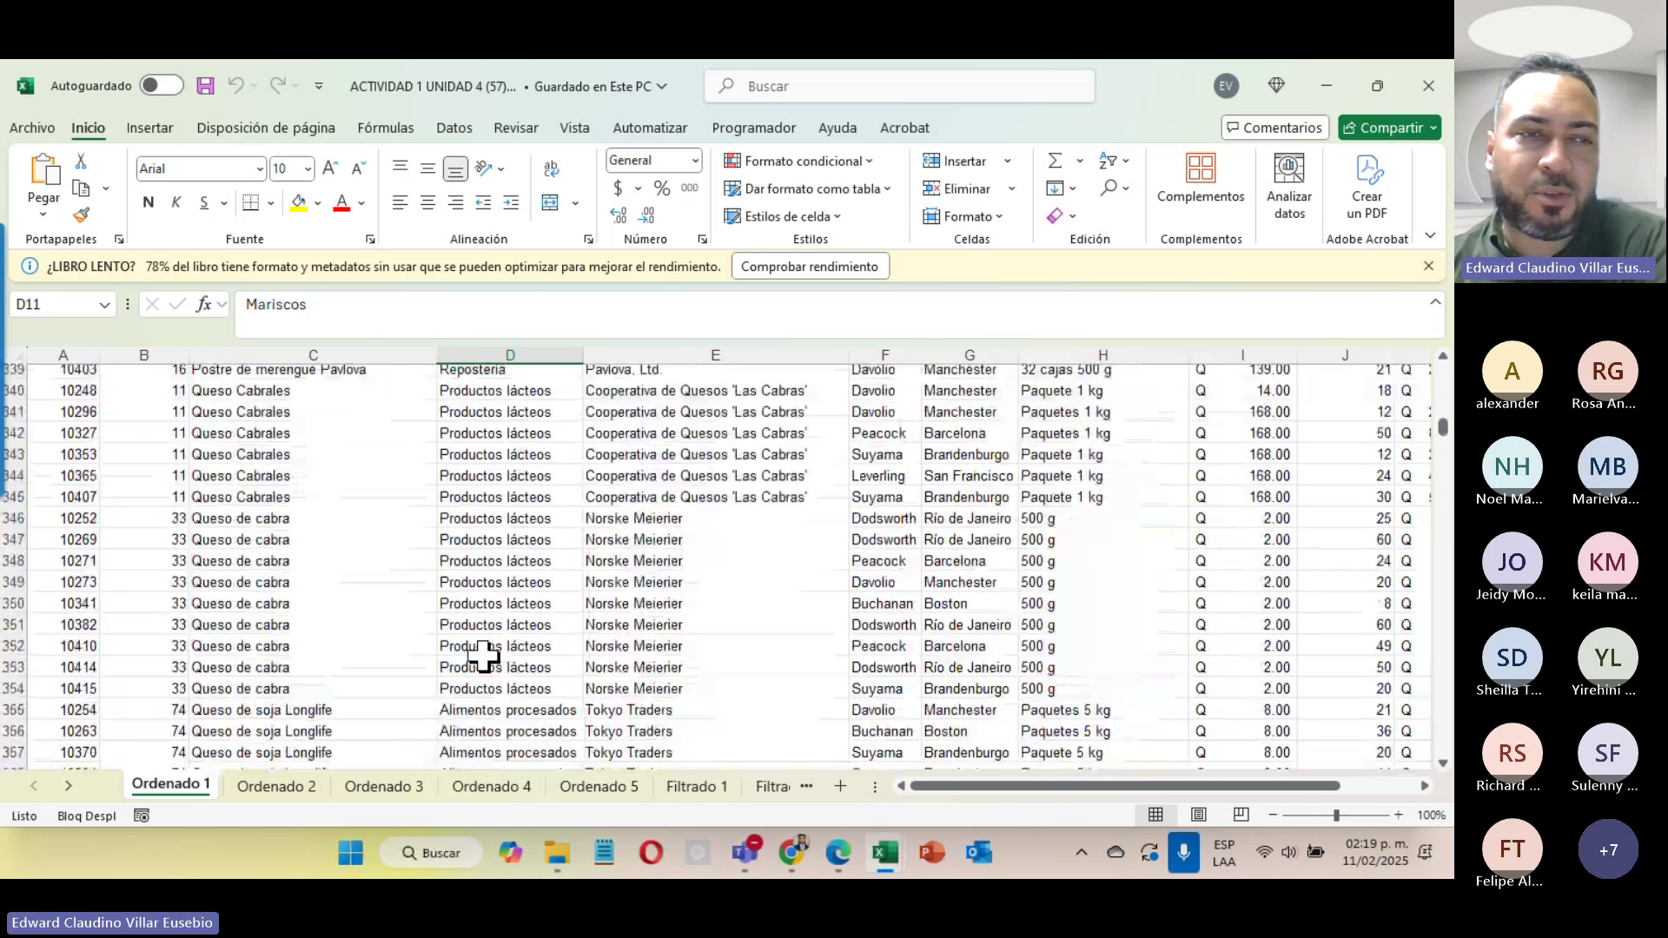
scroll(484, 658, up, 20)
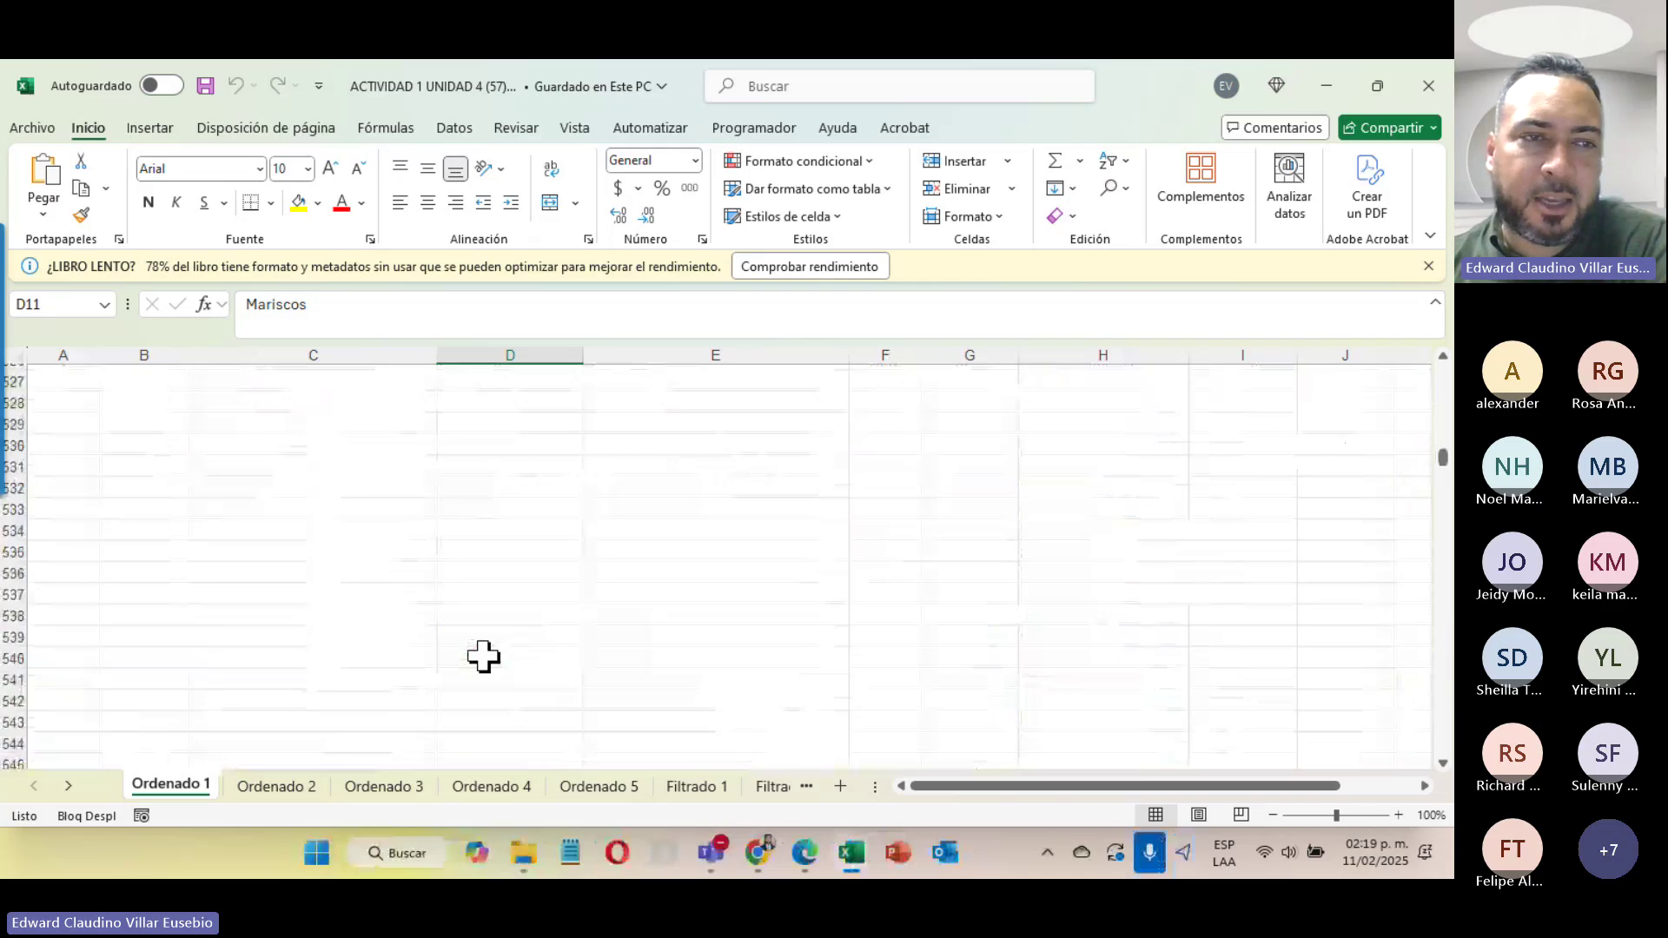
scroll(484, 658, up, 20)
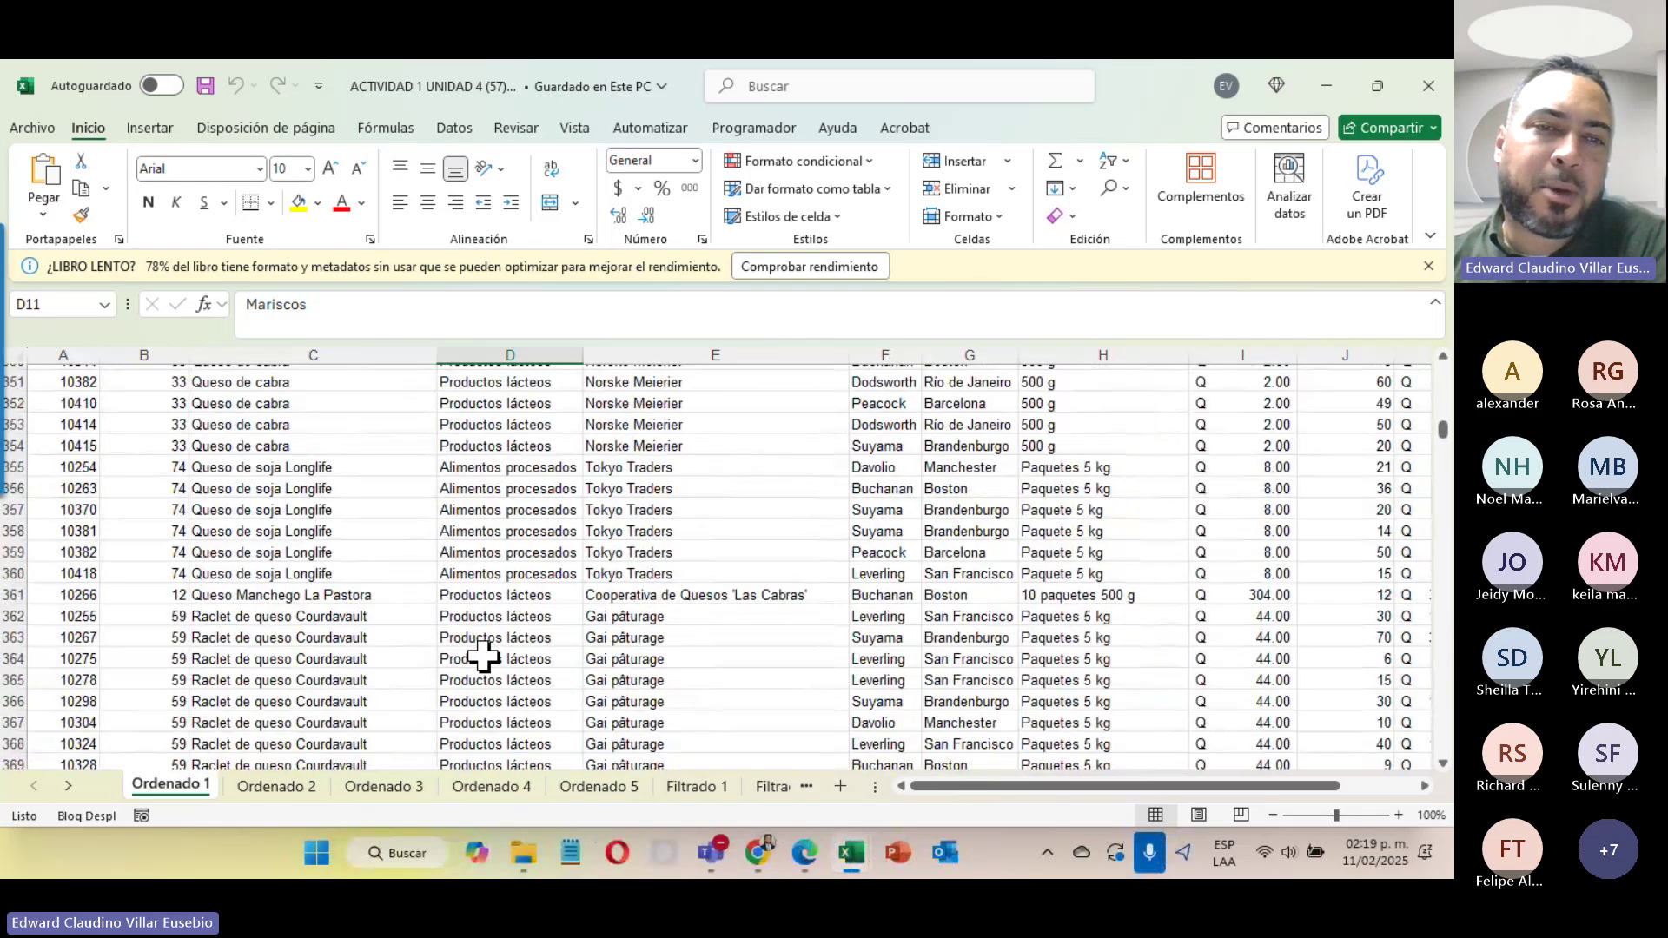
scroll(484, 658, up, 20)
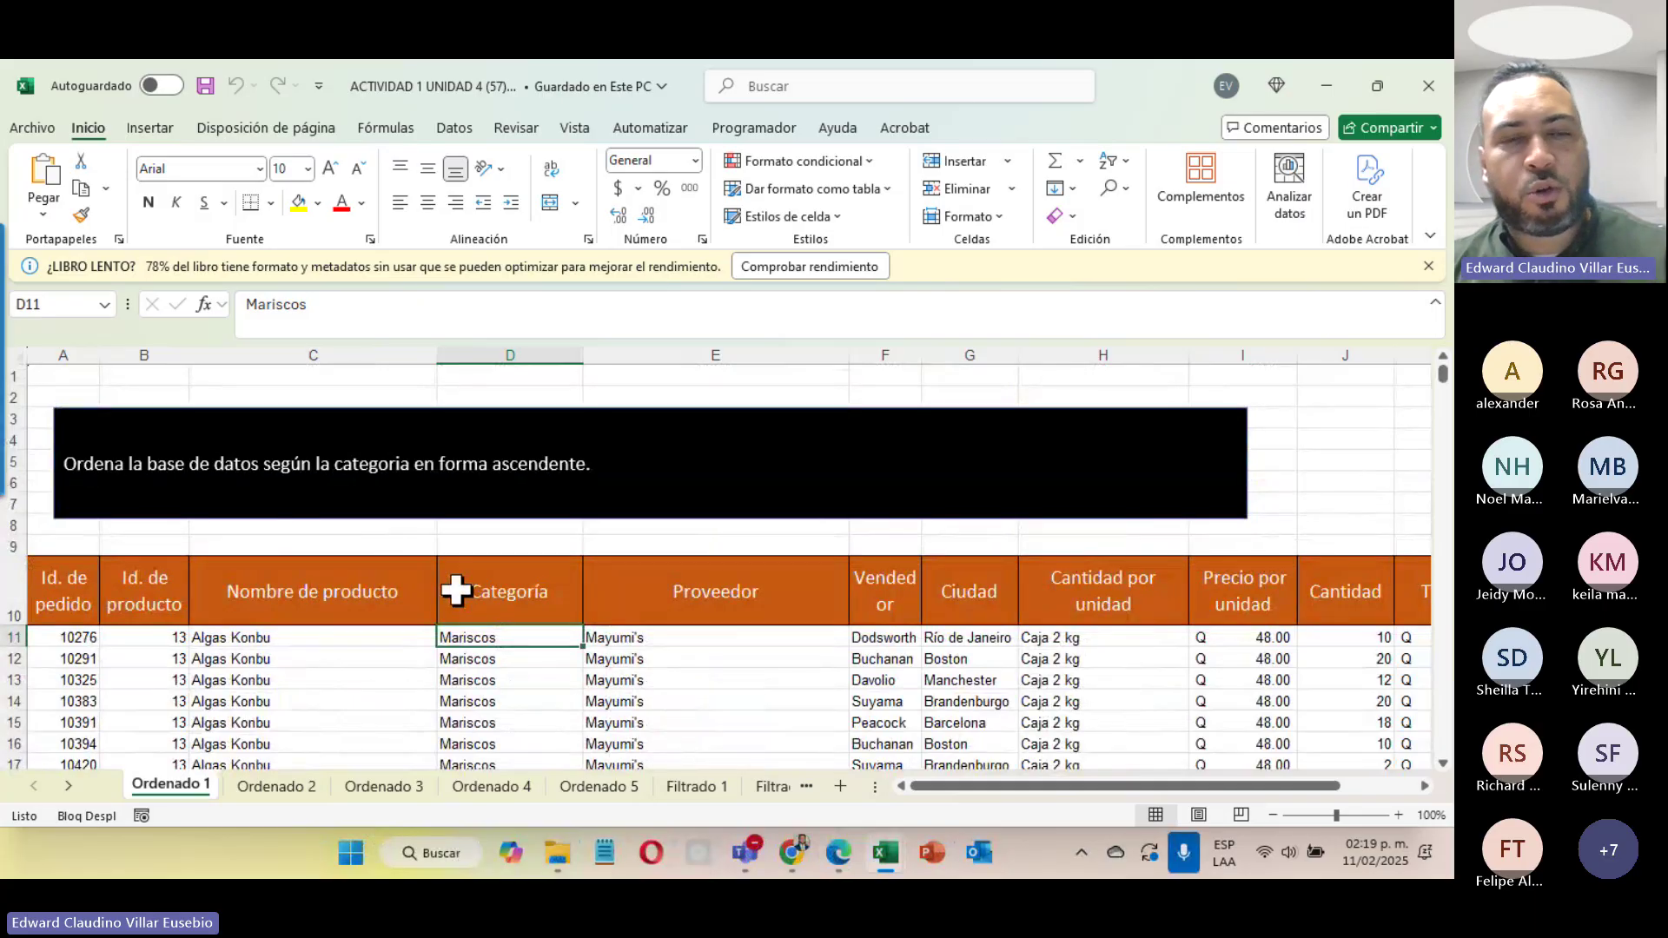
Step: Sort the whole Ordenado 1 table ascending by the Categoría entries from D11 down, using Ampliar la selección
key(ctrl+shift+Down)
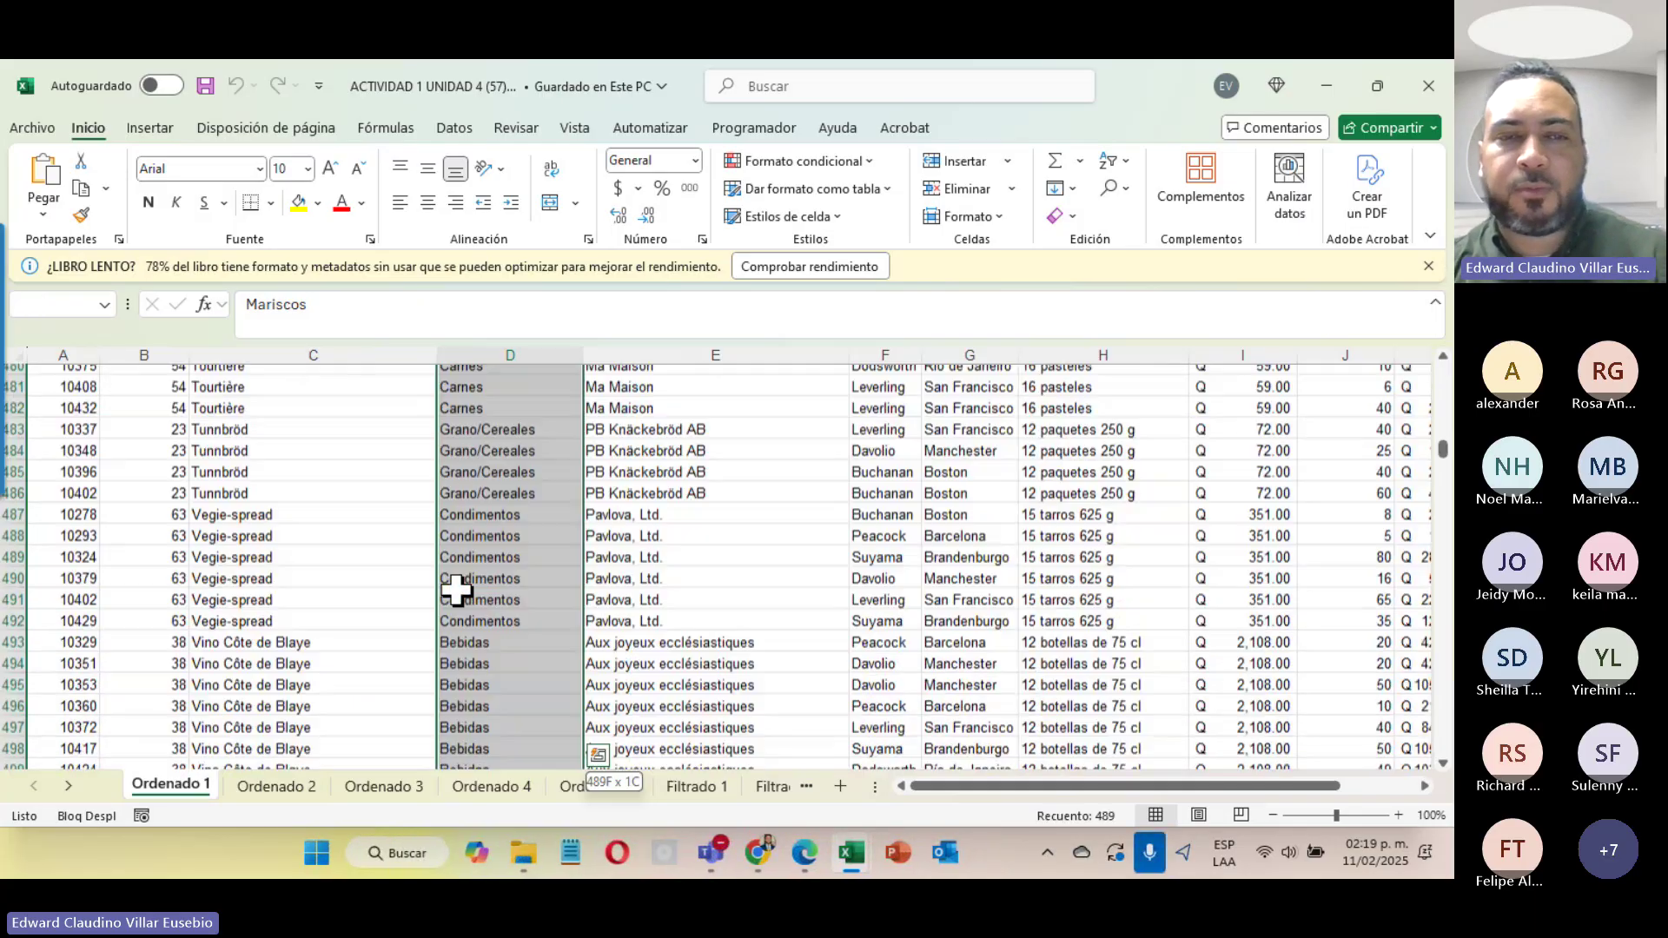
scroll(460, 591, down, 4)
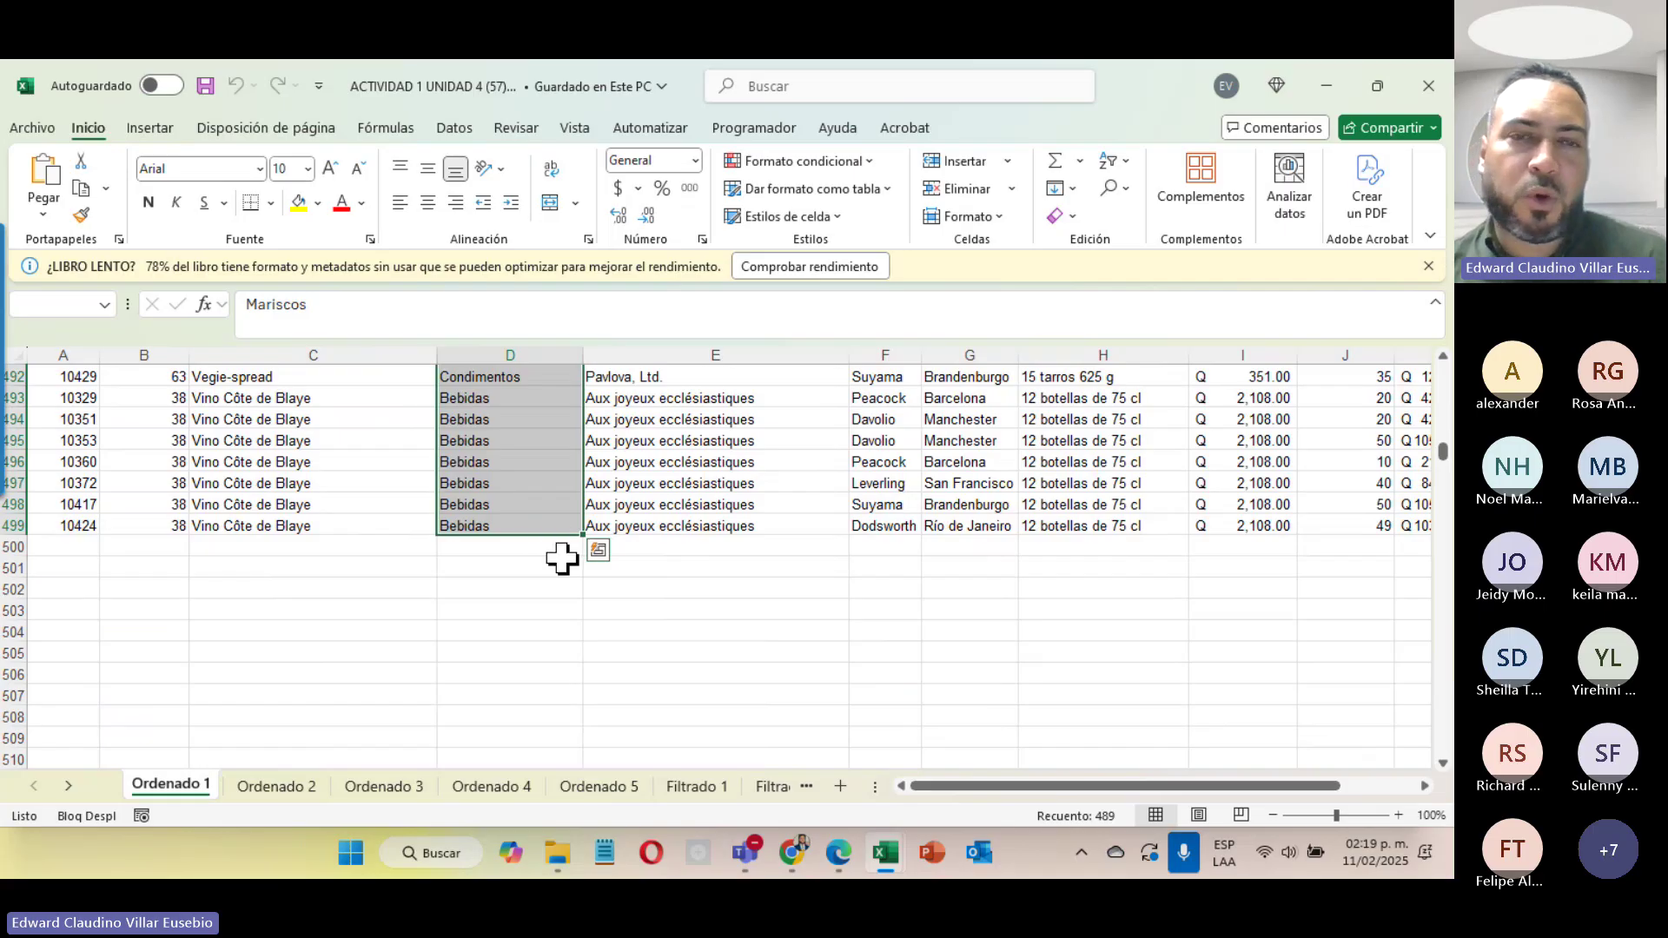
scroll(562, 559, up, 20)
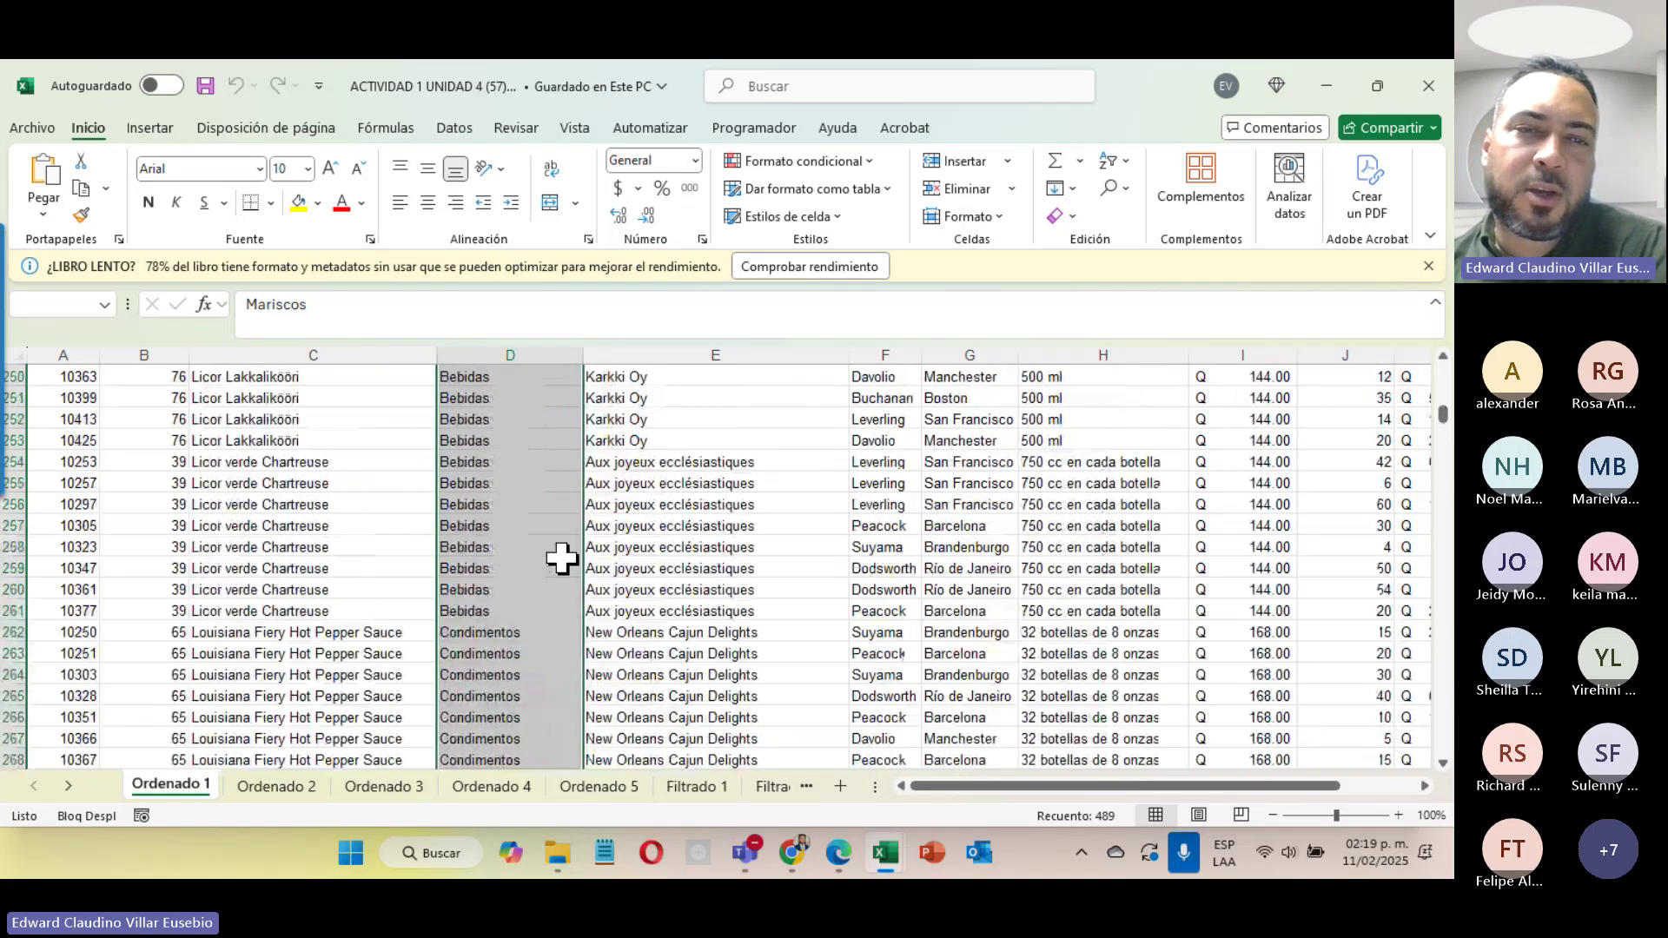
scroll(562, 559, up, 20)
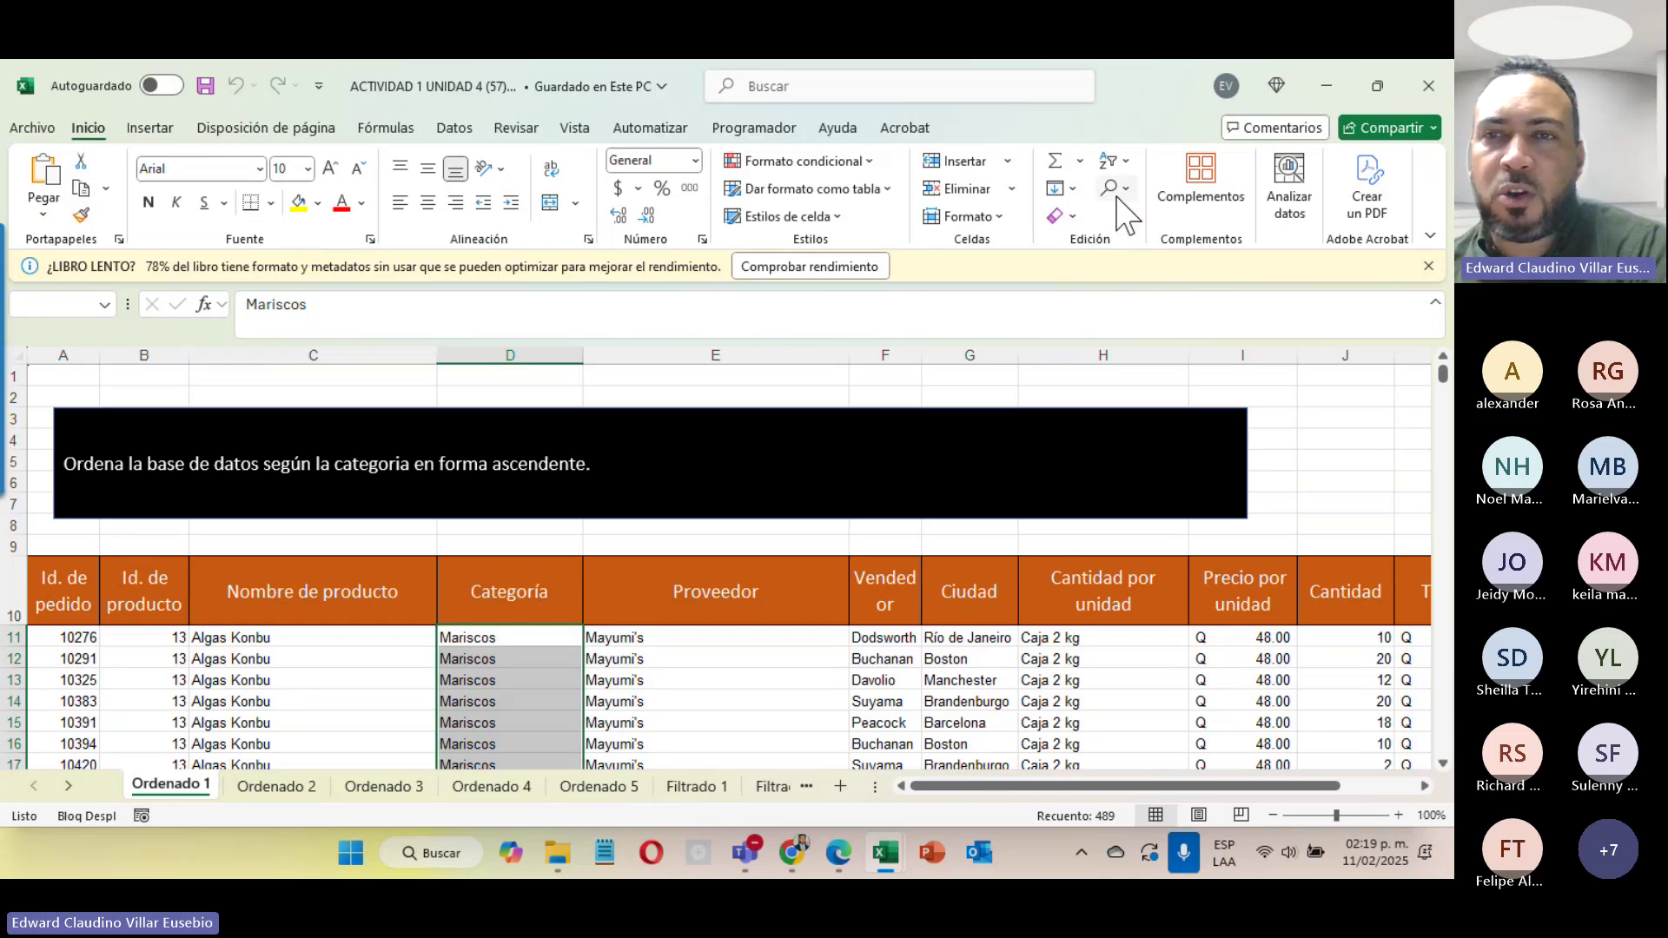
click(1115, 162)
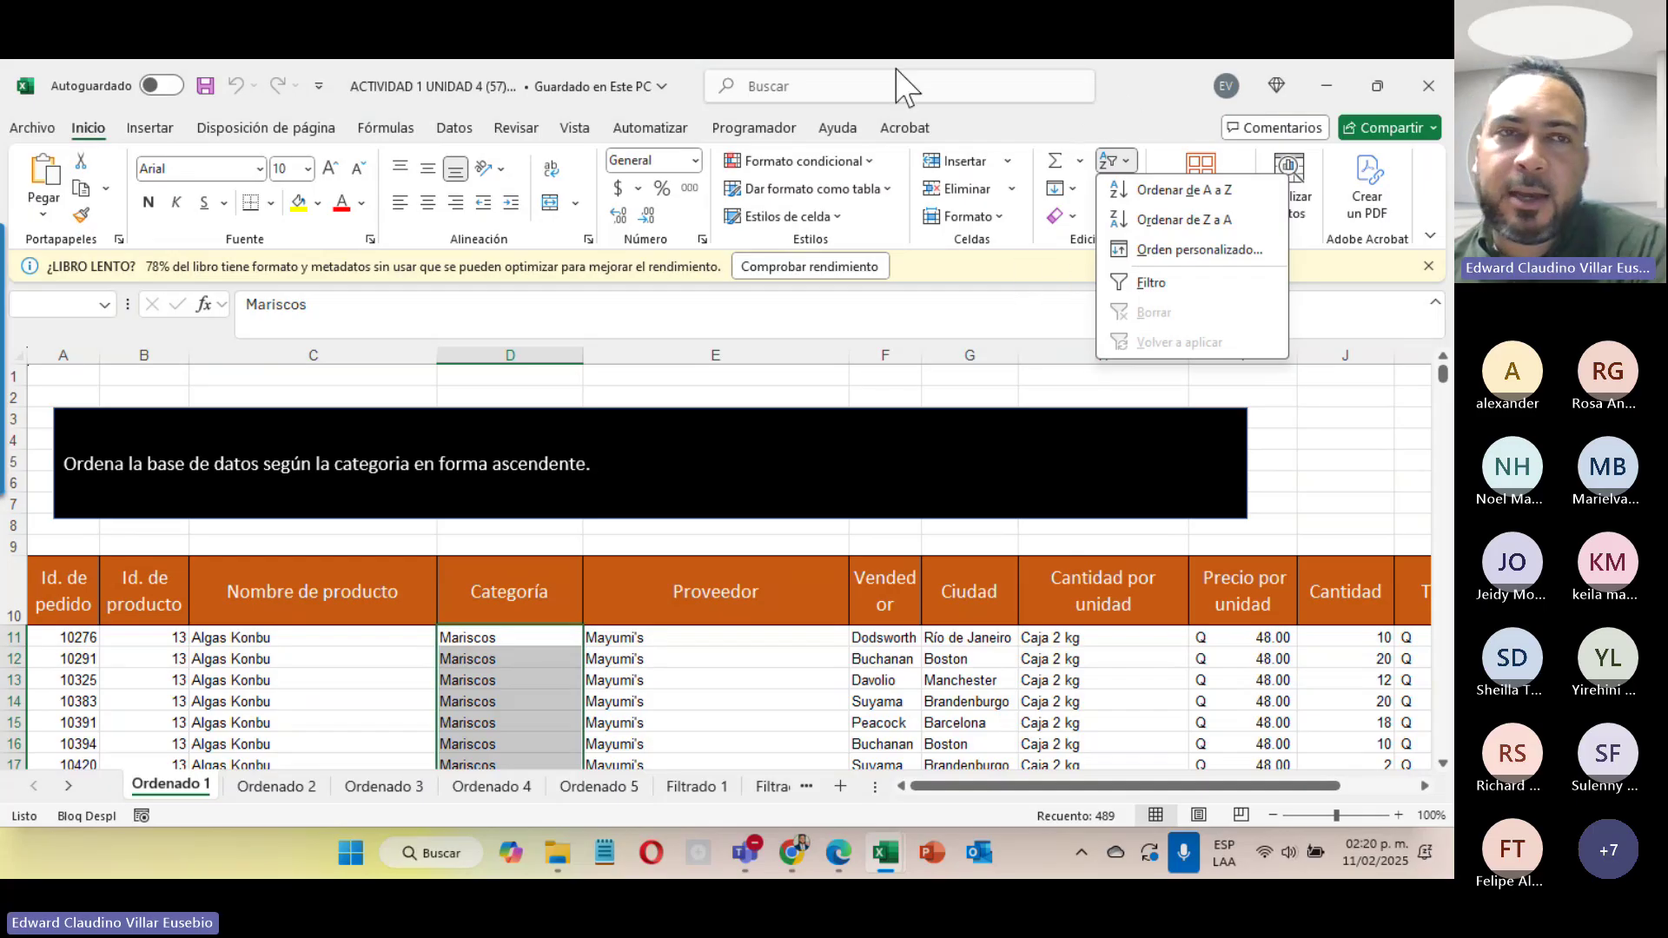
click(456, 131)
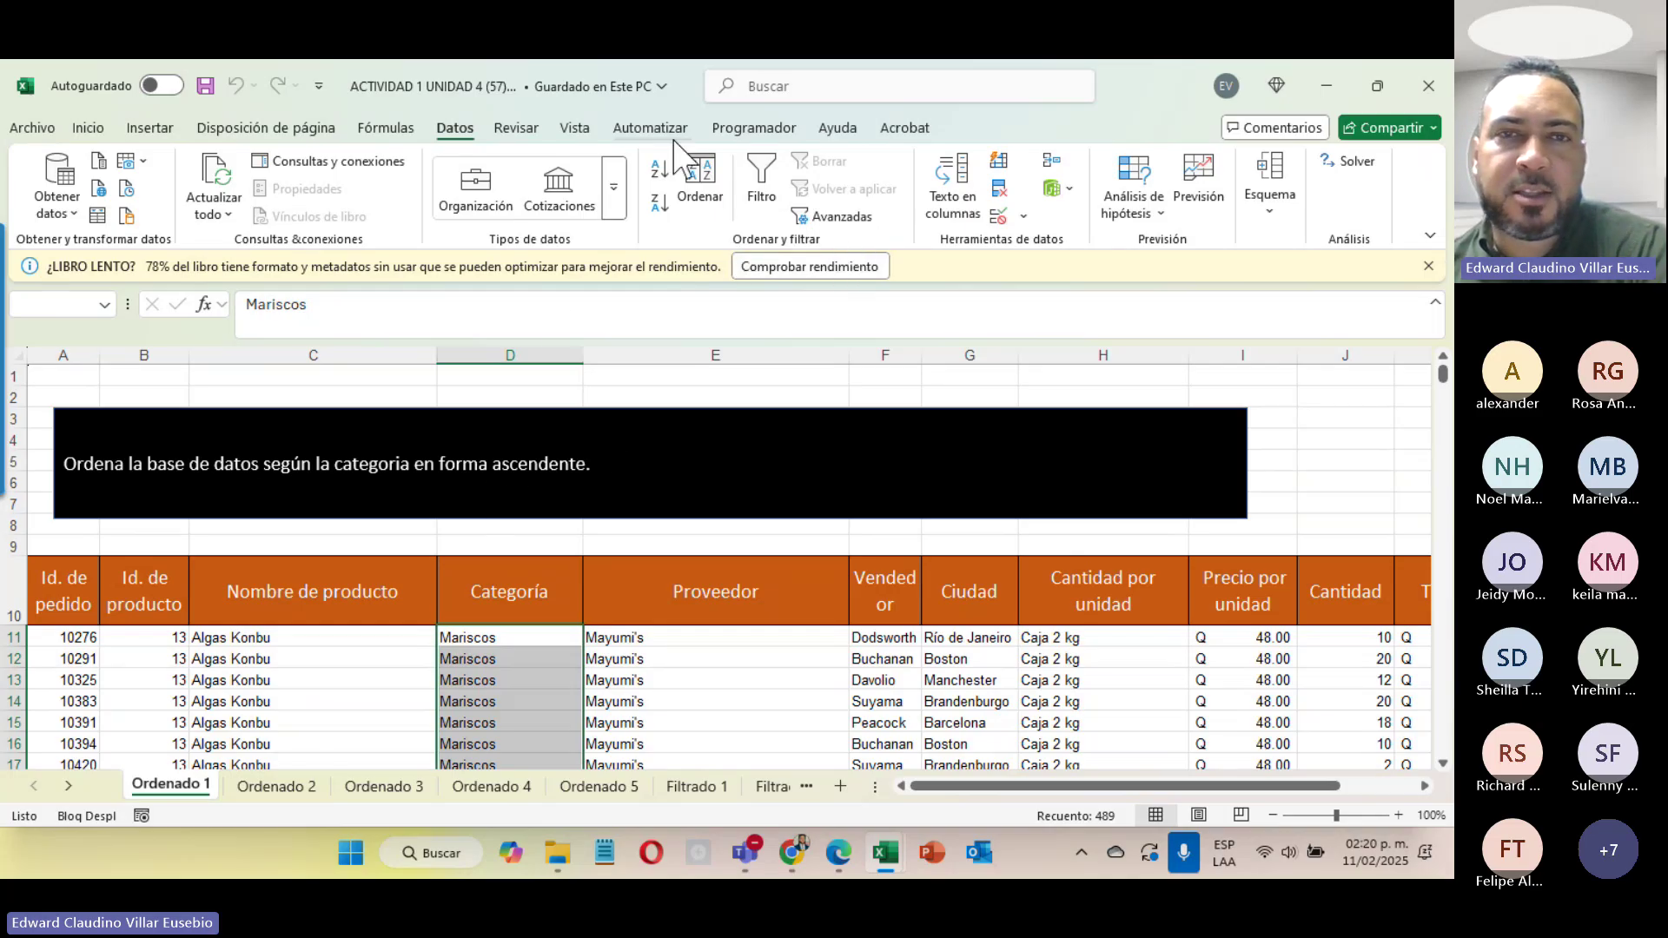
click(658, 185)
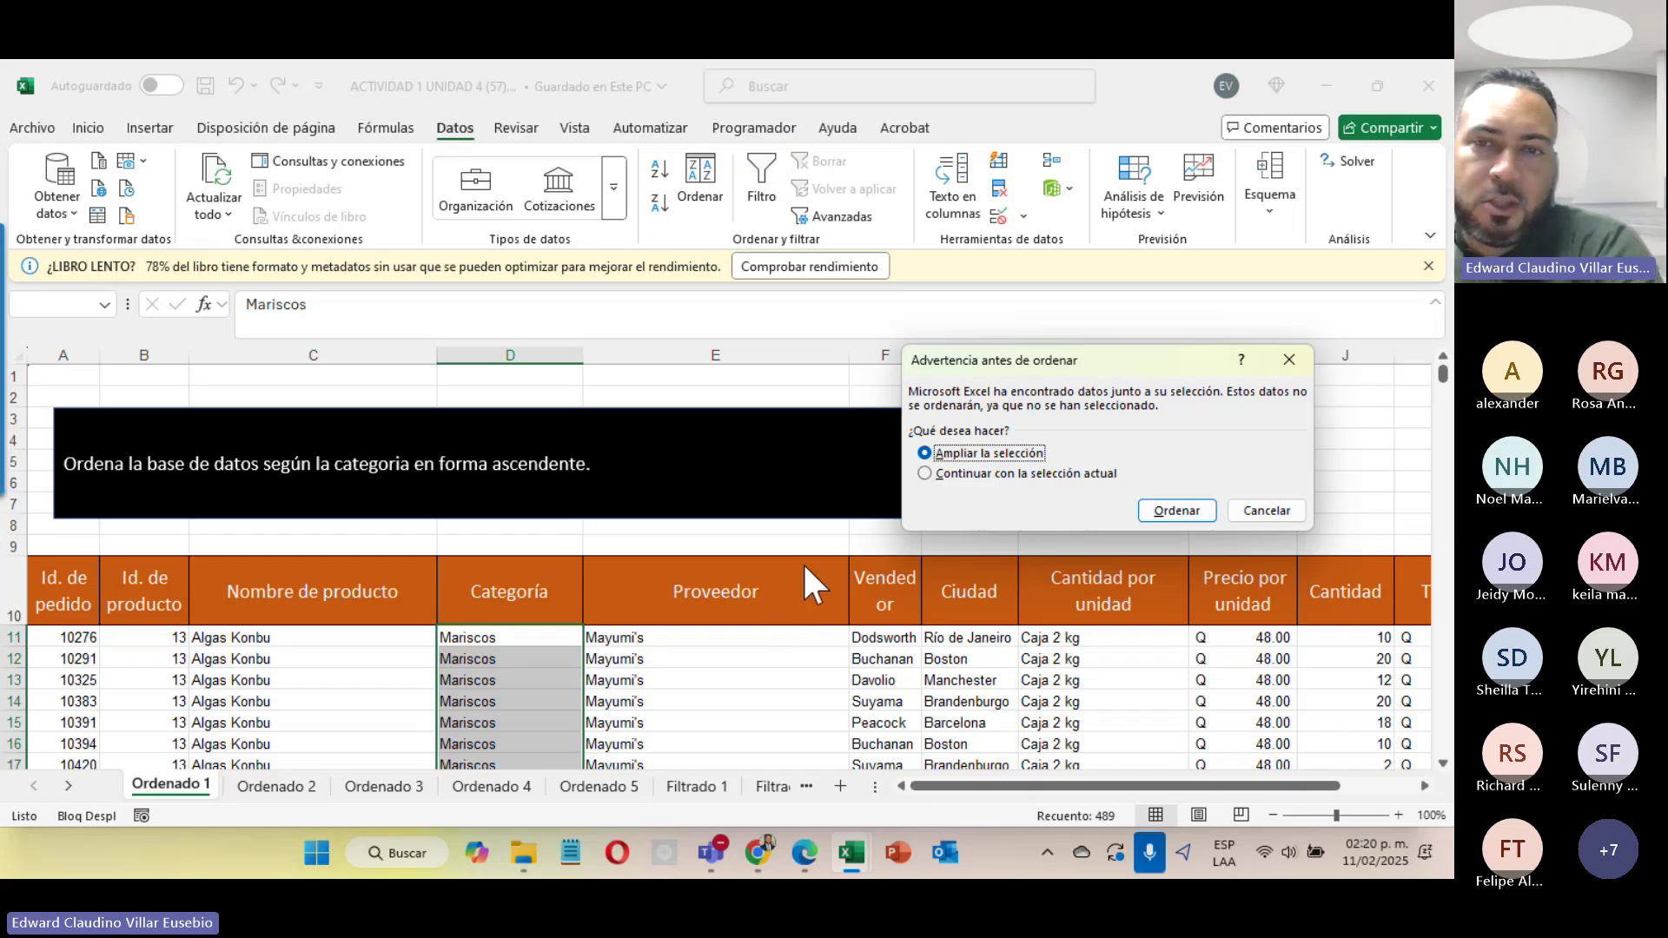
click(926, 472)
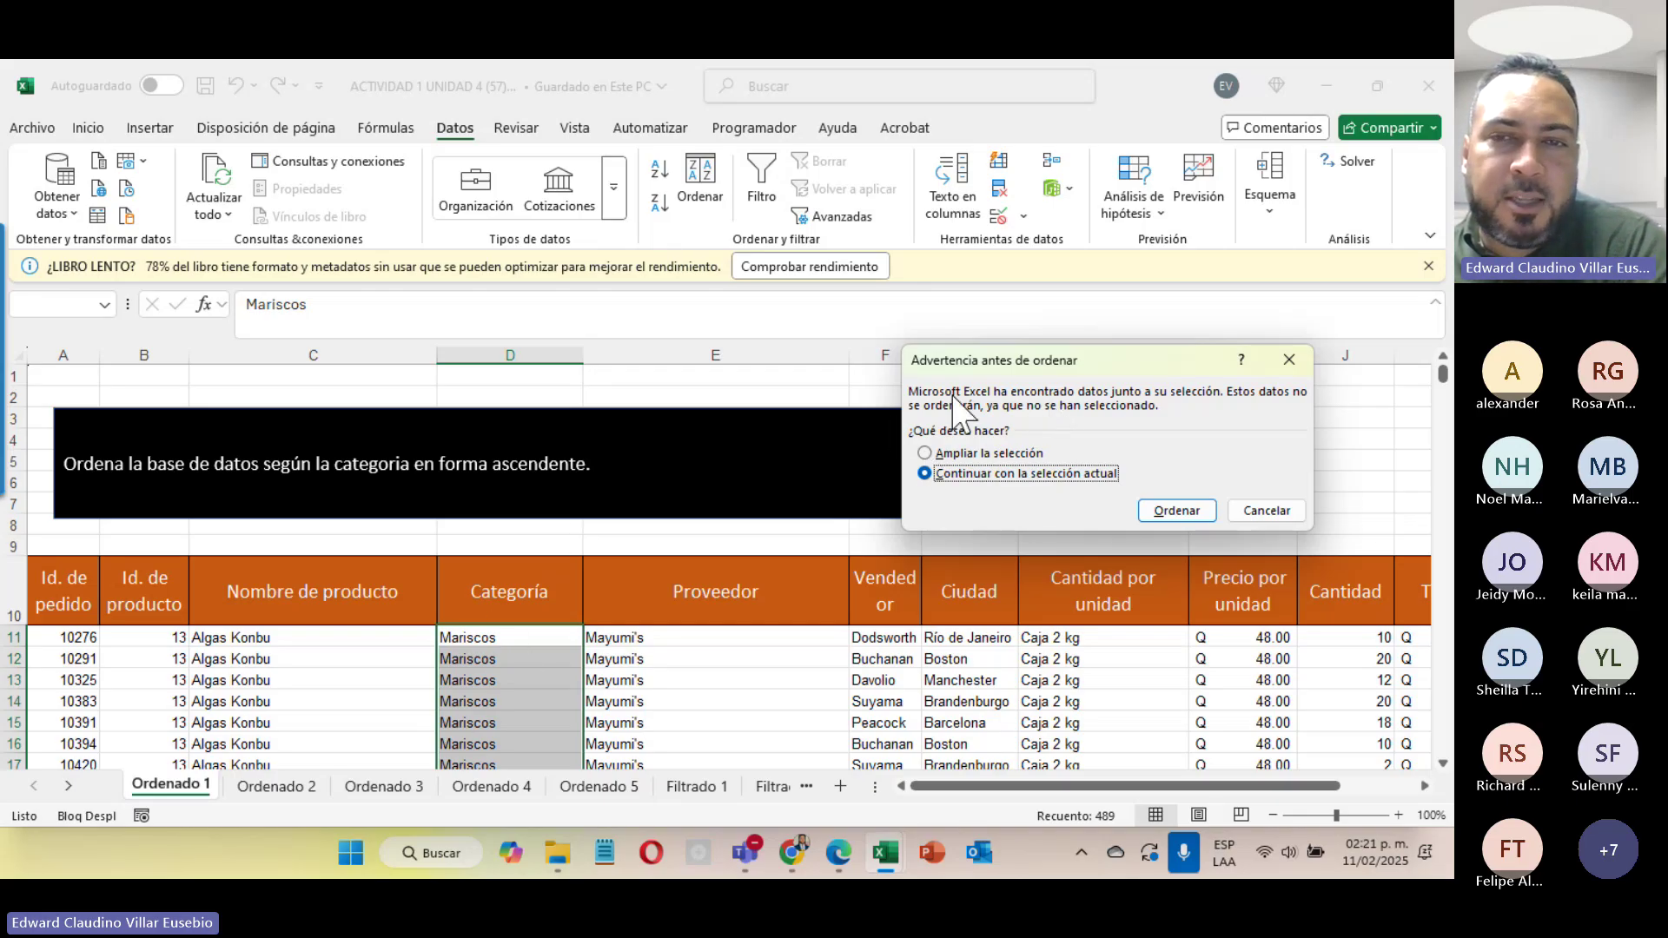
click(925, 454)
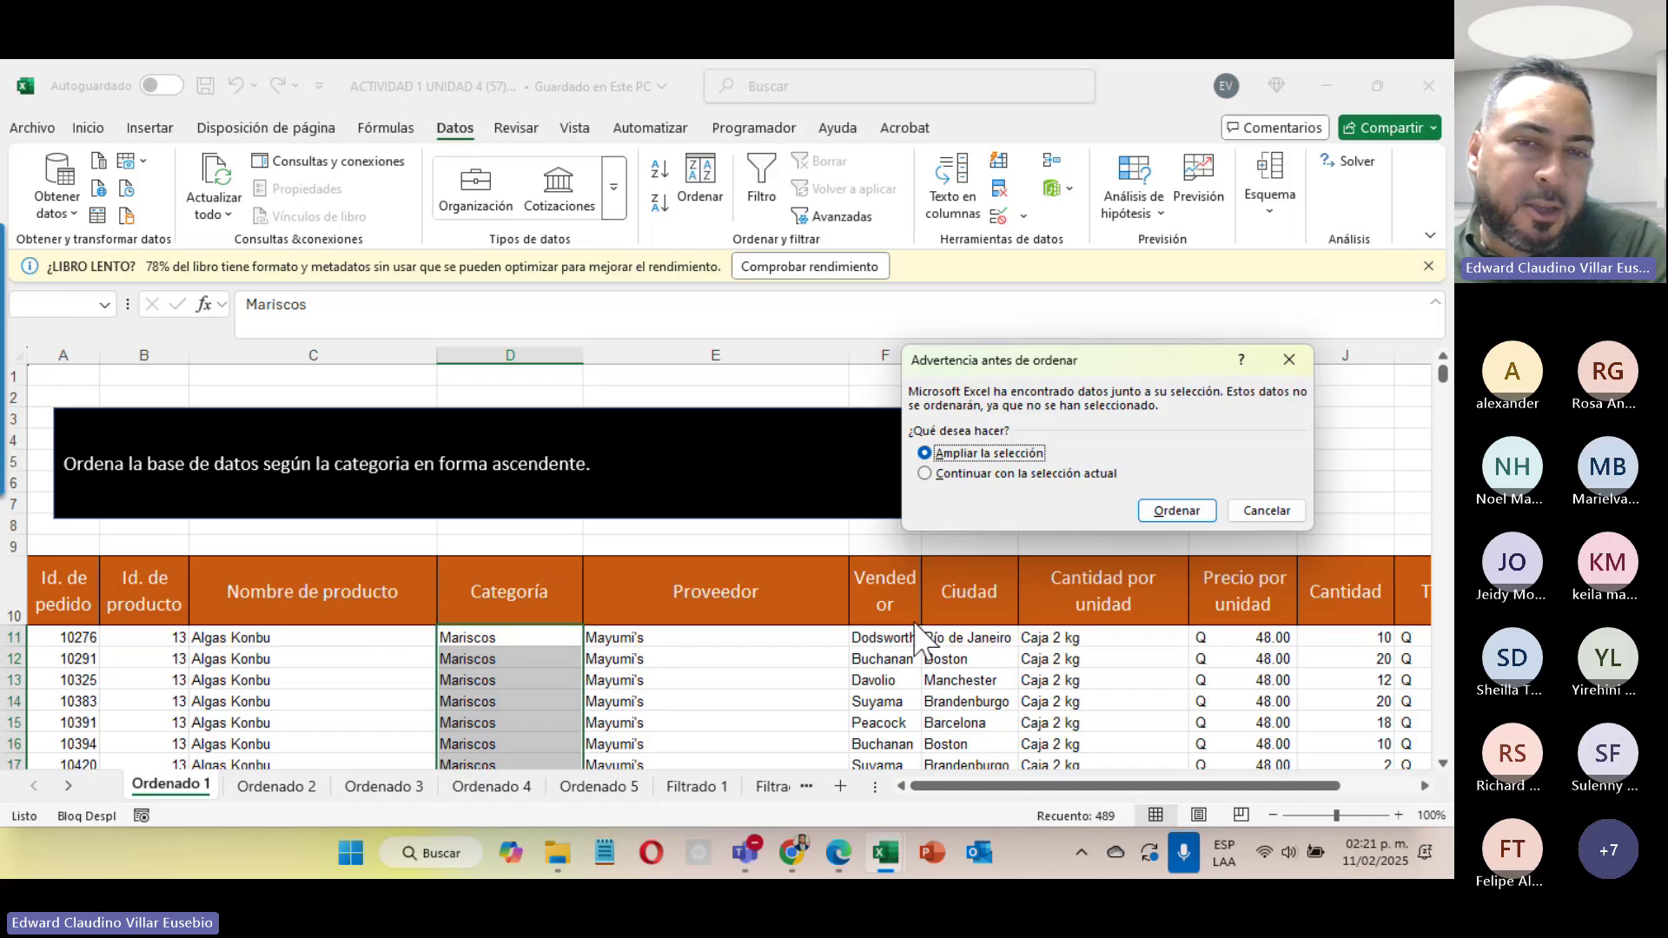
click(1168, 520)
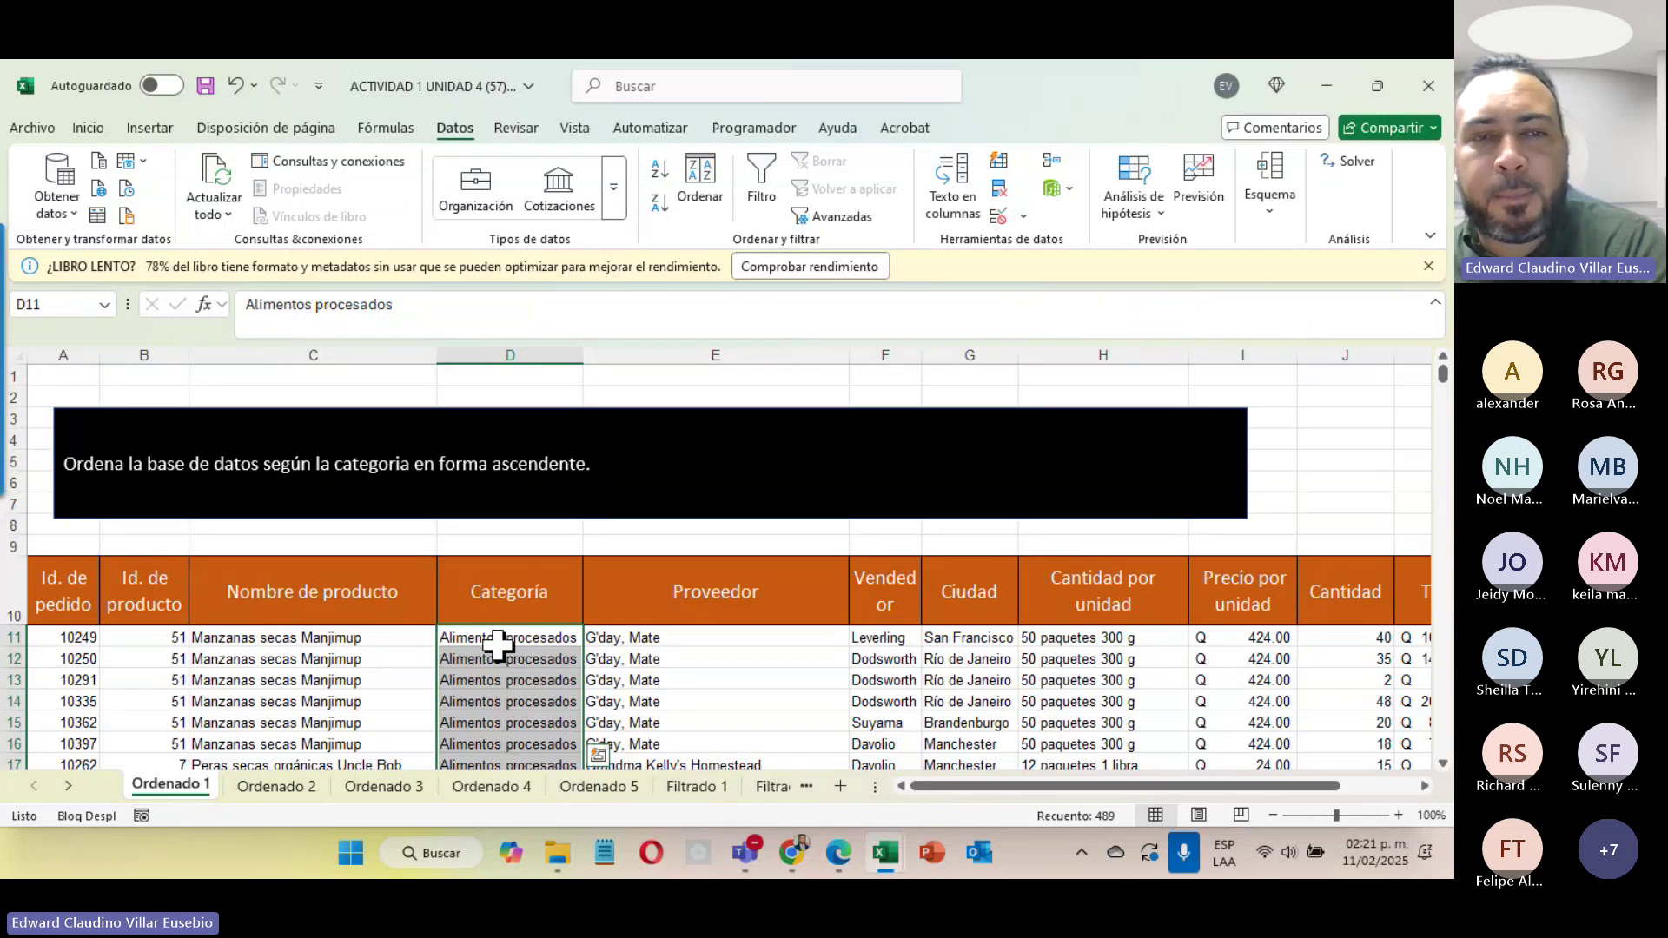
Step: Check the order of the categories in the sorted Categoría column of Ordenado 1
scroll(497, 645, down, 14)
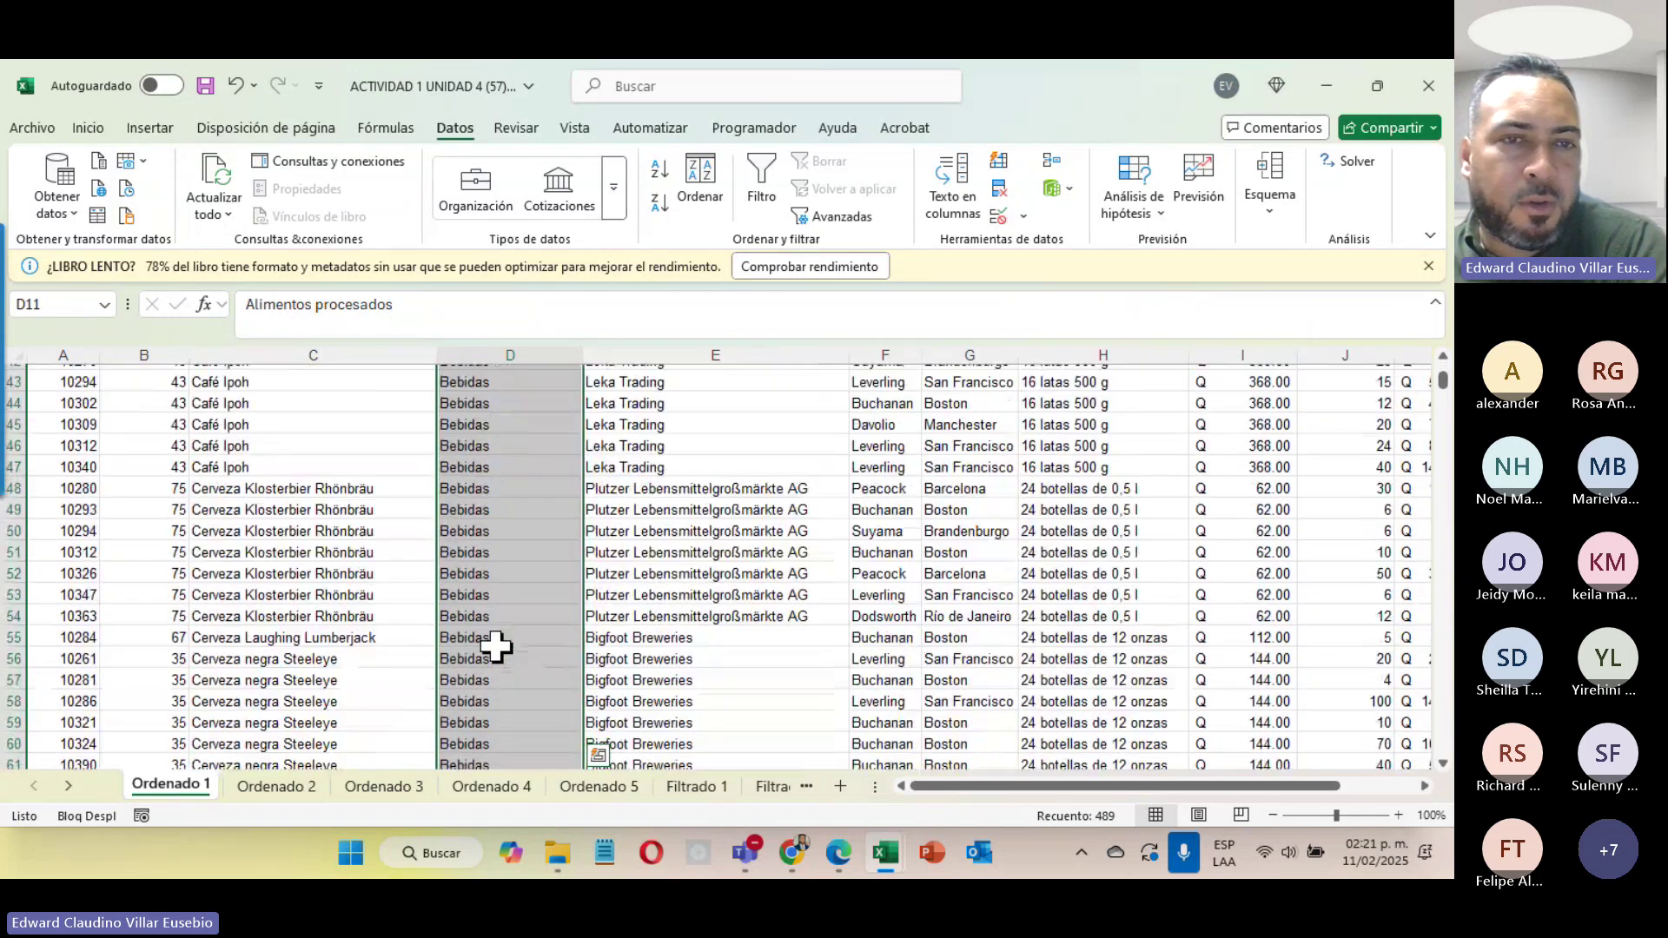
scroll(497, 646, up, 14)
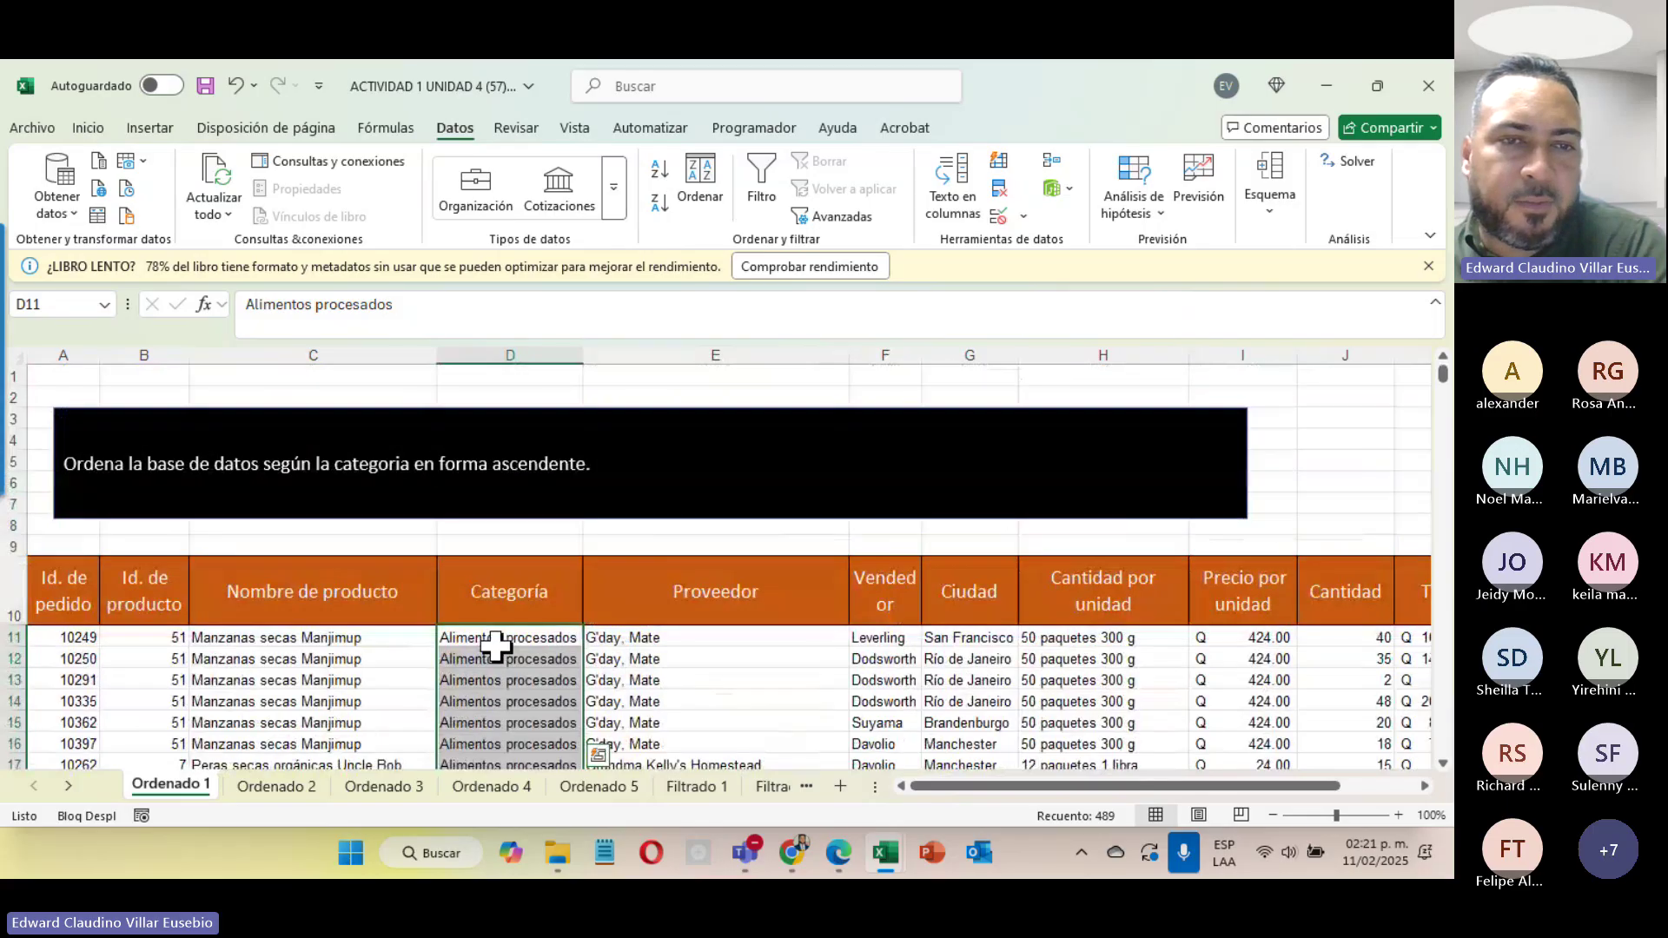
scroll(497, 645, down, 20)
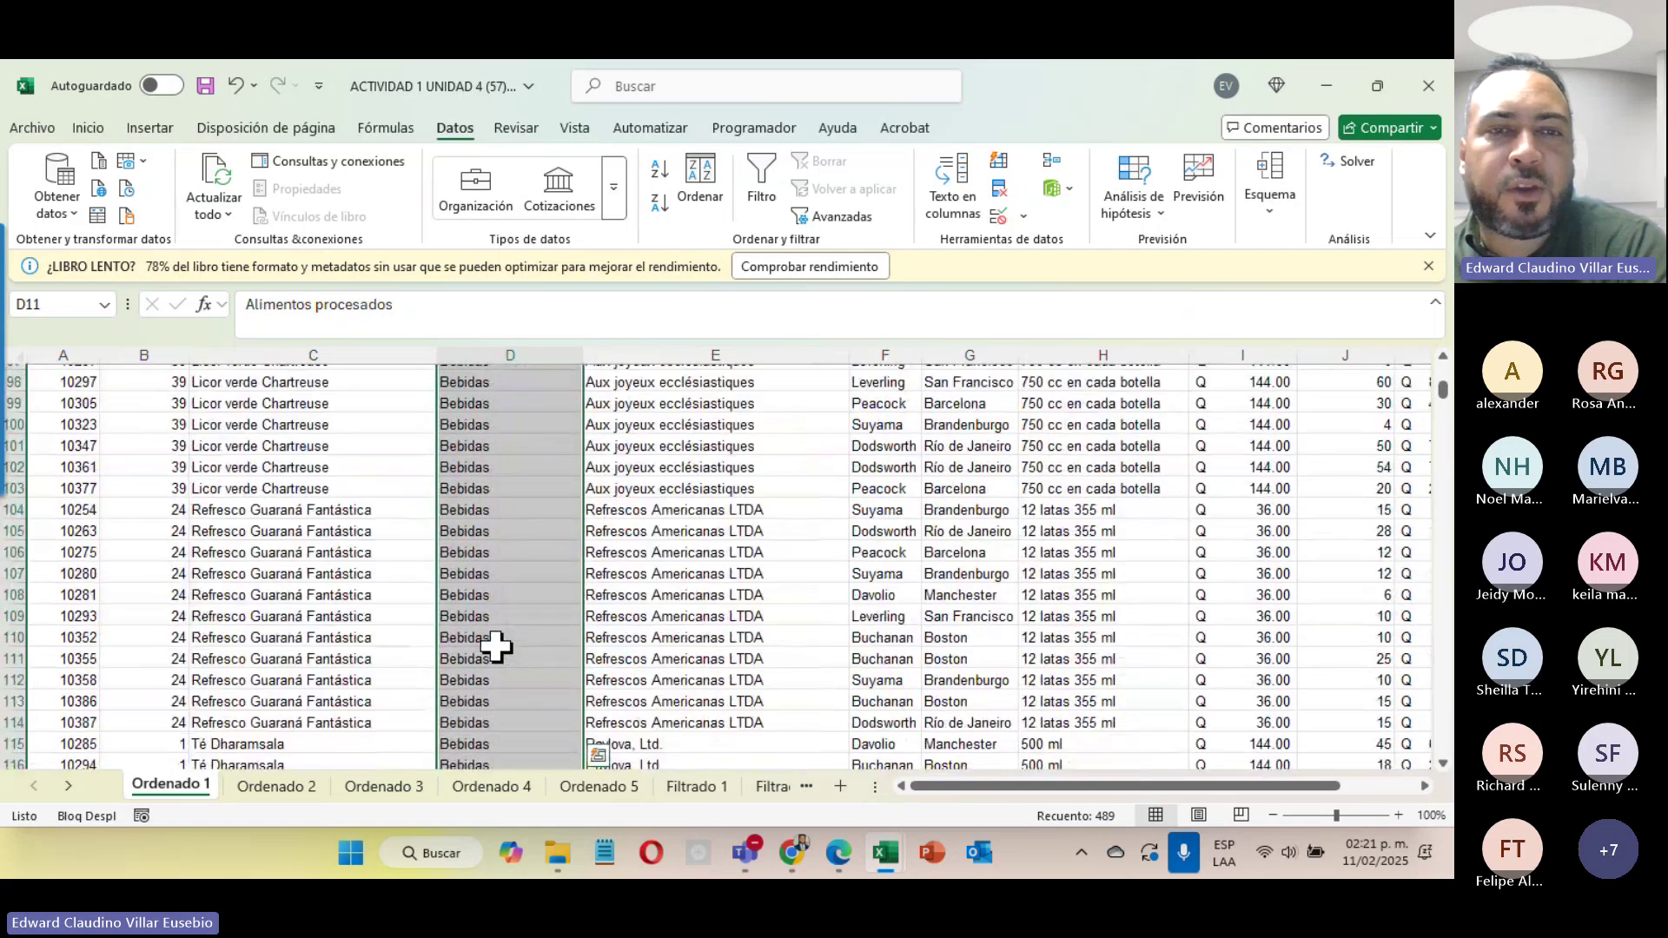
scroll(497, 646, down, 11)
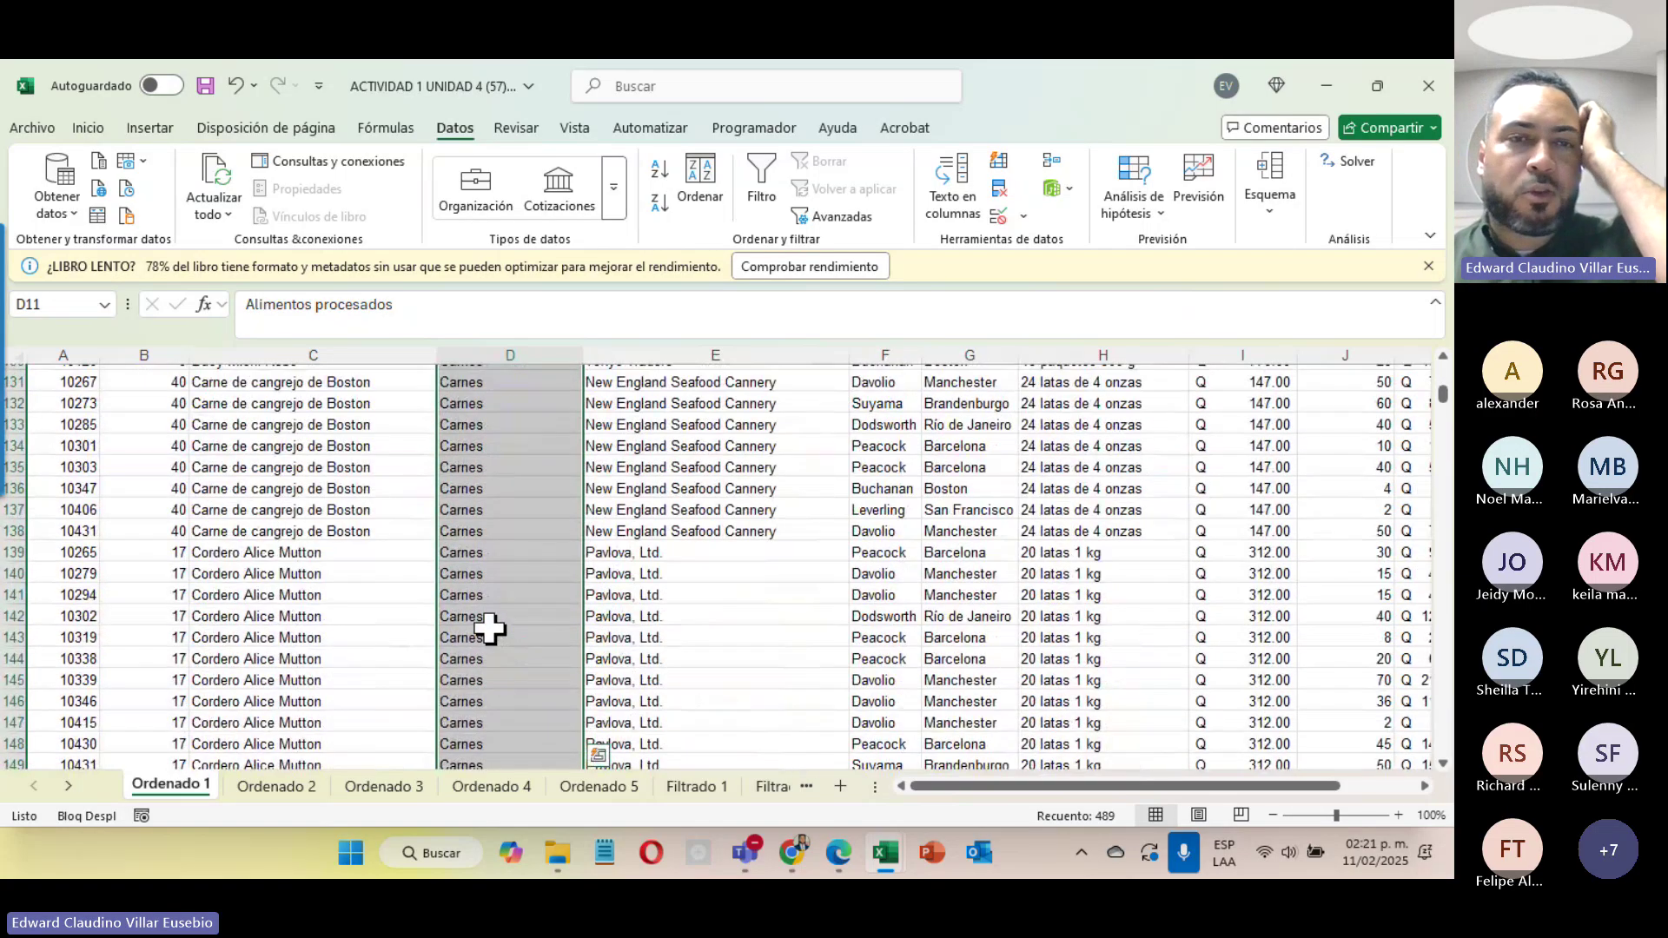
scroll(441, 589, up, 15)
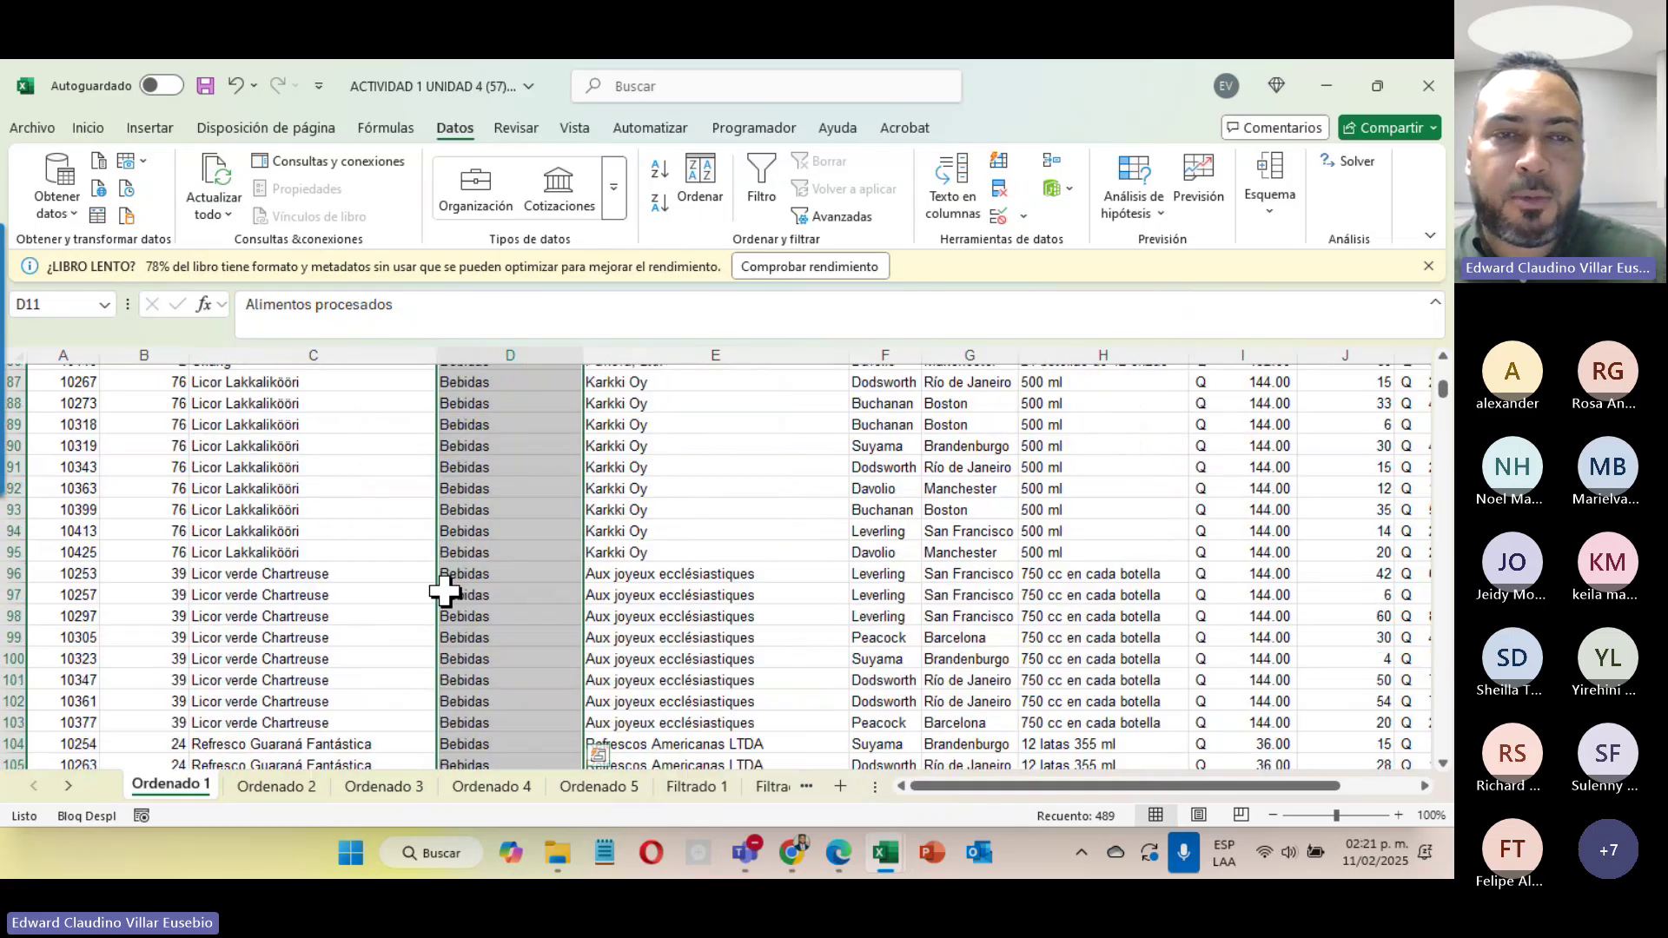
Step: Return to the top of Ordenado 1, look over the participants in the Teams meeting window, and go back to the Excel workbook
scroll(443, 590, up, 20)
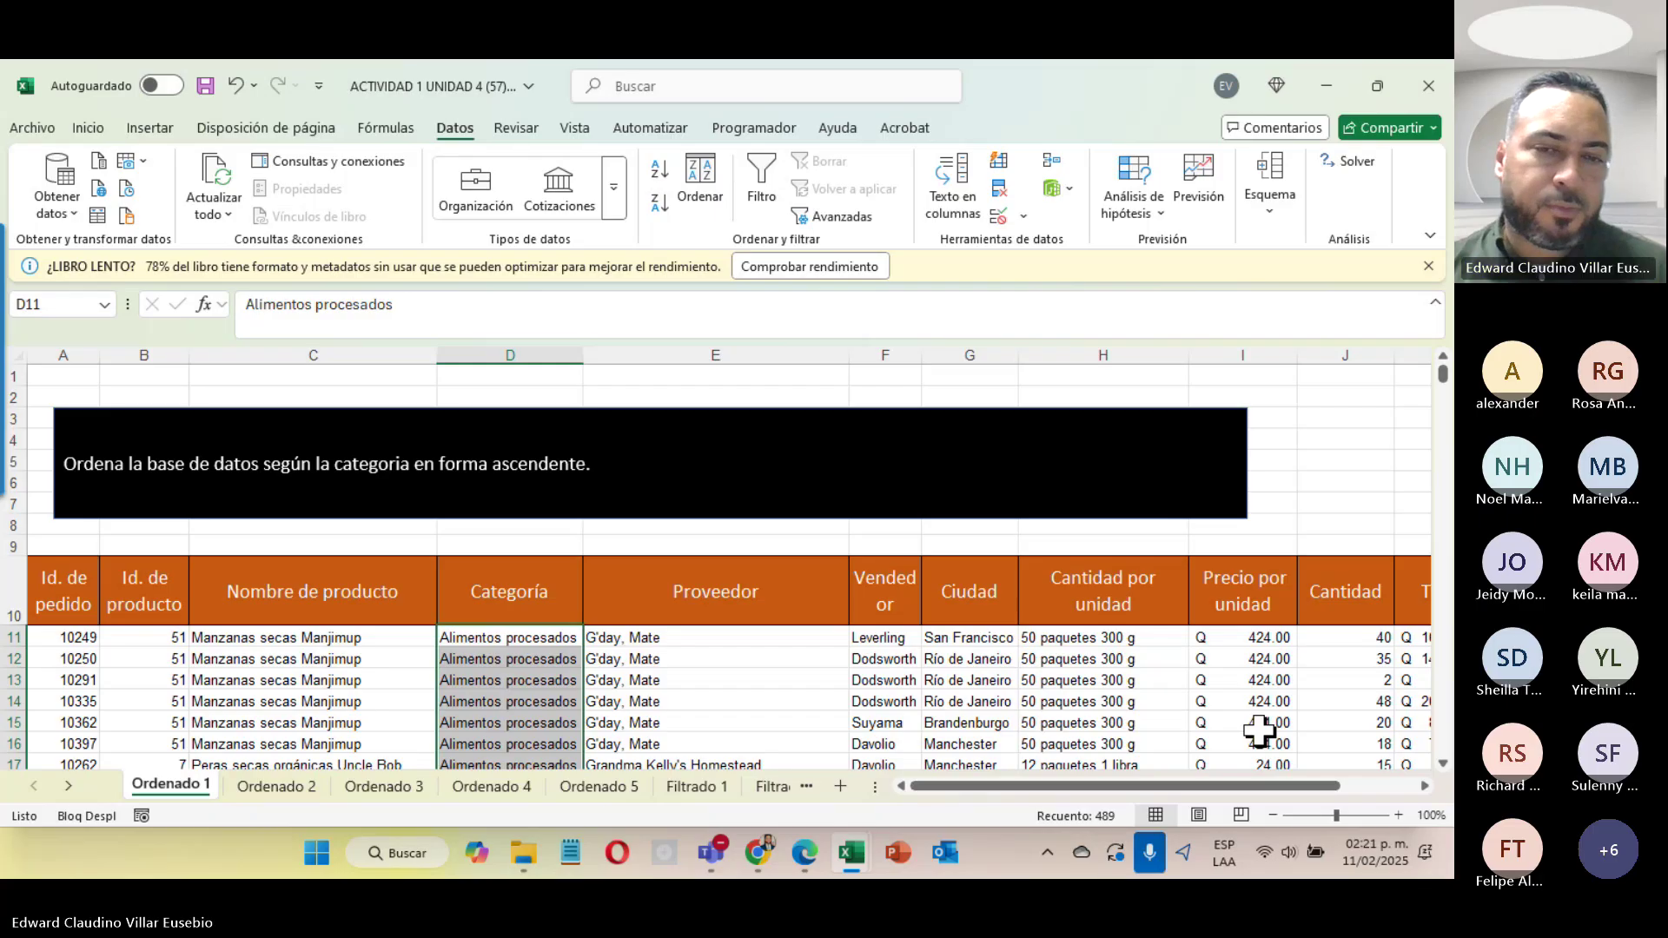
click(709, 854)
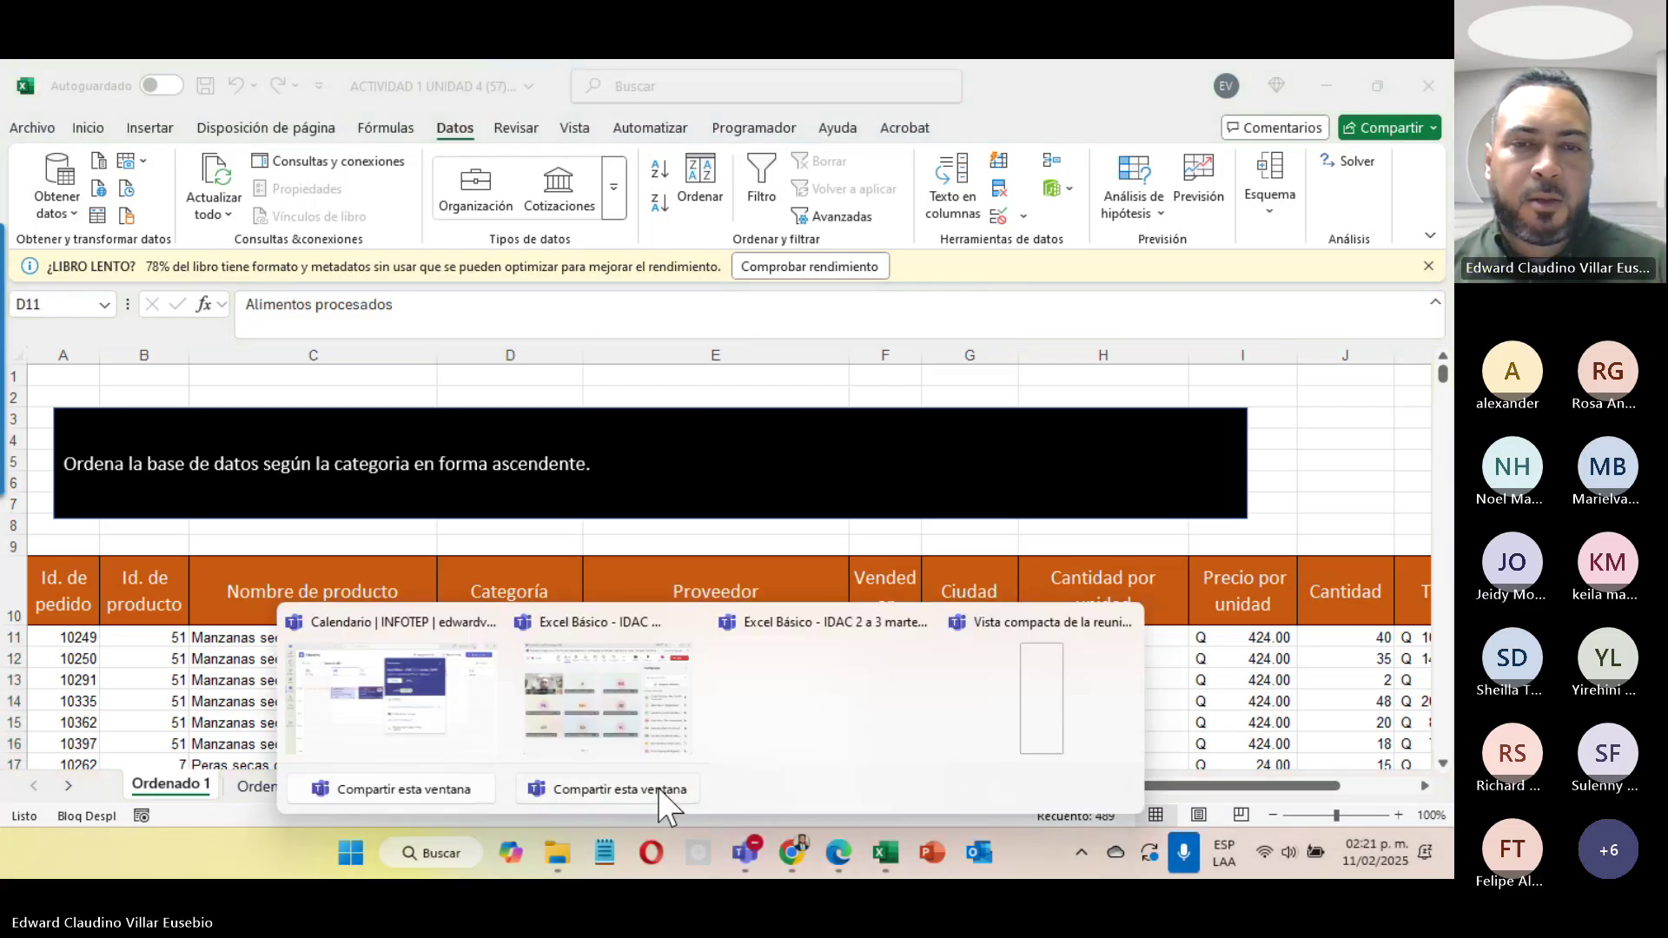
click(652, 726)
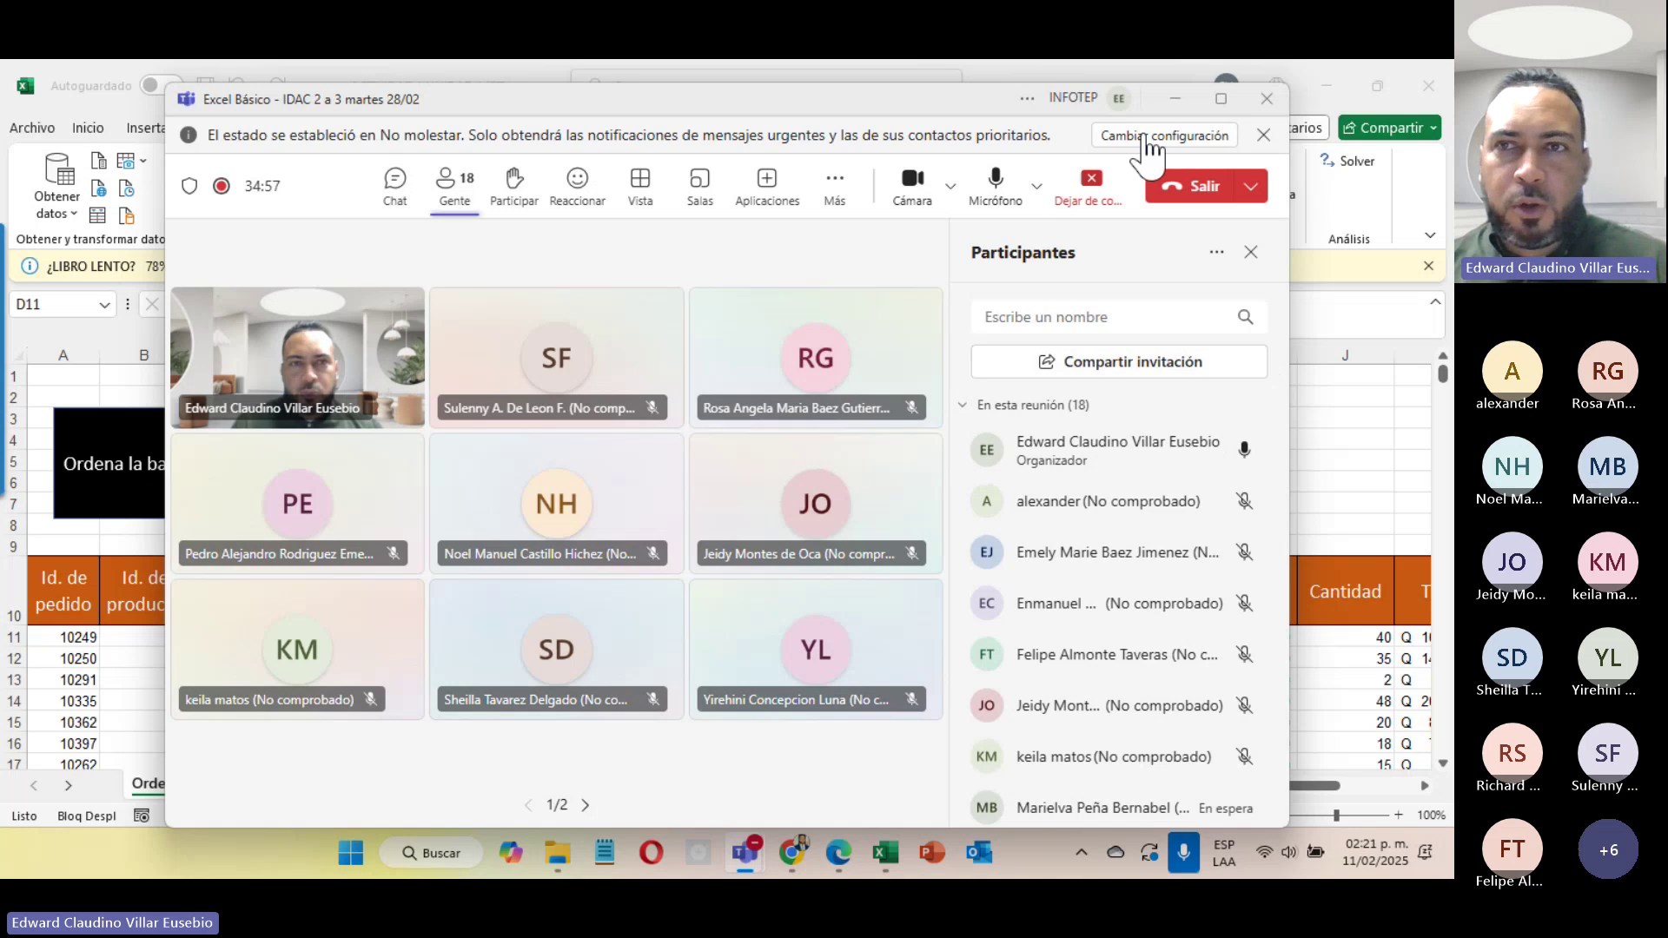
click(1174, 99)
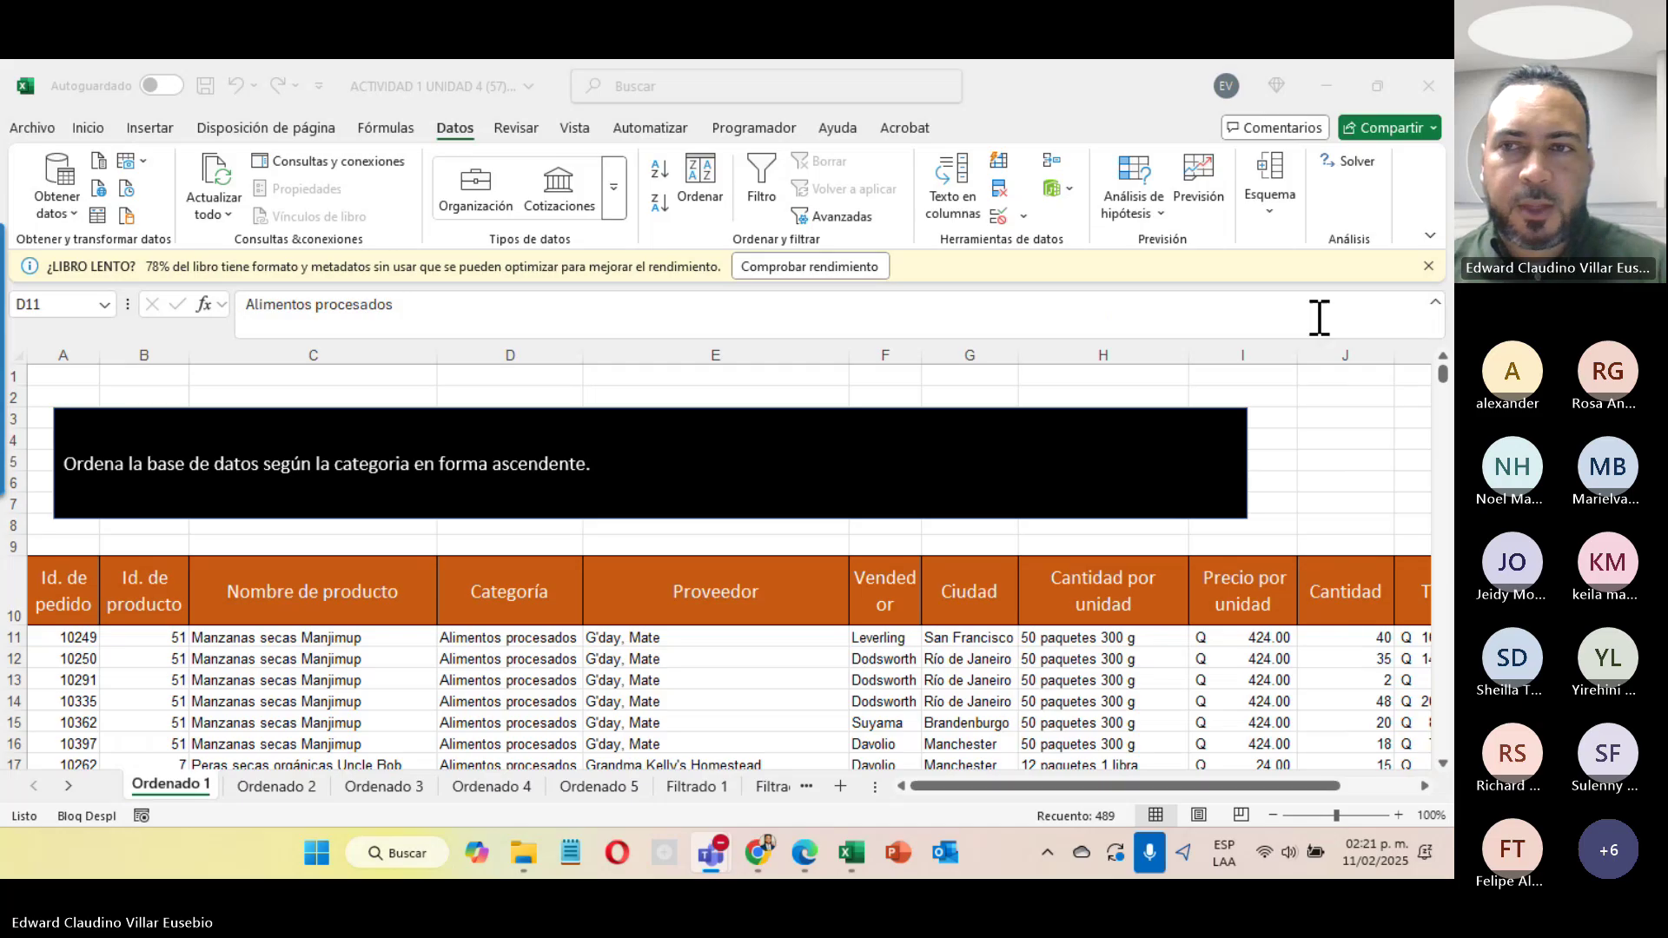
Step: On the Ordenado 2 sheet, sort the whole table descending by the Total values from K11 down, using Ampliar la selección
click(281, 794)
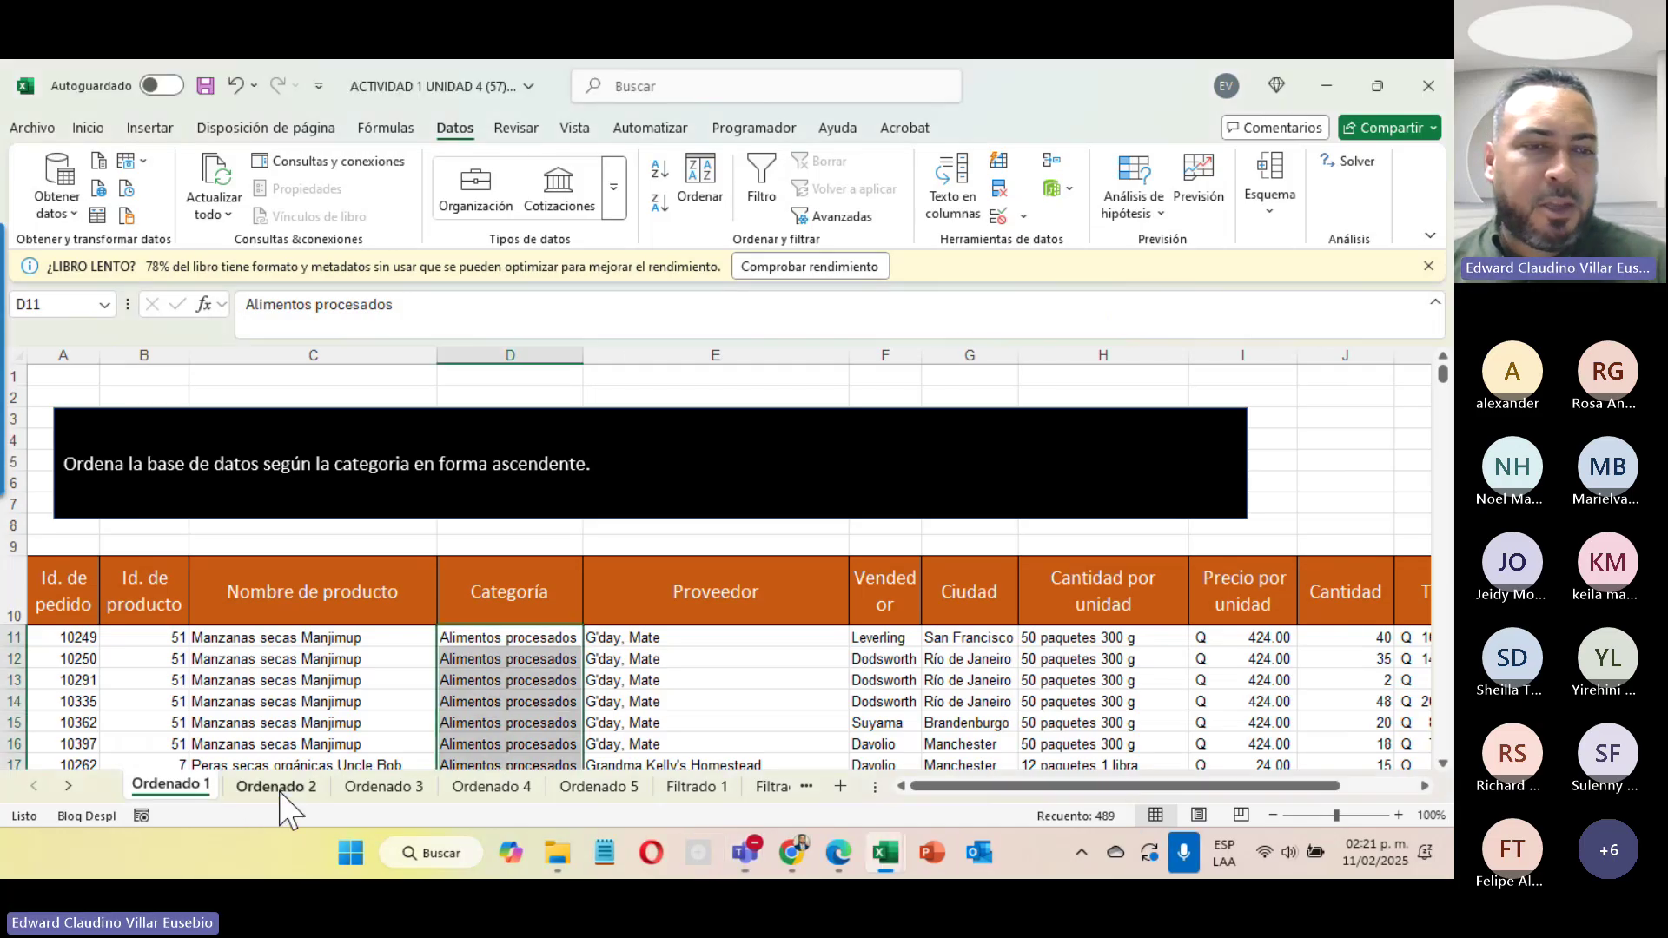
click(279, 792)
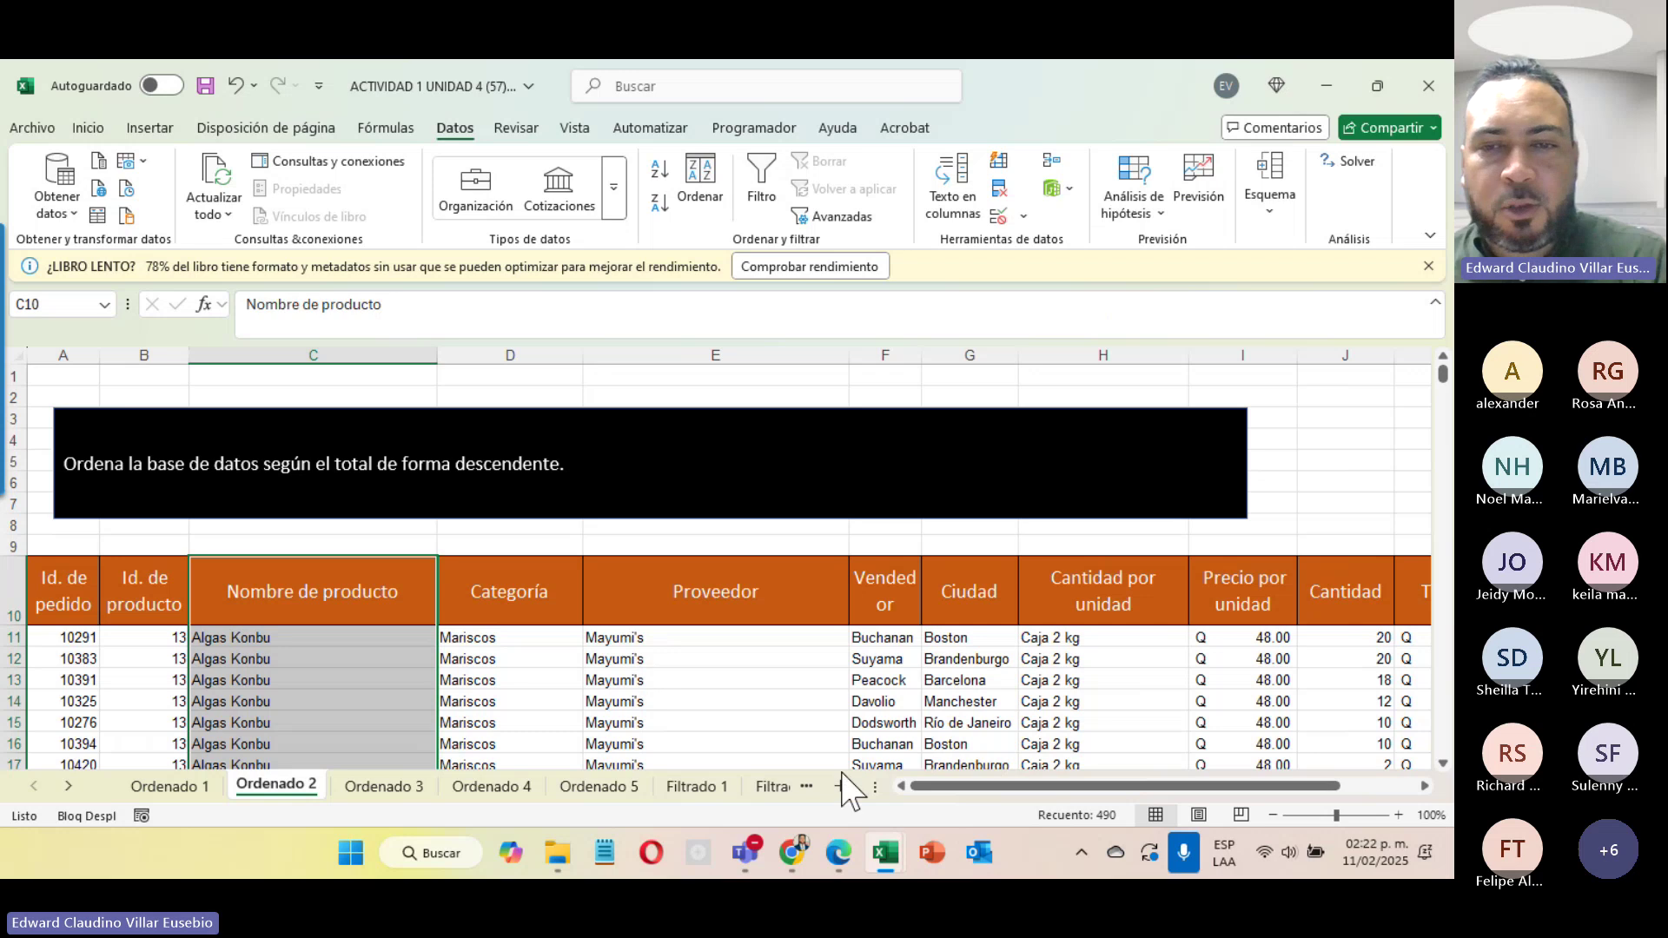
drag(1054, 787, 1131, 787)
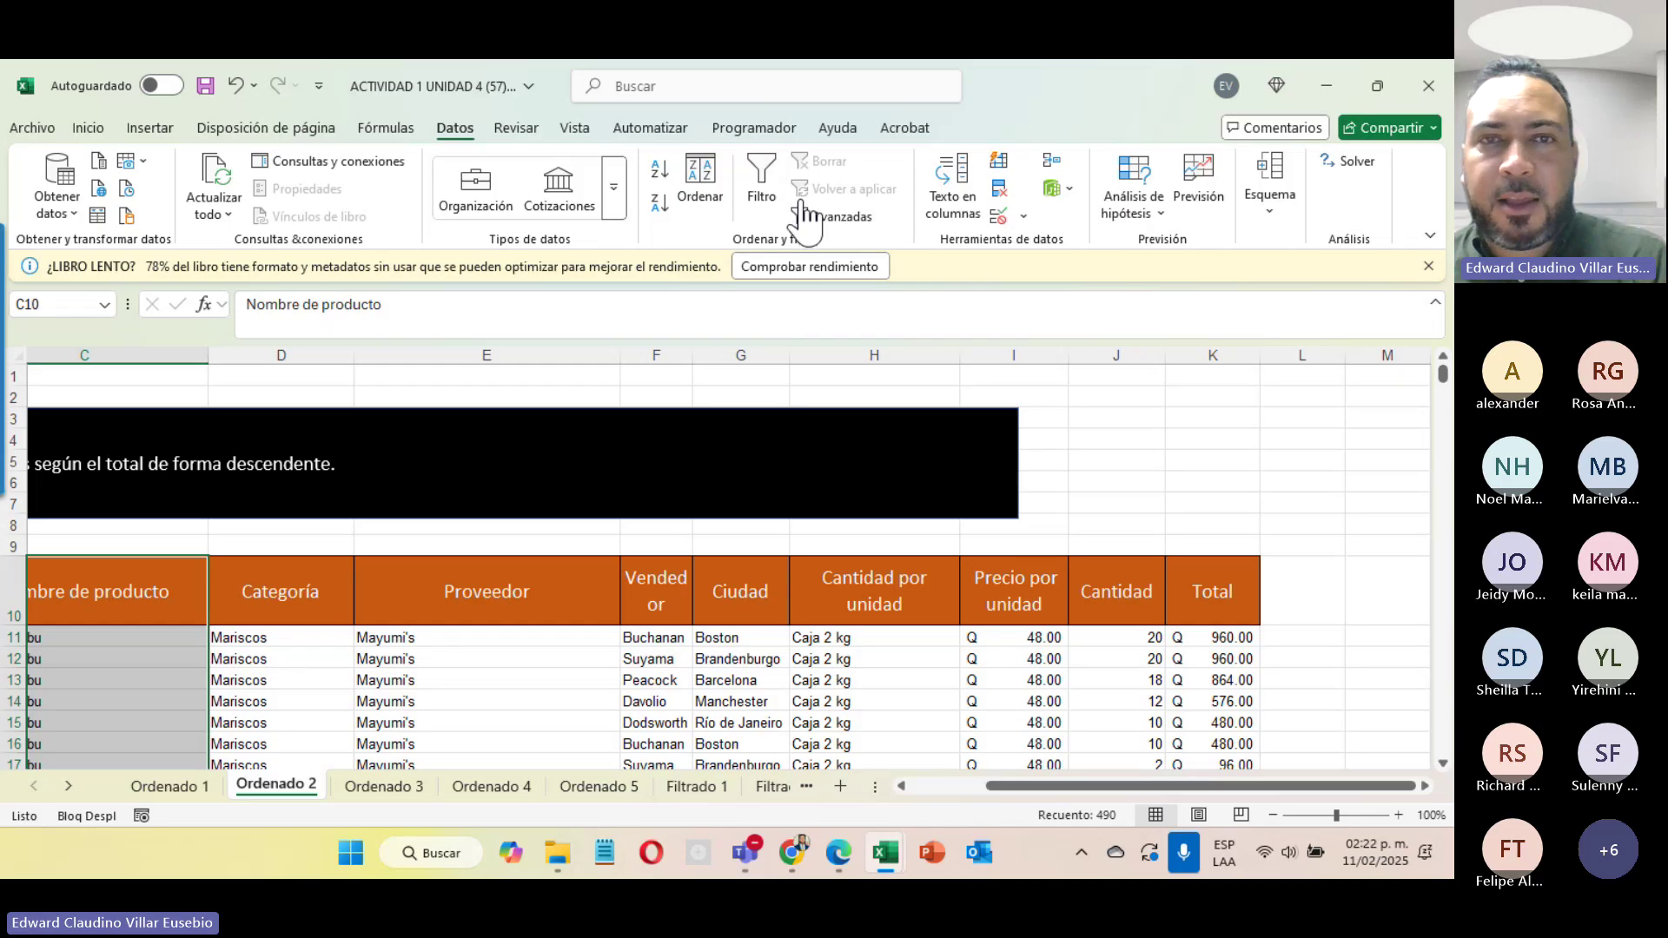
click(1206, 635)
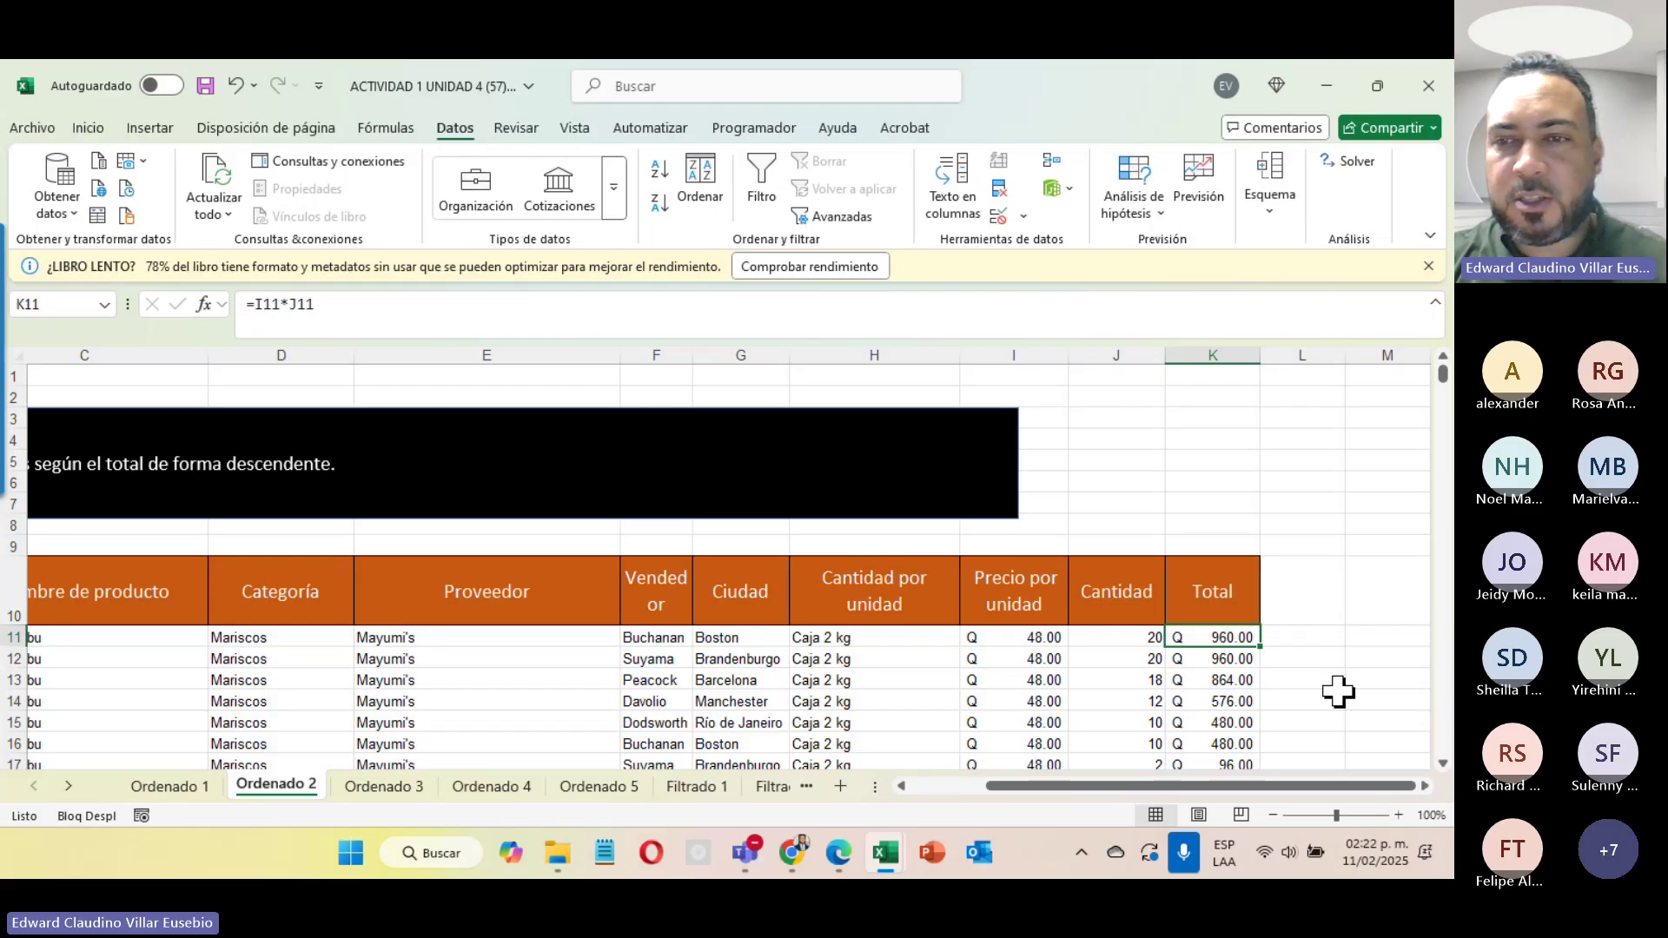
key(ctrl+shift+Down)
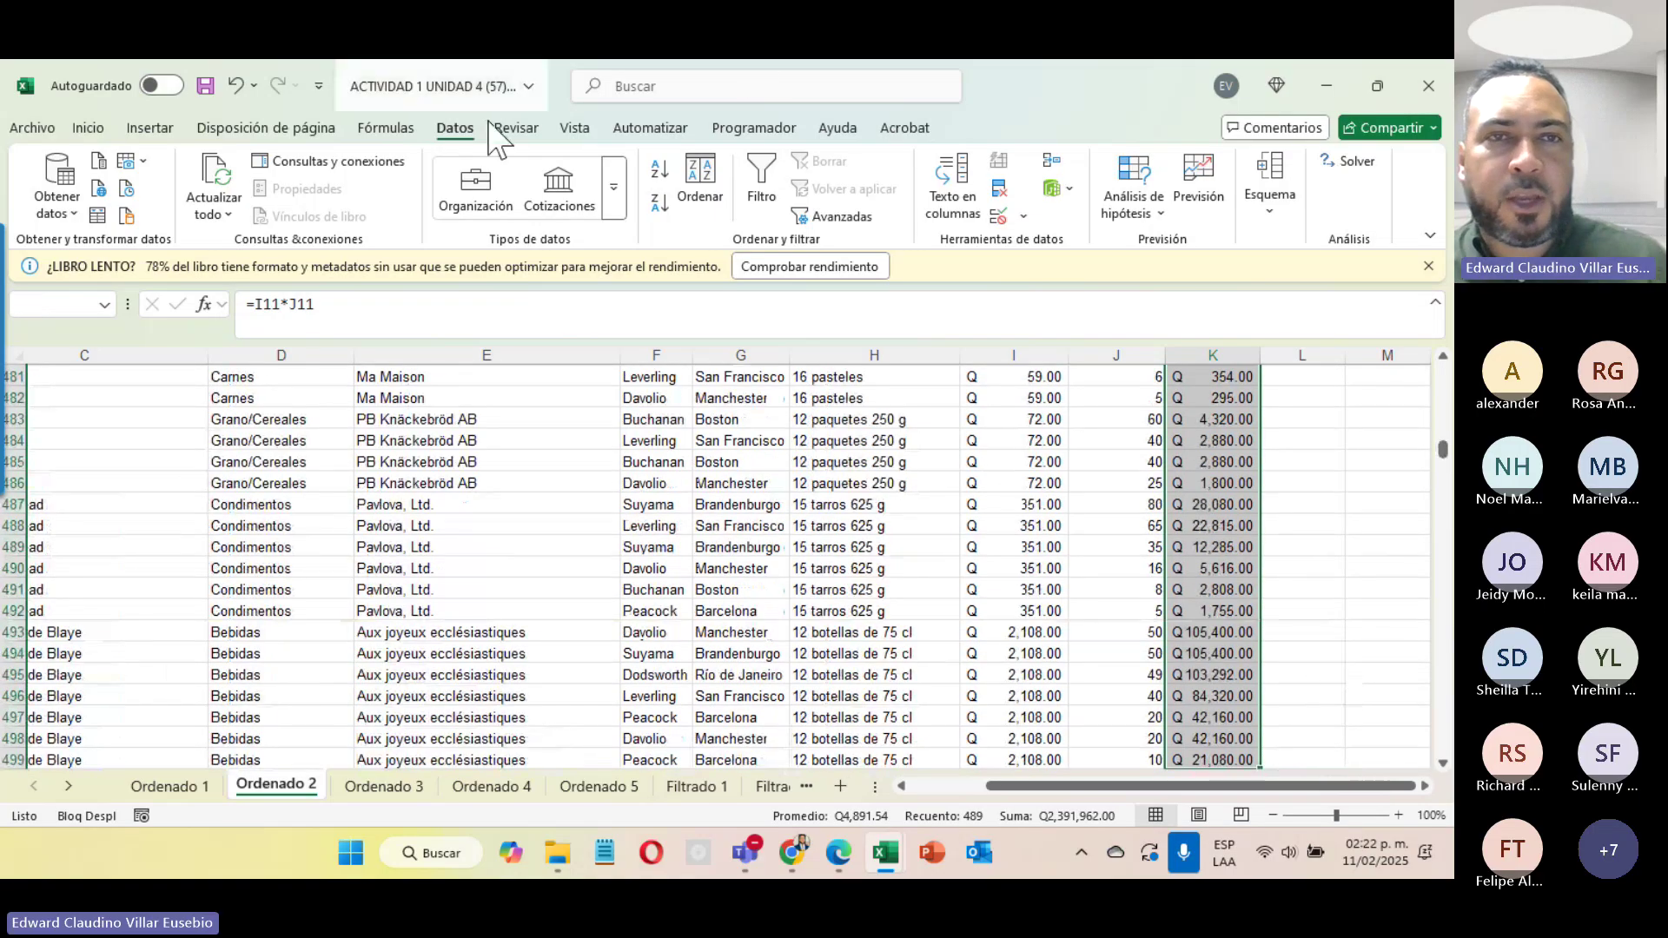
click(659, 205)
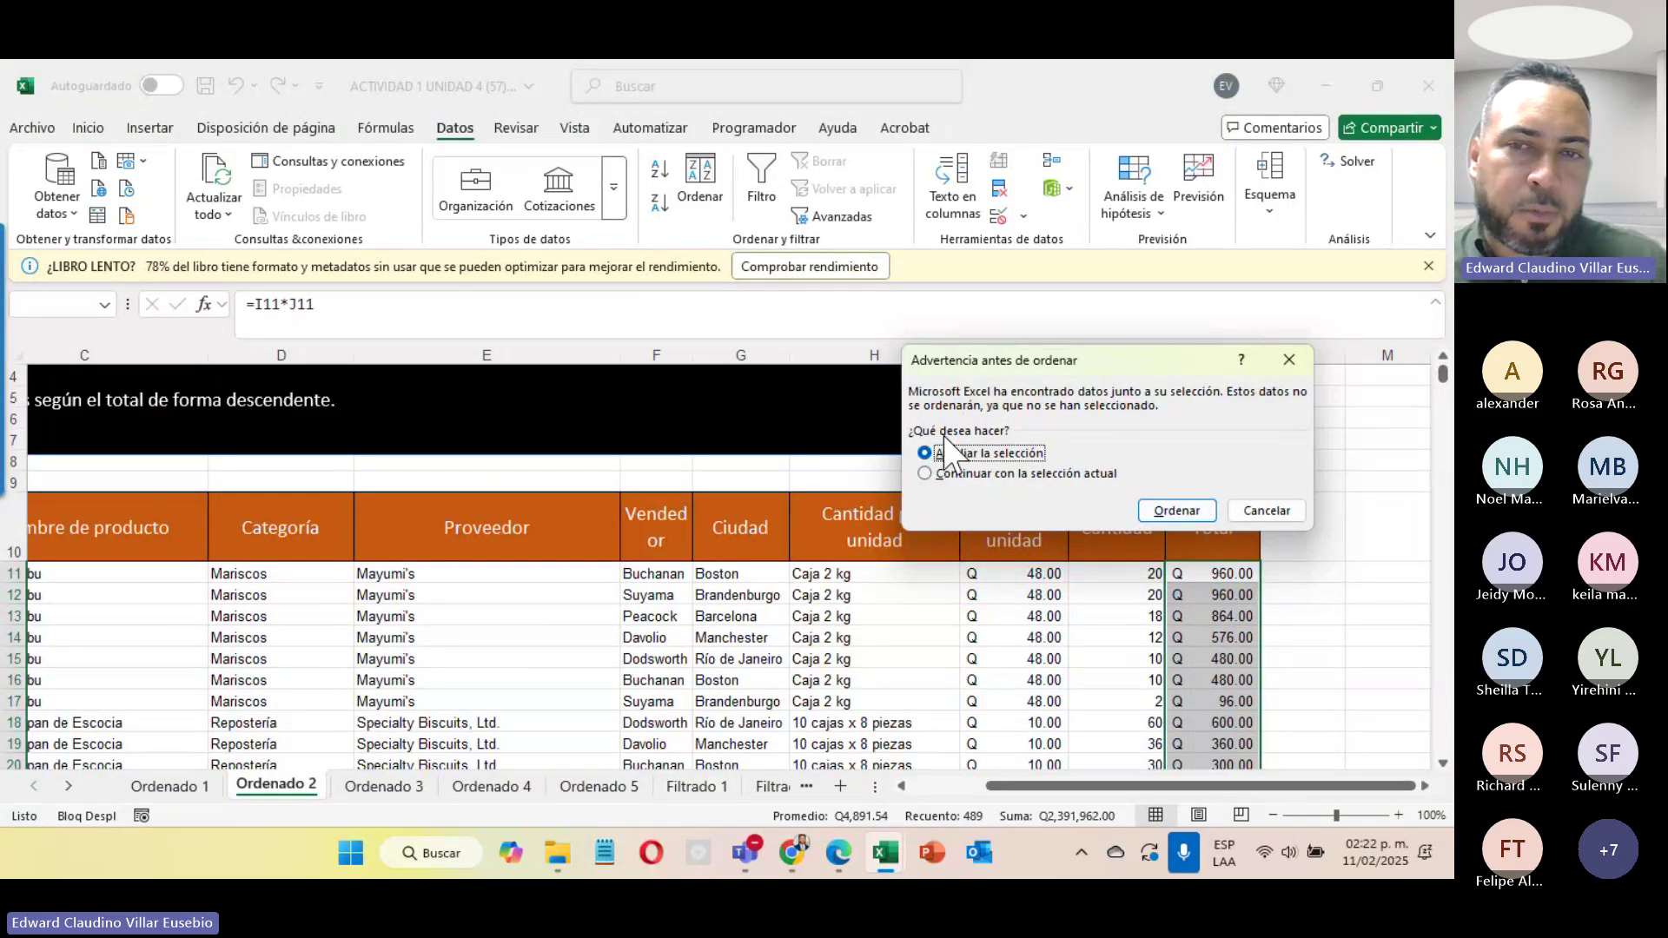
click(1169, 517)
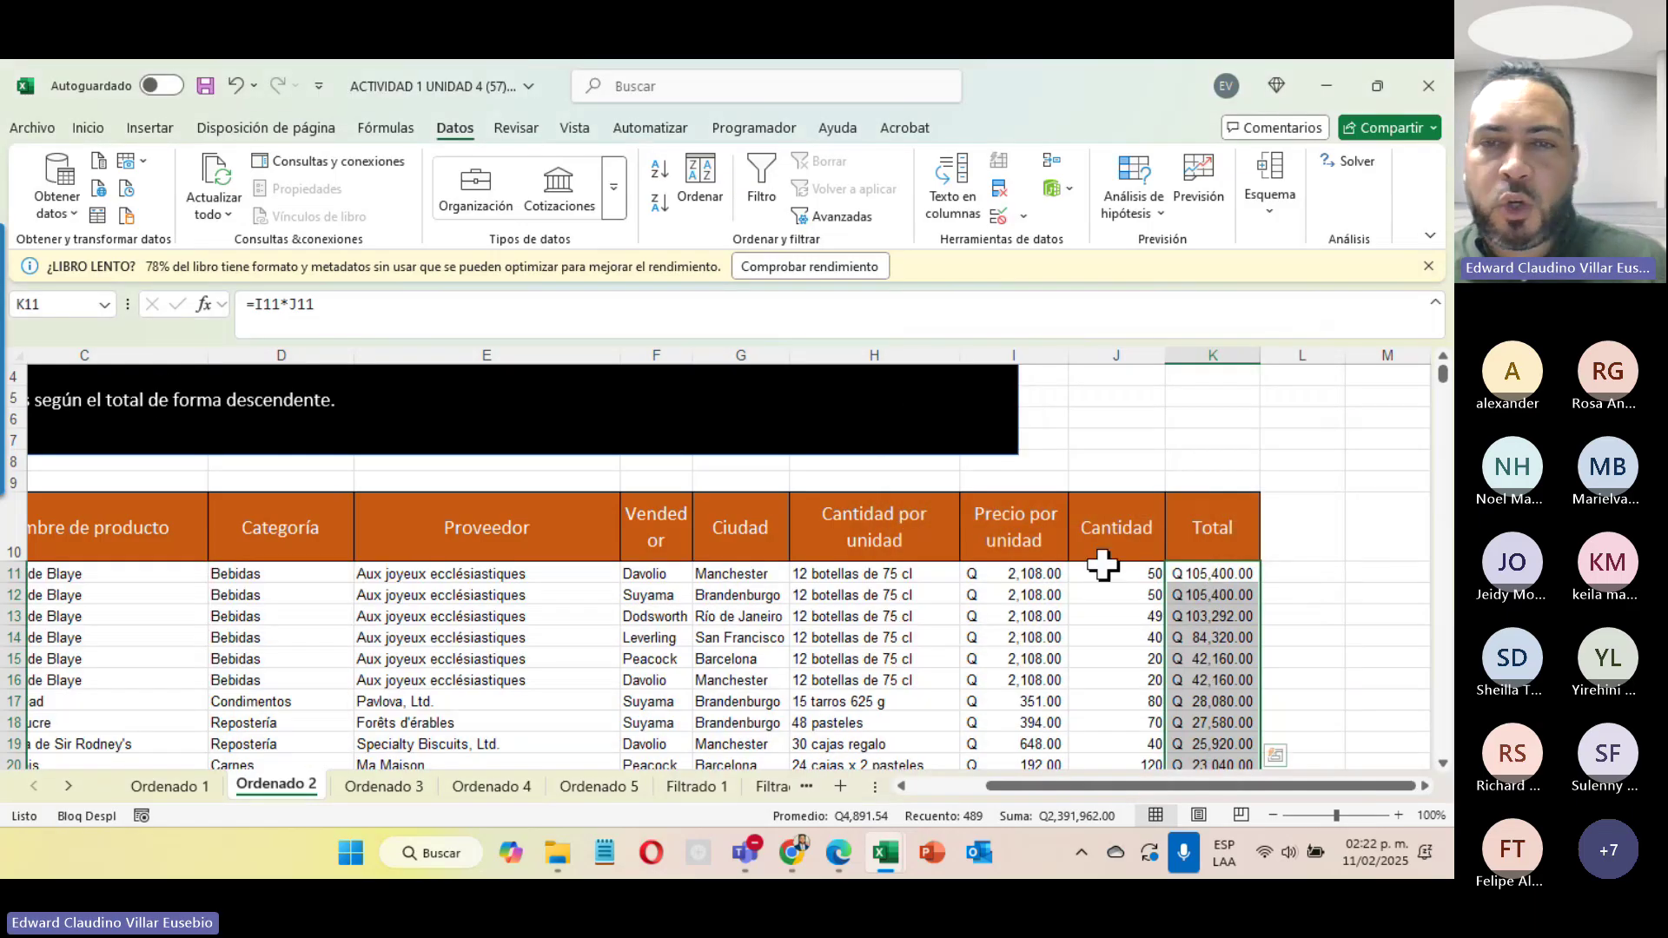
Step: Check the descending order of the Total column in Ordenado 2 from the first record down to the last
scroll(1217, 582, down, 3)
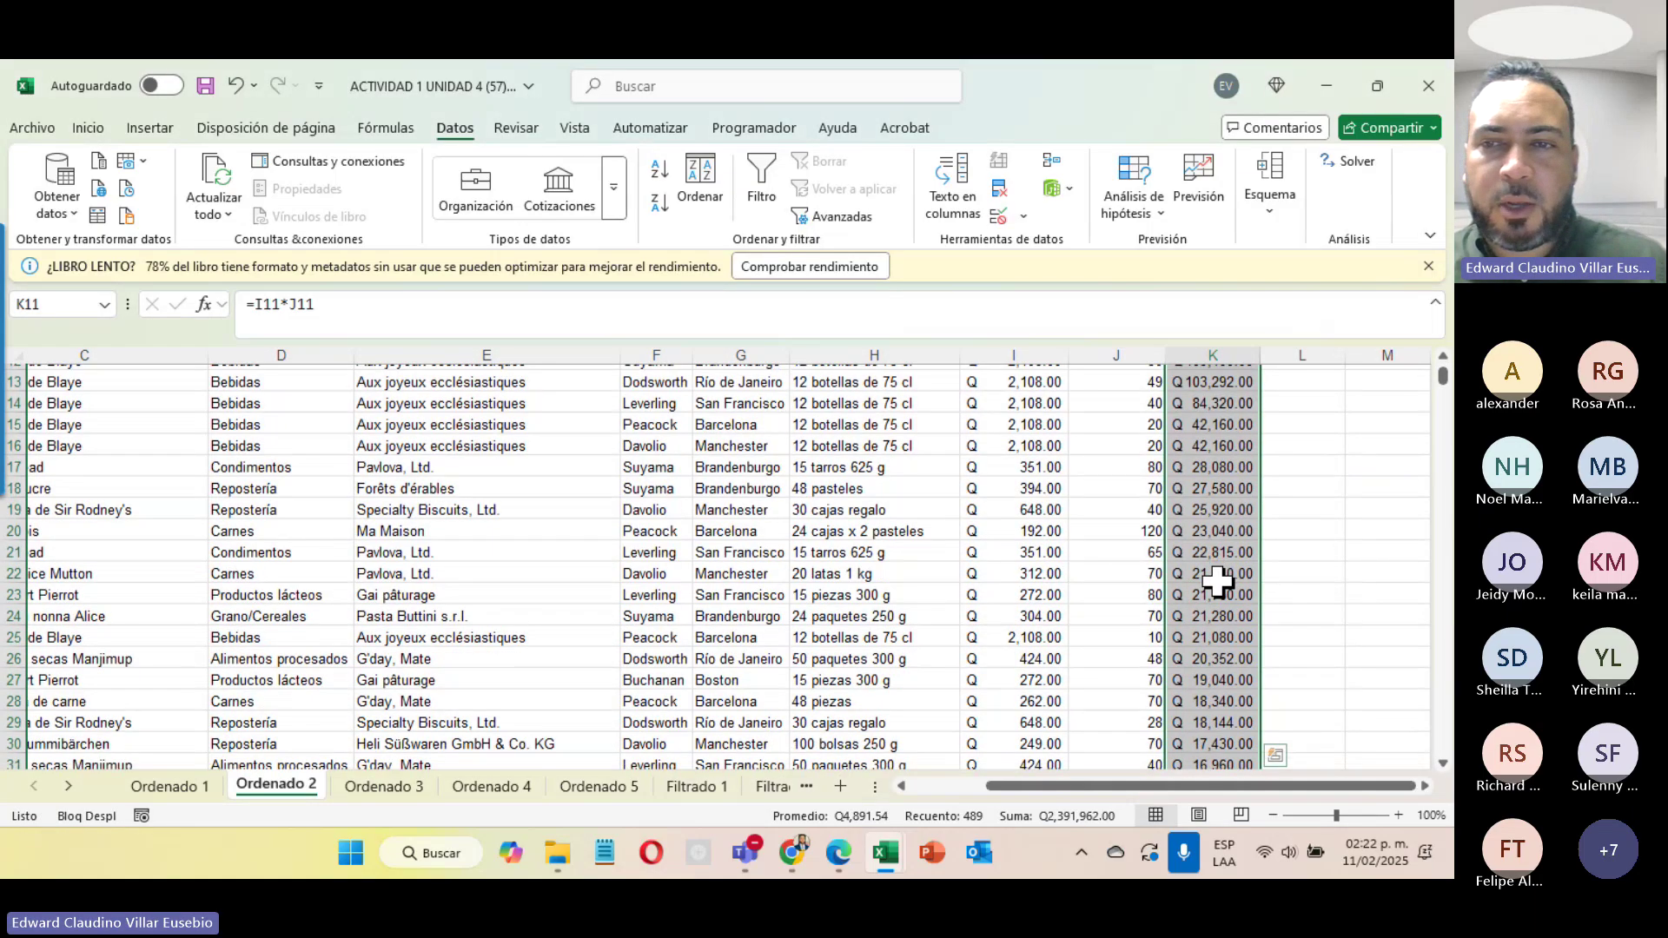
scroll(1216, 582, down, 20)
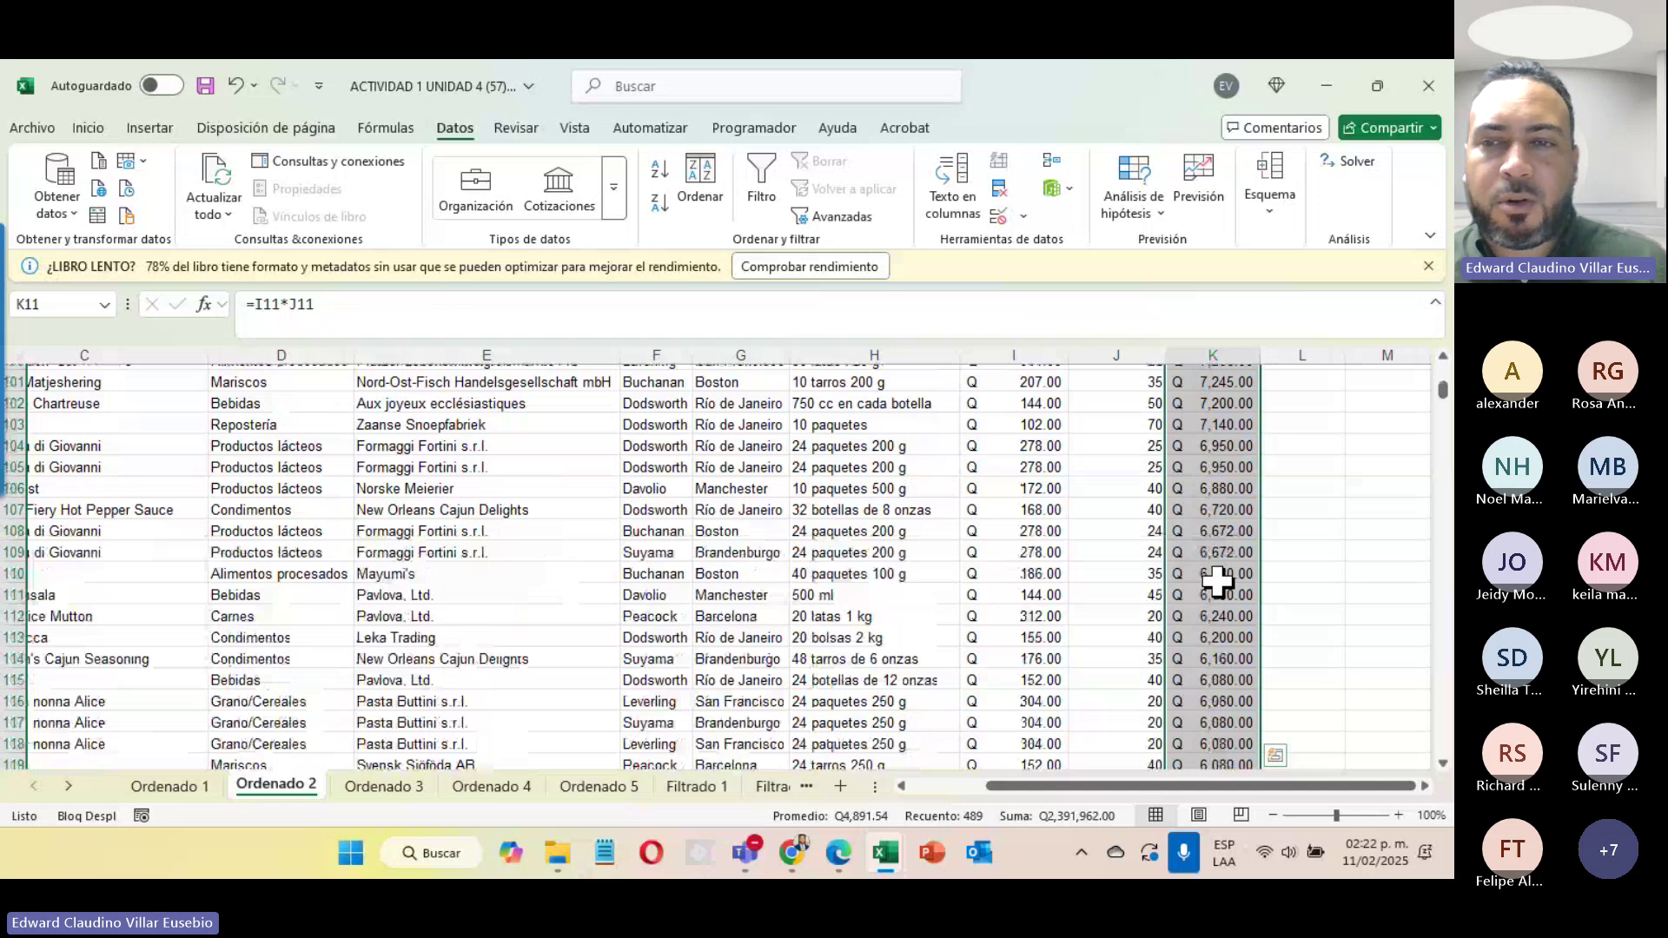
scroll(1217, 582, down, 20)
scroll(1216, 575, down, 20)
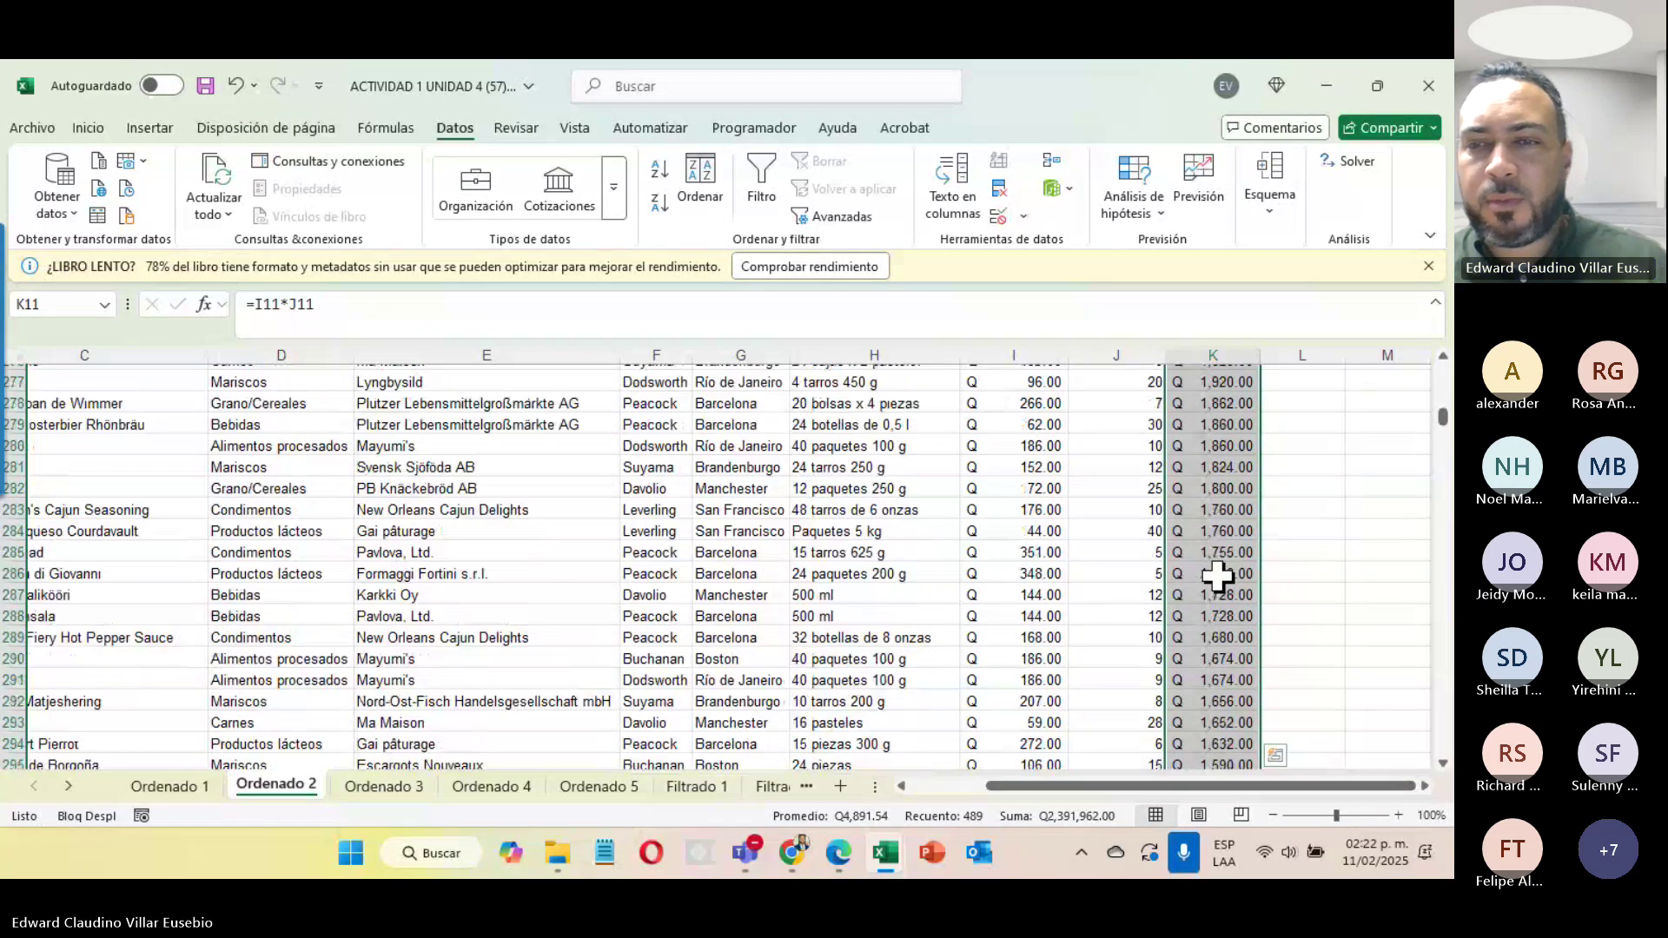
scroll(1216, 575, down, 18)
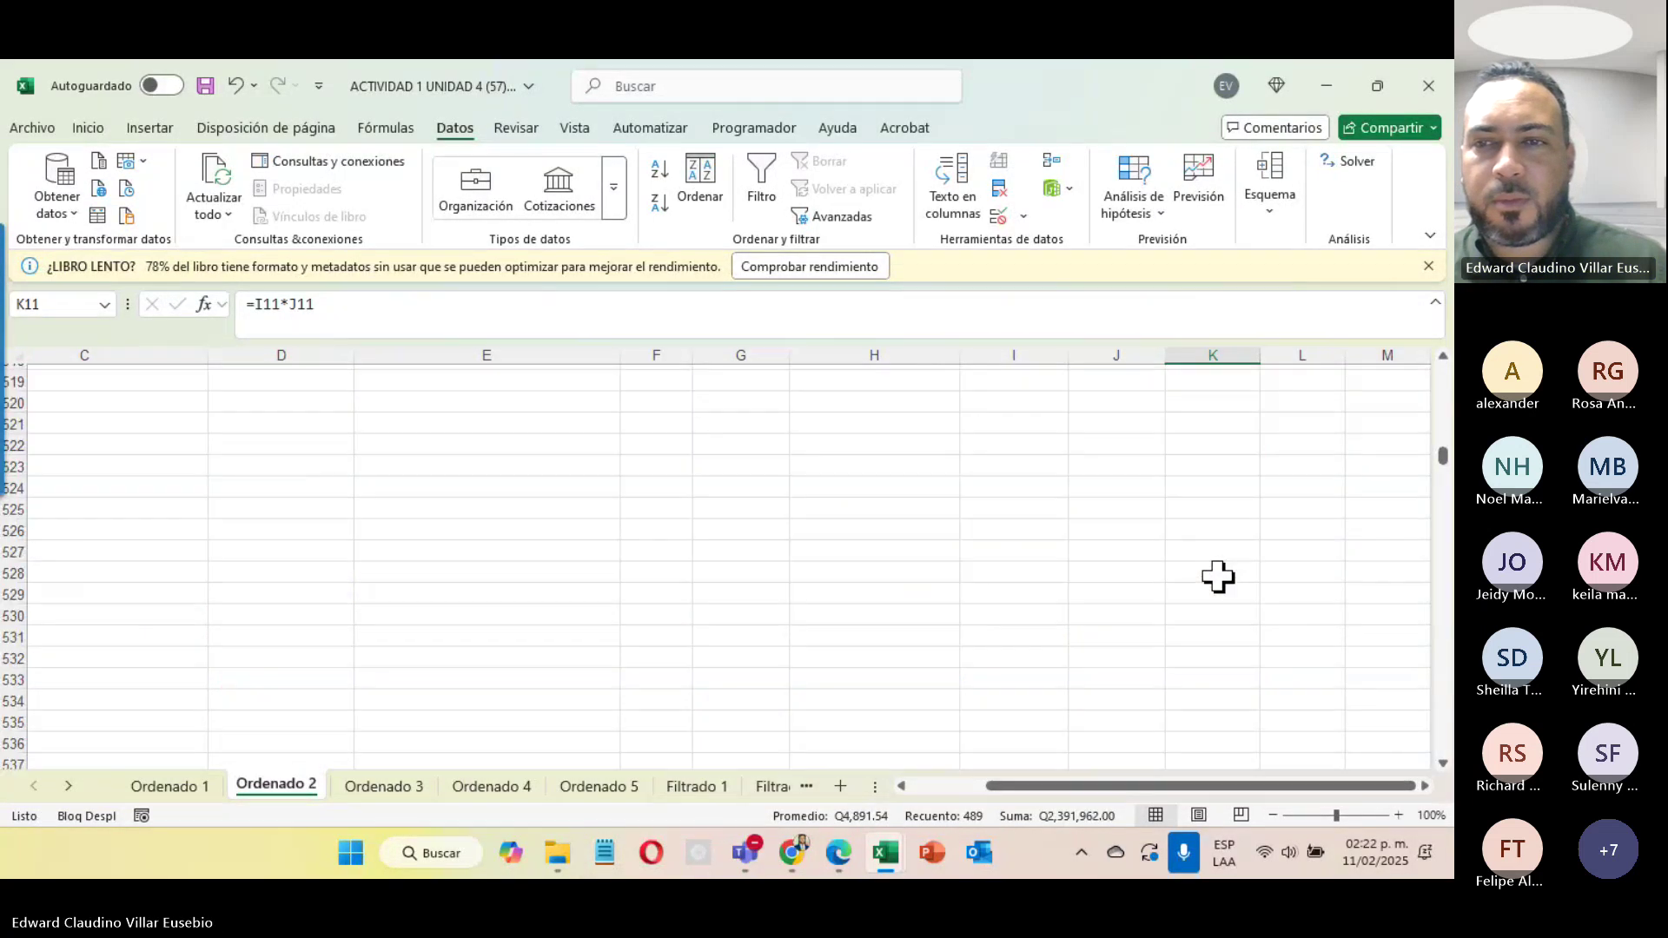
scroll(1218, 577, up, 11)
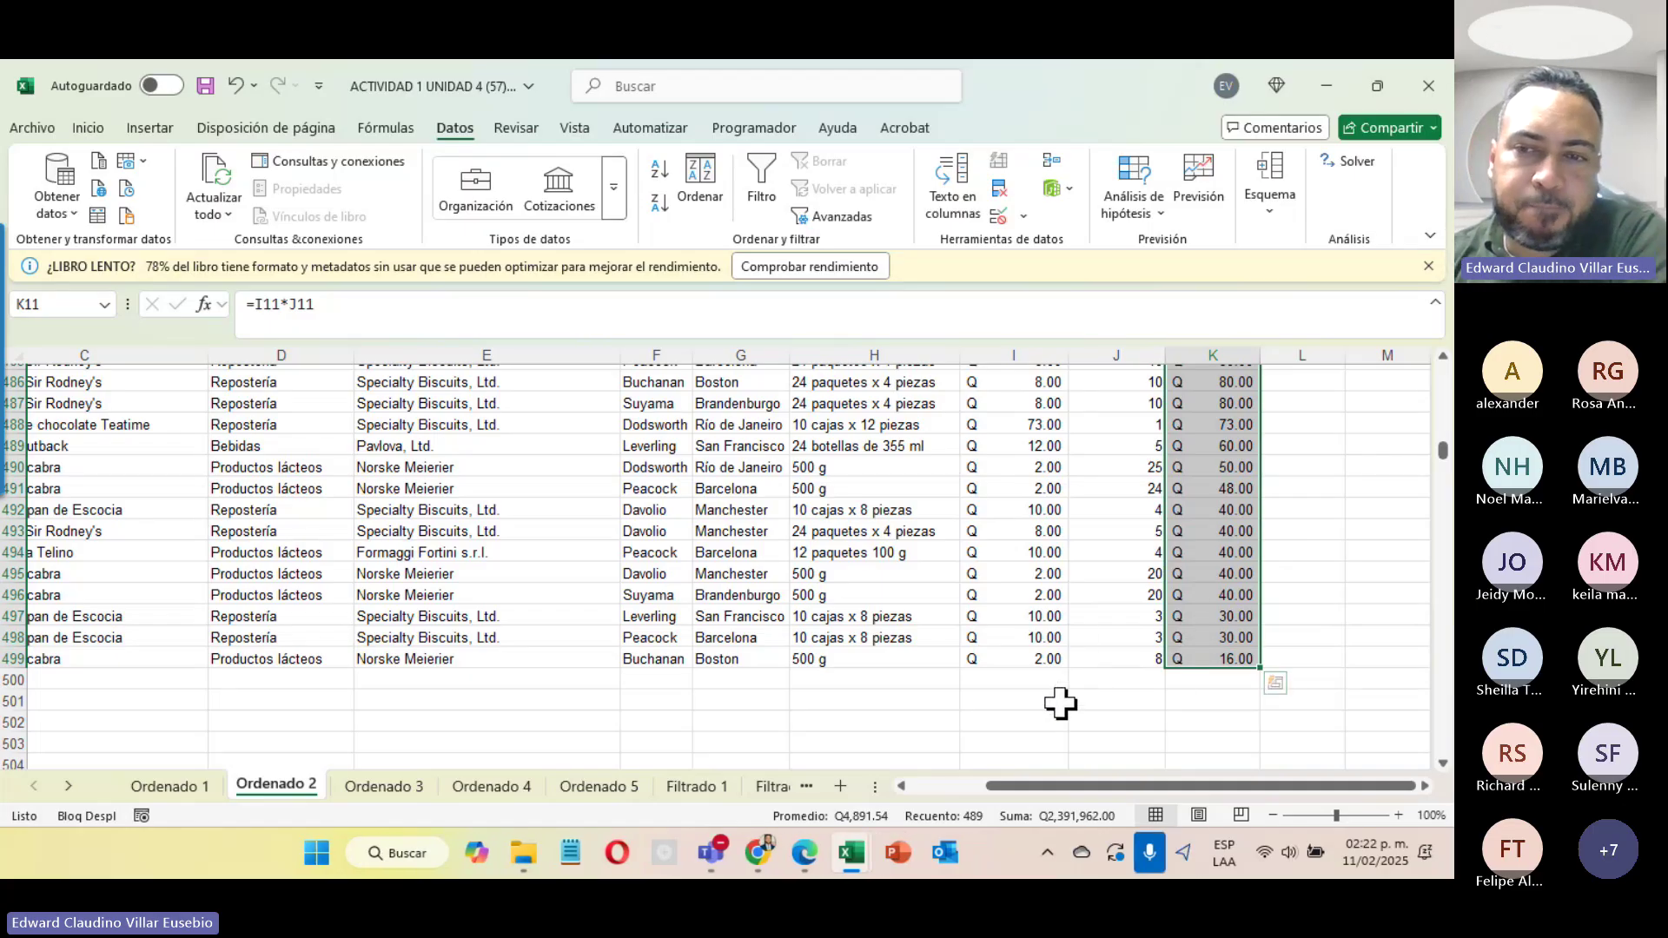
scroll(1199, 723, up, 20)
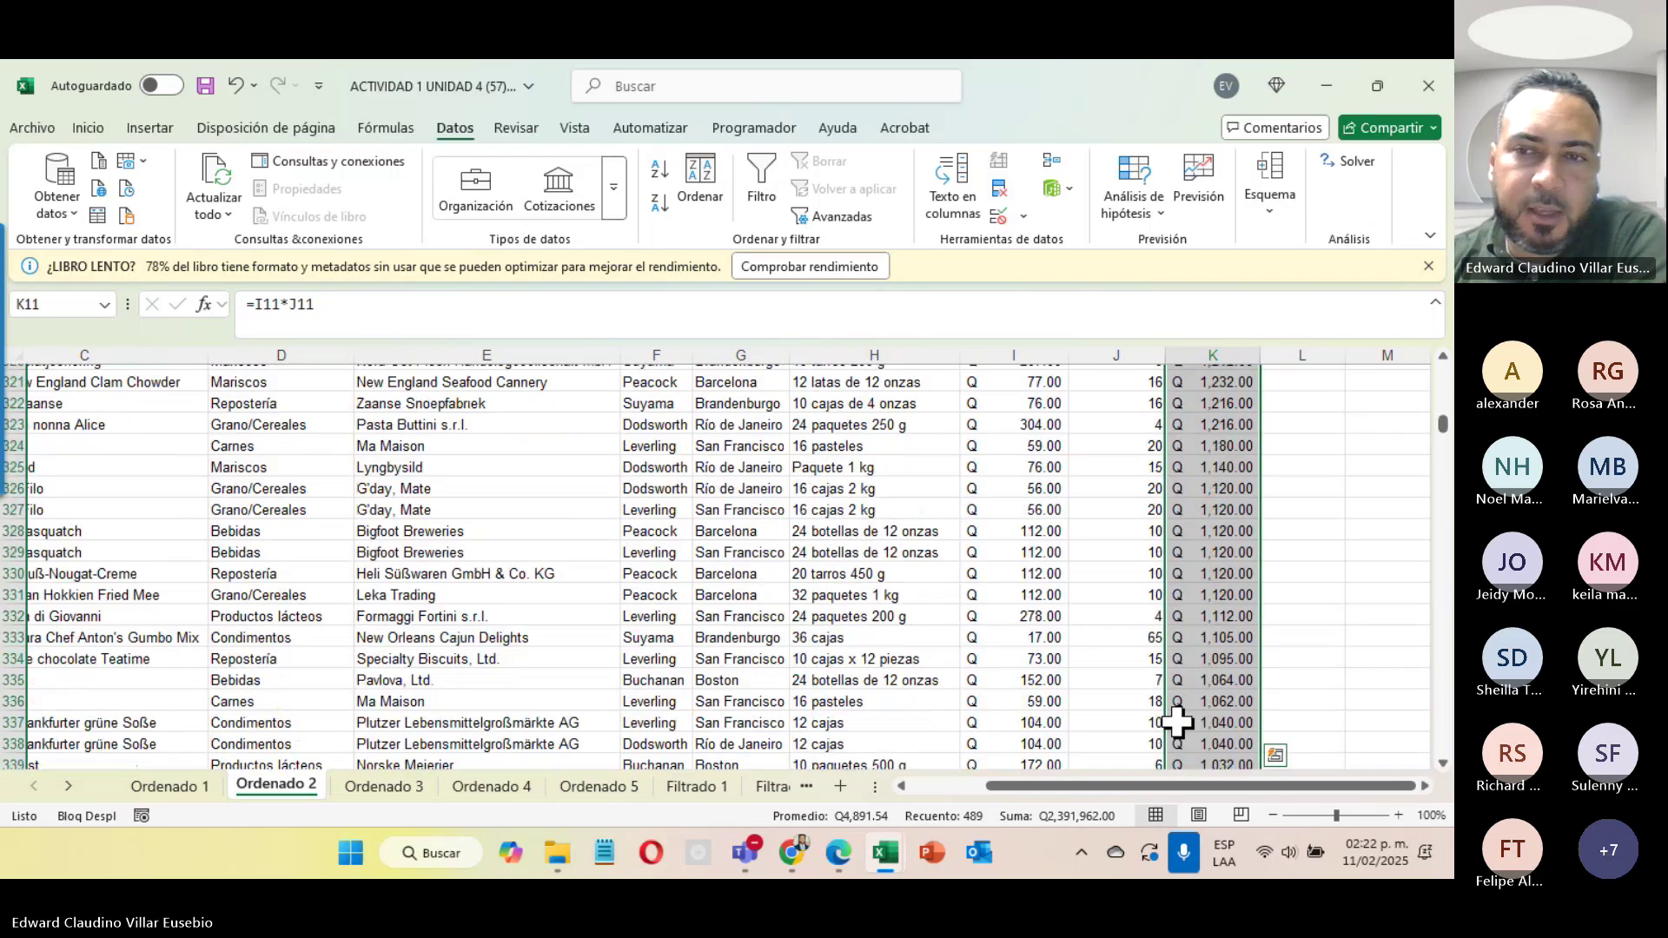
scroll(1178, 721, up, 20)
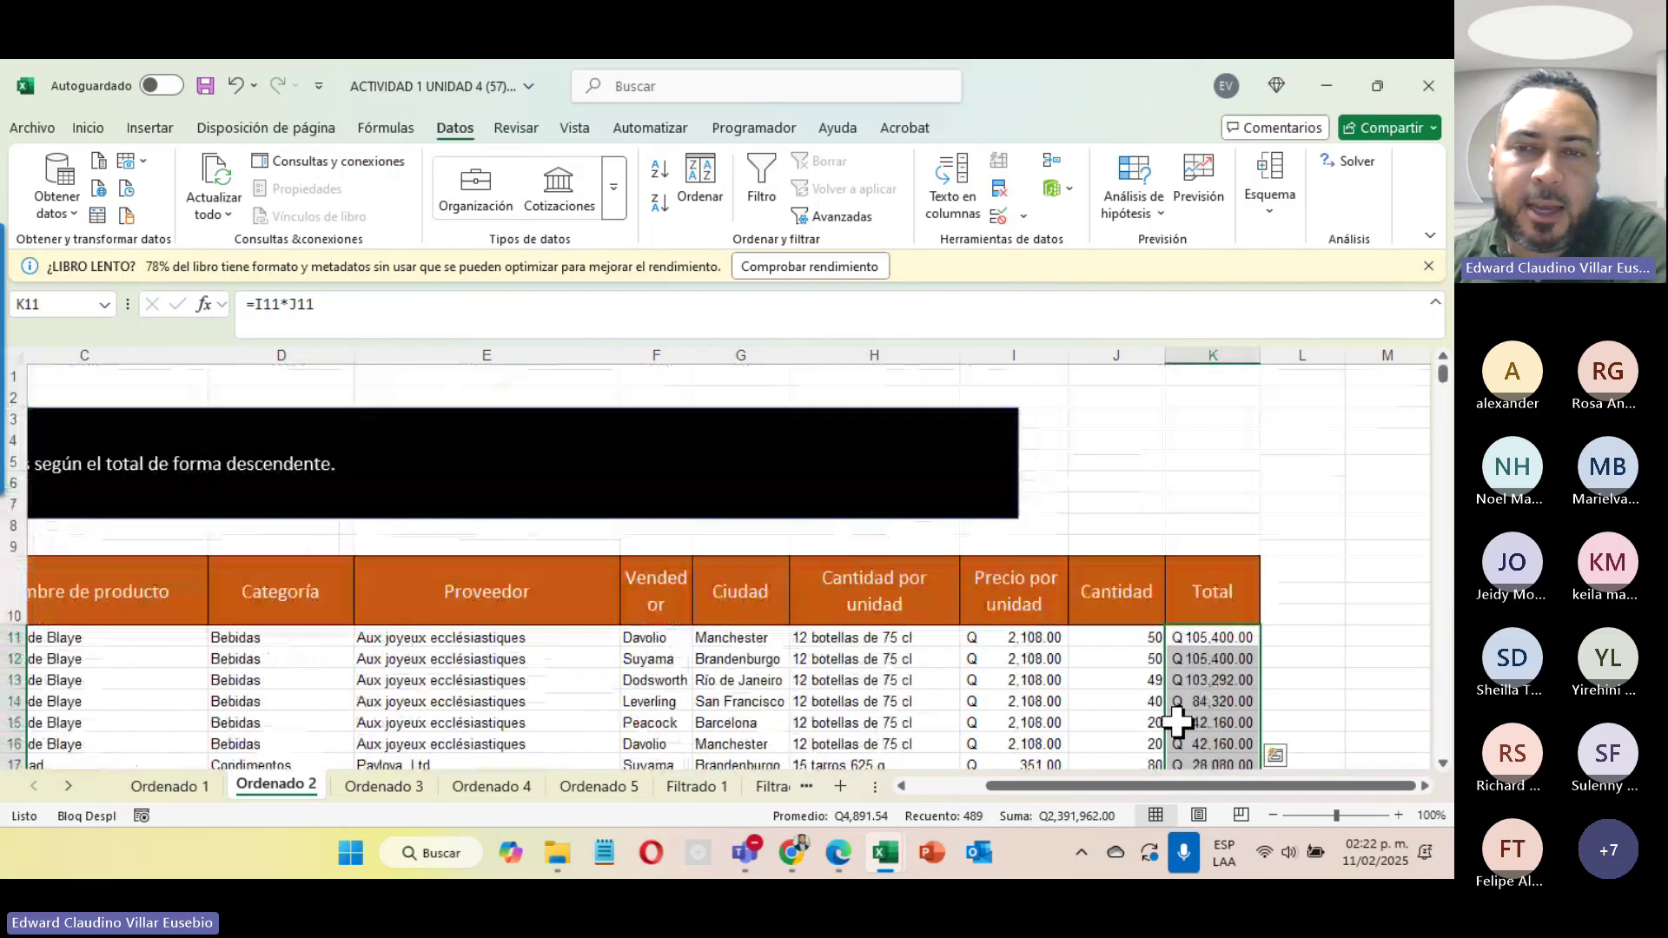
Step: Compare the sorting instructions and first records of the Ordenado 2 and Ordenado 1 sheets
click(938, 793)
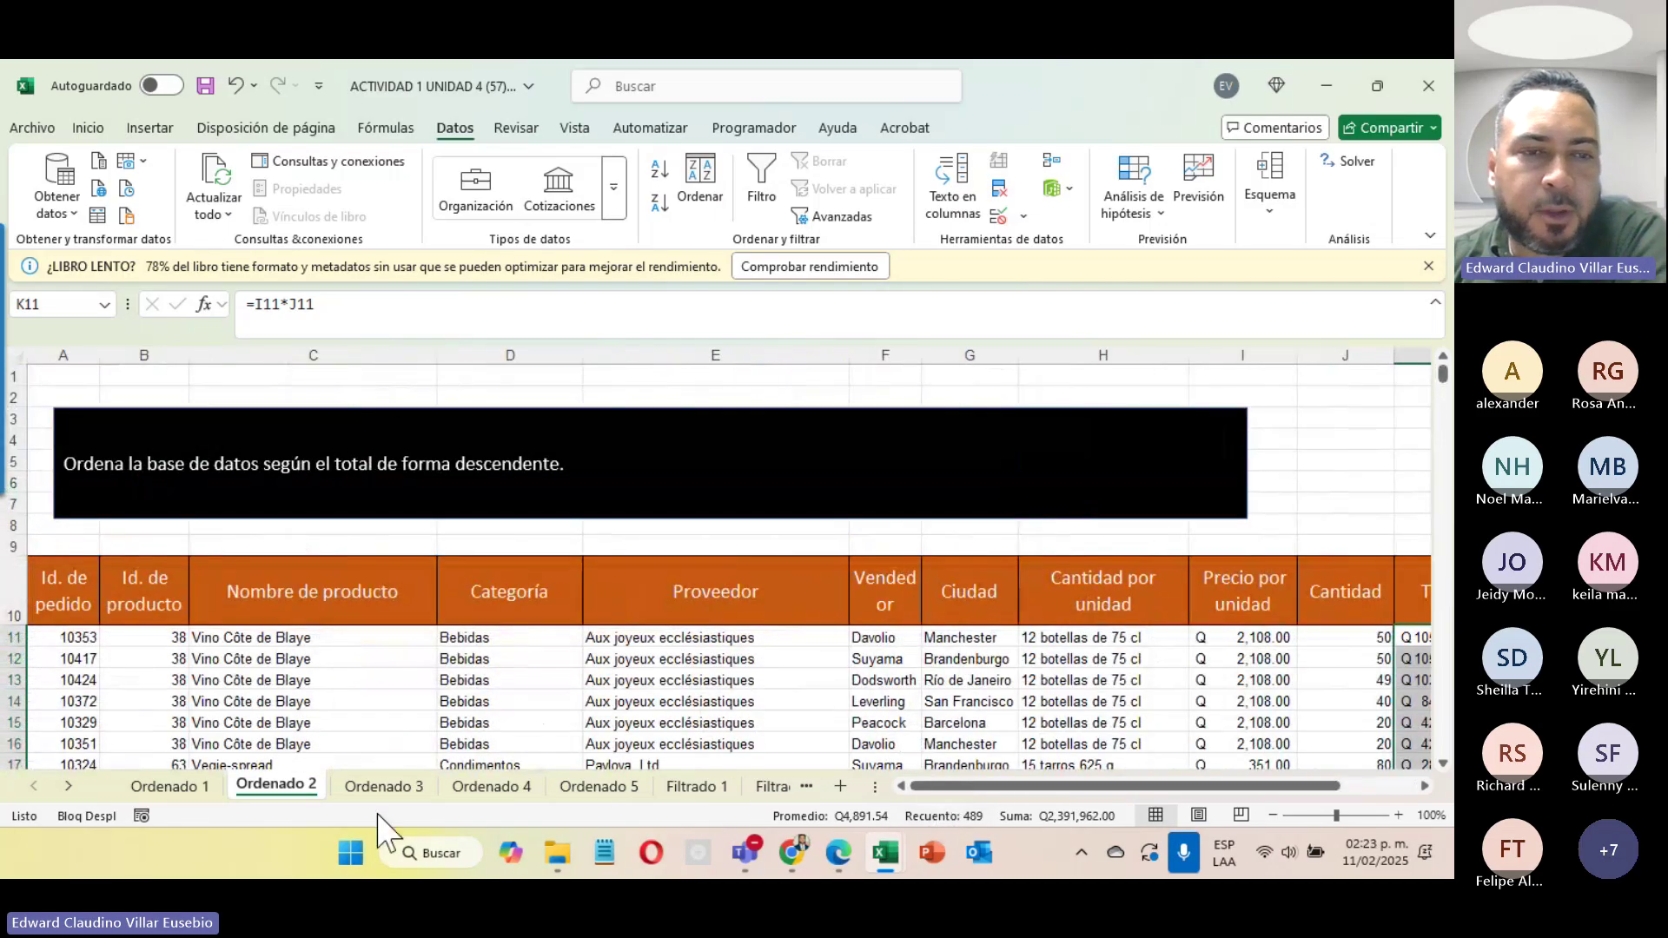
click(170, 787)
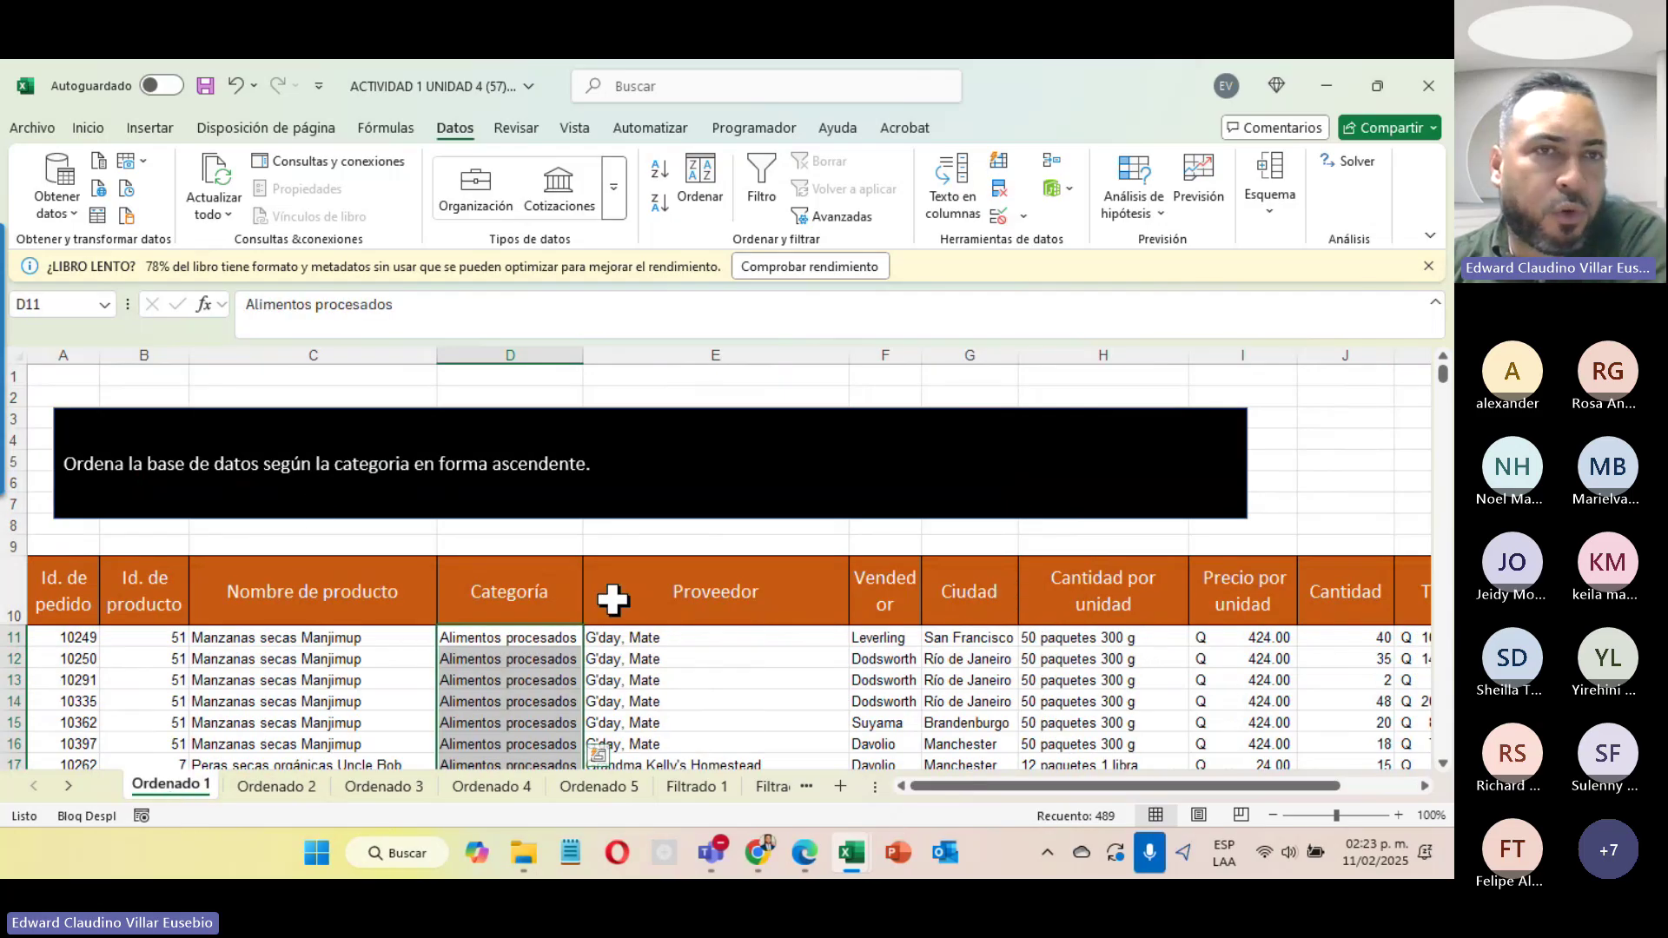
click(277, 787)
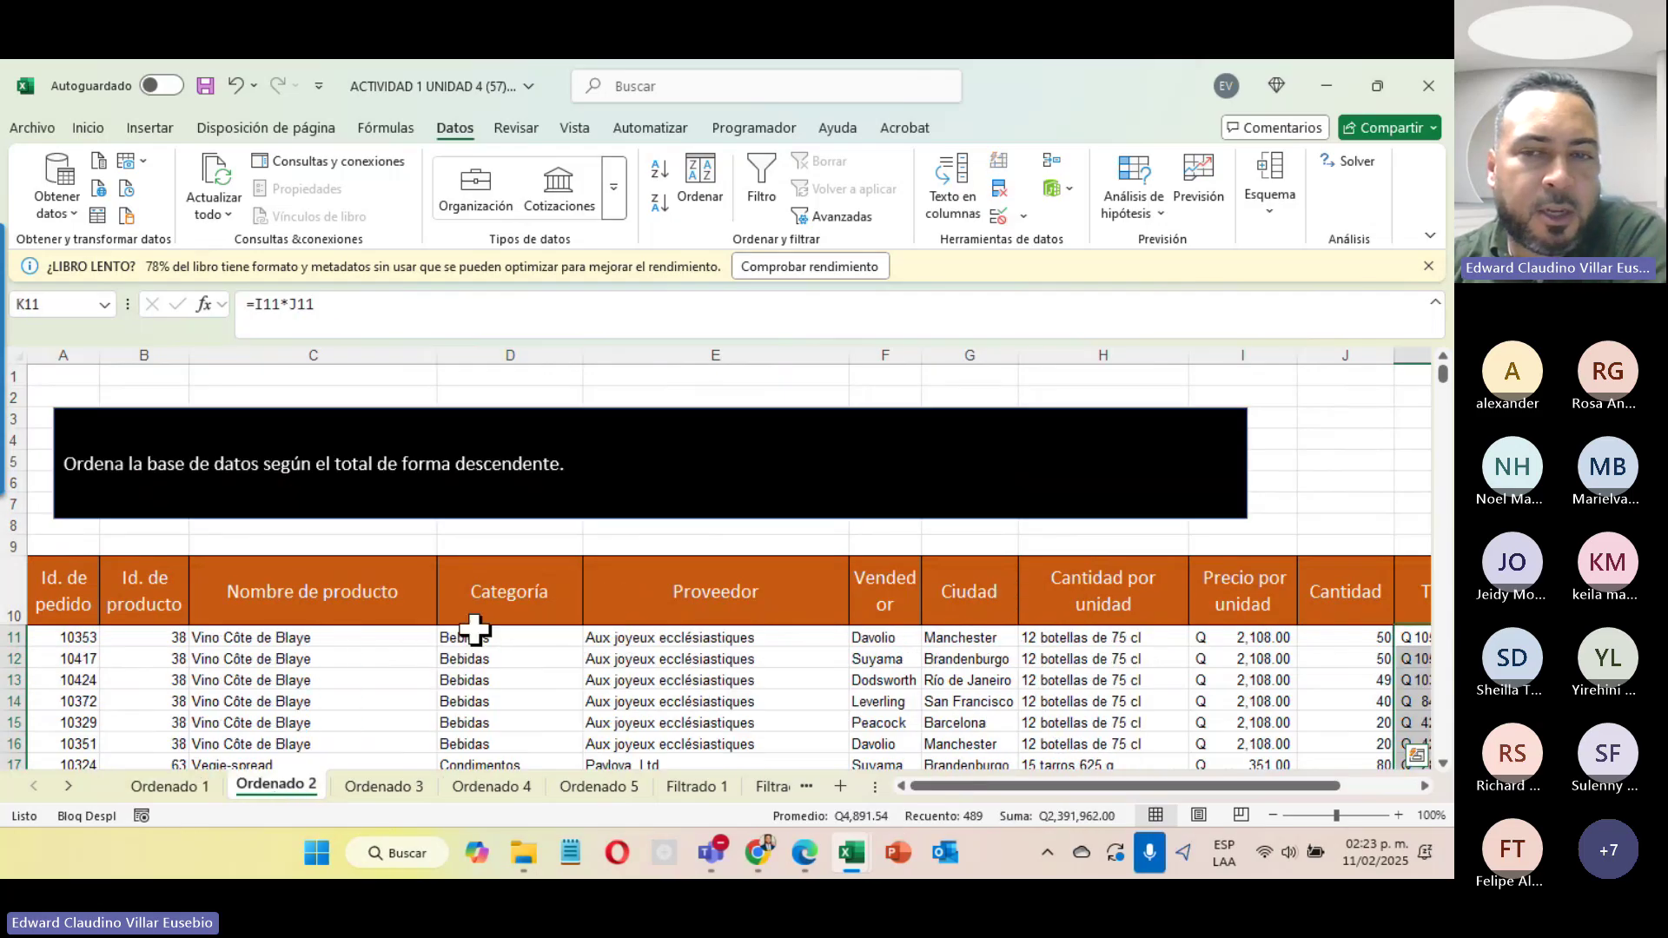
Step: On the Ordenado 3 sheet, copy the supplier order "Leka Trading, Karkki Oy, Pavlova, Ltd., Grandma Kelly's Homestead" from the instruction text box
click(380, 785)
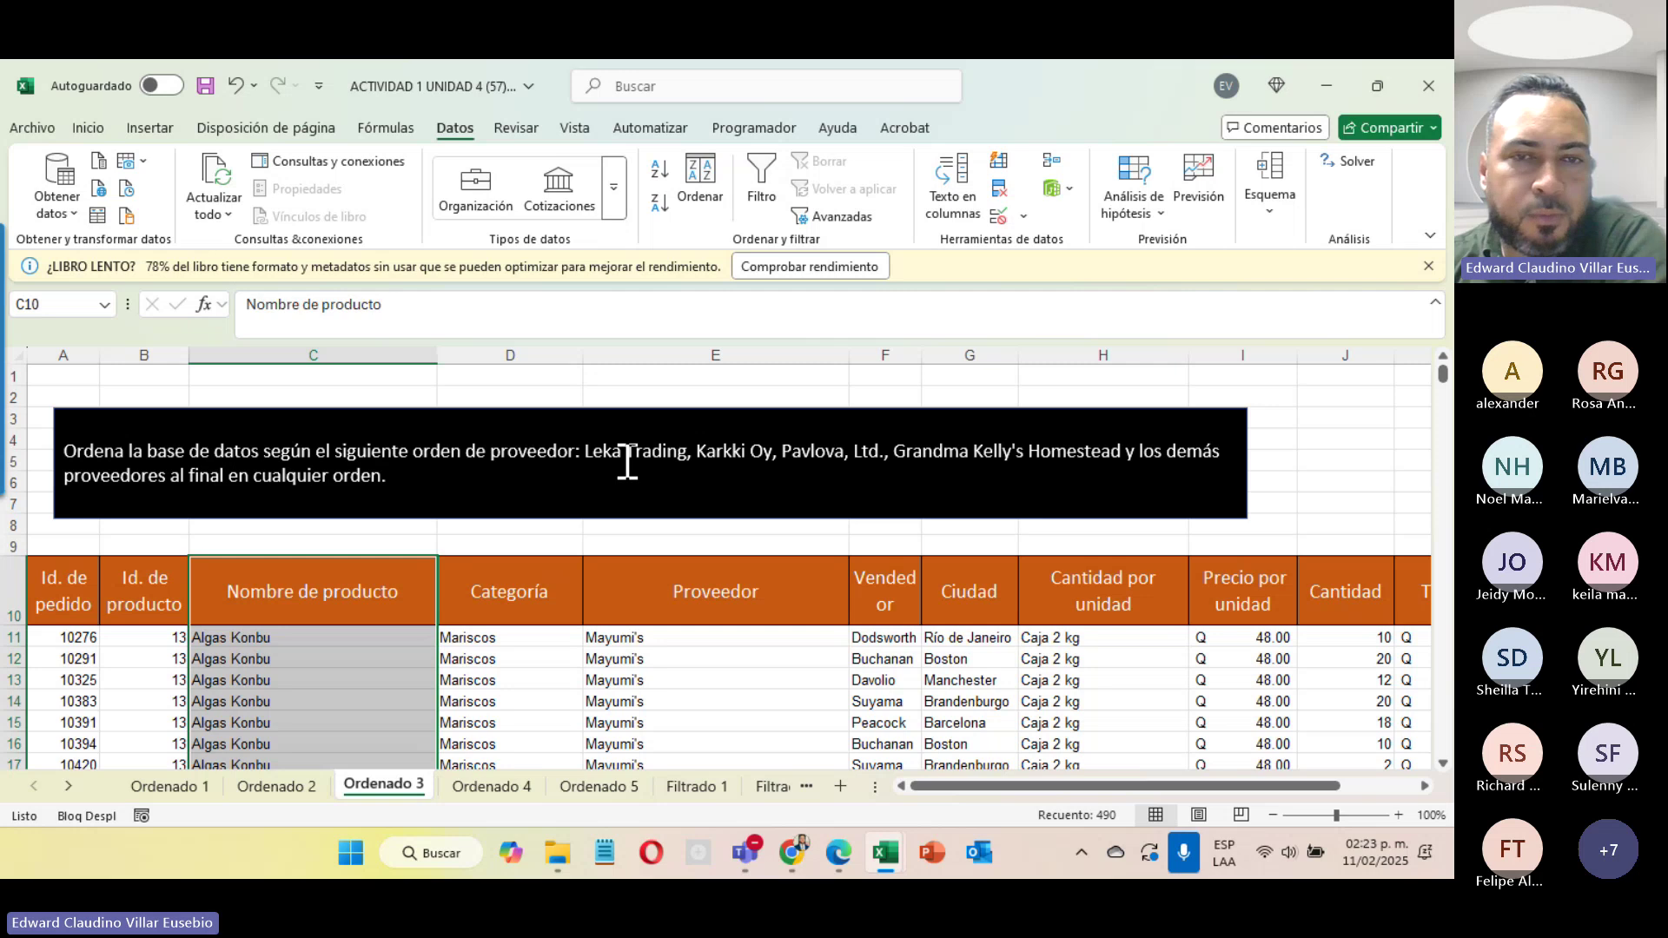
drag(588, 453, 1080, 445)
right_click(823, 447)
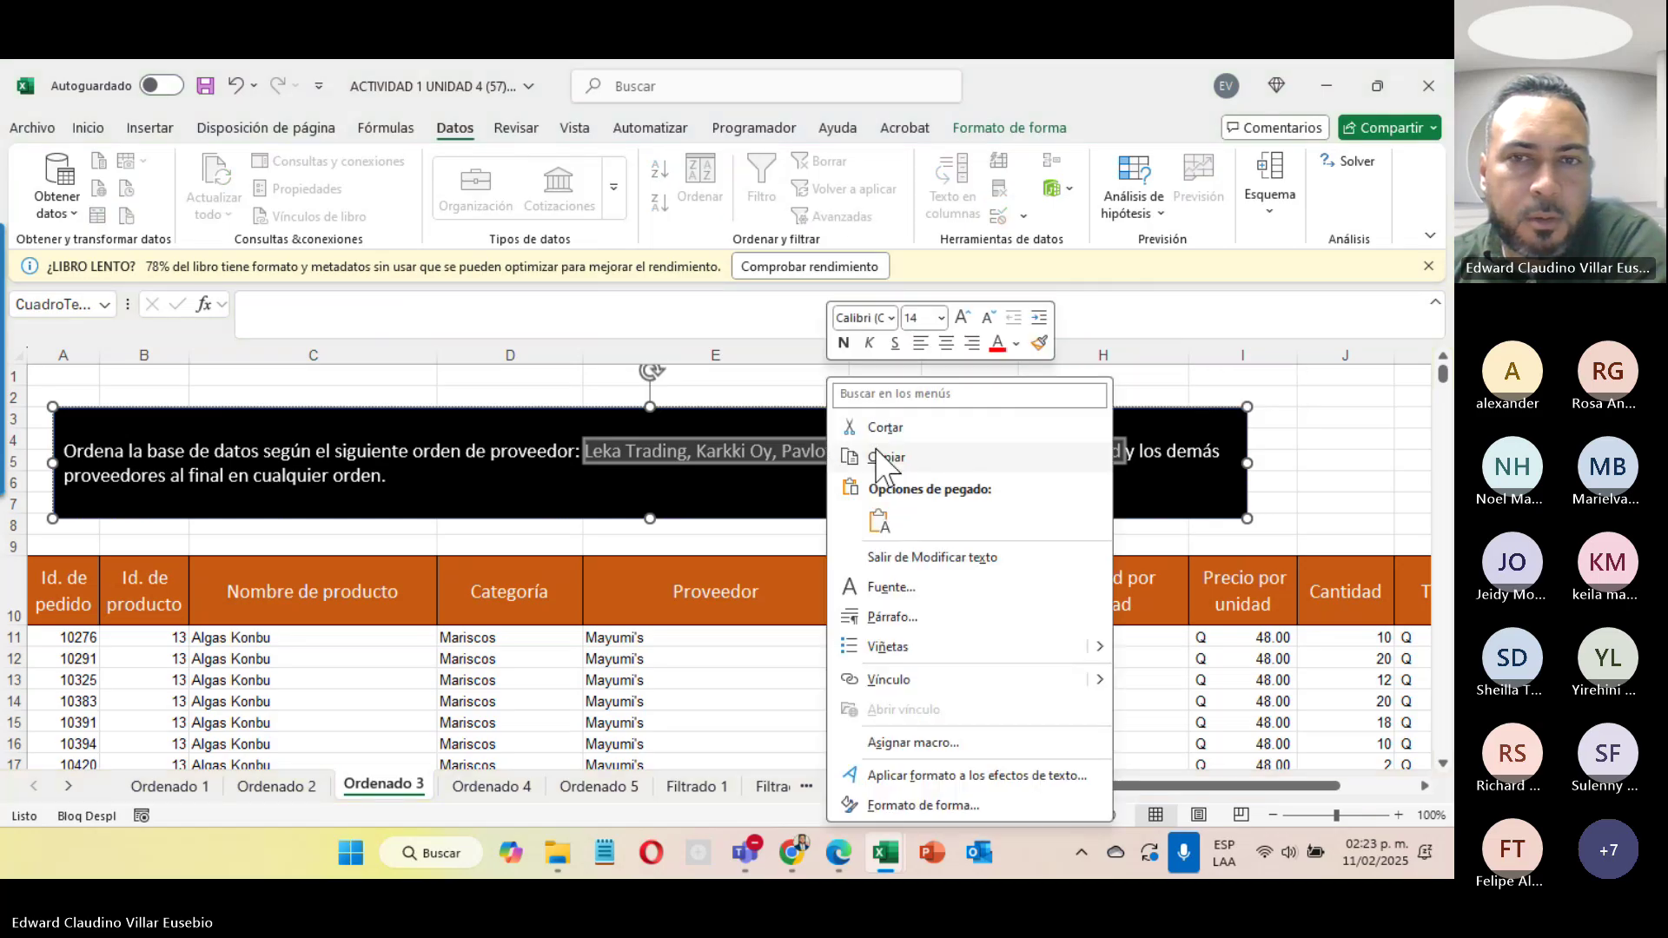
click(877, 458)
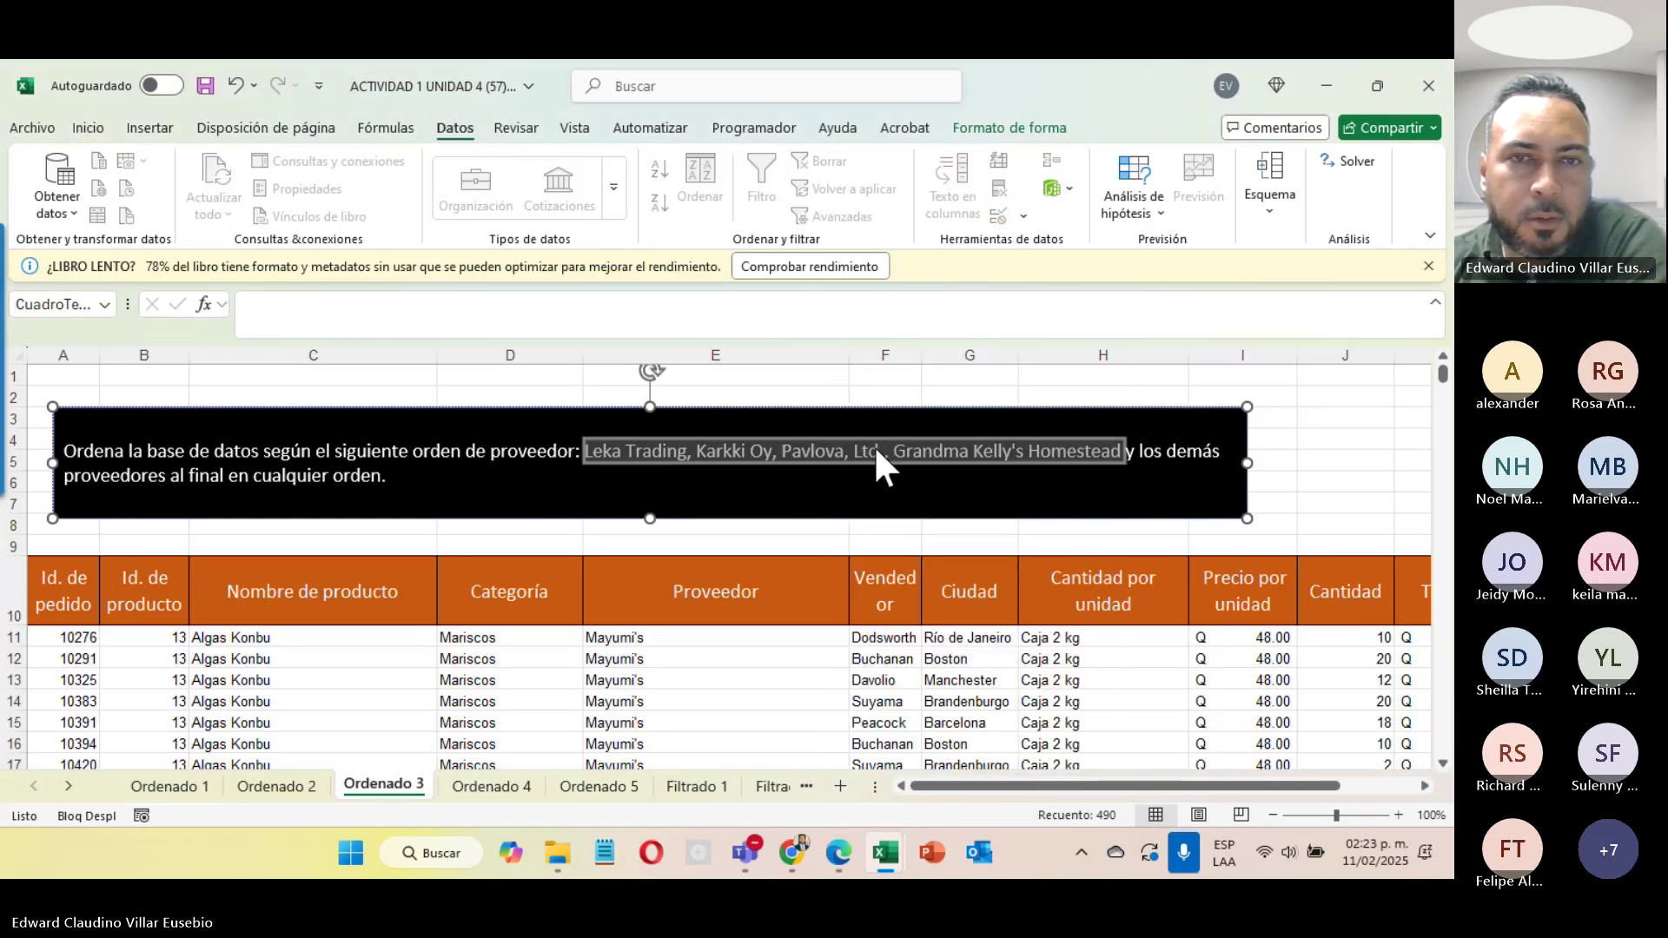
Step: Open the Ordenar dialog for the Proveedor entries from E11 down with Ampliar la selección, and move it clear of the table
click(705, 640)
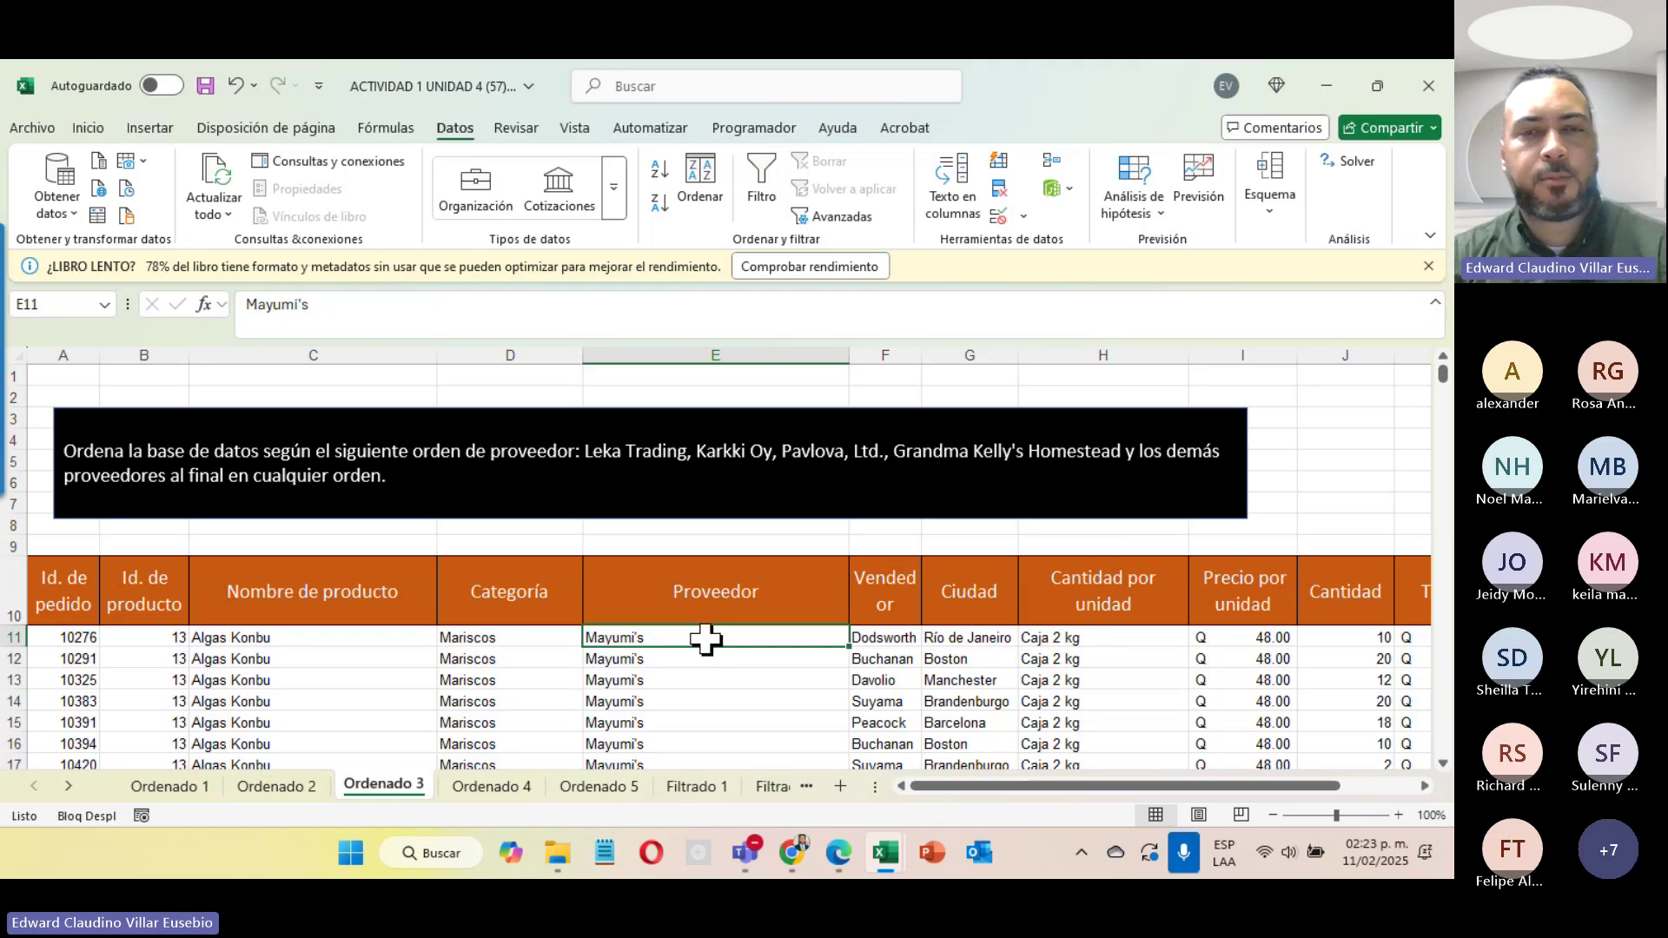
key(ctrl+shift+Down)
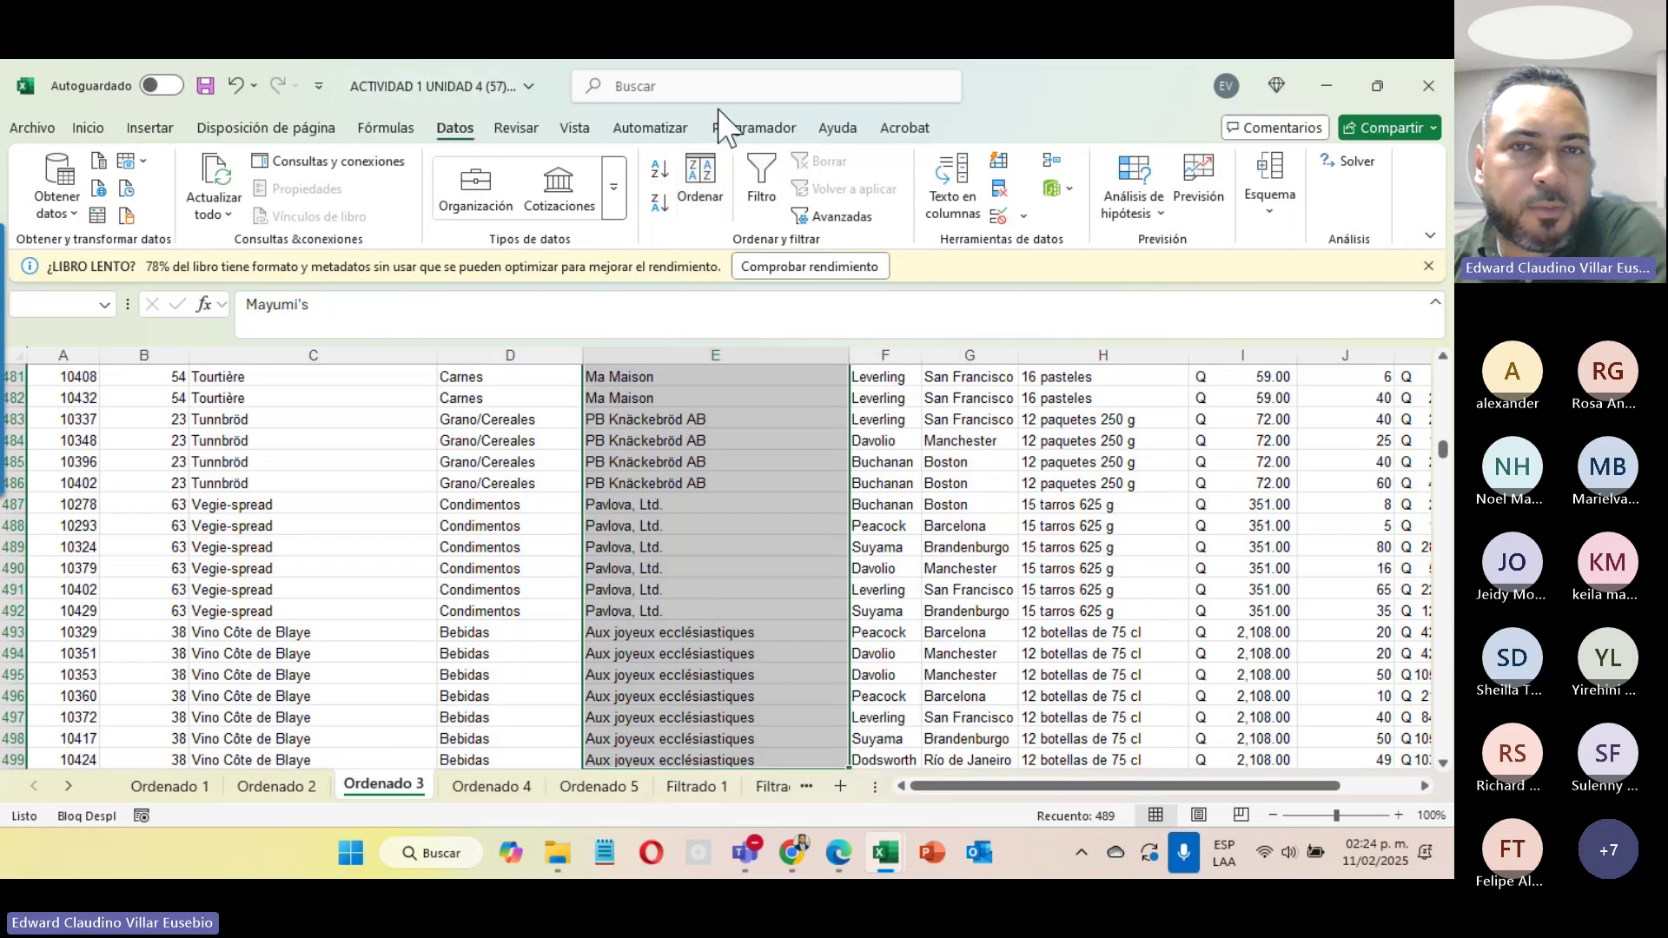
click(701, 184)
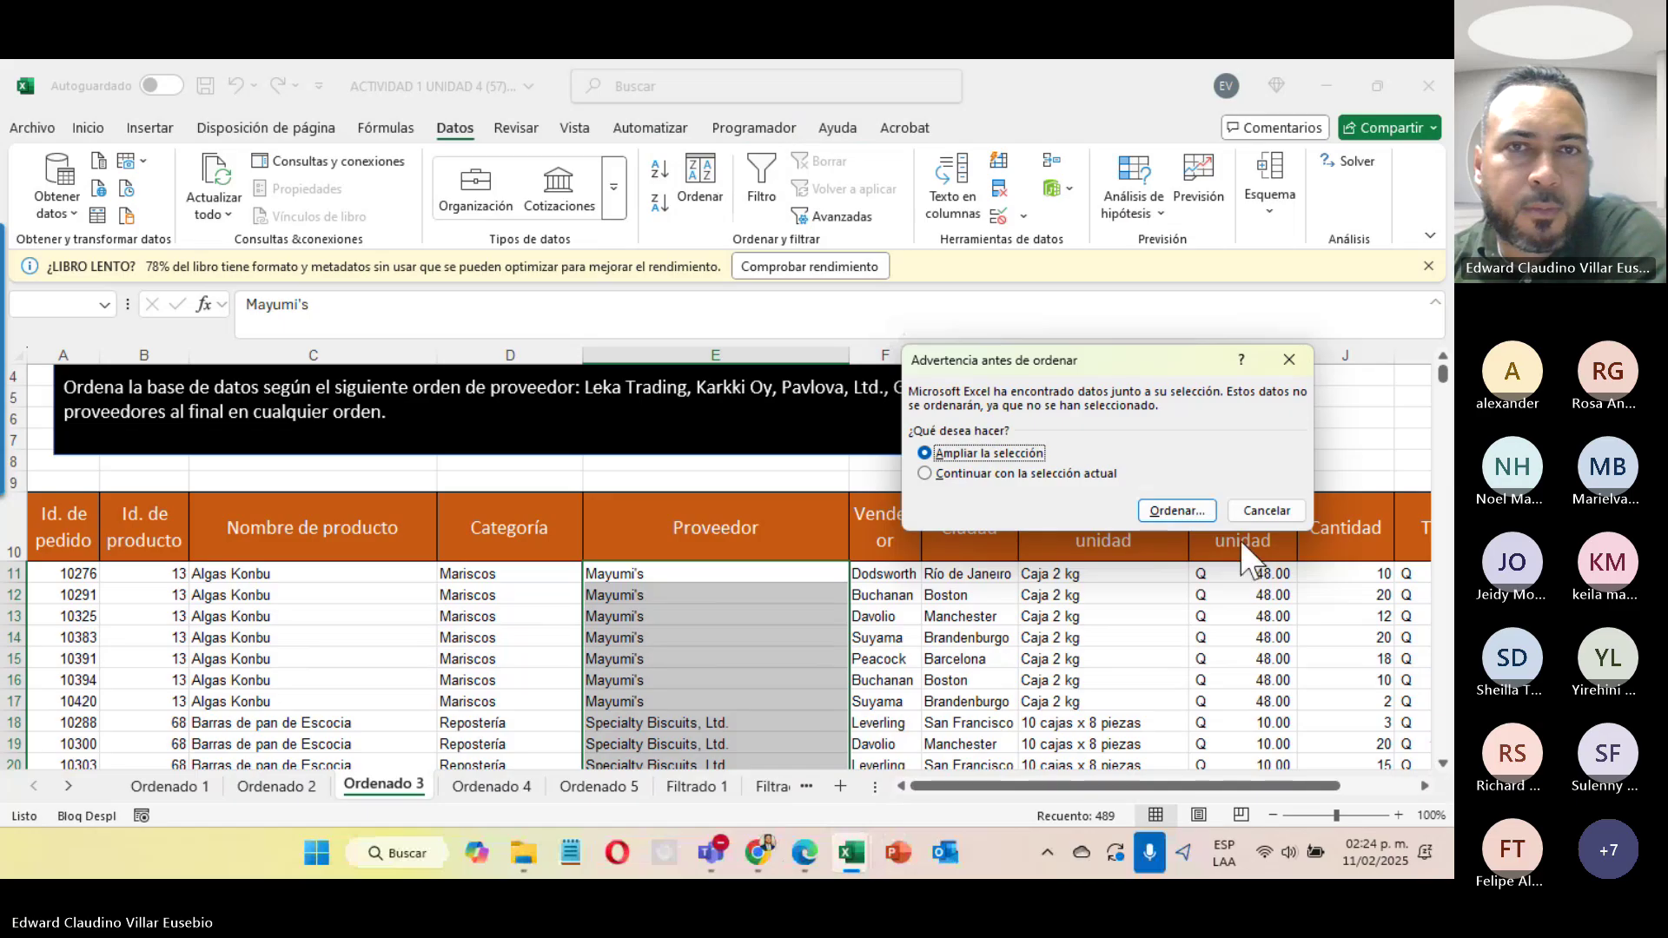
click(1186, 514)
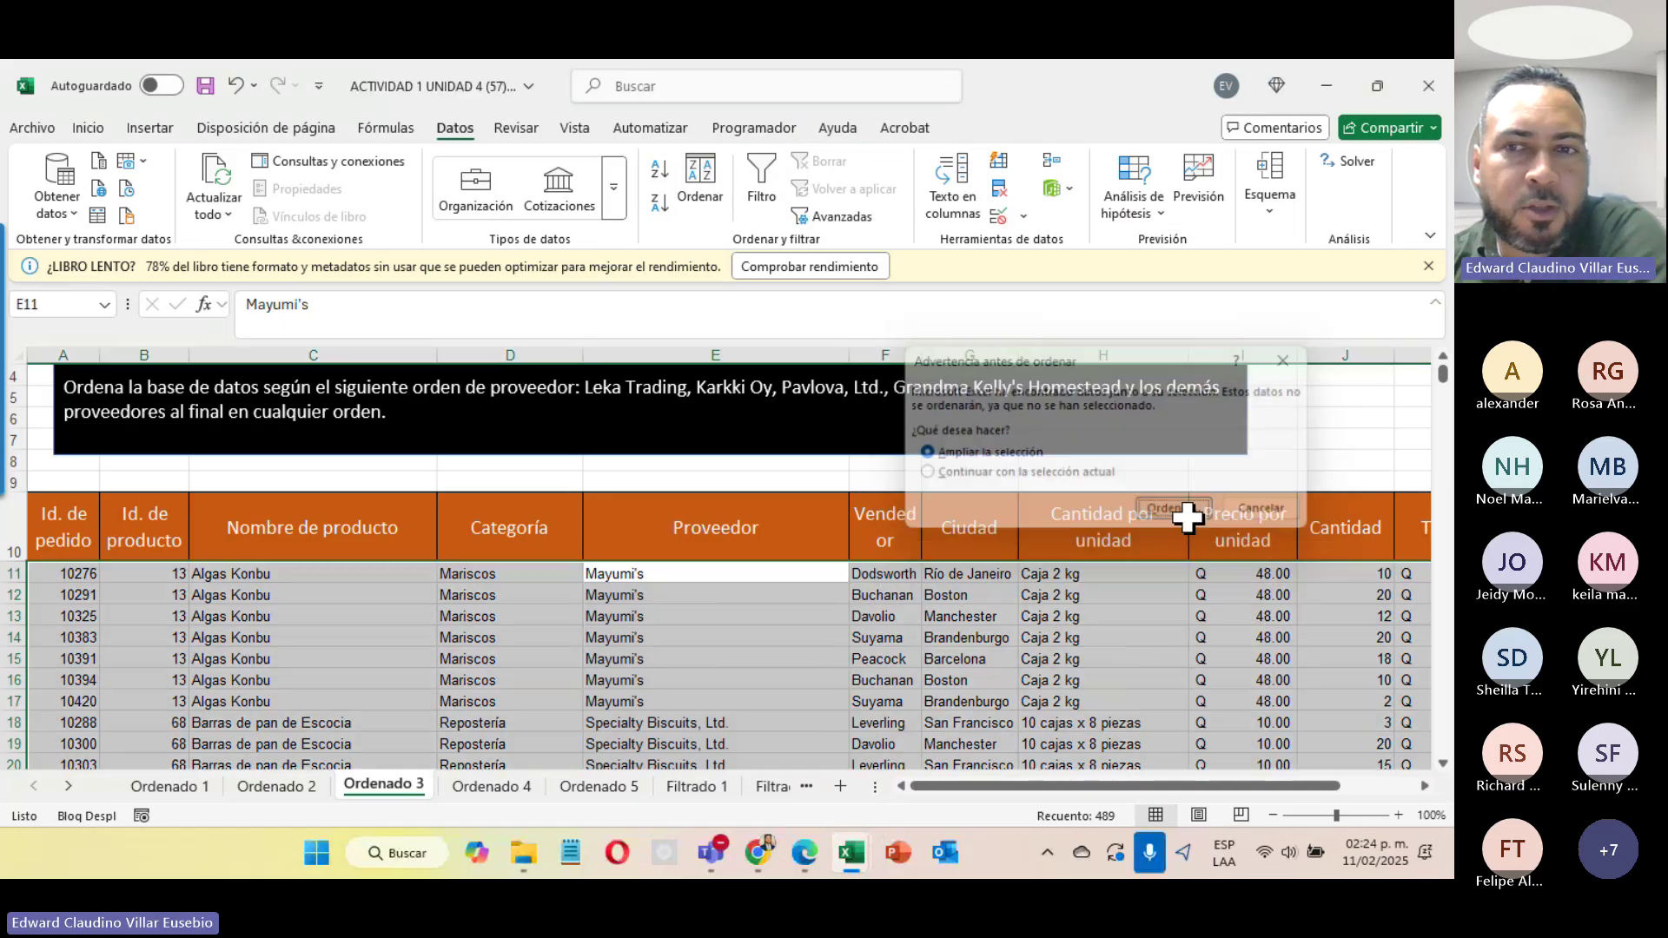
drag(1121, 328, 1104, 119)
drag(1053, 97, 997, 117)
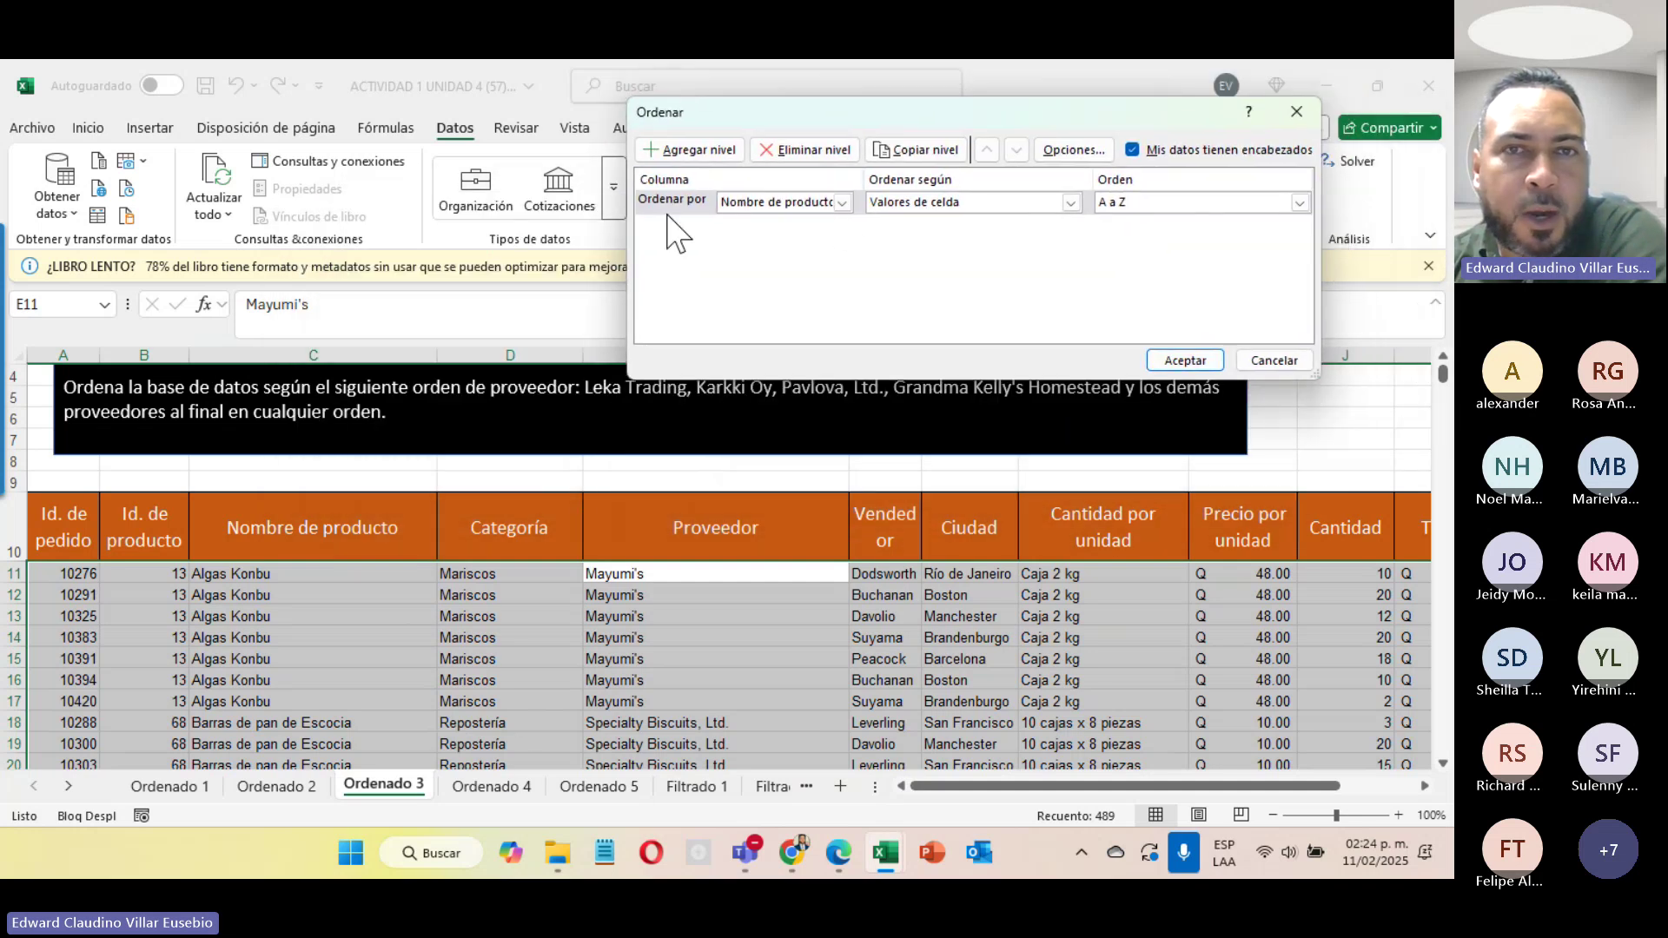
Step: Set the sort level to Proveedor by Valores de celda and choose Lista personalizada as its order
click(841, 203)
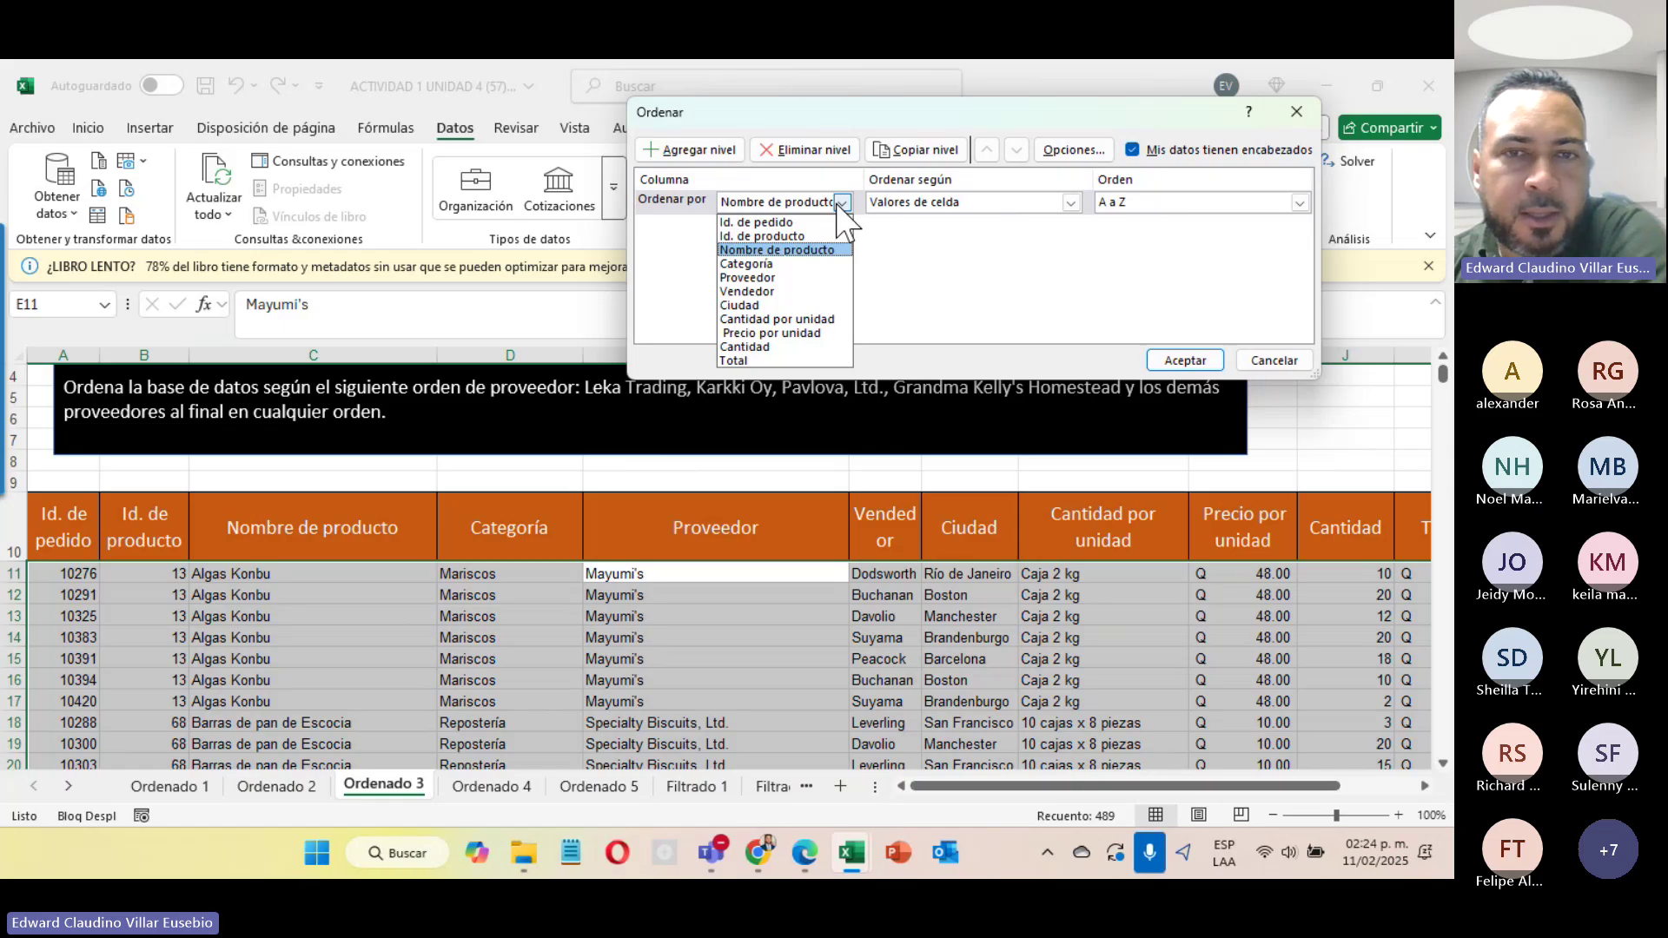
click(822, 279)
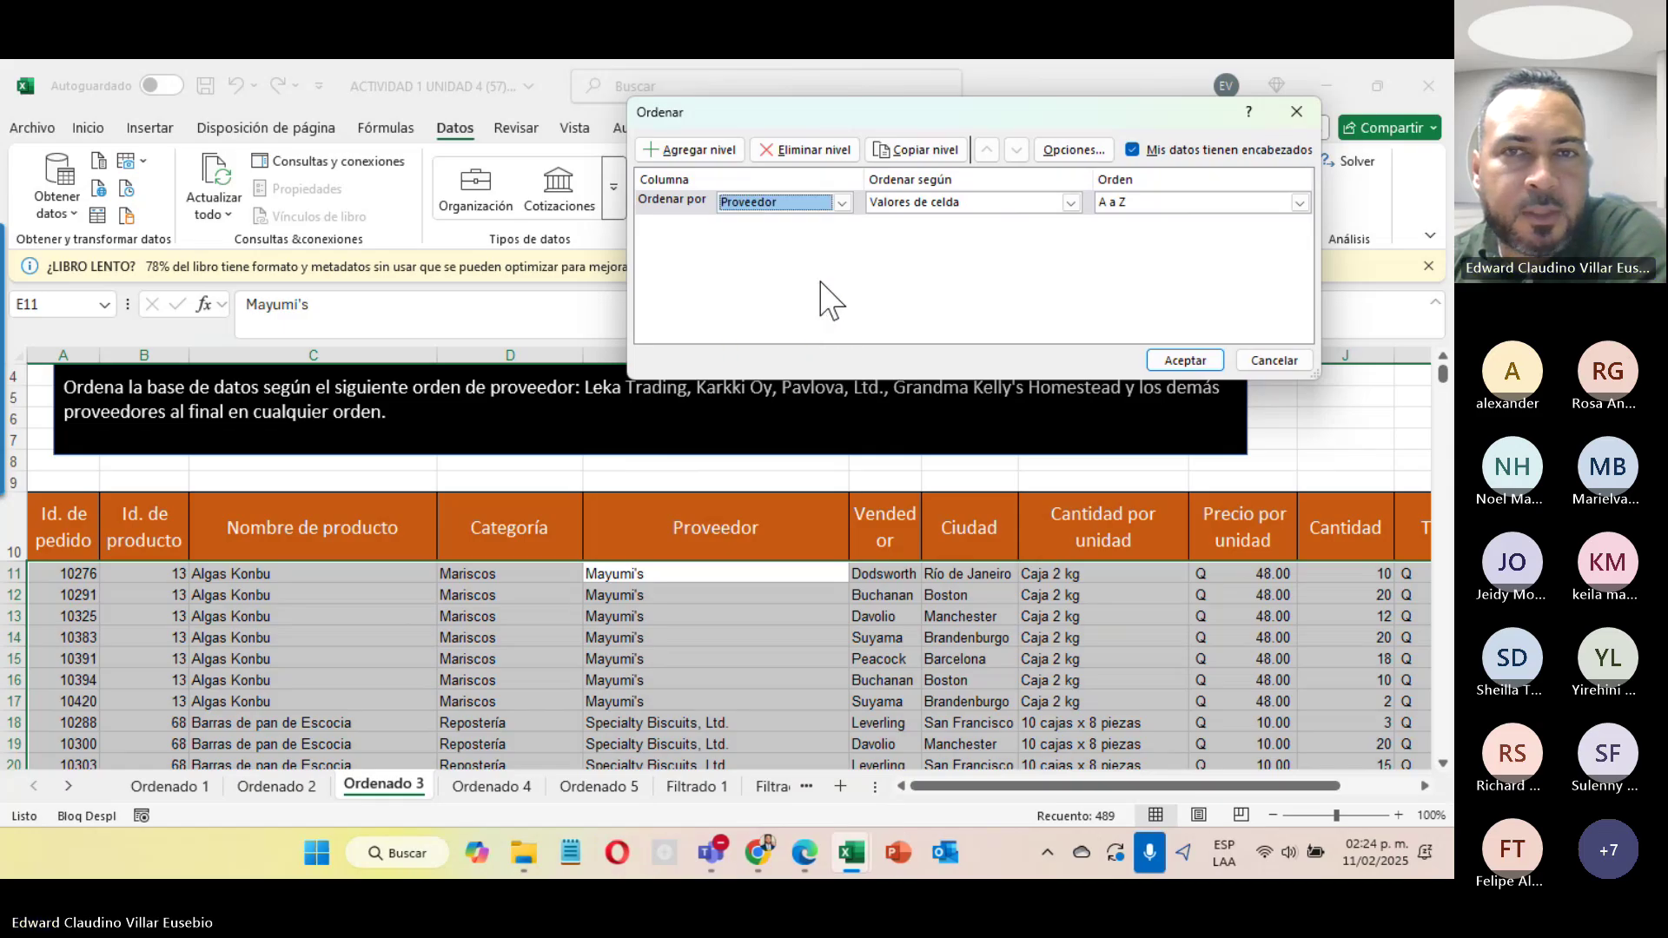
click(889, 209)
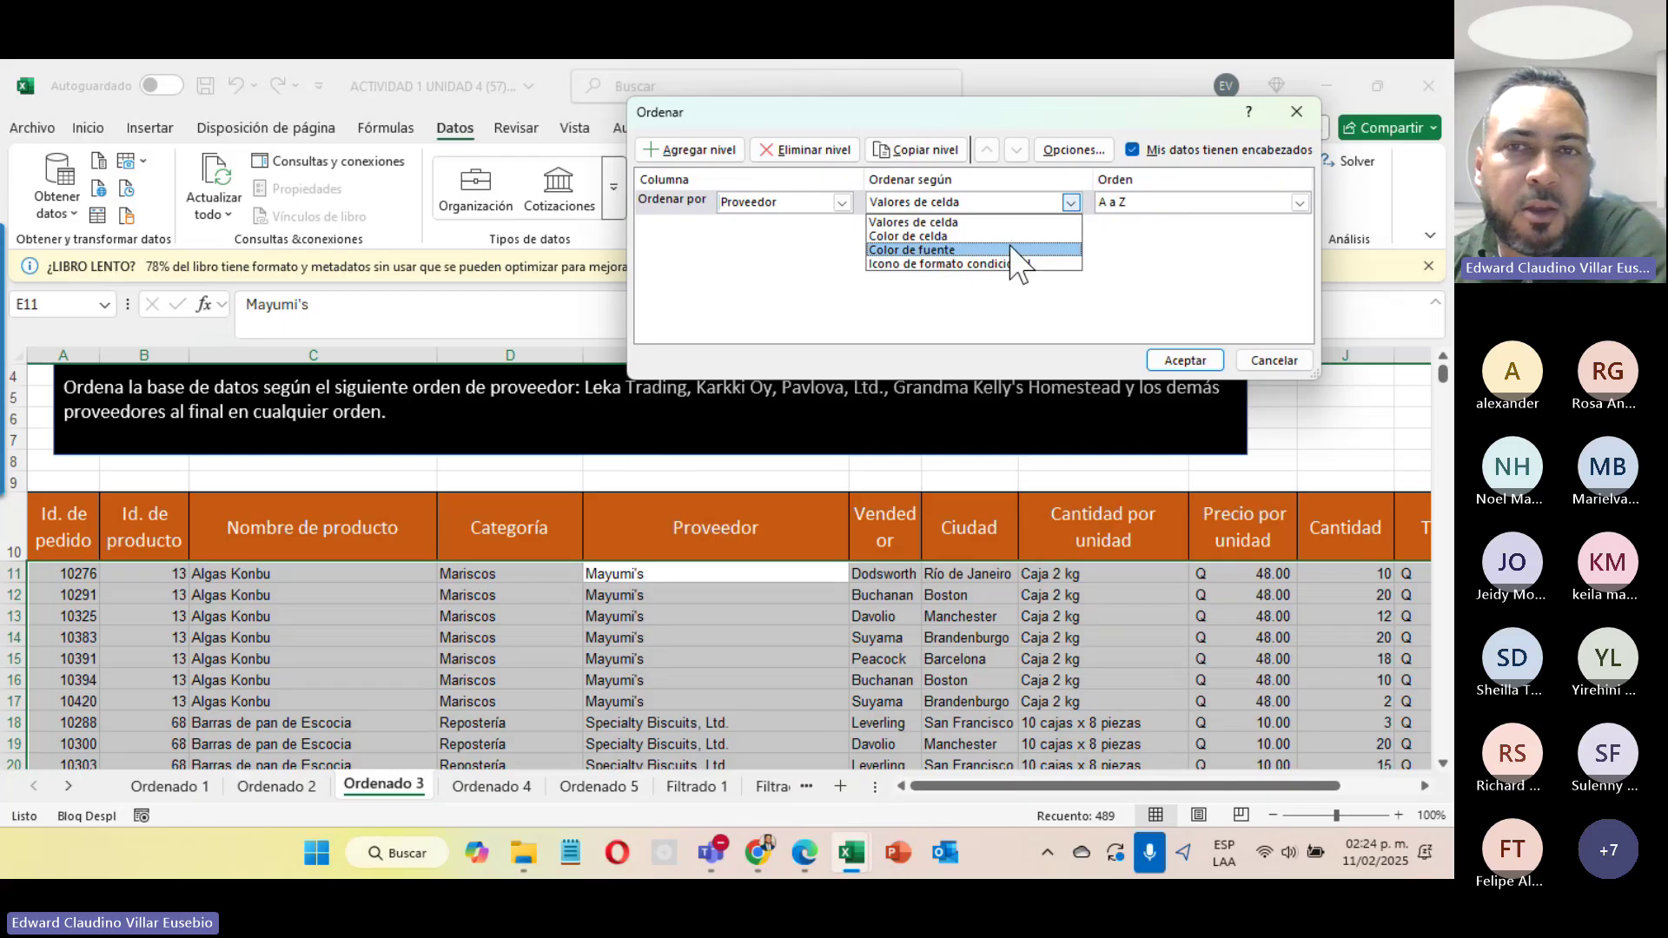
click(921, 223)
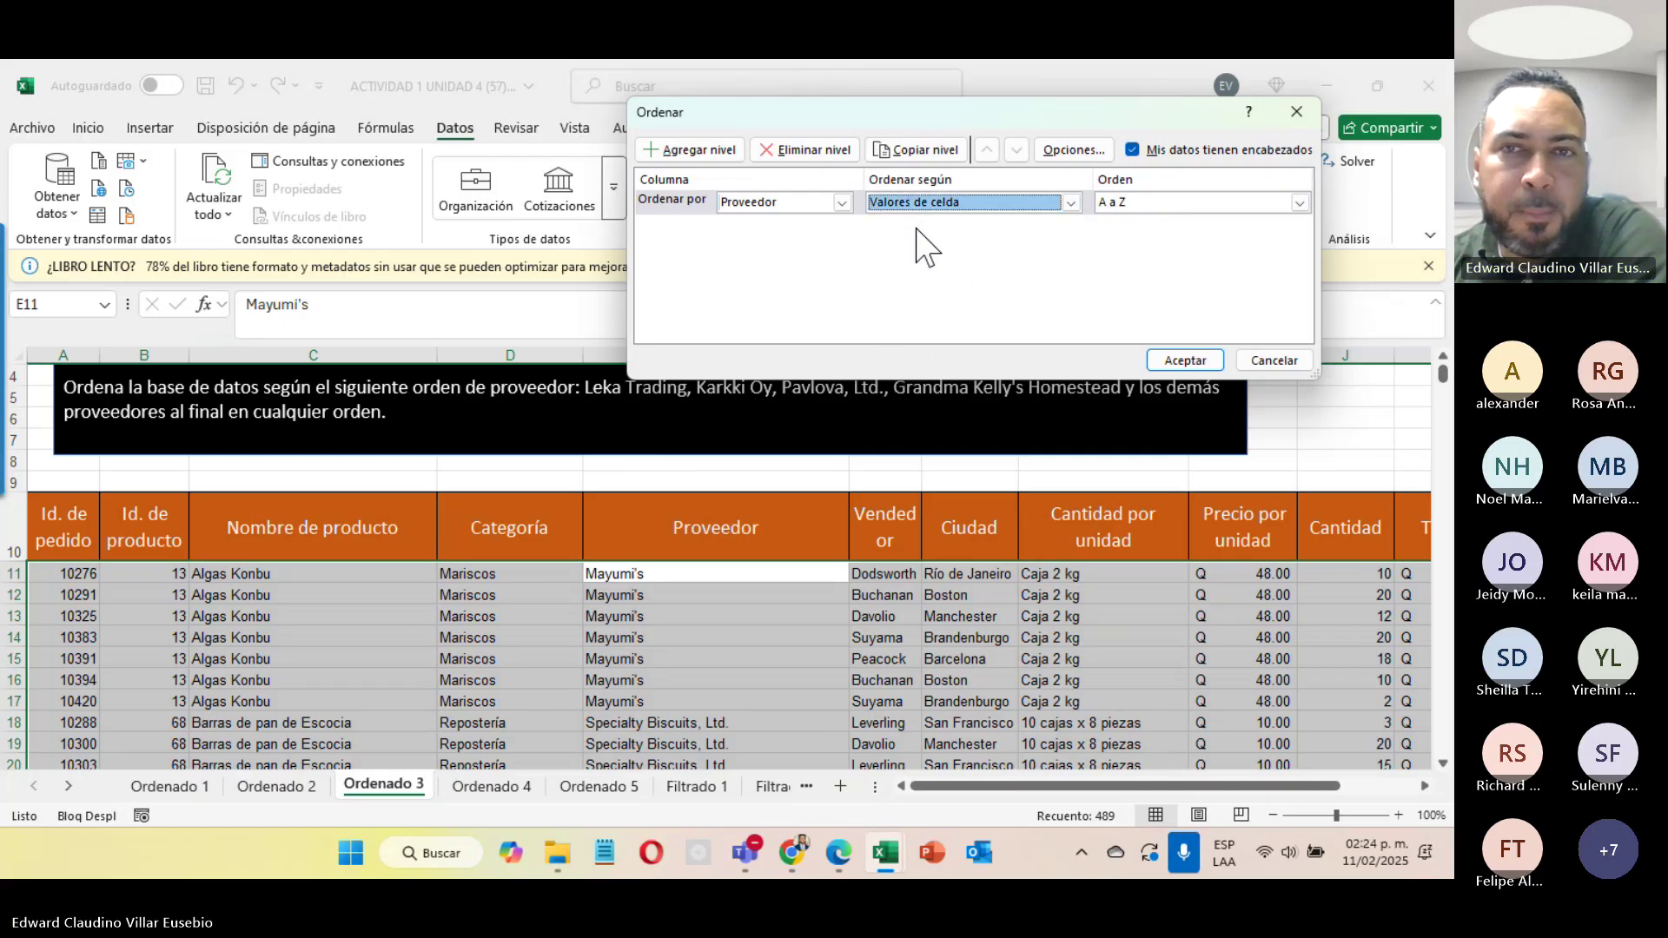
click(1221, 203)
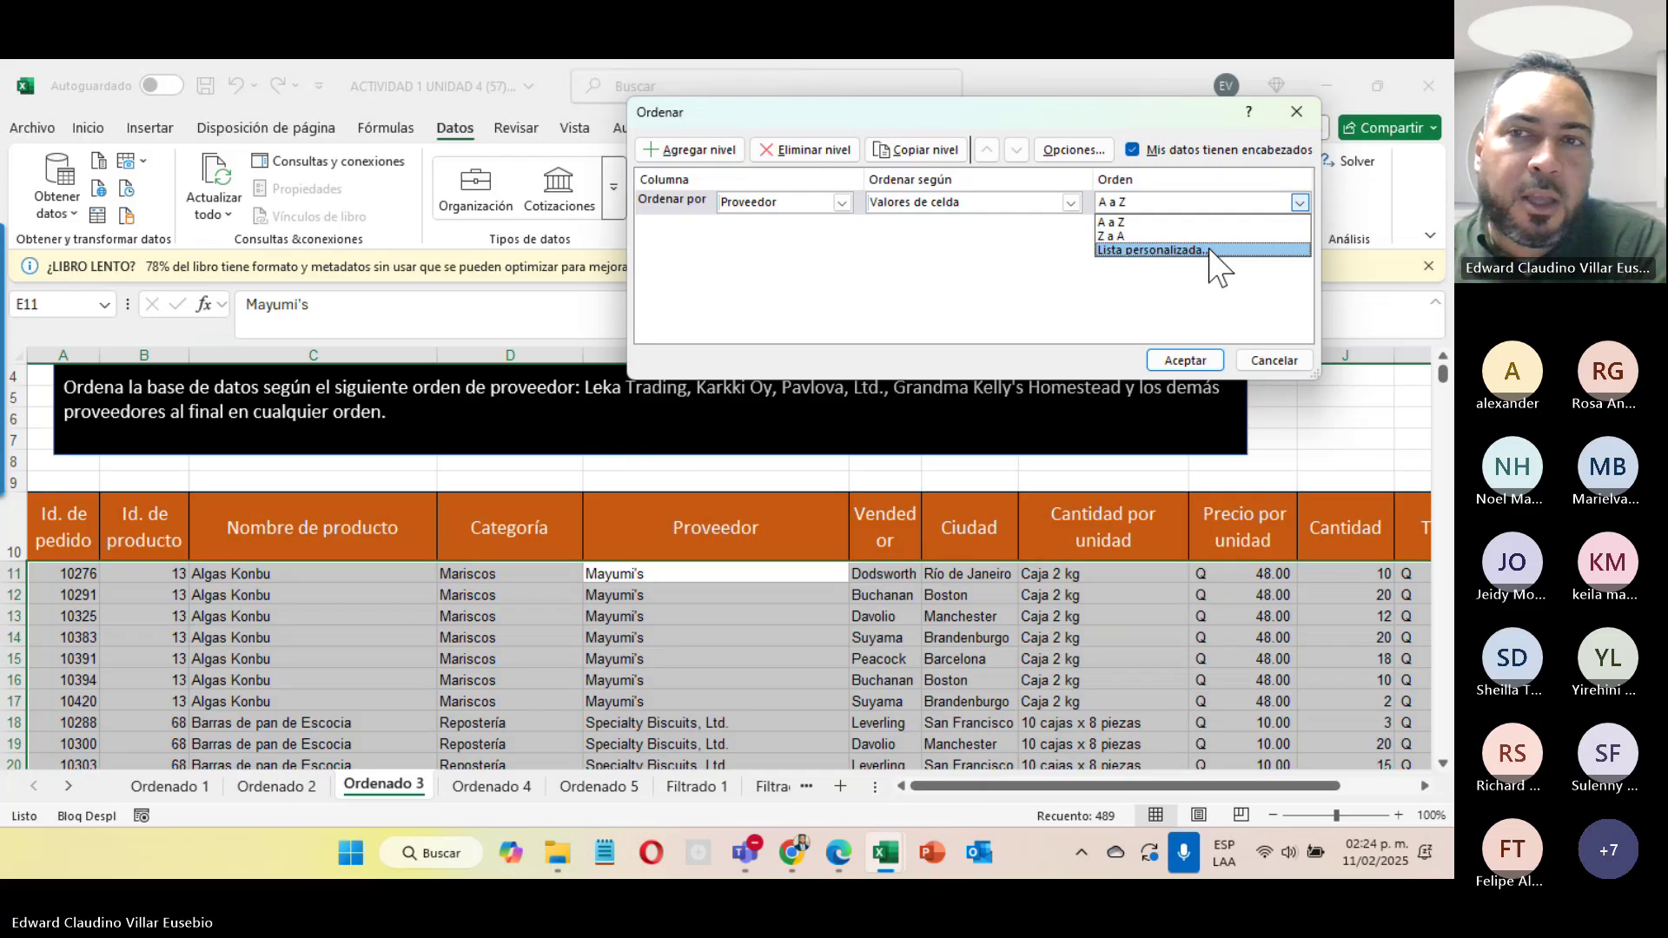
click(1167, 248)
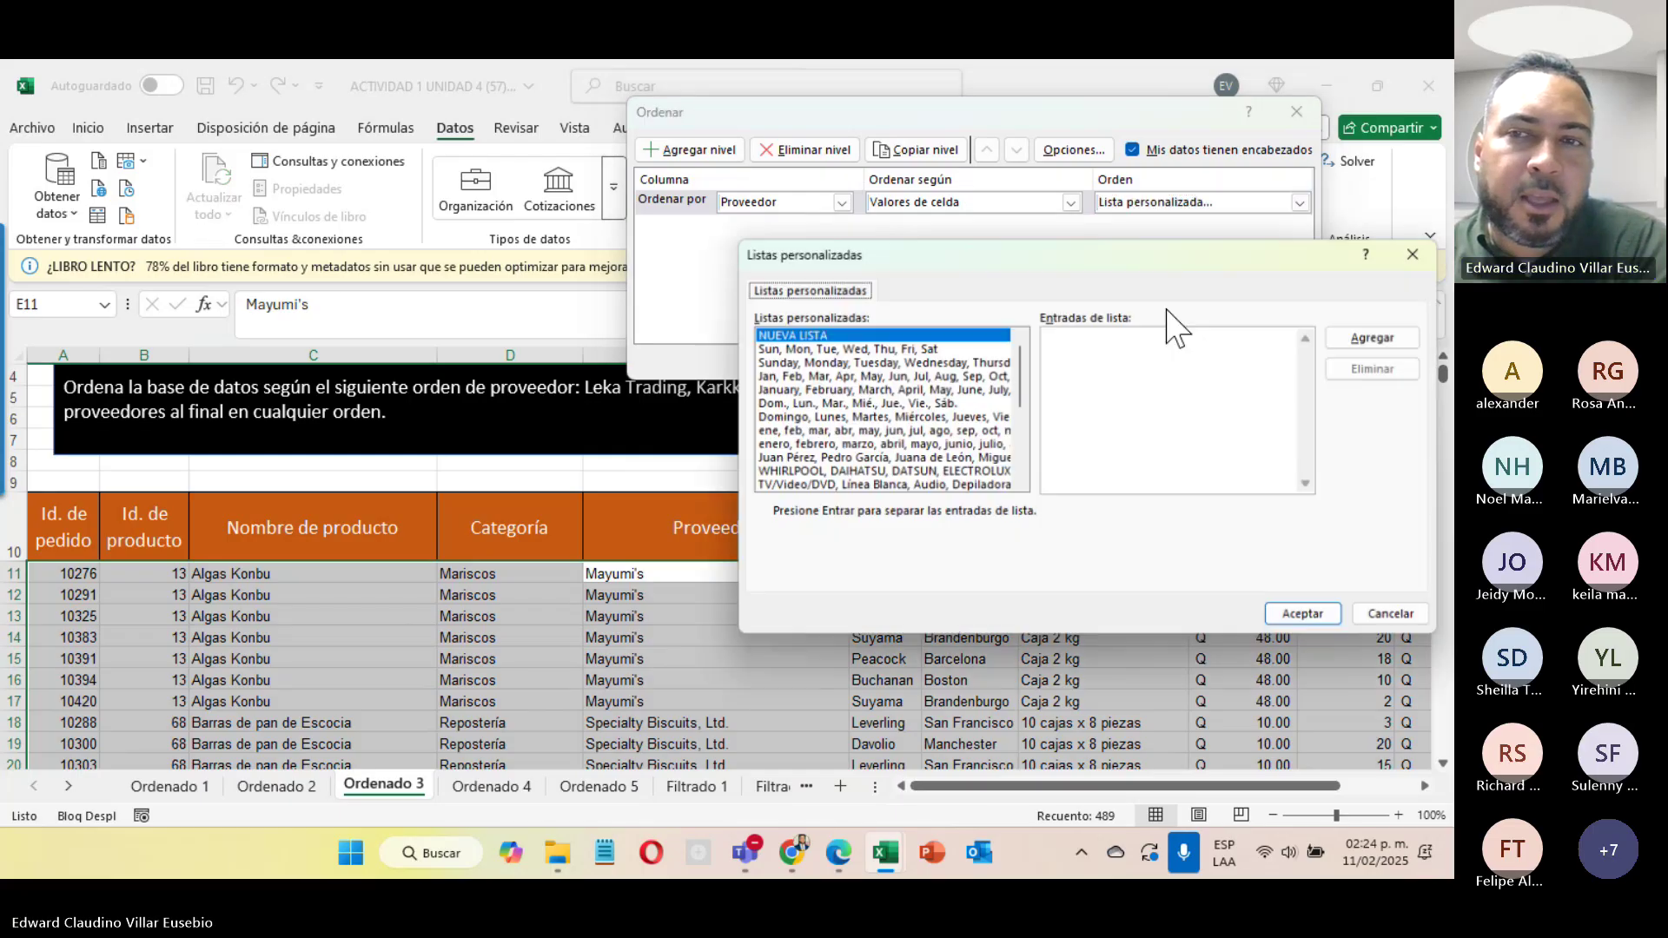
Step: Add a new custom list with the entries Leka Trading, Karkki Oy, Pavlova, Ltd., Grandma Kelly's Homestead
scroll(803, 351, down, 5)
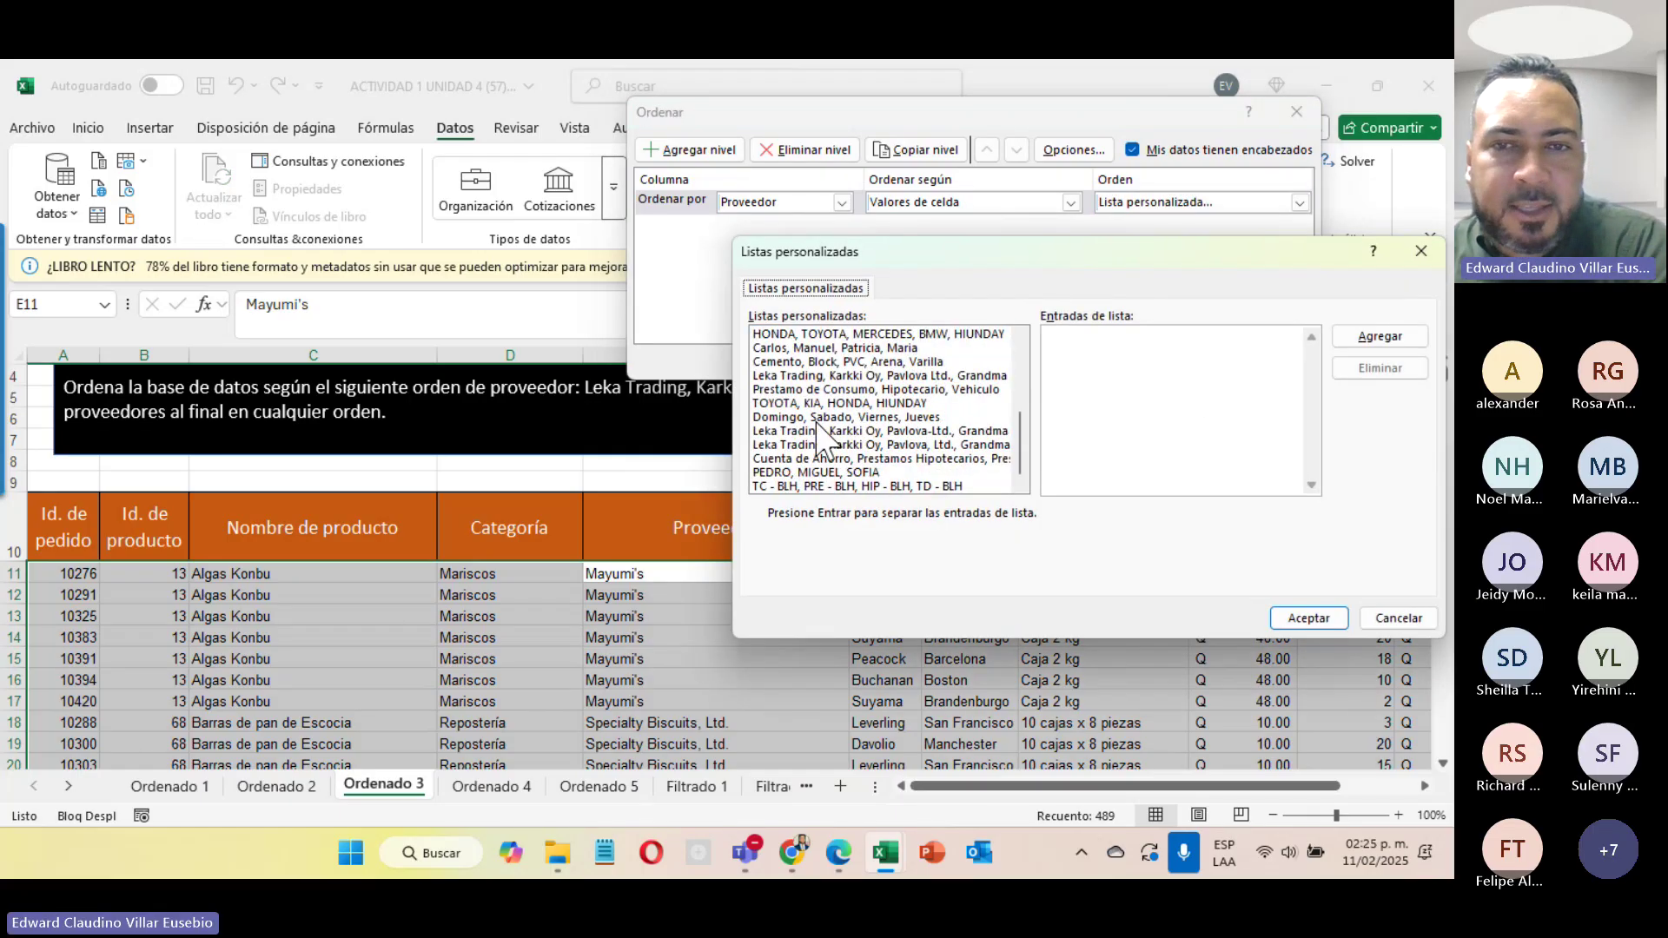
click(1368, 339)
click(1363, 337)
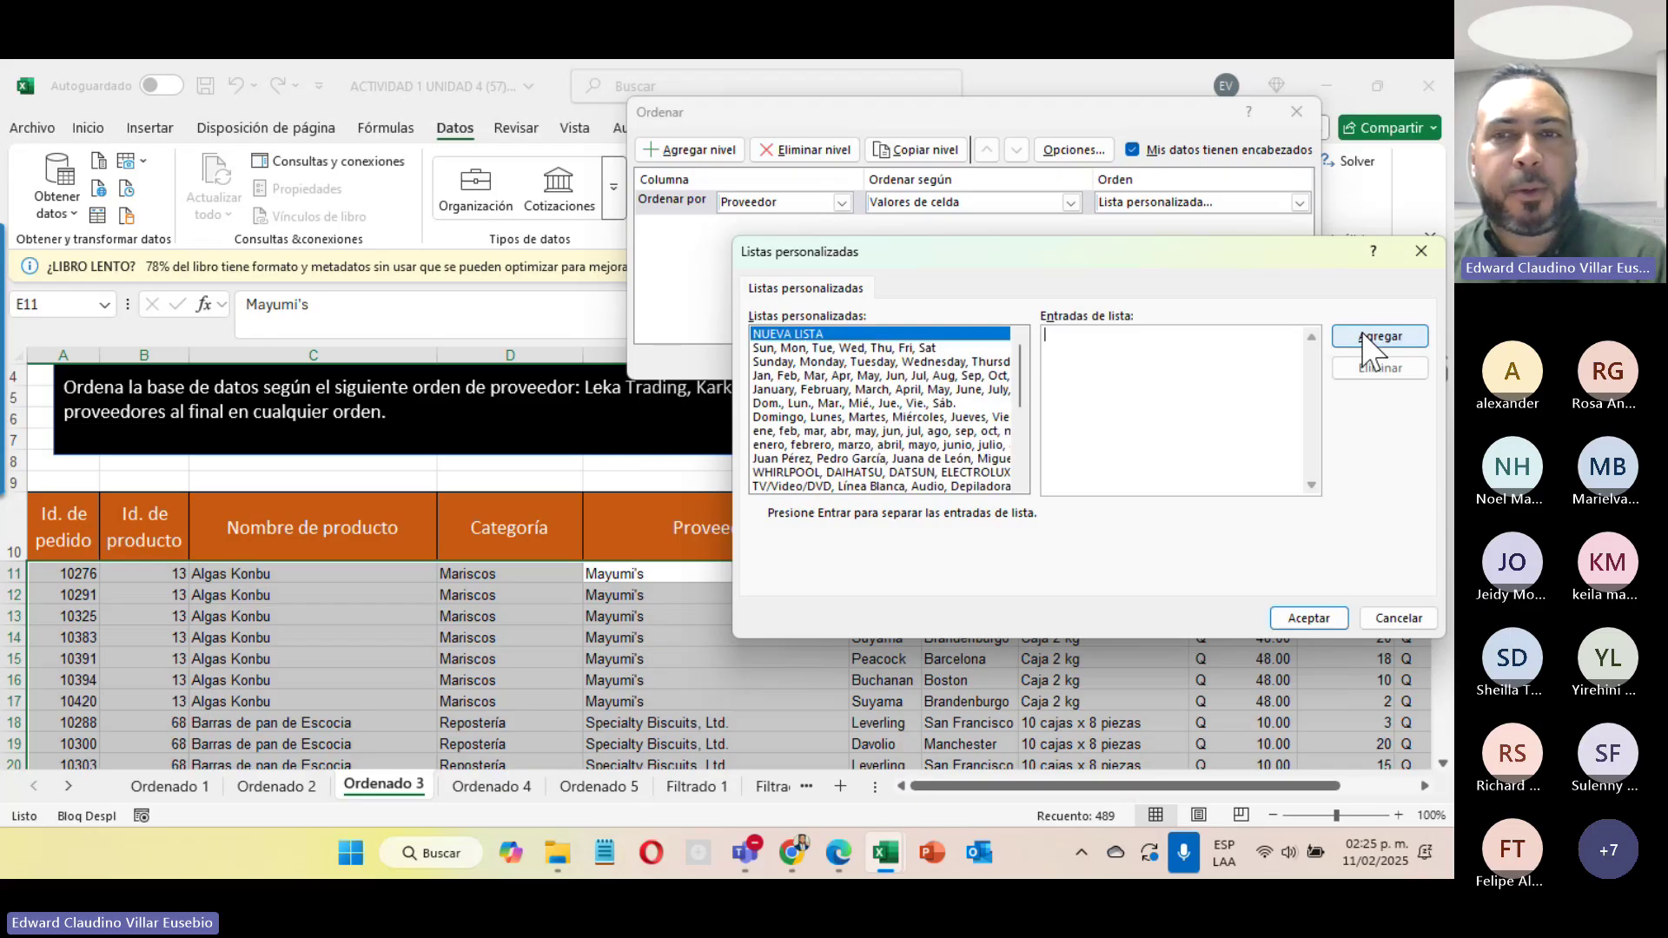
text(Leka Trading, Karkki Oy, Pavlova, Ltd., Grandma Kelly's Homestead)
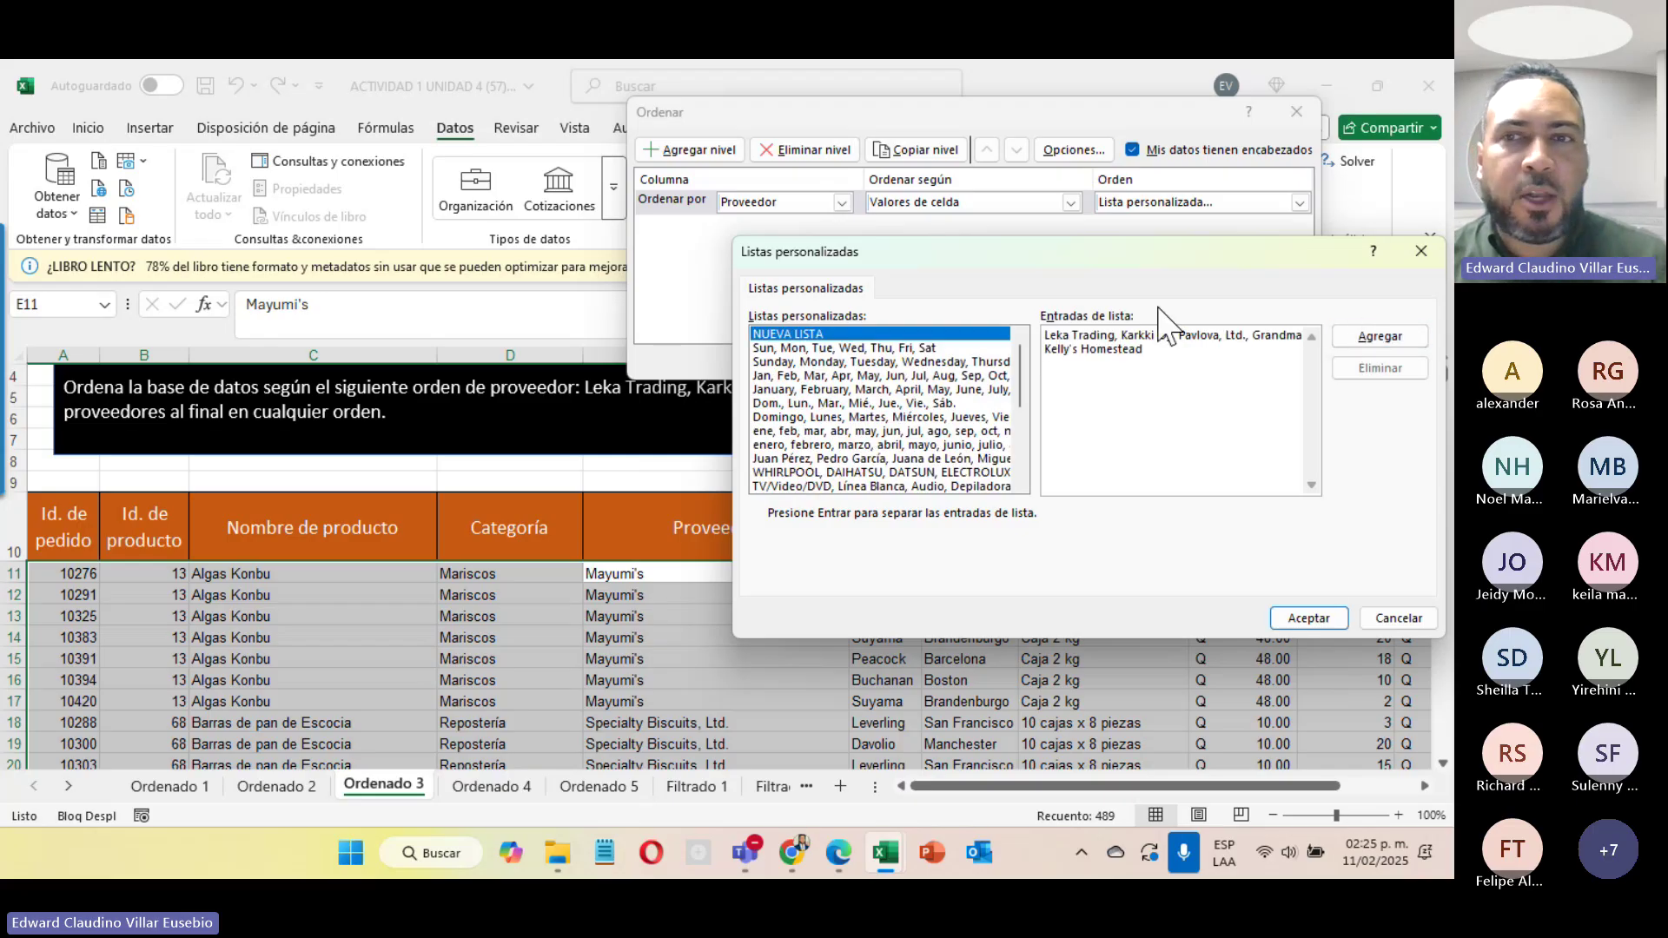
click(1377, 344)
scroll(923, 447, down, 5)
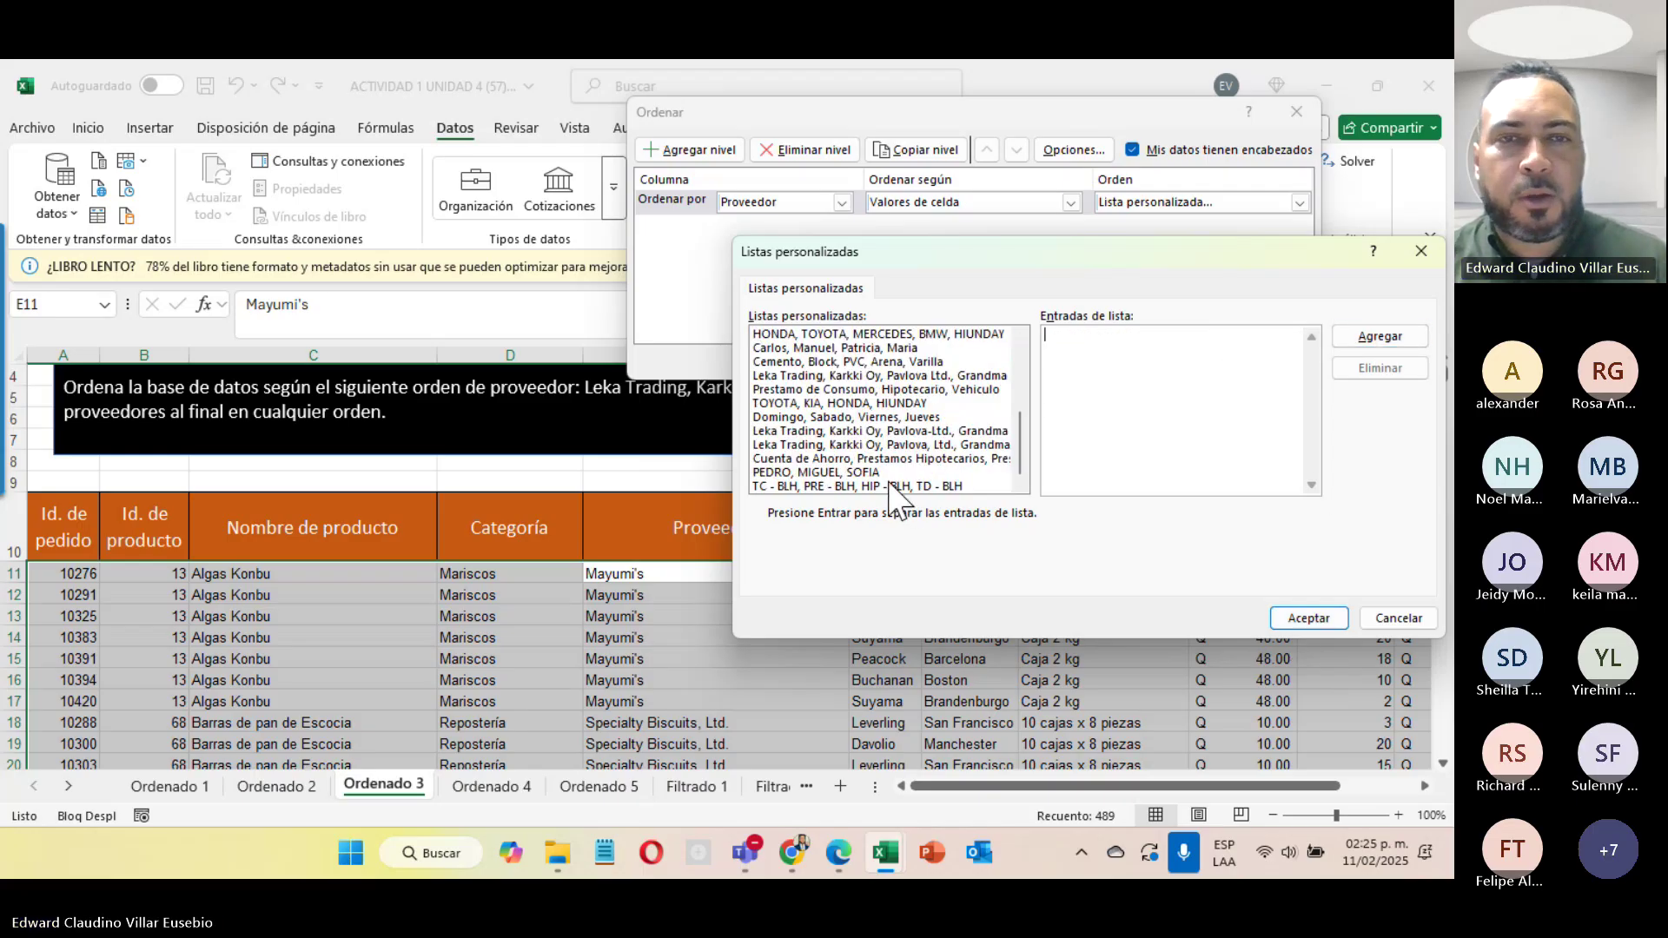
Step: Sort Ordenado 3 by the custom list starting Leka Trading, Karkki Oy, Pavlova, Ltd., and check the supplier order down the table
click(867, 446)
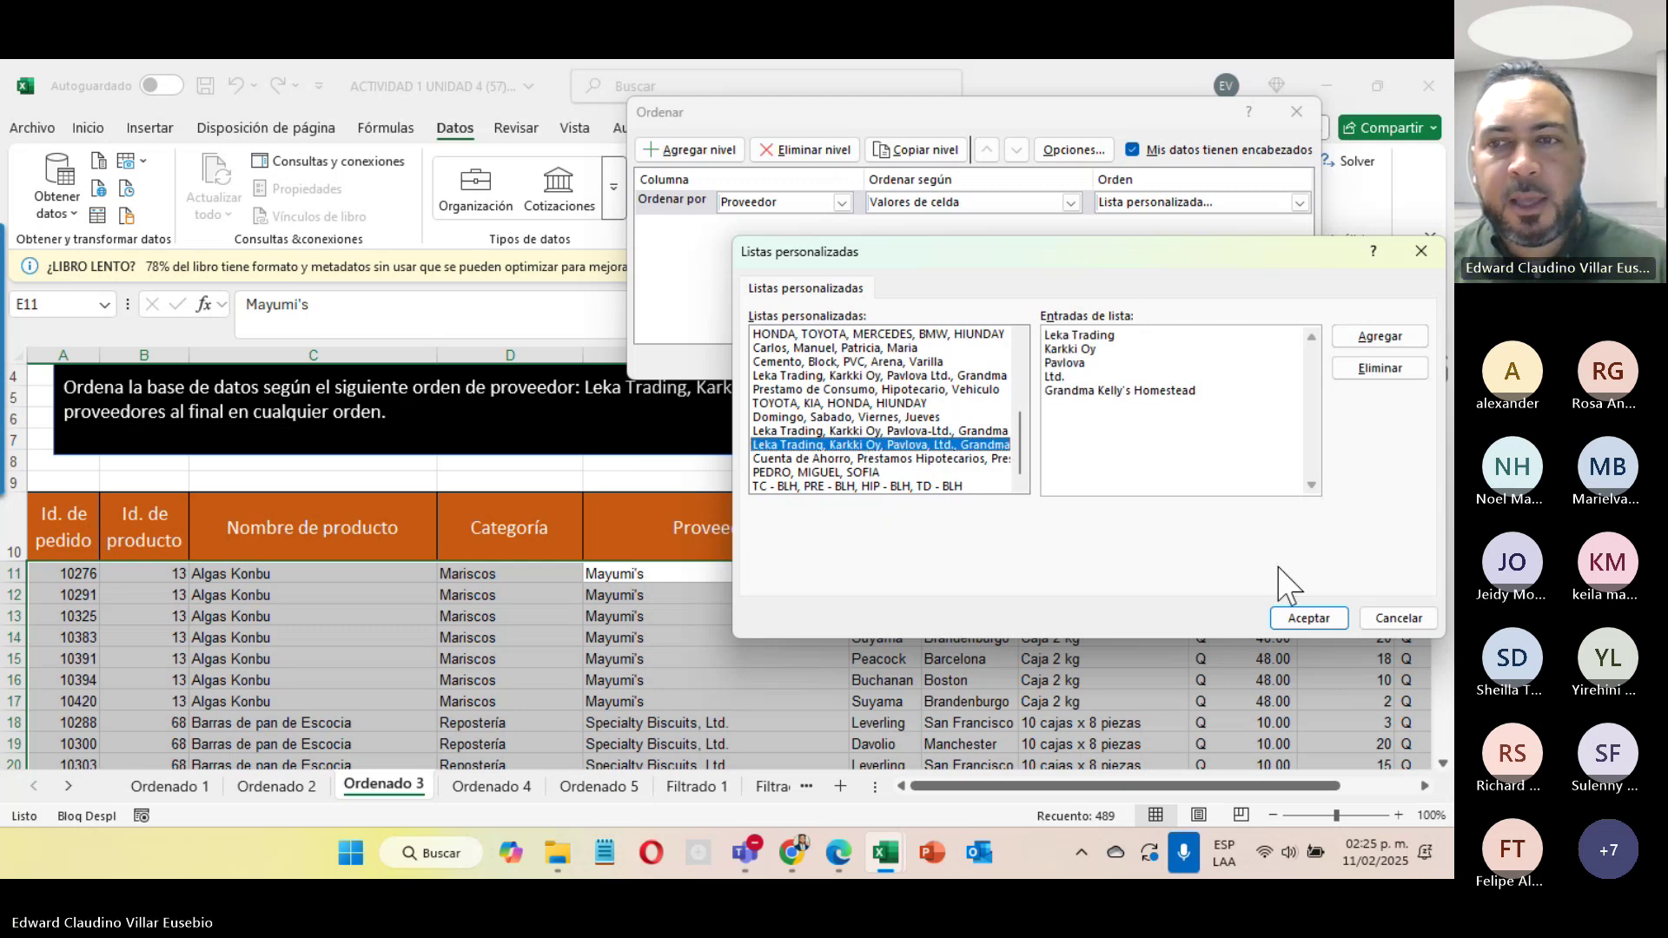
click(1333, 622)
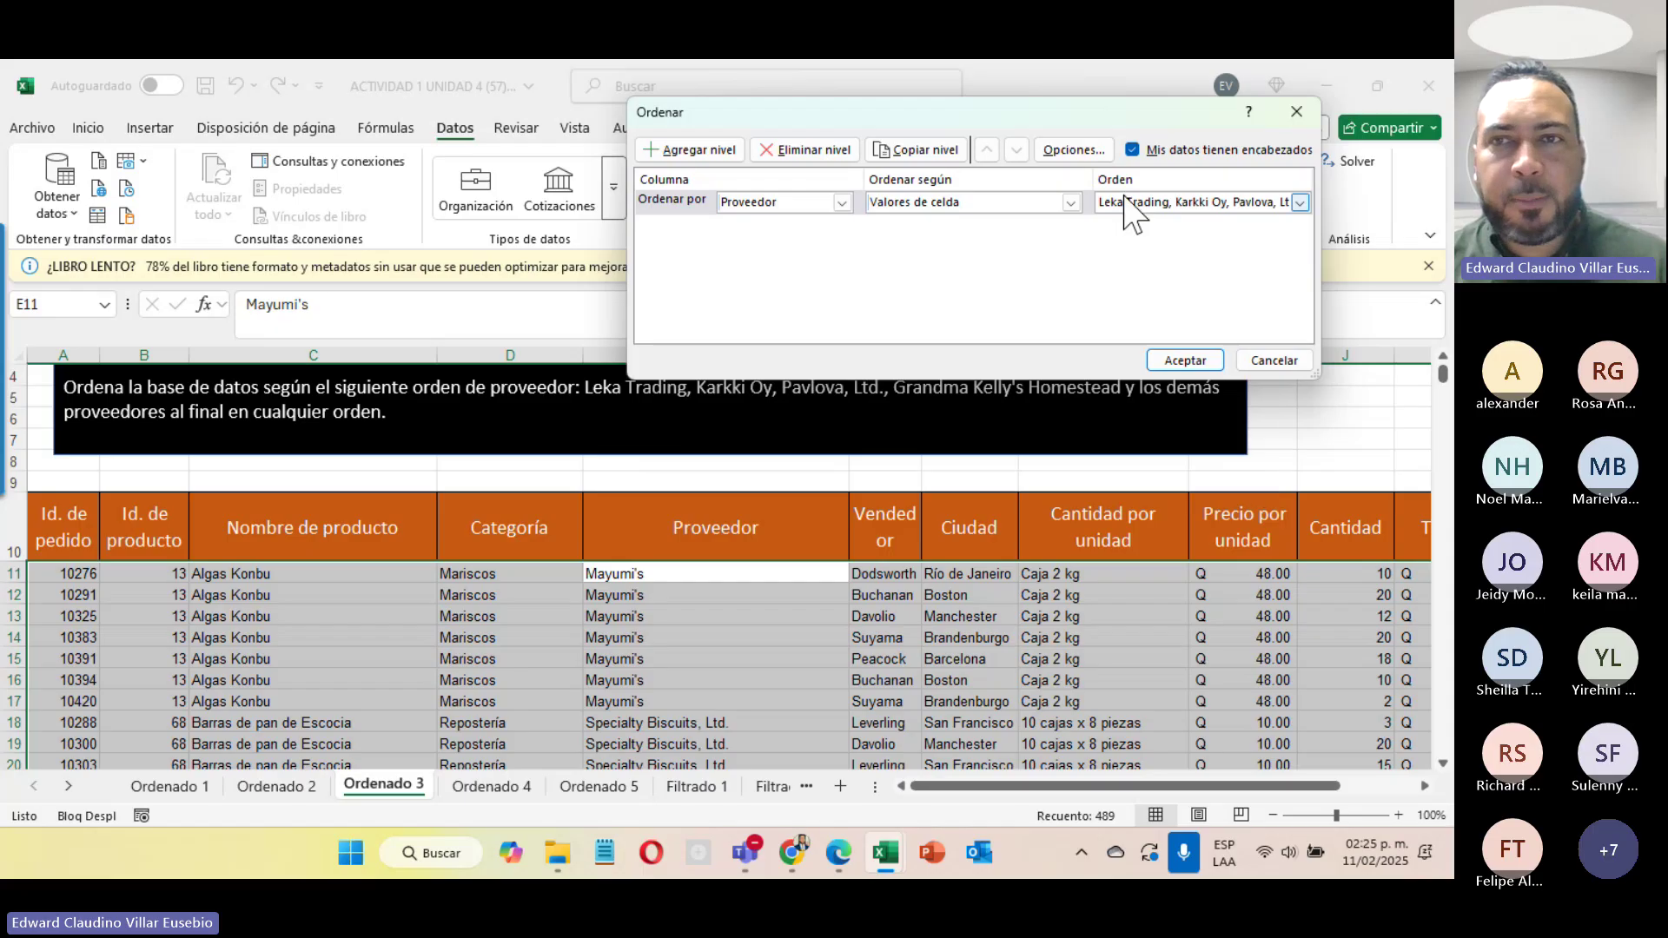
click(1185, 361)
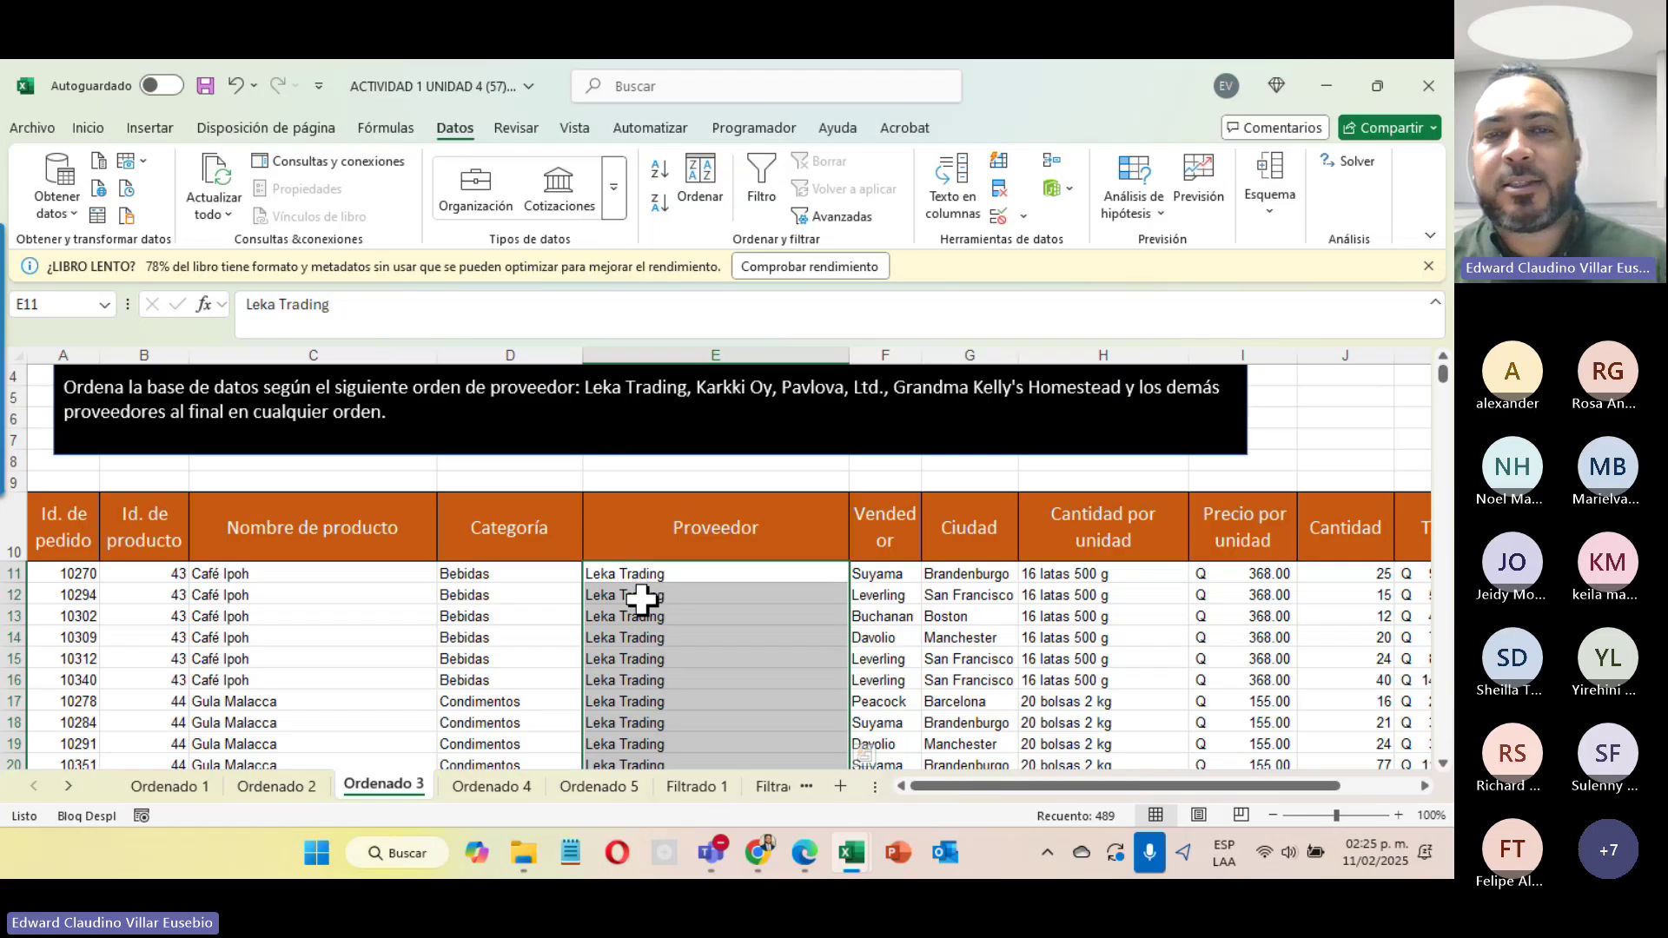
scroll(689, 577, down, 7)
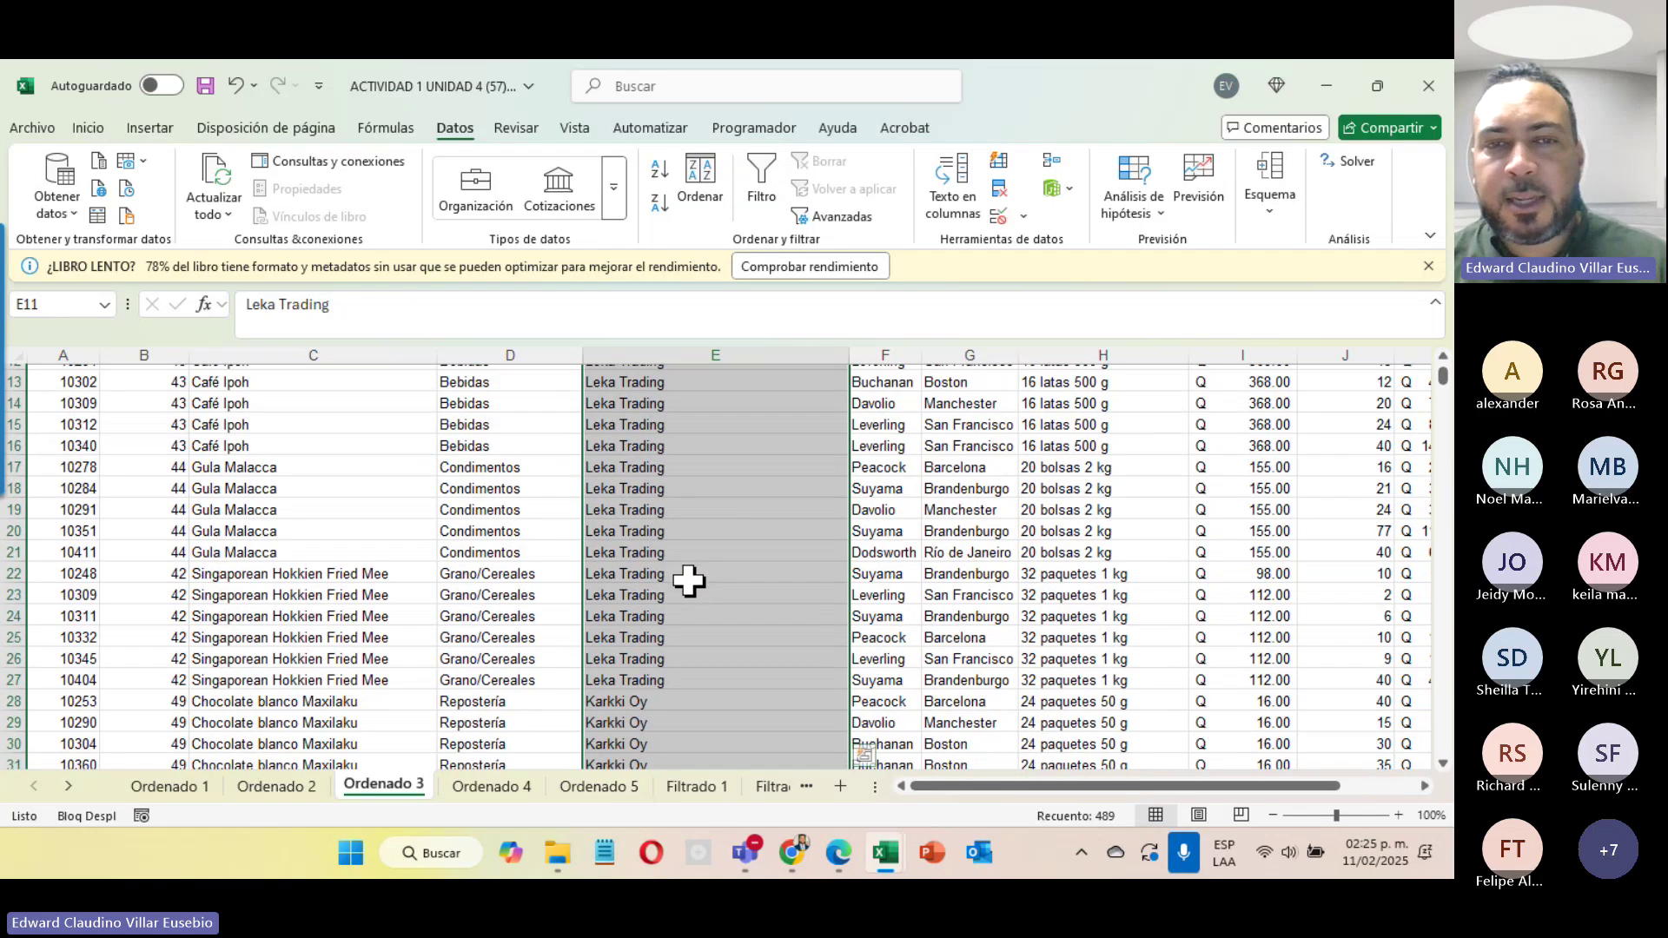
scroll(689, 512, down, 7)
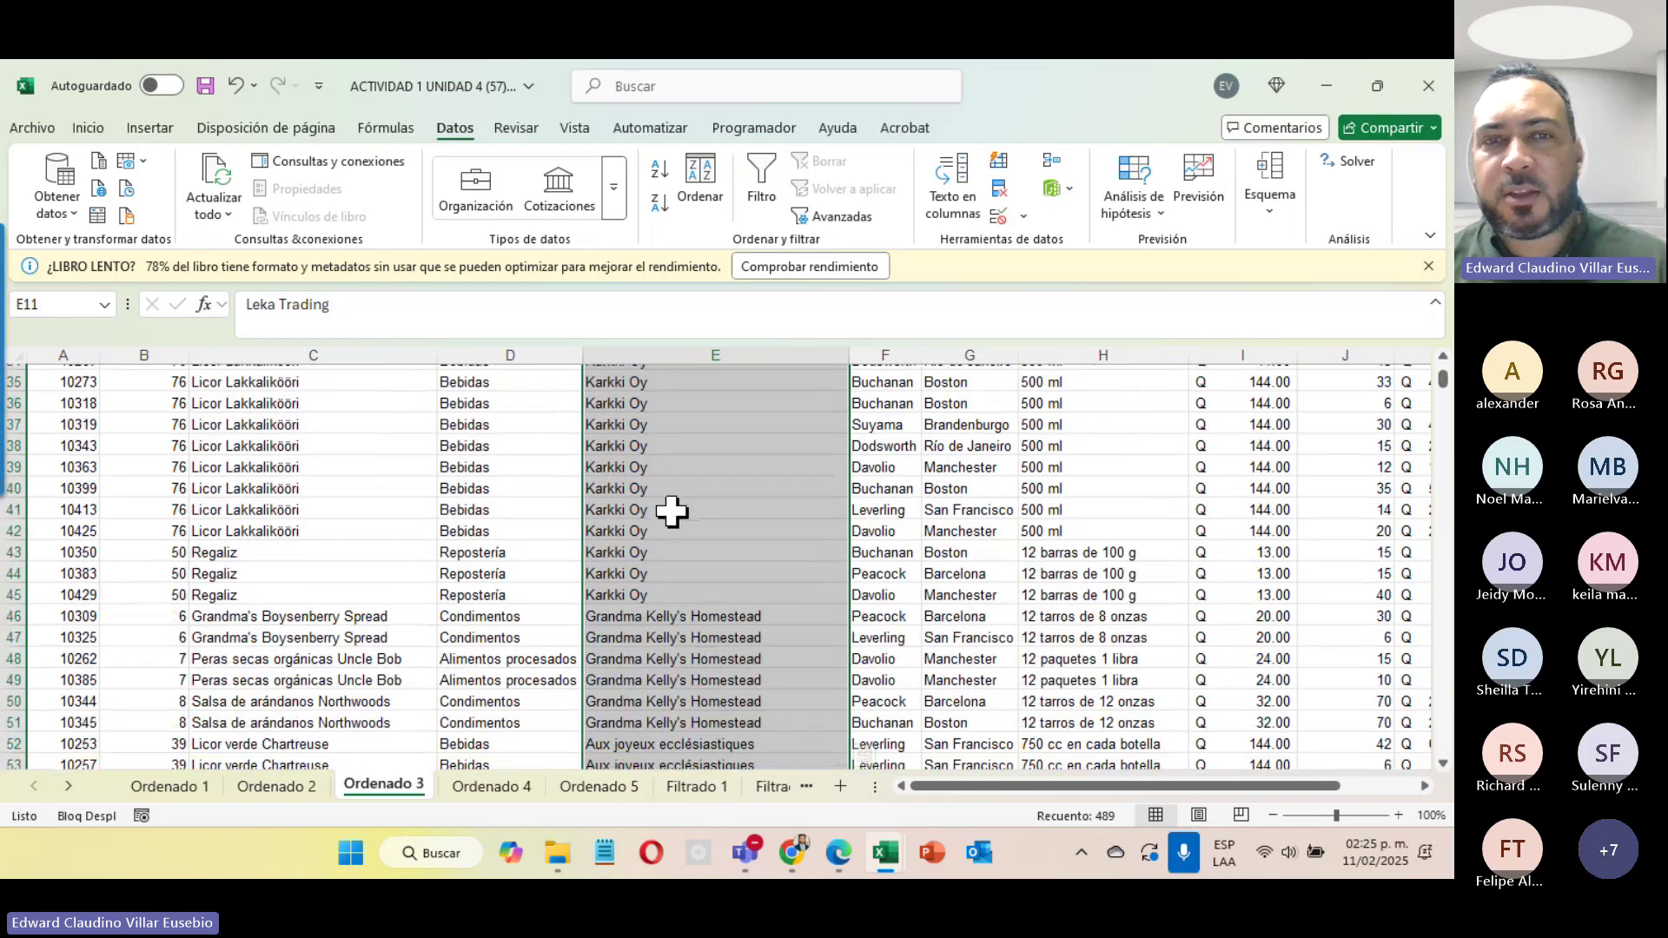
scroll(687, 661, down, 4)
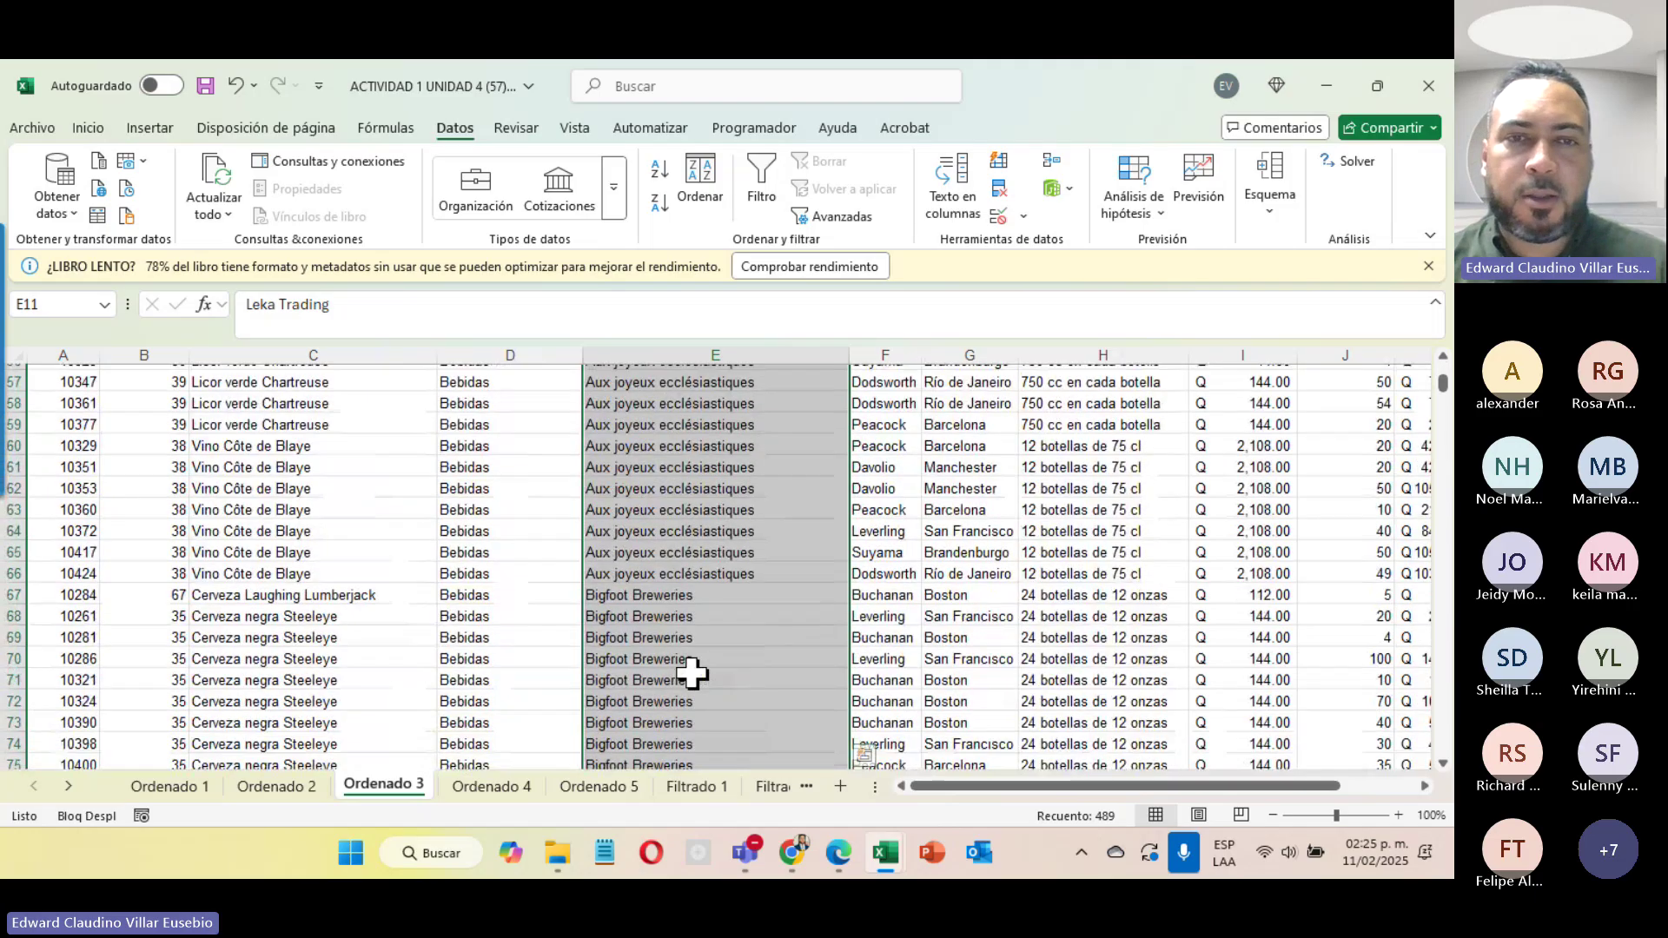
scroll(690, 671, up, 19)
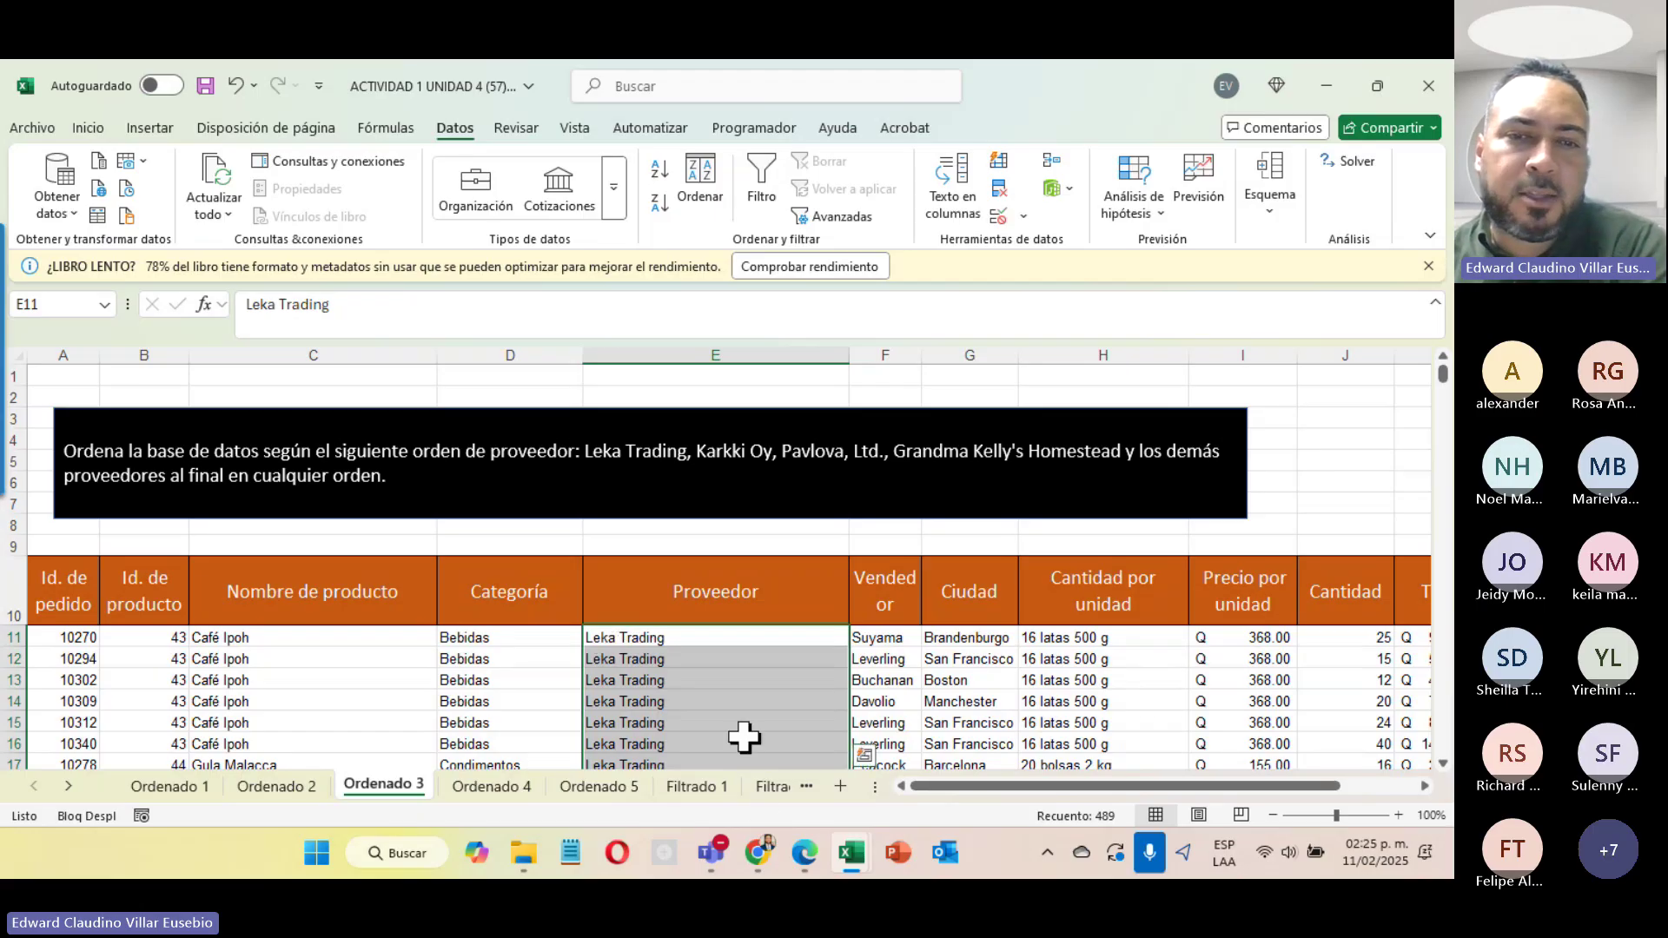
mouse_move(712, 847)
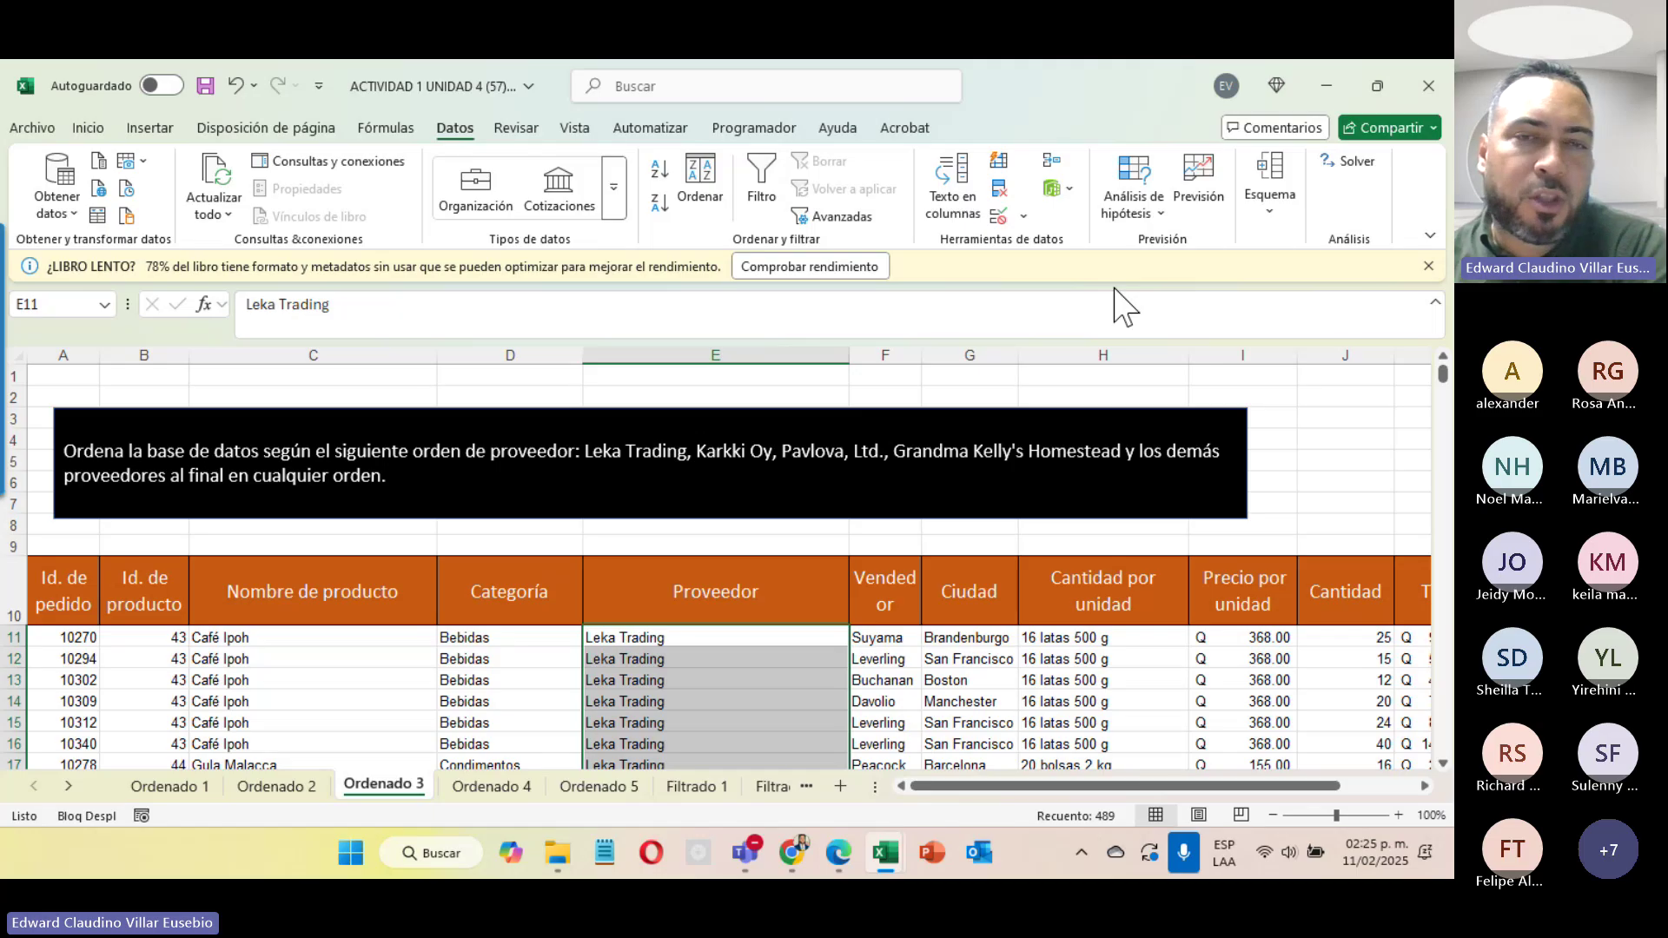
Step: Compare the price font colours on Ordenado 4 with the Total fill colours on Ordenado 5, and read the Ordenado 5 instruction
click(508, 789)
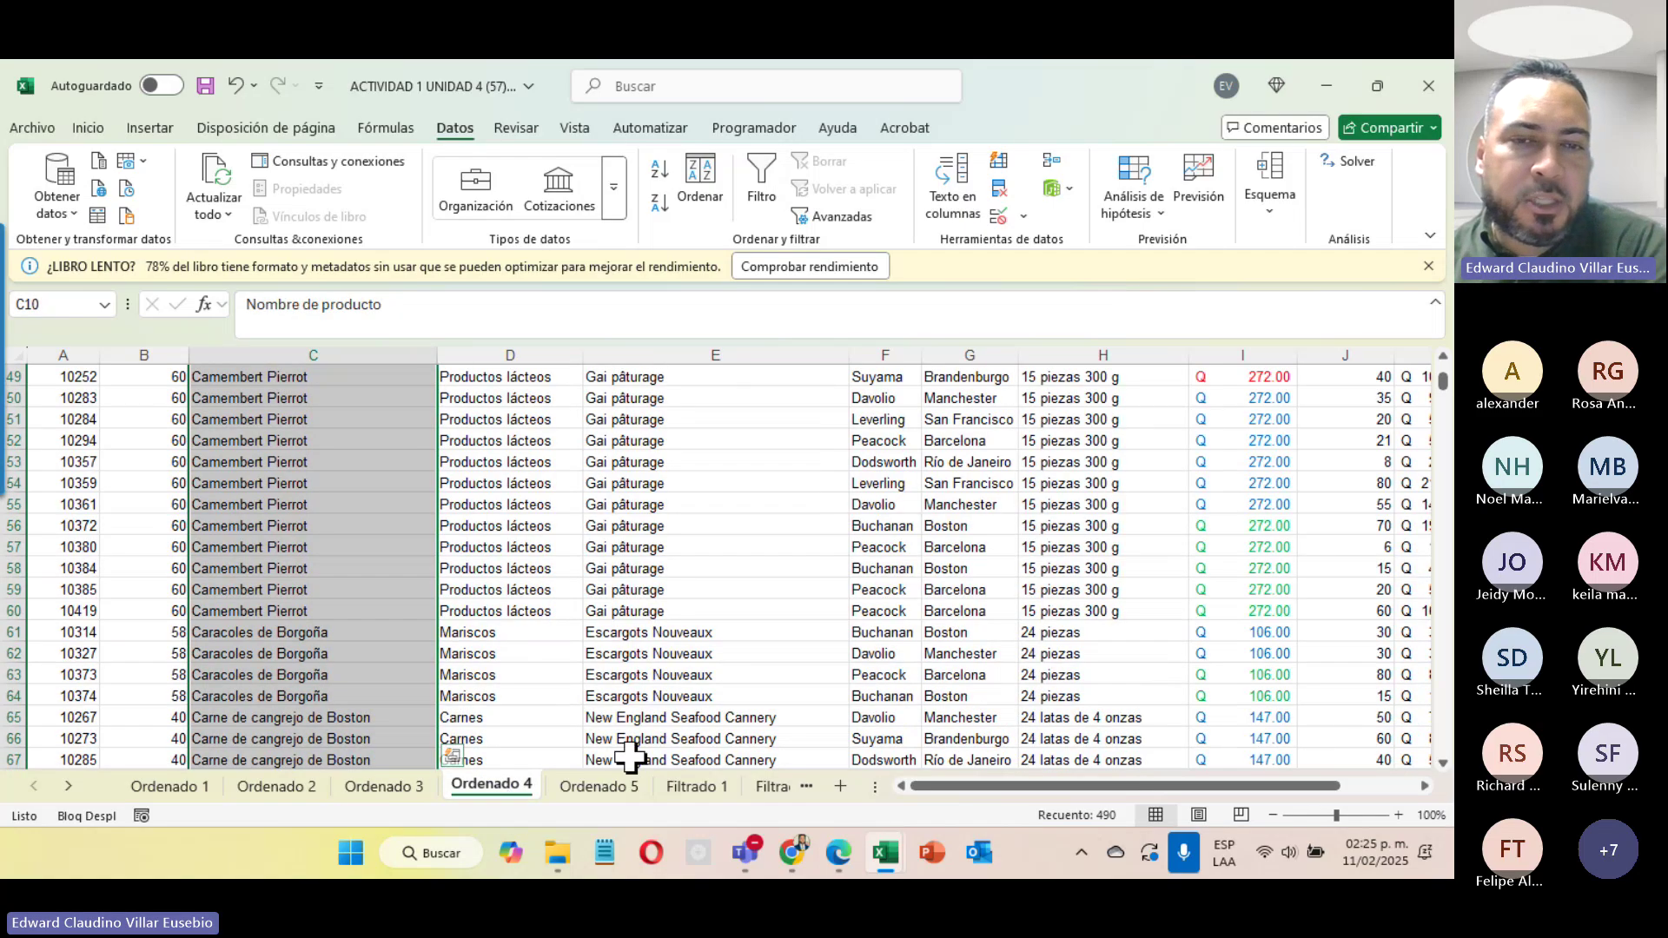
click(607, 793)
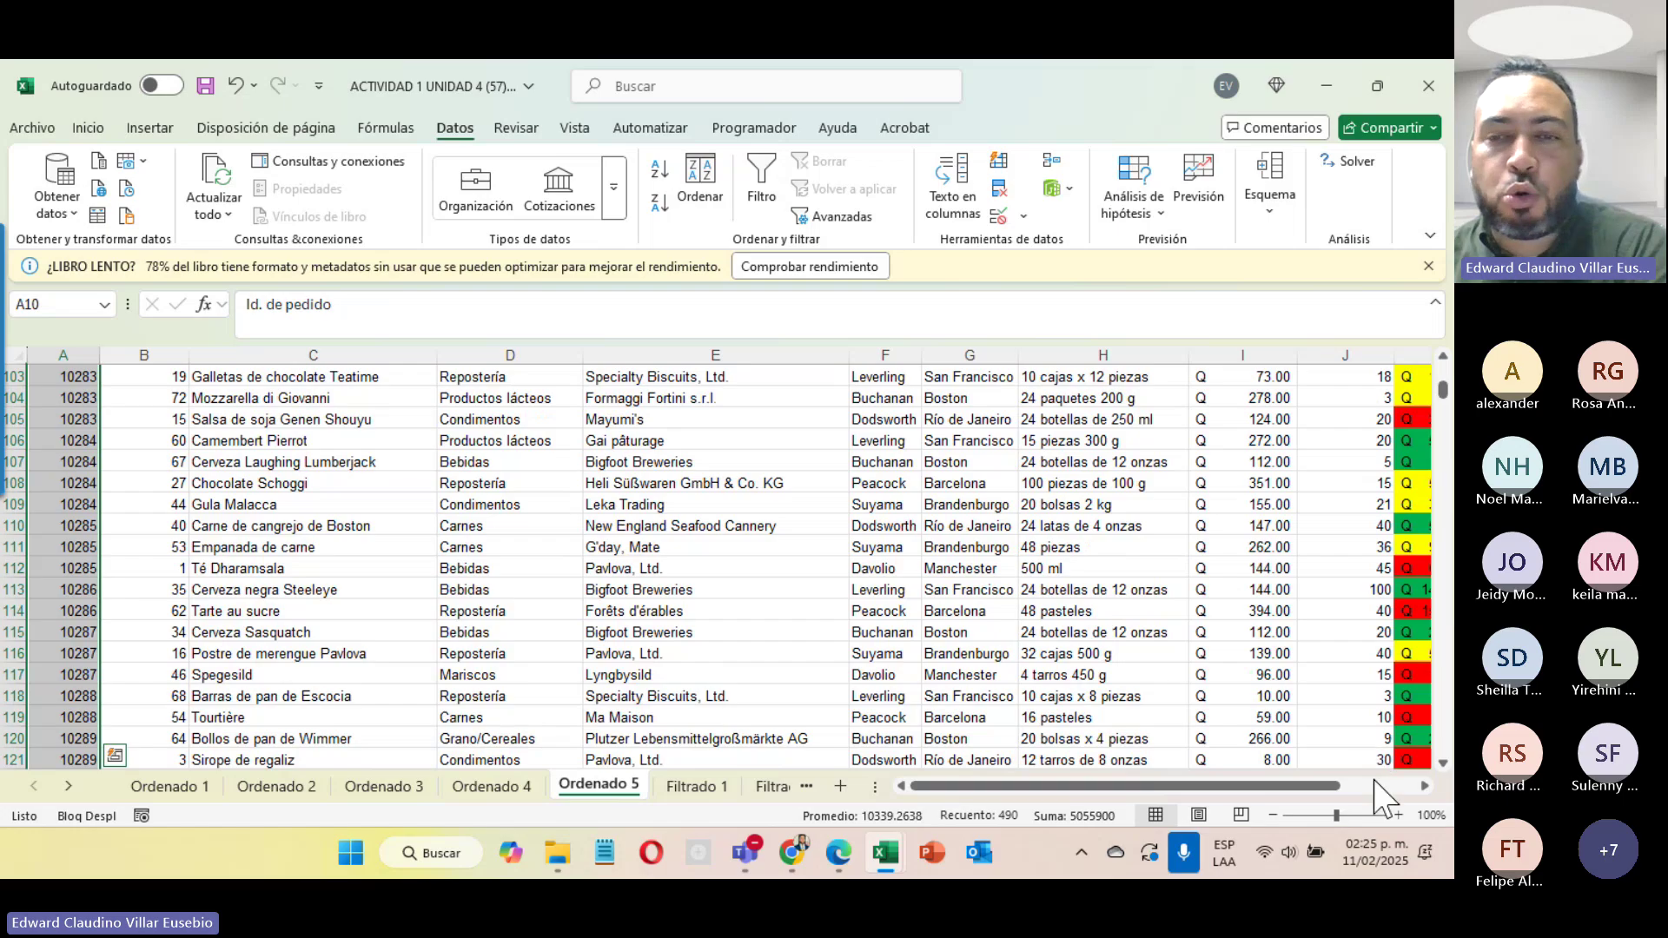
drag(1362, 791, 1332, 790)
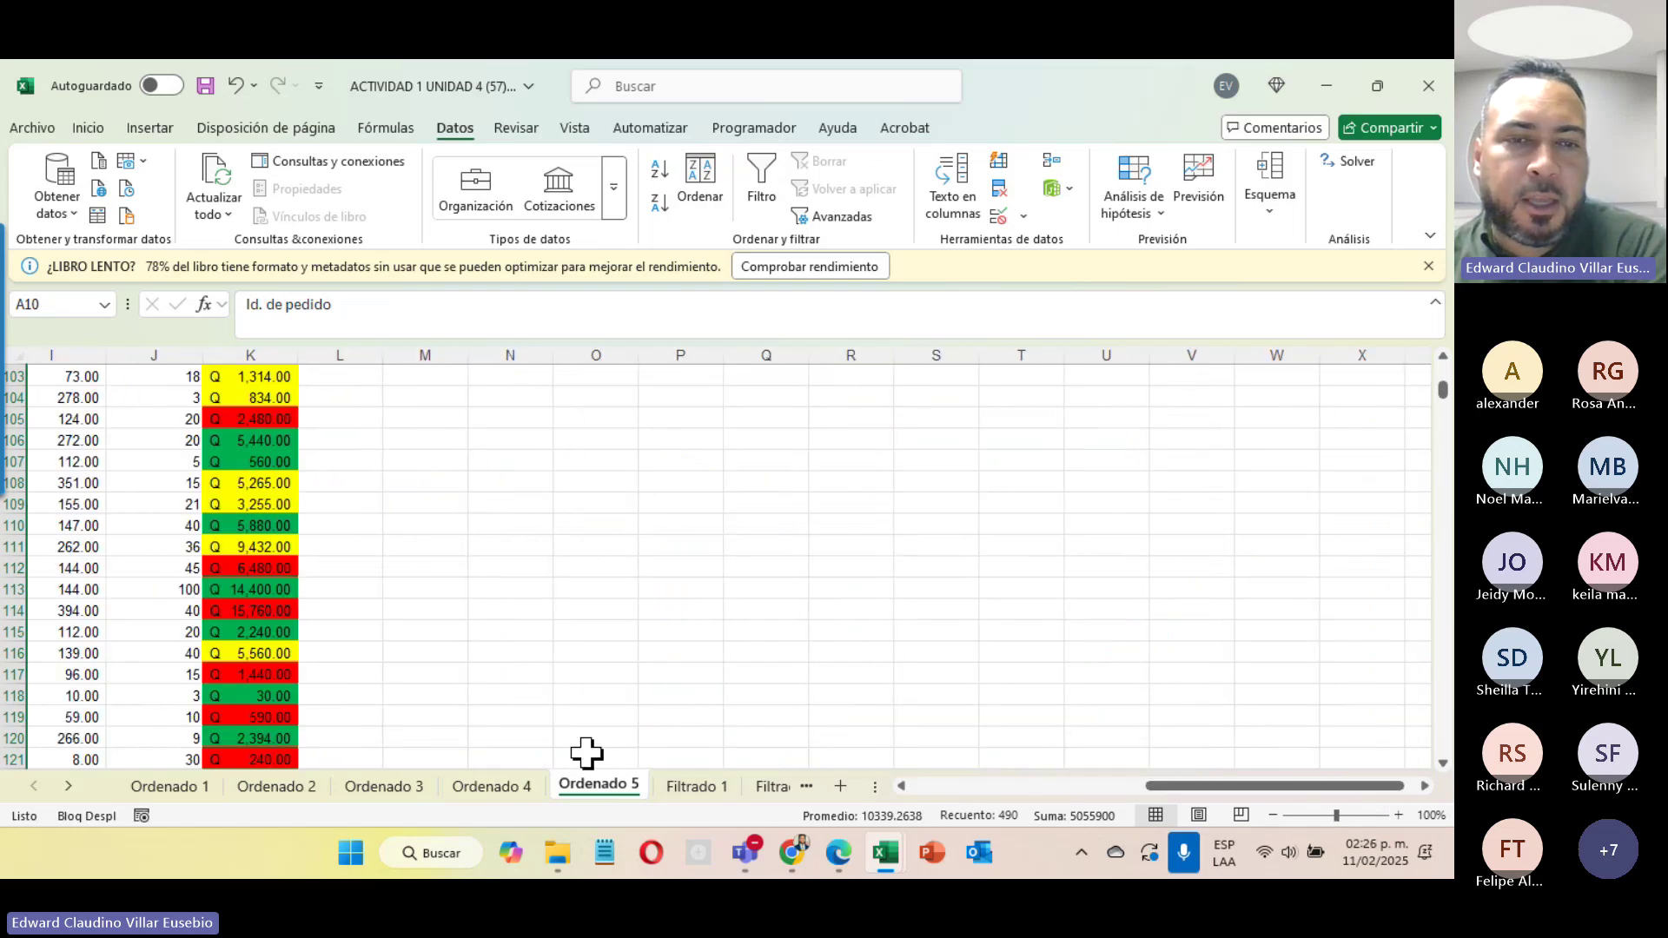
click(491, 787)
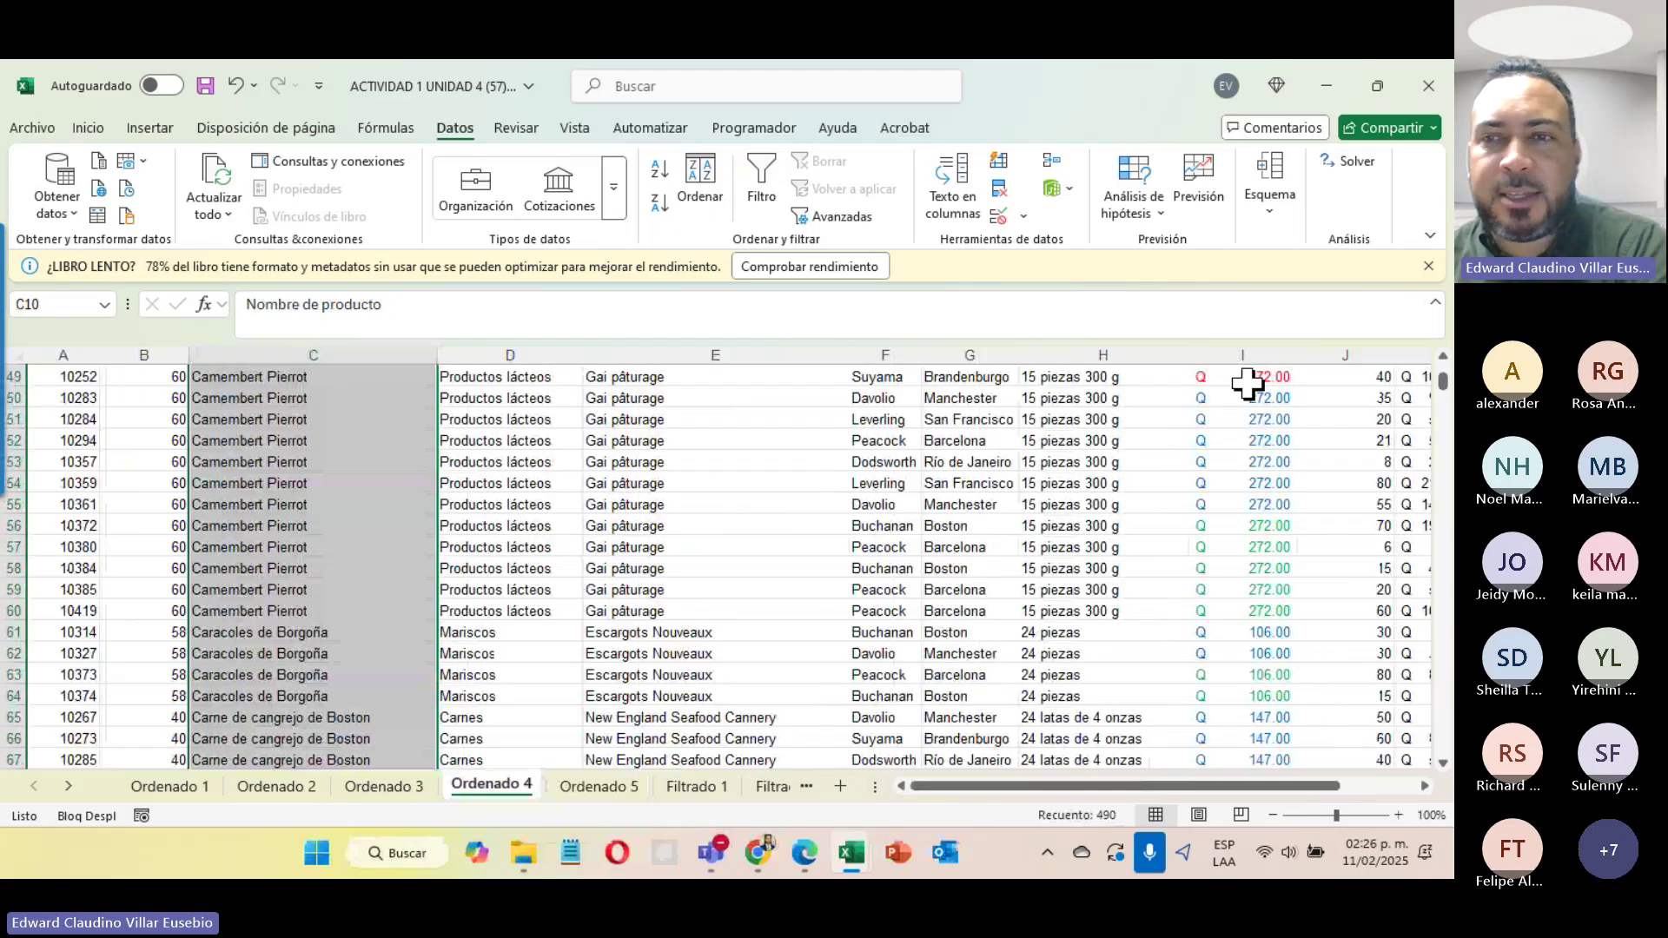
drag(1251, 398, 1233, 674)
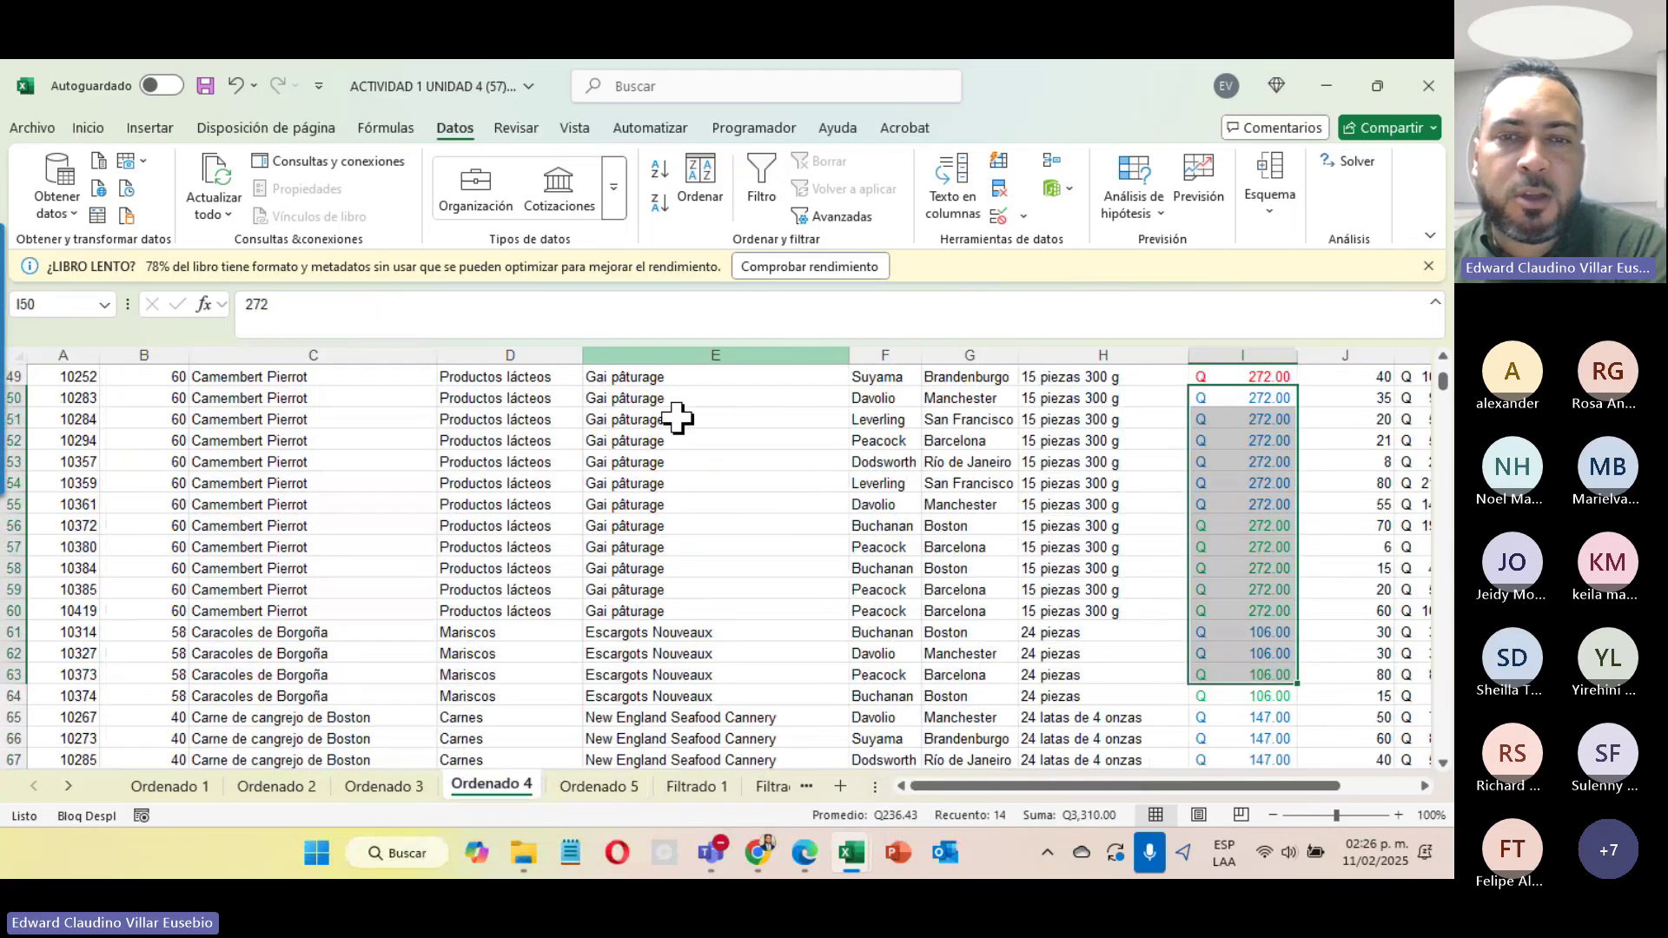
click(576, 785)
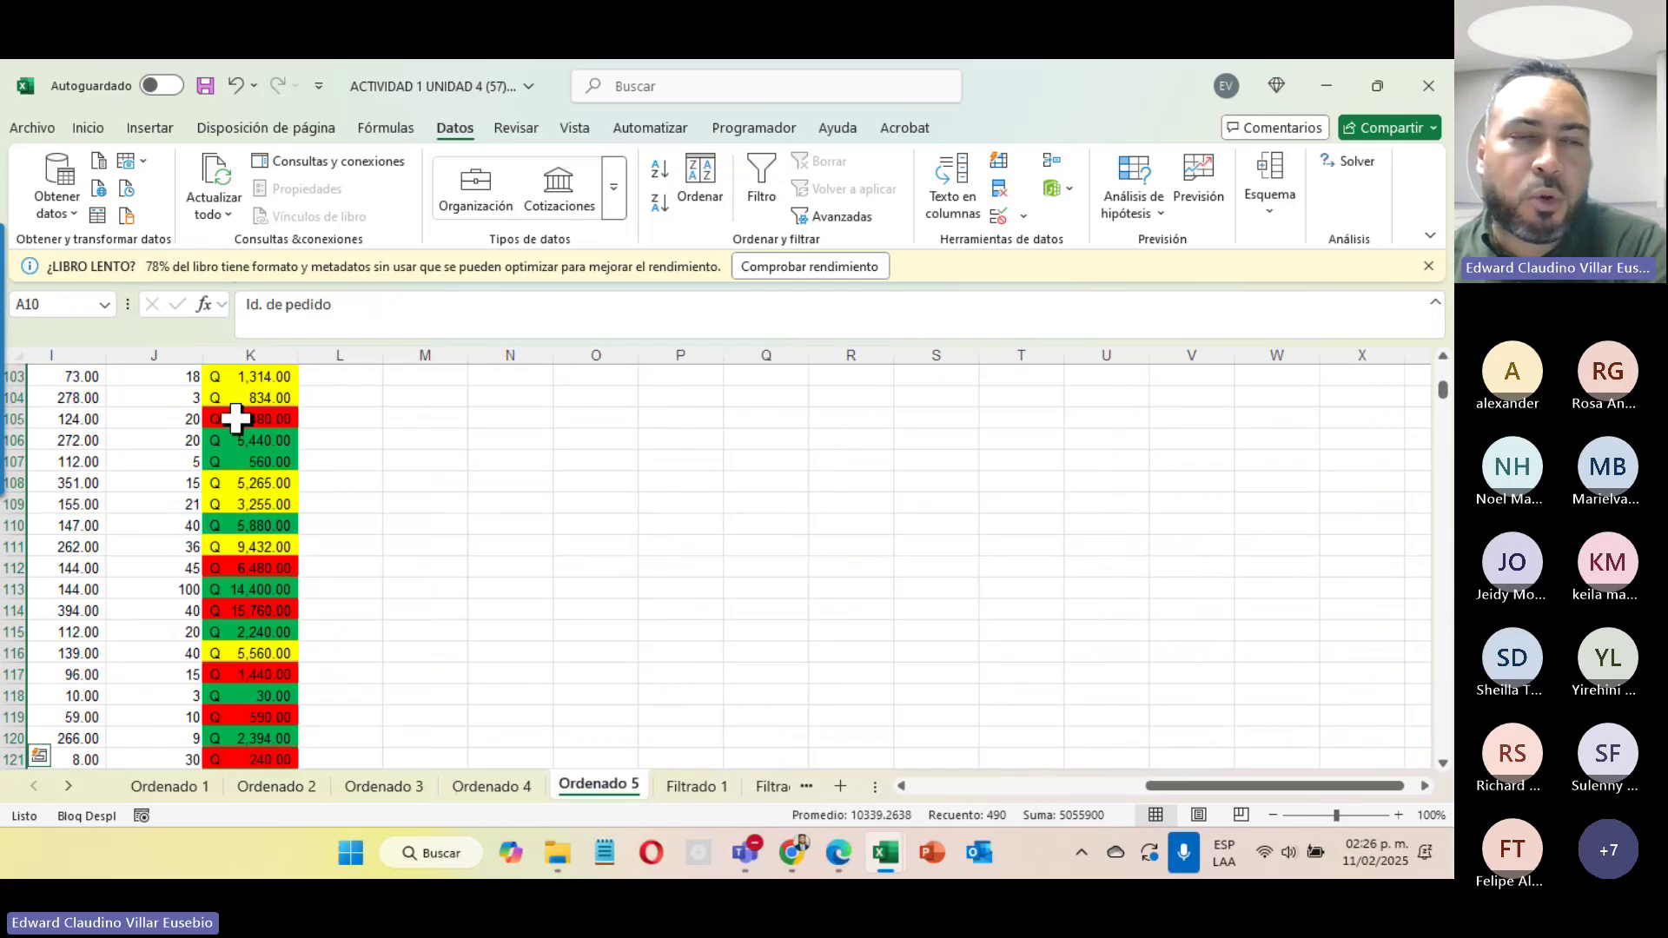
drag(235, 397, 235, 674)
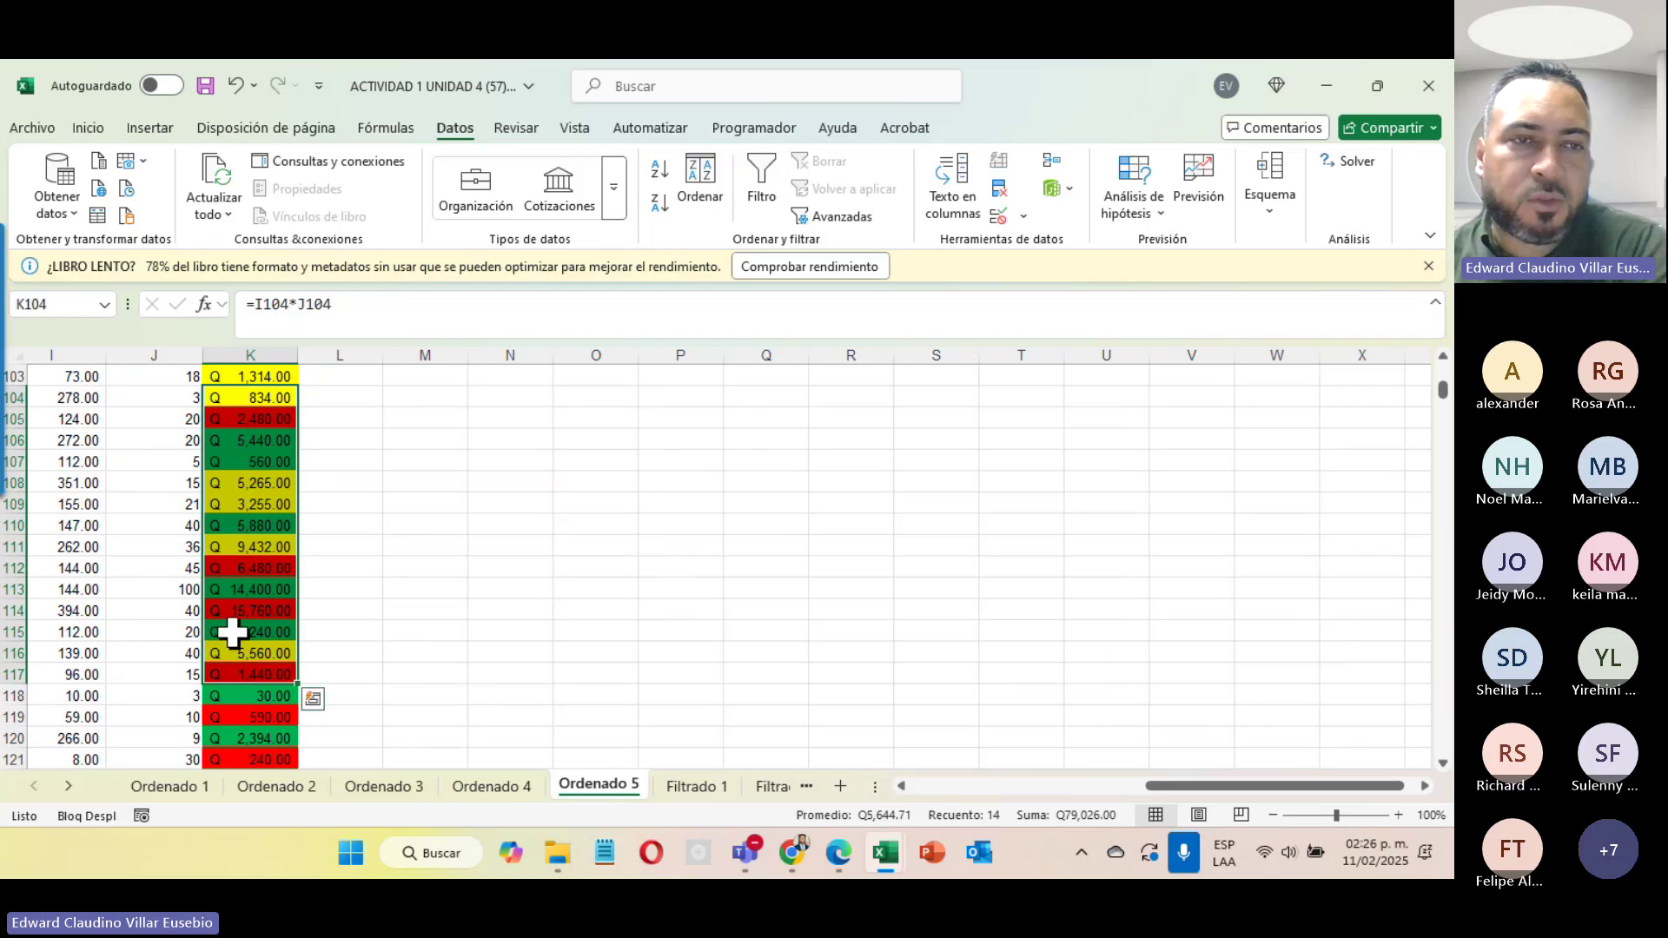
scroll(235, 634, up, 20)
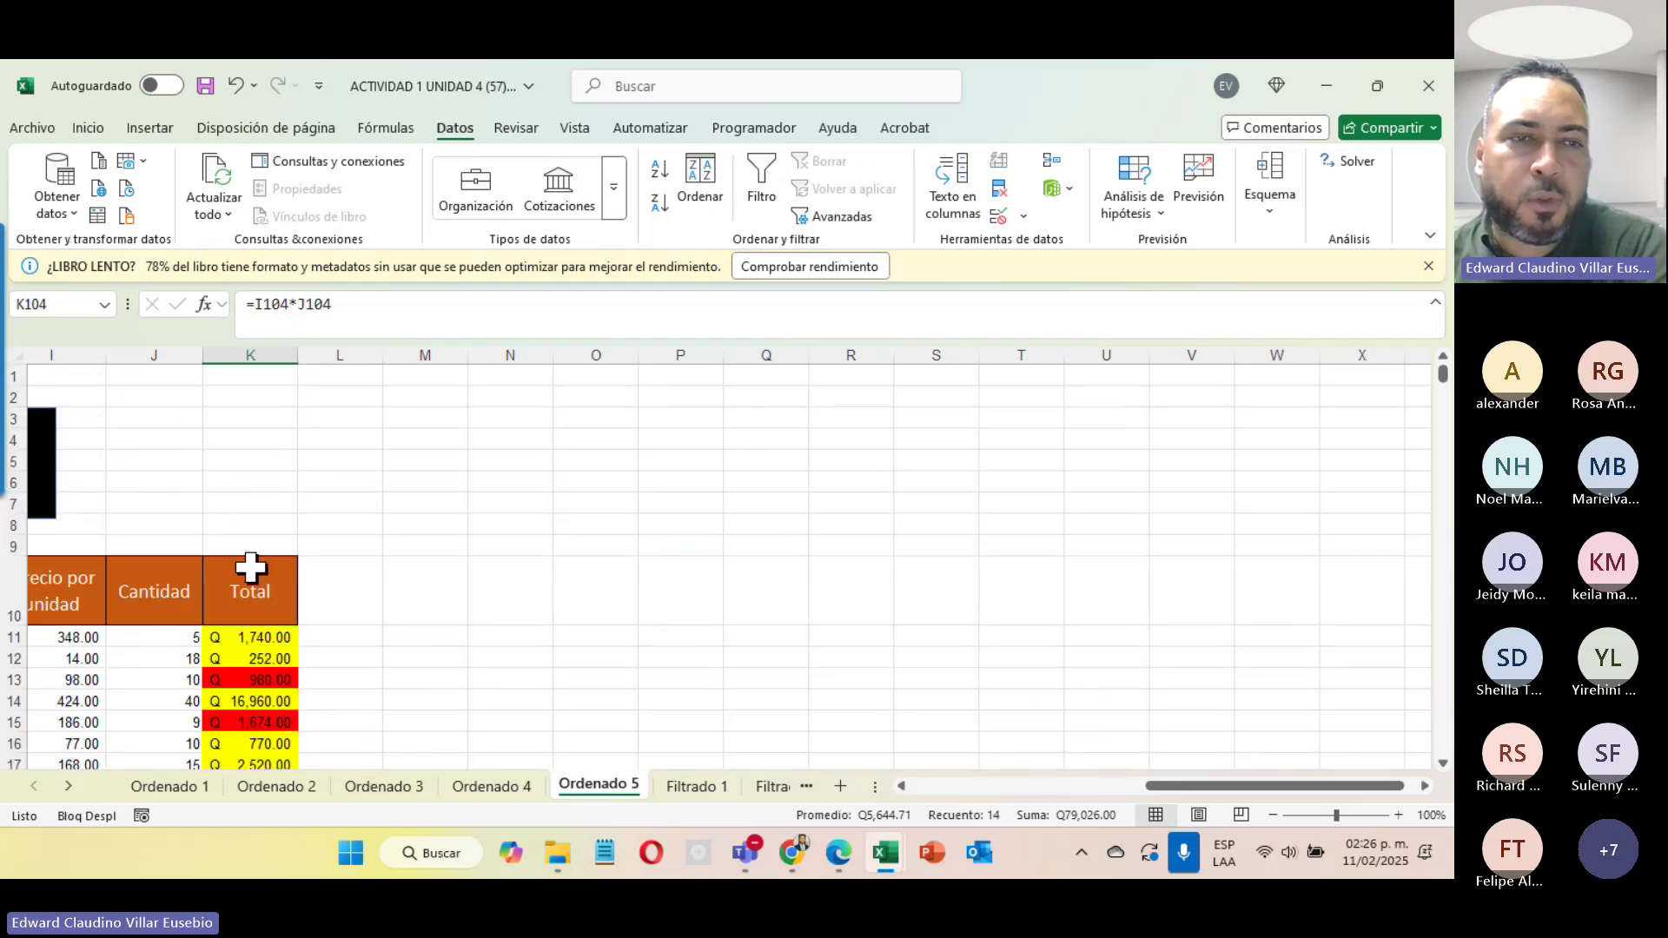
click(246, 639)
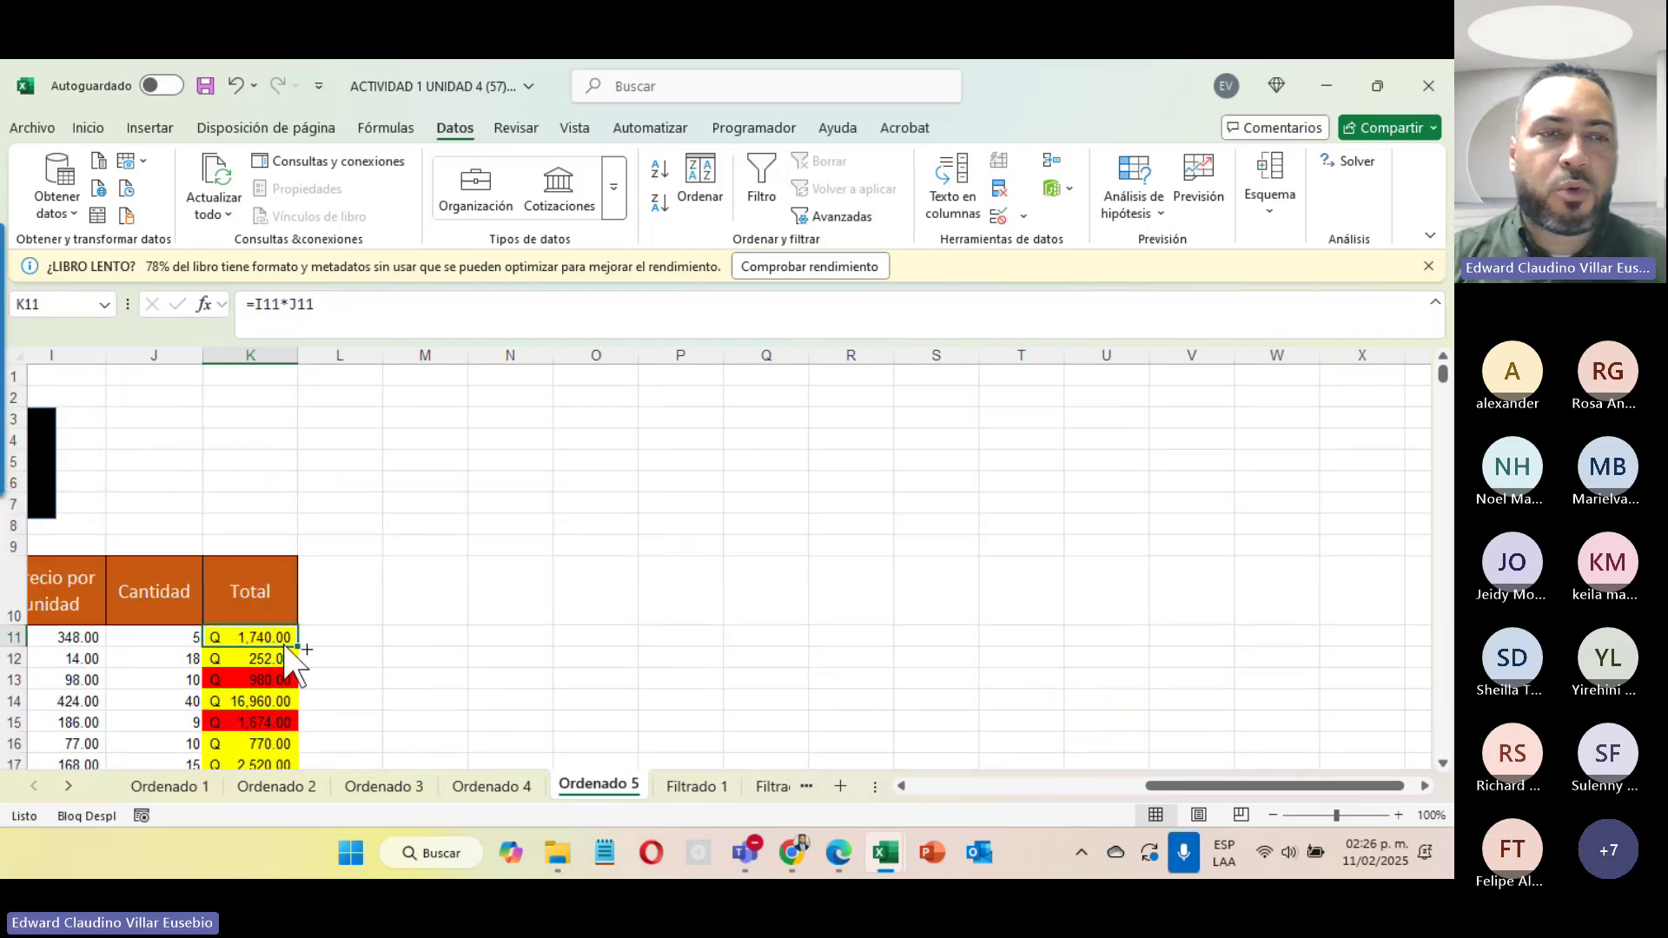
click(992, 787)
drag(1025, 790, 1033, 788)
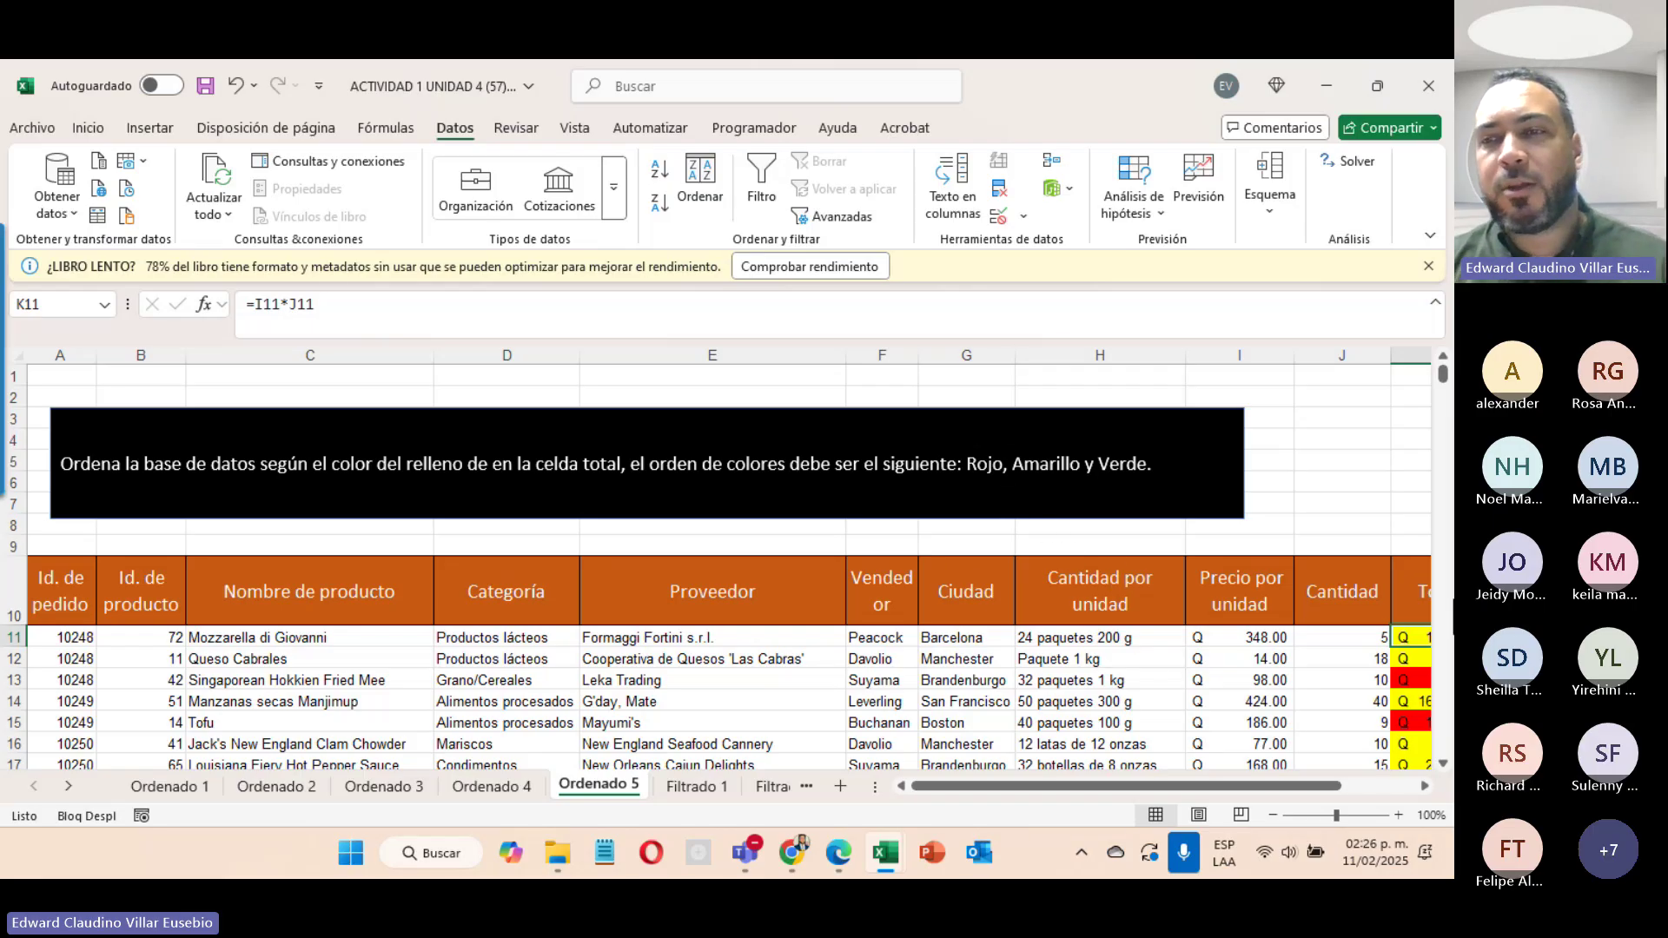
Step: On Ordenado 5, open the Ordenar dialog for the Total values from K11 down with Ampliar la selección
click(1364, 791)
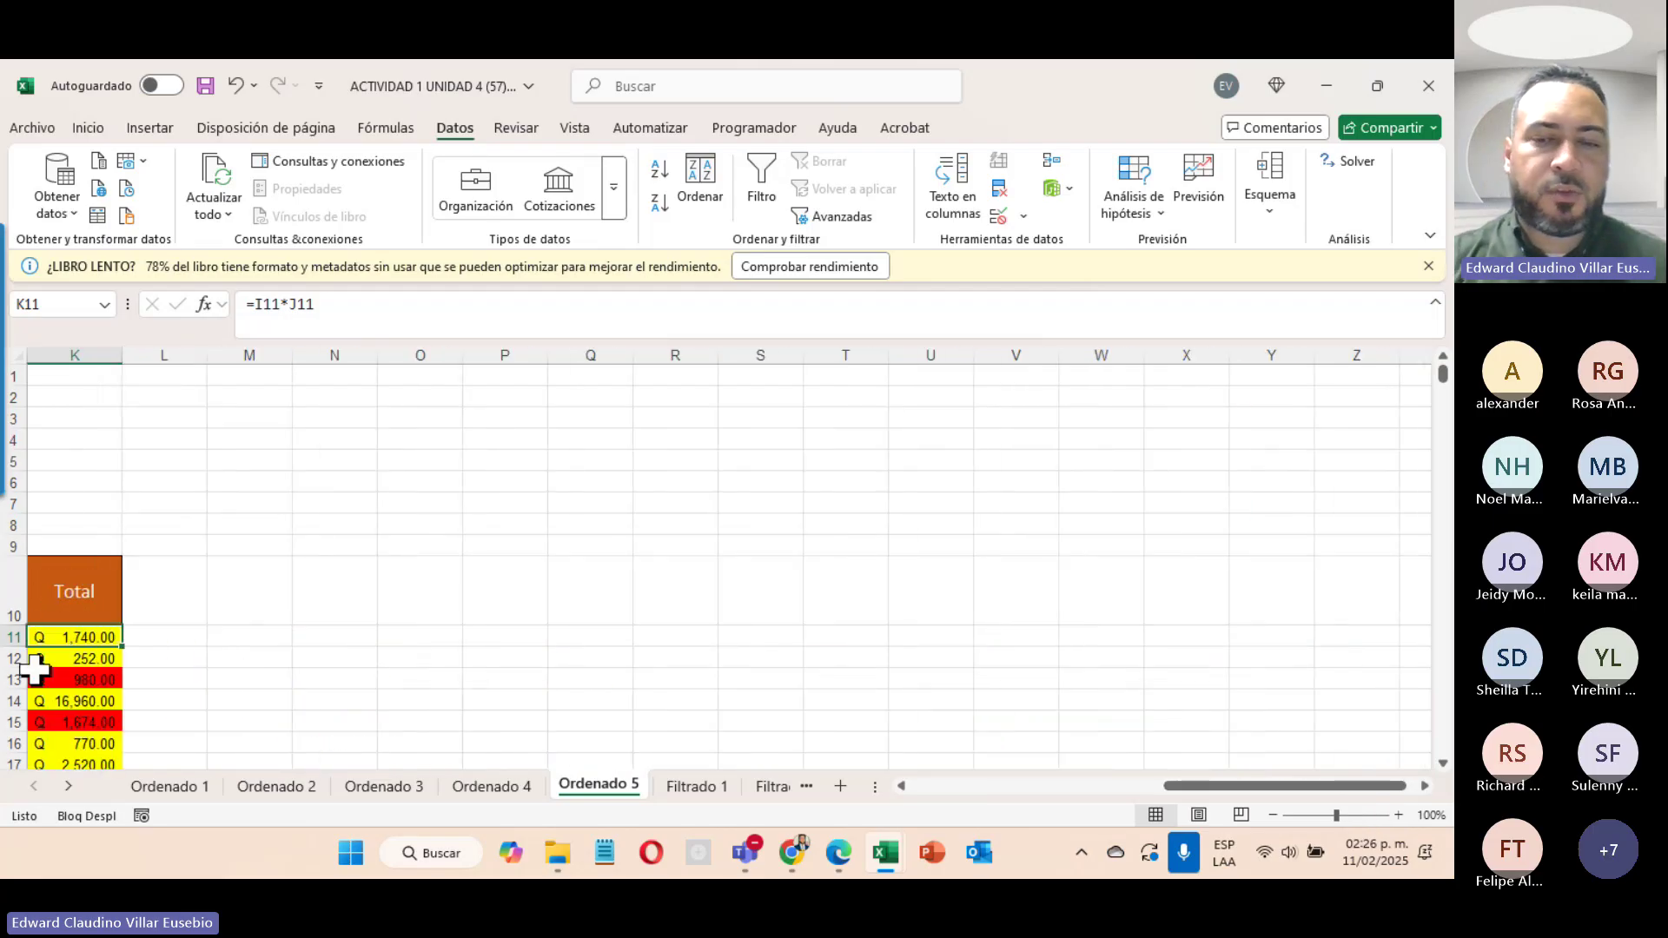
key(ctrl+shift+Down)
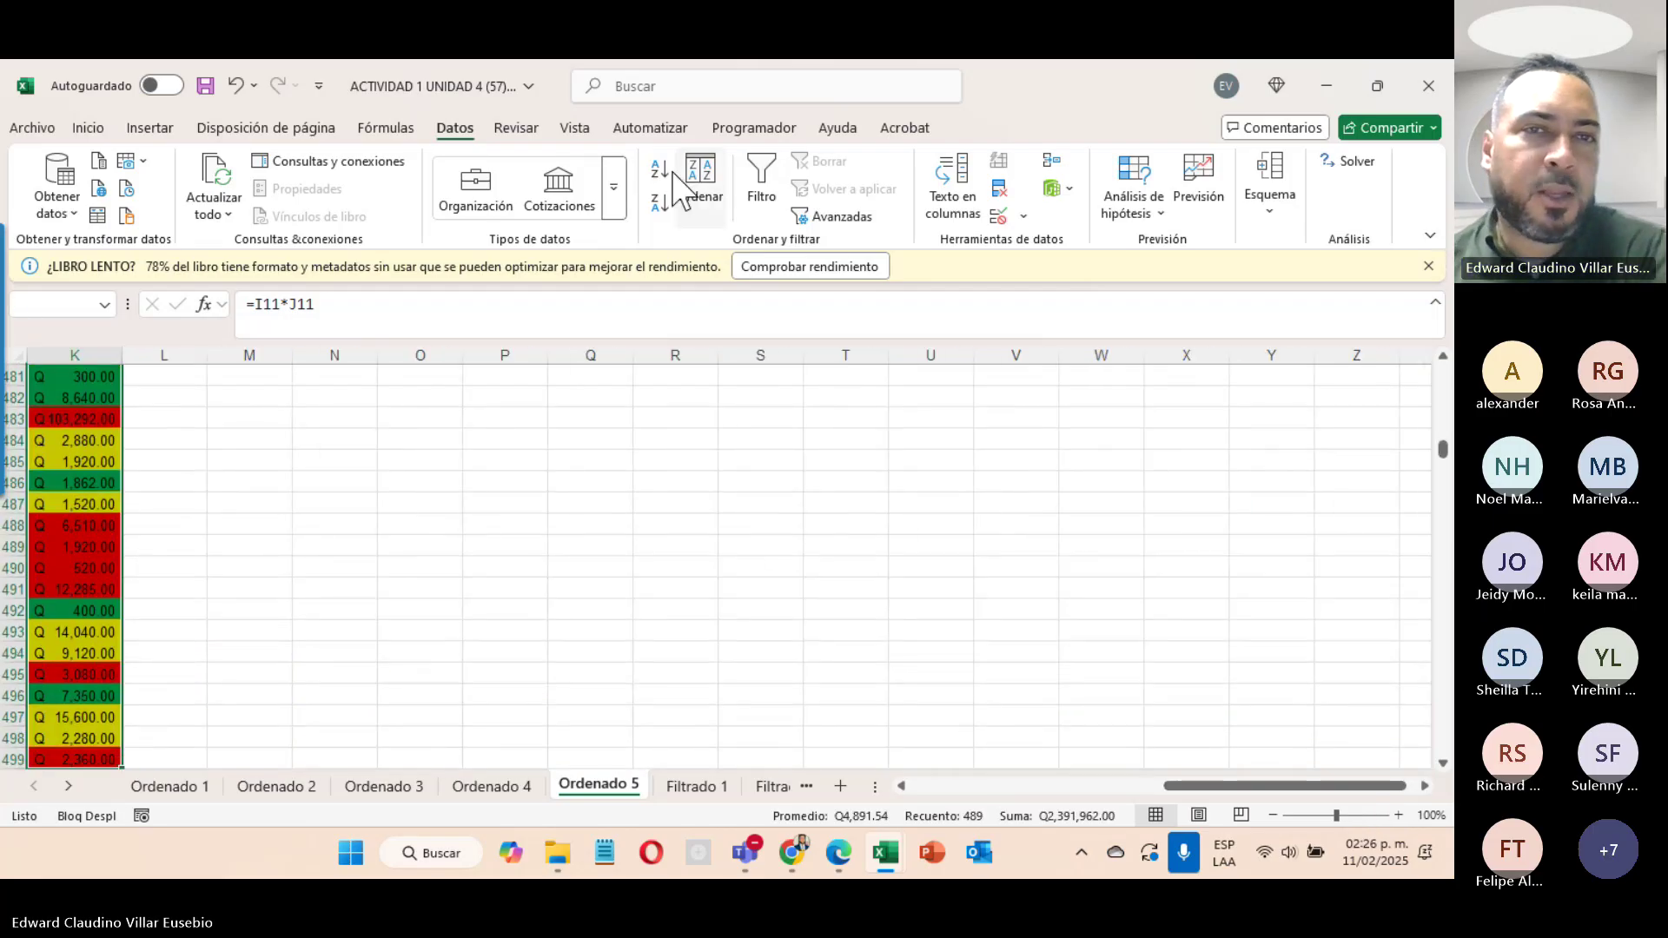
click(695, 196)
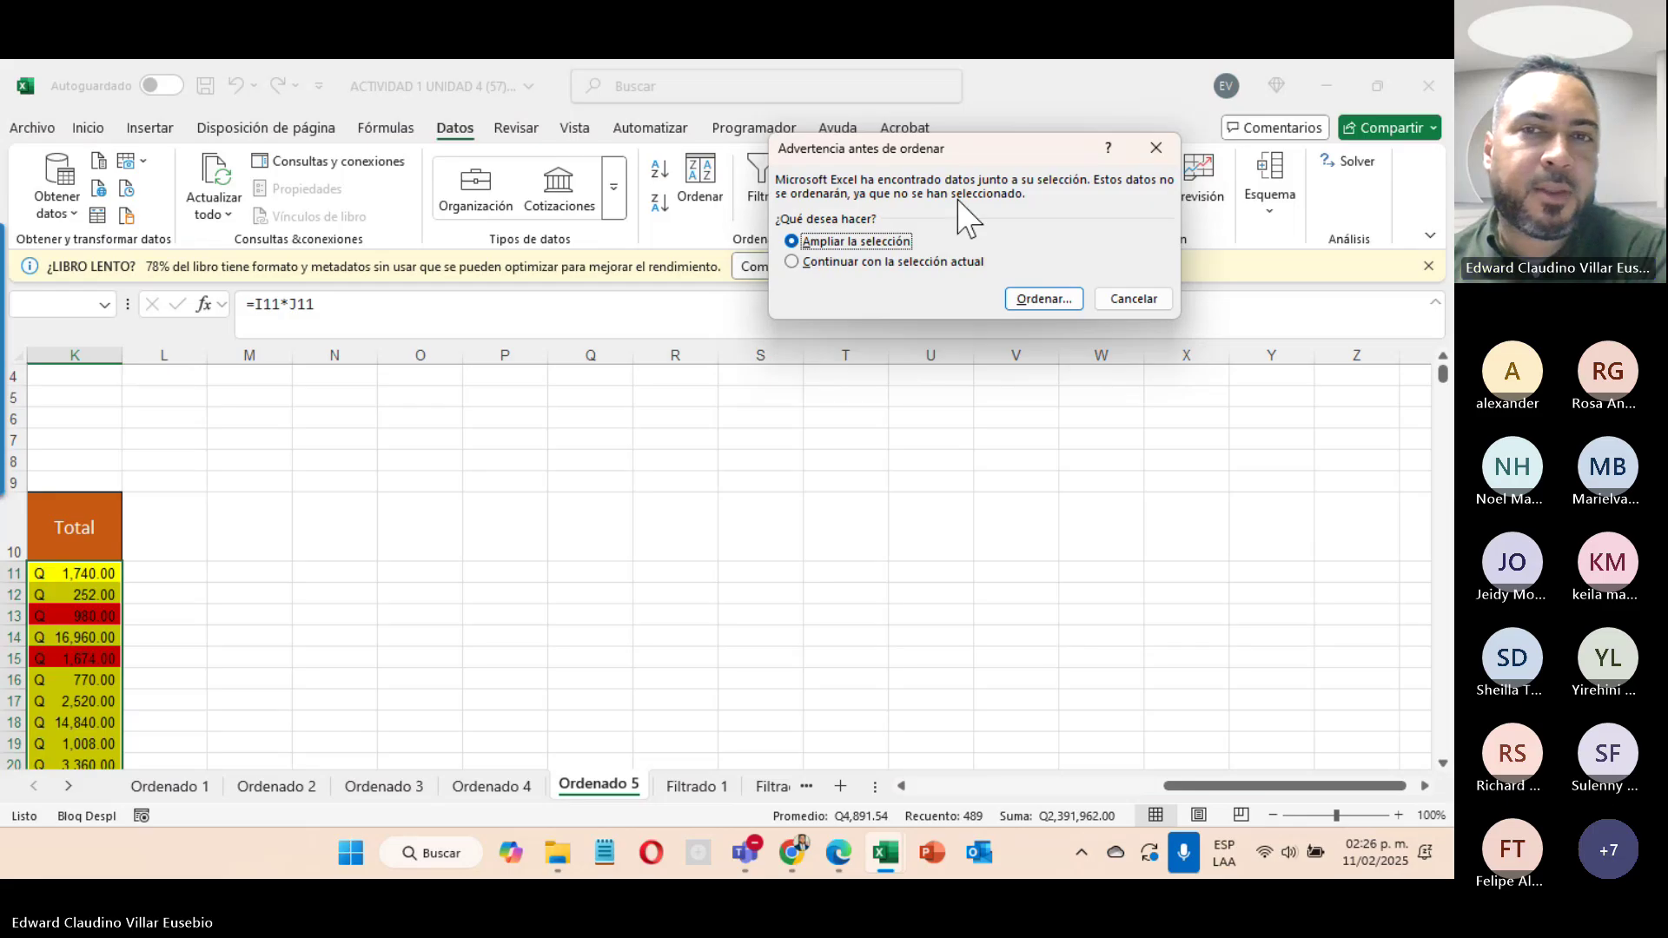
click(1074, 304)
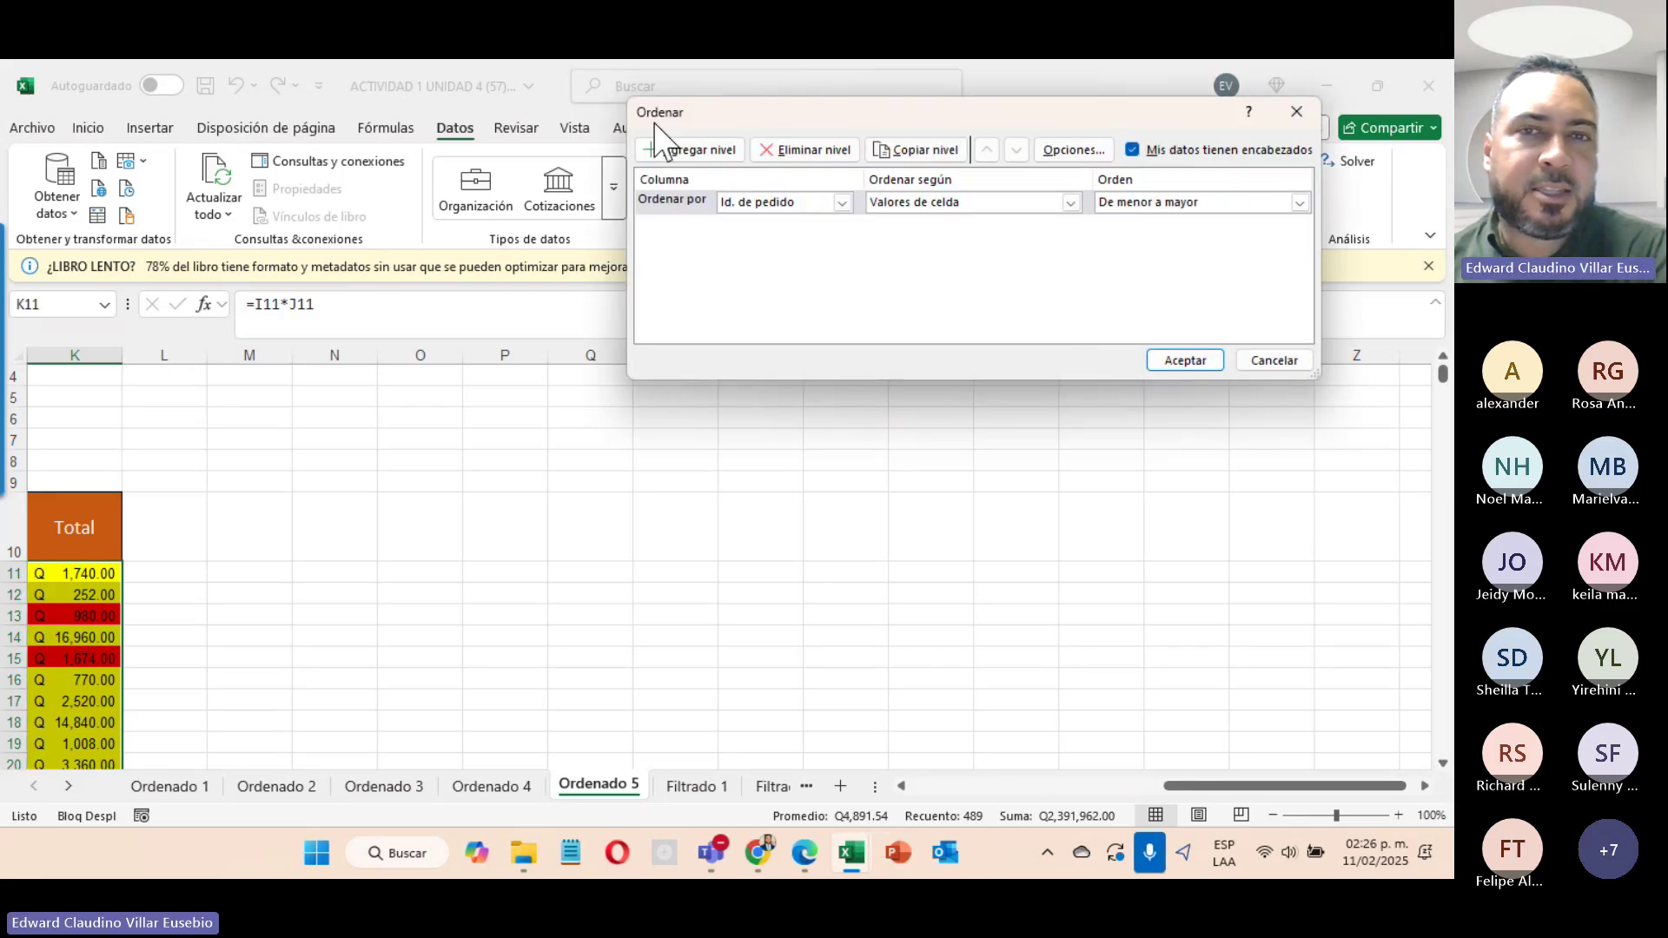
Step: Set the first sort level to Total by Color de celda, with red En la parte superior
click(813, 203)
click(789, 358)
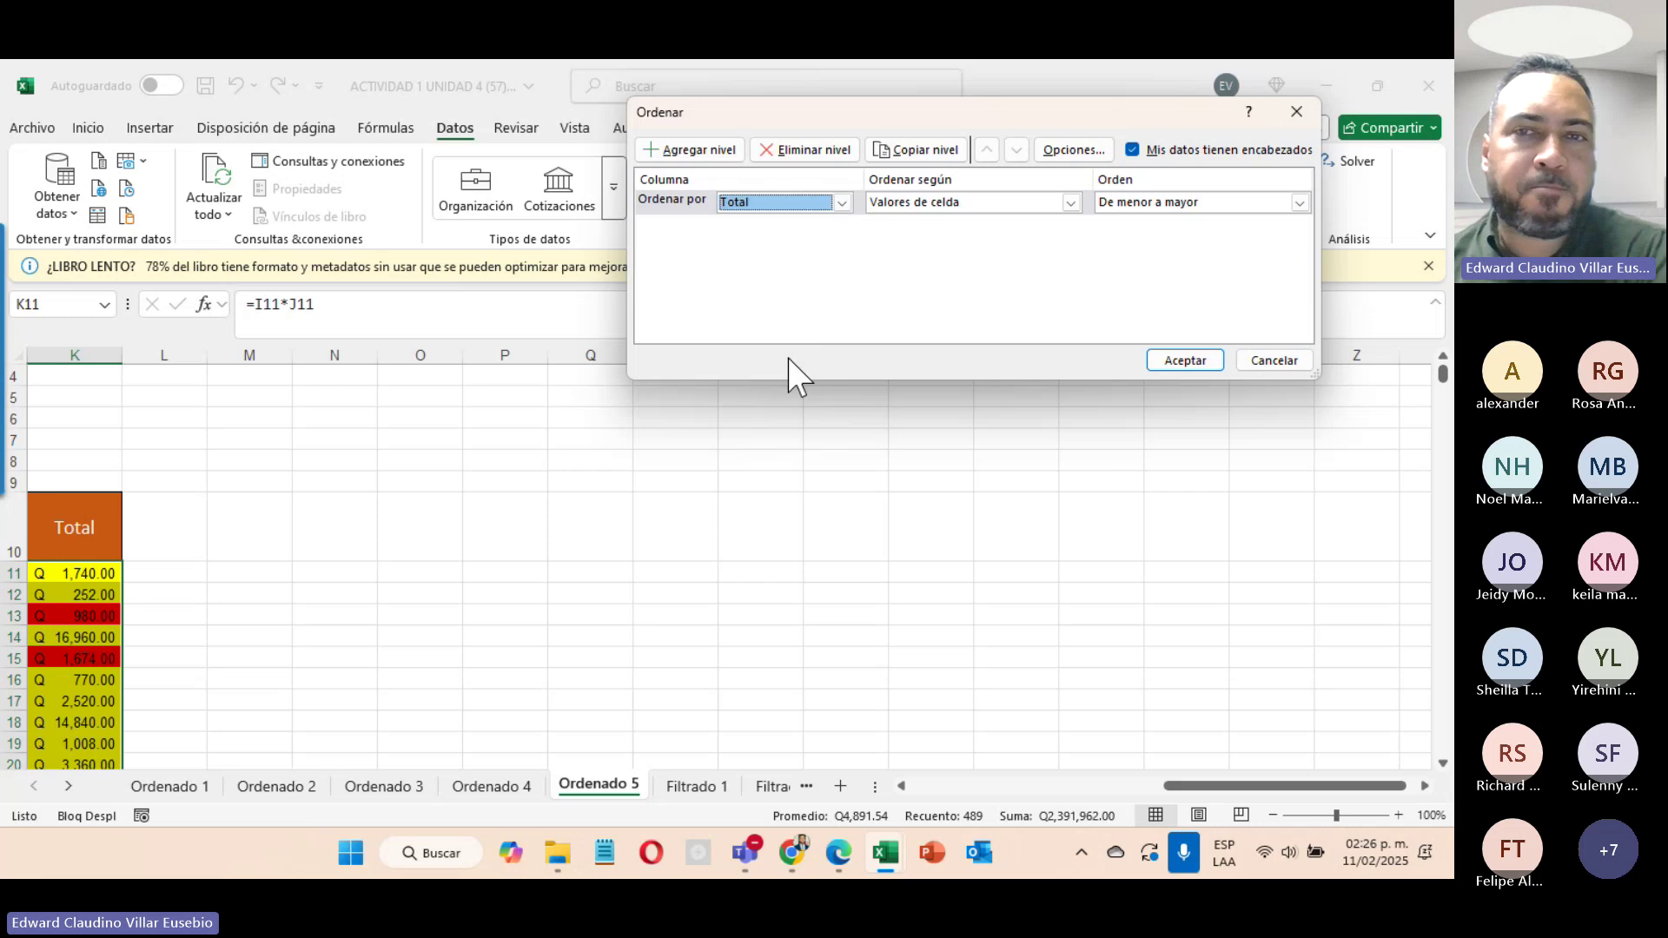
click(945, 203)
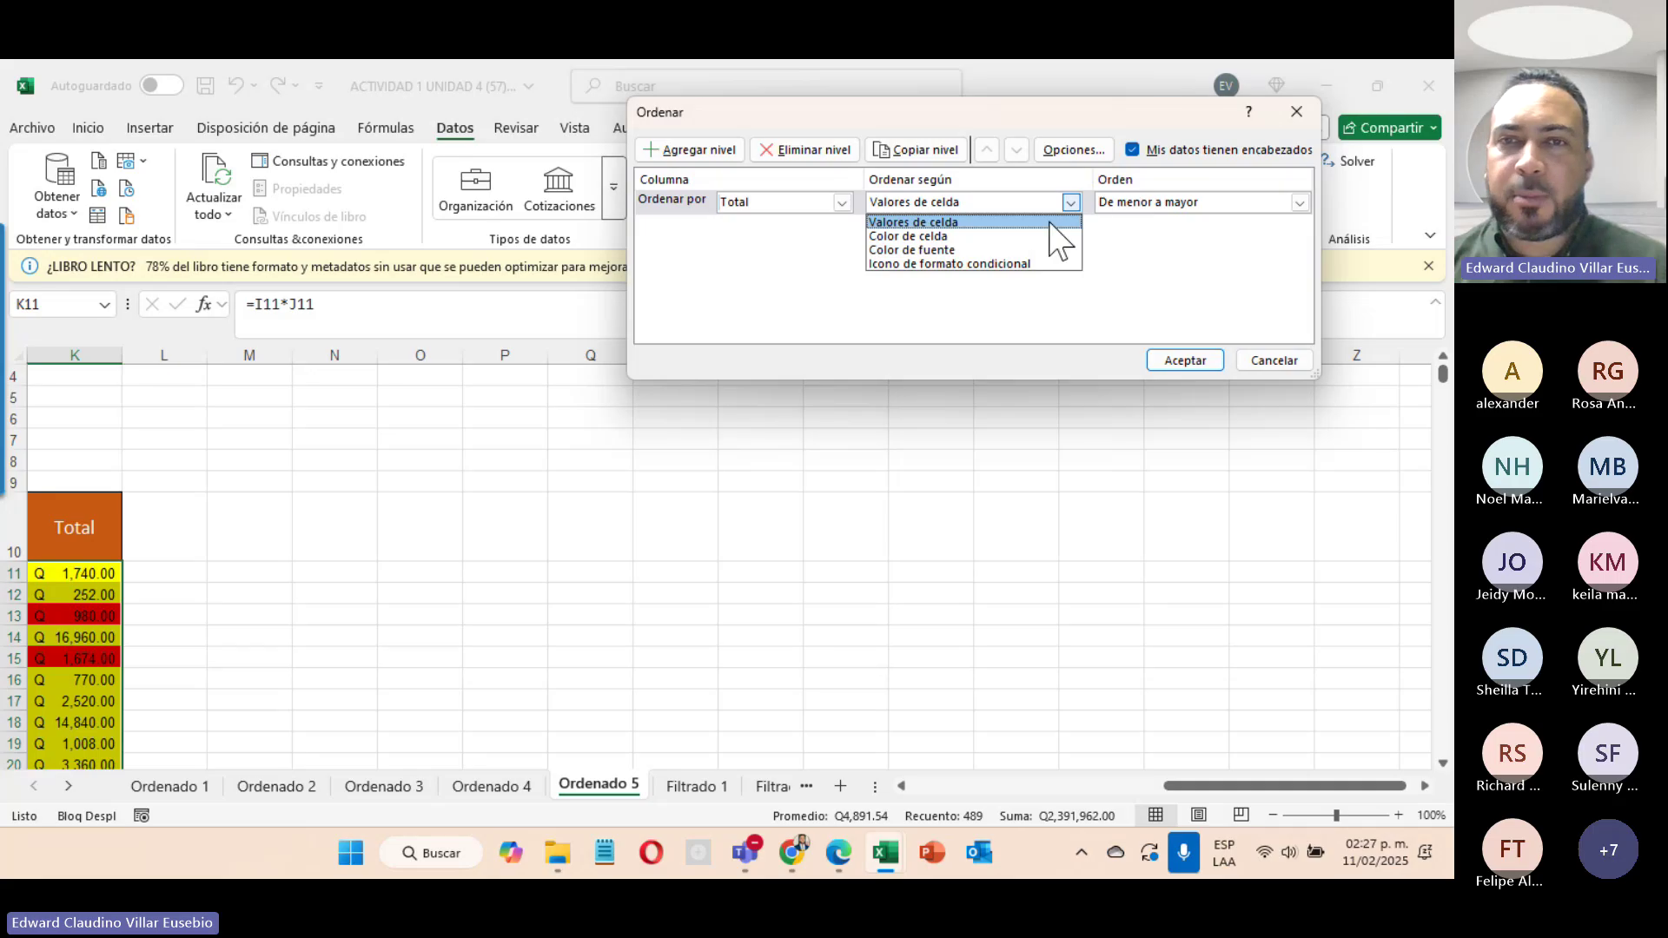
click(977, 236)
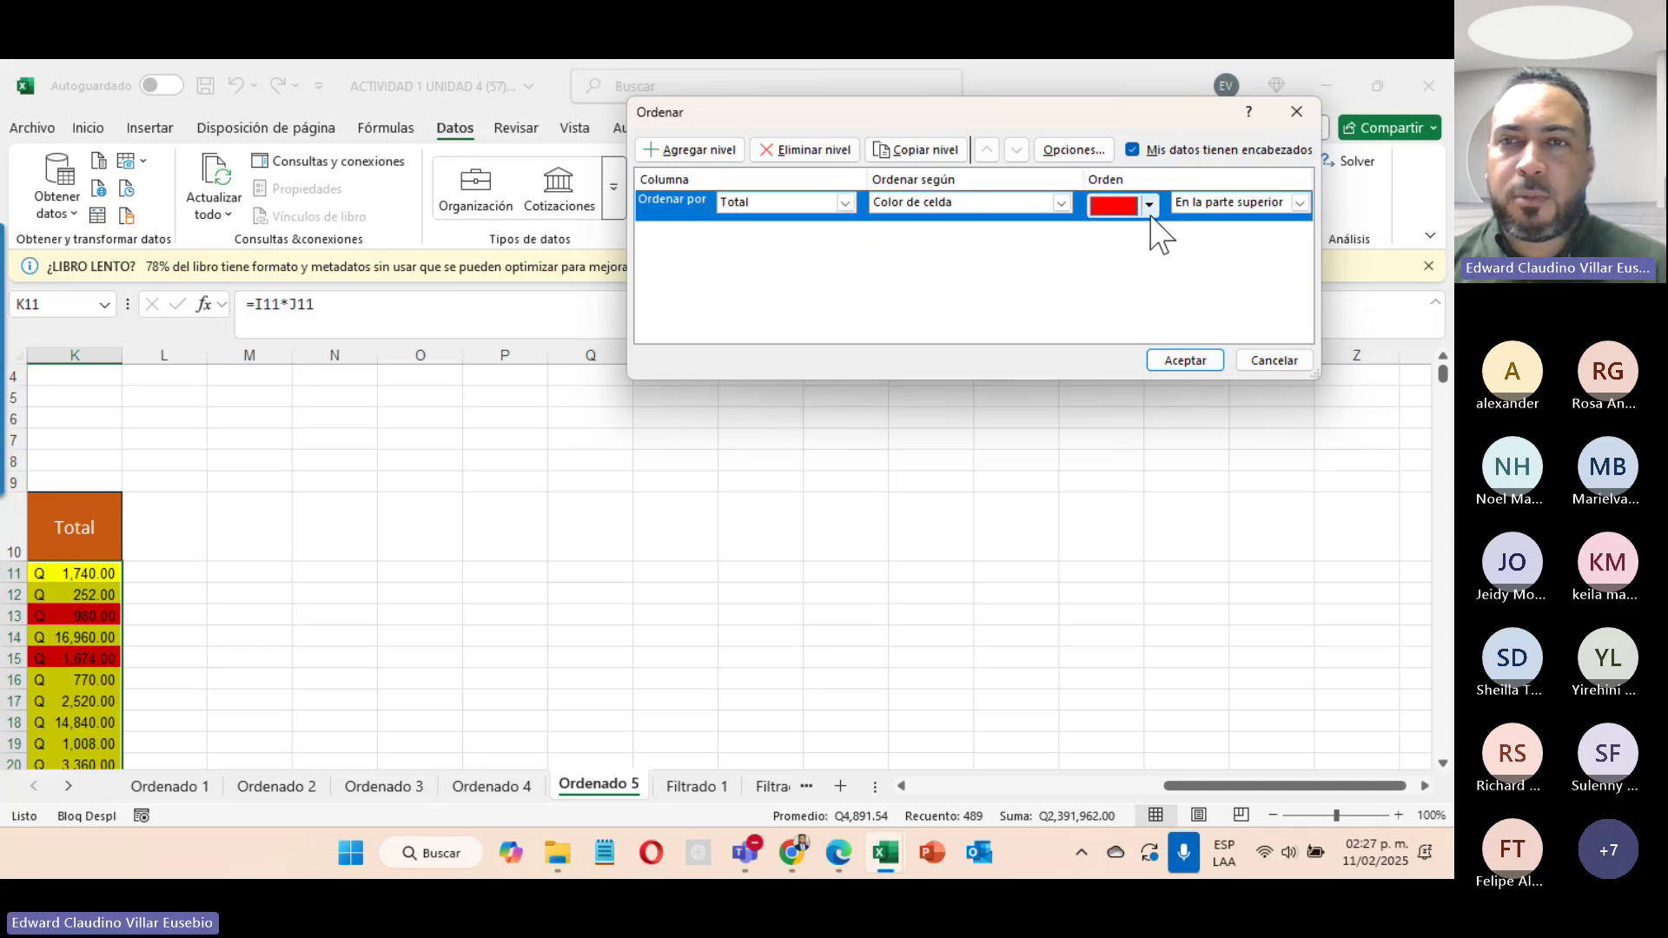
click(1150, 206)
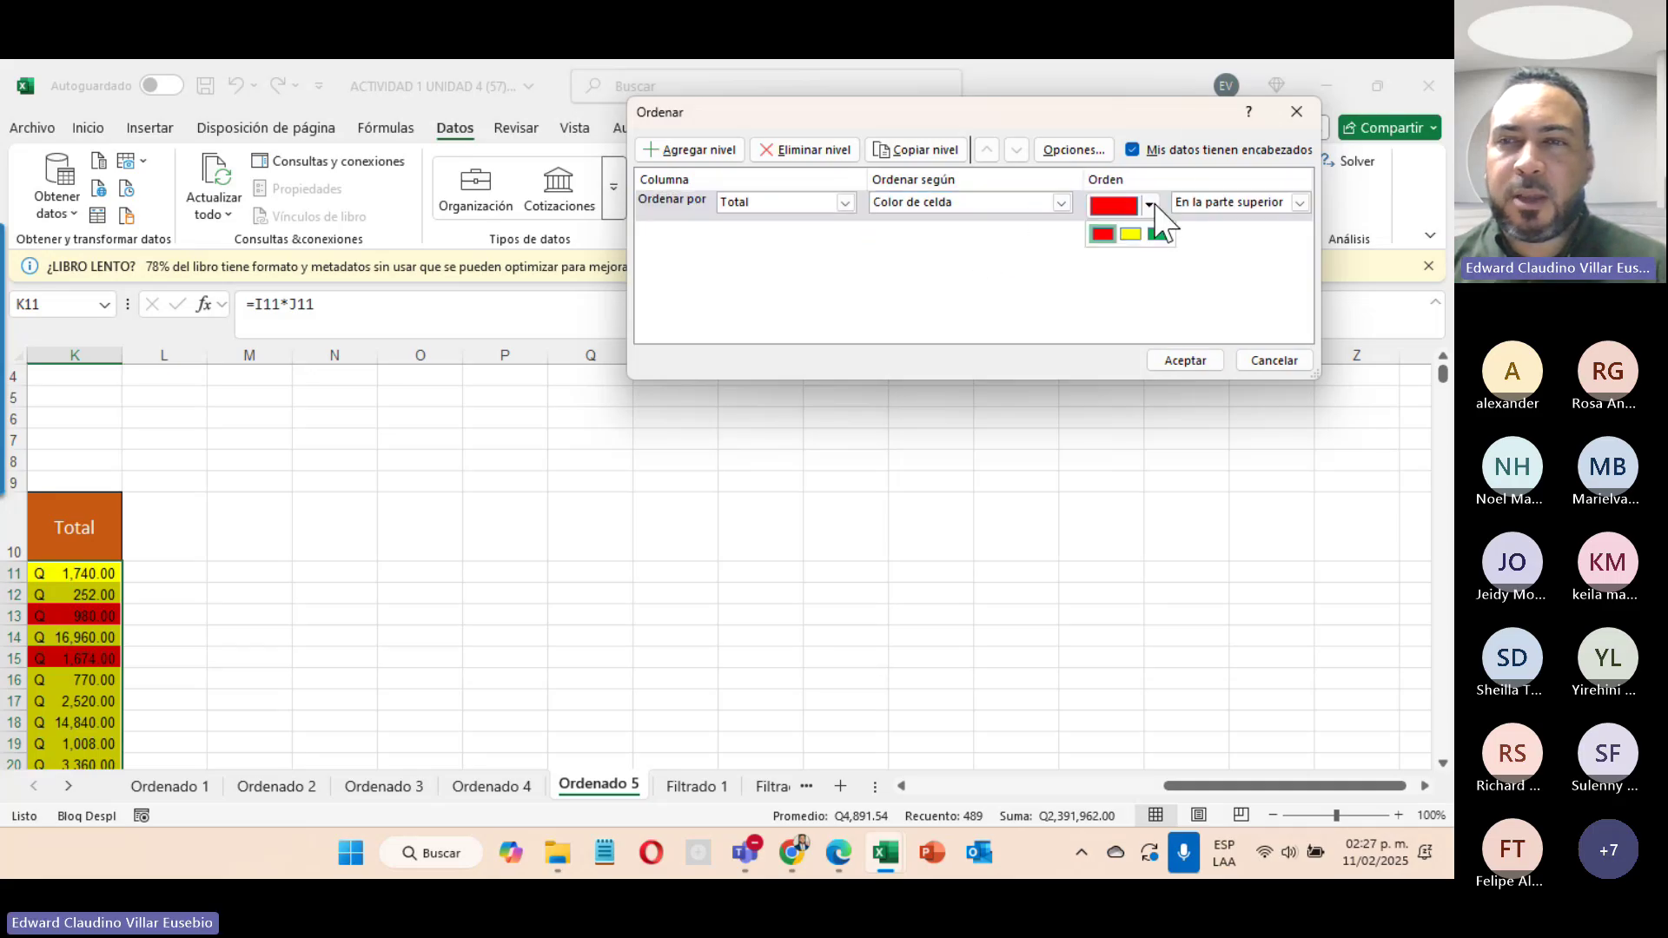
click(1103, 234)
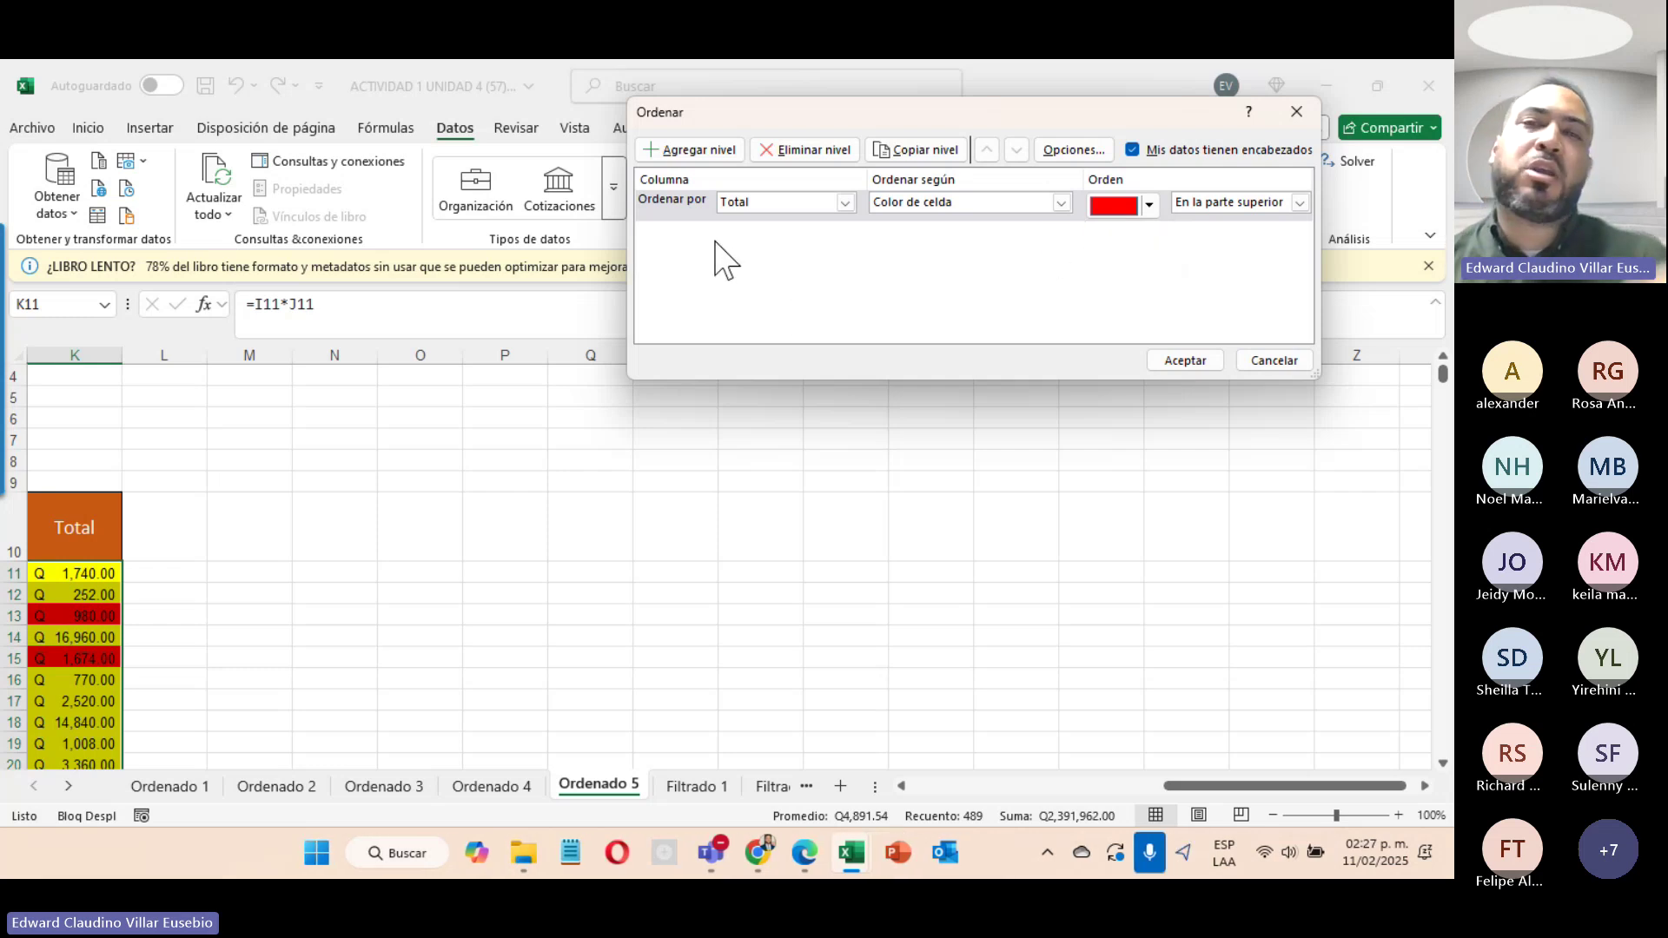
Step: Add a second sort level for Total by Color de celda, with yellow En la parte superior
click(692, 151)
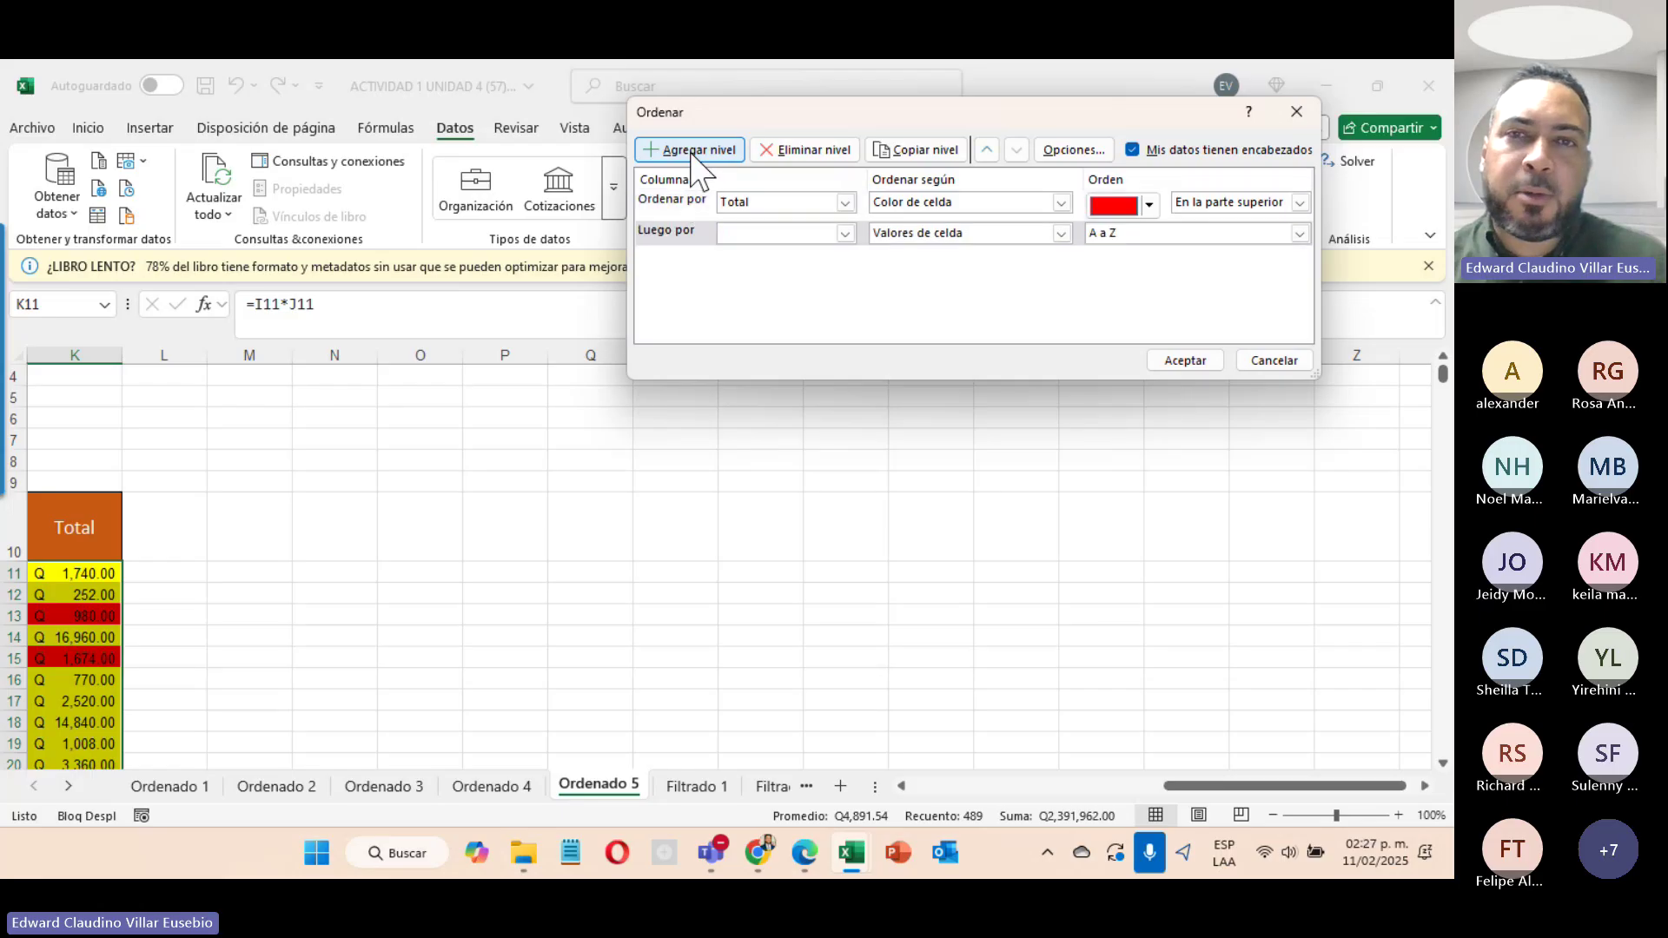
click(844, 232)
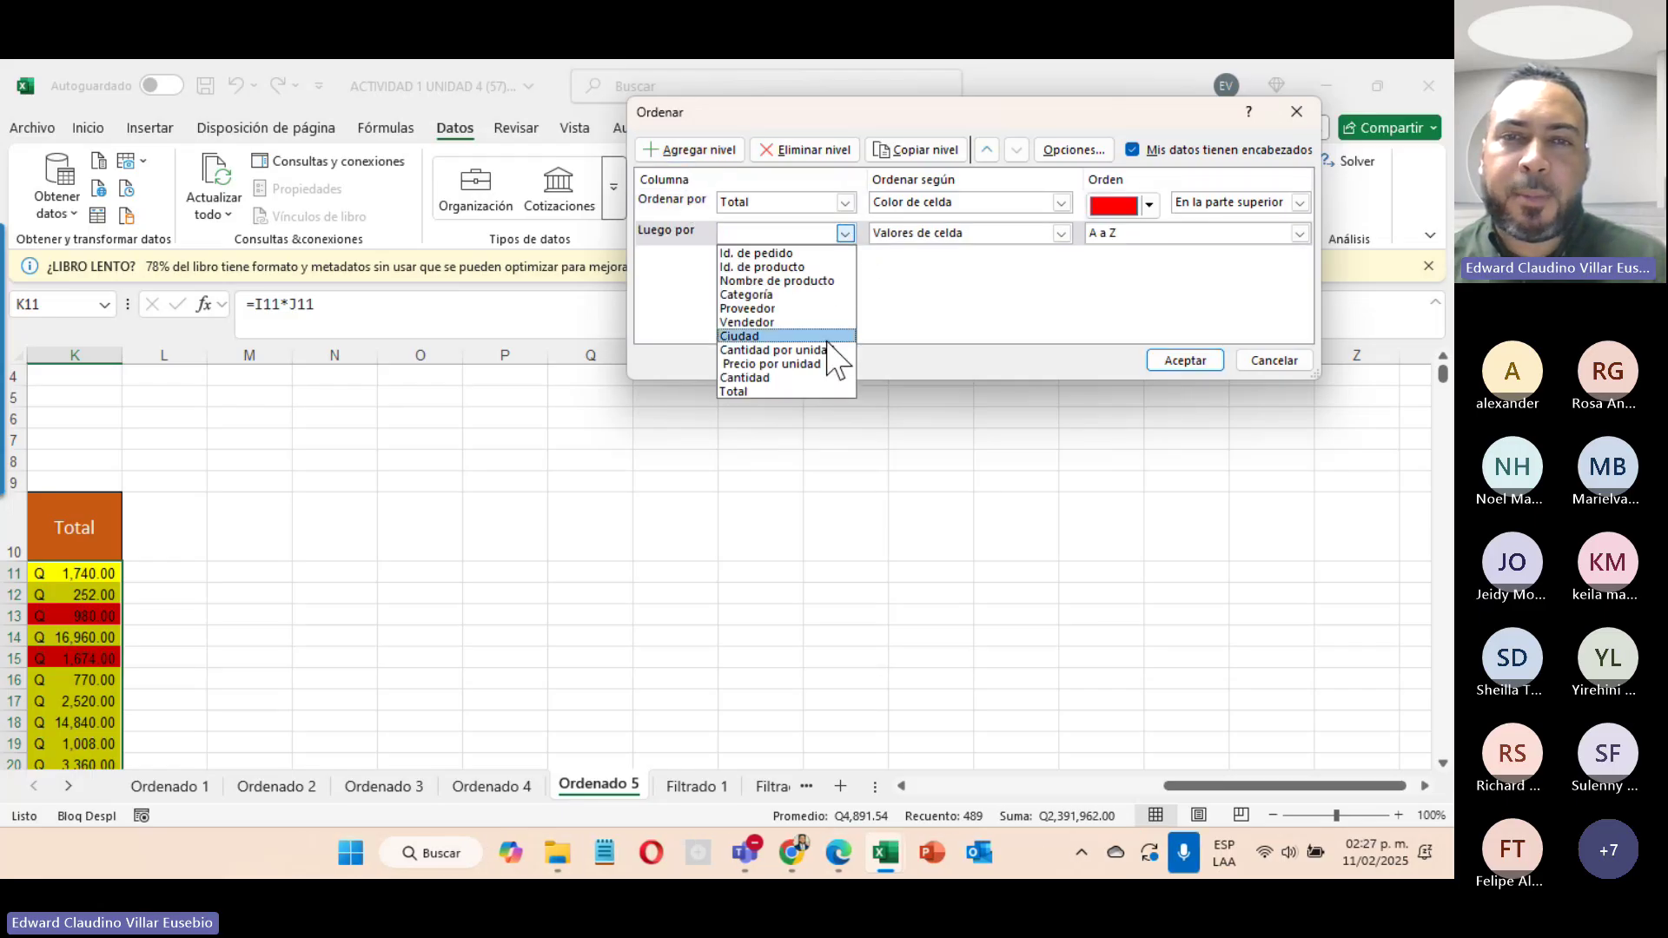
click(825, 396)
click(955, 232)
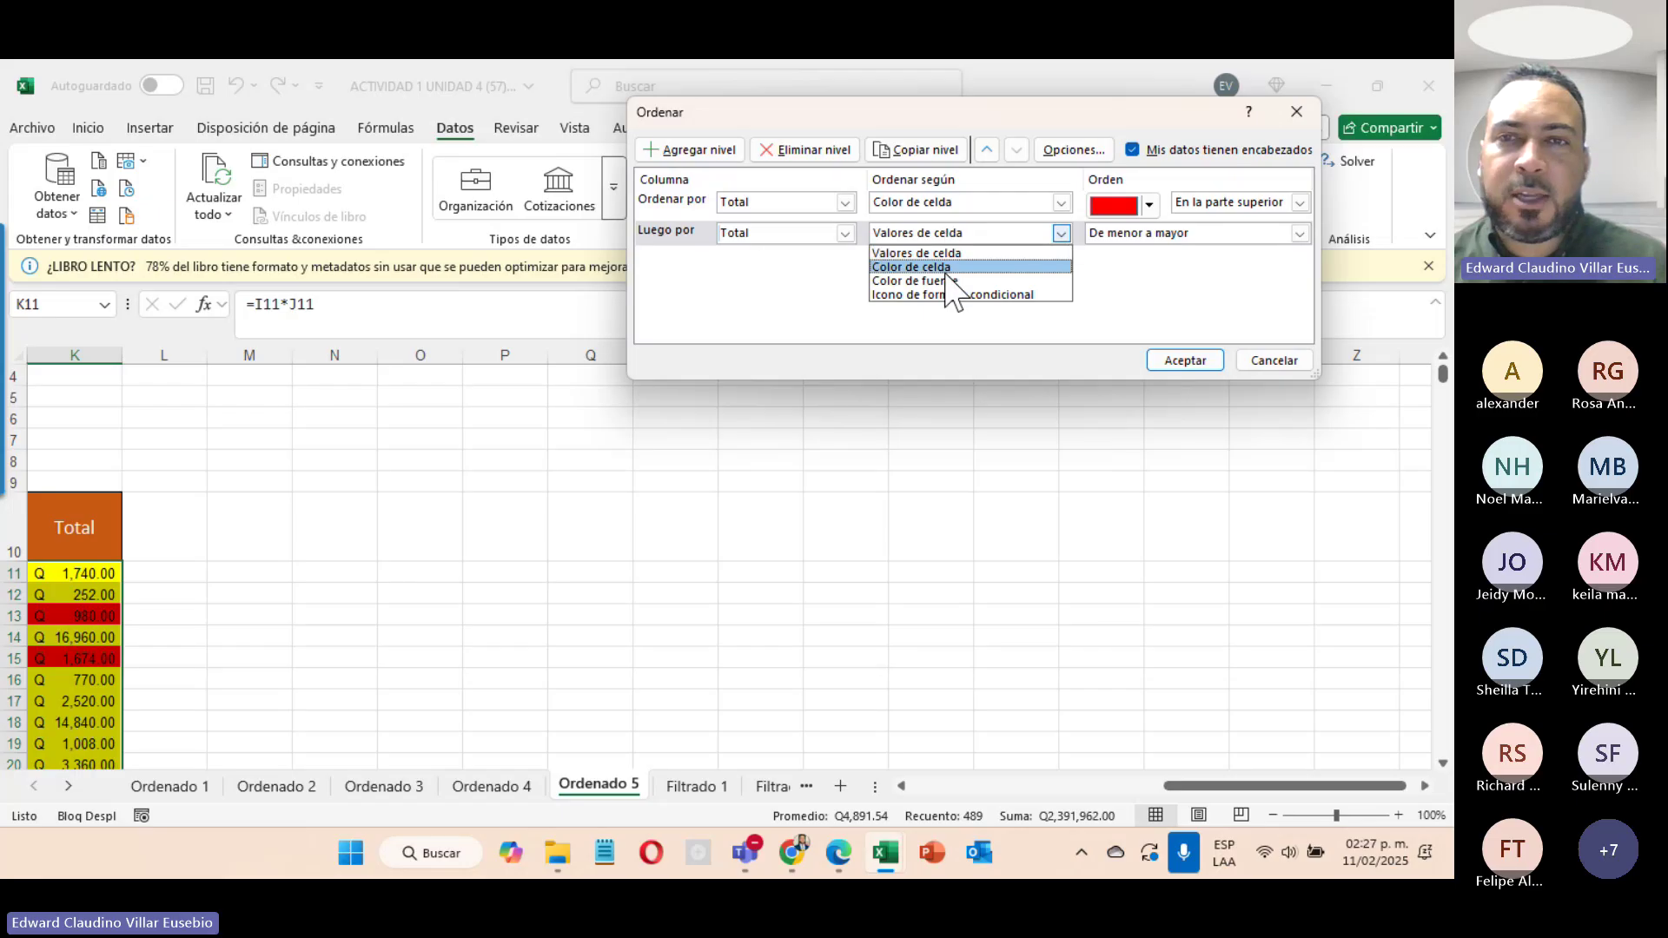
click(956, 276)
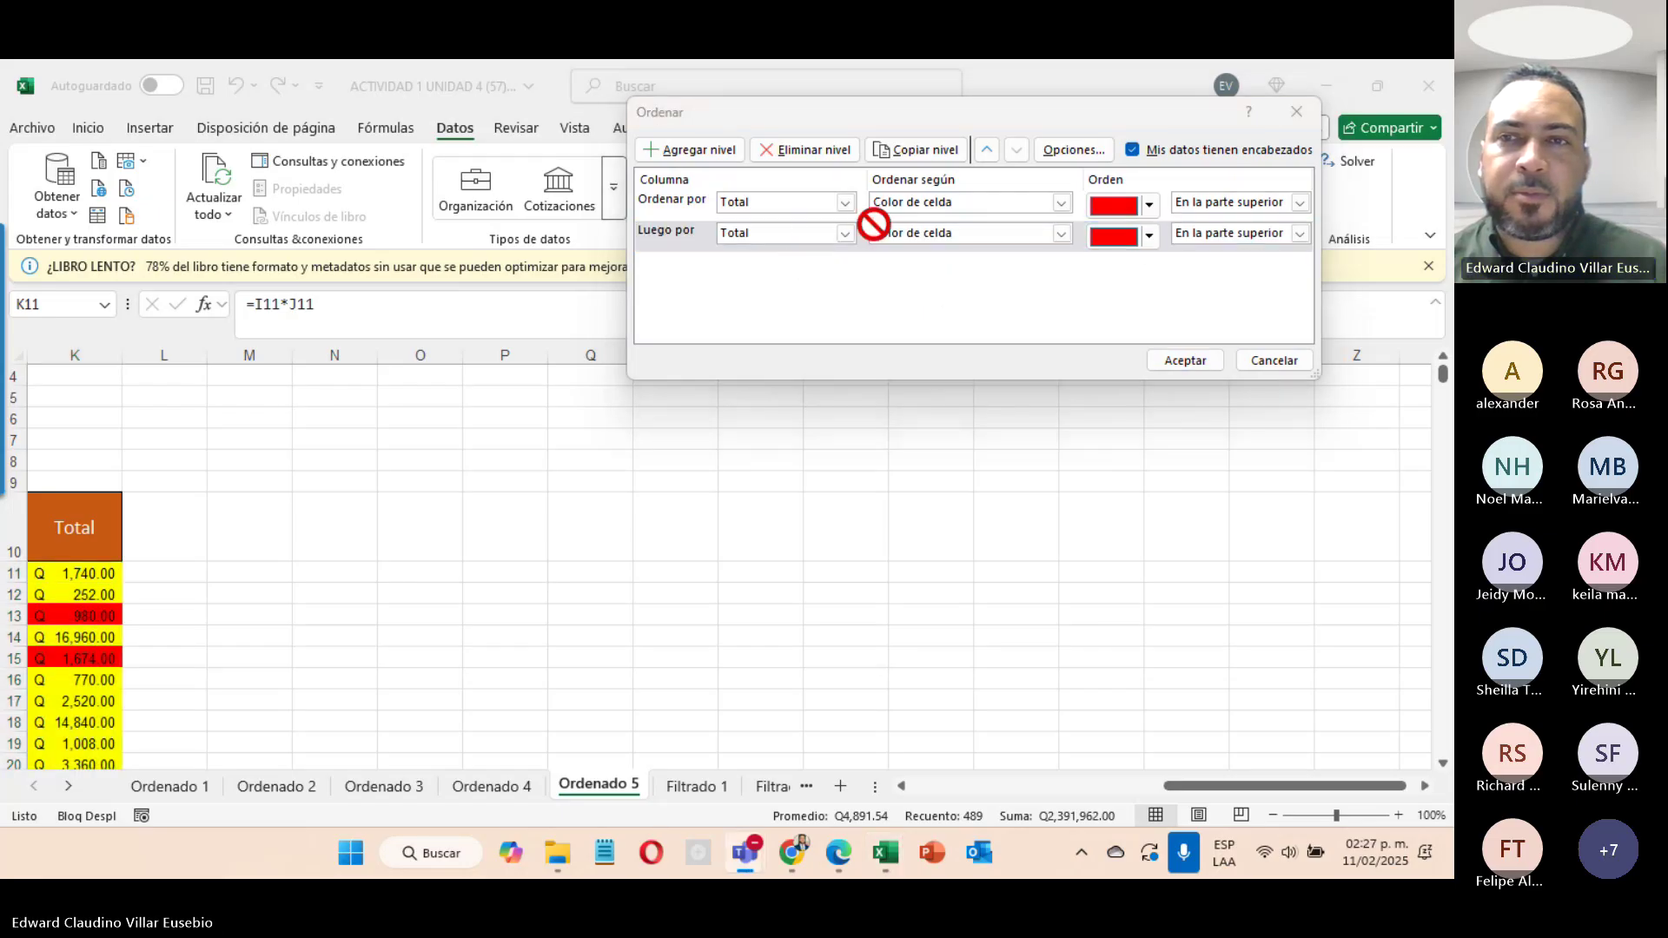
click(1148, 236)
click(1134, 265)
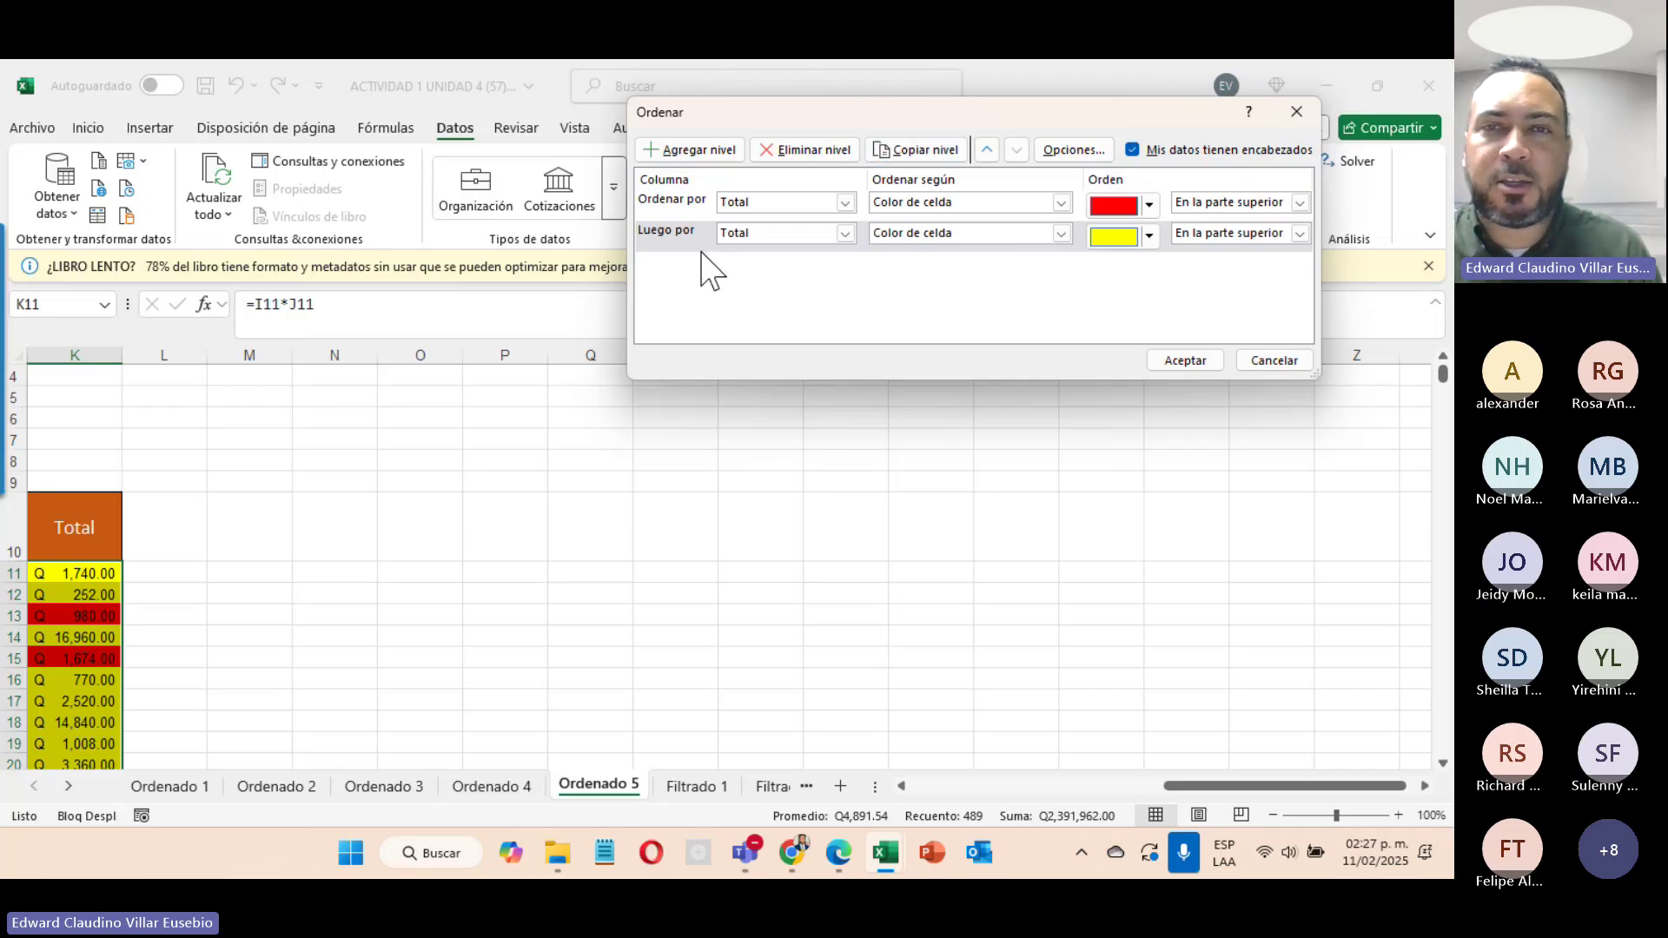
Step: Copy the yellow level, set the copy's colour to green En la parte superior, and apply the sort to Ordenado 5
click(899, 159)
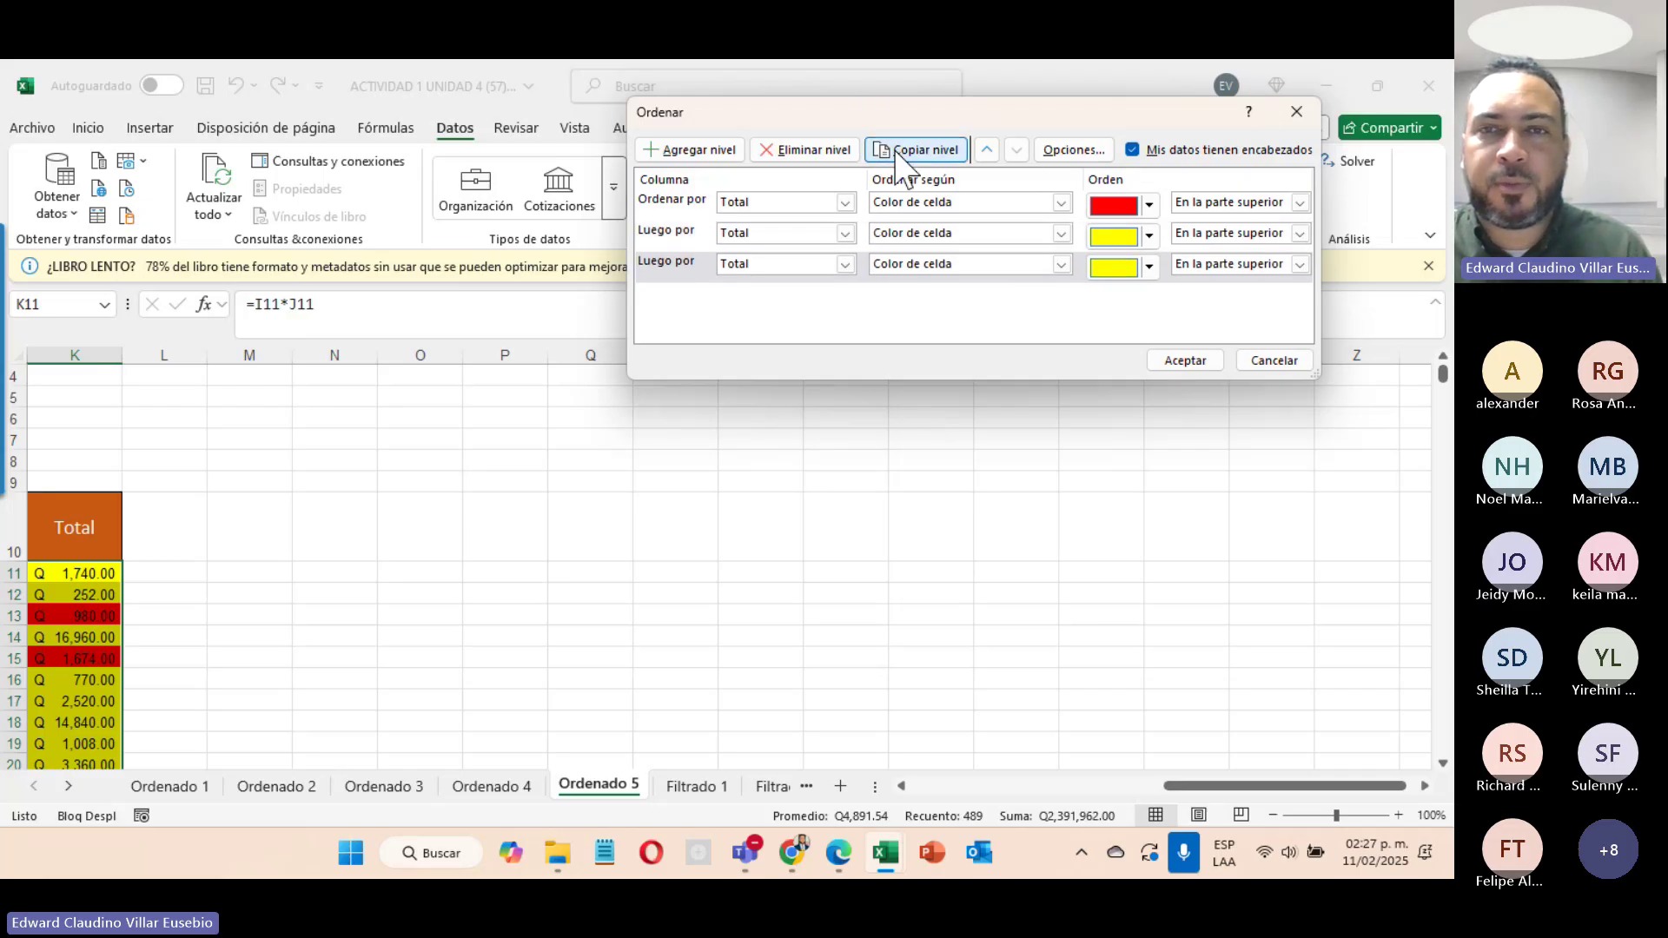
click(1150, 267)
click(1161, 296)
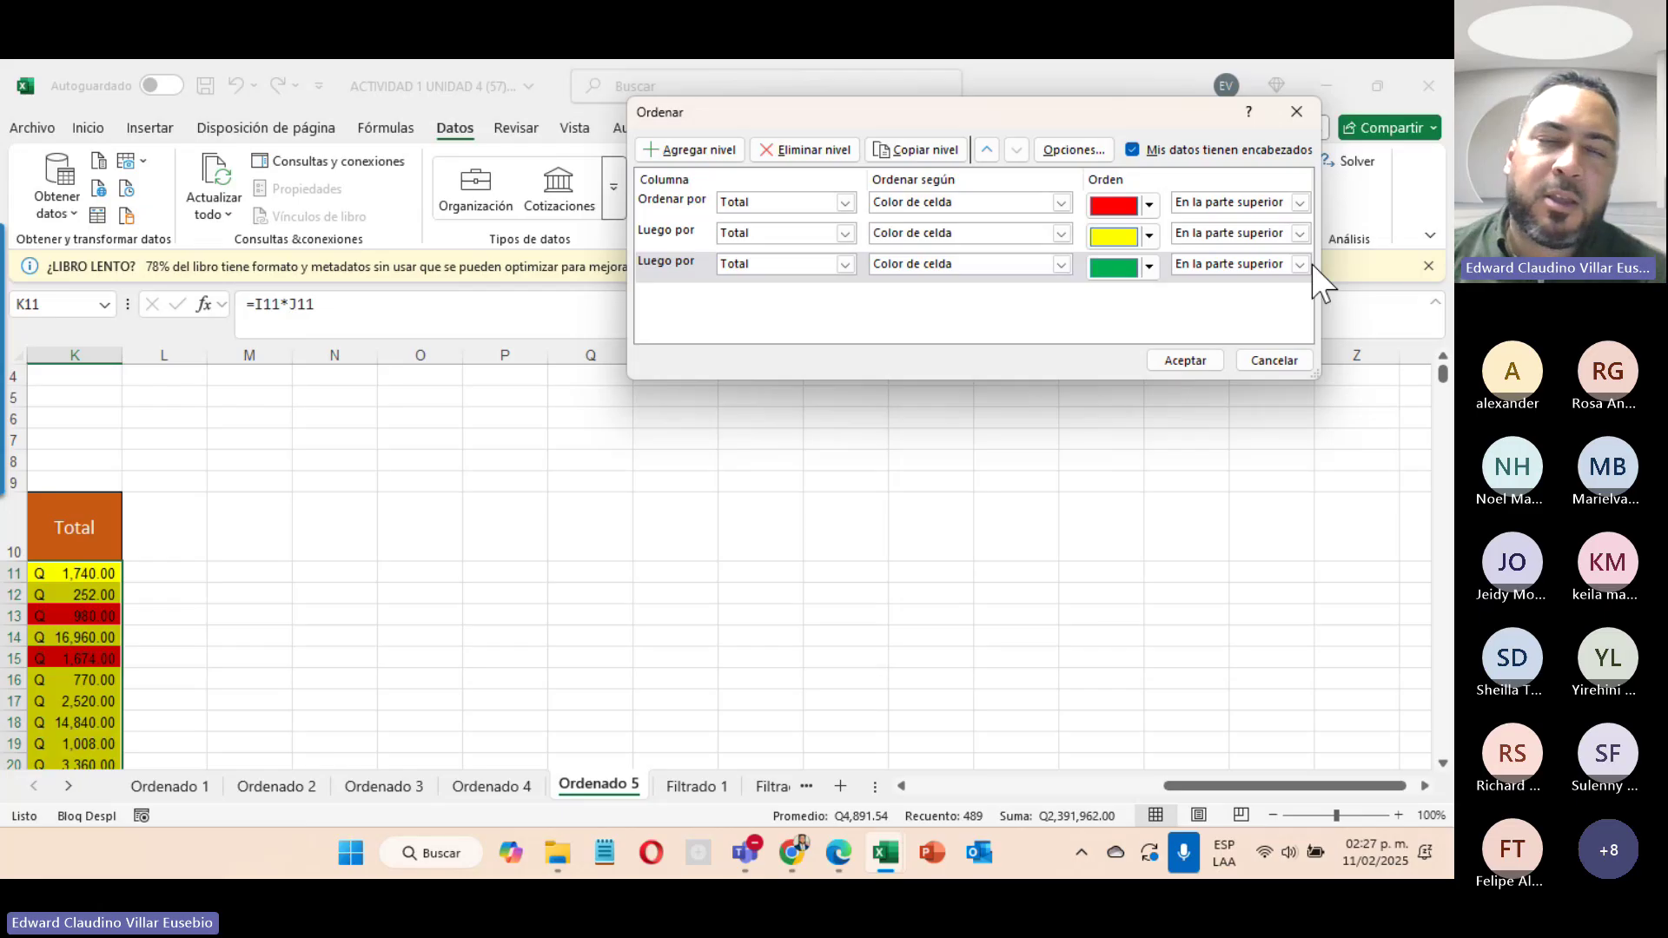
click(1173, 358)
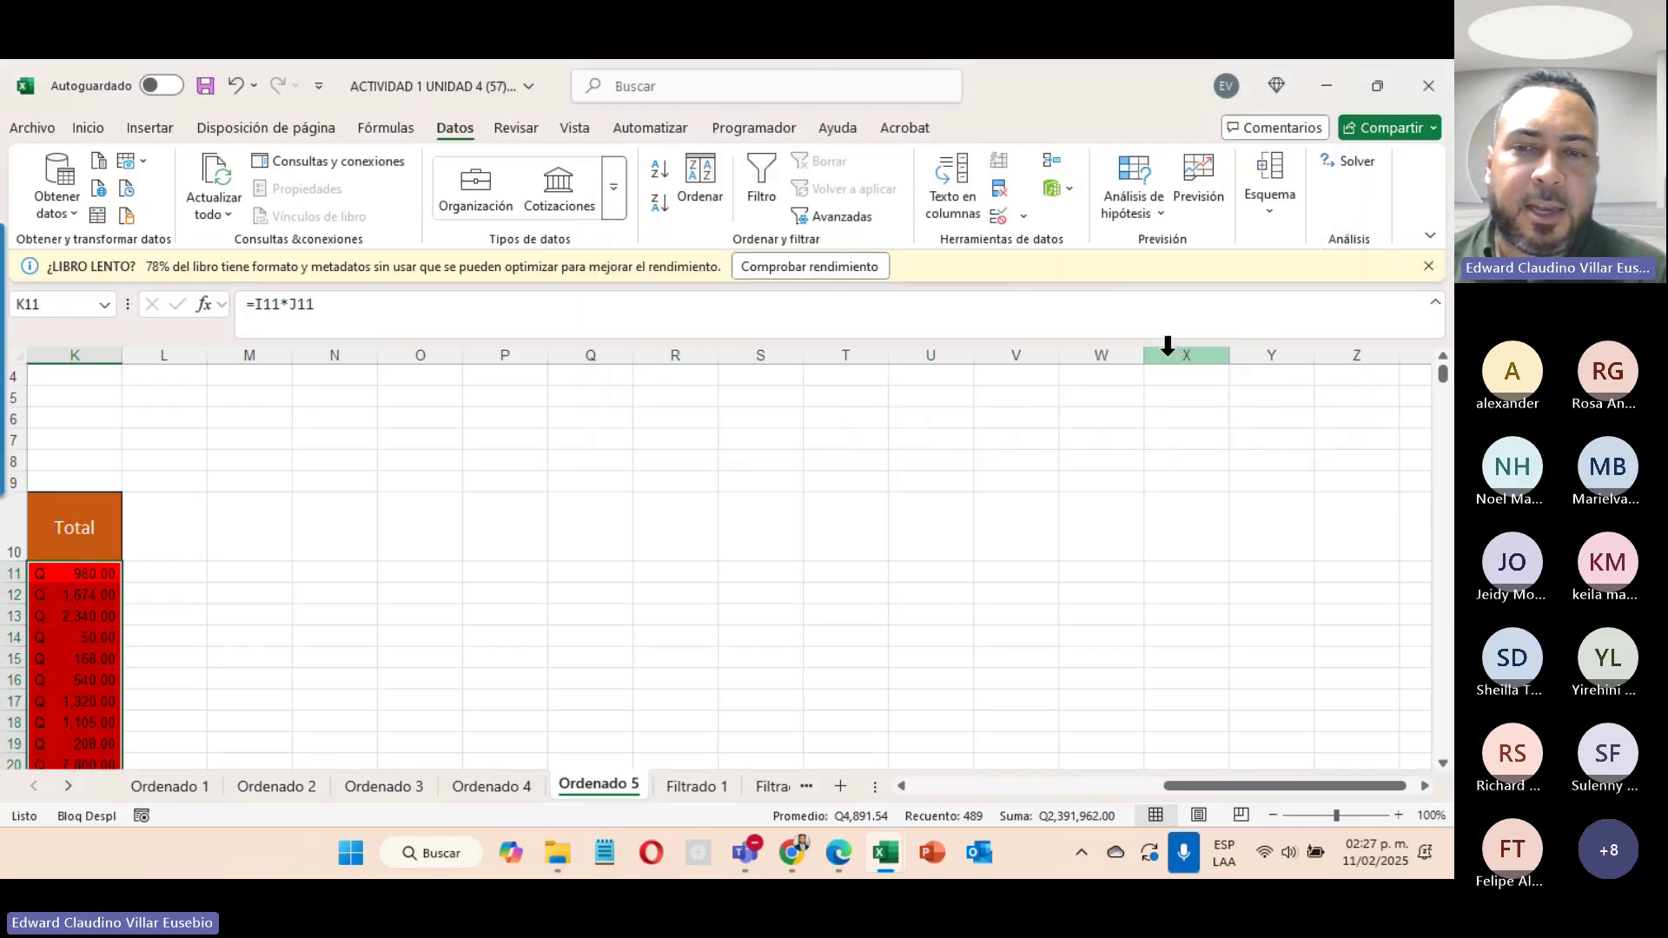
Step: Check the order of the Total fill colours down the sorted Ordenado 5 table
drag(1214, 803, 1031, 807)
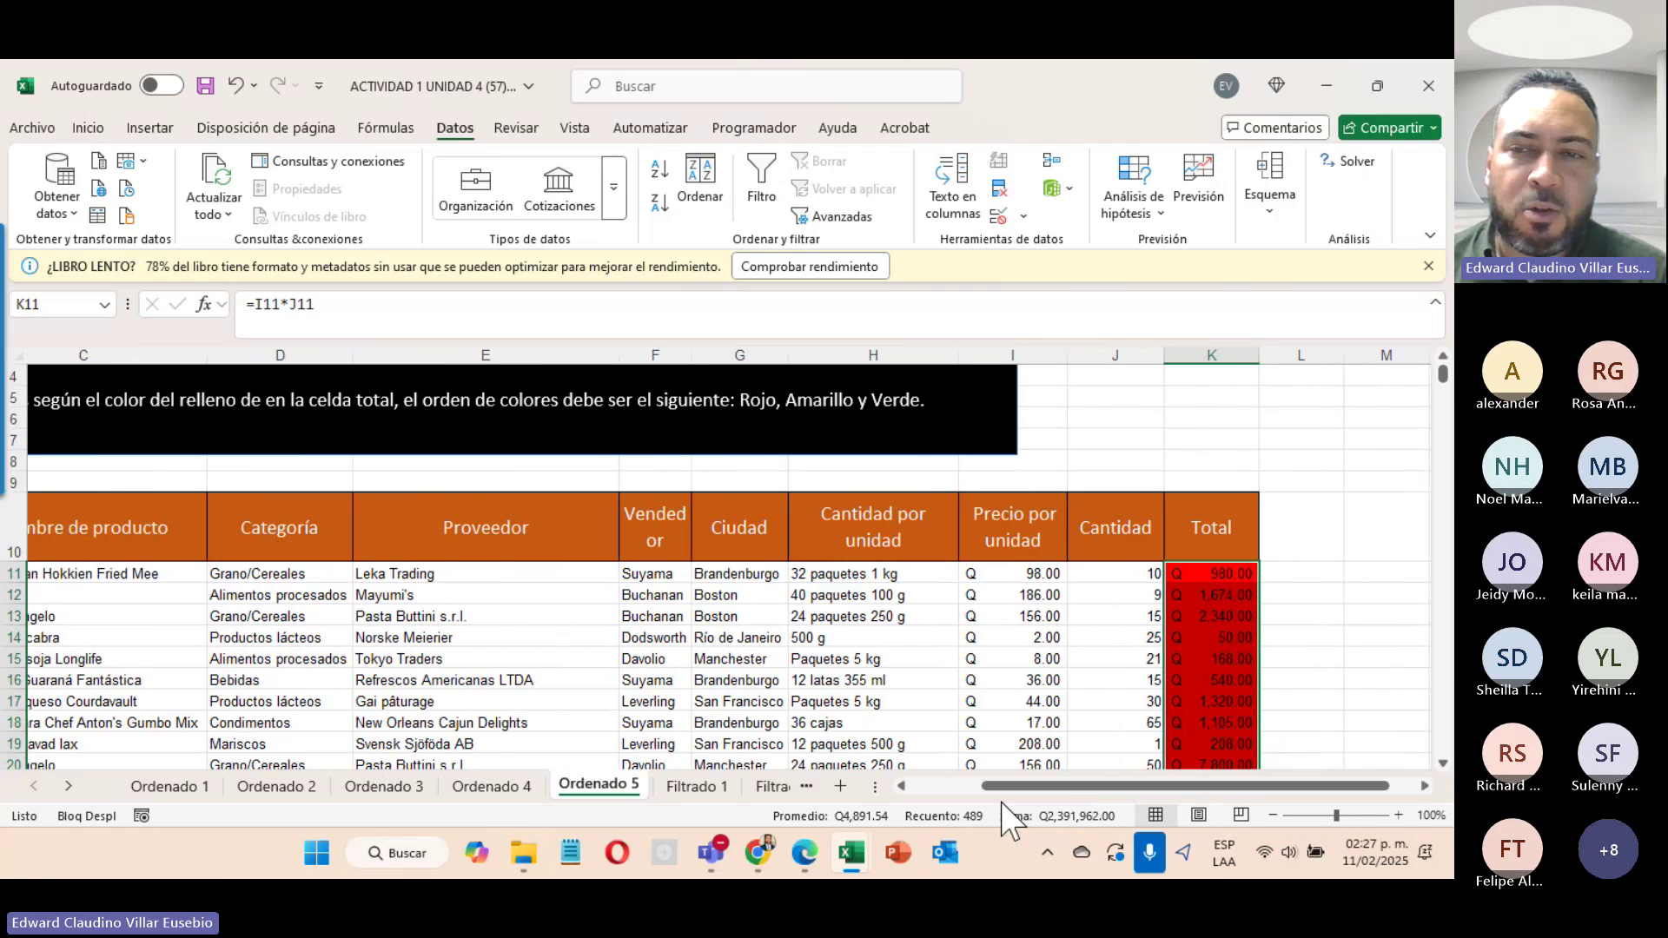
scroll(1147, 575, down, 20)
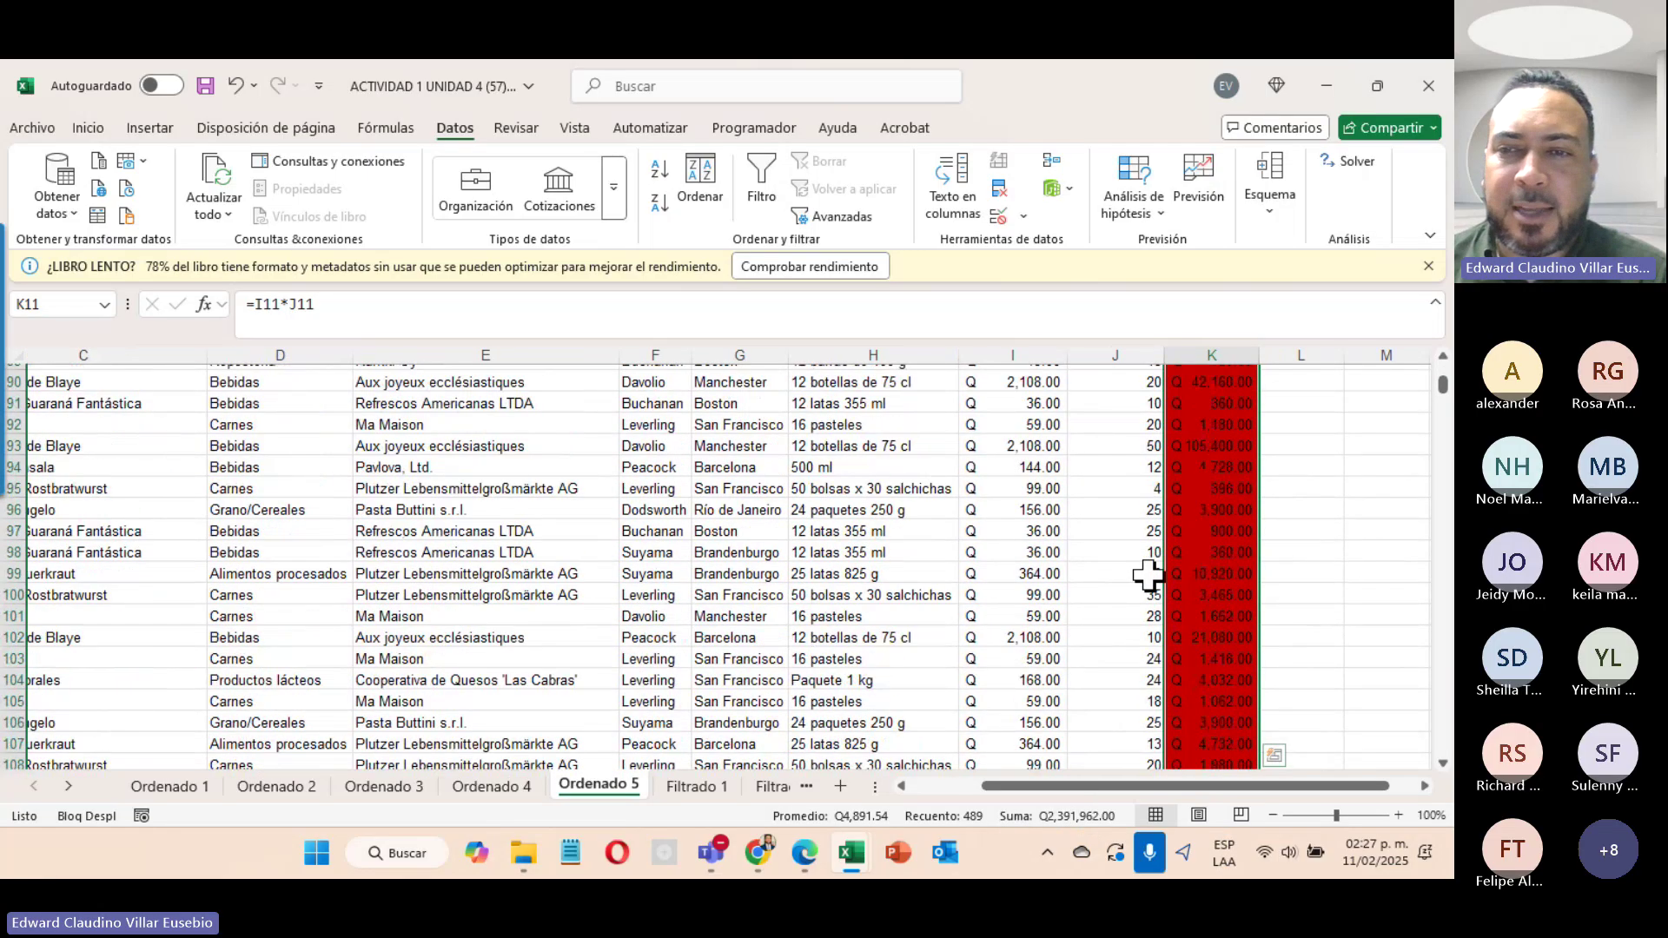
scroll(1147, 575, up, 7)
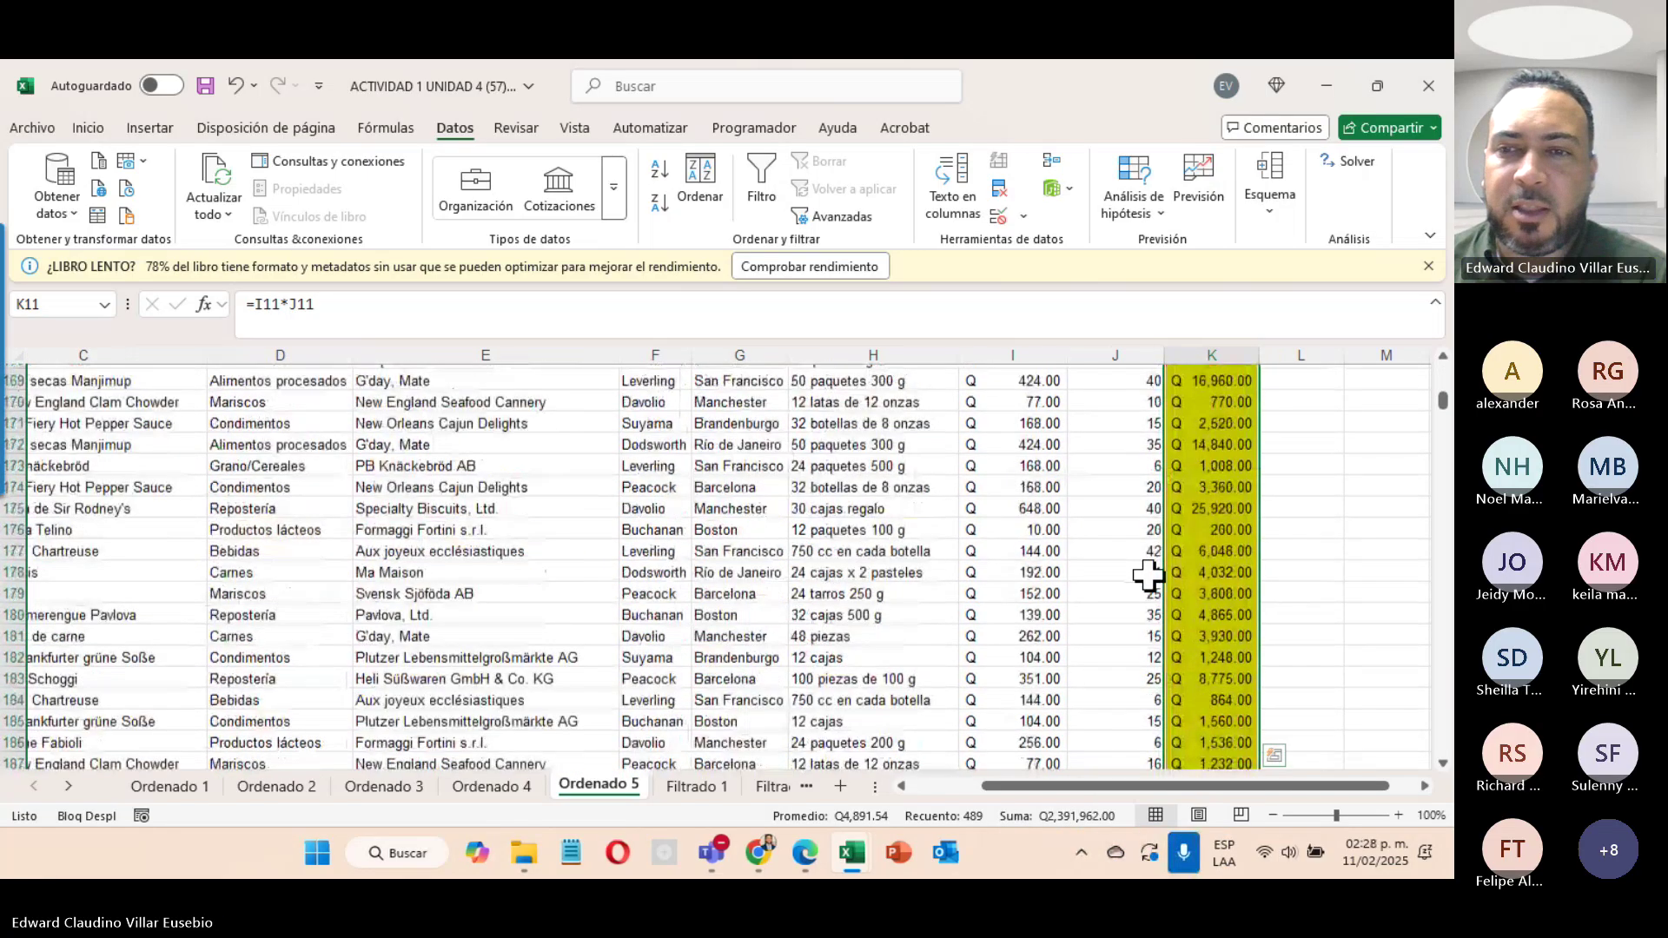
click(1147, 575)
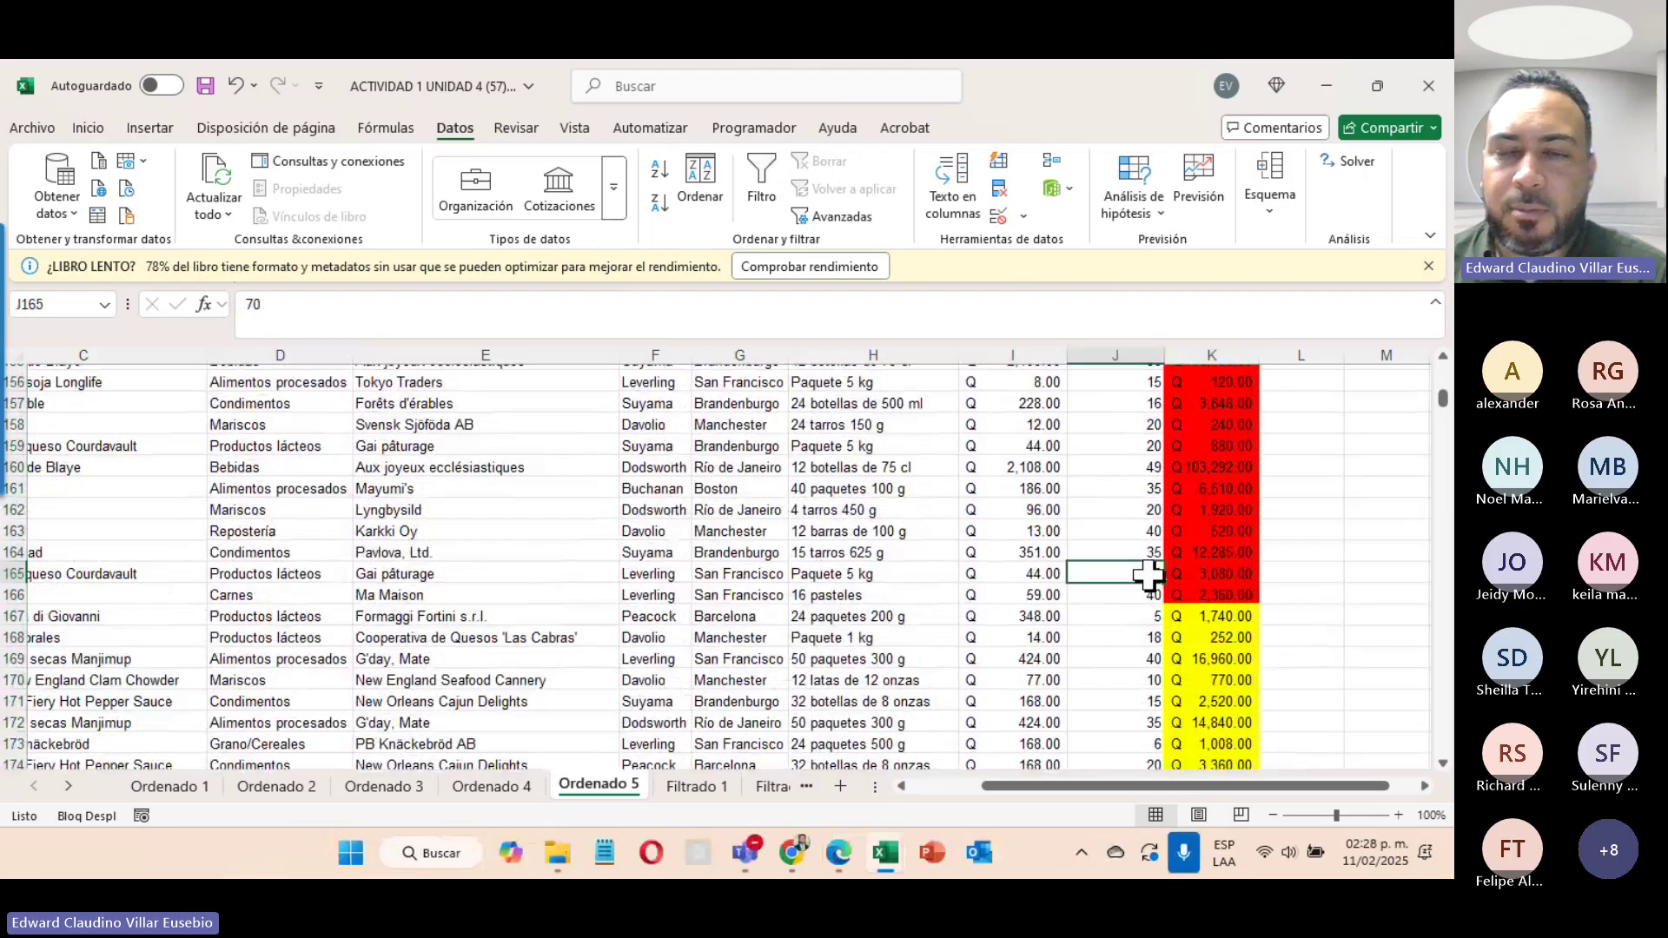
scroll(1147, 575, down, 20)
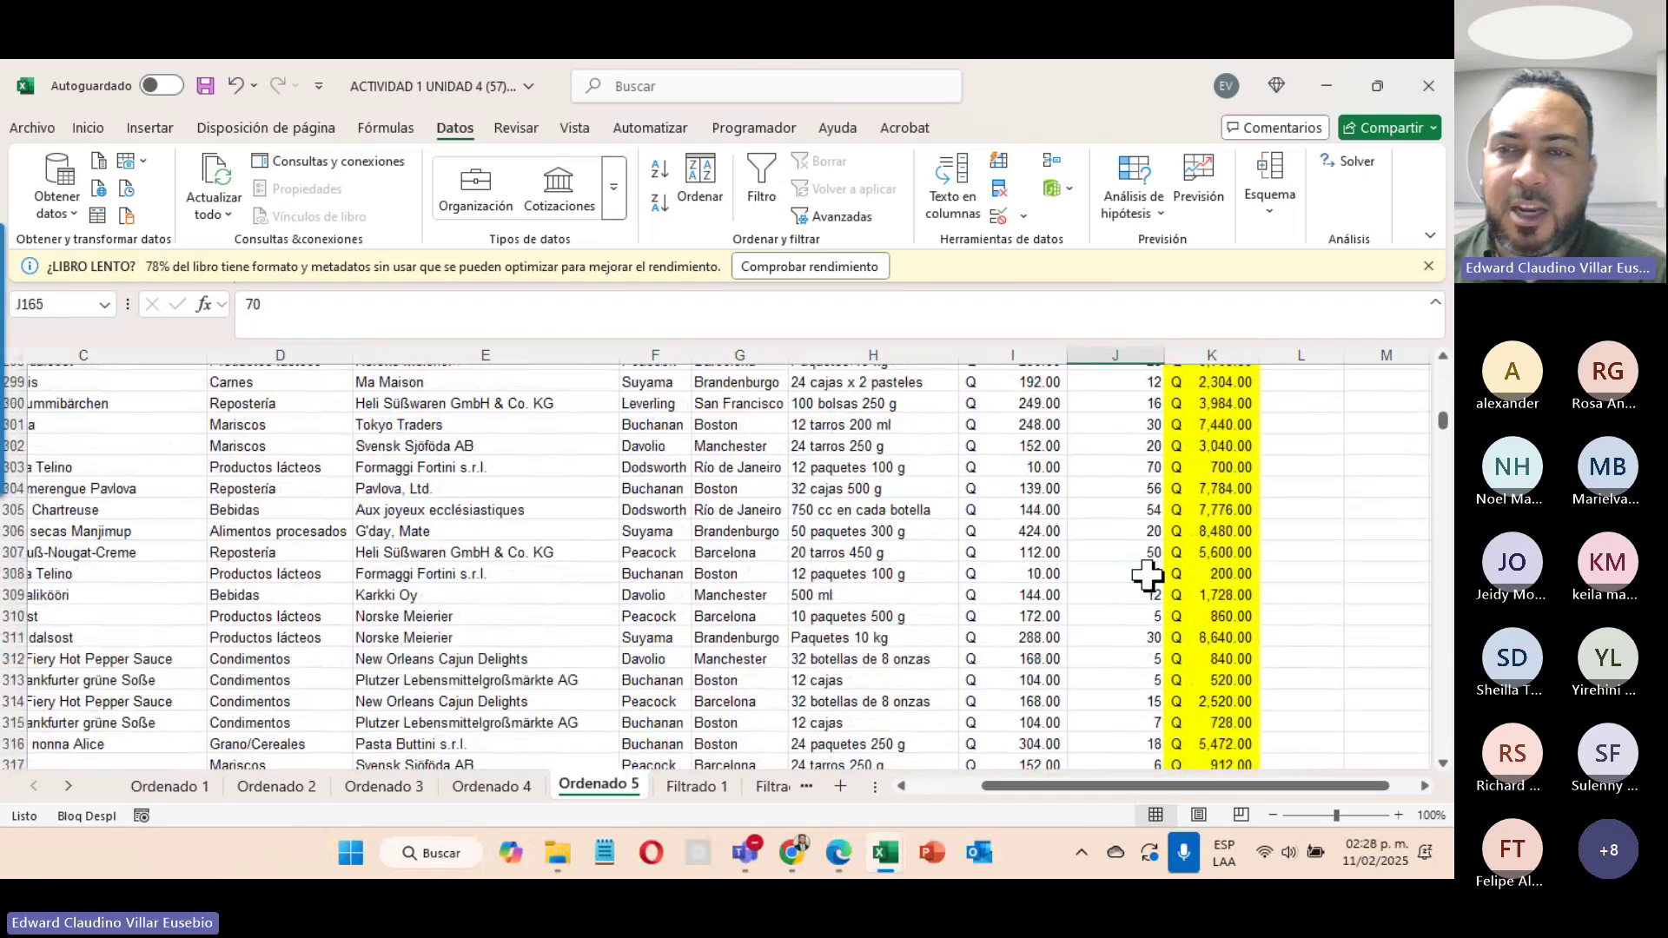
scroll(1147, 575, down, 20)
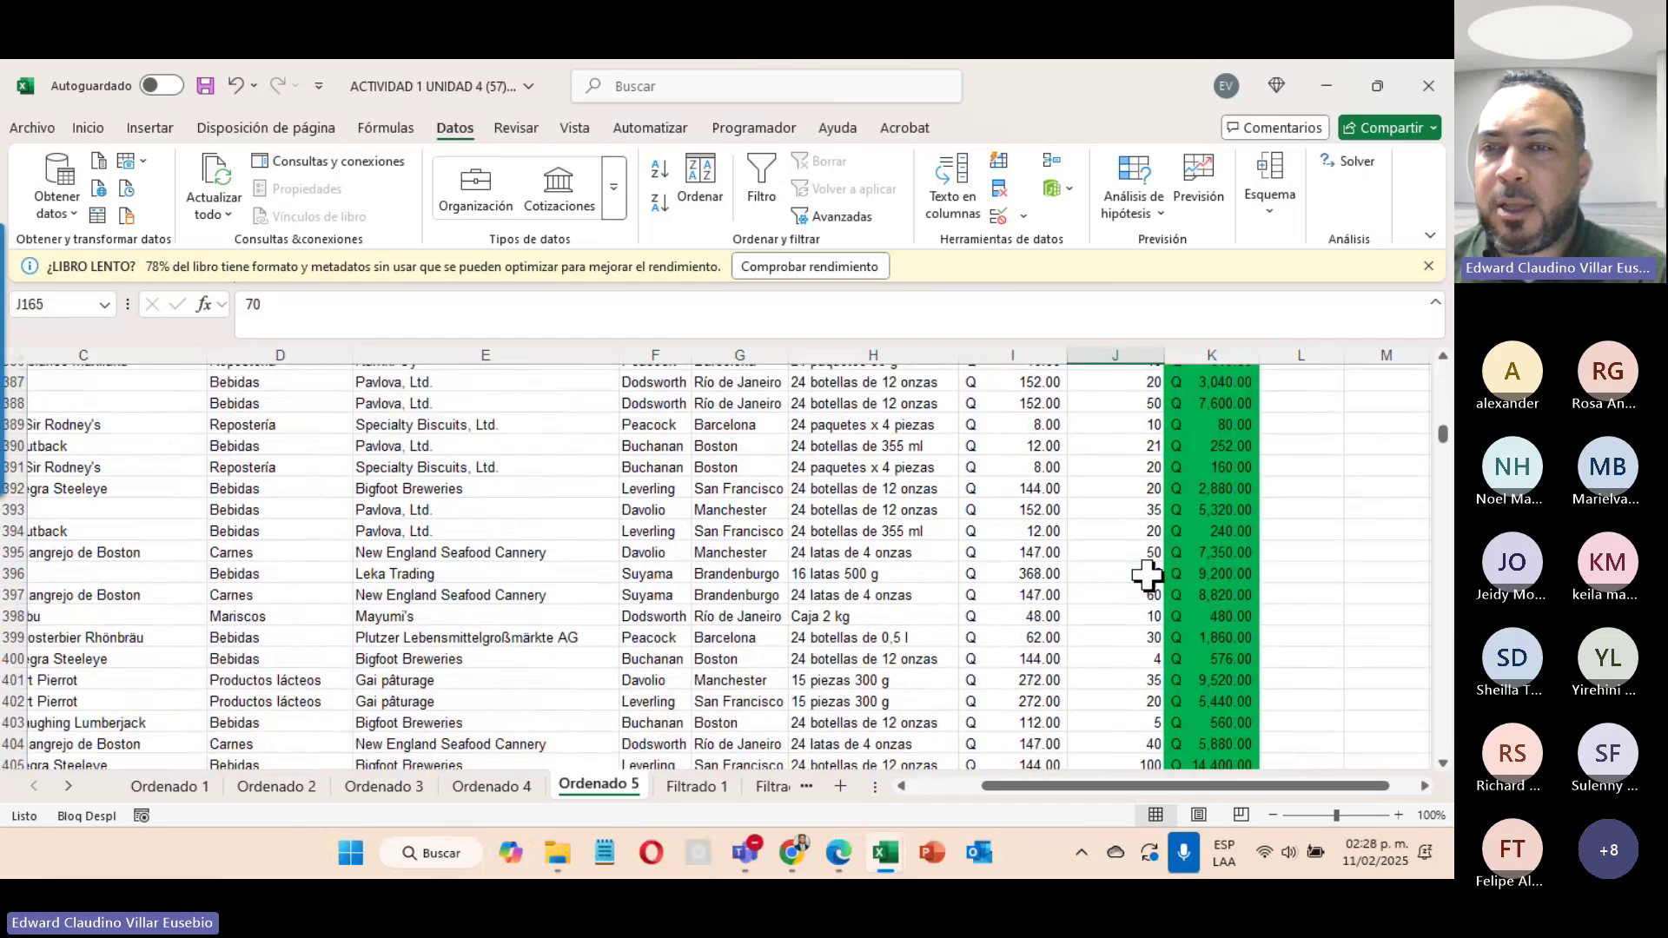
scroll(1147, 575, down, 20)
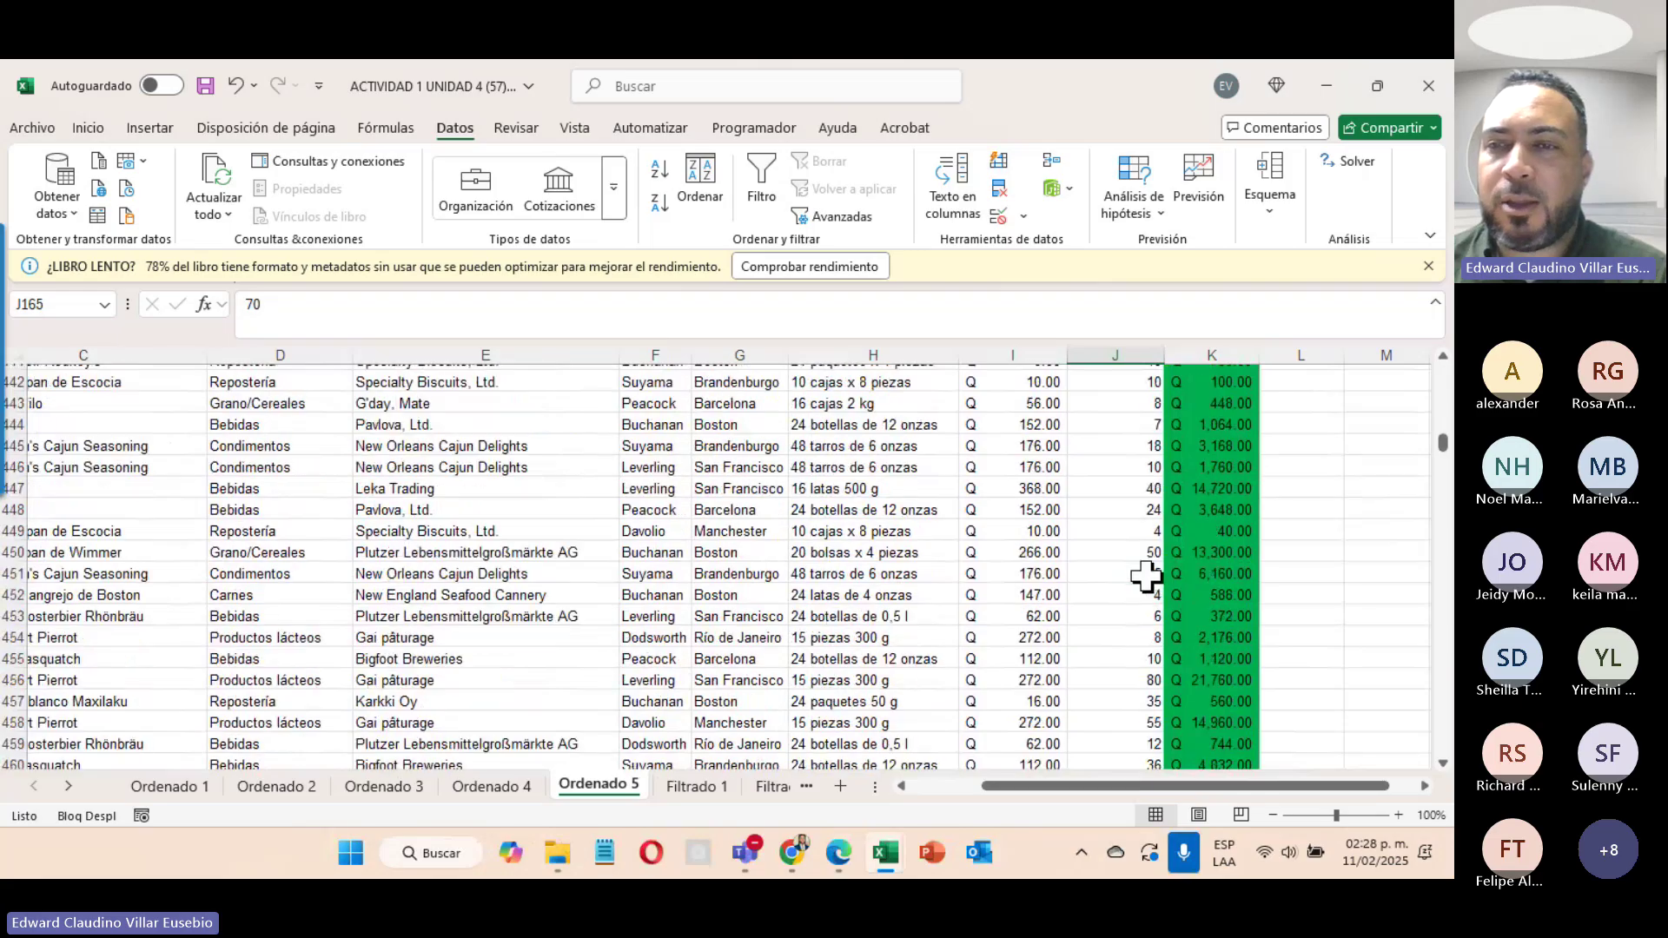
scroll(1147, 577, up, 11)
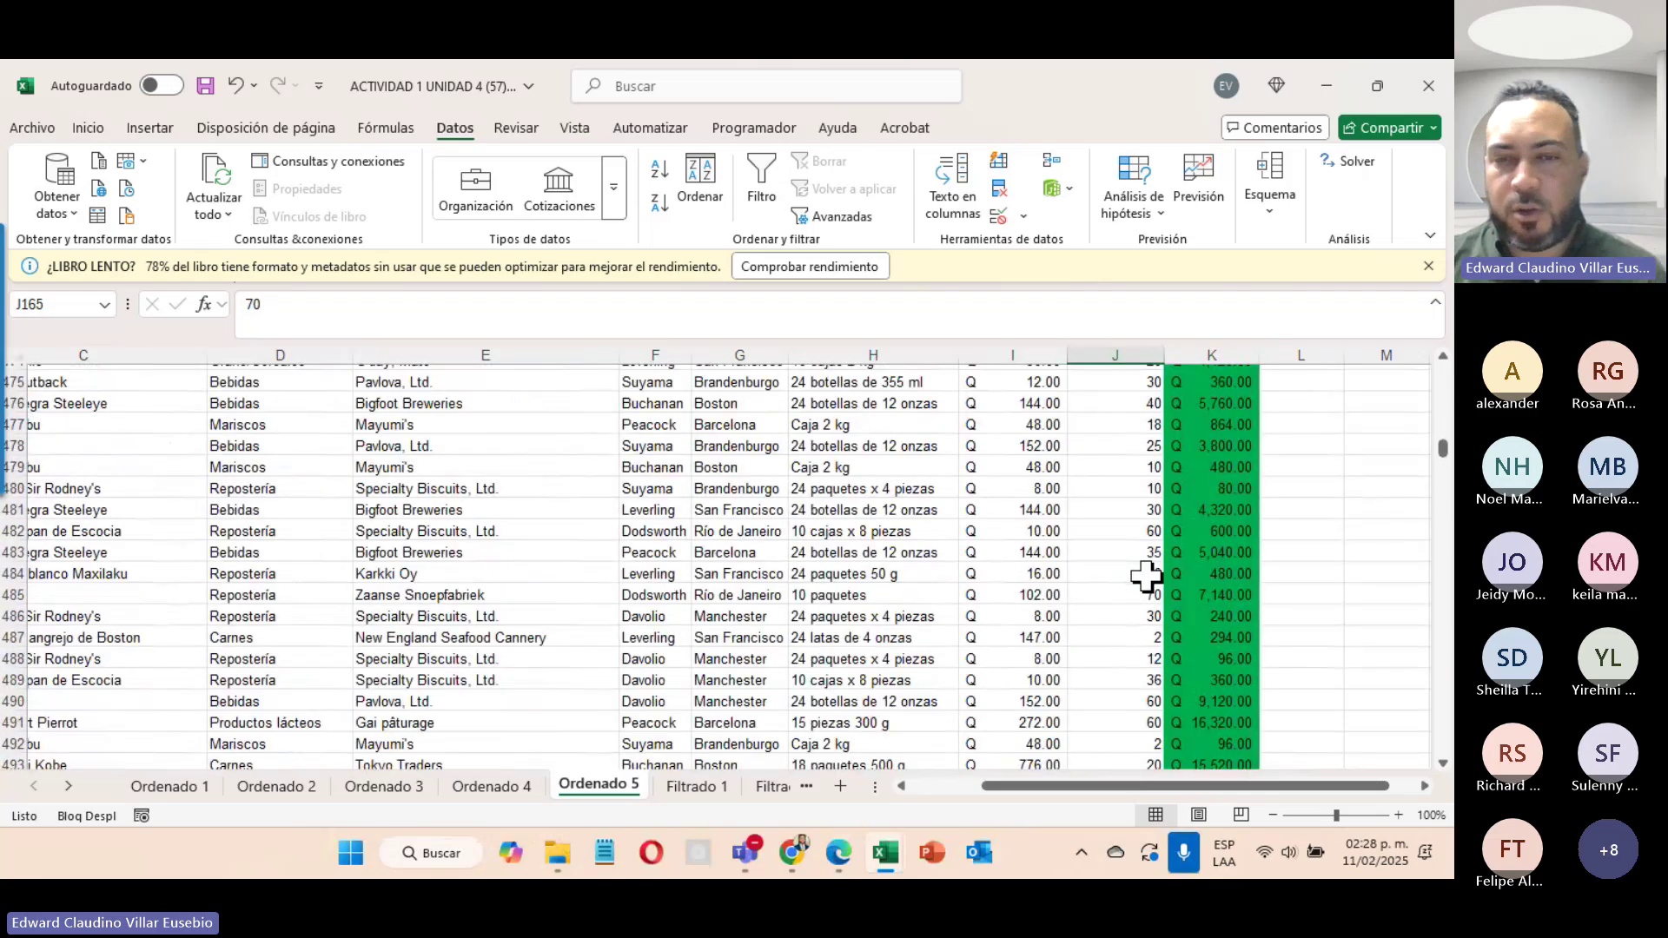
Step: Switch to the Teams meeting window to check the class, and return to the ACTIVIDAD 1 UNIDAD 4 workbook in Excel
click(757, 853)
mouse_move(708, 869)
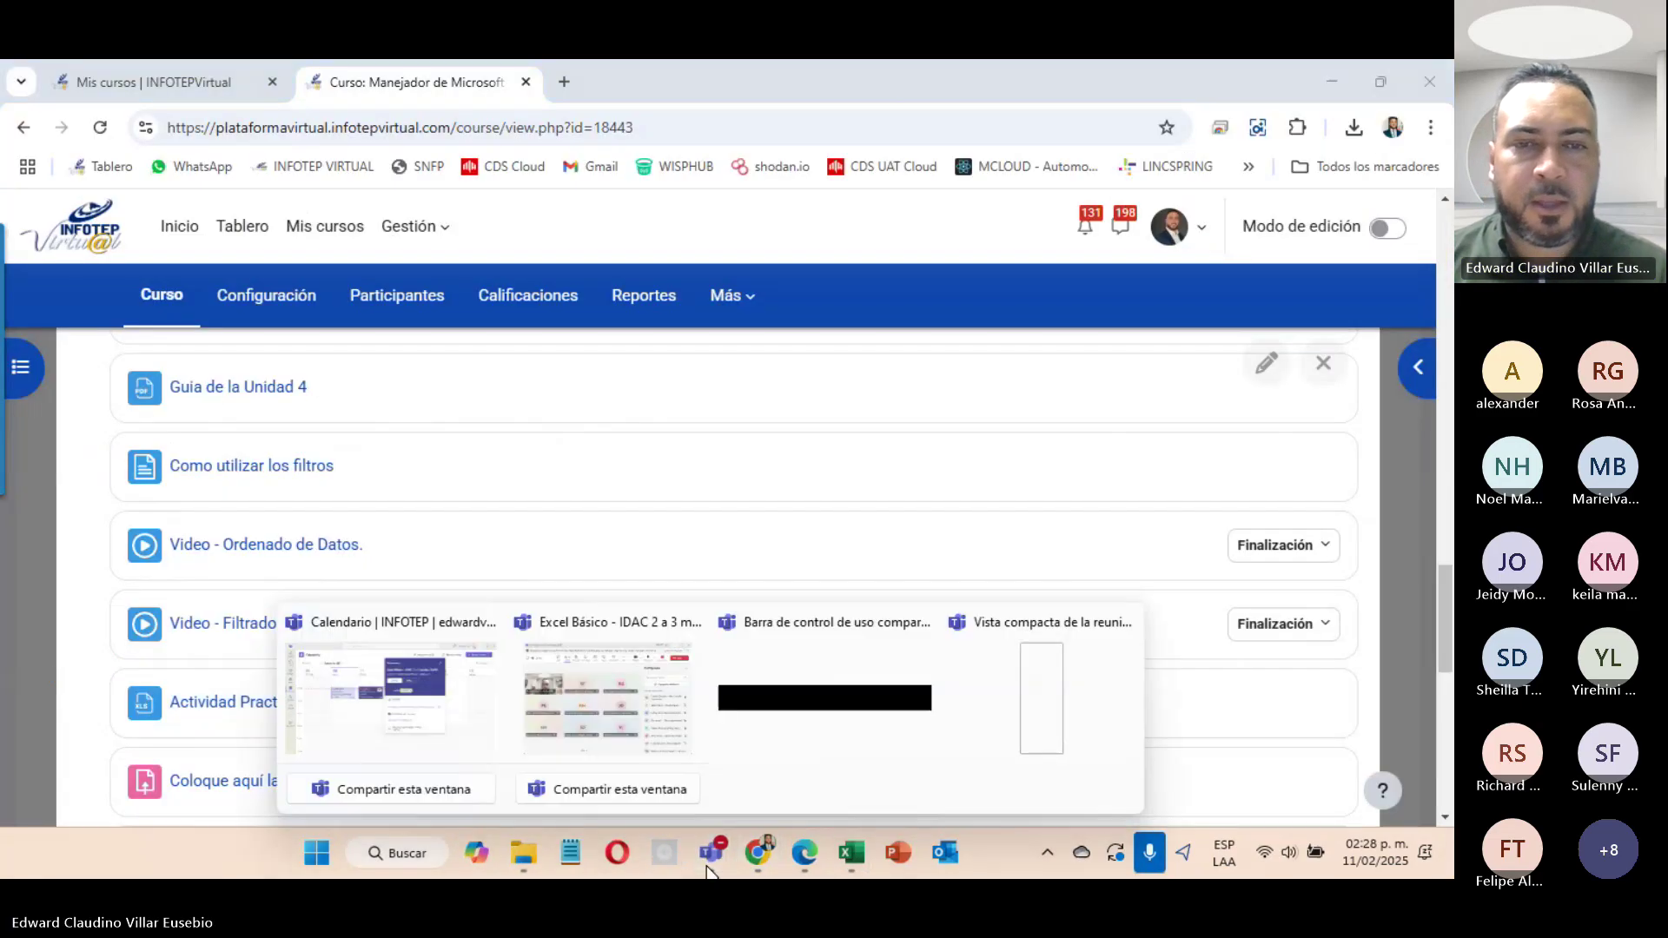
click(632, 726)
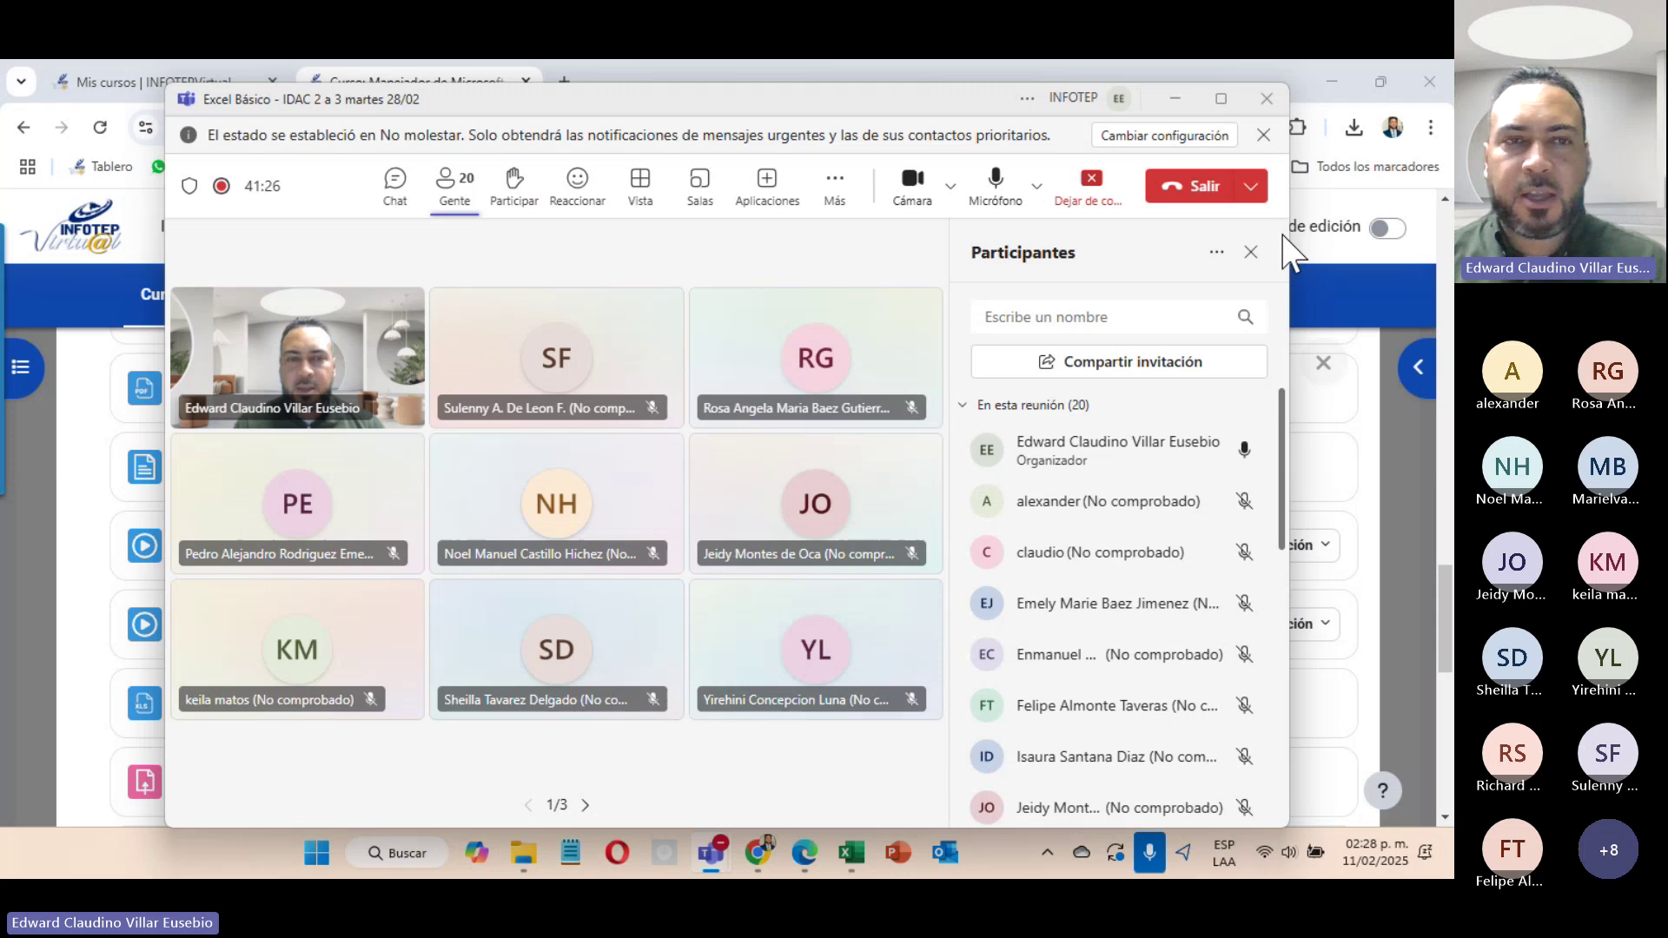
click(1175, 98)
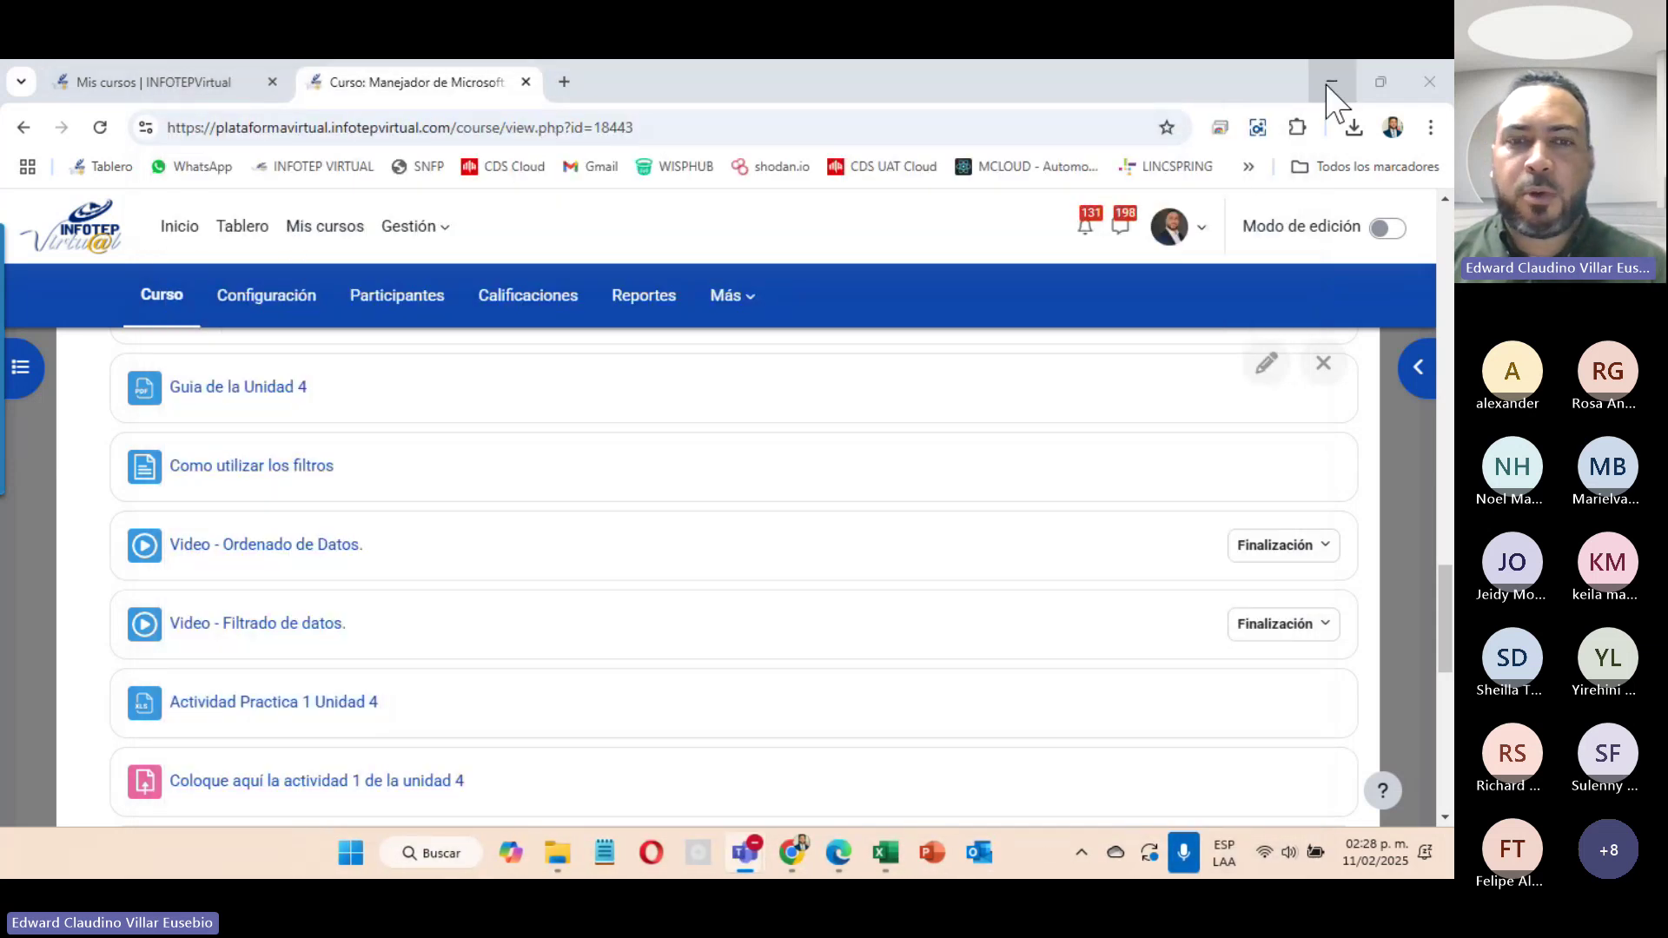
mouse_move(851, 860)
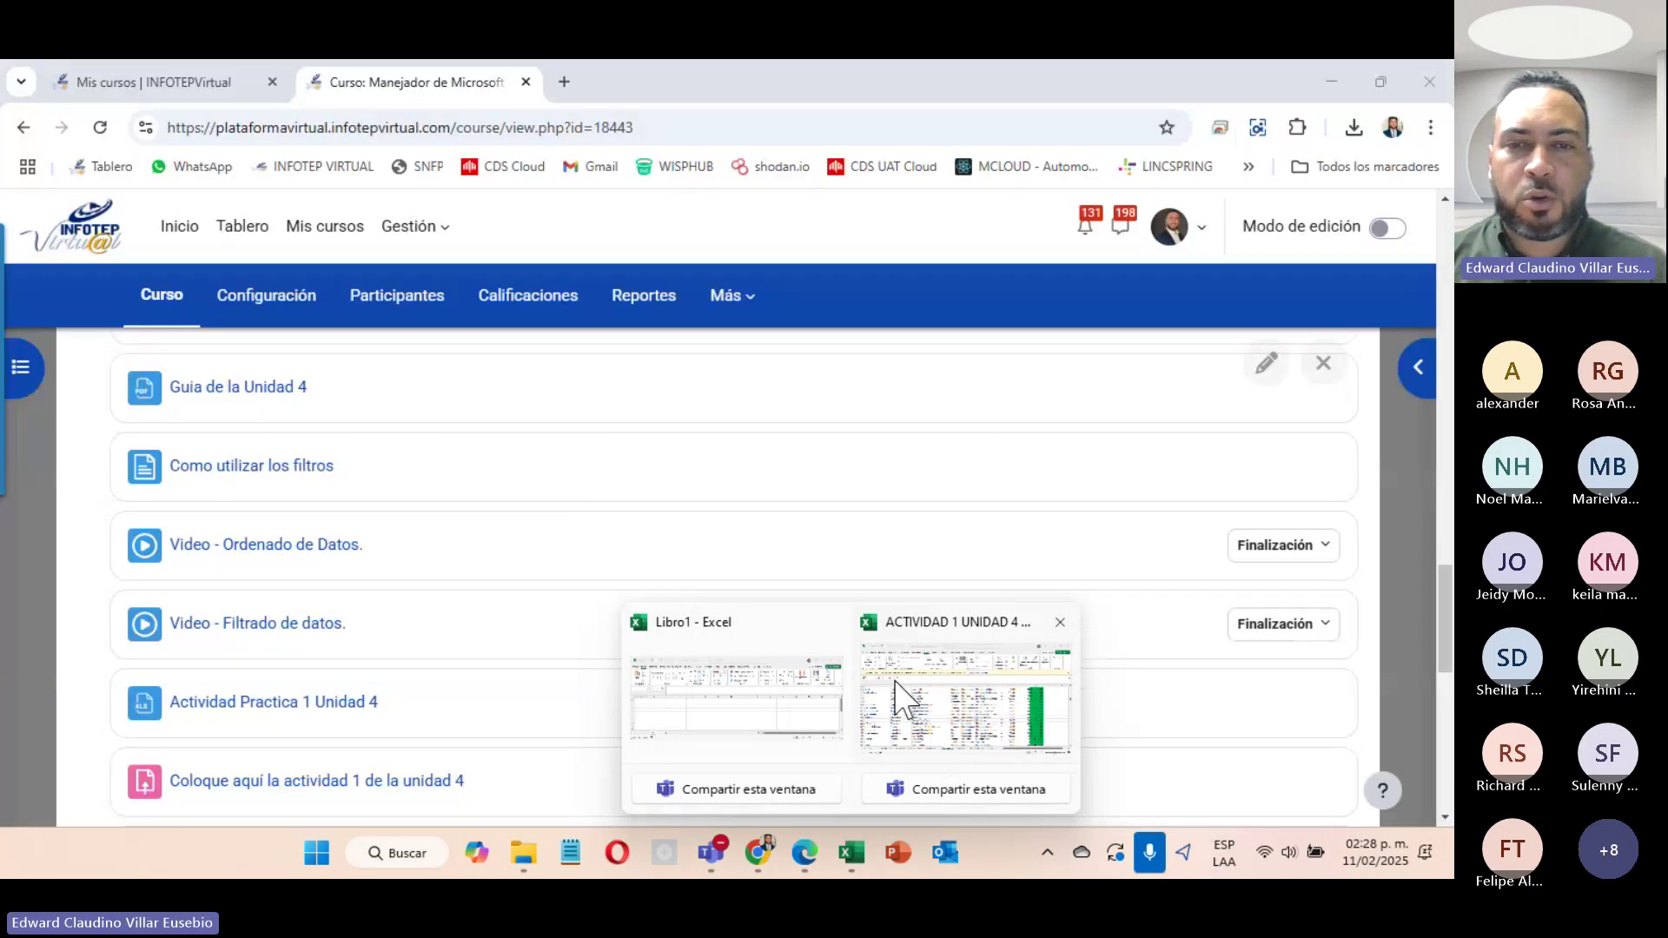
click(897, 695)
Step: Review the Precio por unidad font colours on Ordenado 4 and read that sheet's sorting instruction
click(500, 786)
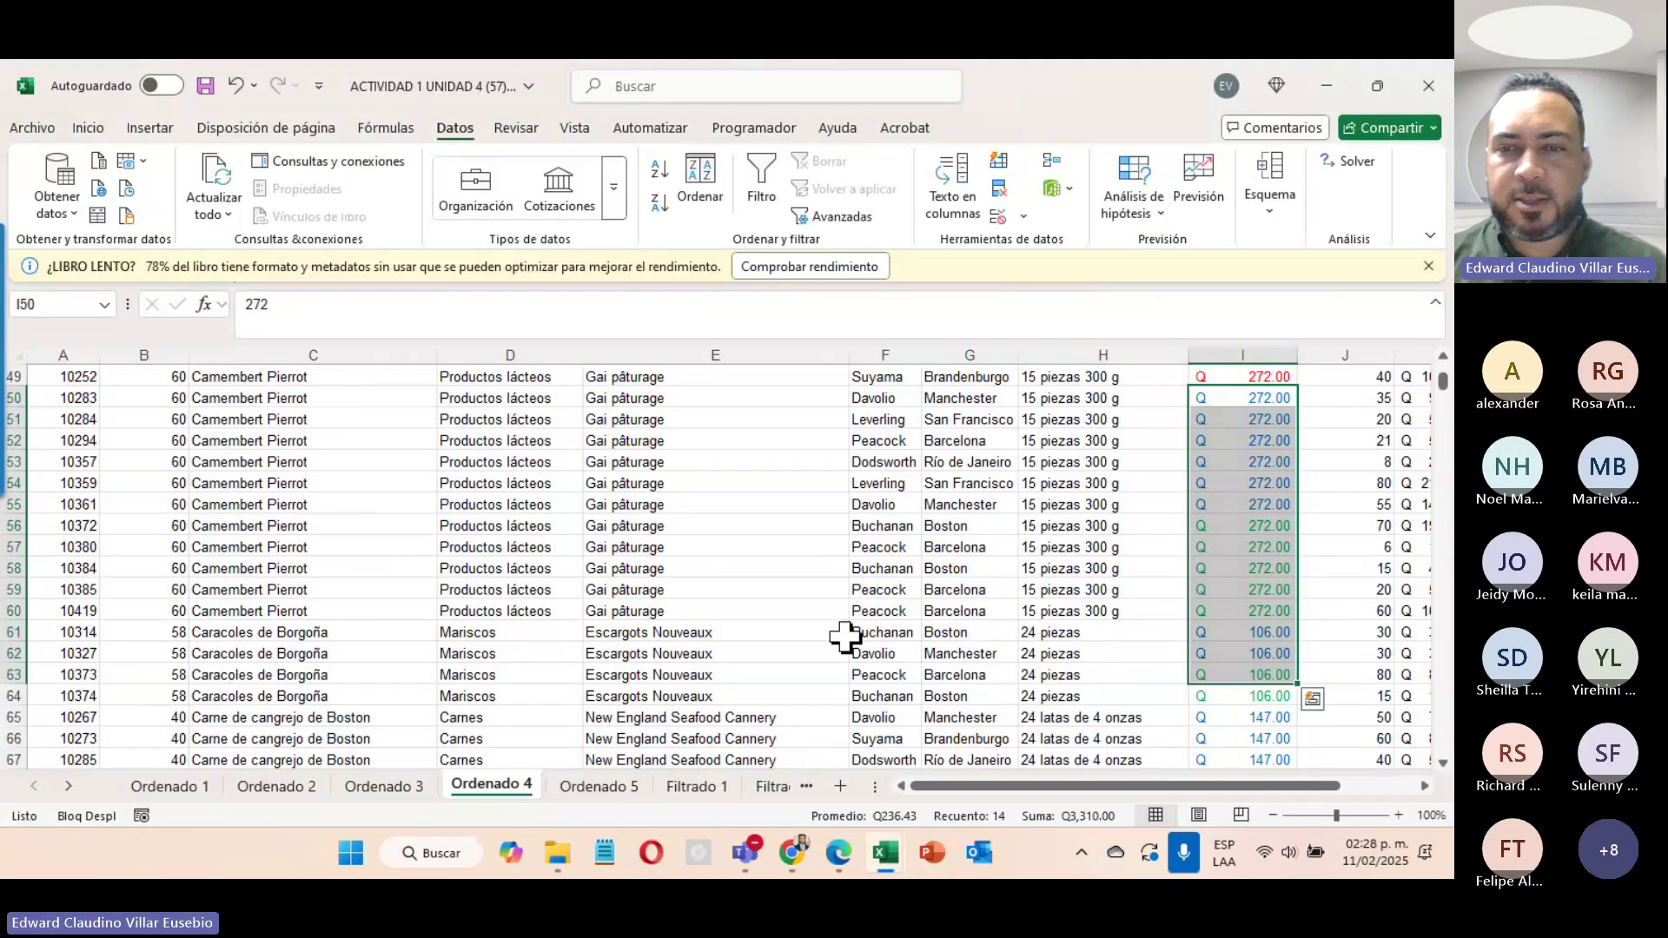
drag(1155, 786, 1186, 787)
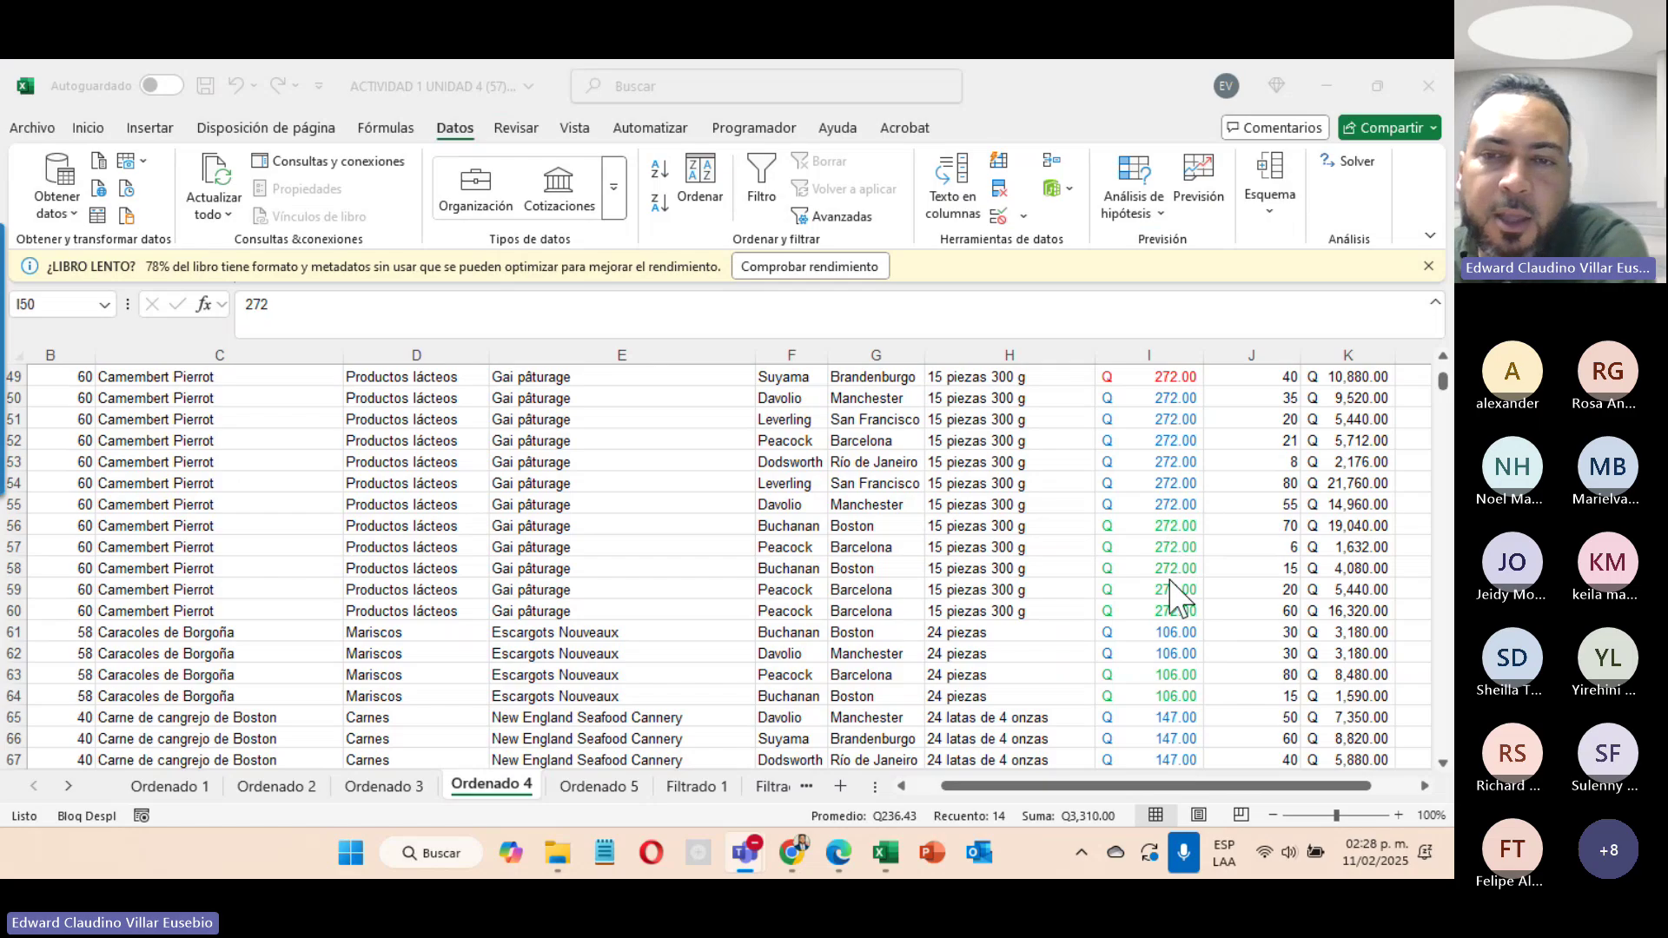
scroll(1168, 580, up, 16)
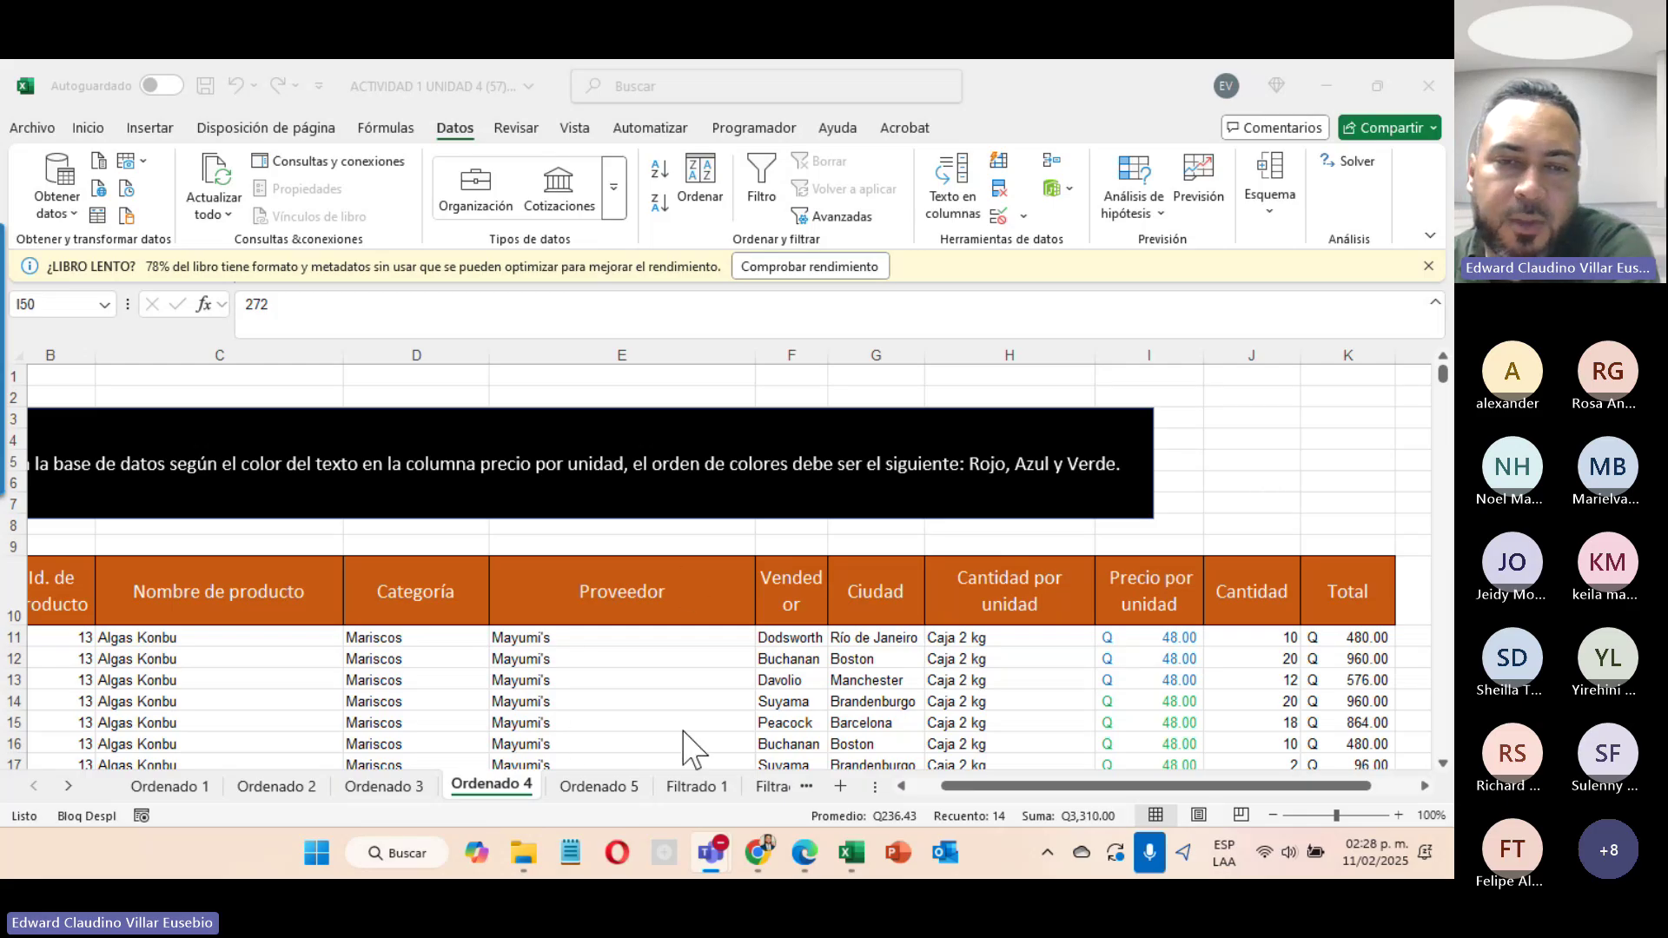
Step: Look through the Filtrado sheets and read the instruction on Filtrado 1
click(699, 787)
click(699, 787)
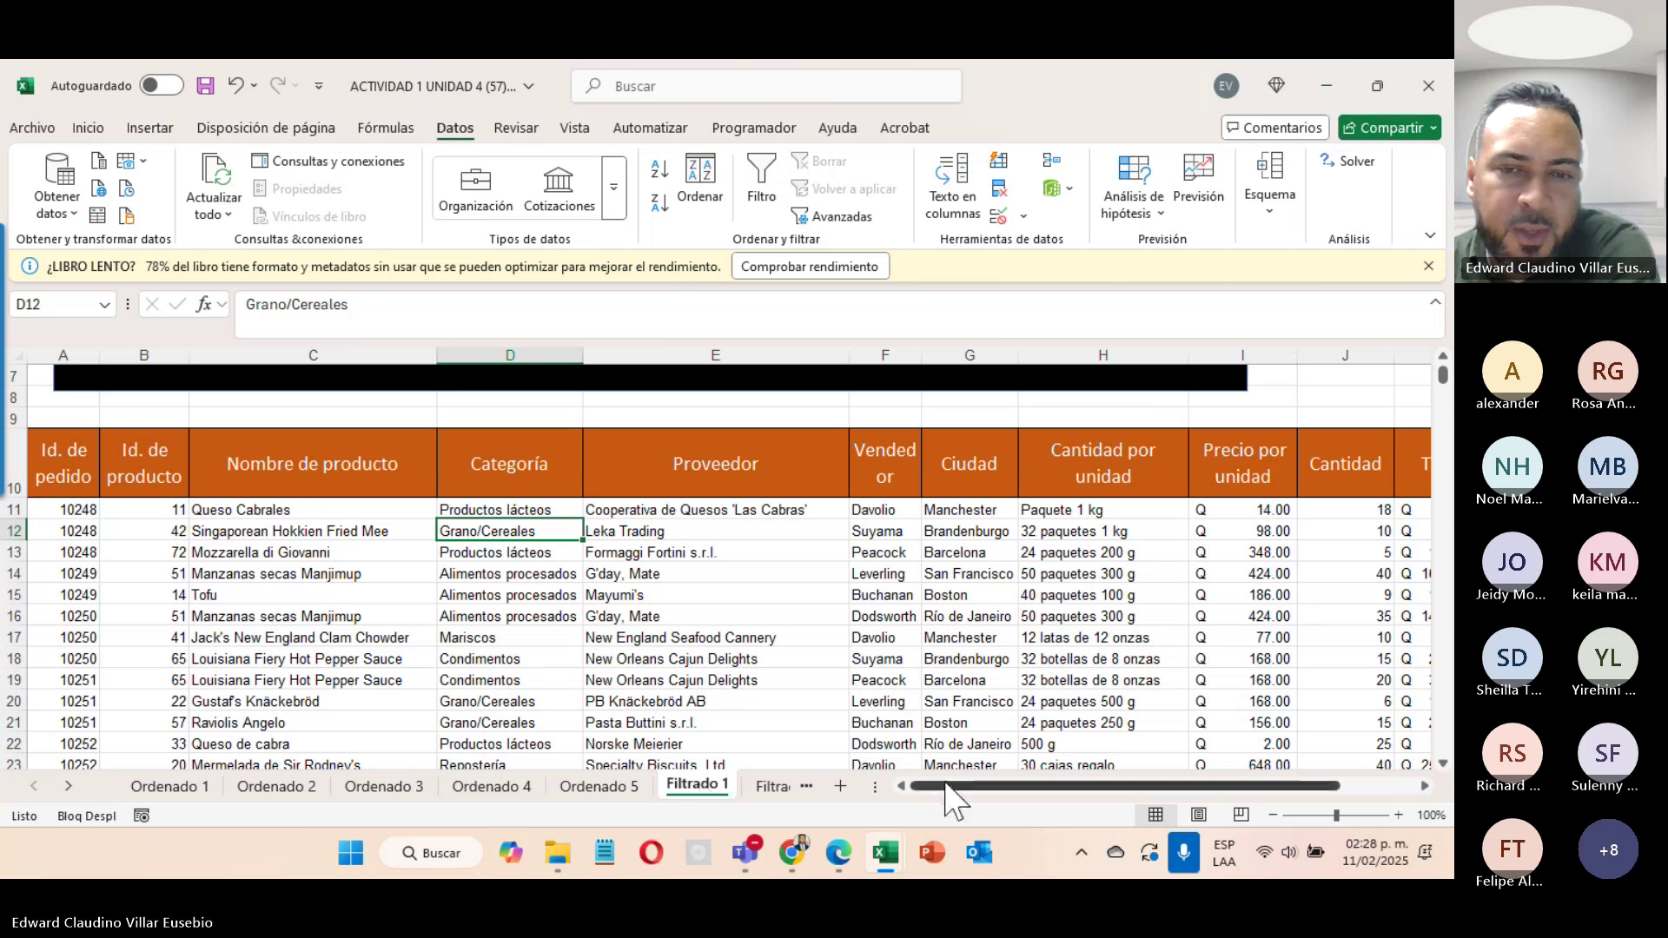
key(ctrl+Page_Down)
key(ctrl+Page_Down)
key(ctrl+Page_Down)
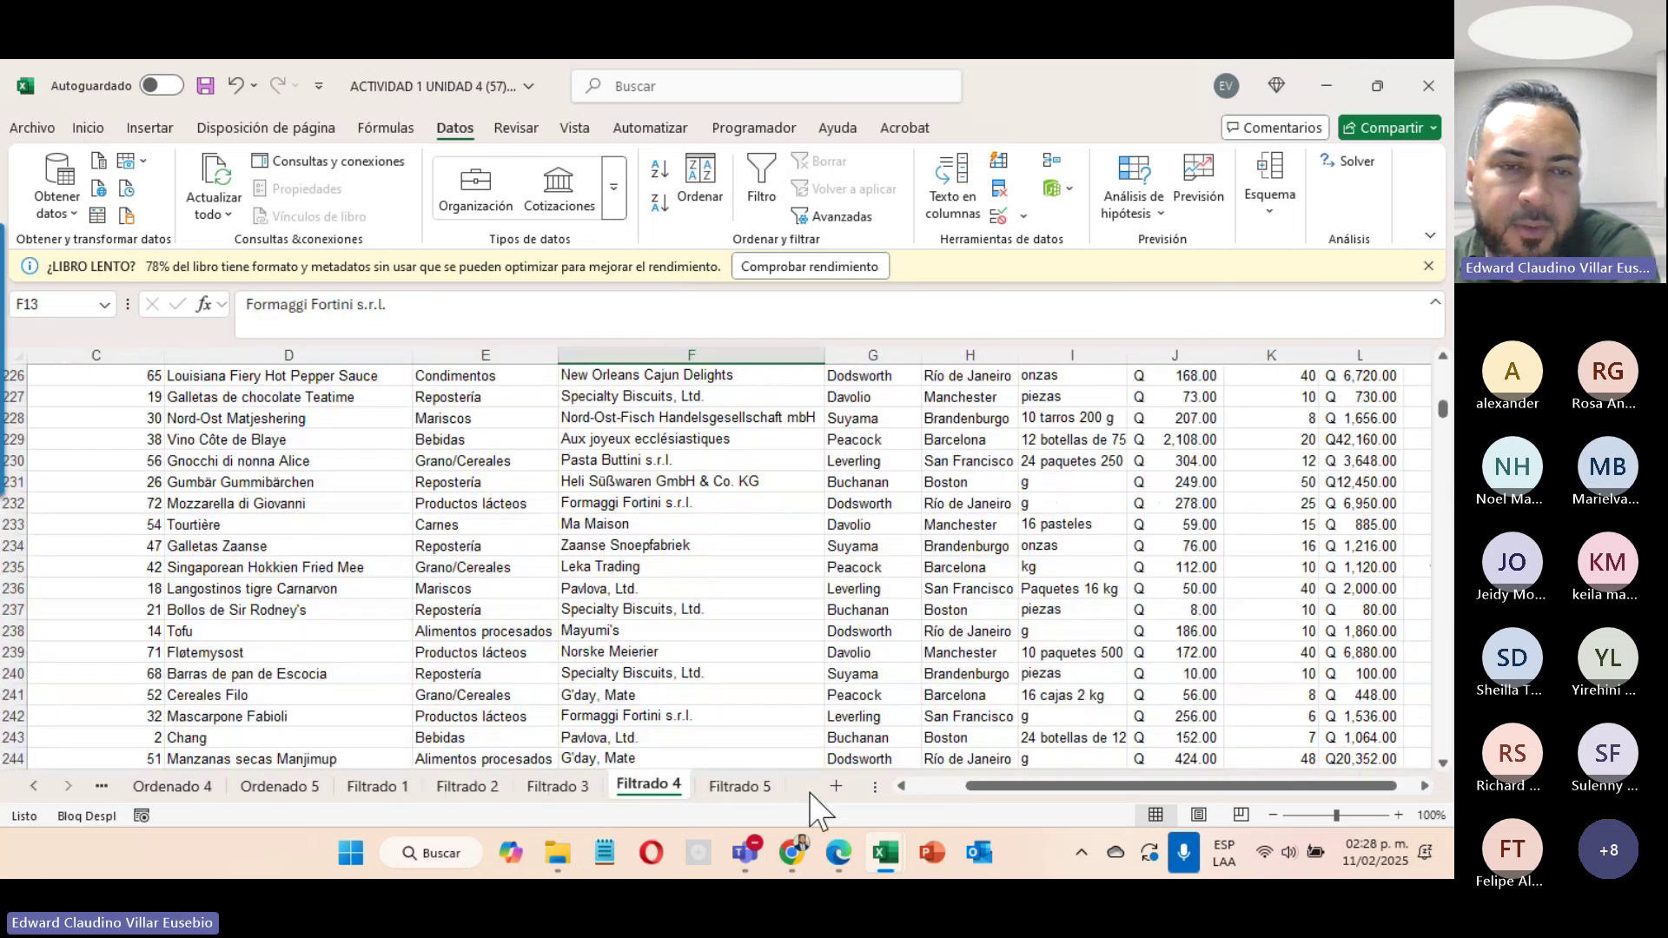
click(389, 786)
scroll(614, 738, up, 2)
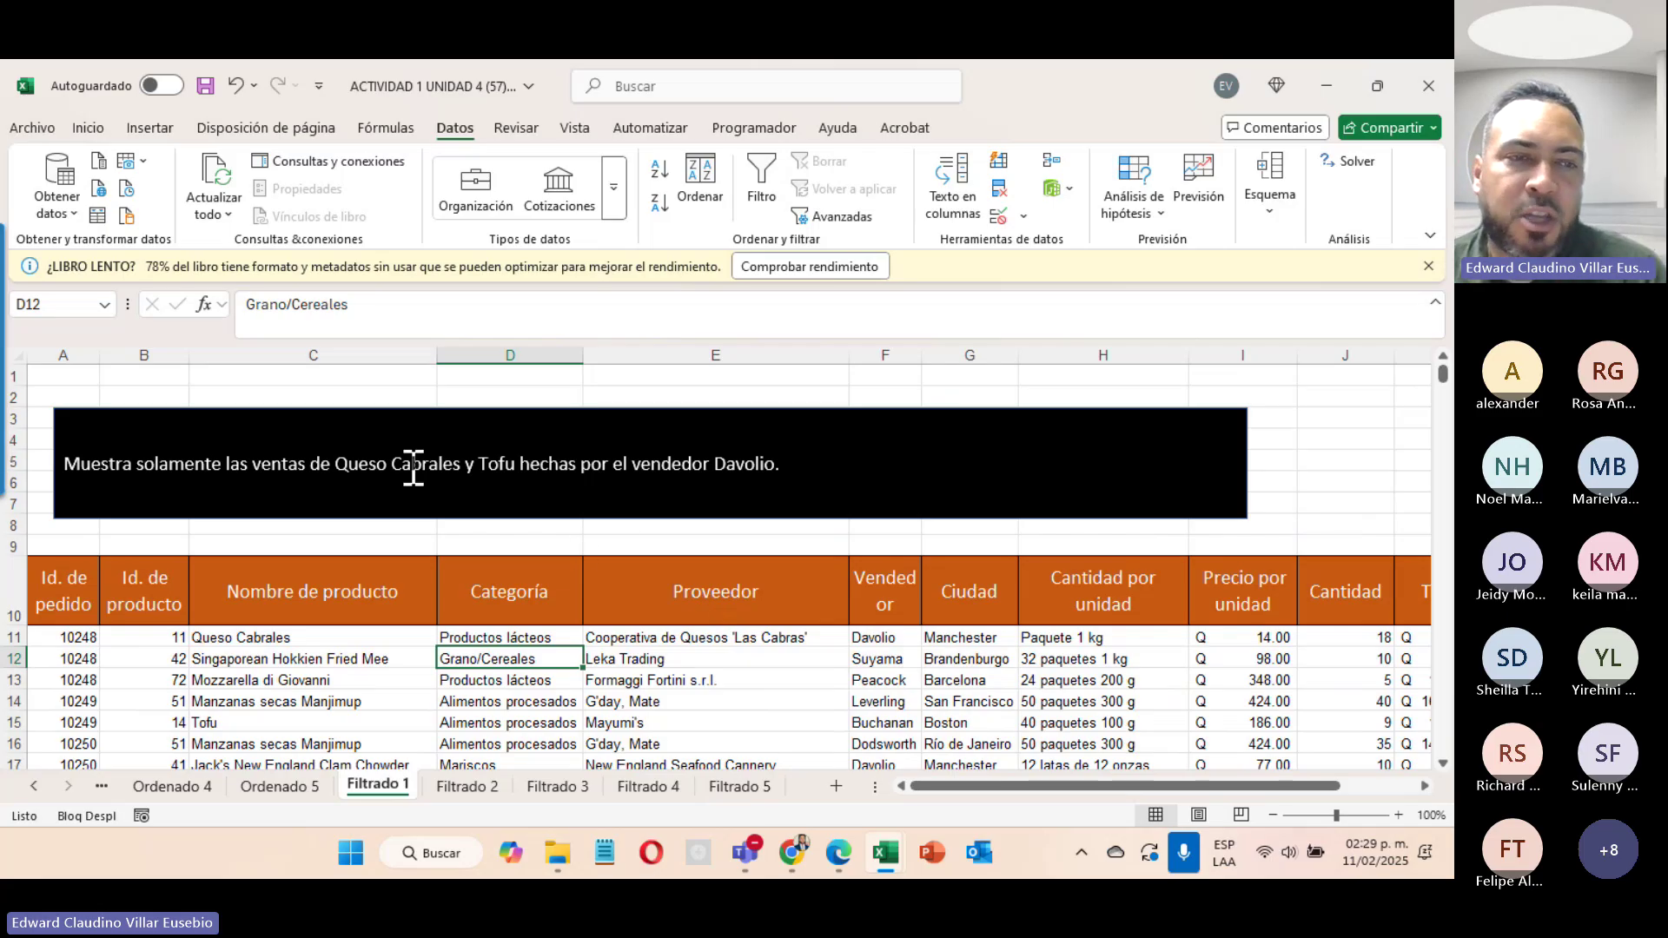
Step: Turn on Filtro for the header row of the Filtrado 1 table
click(7, 581)
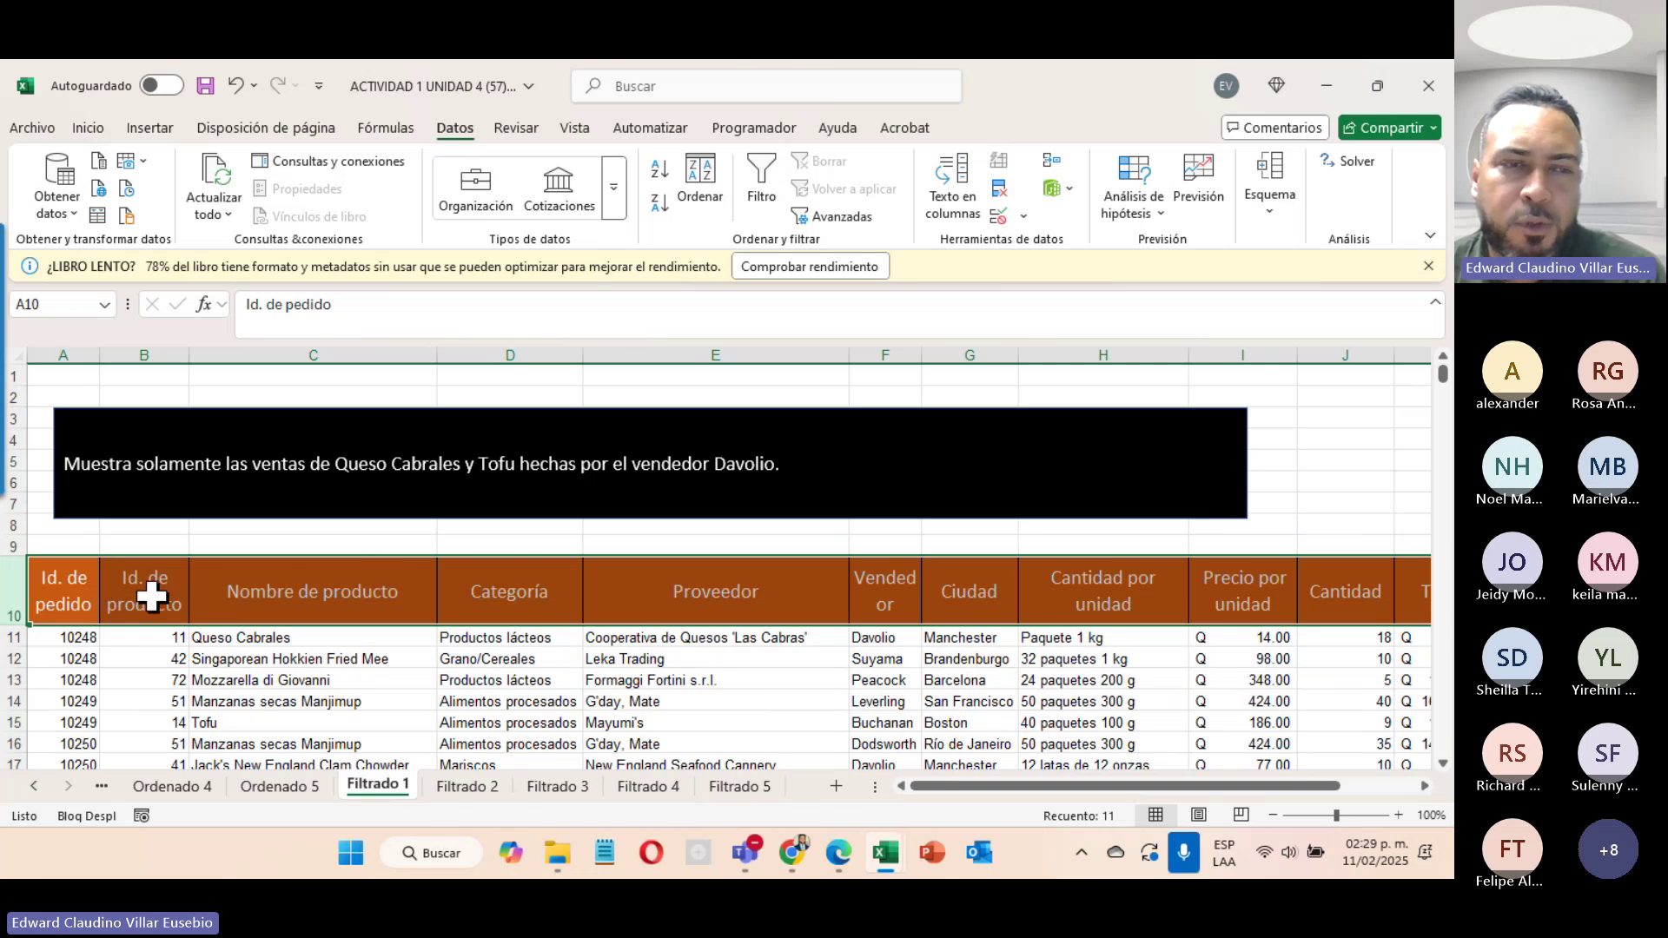
click(209, 591)
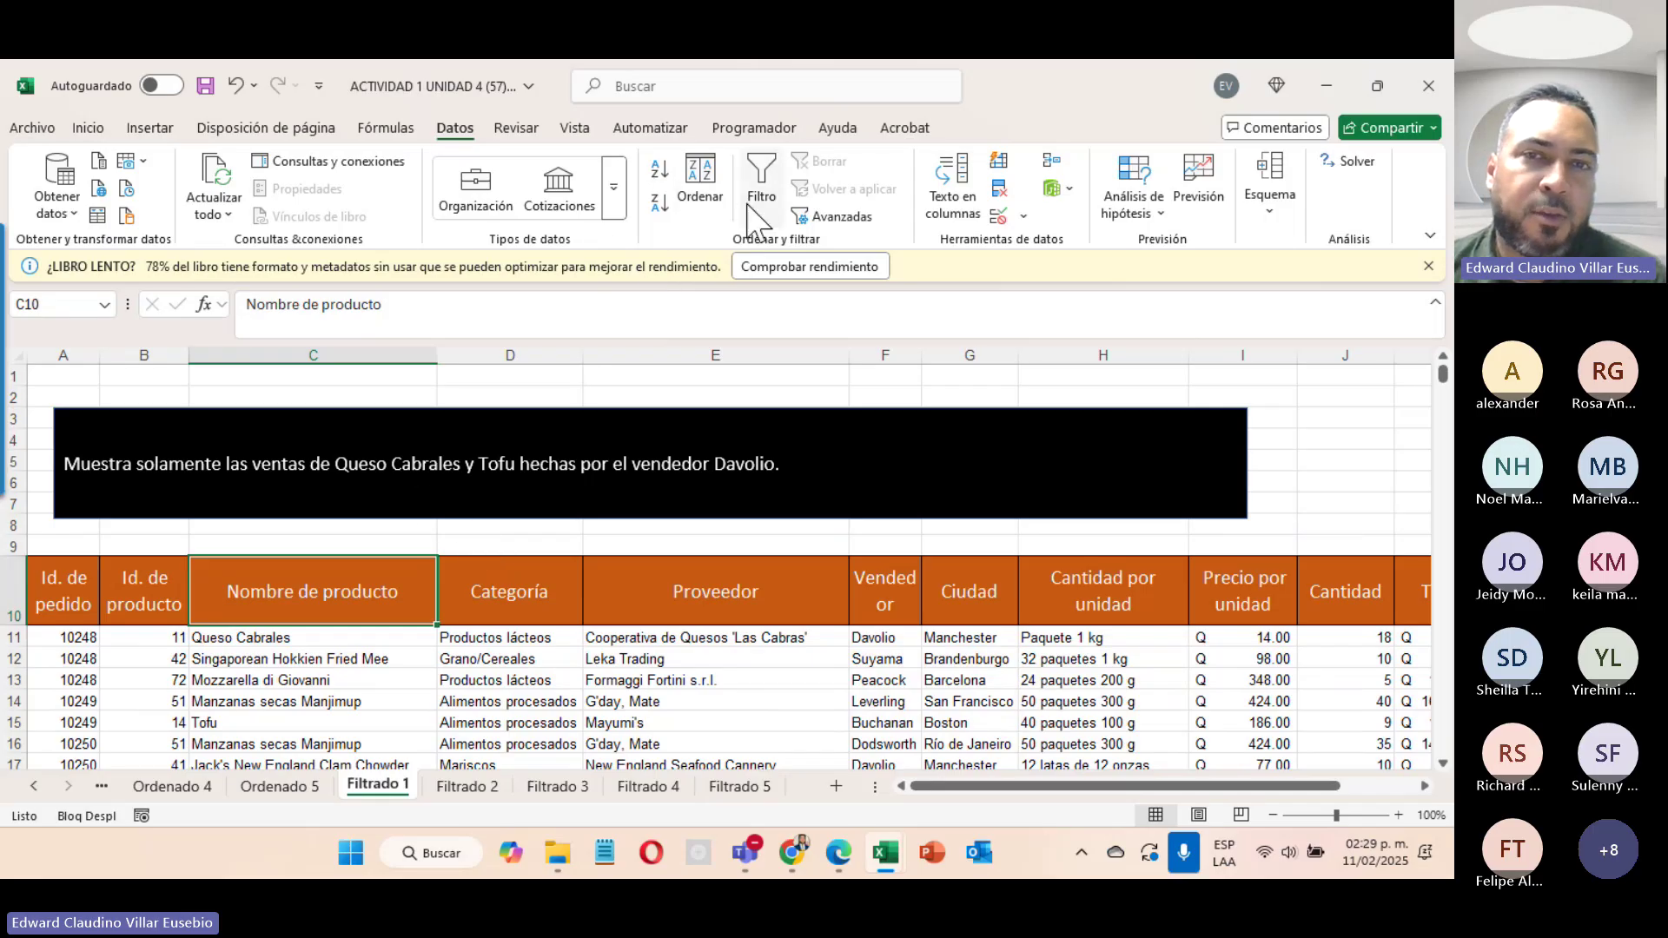
click(762, 178)
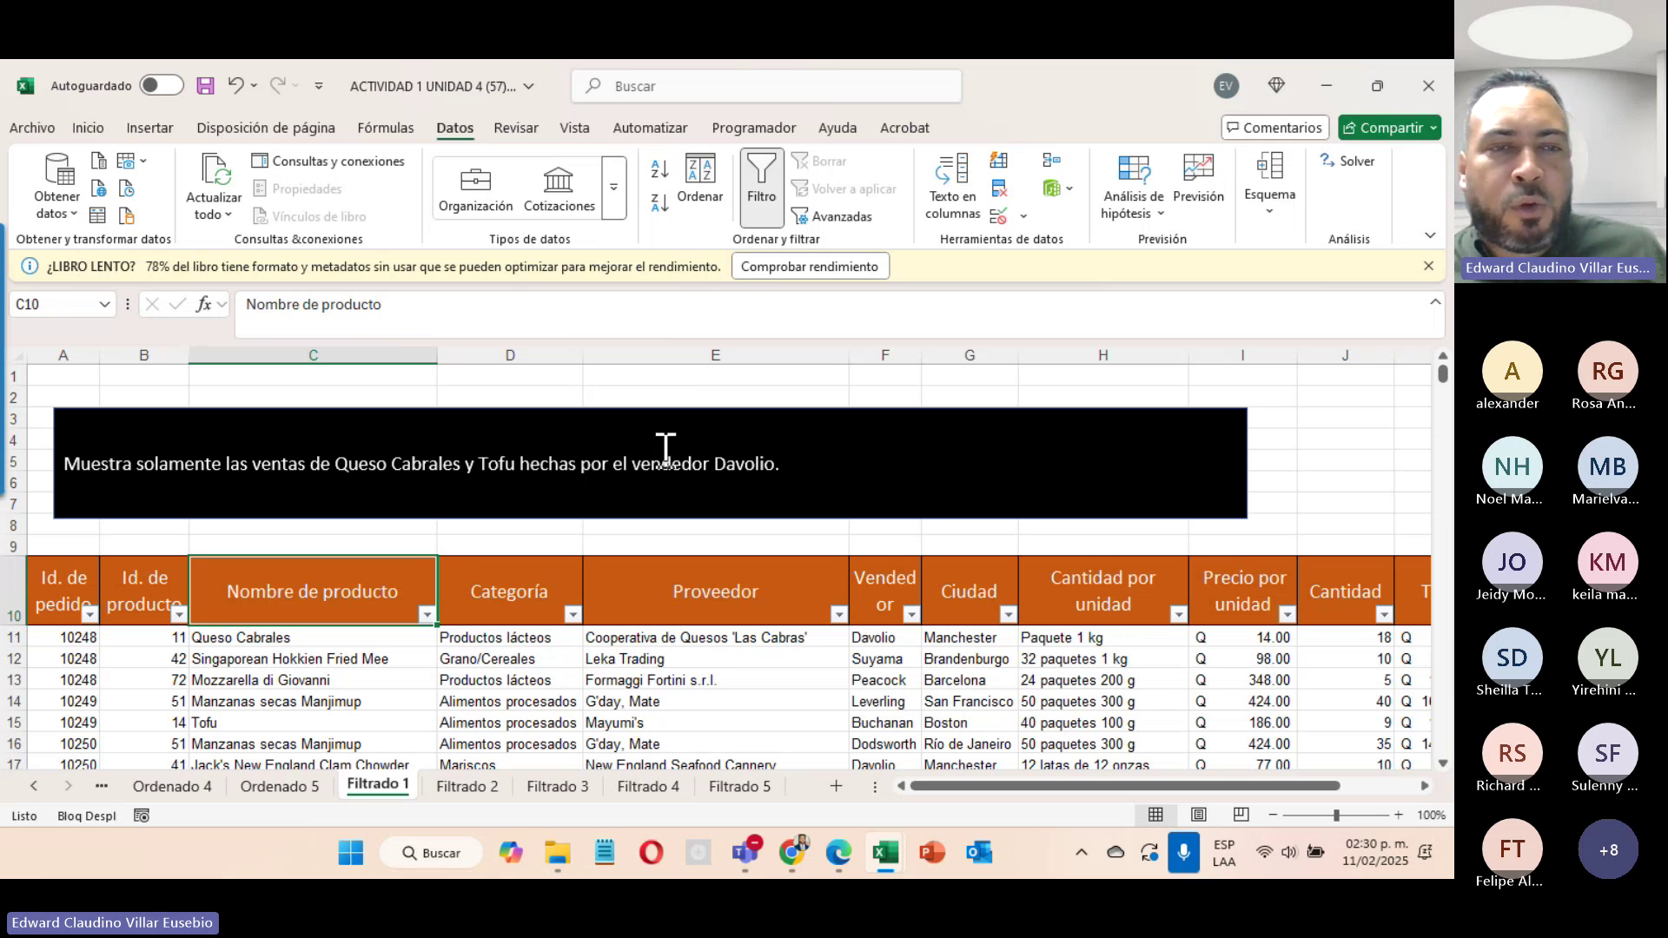
Step: Filter the Nombre de producto column on Filtrado 1 to show only Queso Cabrales and Tofu
click(428, 615)
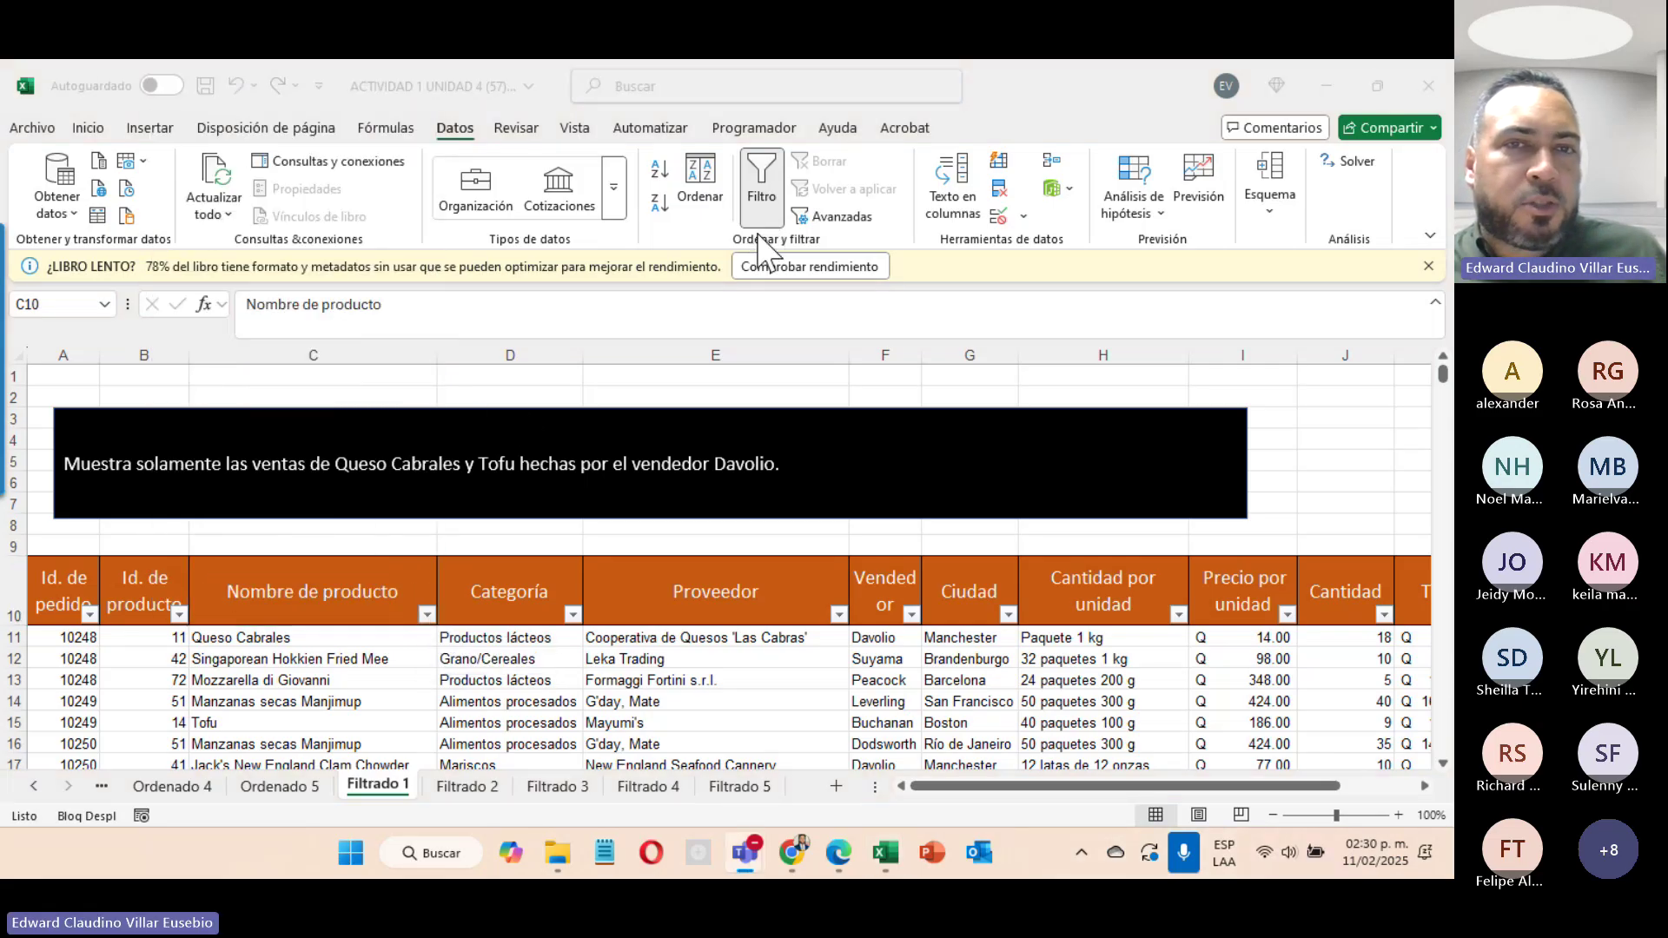
click(429, 615)
click(428, 615)
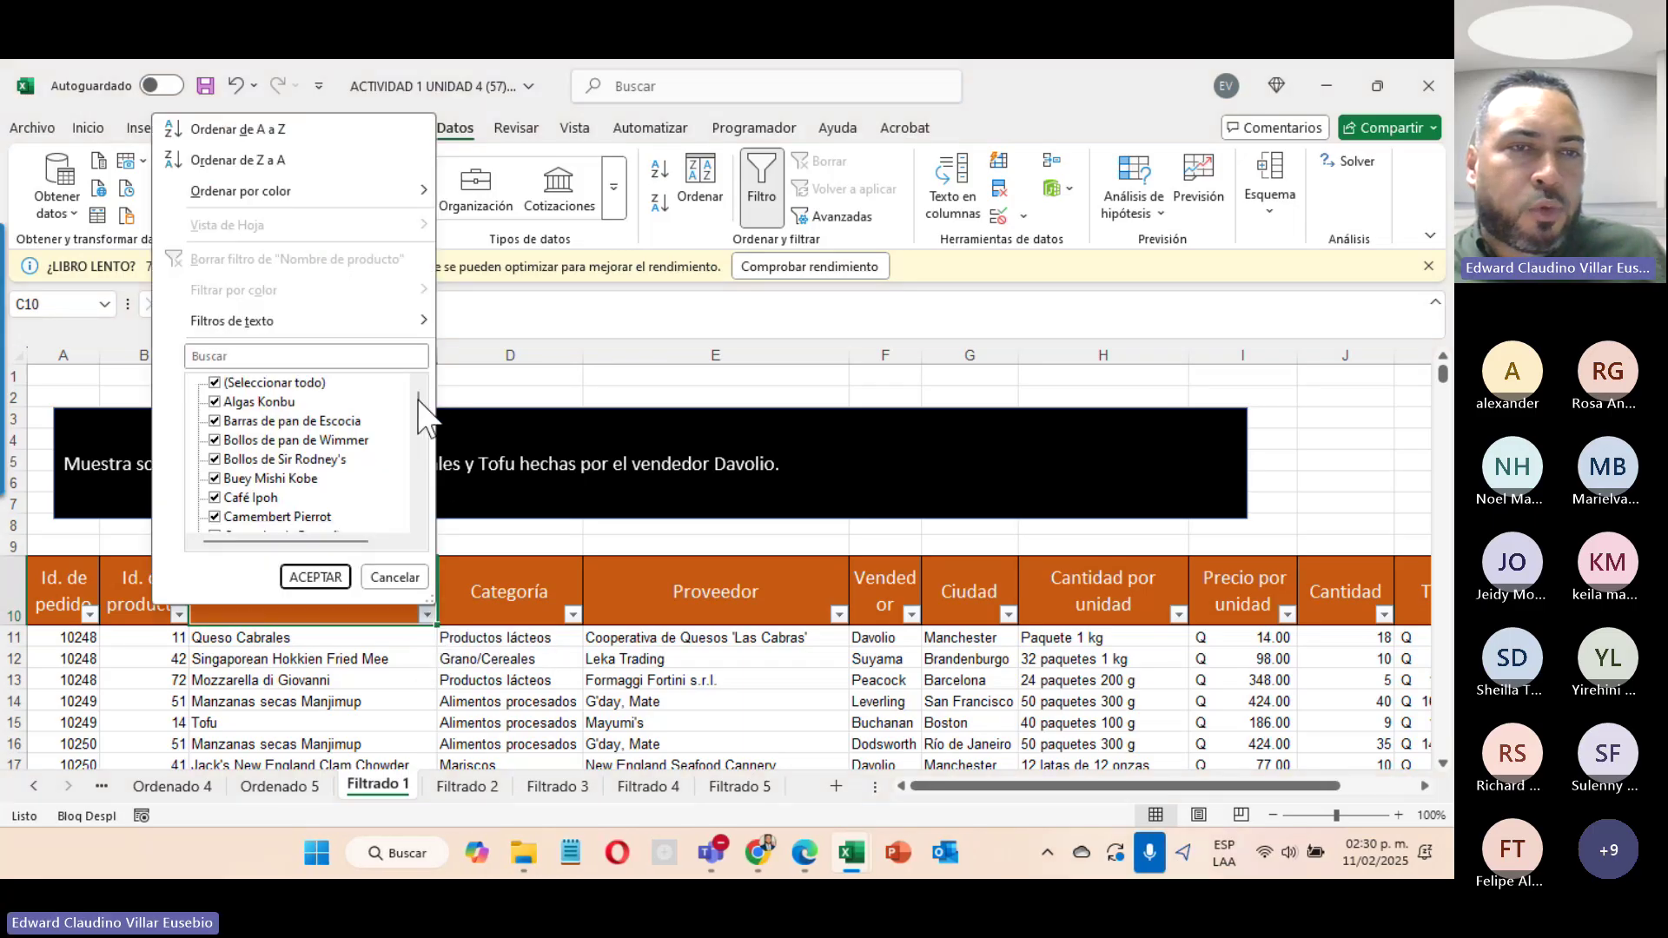
drag(422, 400, 361, 399)
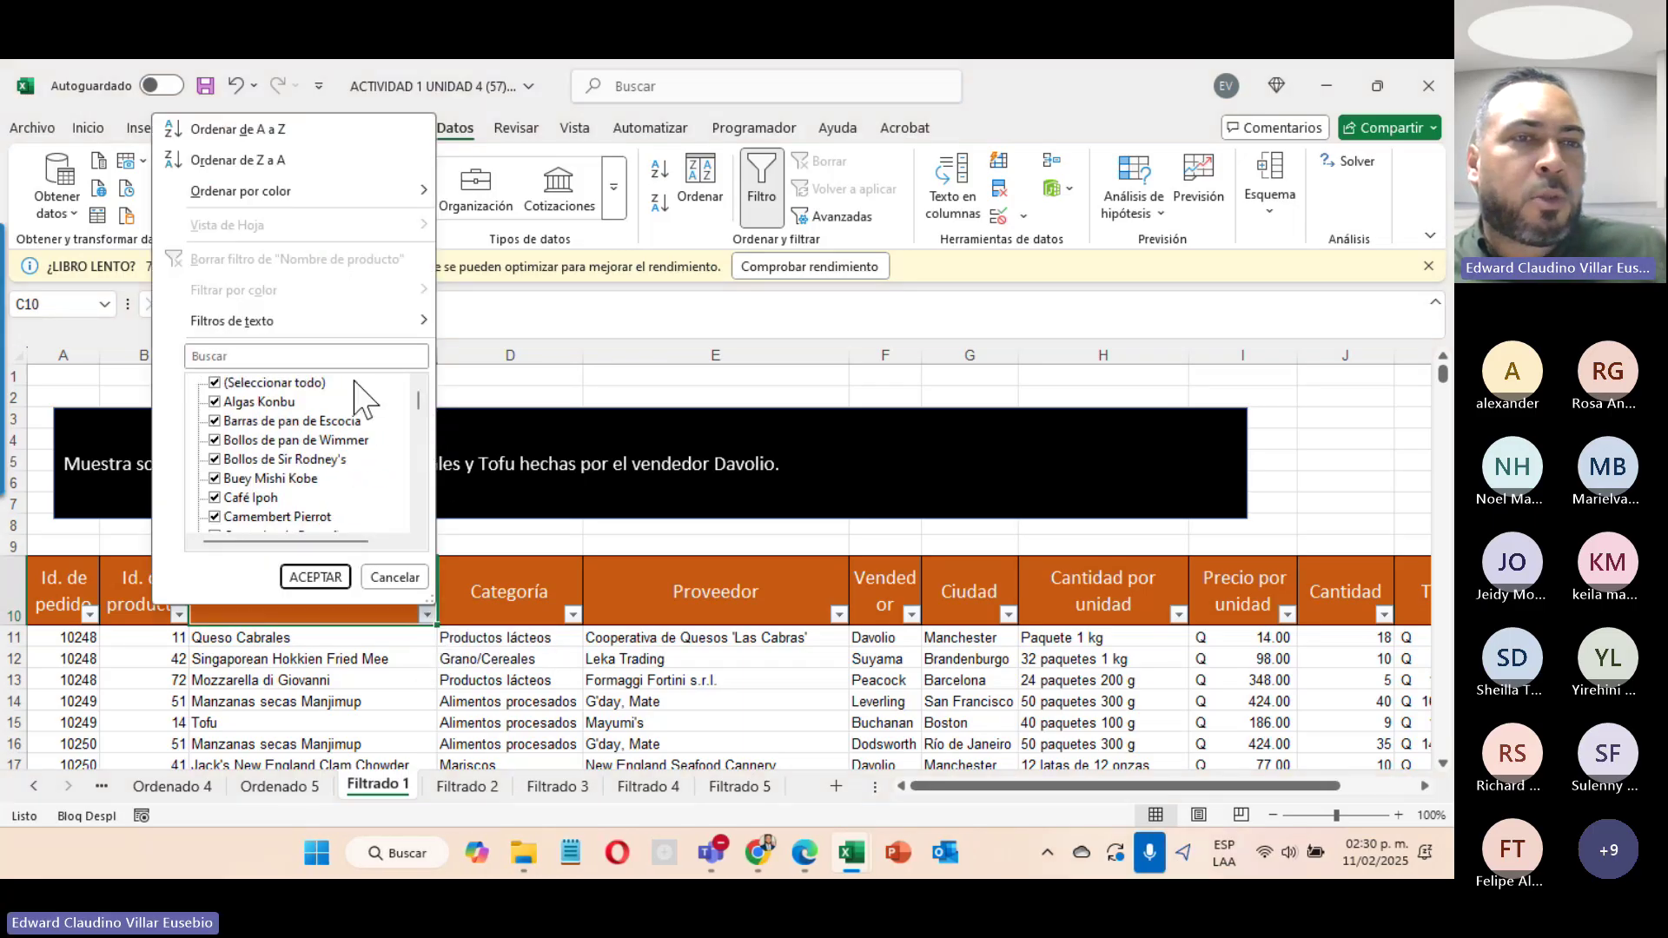
click(218, 385)
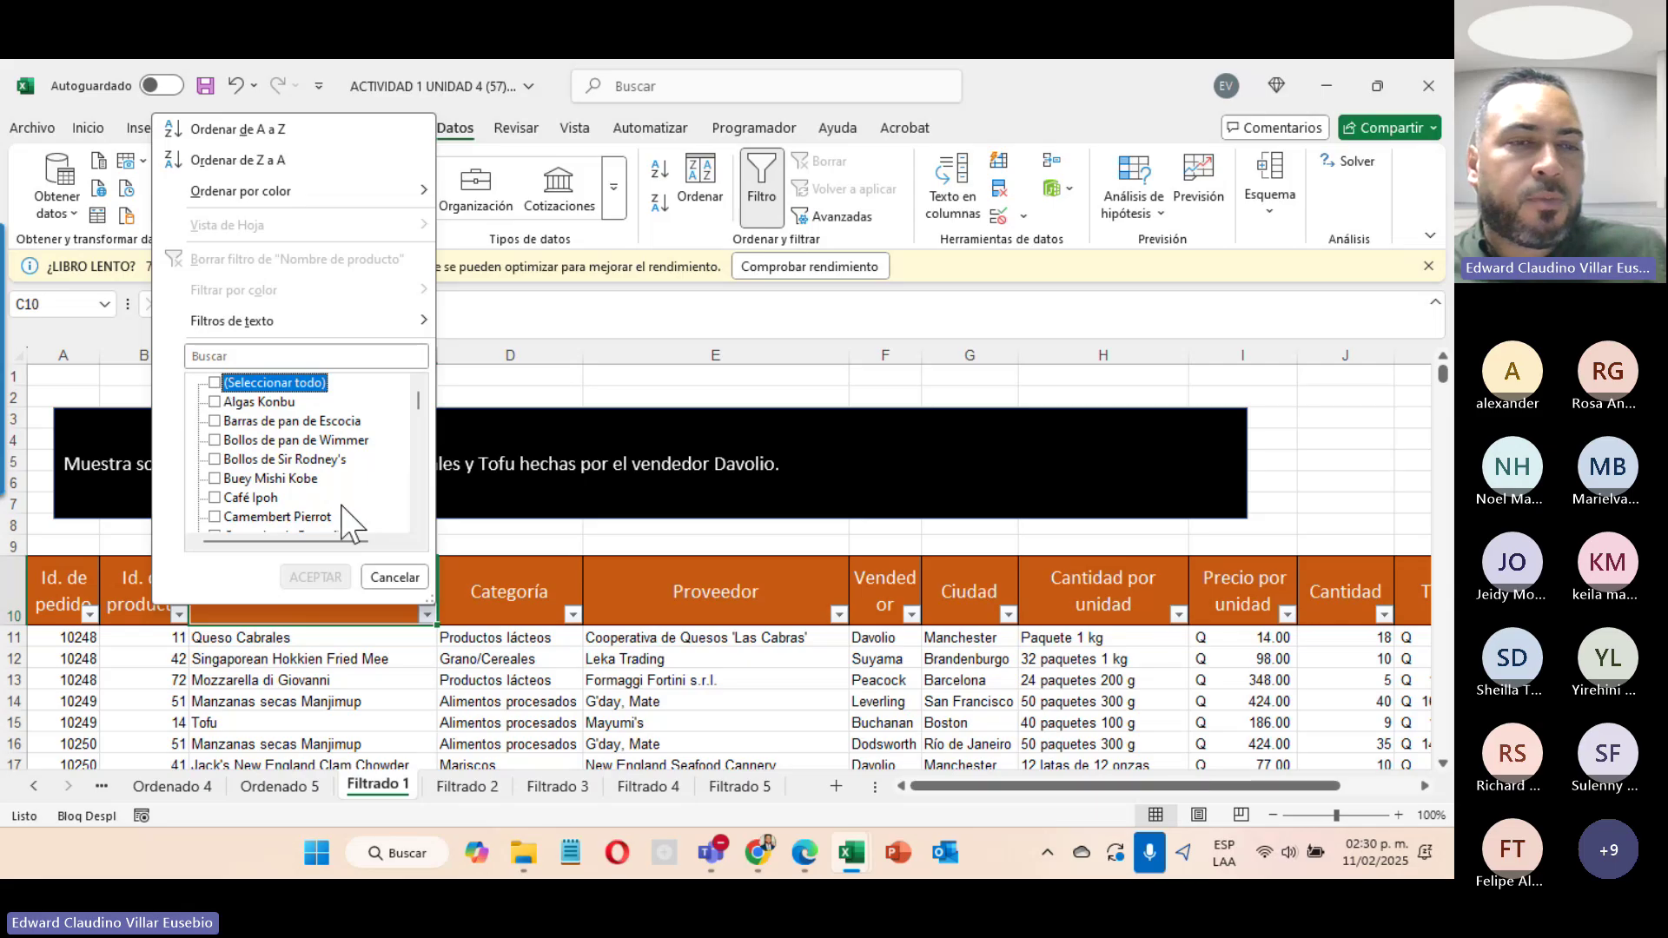
scroll(271, 482, down, 5)
scroll(271, 482, down, 10)
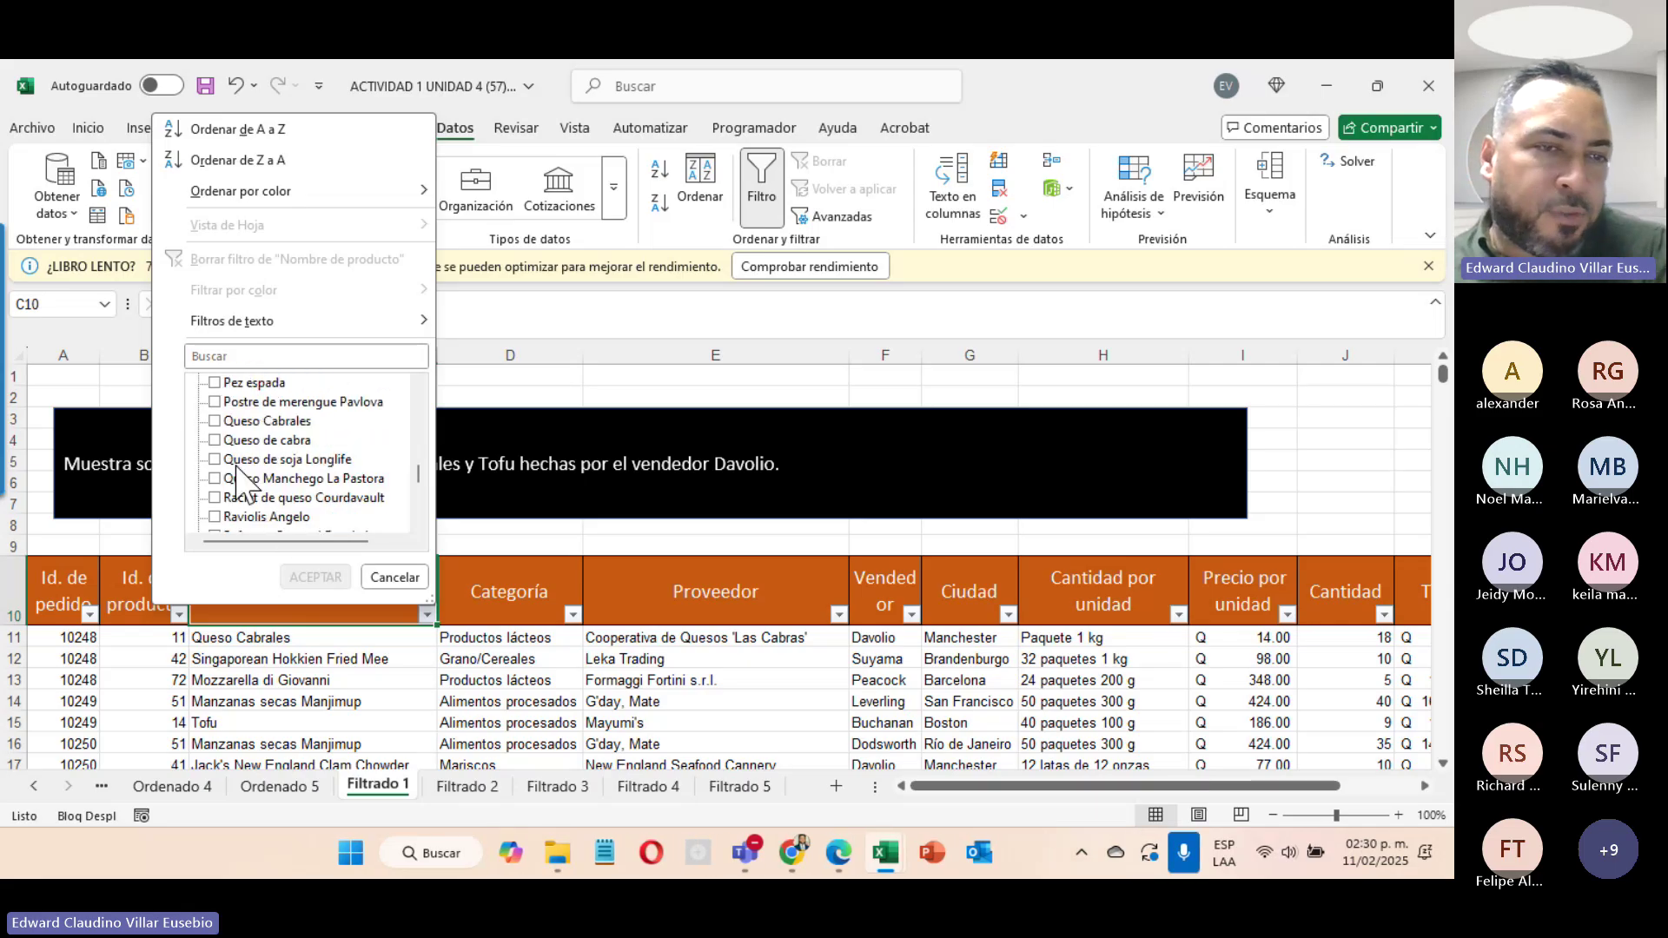
click(217, 422)
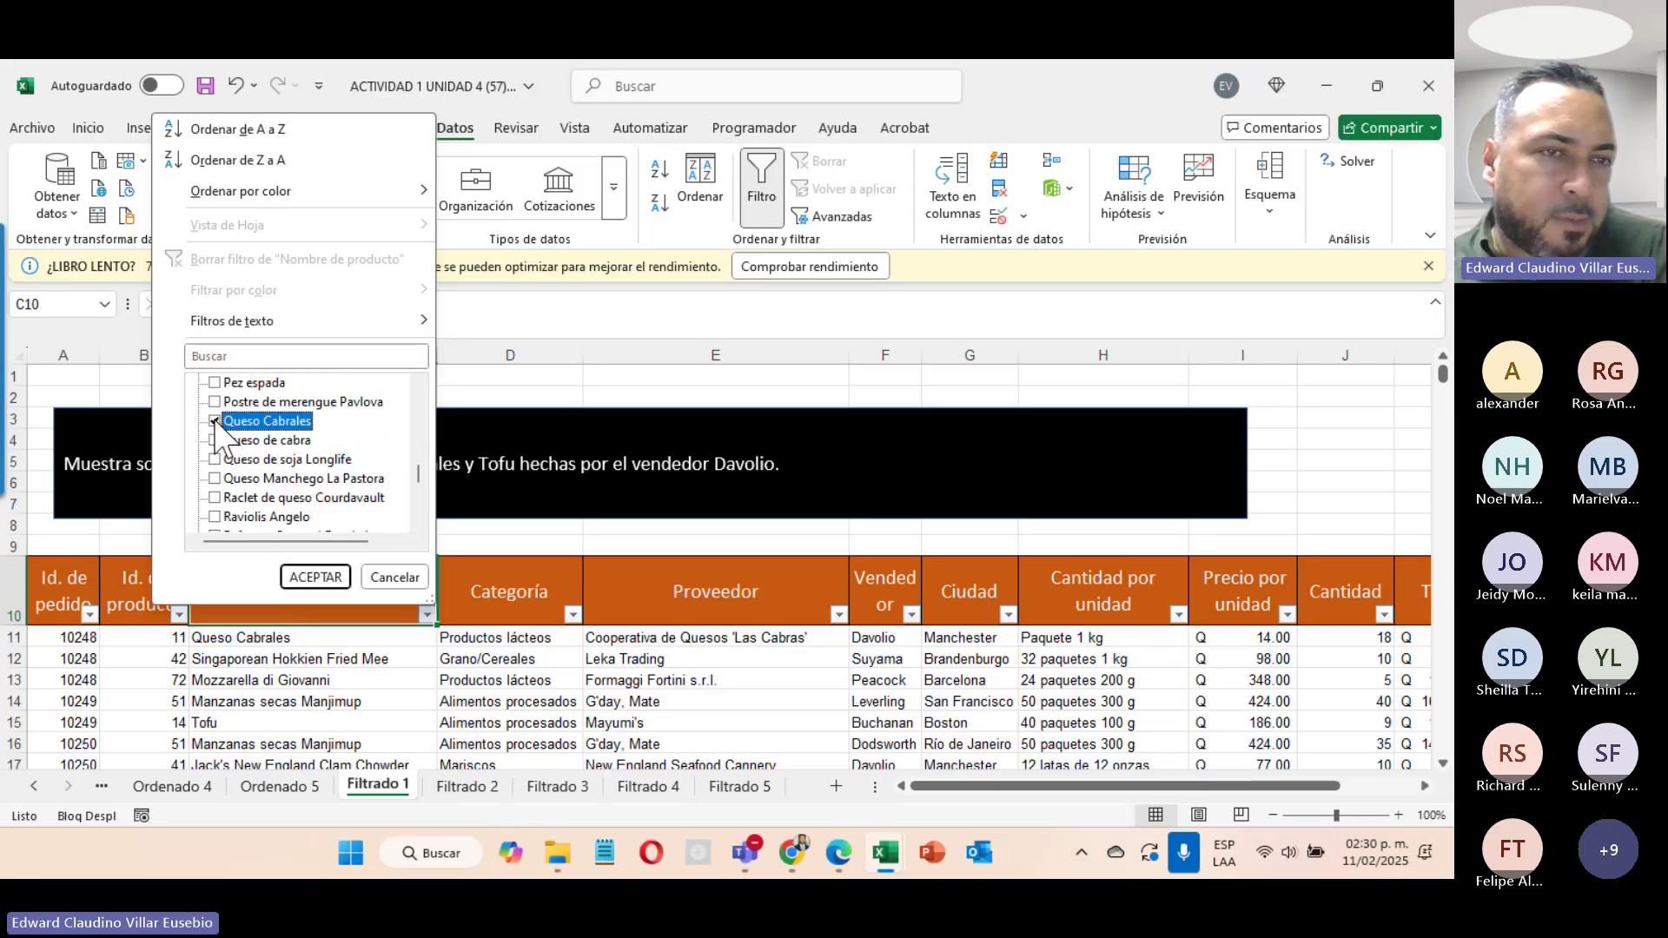
scroll(304, 461, down, 6)
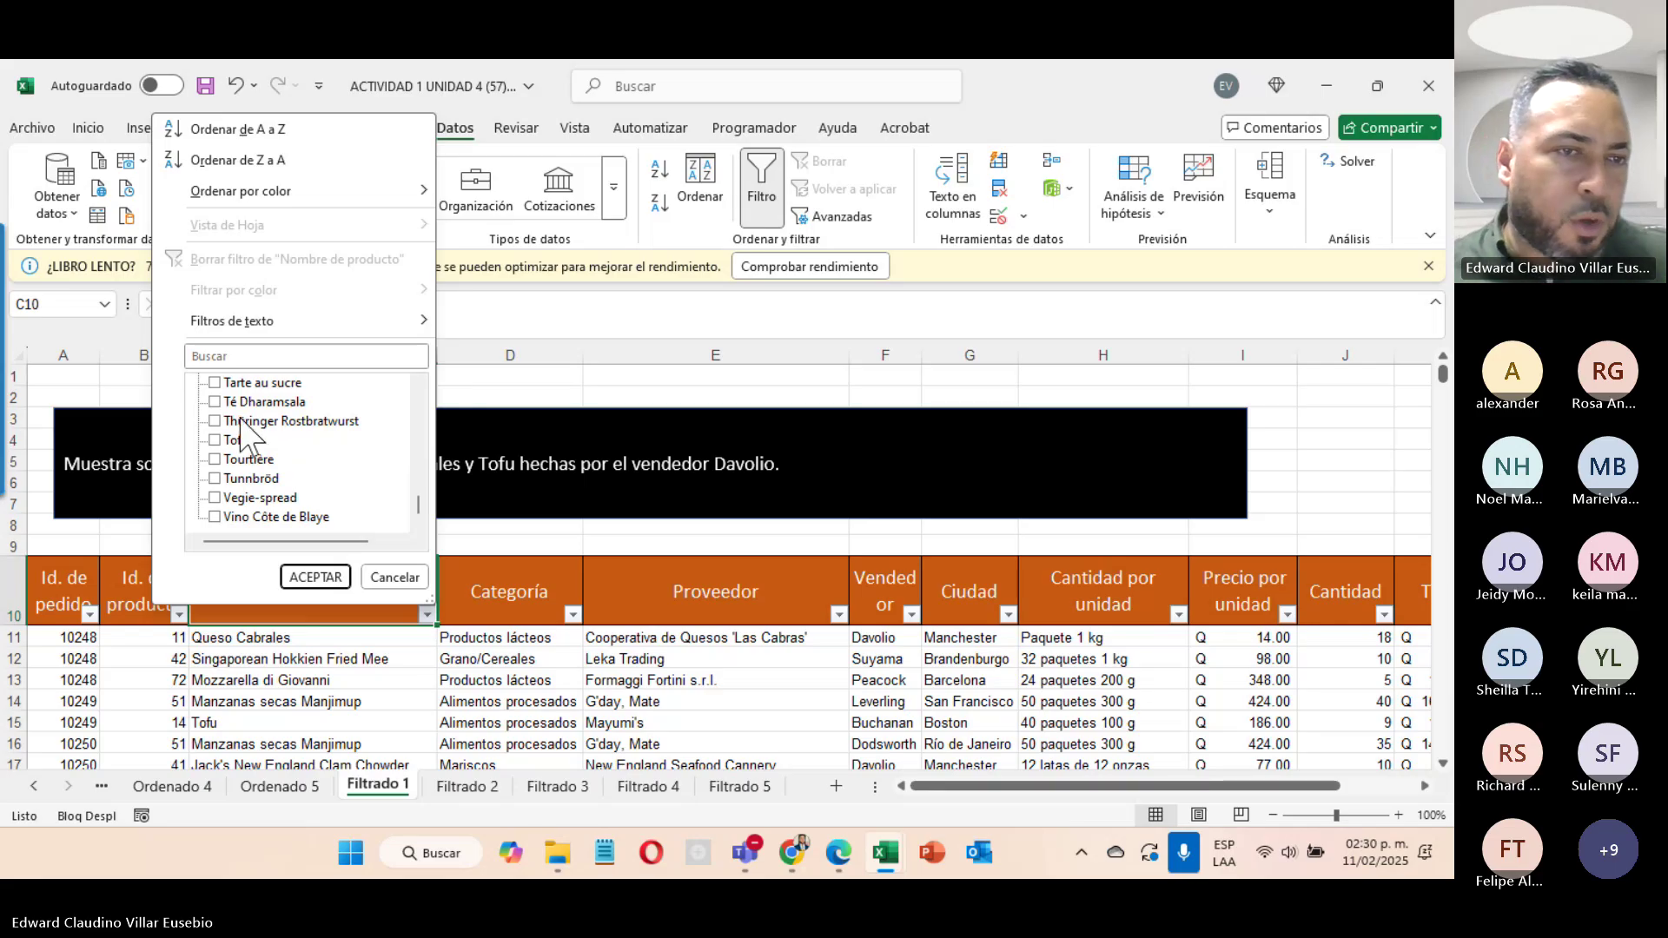
click(218, 441)
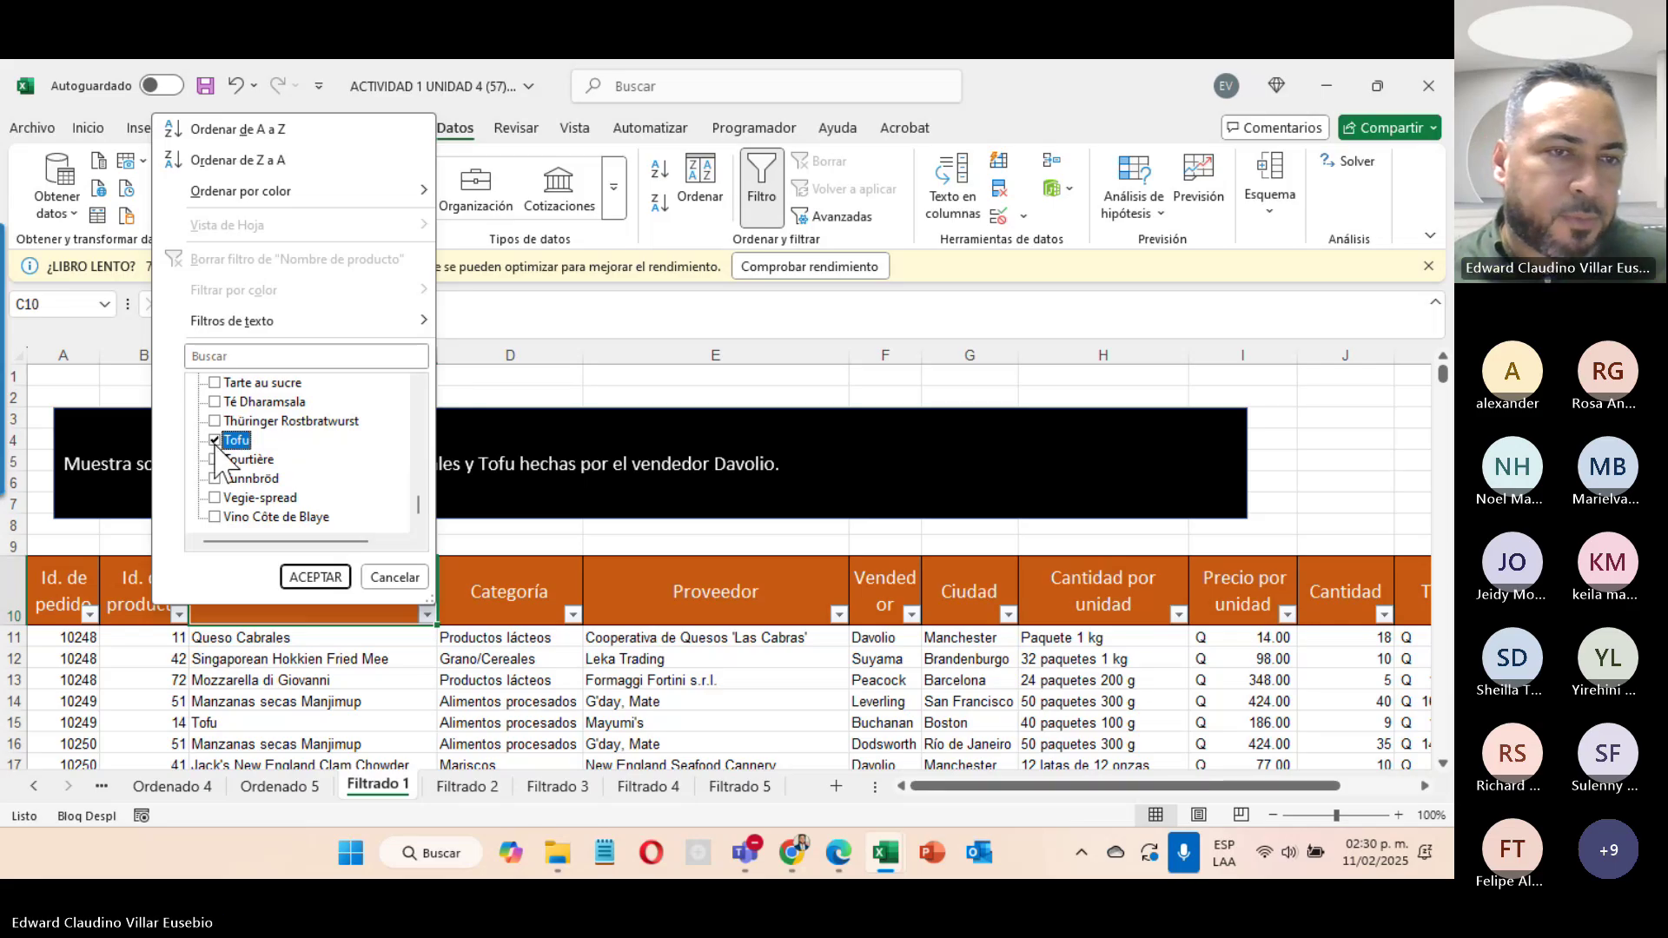
click(315, 577)
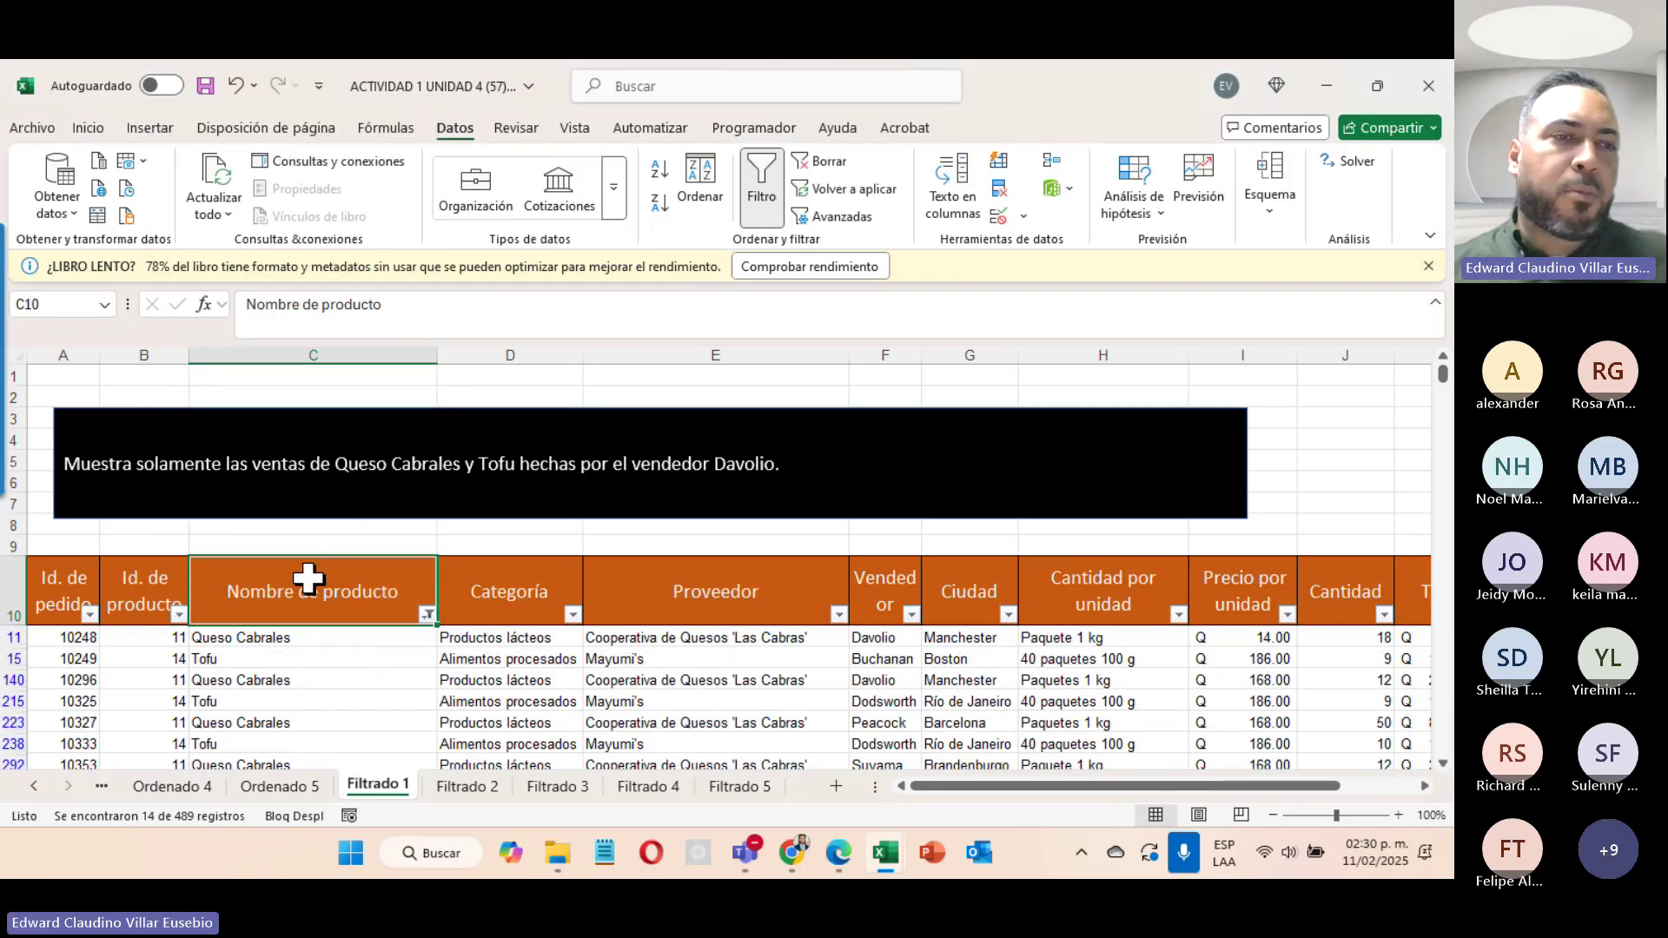
Step: Filter the Vendedor column of the Filtrado 1 table to show only Davolio
scroll(309, 578, down, 3)
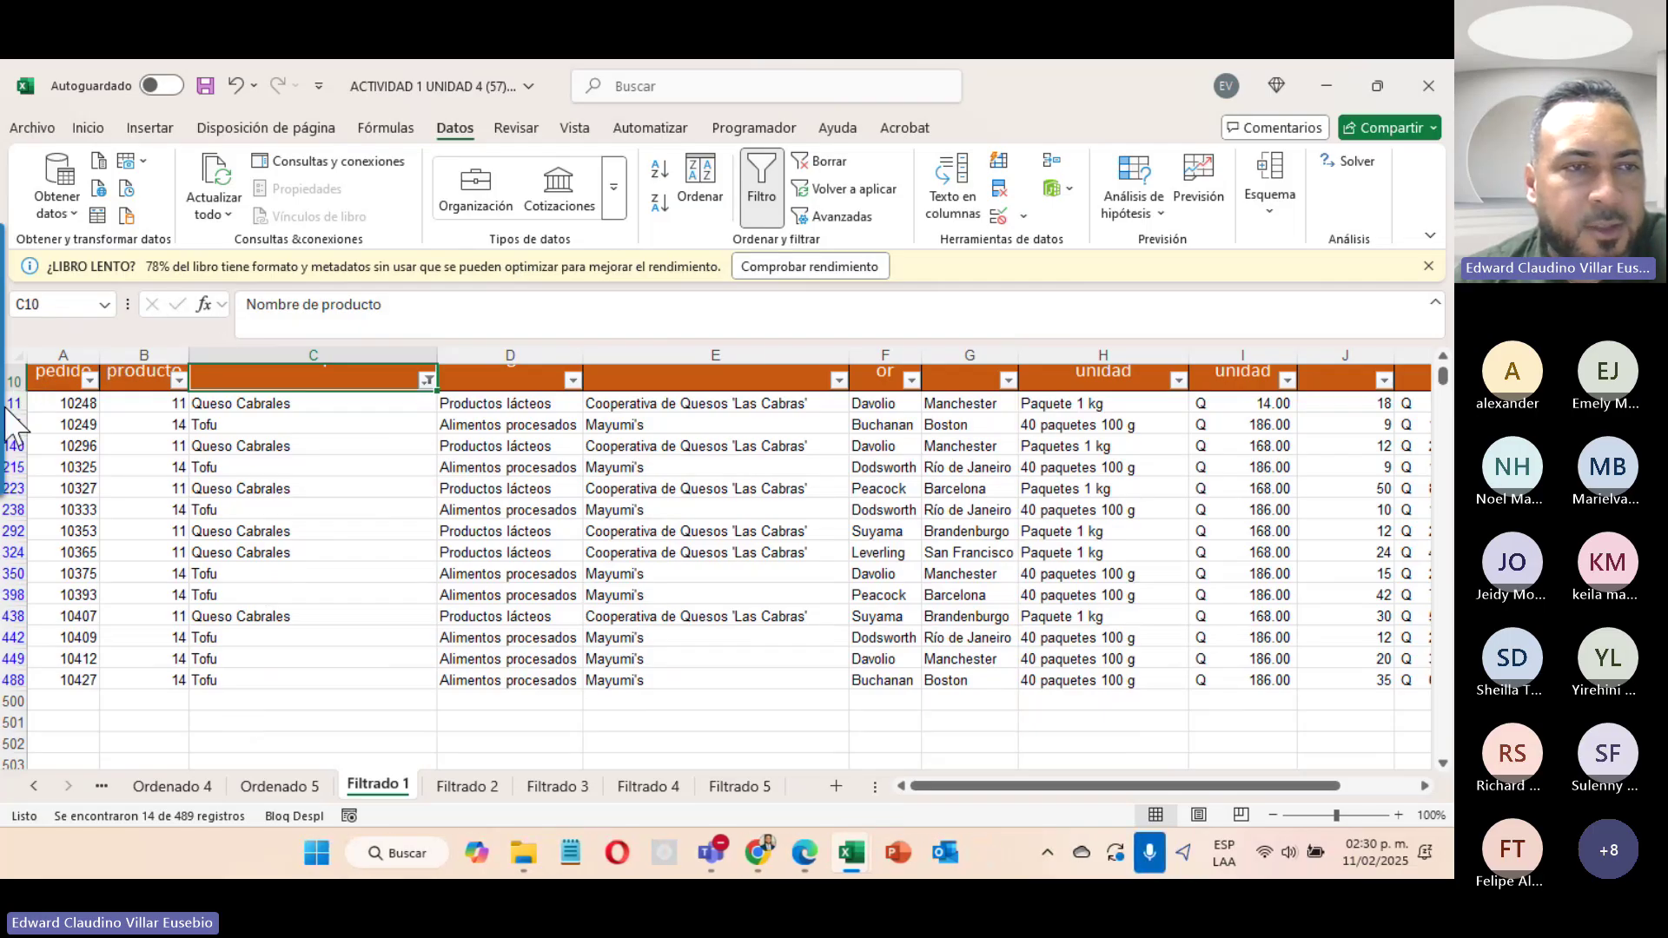
mouse_move(30, 402)
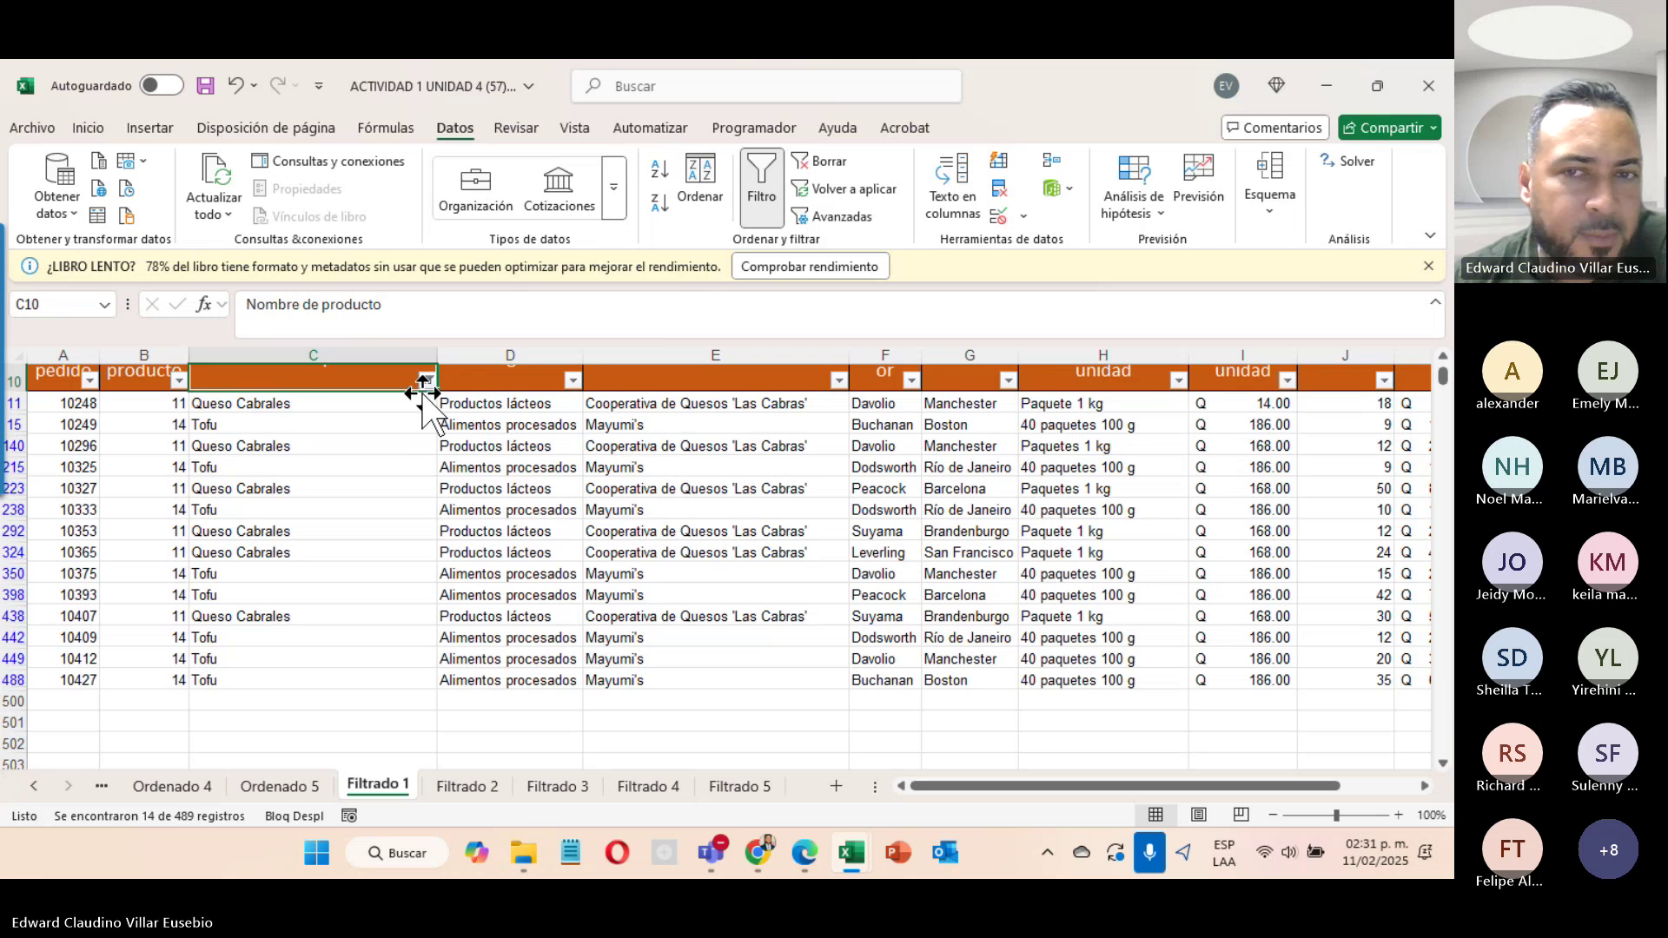
scroll(448, 623, up, 3)
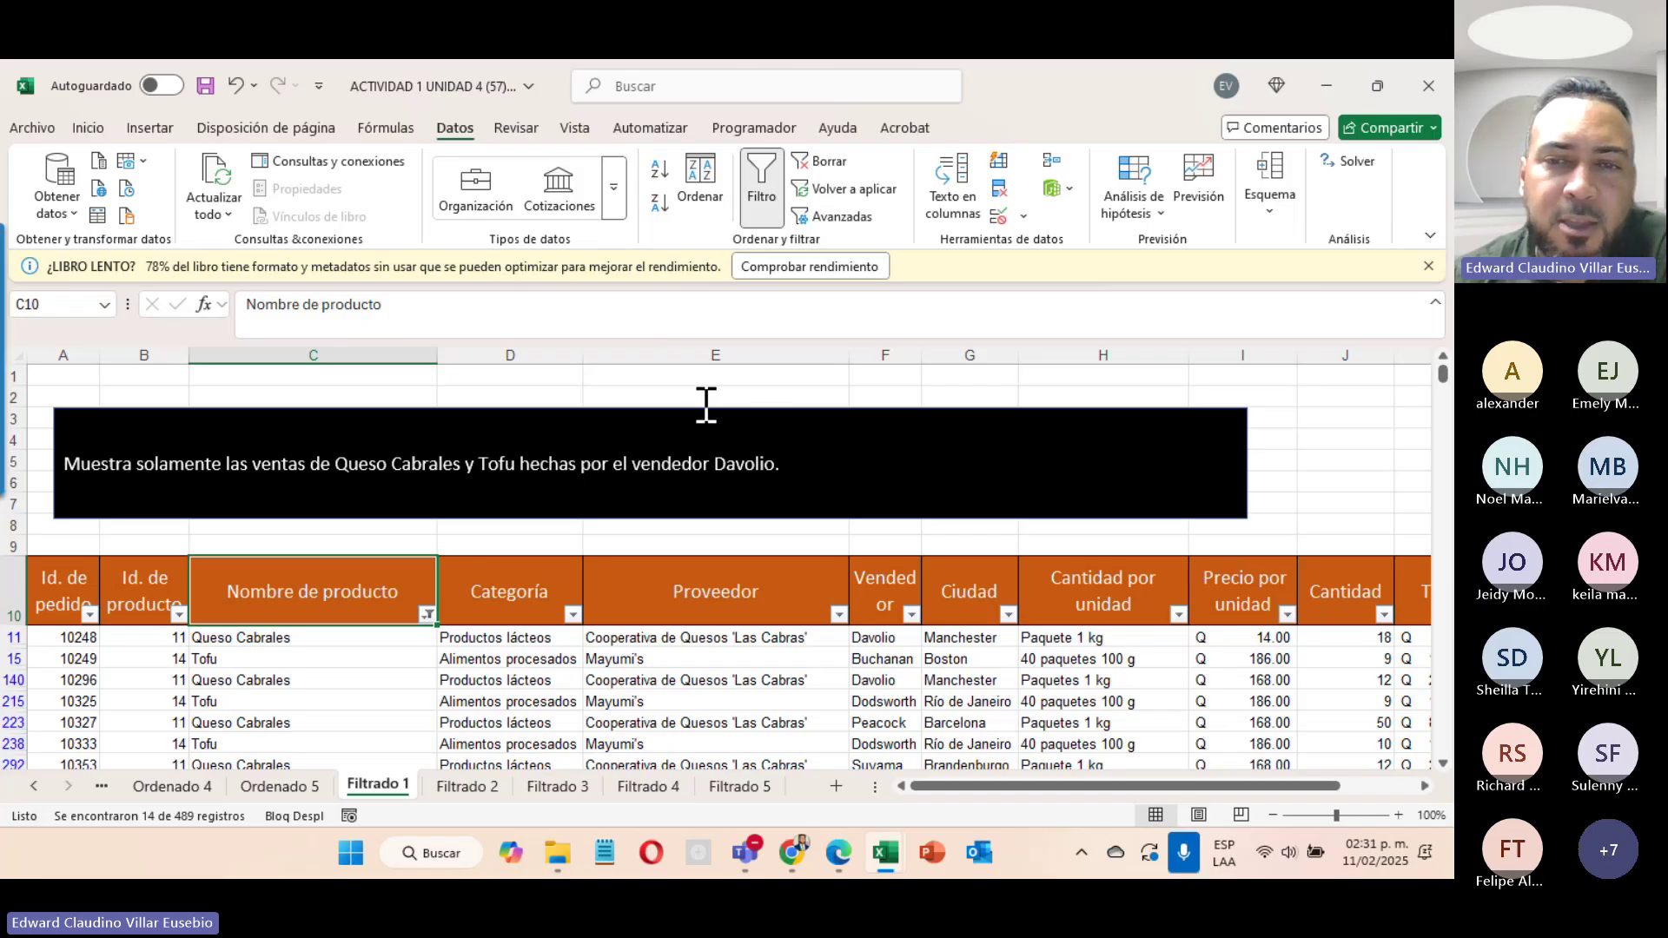
scroll(706, 404, down, 3)
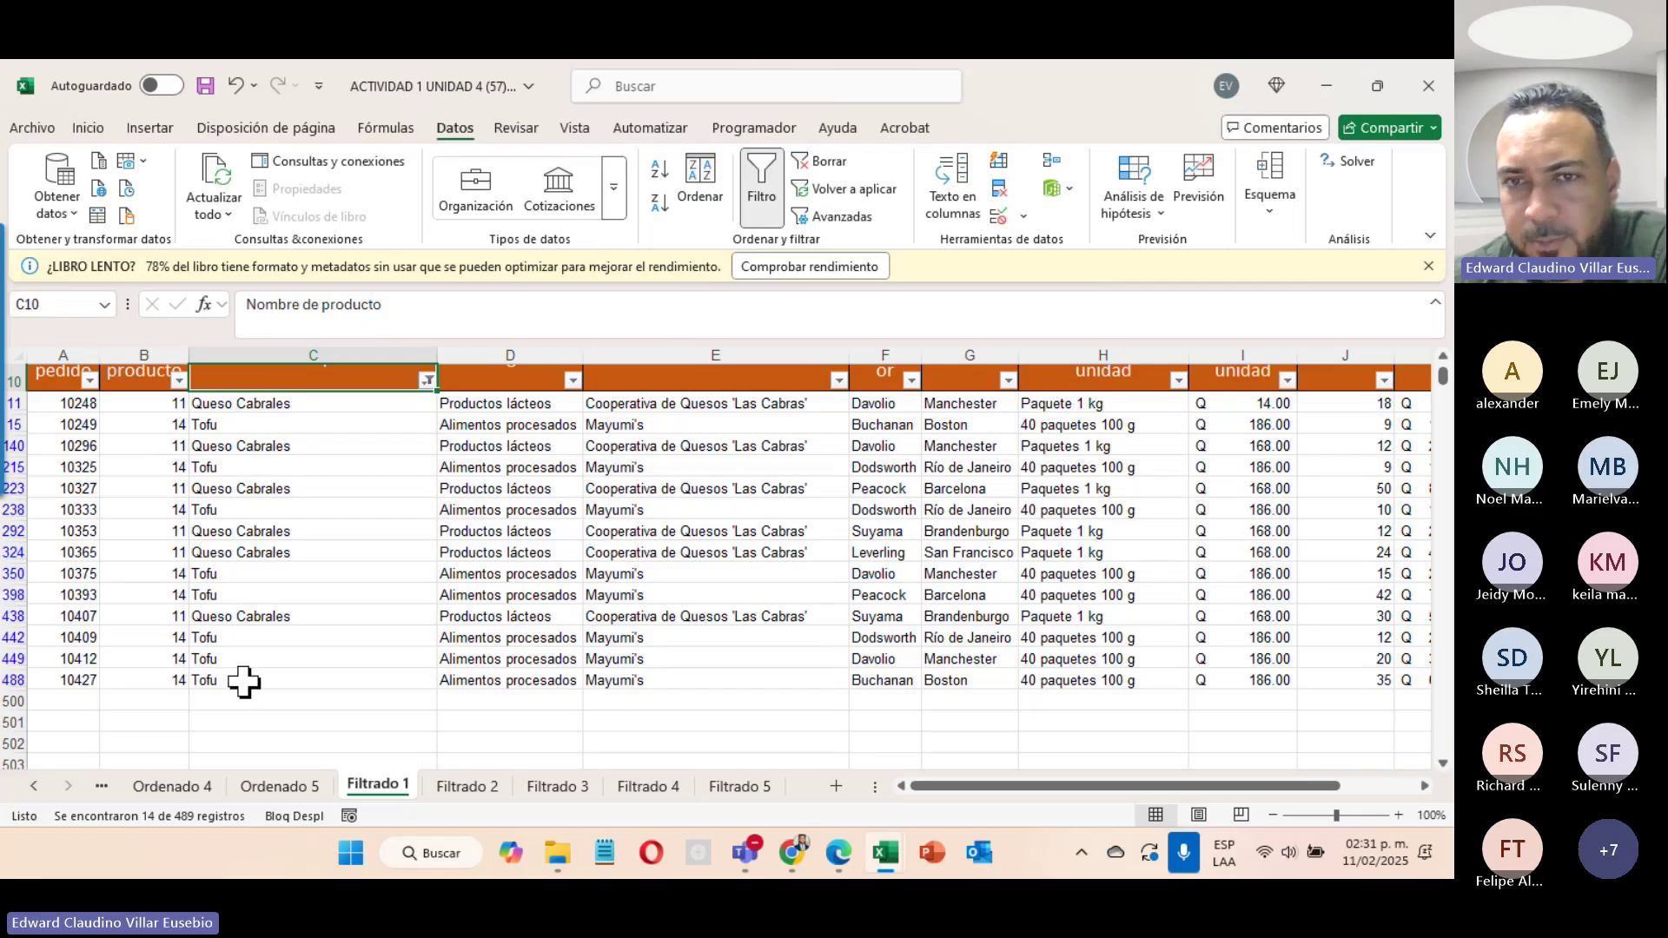
click(911, 380)
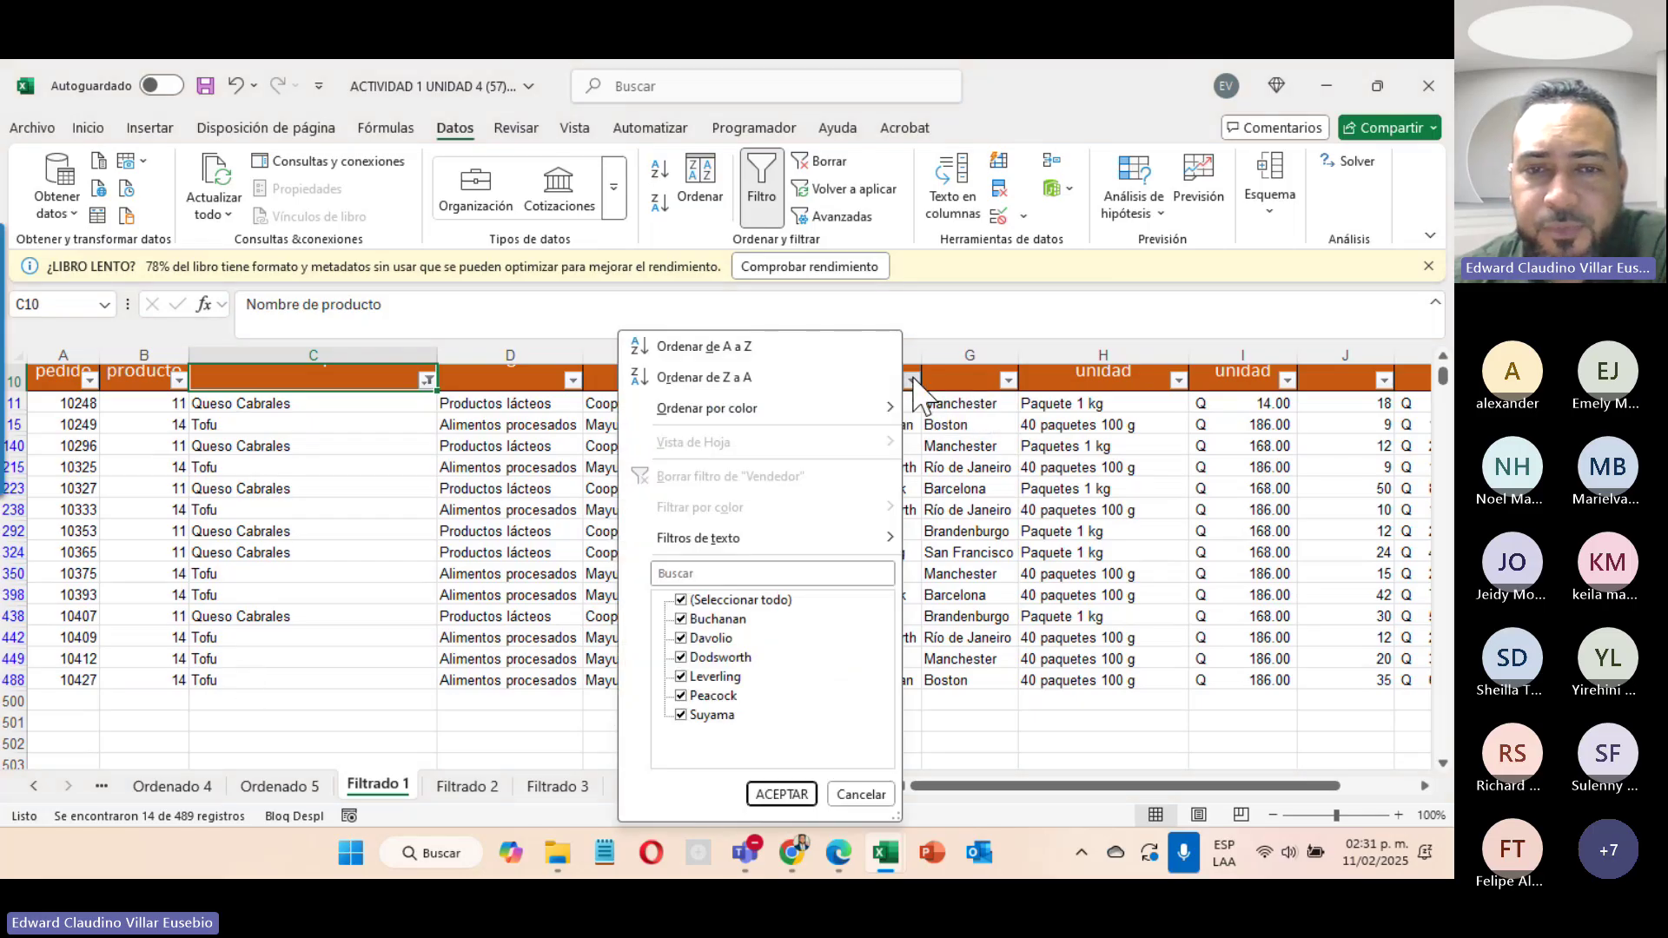
click(680, 600)
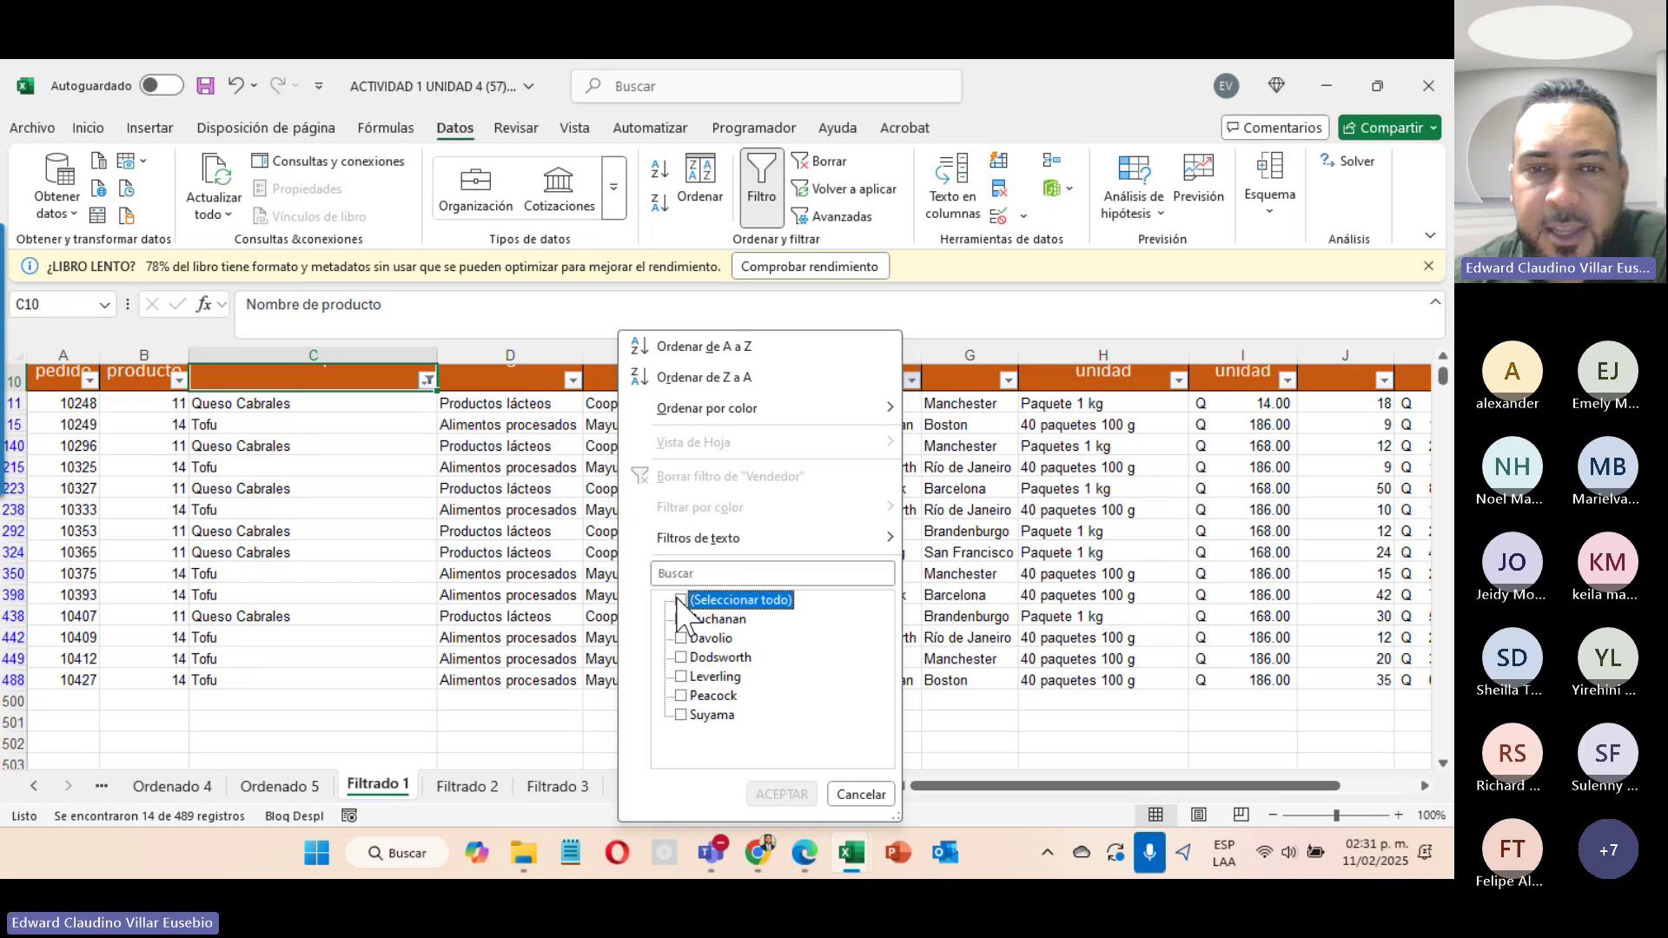
click(682, 640)
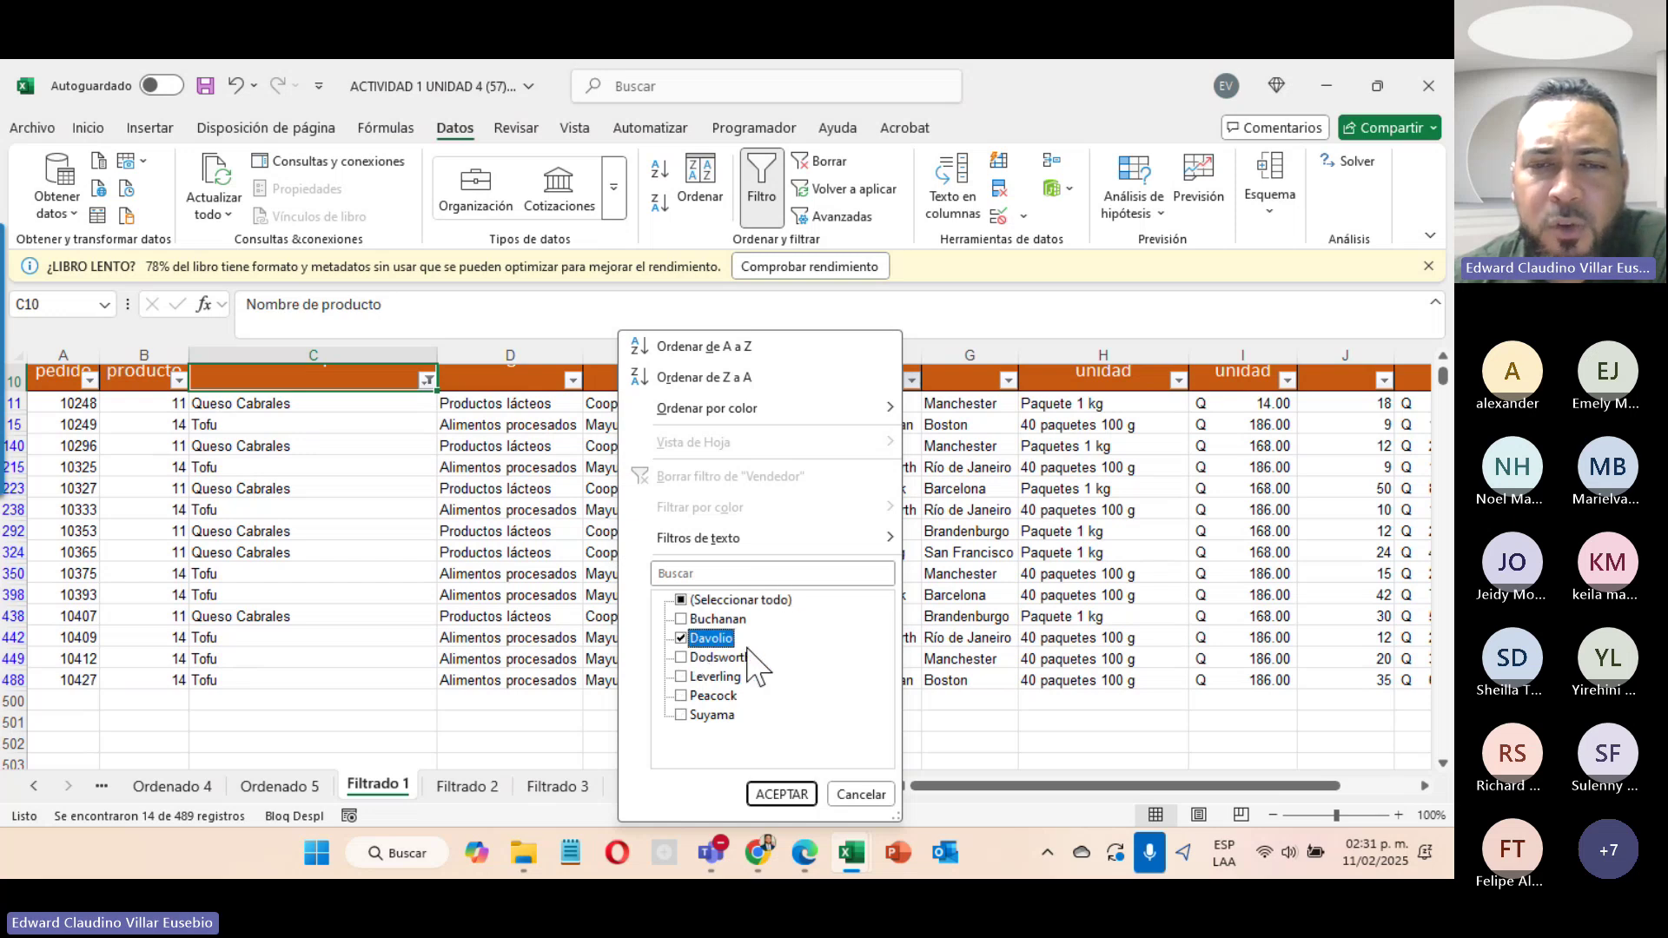
click(780, 794)
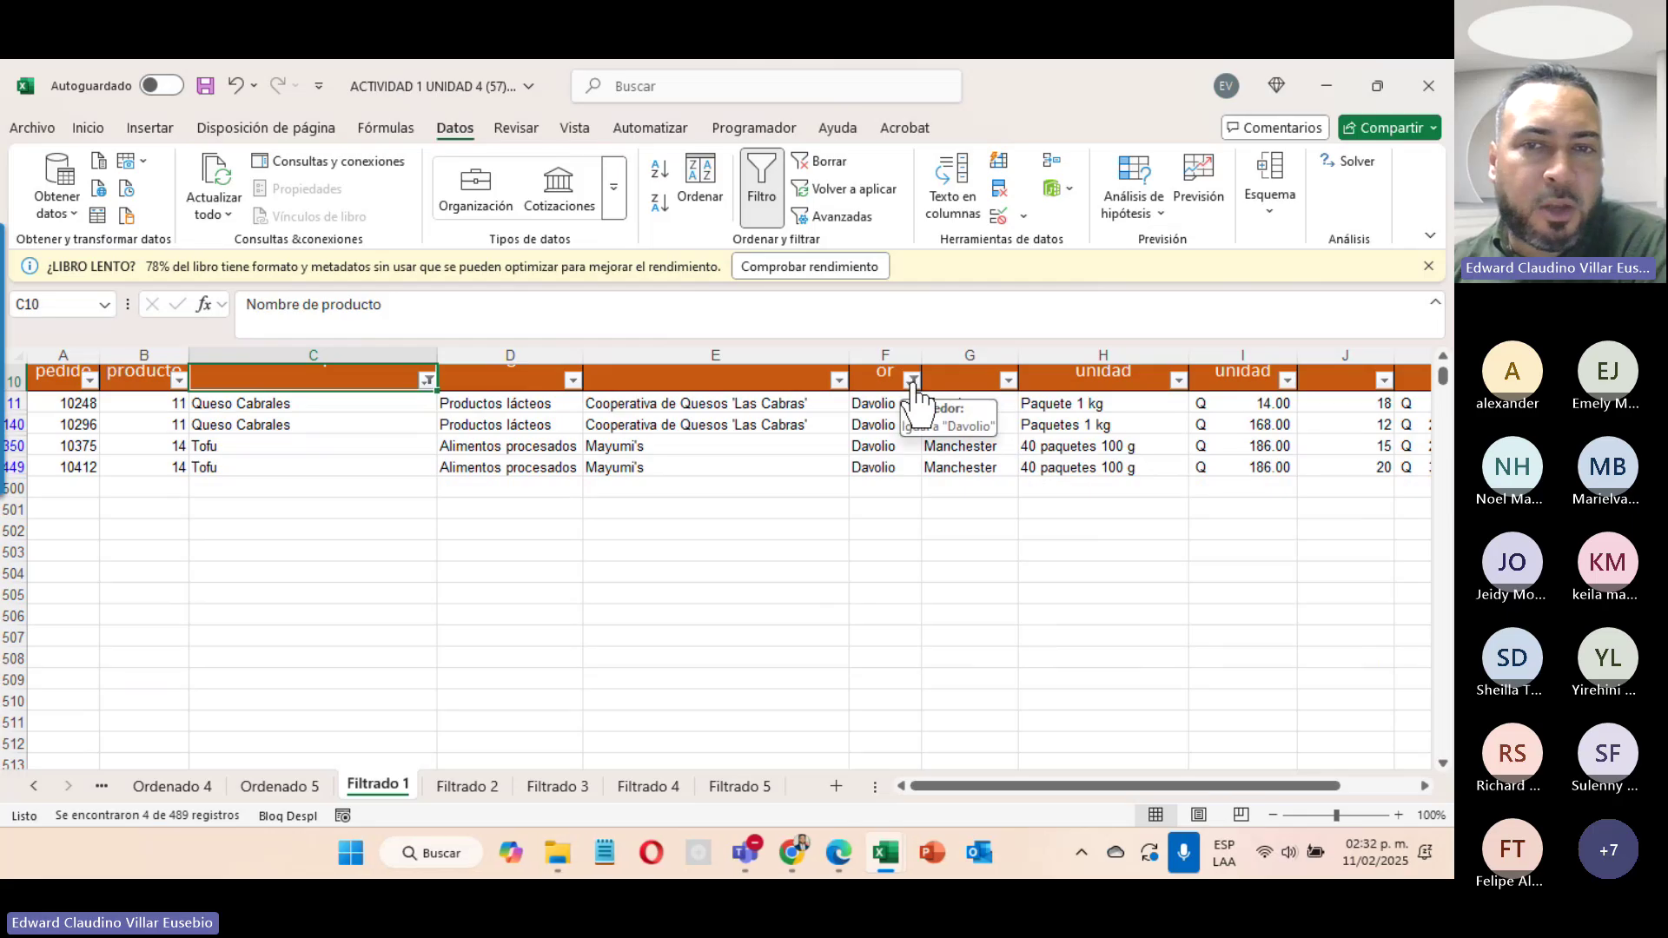
Step: Clear the Vendedor filter on Filtrado 1 and reapply it for Davolio only
click(912, 383)
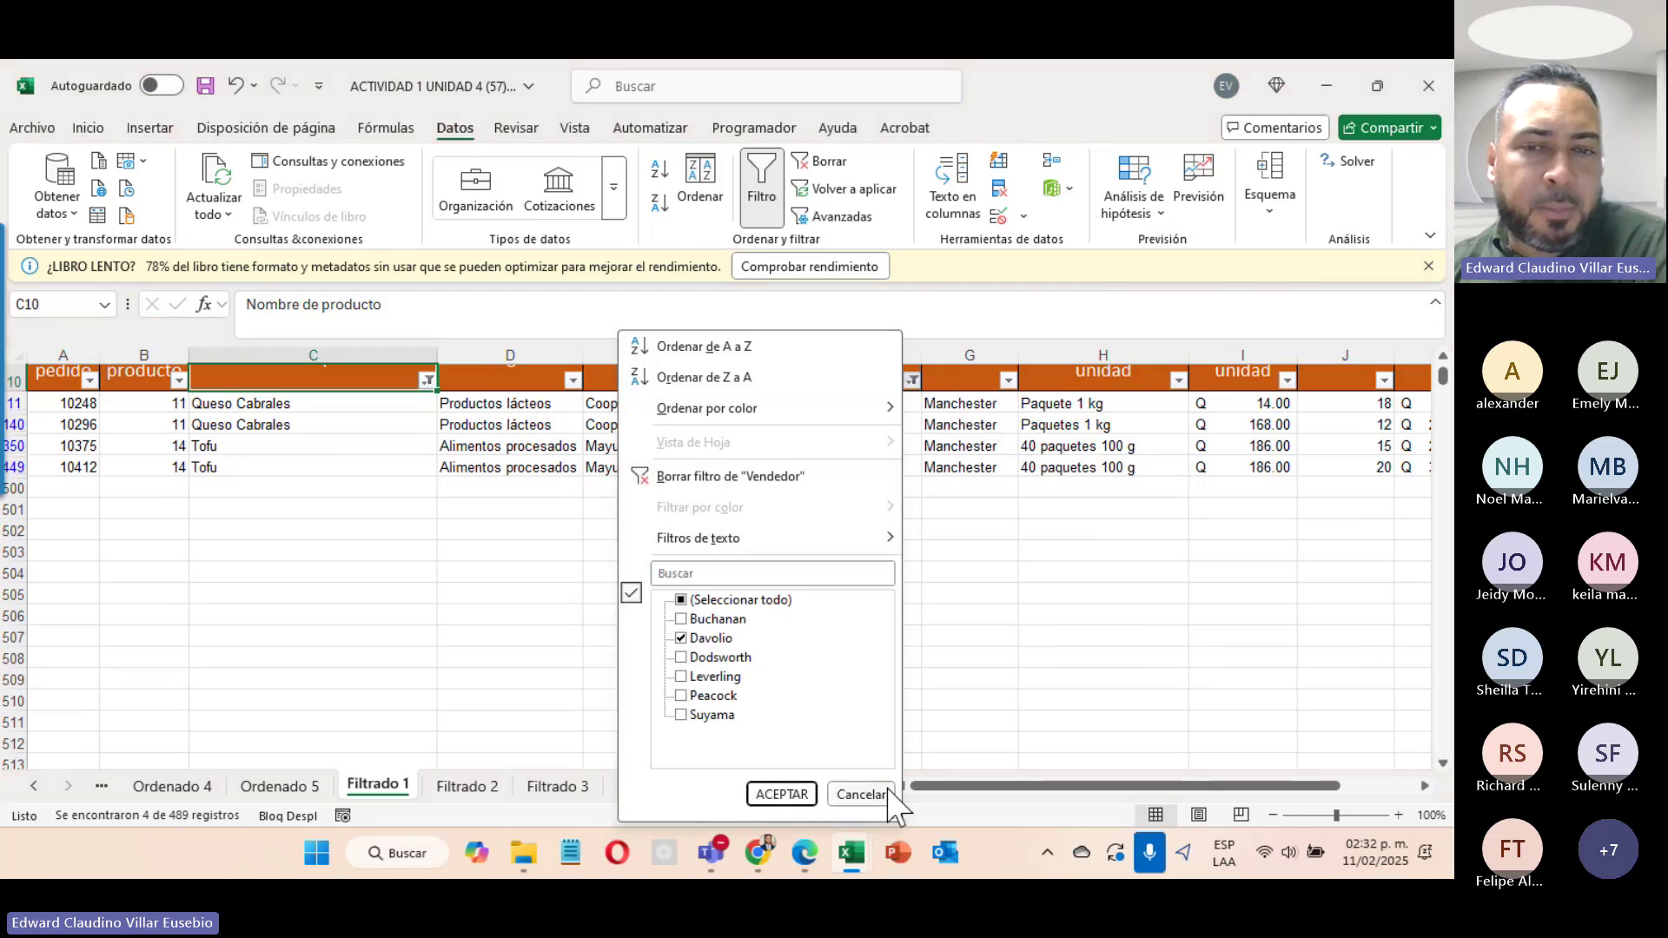
click(678, 476)
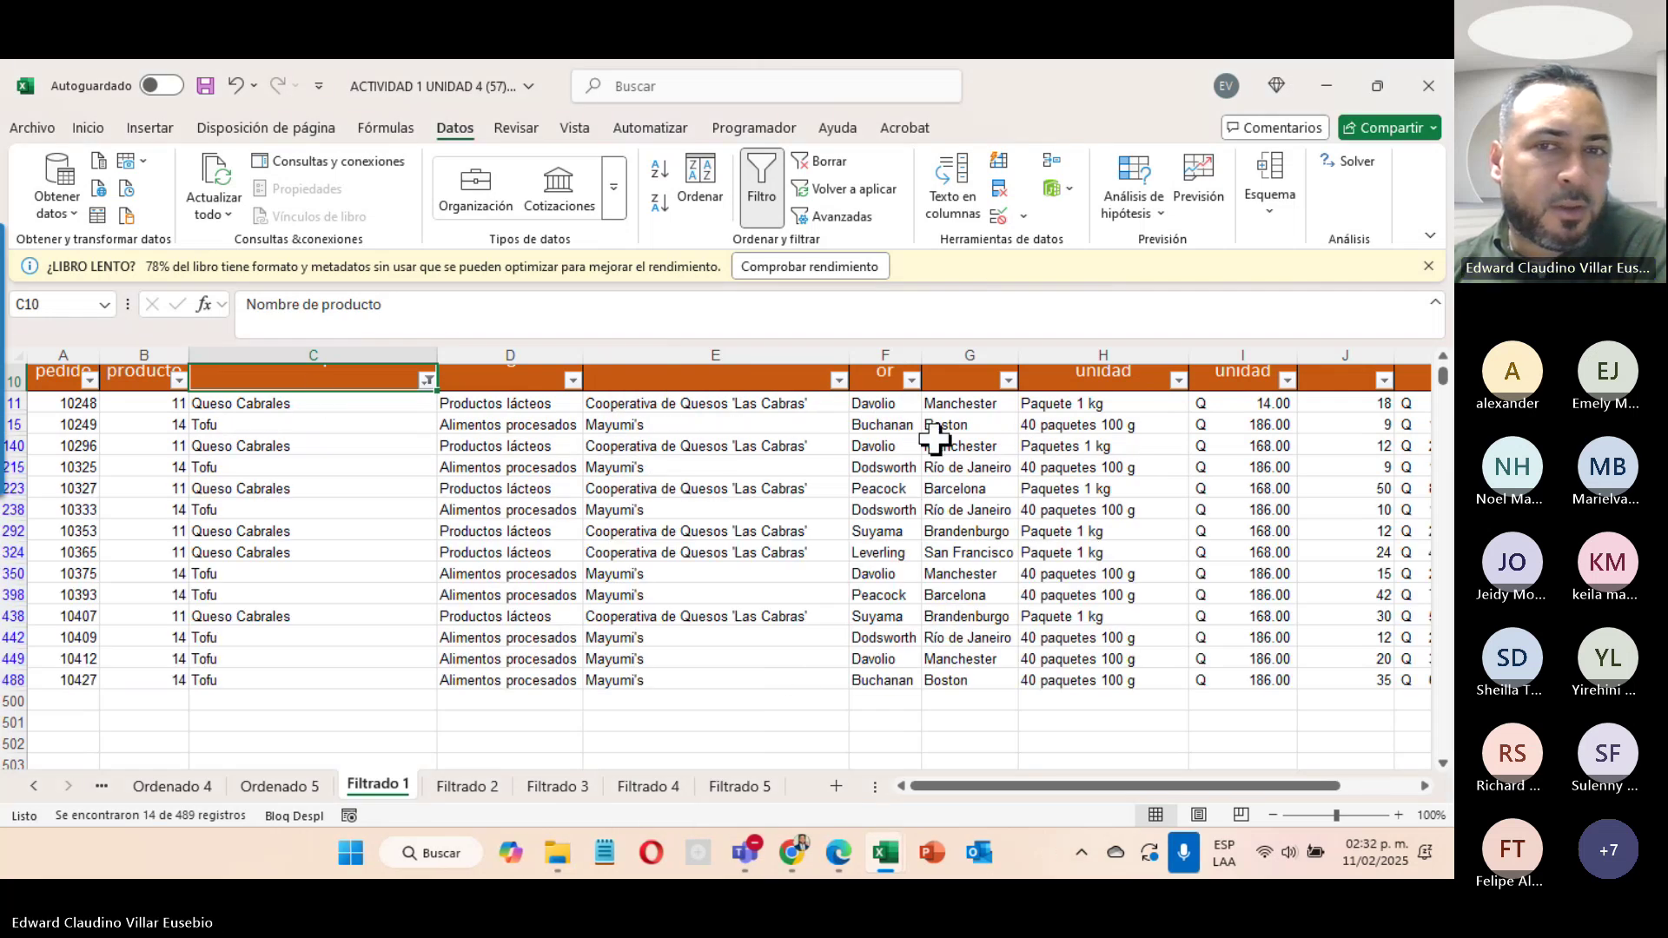
click(910, 381)
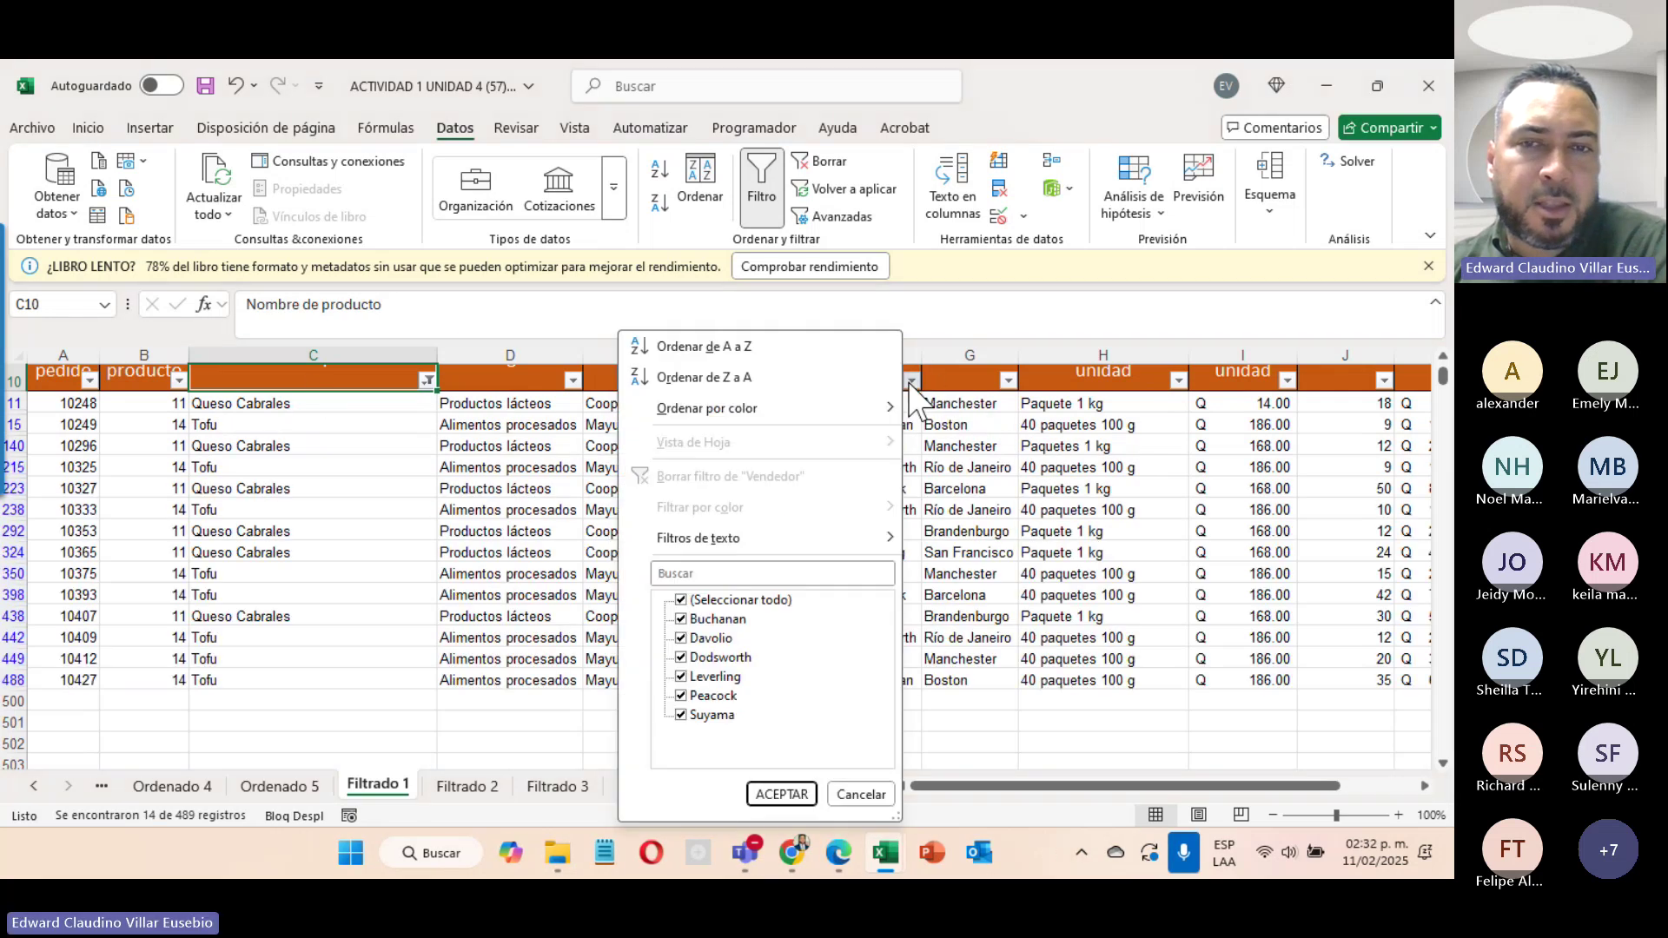
click(683, 600)
click(683, 639)
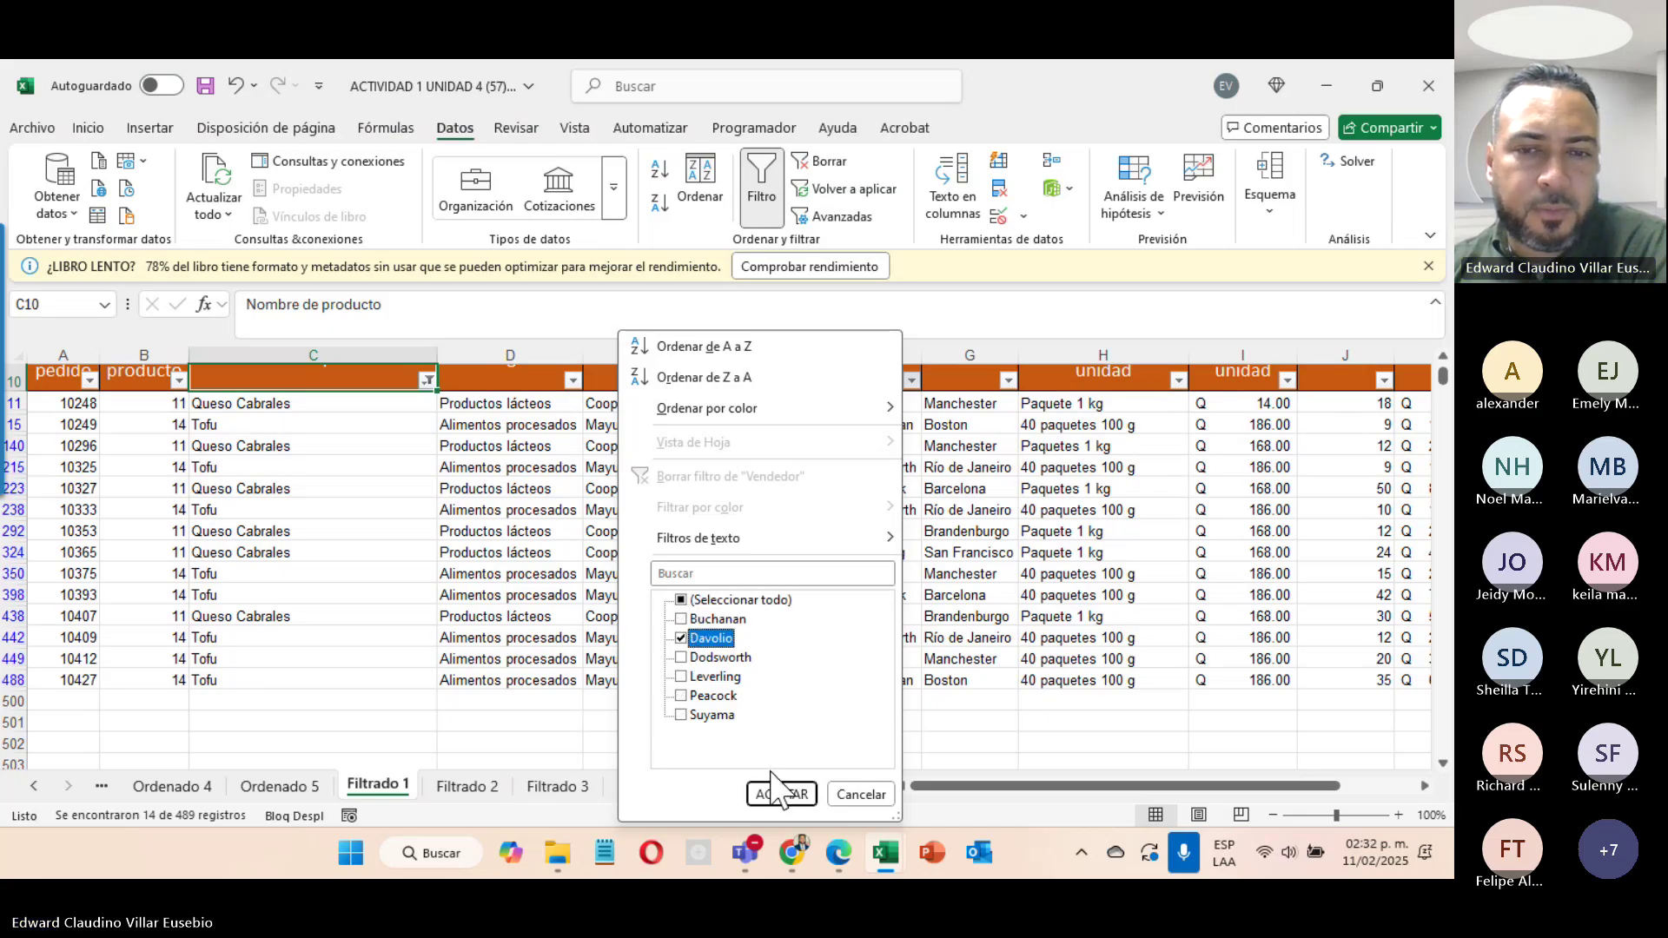
click(780, 795)
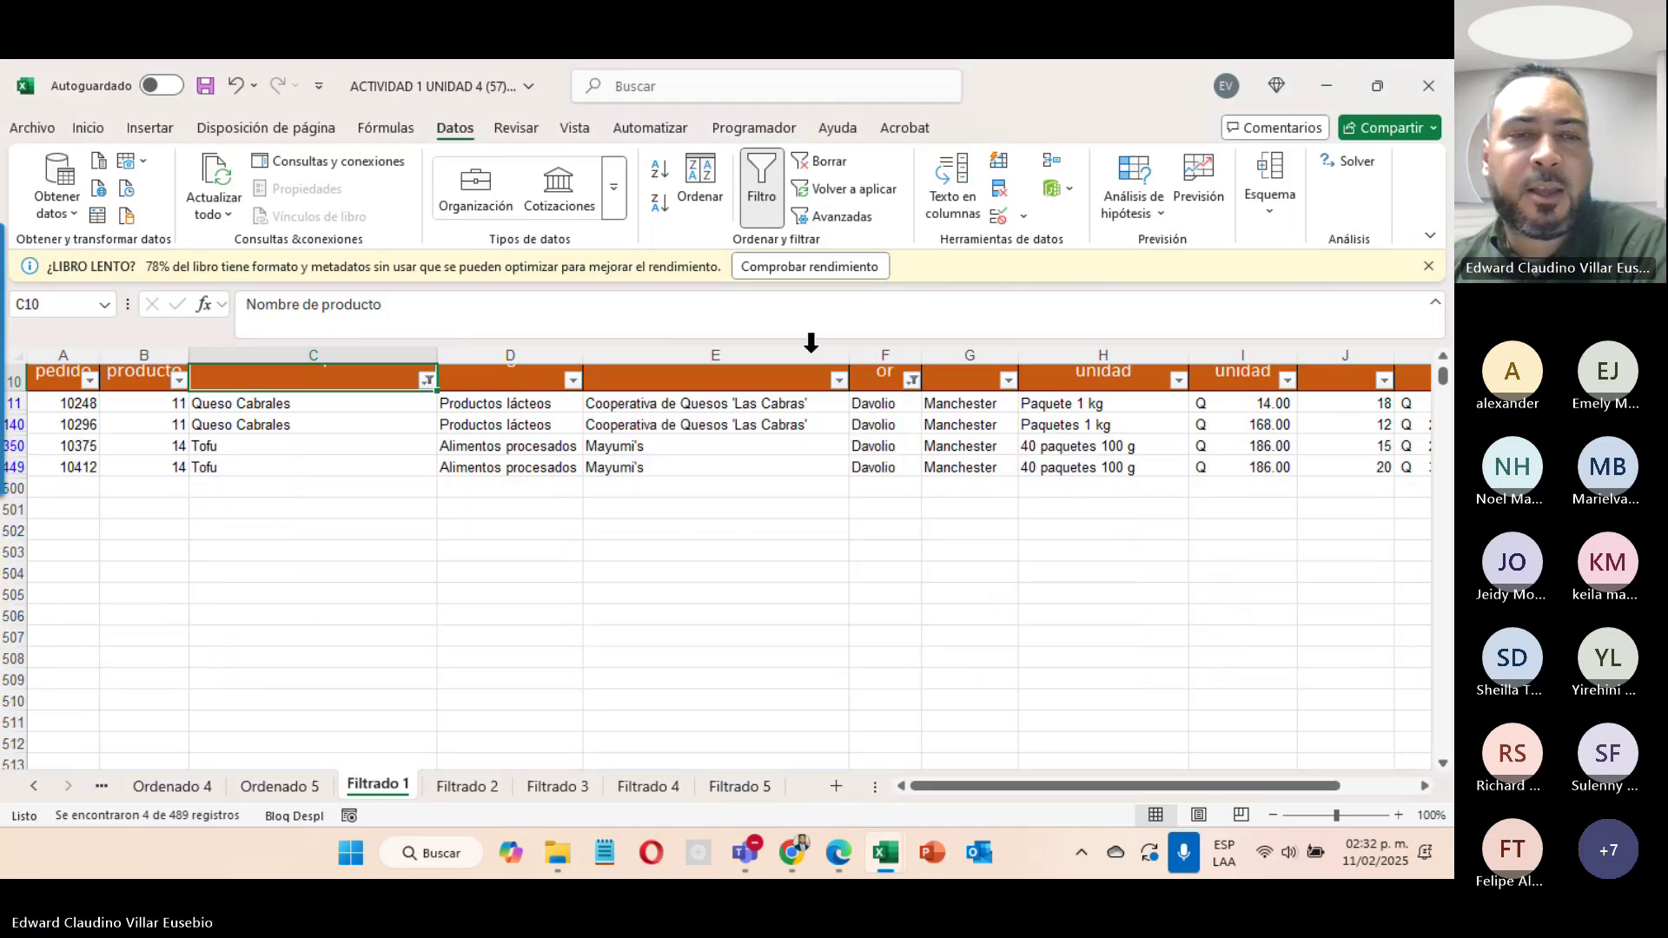
scroll(331, 663, up, 3)
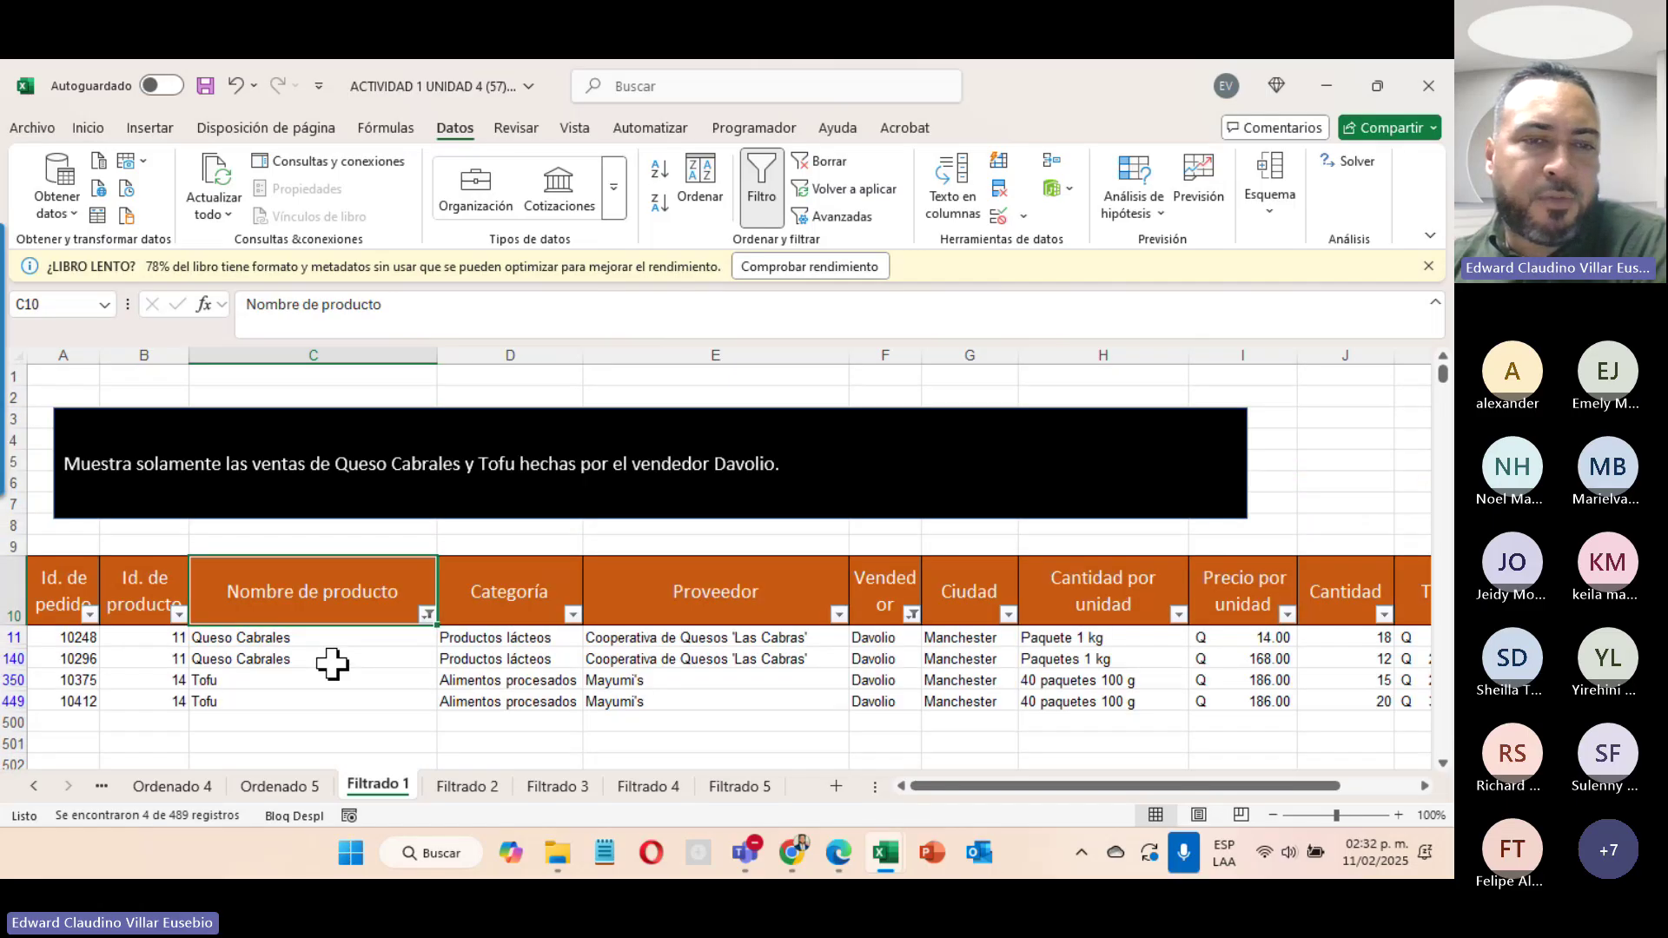
Step: Go to the Filtrado 2 sheet and turn on Filtro for its table's header row
click(468, 786)
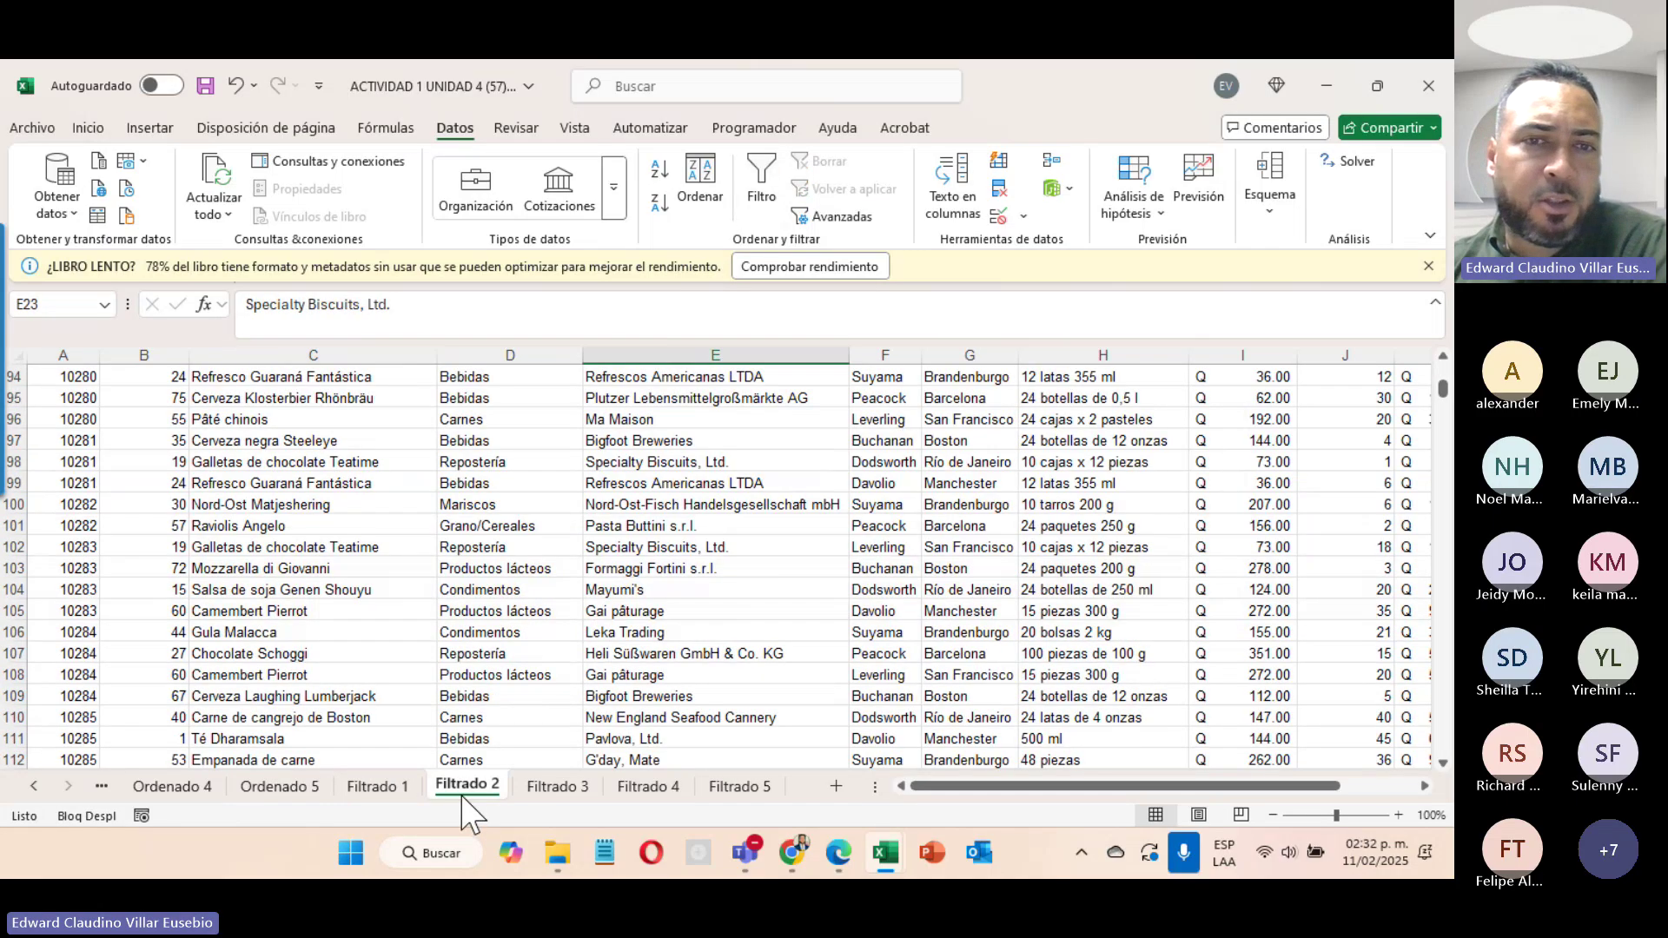
scroll(393, 528, up, 15)
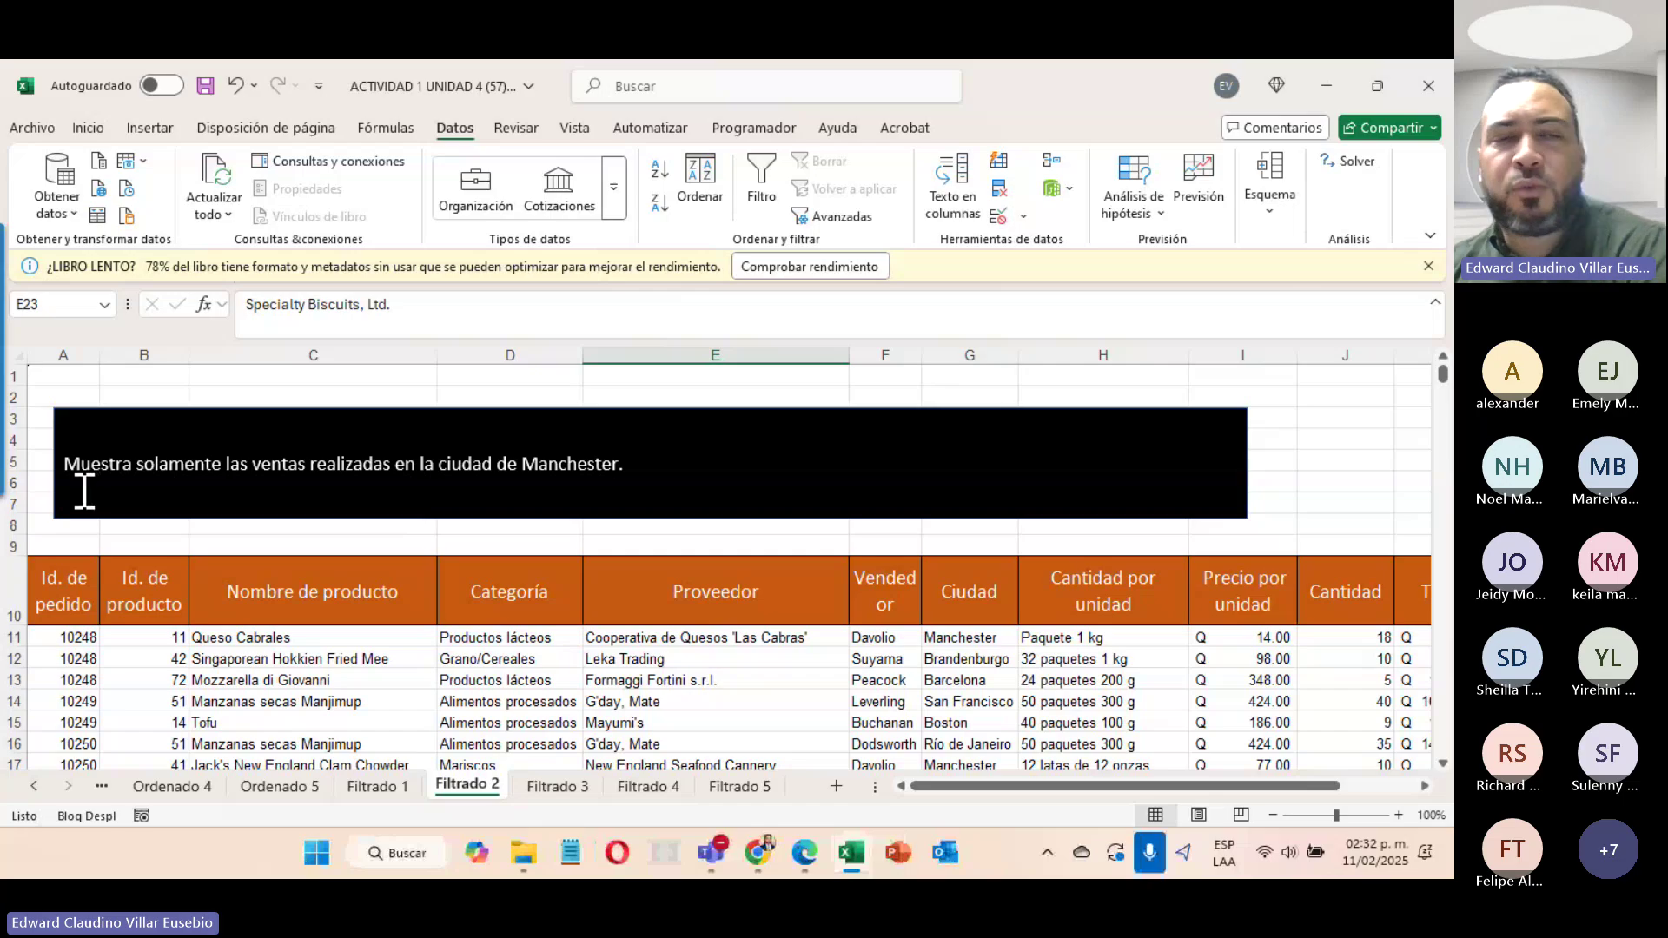
click(67, 585)
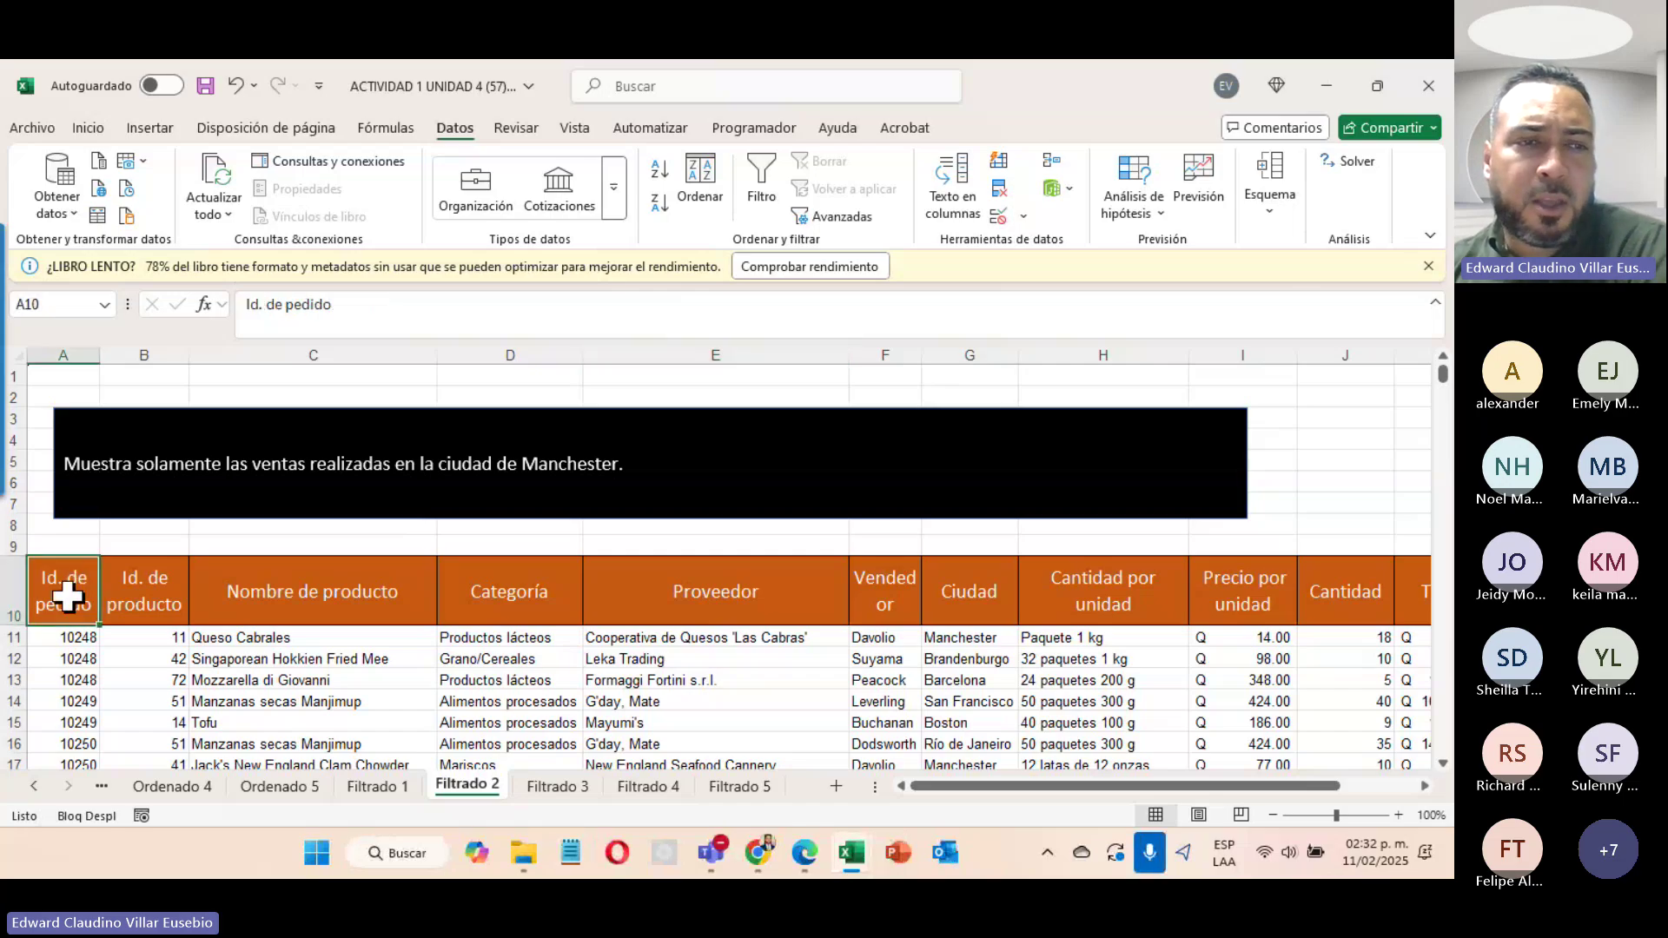
click(762, 187)
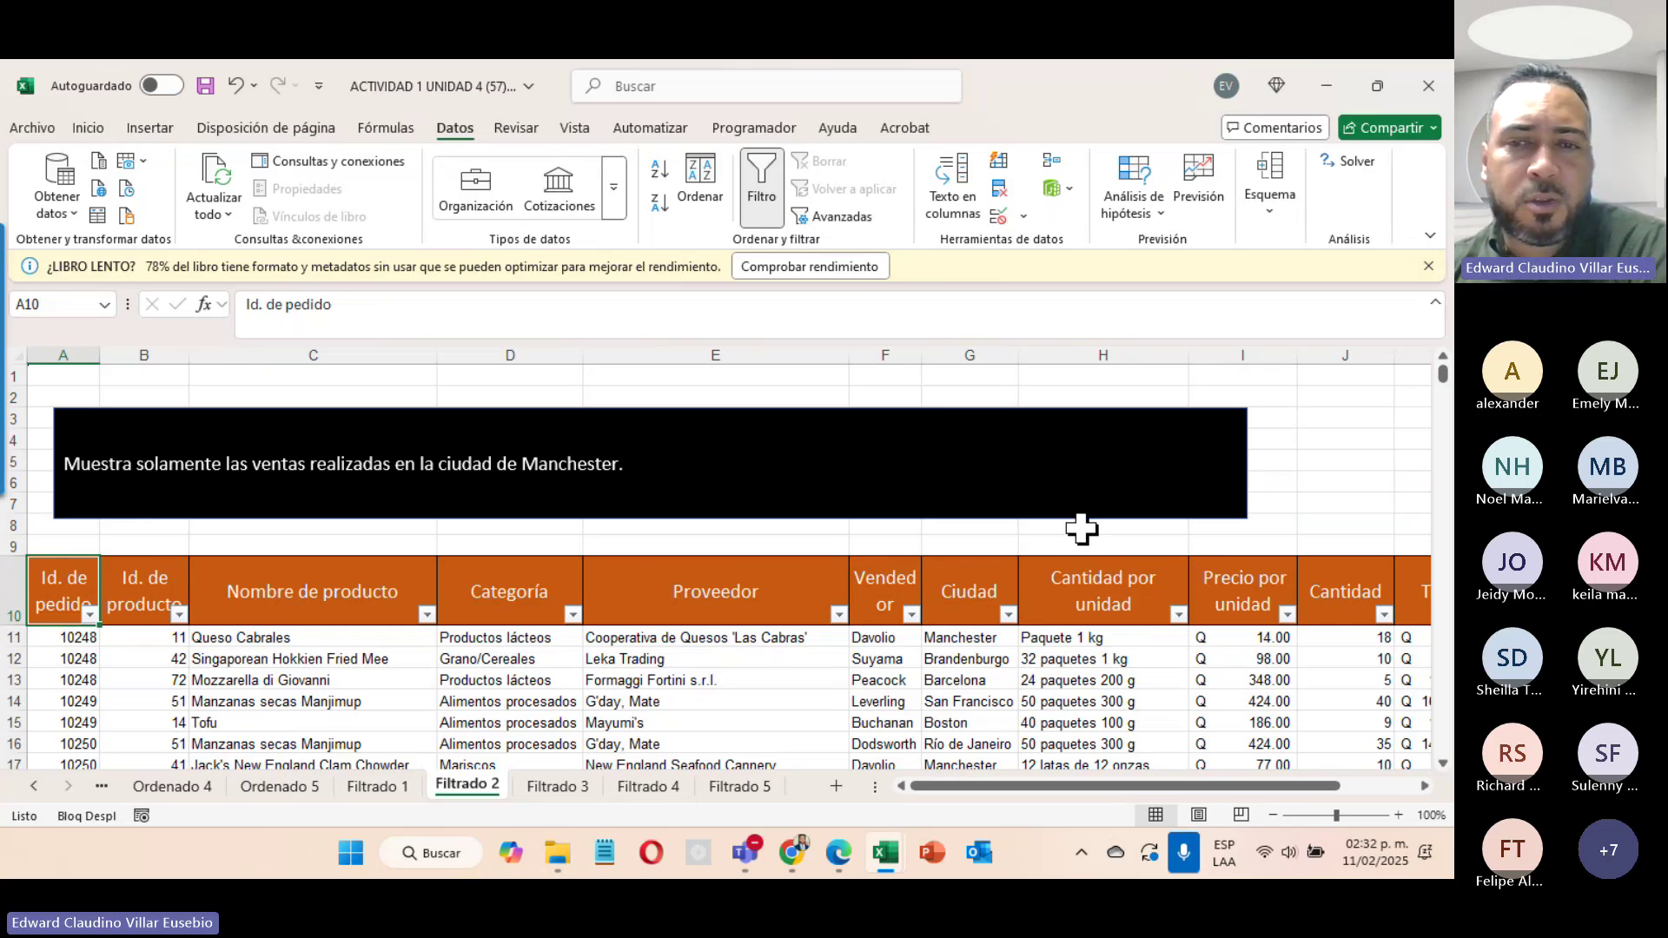
Step: Filter the Ciudad column of the Filtrado 2 table to show only Manchester
click(1008, 615)
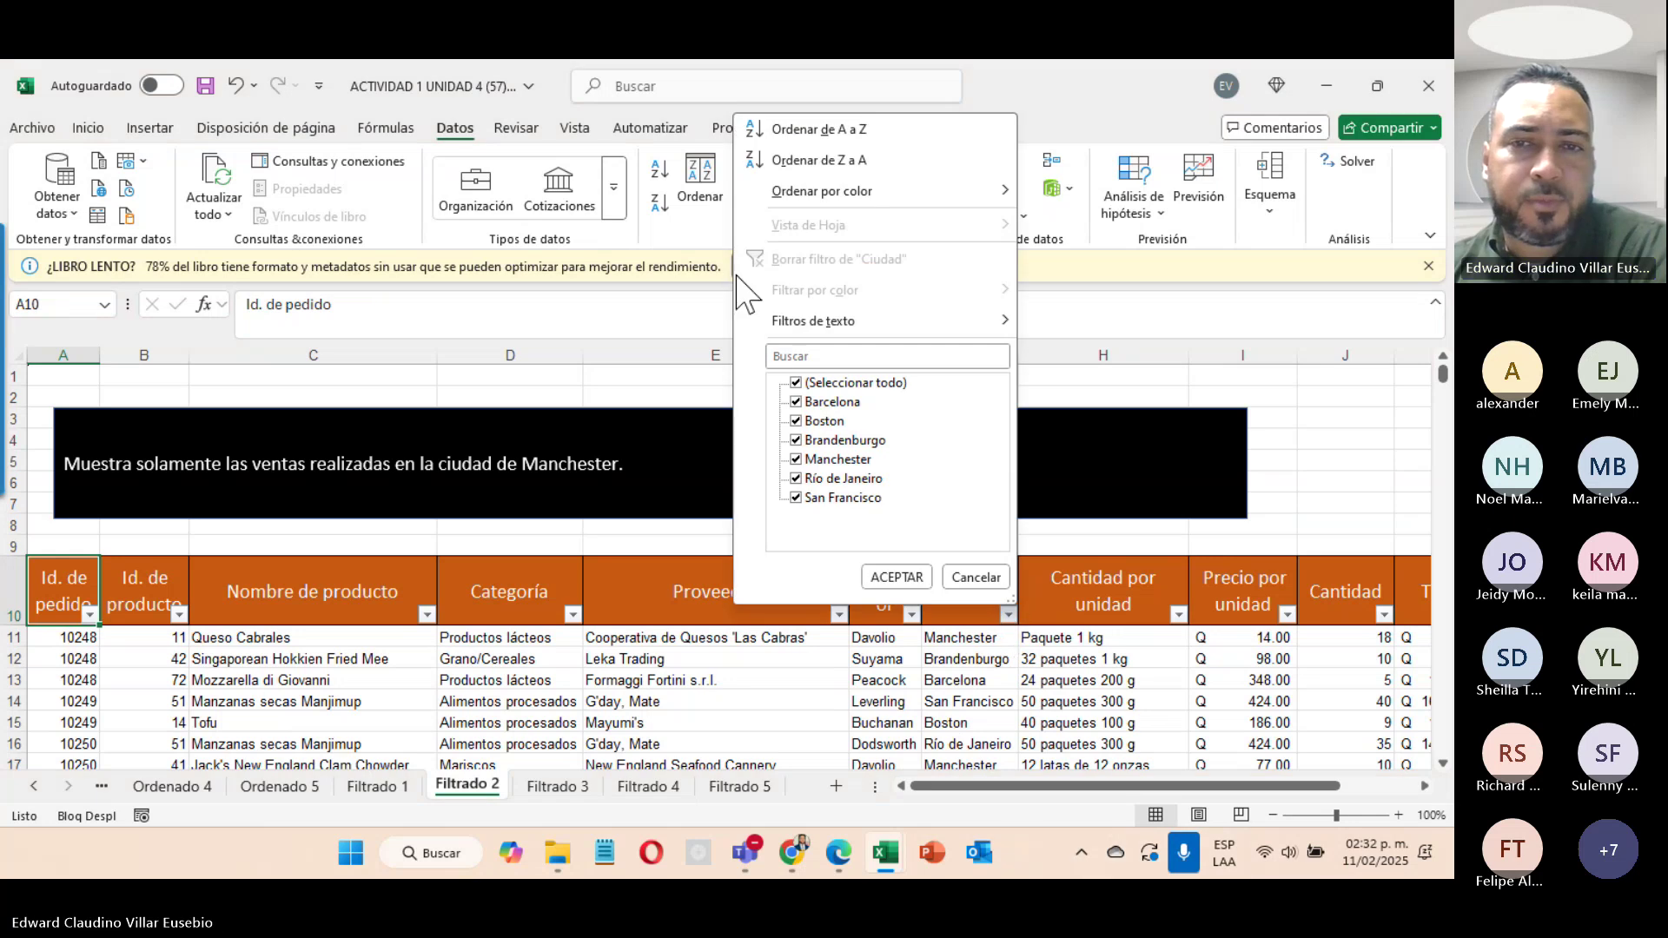
click(796, 383)
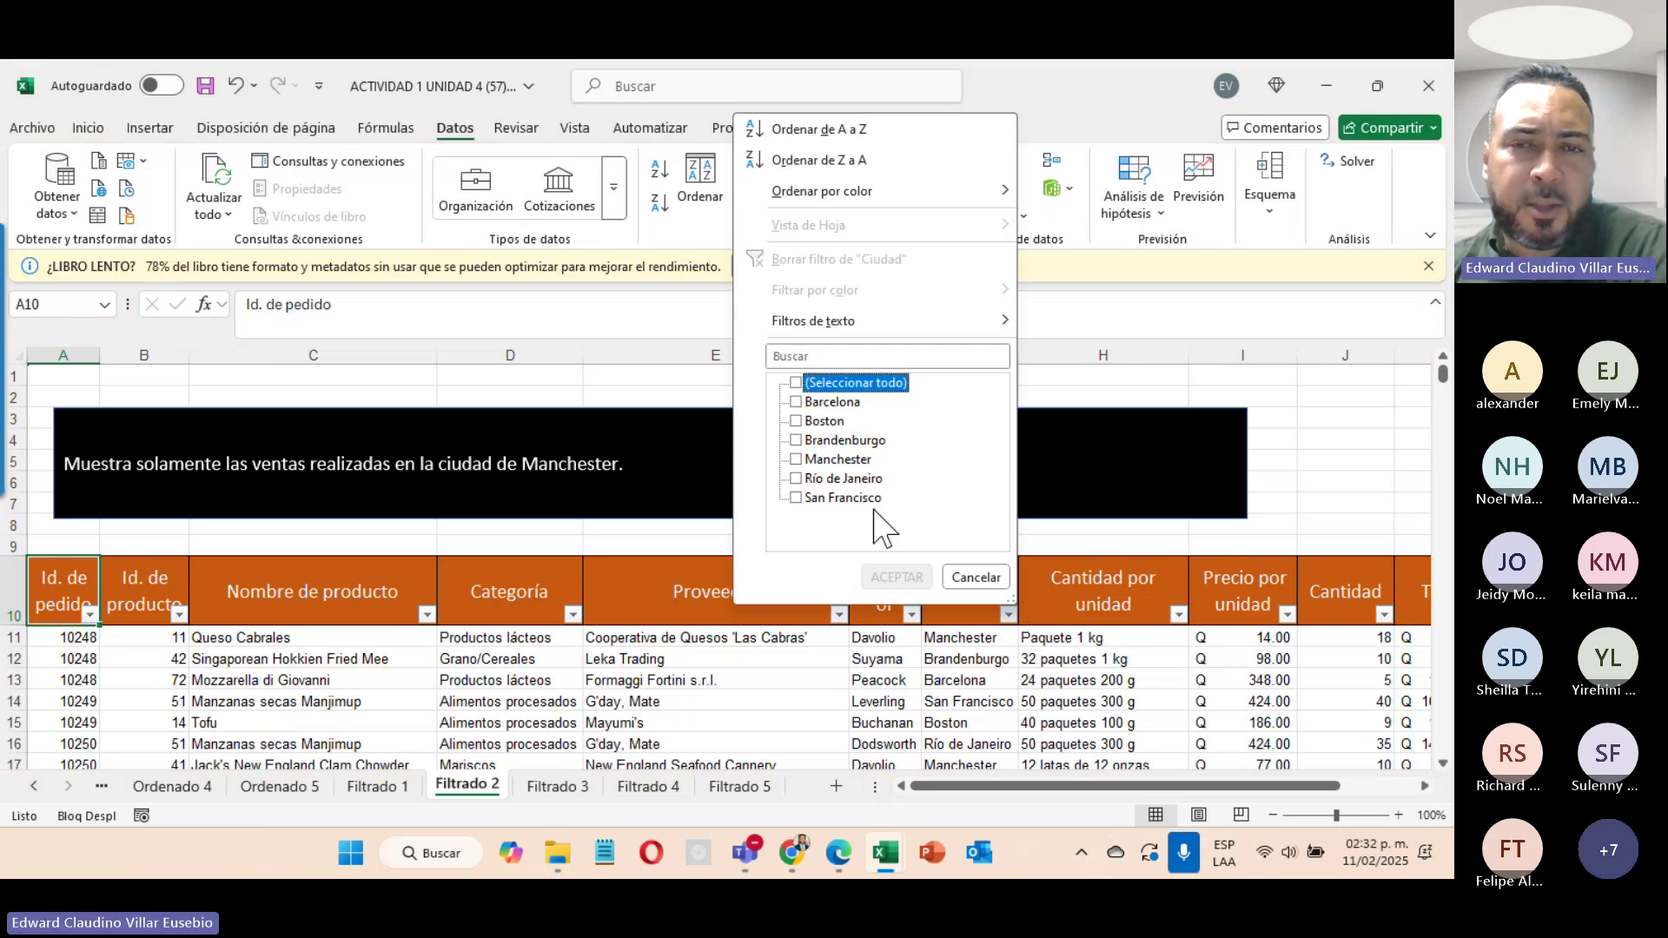
click(804, 459)
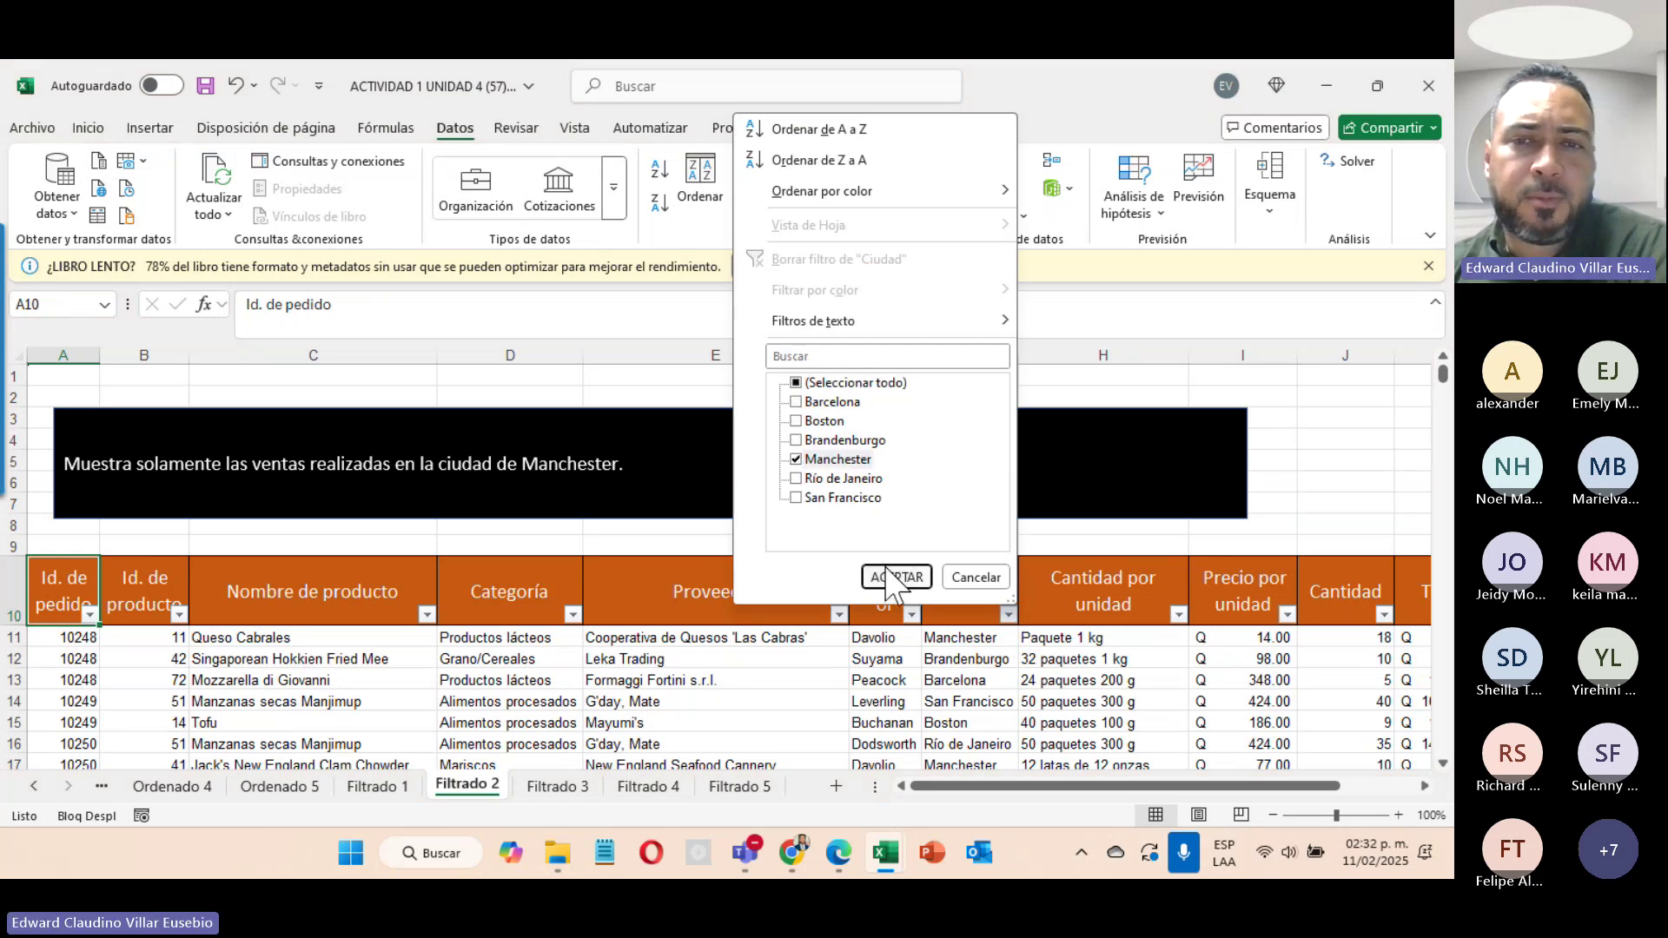
click(895, 577)
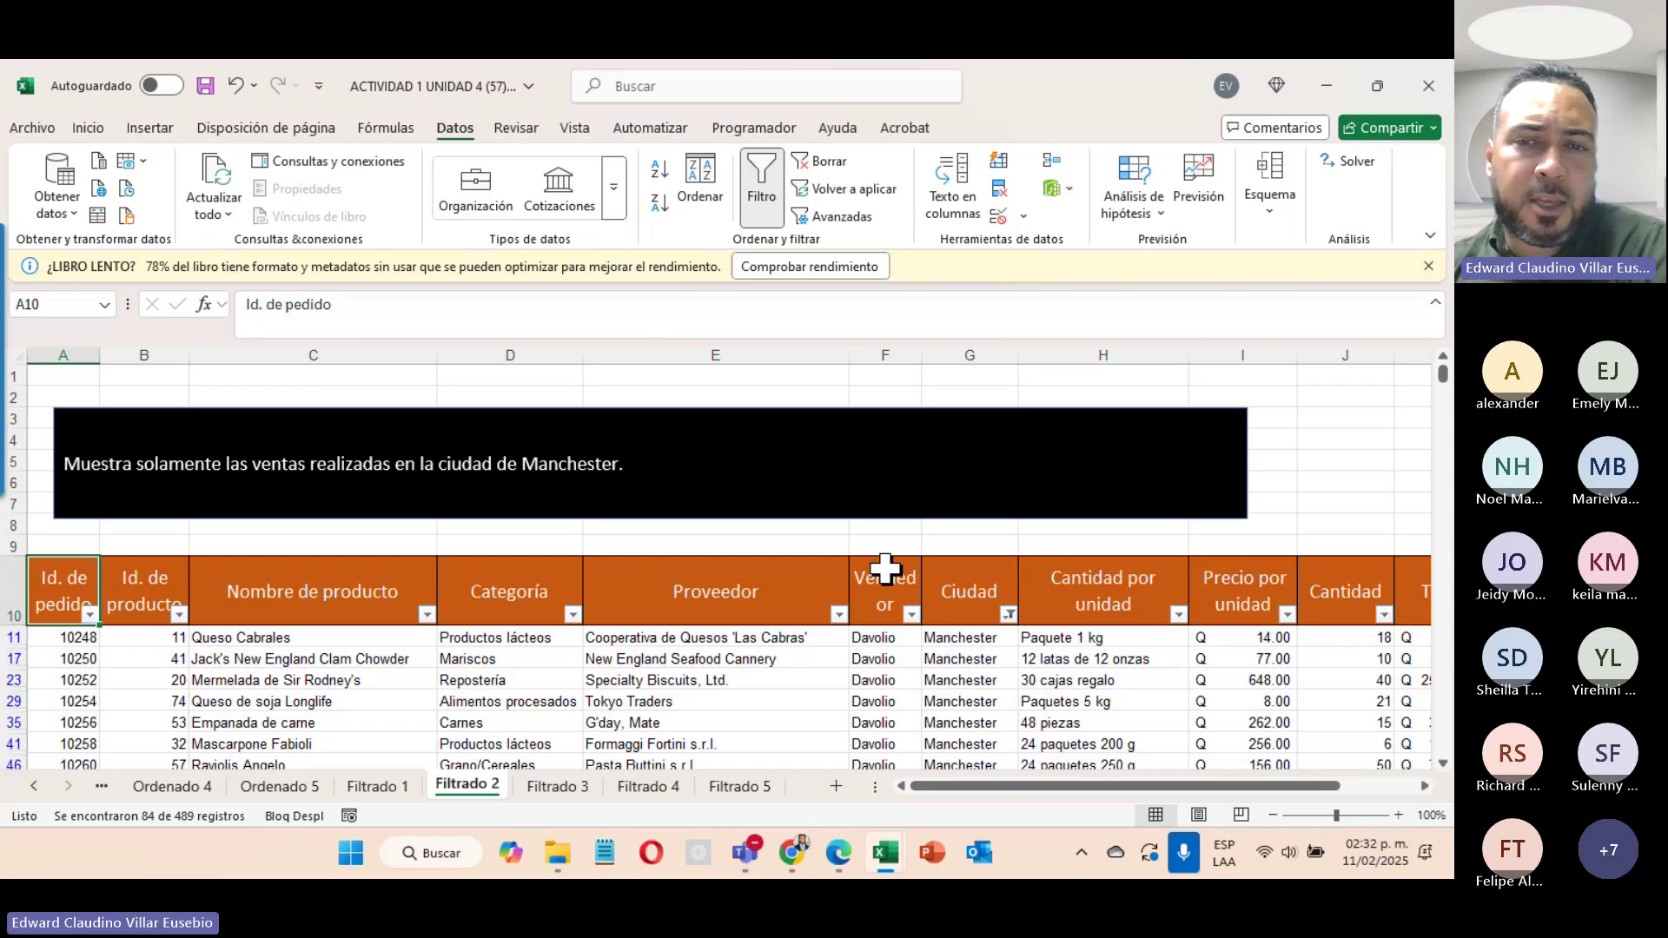
Step: Check the filtered Ciudad entries on Filtrado 2 down to the last record, and open the Filtrado 3 sheet
scroll(957, 446, down, 10)
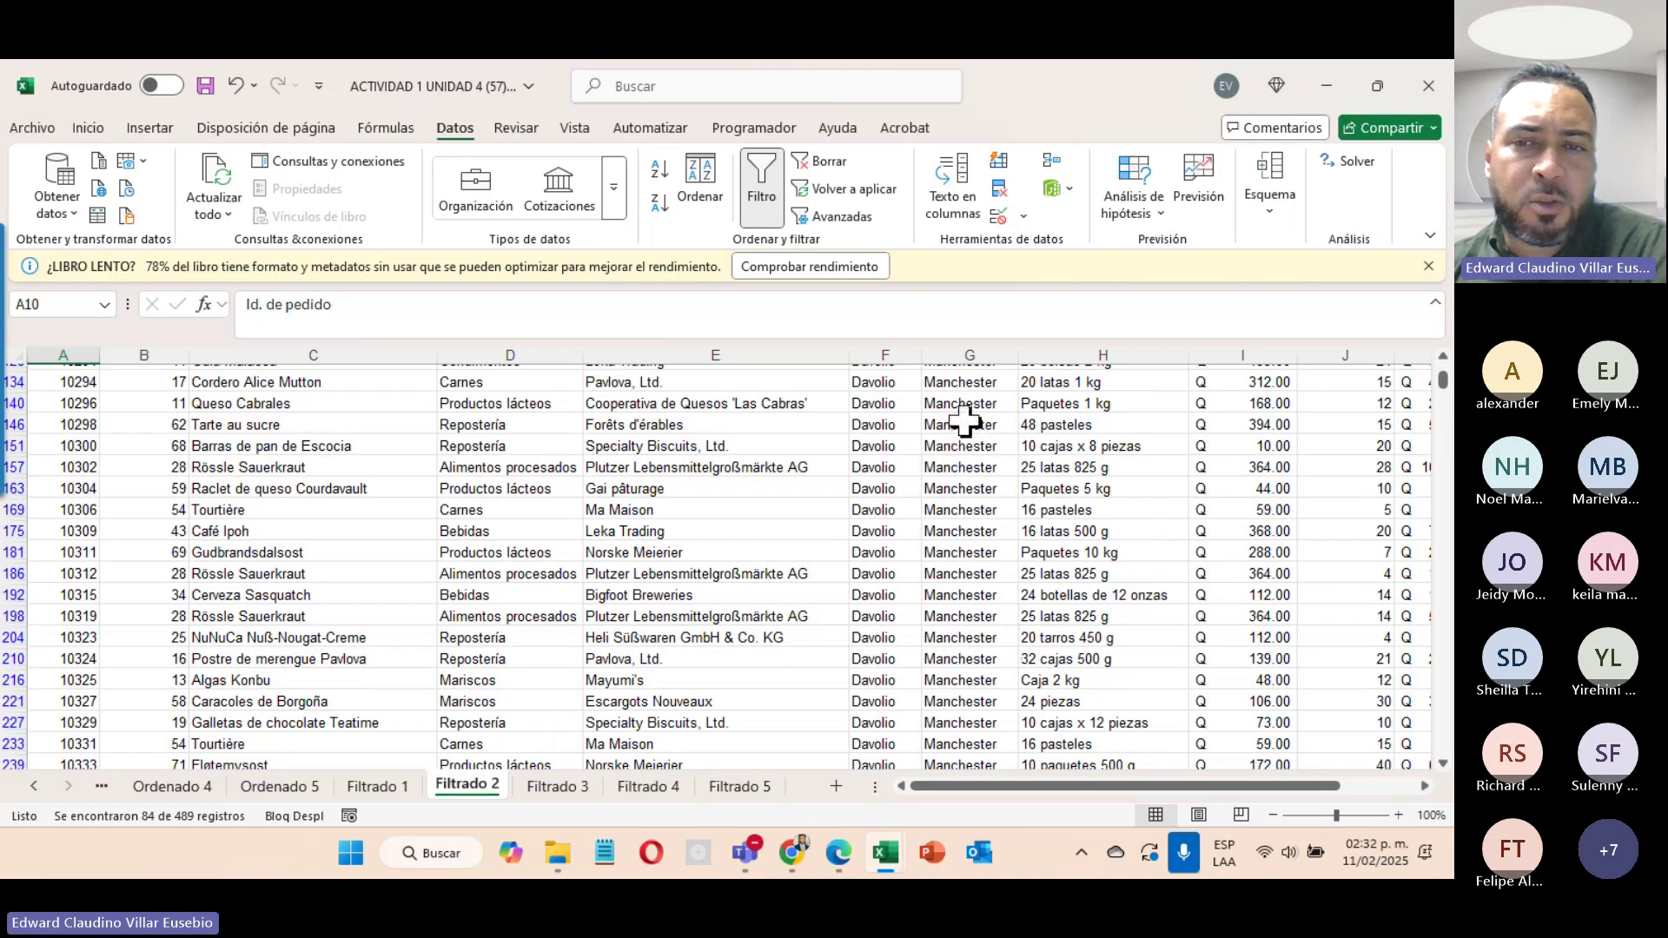
scroll(964, 430, down, 4)
drag(959, 424, 951, 852)
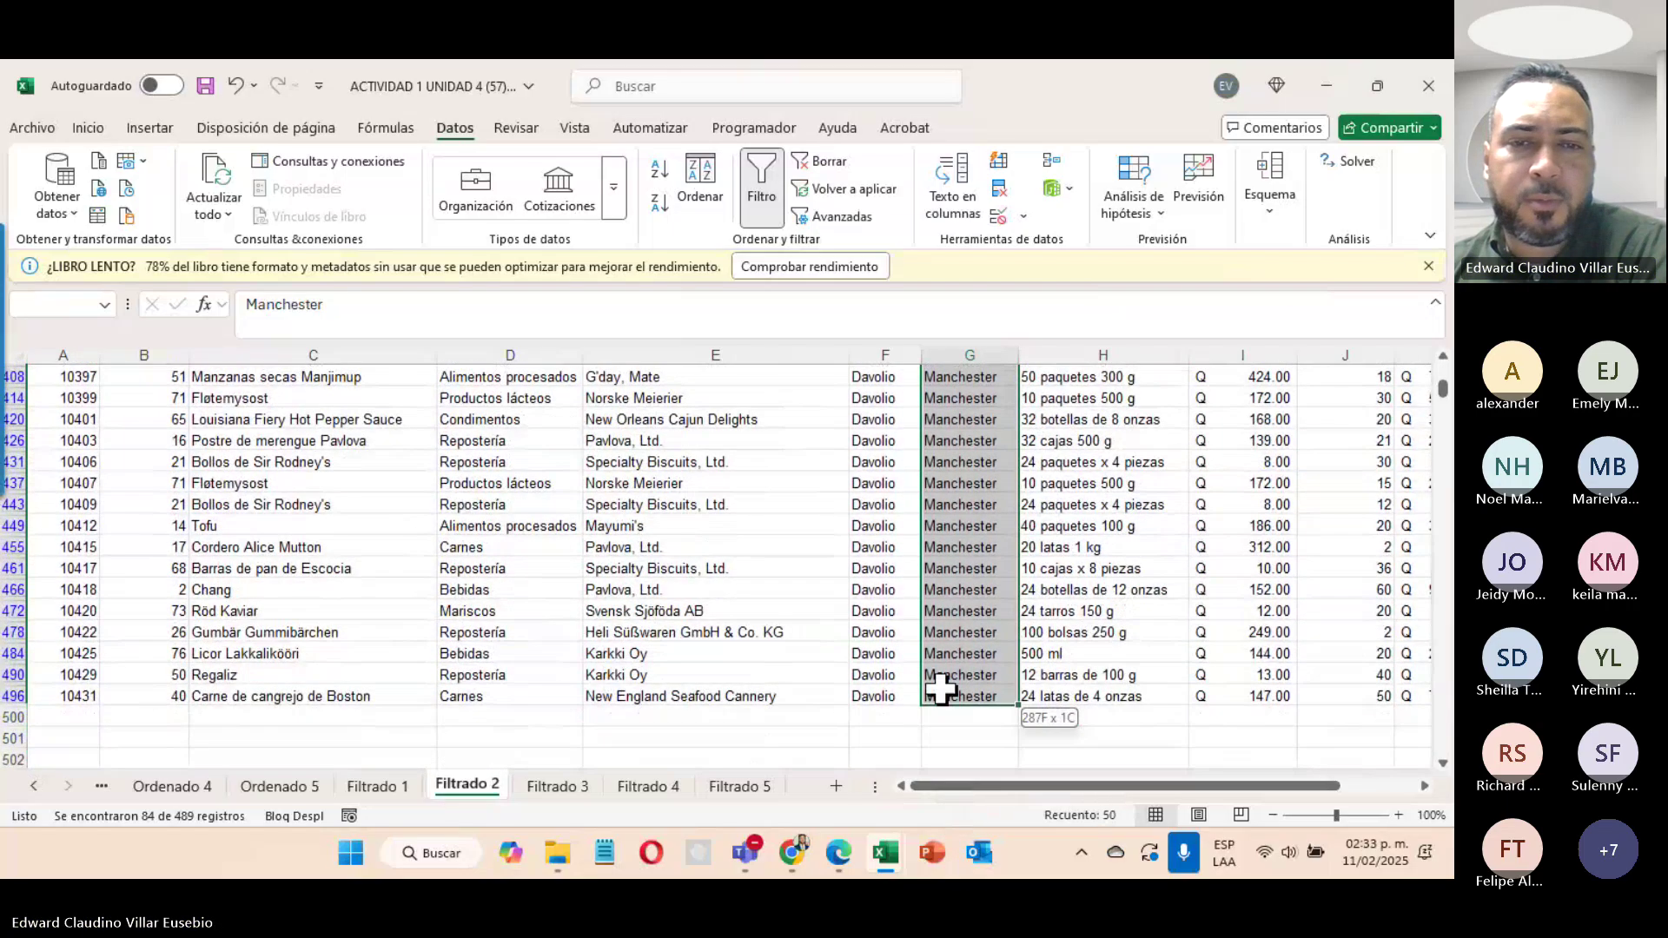
scroll(927, 693, up, 20)
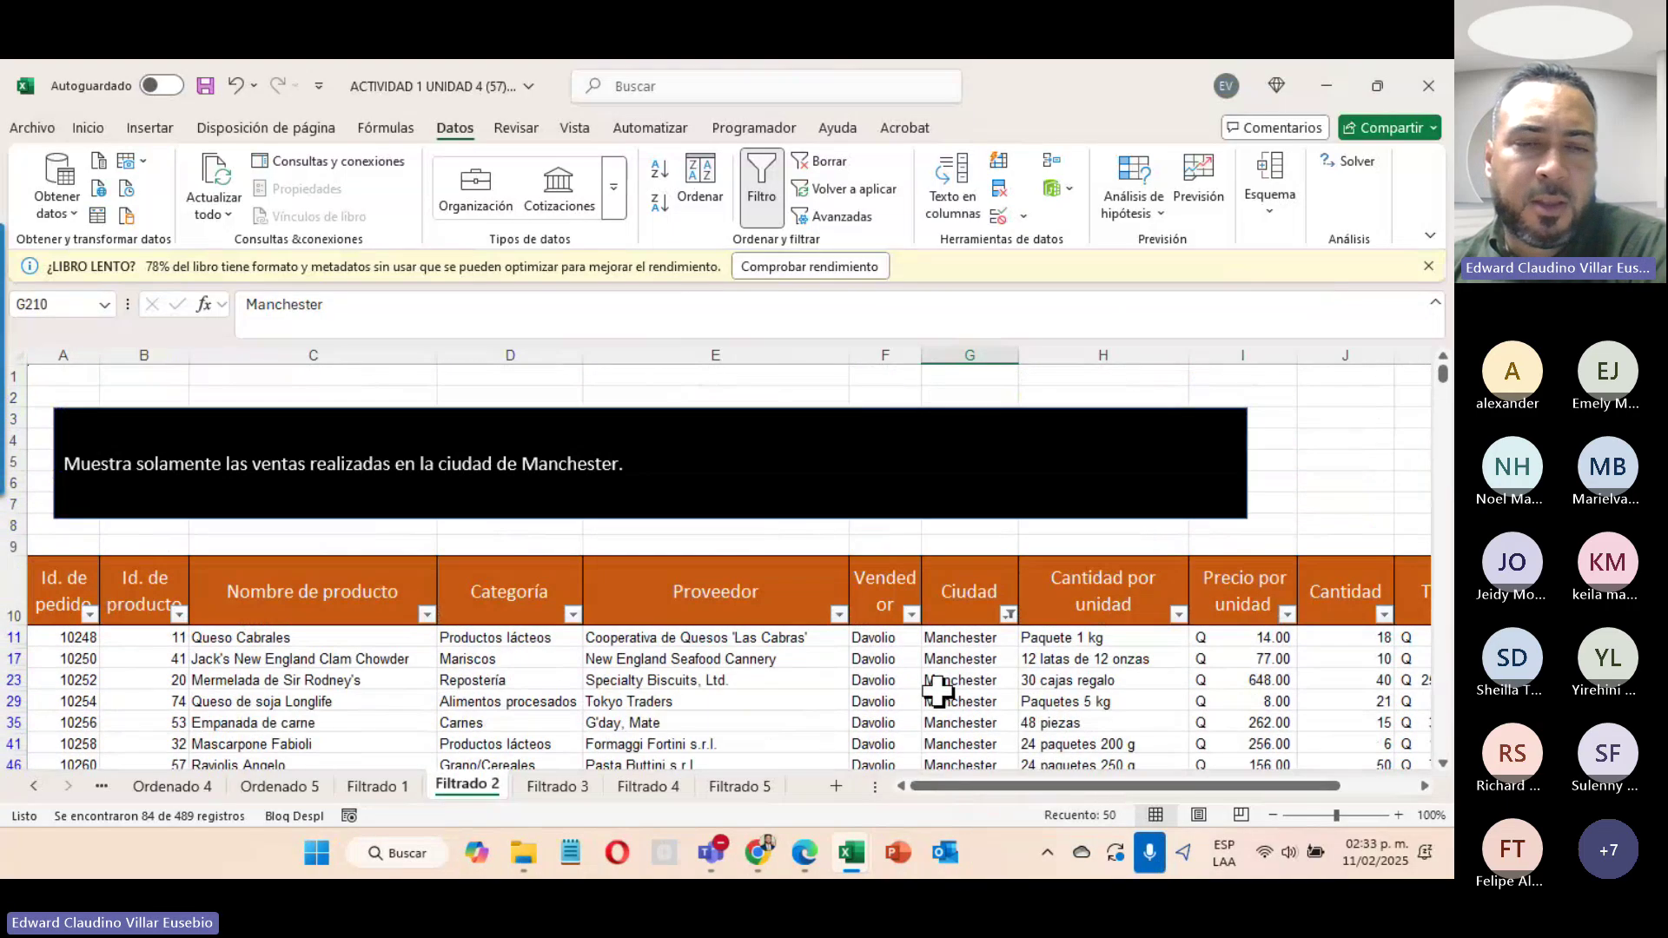
click(549, 787)
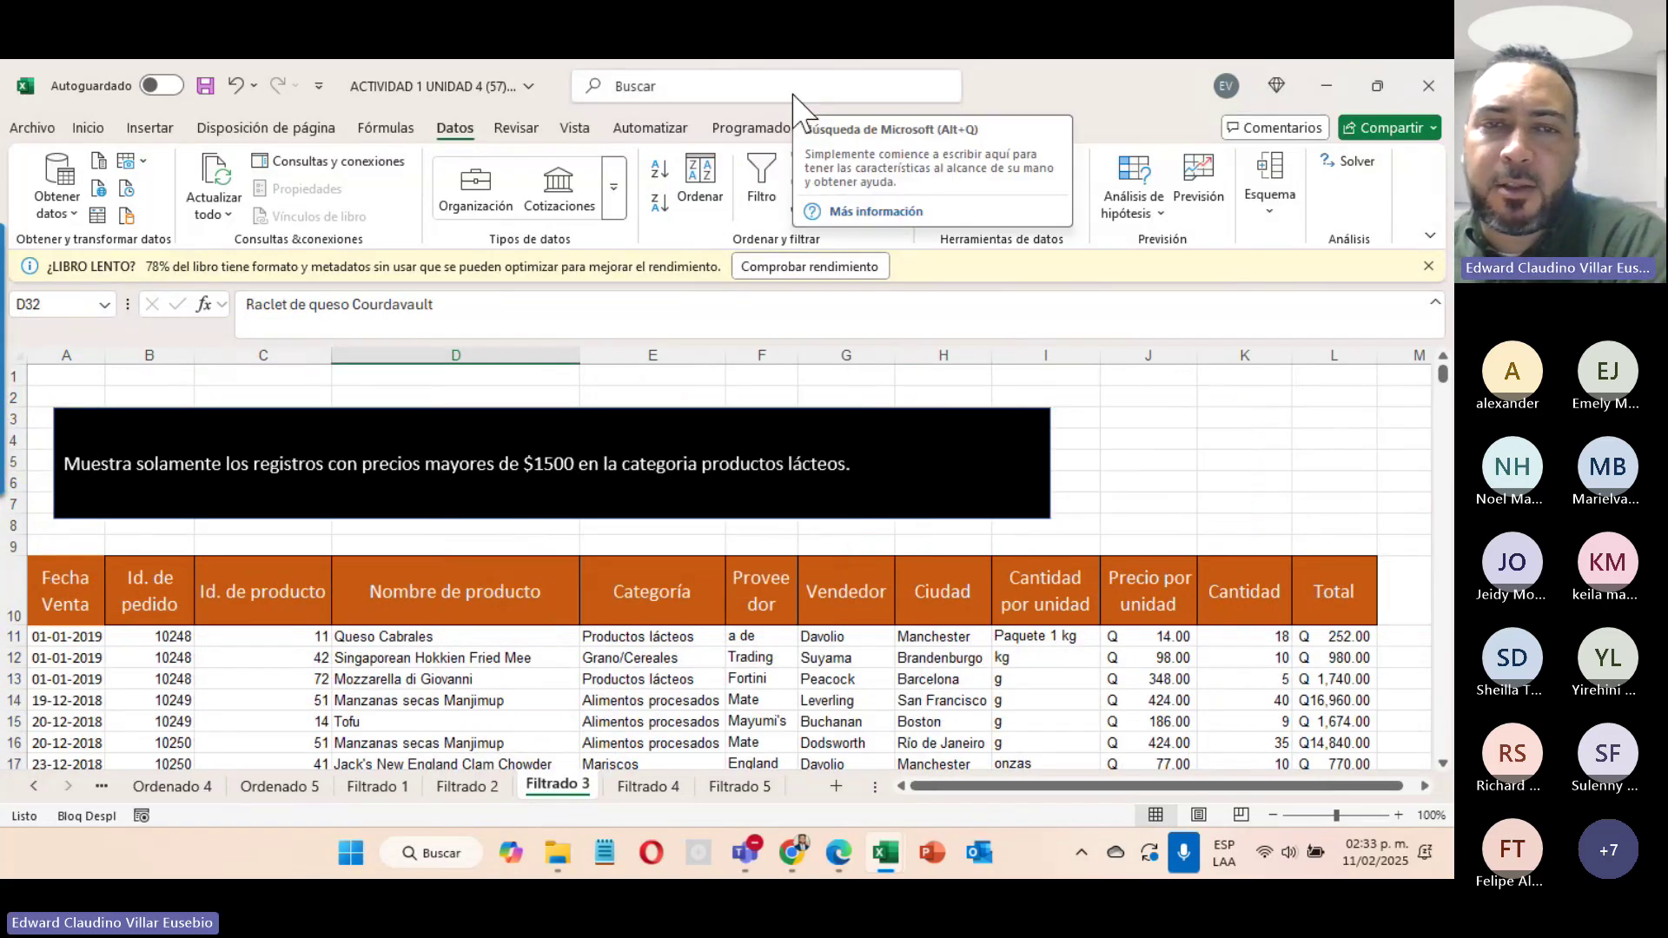
Step: Turn on Filtro for the Filtrado 3 table's header row and filter the Categoría column to show only Productos lácteos
click(64, 596)
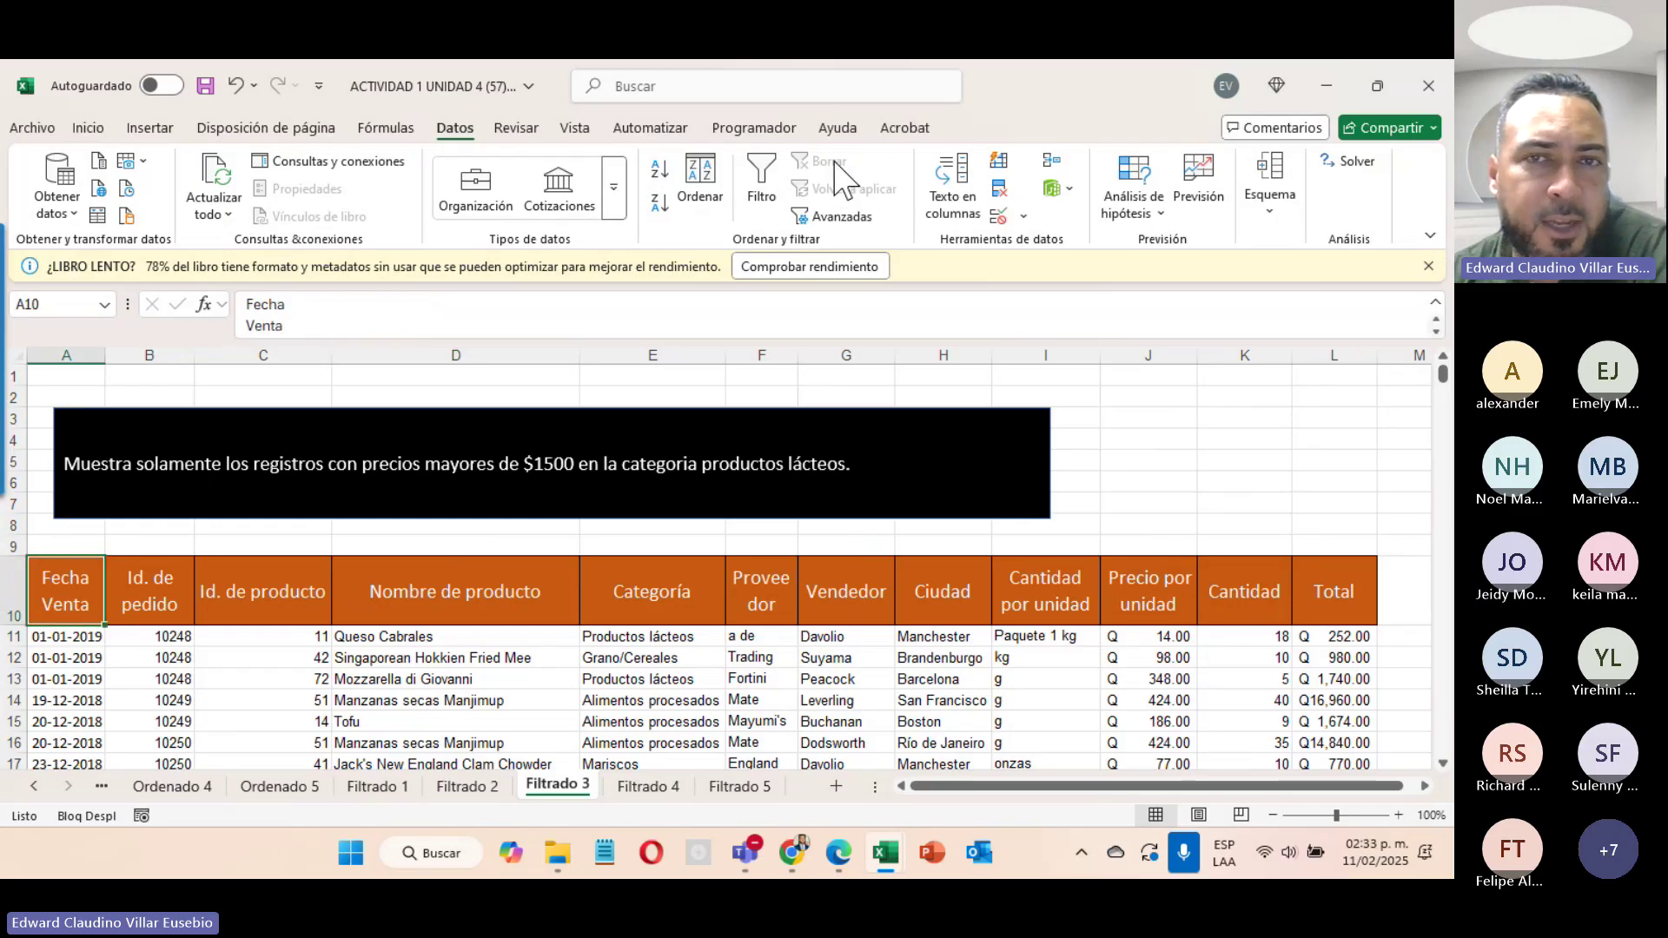
click(762, 182)
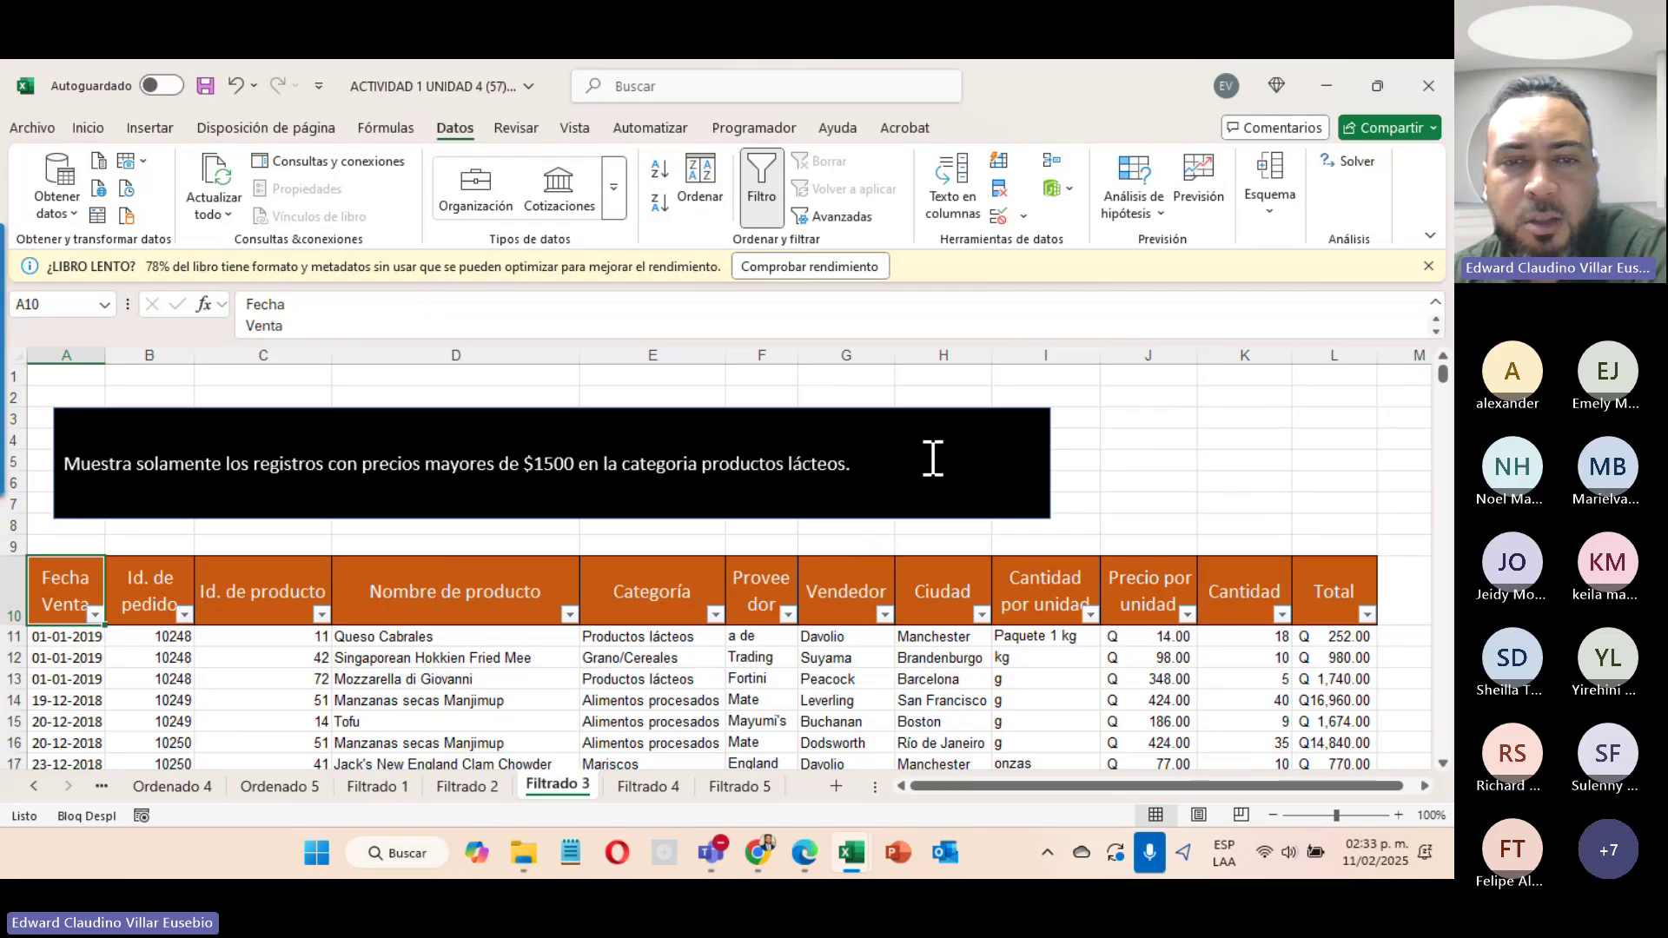
click(715, 614)
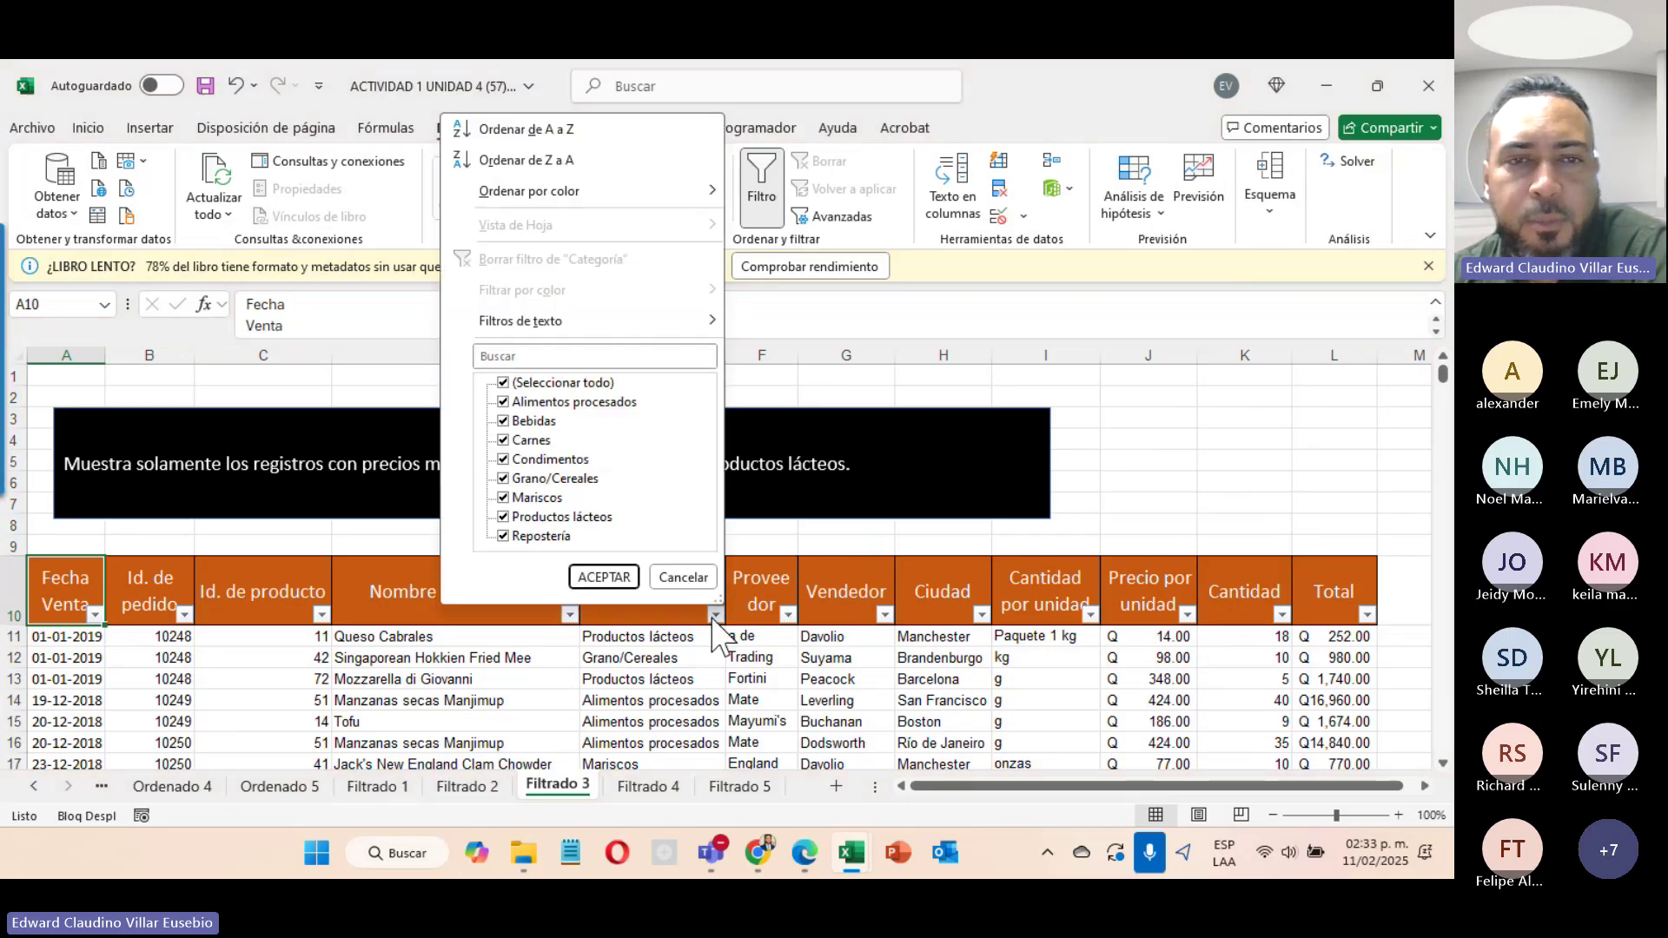
click(503, 384)
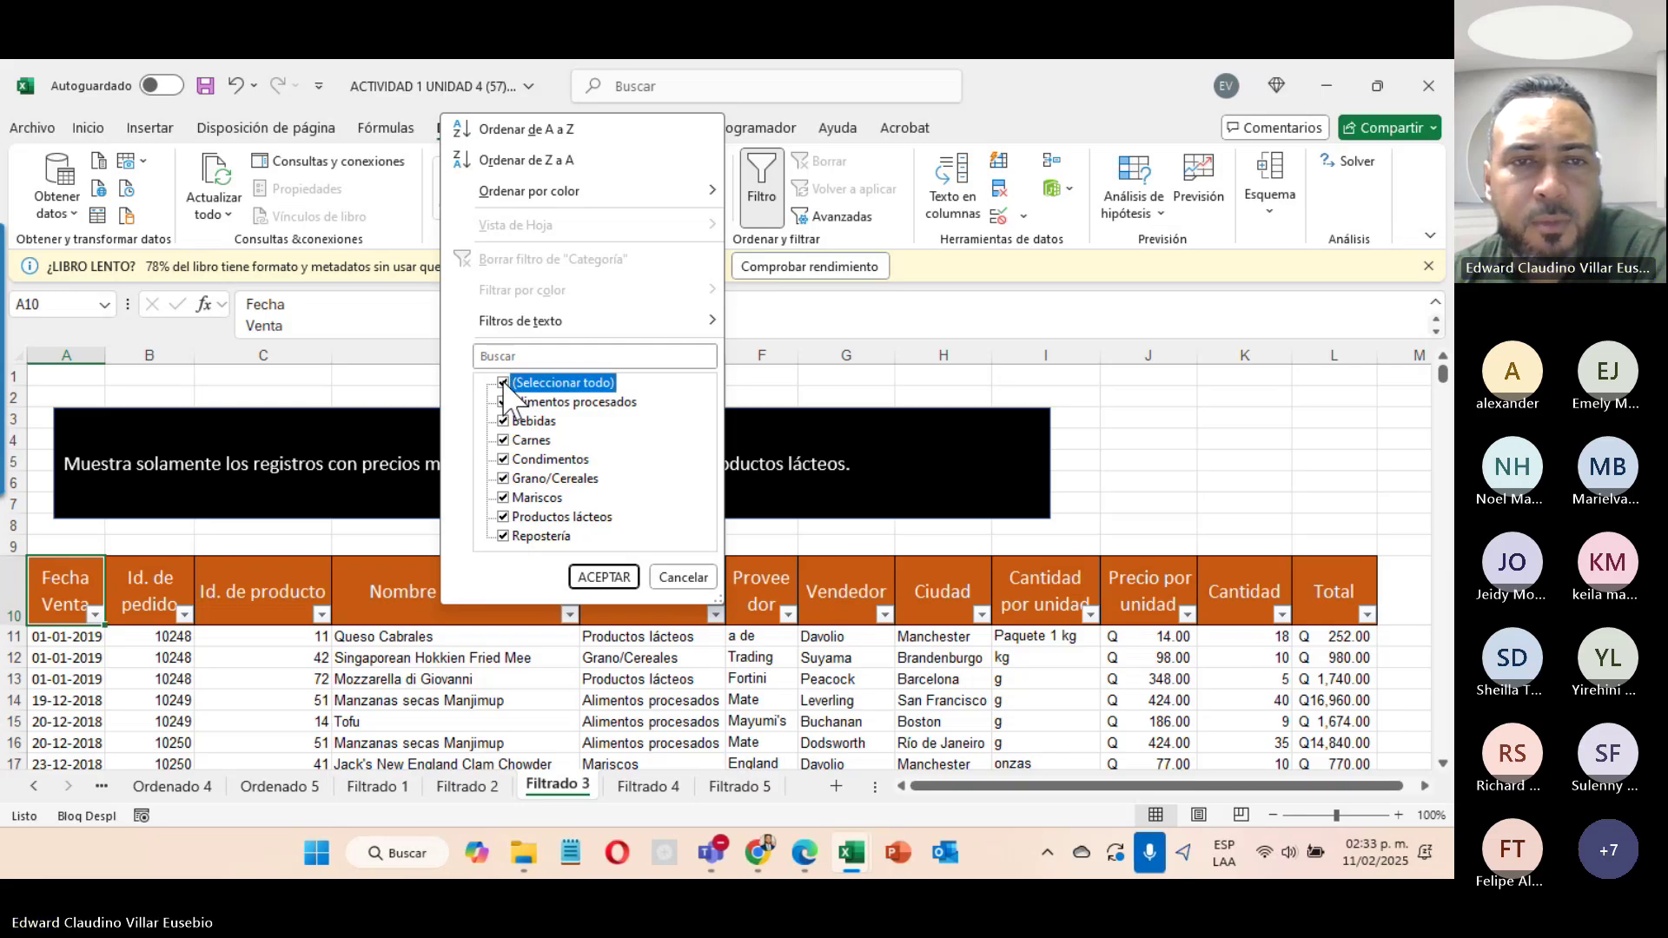
click(504, 518)
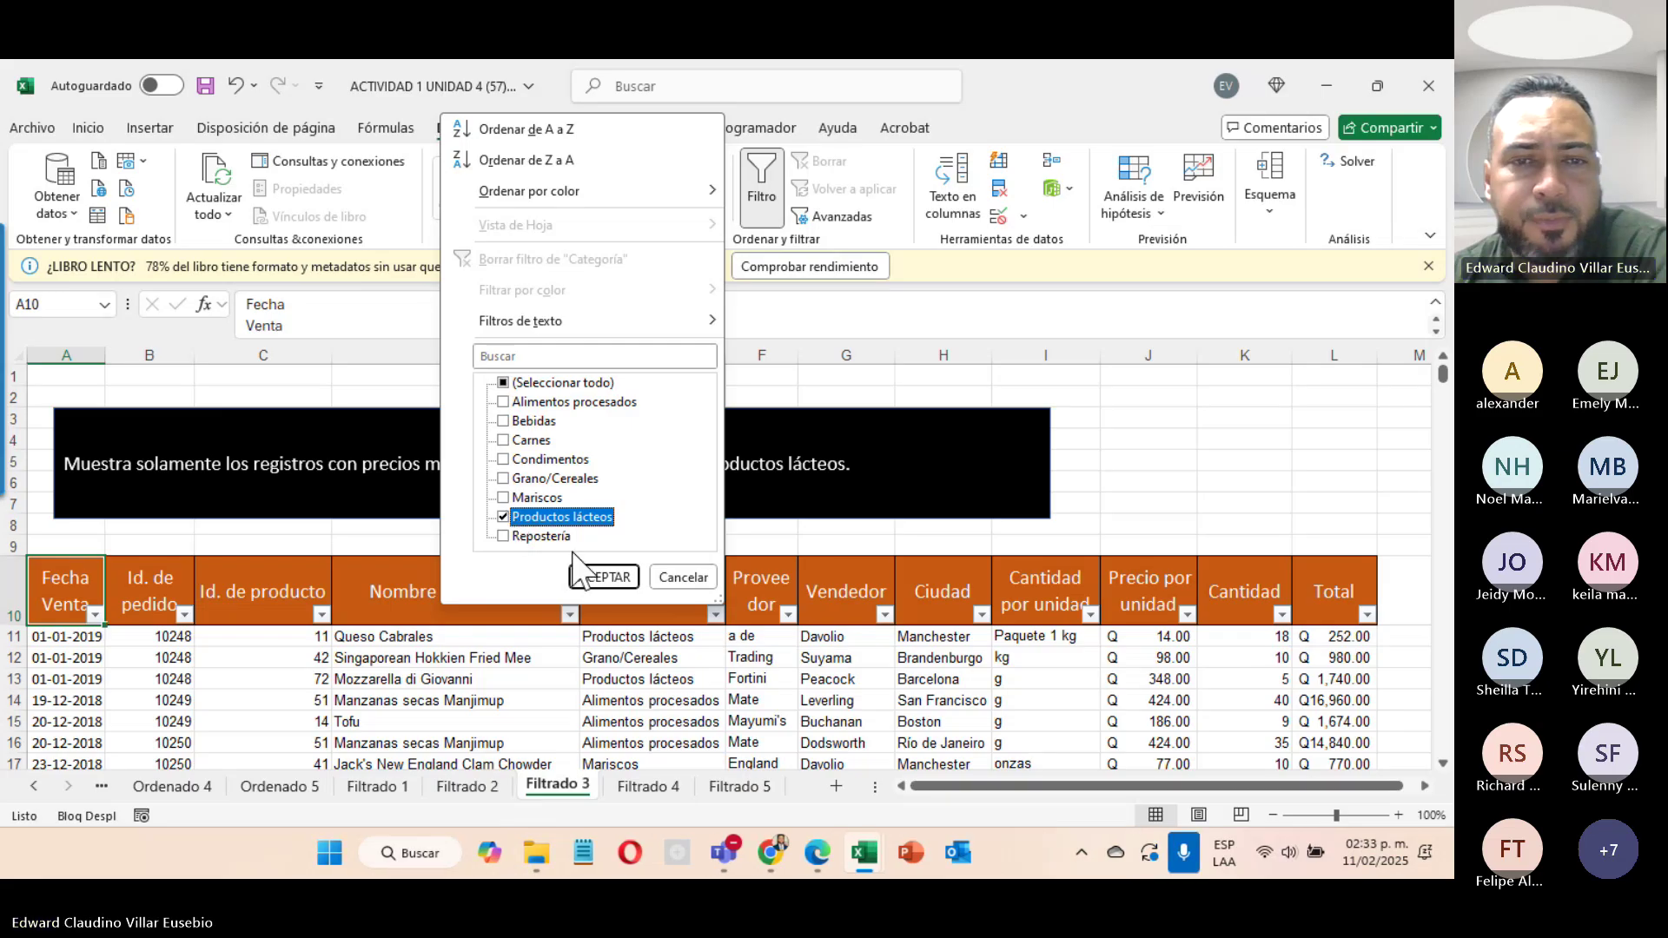
click(604, 577)
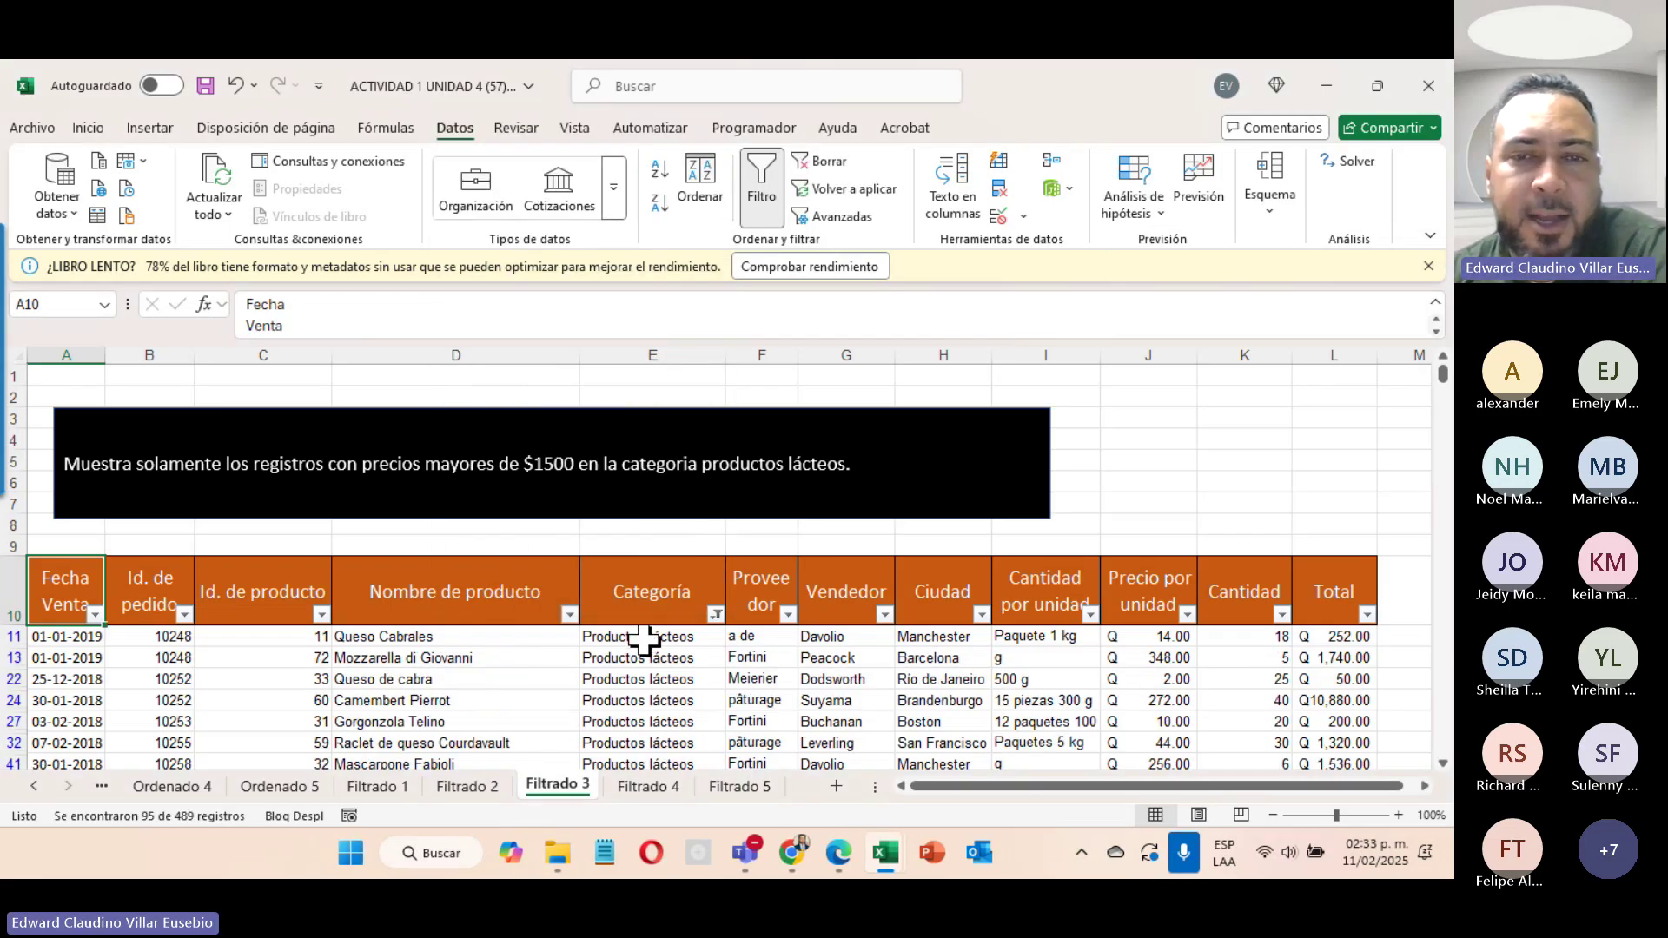
scroll(633, 640, down, 20)
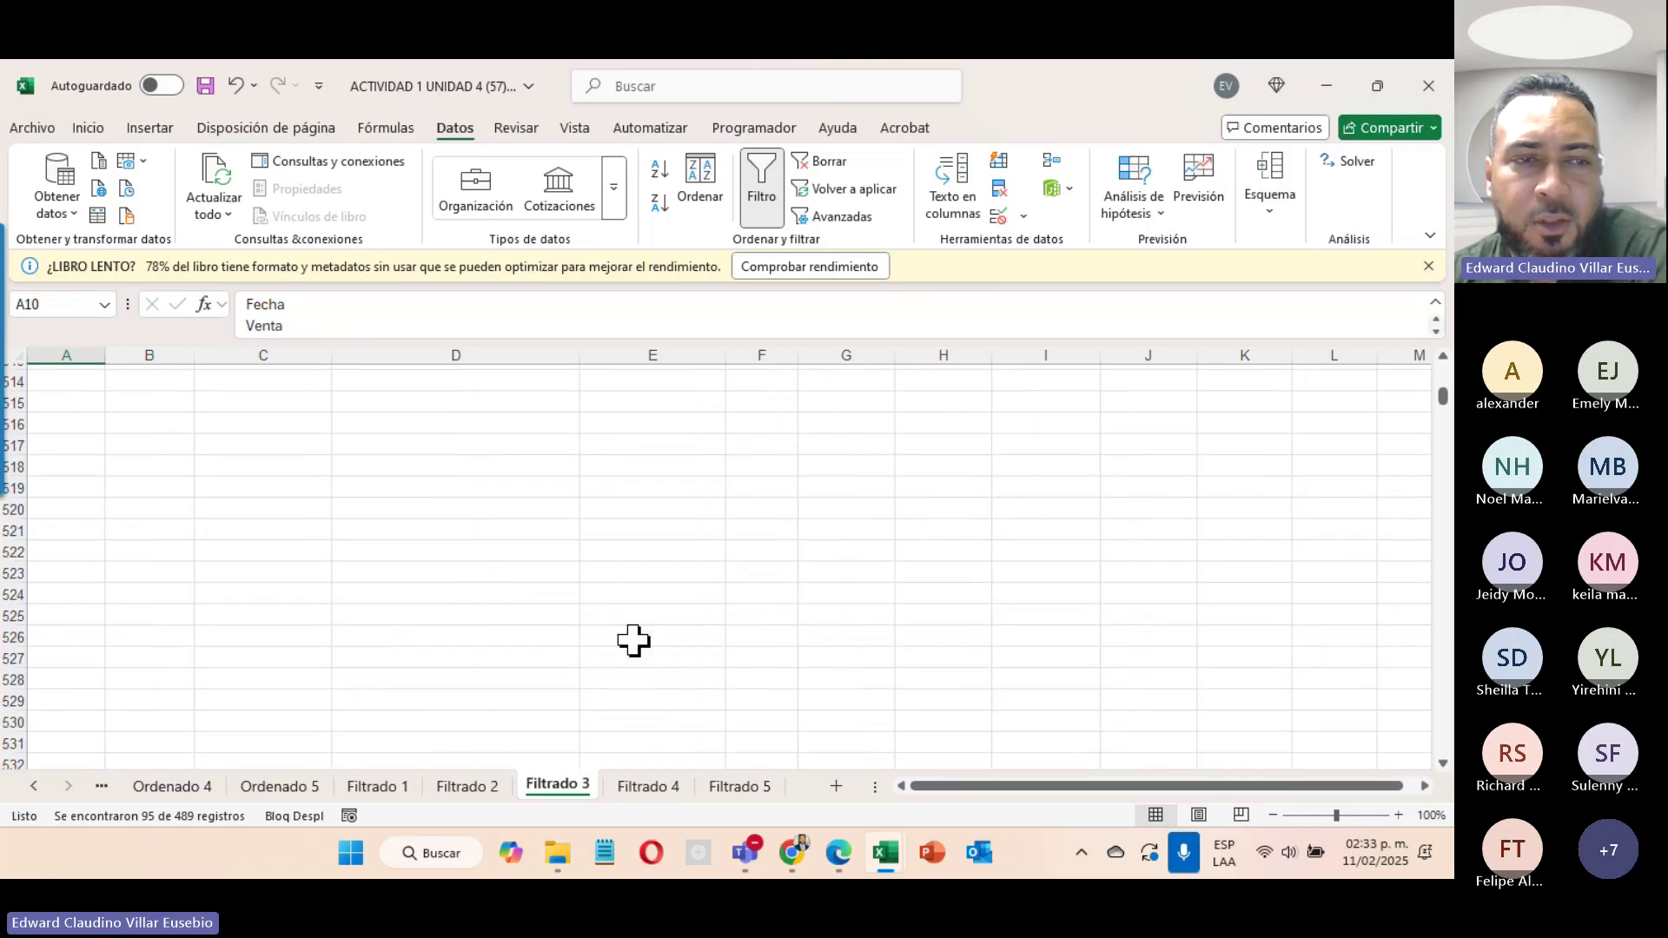
scroll(633, 641, up, 20)
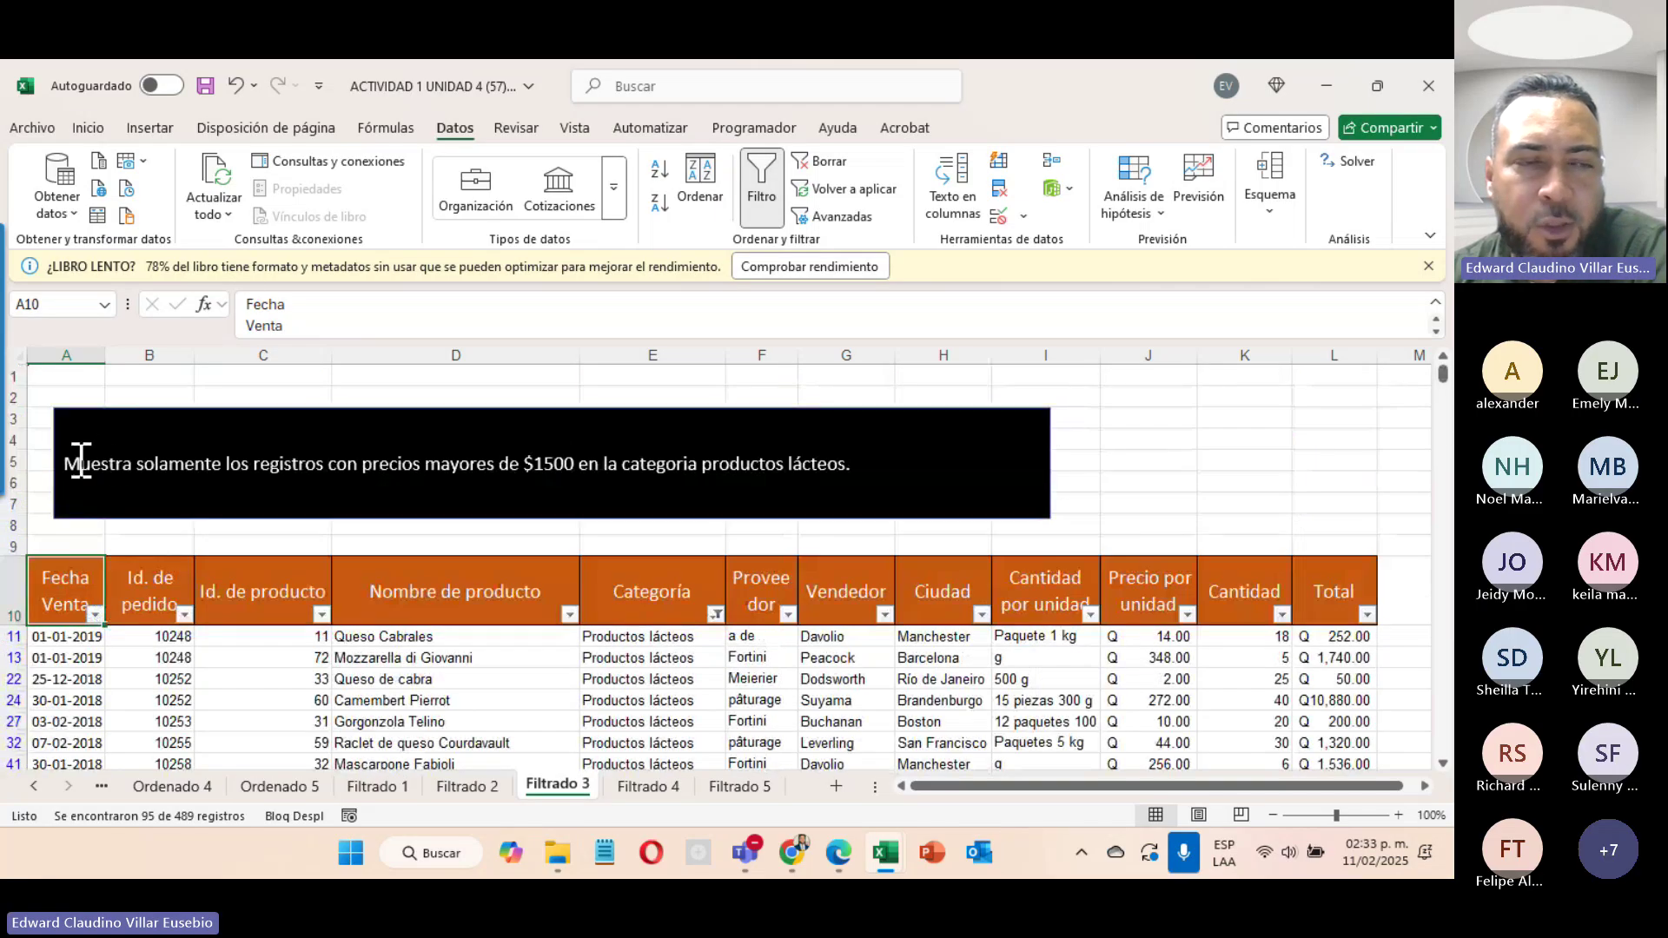
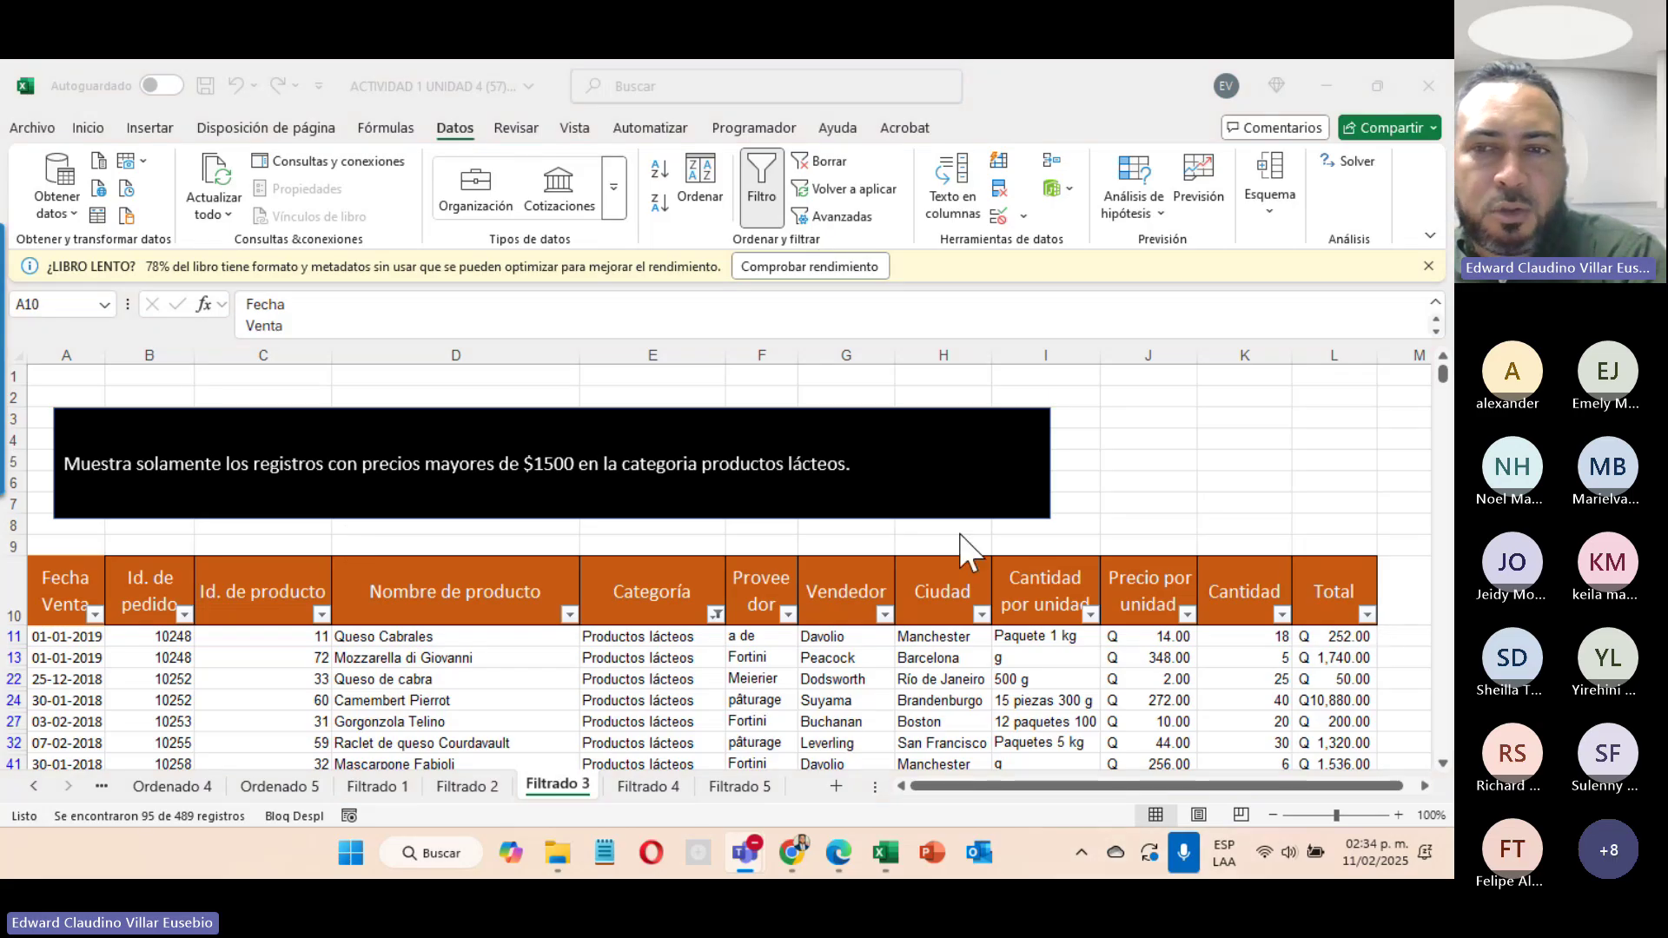
click(1187, 615)
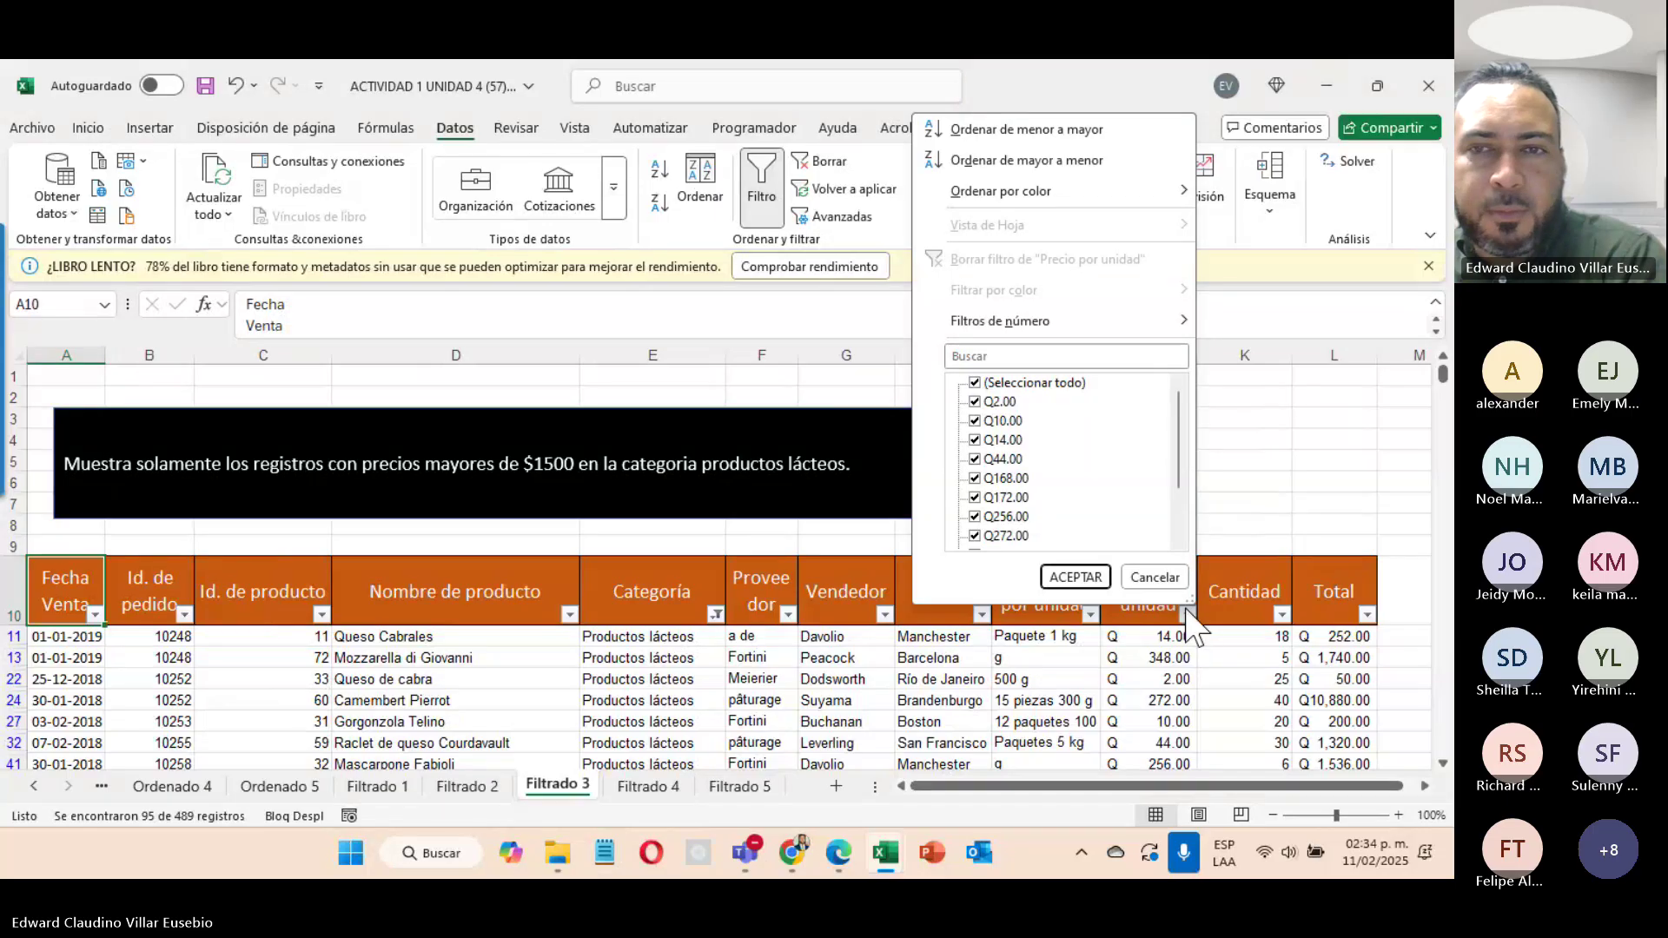
click(975, 498)
click(975, 479)
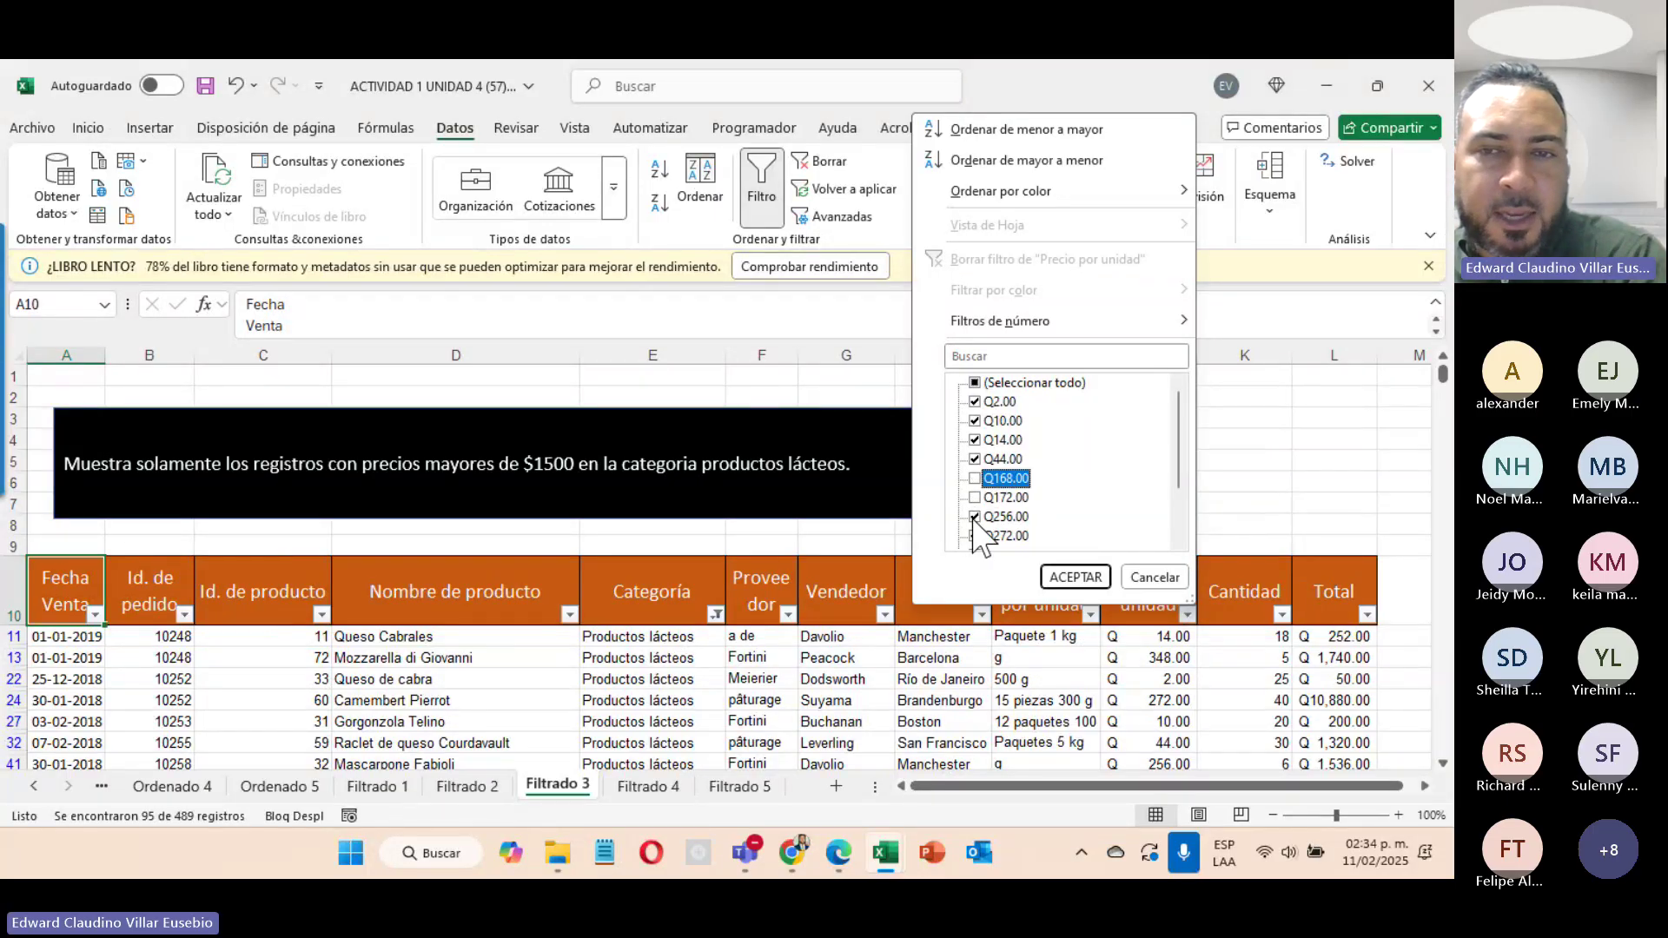
click(974, 517)
click(987, 459)
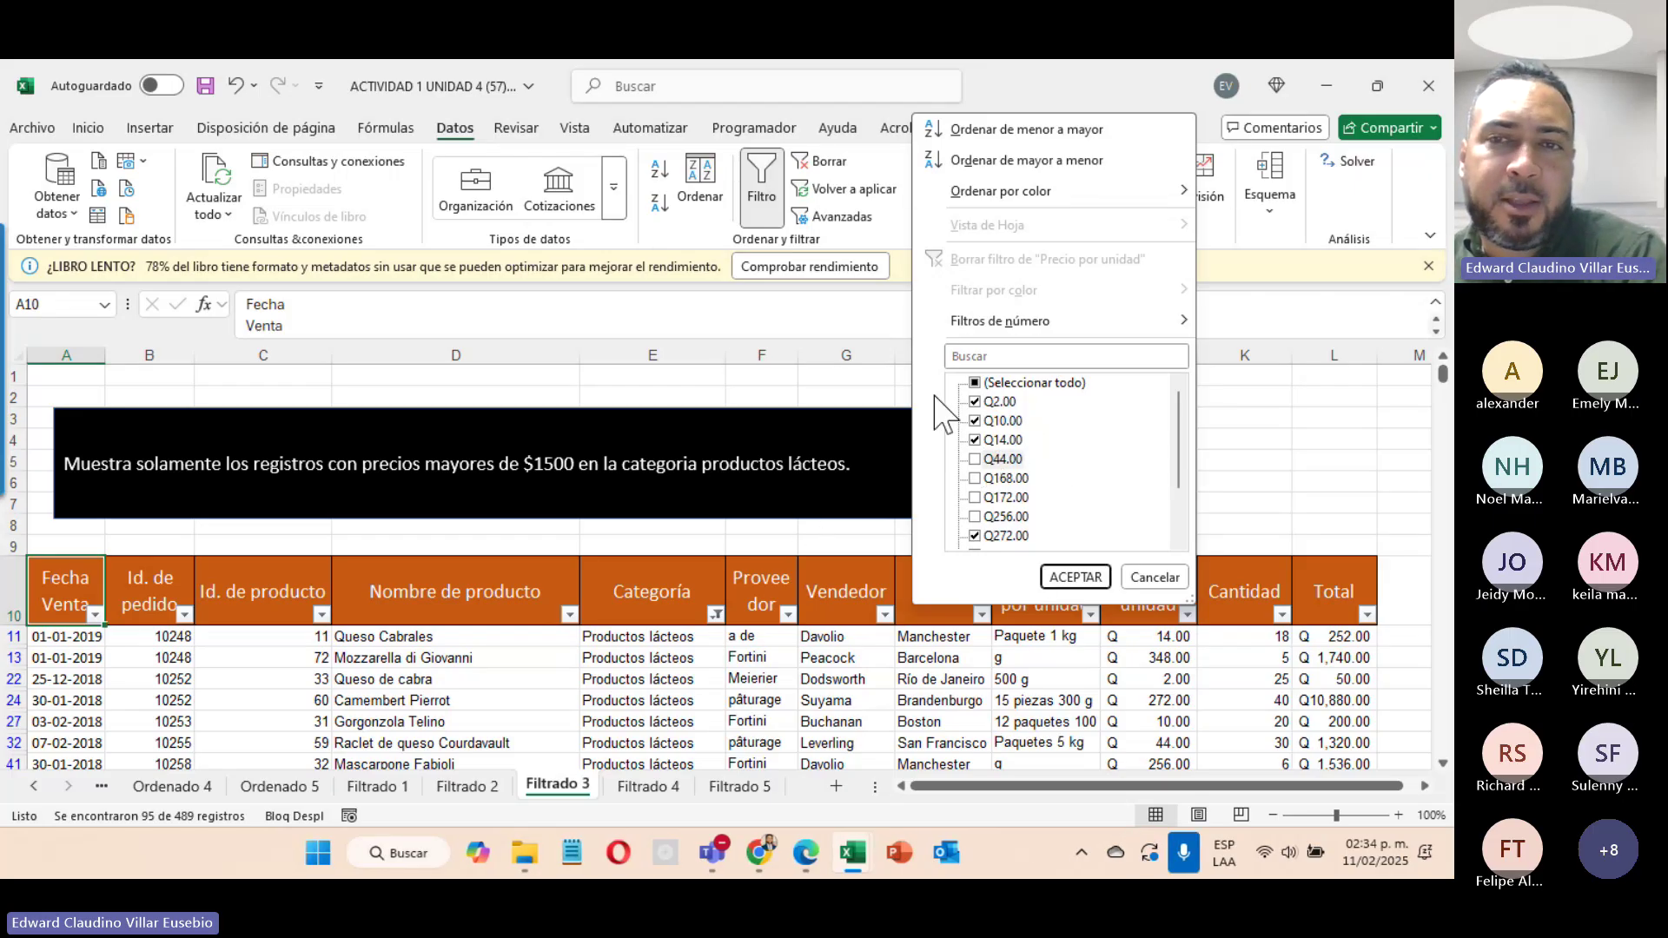
mouse_move(1018, 320)
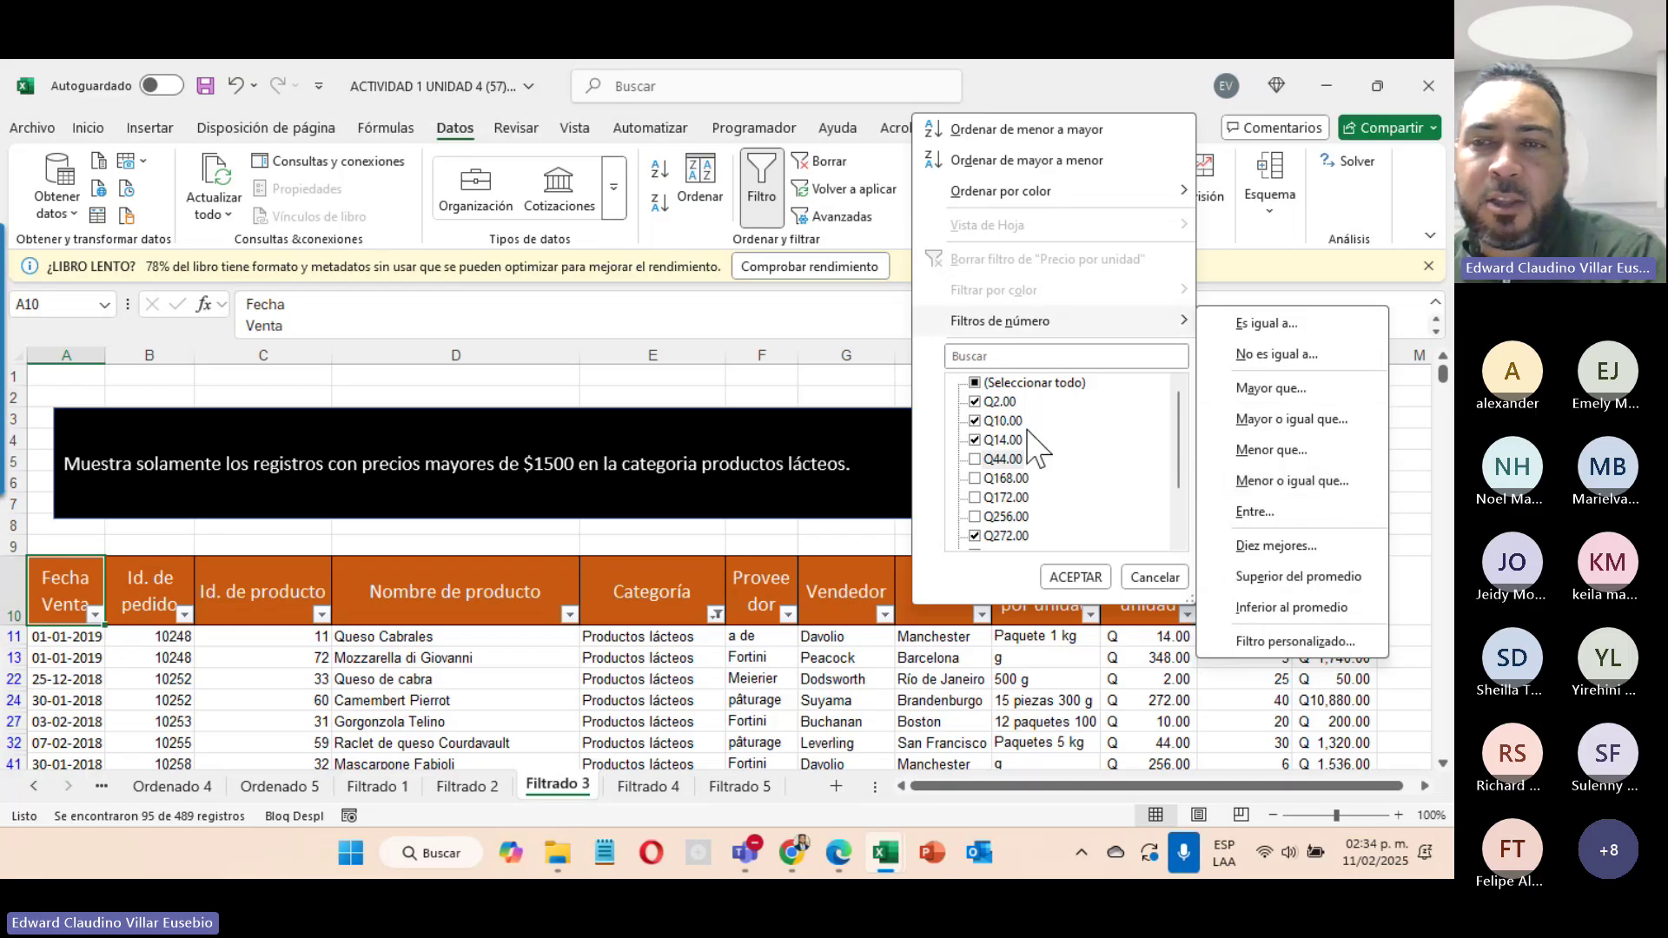
click(1166, 643)
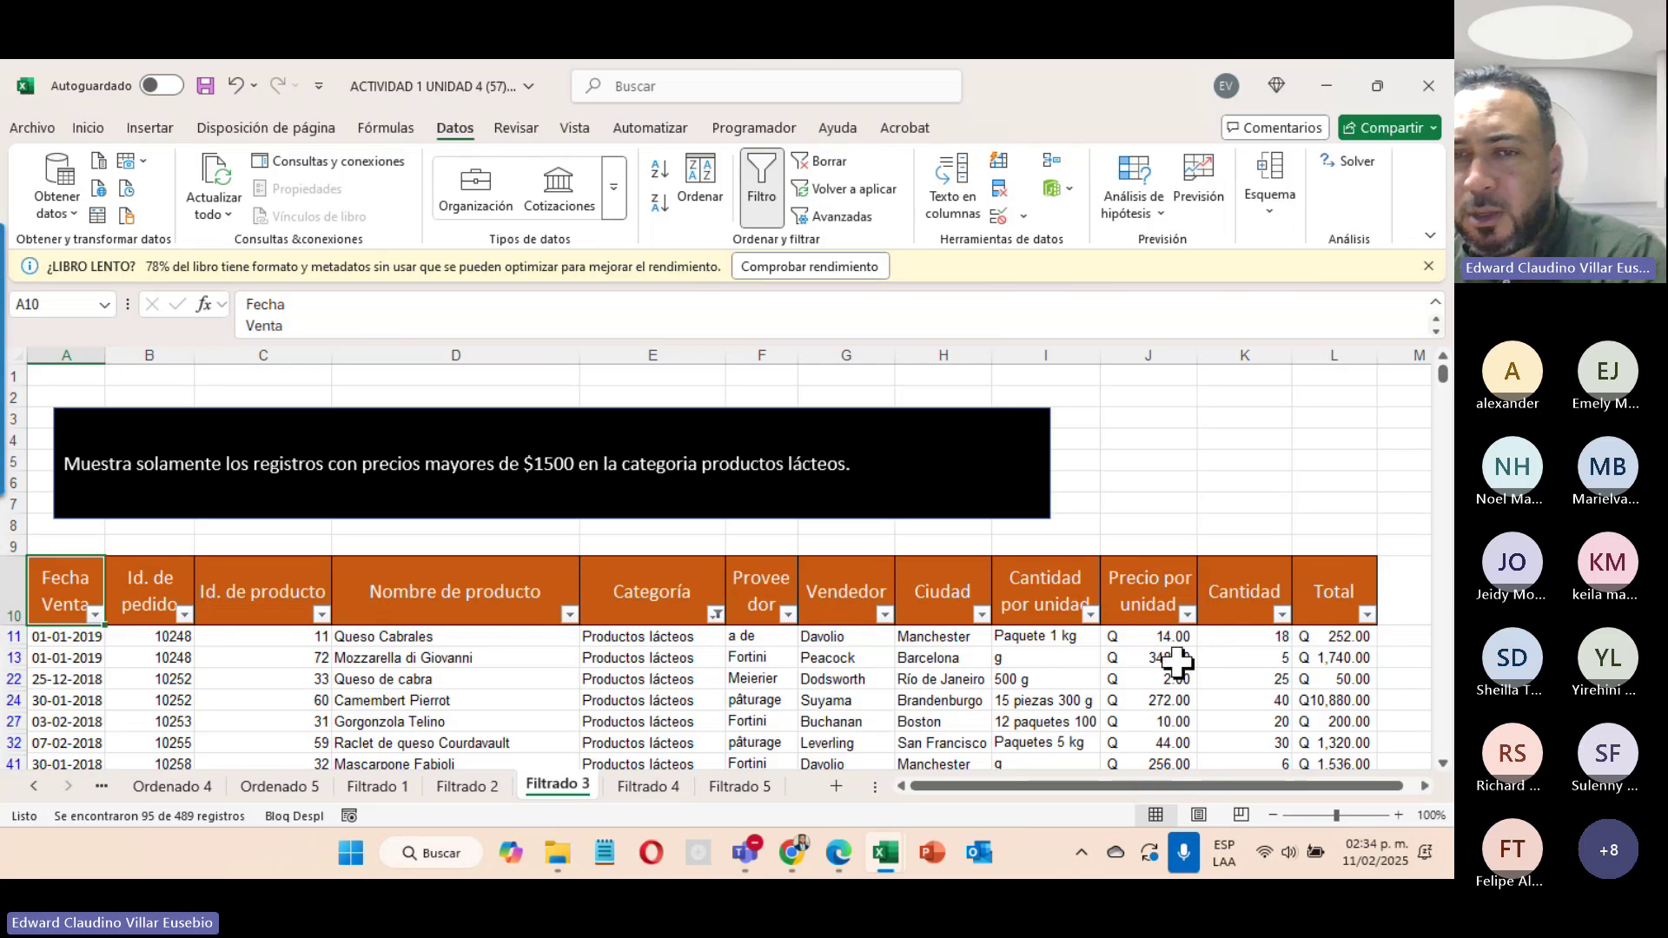
Step: Review the Filtros de texto options of the Ciudad column and close them without applying a filter
click(981, 615)
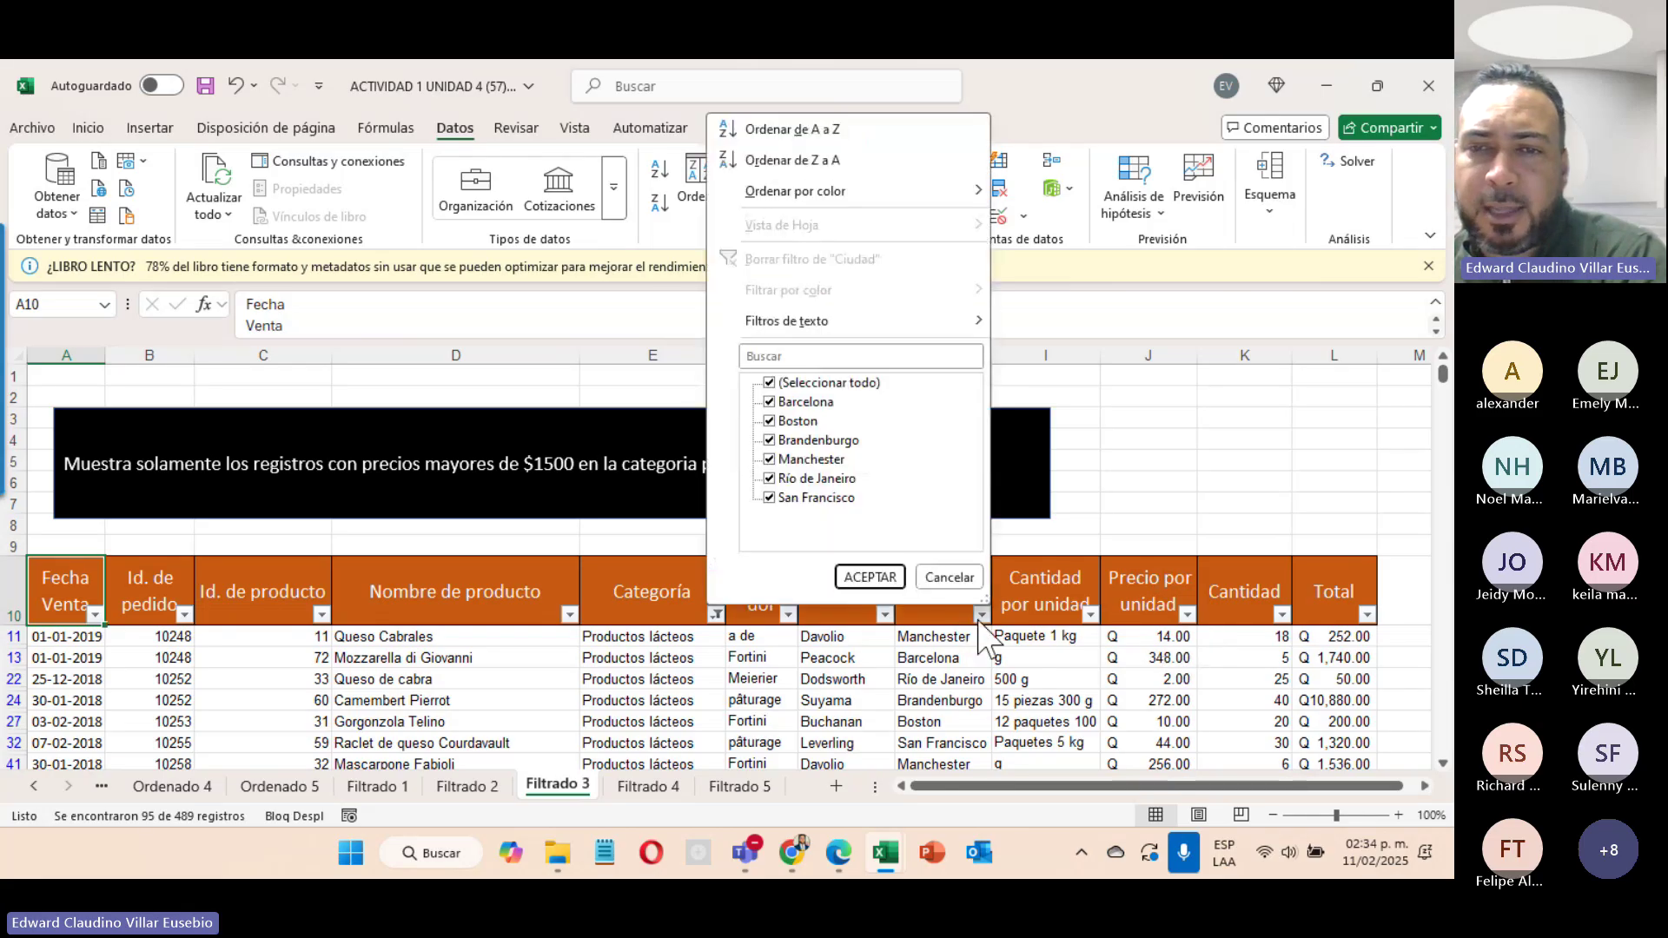
mouse_move(912, 323)
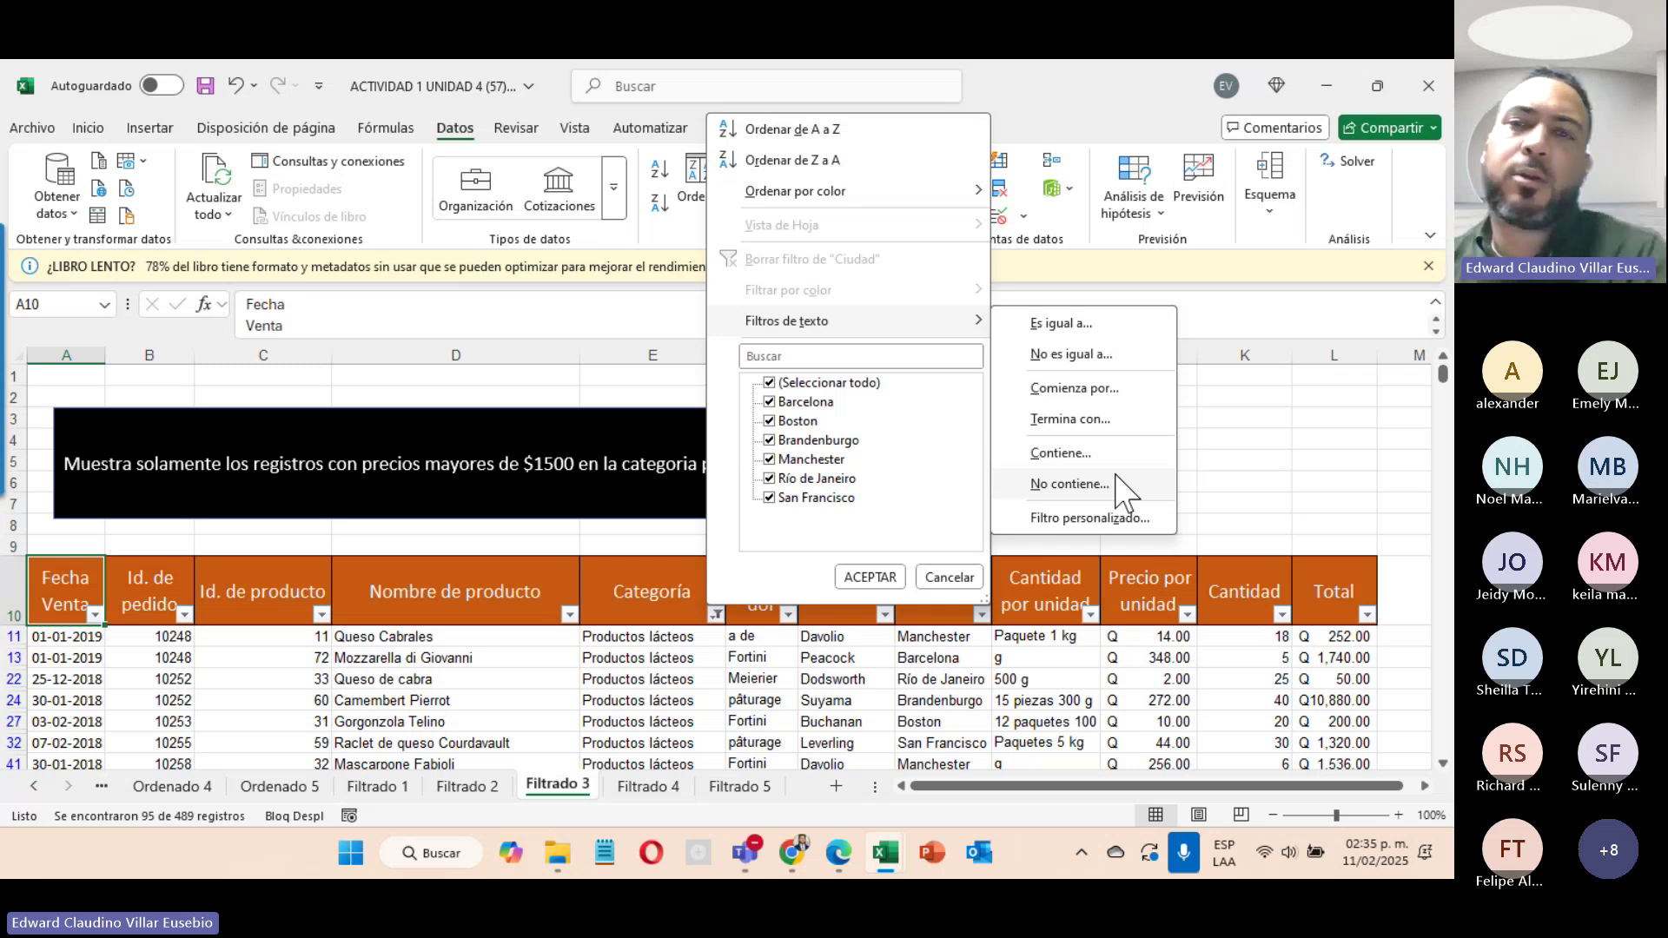
click(949, 577)
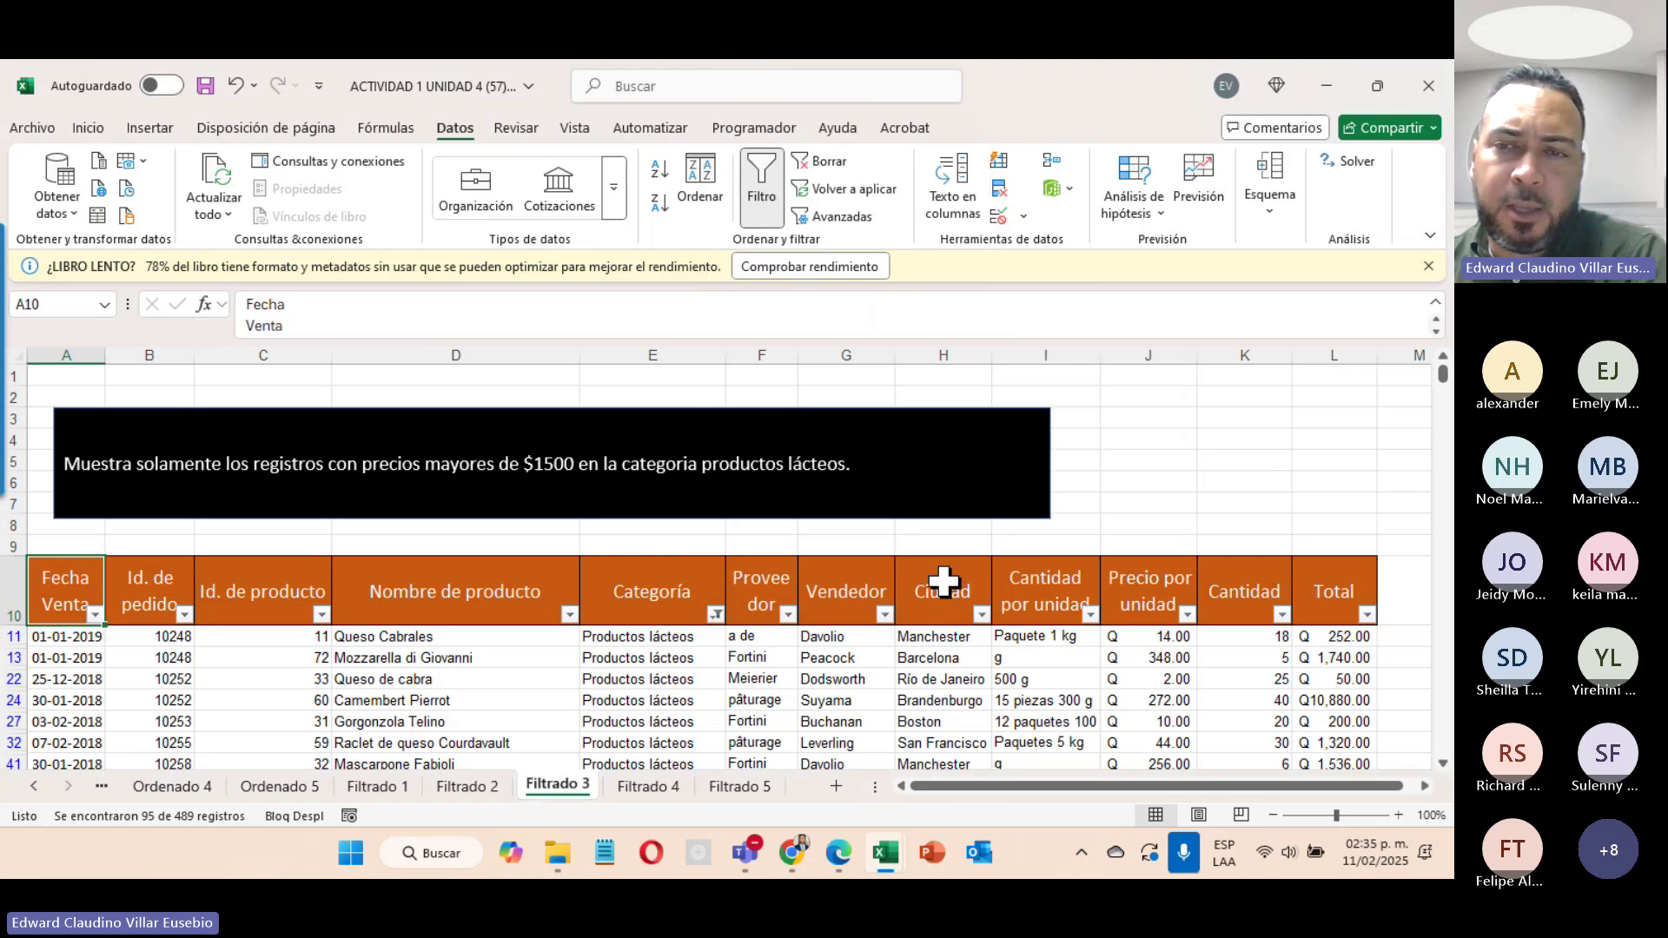
Step: Filter the Precio por unidad column of the Filtrado 3 table for values greater than 1500
click(1185, 617)
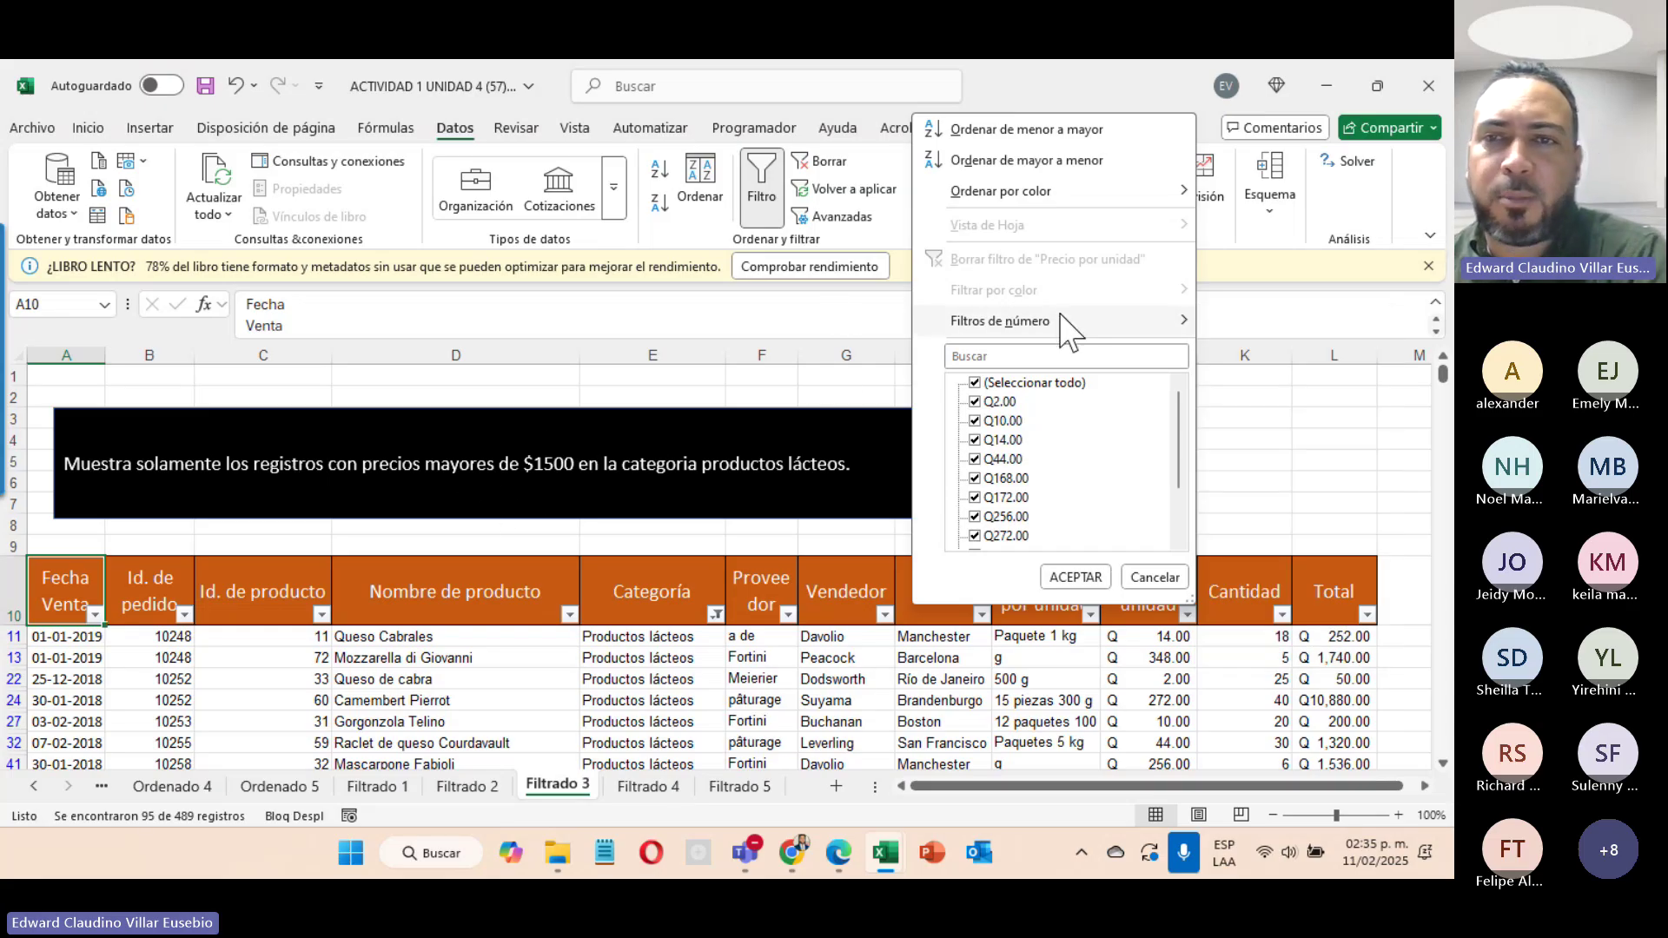
mouse_move(1069, 321)
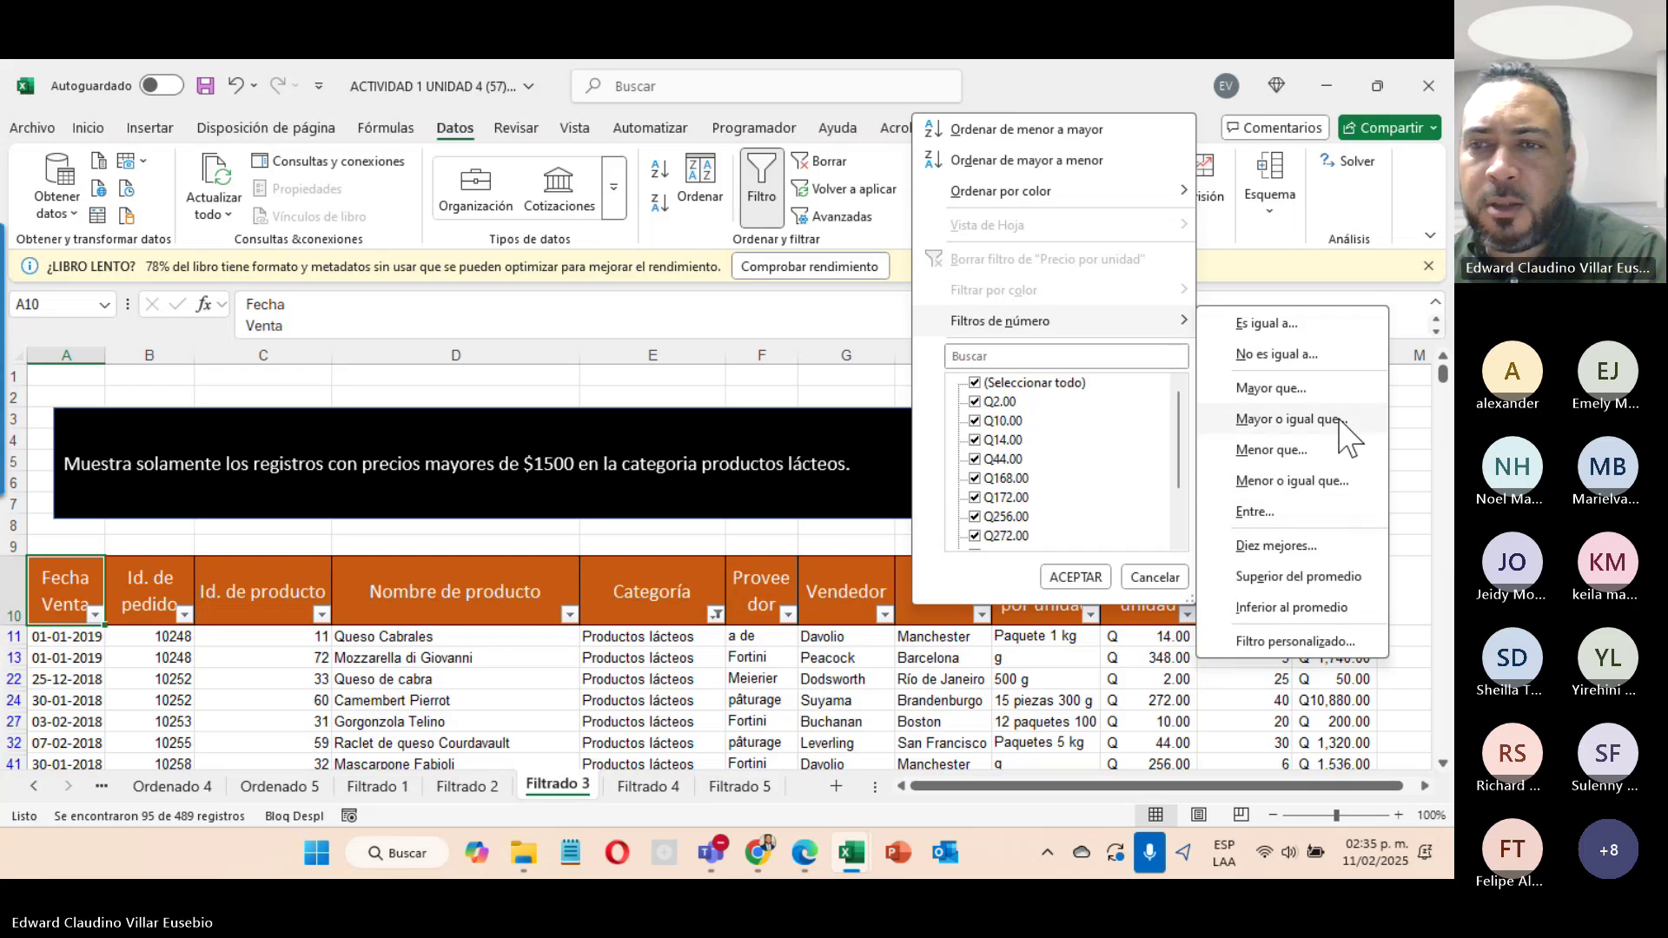
click(1340, 391)
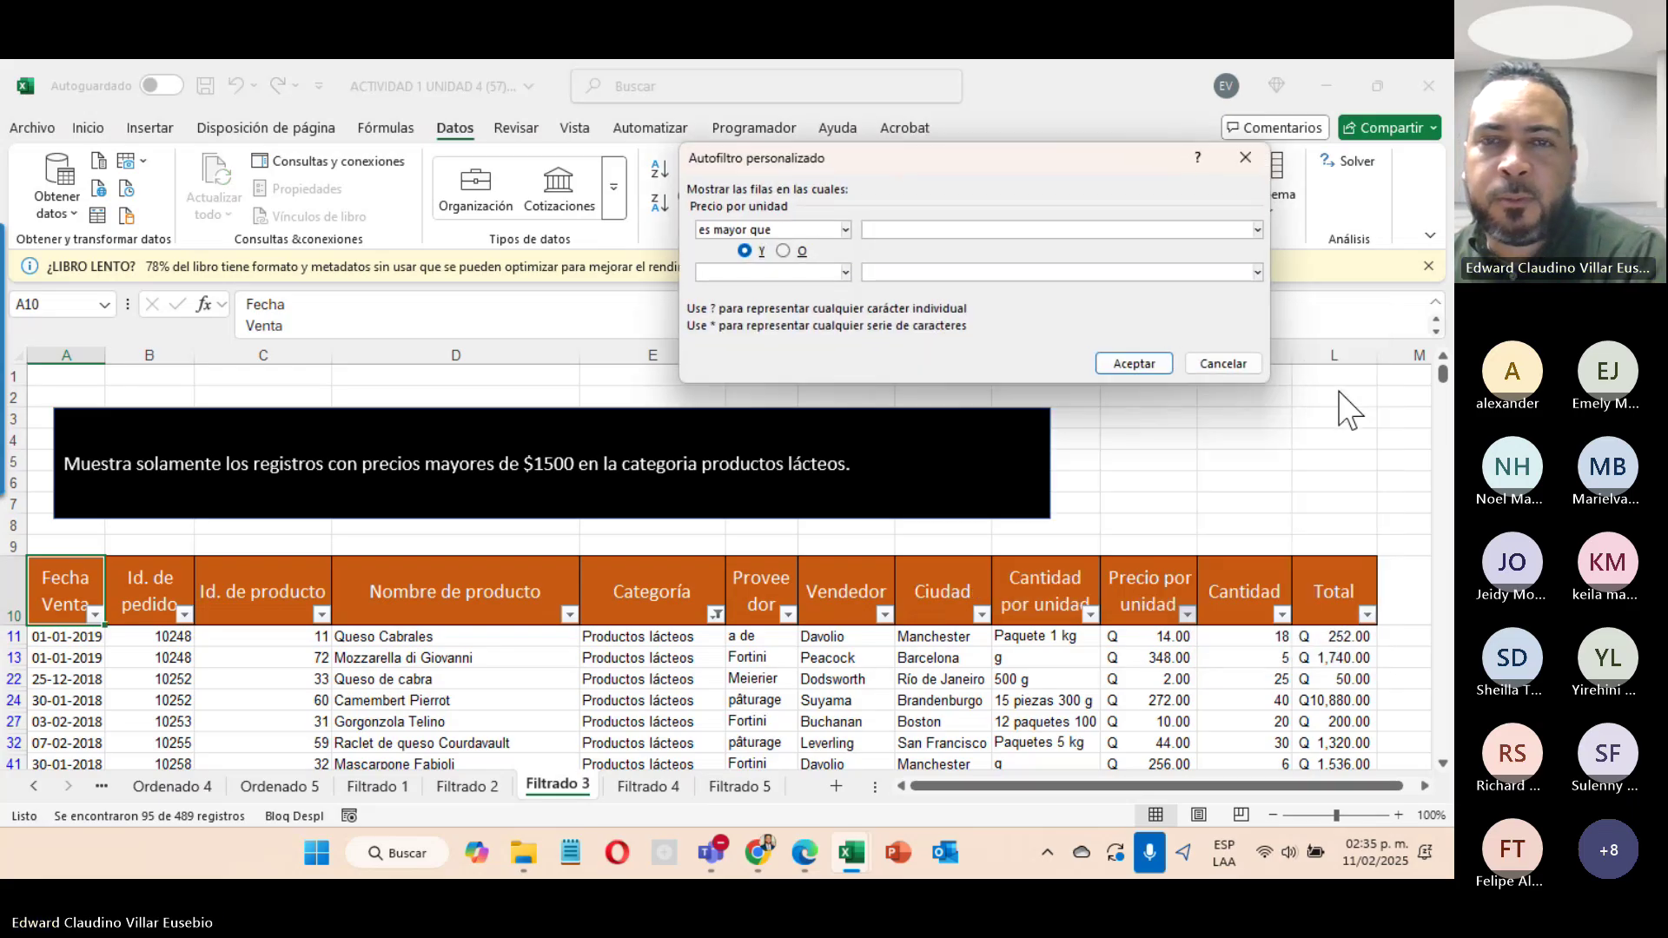
text(1500)
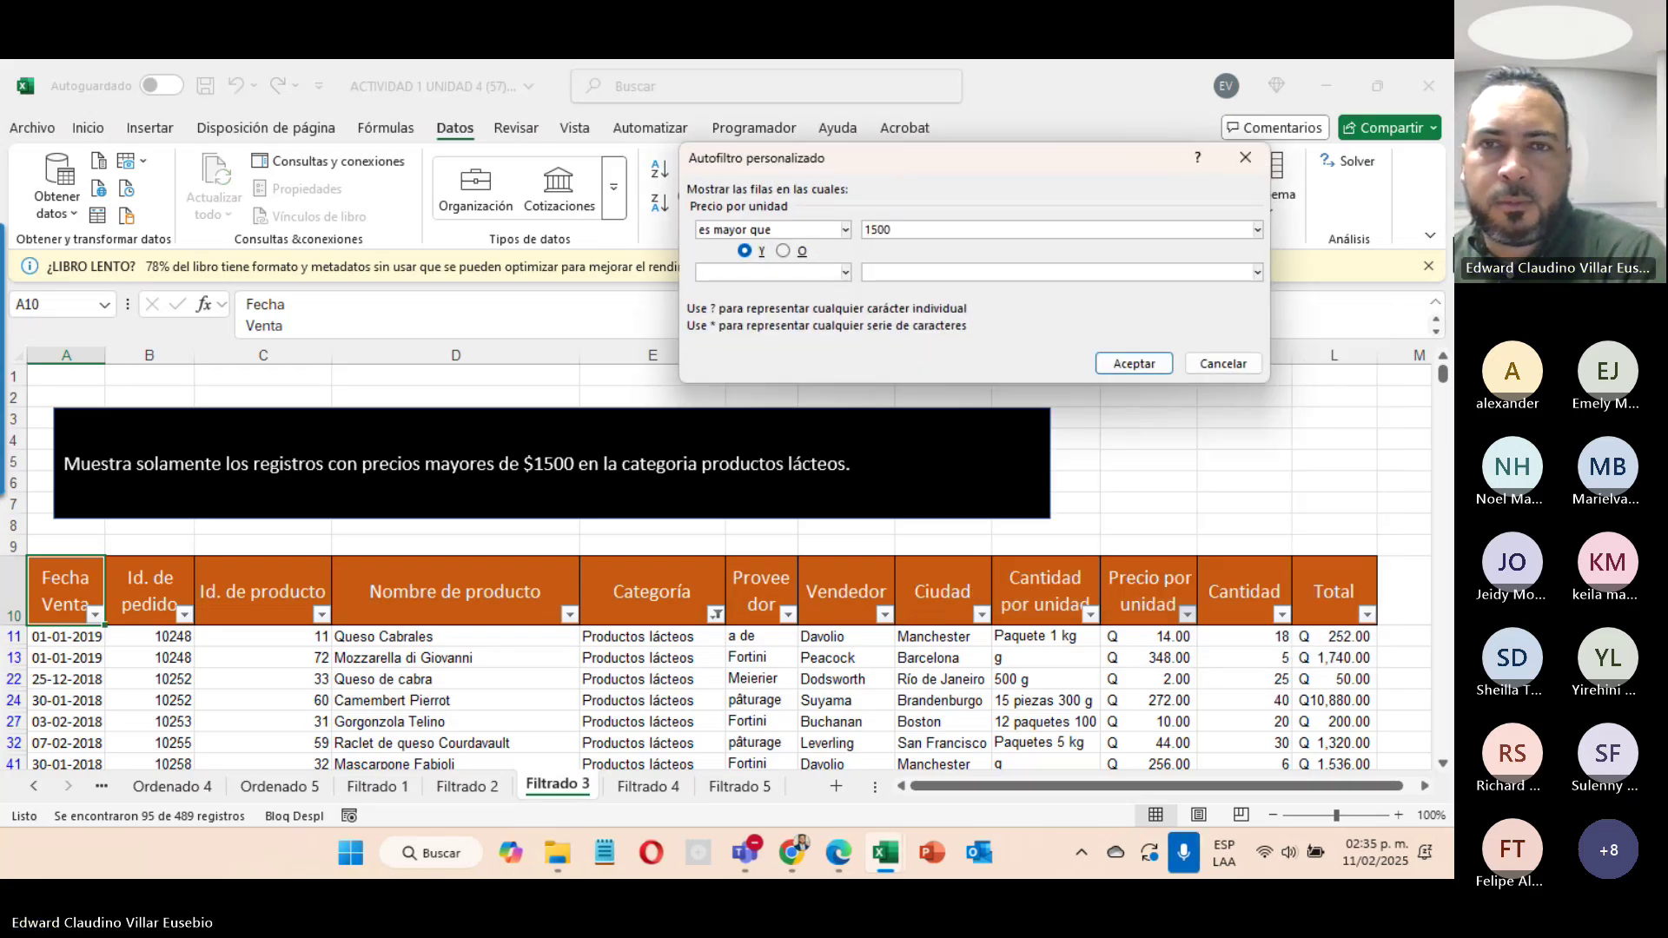
click(1124, 364)
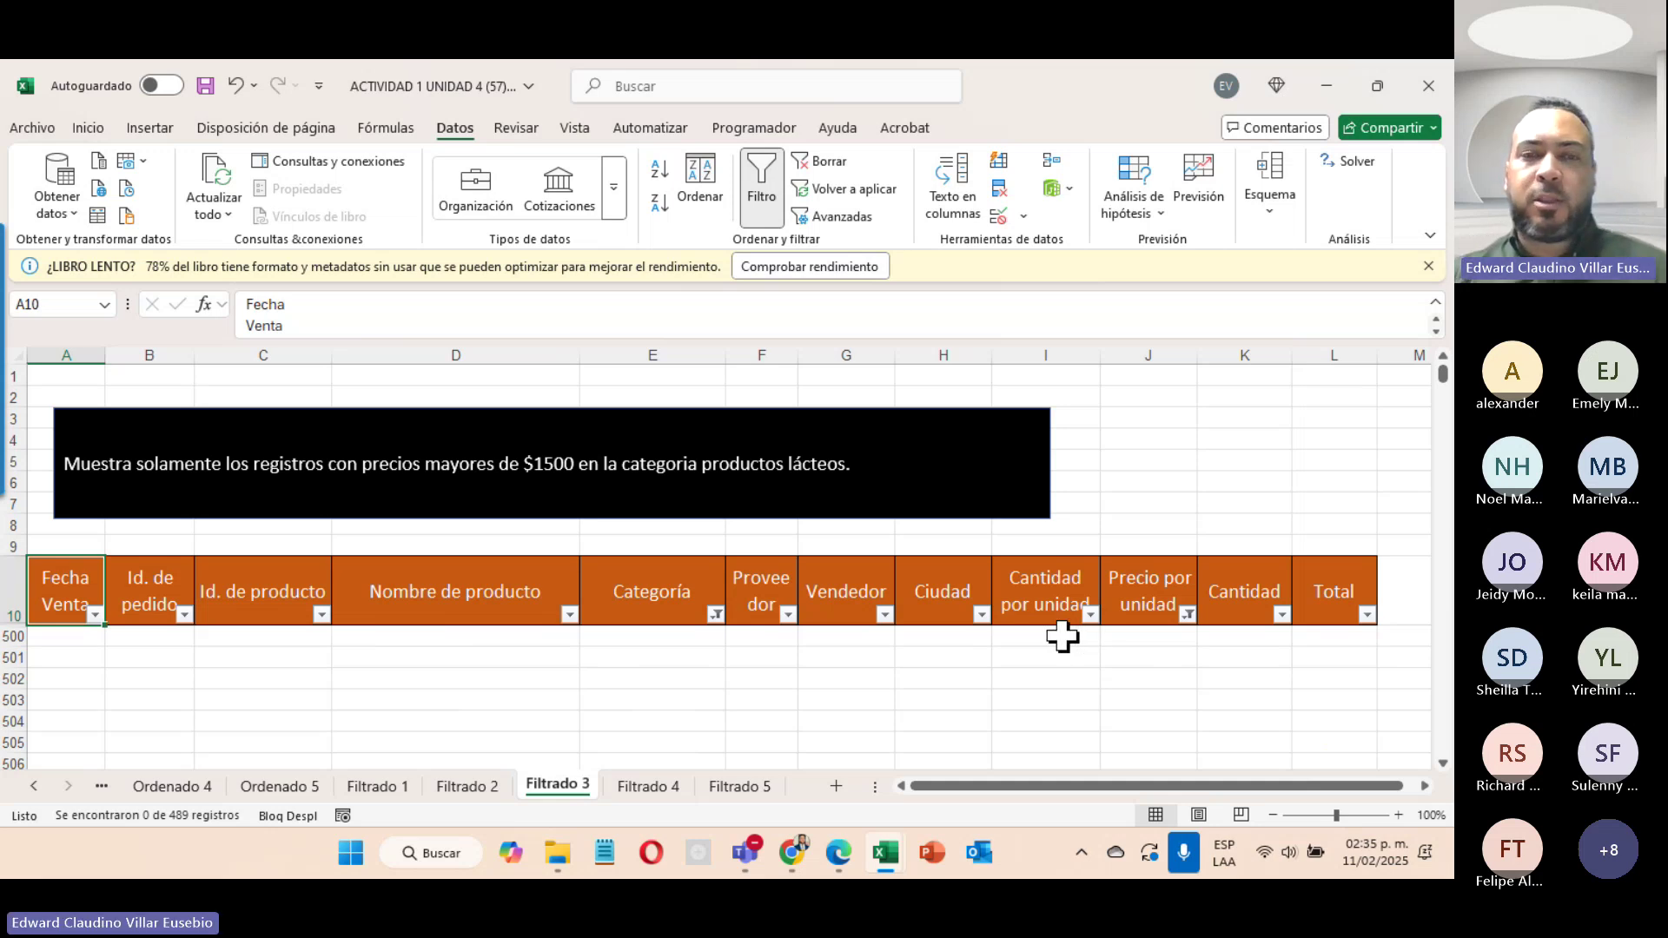
Step: Switch to the Excel Básico meeting window in Teams, look through the participant list, and minimize the window
click(745, 853)
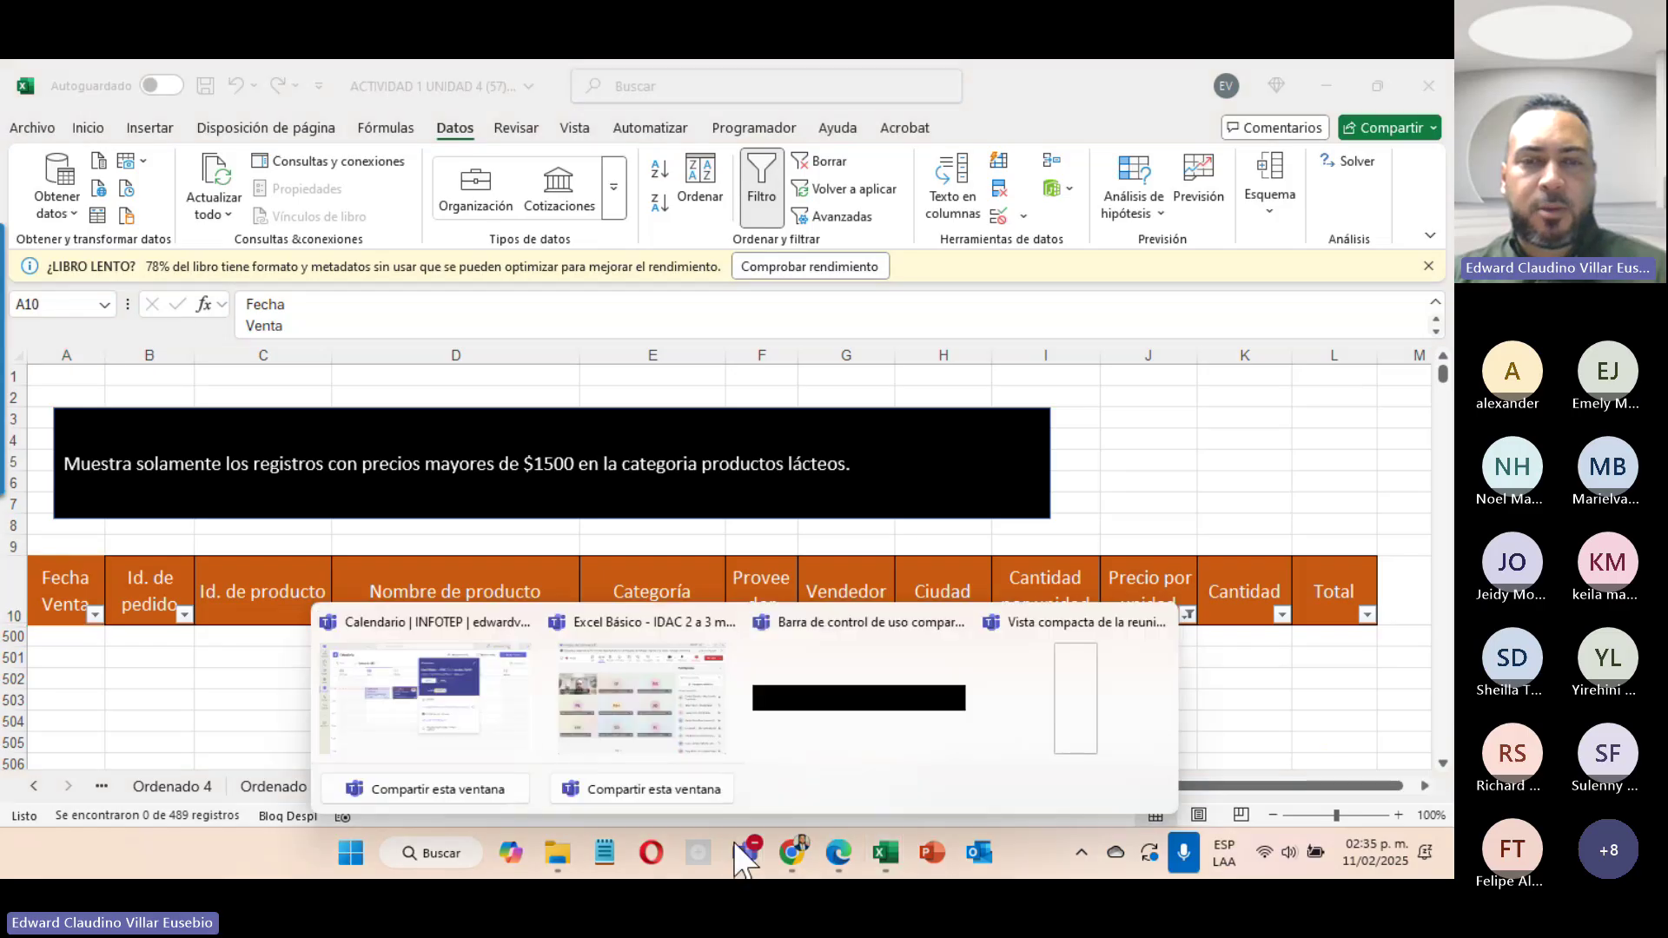
click(641, 697)
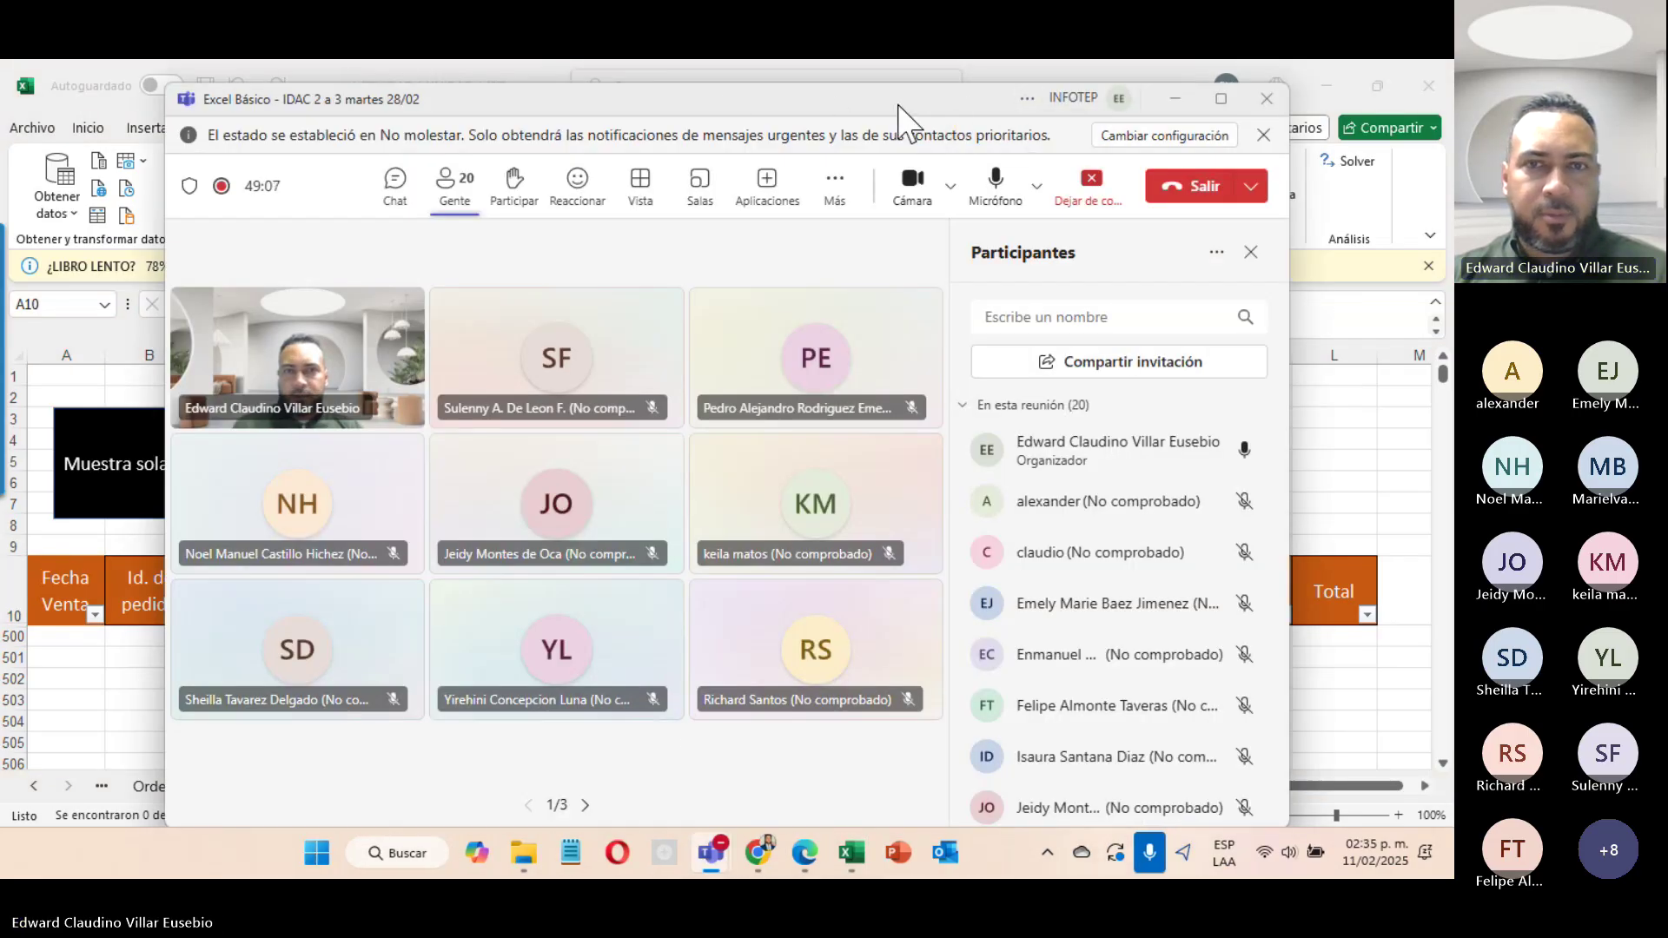
drag(882, 113, 1002, 123)
scroll(1212, 561, down, 10)
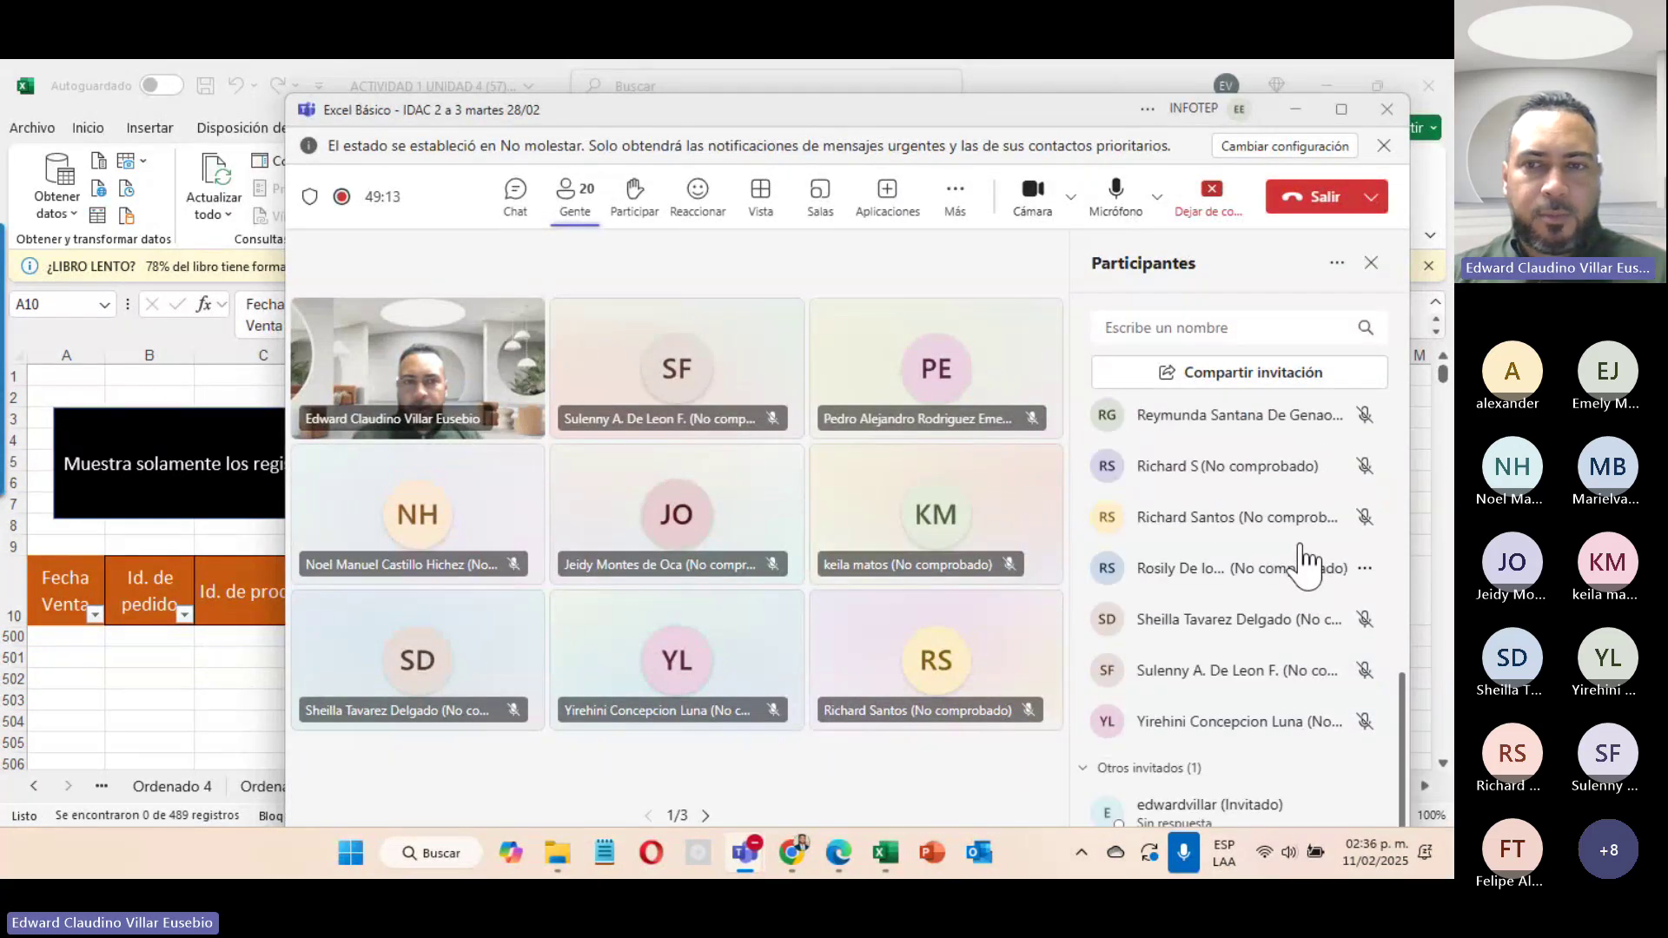
scroll(1186, 708, up, 10)
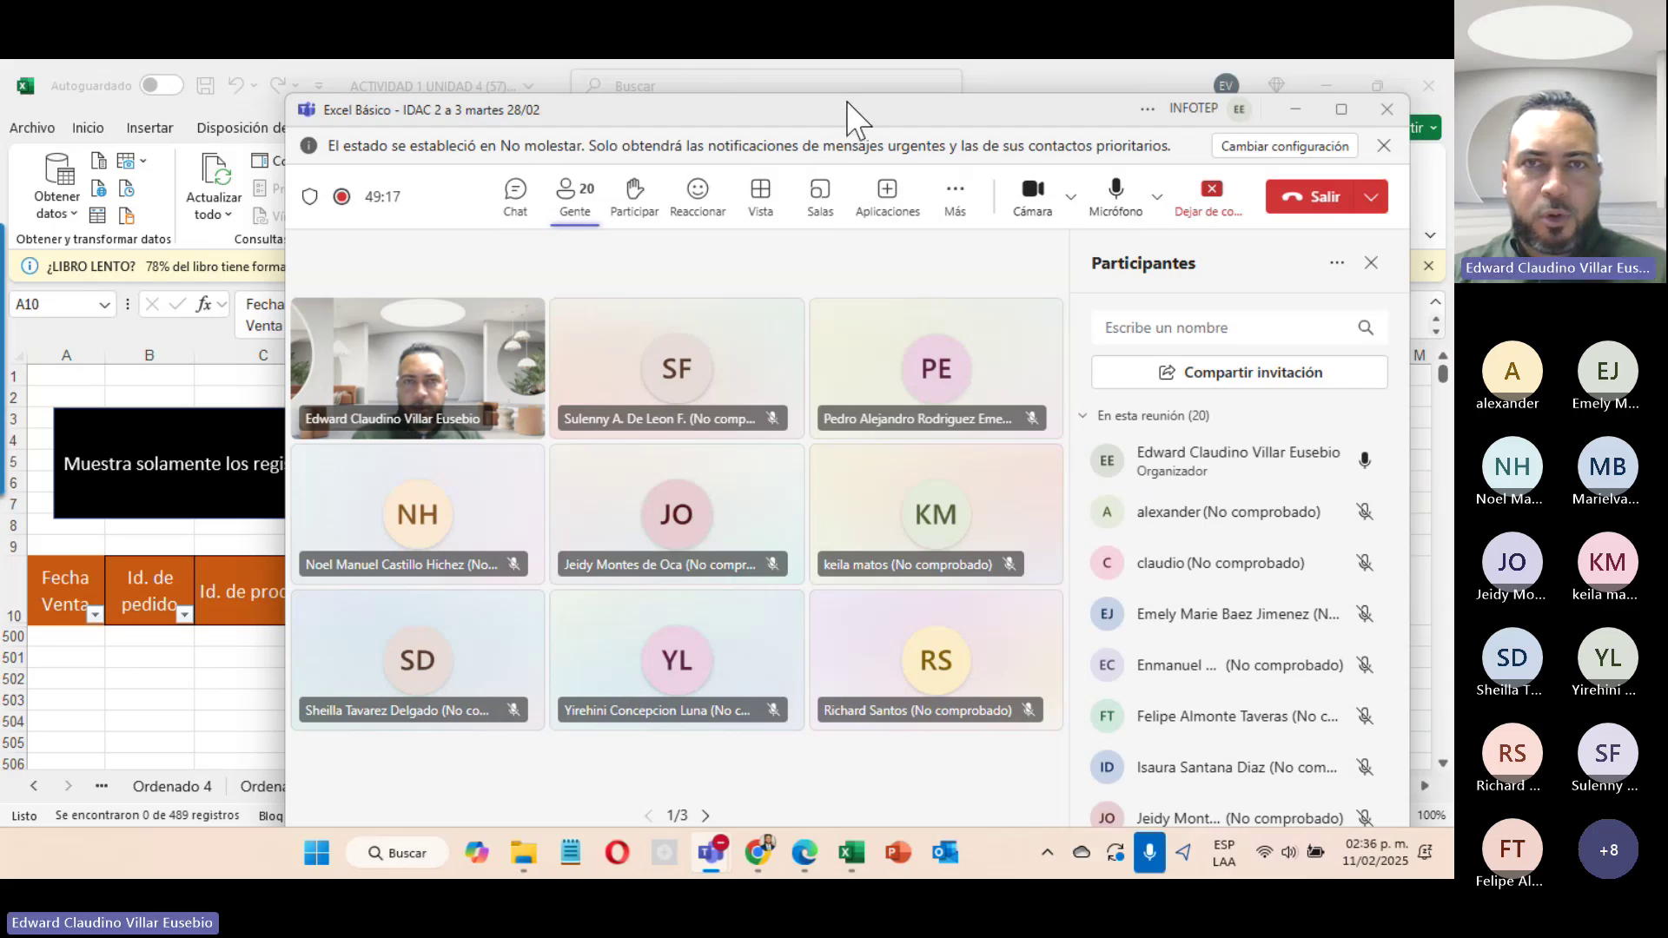
drag(856, 119, 908, 228)
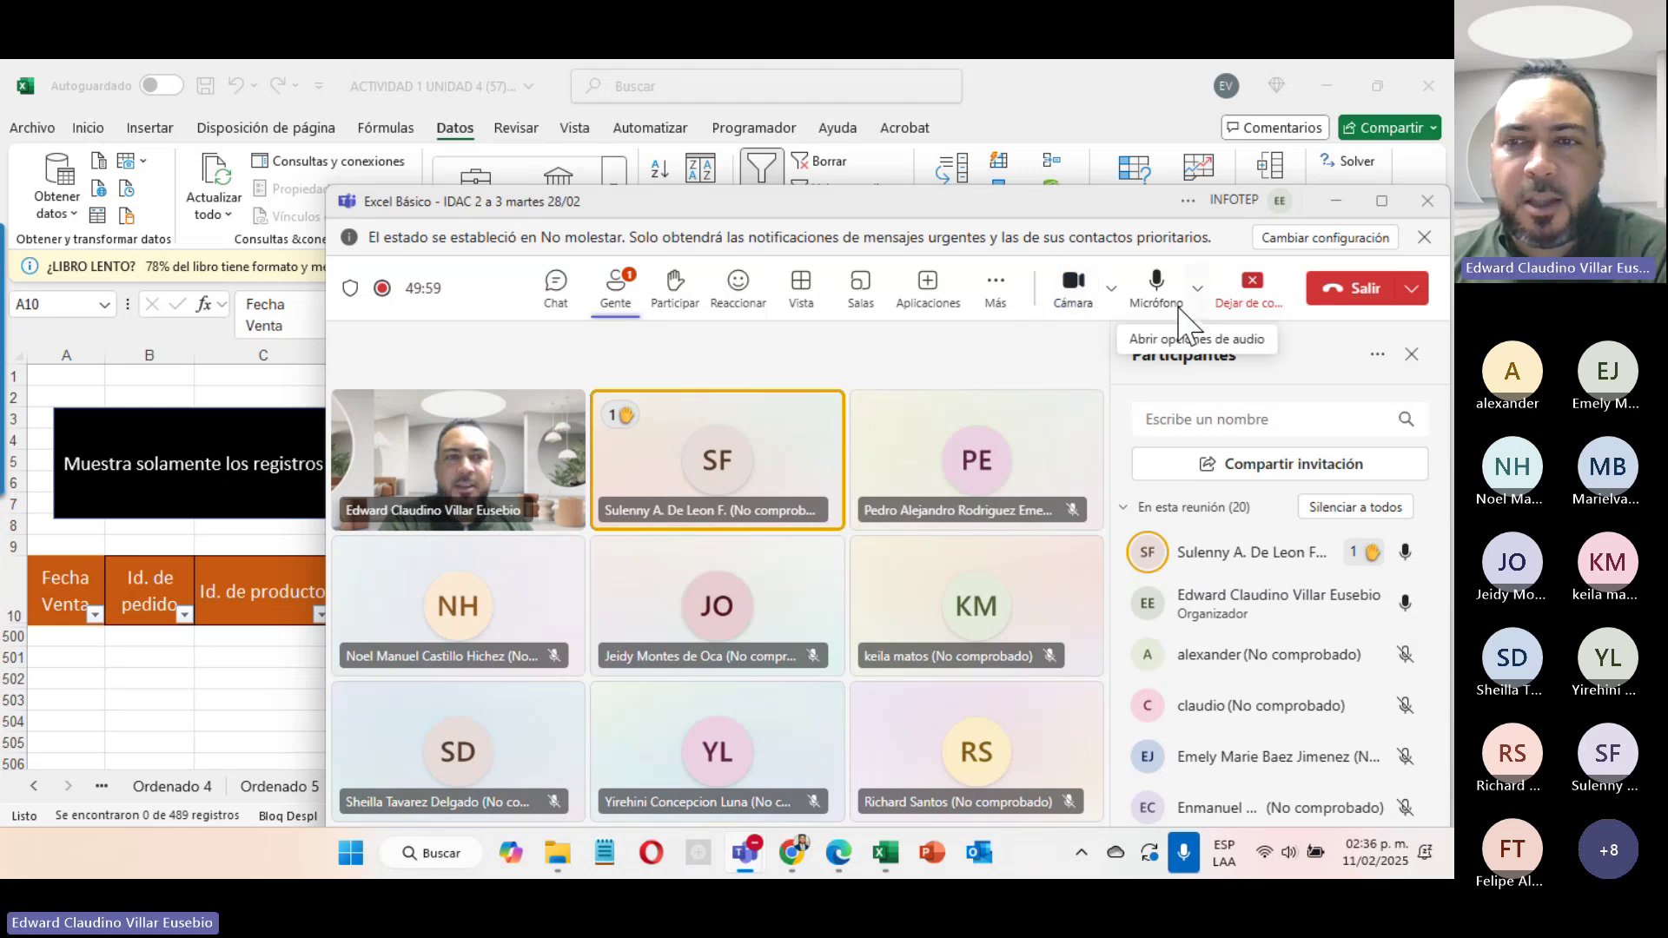
click(1335, 201)
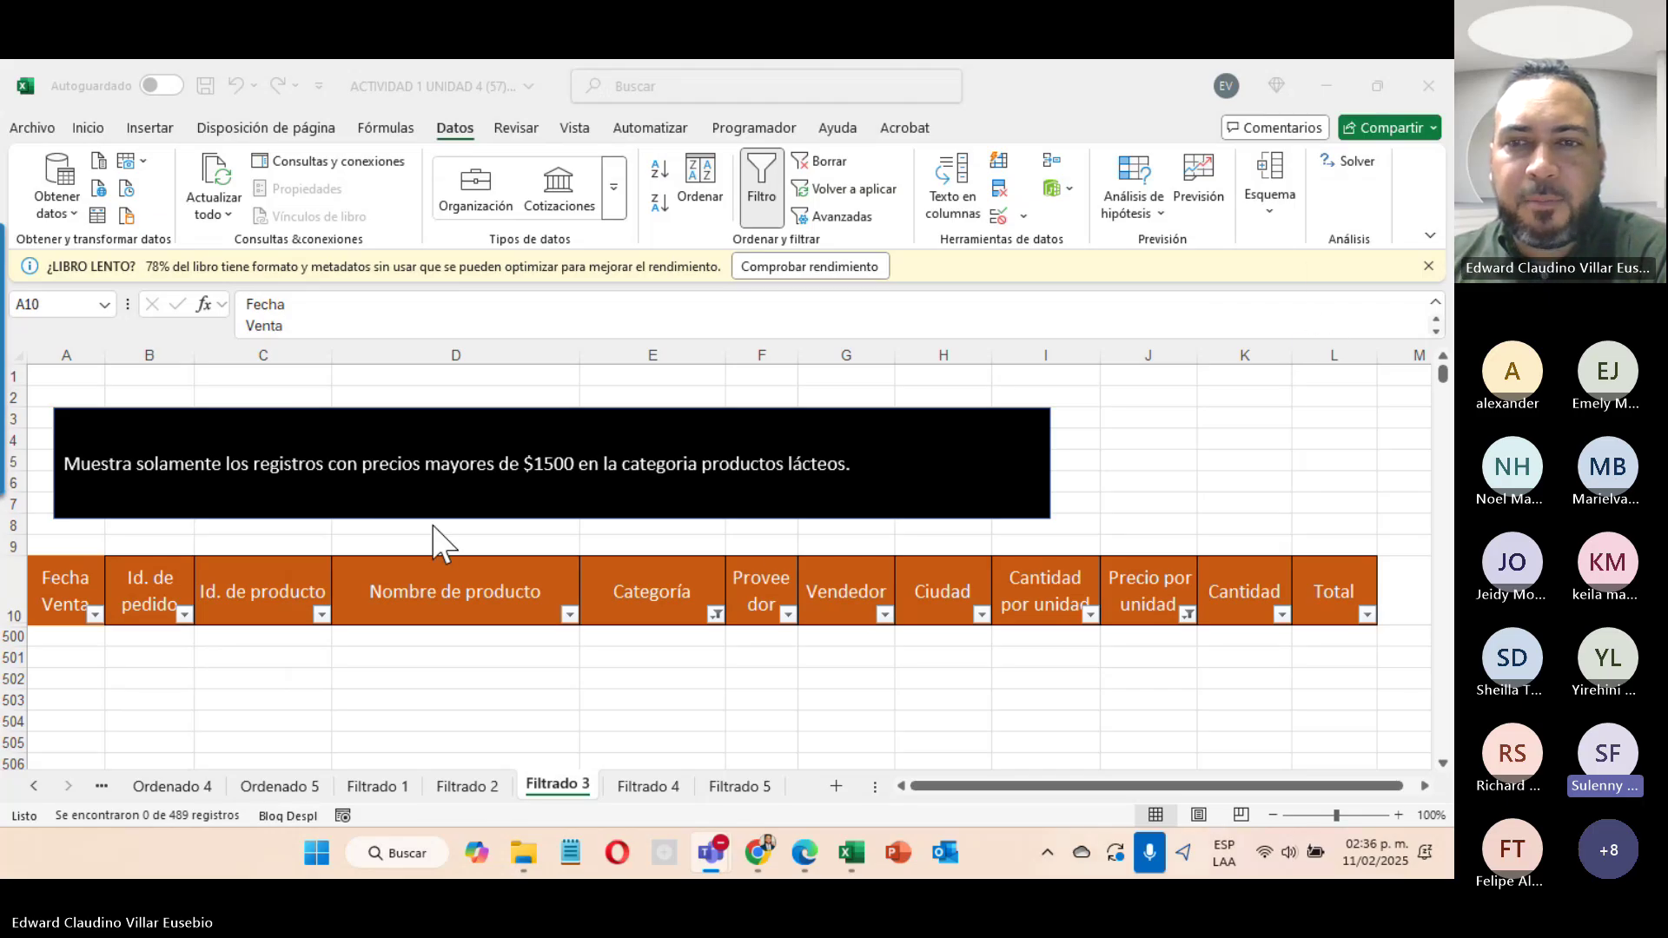
Step: Clear the filter on the Precio por unidad column of Filtrado 3
click(1186, 619)
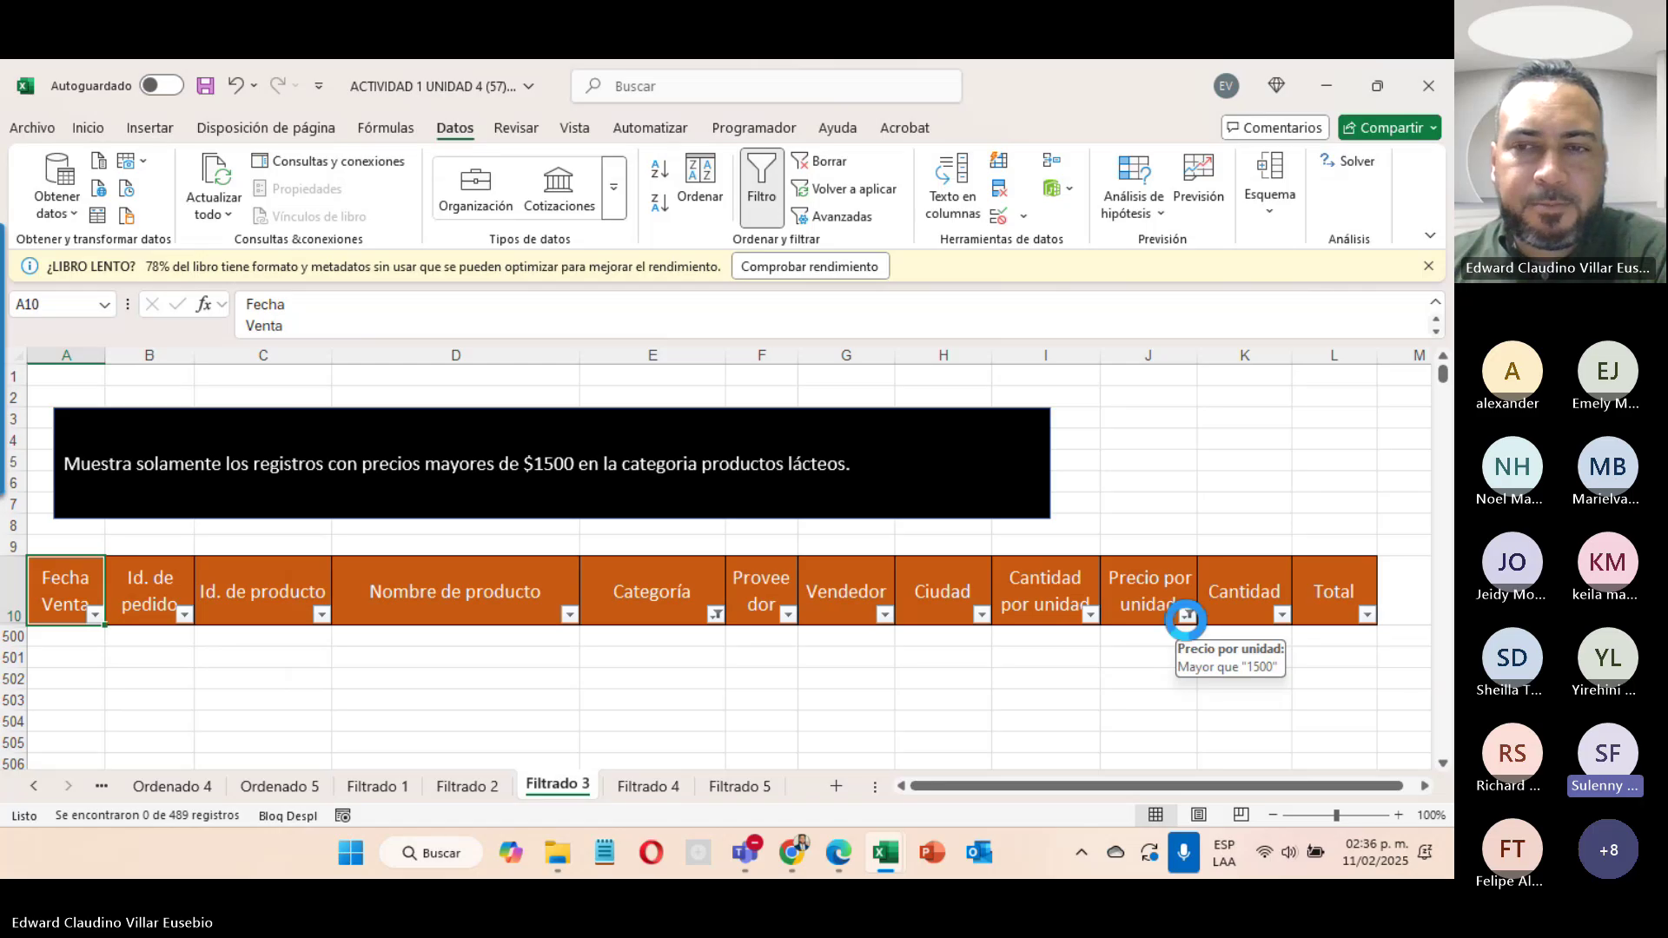
click(1187, 614)
click(999, 259)
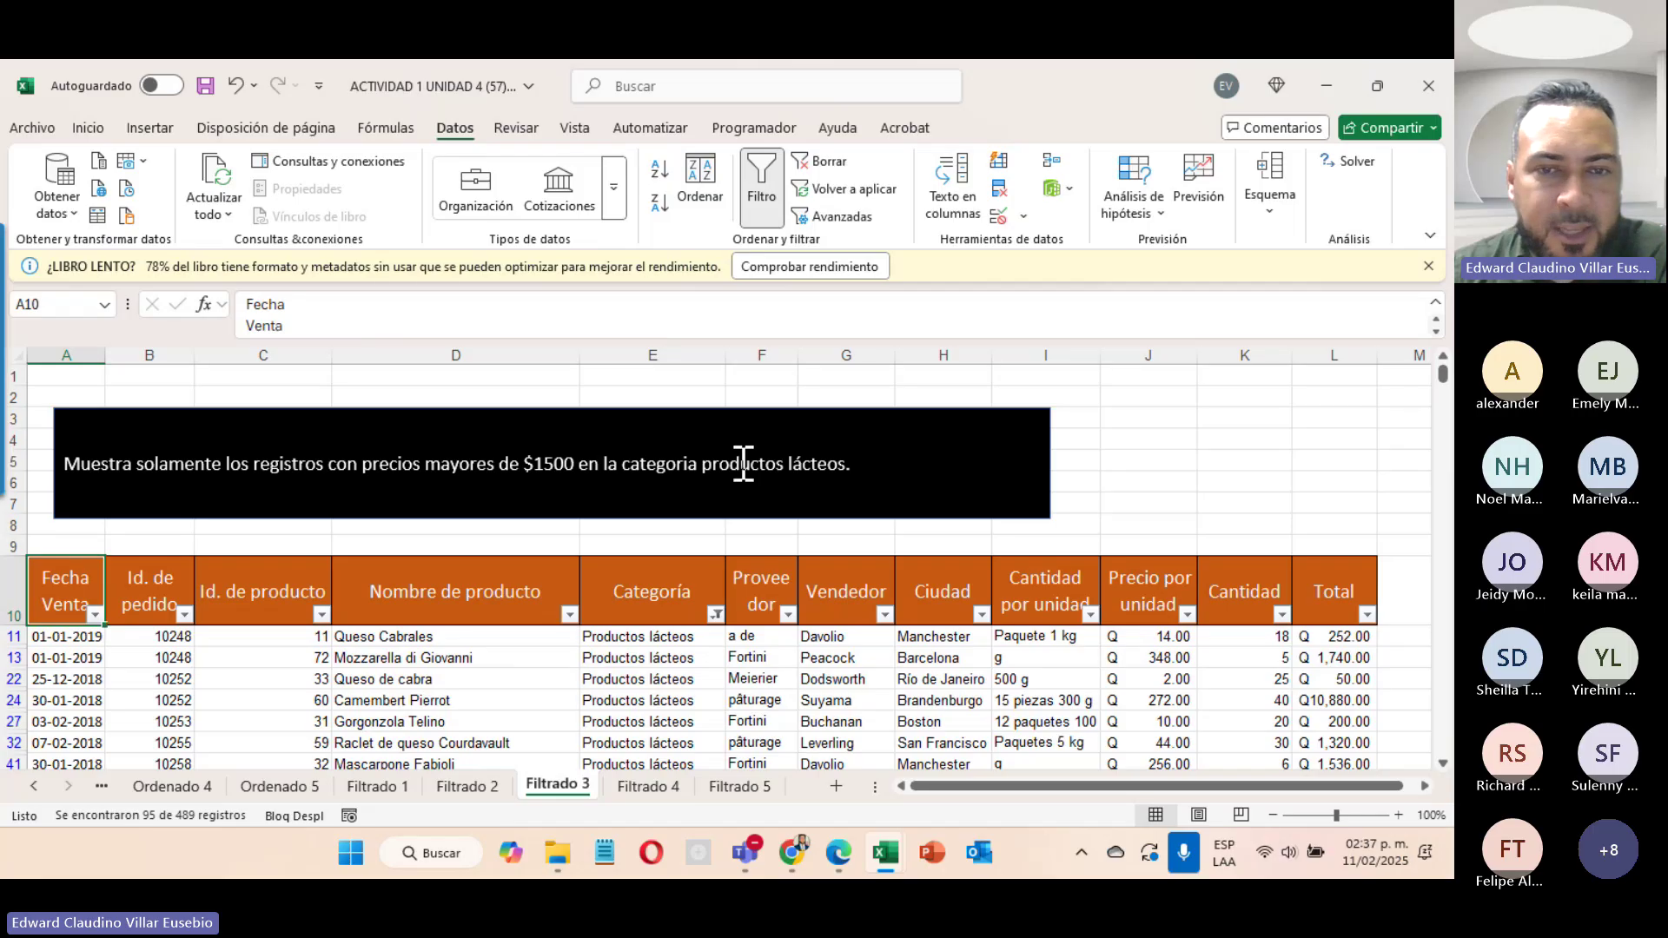
Step: Set the Precio por unidad of the first Queso Cabrales record, cell J11, to 1500
drag(663, 637, 654, 800)
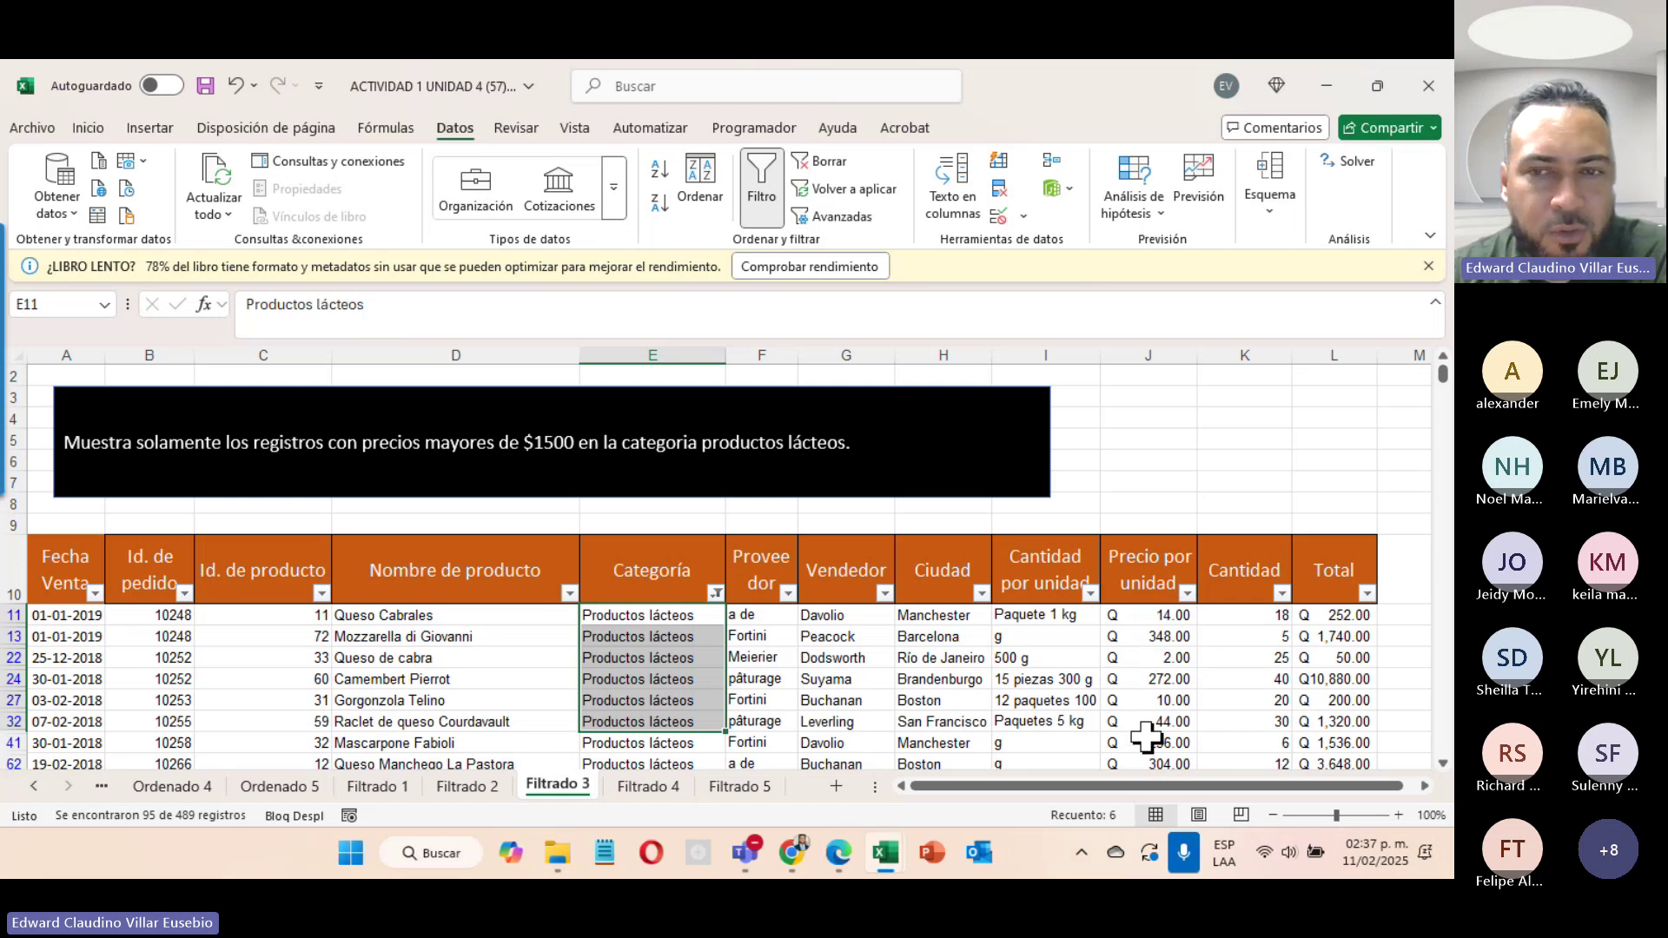
click(1127, 616)
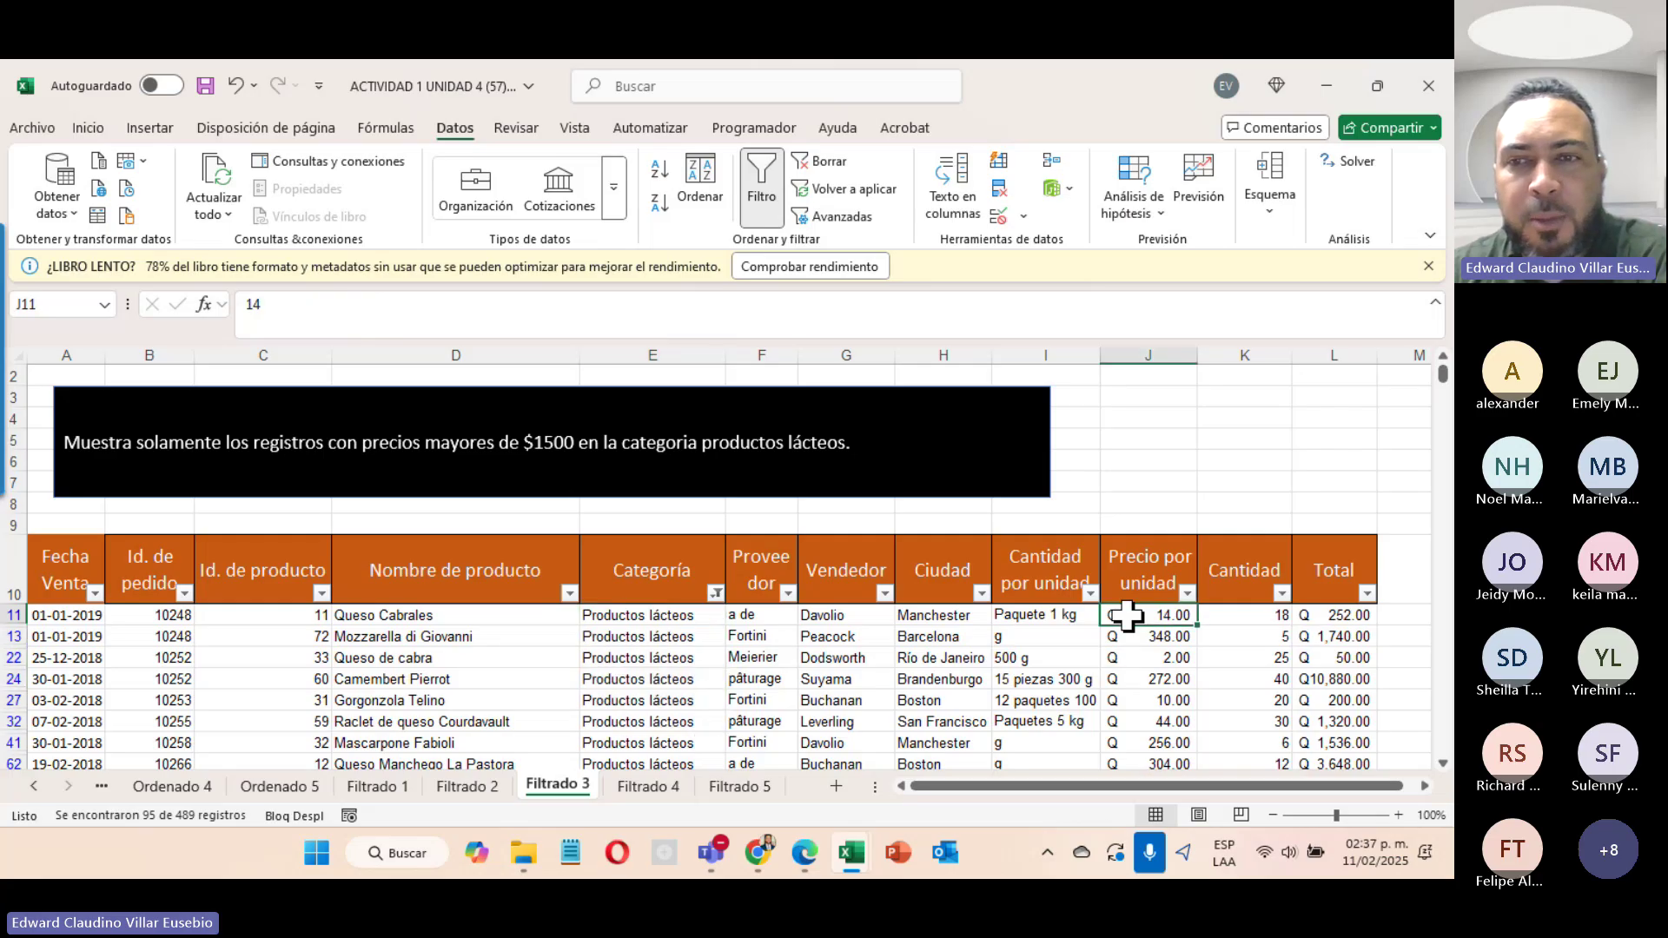
text(1500)
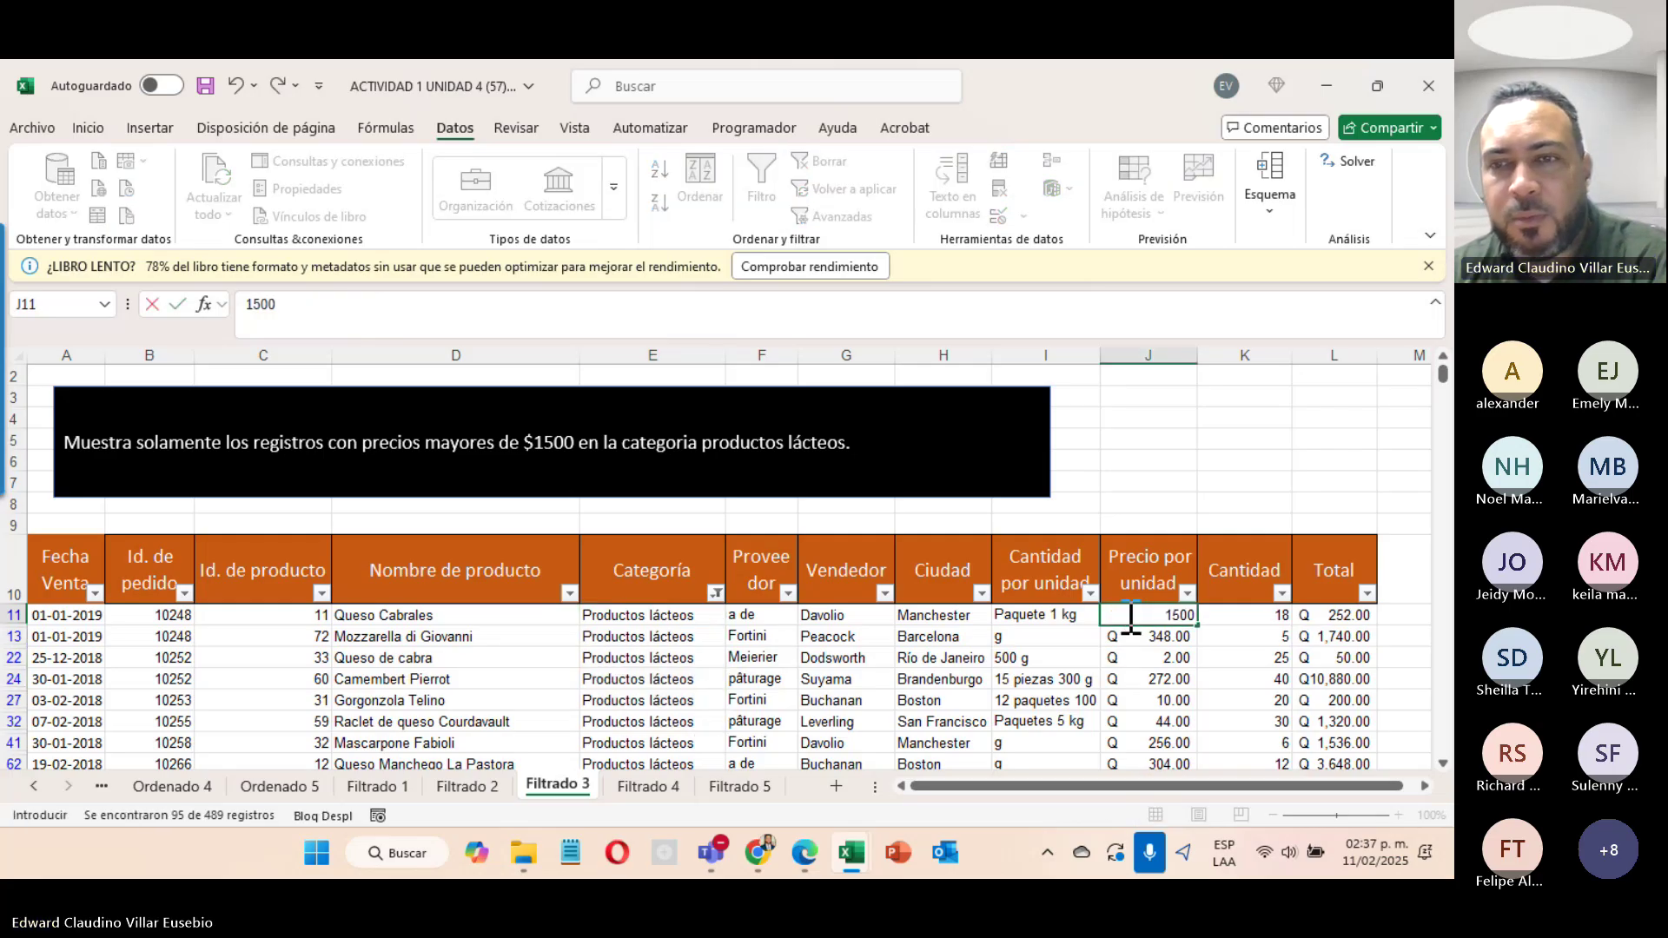
key(Return)
Step: Filter the Precio por unidad column of Filtrado 3 for values greater than 1500 and clear that filter again
click(1186, 593)
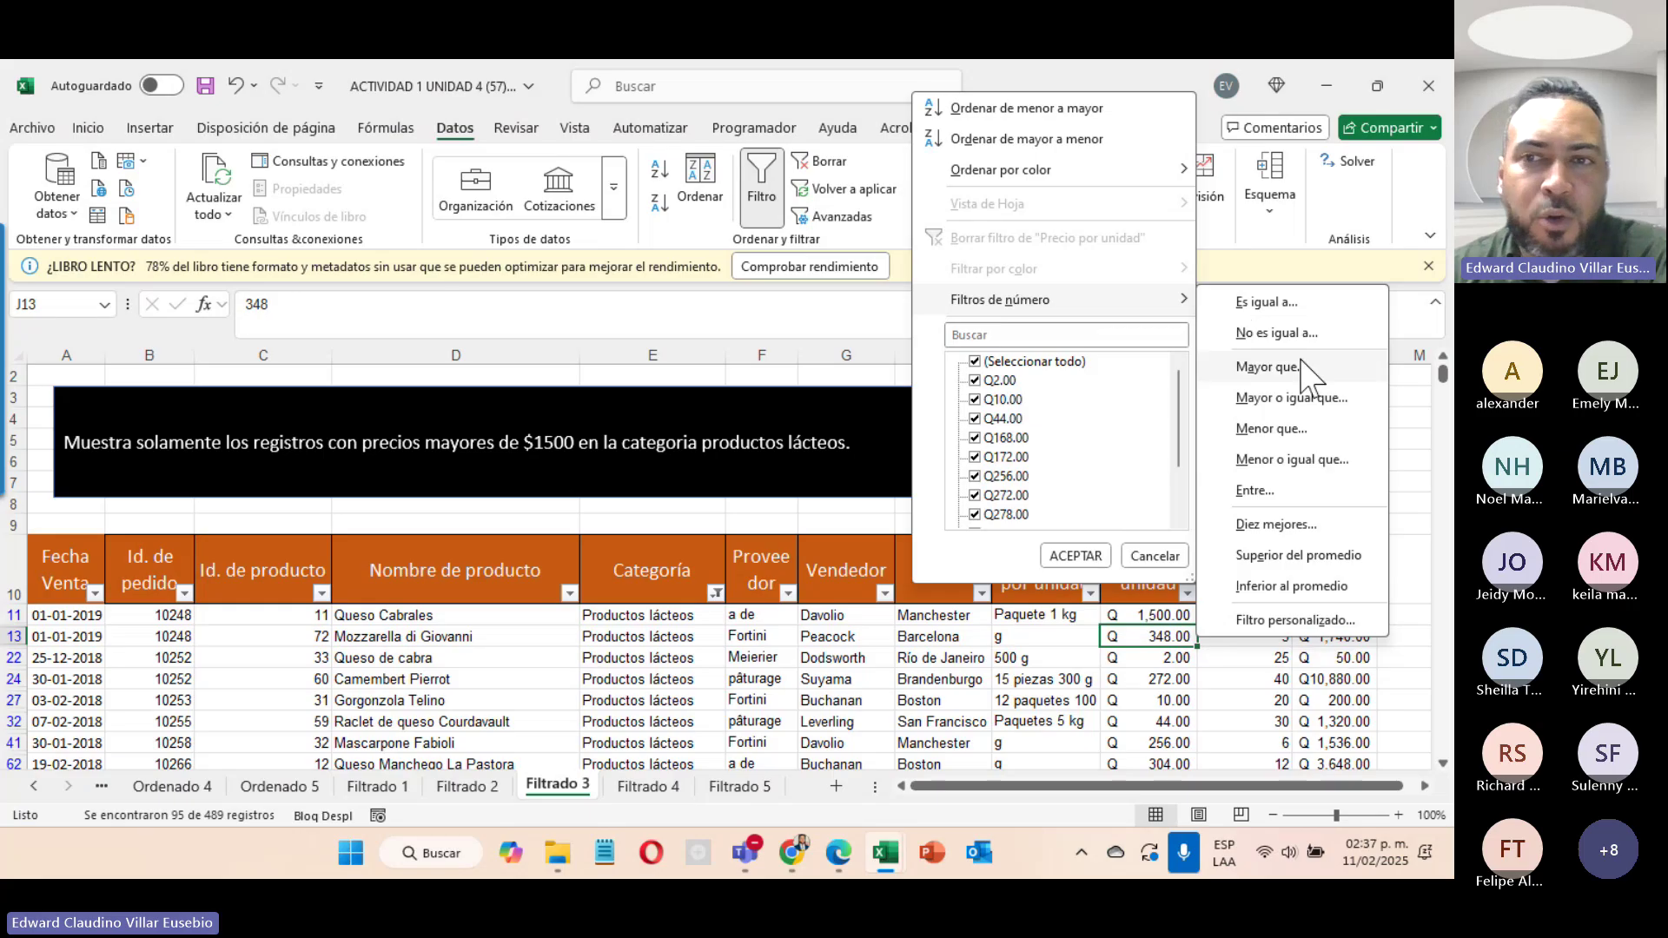
click(1308, 382)
text(1500)
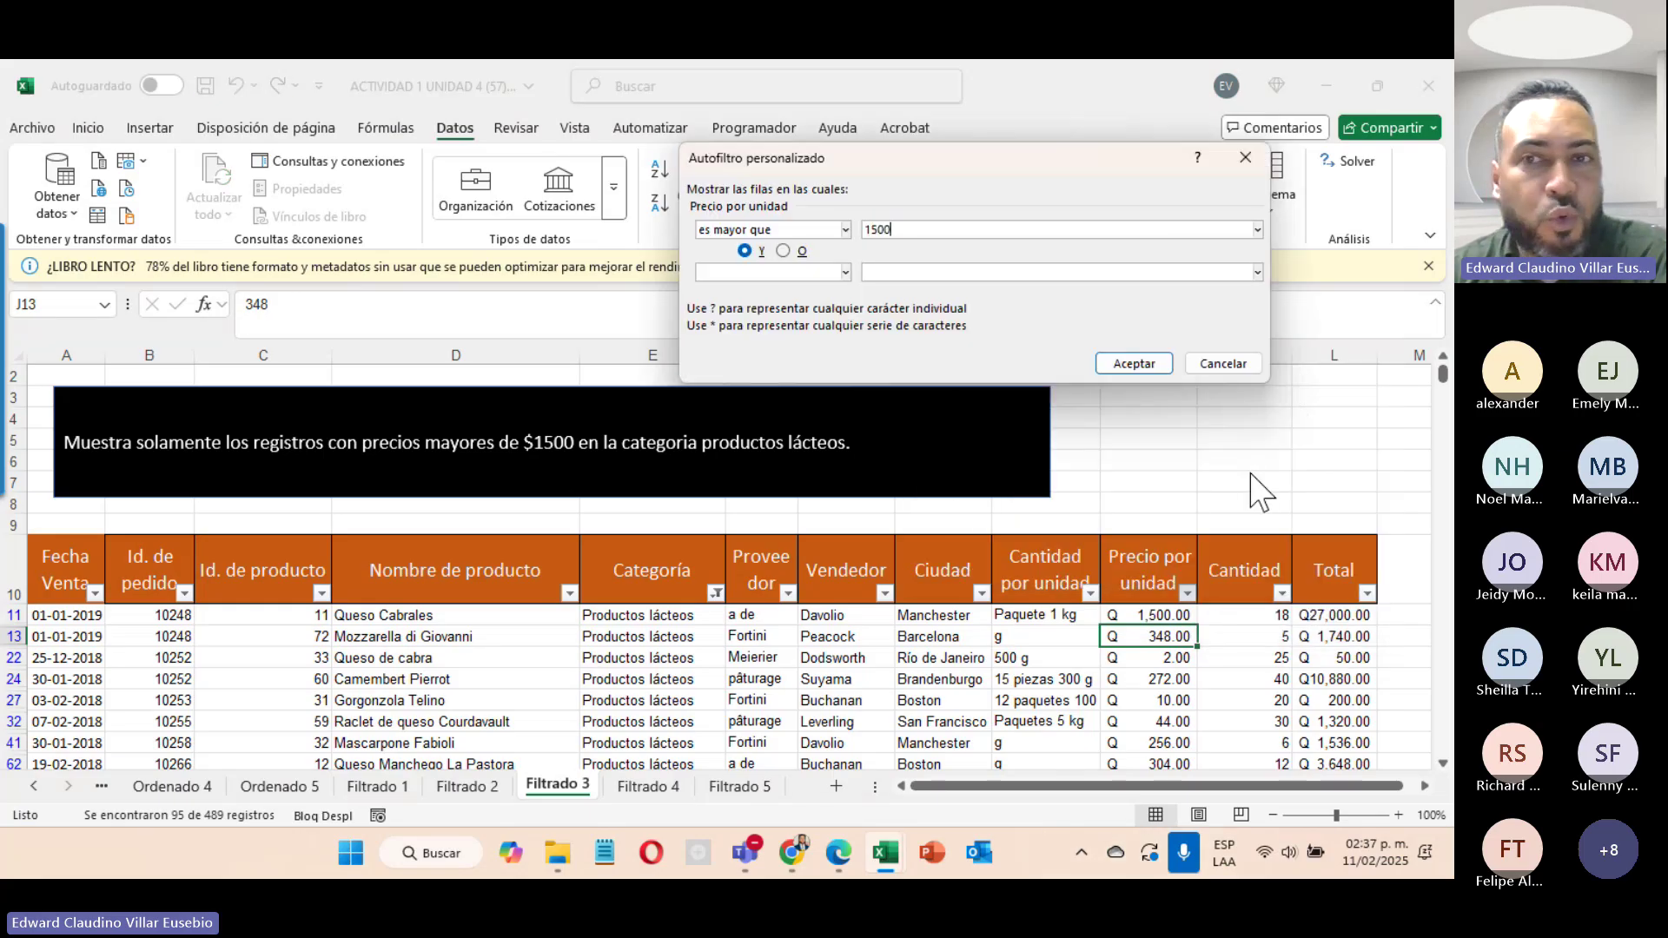
click(1134, 363)
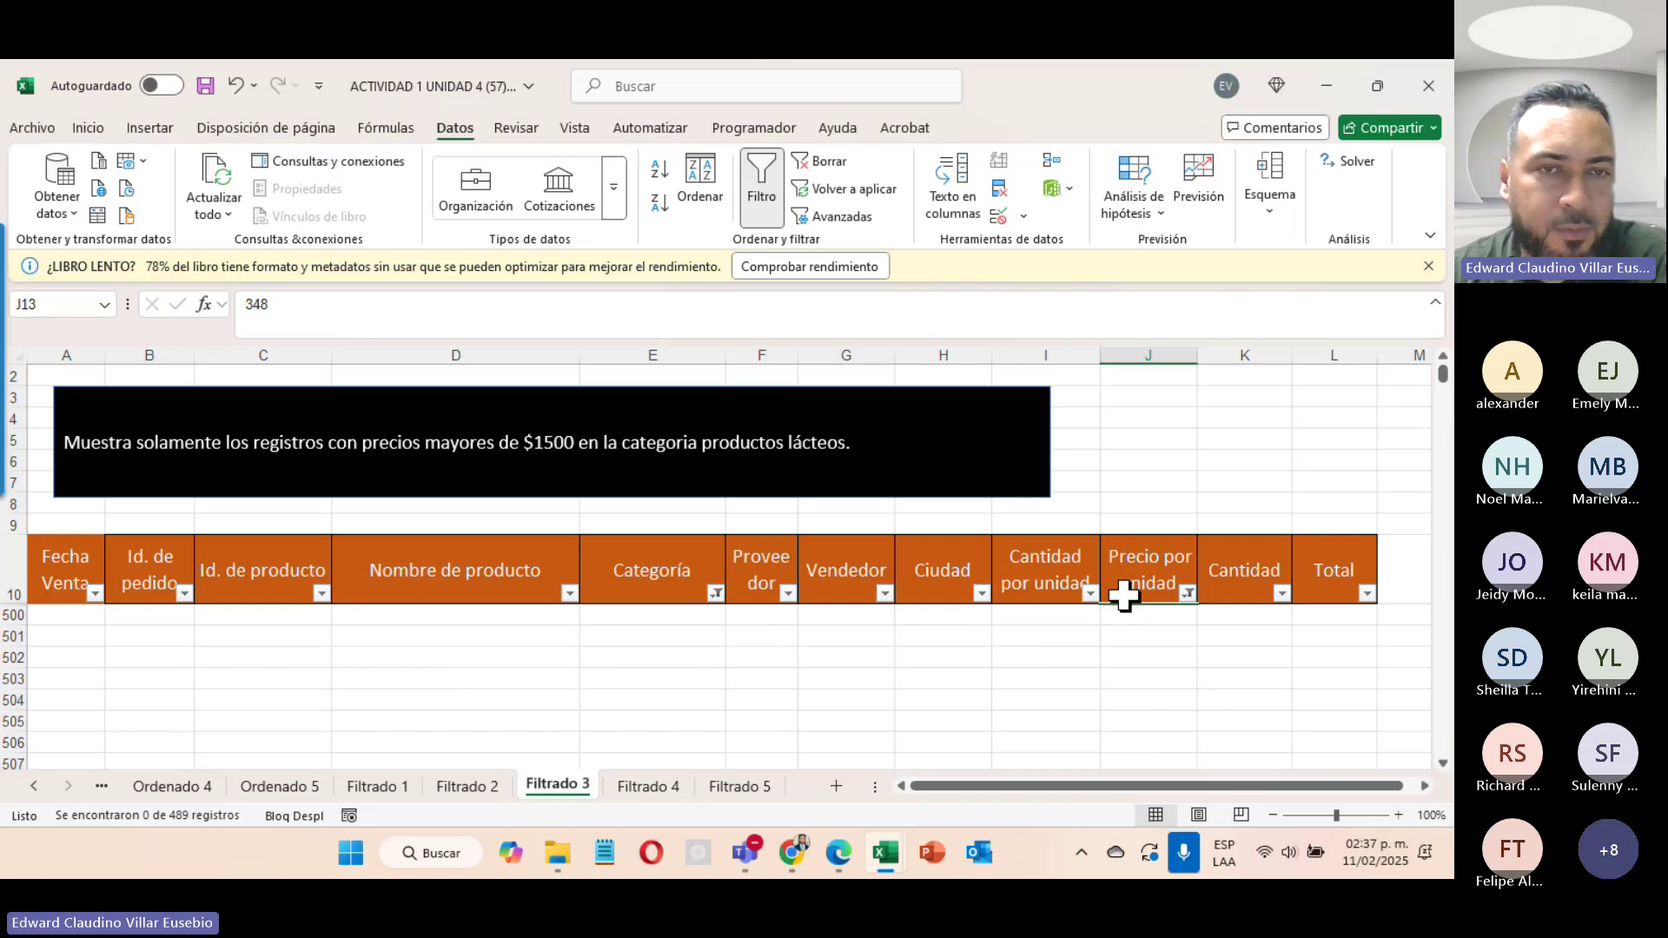
click(1186, 593)
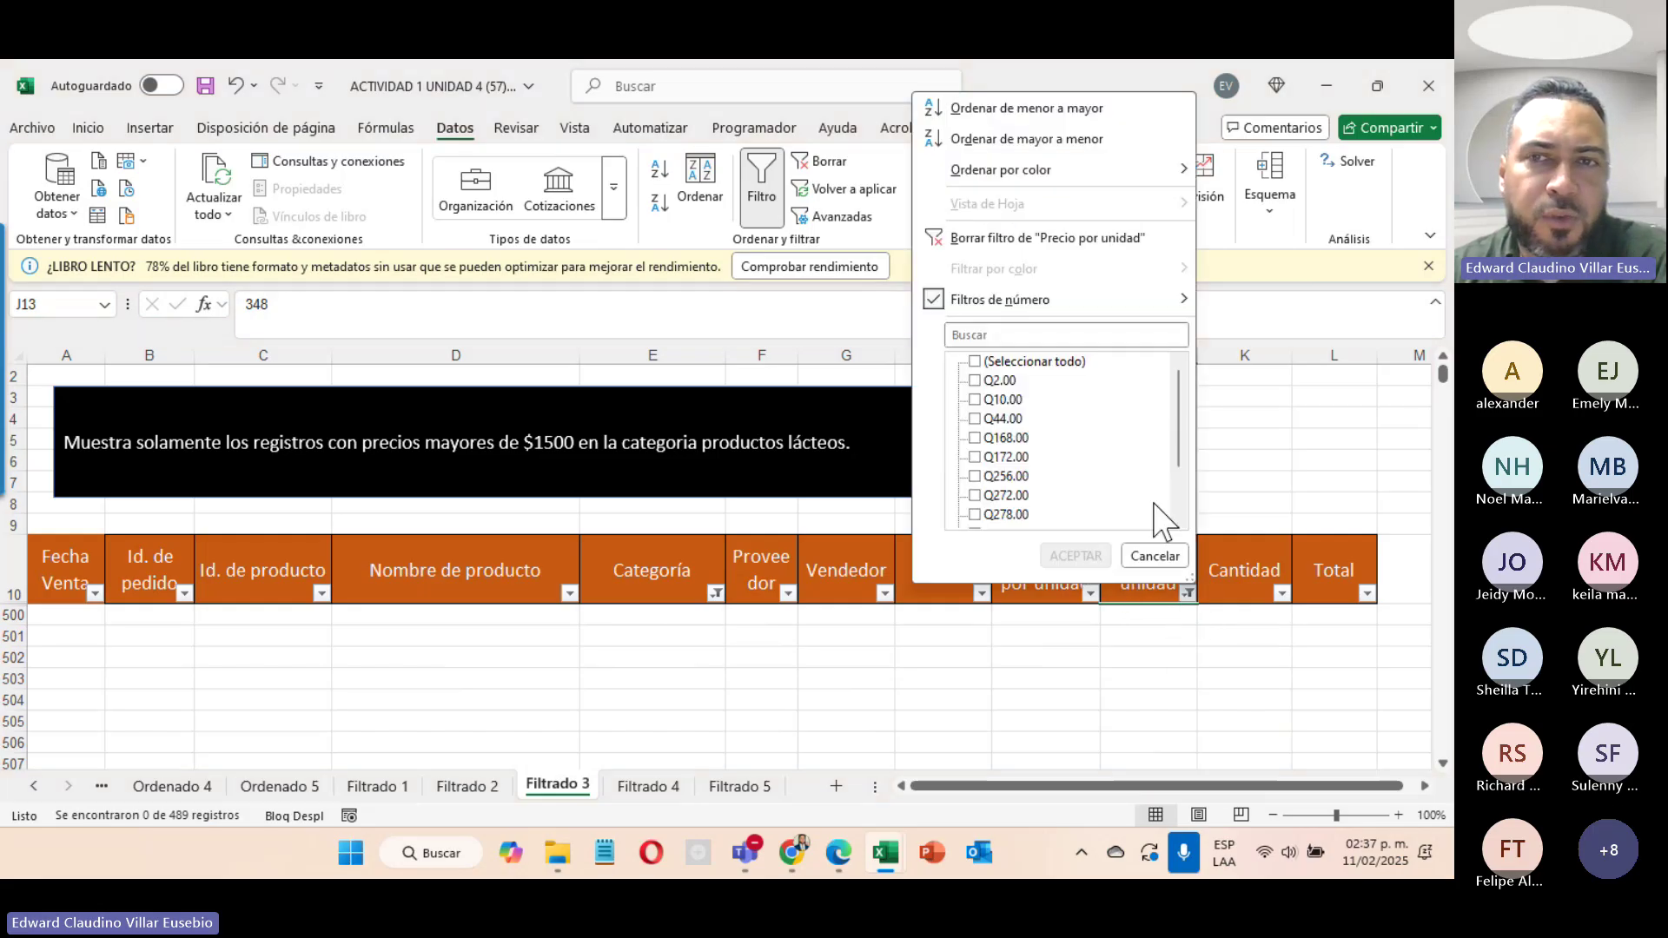
click(967, 243)
Step: Set the Precio por unidad of the first Queso Cabrales record, cell J11, to 1501
click(1154, 617)
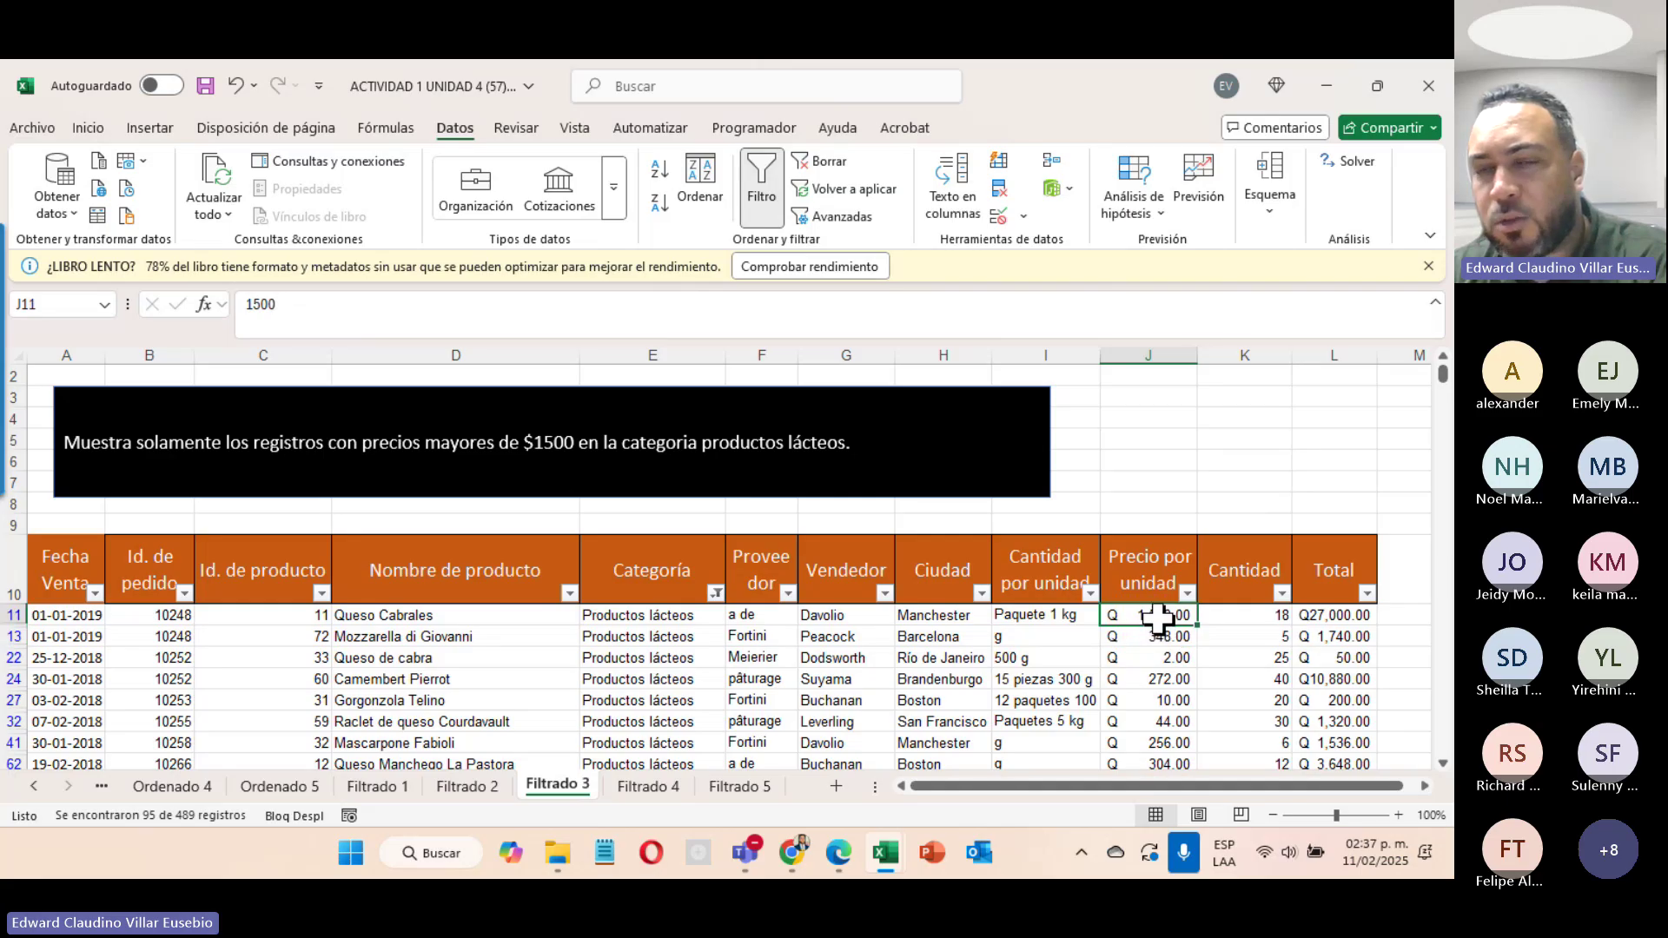
text(10)
key(BackSpace)
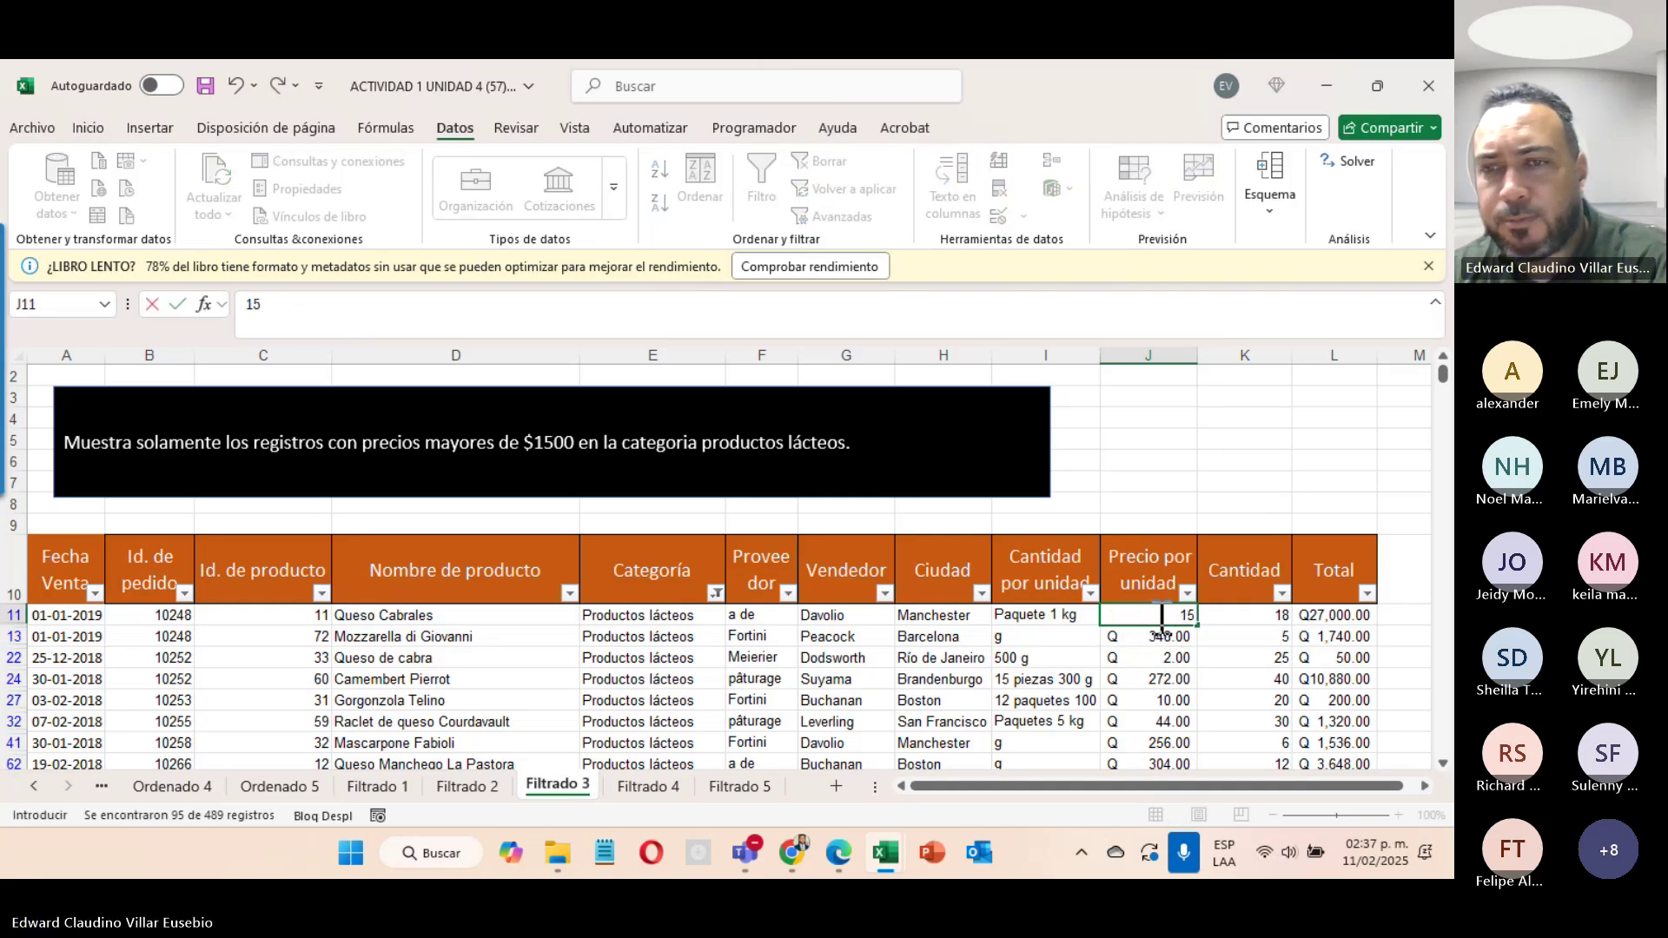
key(Return)
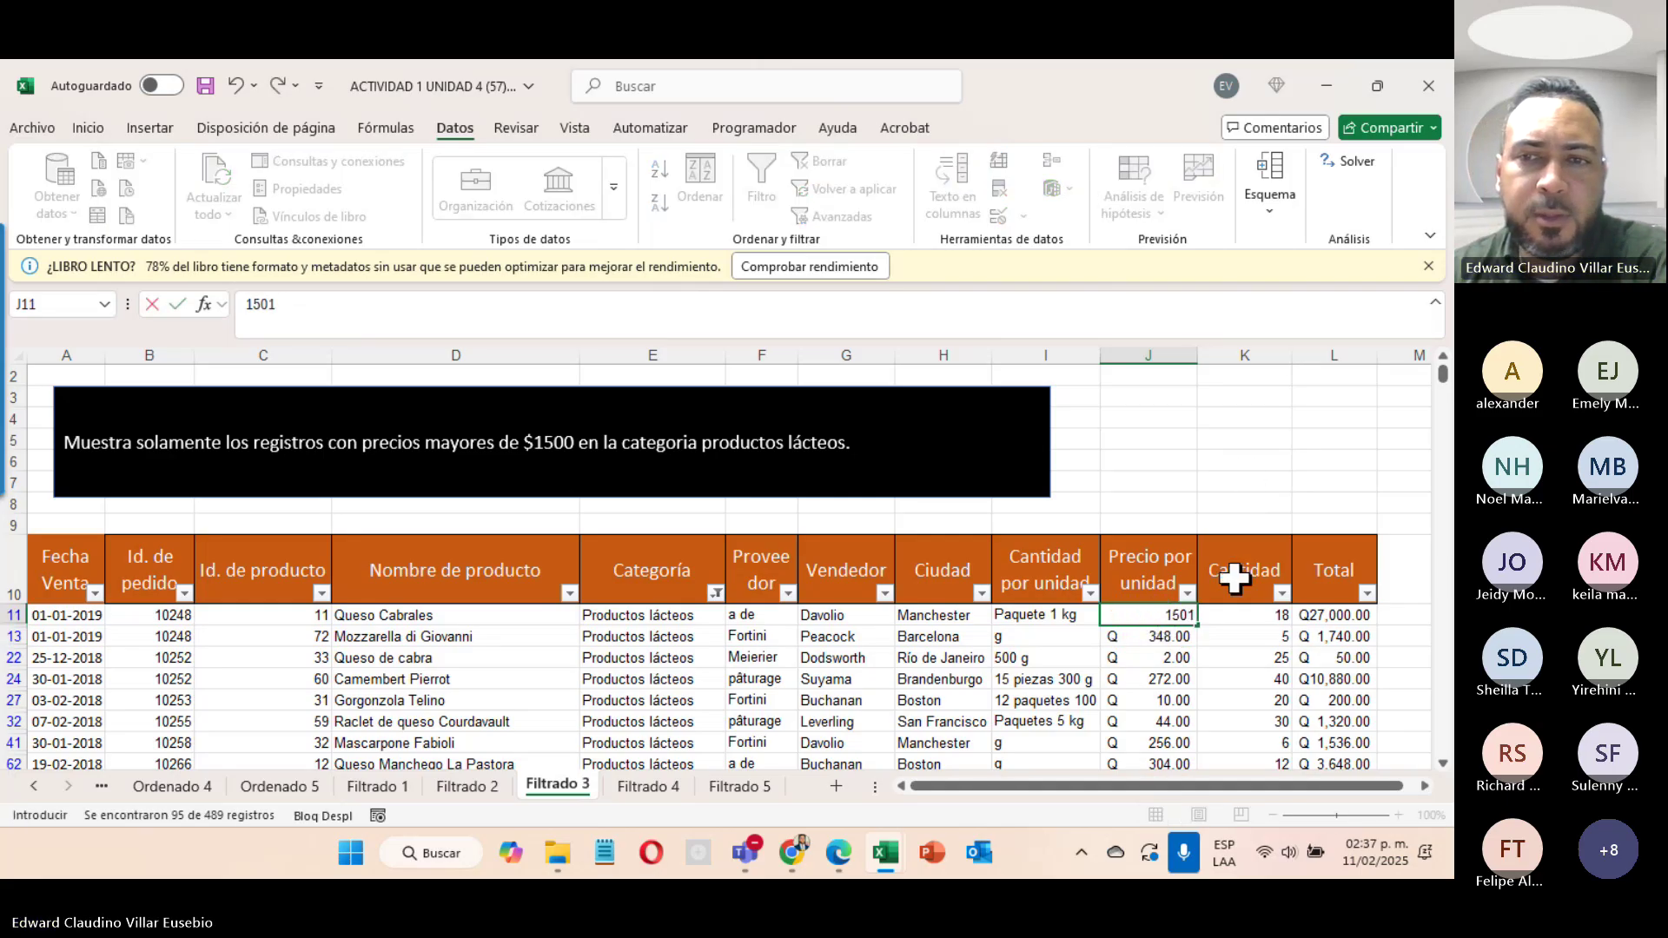
Step: Filter the dairy records of Filtrado 3 for a Precio por unidad greater than 1500
click(1187, 594)
mouse_move(1085, 301)
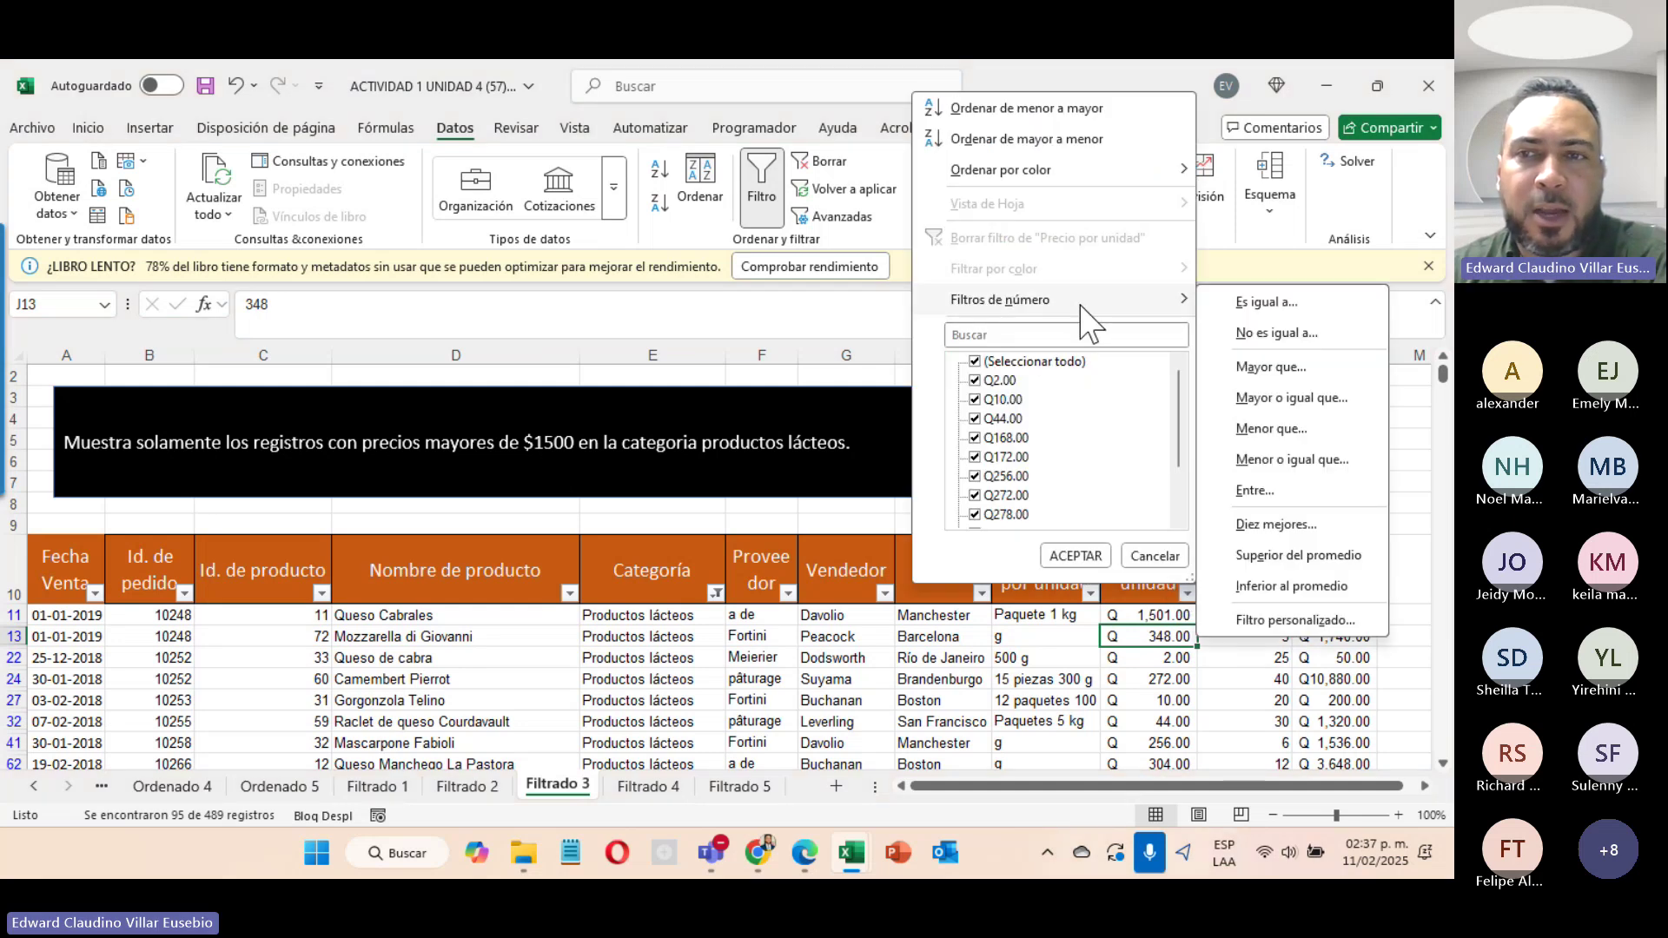
click(1294, 380)
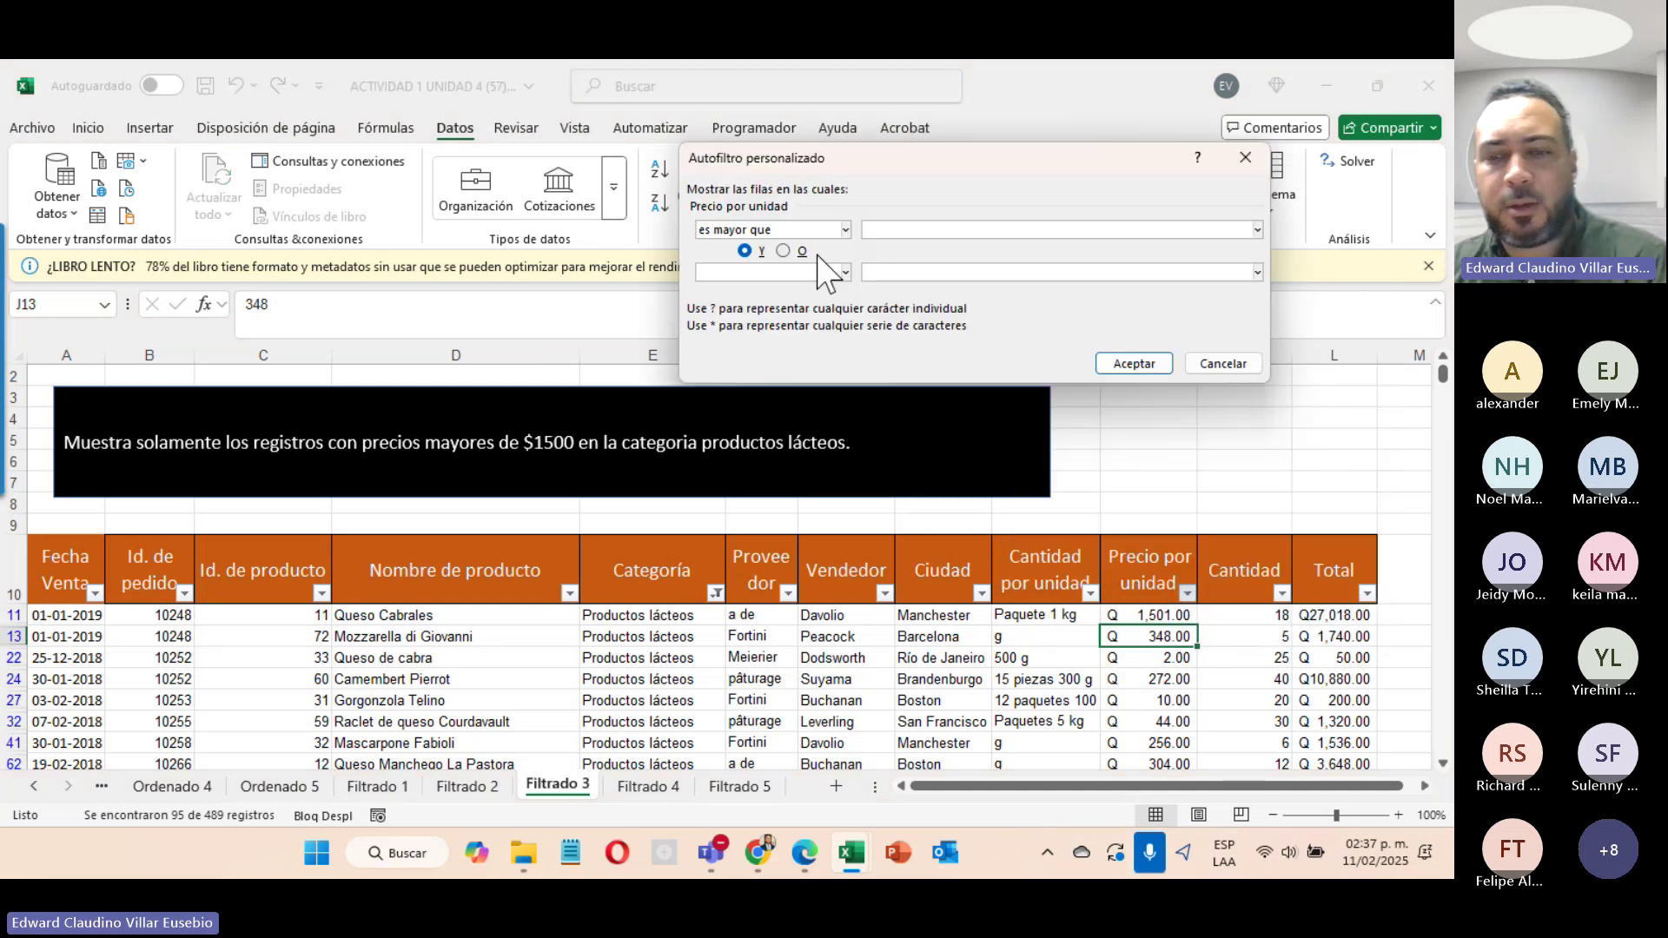
text(1500)
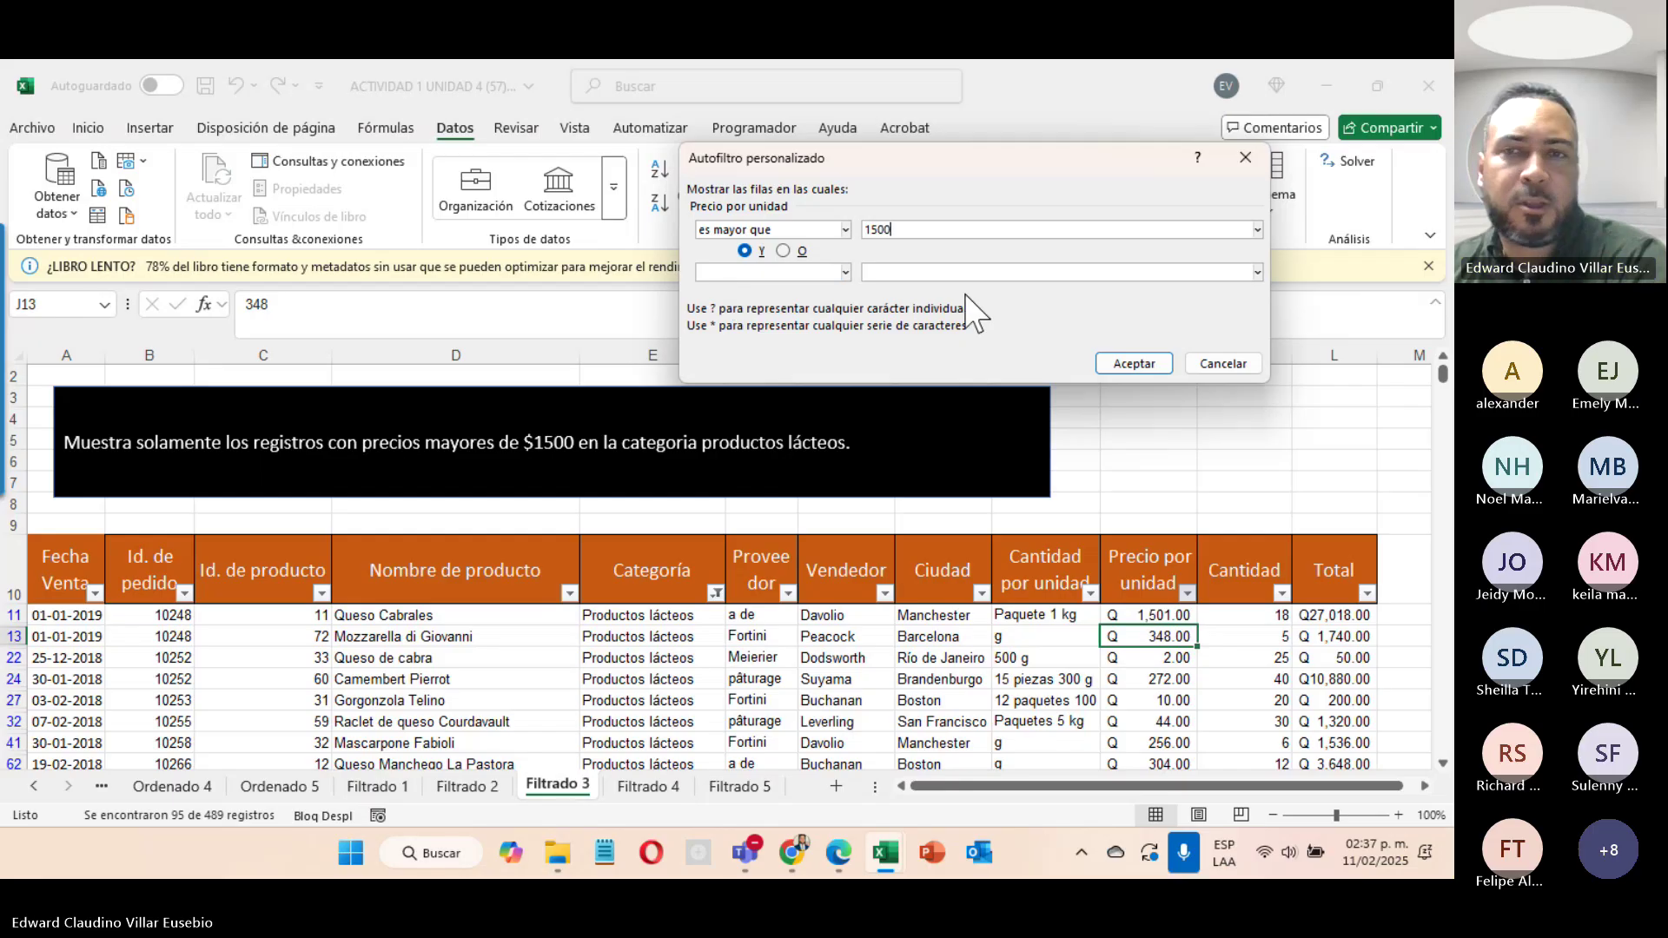
click(1115, 363)
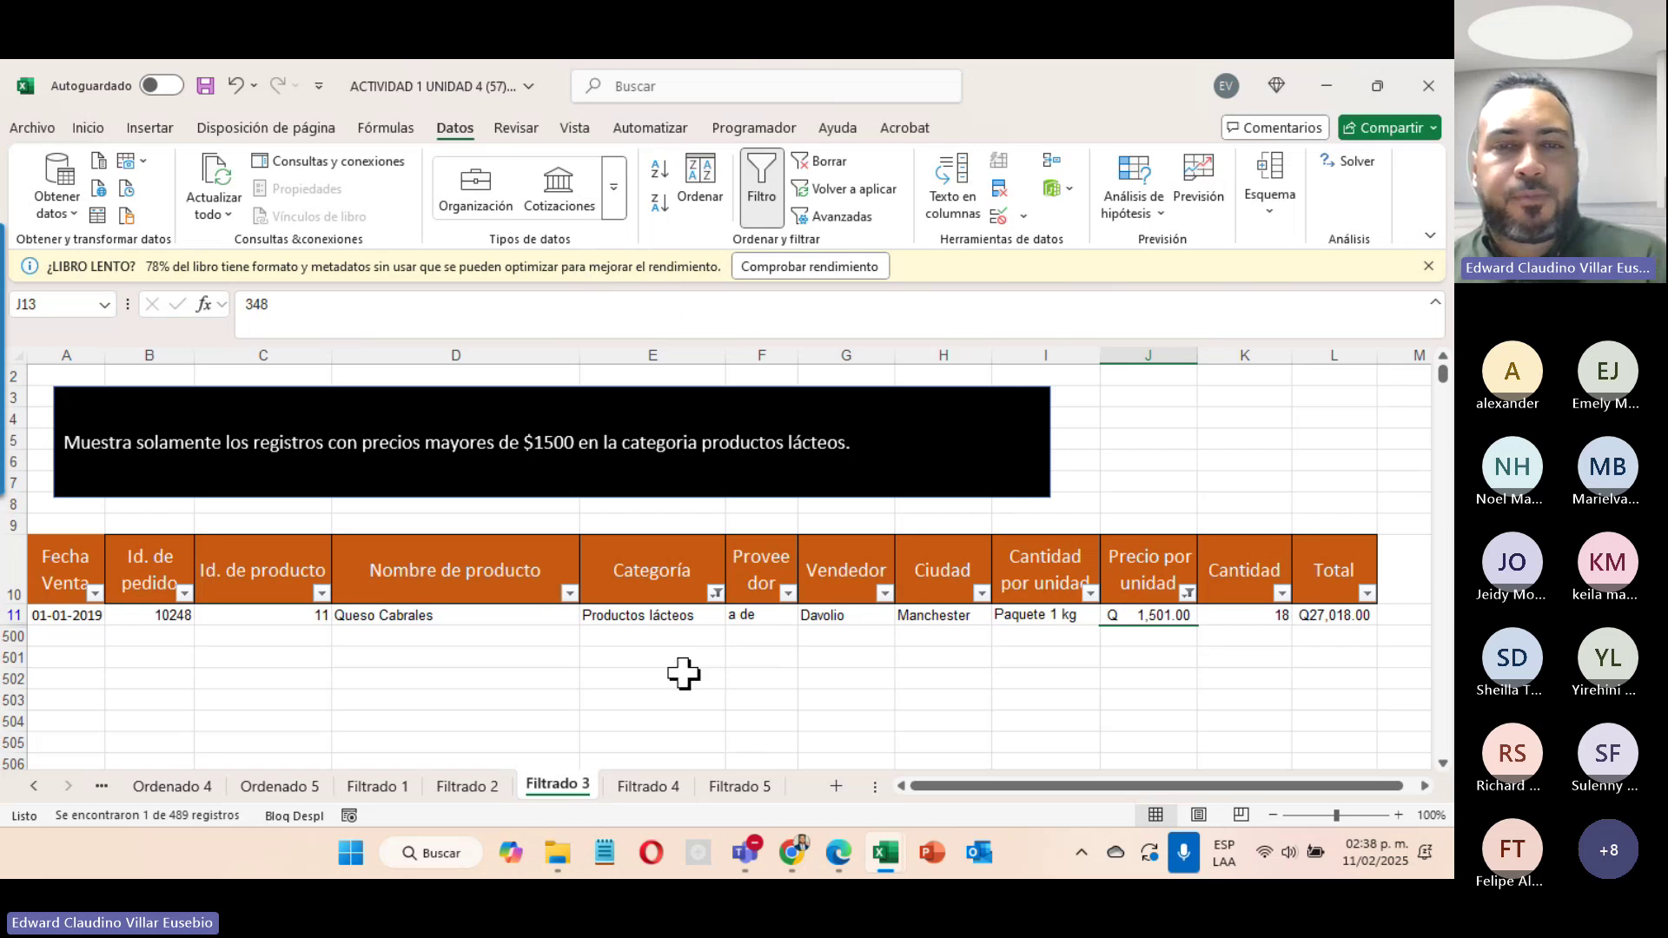
Step: Turn on filtering for the table headers of the Filtrado 4 sheet
click(650, 787)
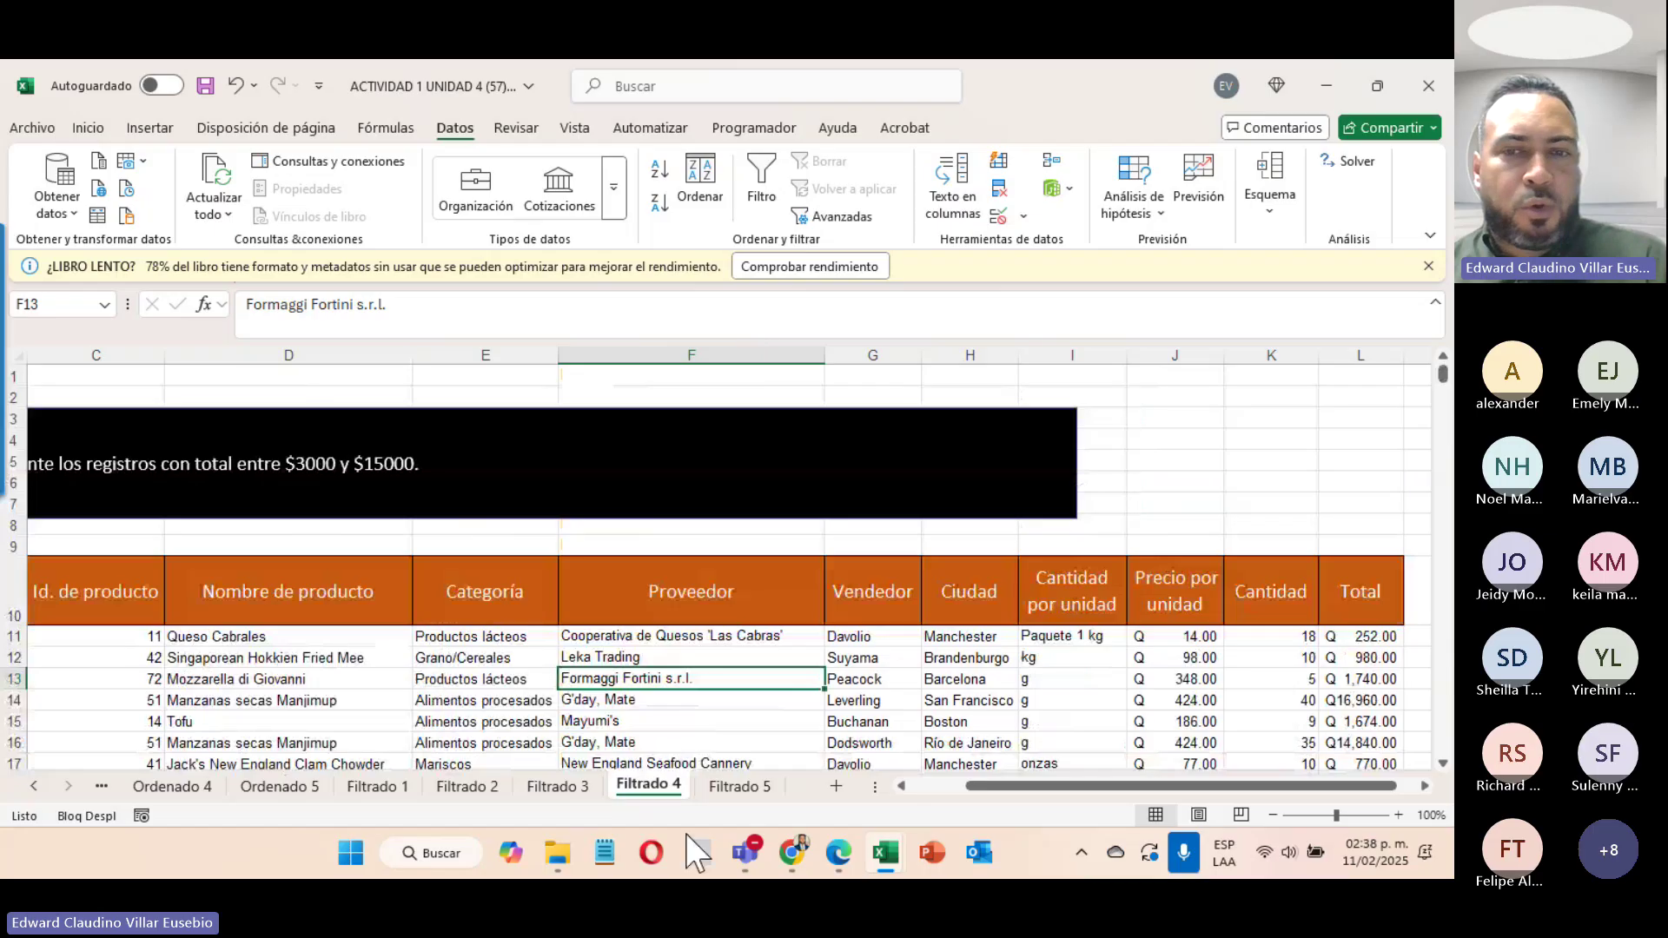
click(922, 786)
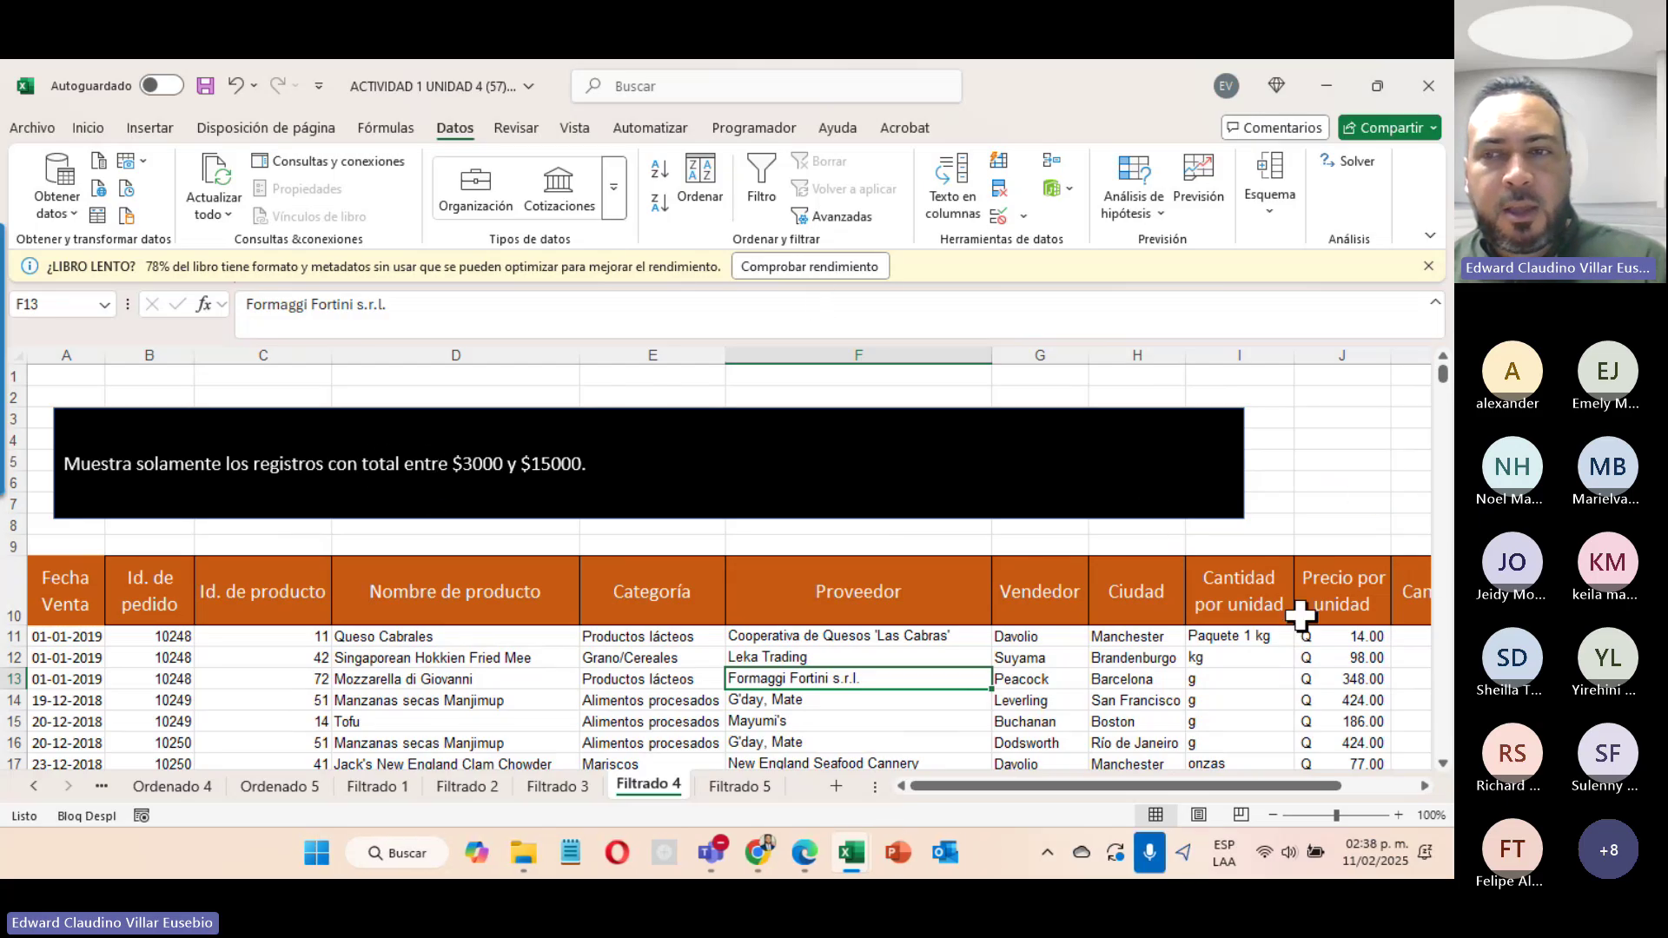
click(1348, 612)
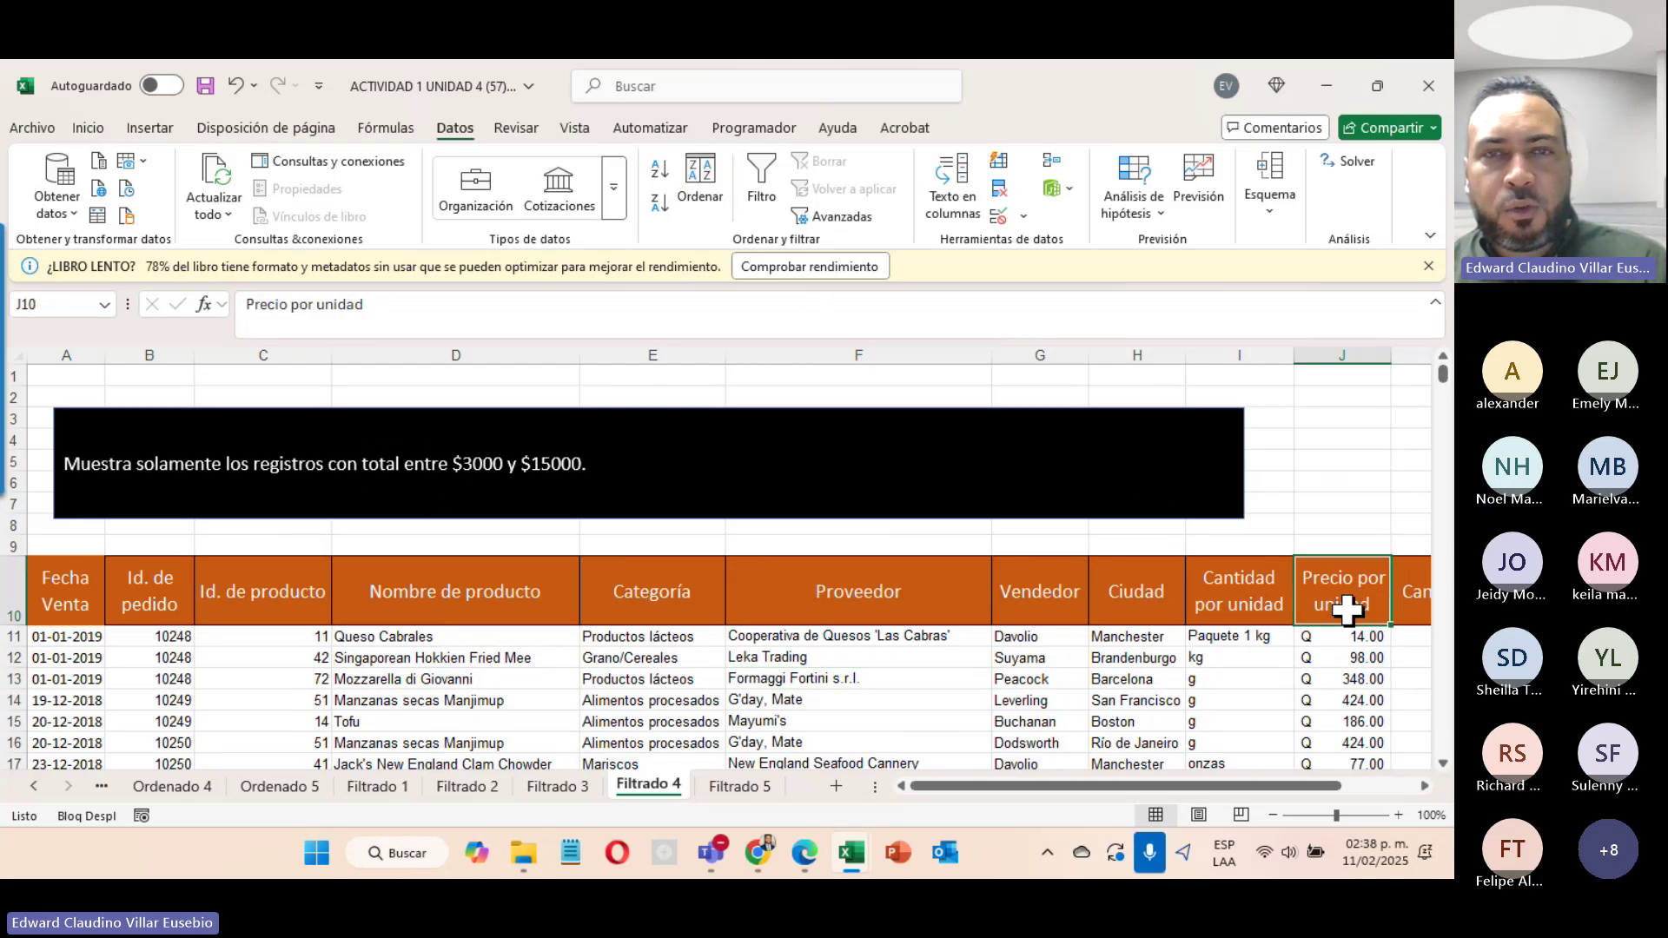
click(761, 200)
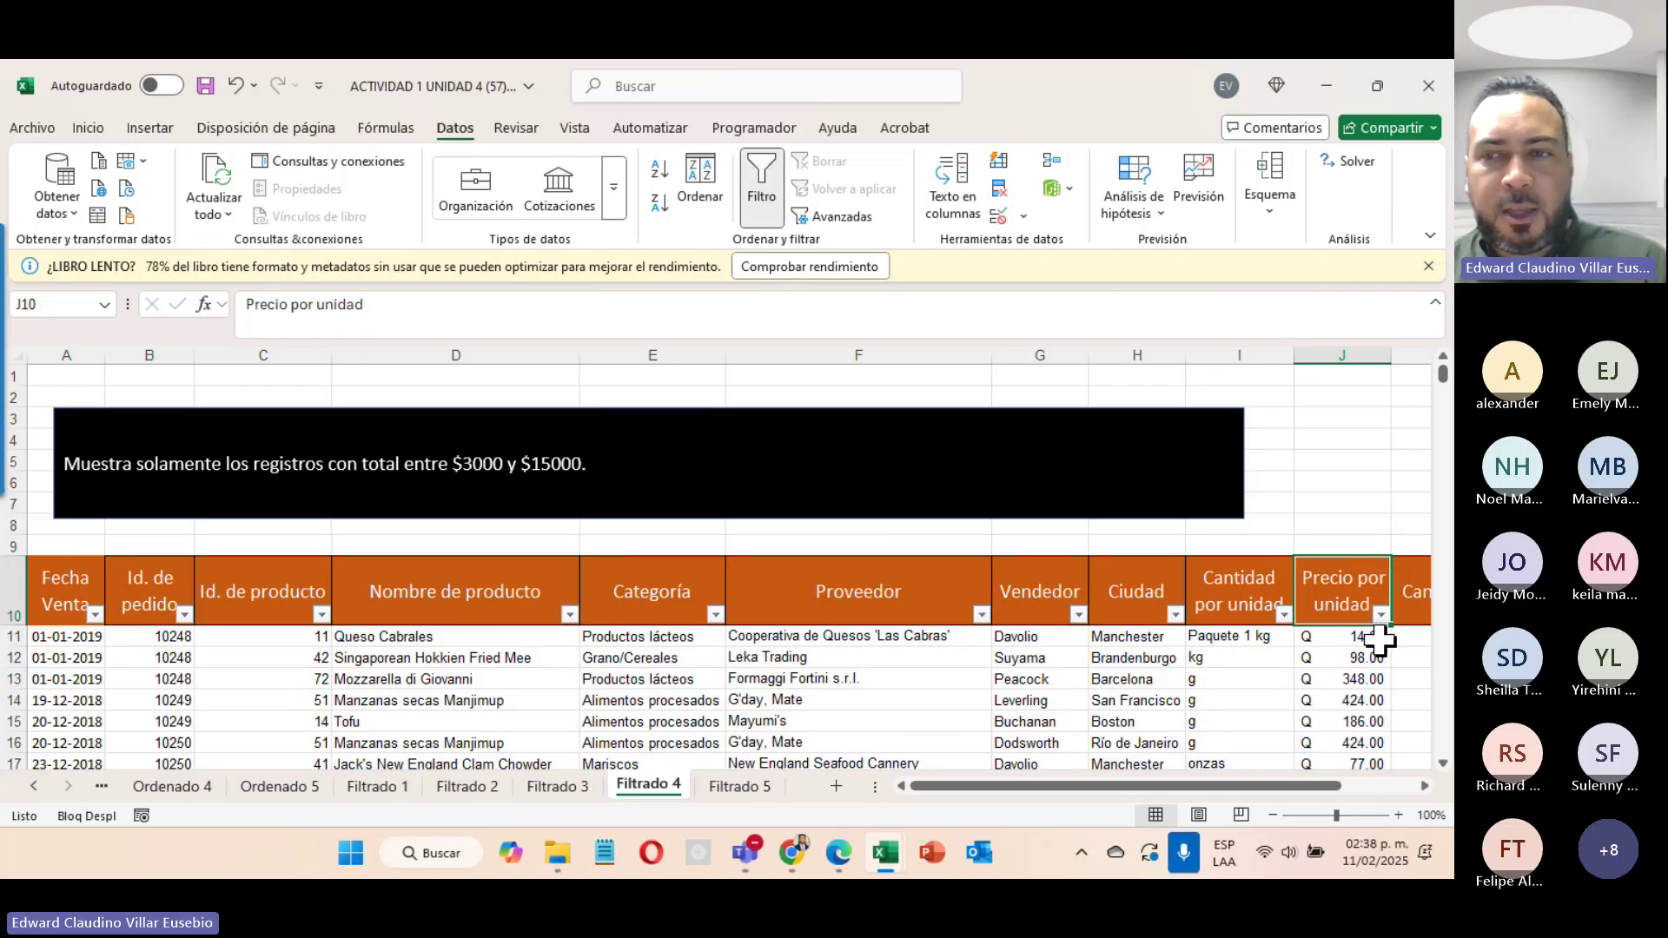
Step: View the Entre number filter settings for the Precio por unidad column of Filtrado 4 and close them without applying a range
click(1380, 614)
mouse_move(1300, 335)
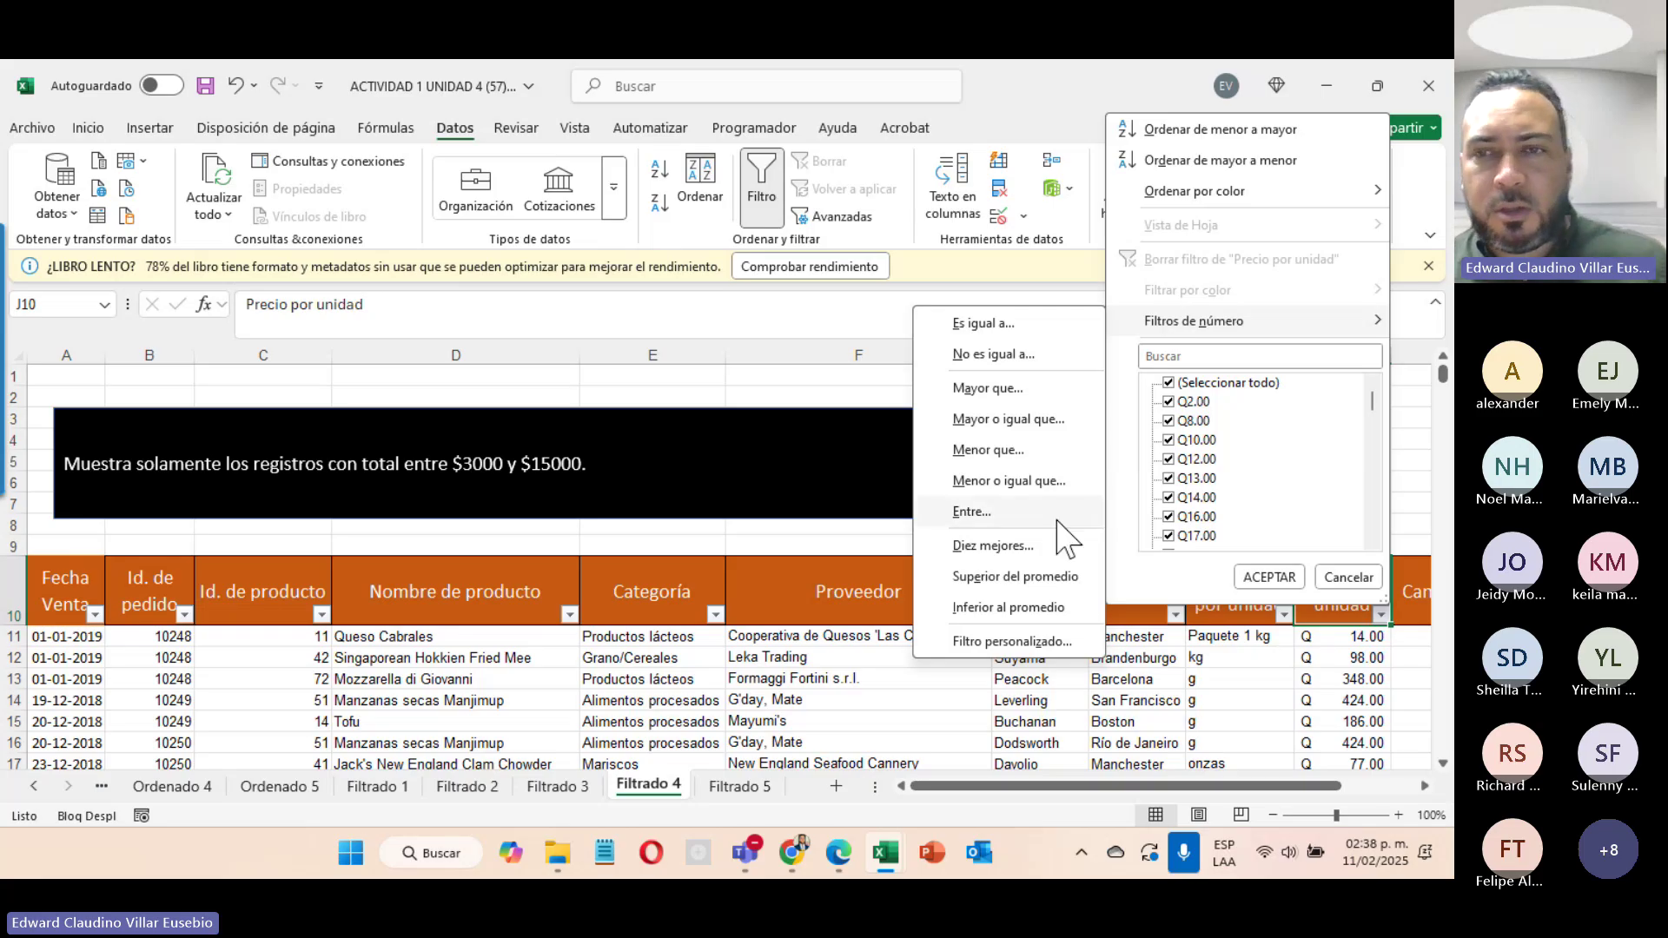
click(971, 513)
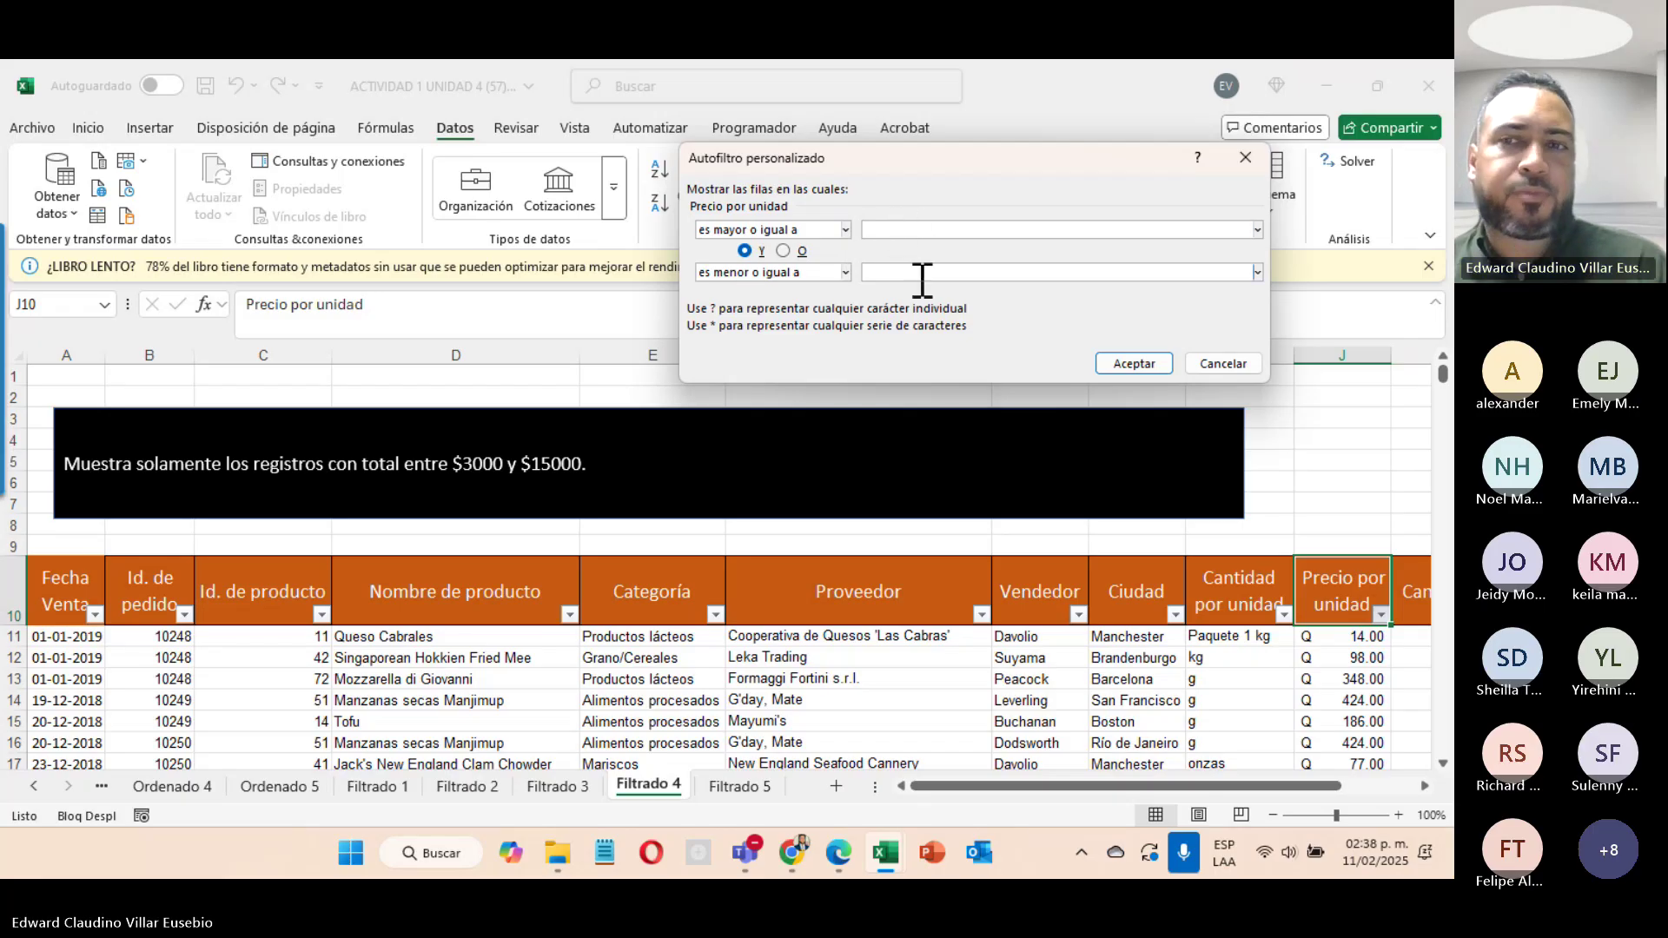
click(1212, 363)
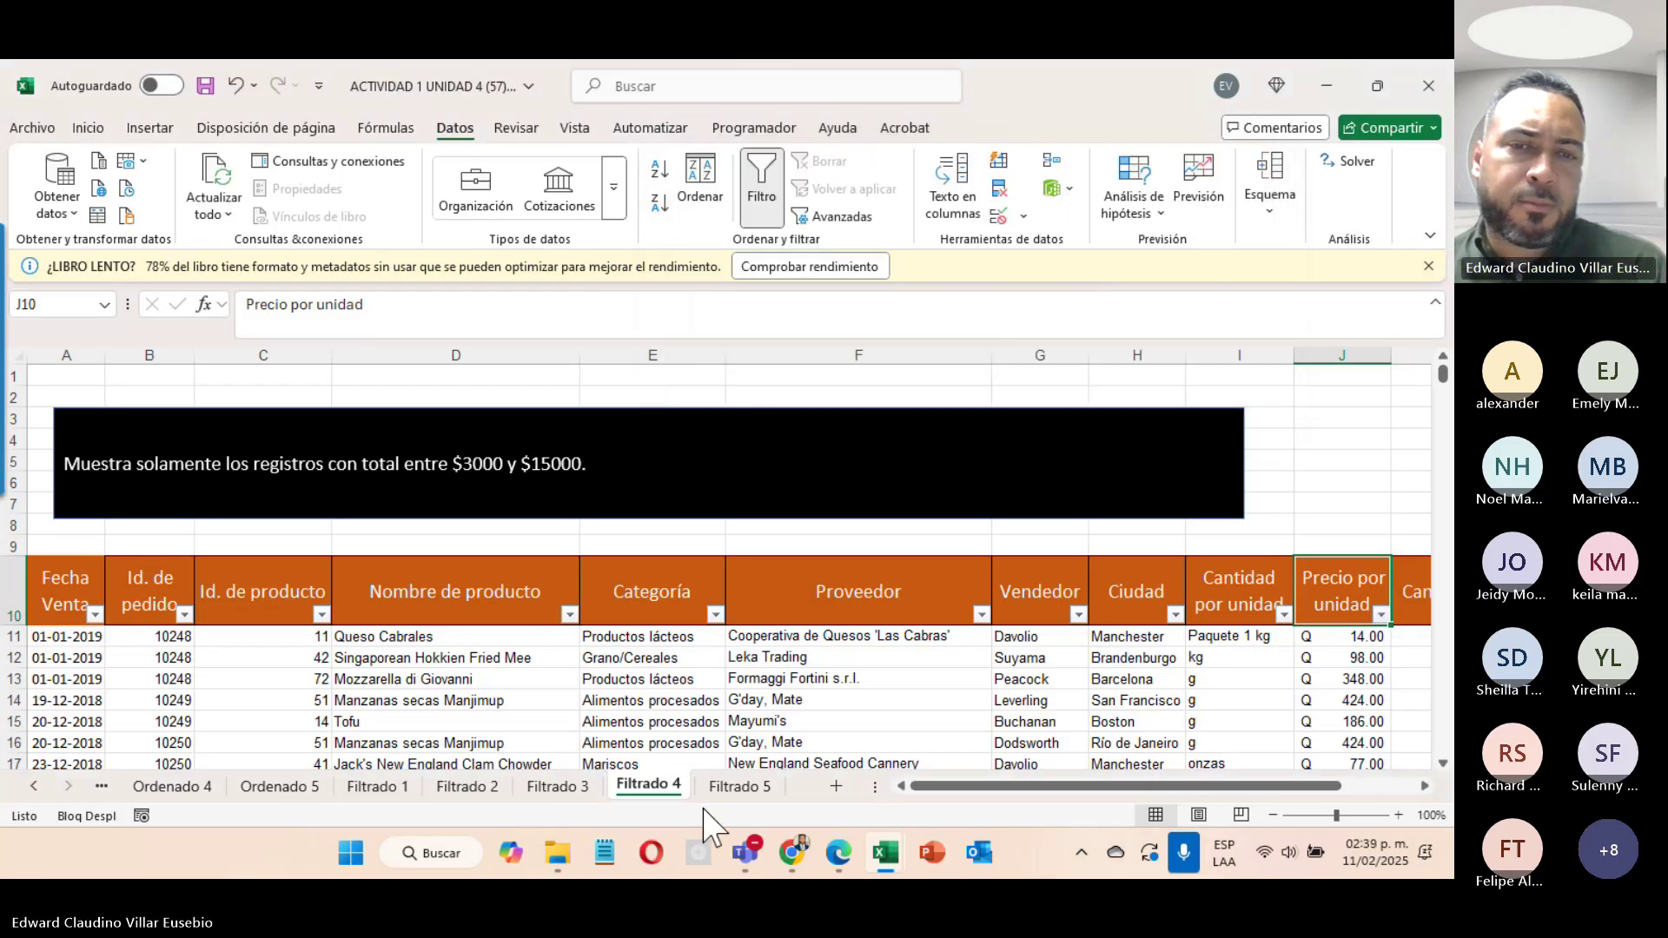
Step: Turn on filtering for the table headers of the Filtrado 5 sheet
click(740, 787)
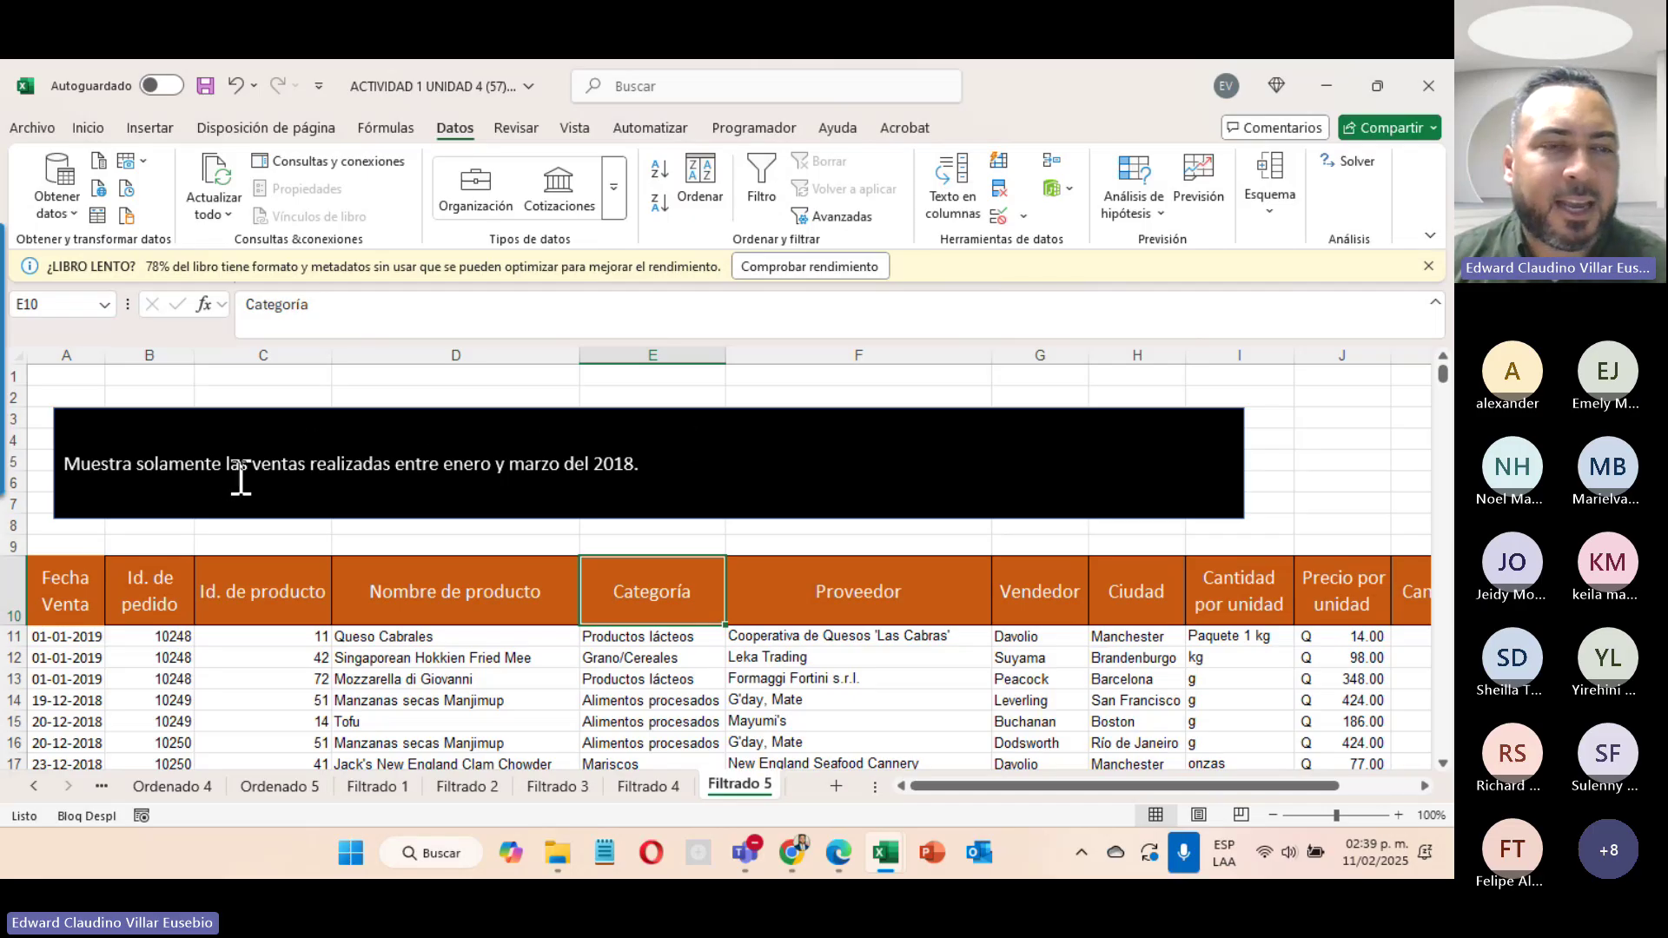
click(57, 642)
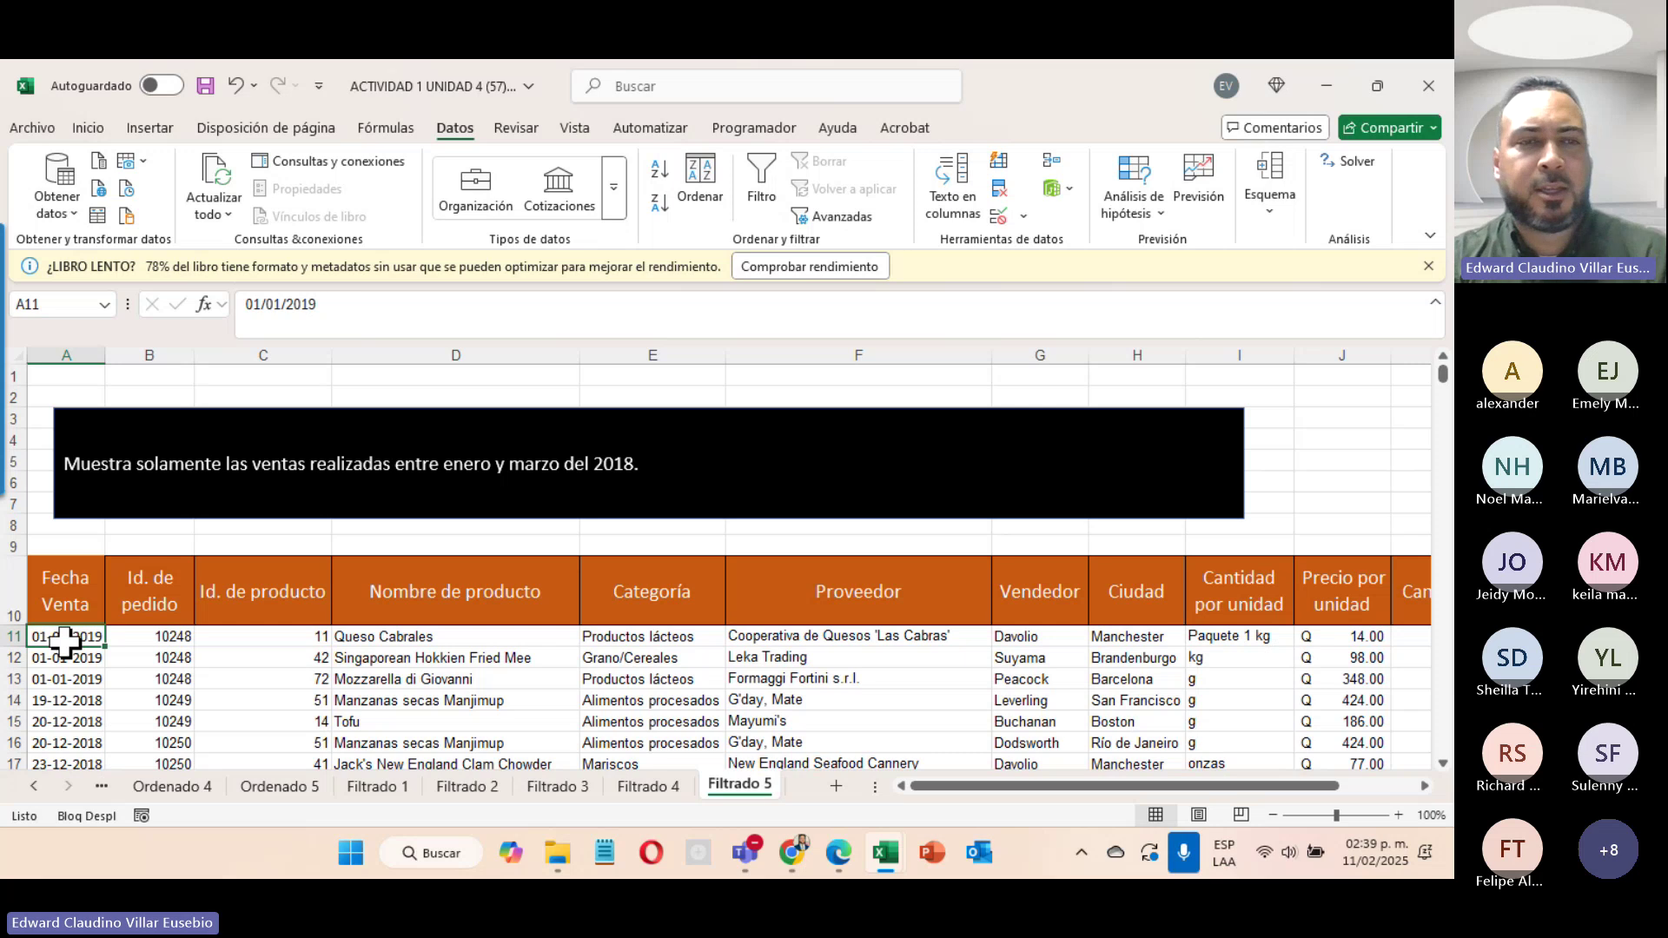
click(62, 587)
click(761, 185)
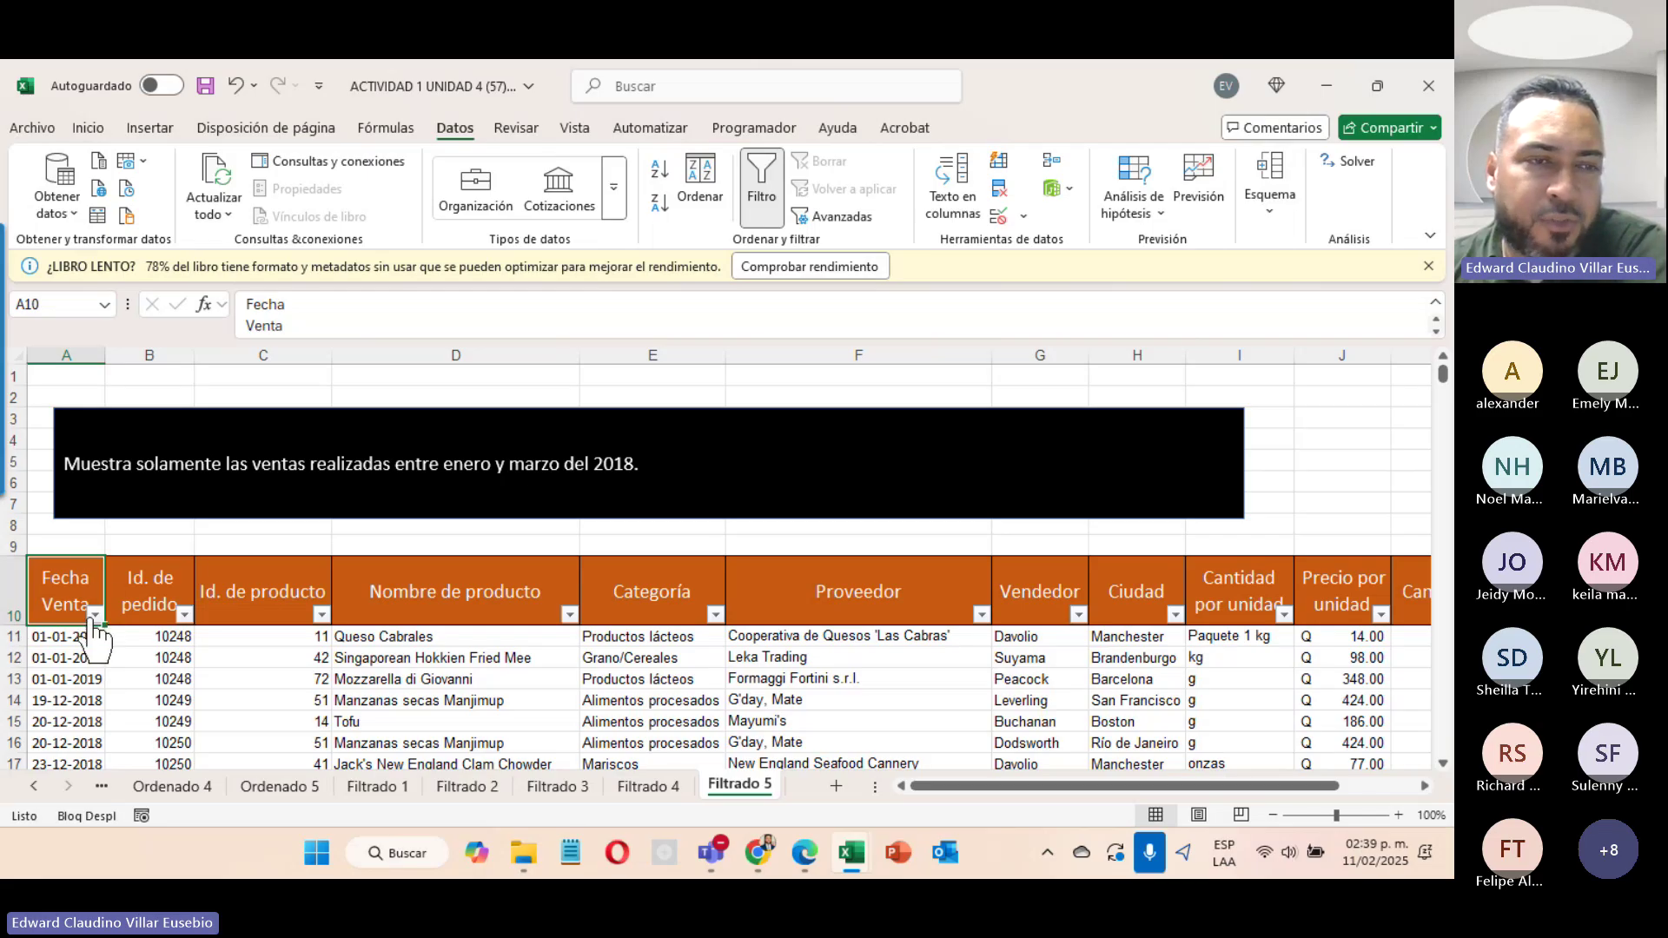
Step: Start an Entre date filter on the Fecha Venta column of Filtrado 5 with 01/08/2024 as the start date
click(94, 614)
mouse_move(127, 328)
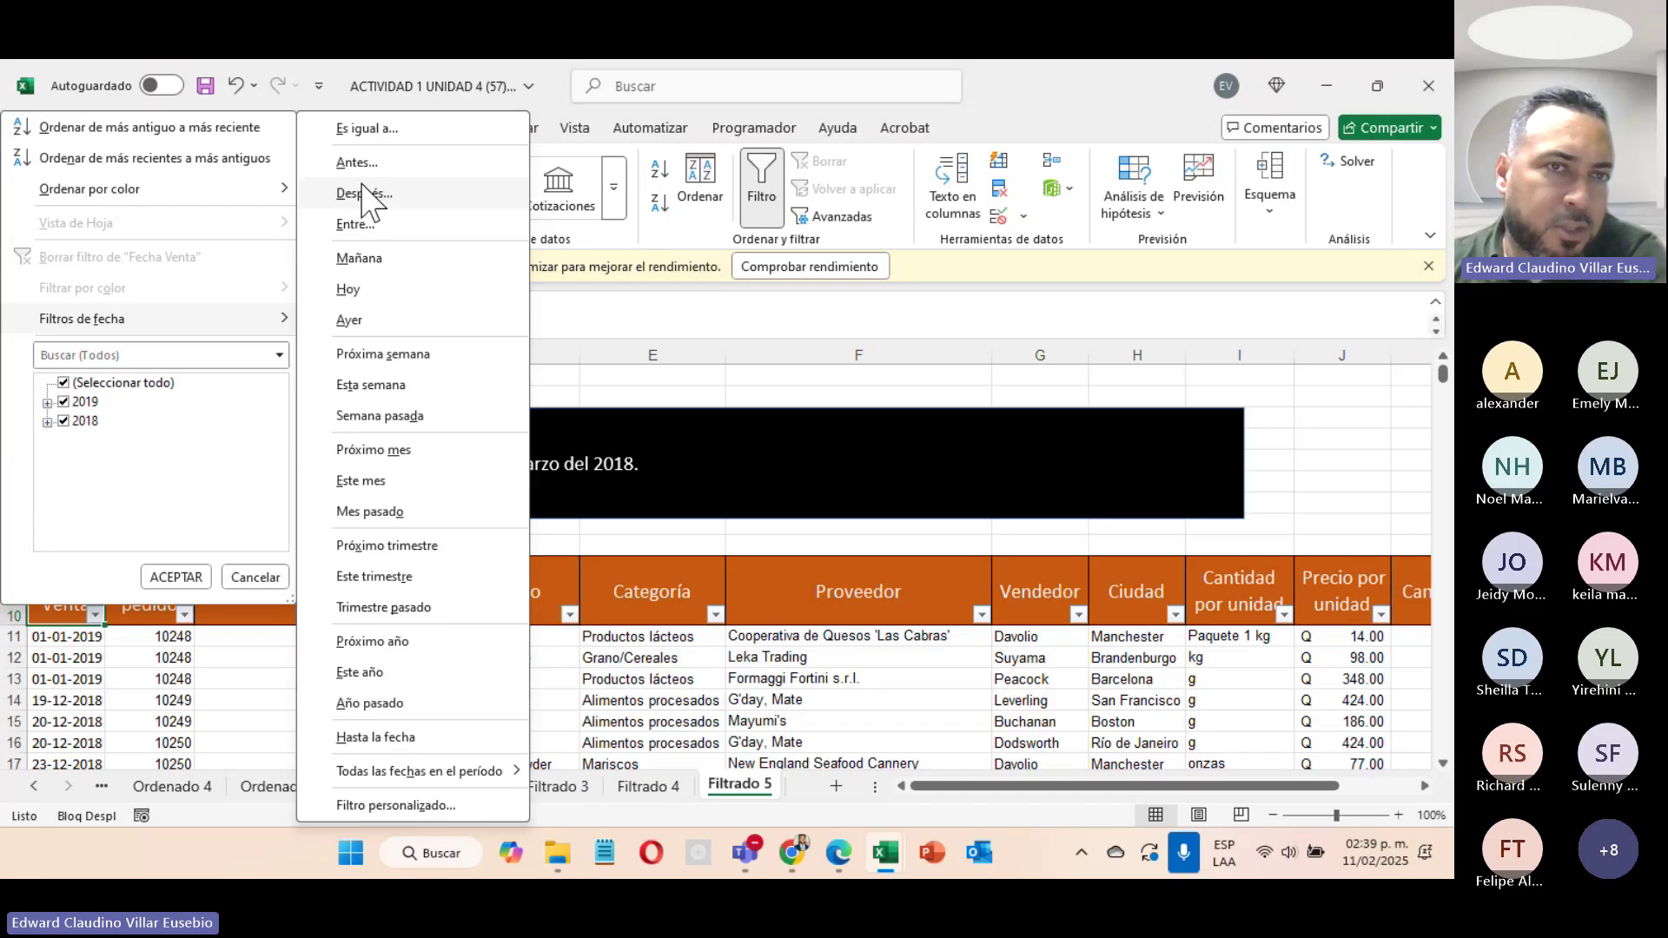
click(356, 225)
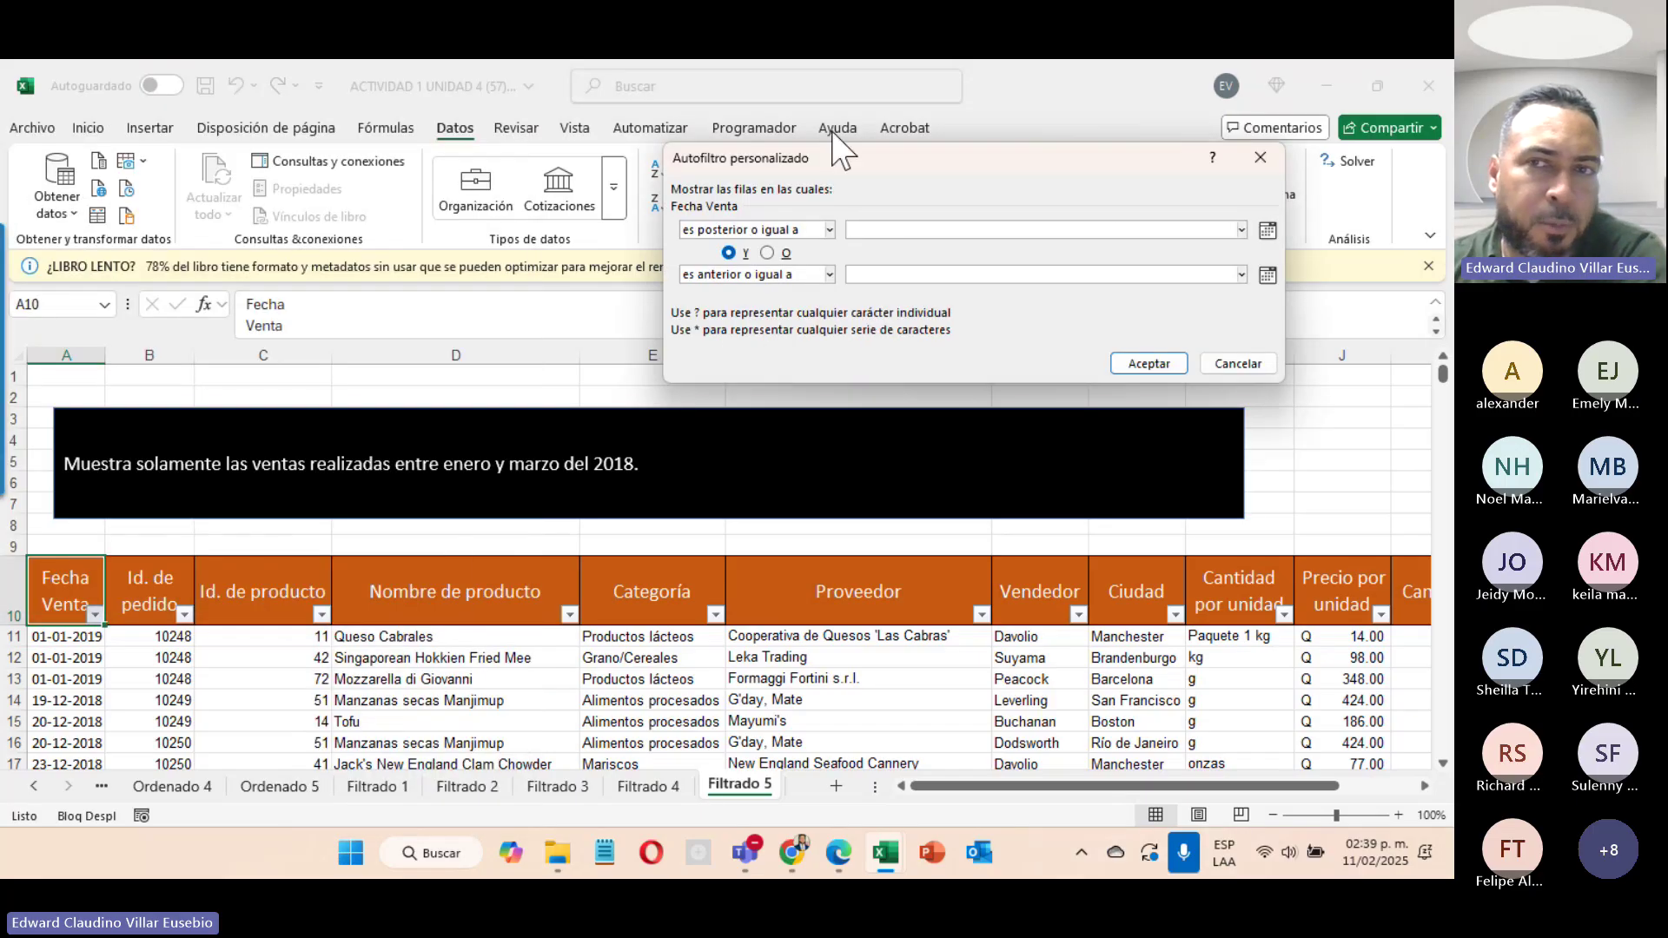
click(1268, 230)
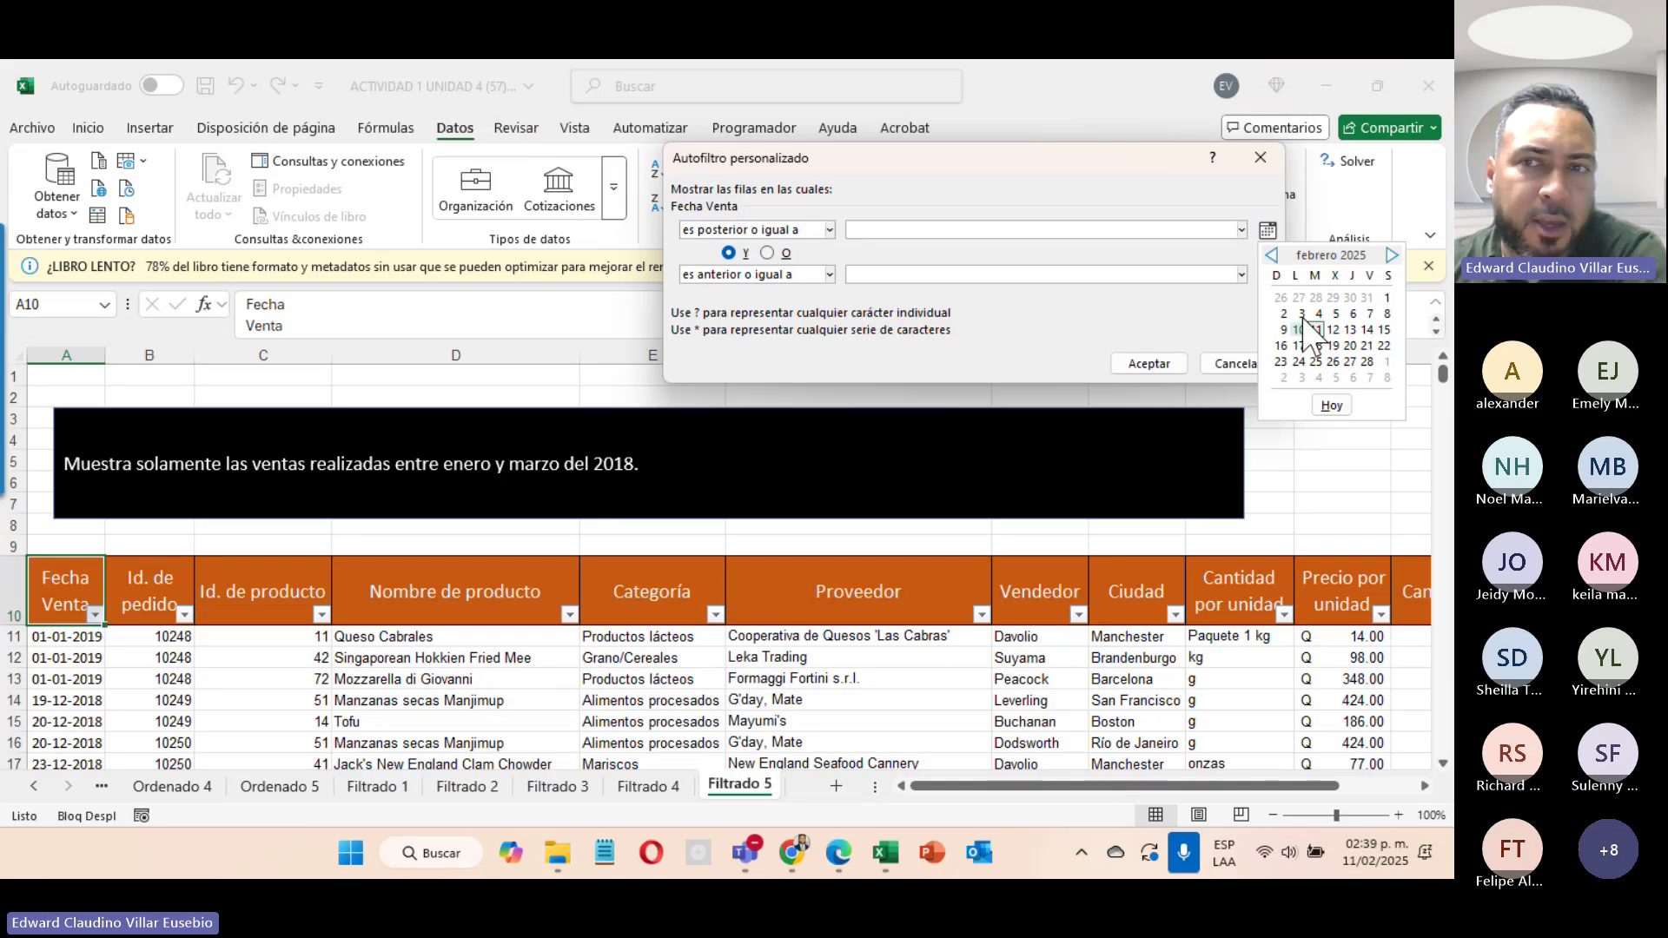
click(1273, 255)
click(1273, 255)
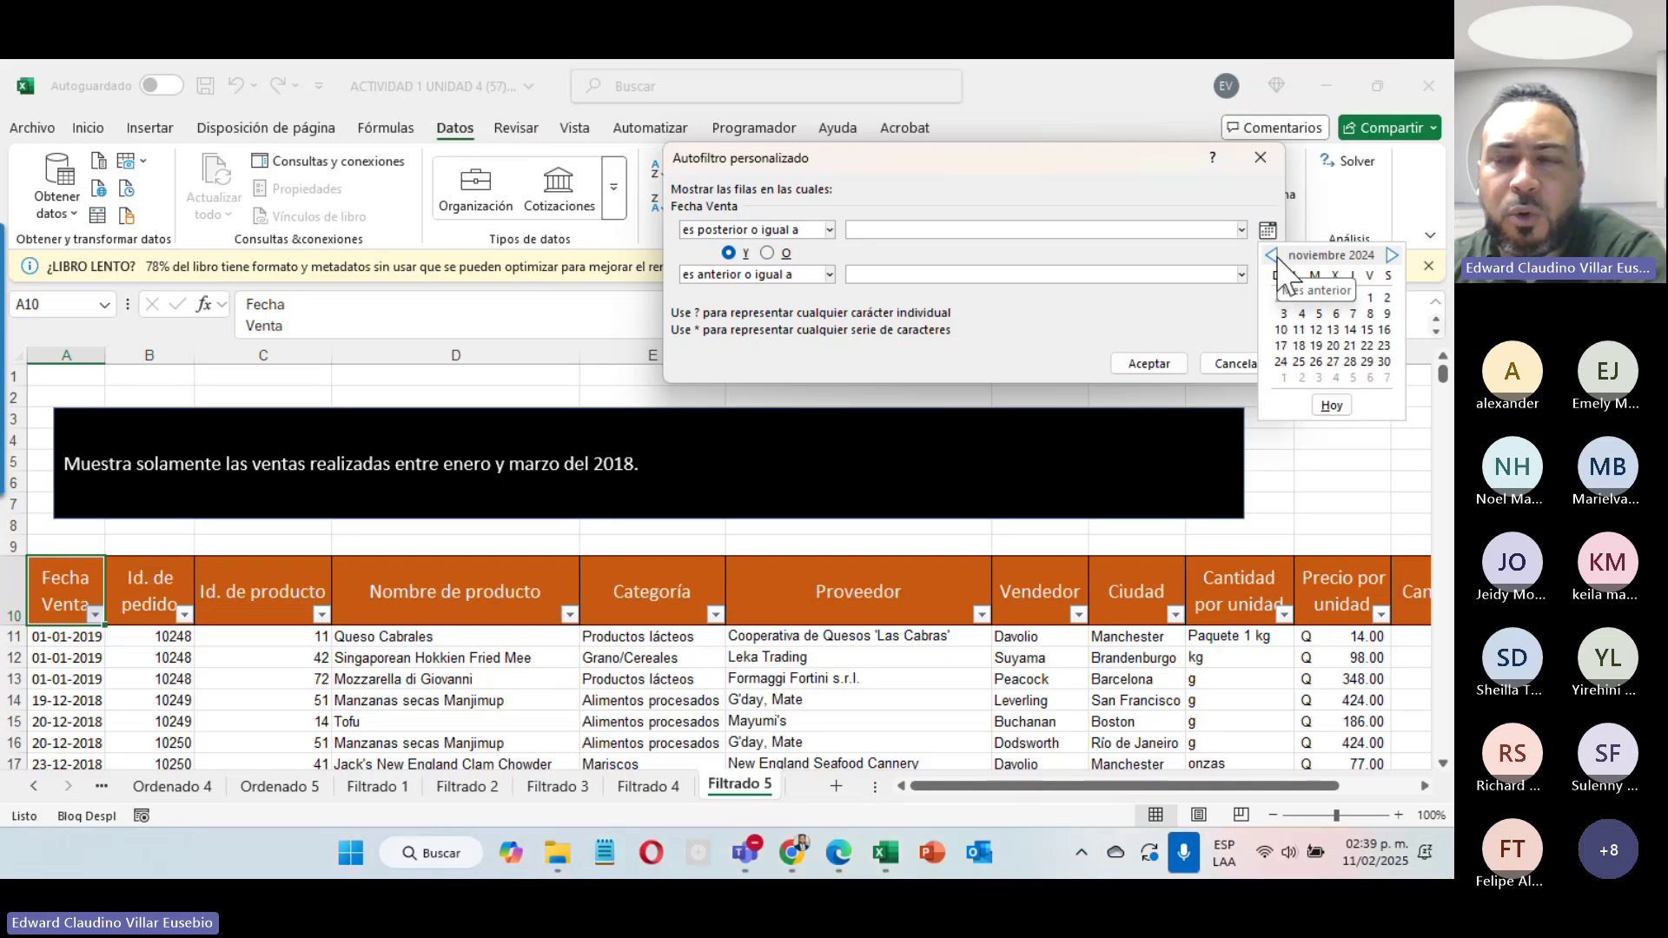
click(1273, 255)
click(1272, 255)
click(1273, 255)
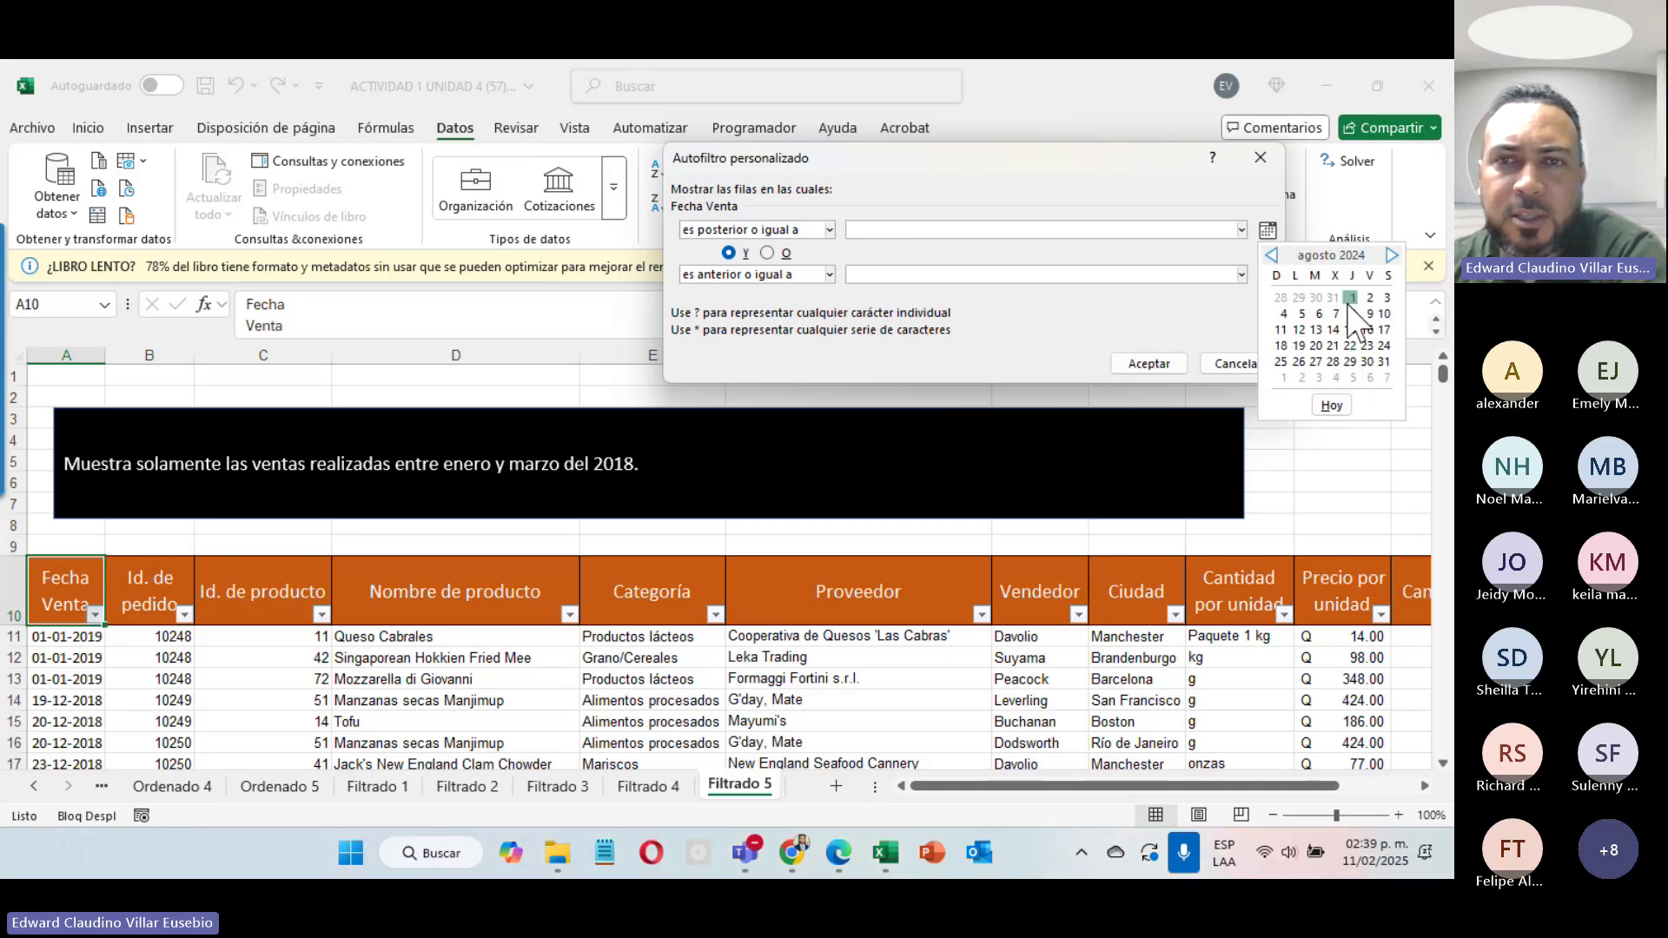
click(1353, 297)
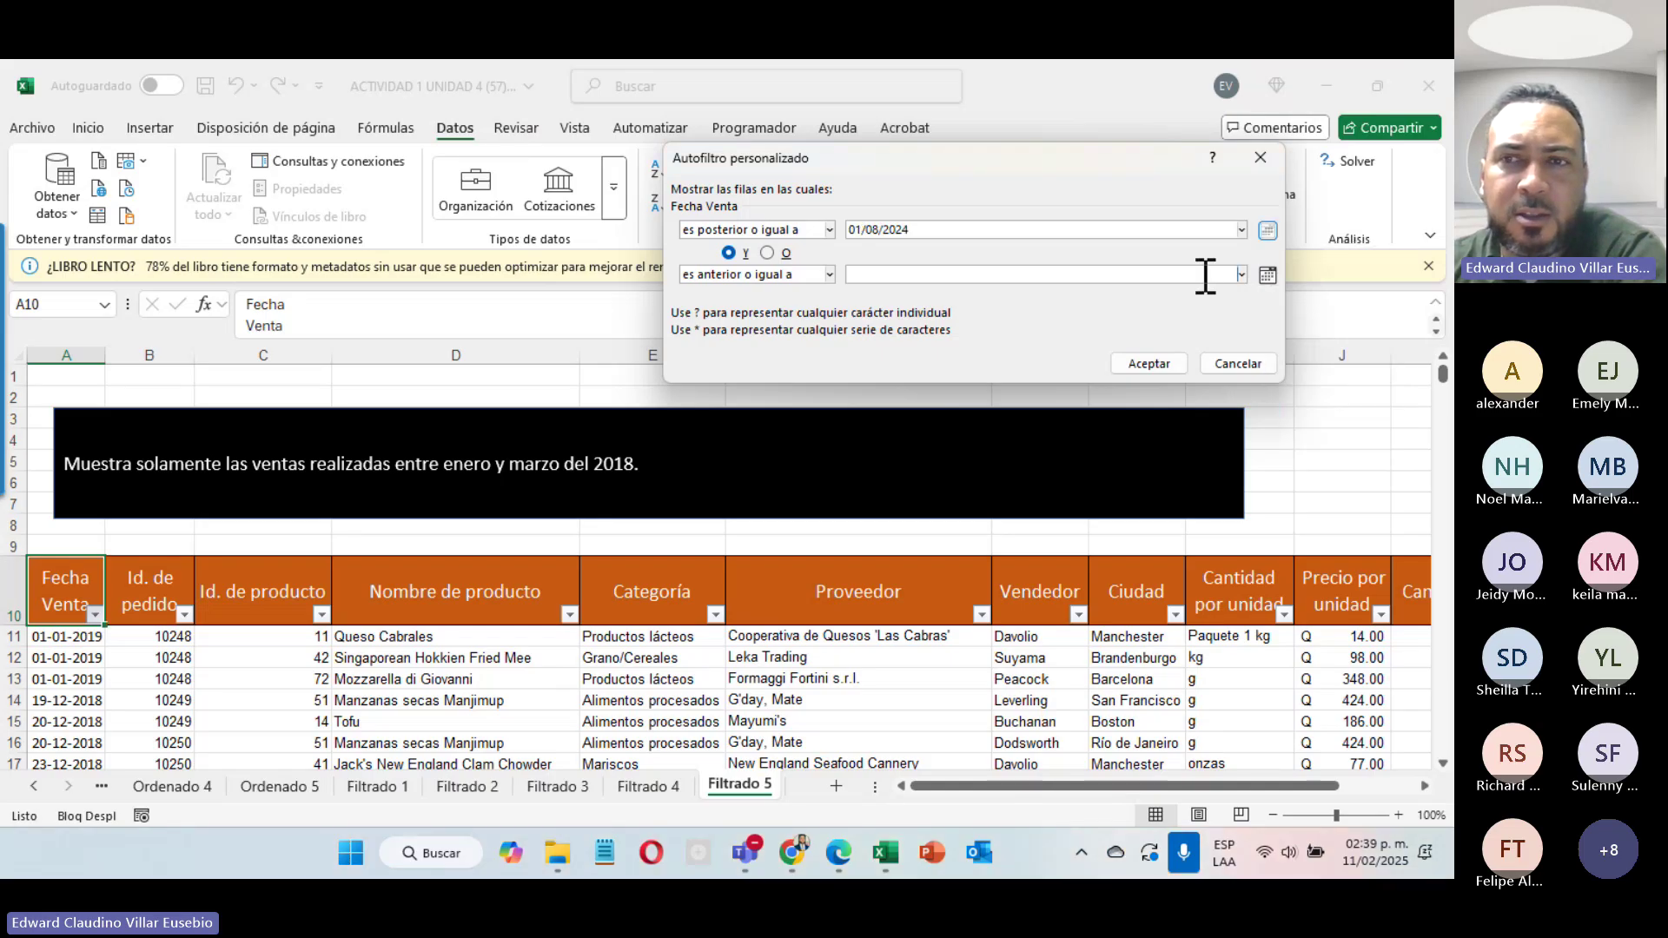
Step: Set the end date of the Fecha Venta filter to 18/02/2025 and apply the filter
click(1268, 275)
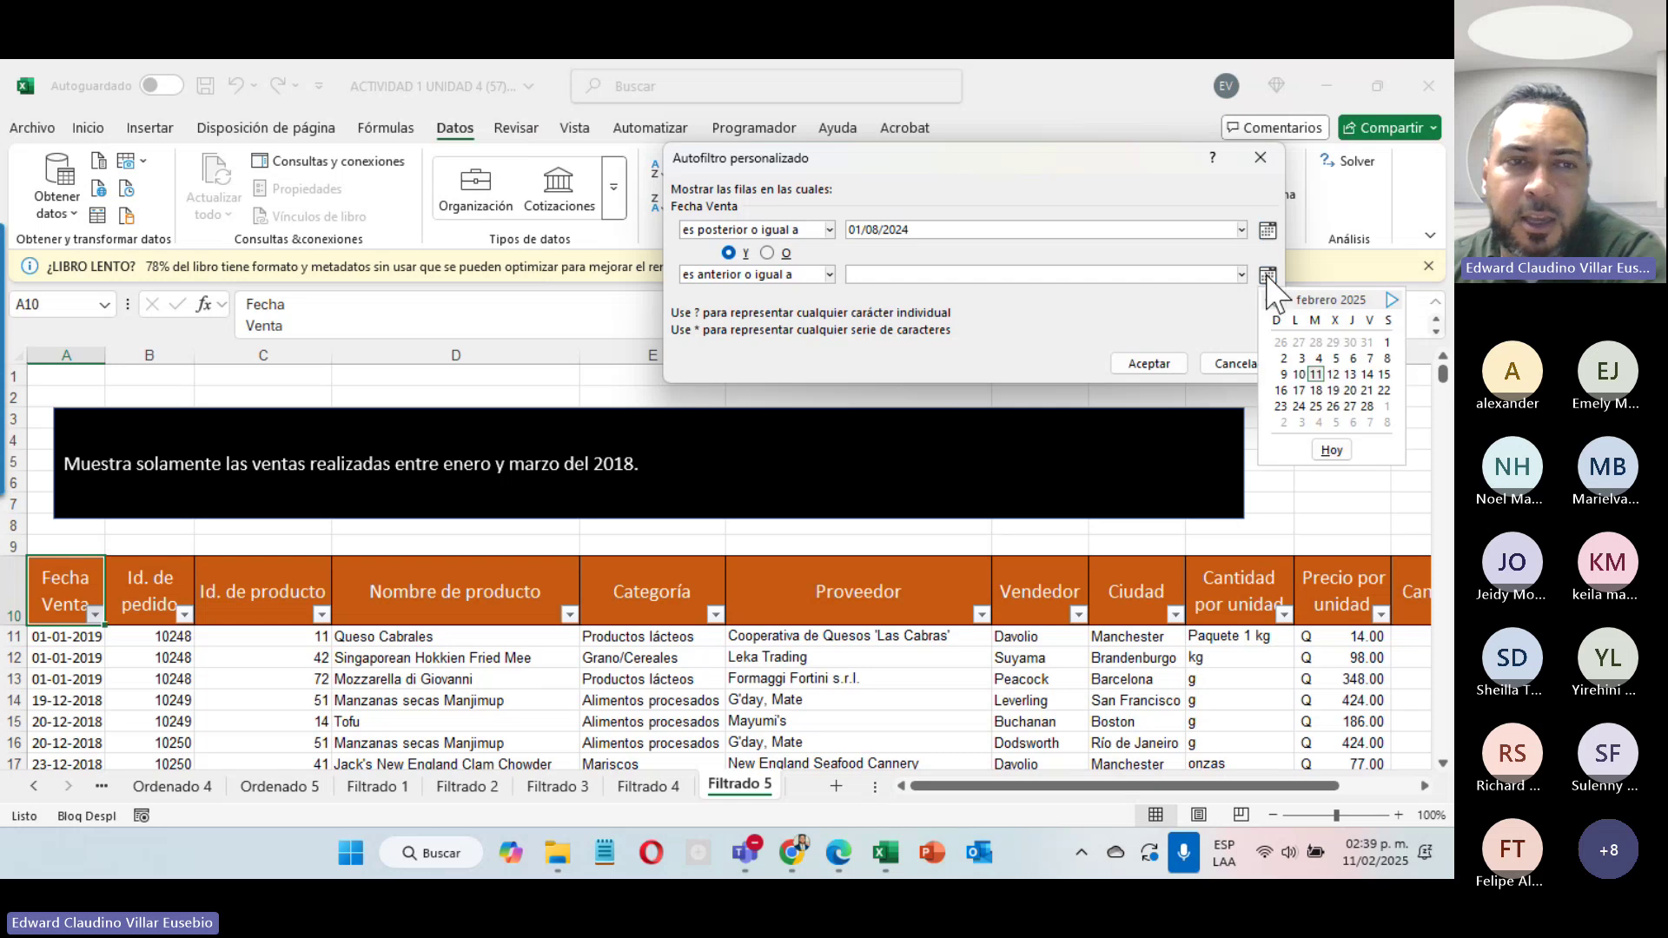
click(1334, 390)
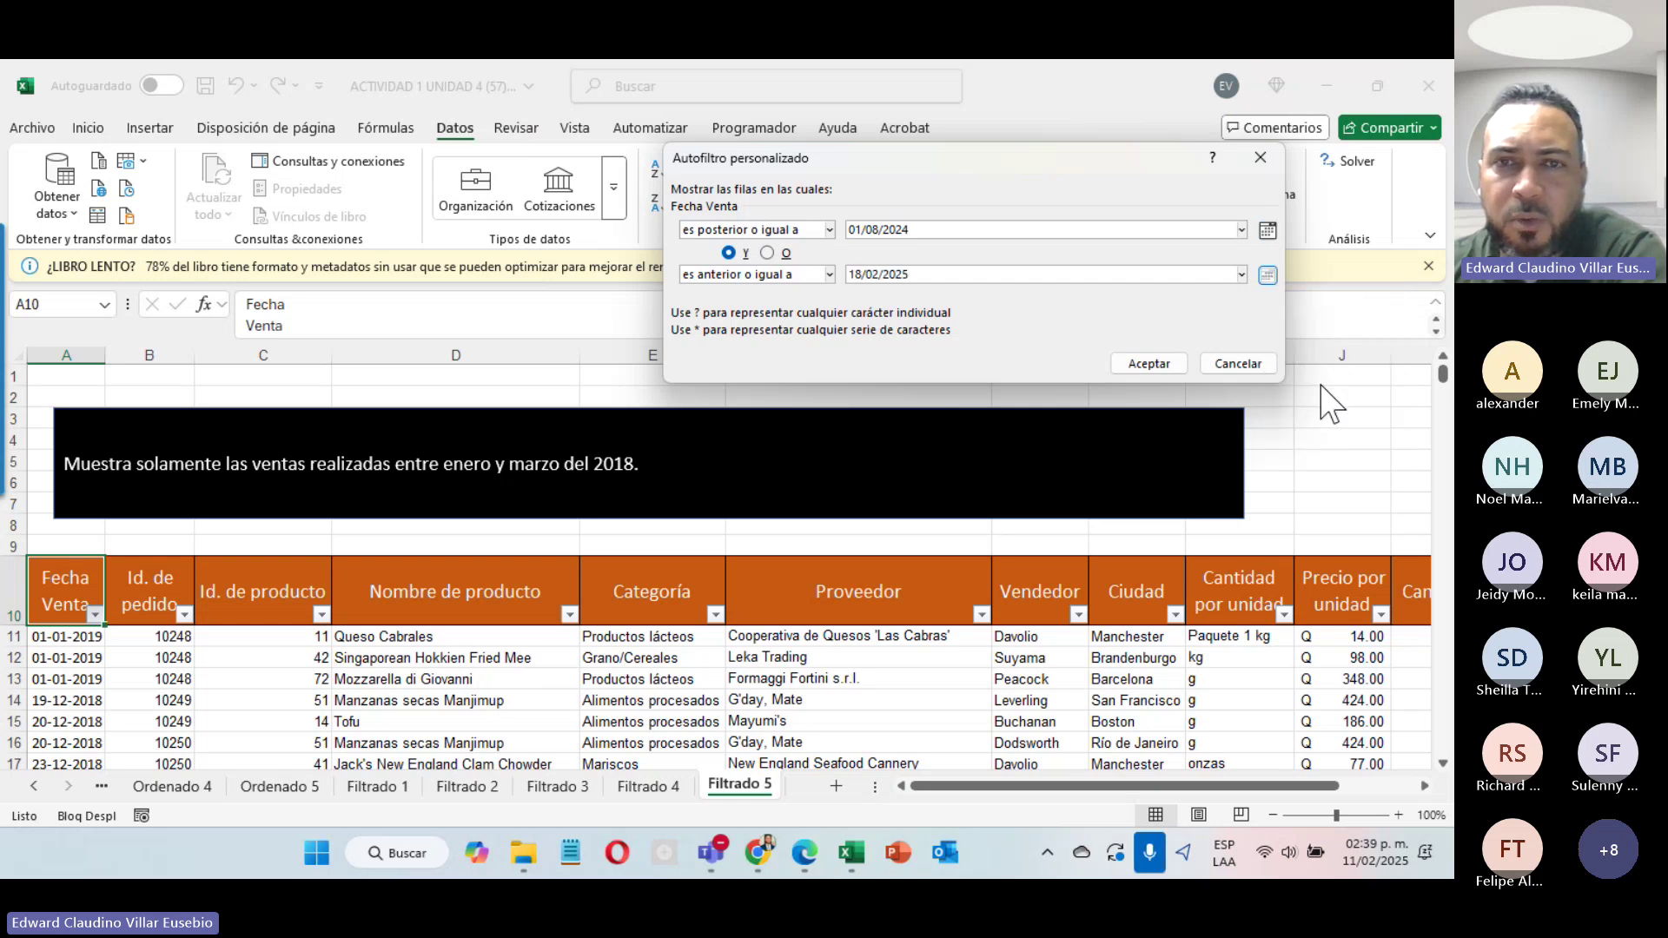
click(1149, 365)
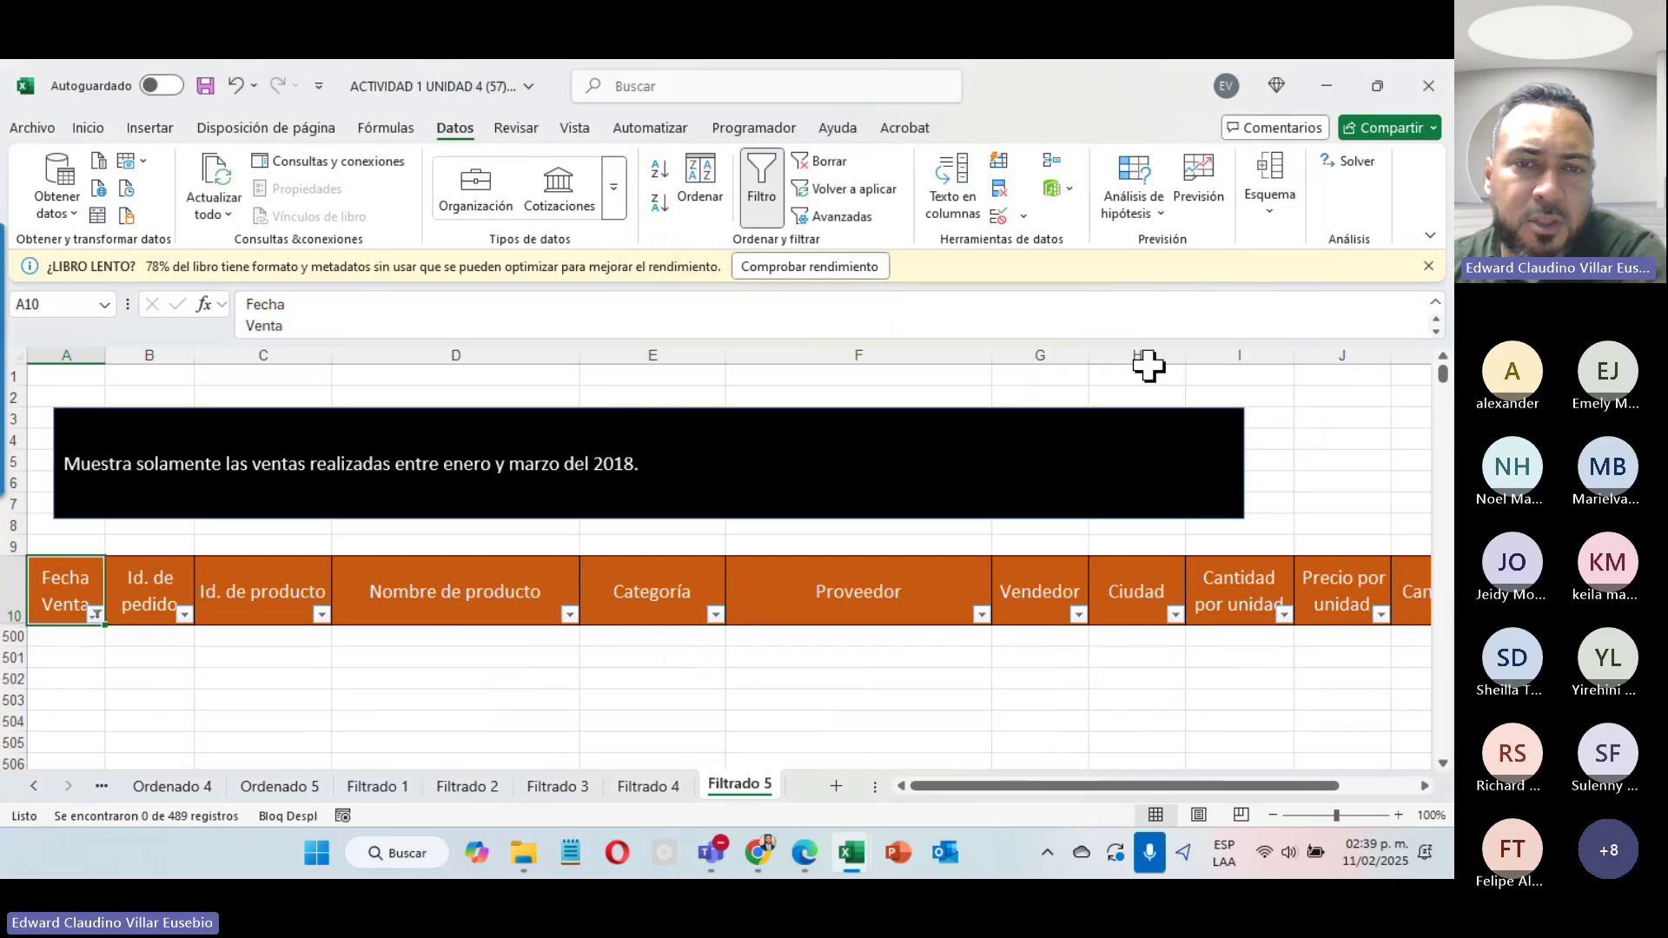
click(94, 615)
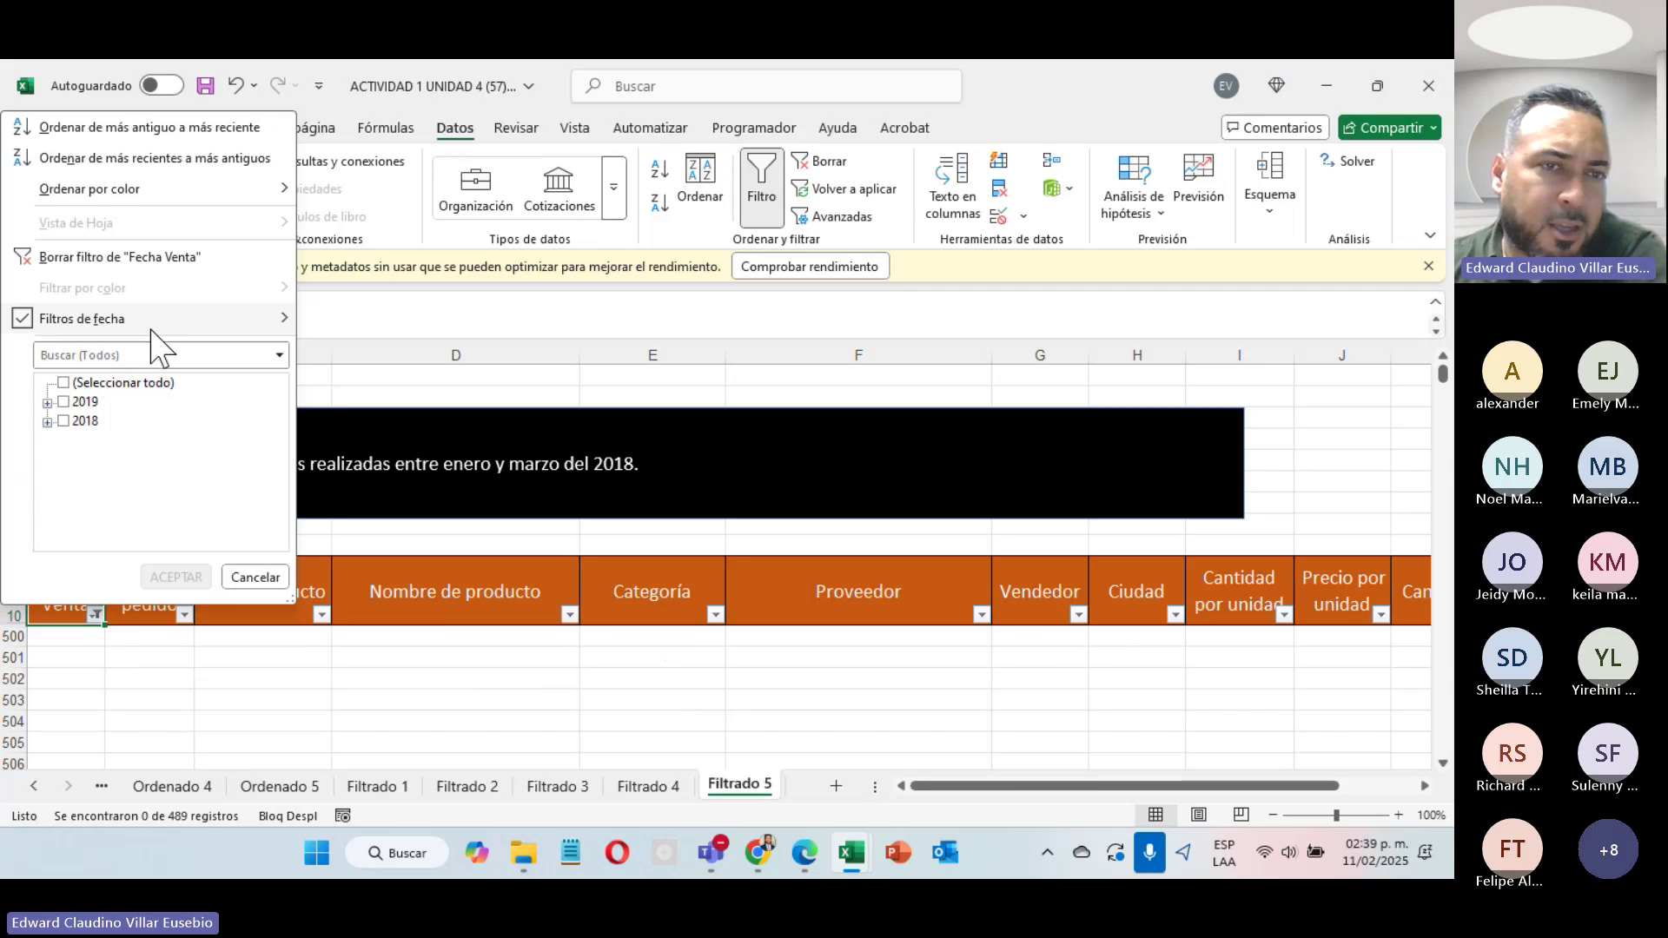
mouse_move(179, 322)
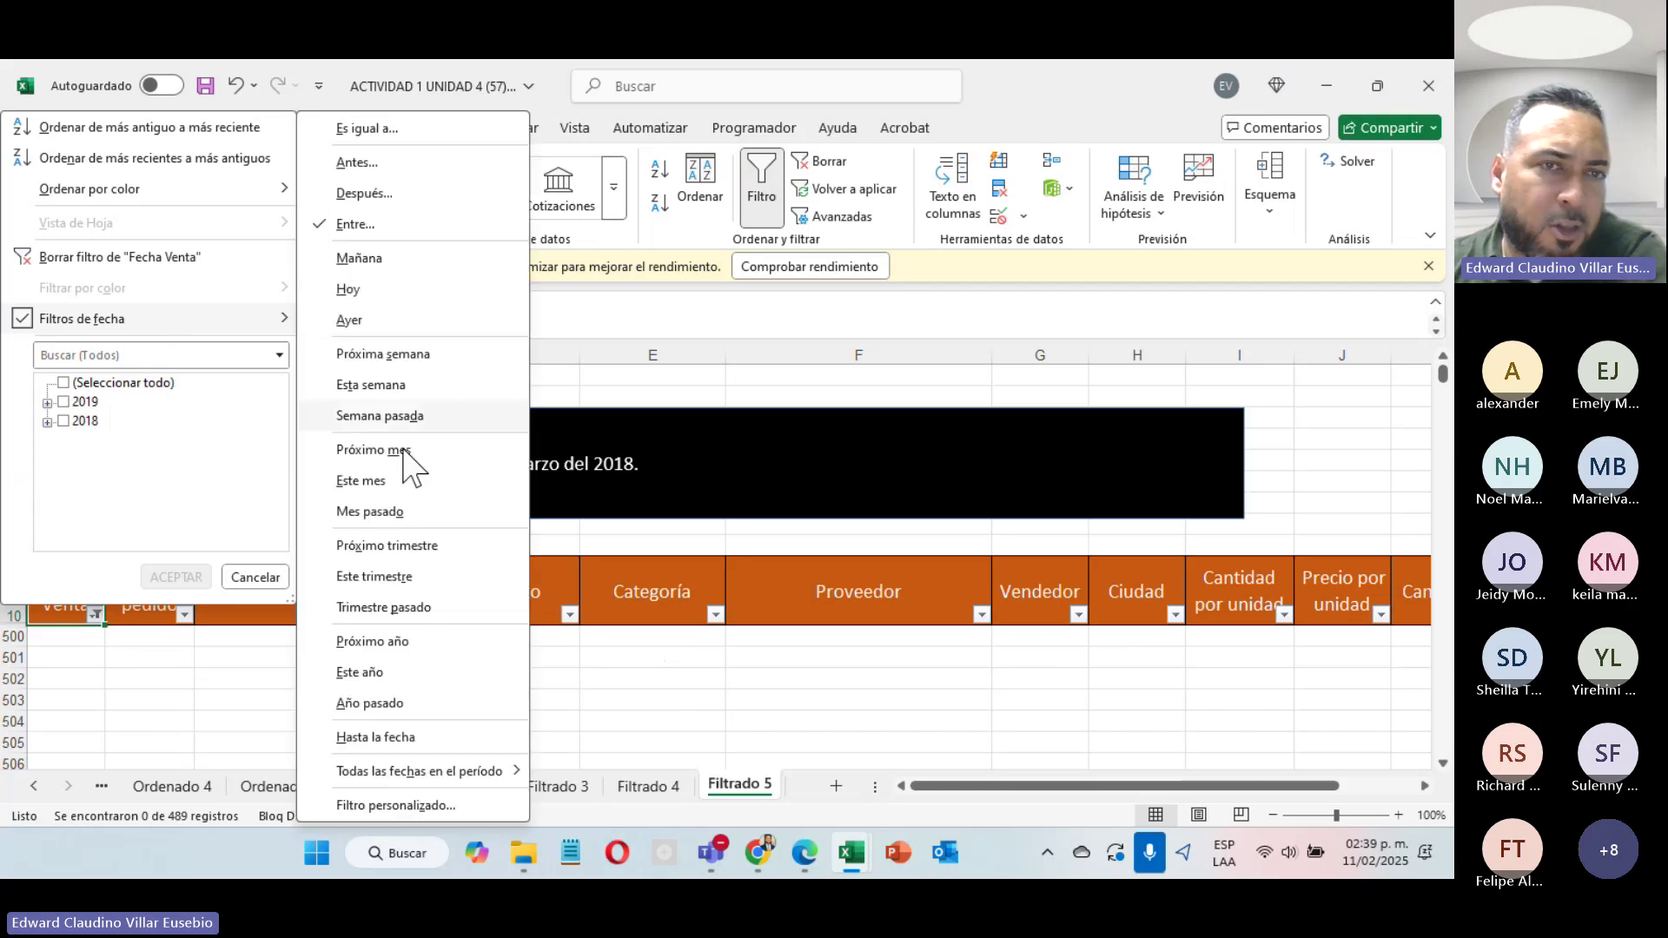
click(423, 229)
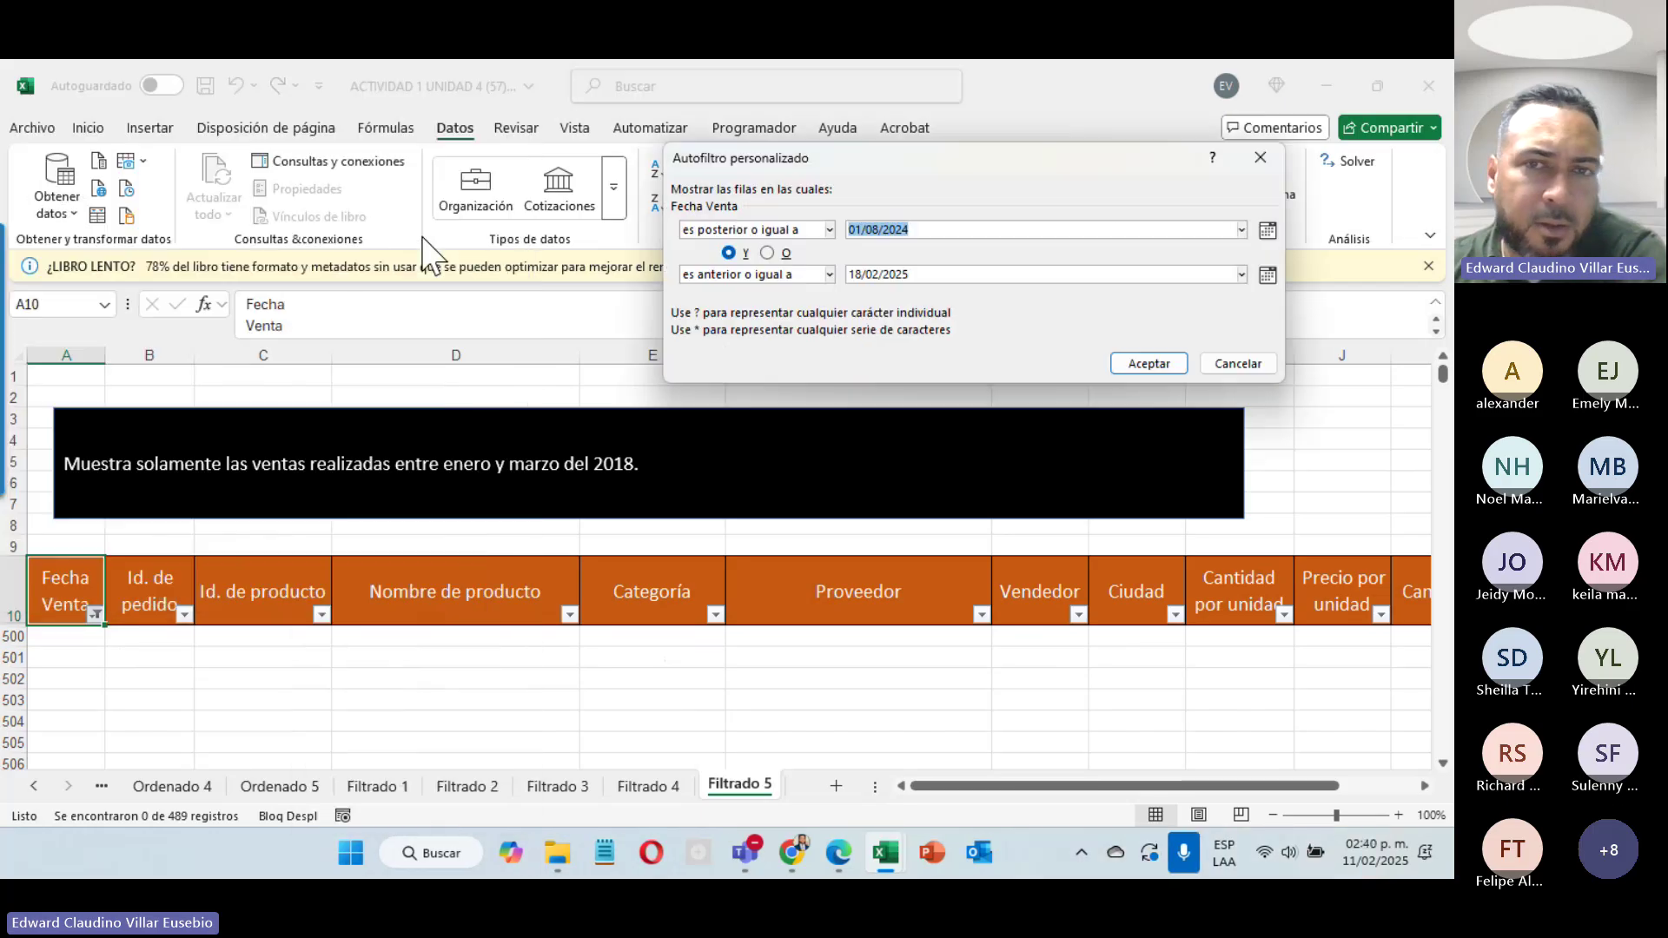
click(946, 229)
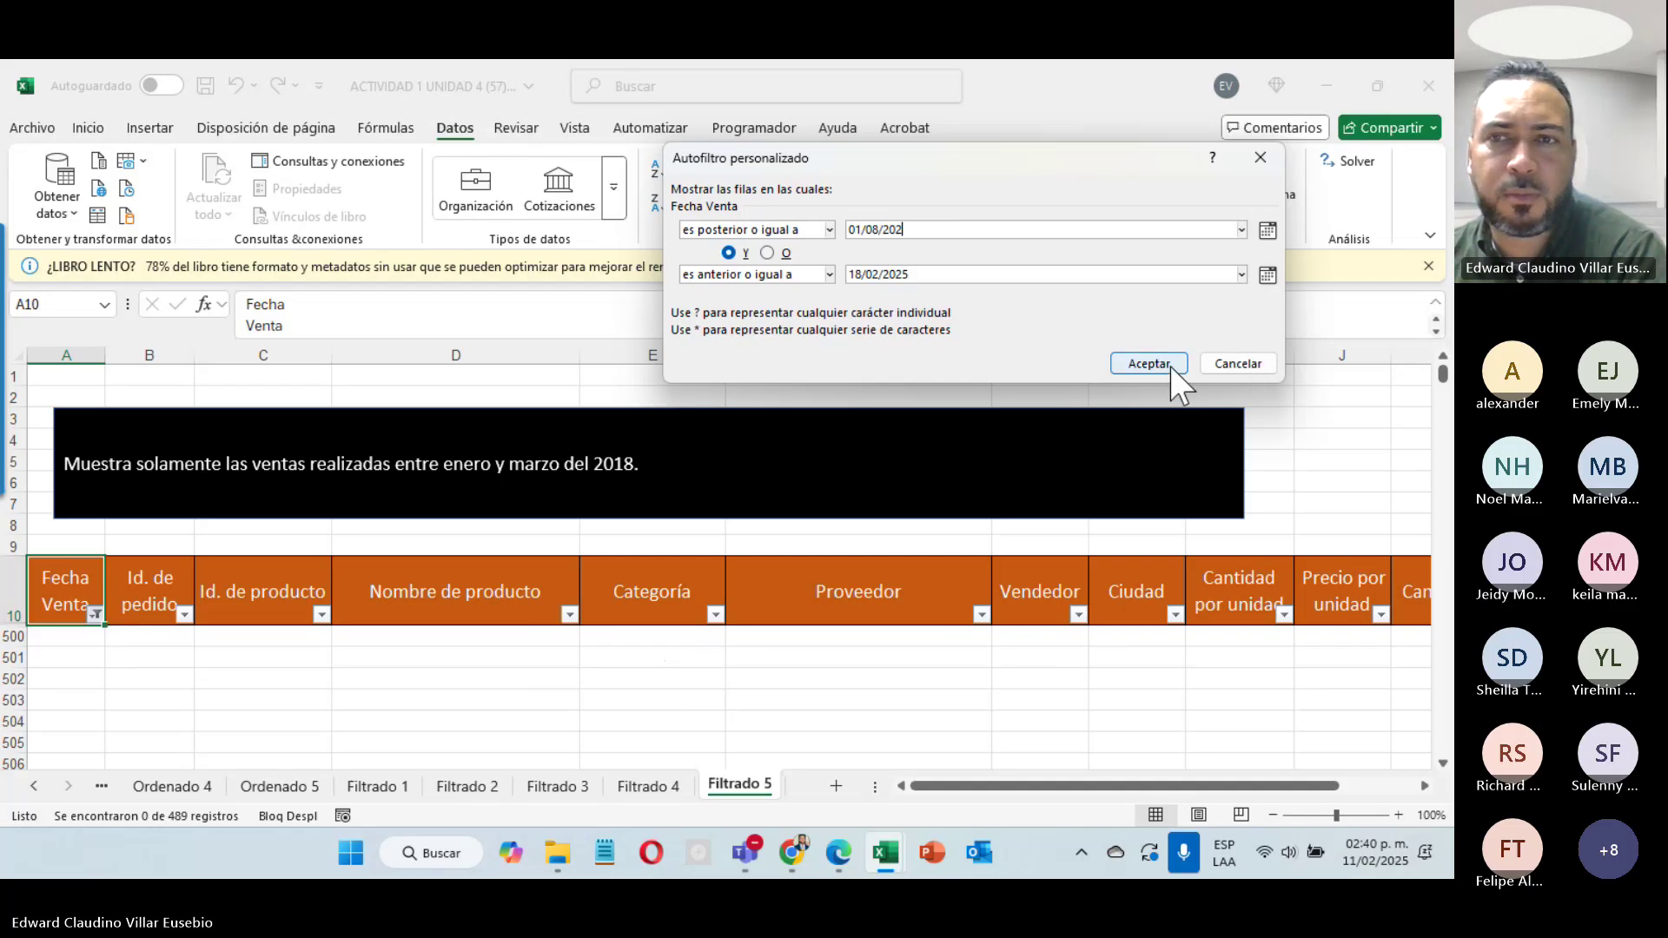
click(1212, 360)
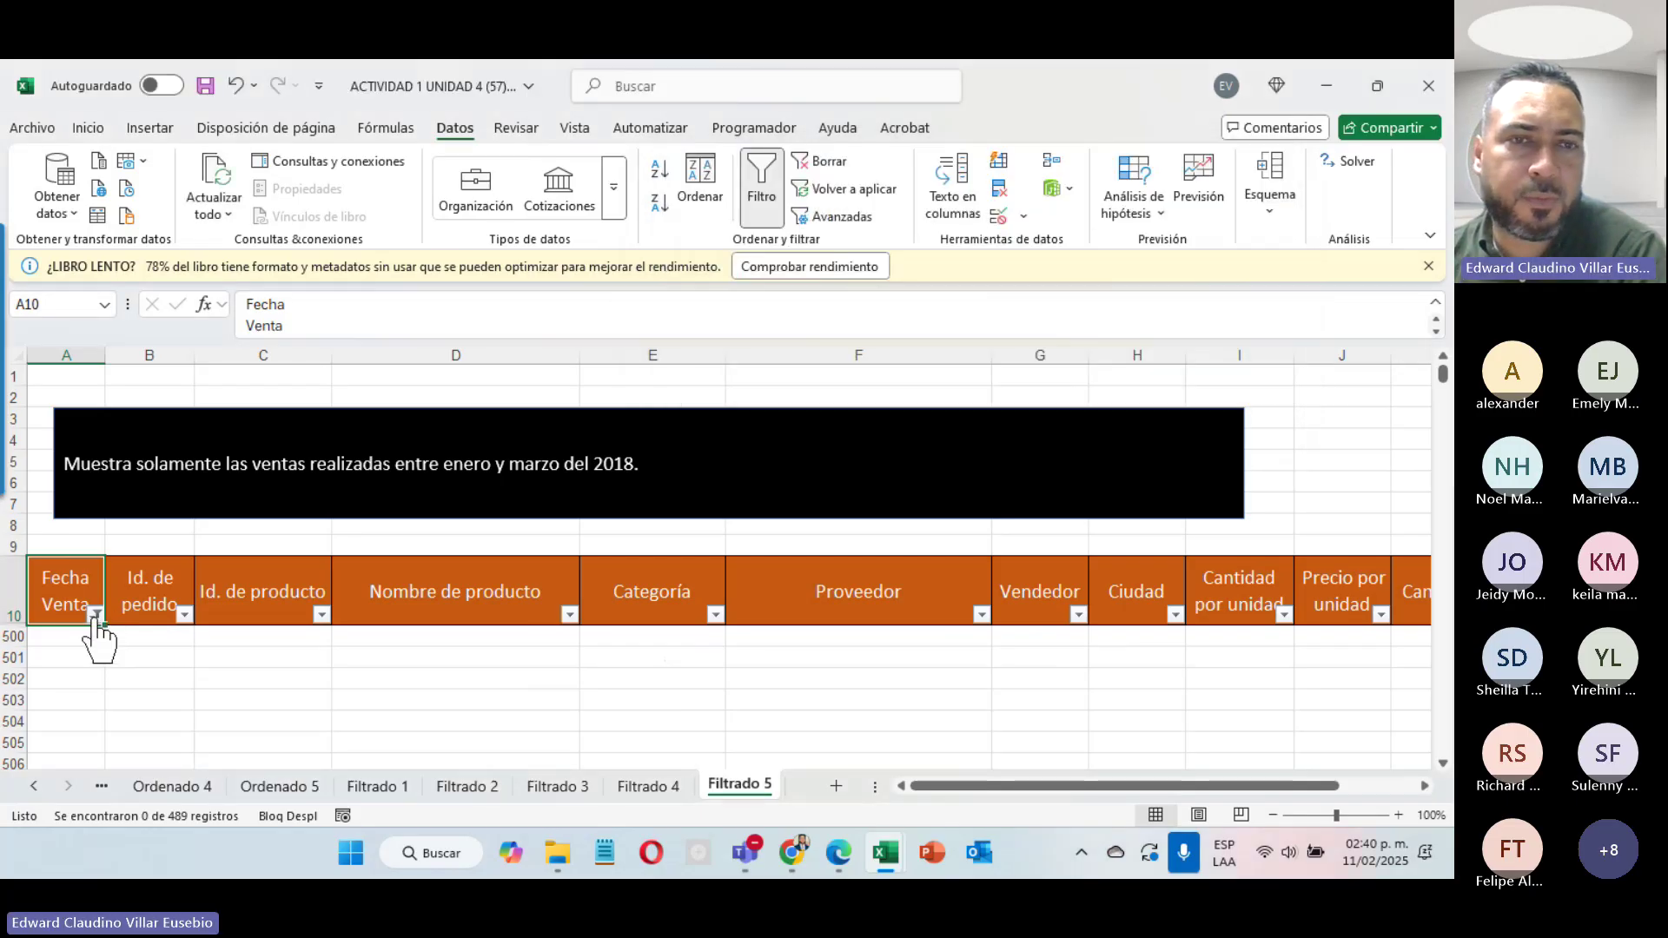
Step: Clear the current Fecha Venta filter on Filtrado 5 and open a new Entre date filter for the same column
click(95, 615)
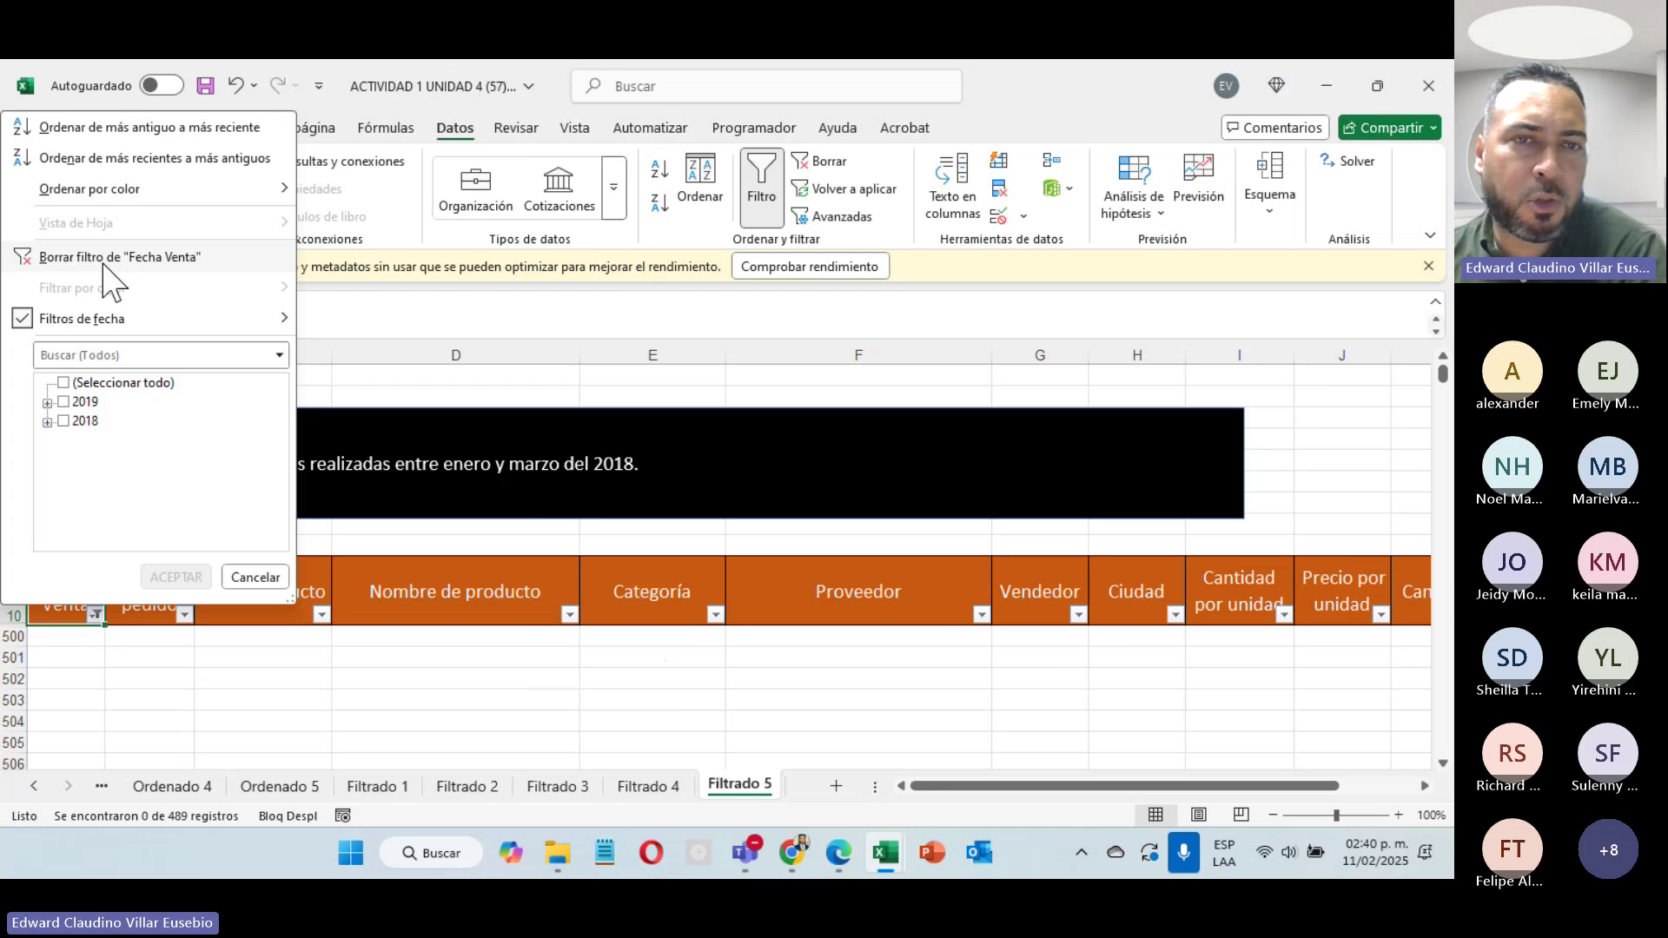
click(110, 261)
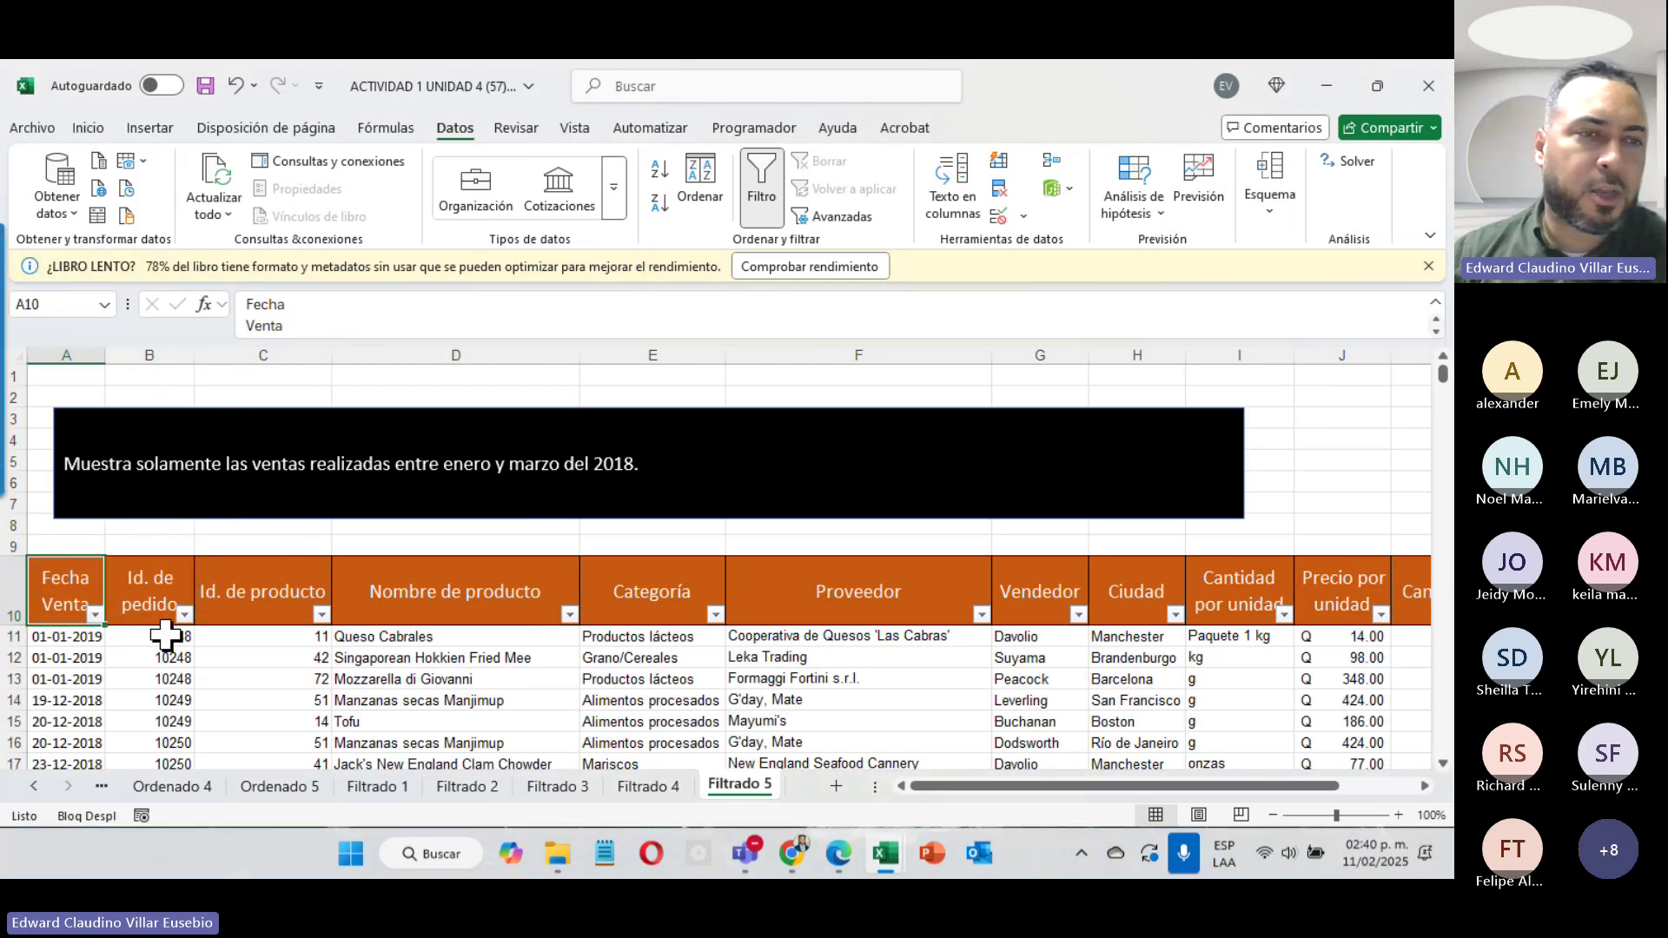
click(94, 614)
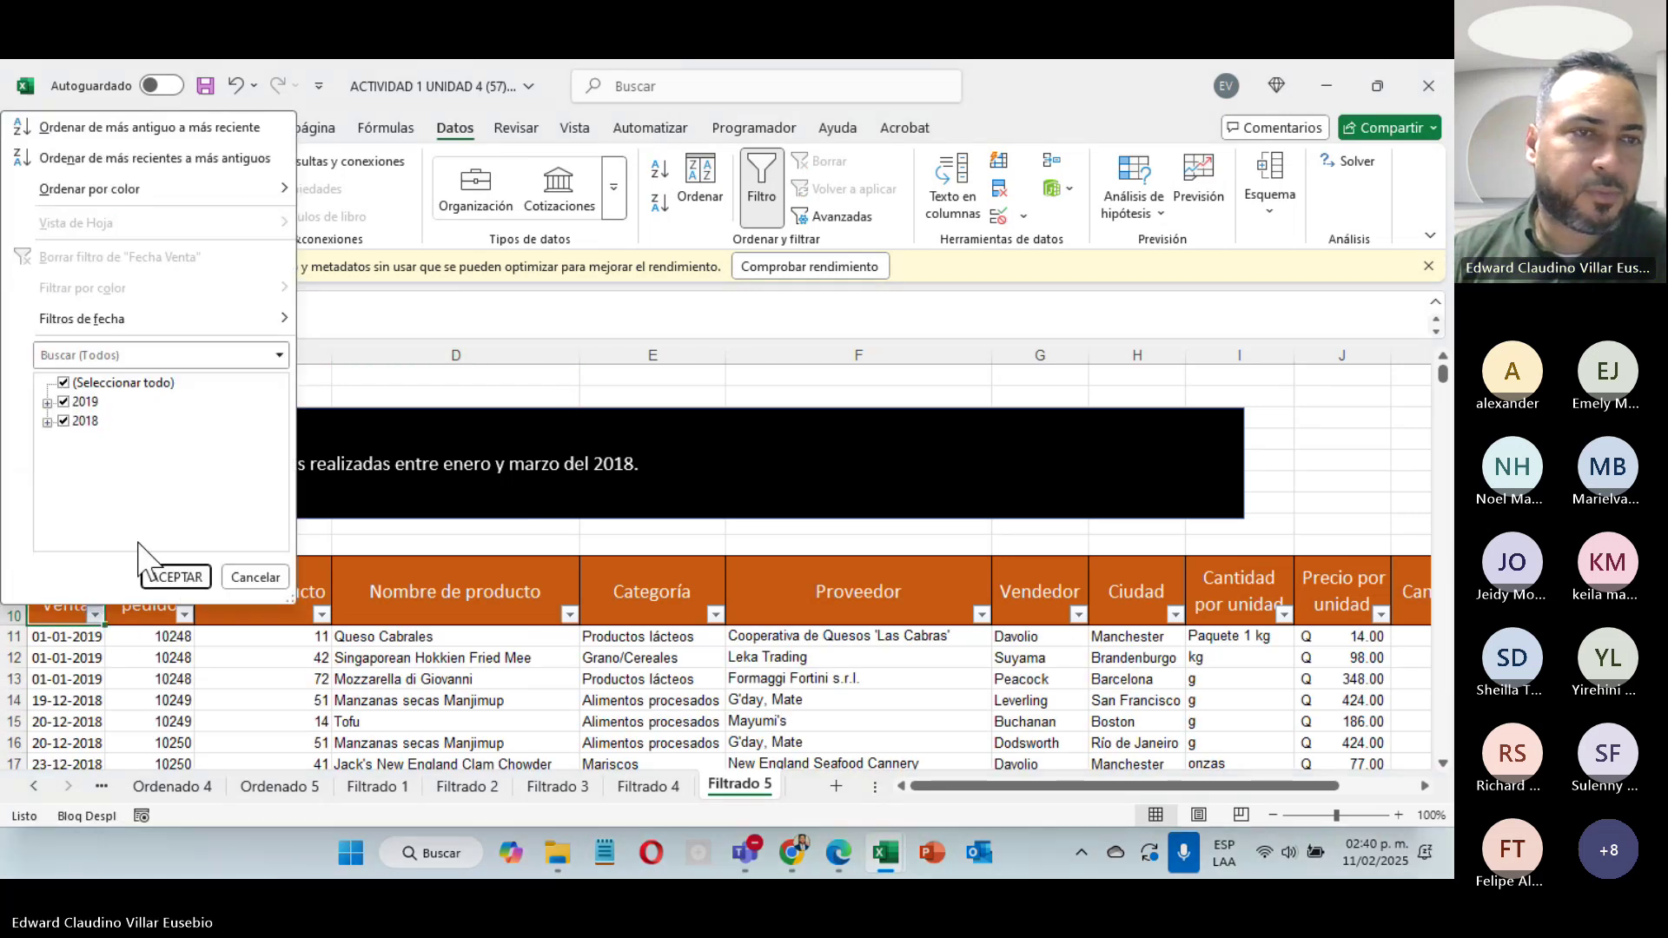
mouse_move(198, 328)
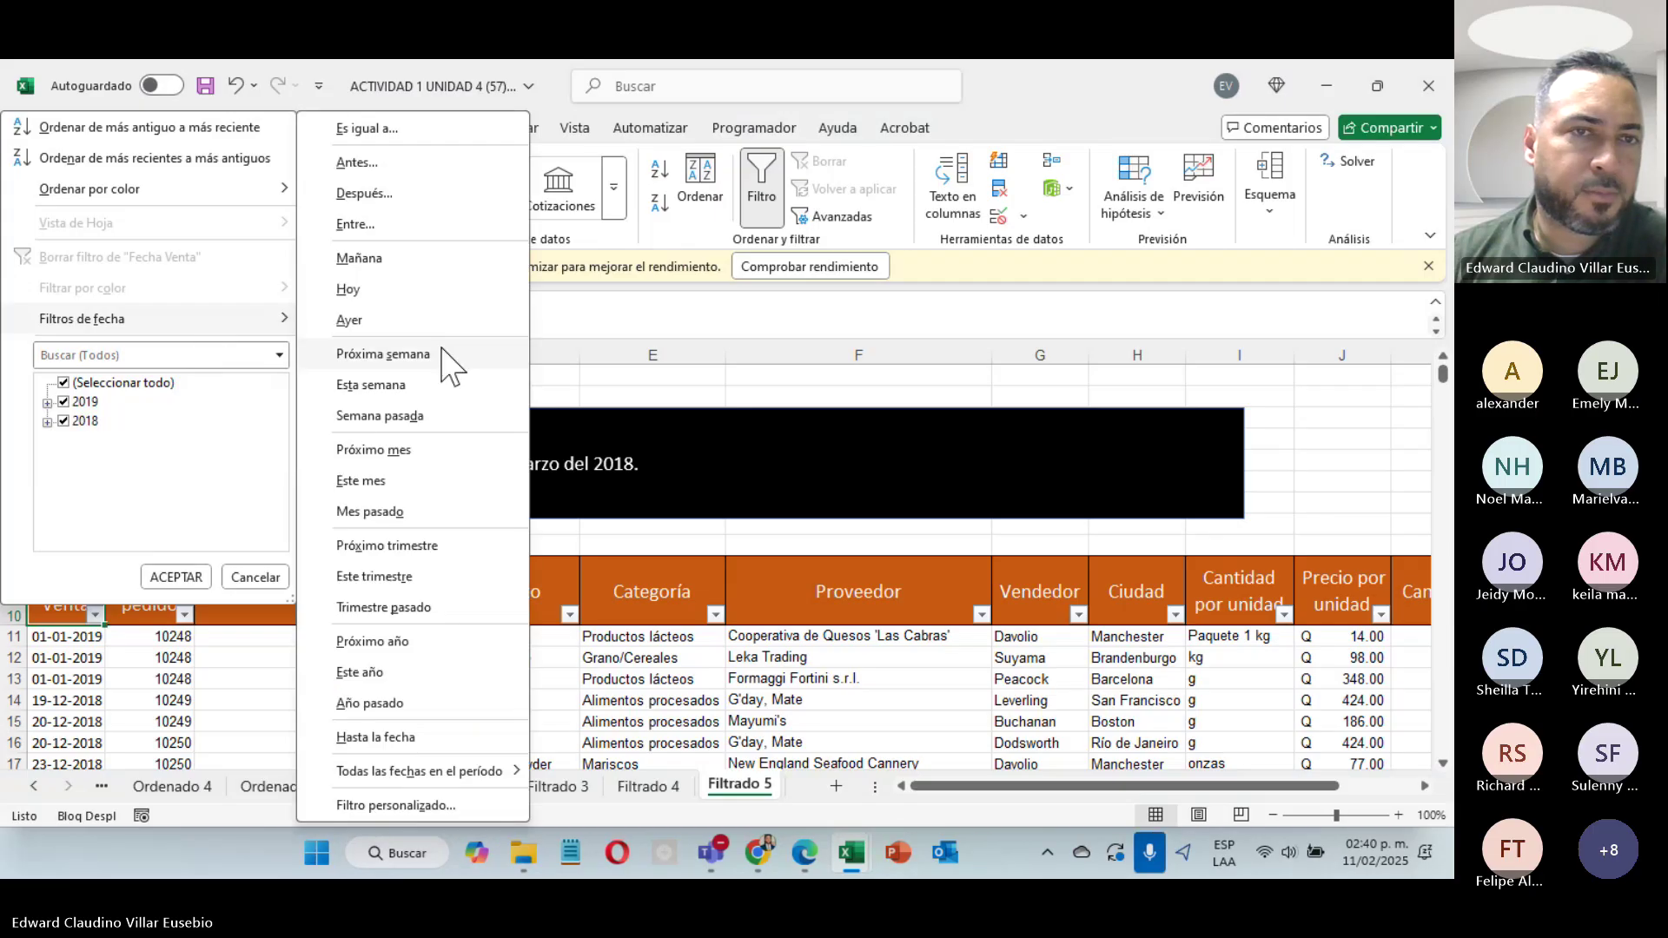
click(448, 228)
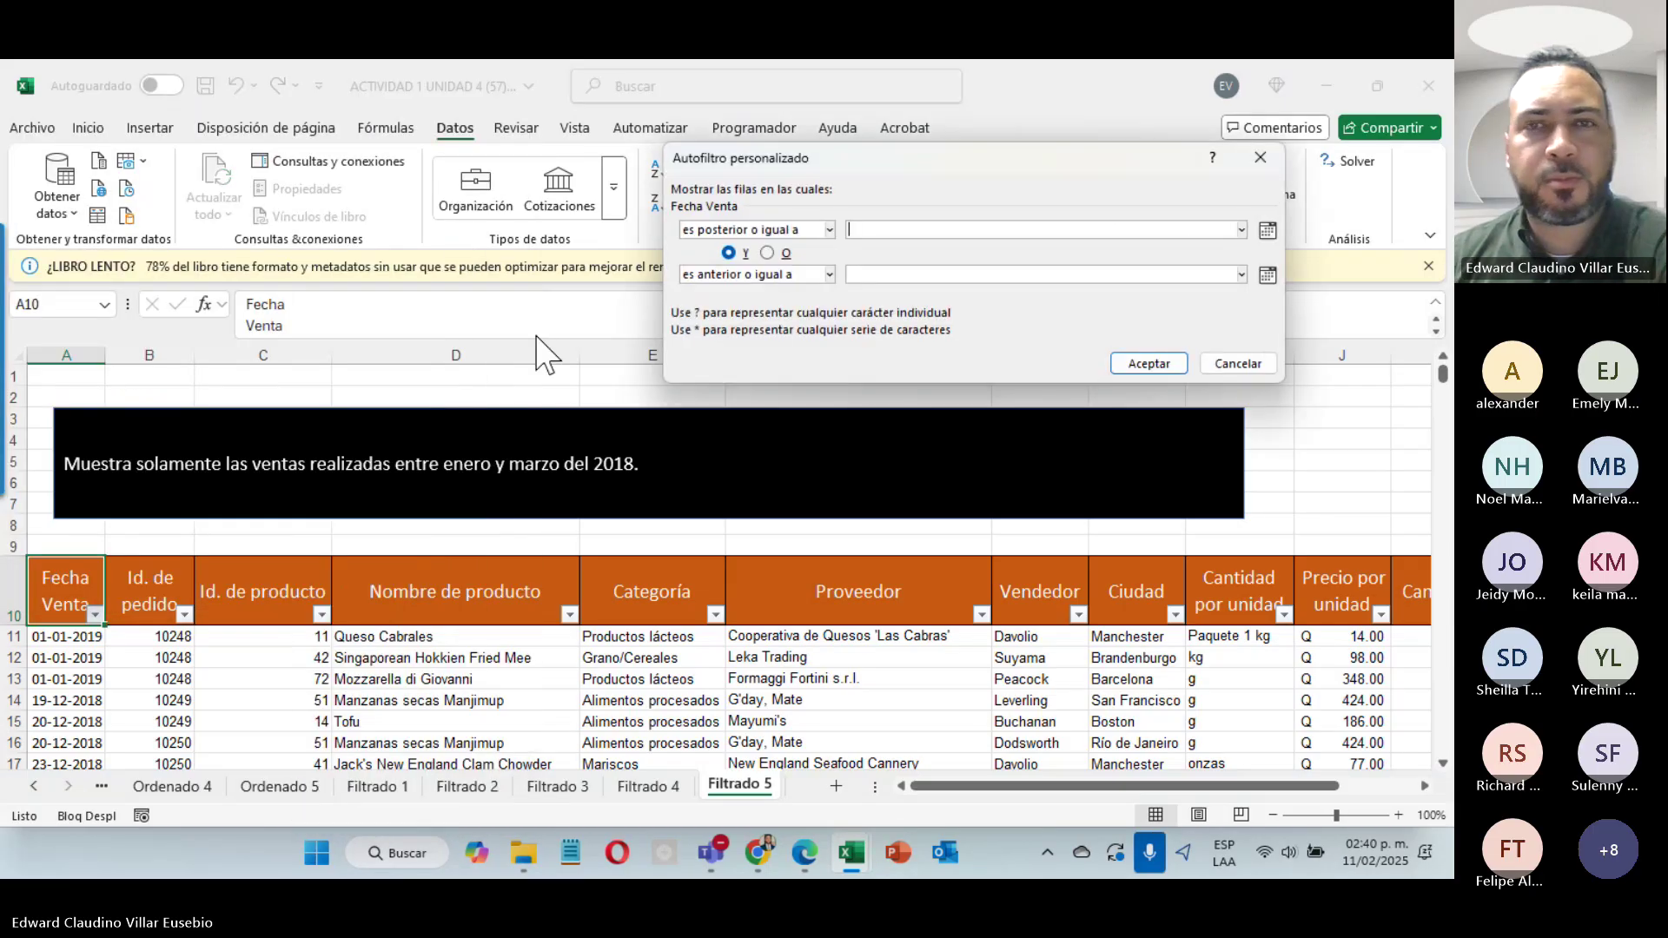
Step: Set the start date of the Fecha Venta filter to 01/01/2018
click(1268, 231)
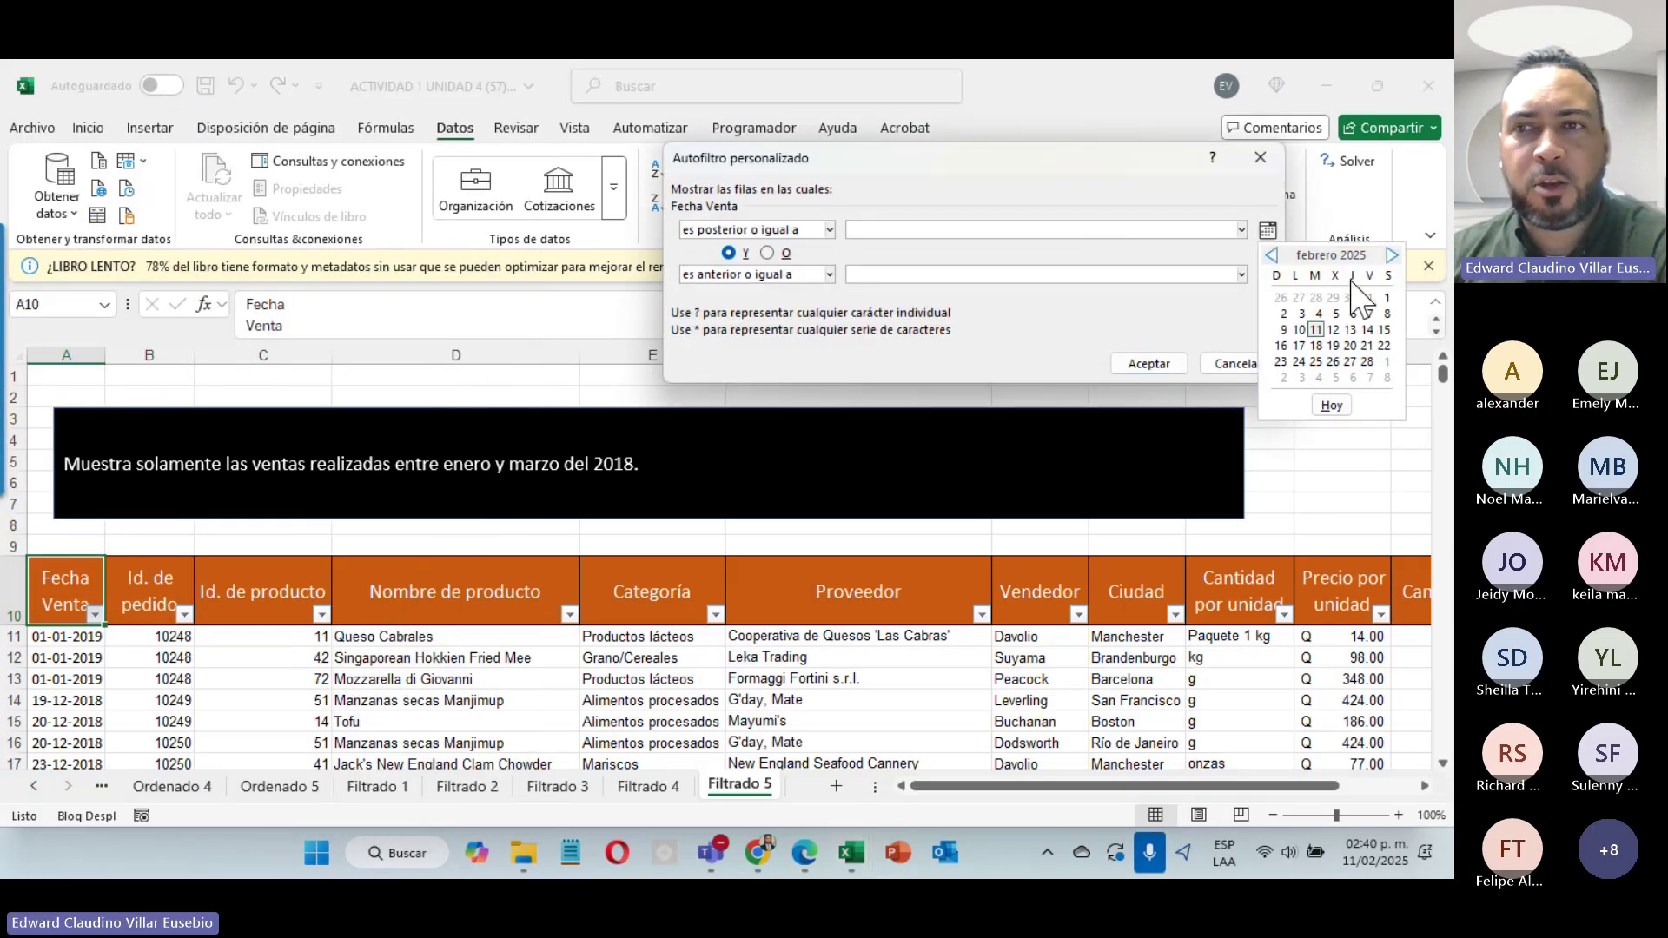
click(1388, 298)
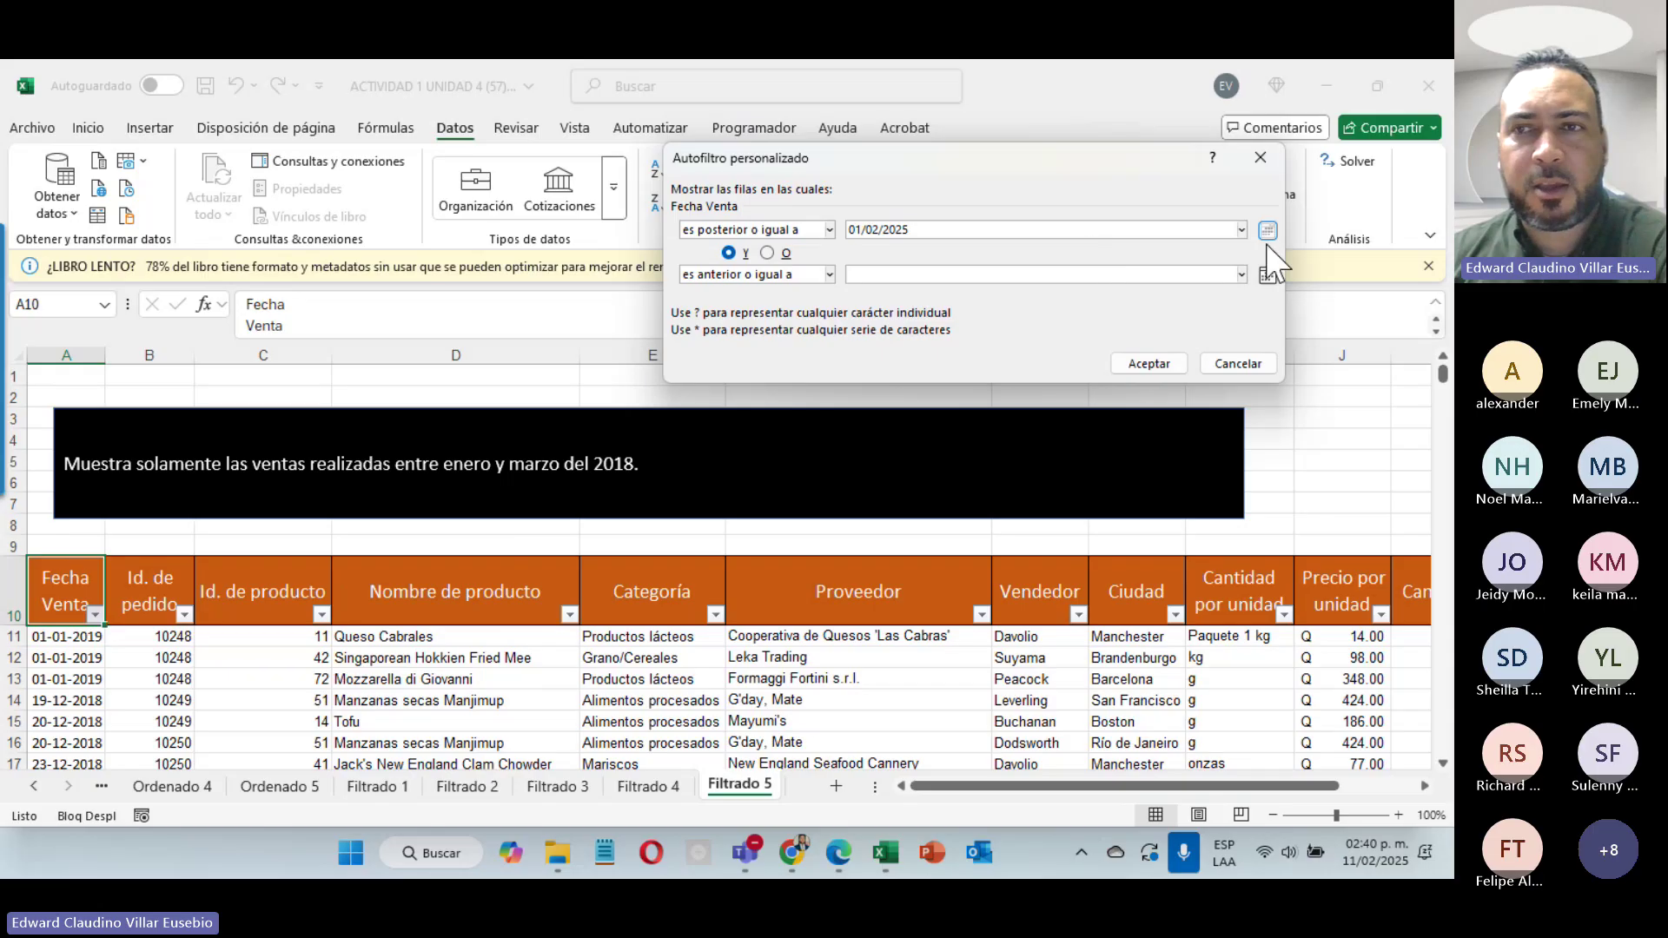
click(1267, 230)
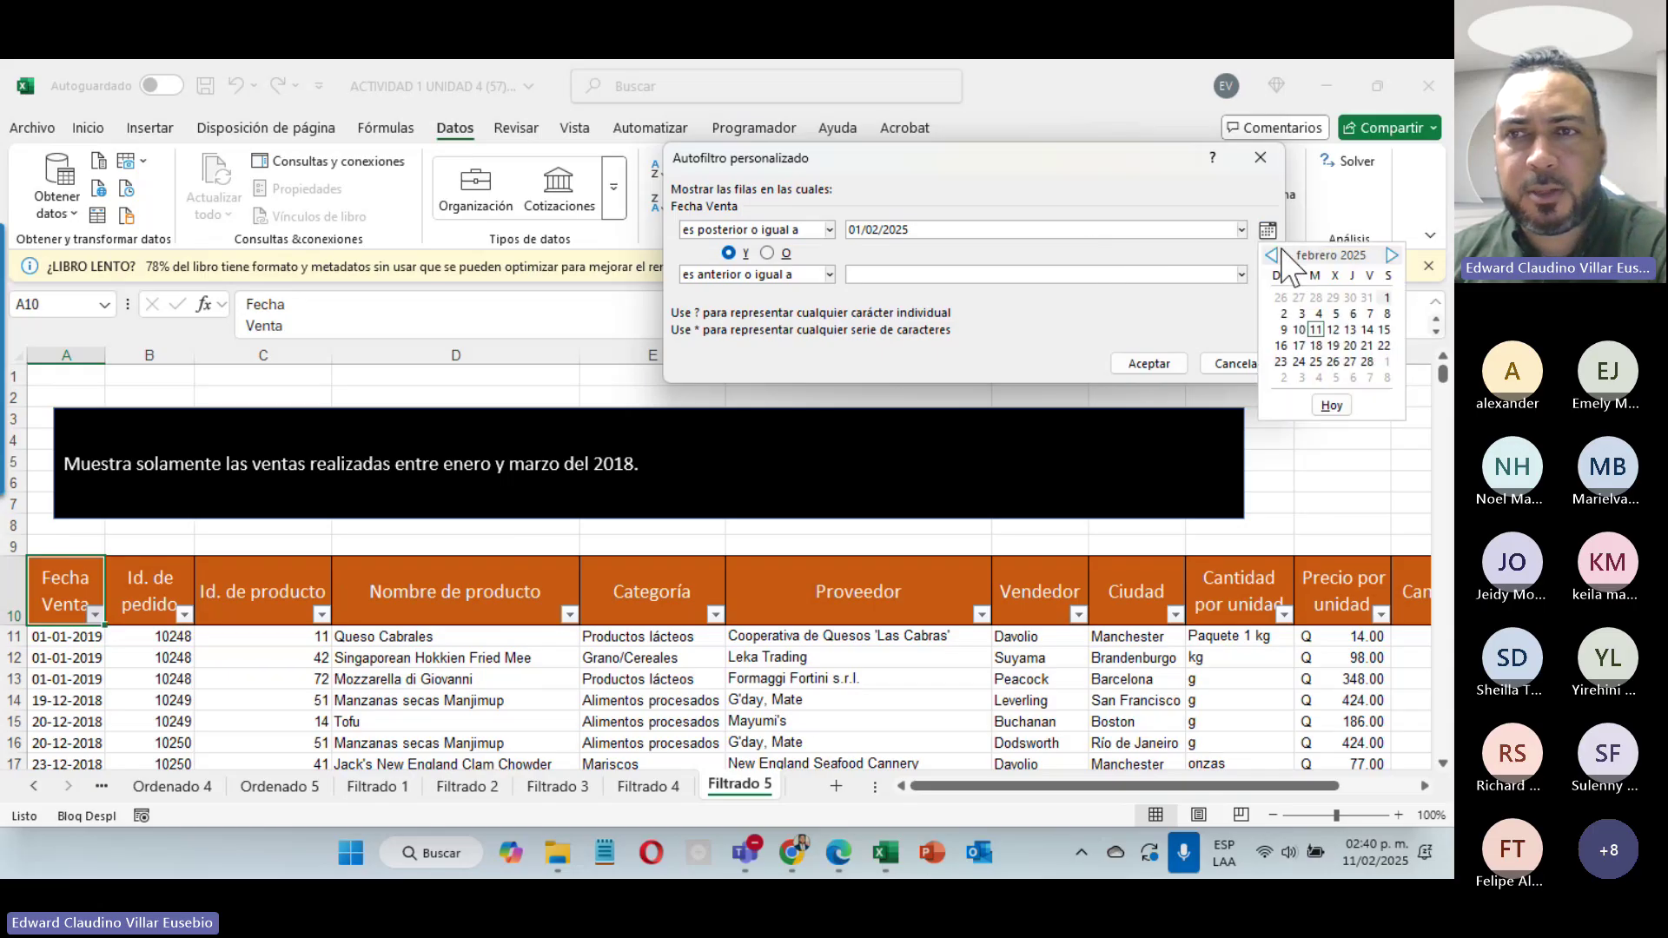
click(1271, 254)
click(1335, 298)
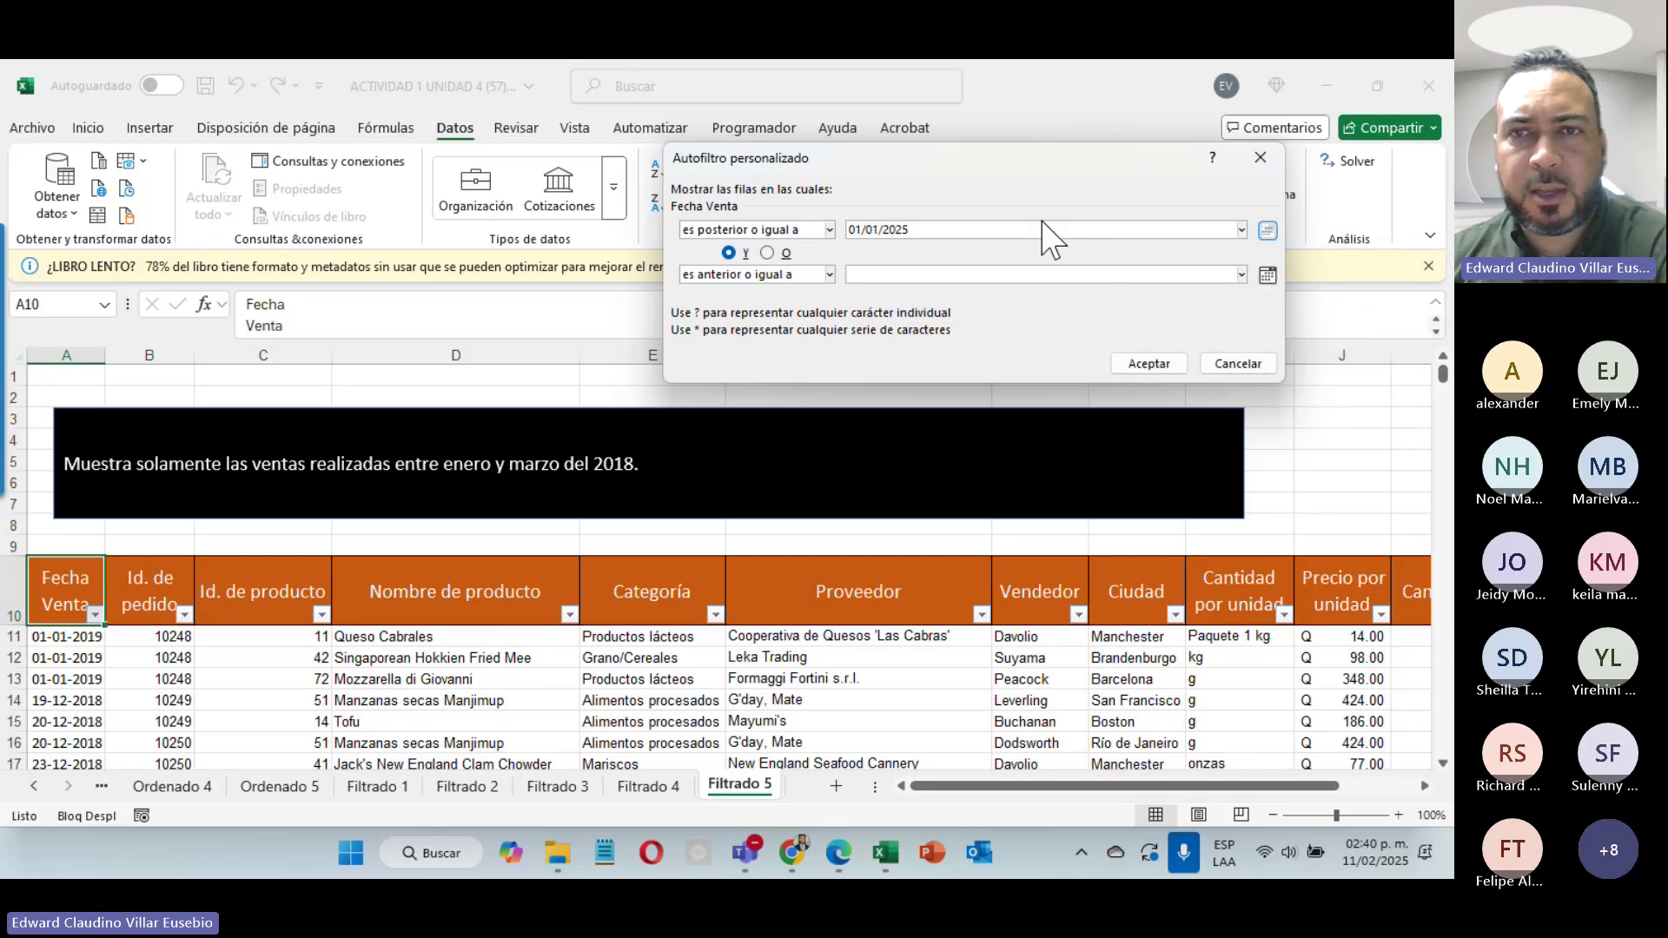
click(1063, 228)
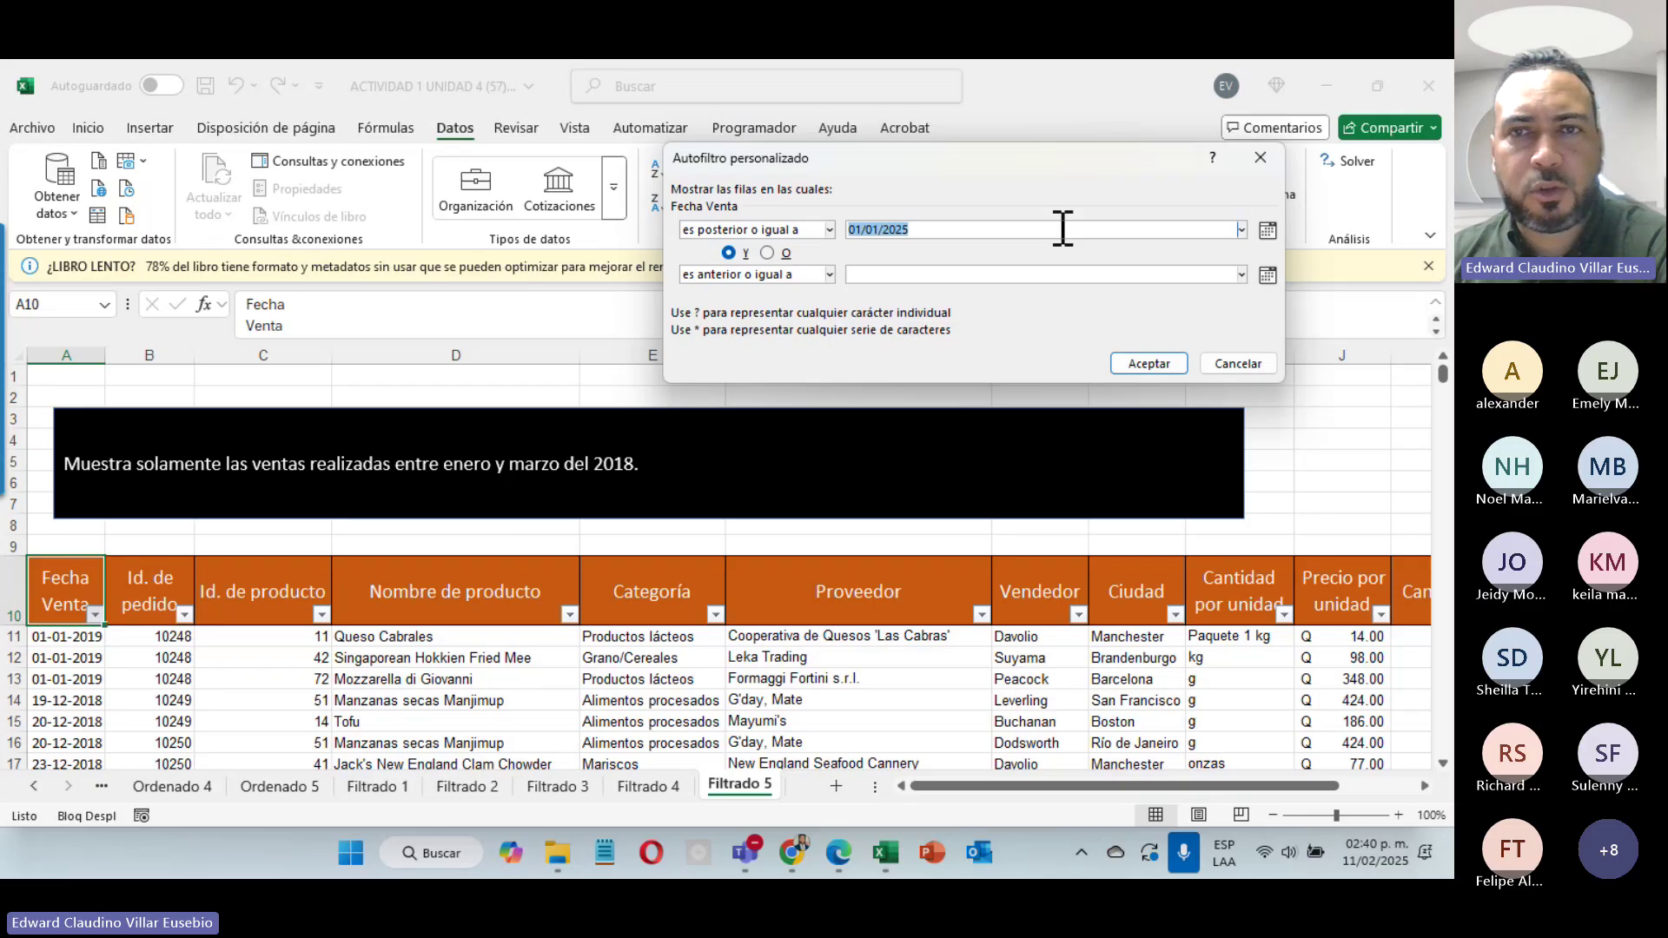
click(1063, 228)
key(BackSpace)
key(BackSpace)
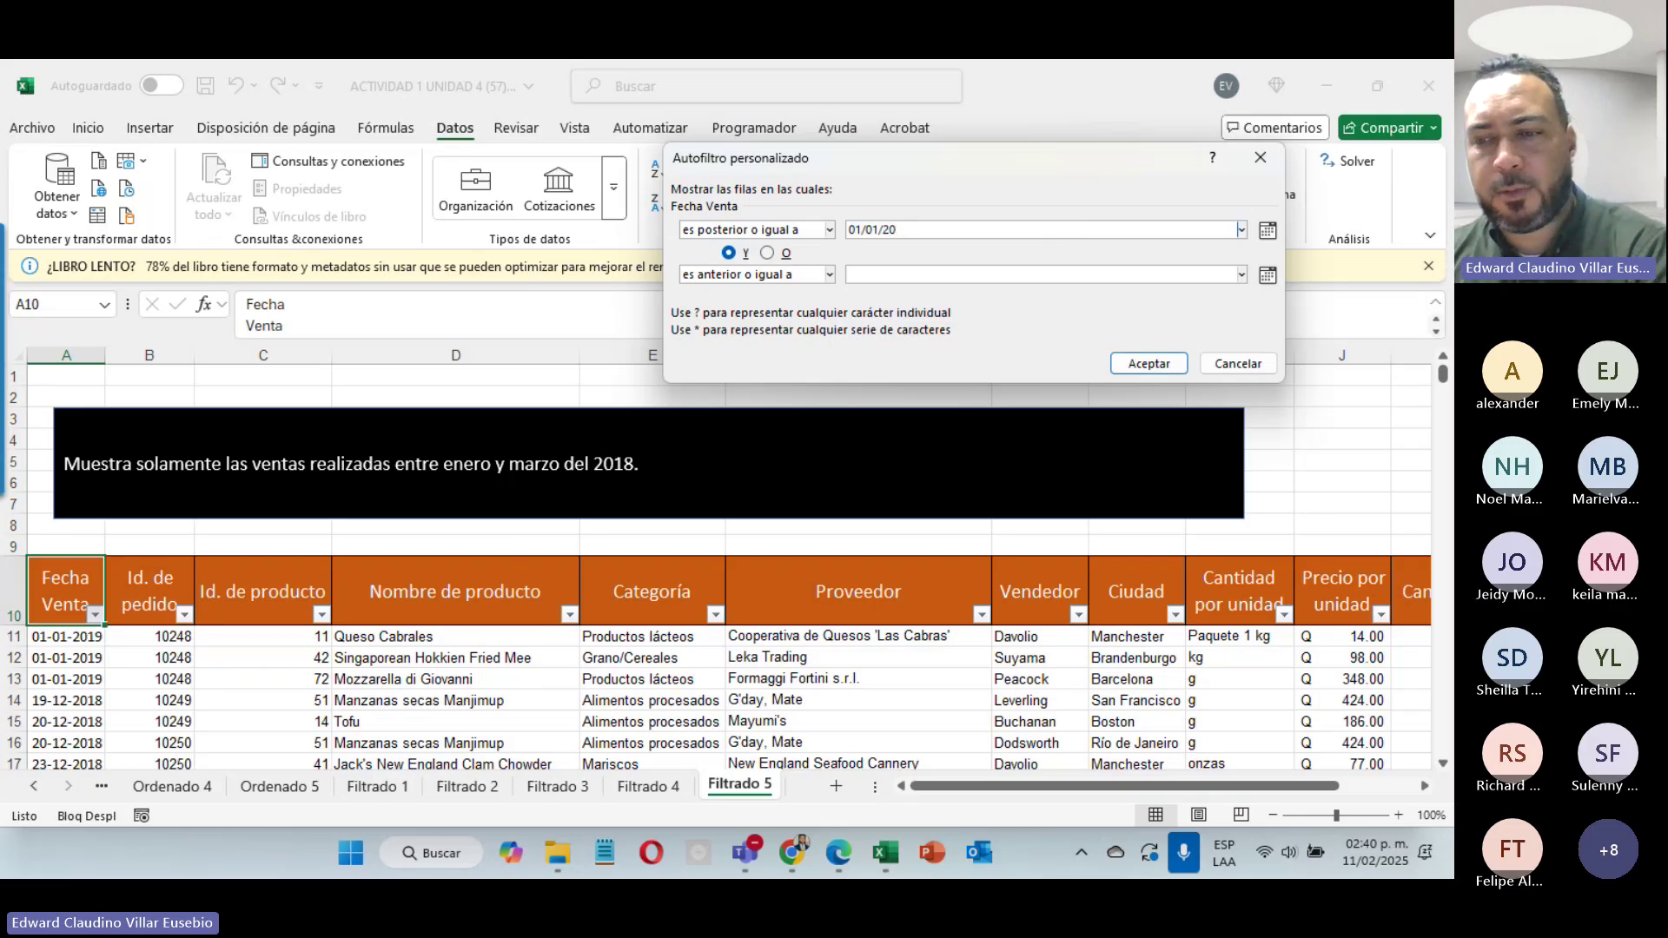
text(18)
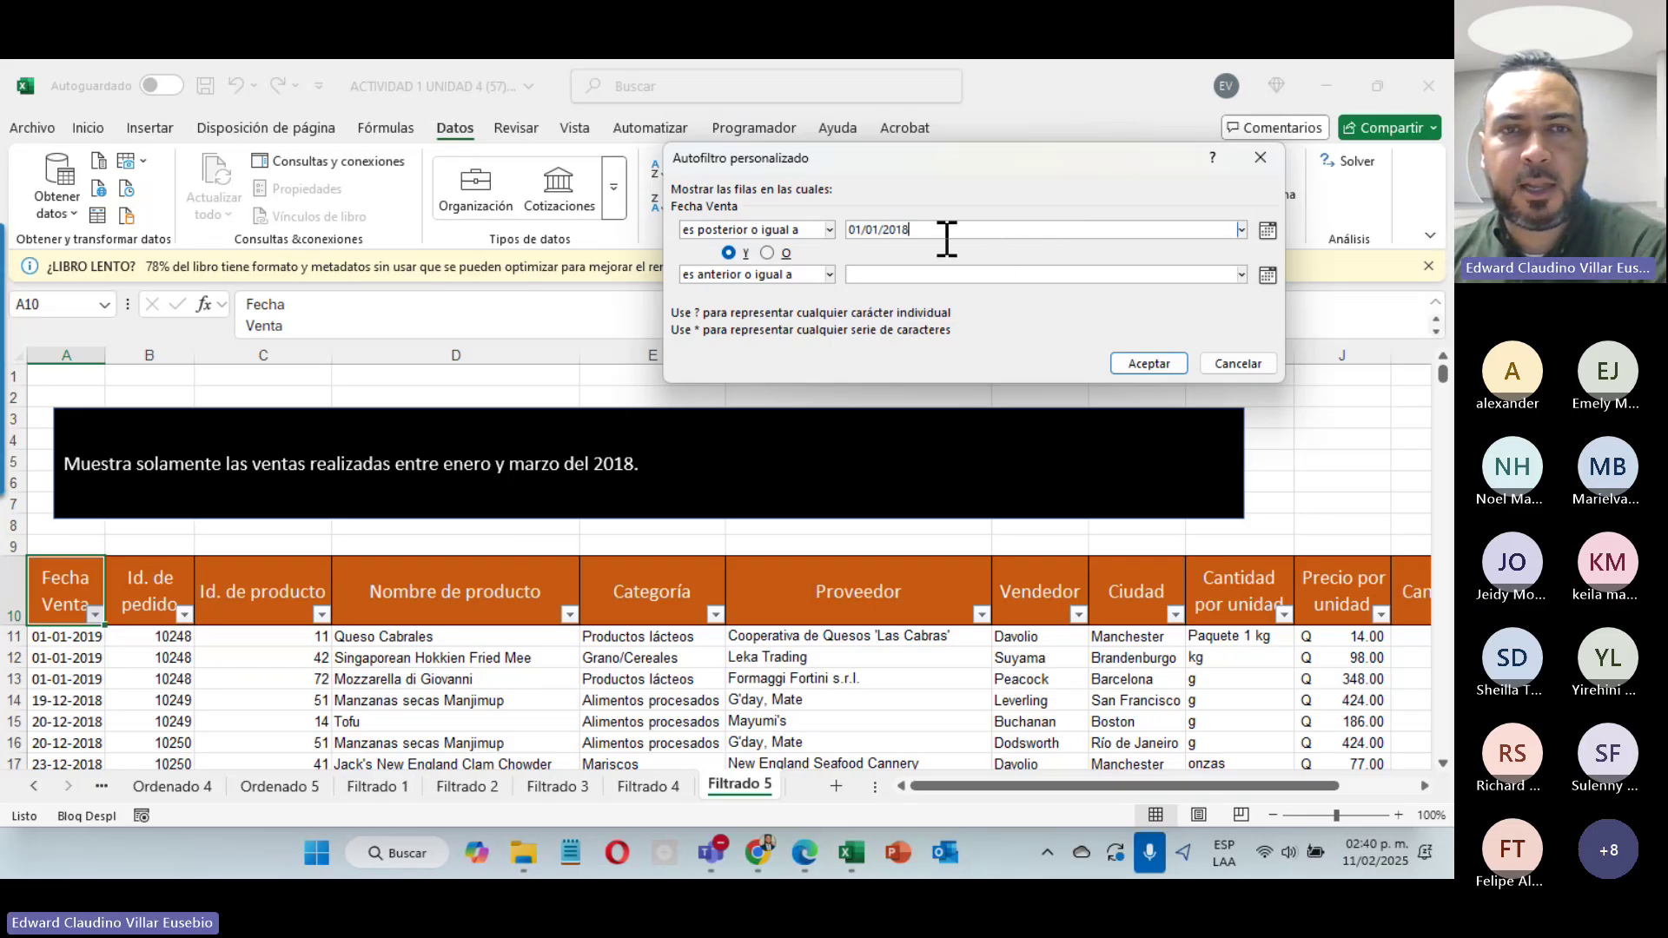
Step: Set the end date of the Fecha Venta filter to 30/03/2018 and apply the filter
drag(946, 231, 667, 226)
key(ctrl+c)
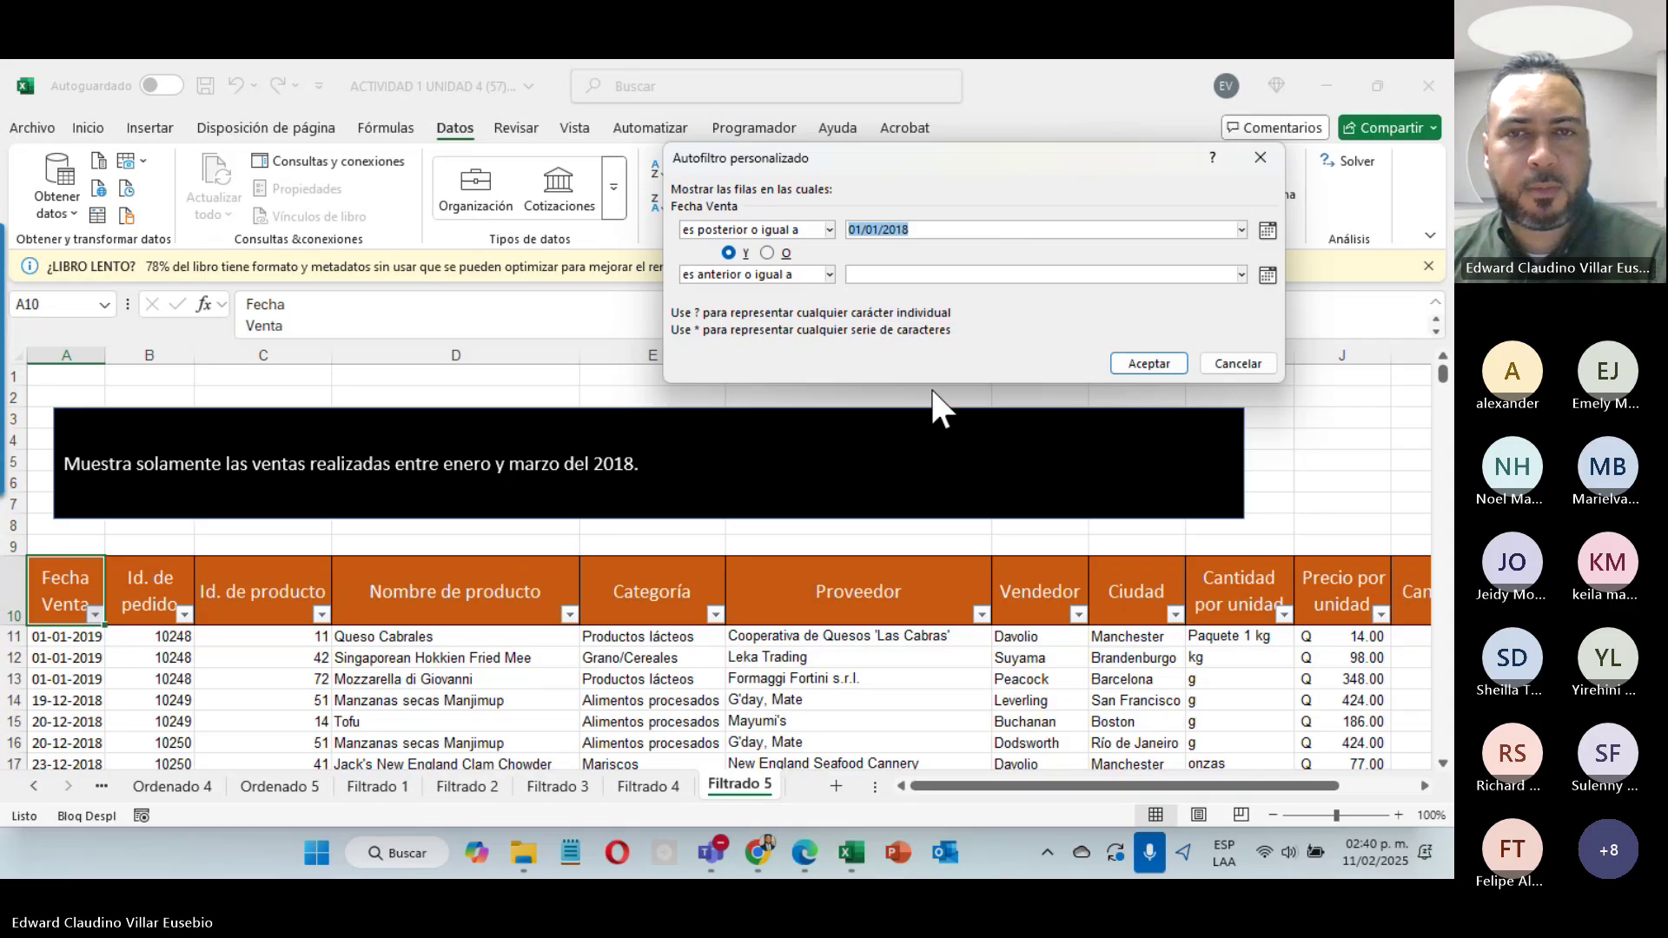
click(914, 274)
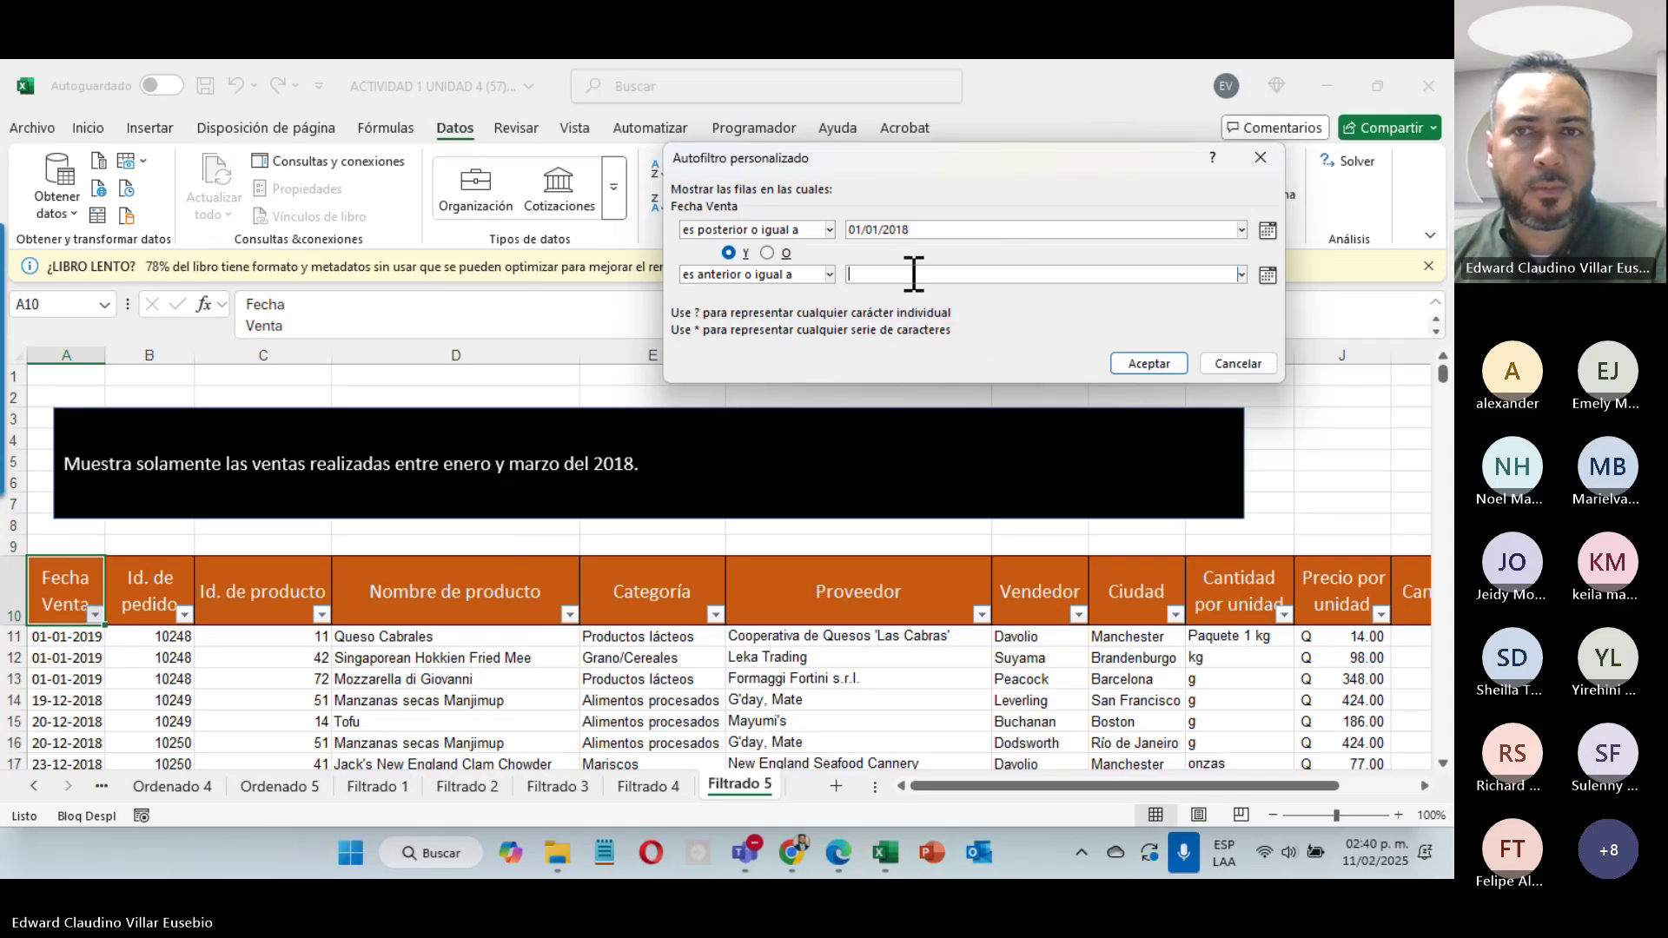
key(ctrl+v)
click(870, 273)
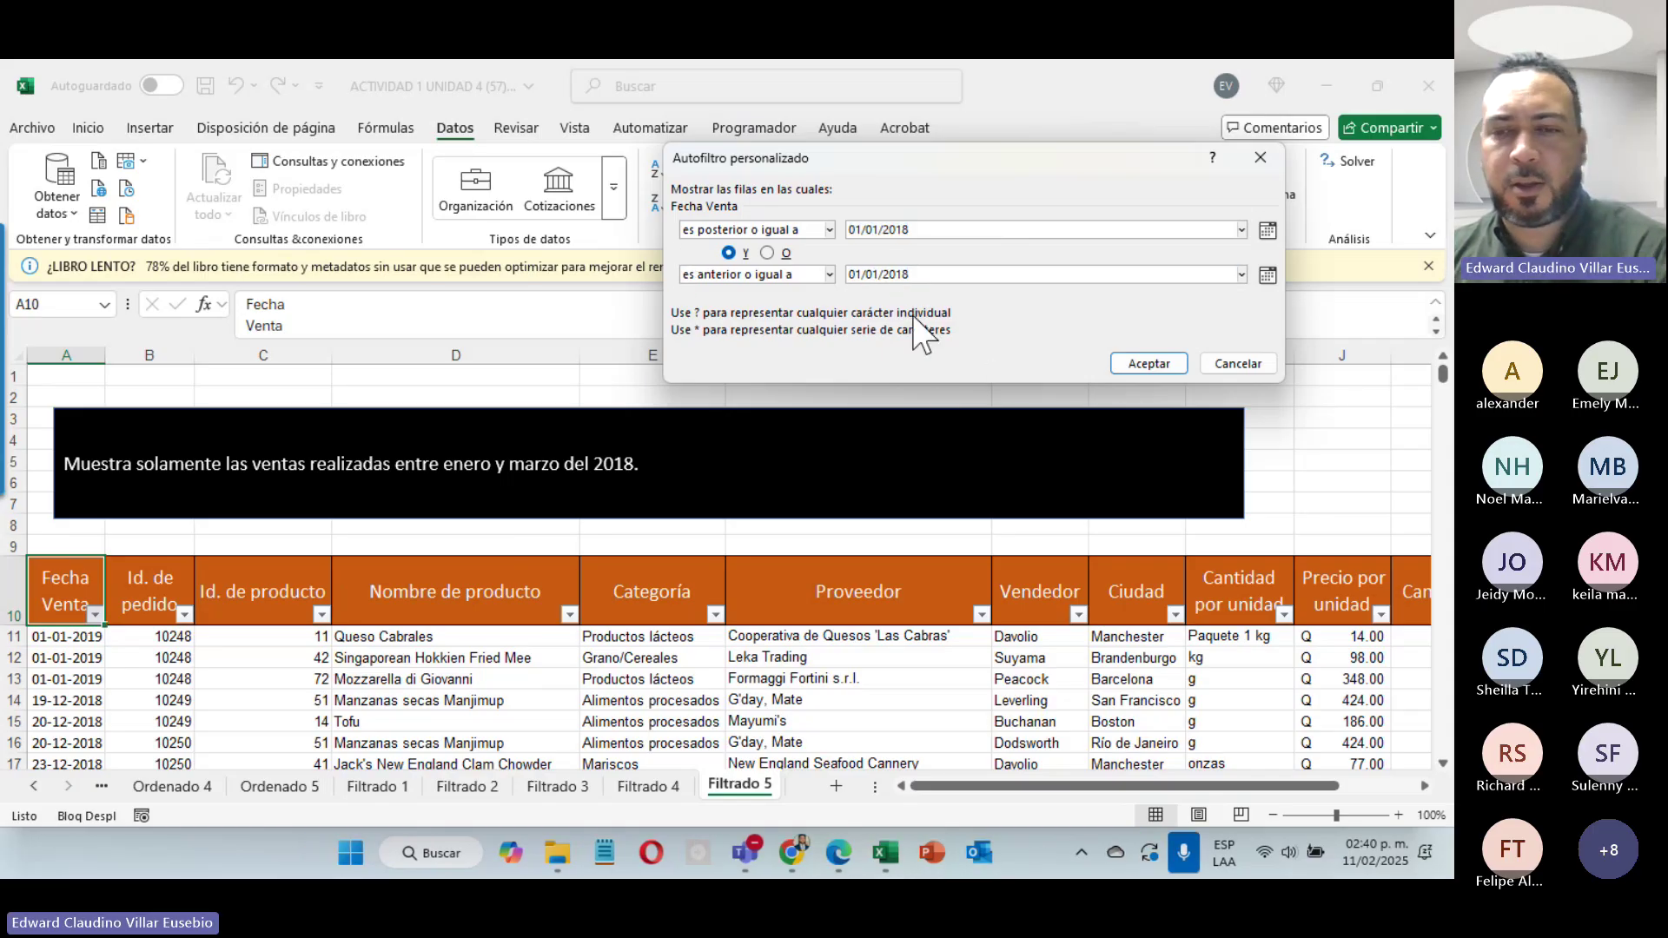
key(BackSpace)
key(BackSpace)
text(30)
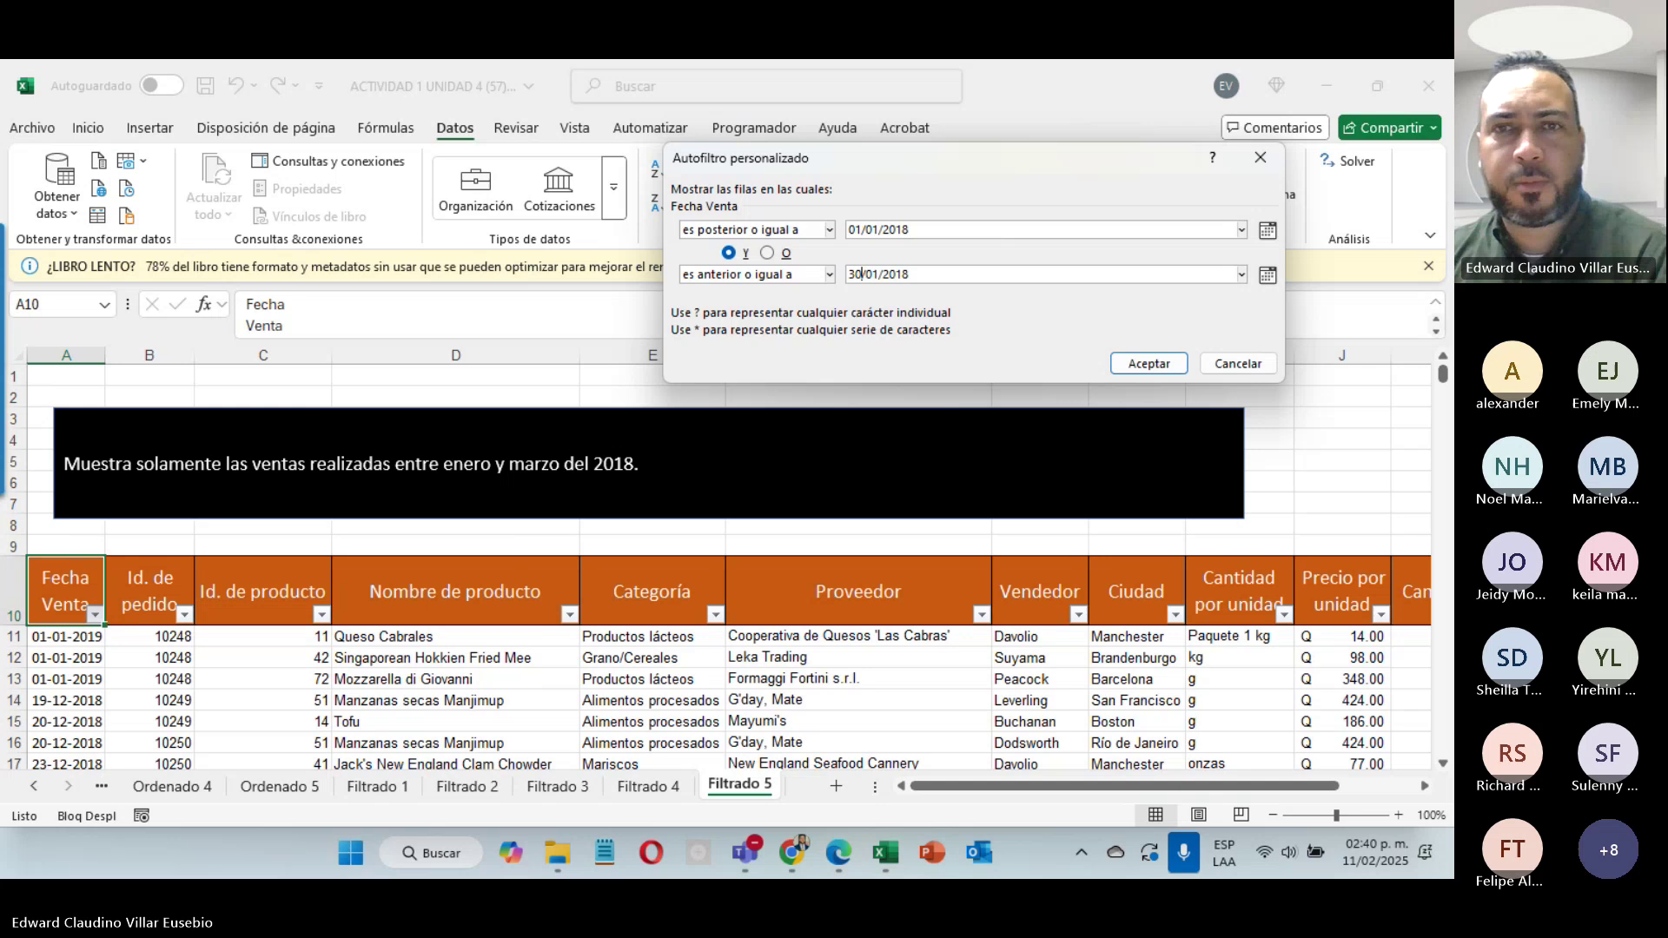
click(880, 275)
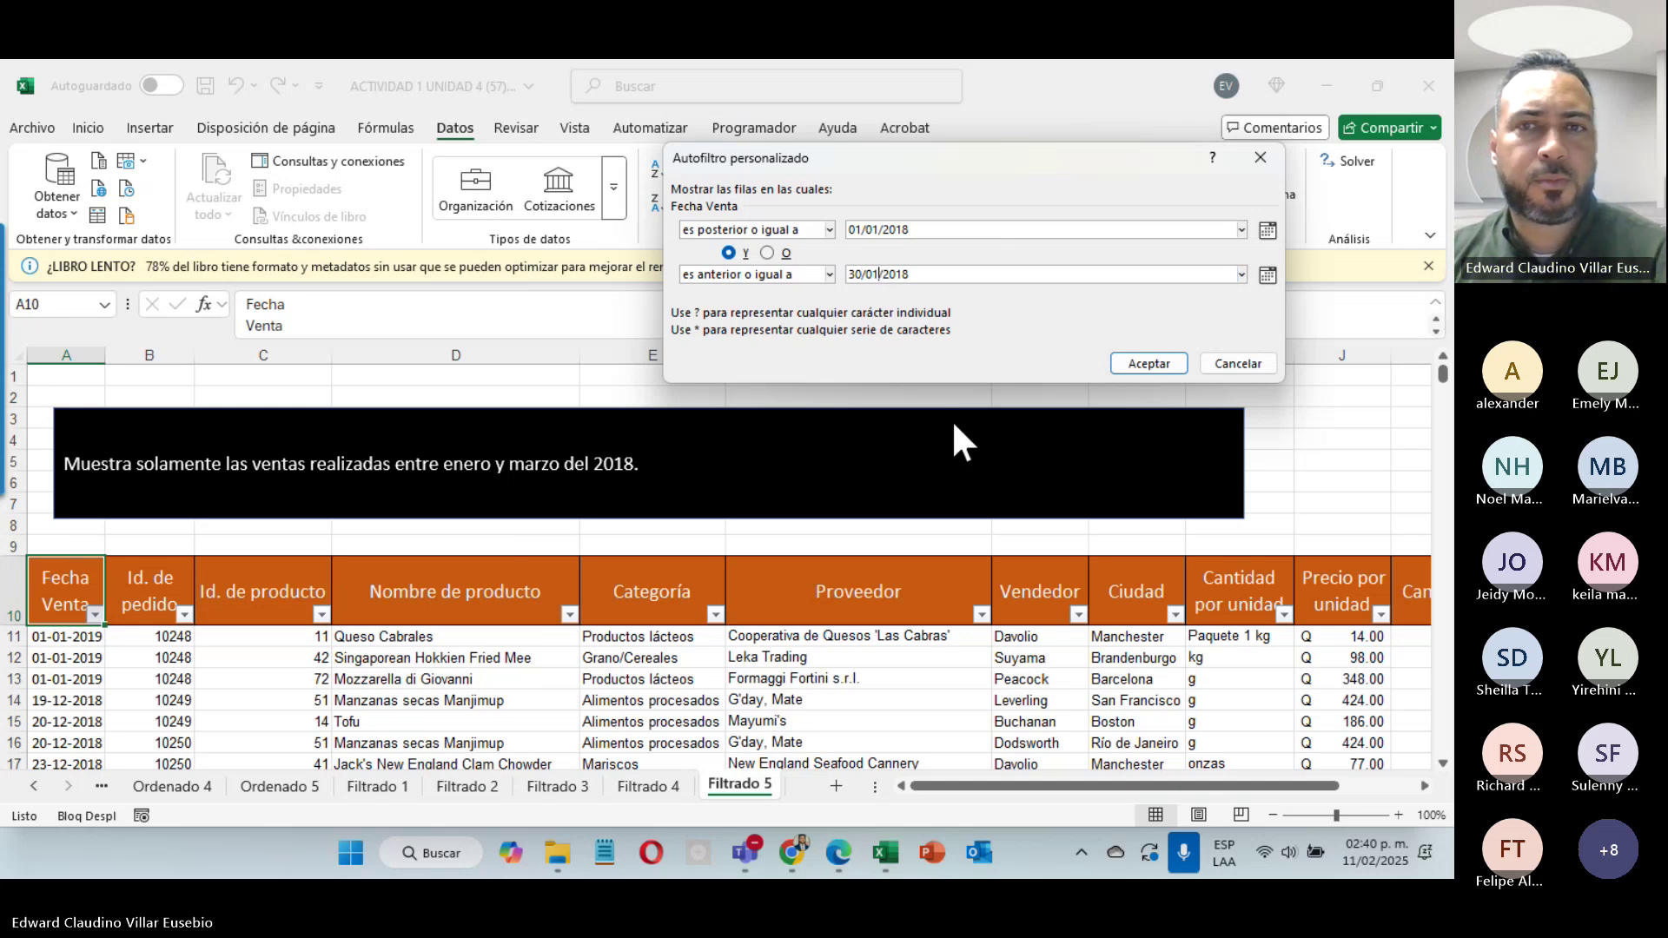
key(BackSpace)
text(3)
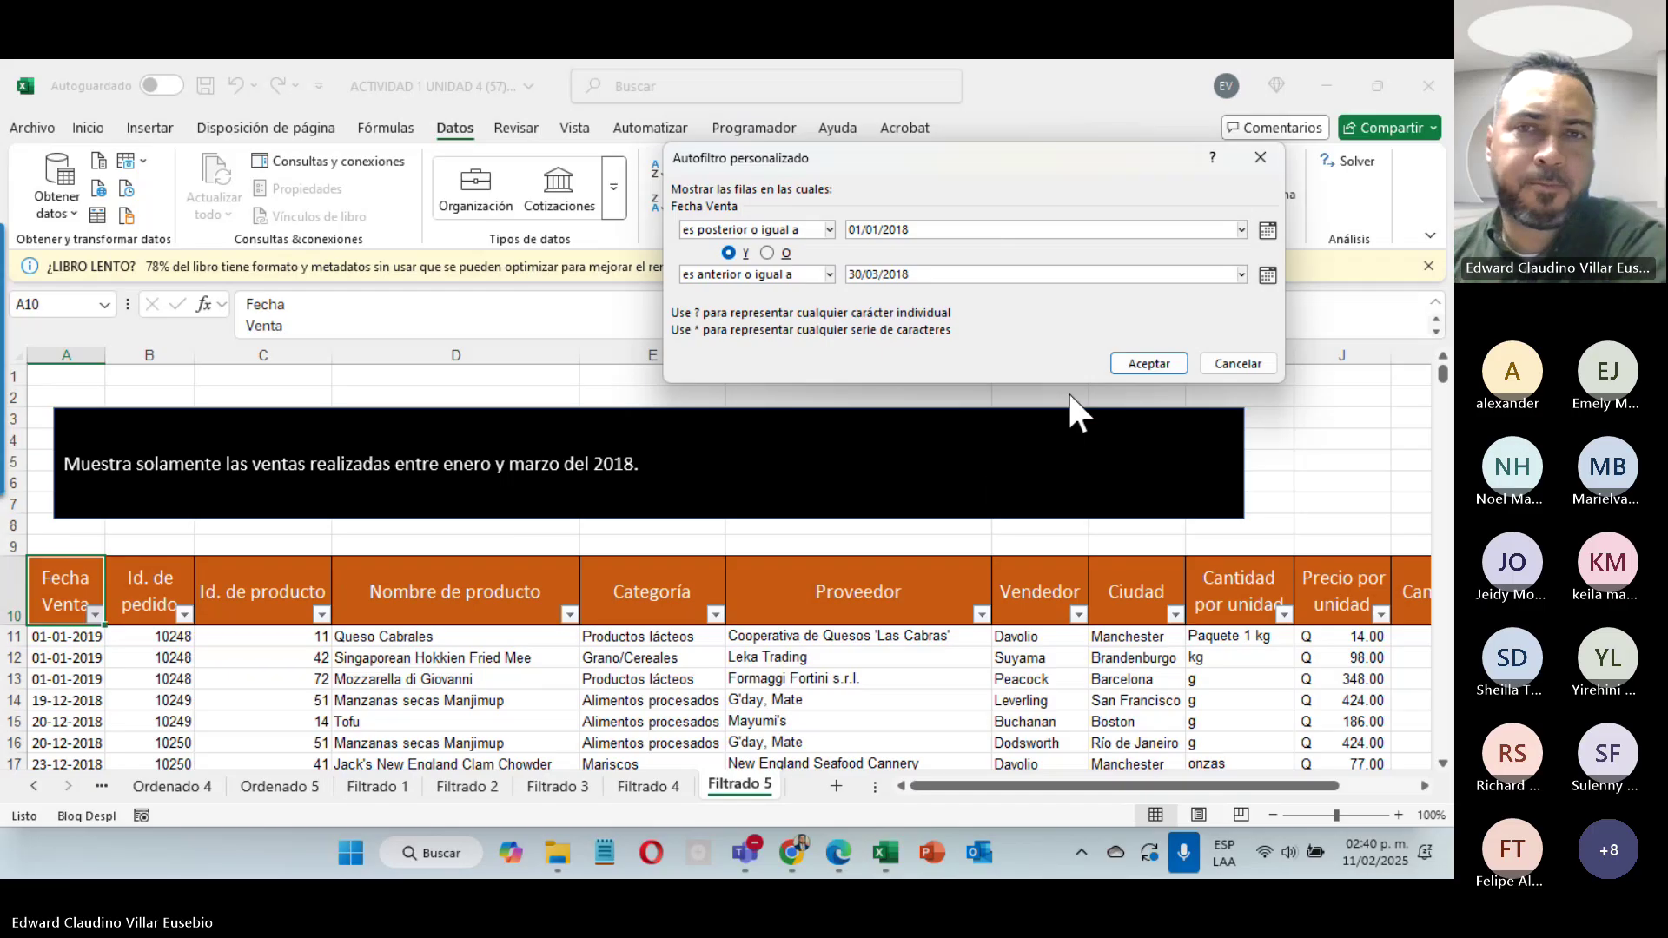
click(1144, 364)
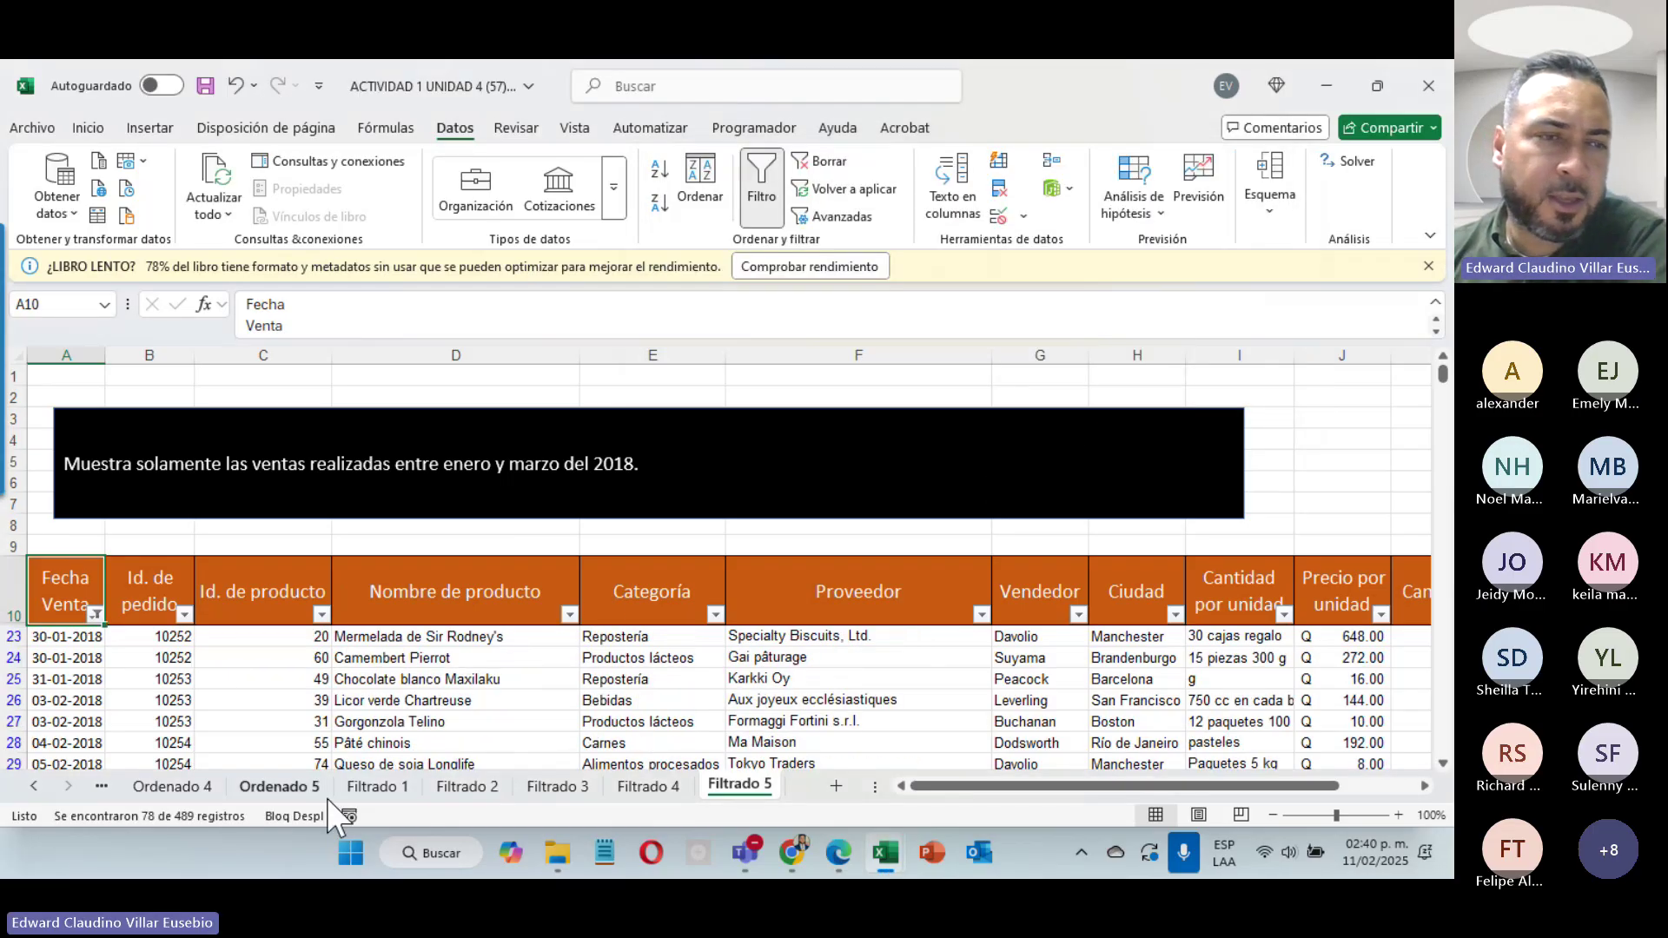
Step: Review the sale dates of the filtered rows in Filtrado 5 from the first record to the last
scroll(70, 617, down, 7)
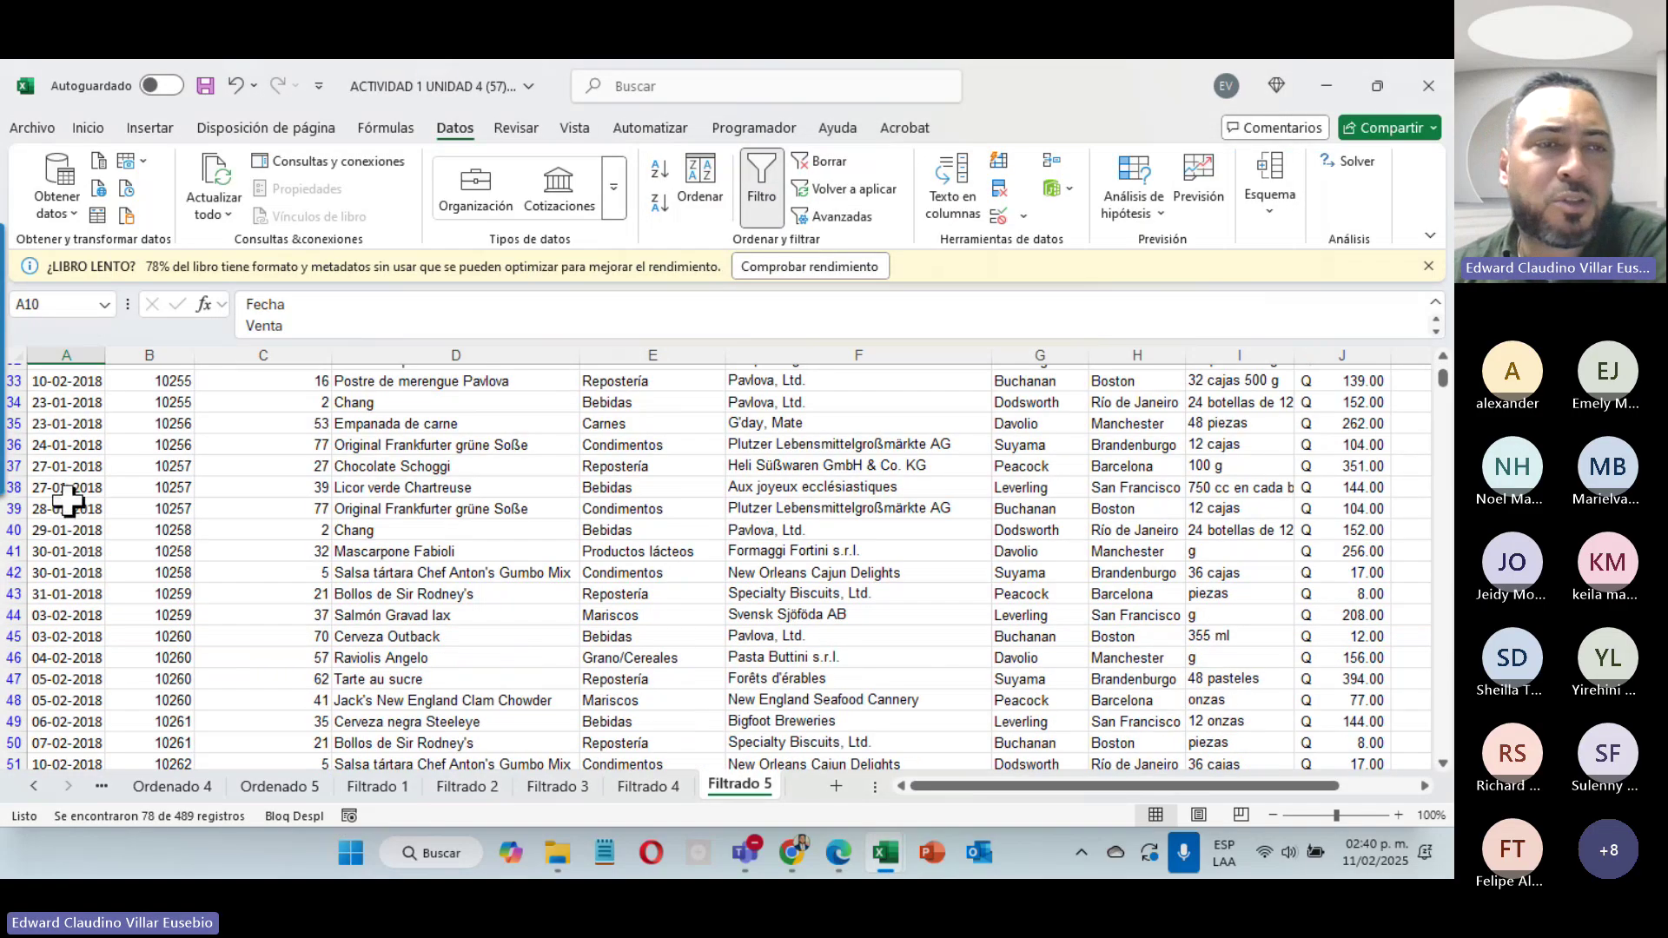
scroll(70, 504, up, 3)
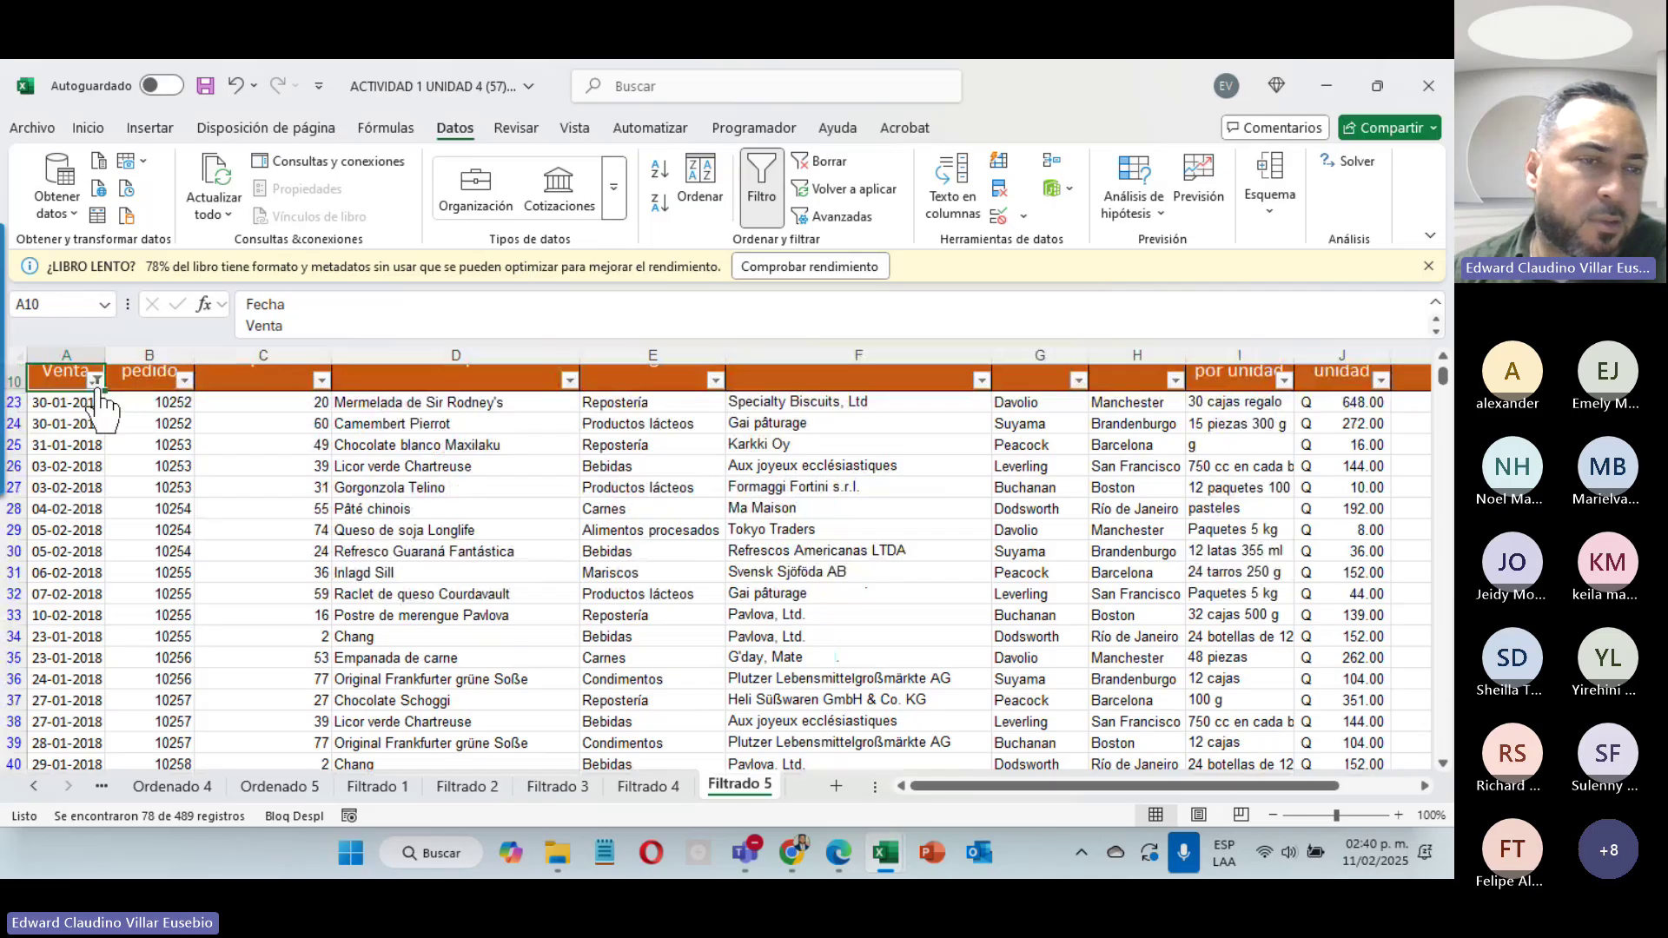
scroll(90, 444, down, 3)
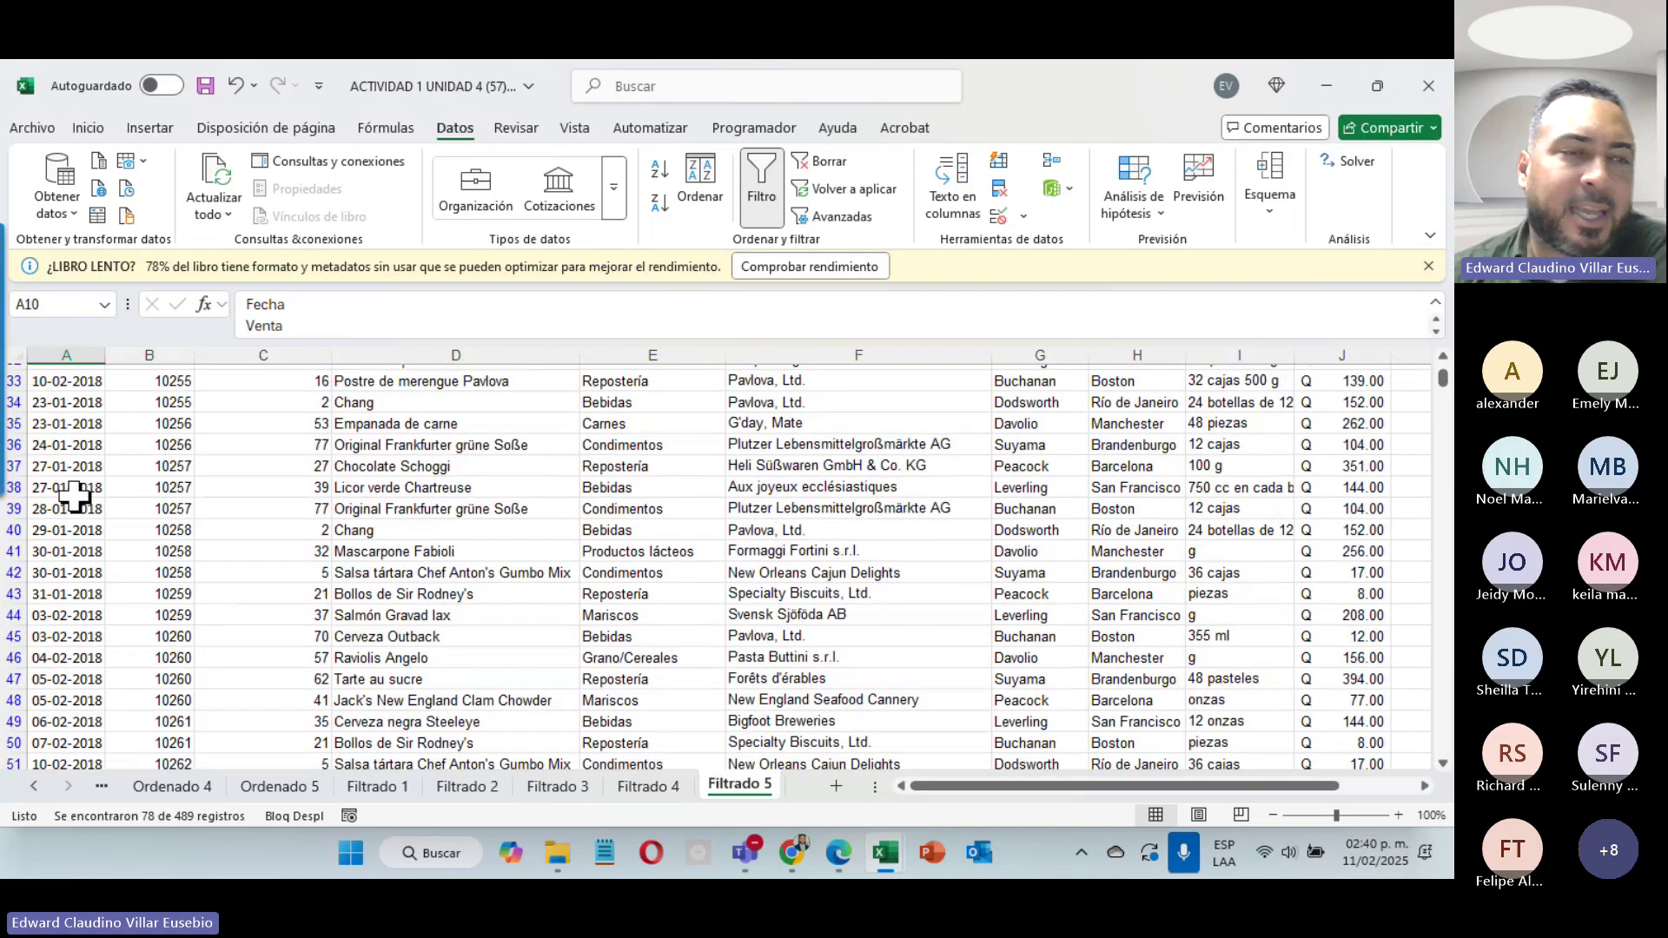
scroll(76, 497, down, 5)
scroll(67, 663, down, 5)
scroll(67, 663, down, 10)
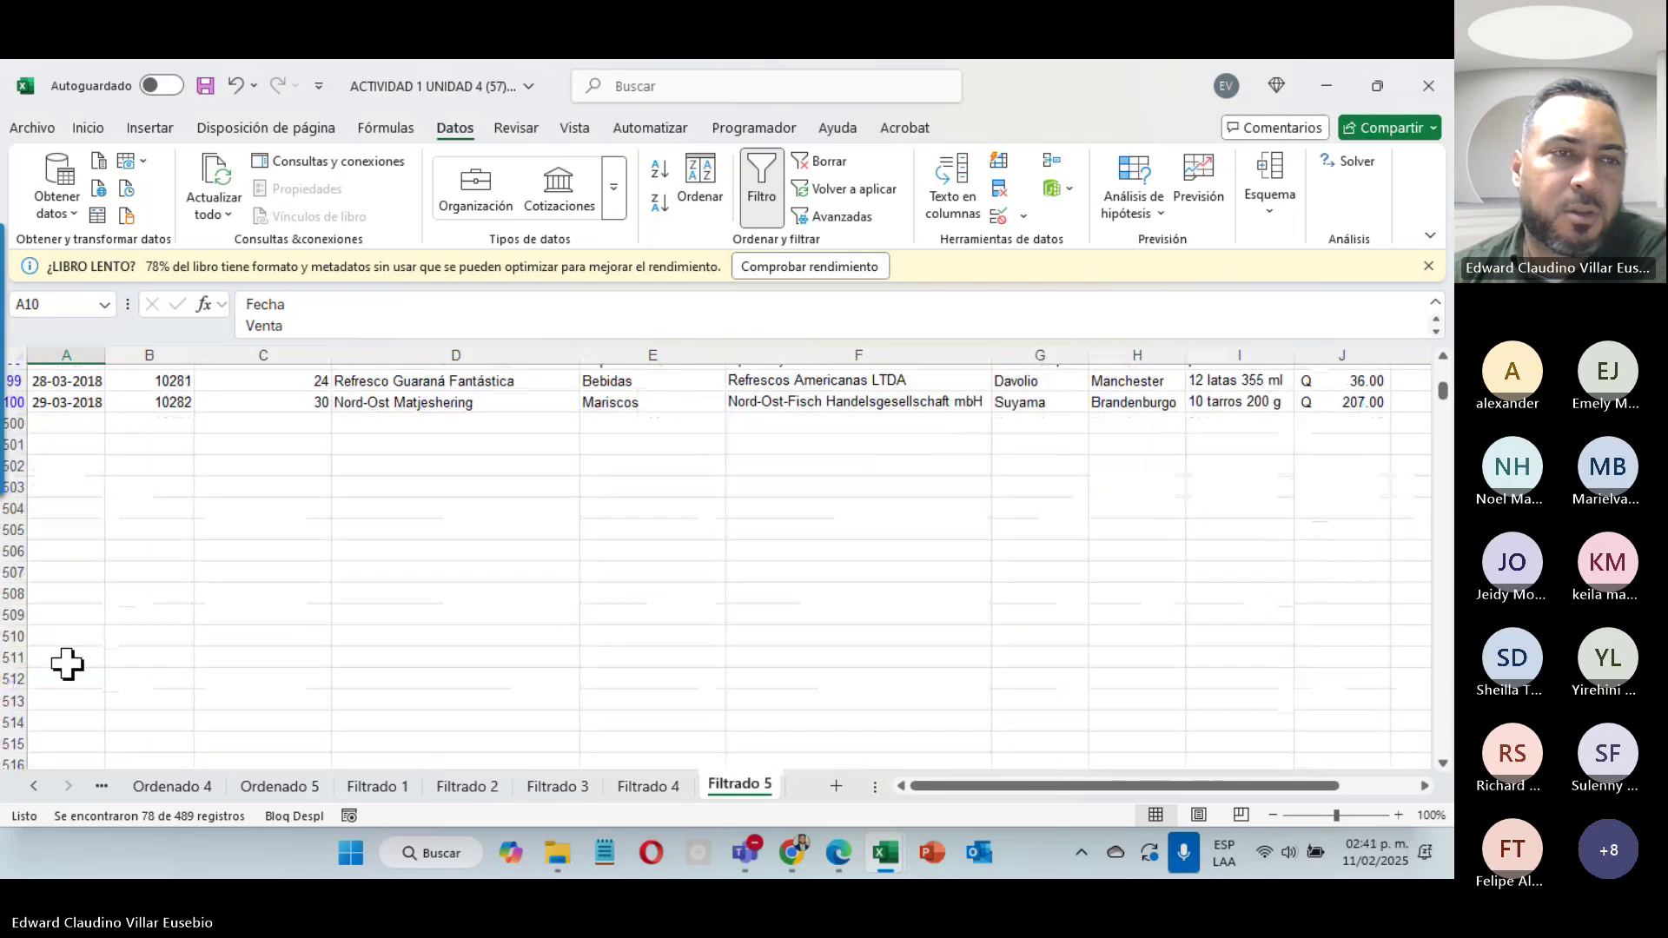
scroll(67, 663, up, 4)
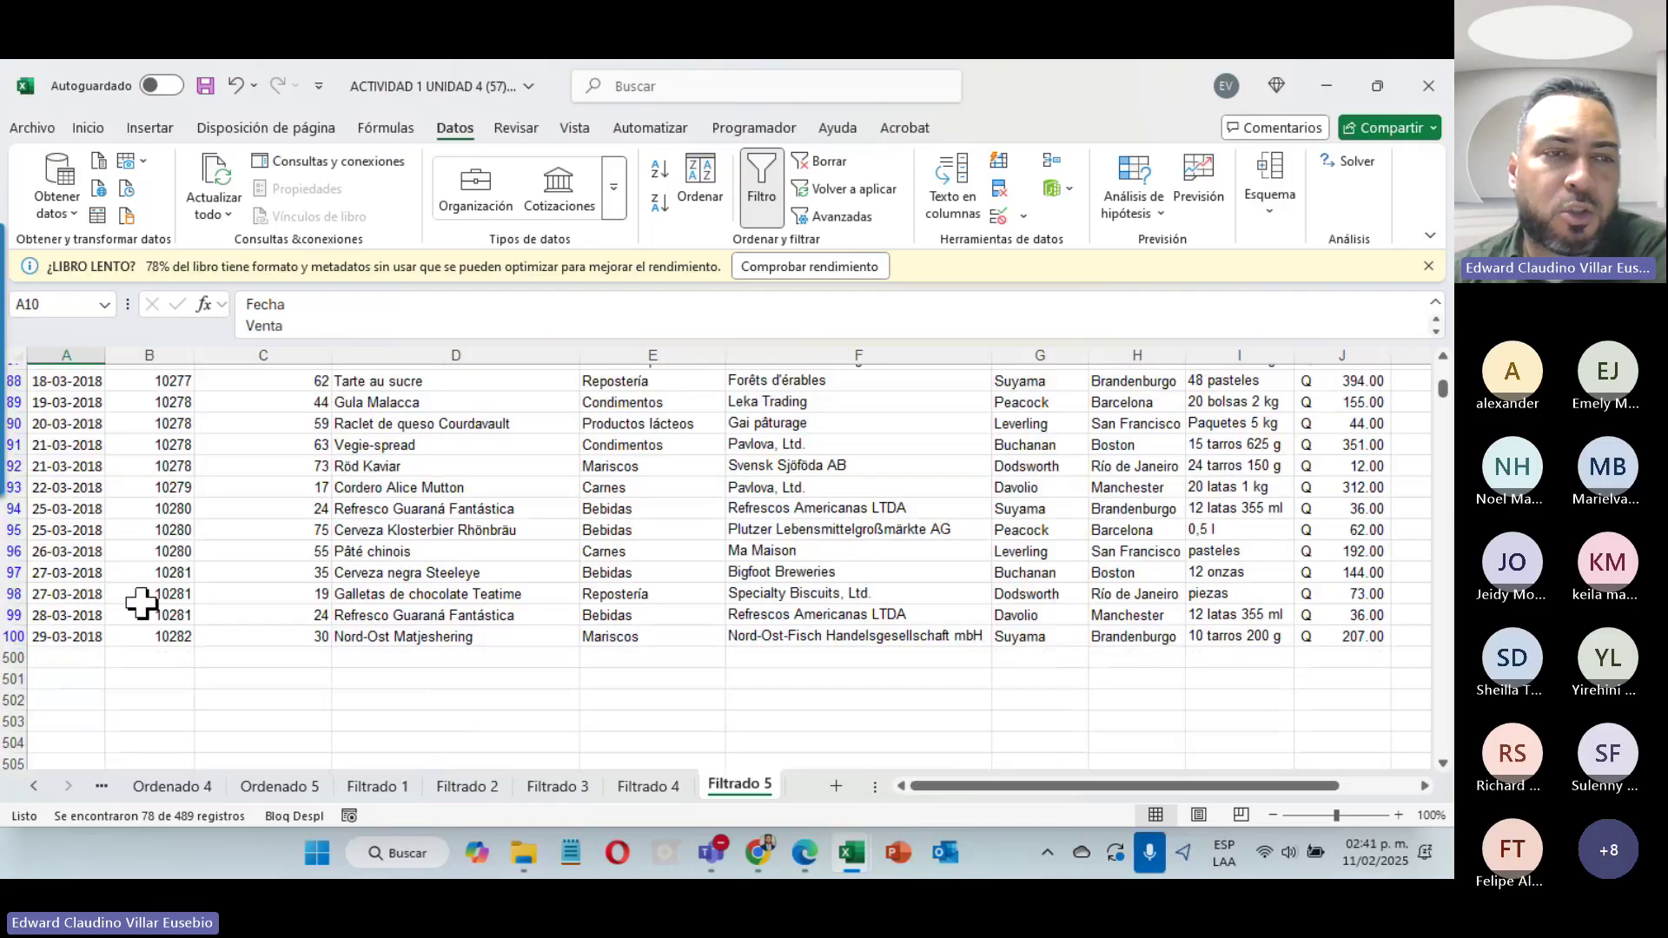
scroll(86, 678, up, 20)
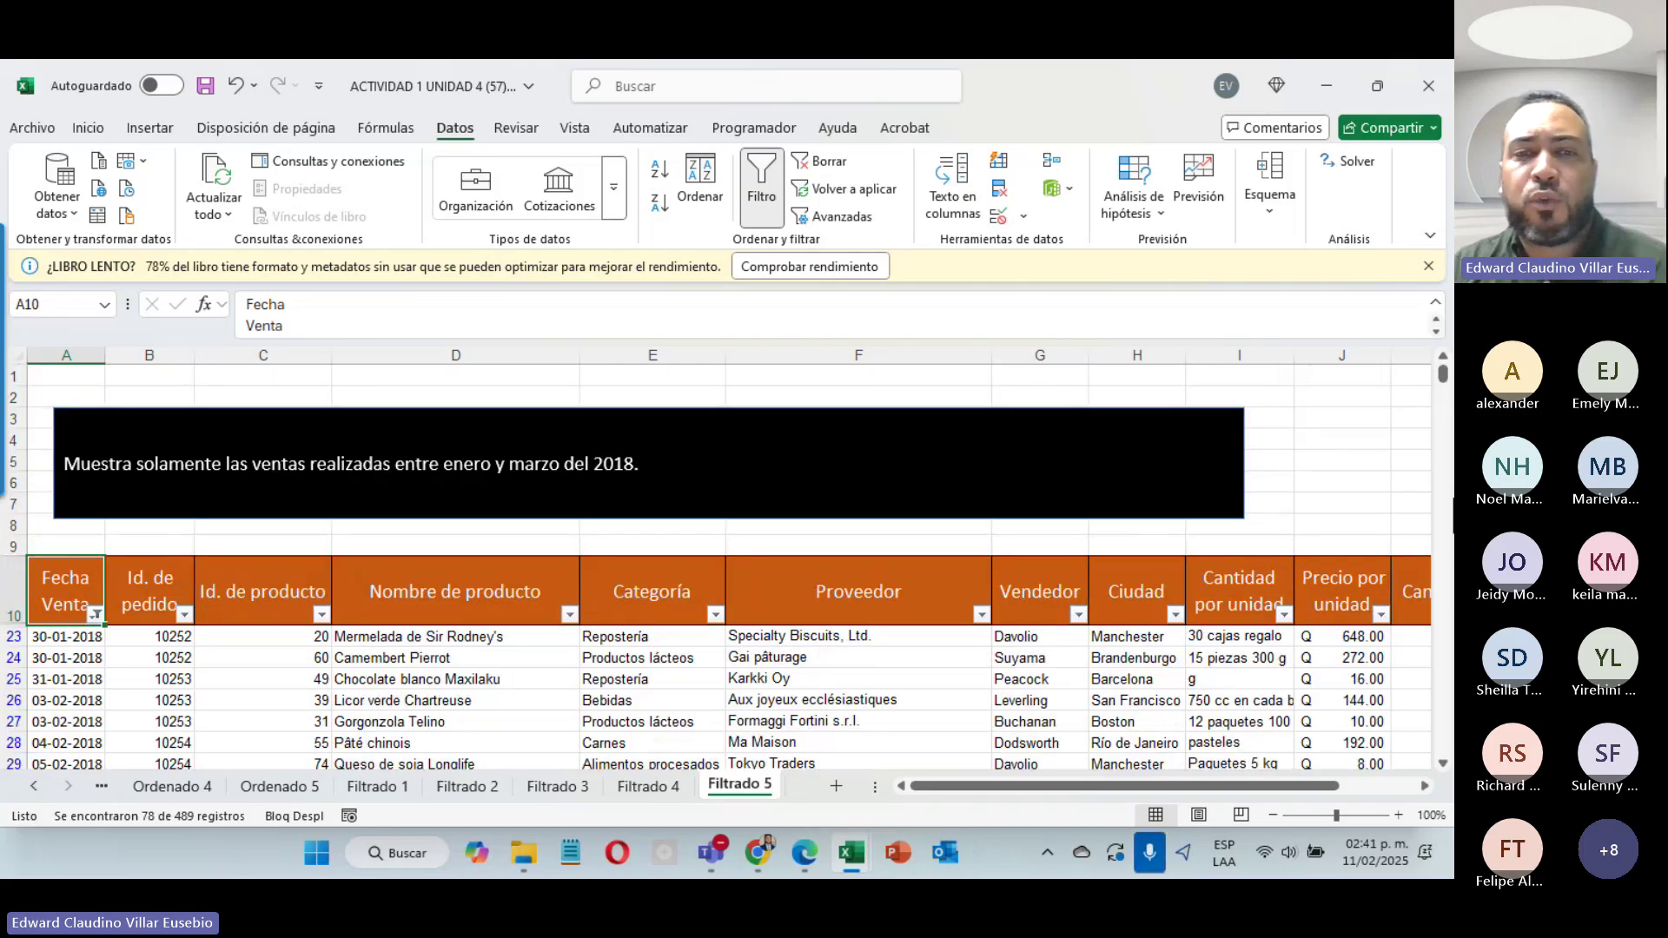
Step: Copy the filtered Filtrado 1 records with their headers, from Id. de pedido through Cantidad, and paste them into a new sheet
click(629, 789)
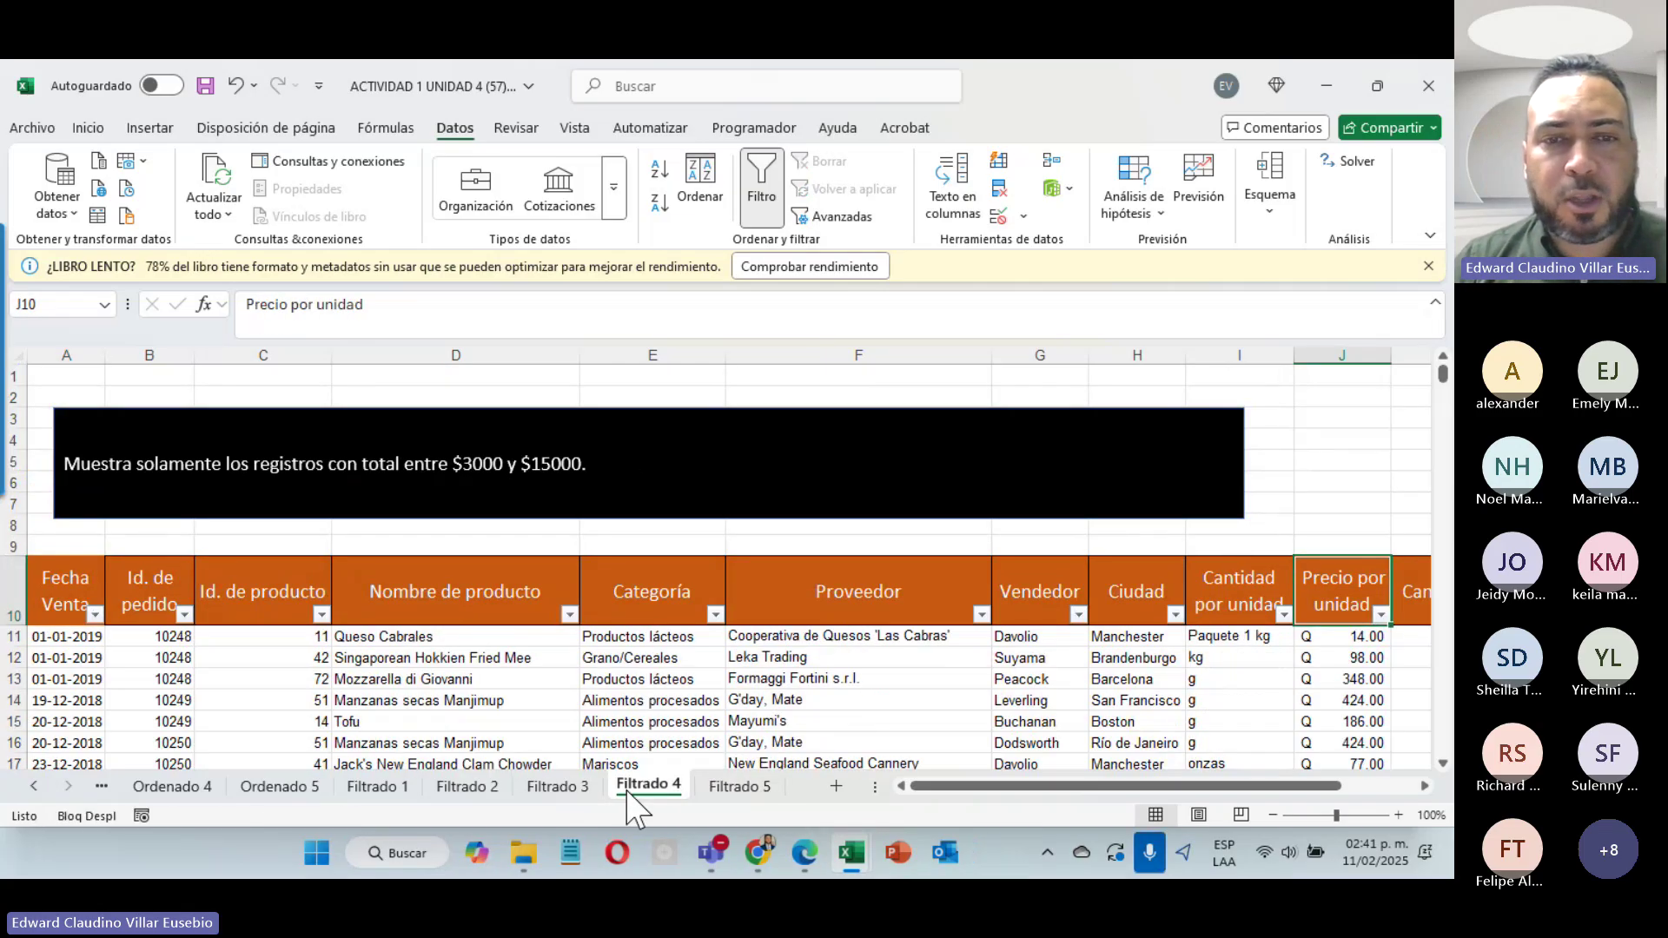
click(572, 791)
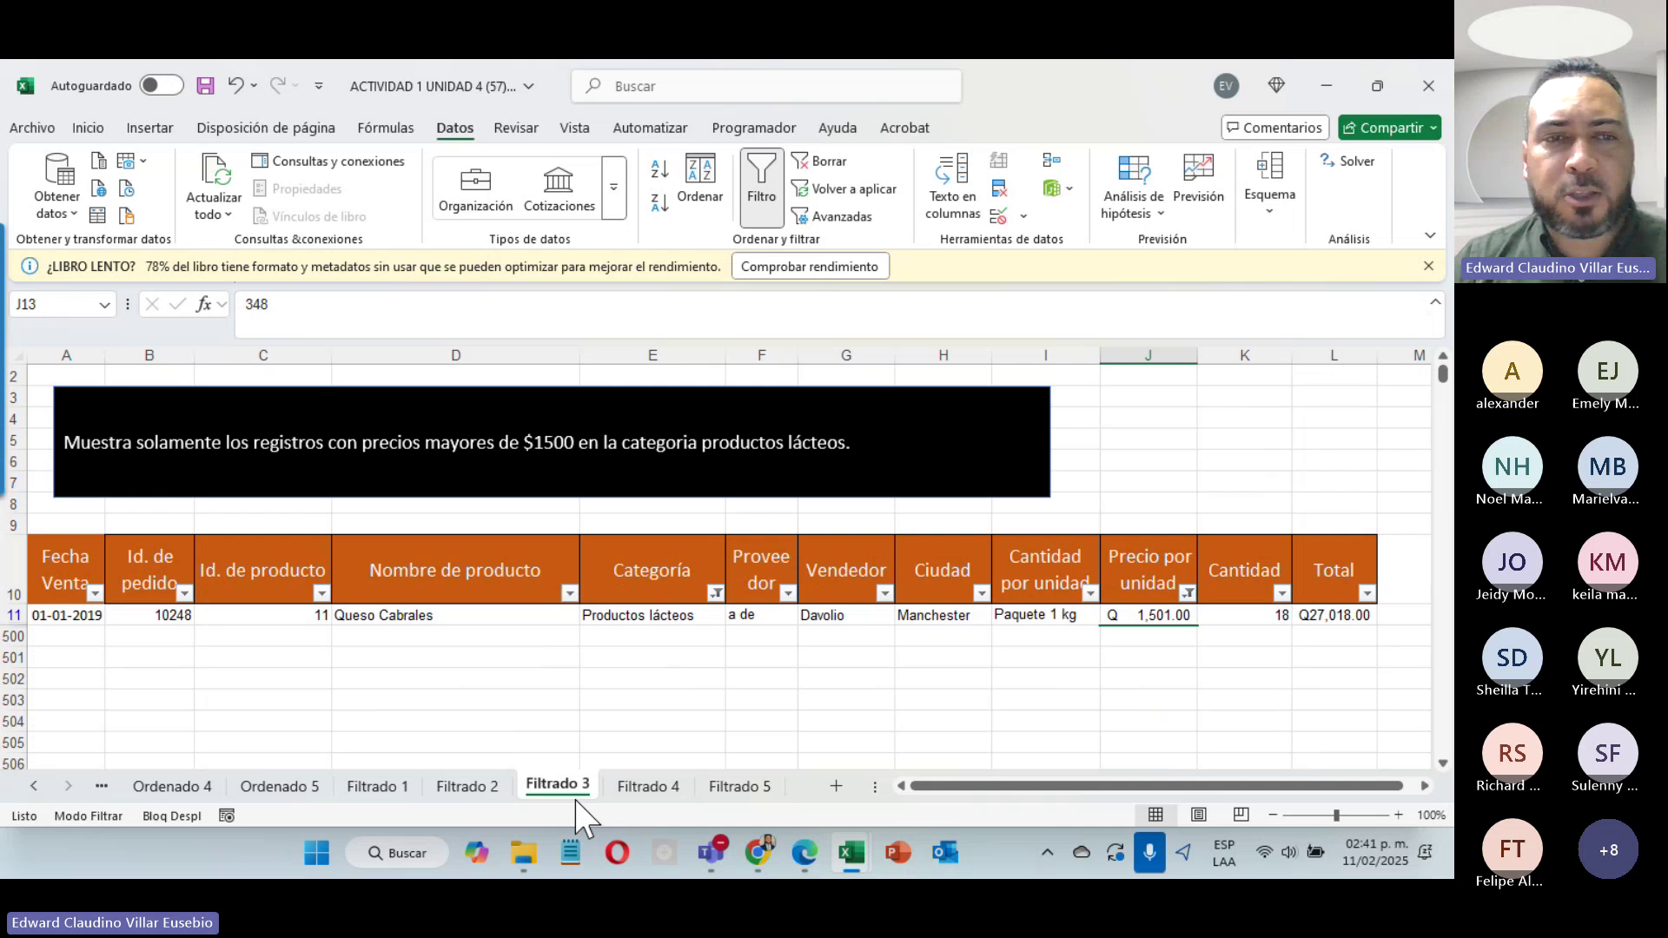
click(446, 792)
click(400, 793)
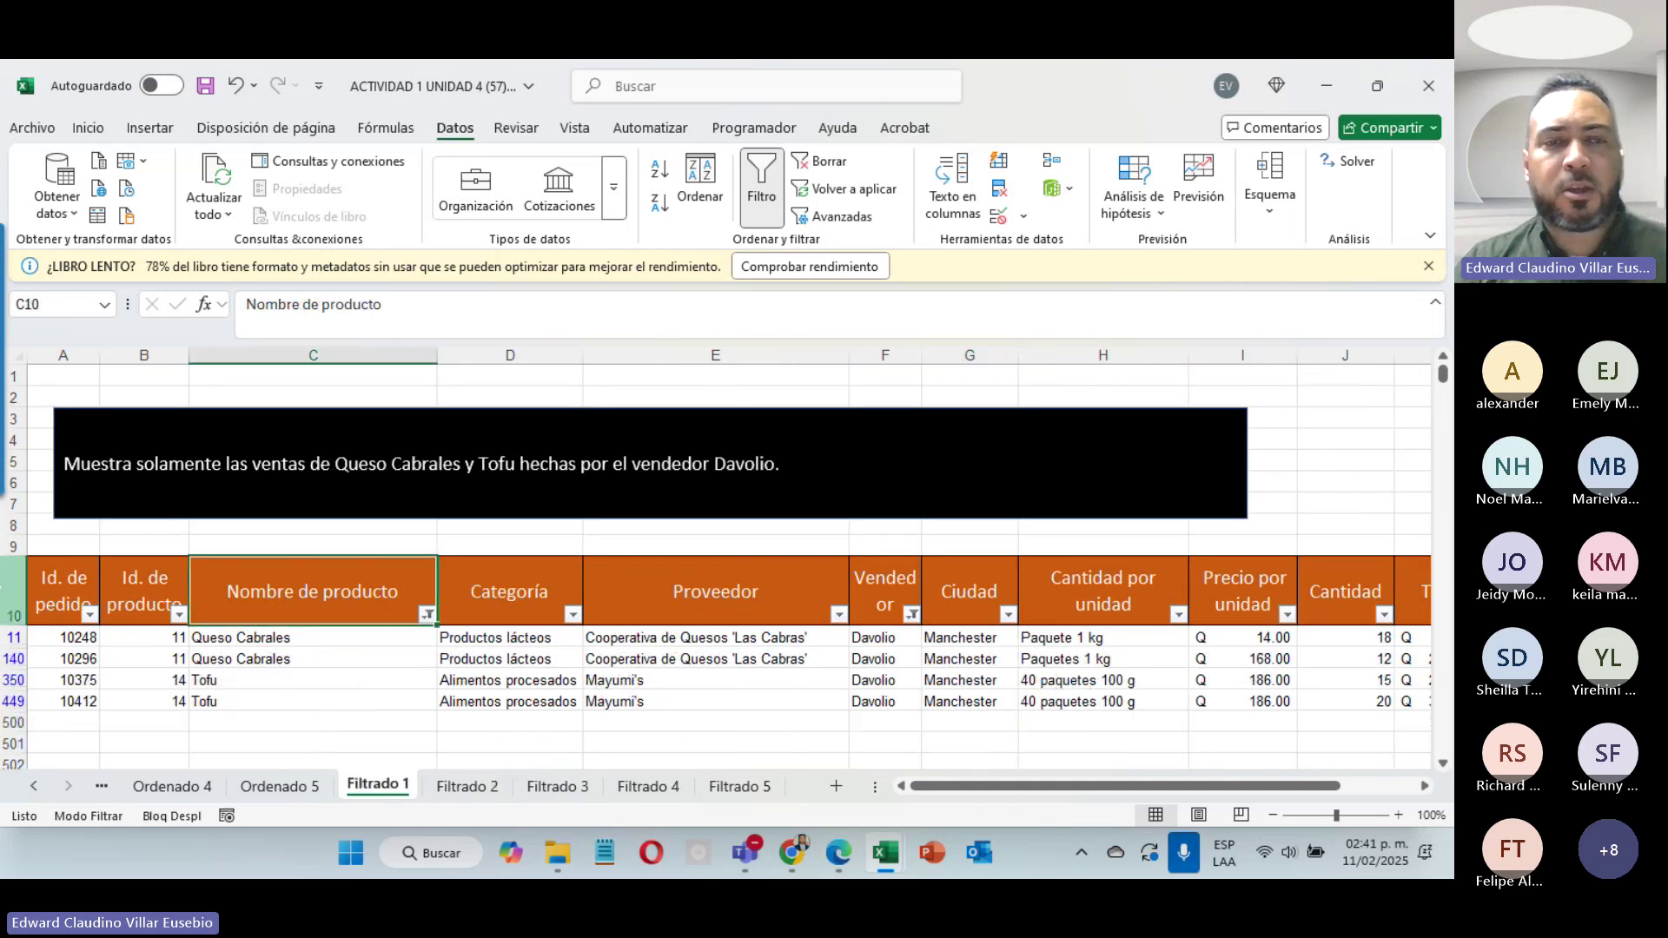
drag(38, 608, 1307, 707)
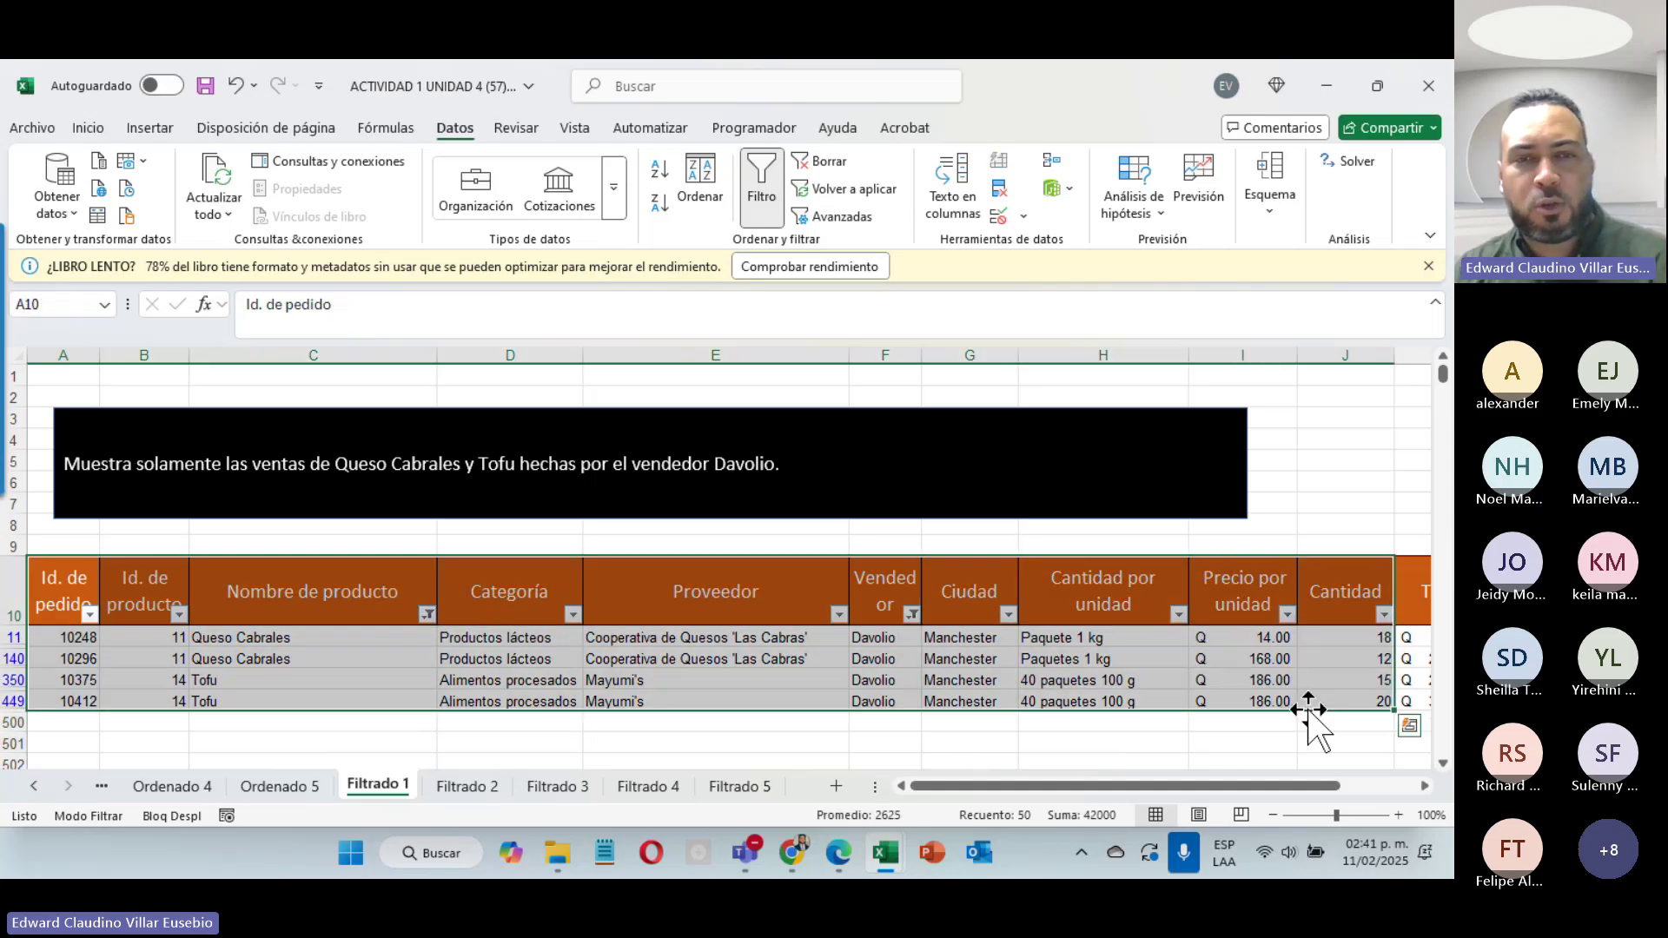
key(ctrl+c)
click(836, 786)
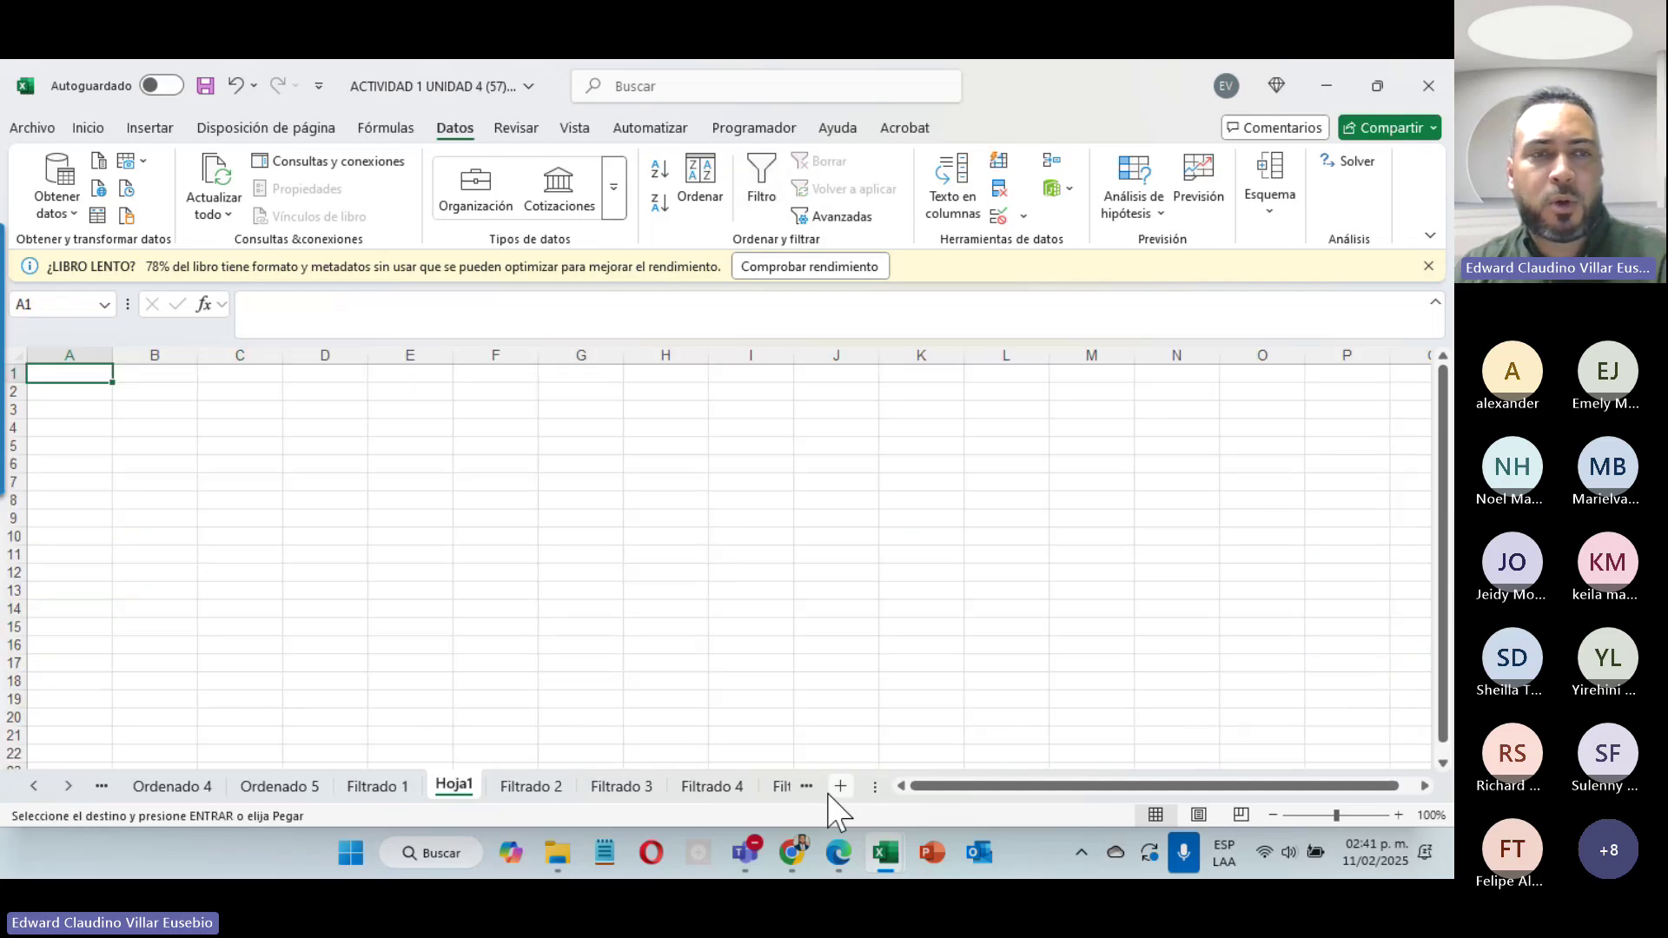
key(ctrl+v)
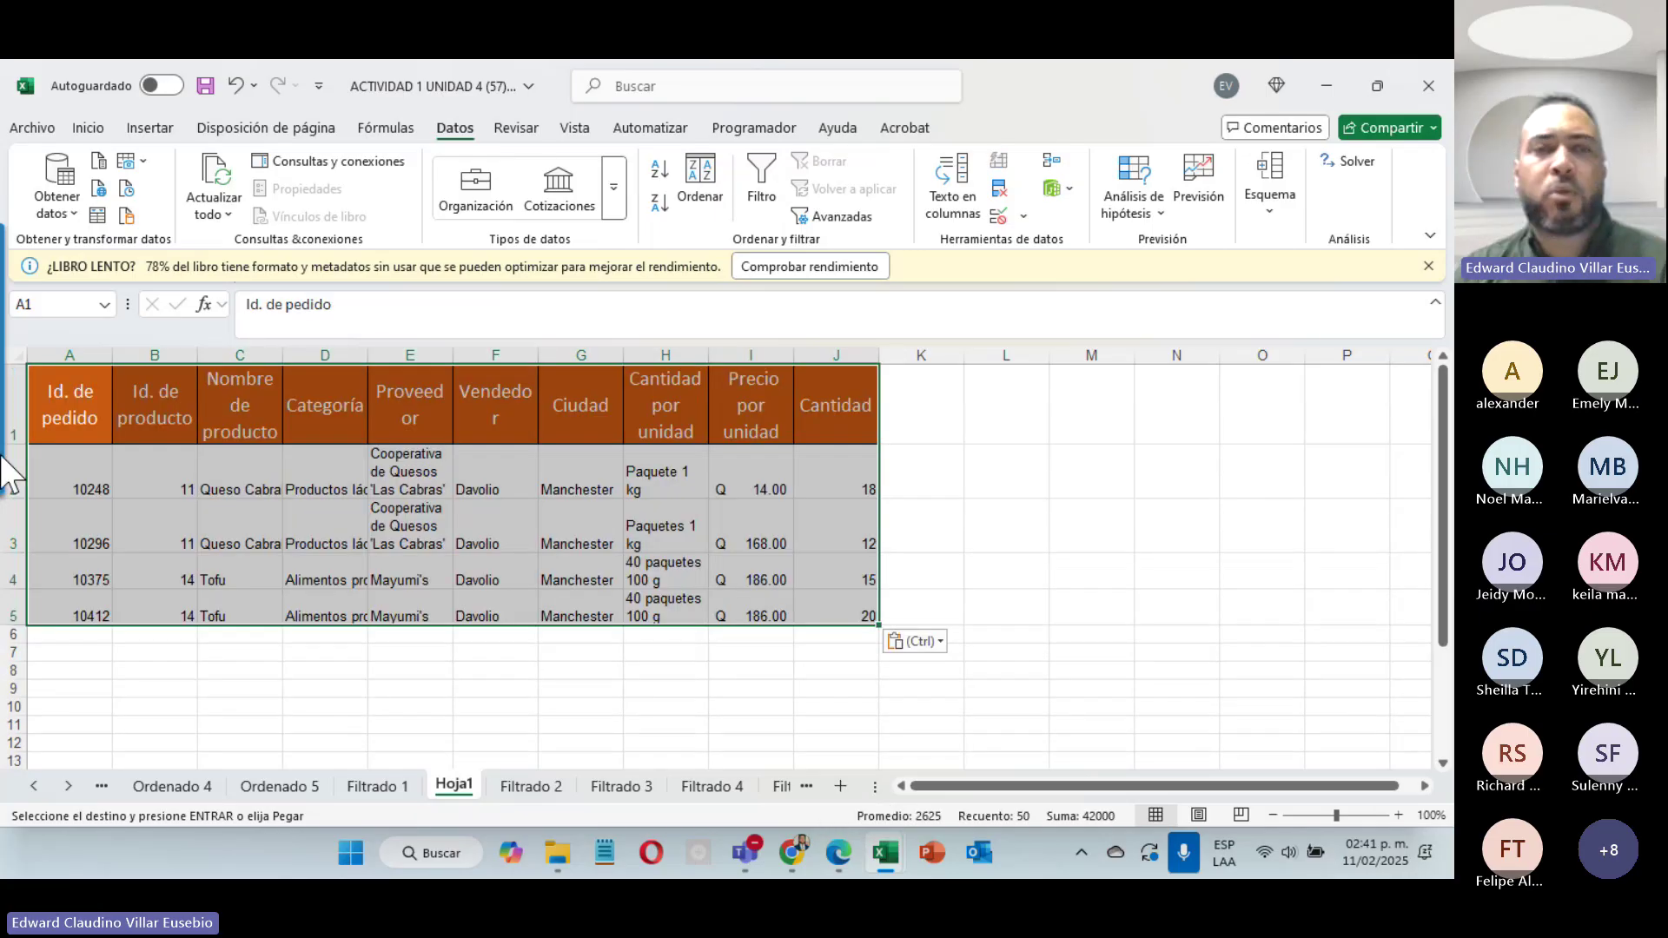
Step: Highlight the Ciudad values of the pasted table and return to the Filtrado 4 sheet
click(251, 502)
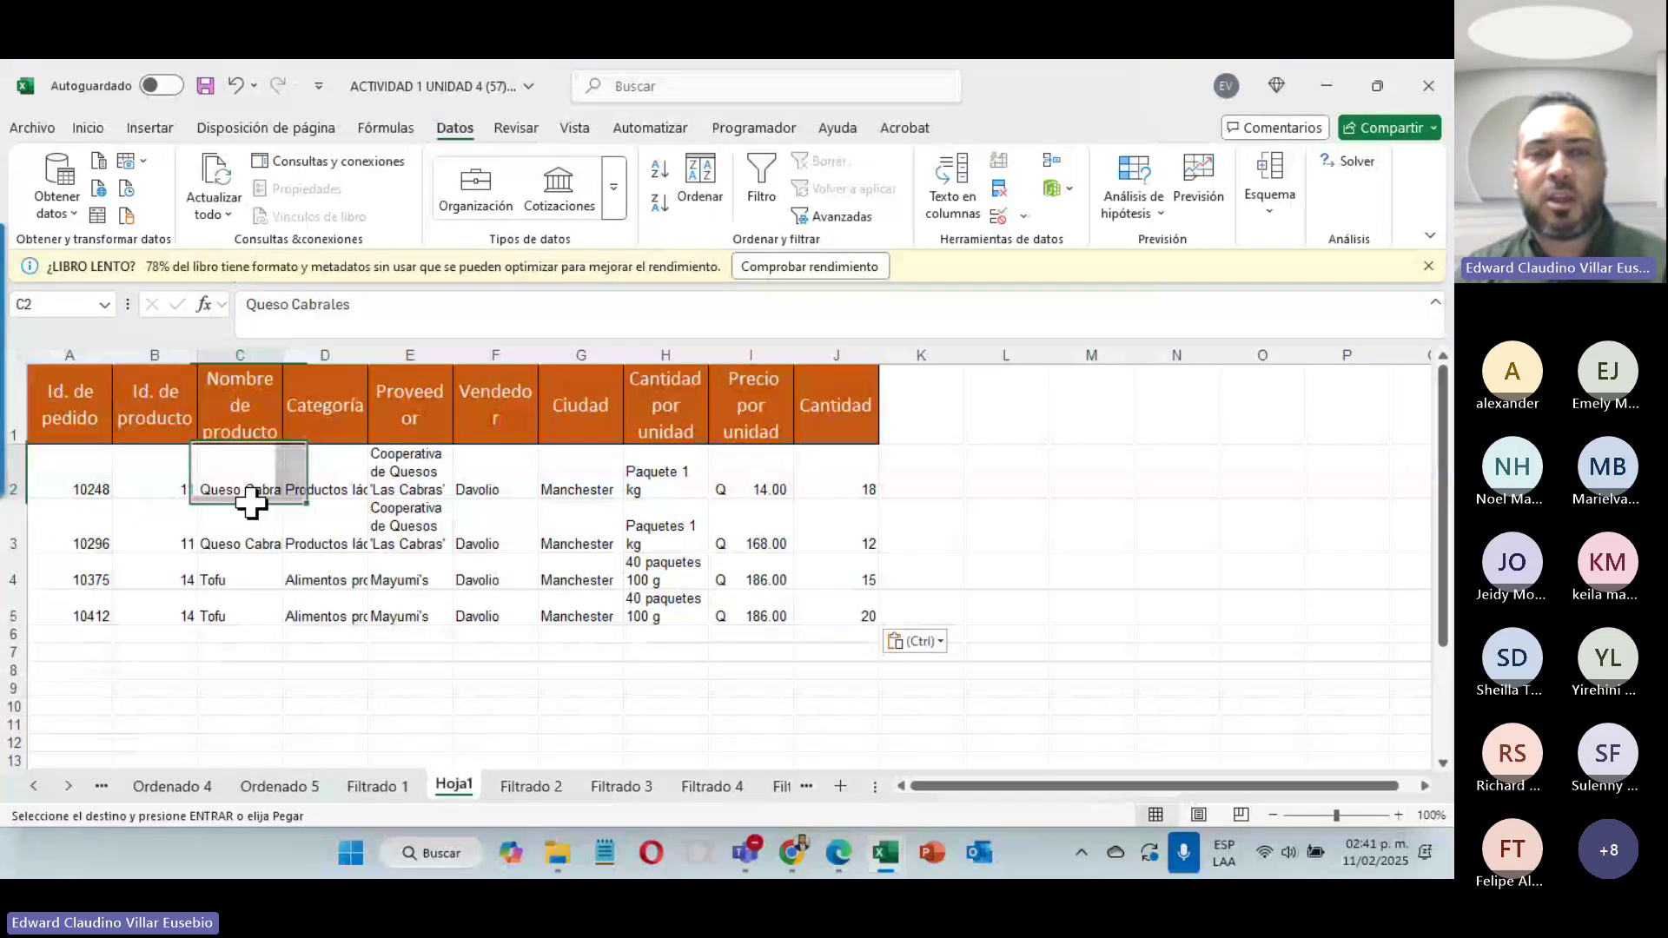
drag(581, 474, 580, 651)
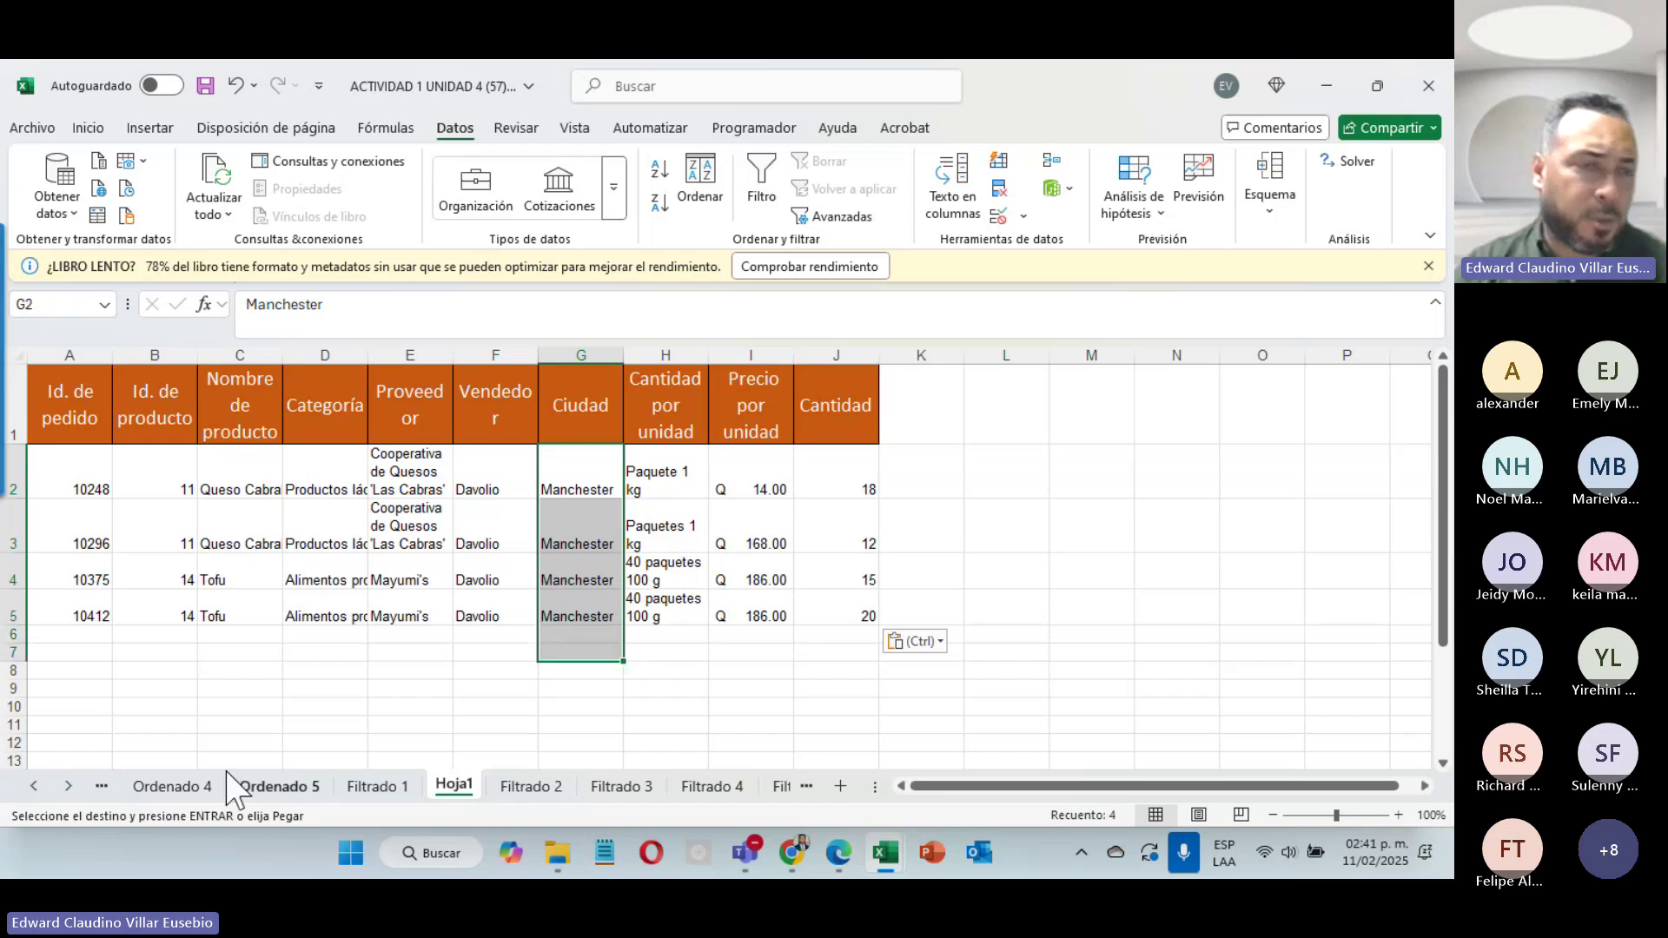
mouse_move(4, 503)
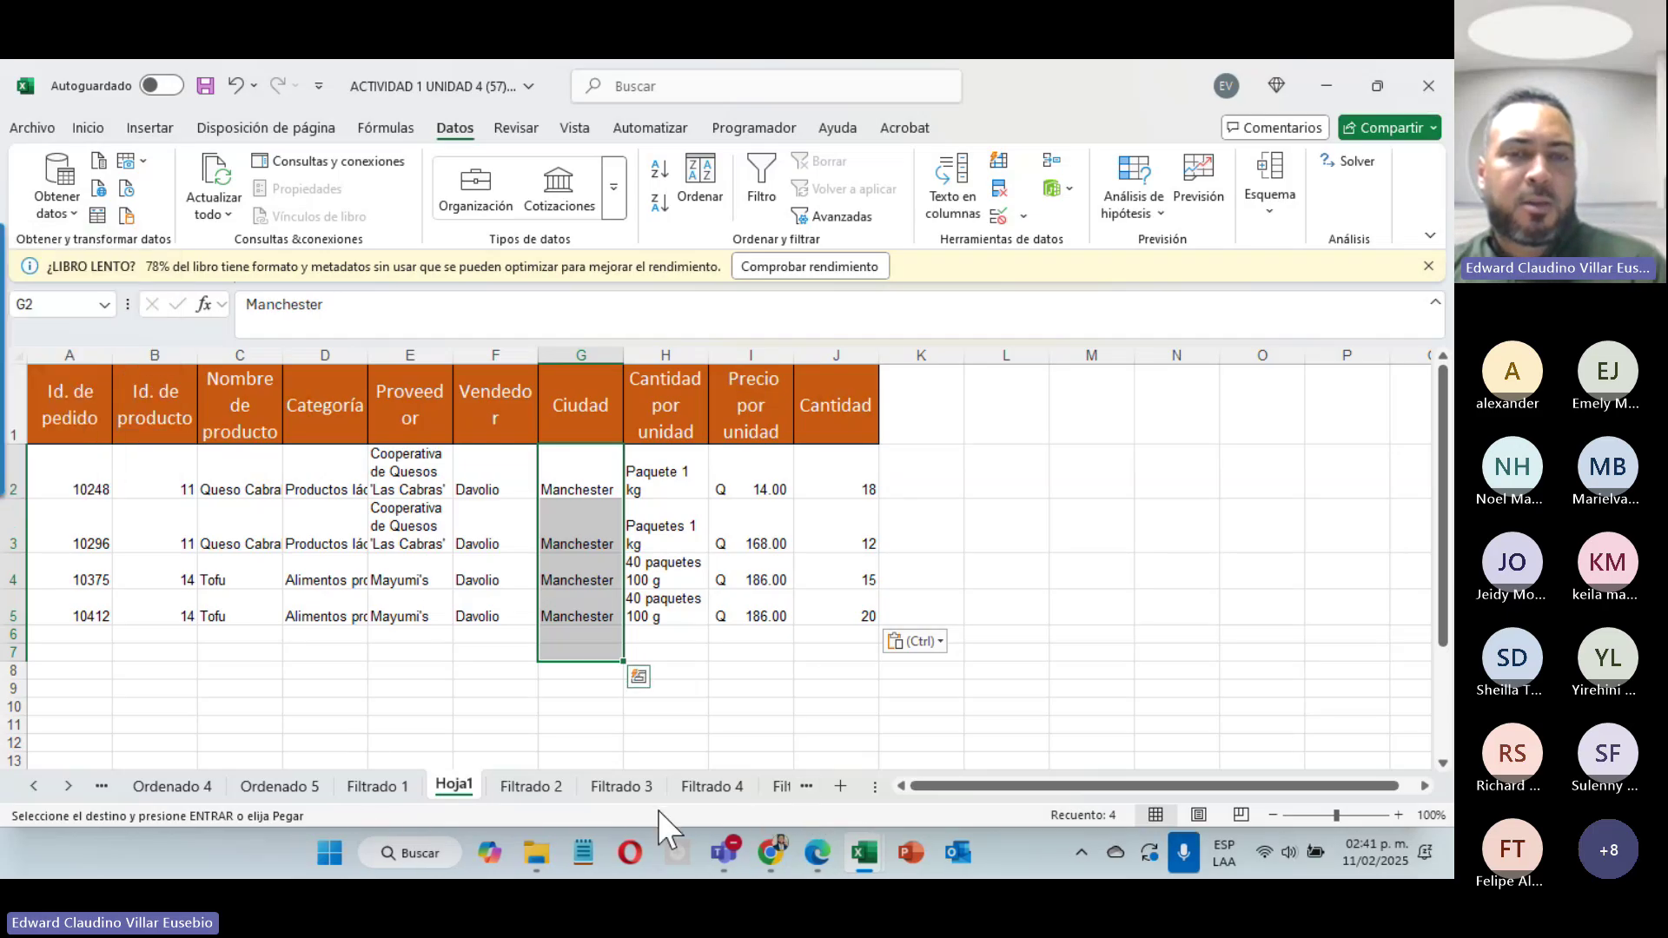
click(708, 786)
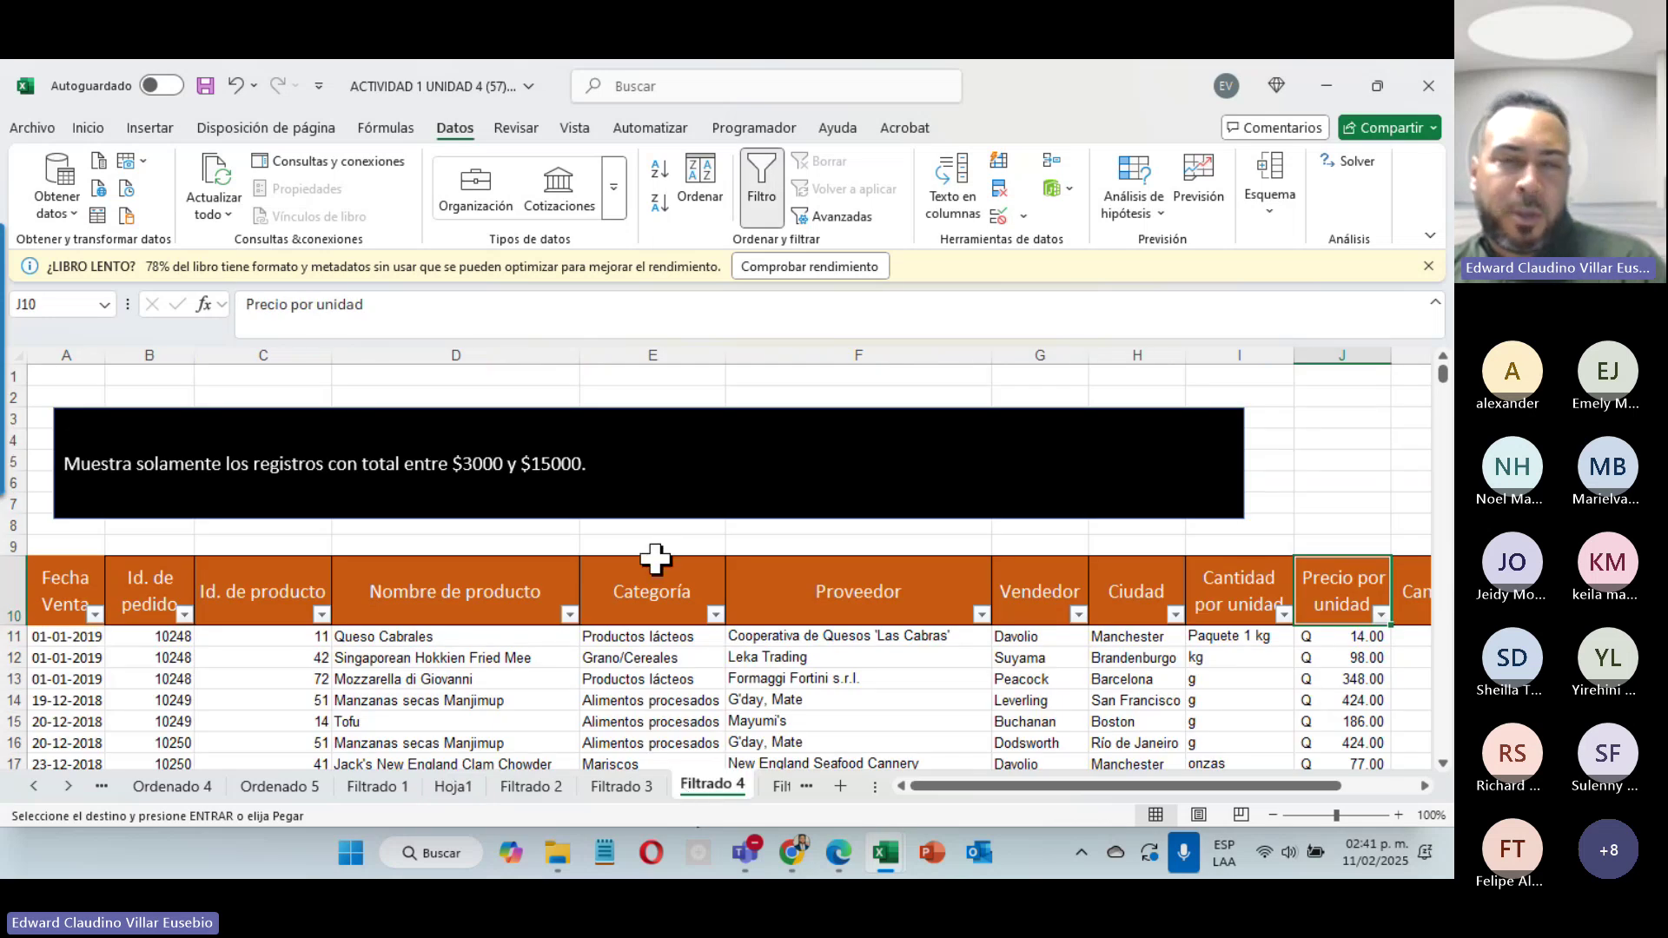
Step: Switch to the Excel Básico meeting window in Teams and look through its participant list
scroll(655, 559, down, 7)
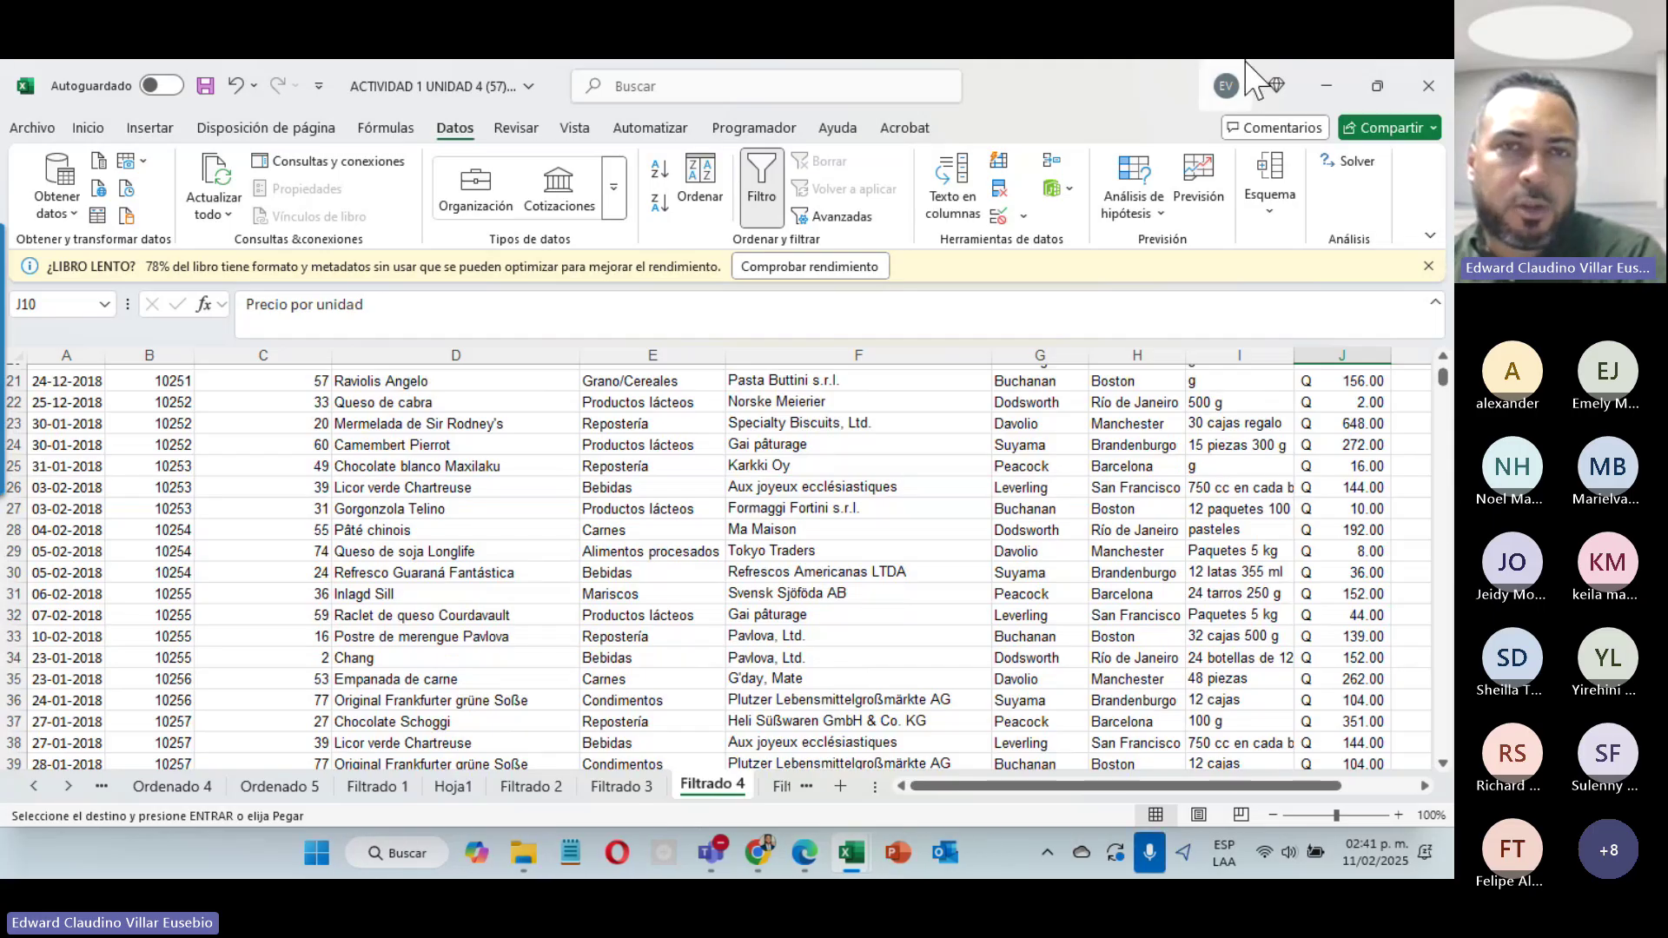
click(745, 860)
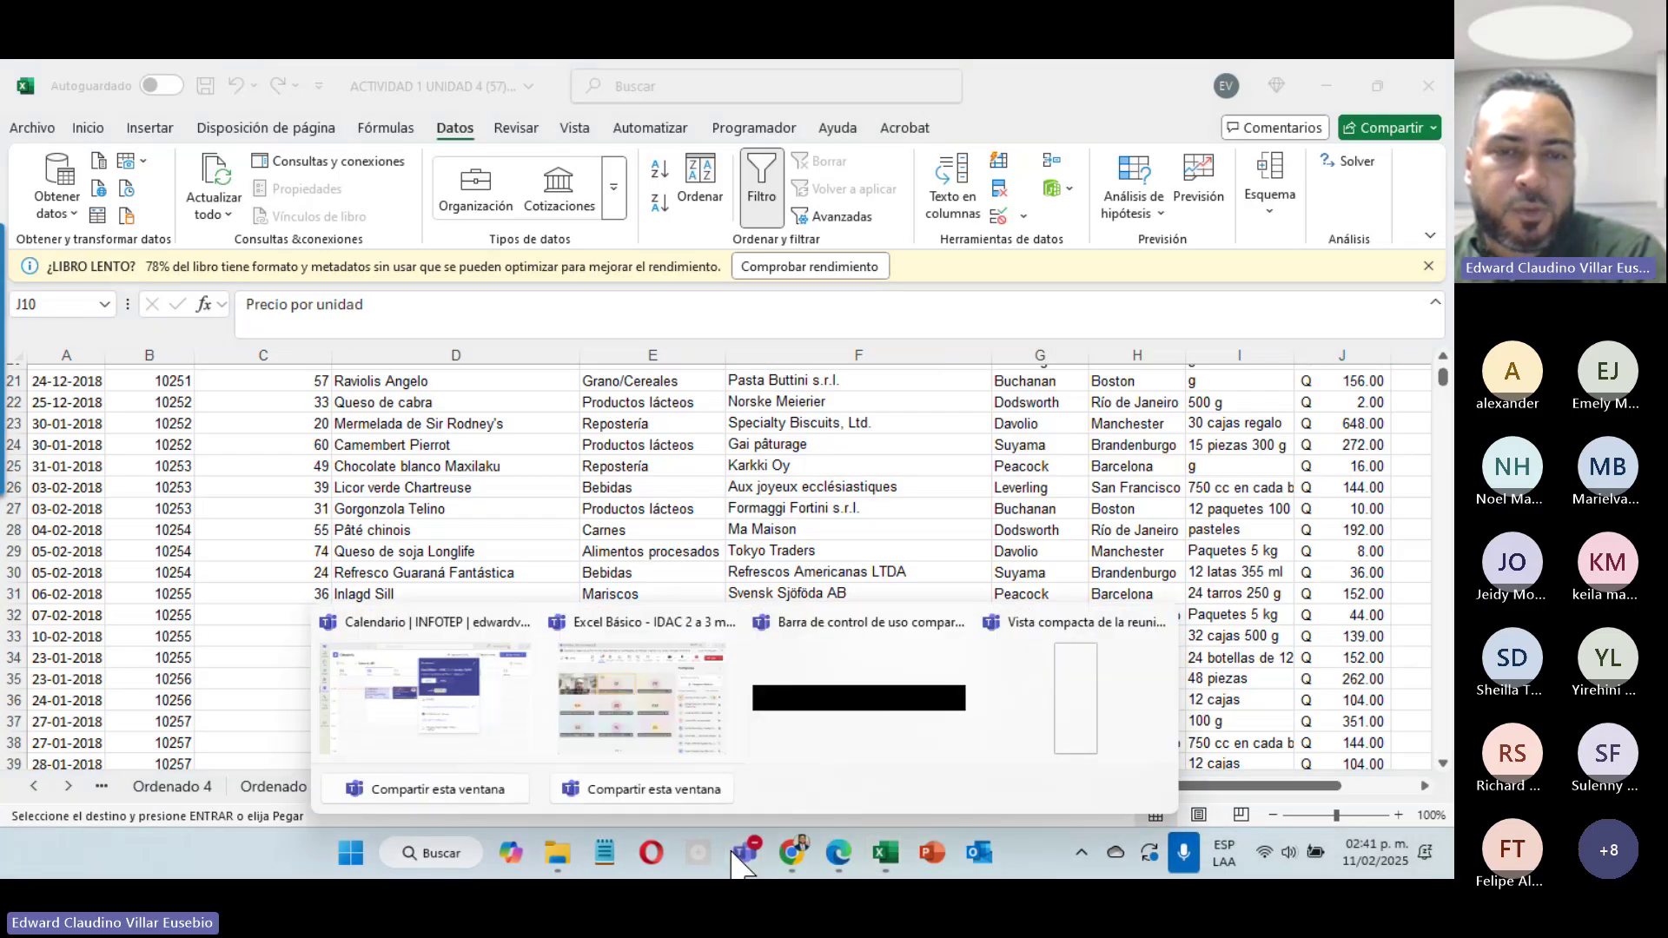
click(680, 748)
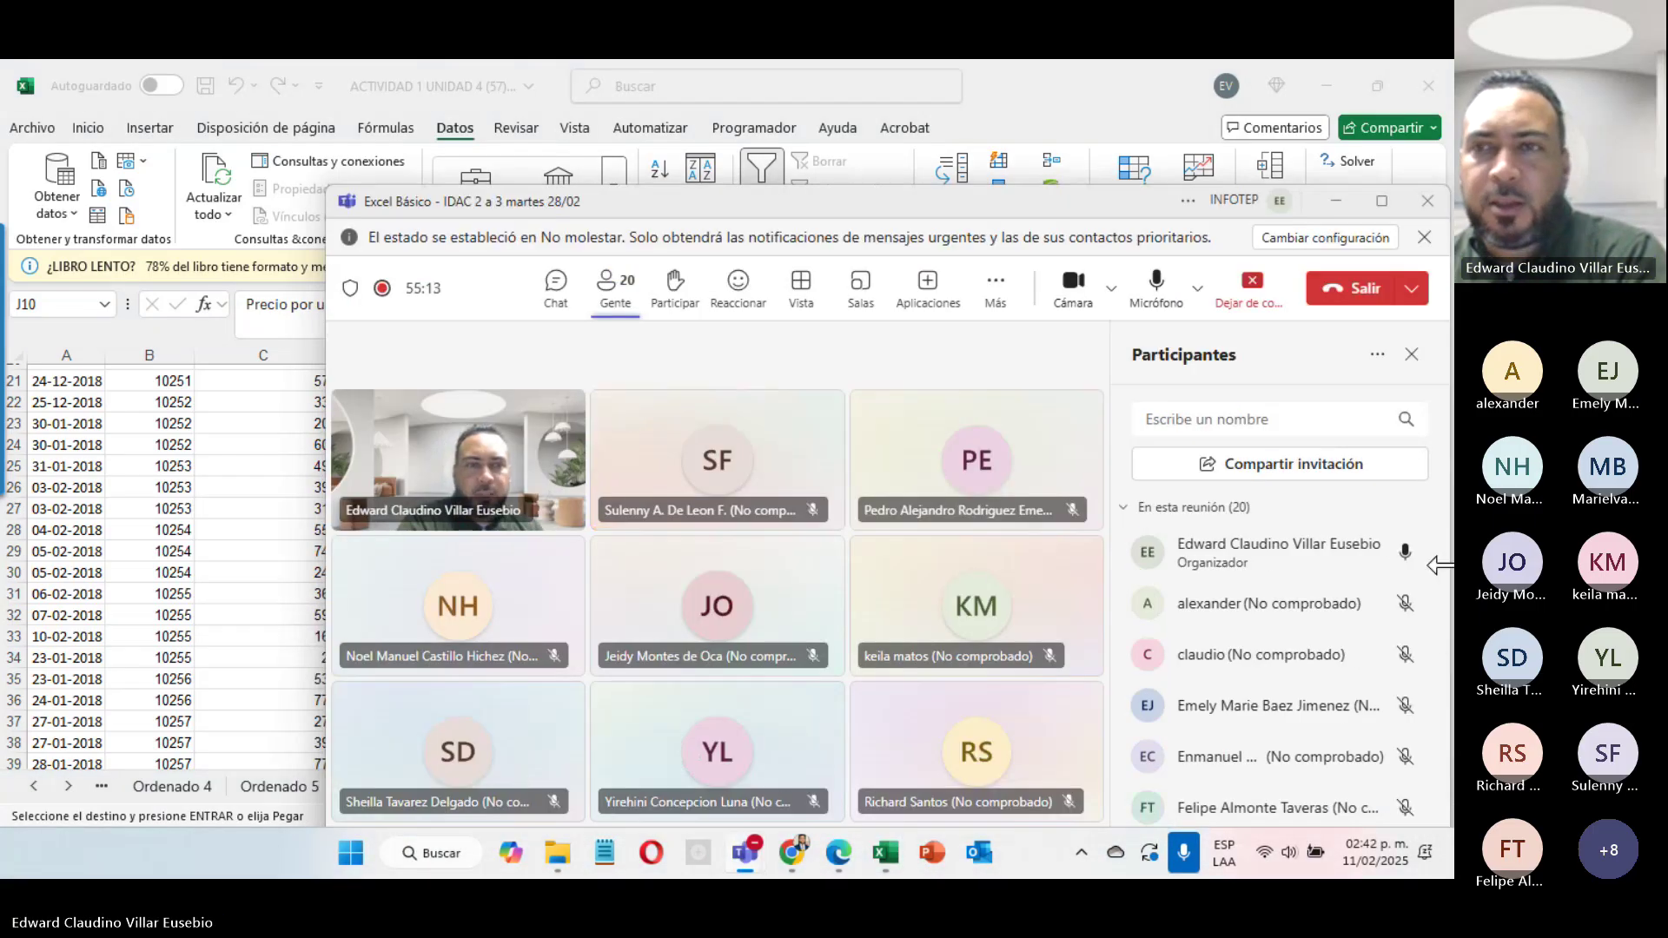
scroll(1384, 521, down, 5)
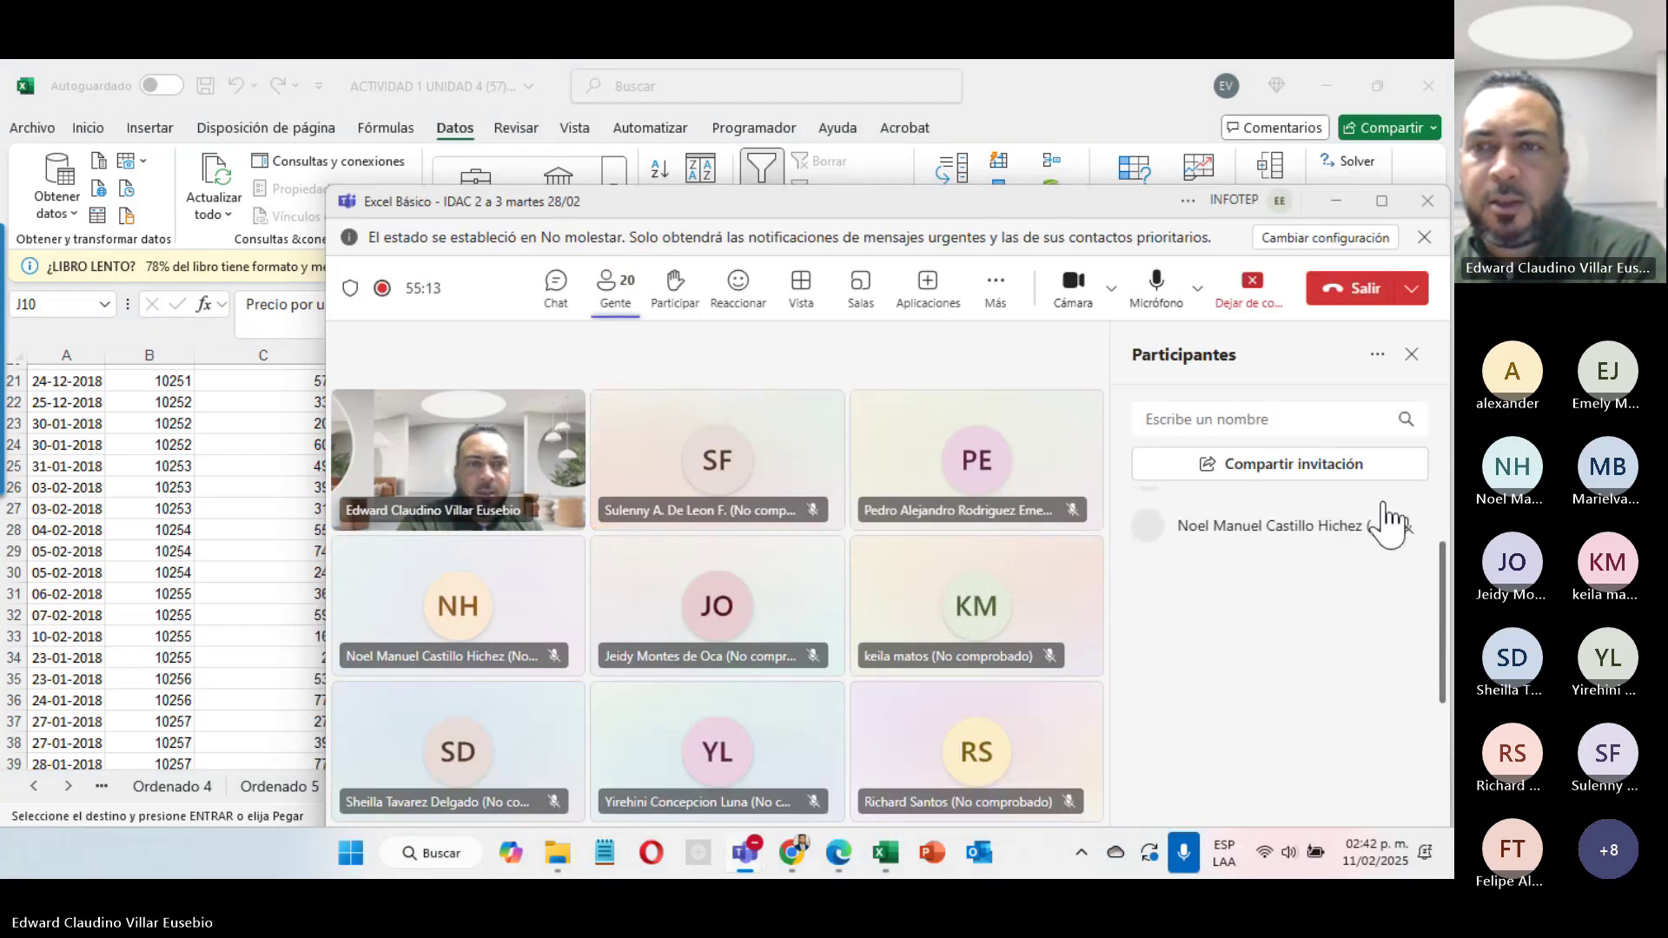
Step: Close the ACTIVIDAD 1 UNIDAD 4 workbook without saving it and minimise the blank Libro1 workbook
click(1326, 96)
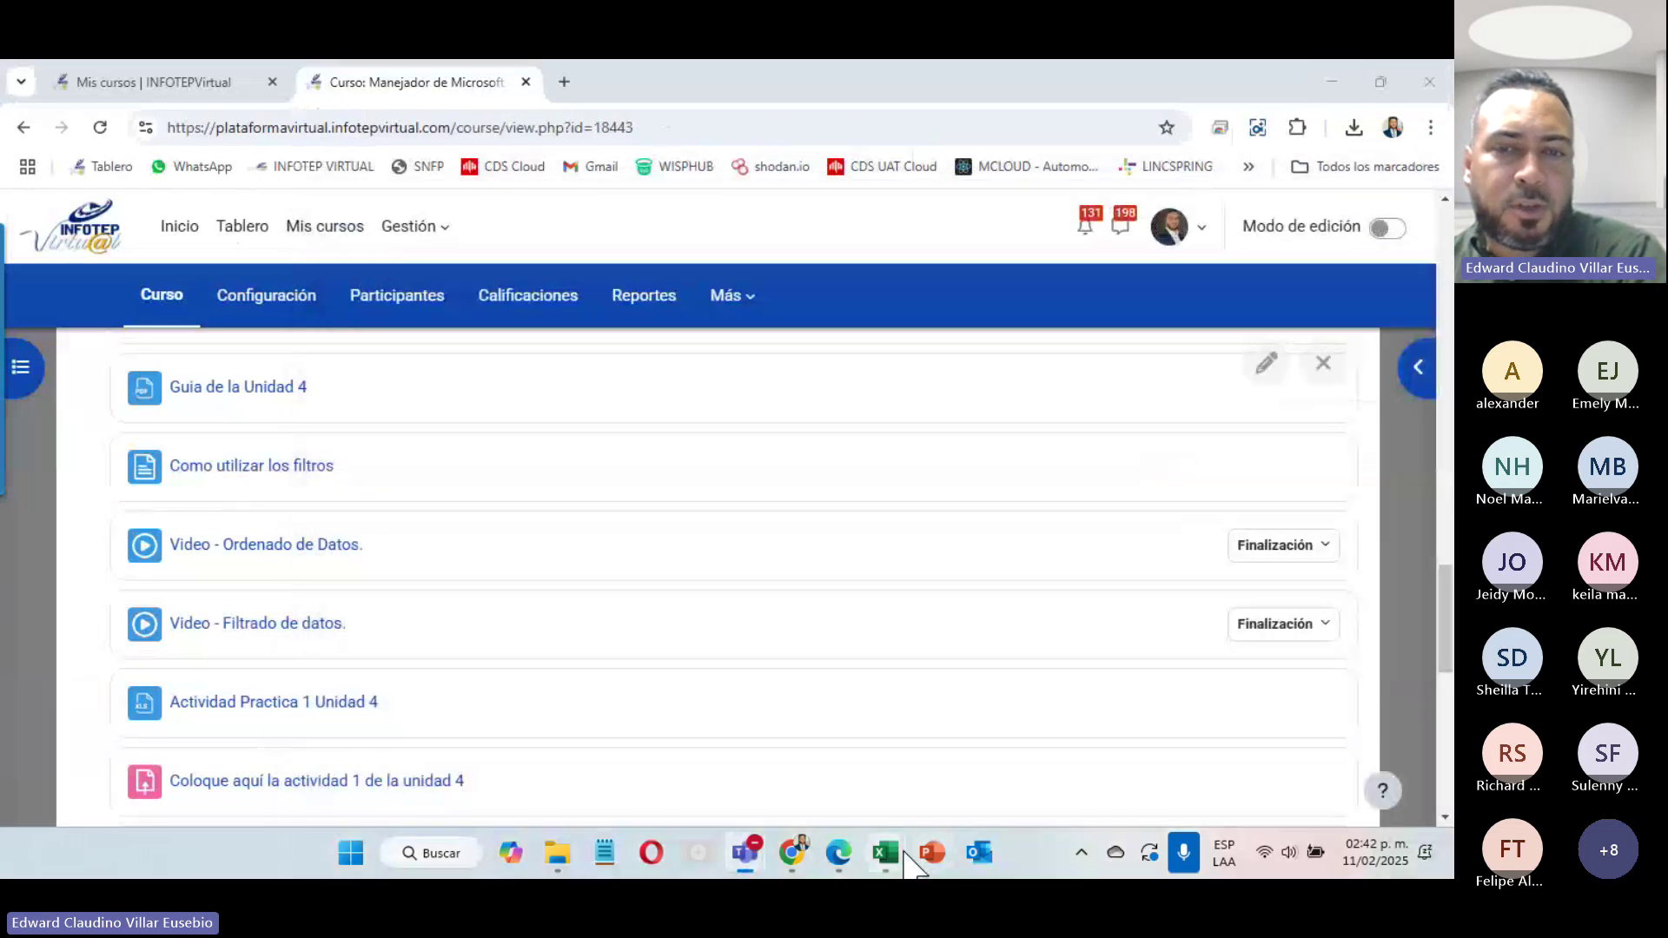
mouse_move(883, 865)
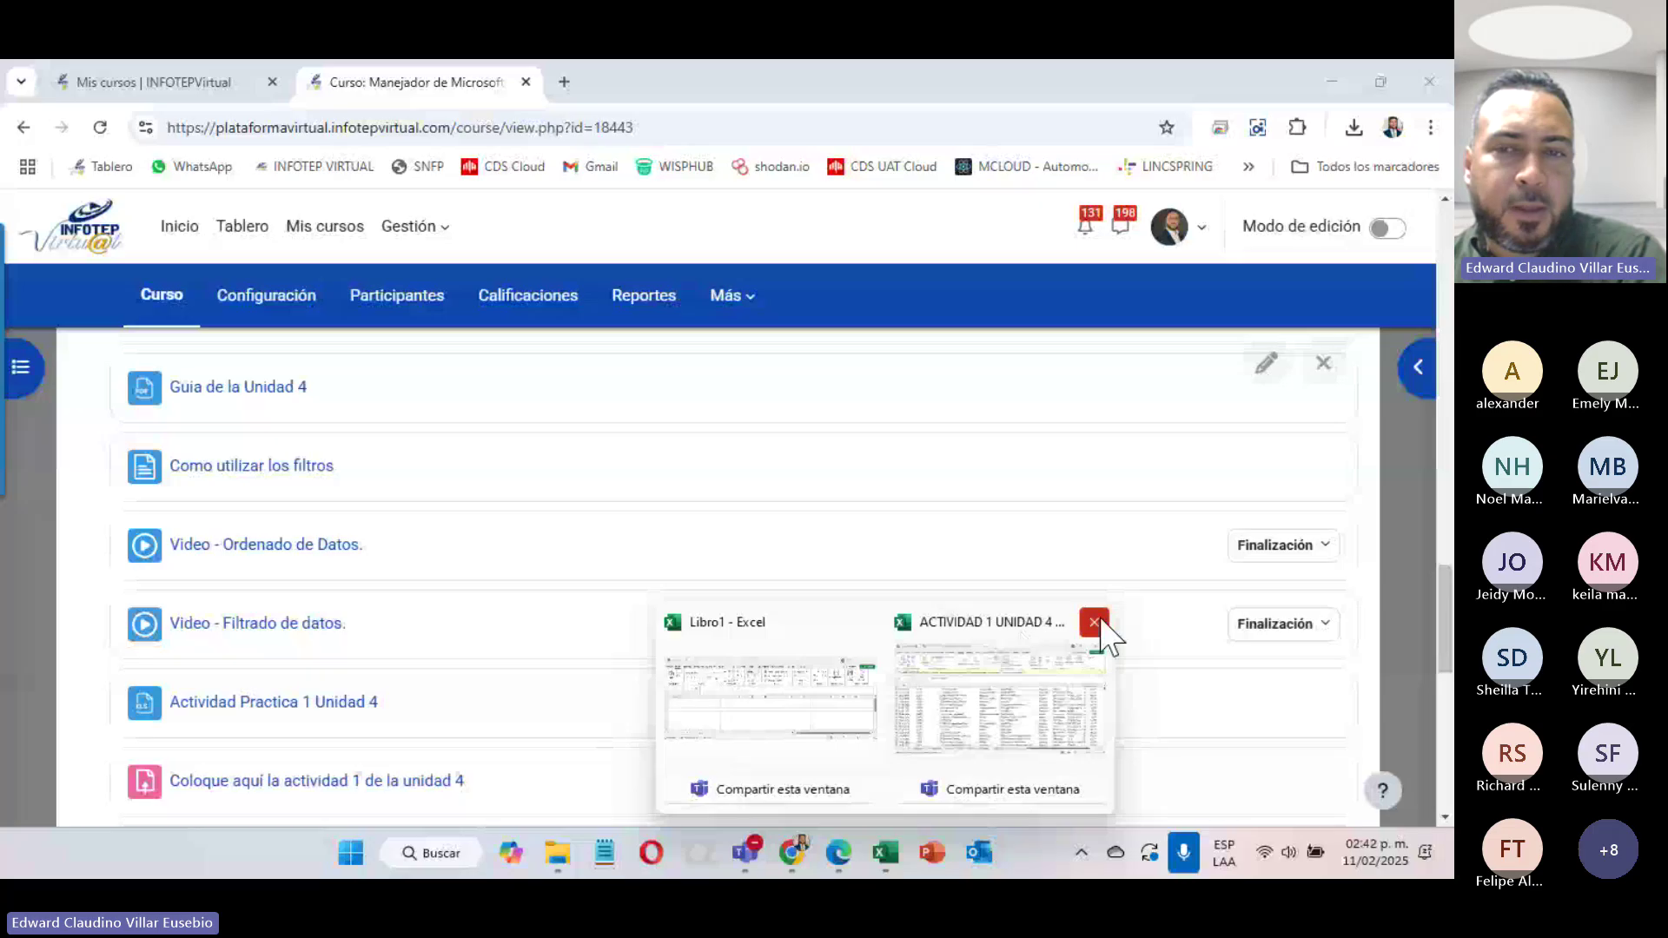
click(1094, 622)
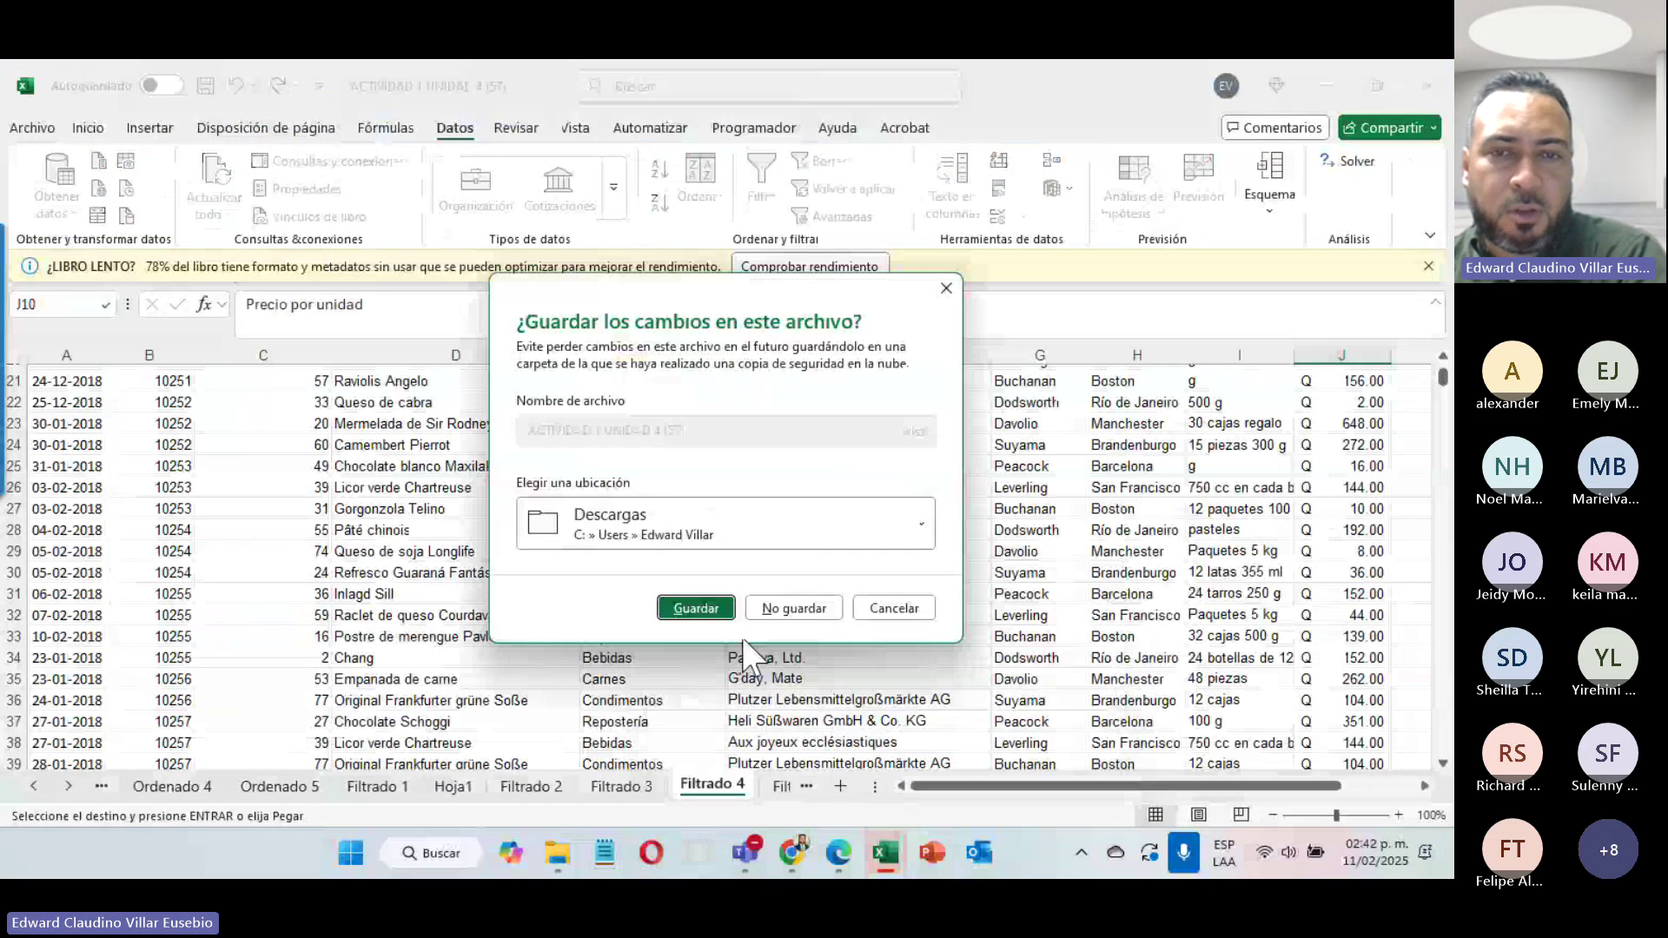
click(764, 611)
click(734, 523)
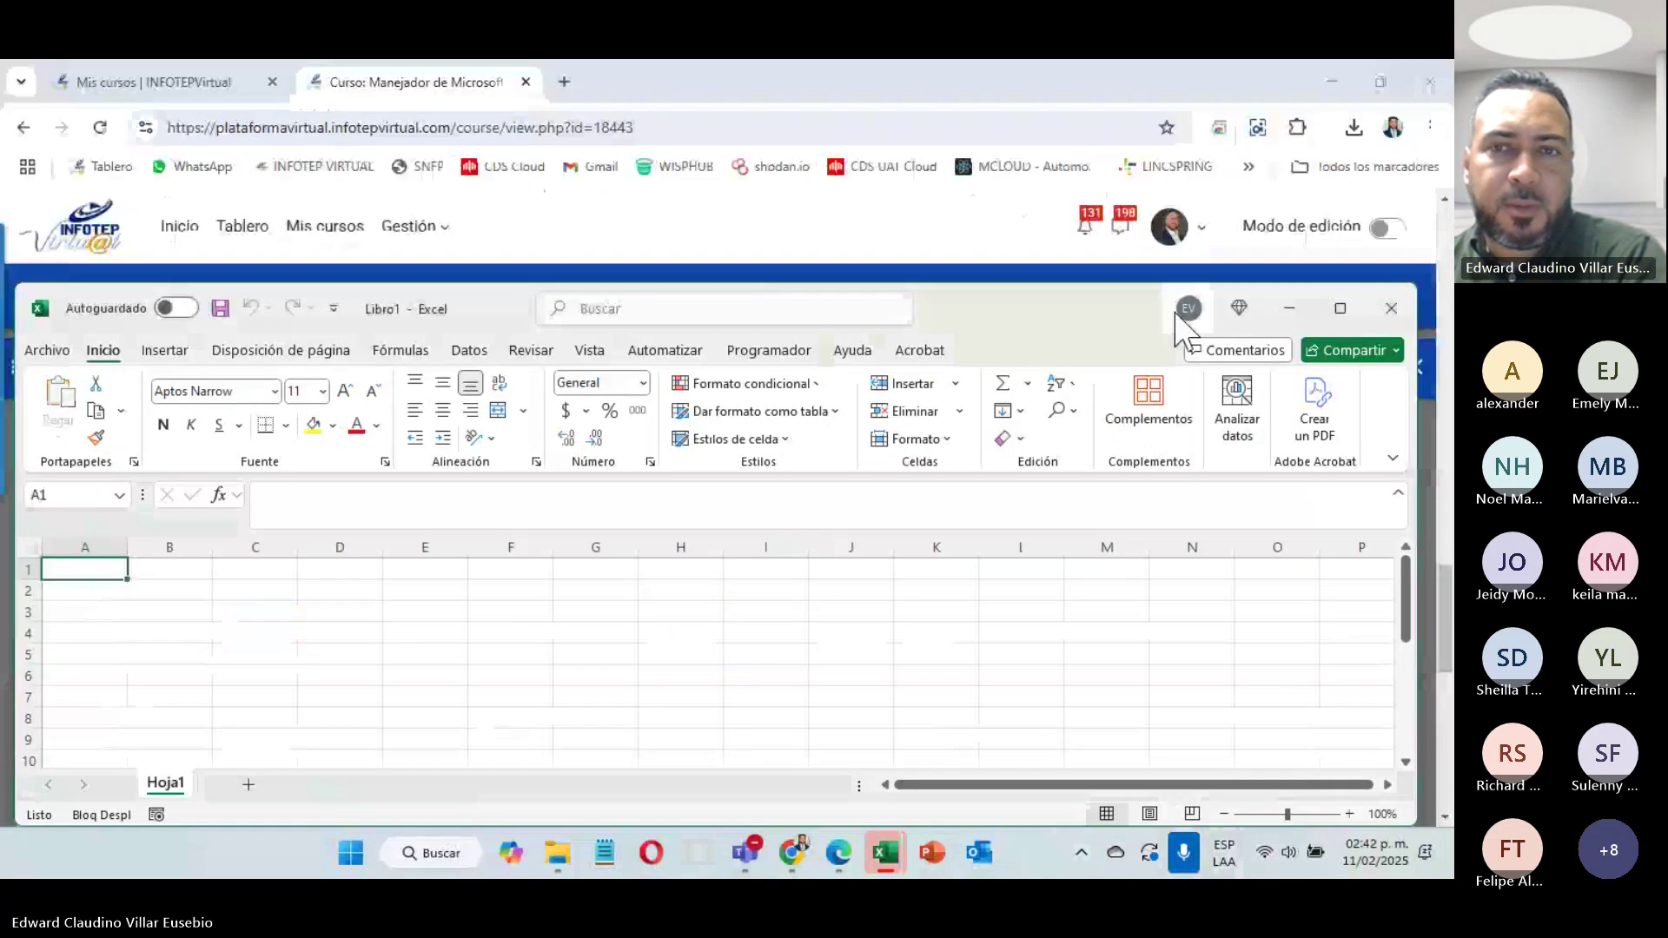
click(1294, 313)
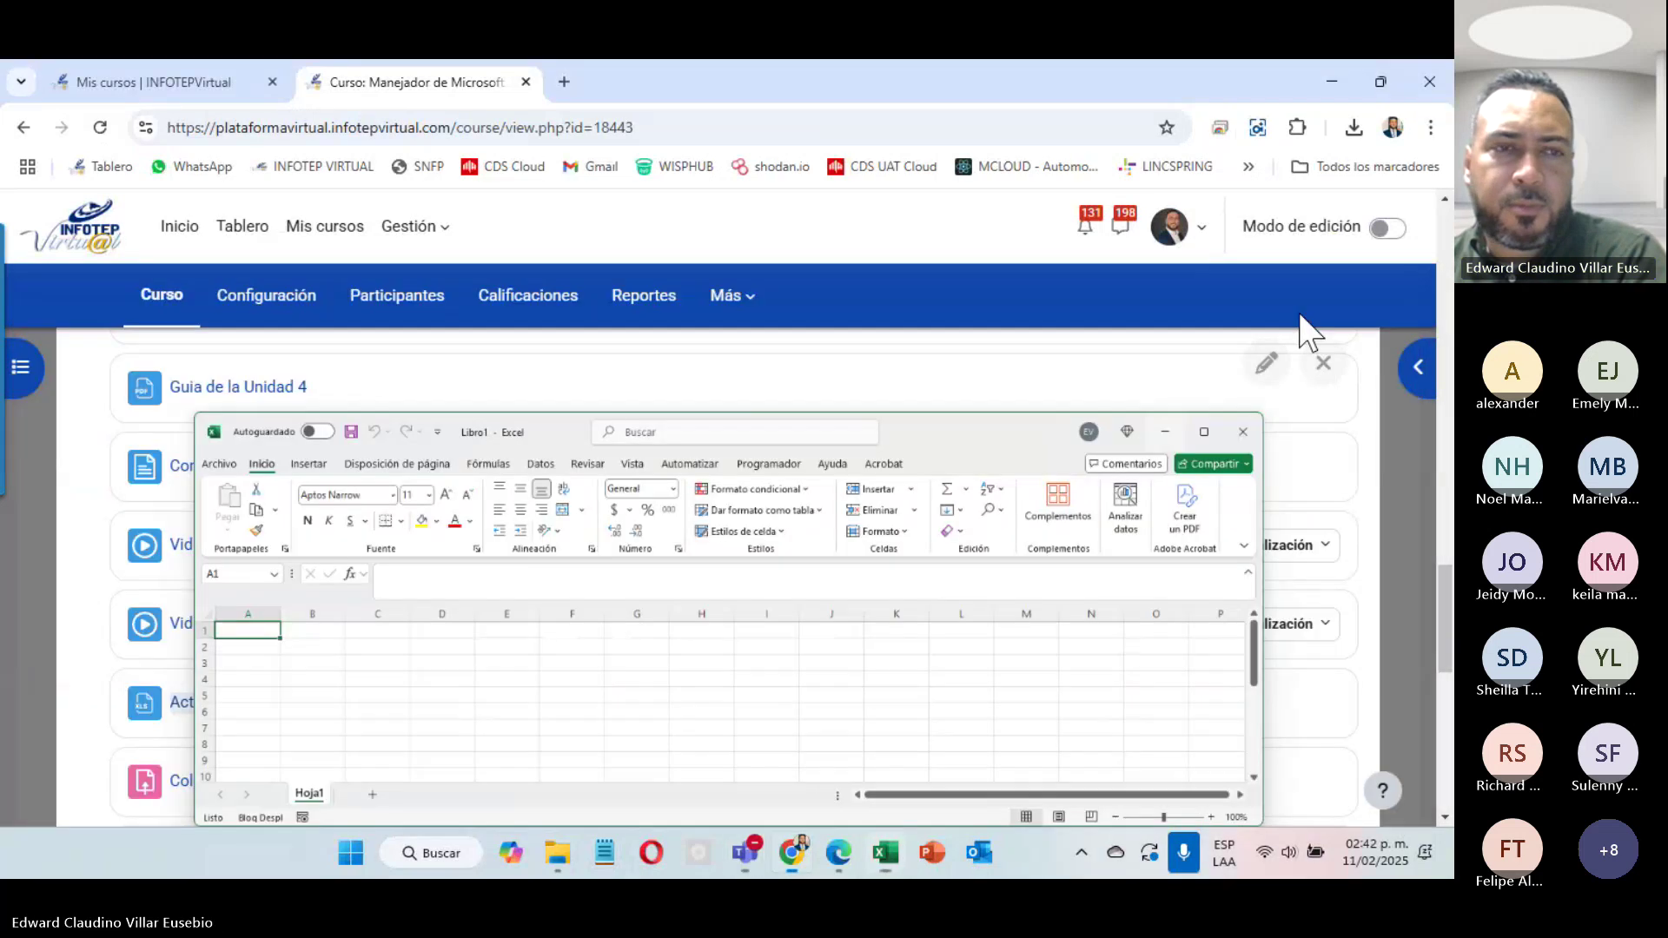
Step: On the Excel course page in Chrome, open section 5, dated 10 de Febrero - 16 de Febrero
scroll(130, 629, down, 5)
scroll(157, 622, up, 9)
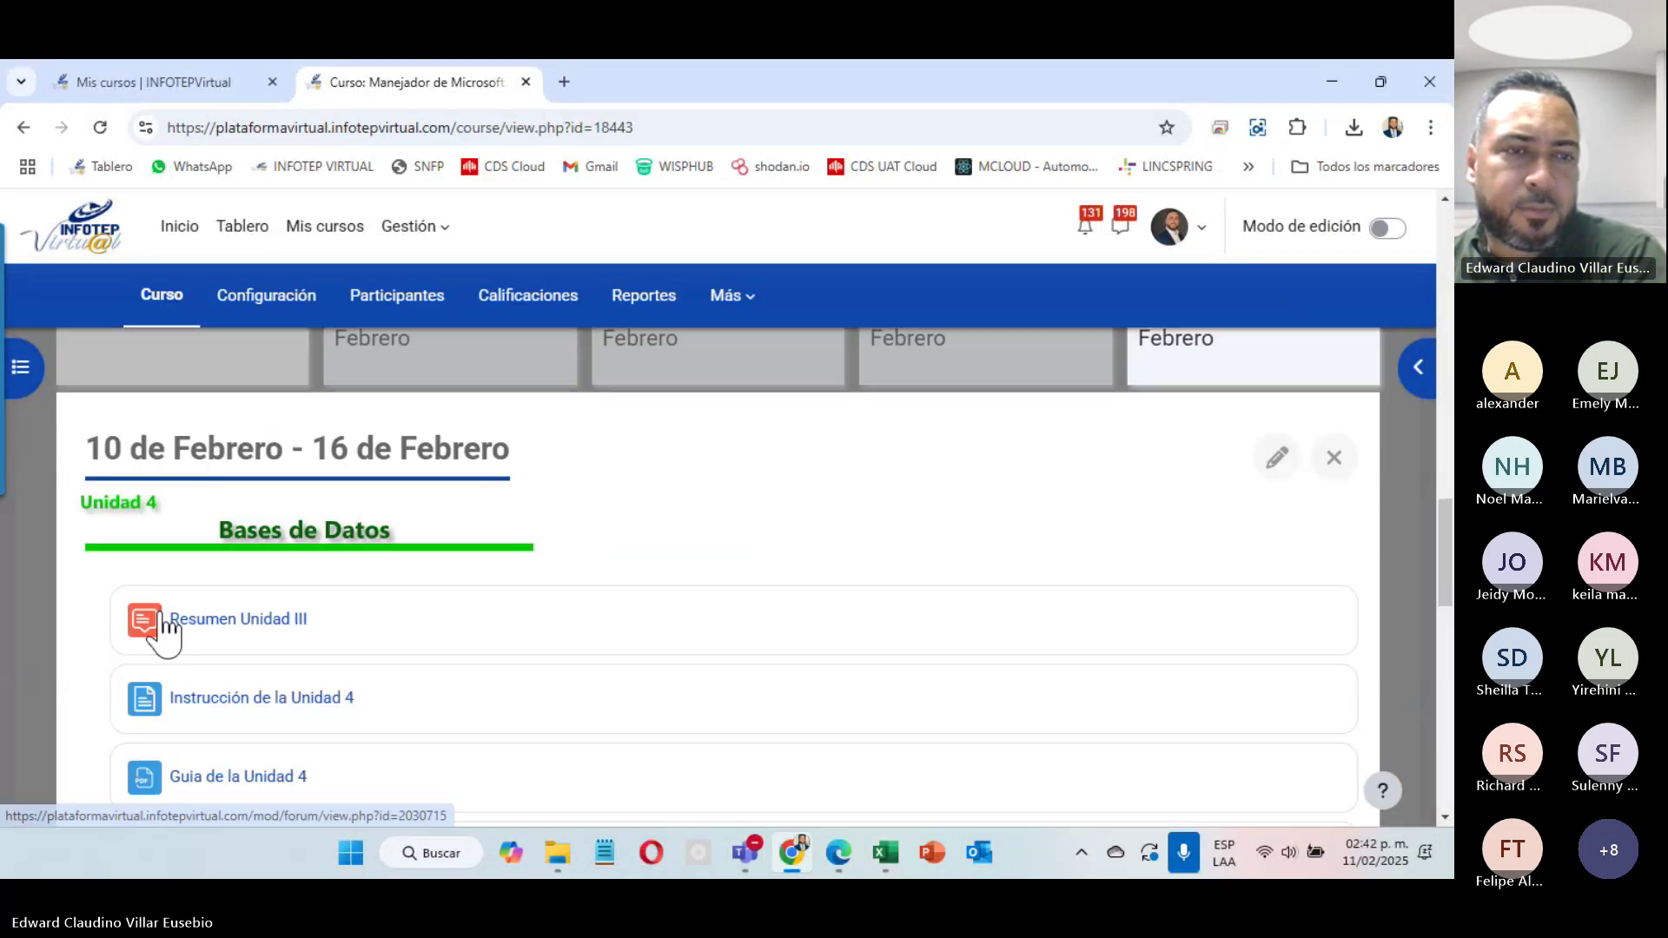
scroll(160, 630, down, 4)
scroll(165, 634, up, 10)
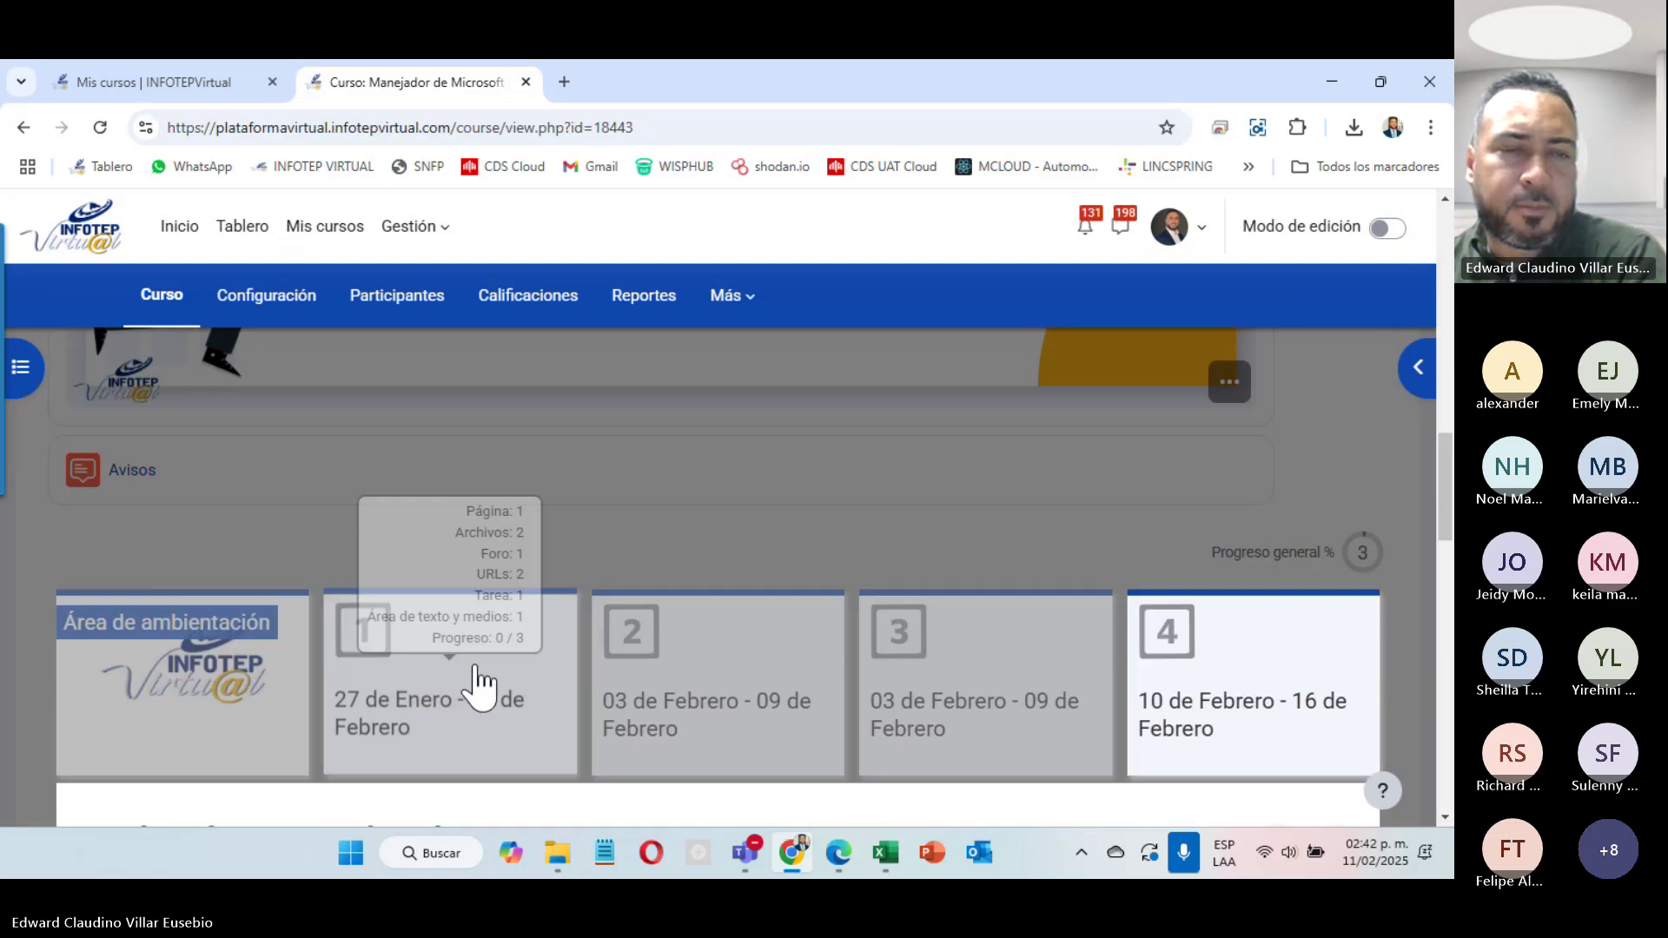
scroll(482, 682, down, 15)
scroll(209, 443, down, 1)
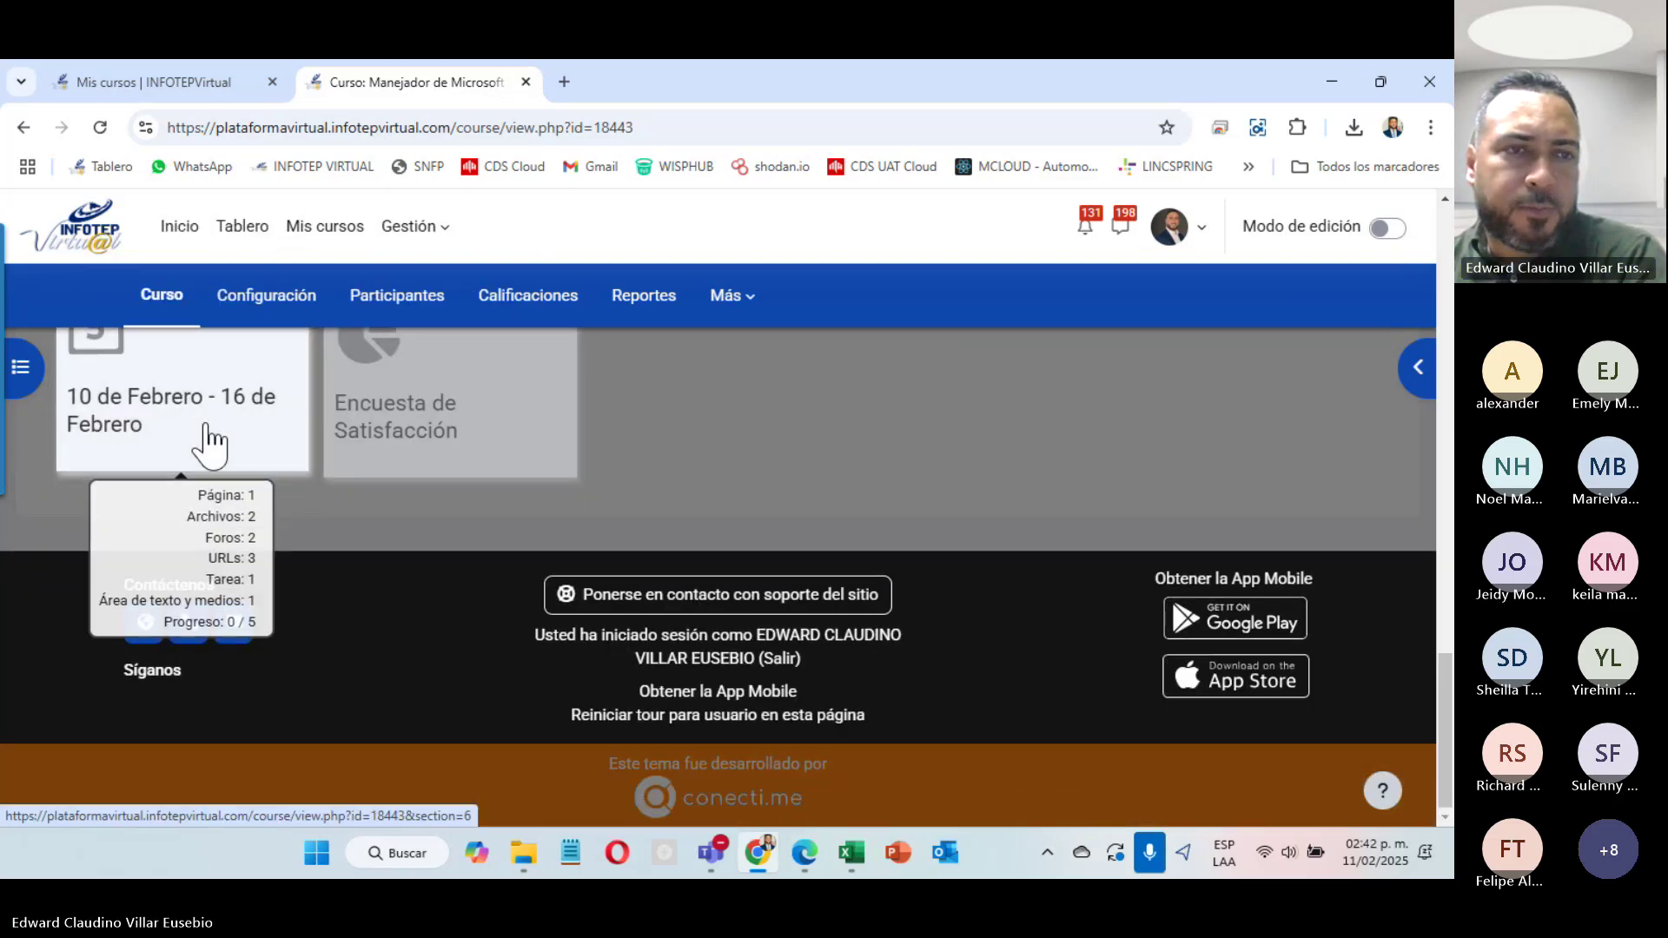
click(209, 443)
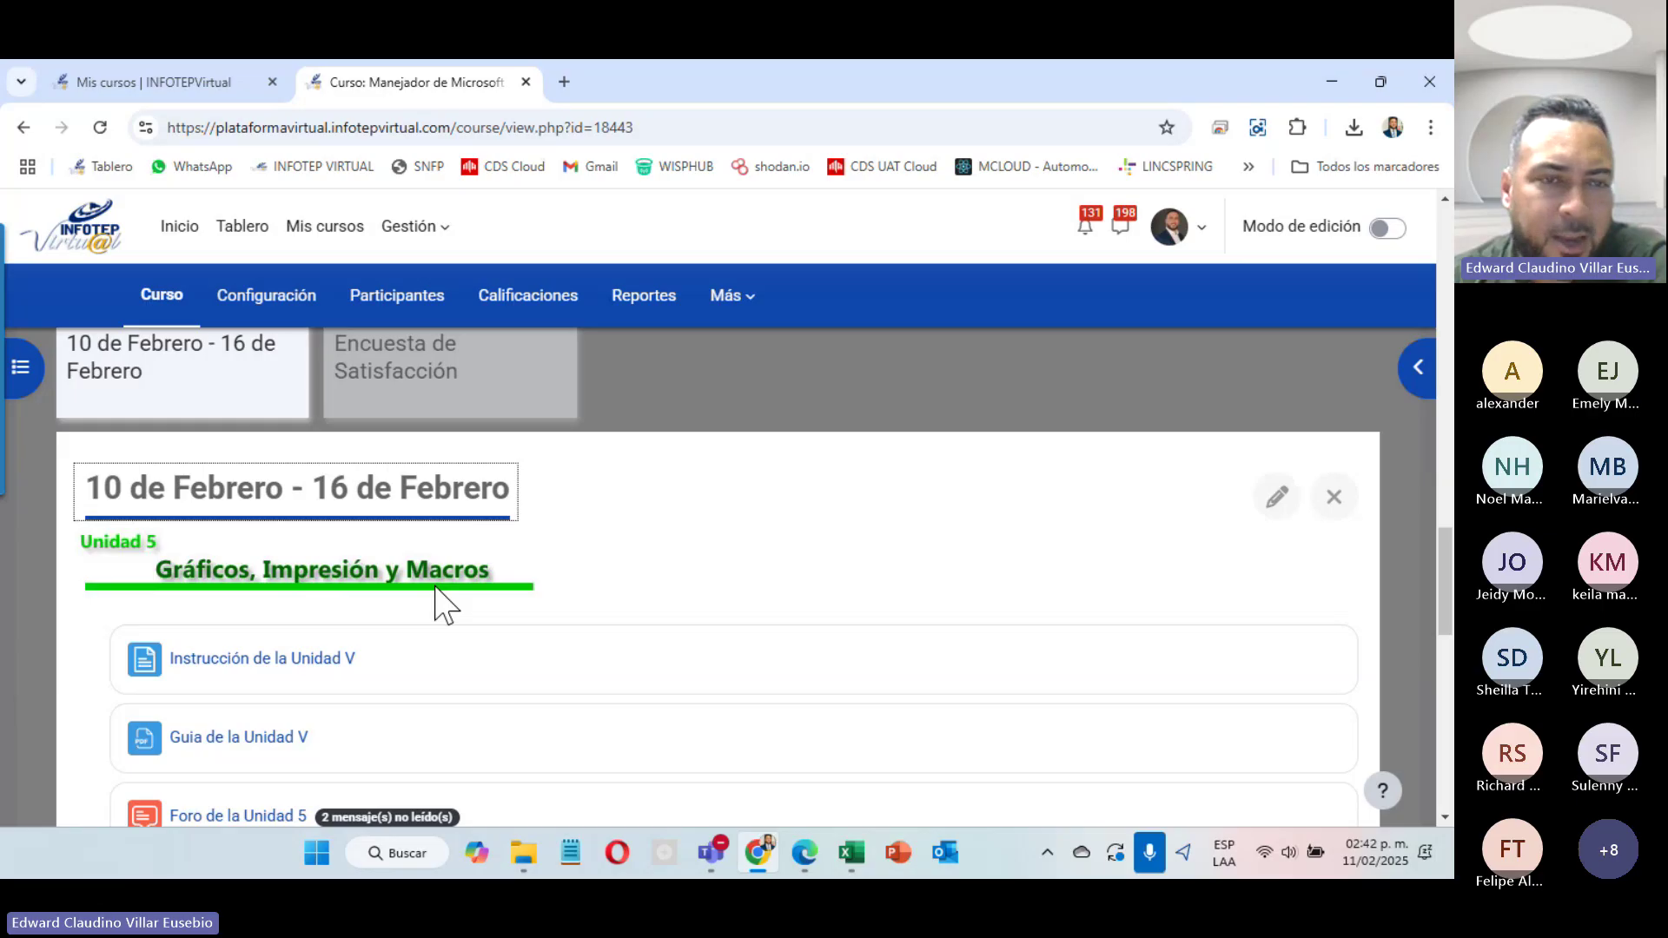
Step: Open Instrucción de la Unidad V, Guia de la Unidad V and Foro de la Unidad 5 in separate new browser tabs
right_click(215, 658)
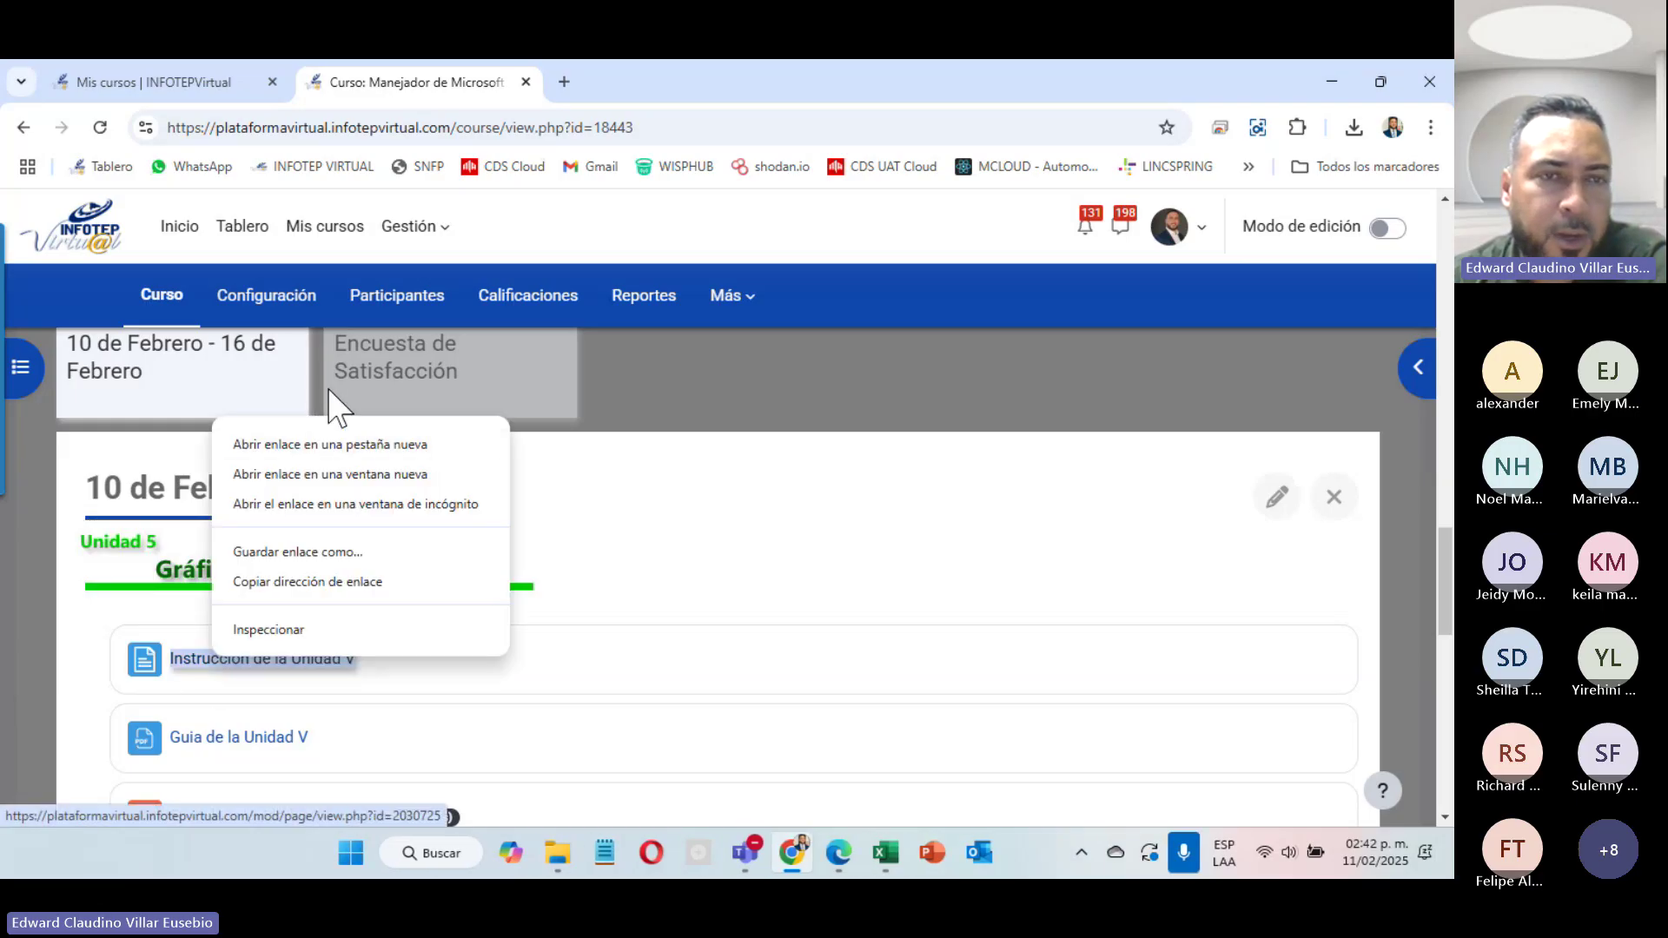
click(336, 444)
right_click(235, 734)
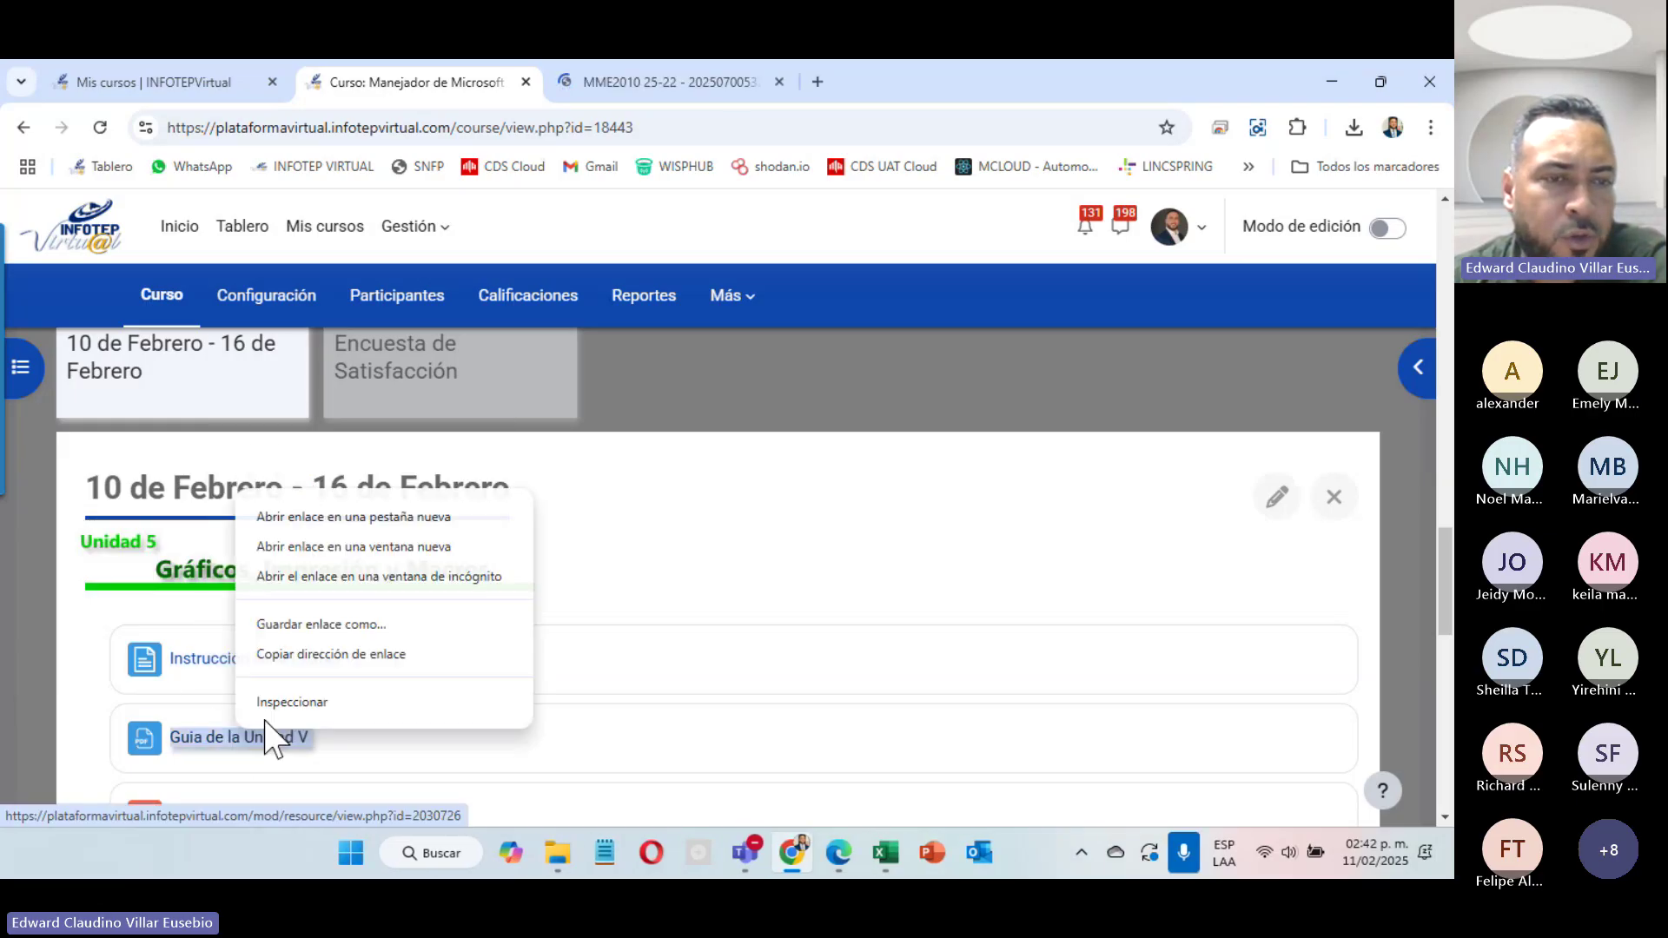
click(327, 523)
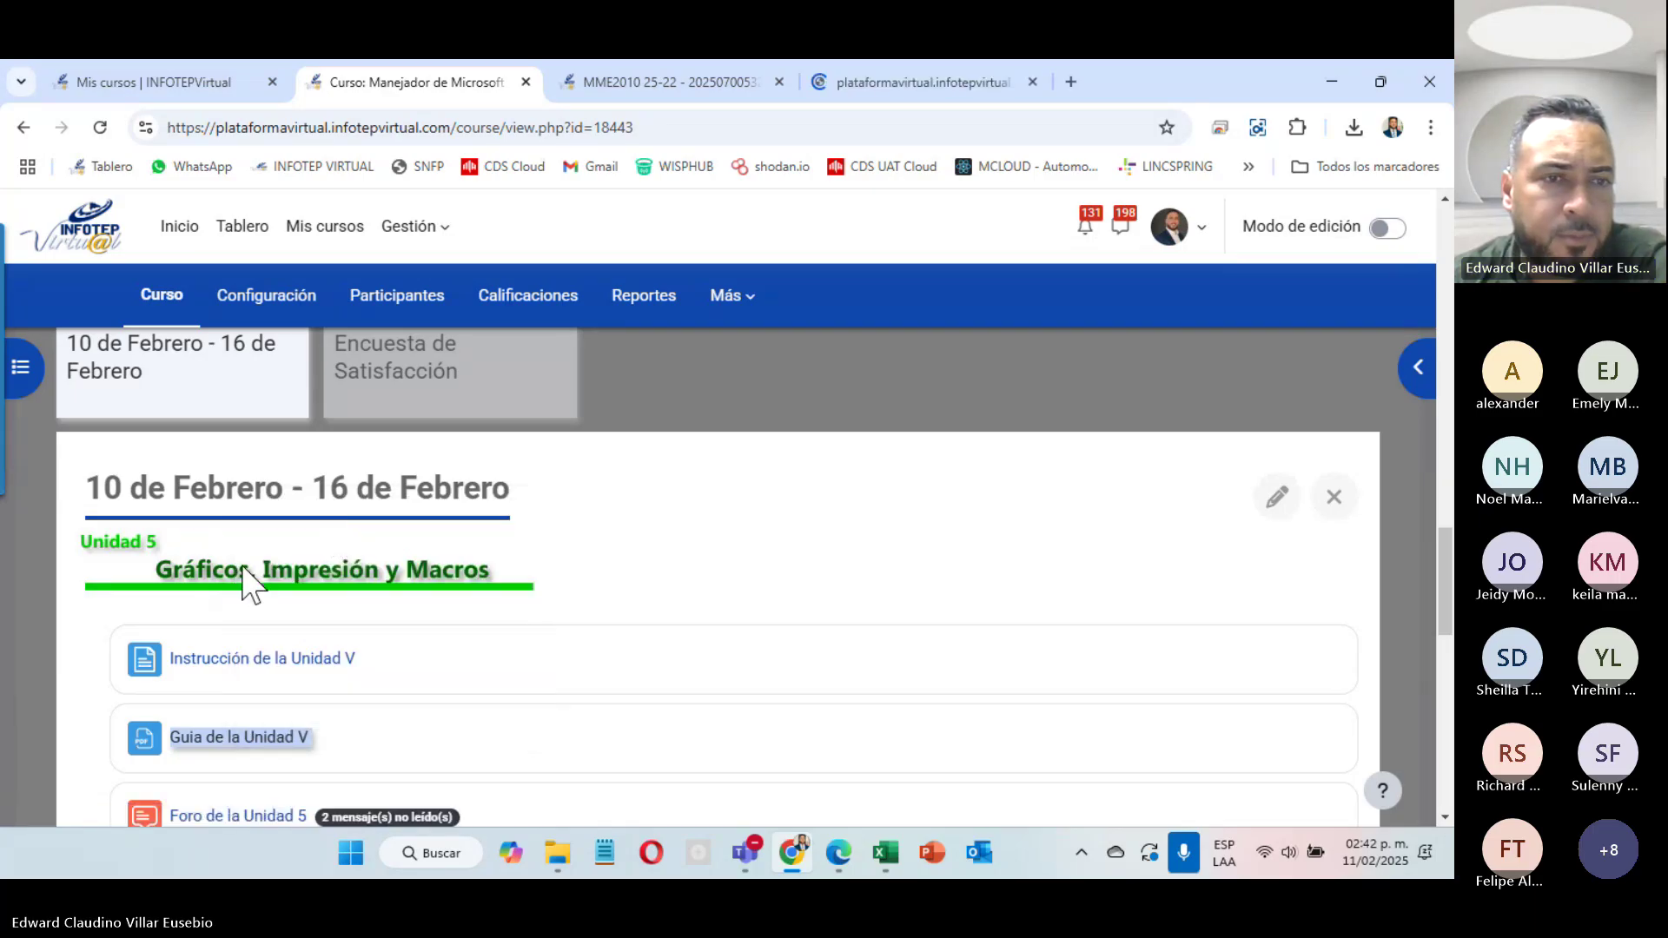
scroll(249, 585, down, 5)
scroll(246, 584, up, 1)
right_click(243, 430)
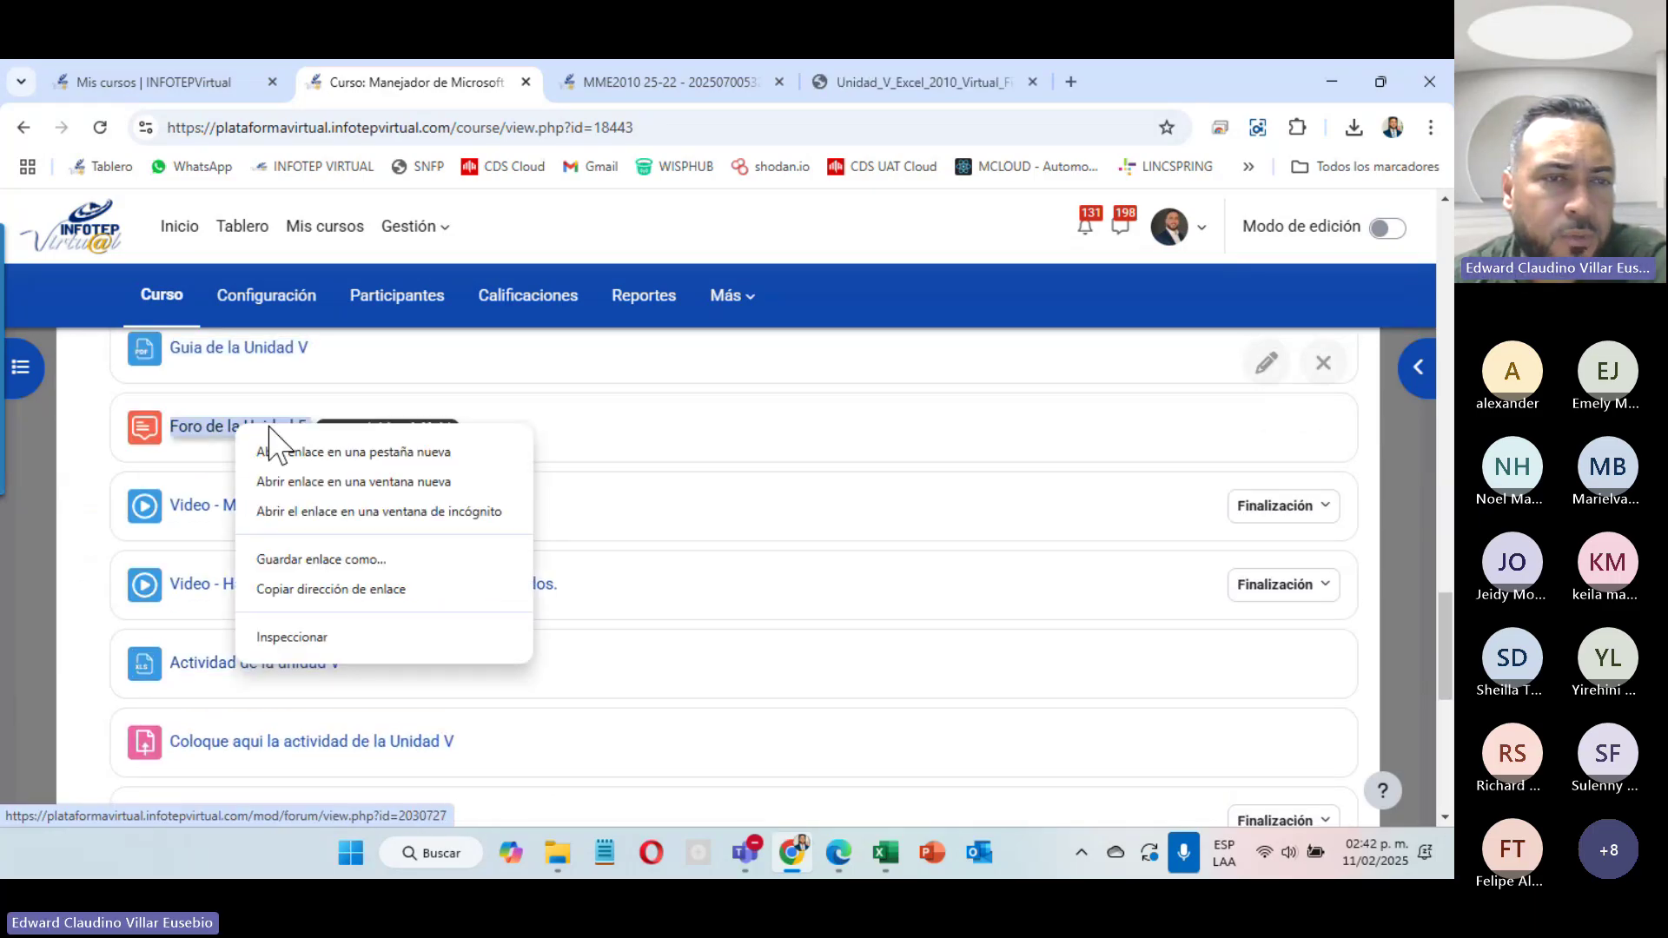
click(330, 450)
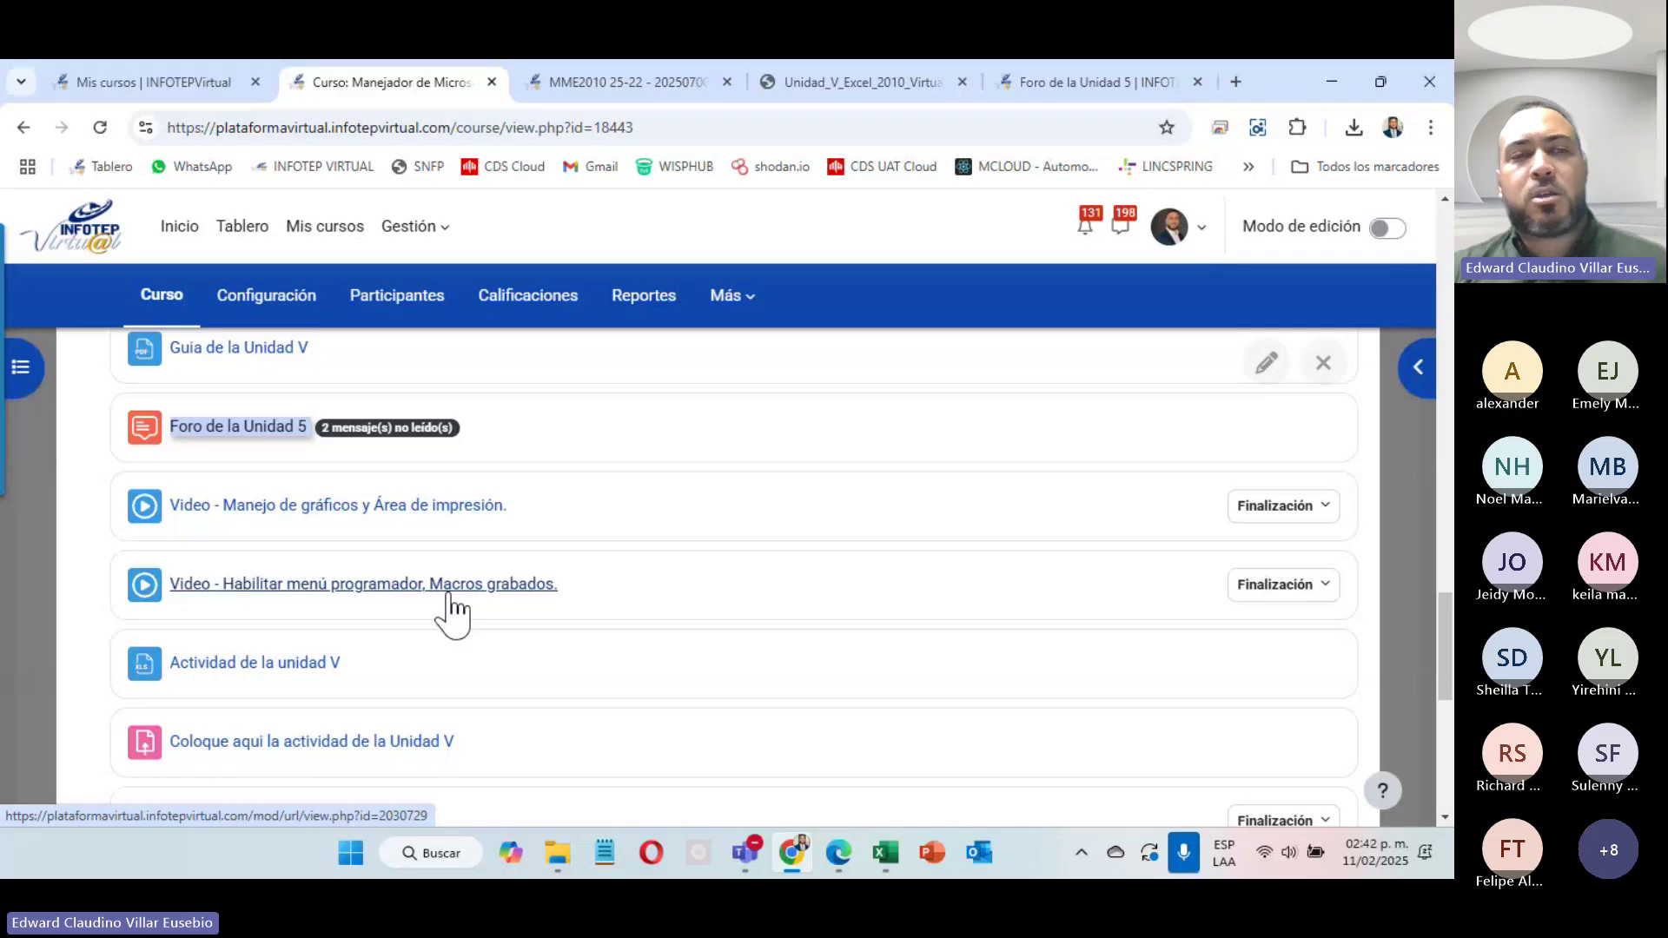
Step: Download the Actividad de la unidad V workbook from the Unidad 5 resource list
scroll(410, 608, down, 5)
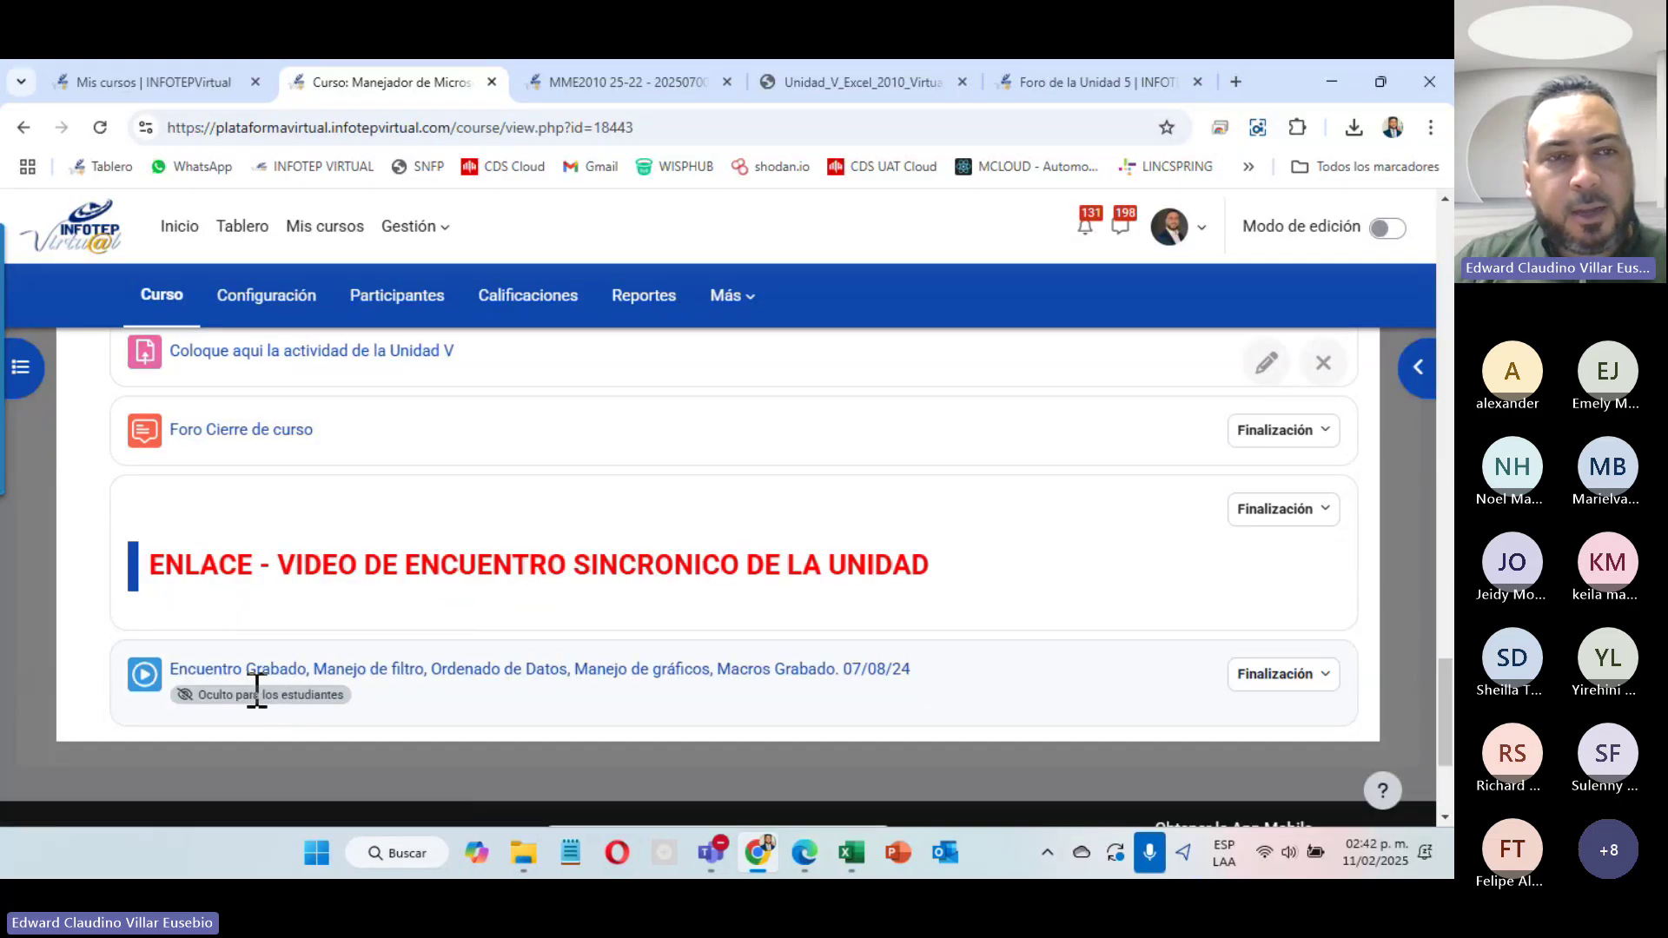
scroll(248, 652, up, 5)
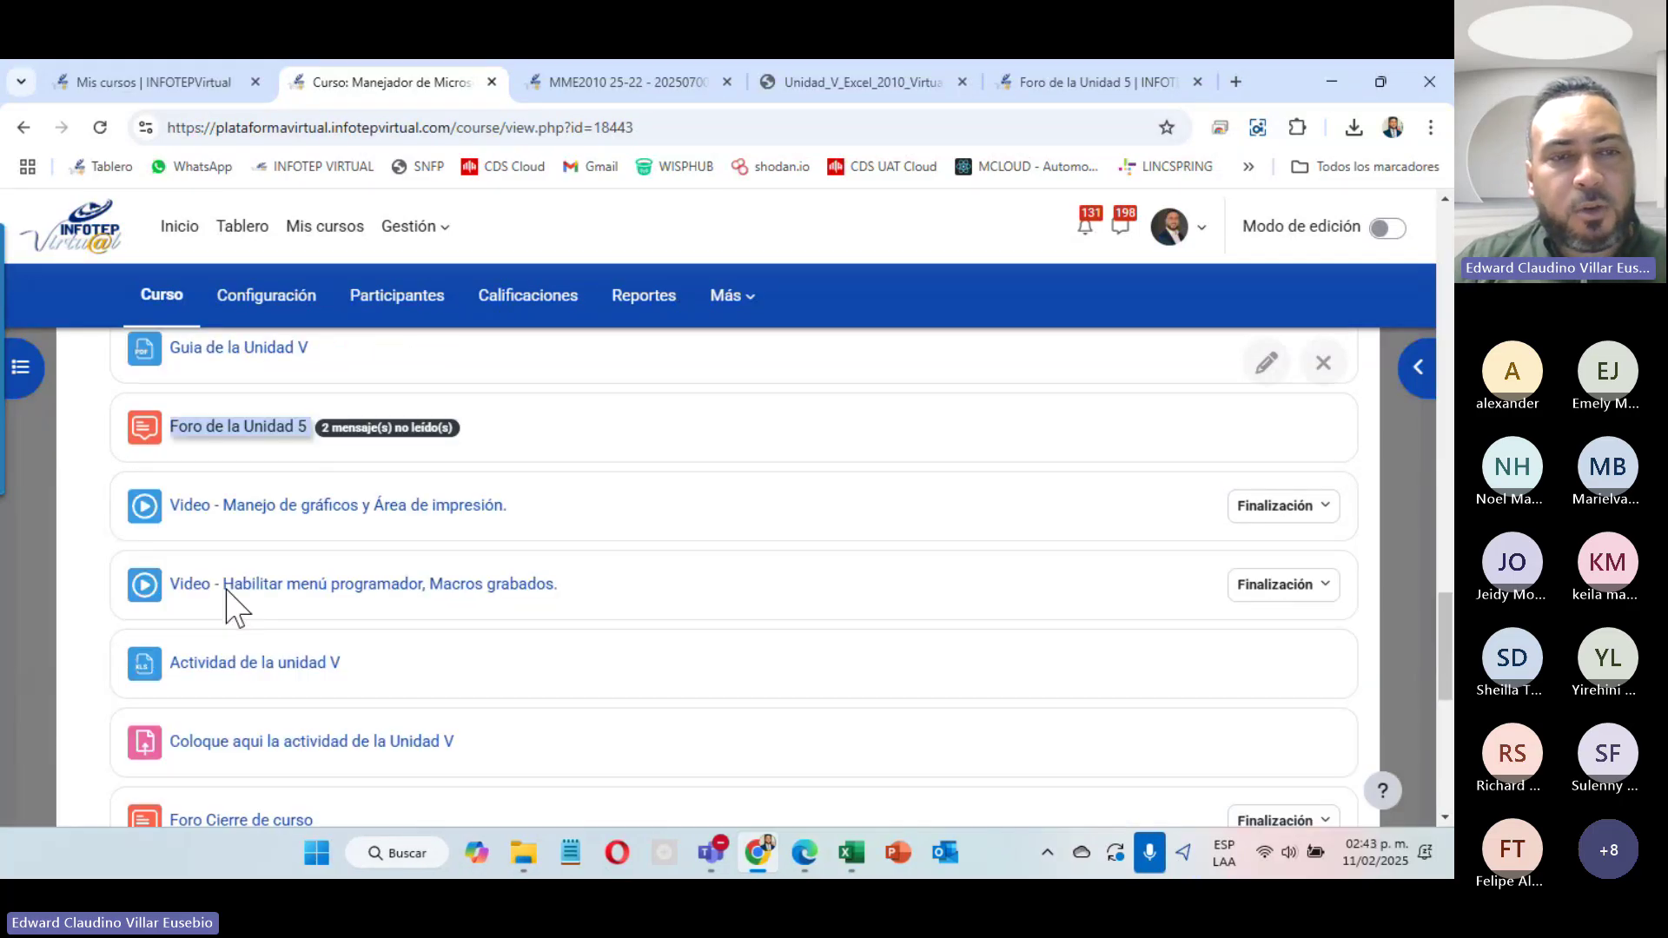
click(270, 669)
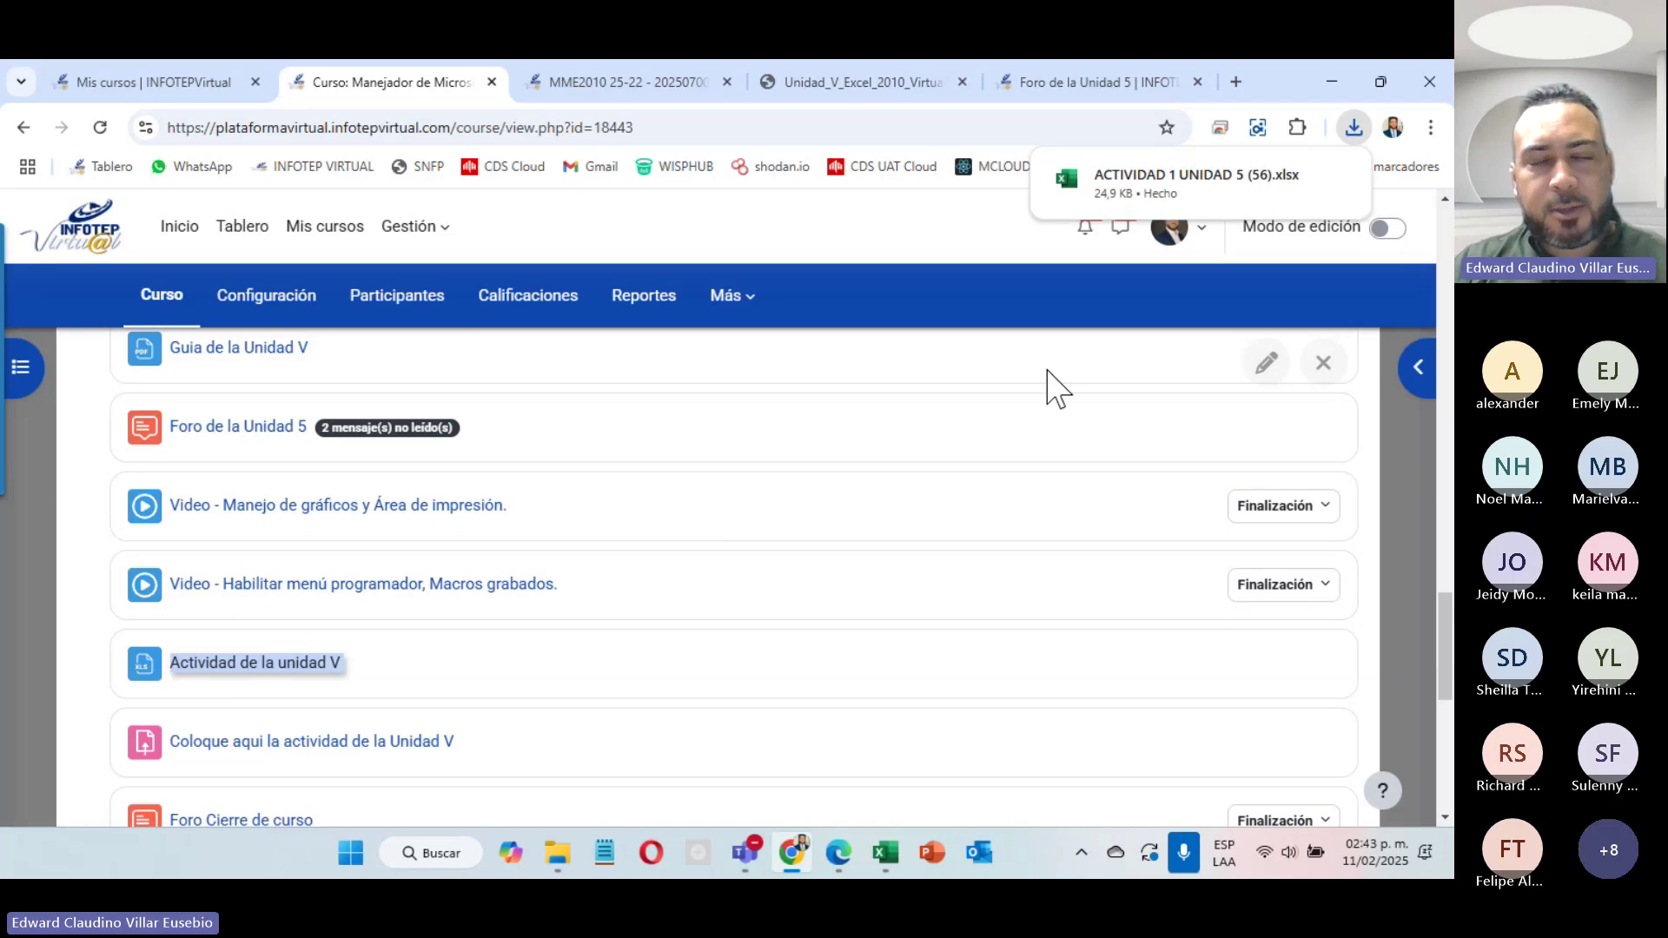
Step: Read the Instrucción de la Unidad V page through its charts, macros and printing topics to the end, and close its tab
click(674, 79)
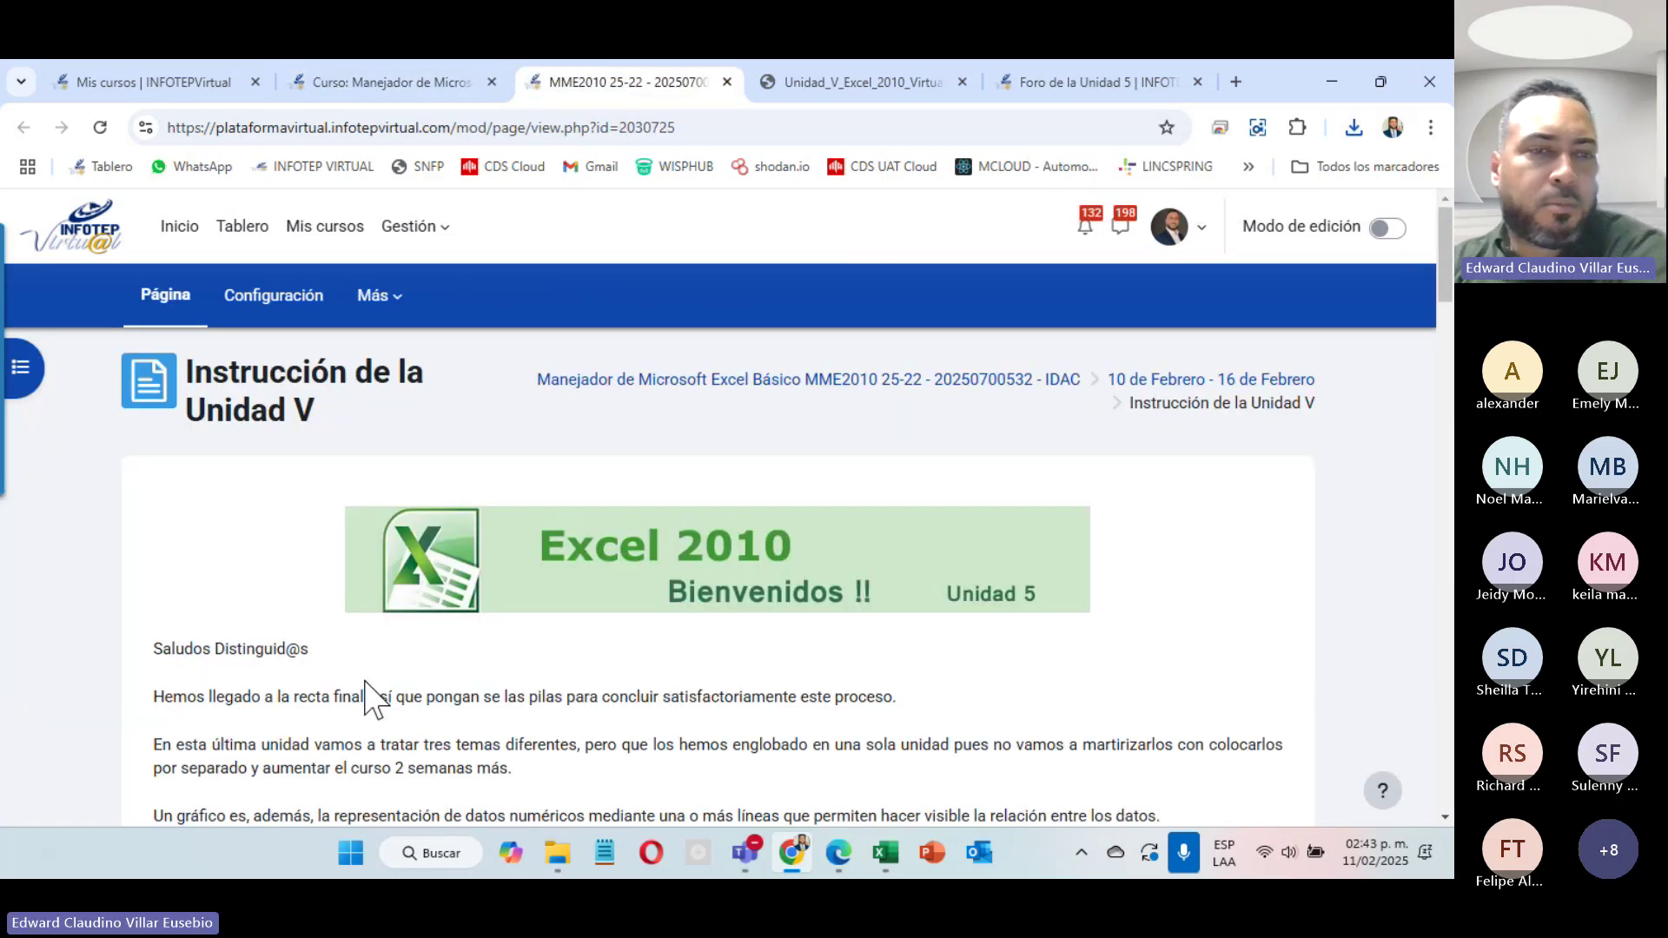
scroll(368, 687, down, 5)
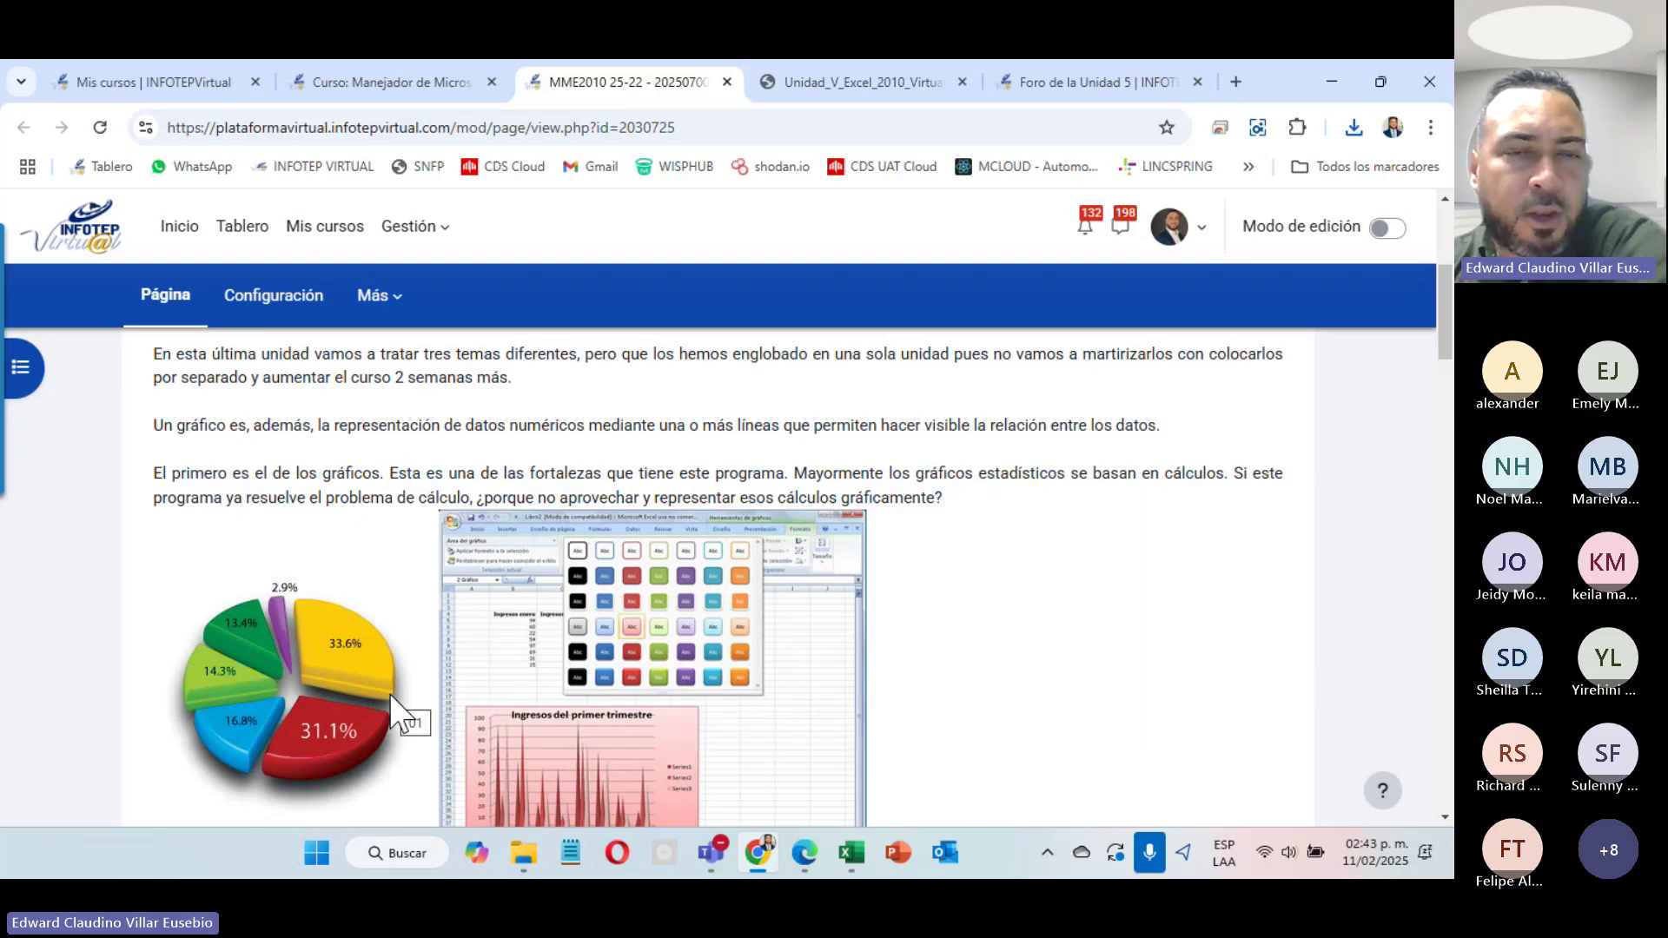
scroll(389, 695, down, 10)
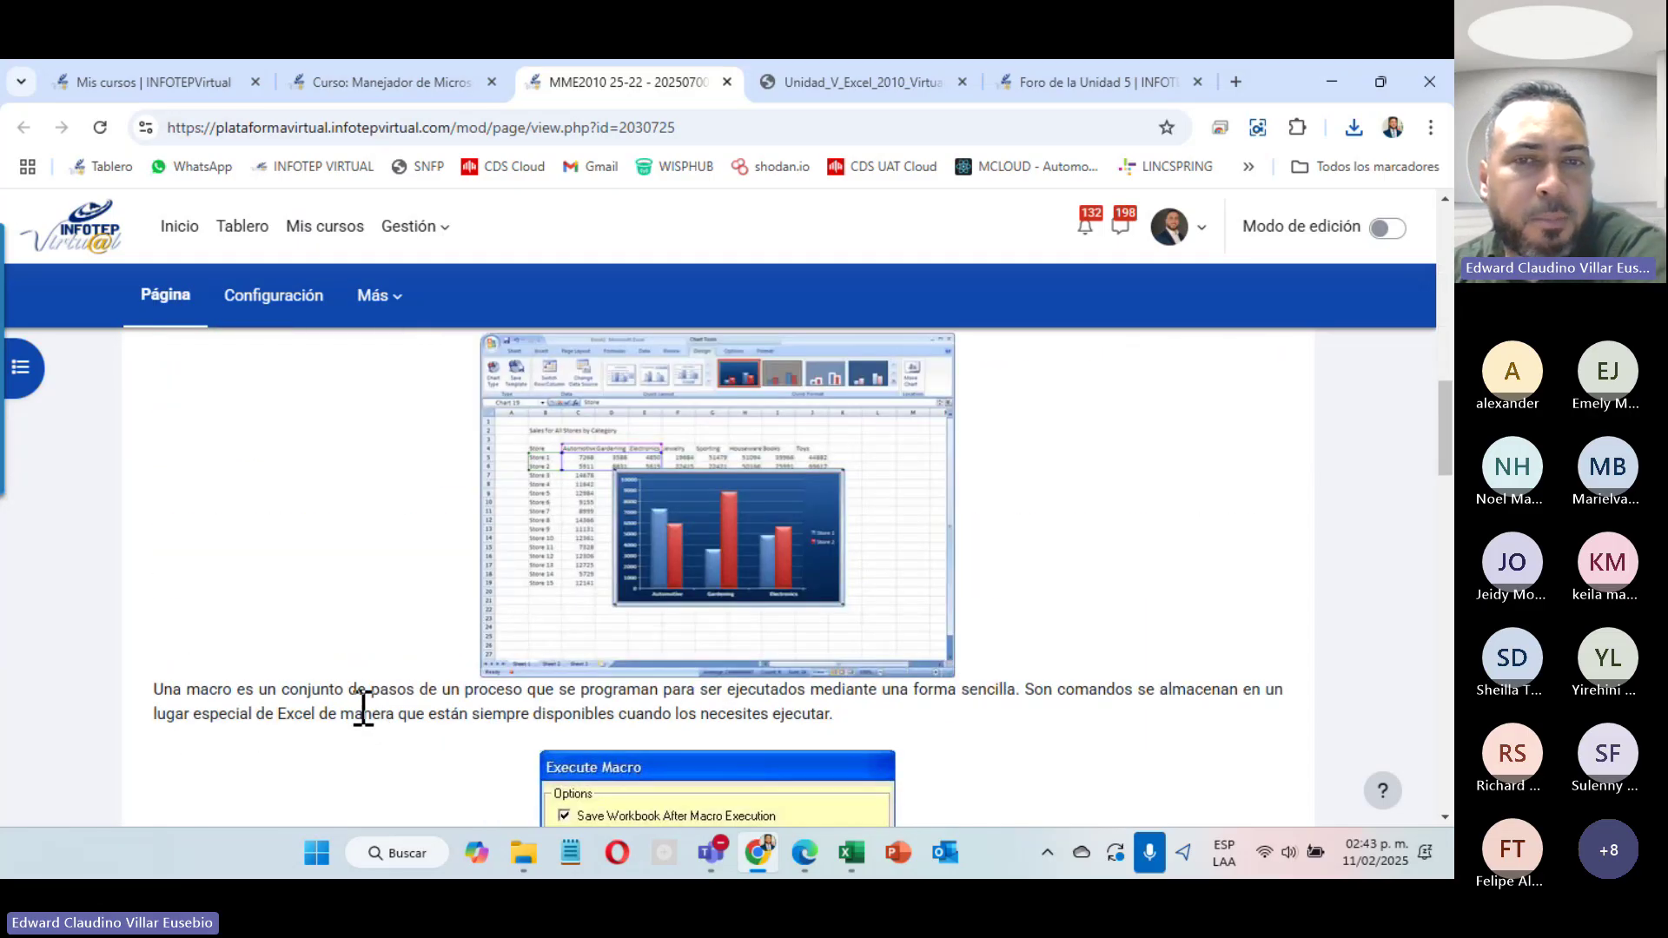
scroll(363, 706, down, 3)
scroll(360, 720, down, 4)
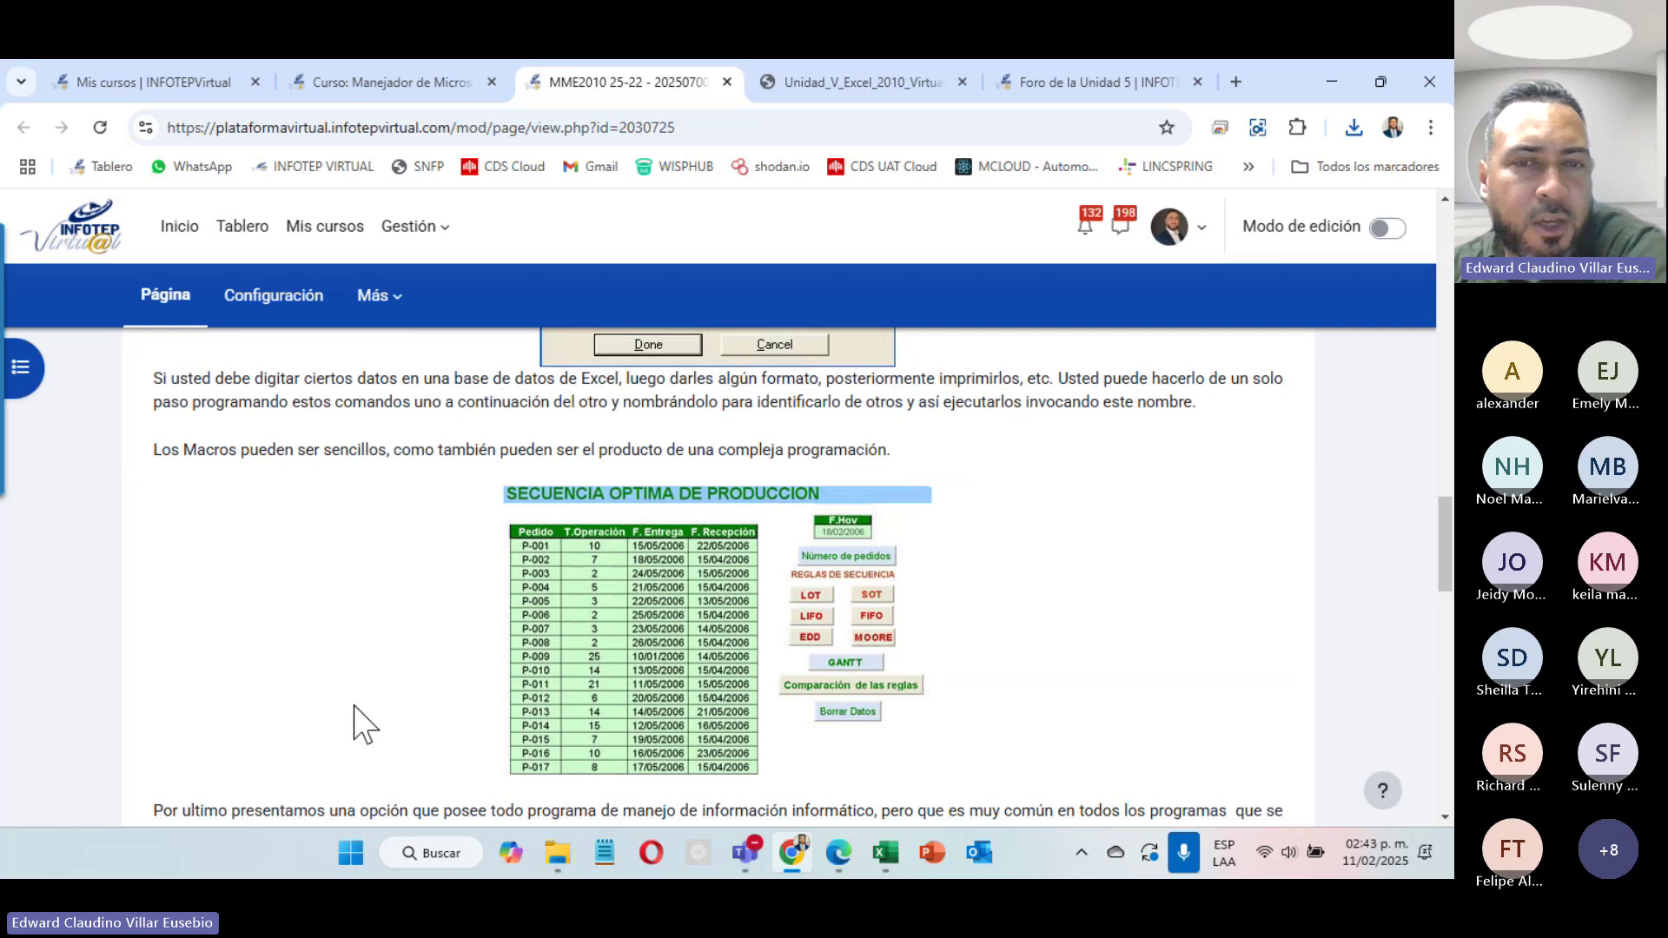
scroll(360, 723, down, 5)
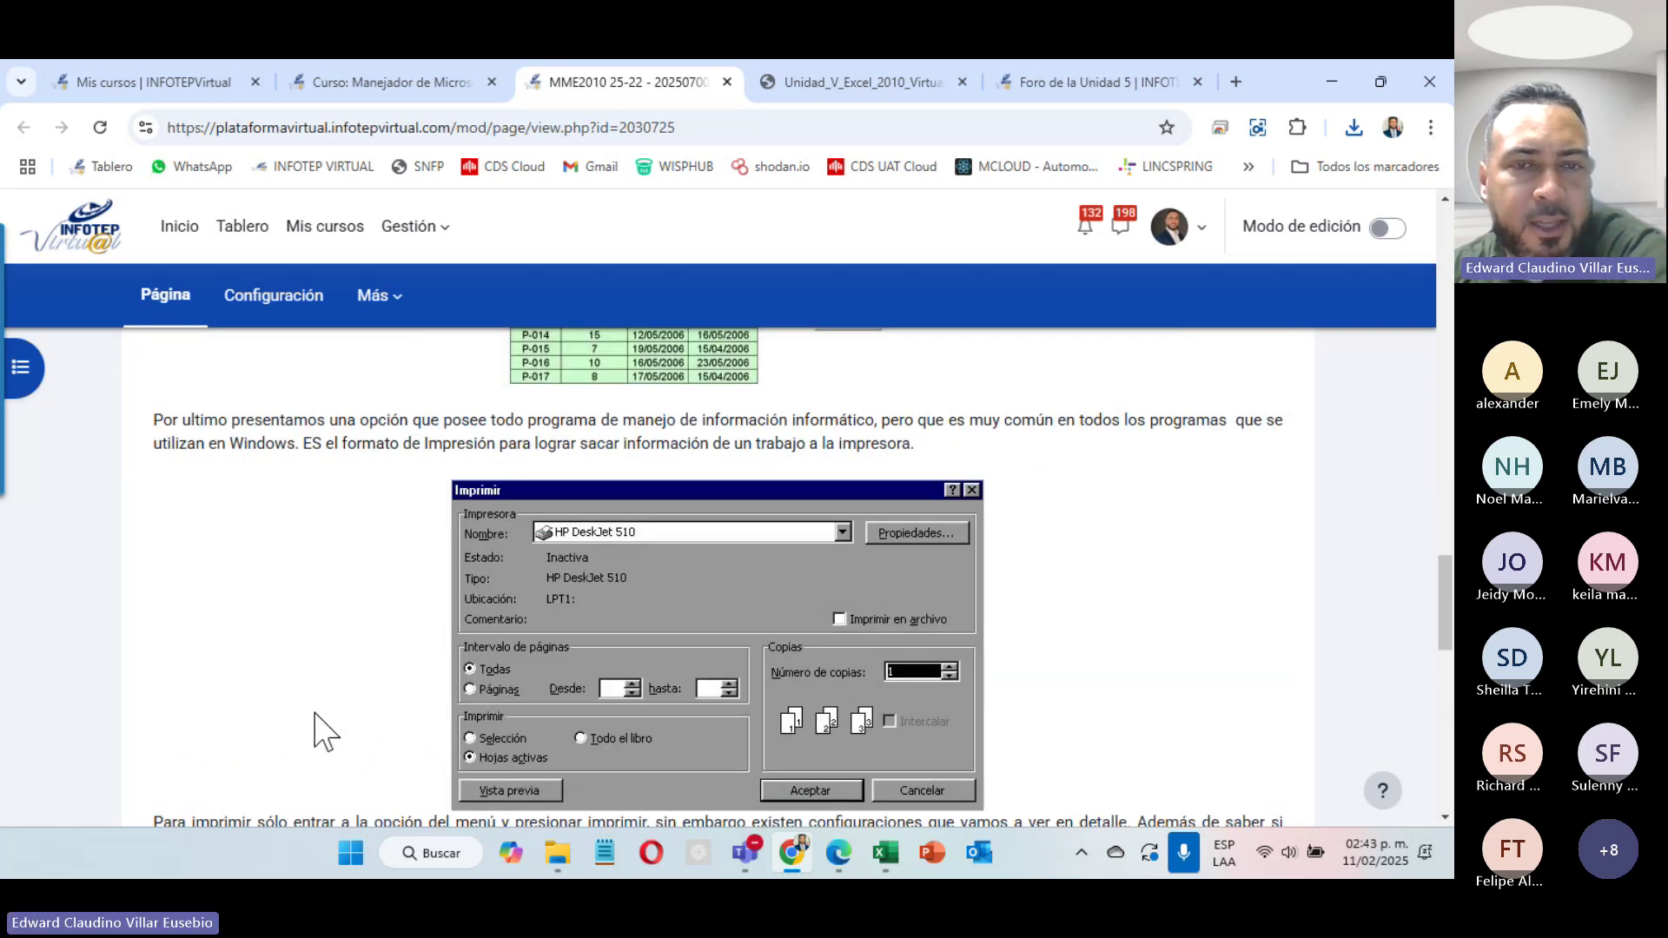
scroll(418, 705, down, 8)
scroll(417, 706, down, 3)
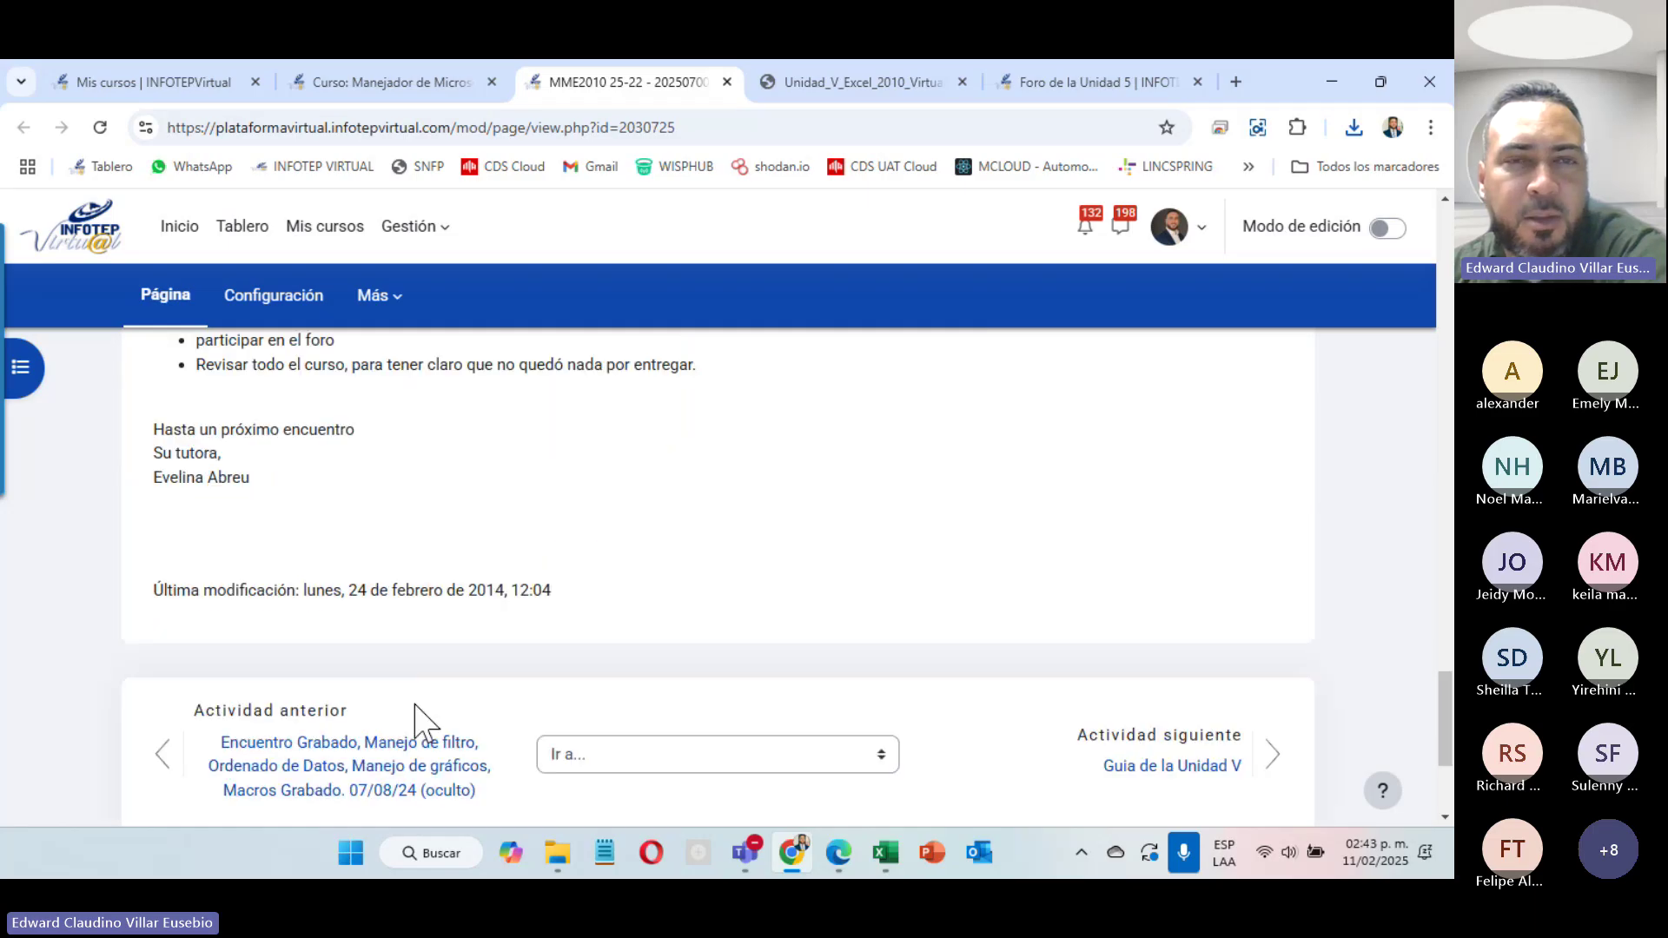
click(727, 82)
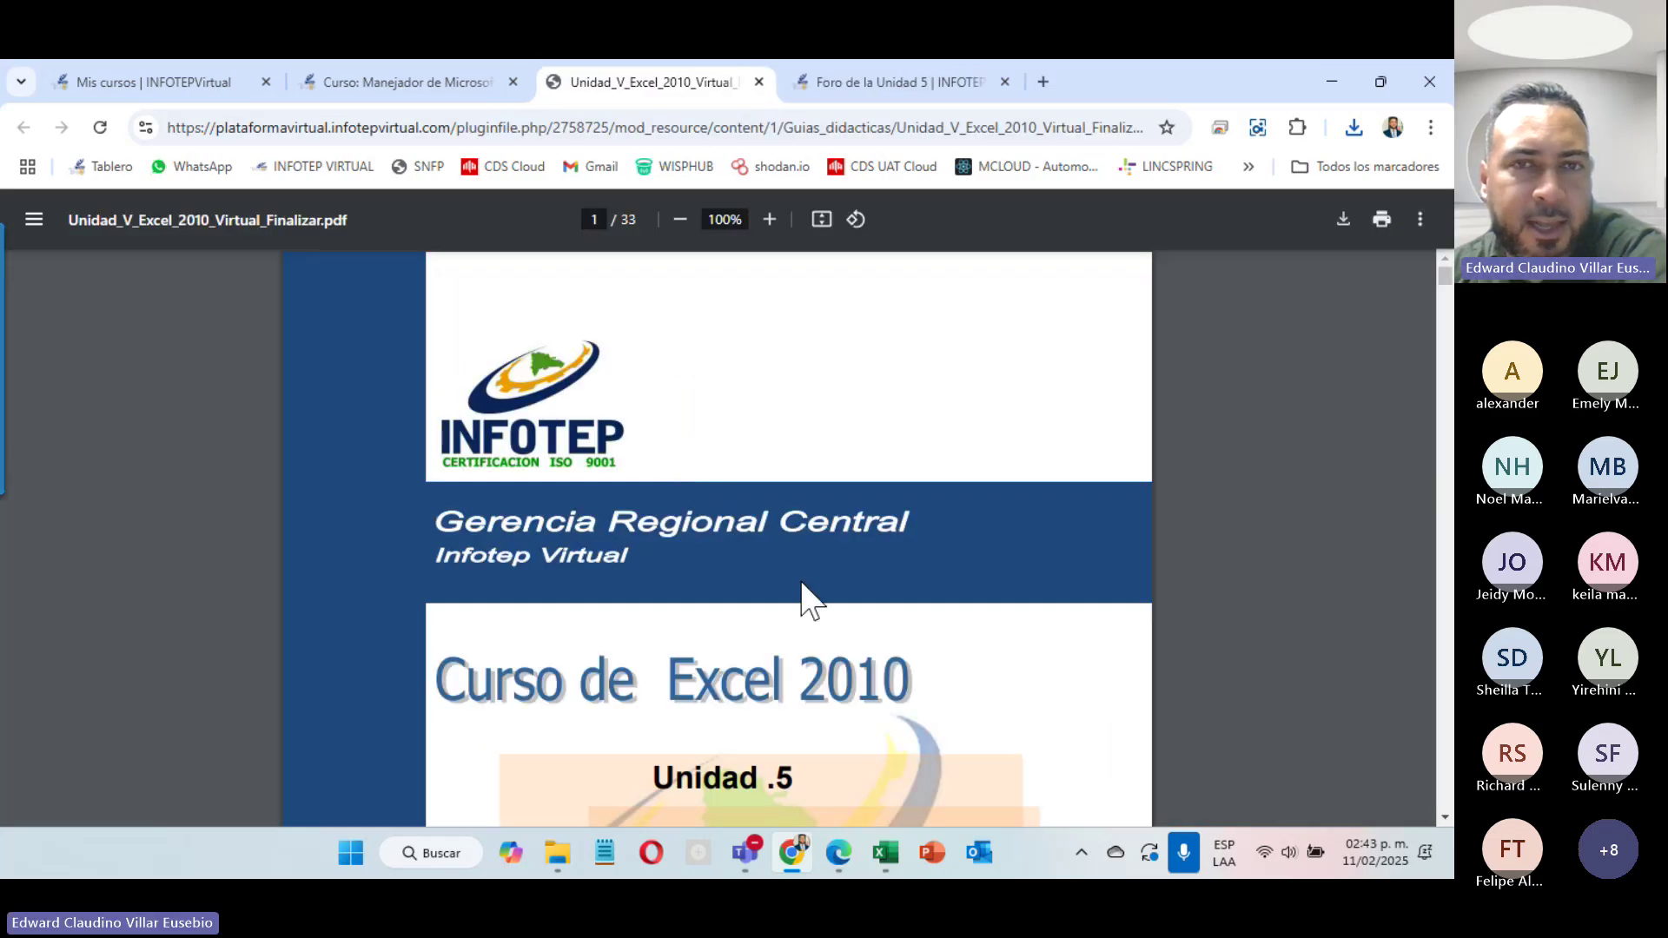
Step: Examine the Unidad 5 PDF guide's table of contents and its pages on creating charts and chart types, and close its tab
scroll(904, 547, down, 10)
scroll(899, 531, down, 4)
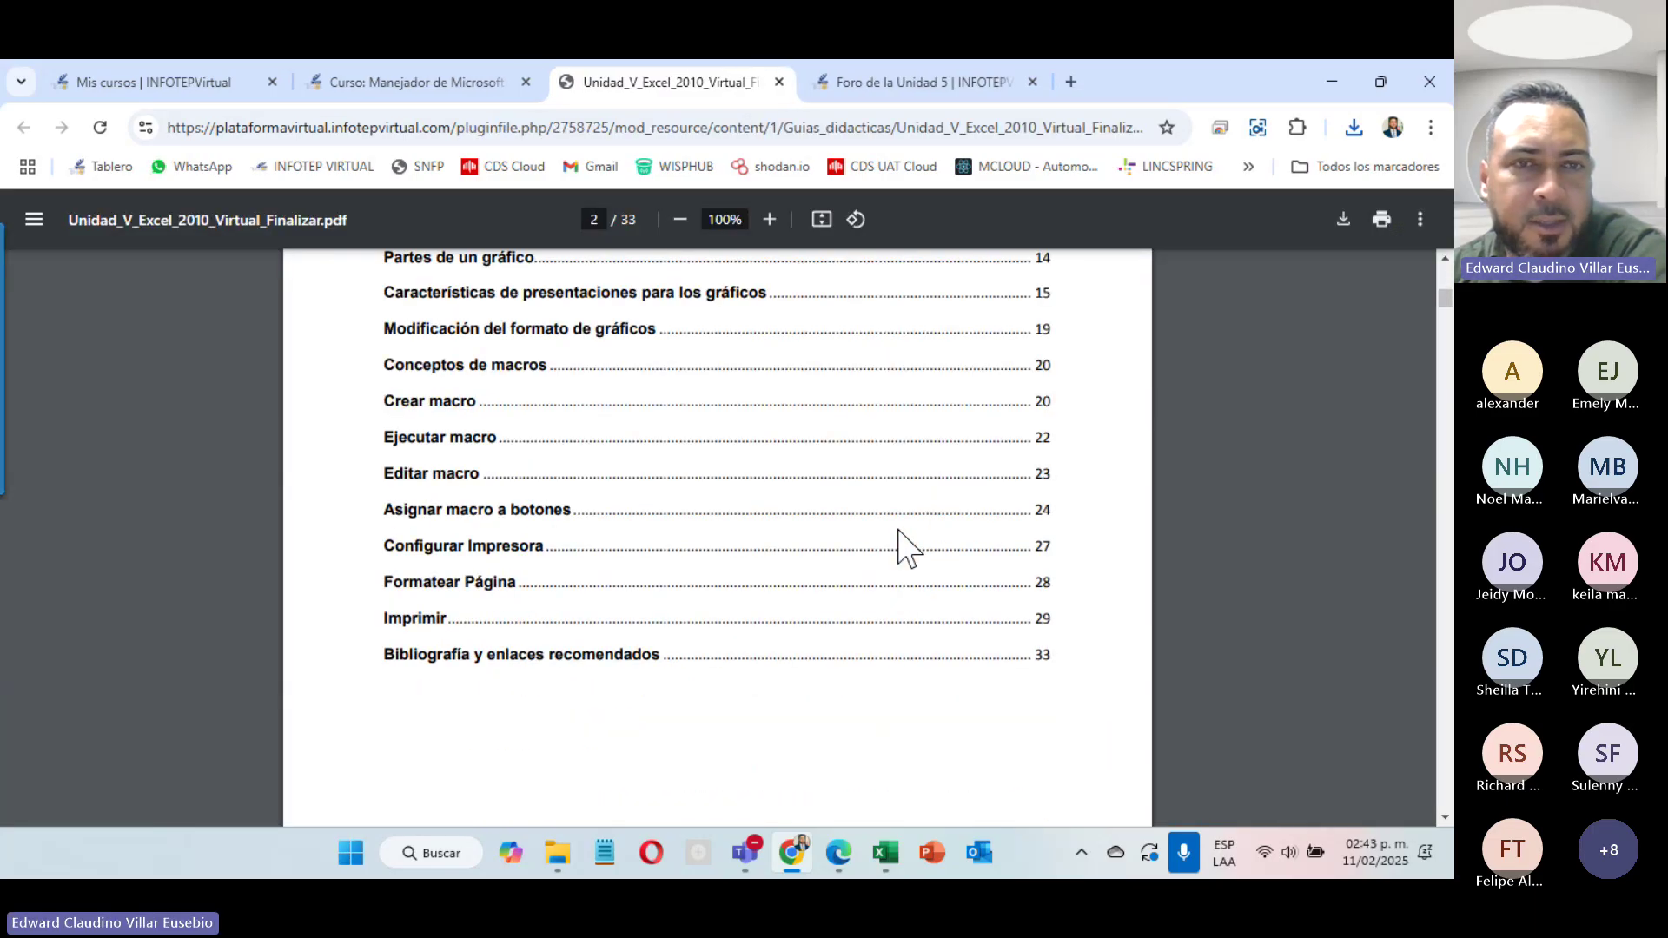
scroll(899, 531, up, 4)
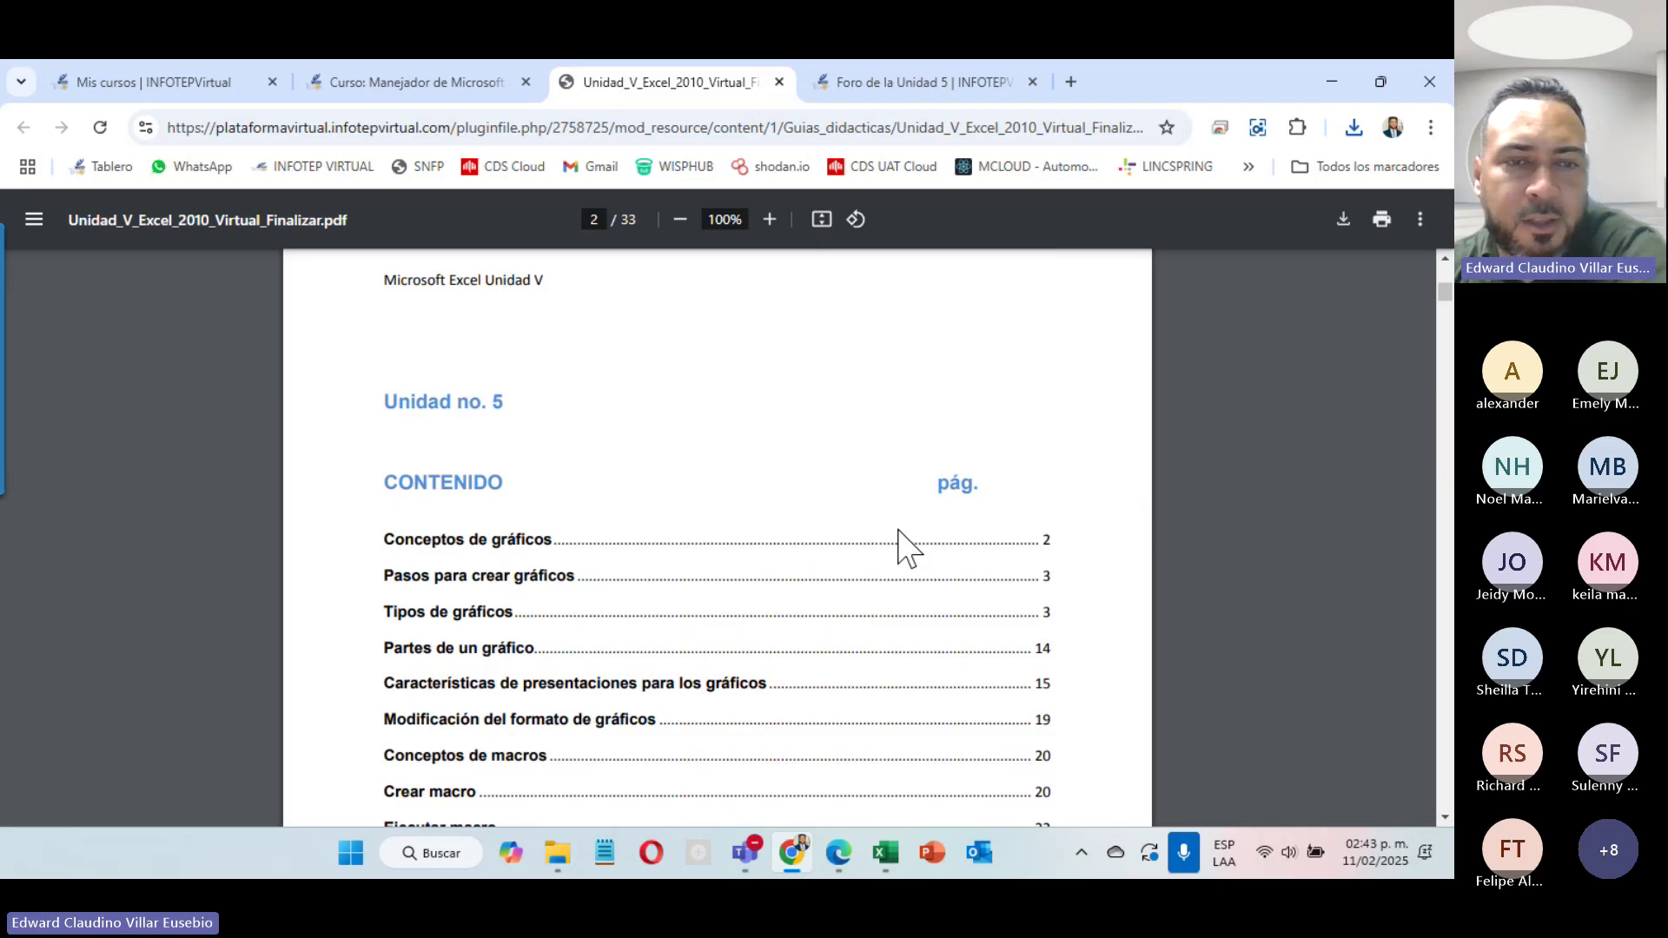
scroll(904, 547, down, 20)
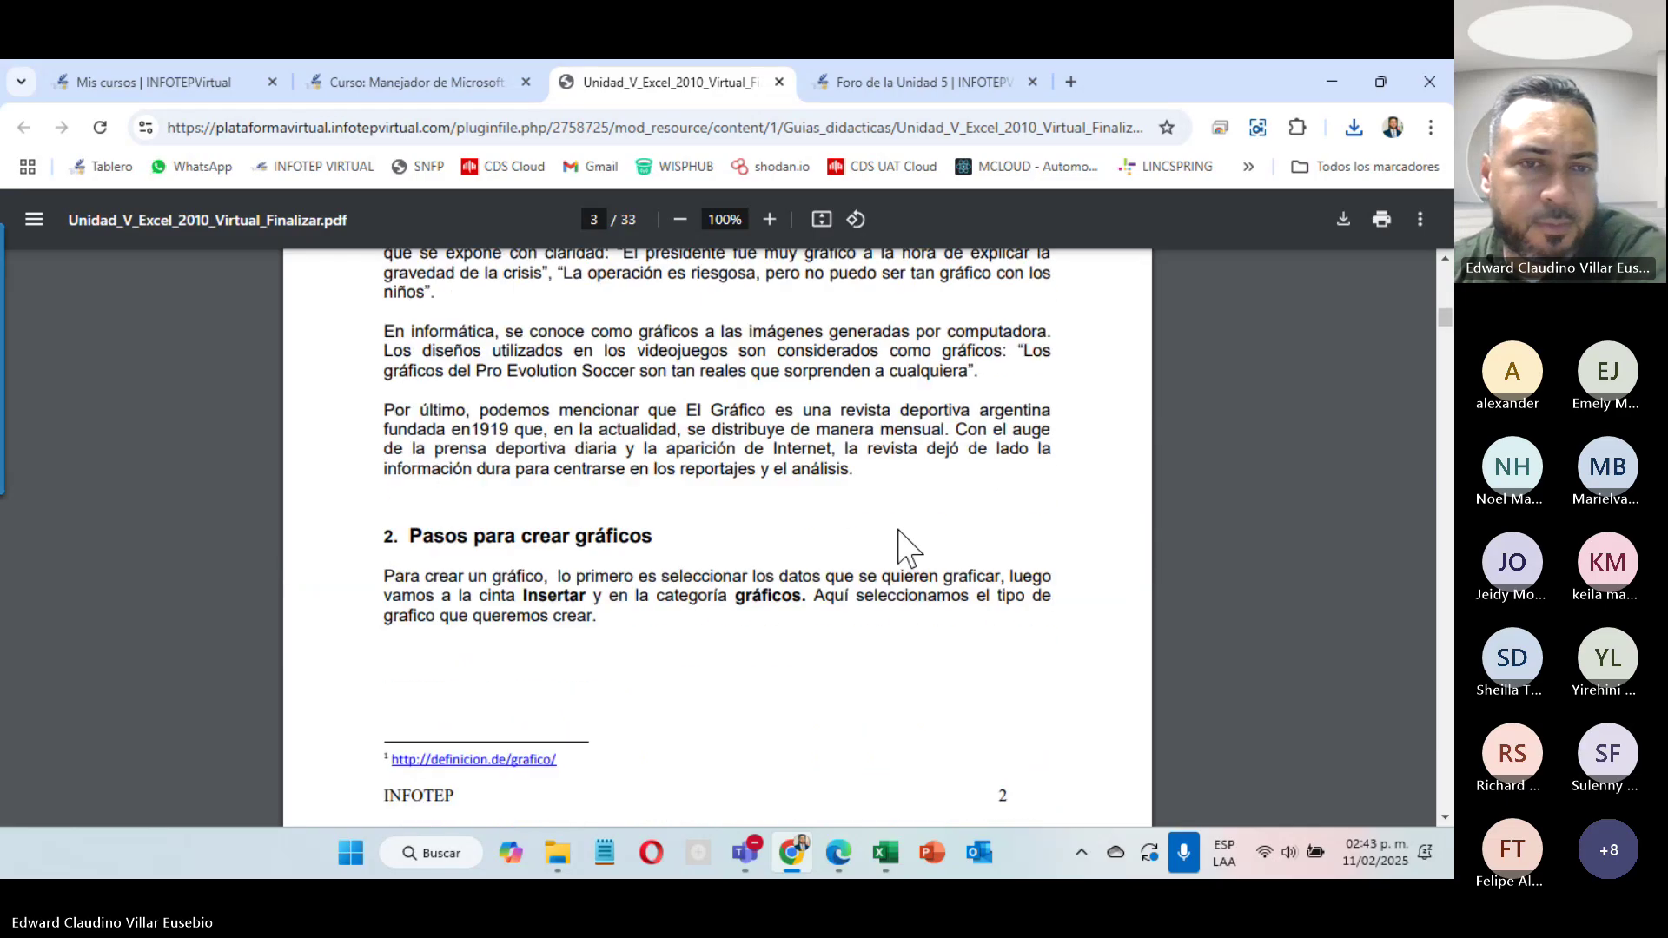
scroll(899, 548, down, 18)
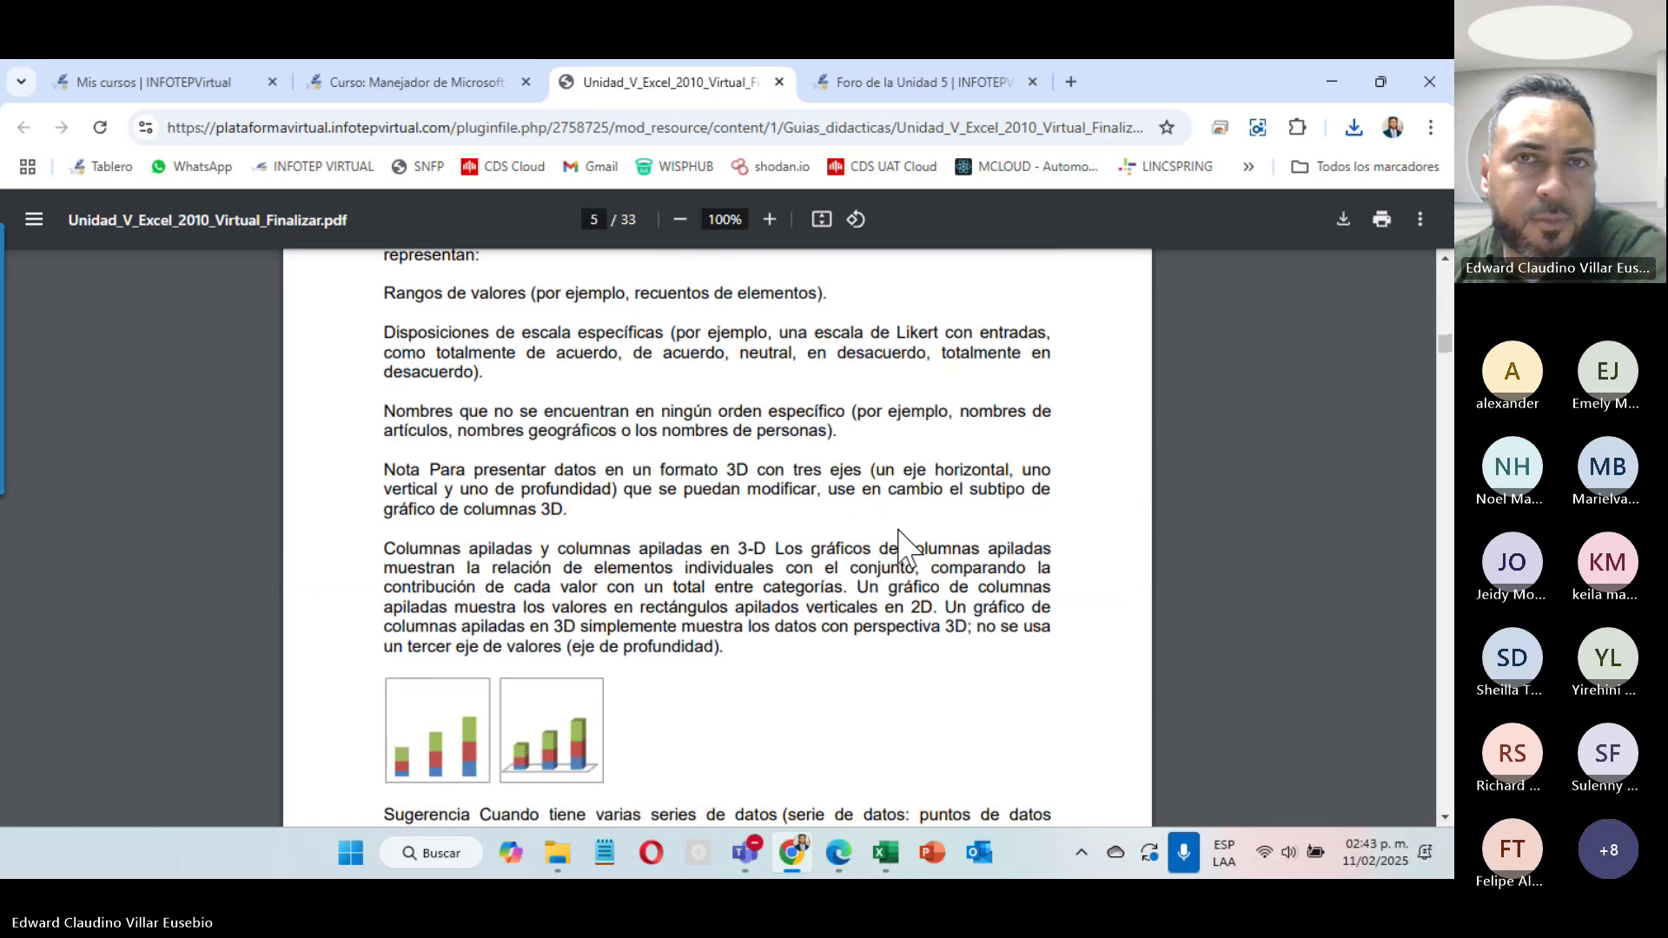
scroll(801, 422, down, 13)
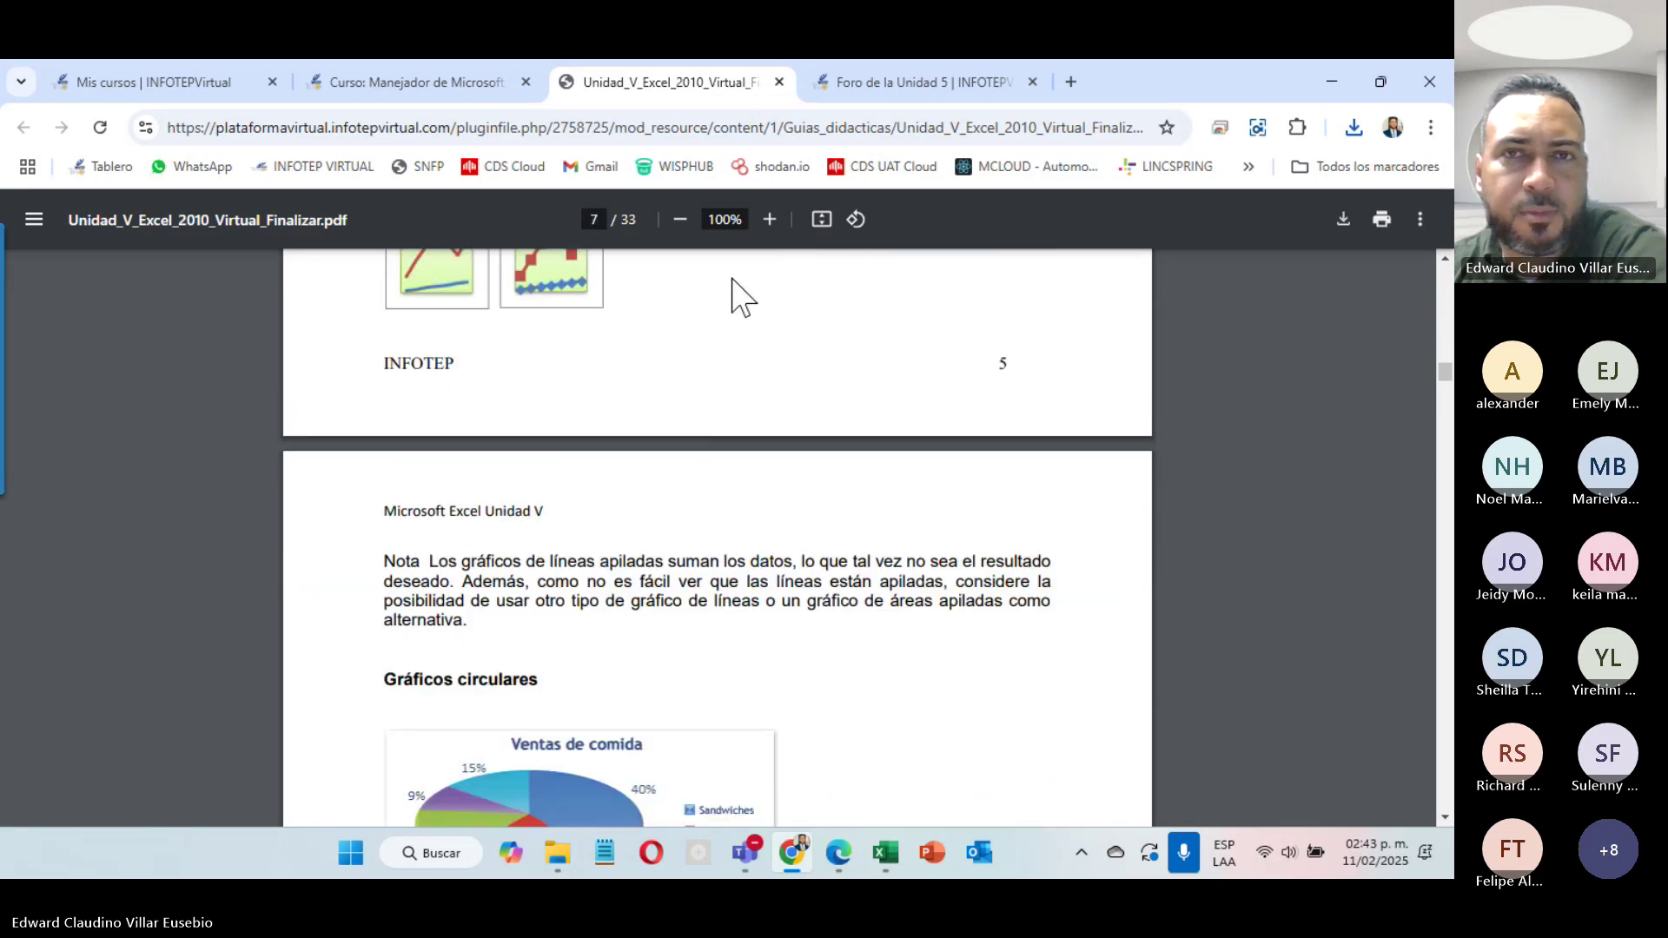
scroll(732, 280, down, 4)
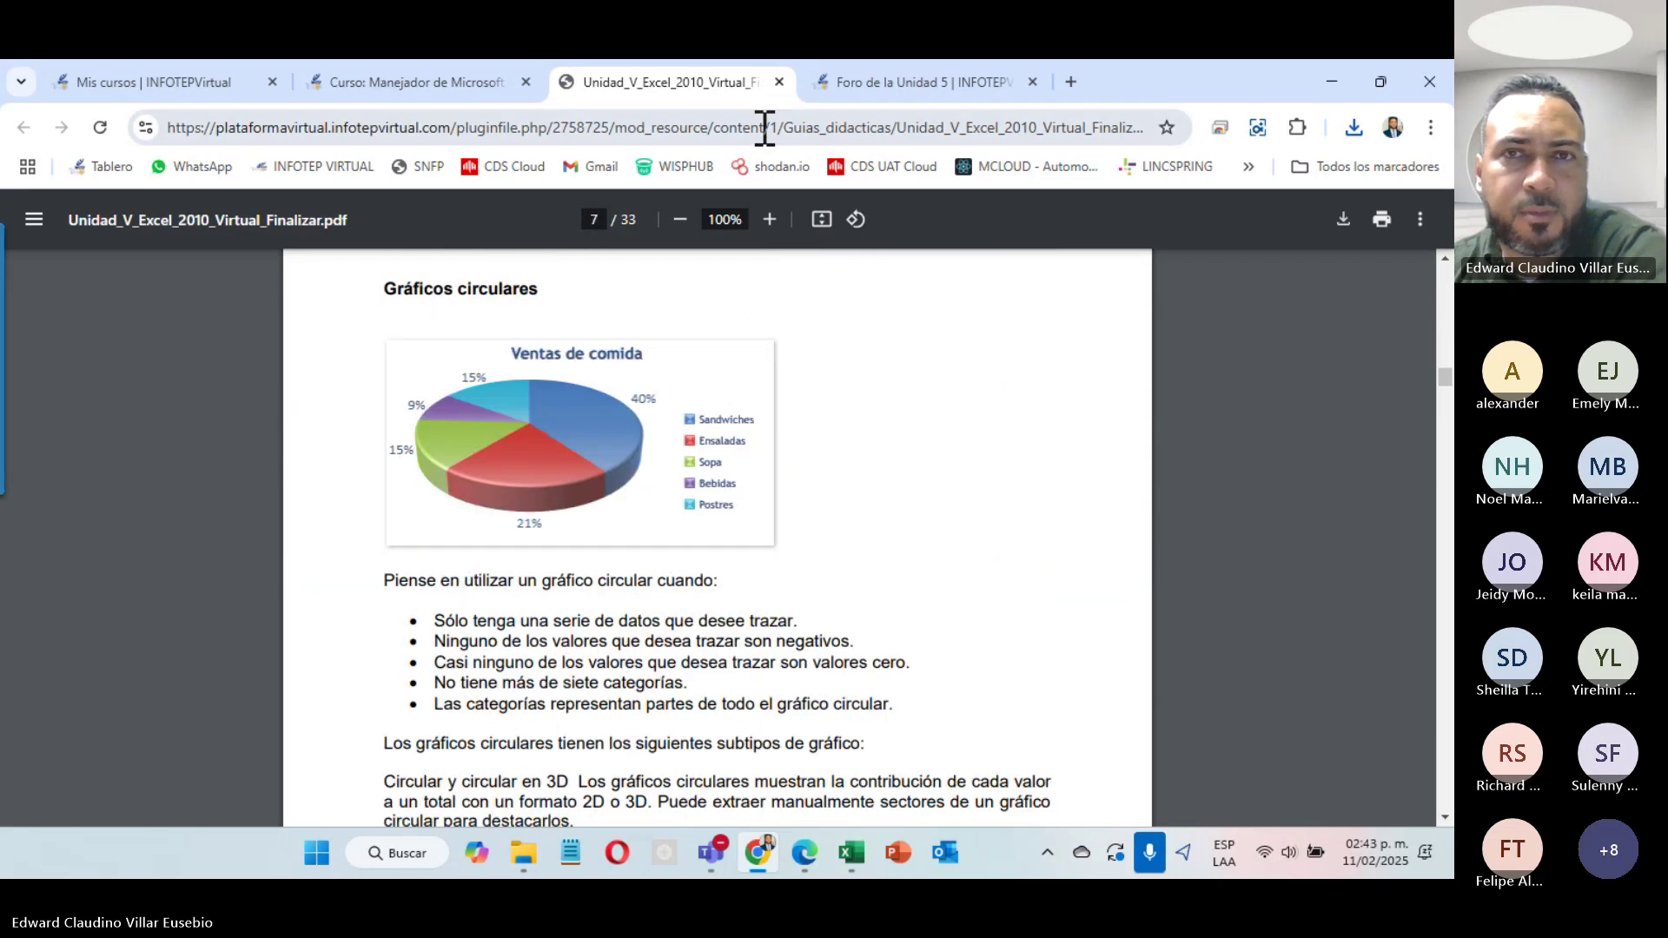
click(779, 81)
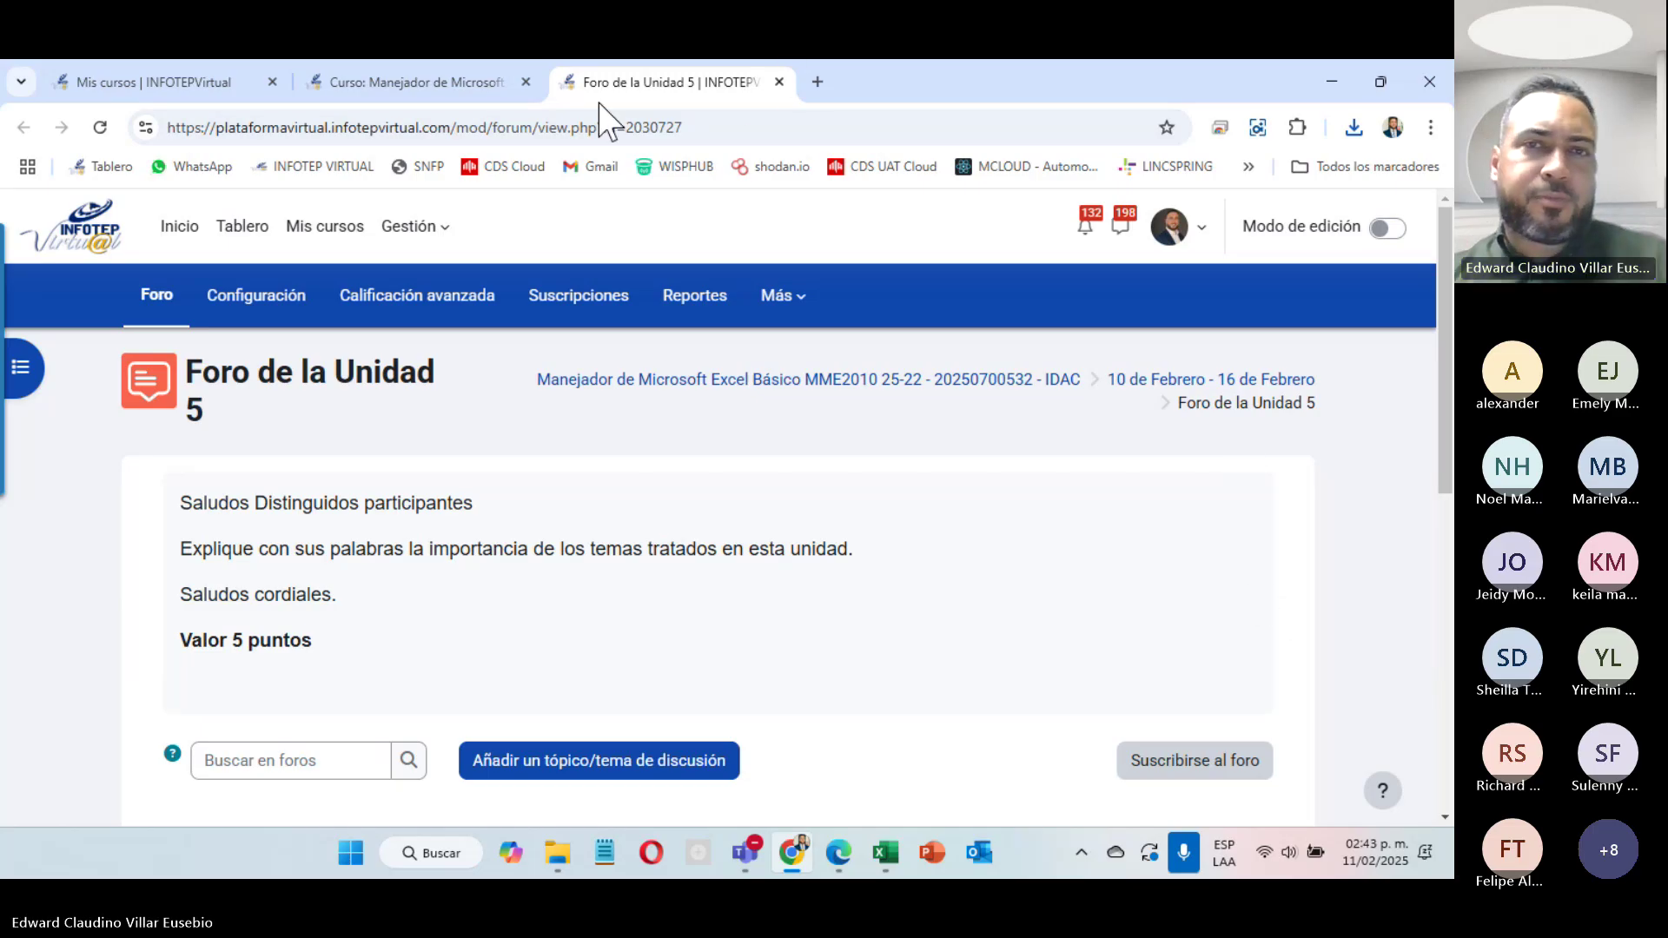
Step: Close the Foro de la Unidad 5 tab and review the rest of the Unidad 5 resource list down to the course-closing forum and recorded session
click(778, 82)
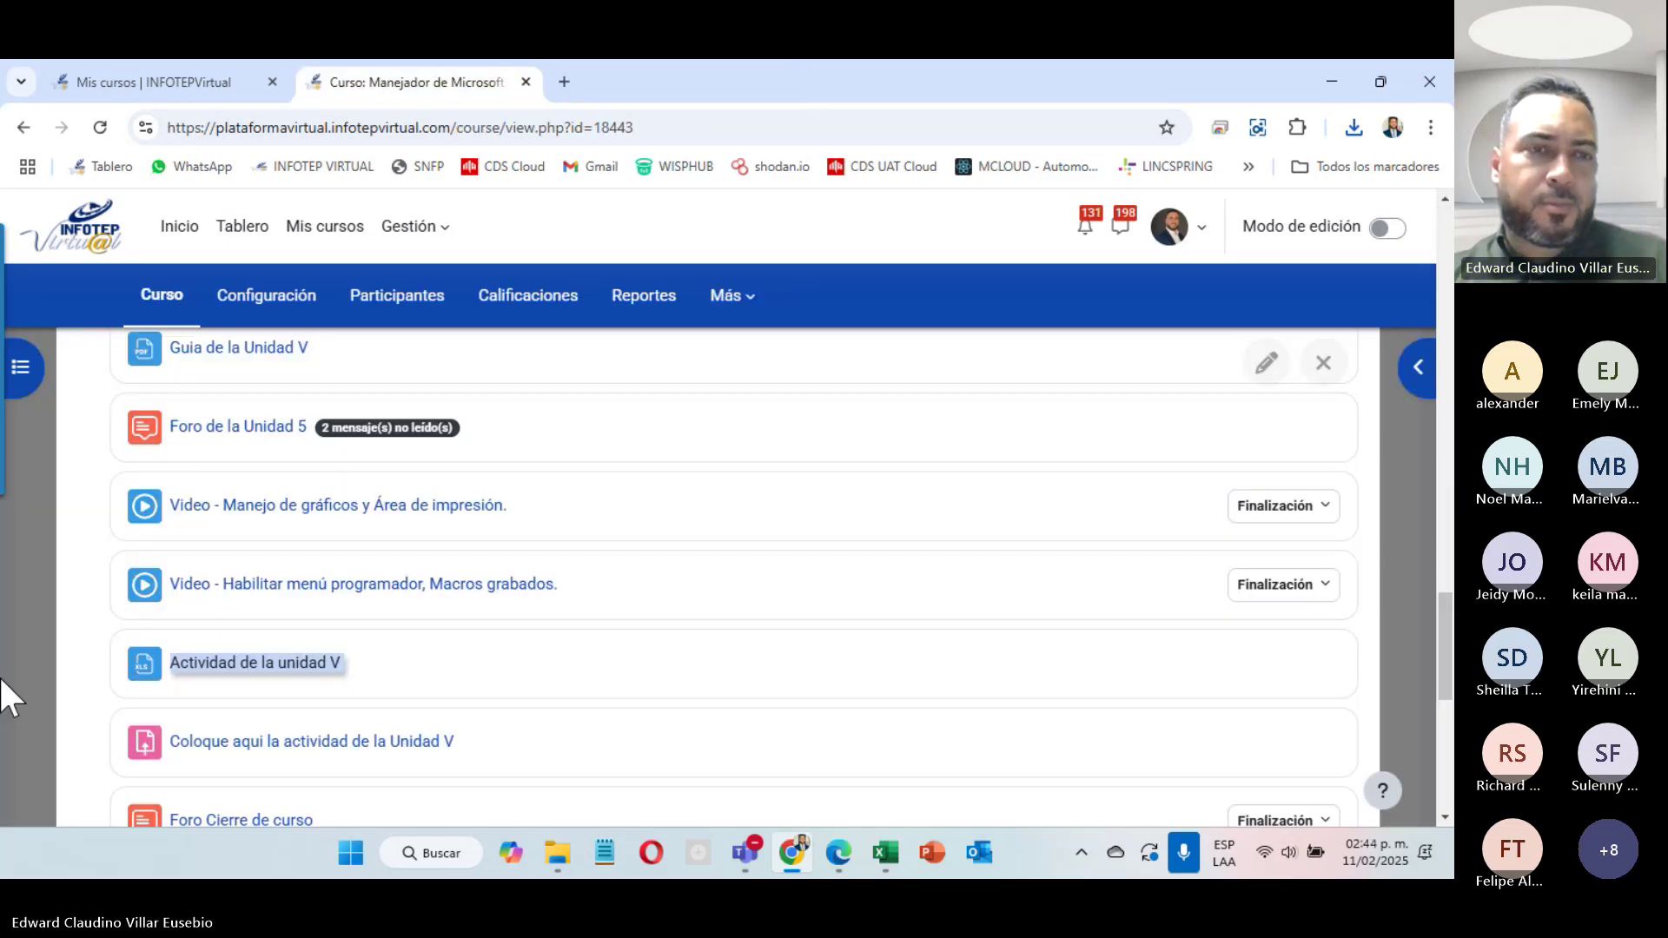
scroll(504, 639, down, 4)
scroll(504, 629, up, 4)
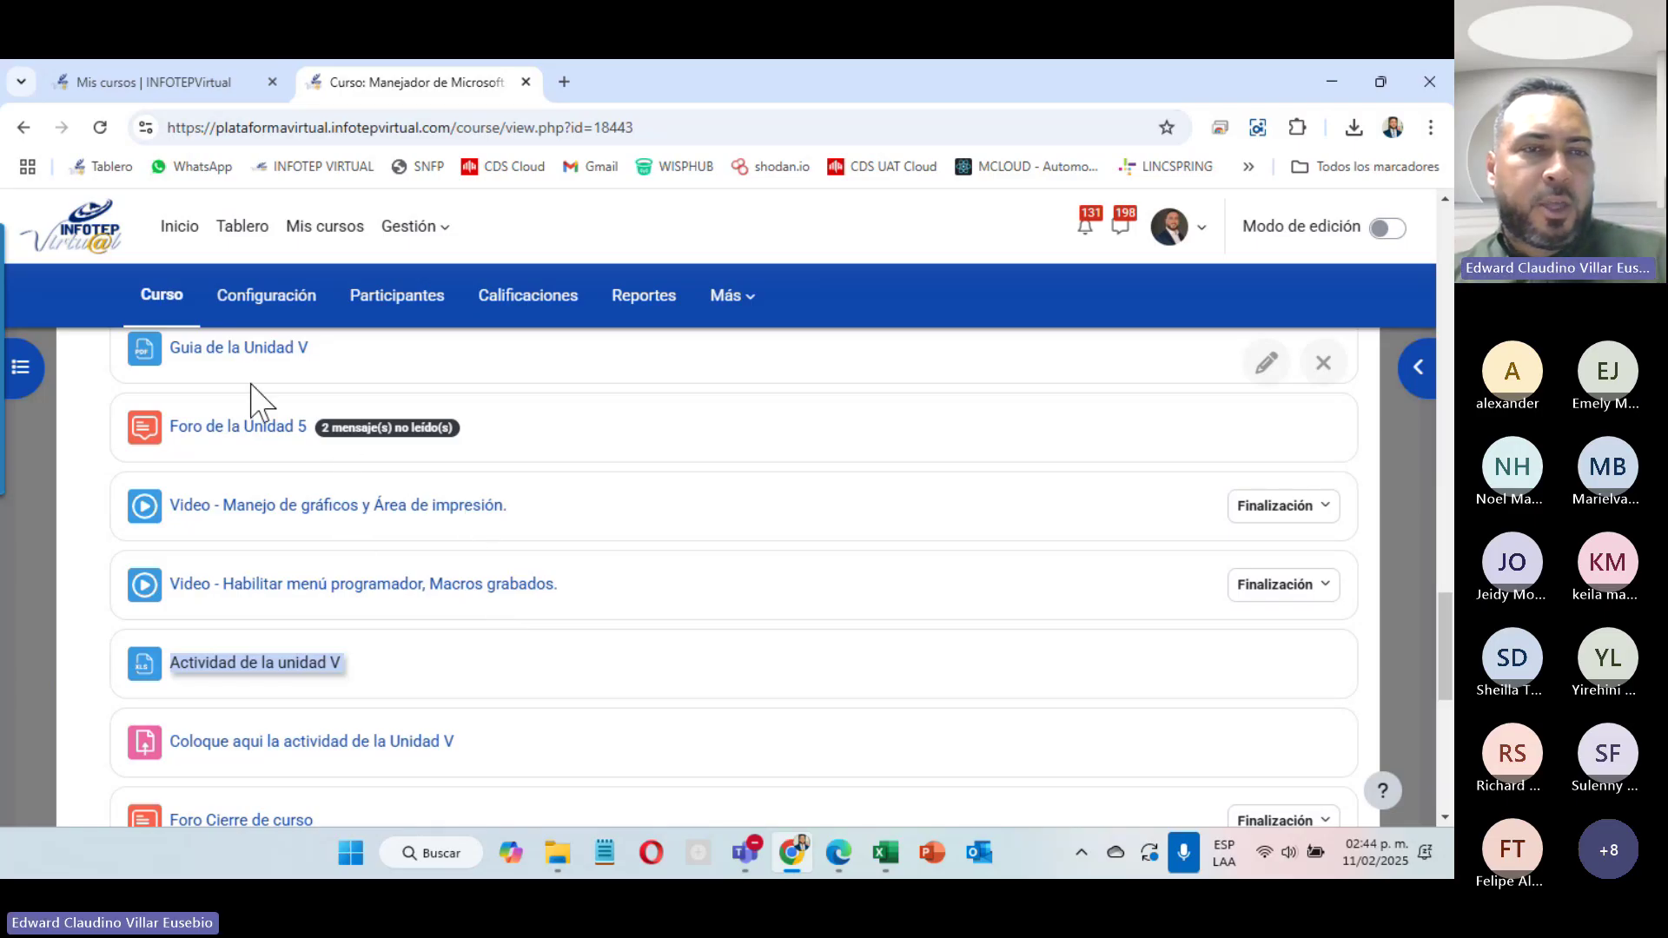
scroll(191, 687, down, 4)
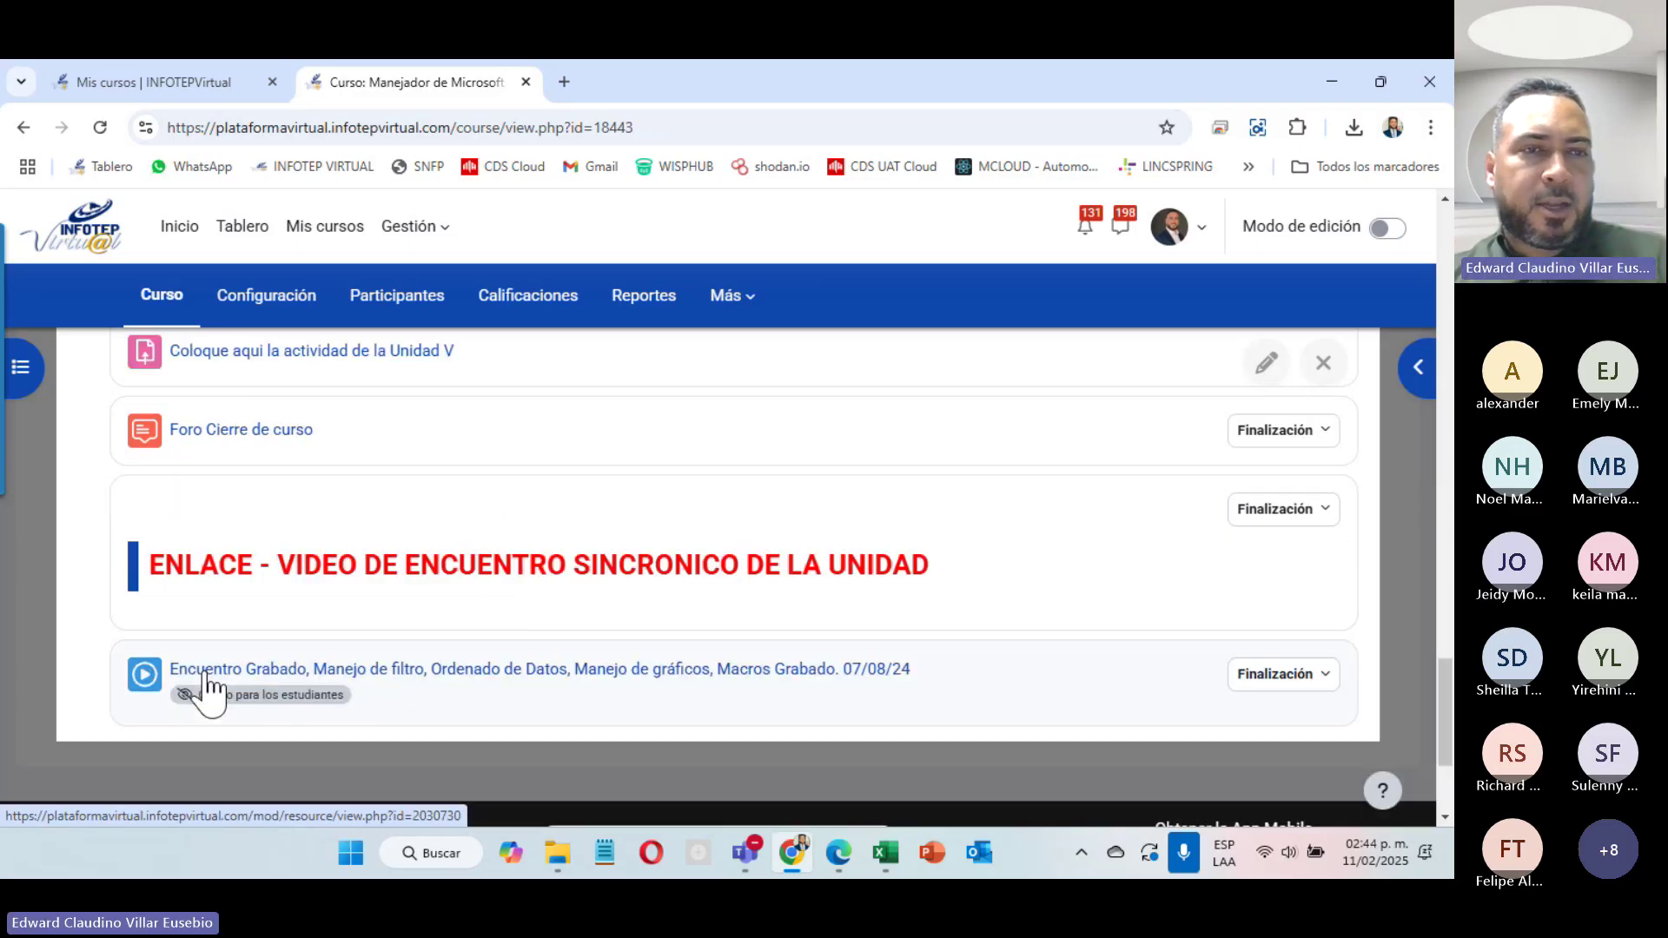
scroll(212, 689, up, 4)
scroll(240, 711, down, 4)
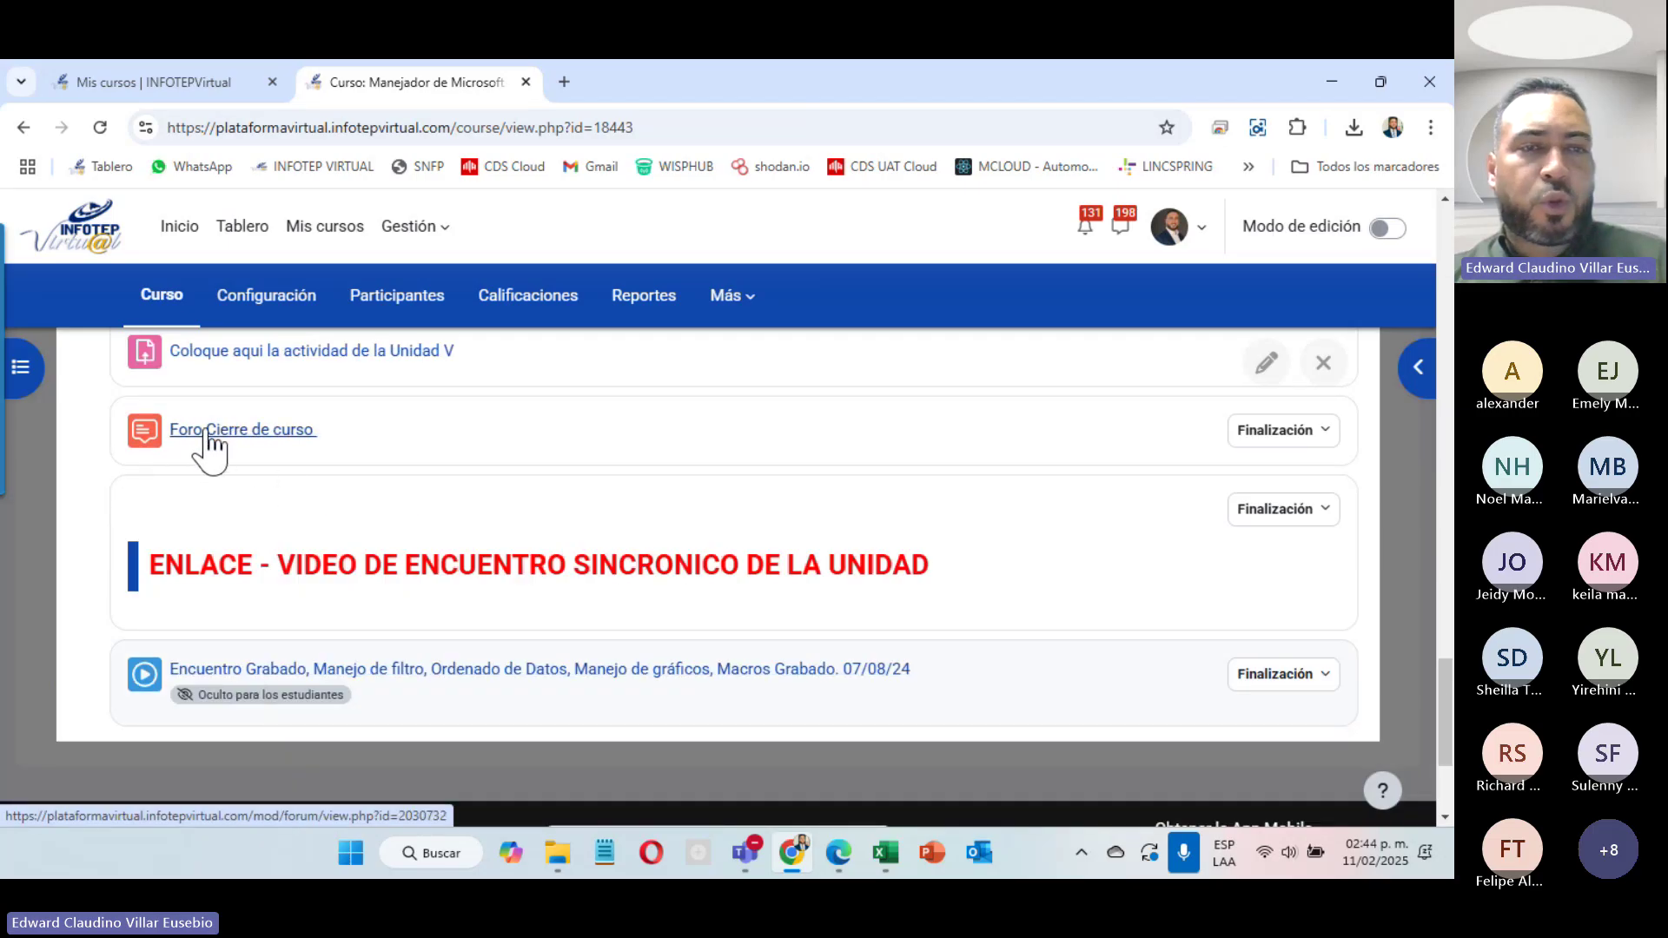
scroll(290, 454, up, 4)
scroll(293, 448, down, 4)
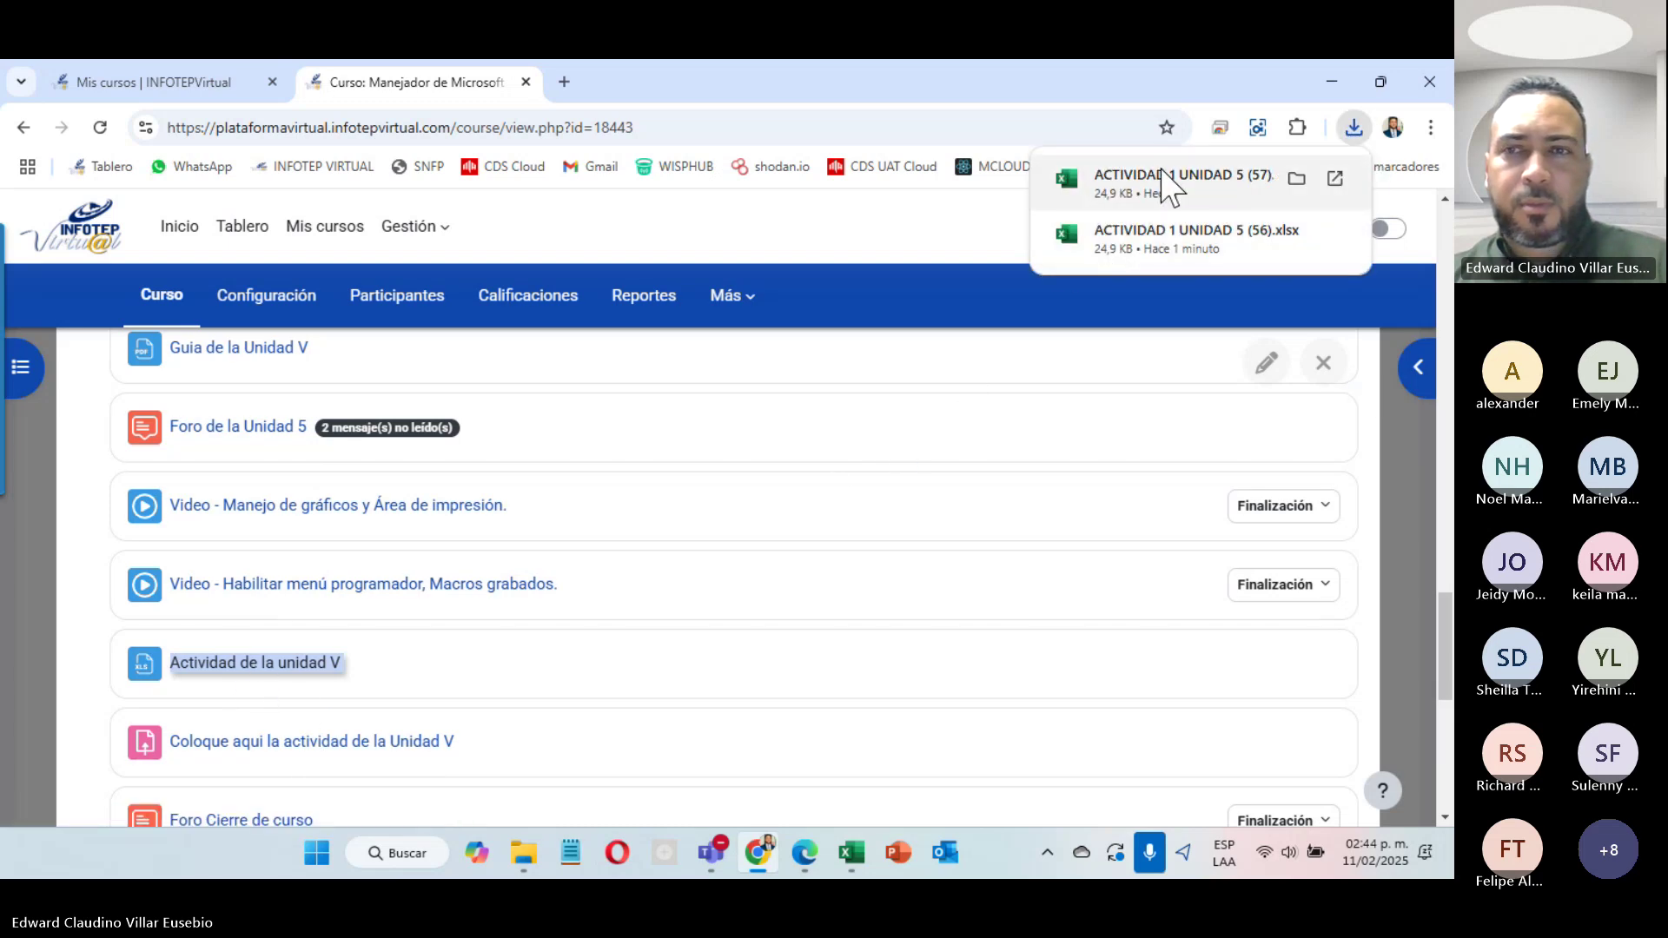
Step: Open the downloaded ACTIVIDAD 1 UNIDAD 5 (57) workbook in Excel, bring it in front of the blank Libro1 workbook and maximize its window
click(1168, 182)
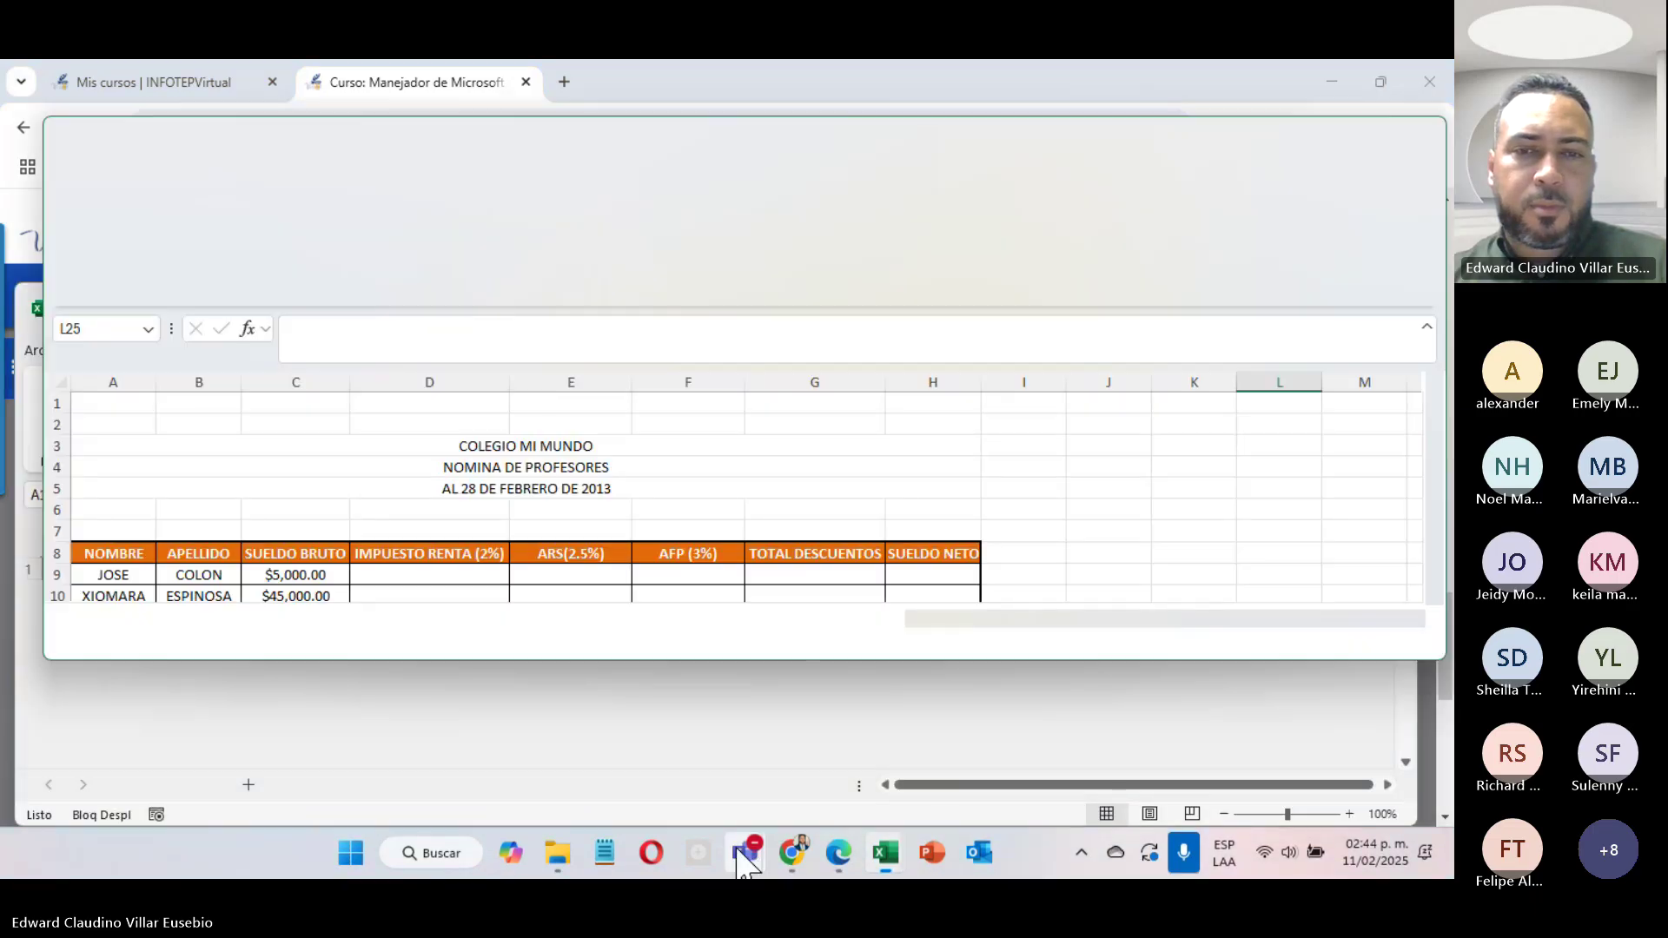
mouse_move(757, 865)
click(1043, 754)
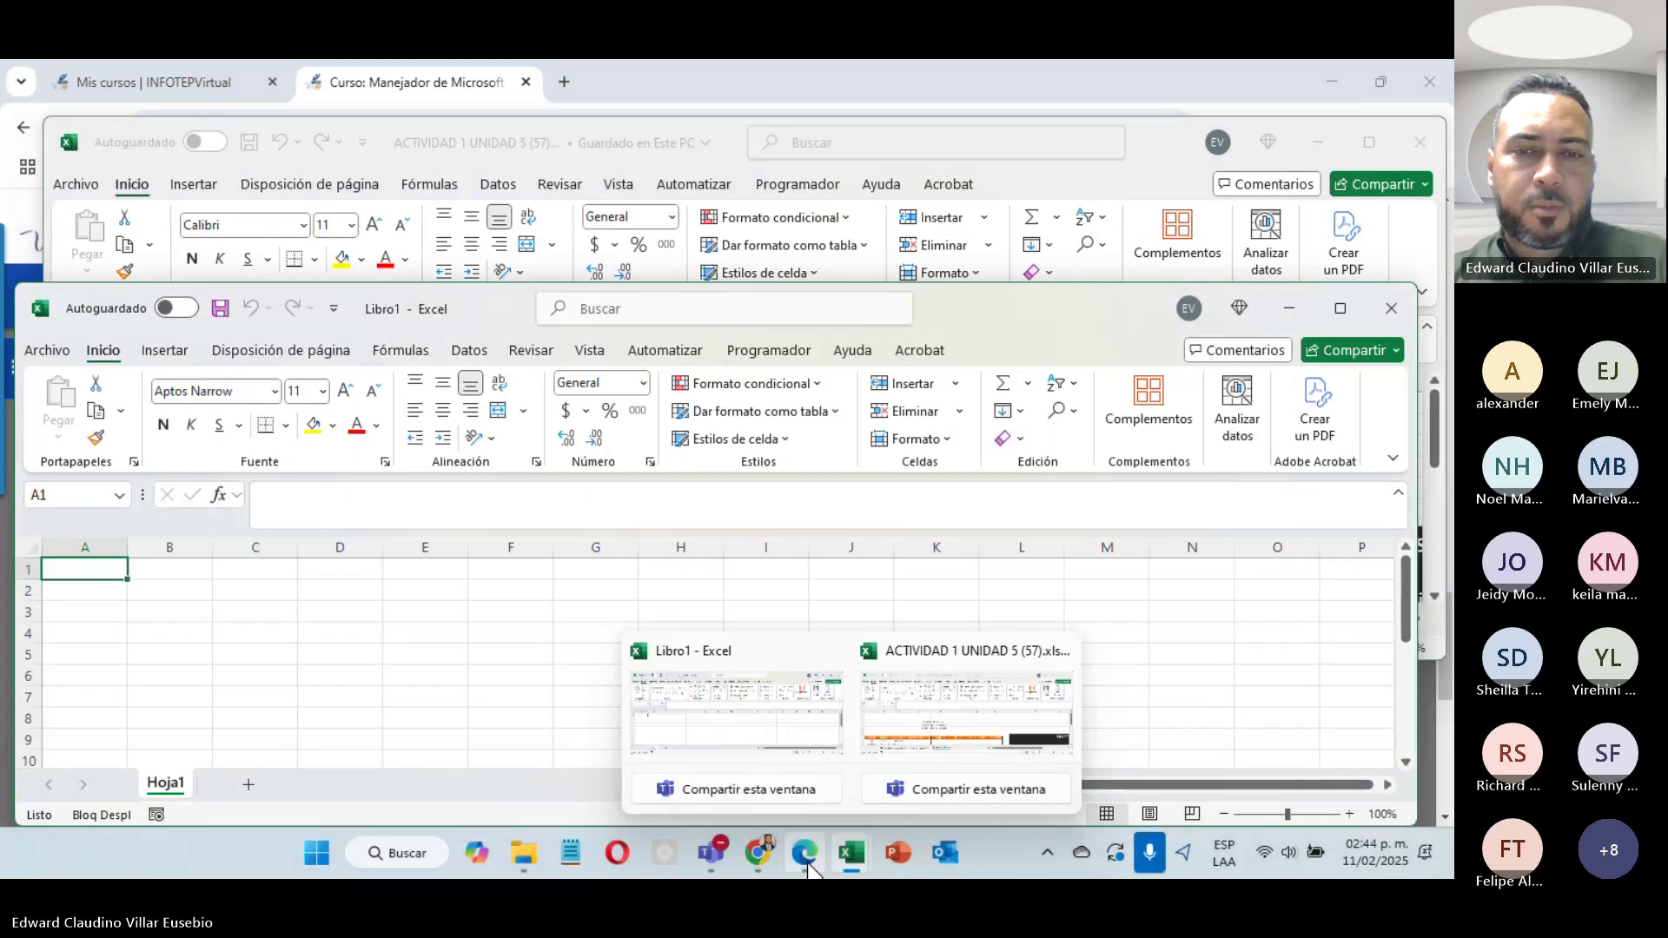
click(1042, 769)
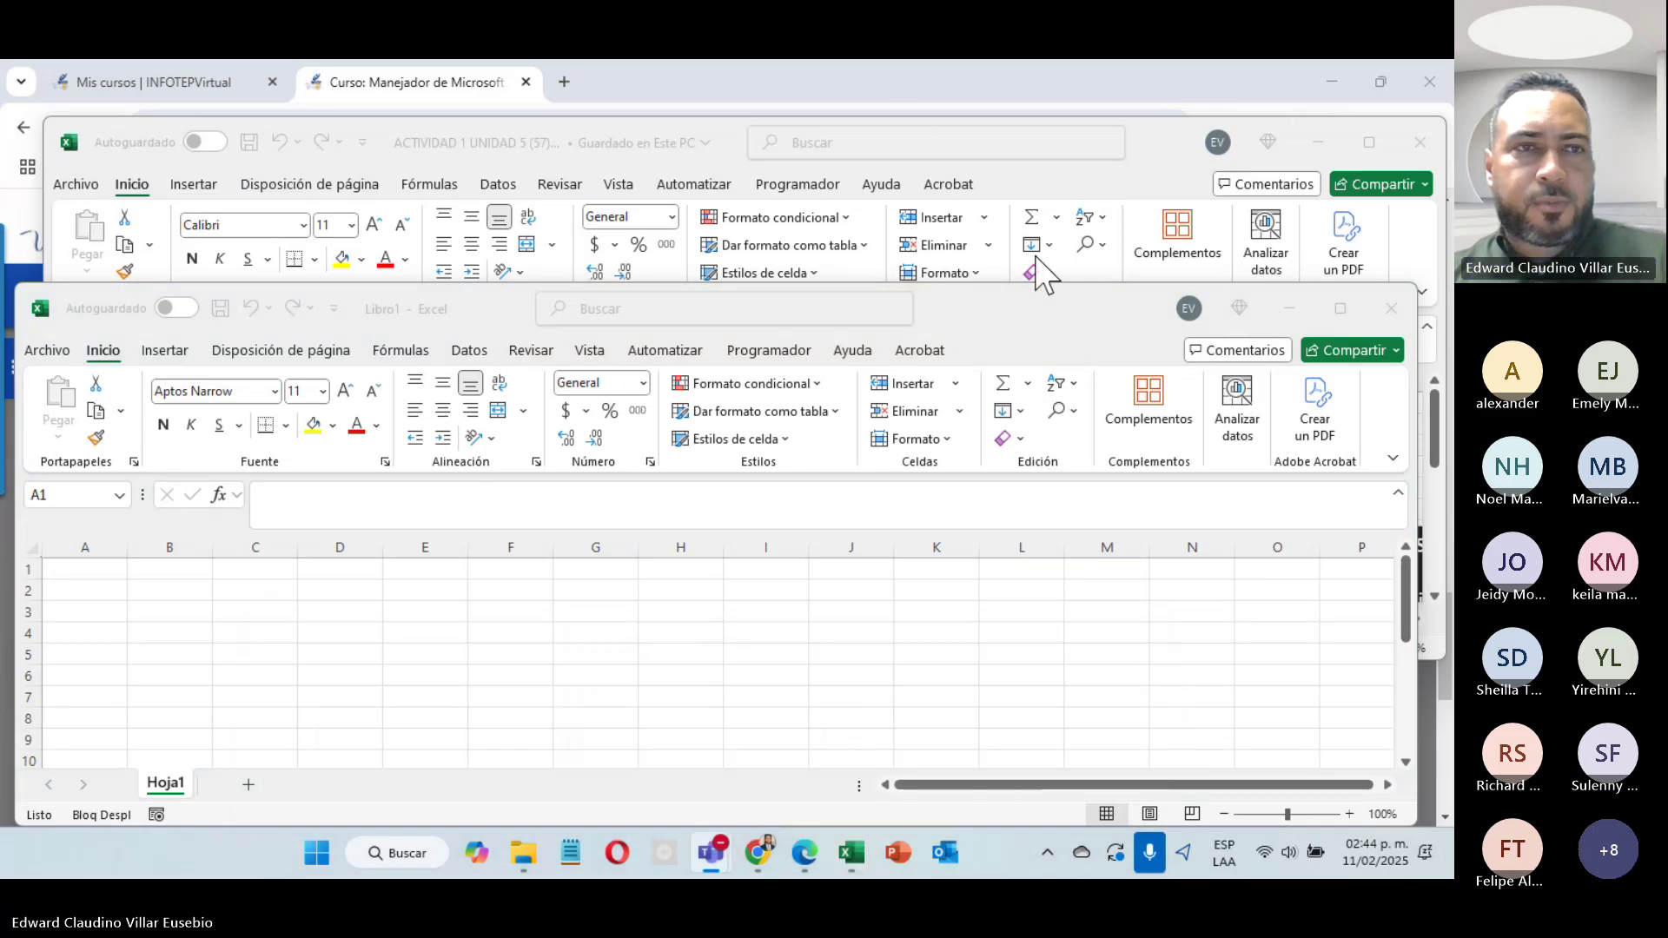
click(980, 304)
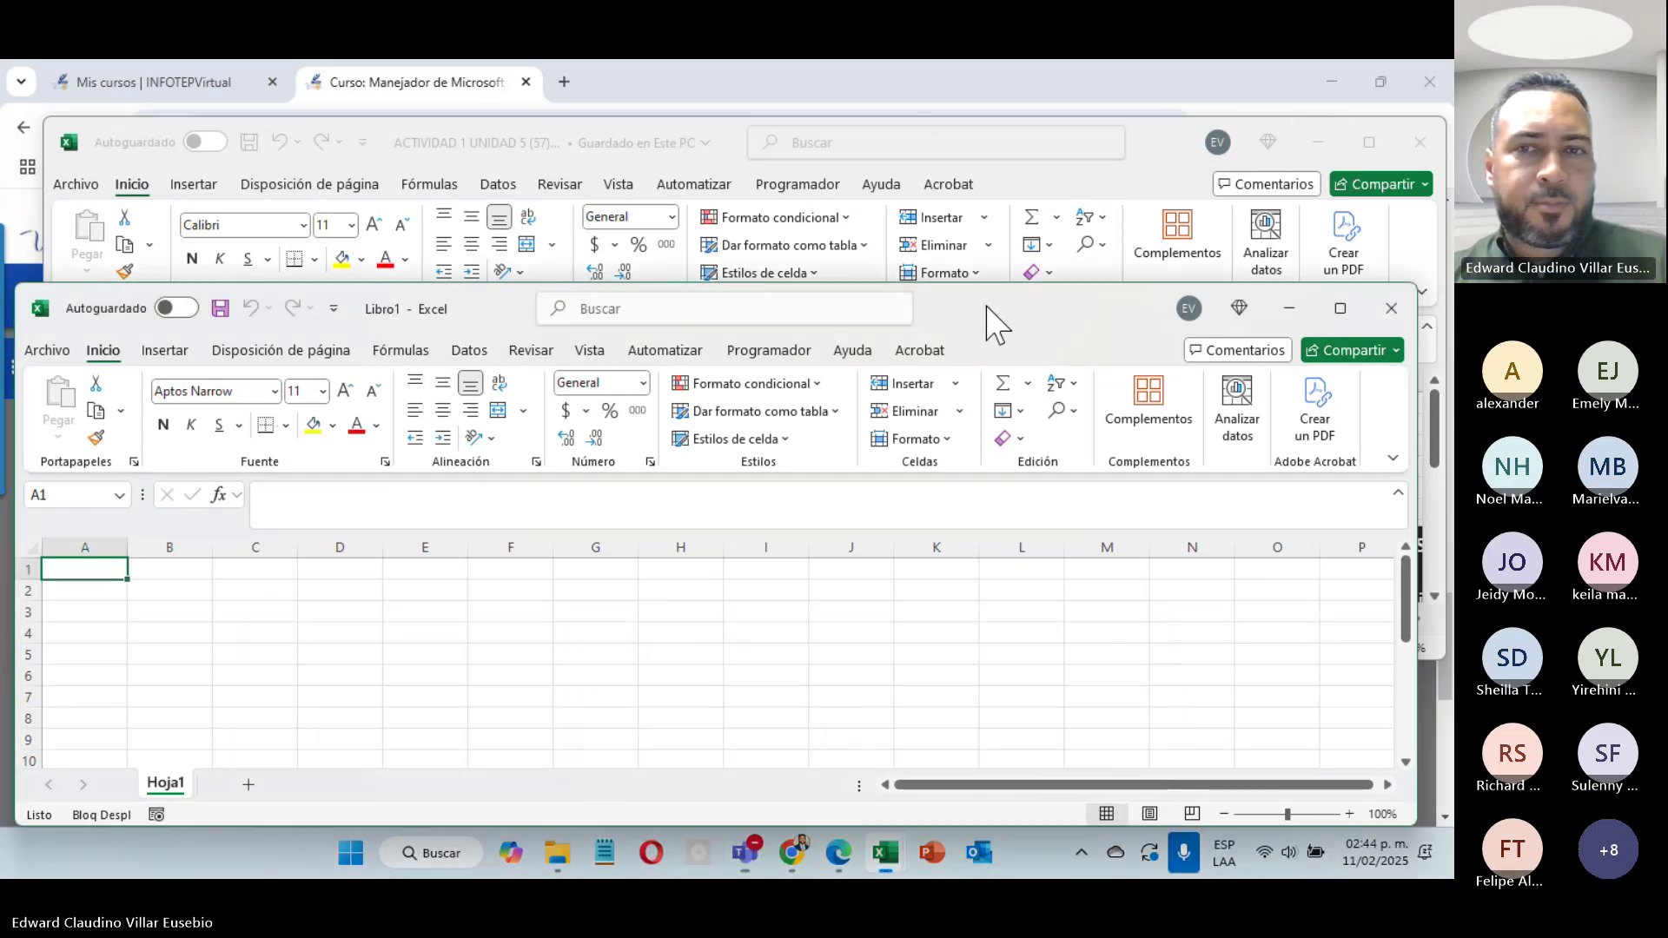
click(1171, 174)
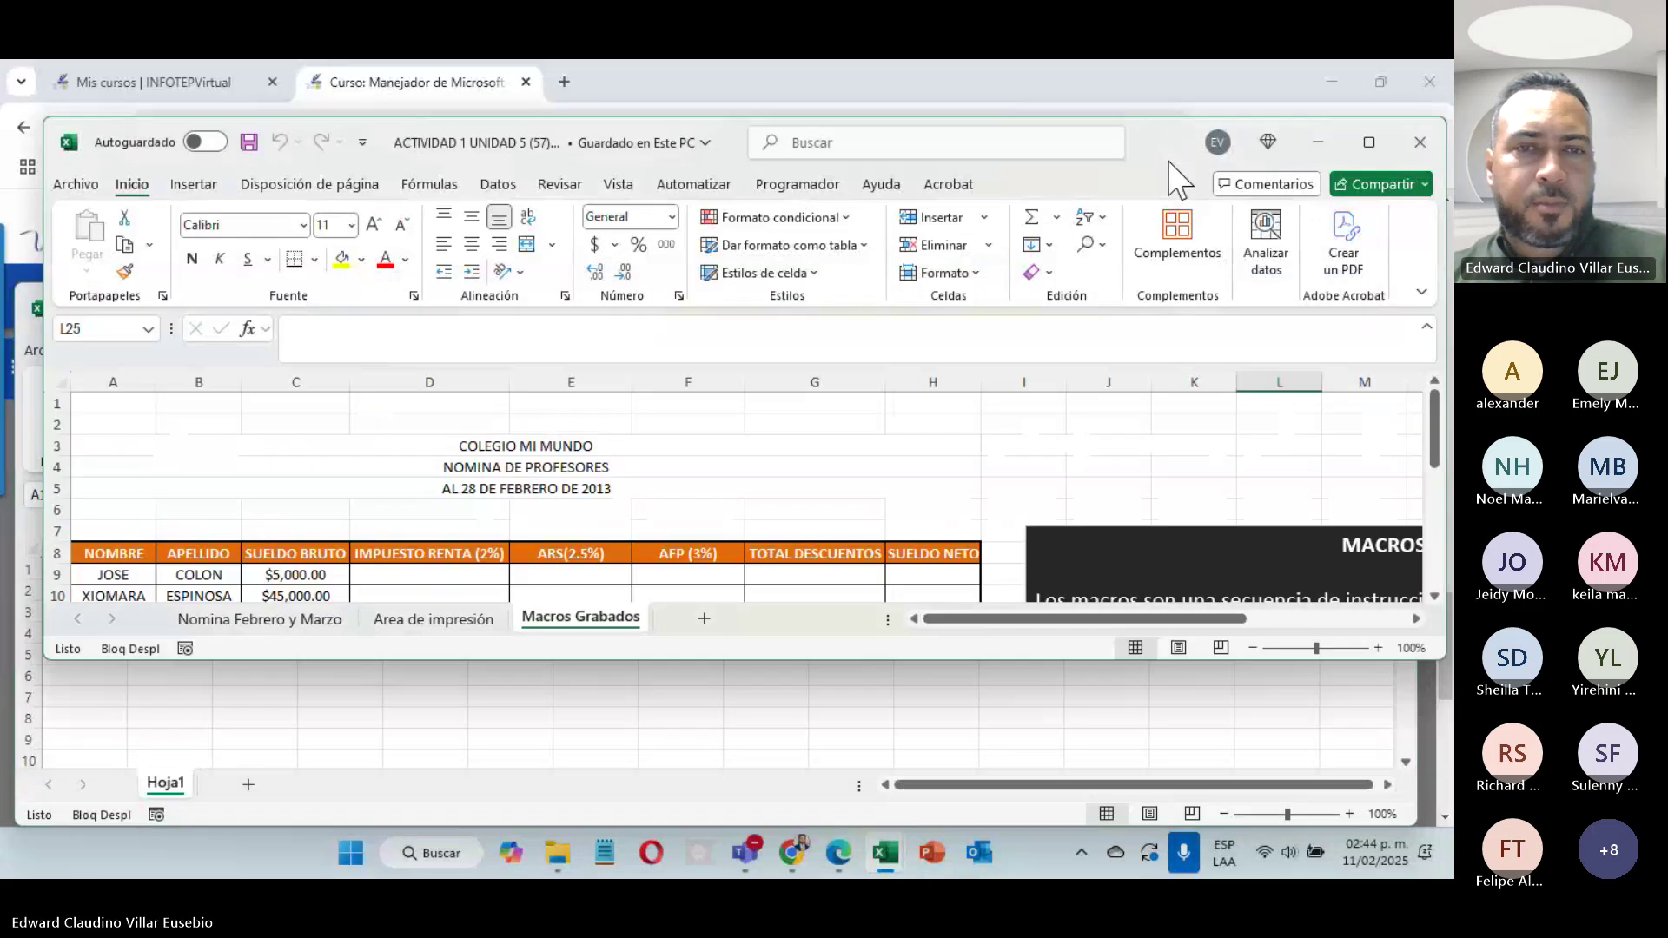
click(576, 135)
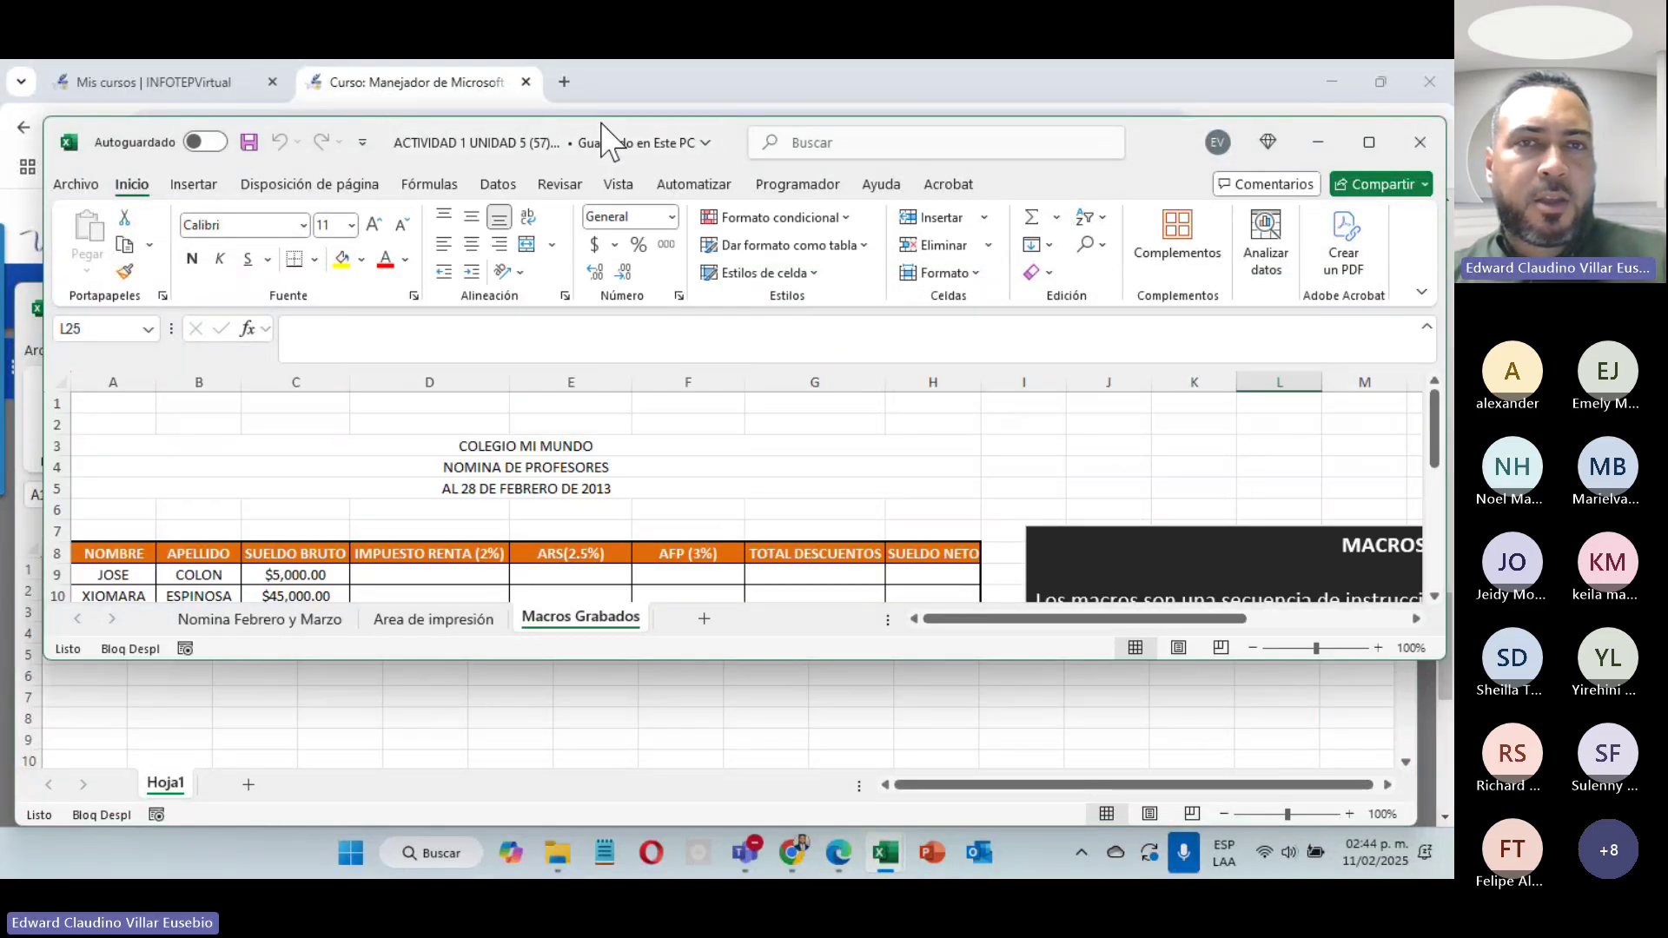
click(1155, 164)
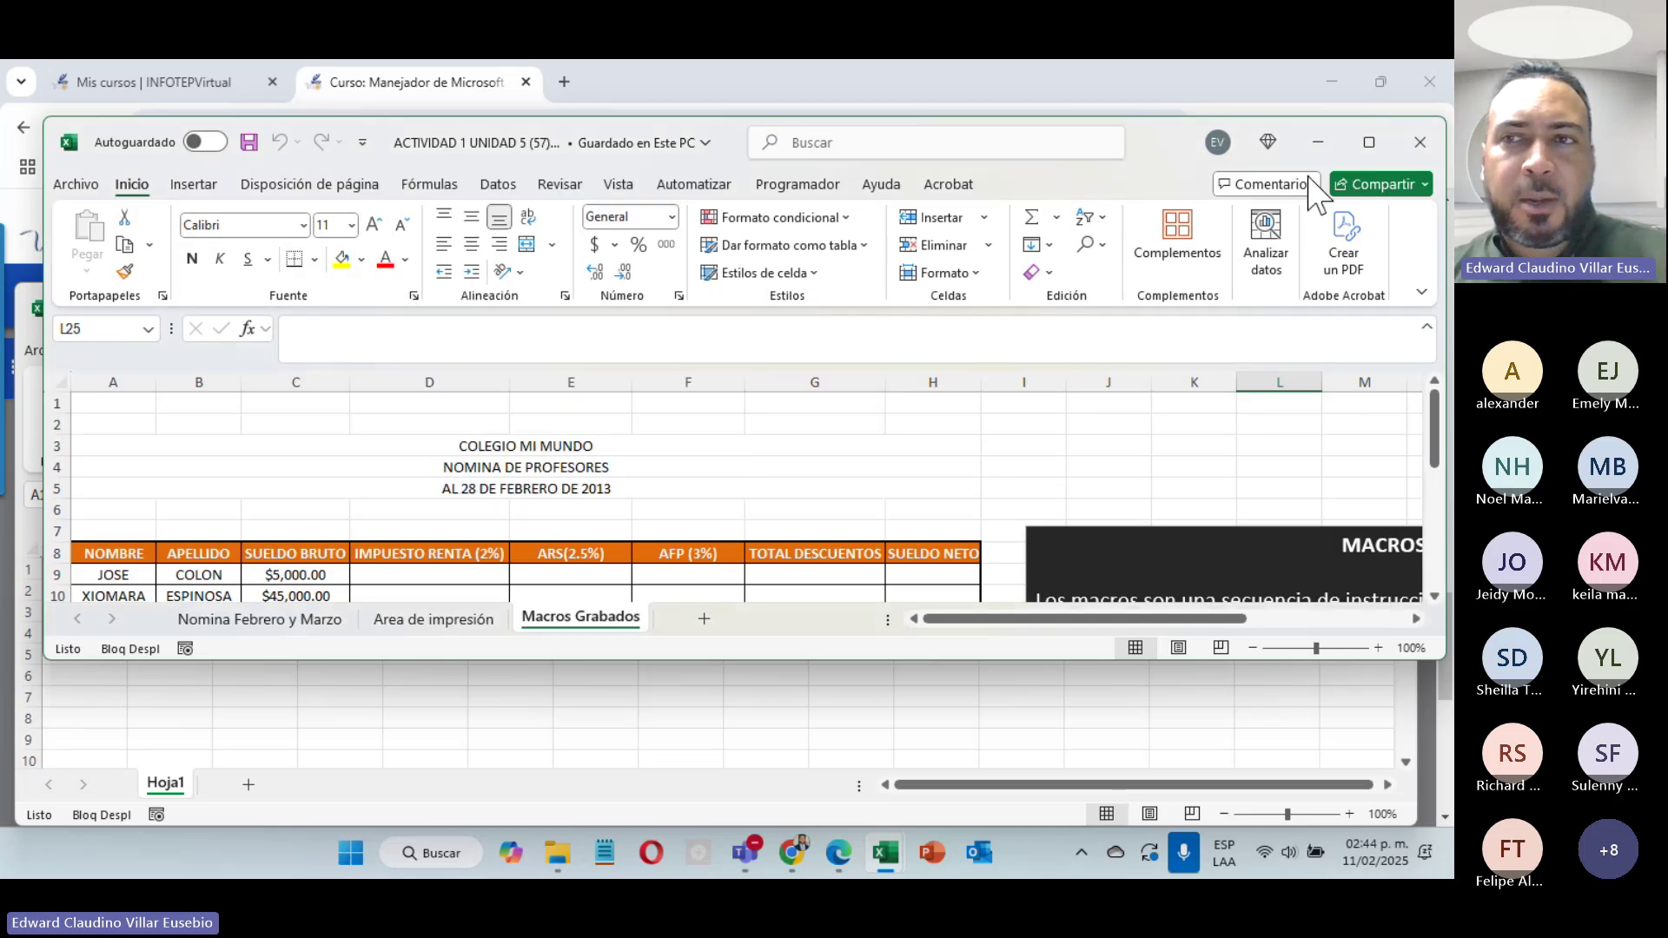
click(1371, 144)
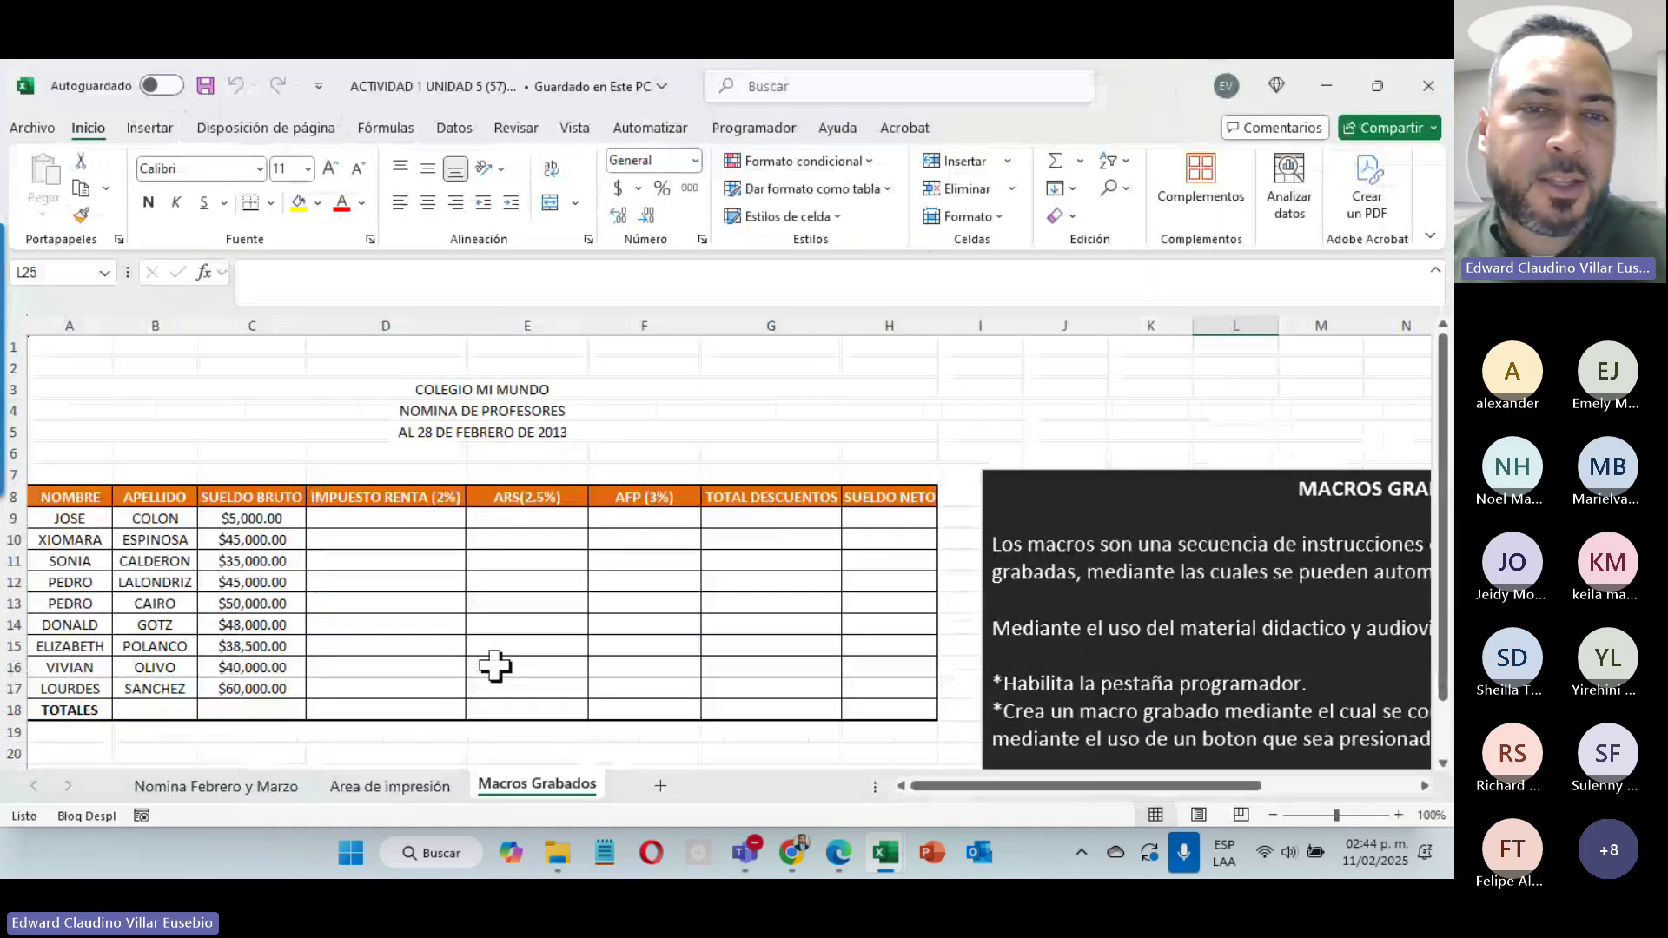
Step: Look through the Nomina Febrero y Marzo, Area de impresión and Macros Grabados sheets, and examine the payroll tables on Nomina Febrero y Marzo
click(227, 793)
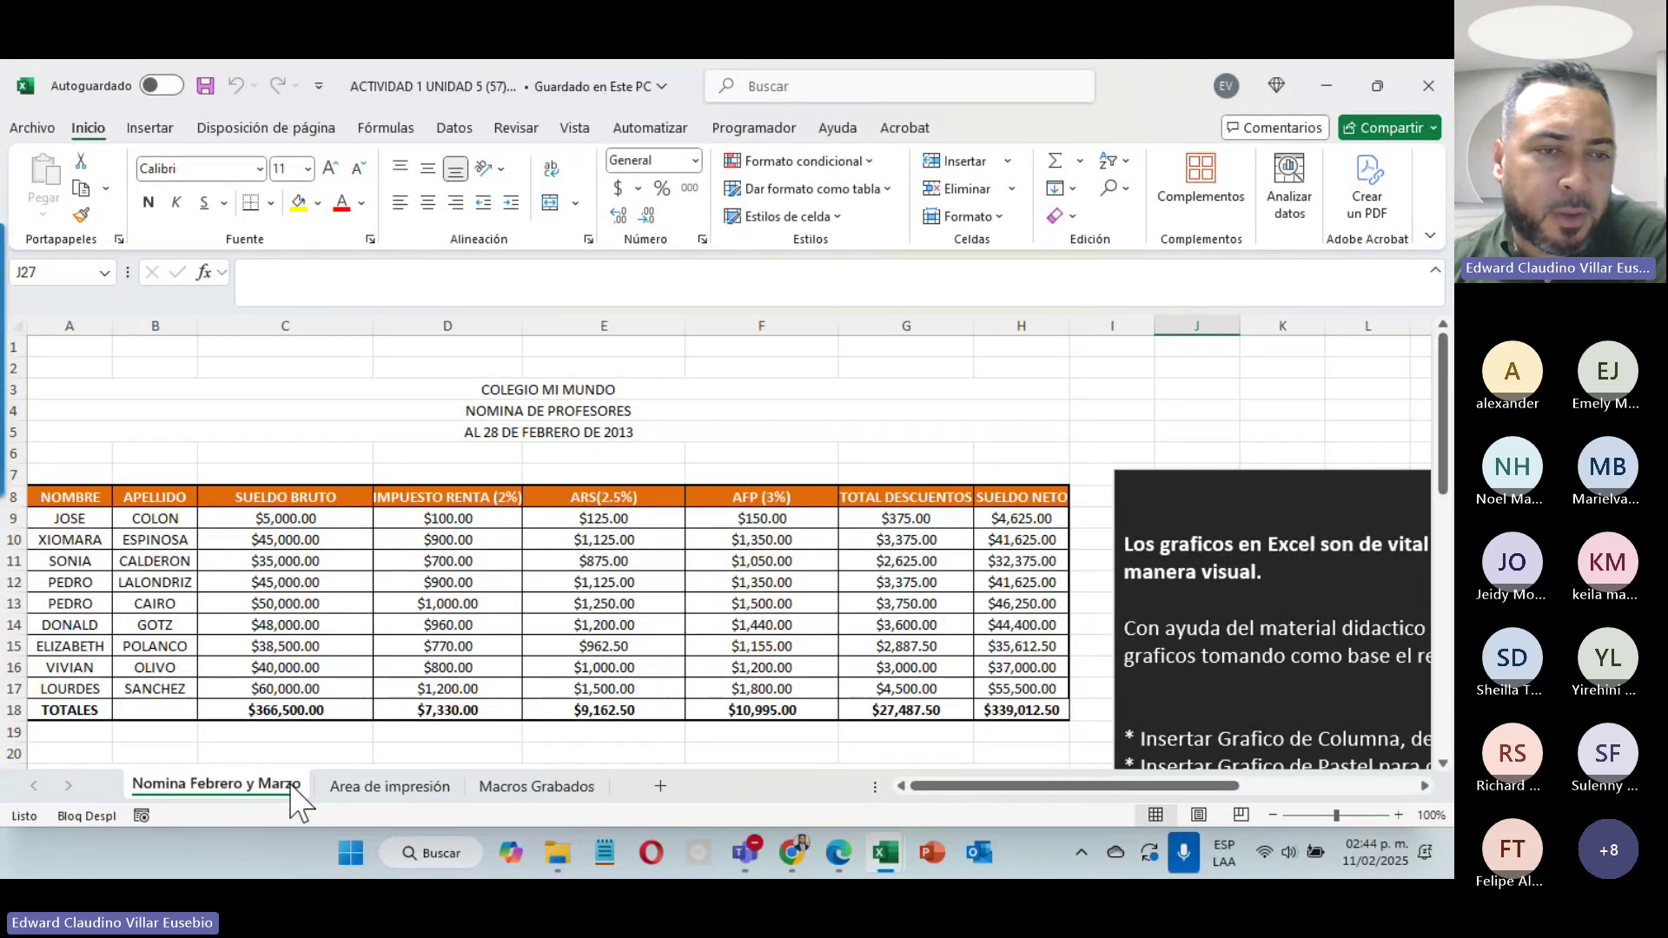
click(393, 791)
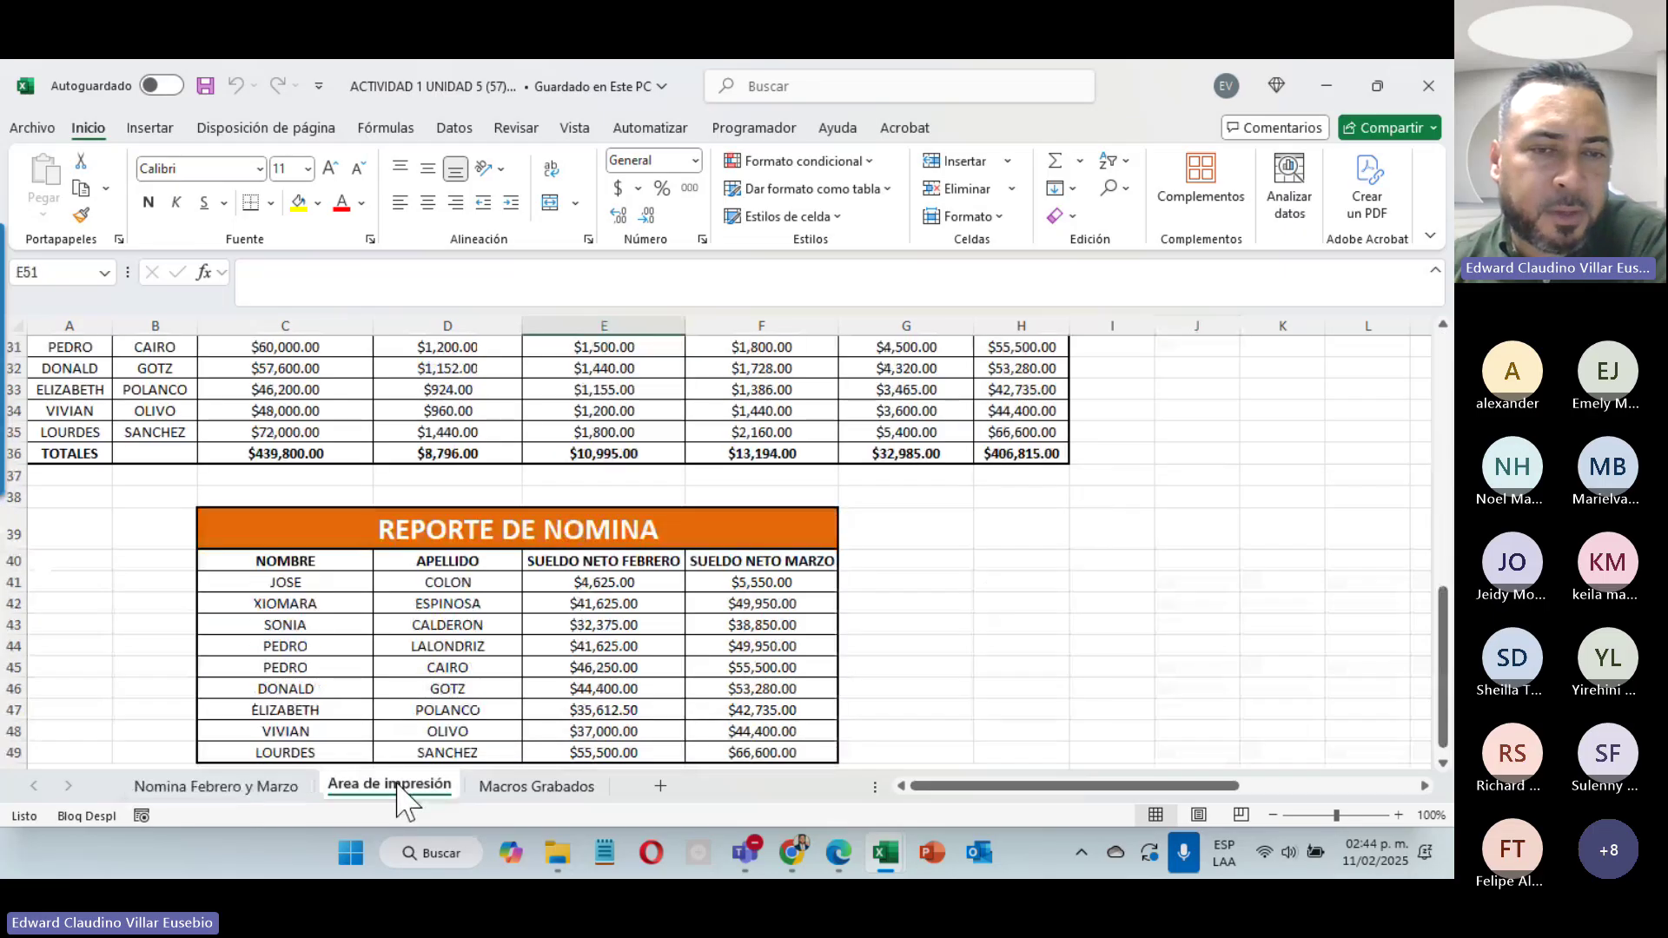
click(569, 789)
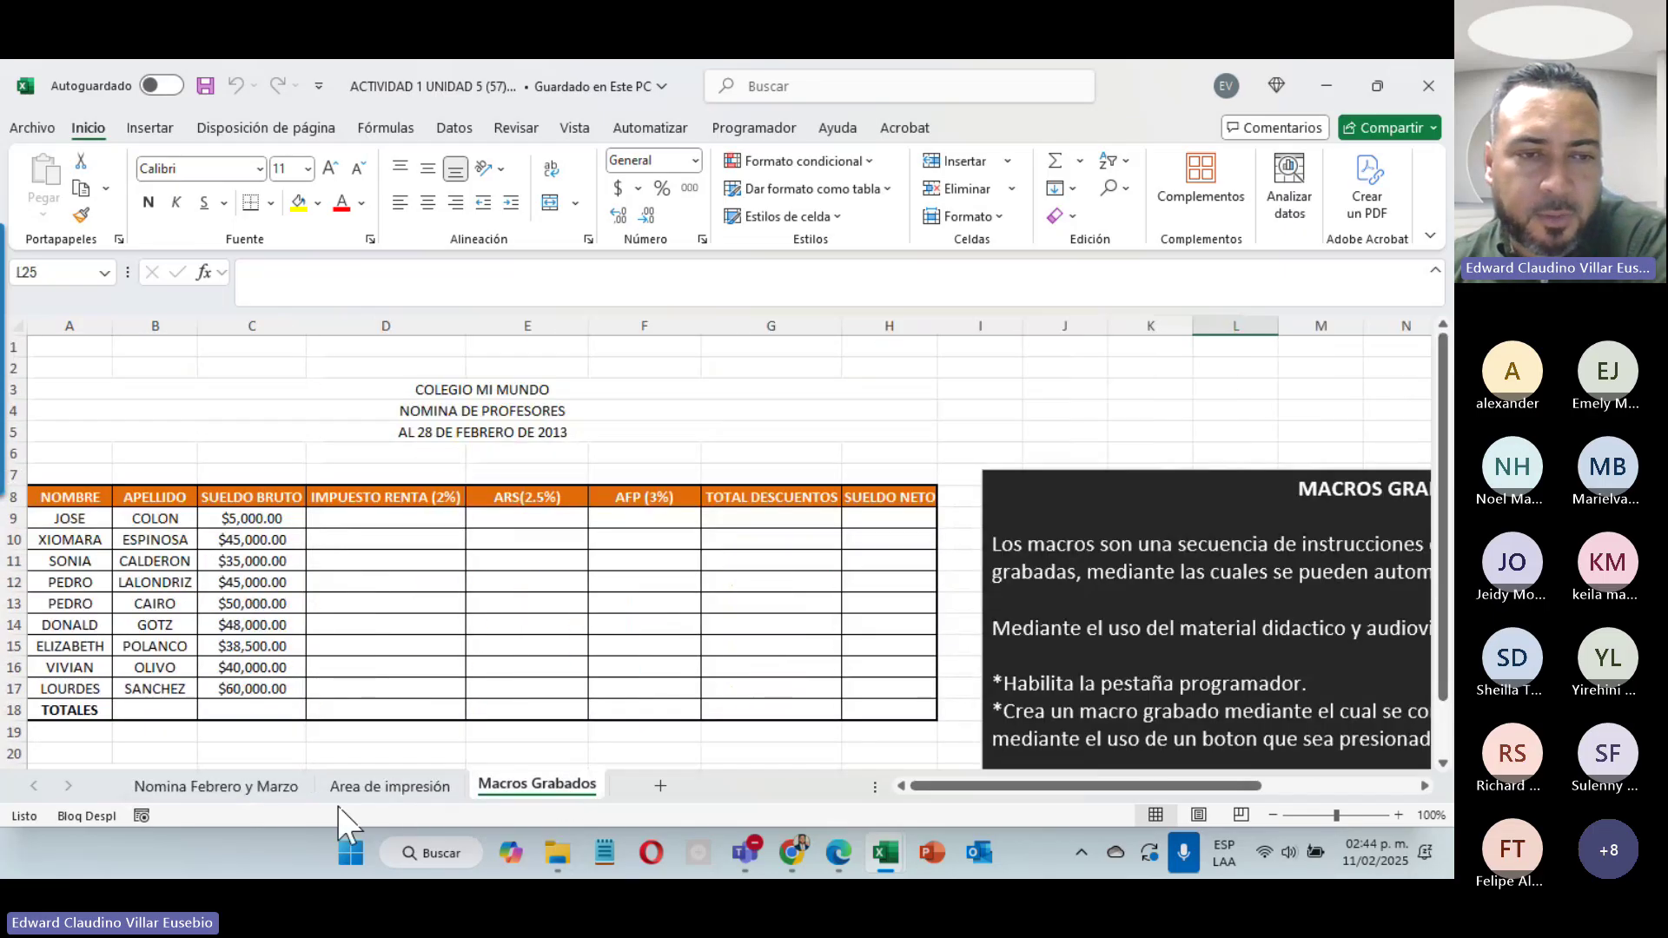
click(261, 787)
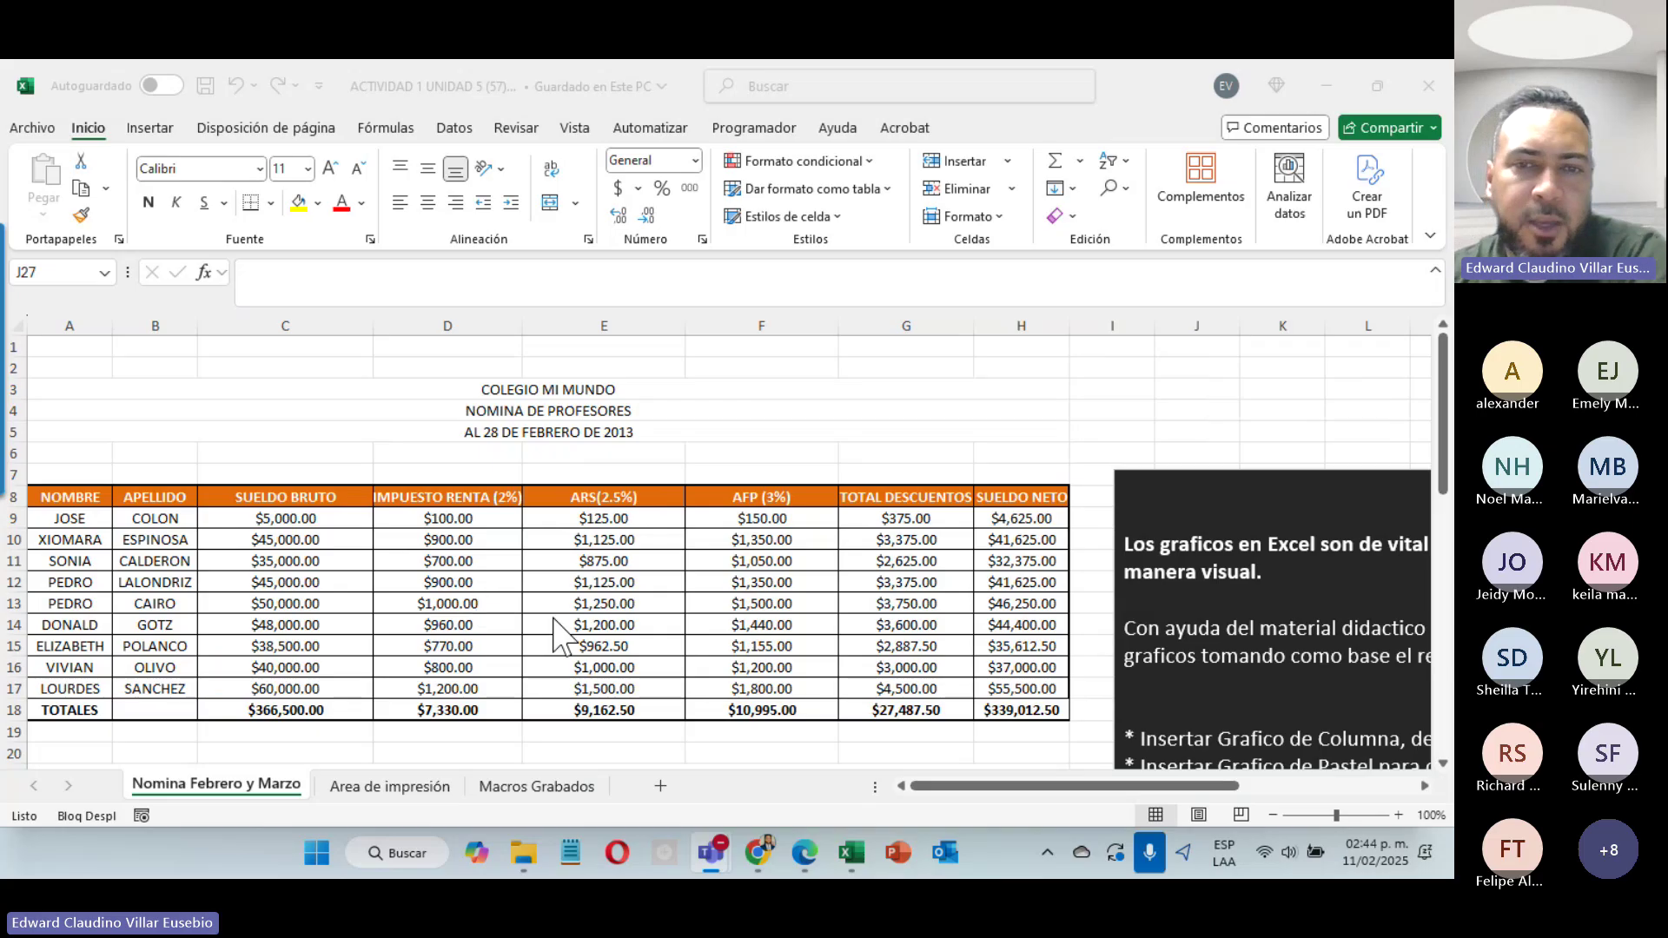
scroll(556, 625, down, 11)
scroll(608, 636, up, 4)
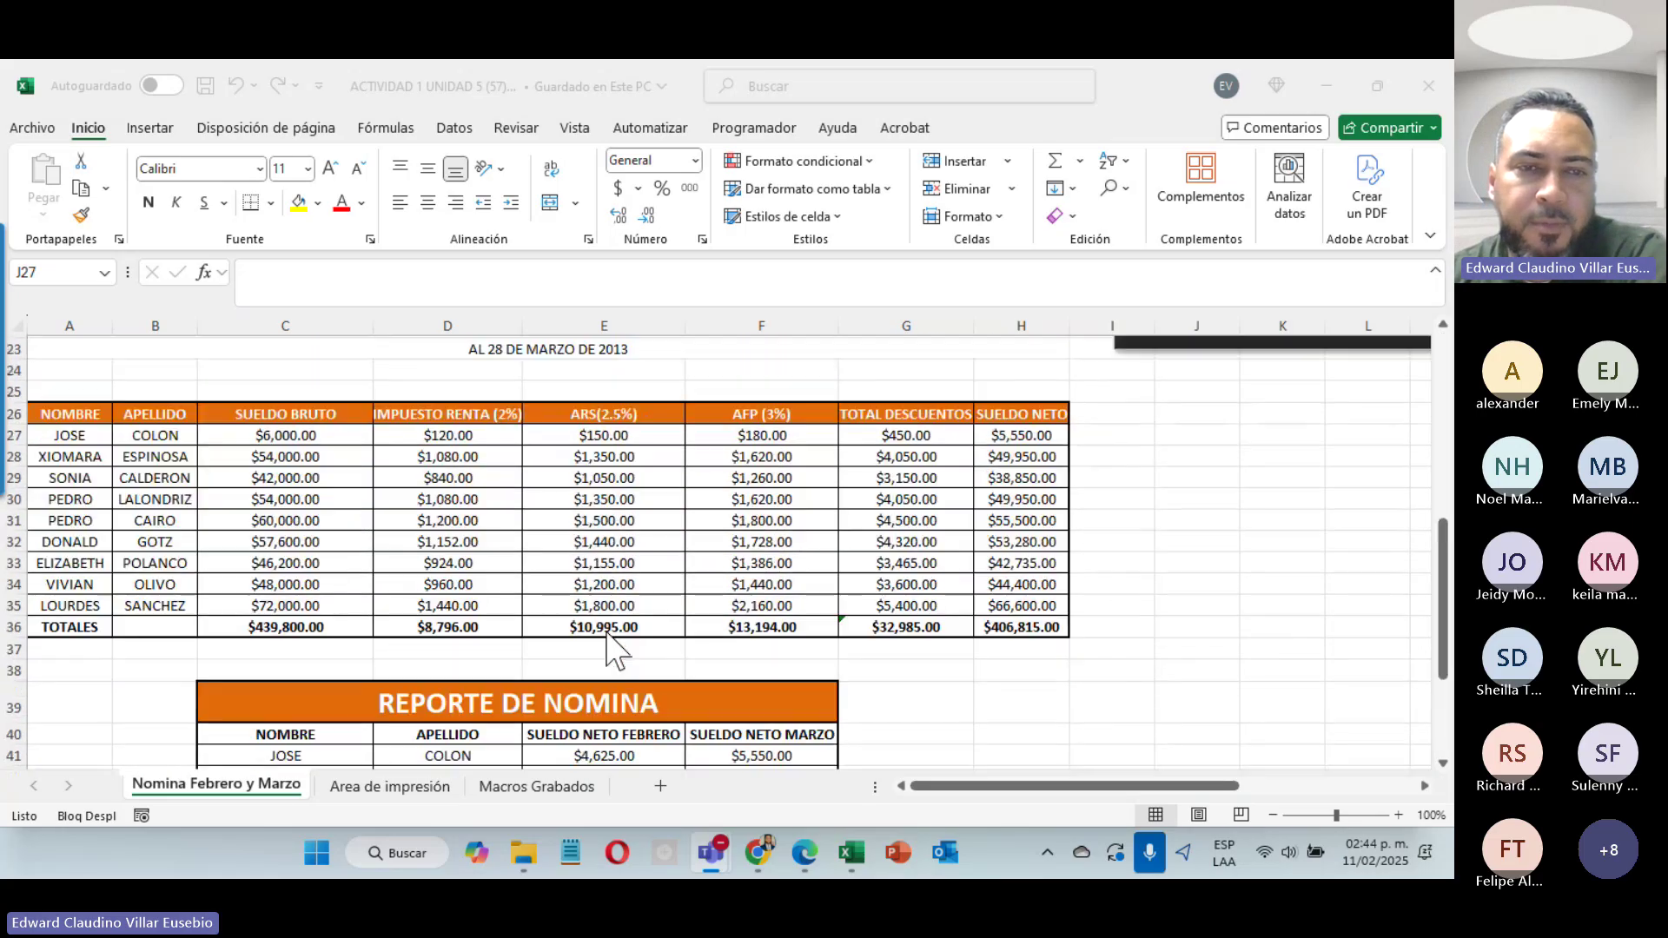
scroll(607, 643, down, 7)
scroll(596, 659, up, 3)
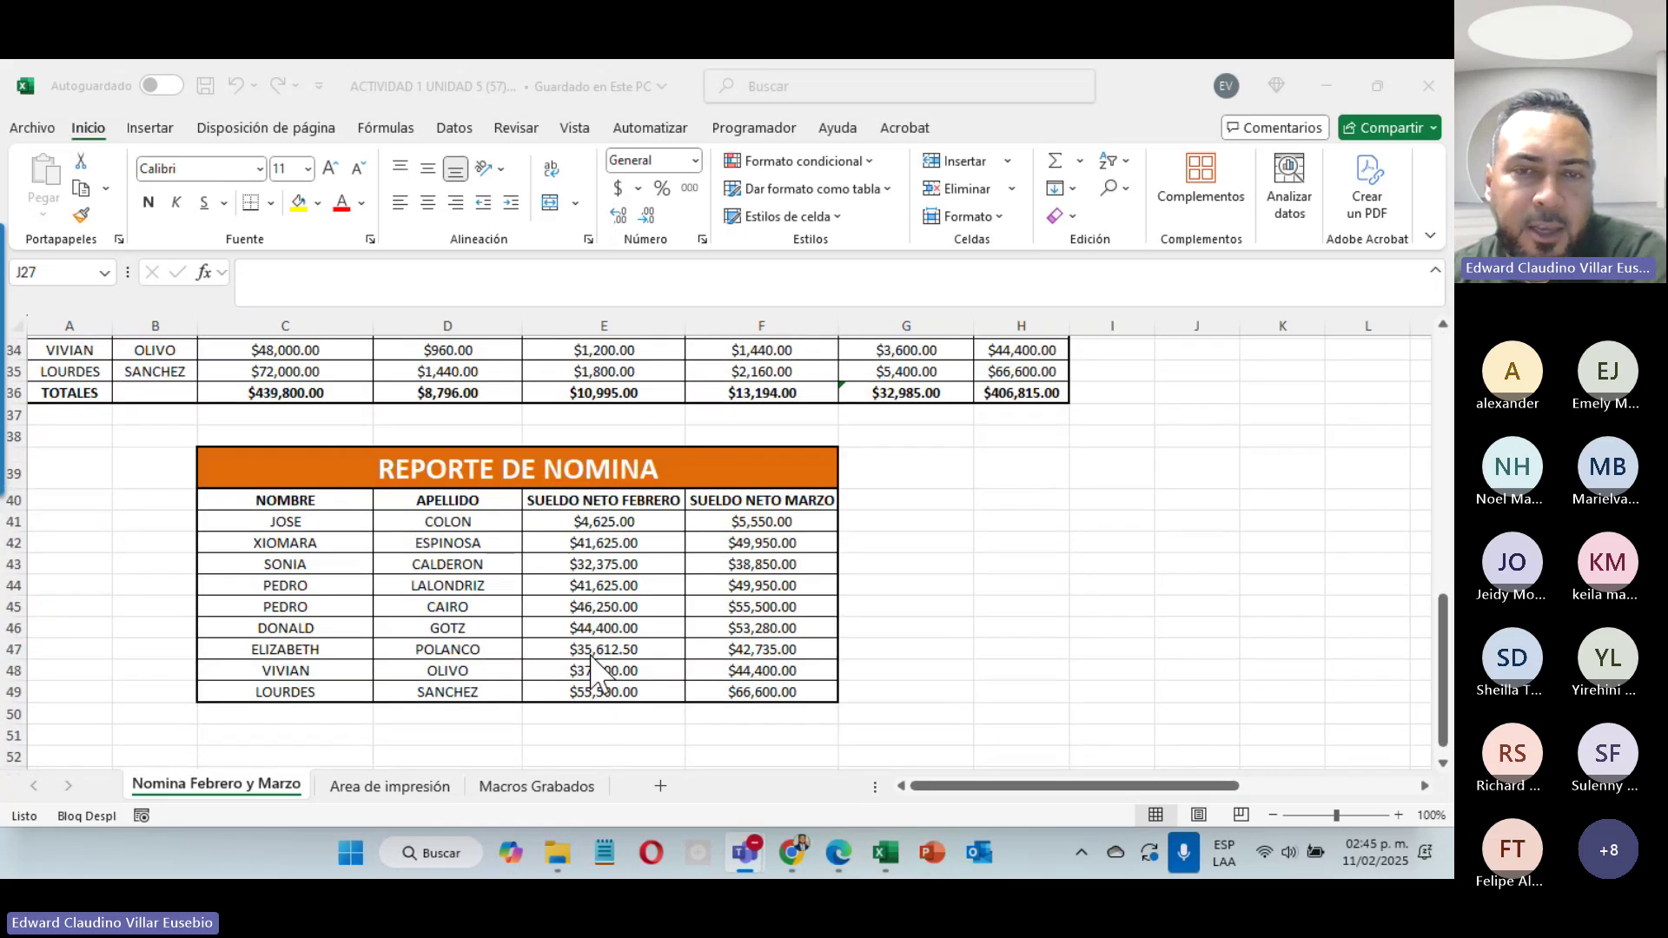
scroll(592, 667, up, 11)
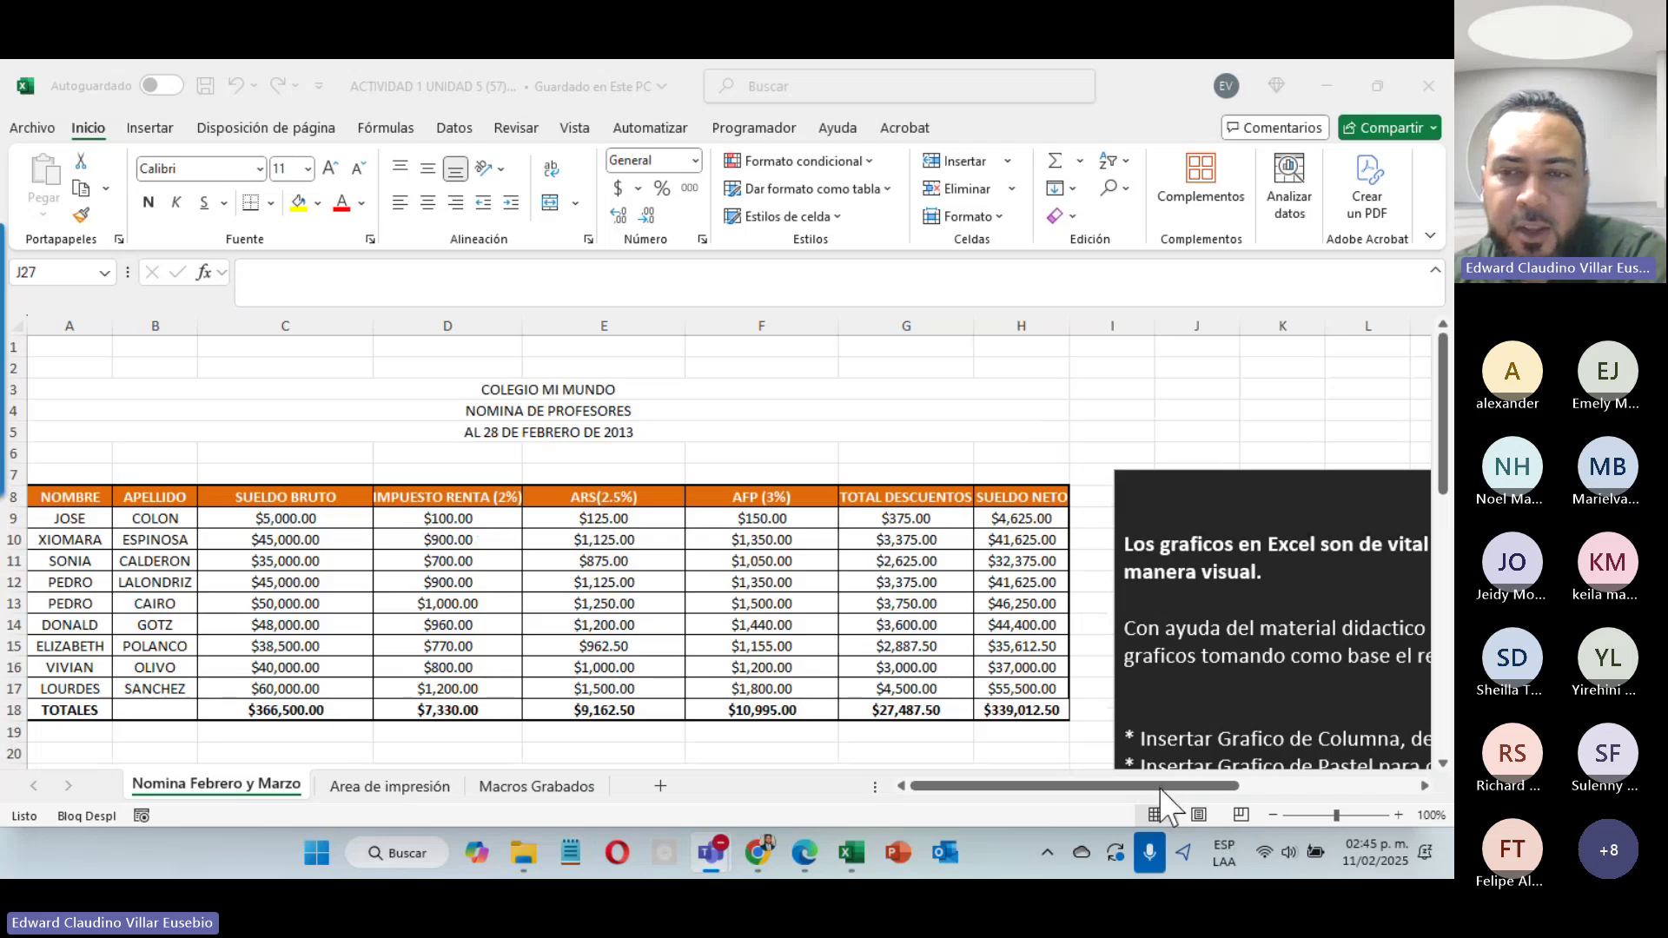
Step: Read the GRAFICOS instructions beside the payroll tables and review the REPORTE DE NOMINA table they refer to
mouse_move(1159, 789)
mouse_down()
mouse_move(1285, 791)
mouse_move(1169, 775)
mouse_up()
click(1173, 756)
scroll(1103, 655, down, 4)
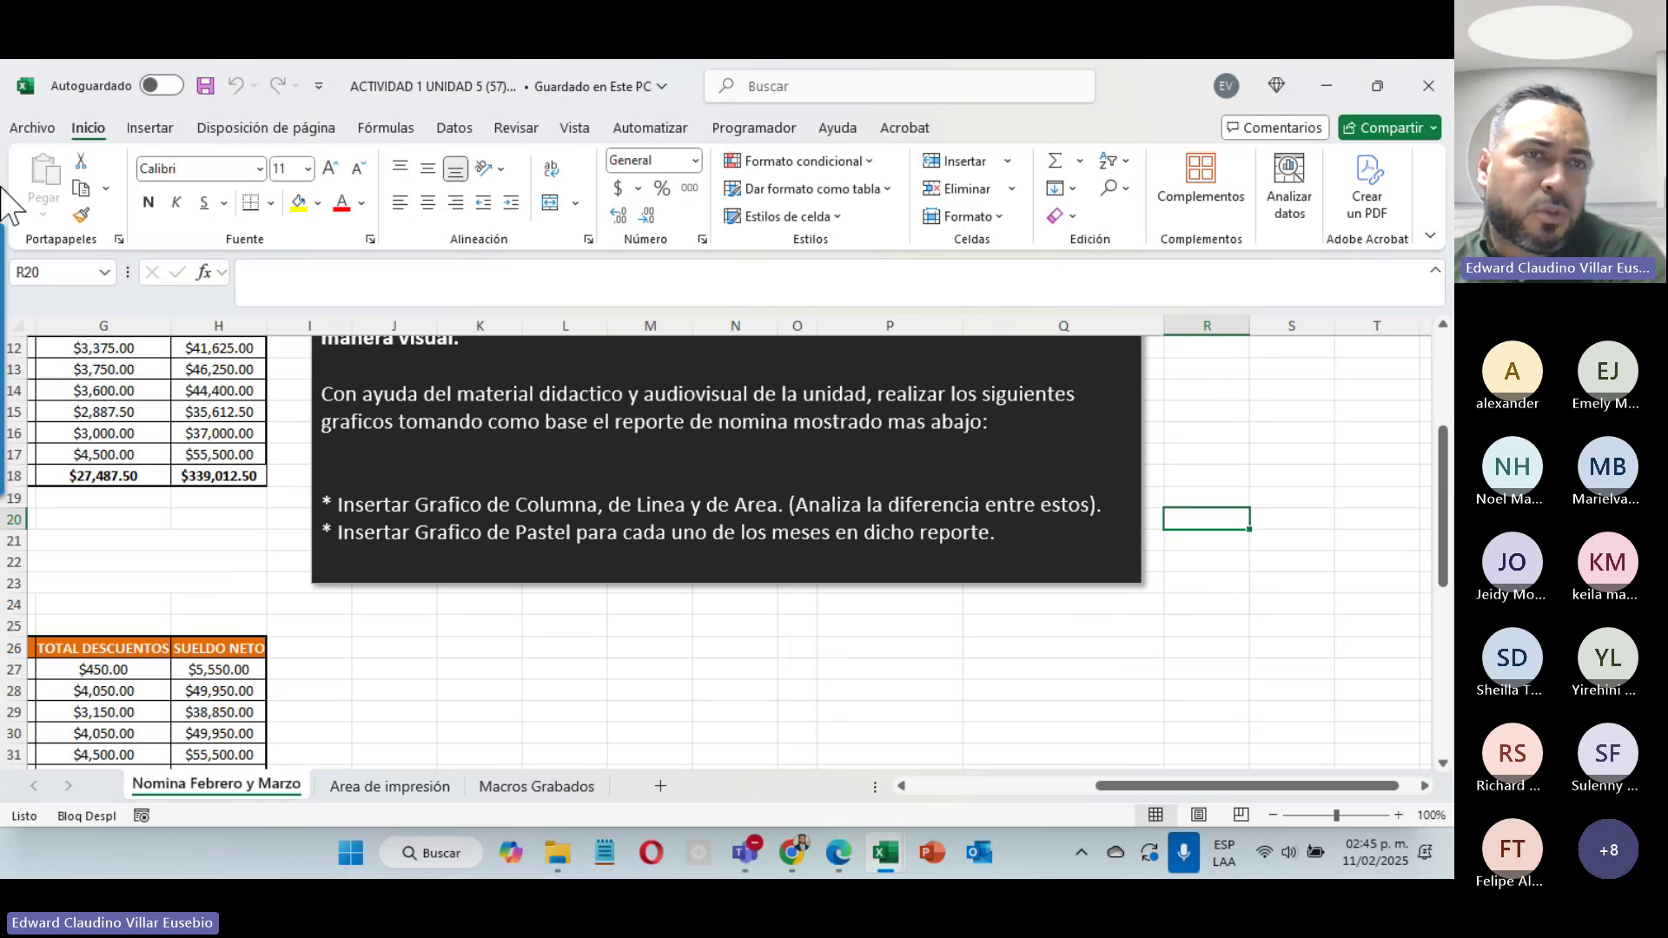
click(148, 129)
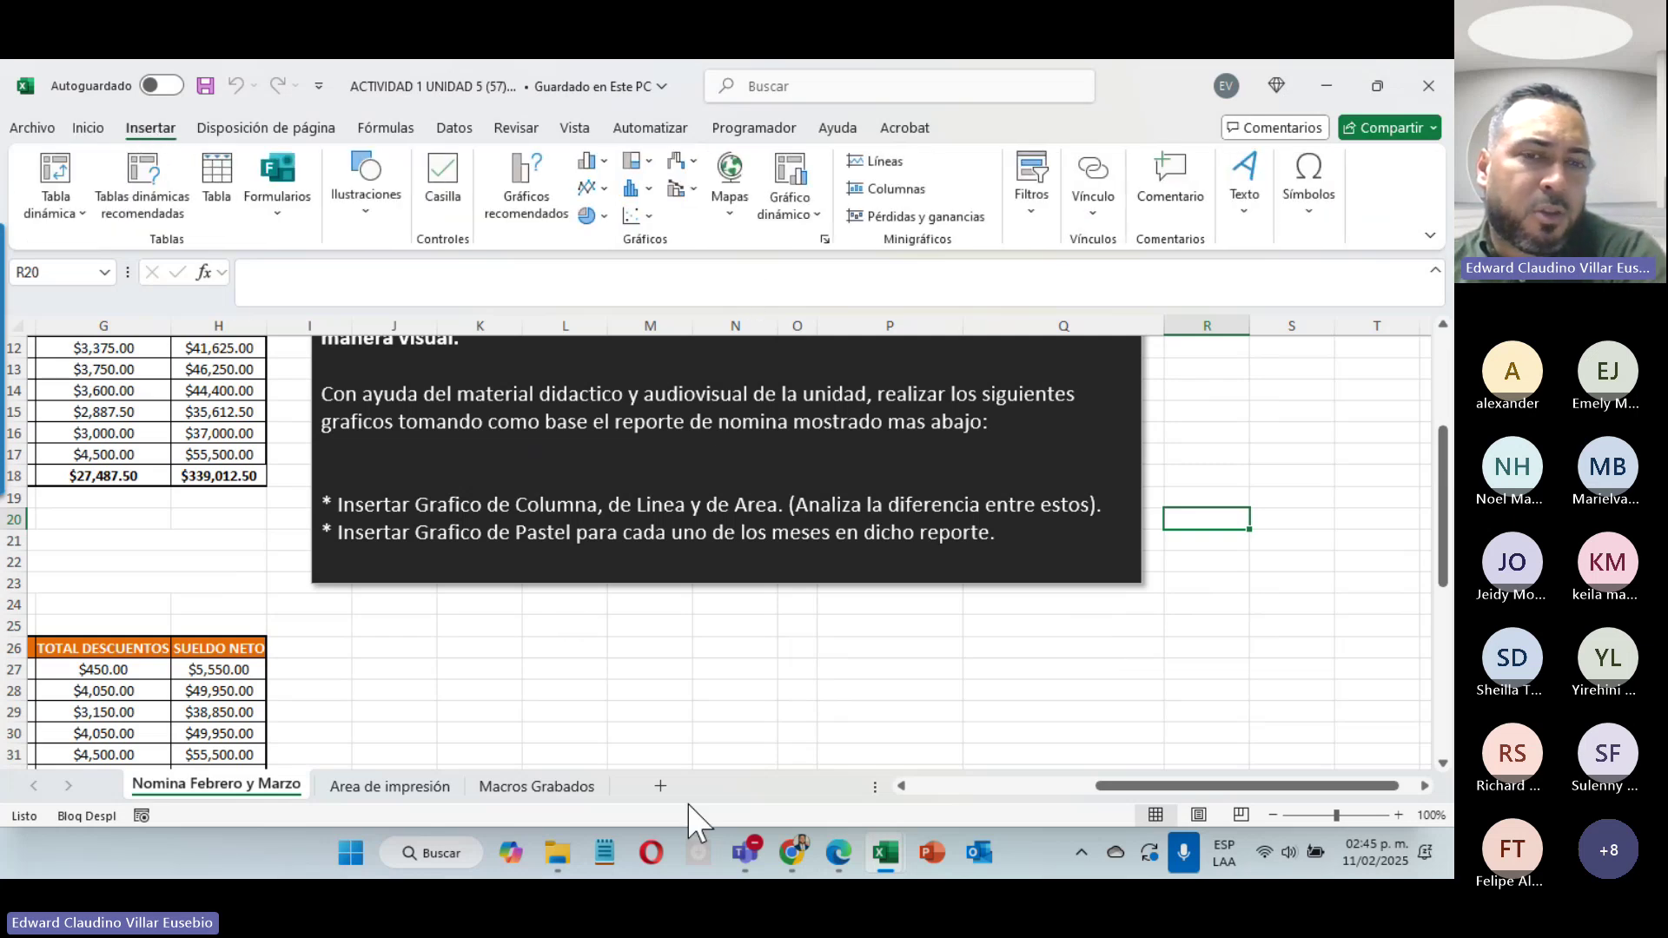
scroll(854, 652, up, 4)
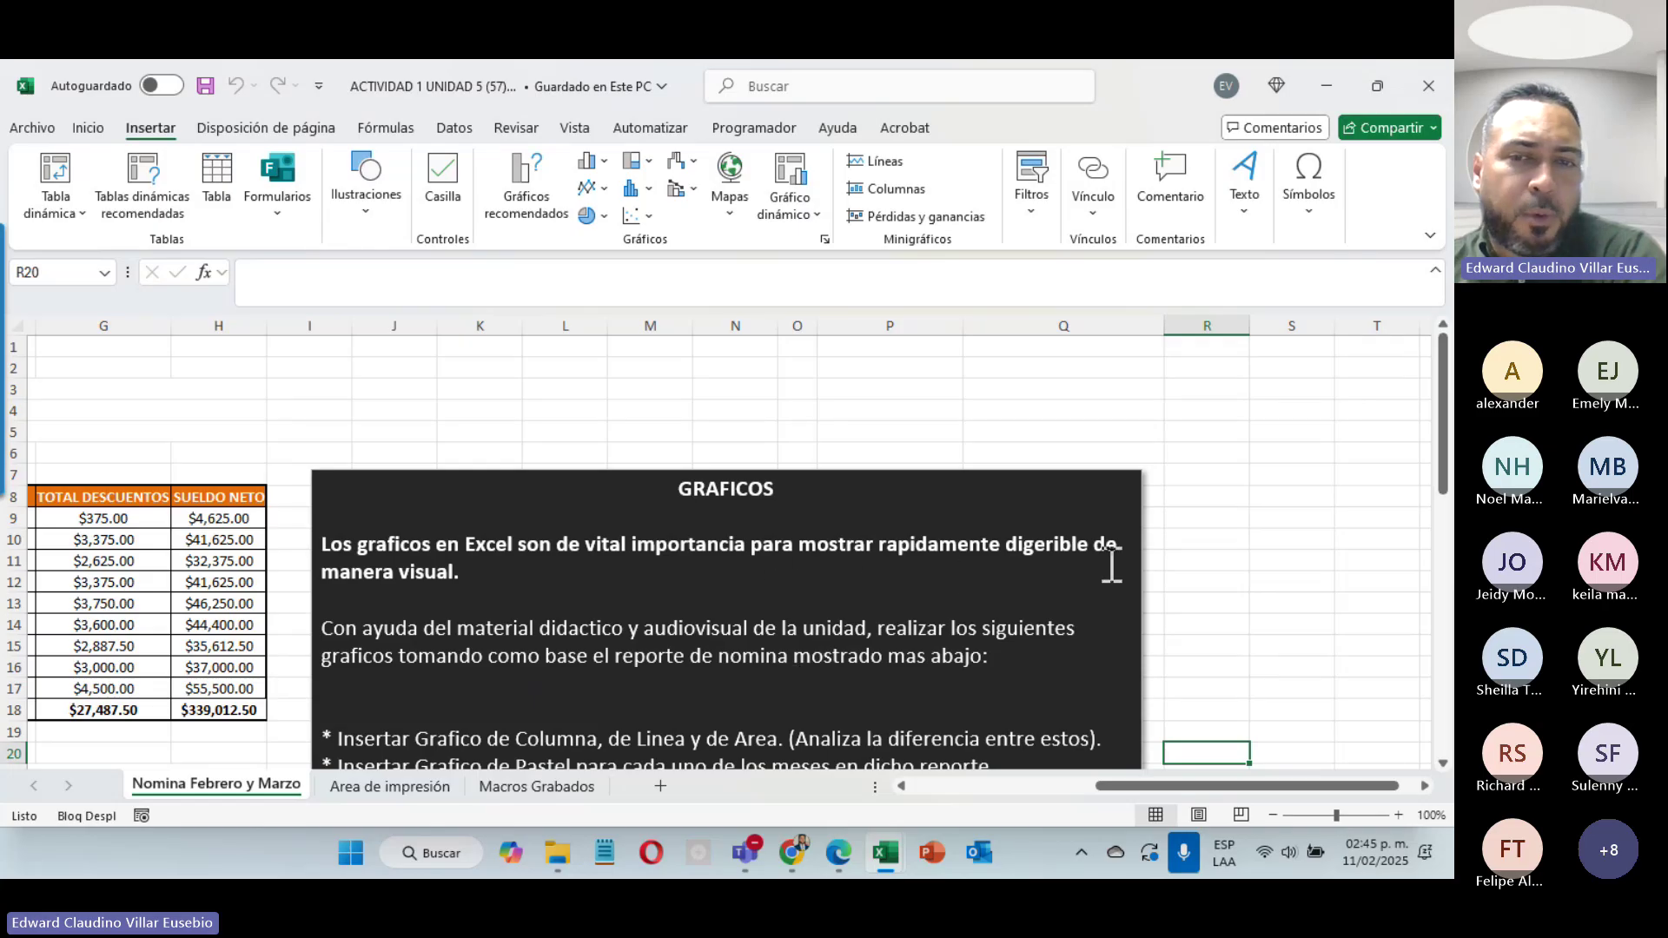
drag(1096, 793, 913, 793)
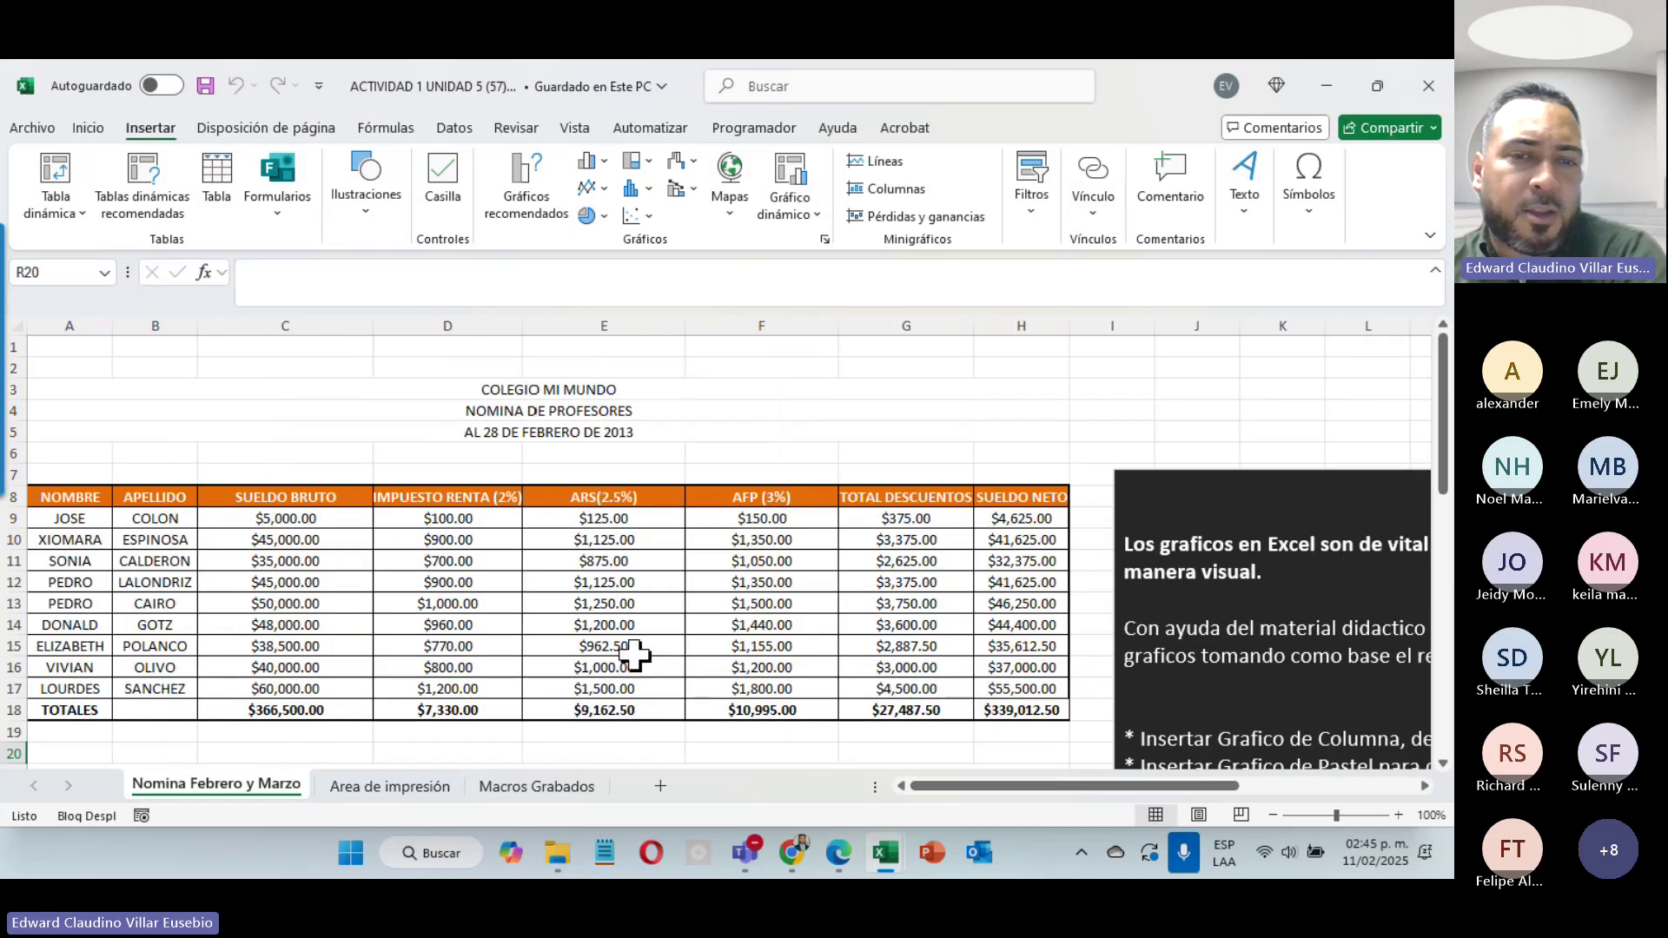
scroll(634, 656, down, 5)
scroll(634, 656, down, 4)
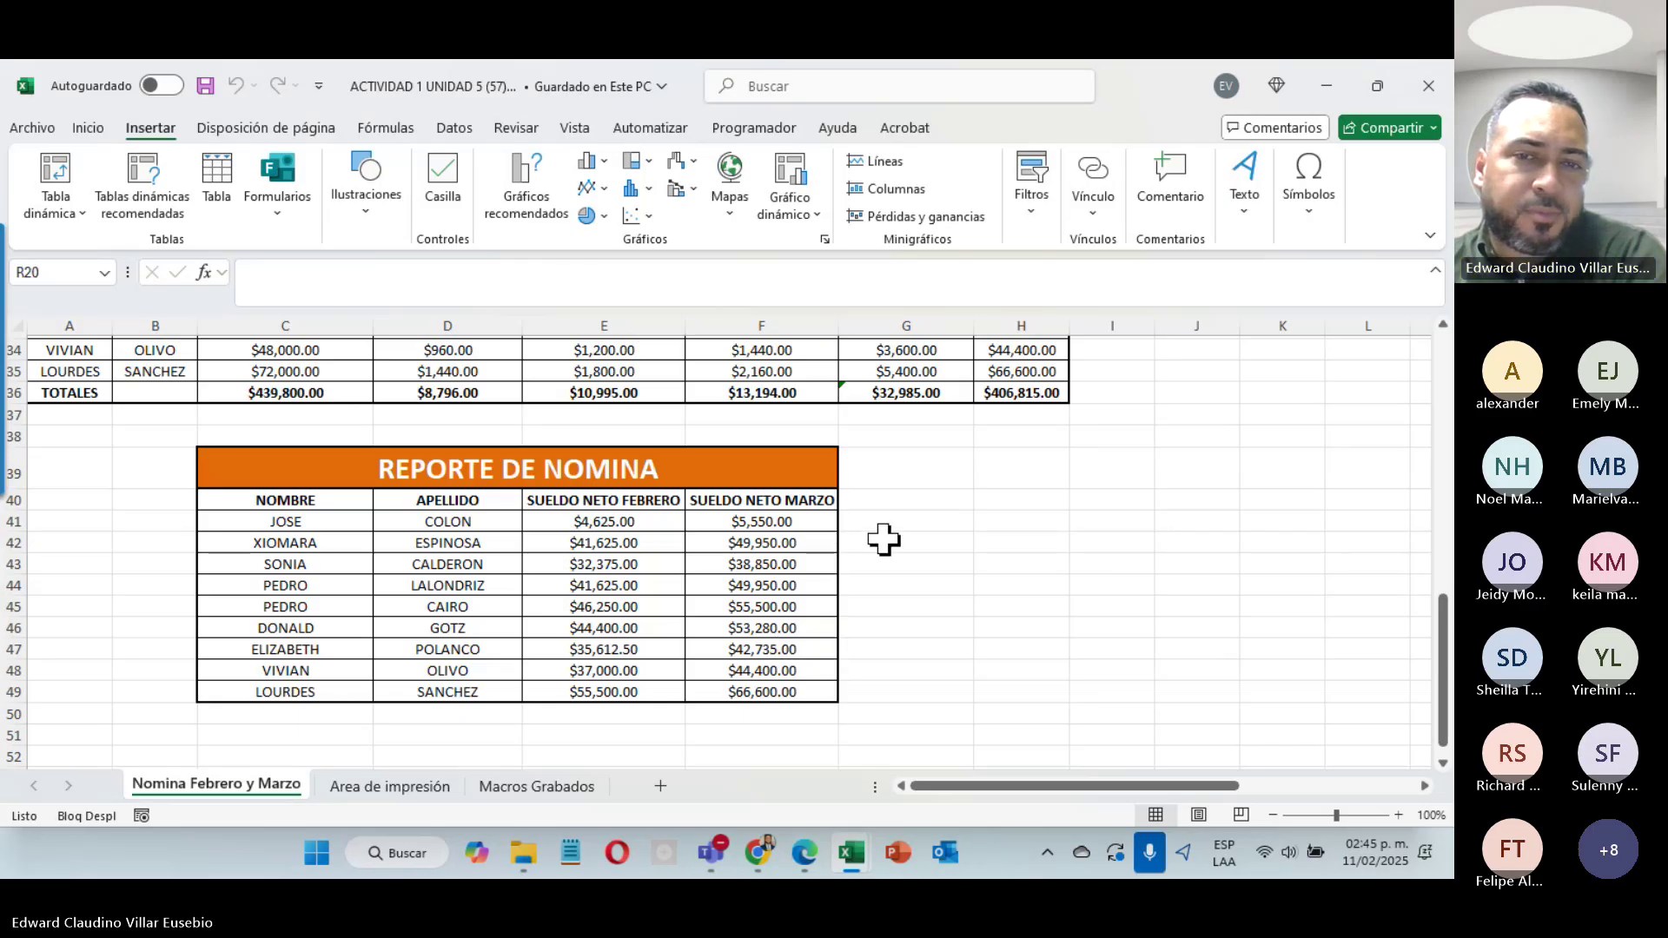
scroll(883, 539, up, 7)
scroll(884, 540, down, 7)
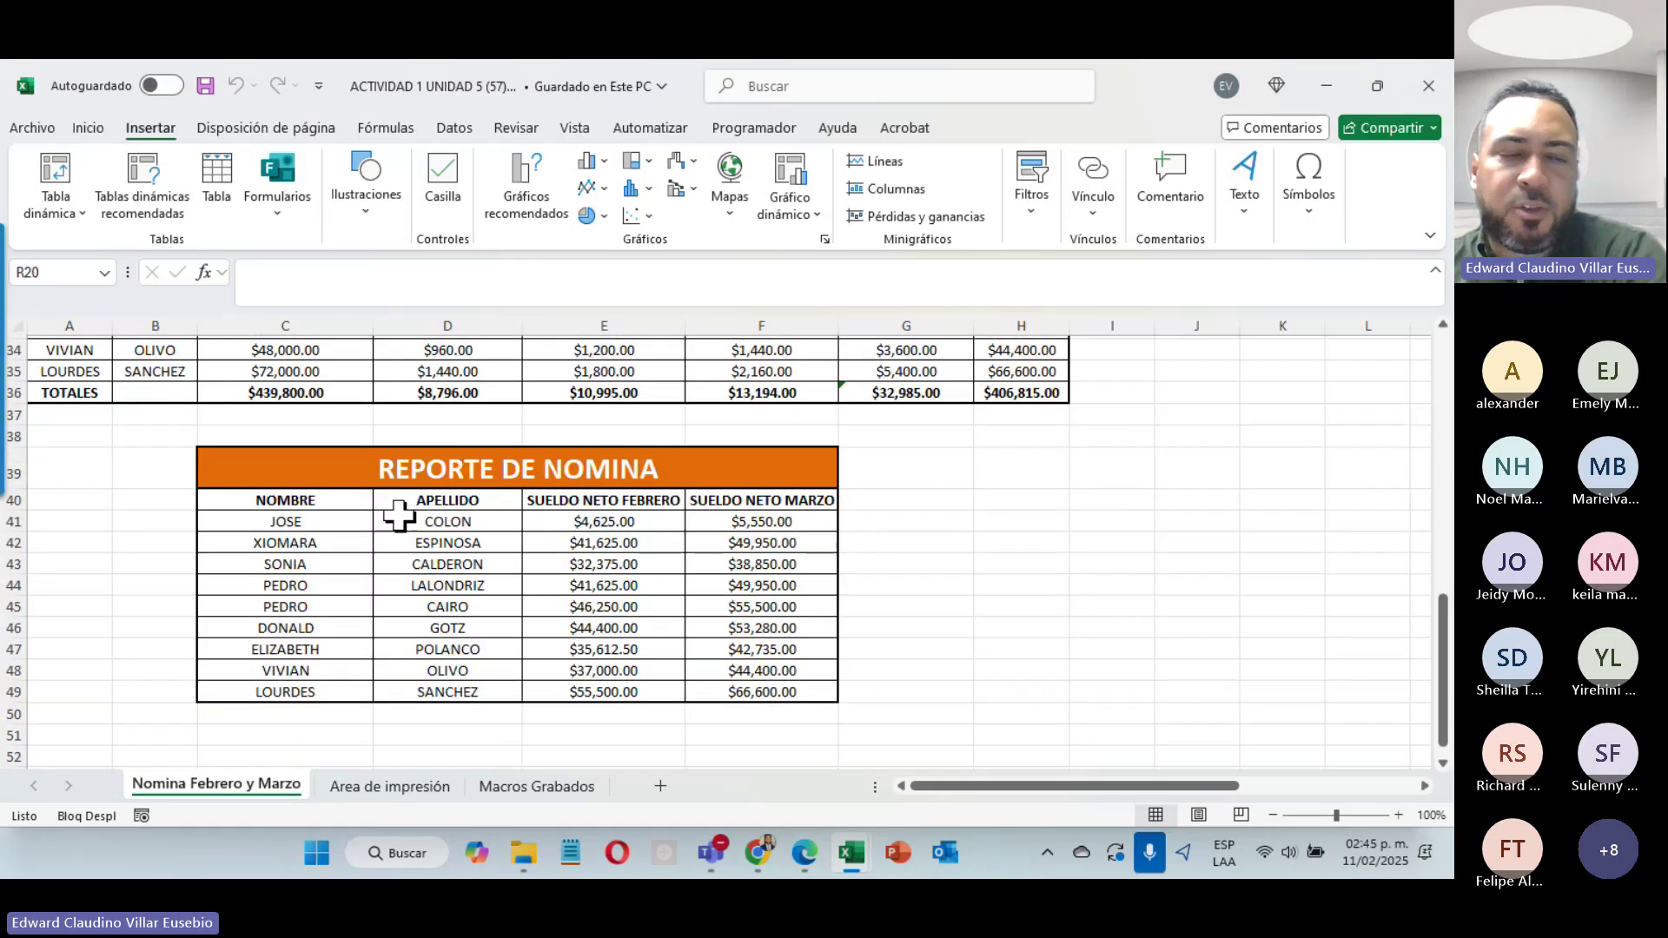
scroll(580, 487, up, 7)
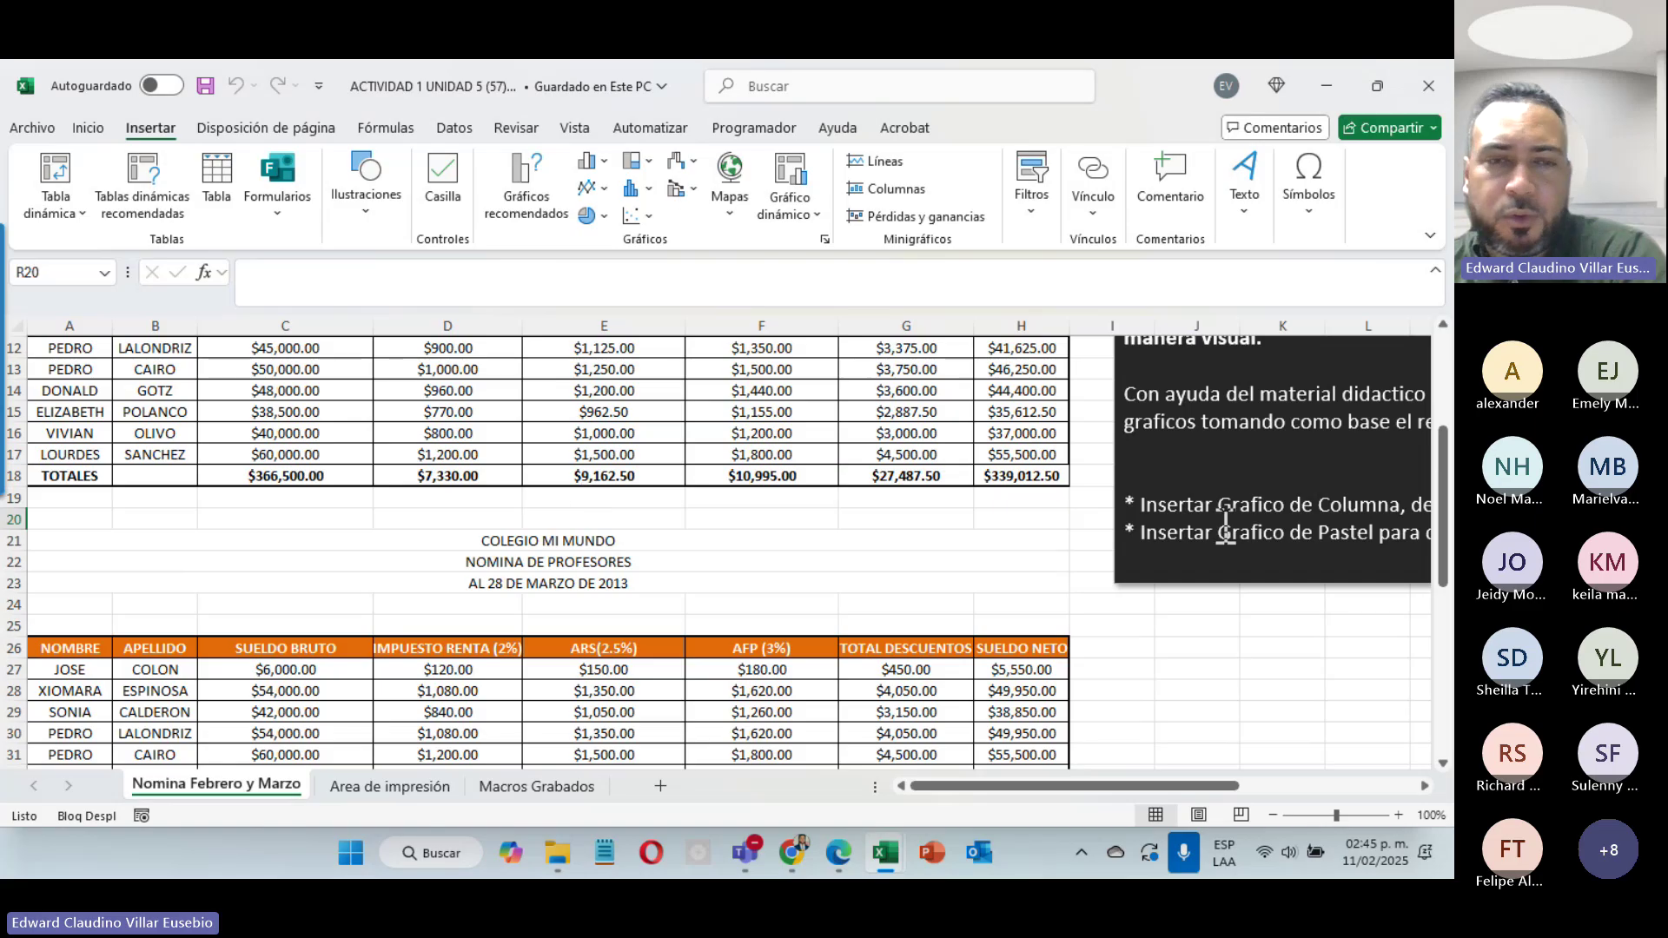
scroll(942, 609, down, 7)
Step: Insert a 3-D clustered column chart based on the whole REPORTE DE NOMINA table, C39:F49
click(331, 500)
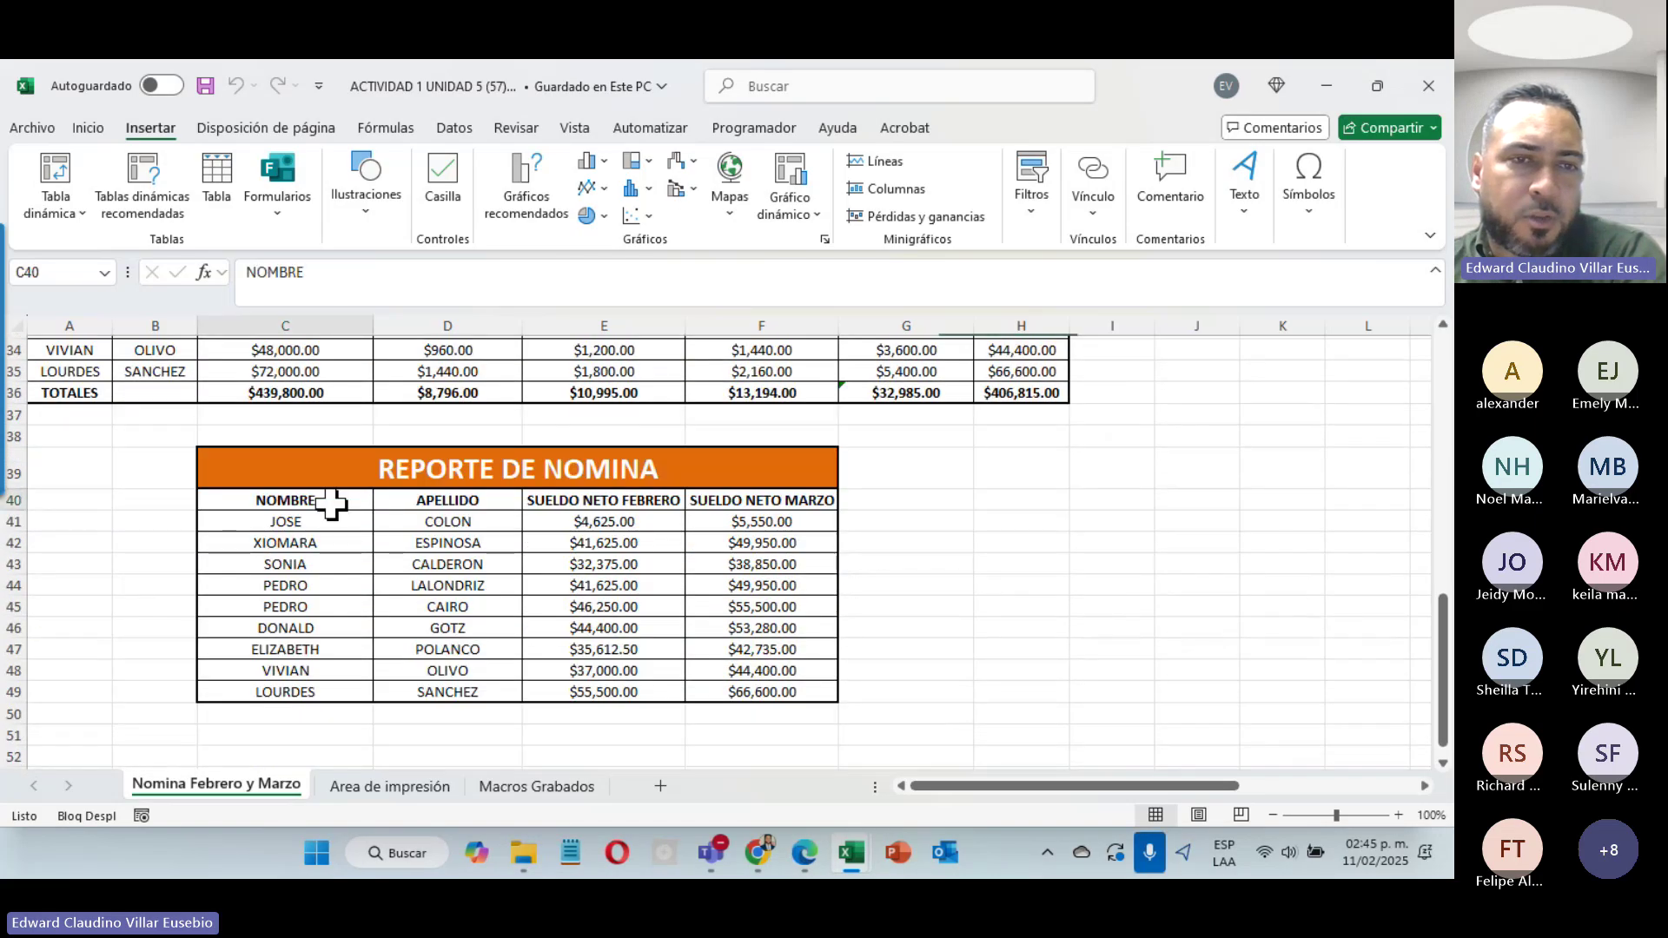
drag(305, 462, 681, 687)
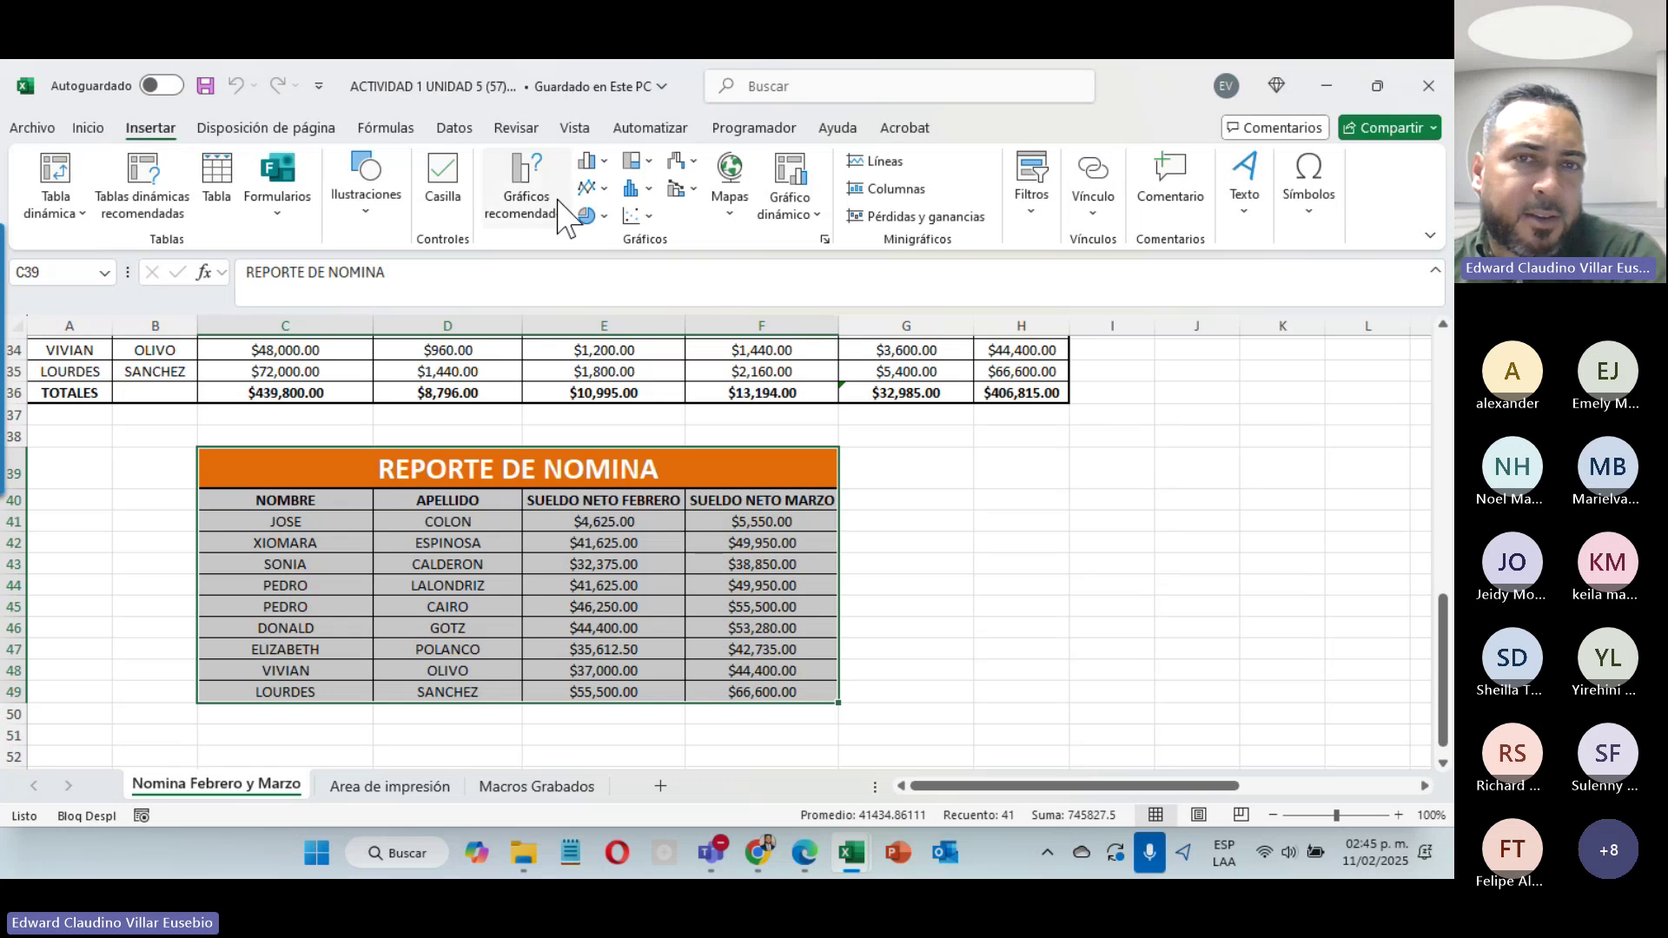
click(587, 162)
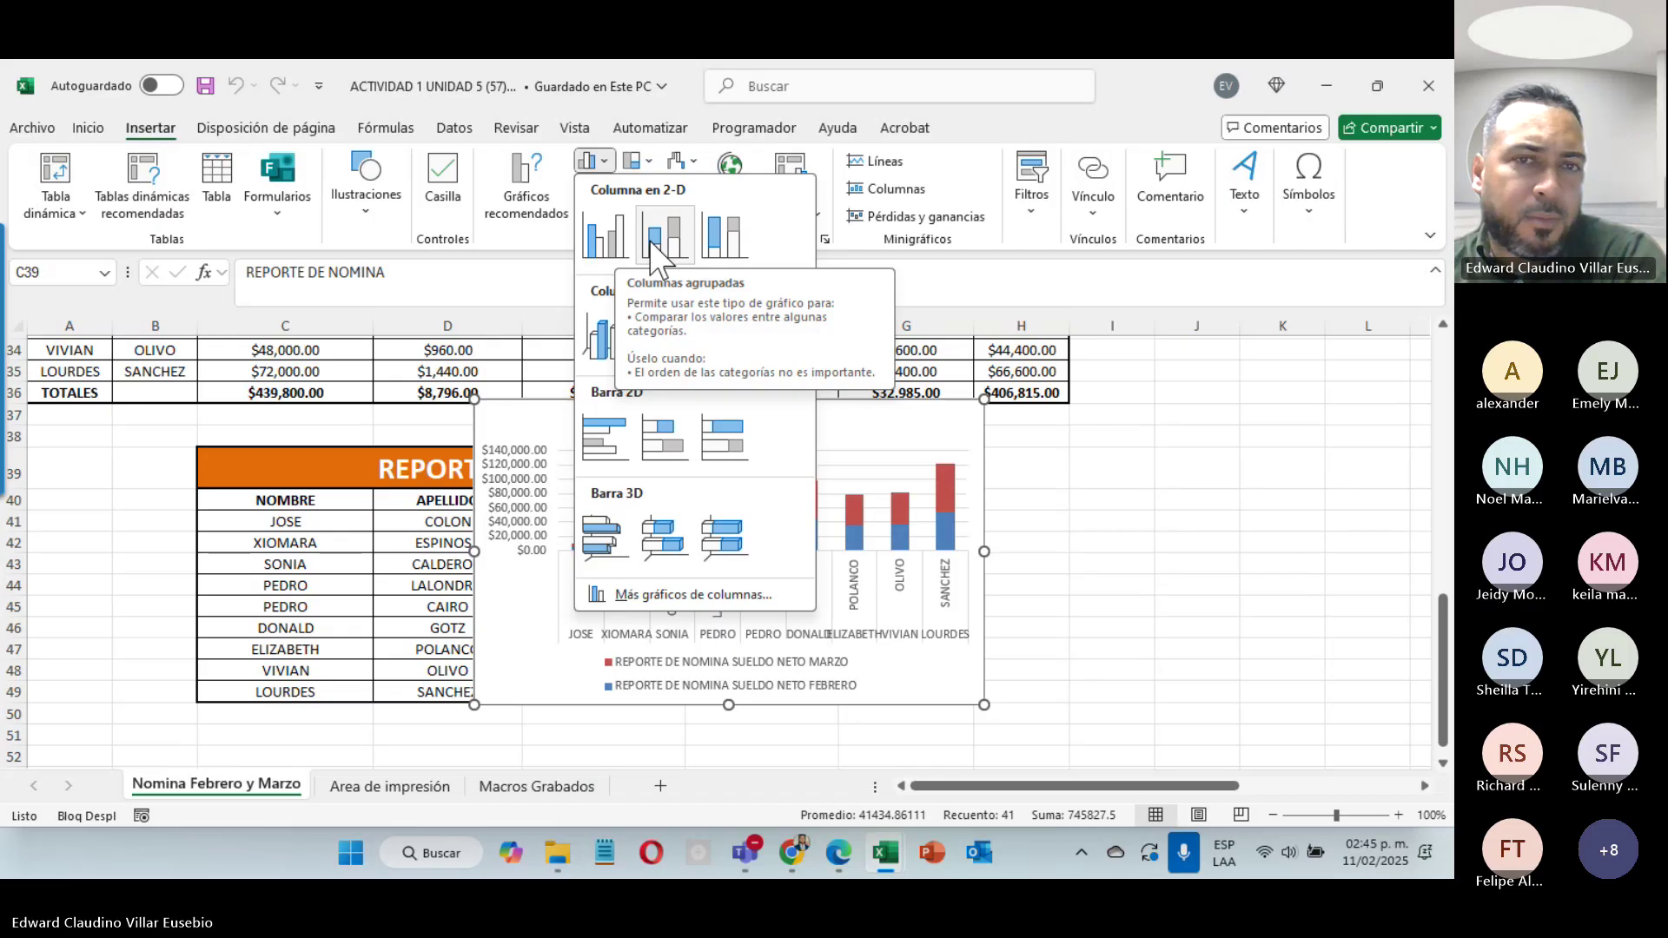
click(603, 344)
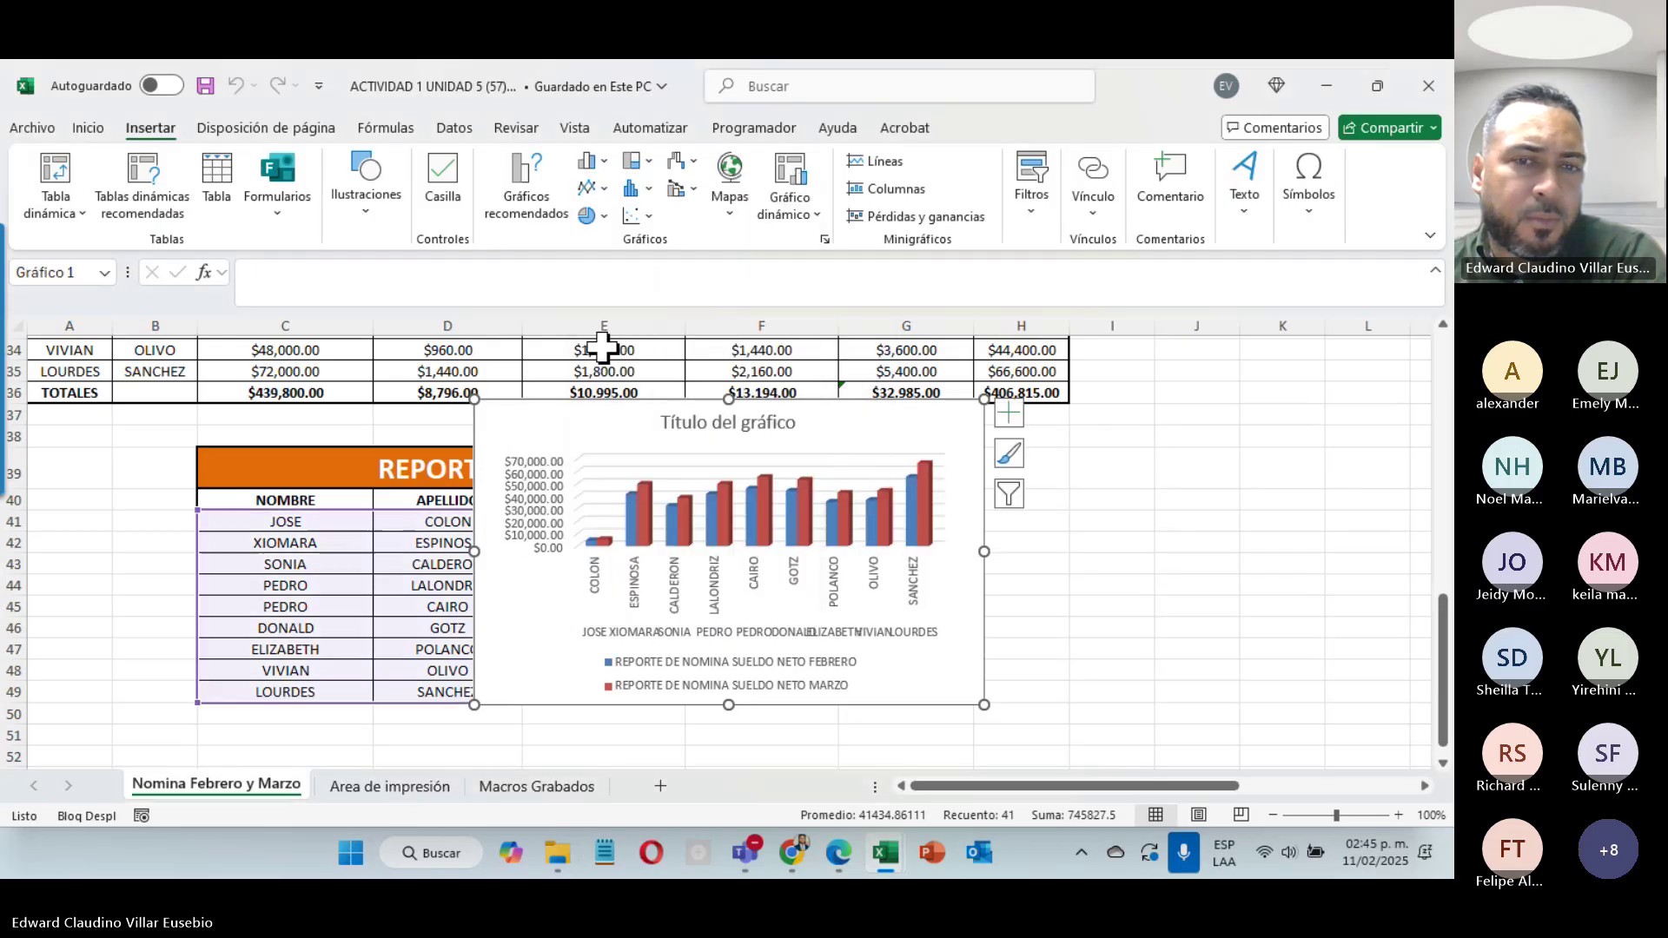
Step: Move the column chart to the empty cells beside the REPORTE DE NOMINA table and apply the dark-background chart style with data labels
drag(685, 446, 946, 456)
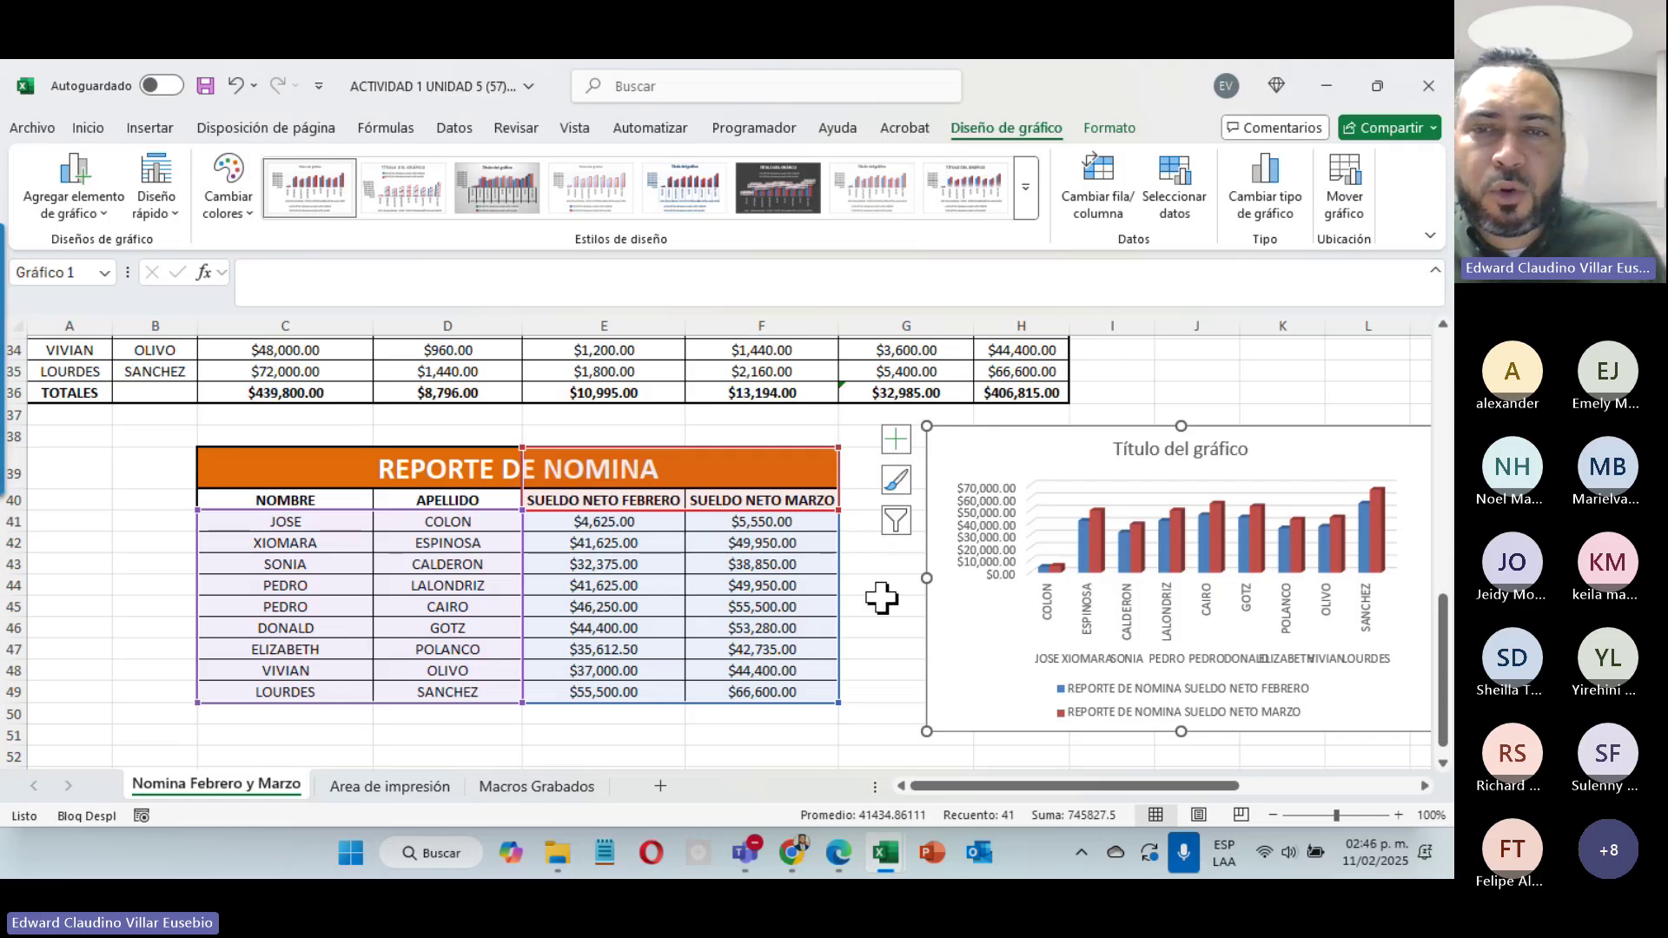
click(882, 649)
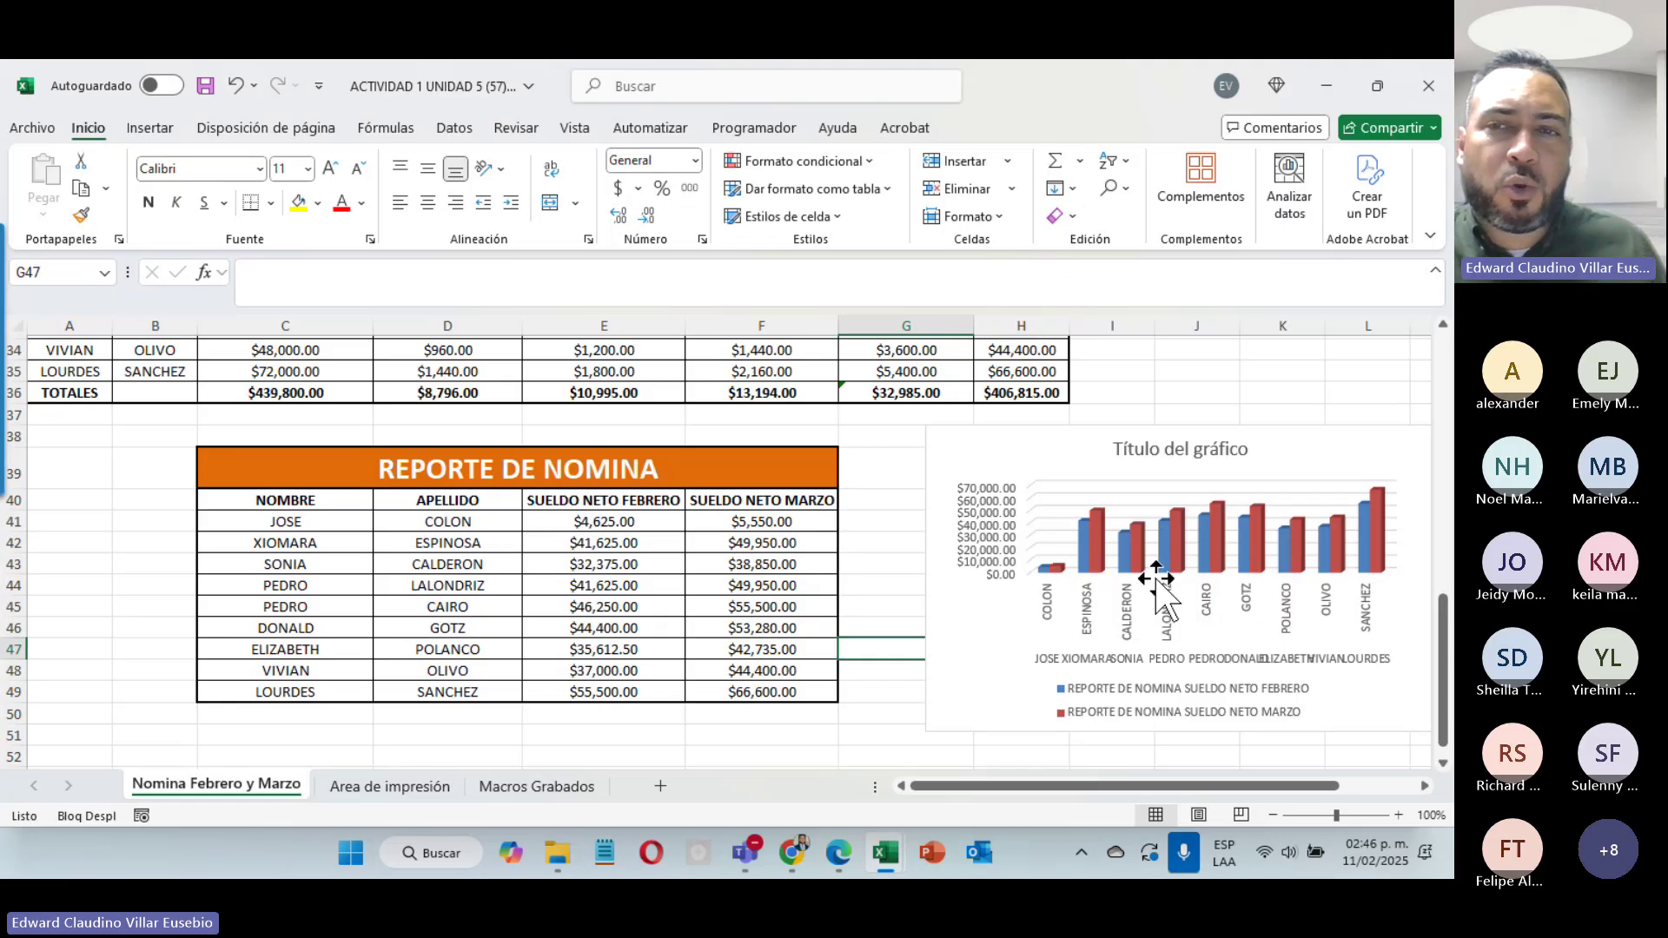
click(1095, 451)
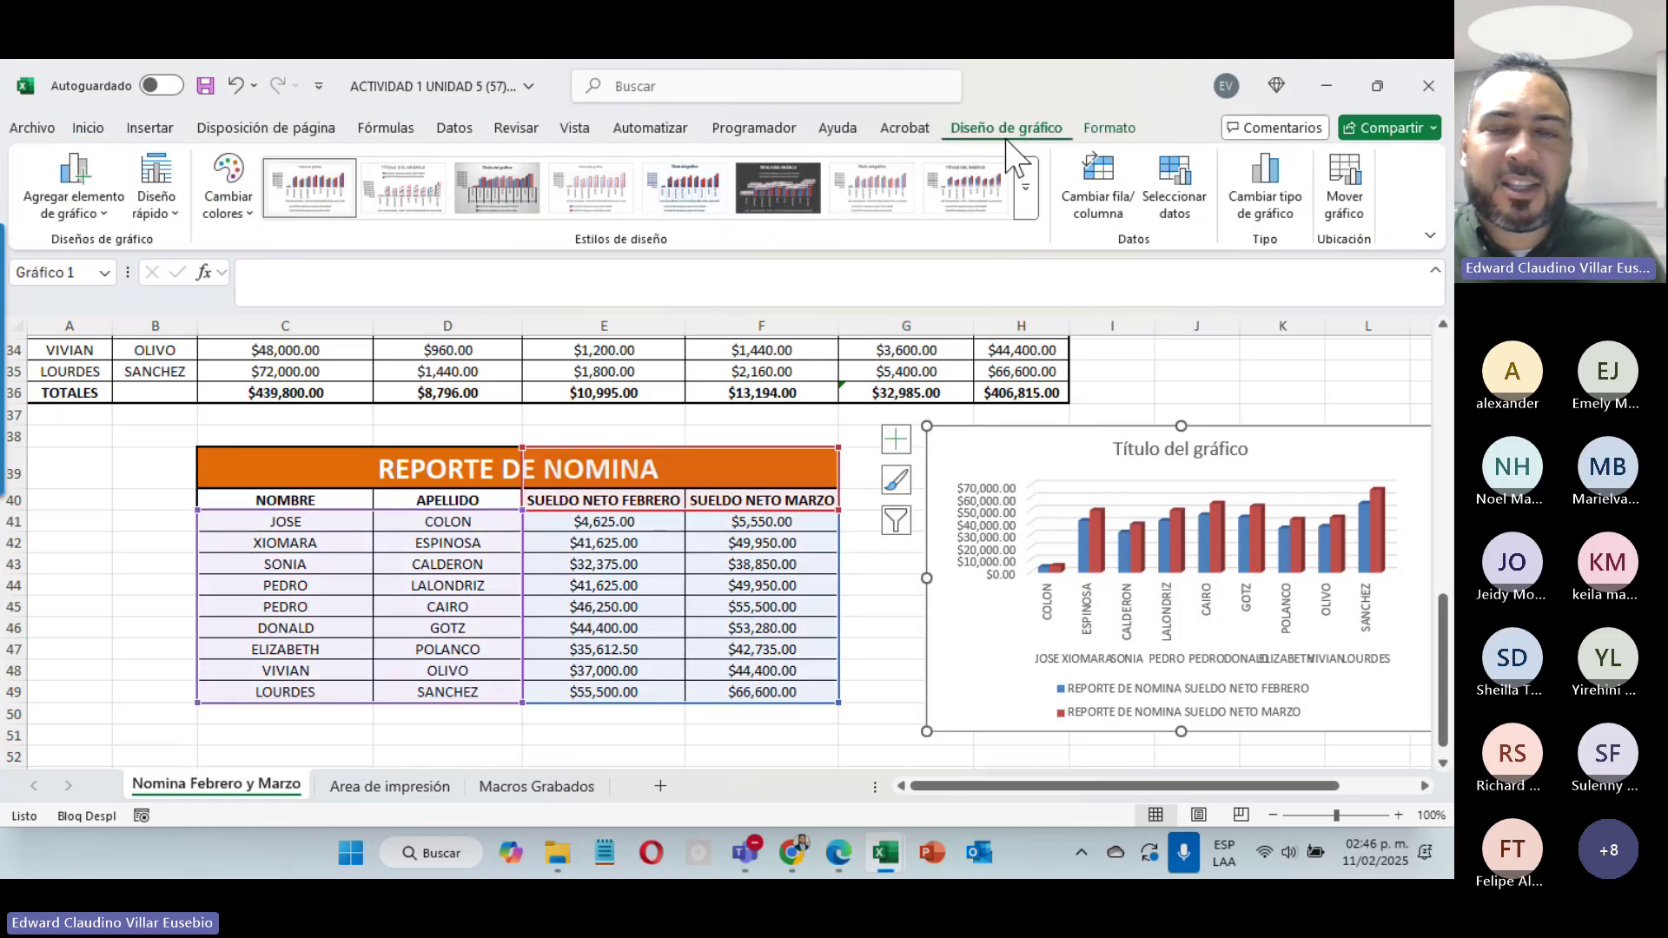
click(784, 171)
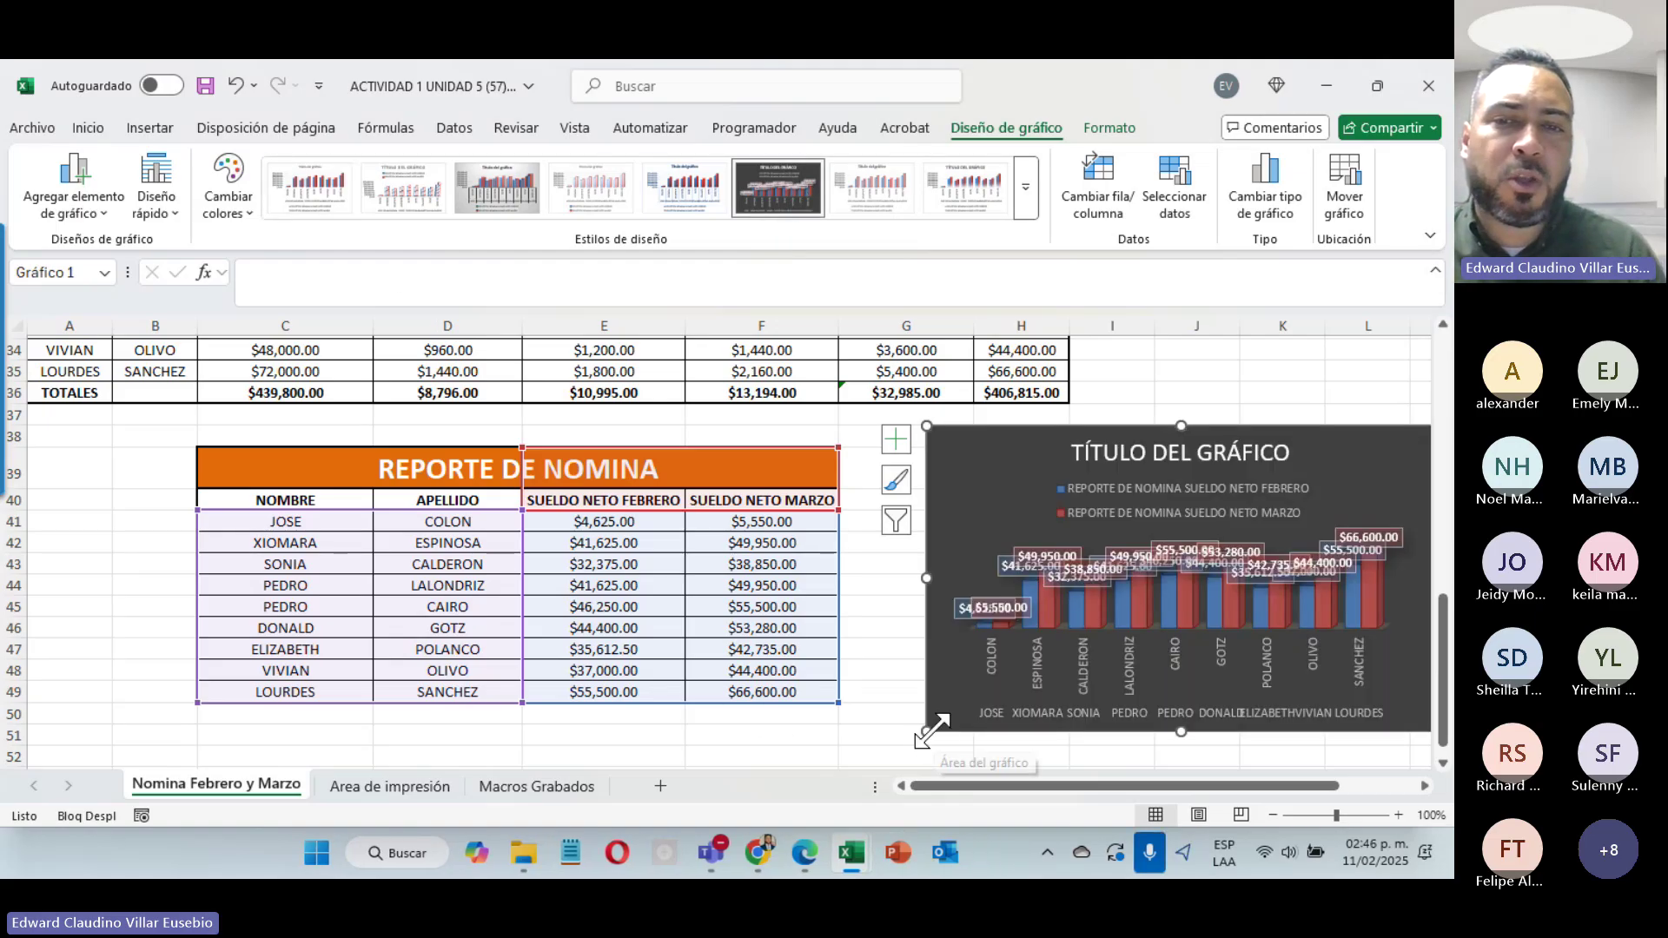
Step: Enlarge the column chart down to about row 61 and recolour it with the blue and green multicolour palette
drag(924, 733, 686, 763)
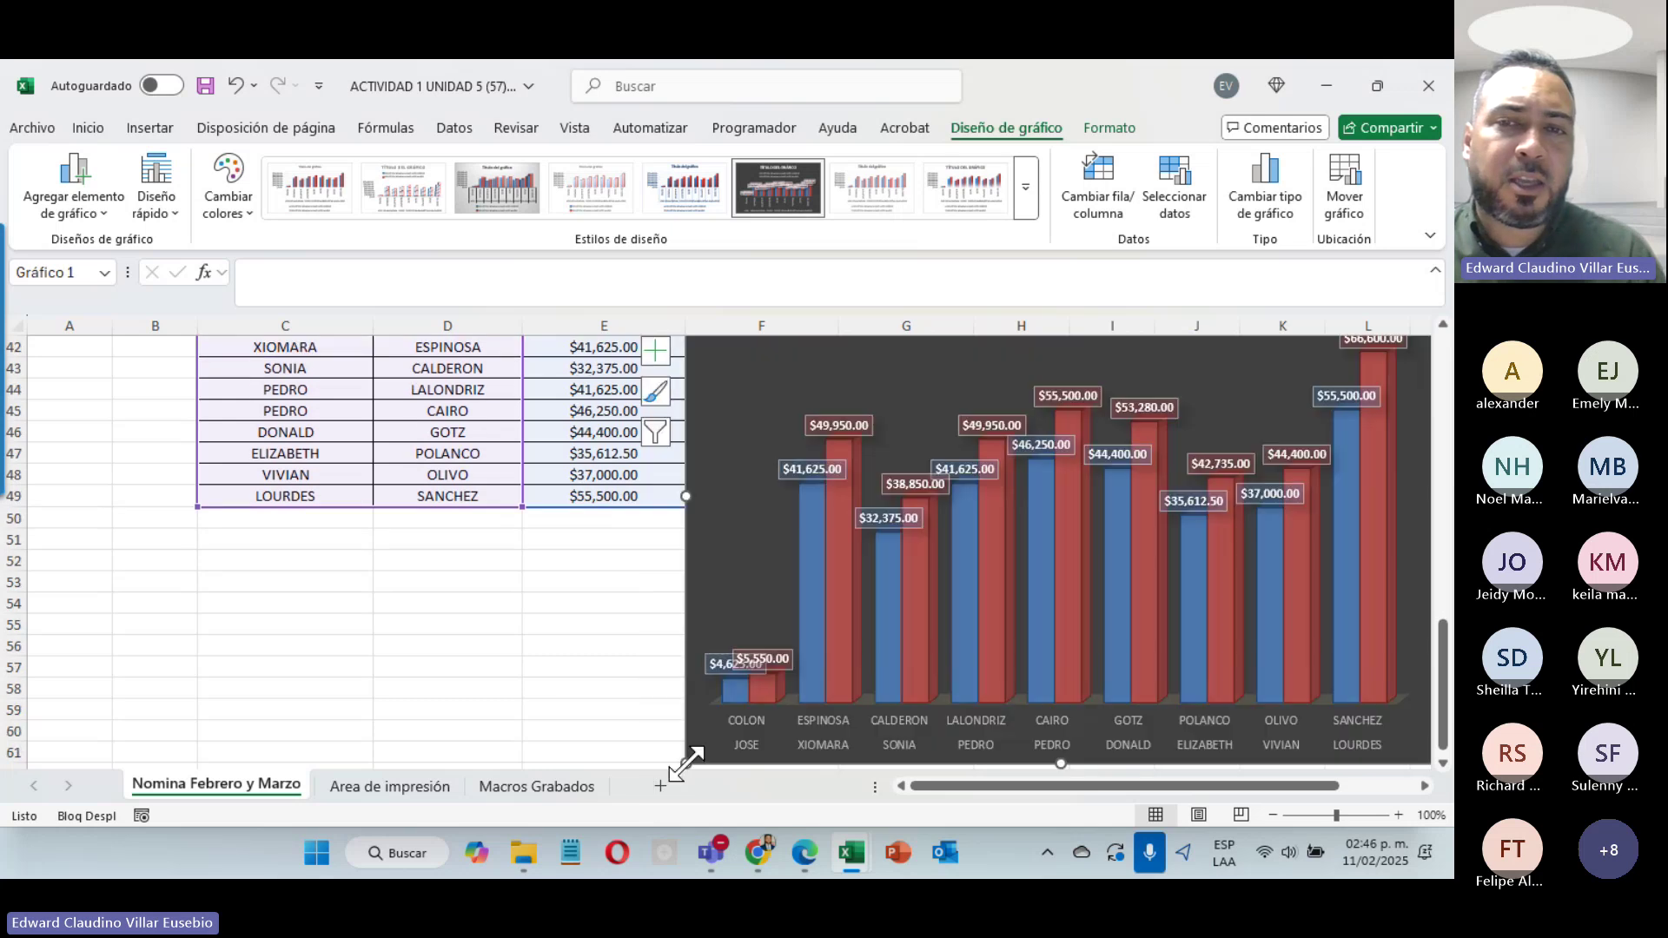
click(229, 202)
click(290, 343)
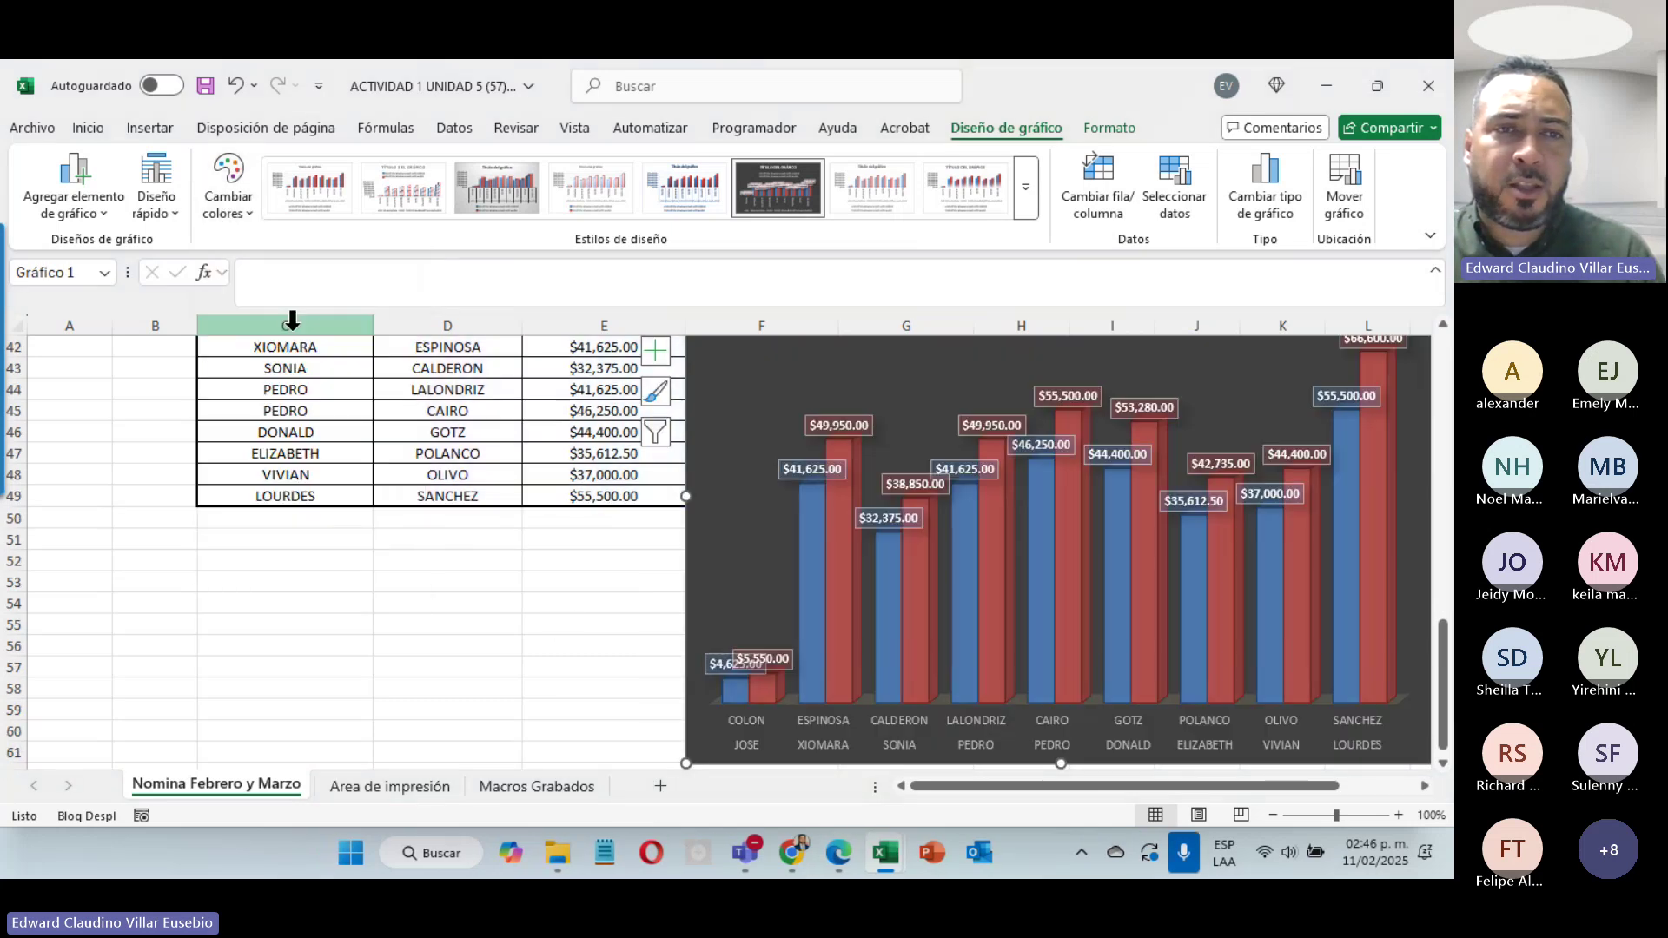
click(246, 217)
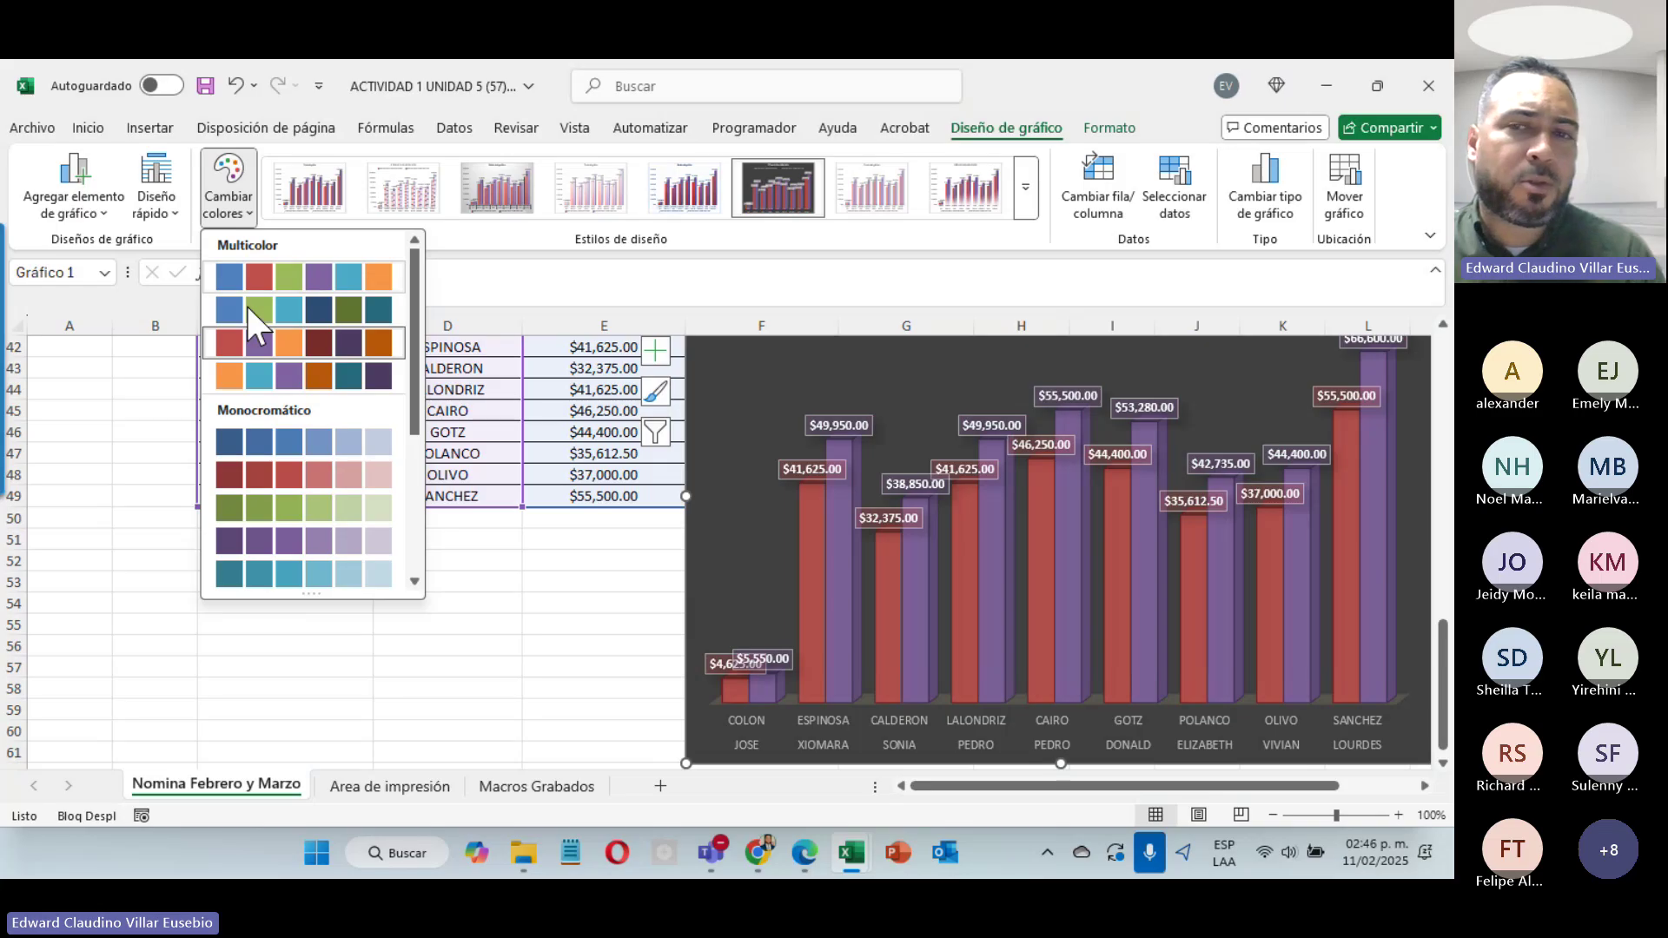
click(250, 310)
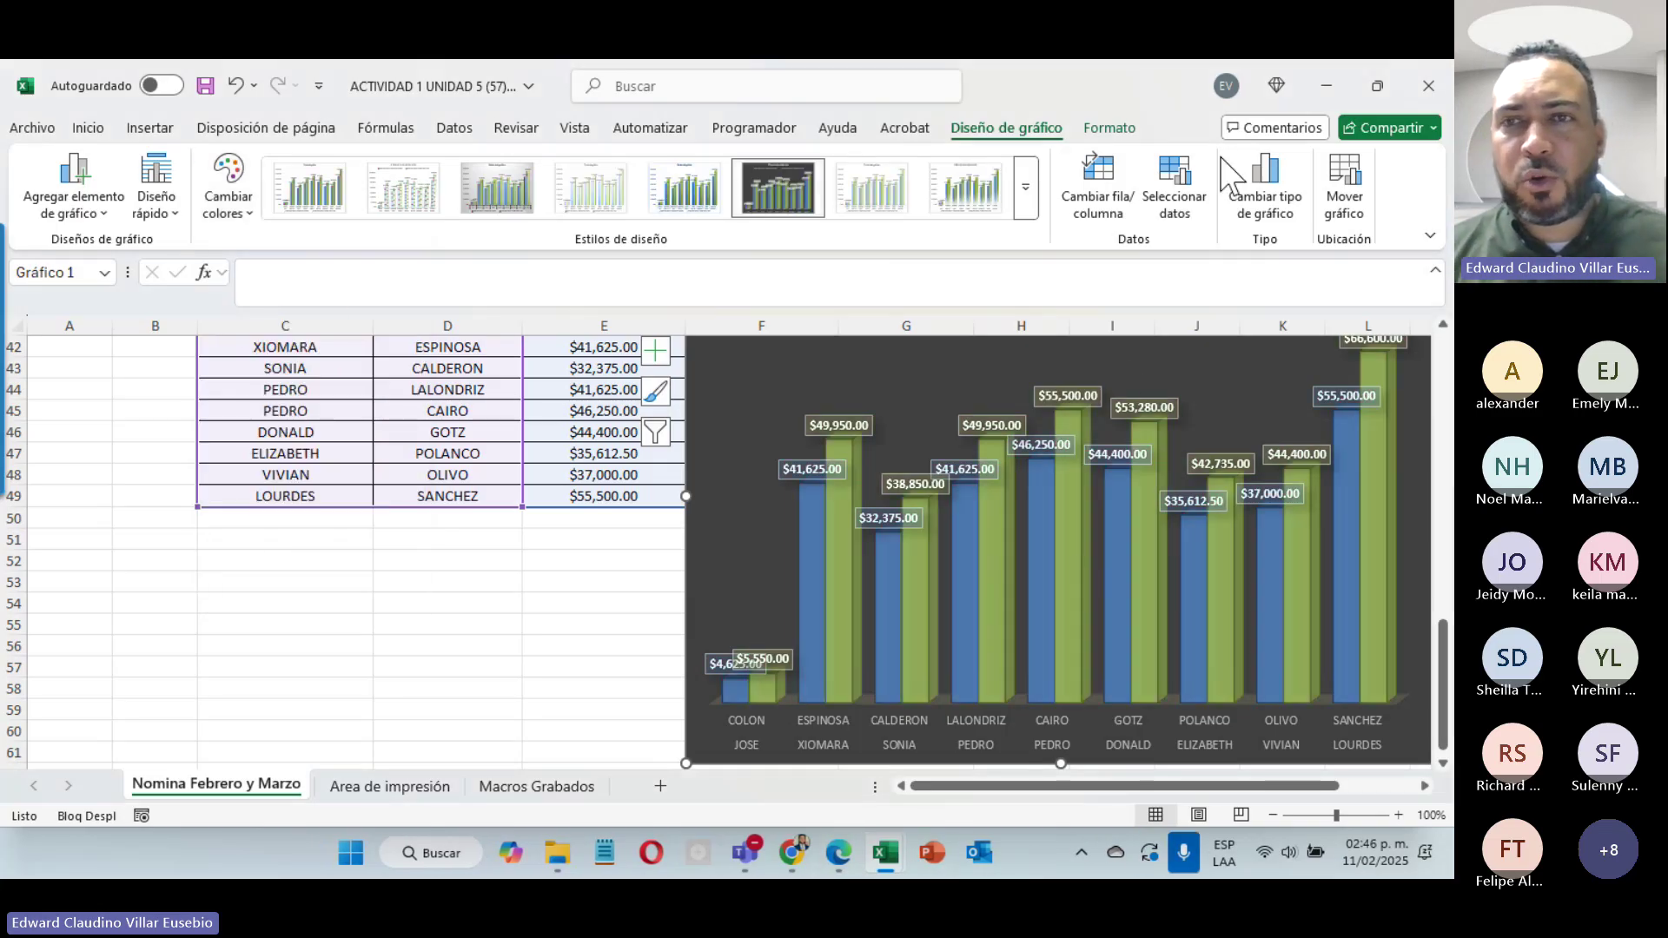
Step: Switch the column chart's rows and columns so the employees become series grouped under SUELDO NETO FEBRERO and SUELDO NETO MARZO
click(1128, 193)
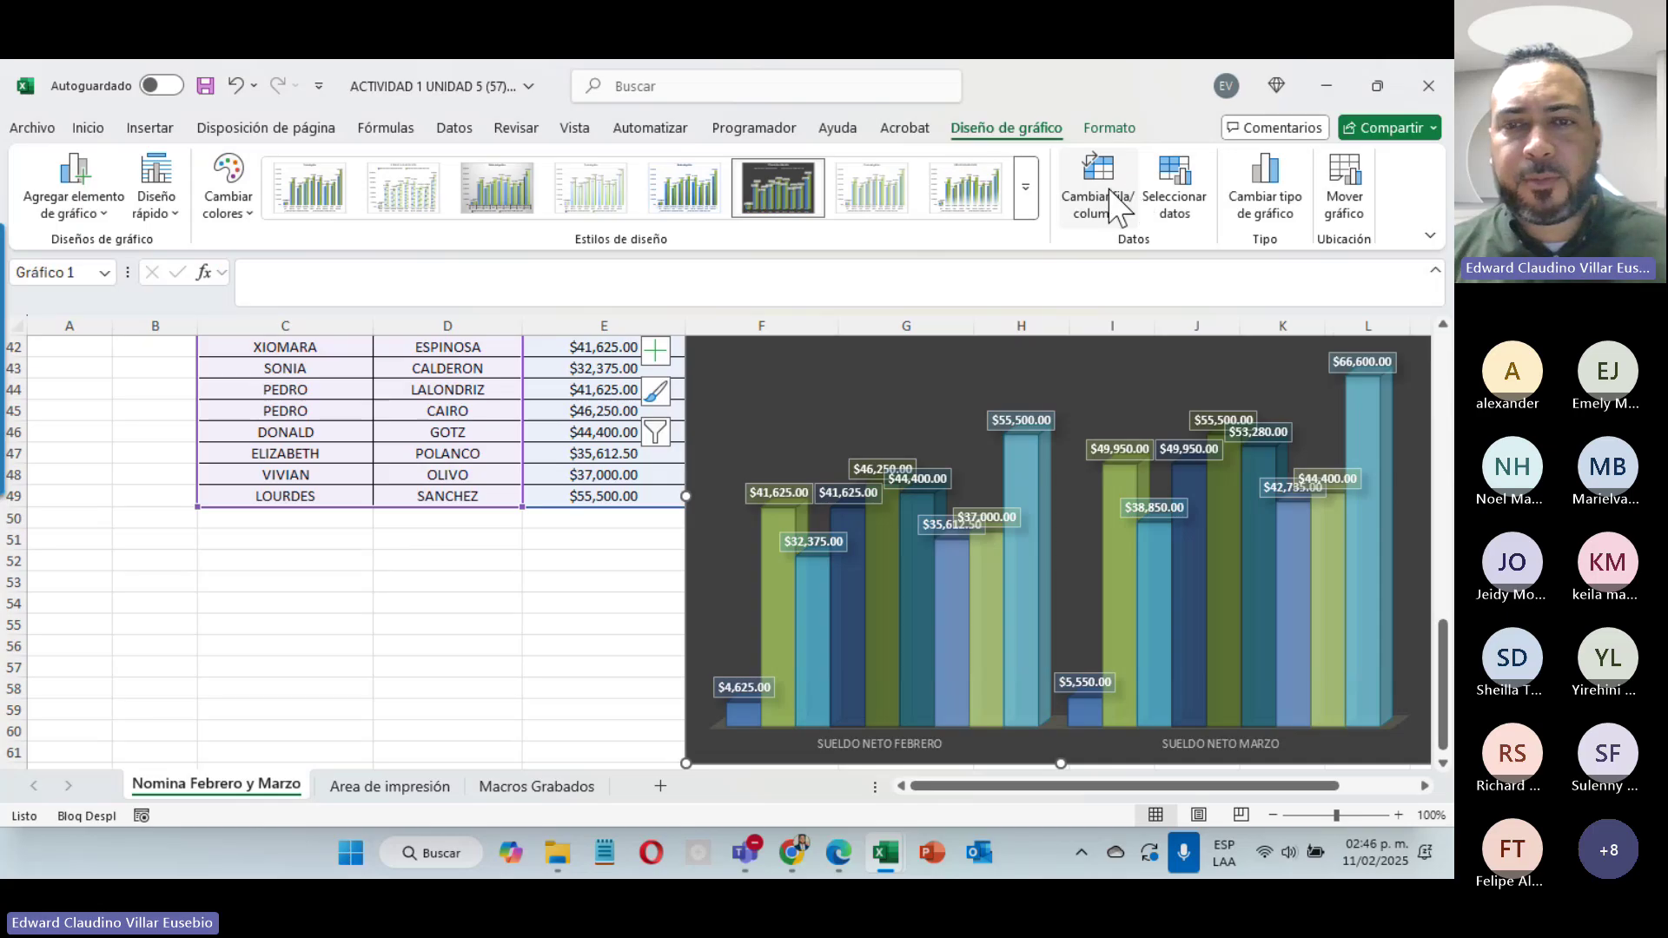
click(1104, 212)
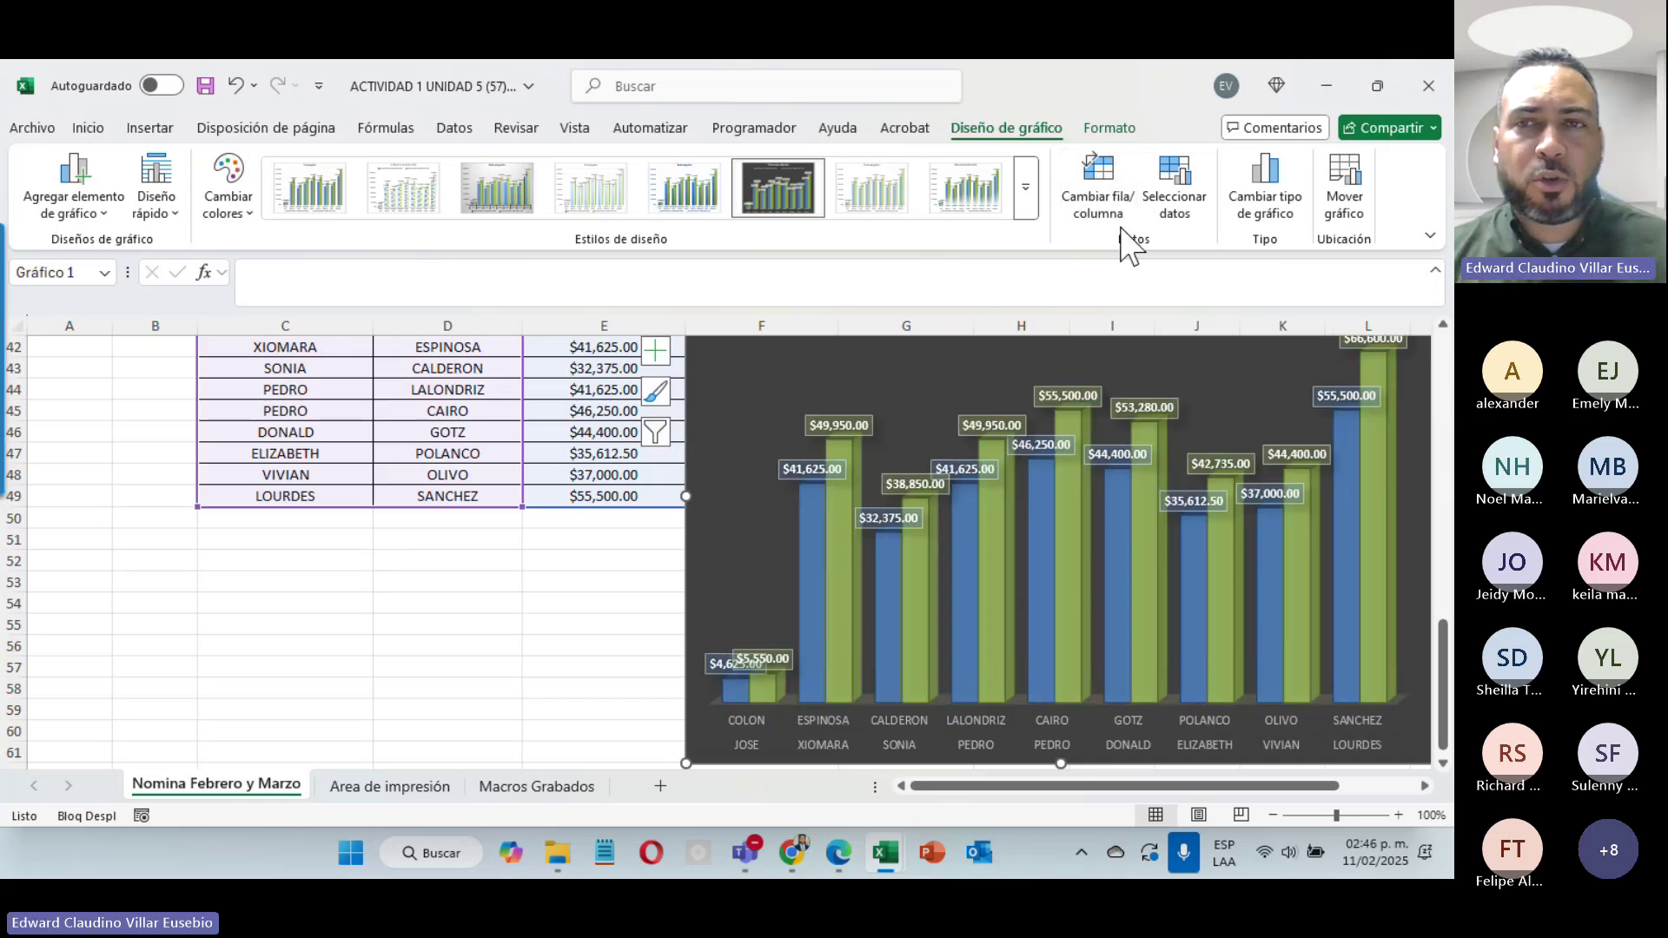
click(1100, 205)
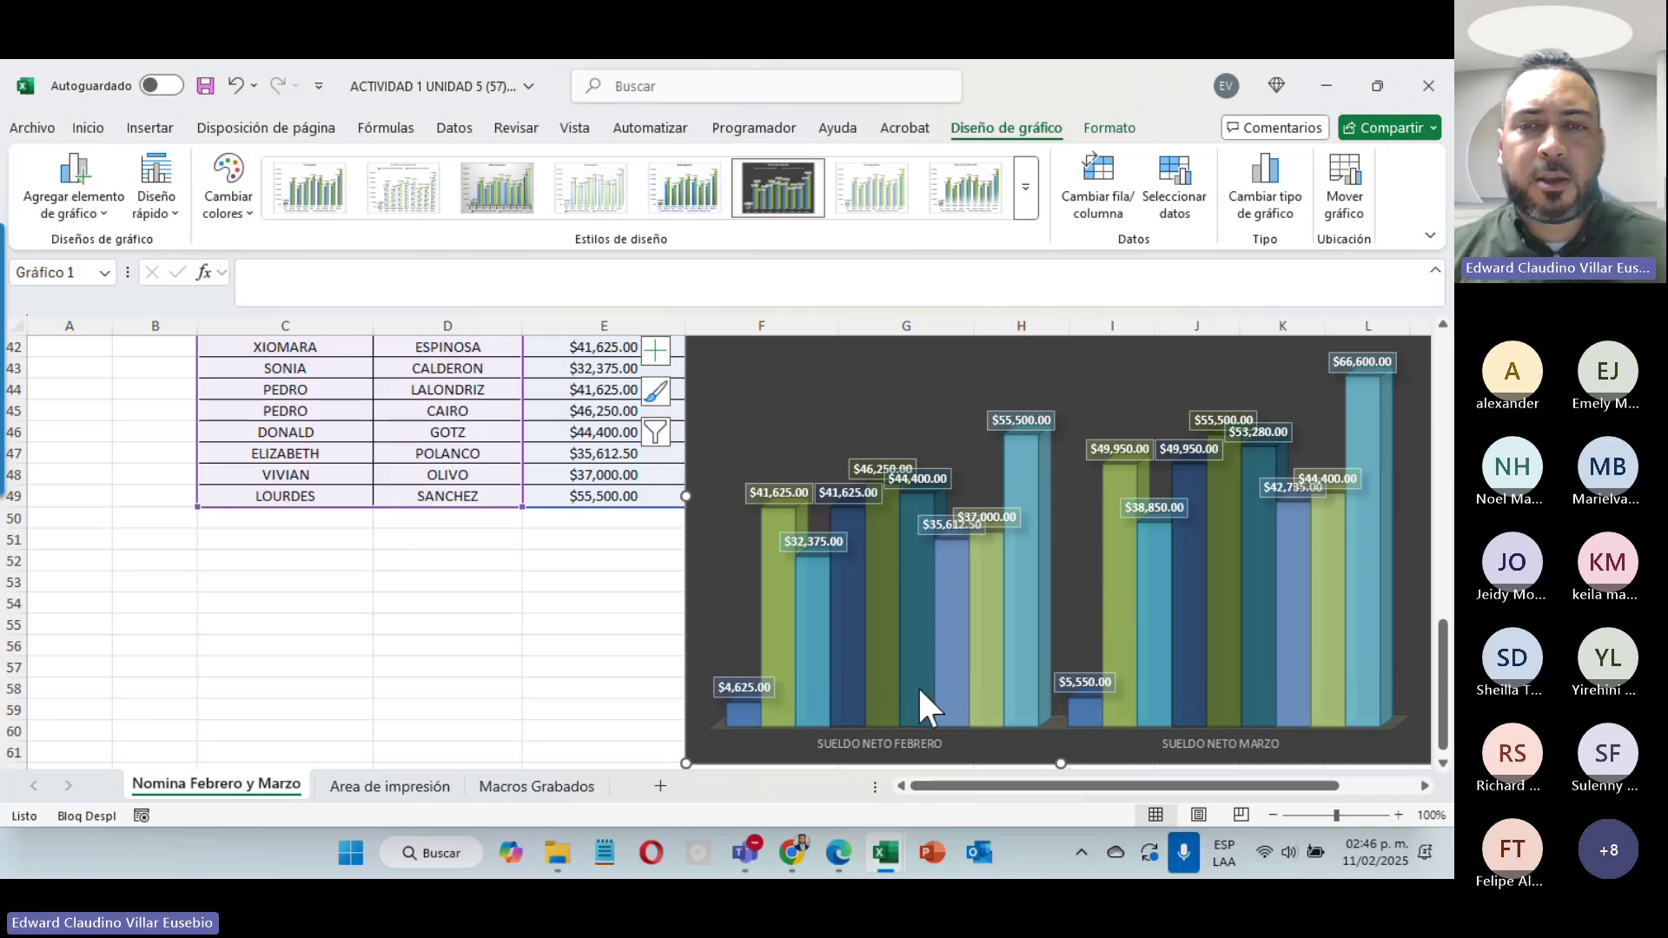
mouse_move(970, 715)
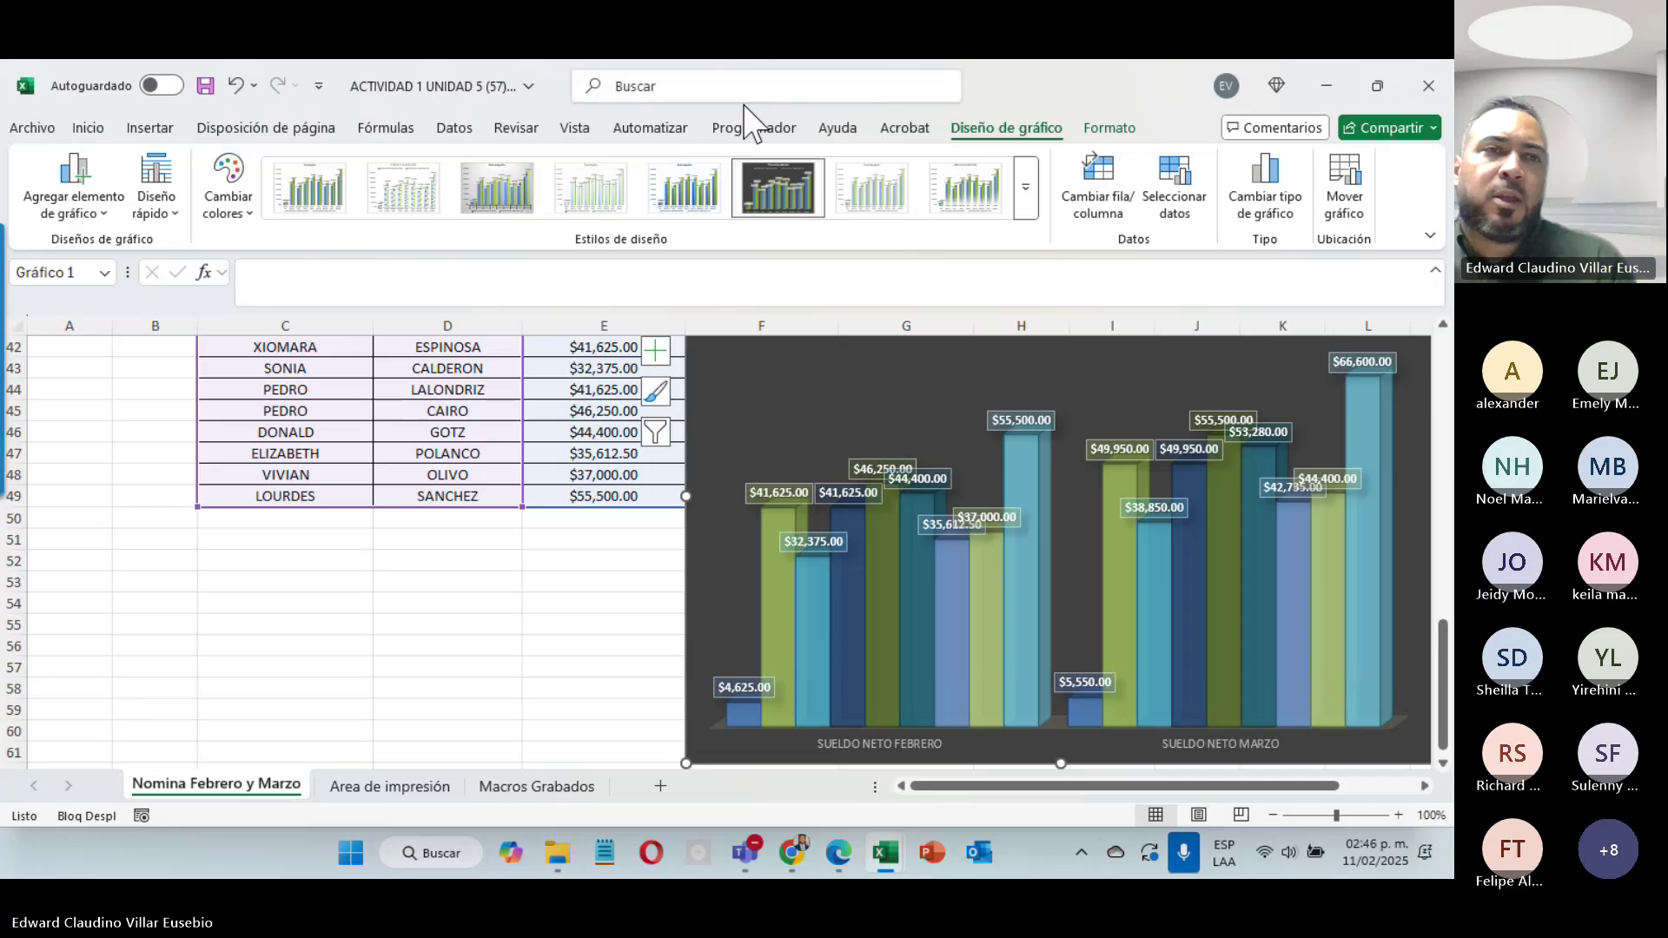
click(156, 208)
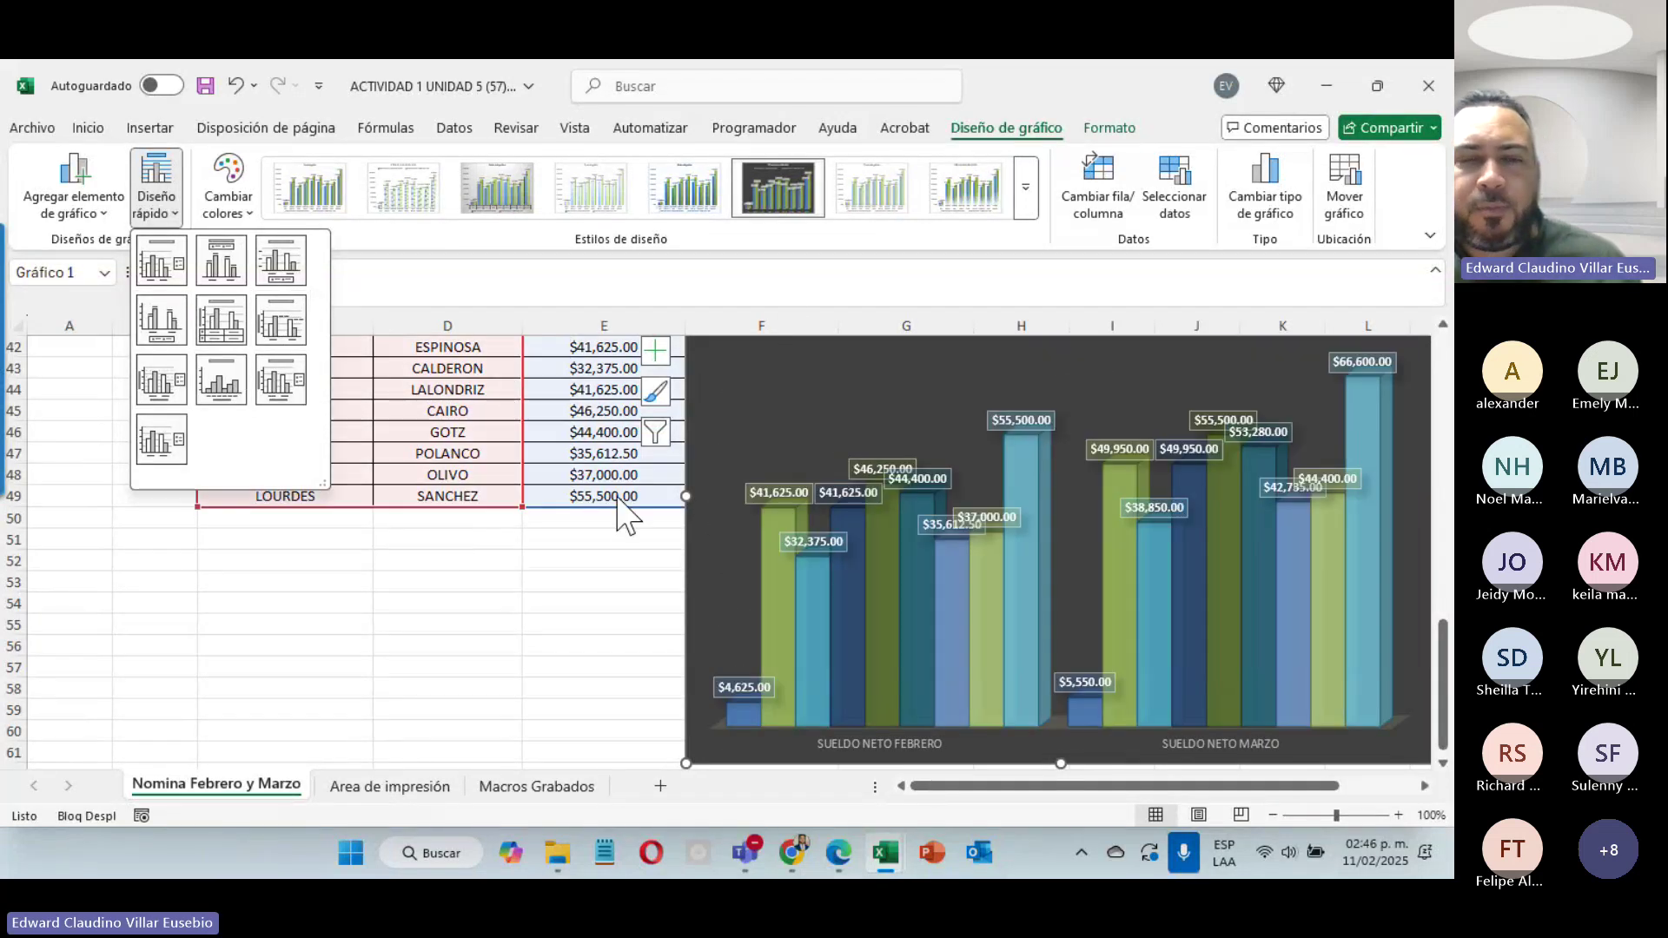
click(513, 615)
click(553, 658)
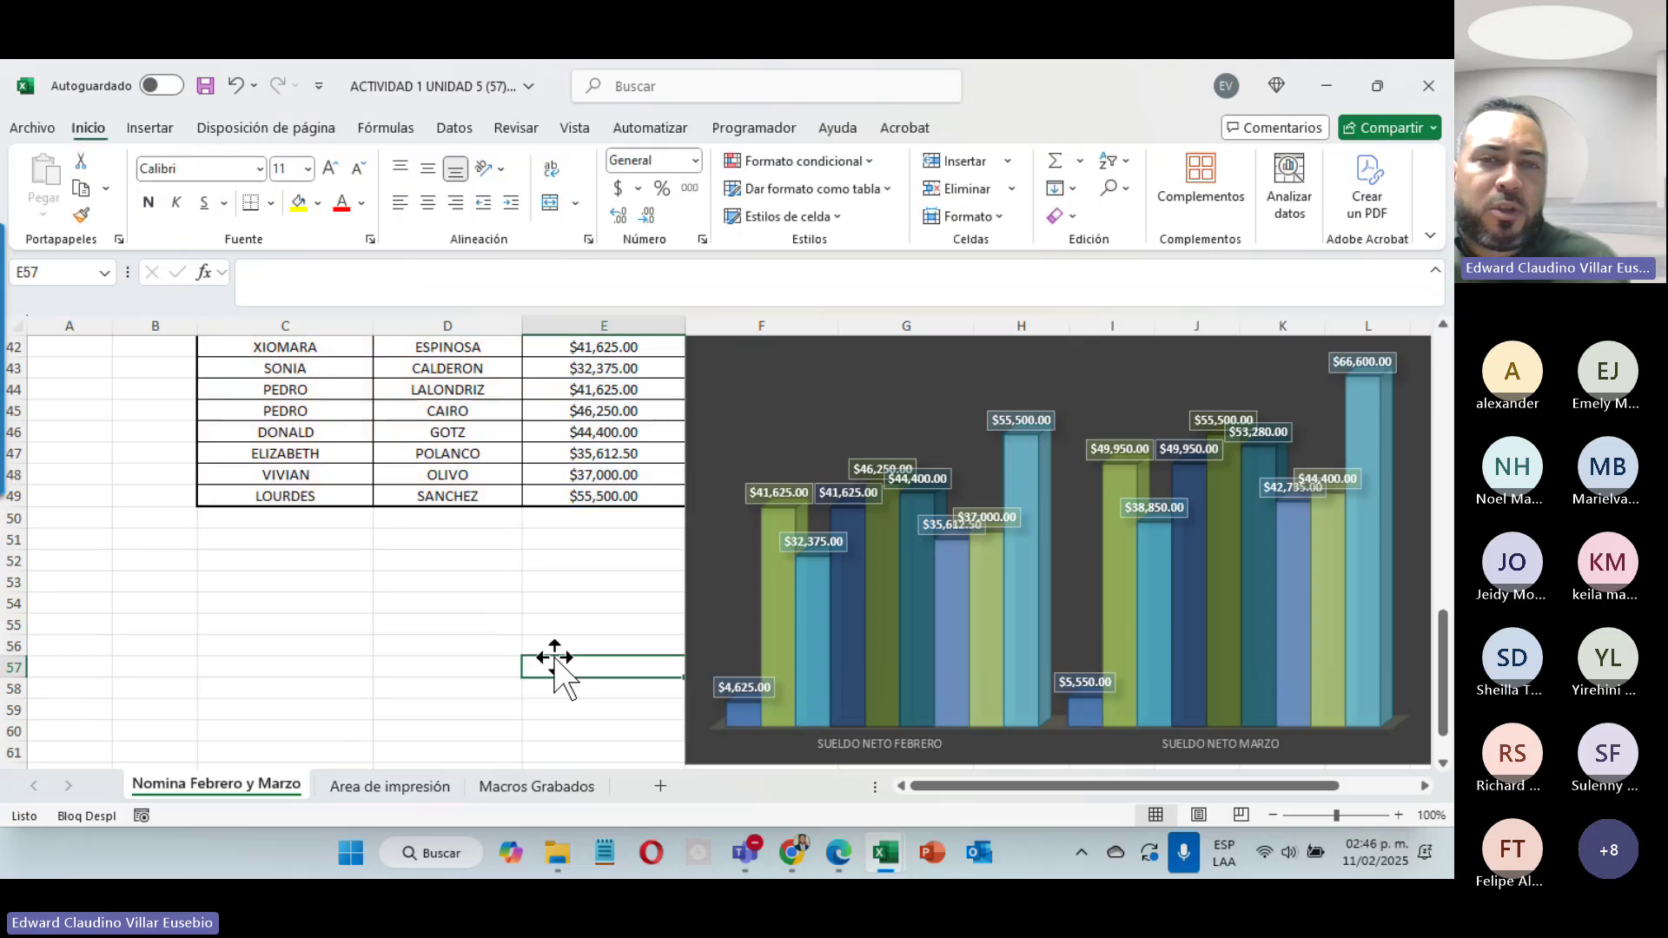
Step: Move the enlarged column chart off the REPORTE DE NOMINA table so it starts in column G beside it
scroll(554, 658, up, 3)
click(723, 528)
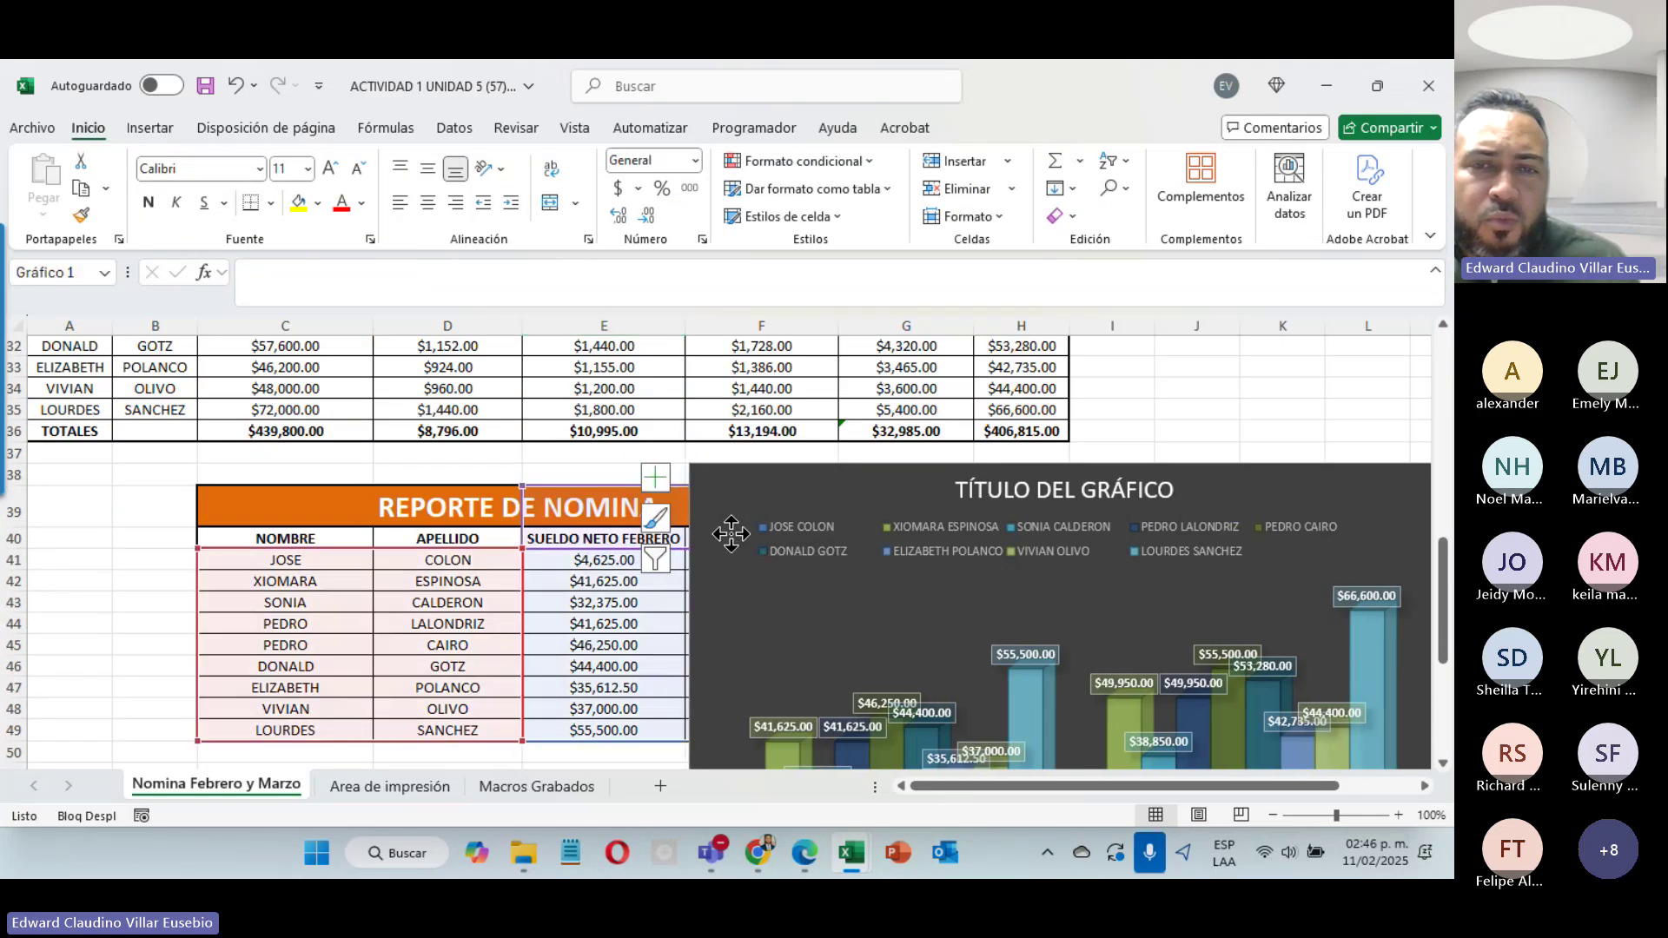
drag(767, 530, 951, 510)
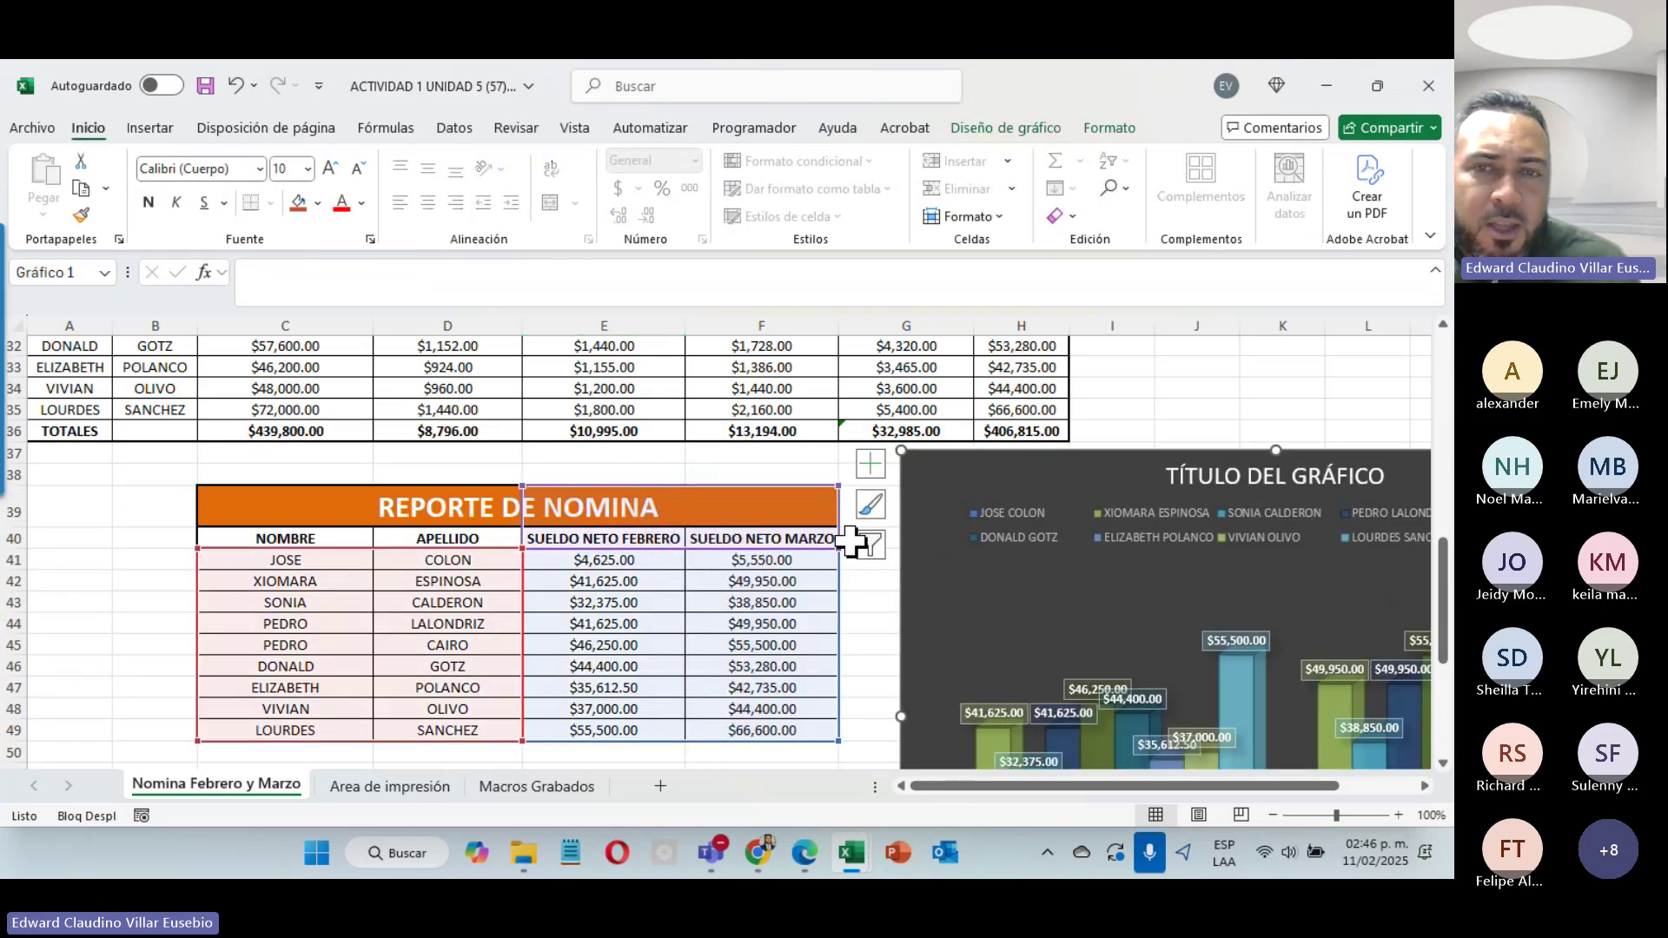
Step: Review the payroll tables, the written chart instructions beside them and the REPORTE DE NOMINA table for the charts required
scroll(850, 541, up, 10)
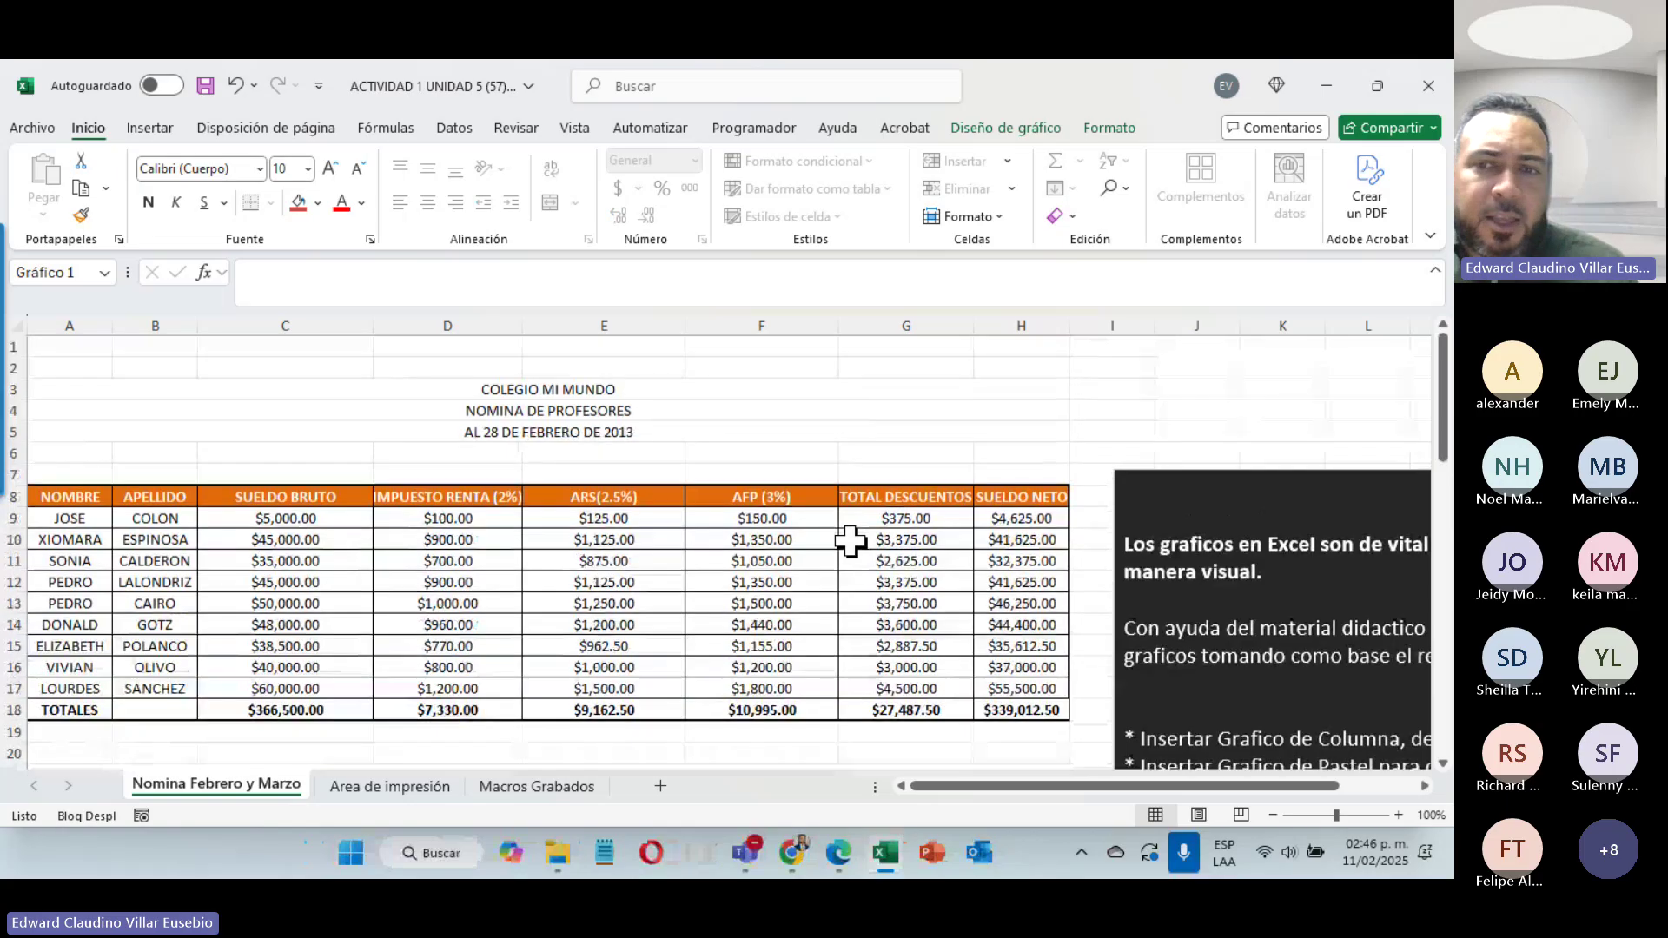
scroll(851, 541, down, 14)
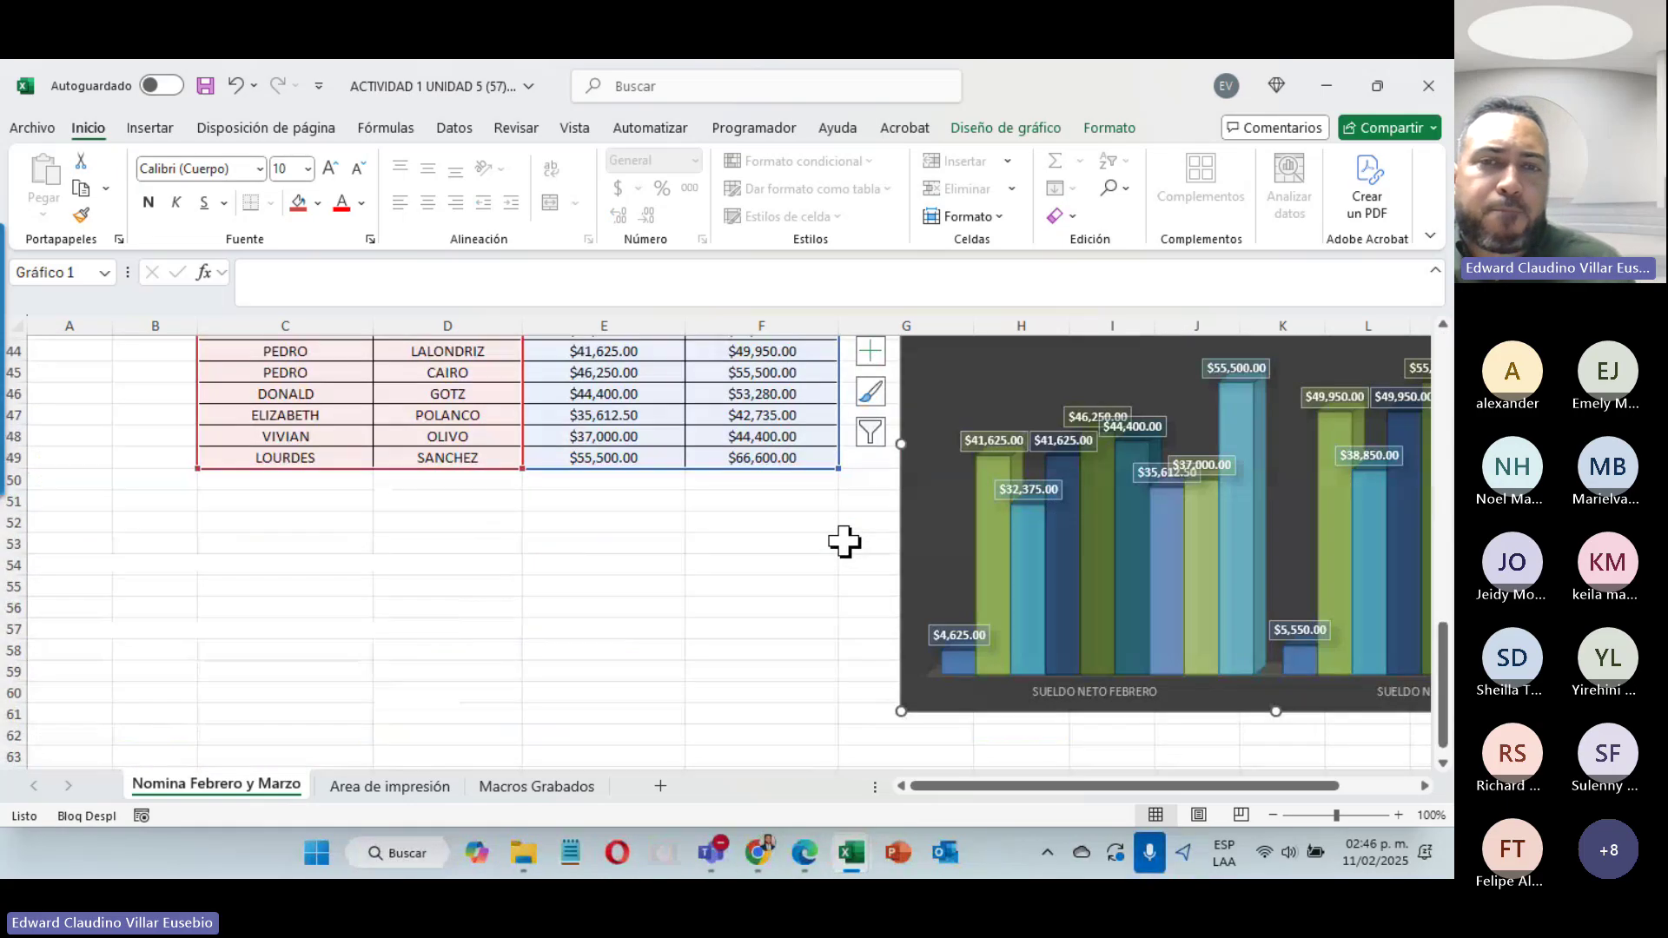
scroll(844, 541, up, 5)
scroll(844, 541, up, 10)
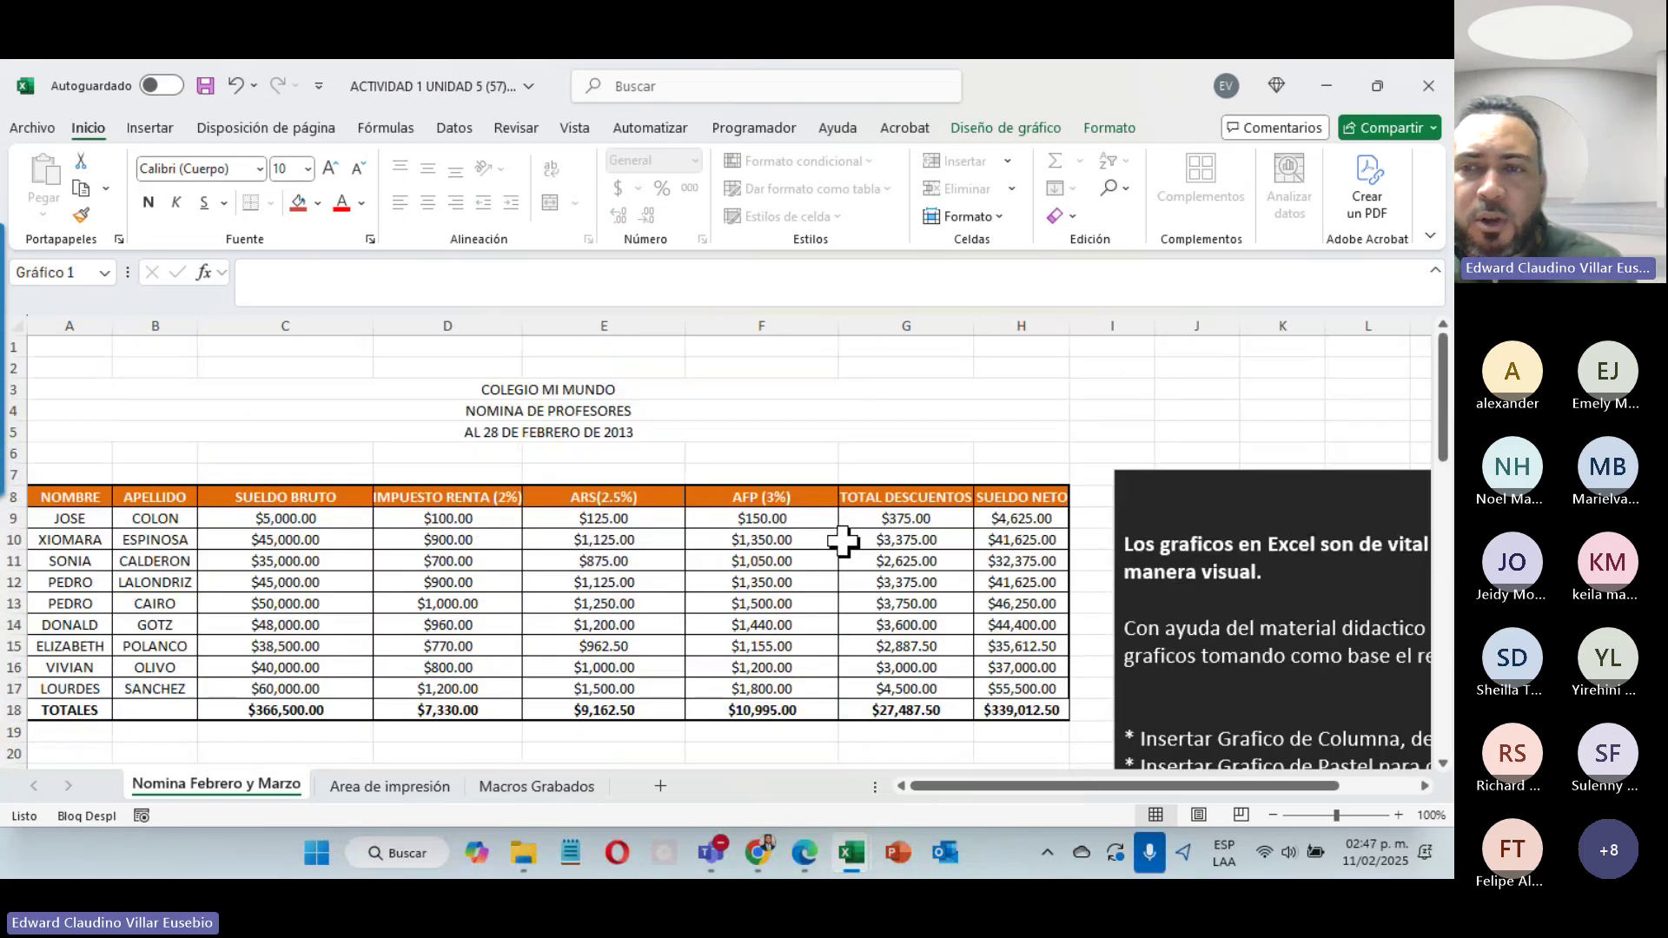
scroll(842, 542, down, 4)
drag(1276, 786, 1368, 762)
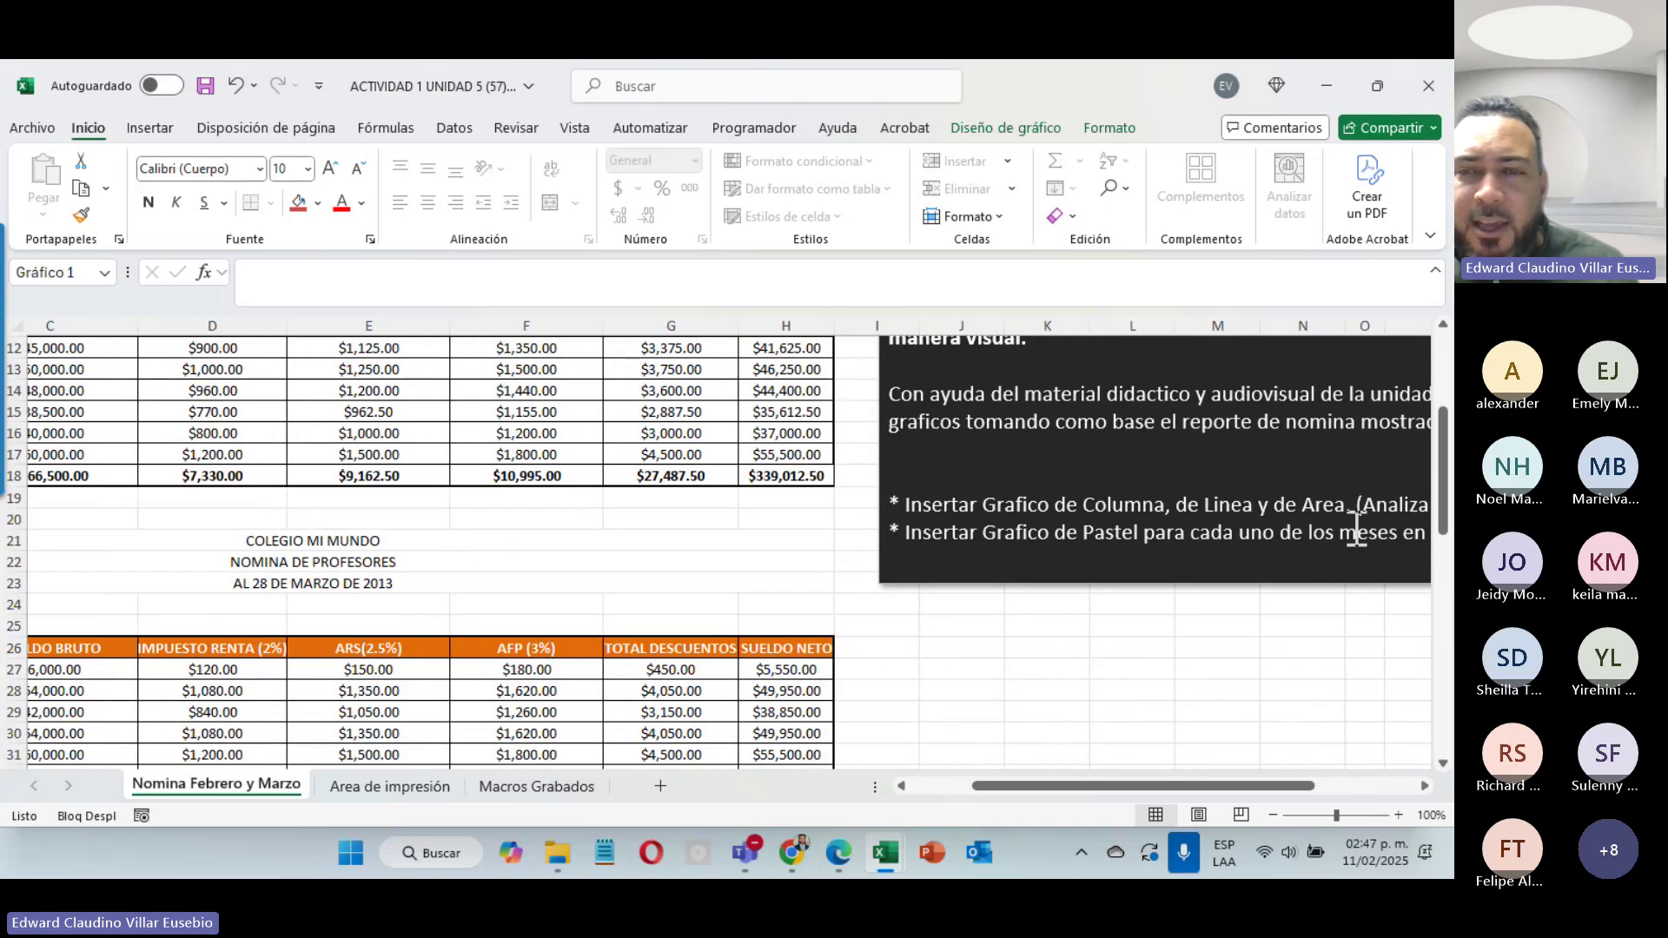
drag(1005, 786, 947, 786)
scroll(656, 691, down, 10)
scroll(596, 664, up, 3)
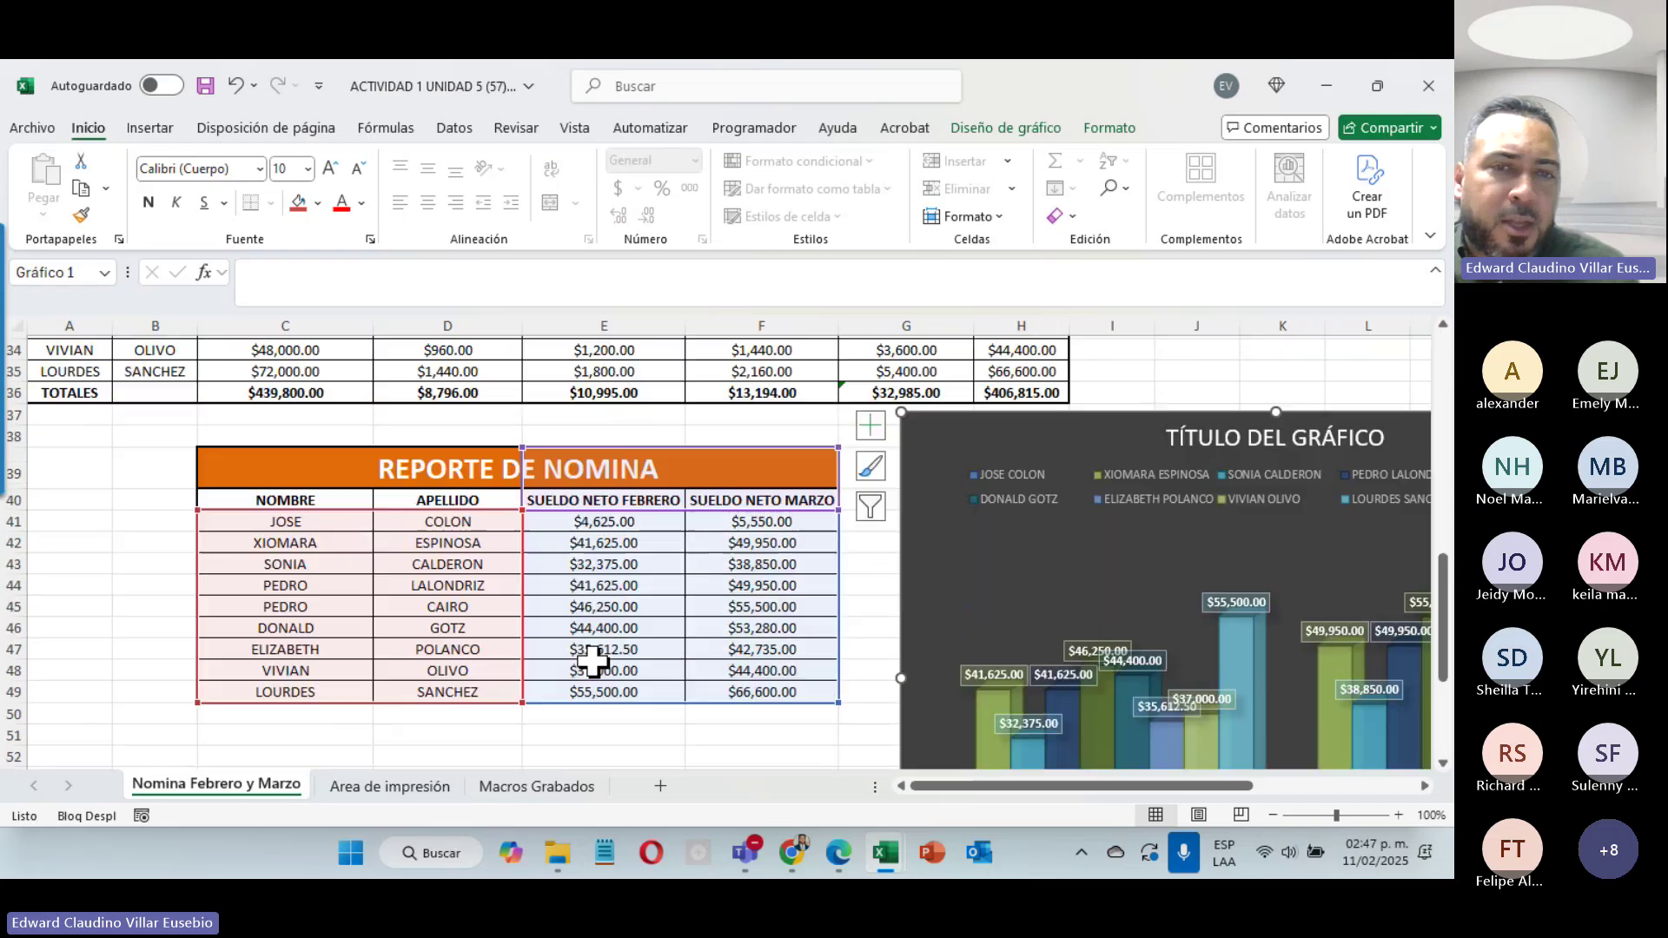
Step: Try to add a 2-D line chart while the column chart is still selected, and undo the change of chart type
click(143, 129)
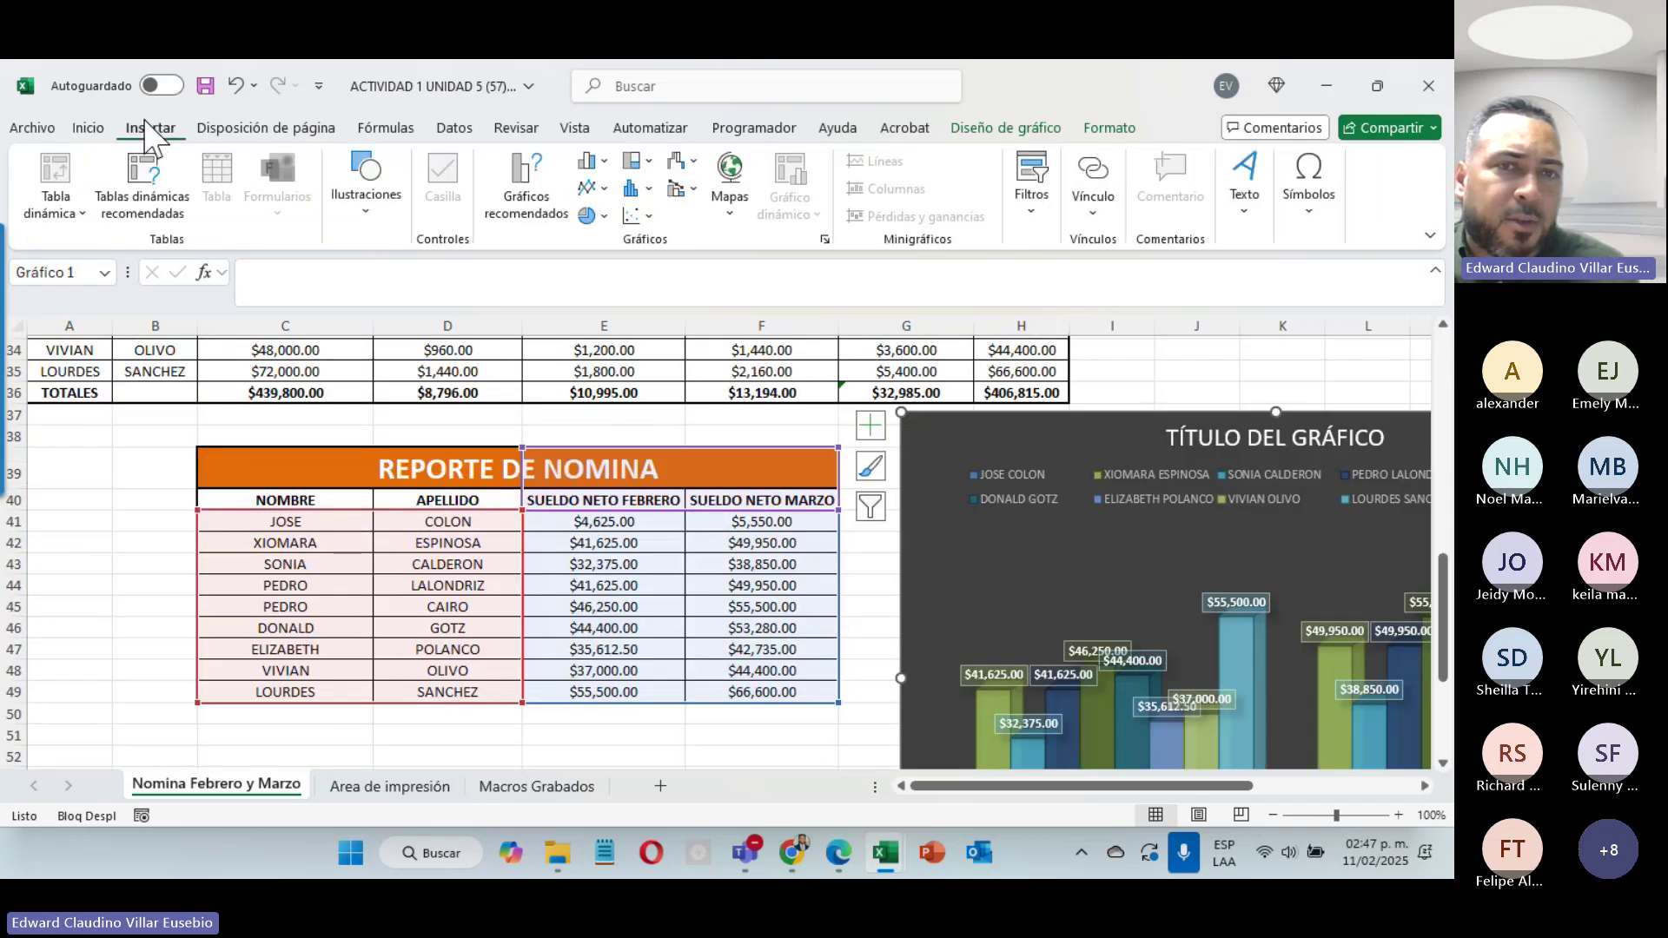
click(591, 219)
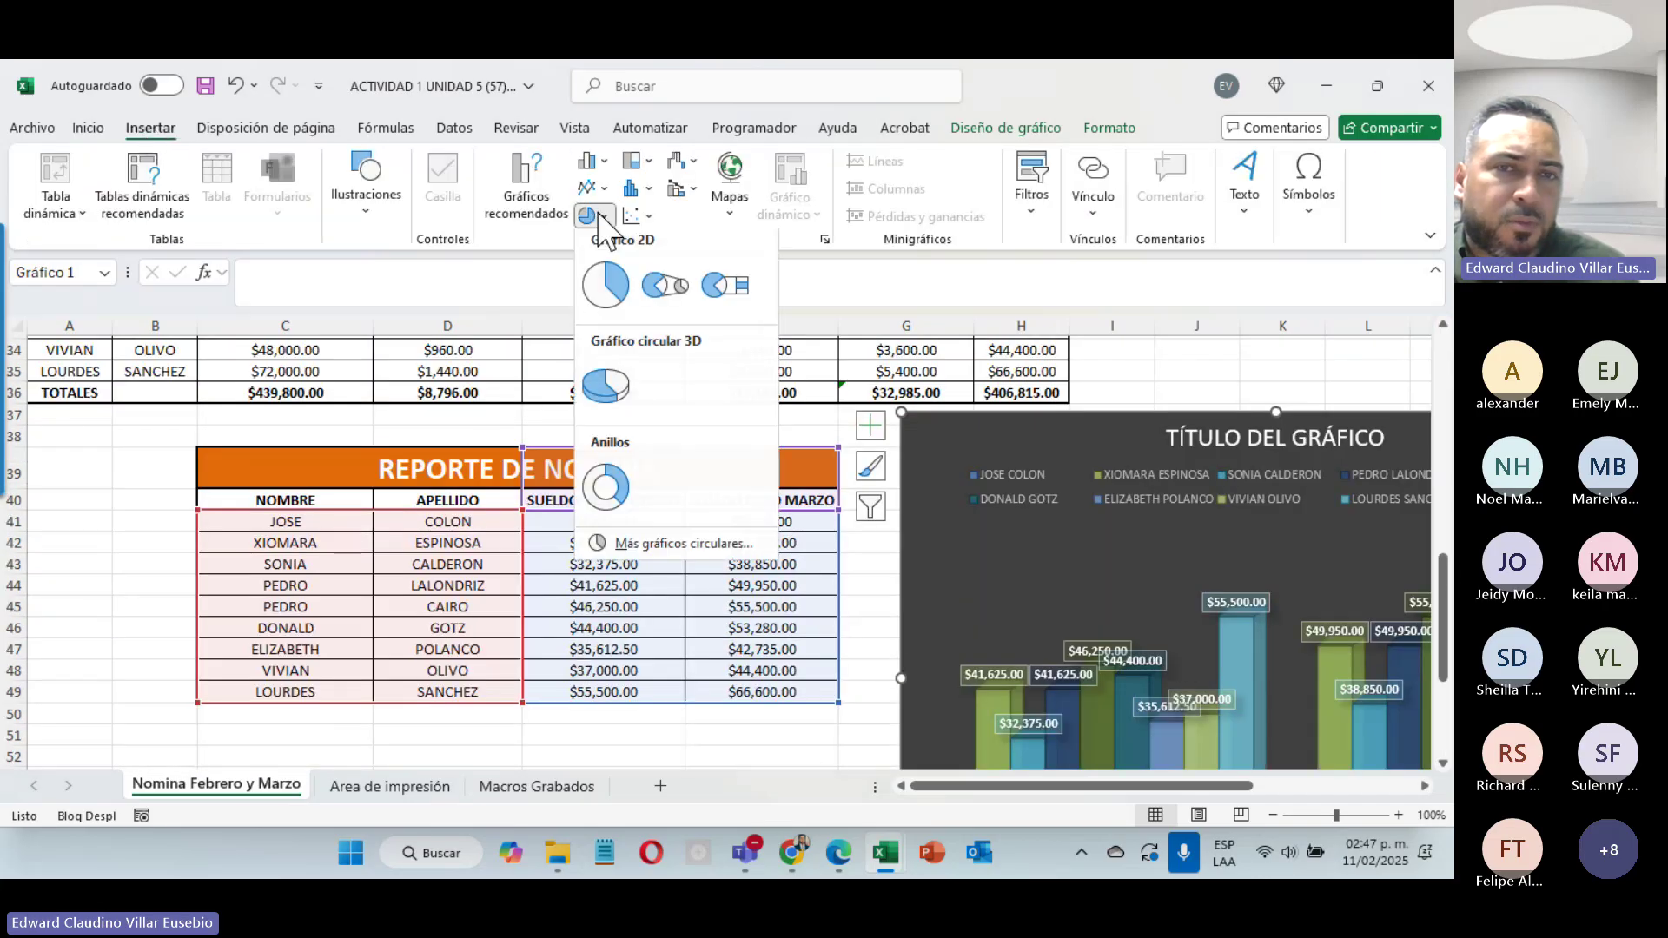
click(514, 254)
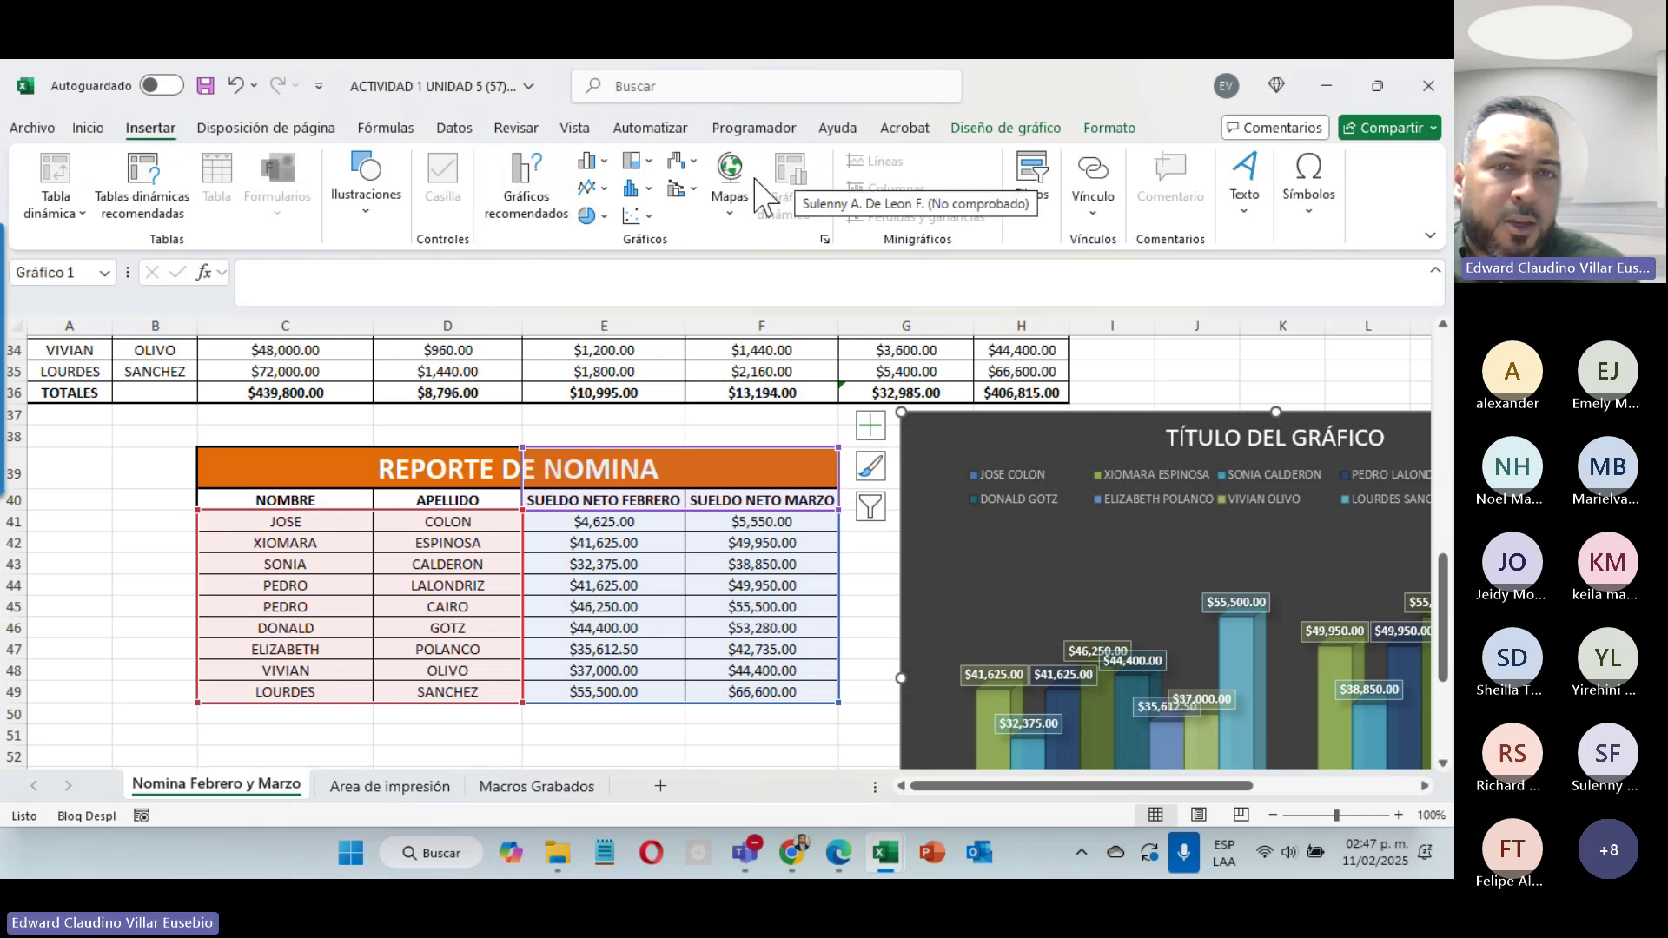
click(596, 189)
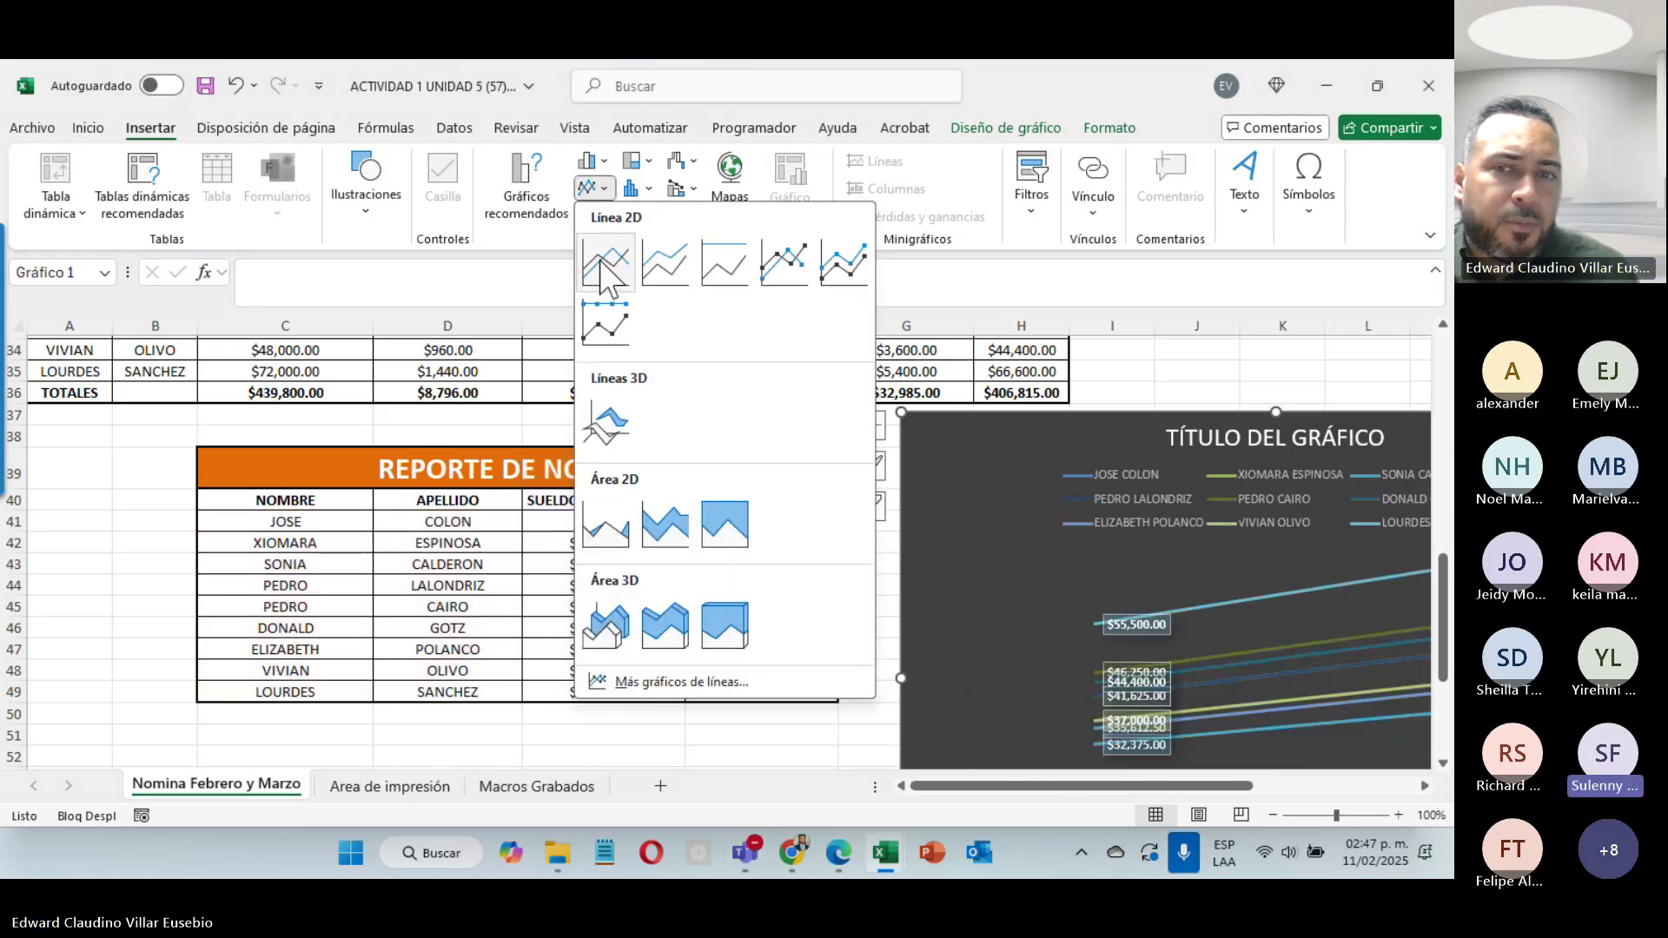
click(606, 261)
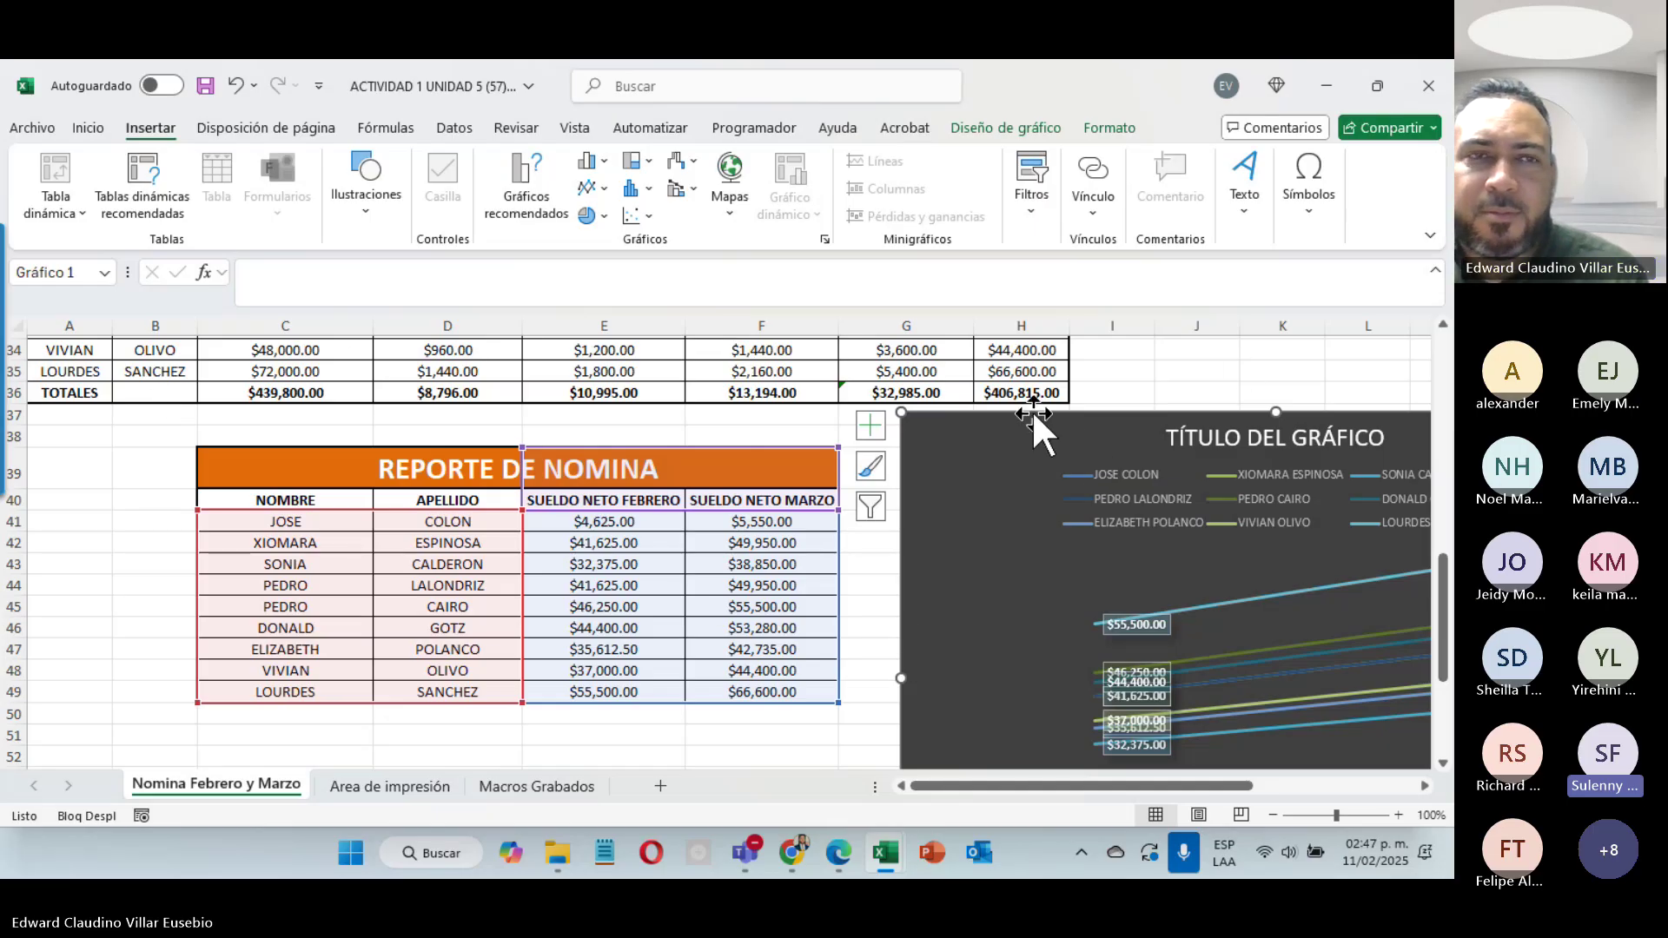
click(236, 85)
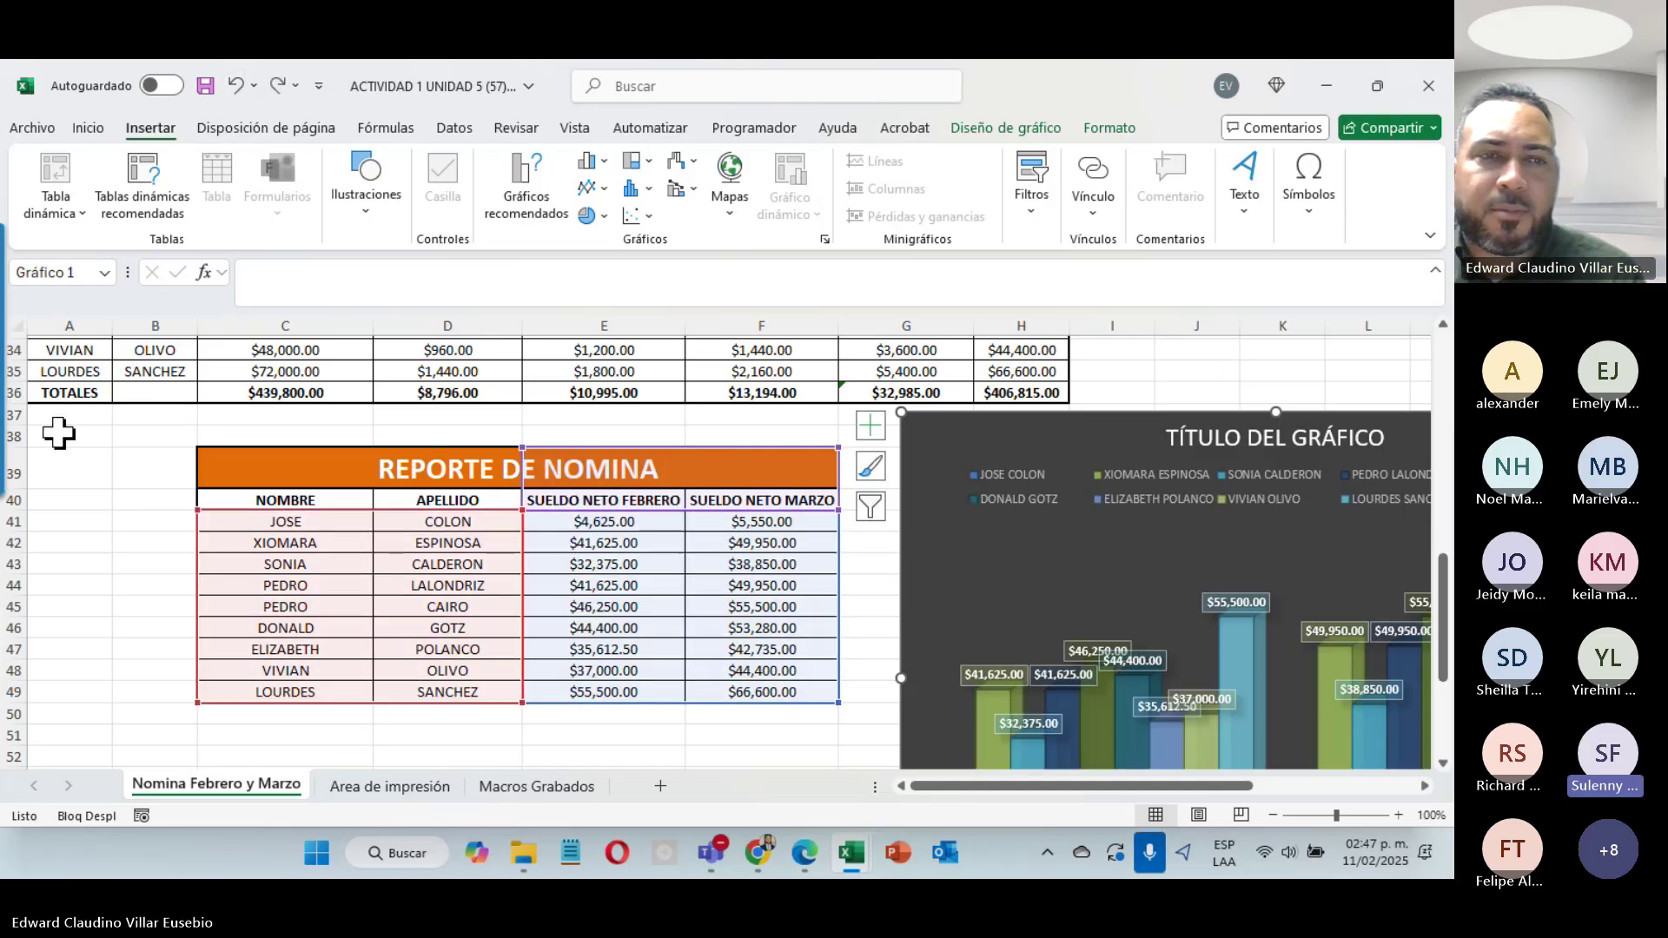
Step: Insert a 2-D line chart based on the REPORTE DE NOMINA headers and data, C40:F49
click(68, 469)
click(293, 499)
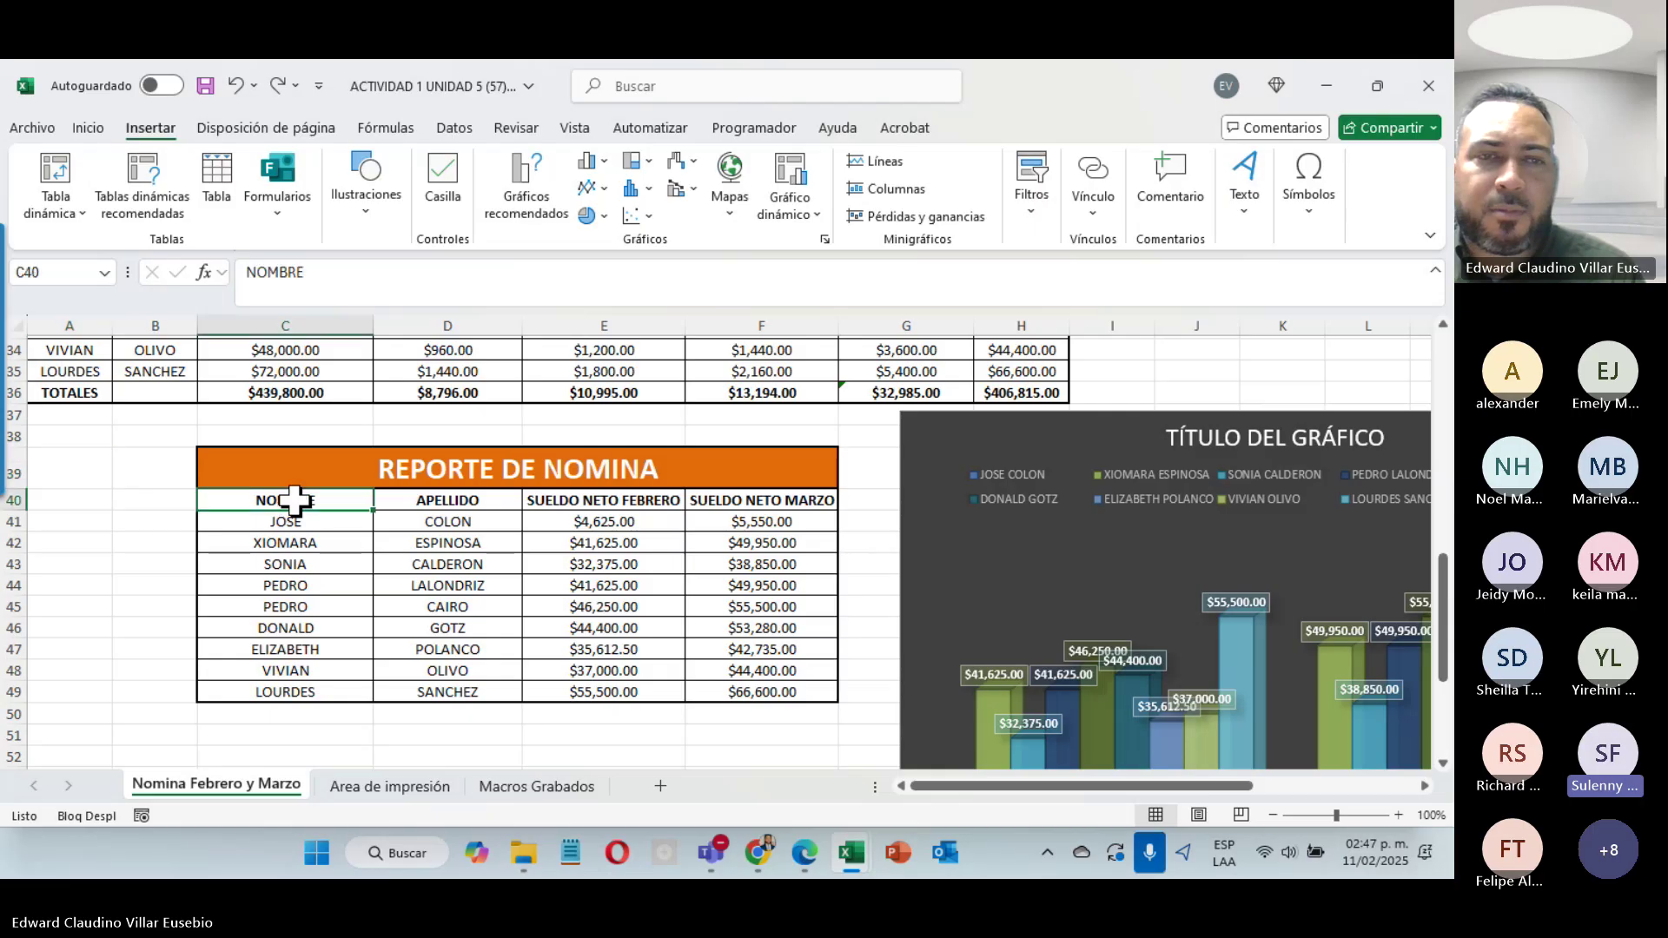
drag(294, 499, 727, 686)
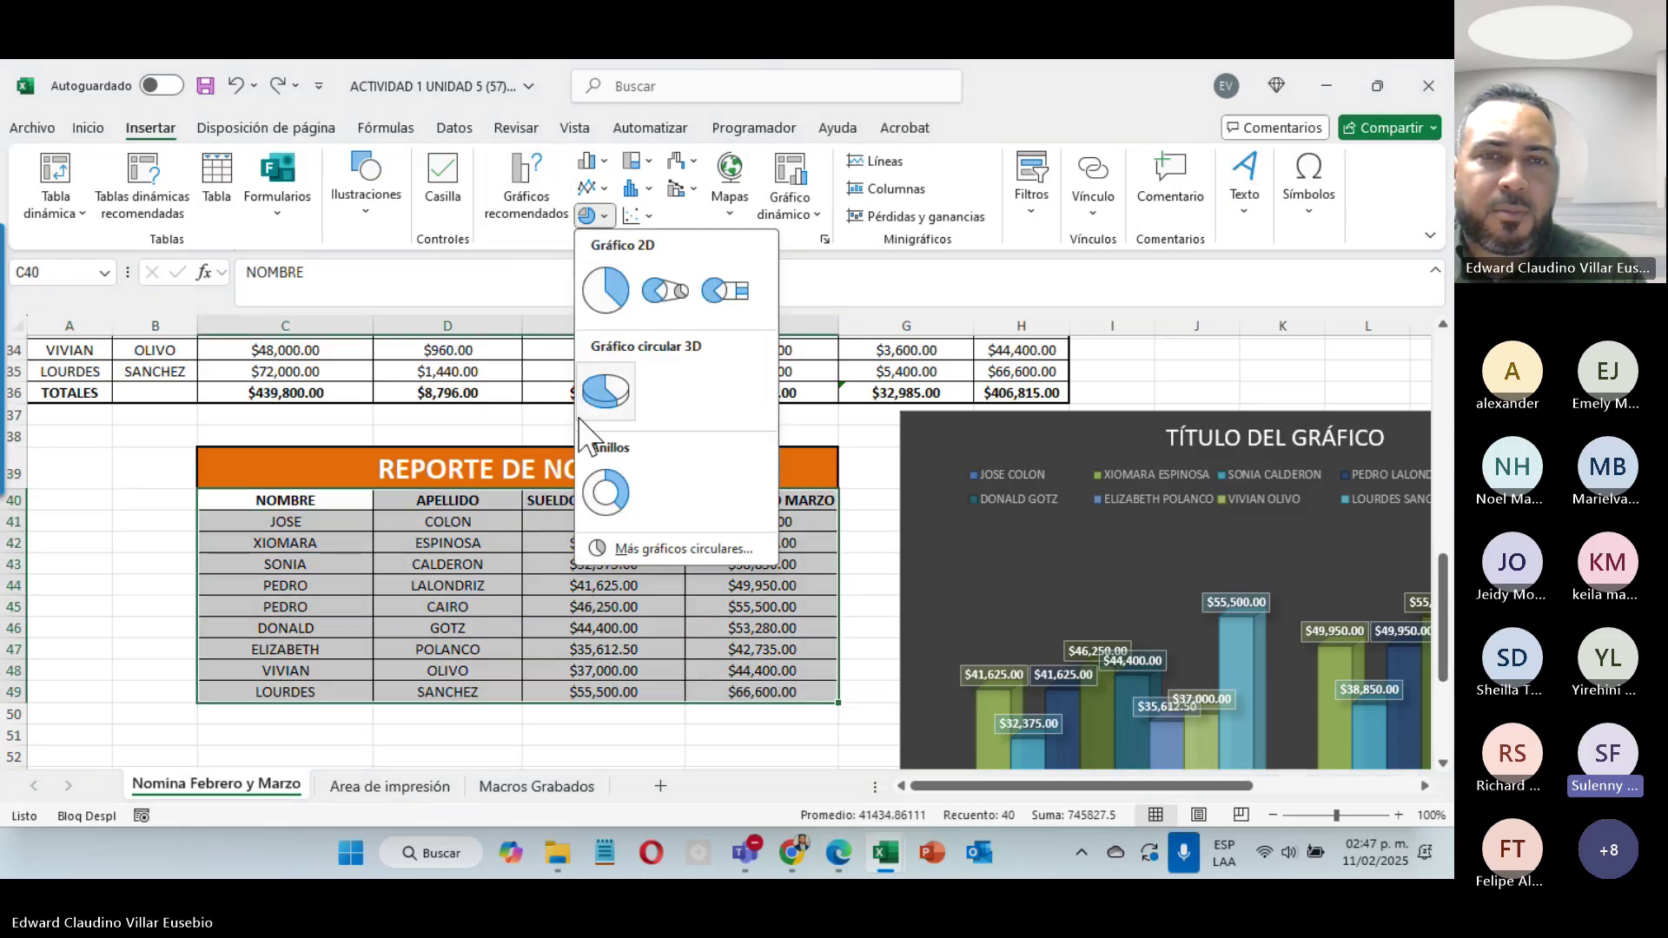
click(591, 187)
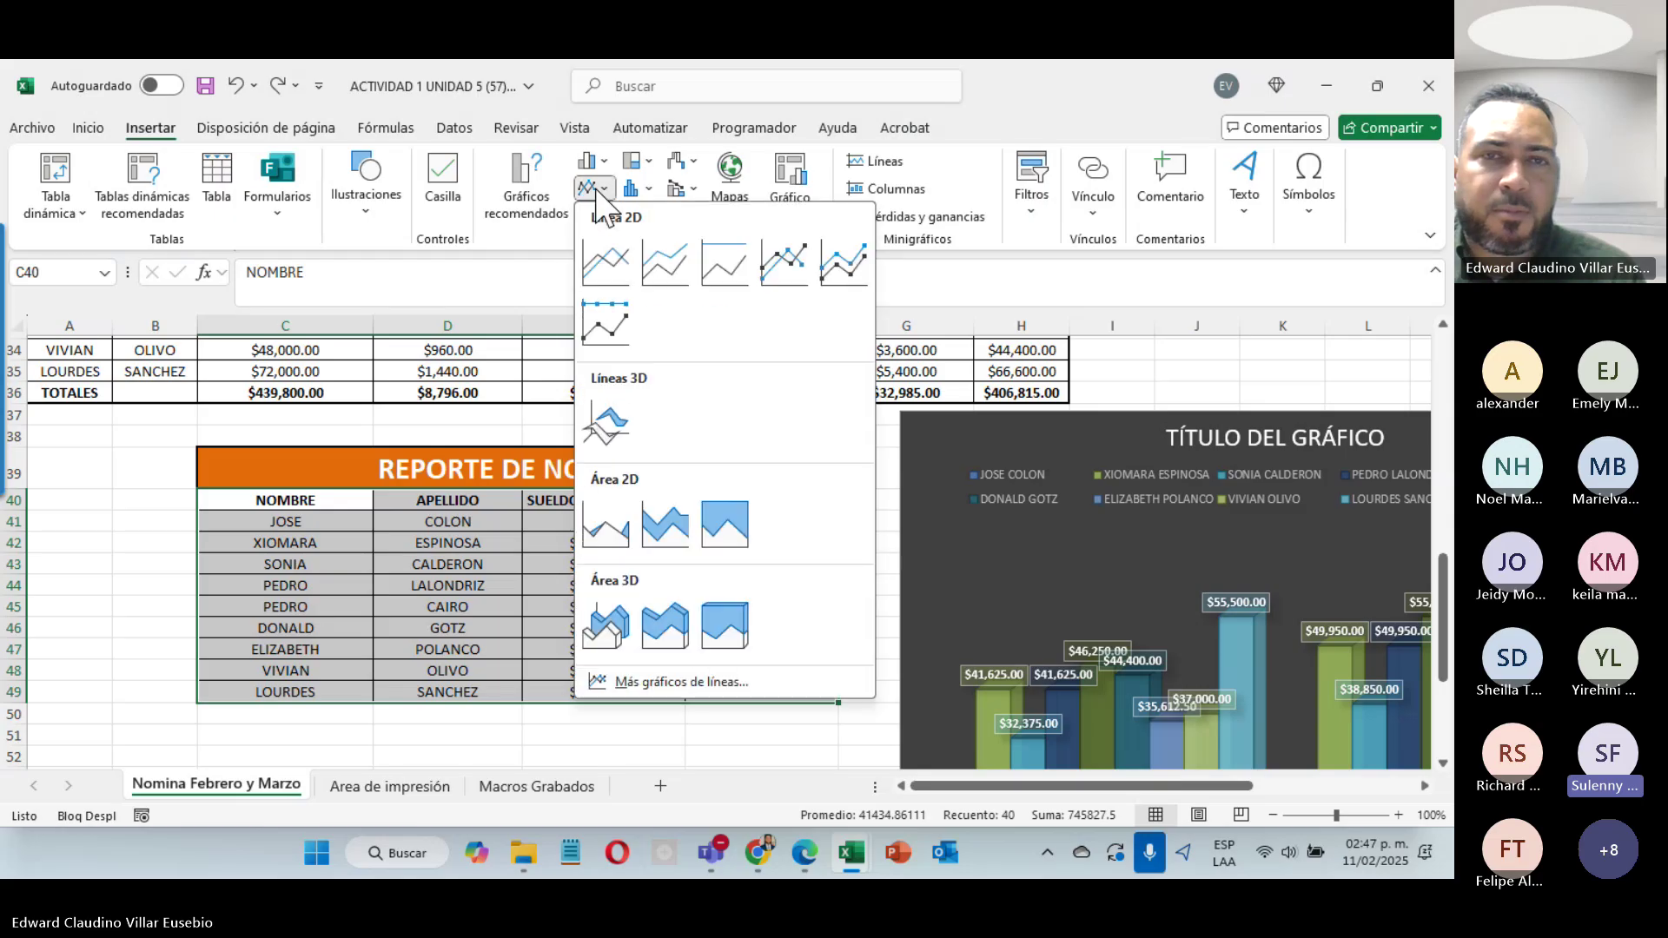
click(606, 261)
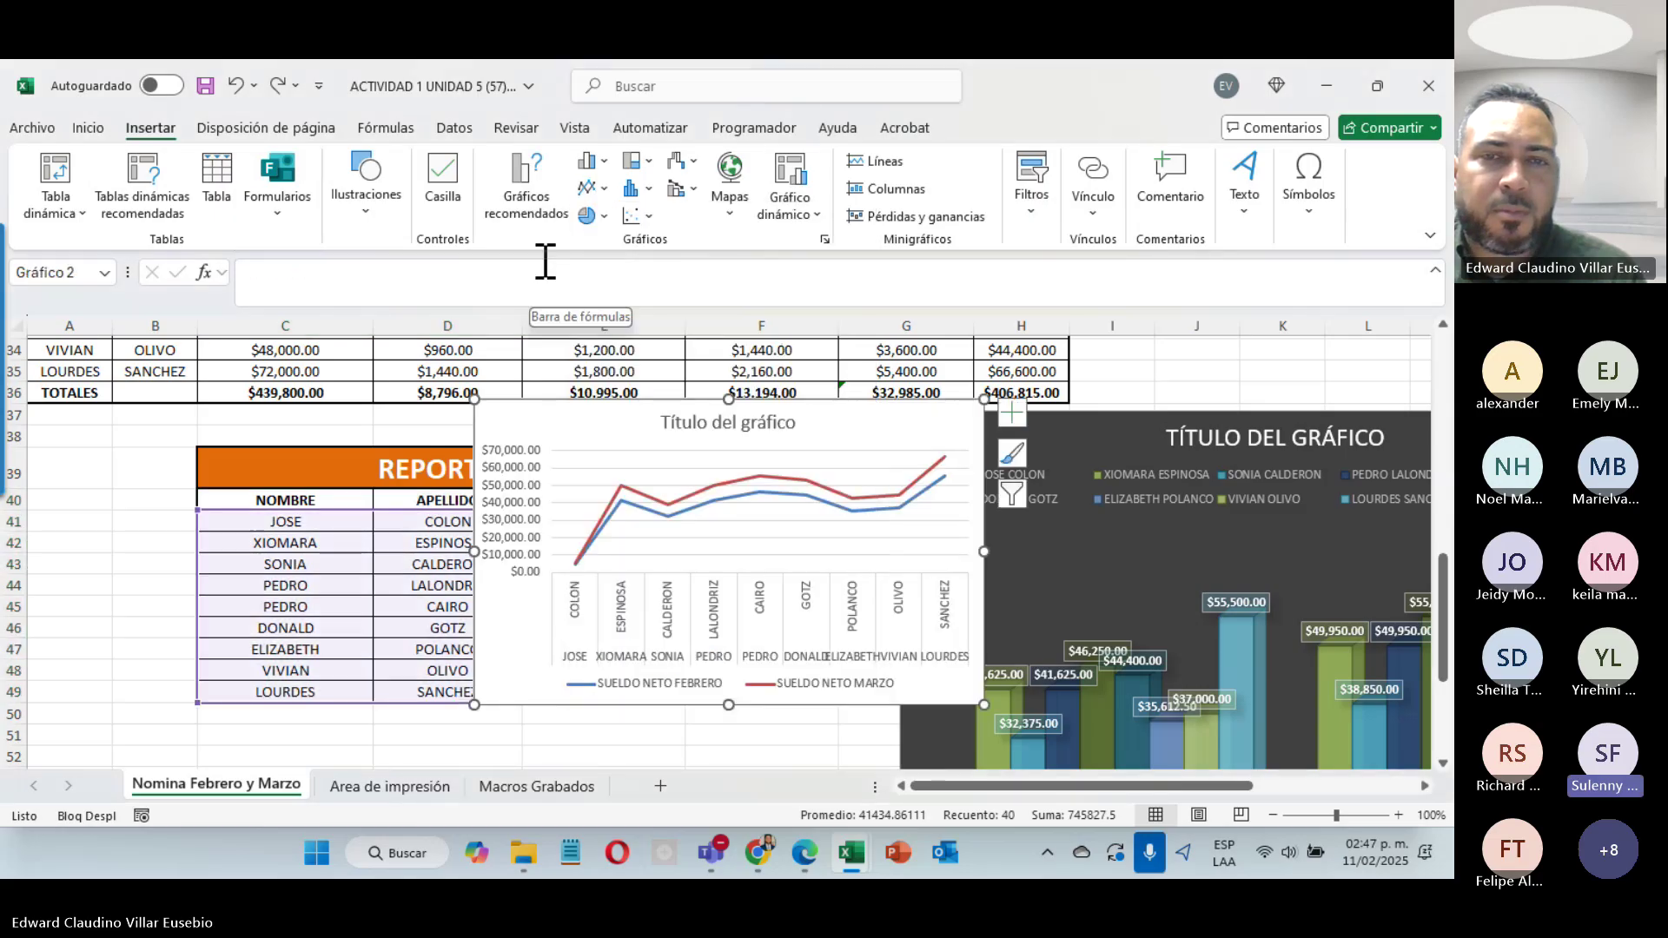
Step: Move the line chart to the empty cells directly below the REPORTE DE NOMINA table, starting around row 50
scroll(335, 379, down, 8)
scroll(355, 365, up, 5)
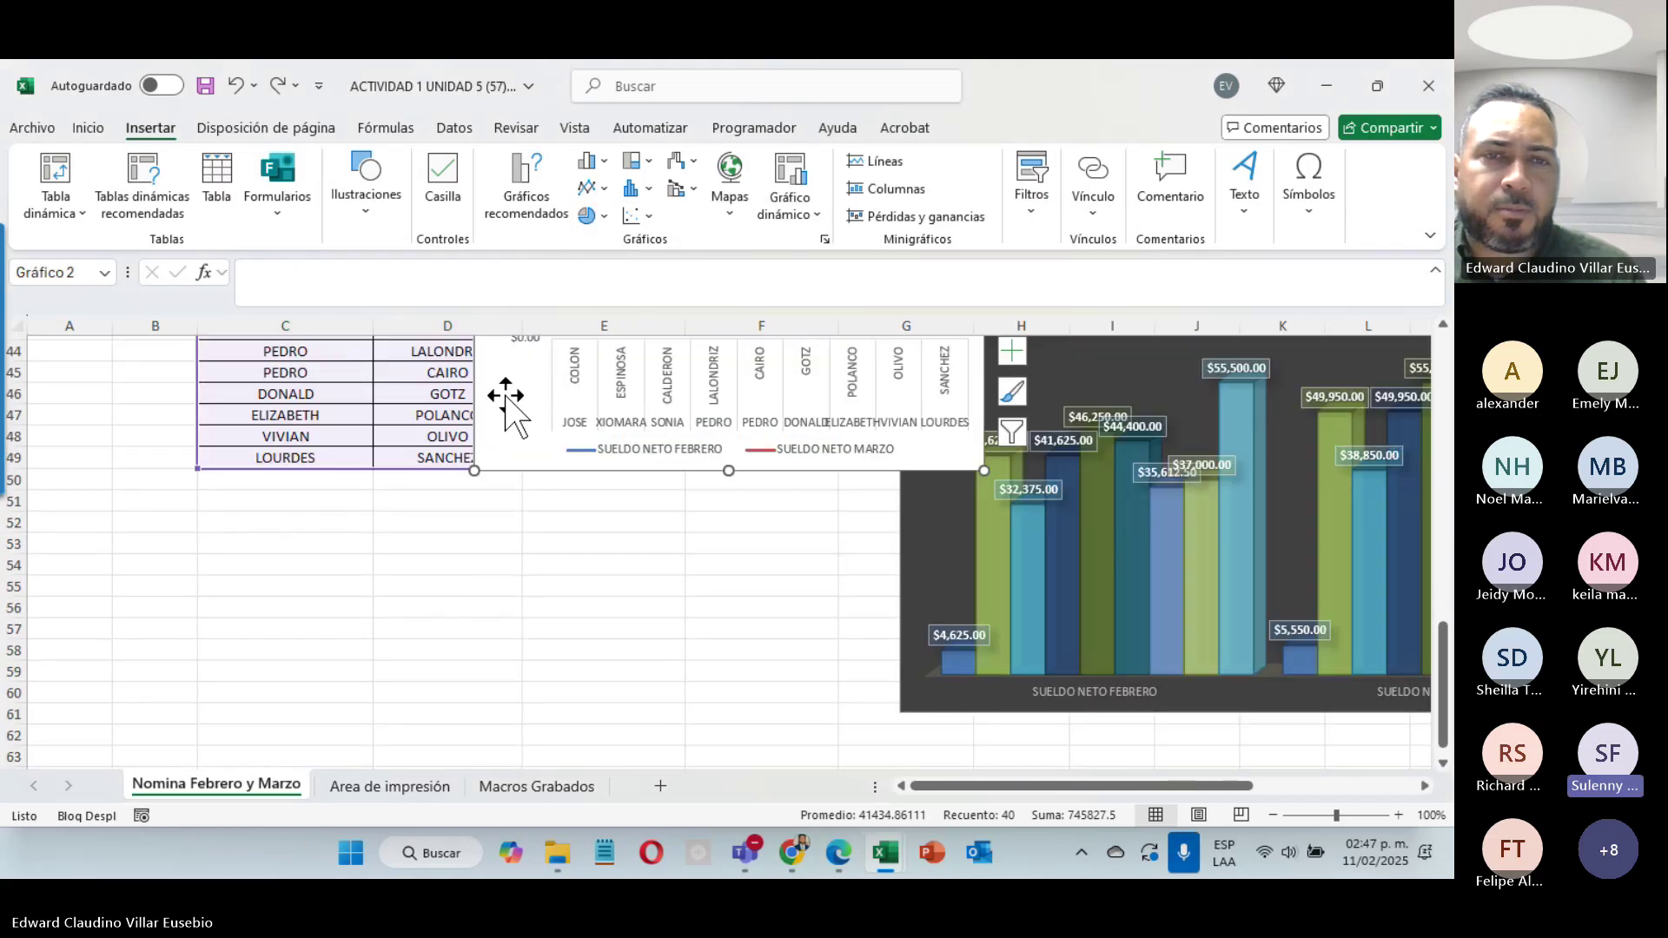
drag(503, 393, 337, 709)
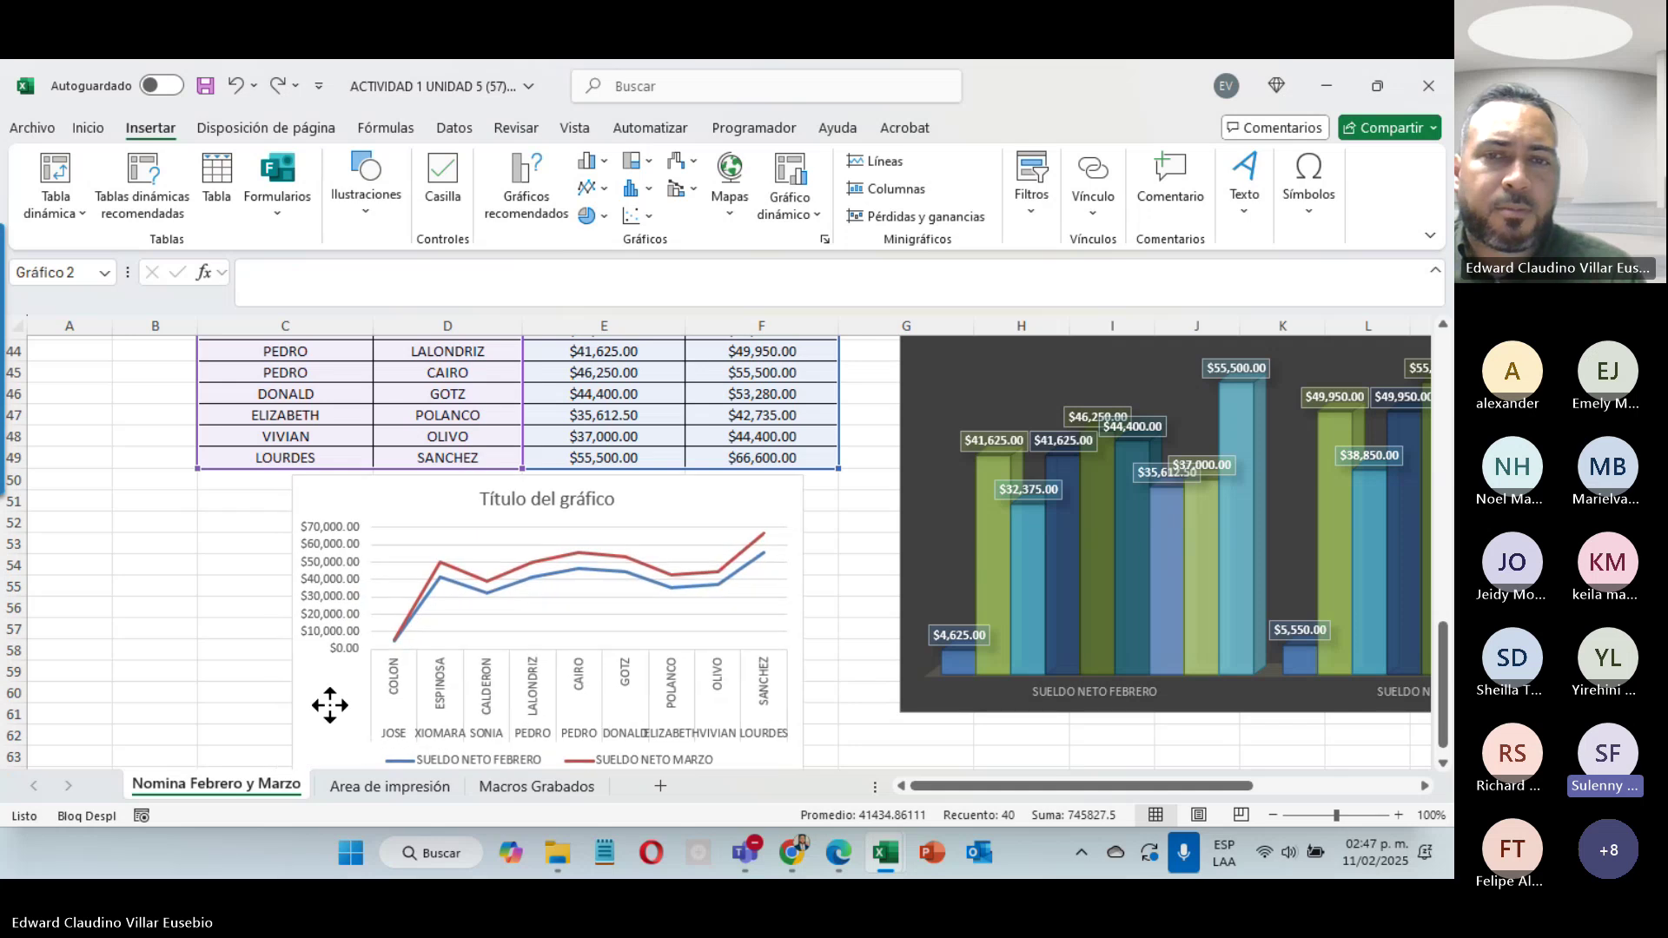
click(155, 628)
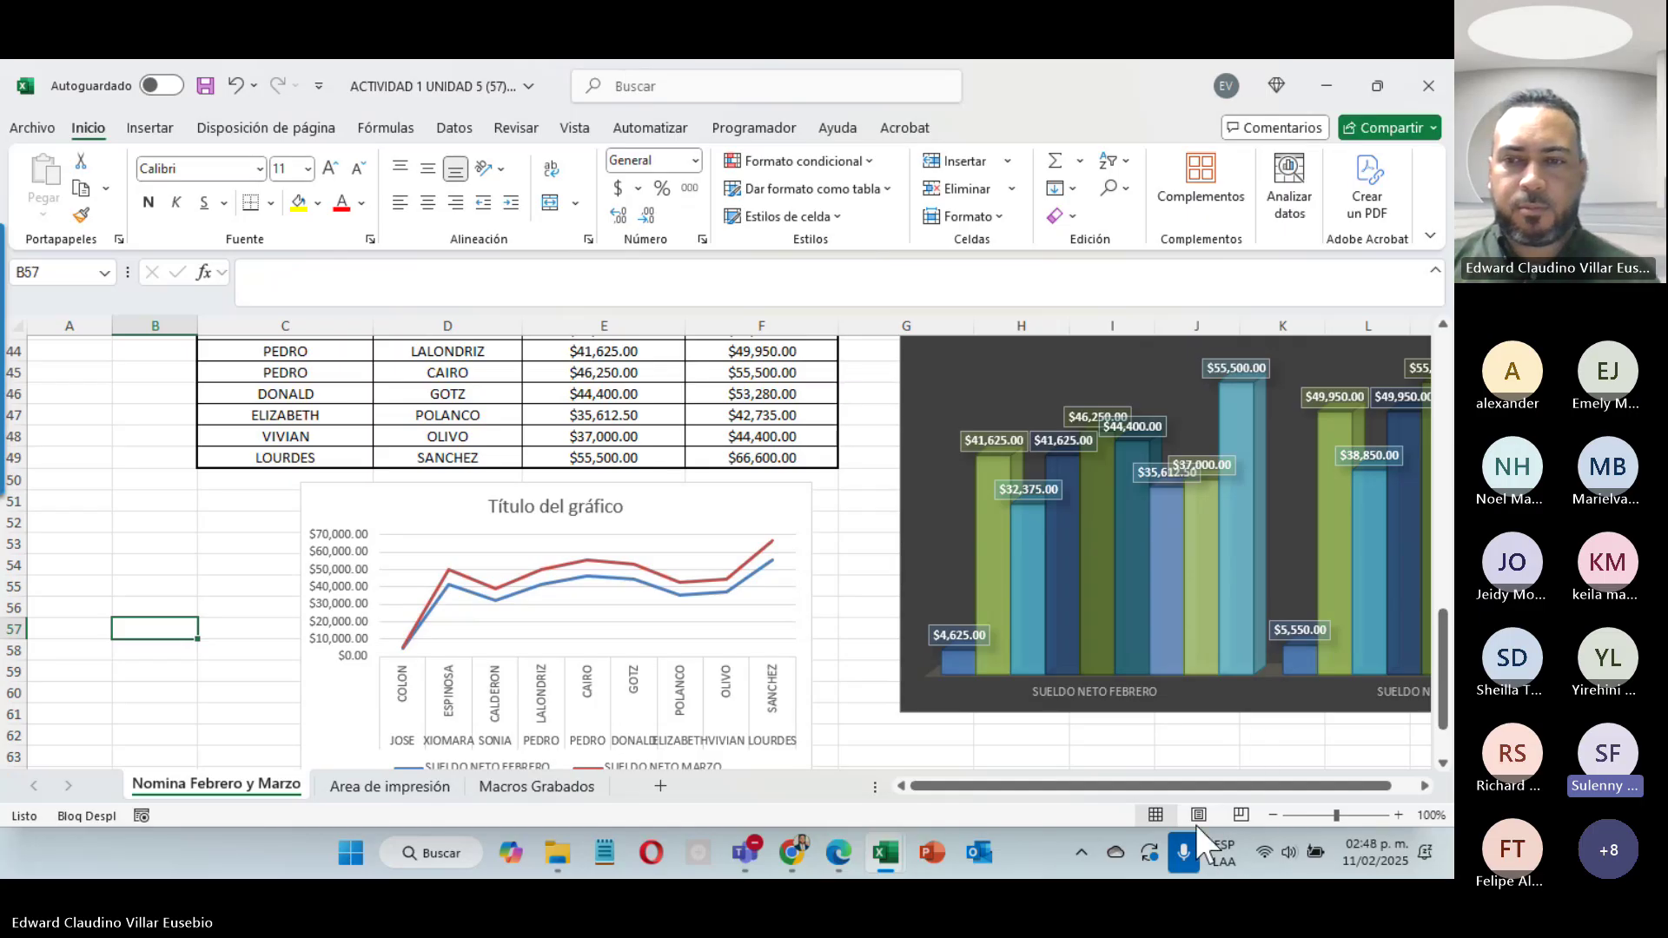
Step: Inspect the February payroll's SUELDO NETO formula in H9 and its SUELDO BRUTO column, C9:C18
click(912, 862)
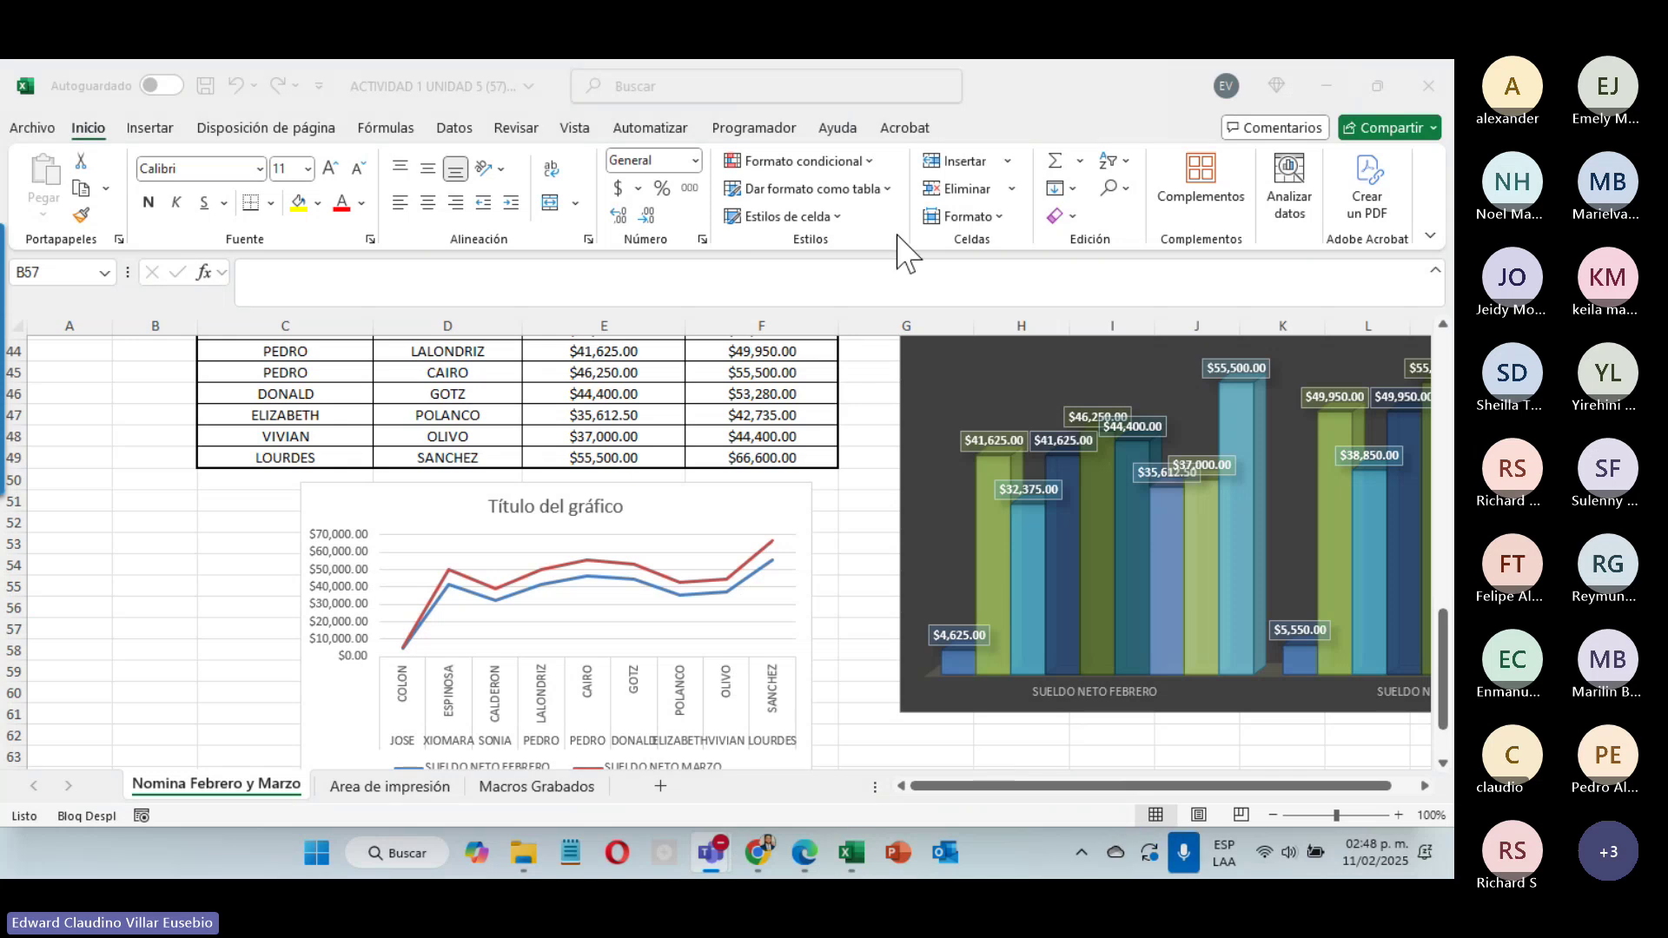
scroll(504, 543, up, 11)
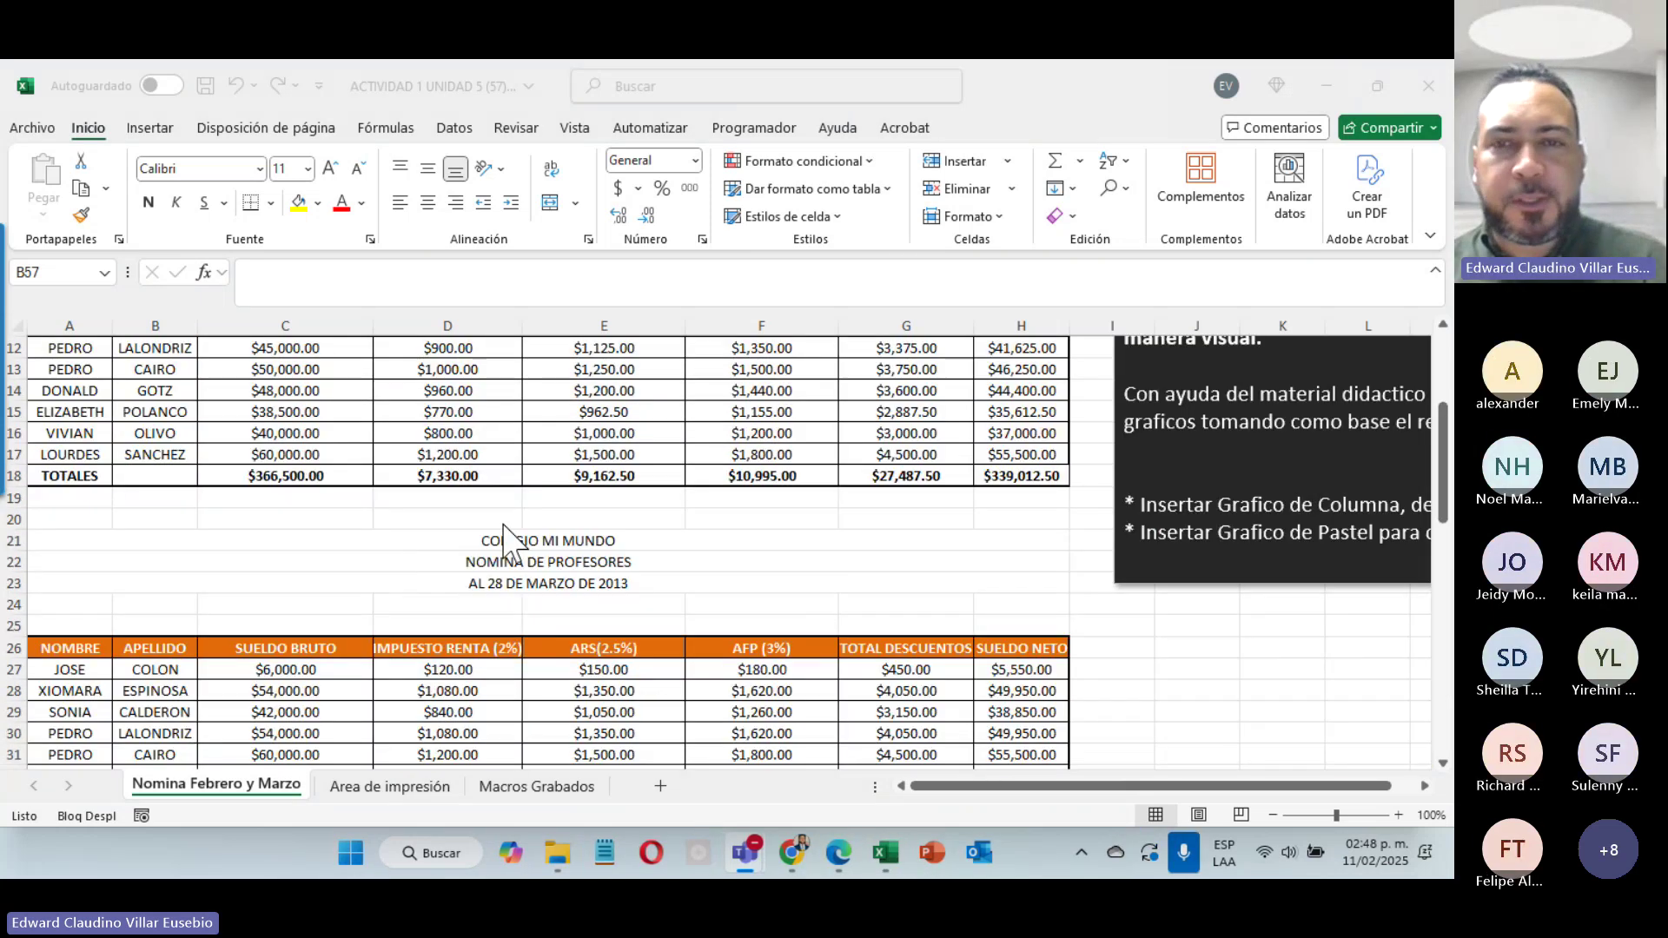
scroll(503, 543, up, 4)
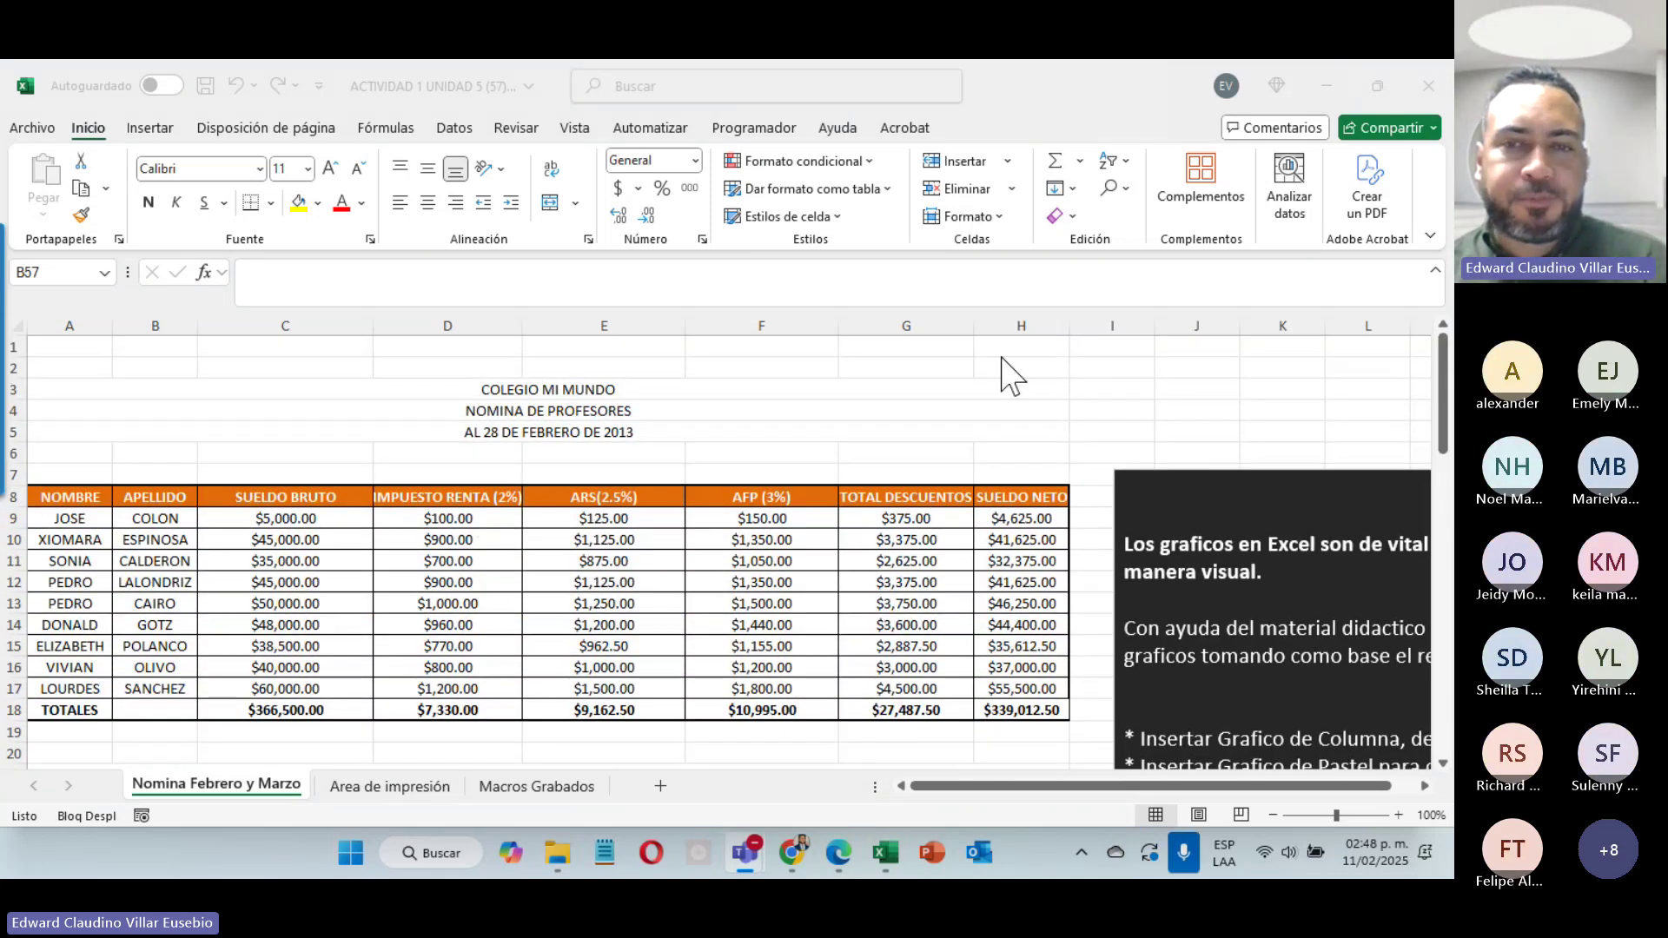
click(1017, 518)
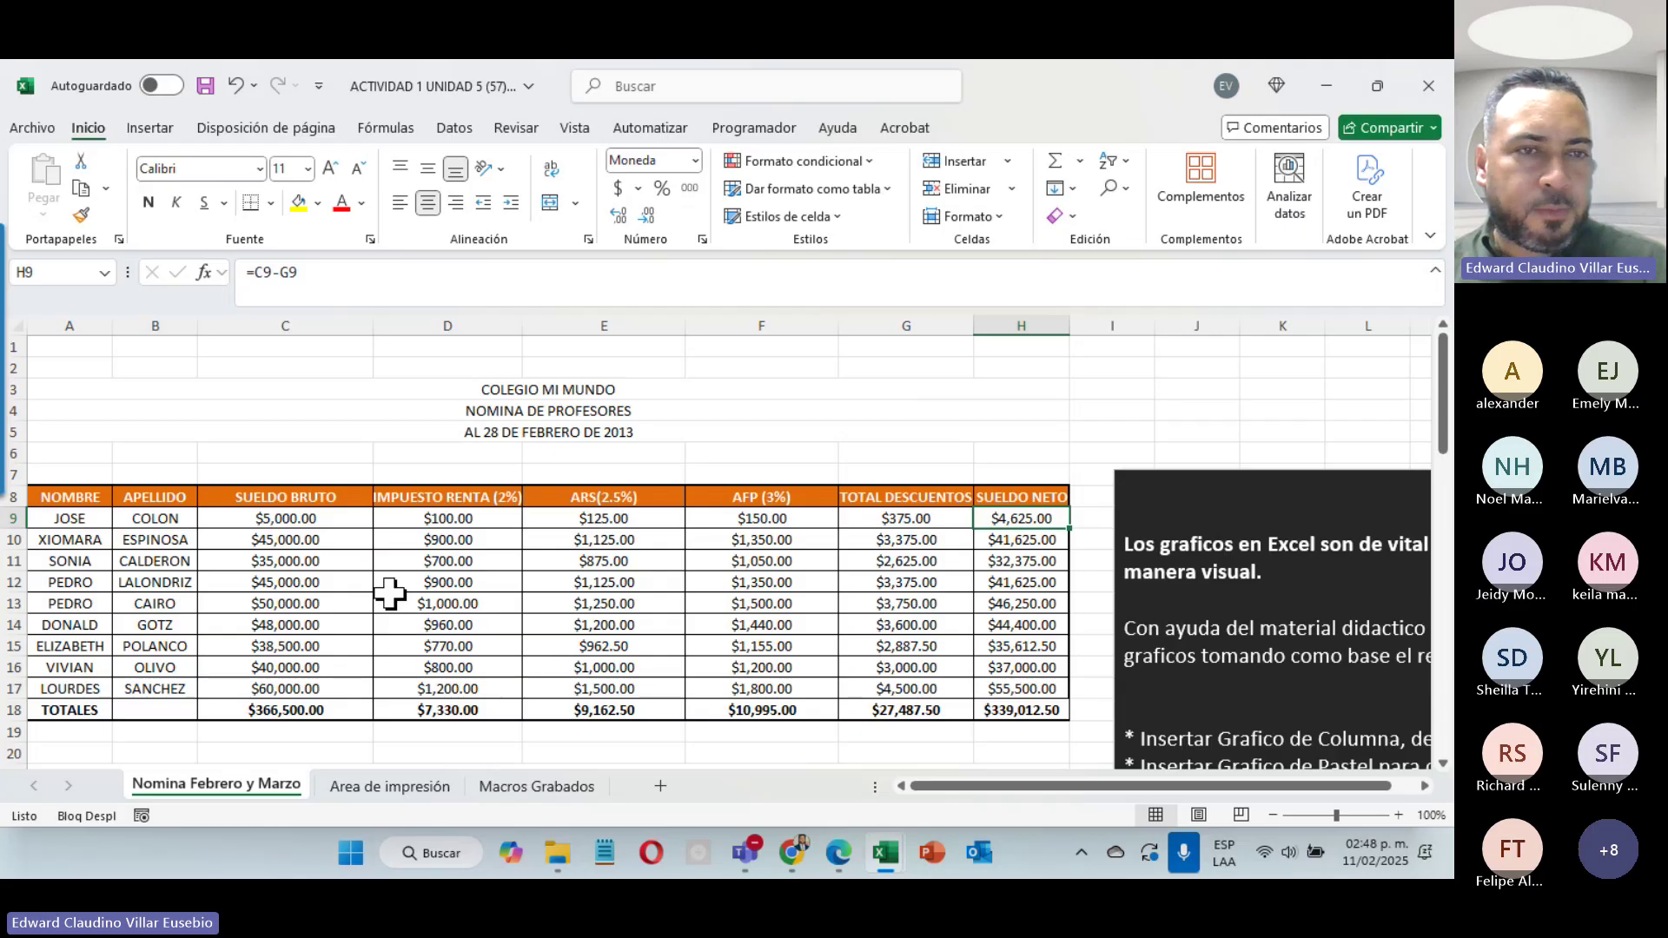
drag(279, 518, 265, 708)
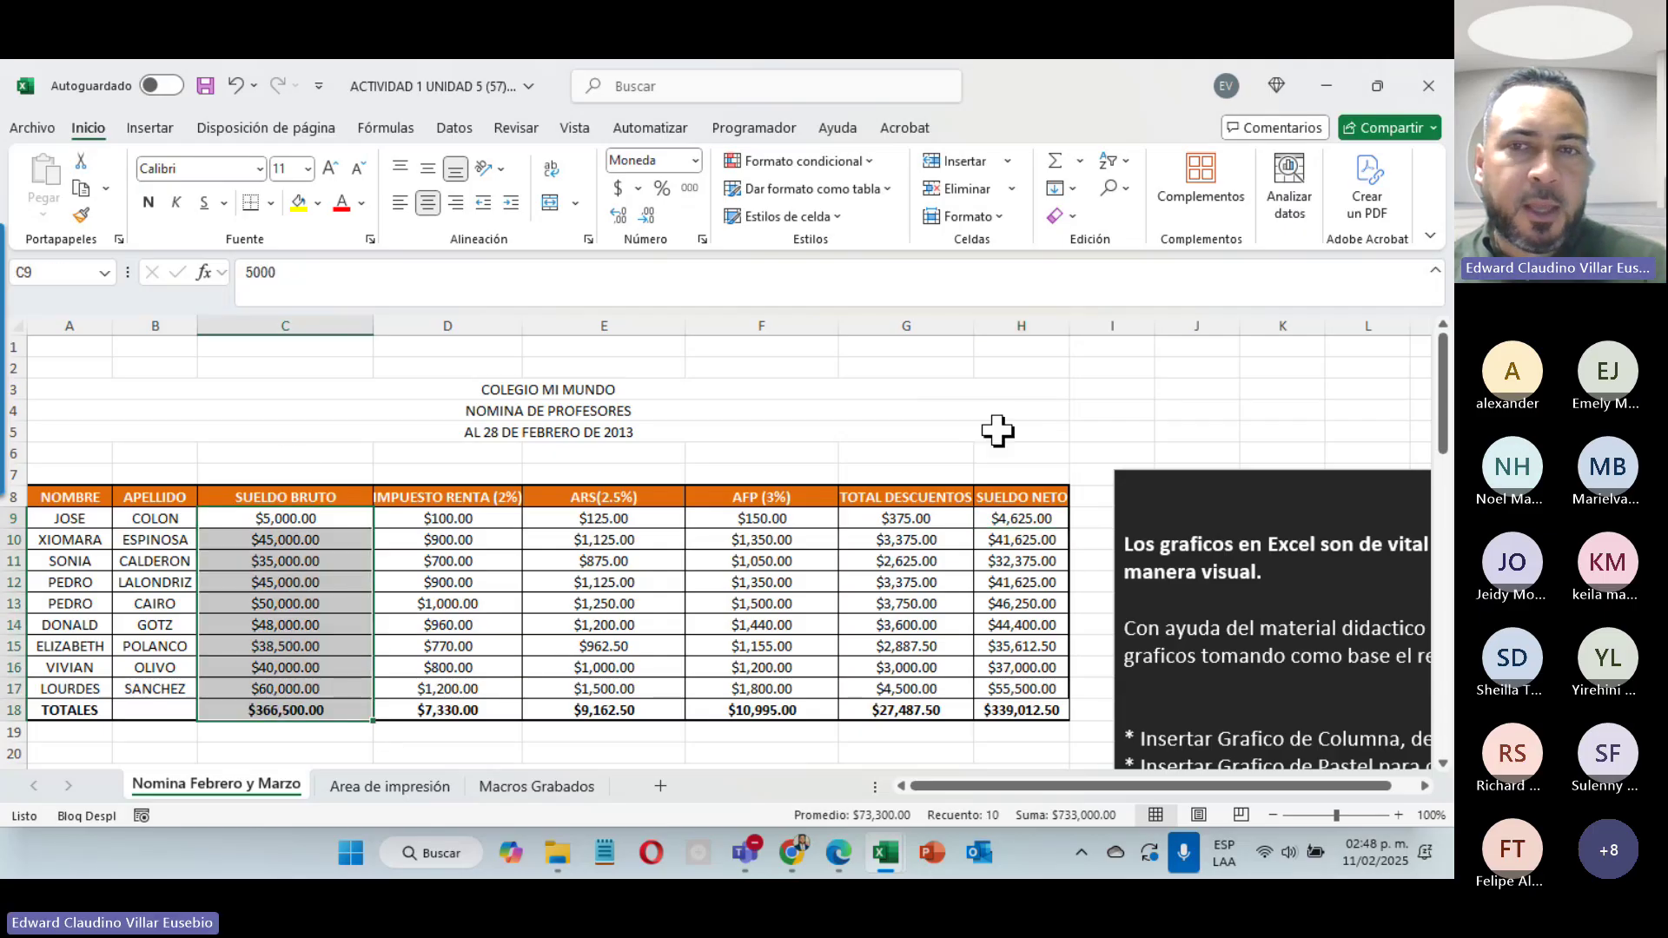
Step: Add a new sheet and link its cell B2 to the first employee's SUELDO NETO, H9 on Nomina Febrero y Marzo
drag(1021, 518, 1023, 732)
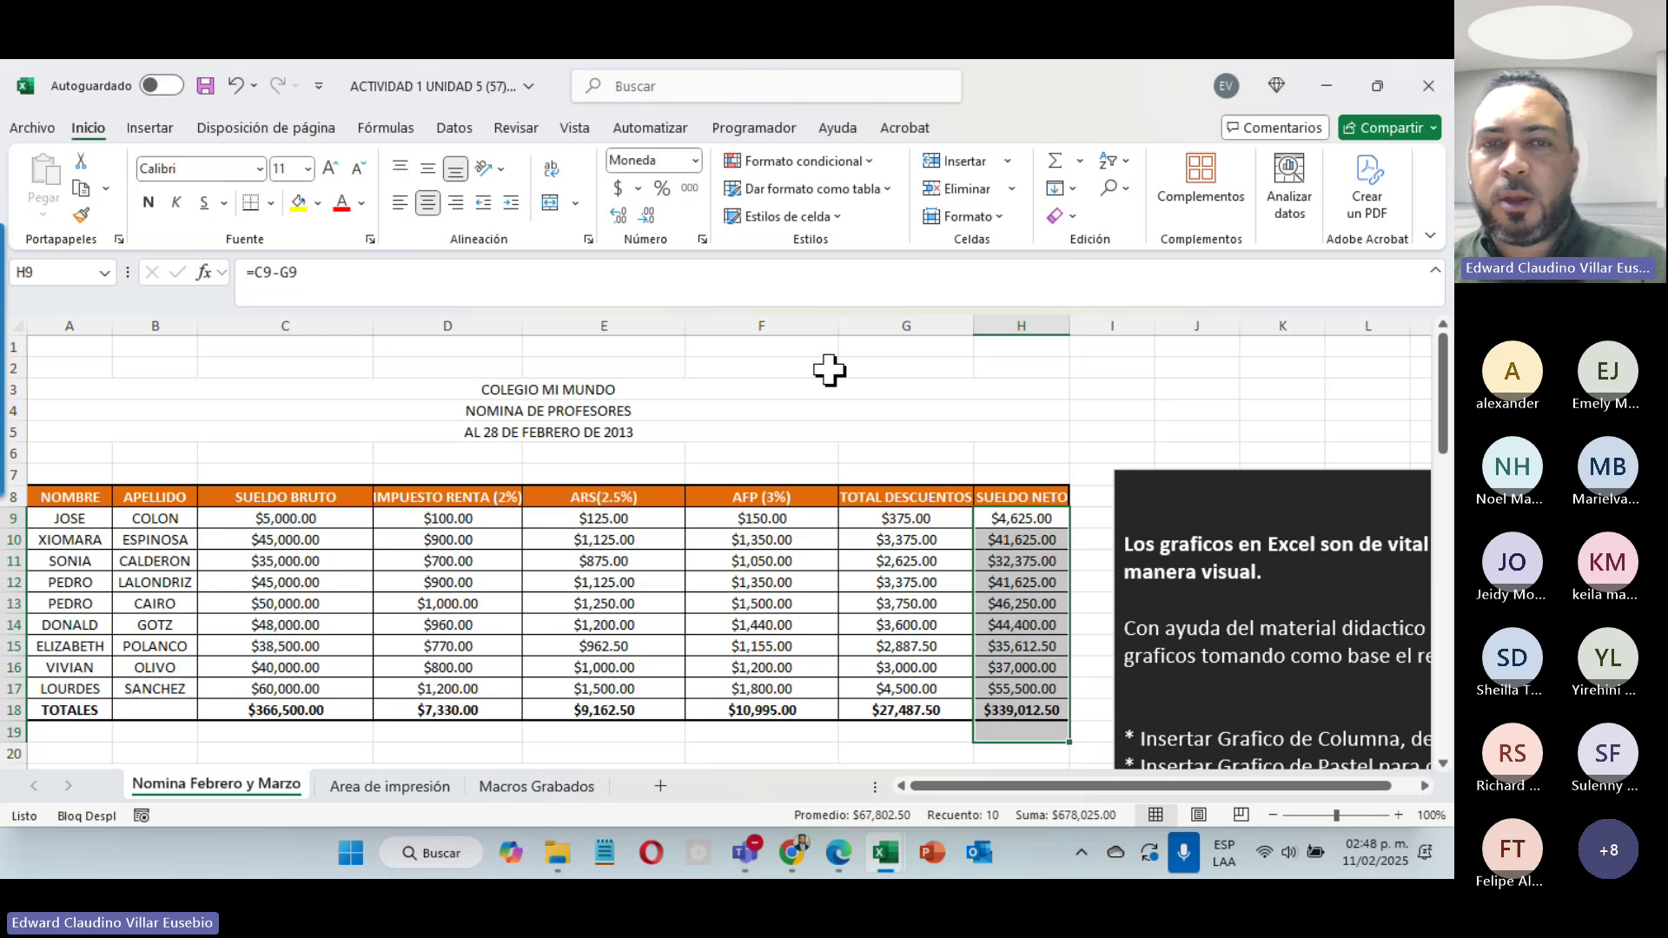
click(660, 787)
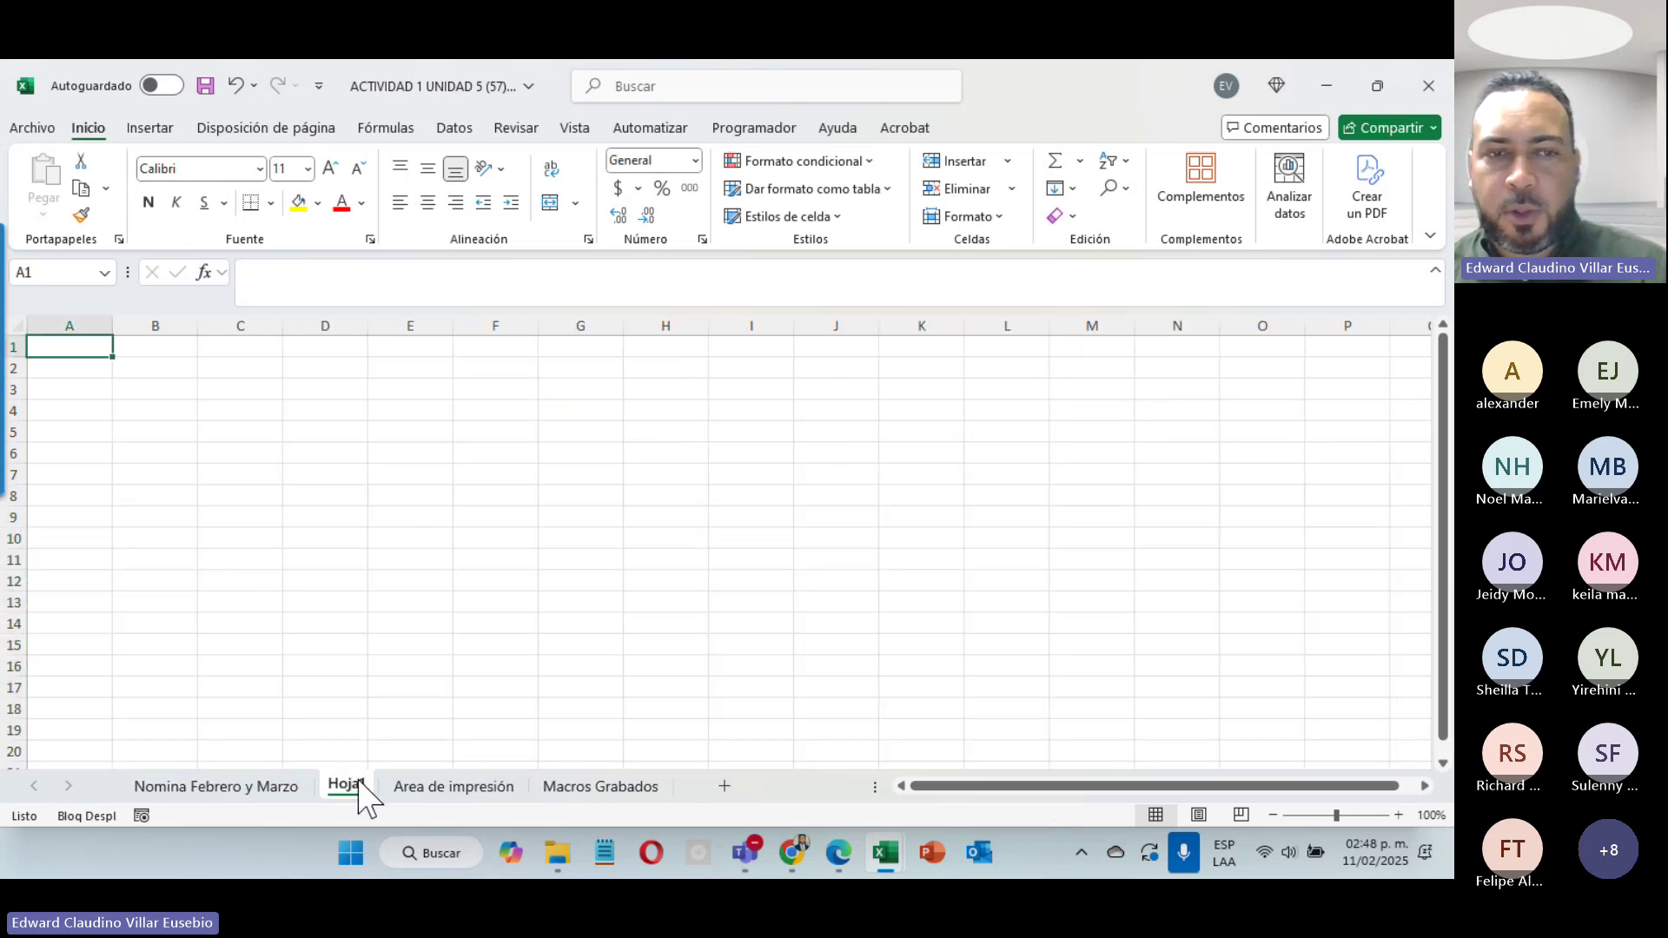
click(170, 372)
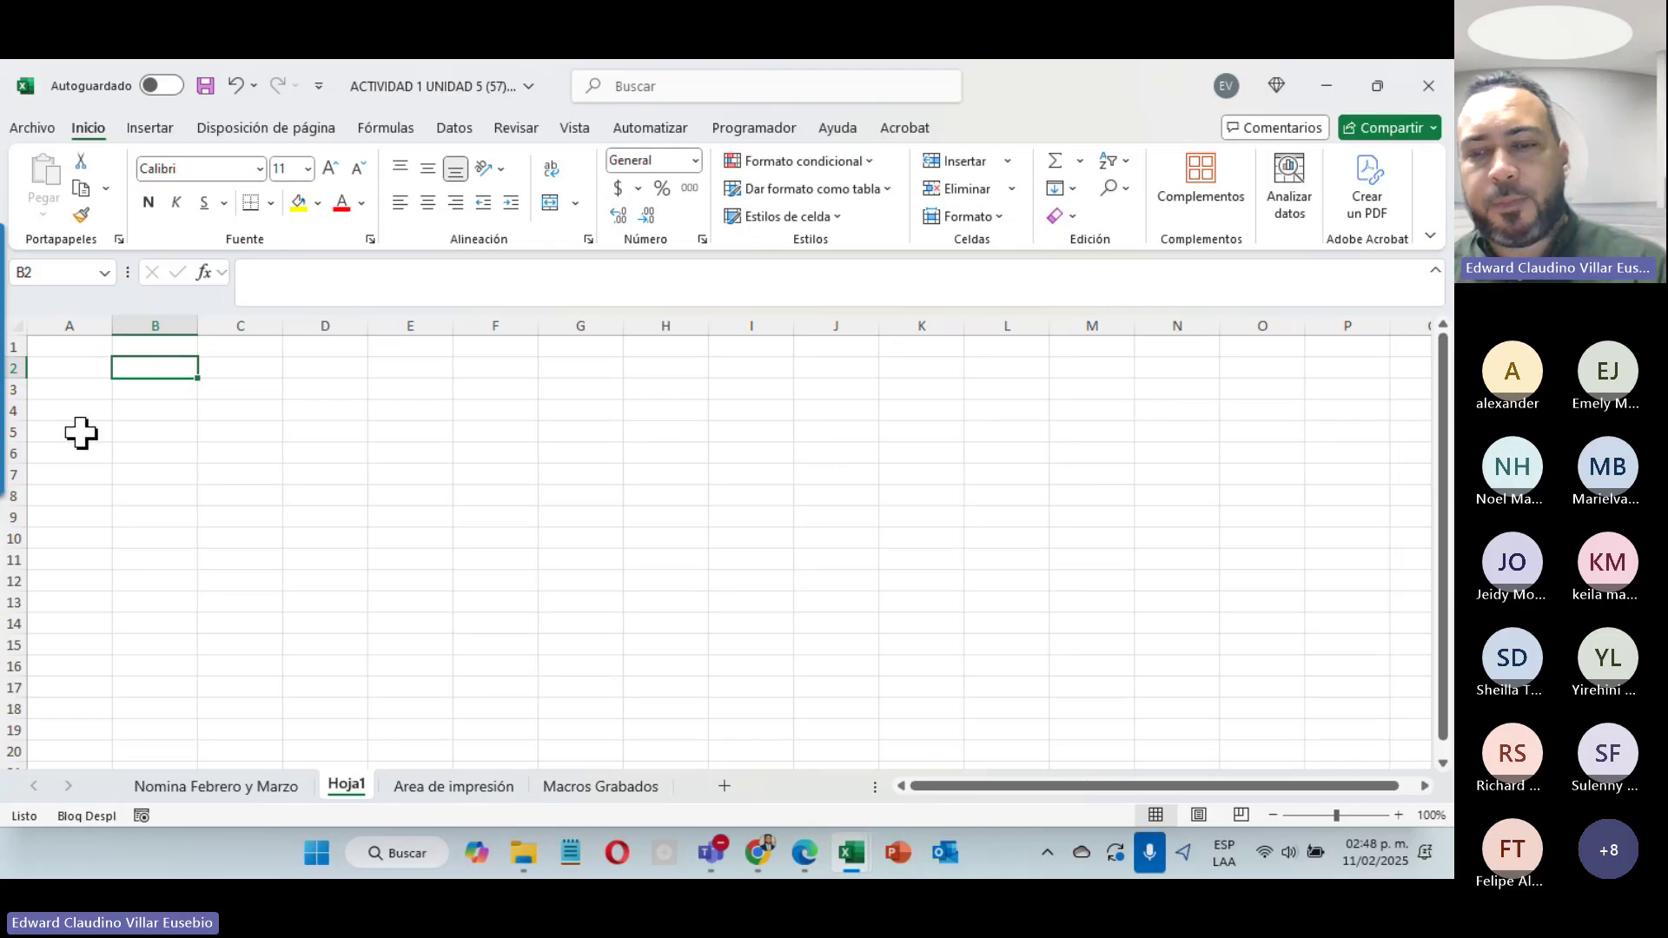
text(=)
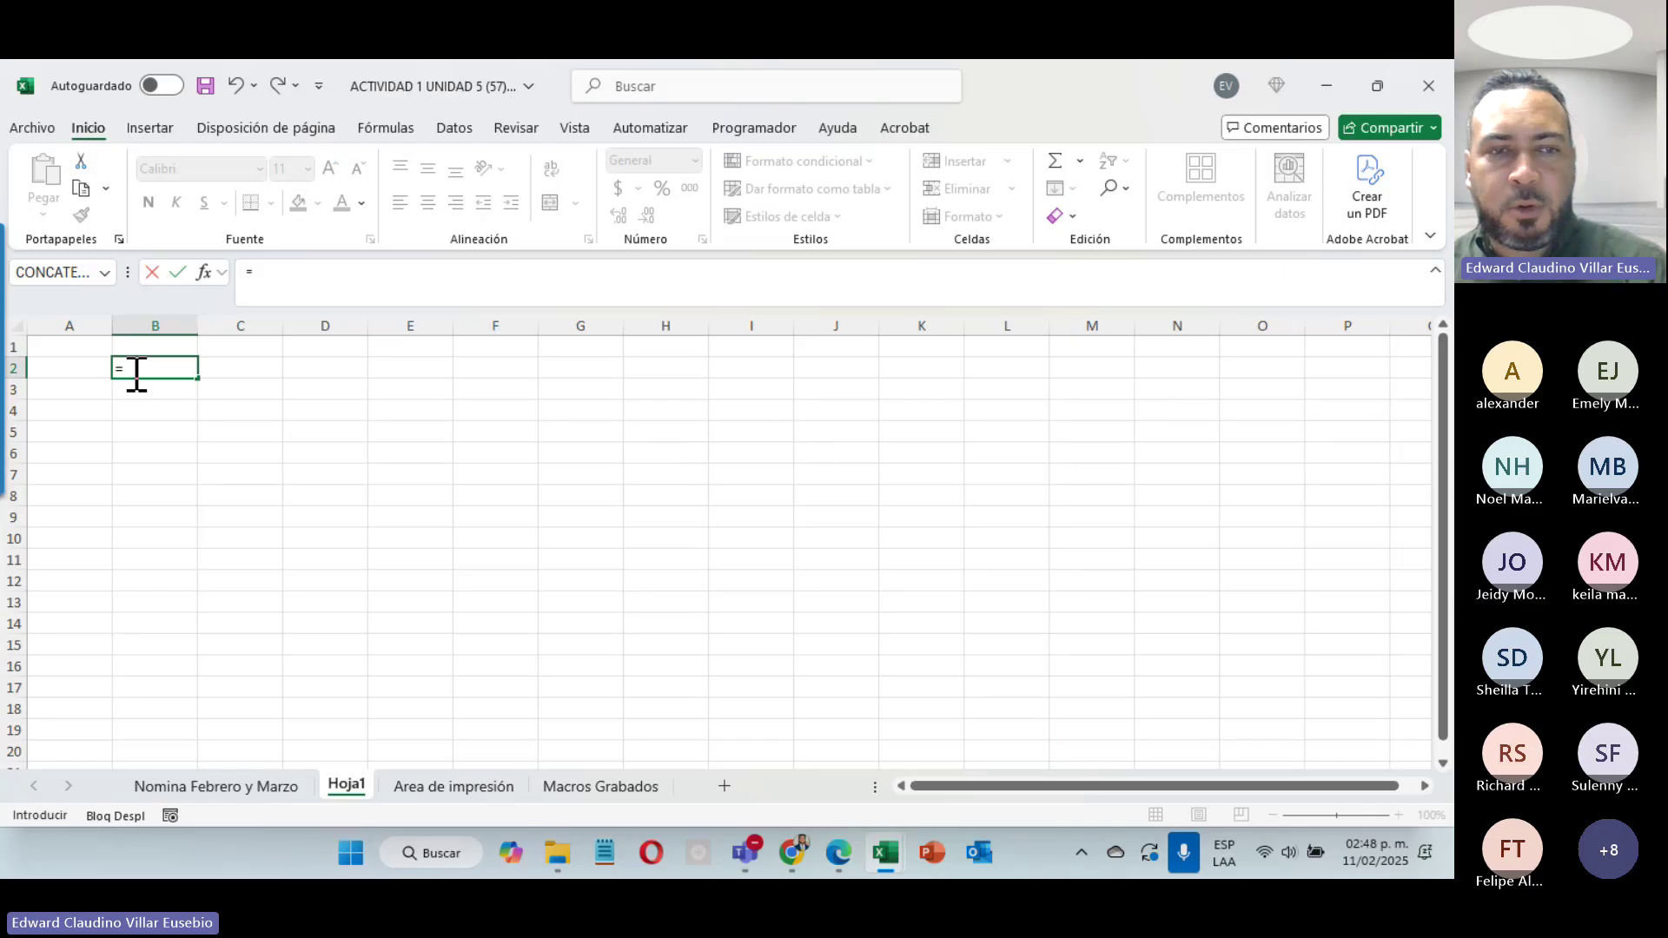
click(177, 787)
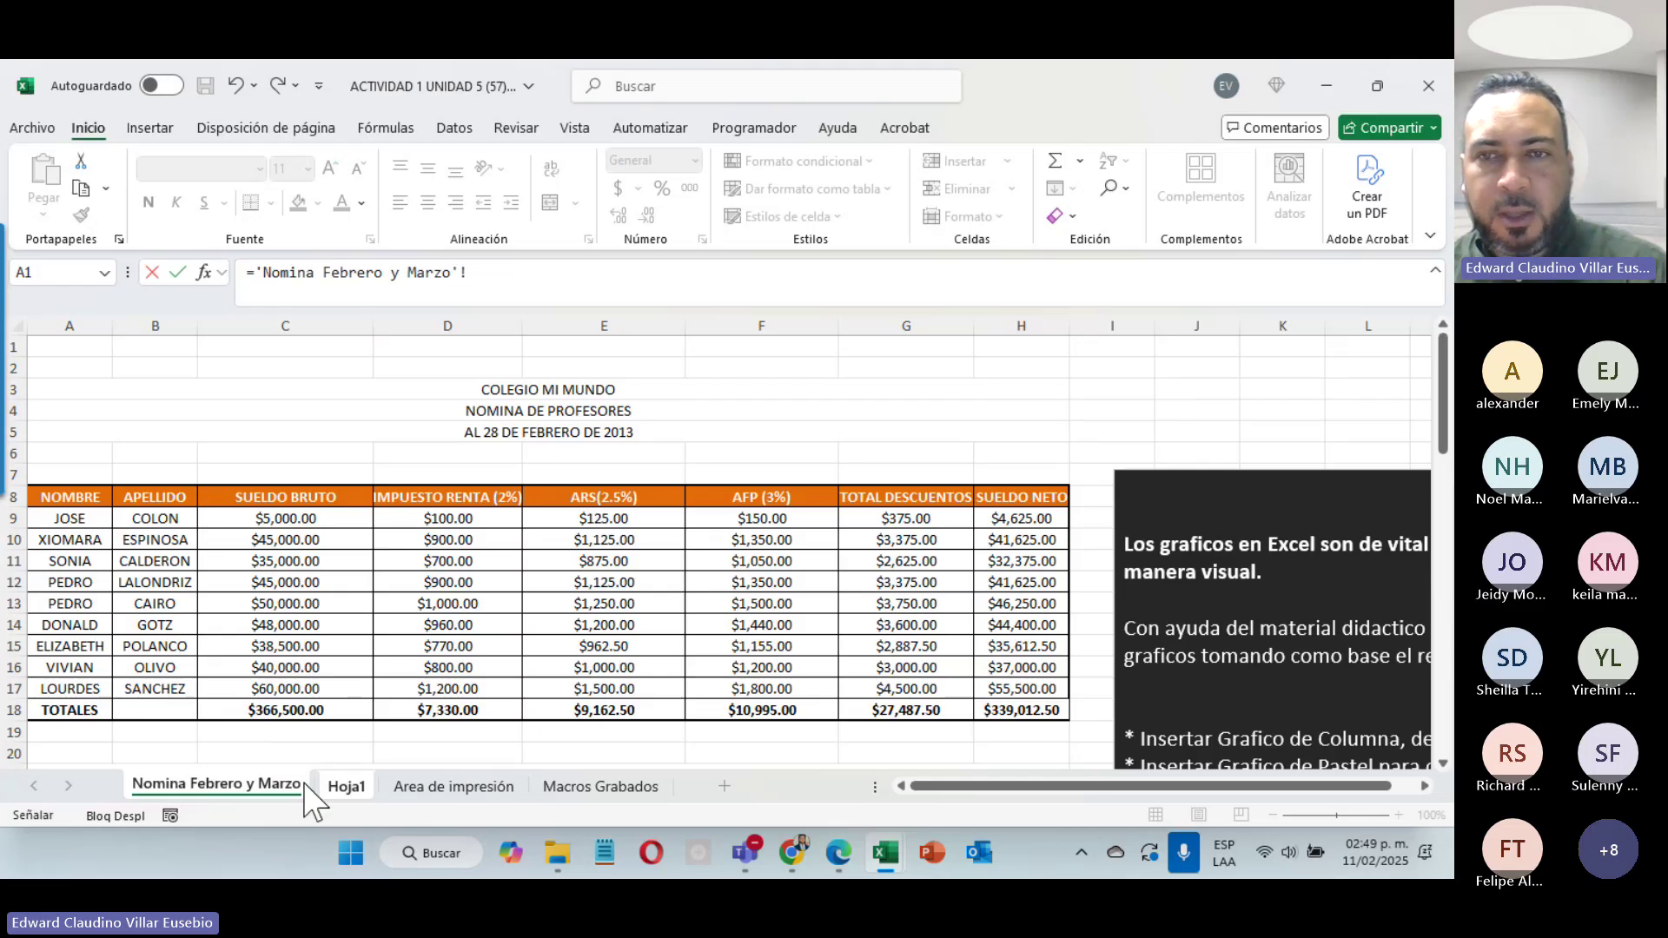
click(1012, 517)
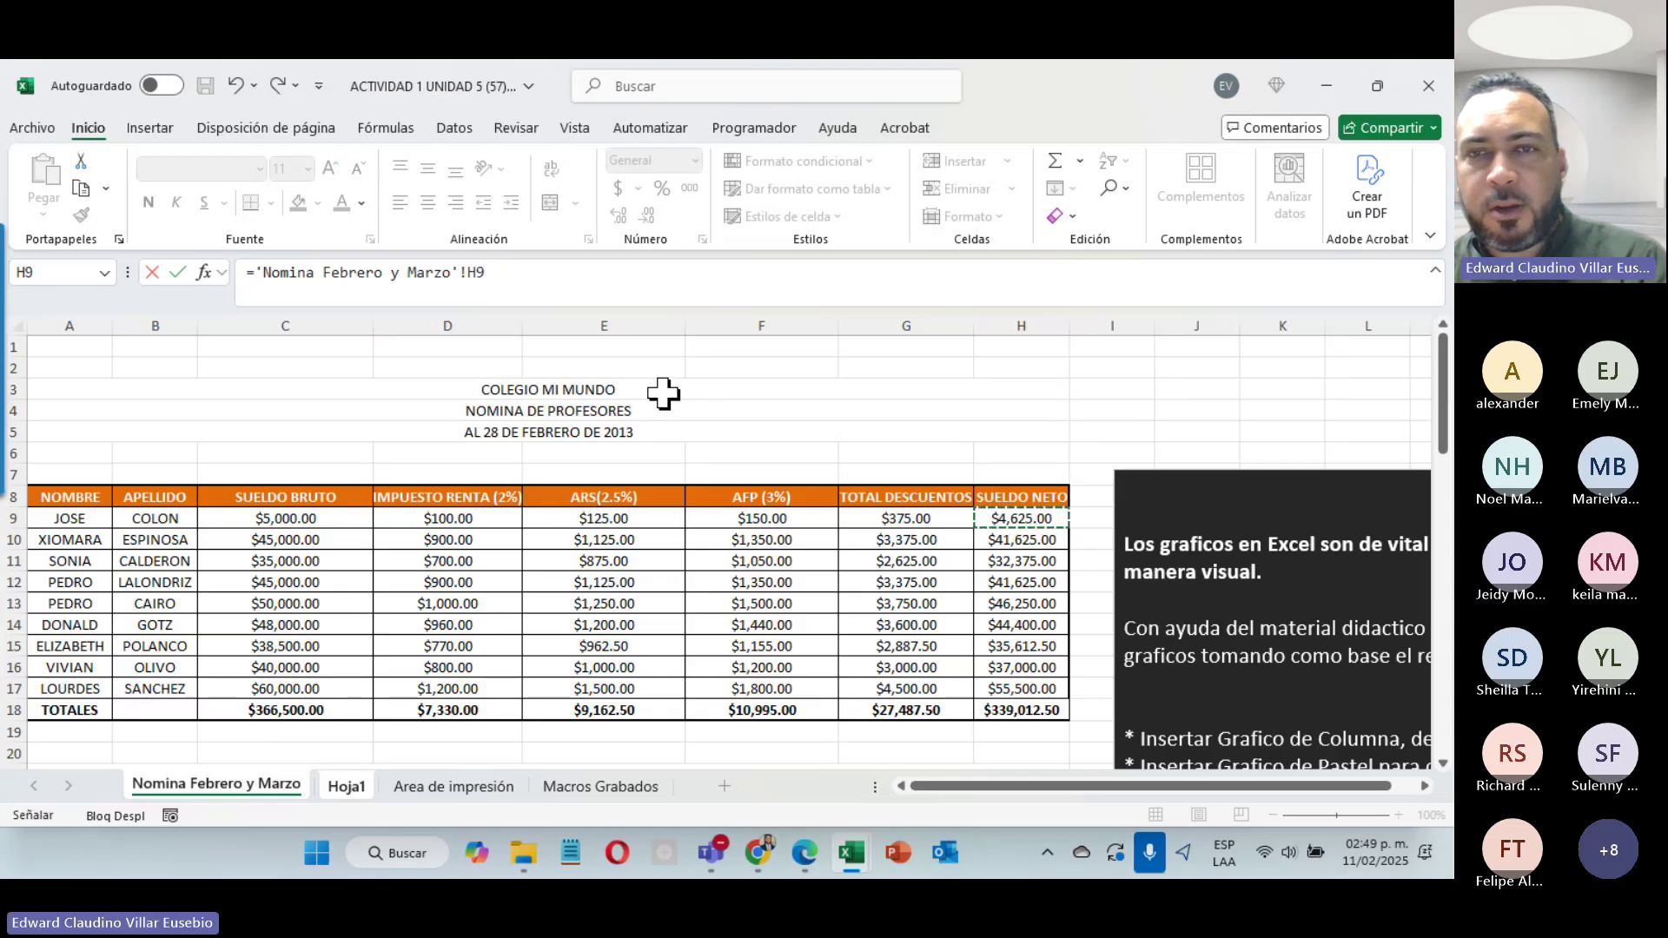
key(Return)
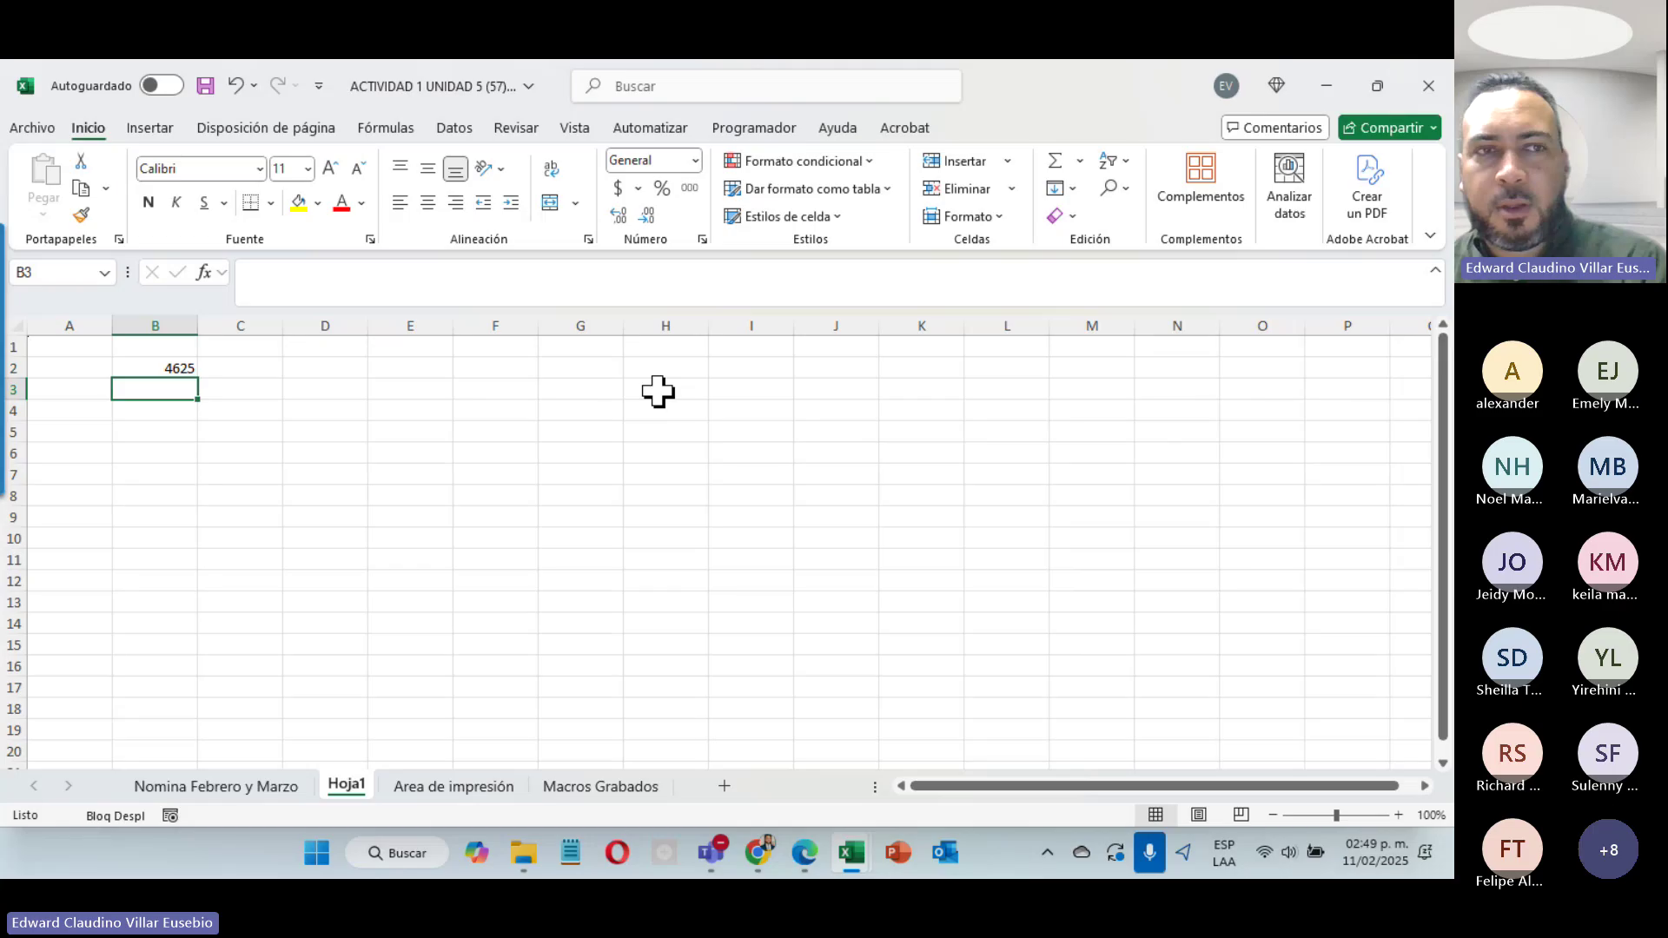
click(124, 369)
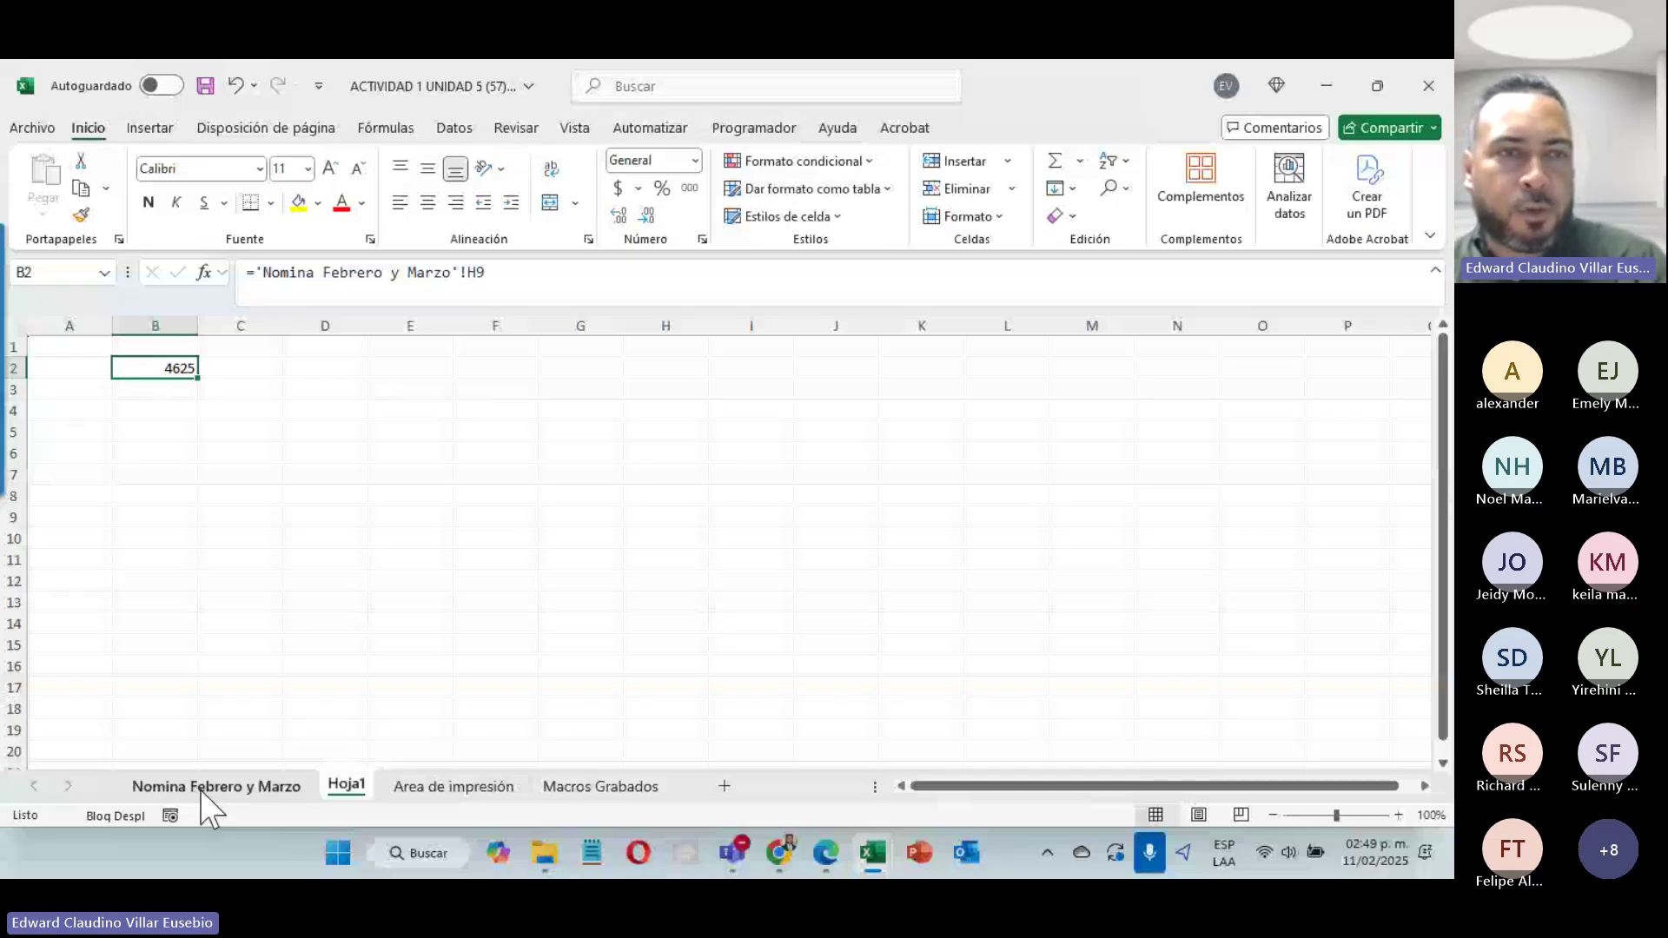
Step: Set the first employee's SUELDO BRUTO, C9 on Nomina Febrero y Marzo, to 50000 and check the linked B2 on Hoja1
click(208, 786)
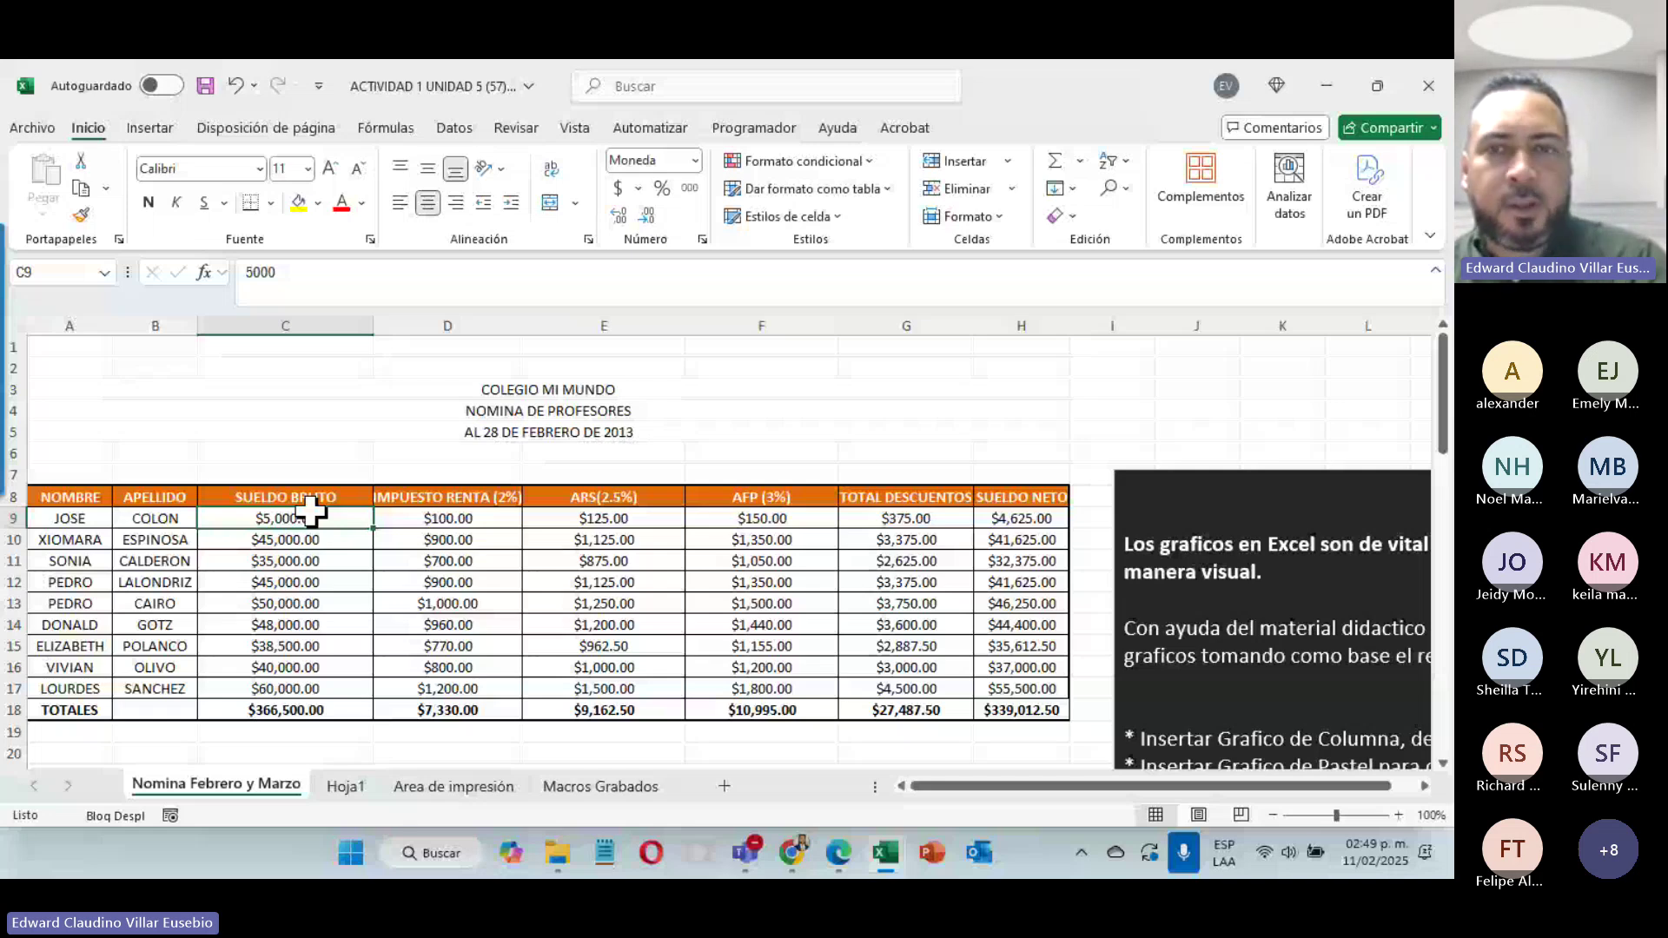
text(50000)
key(Return)
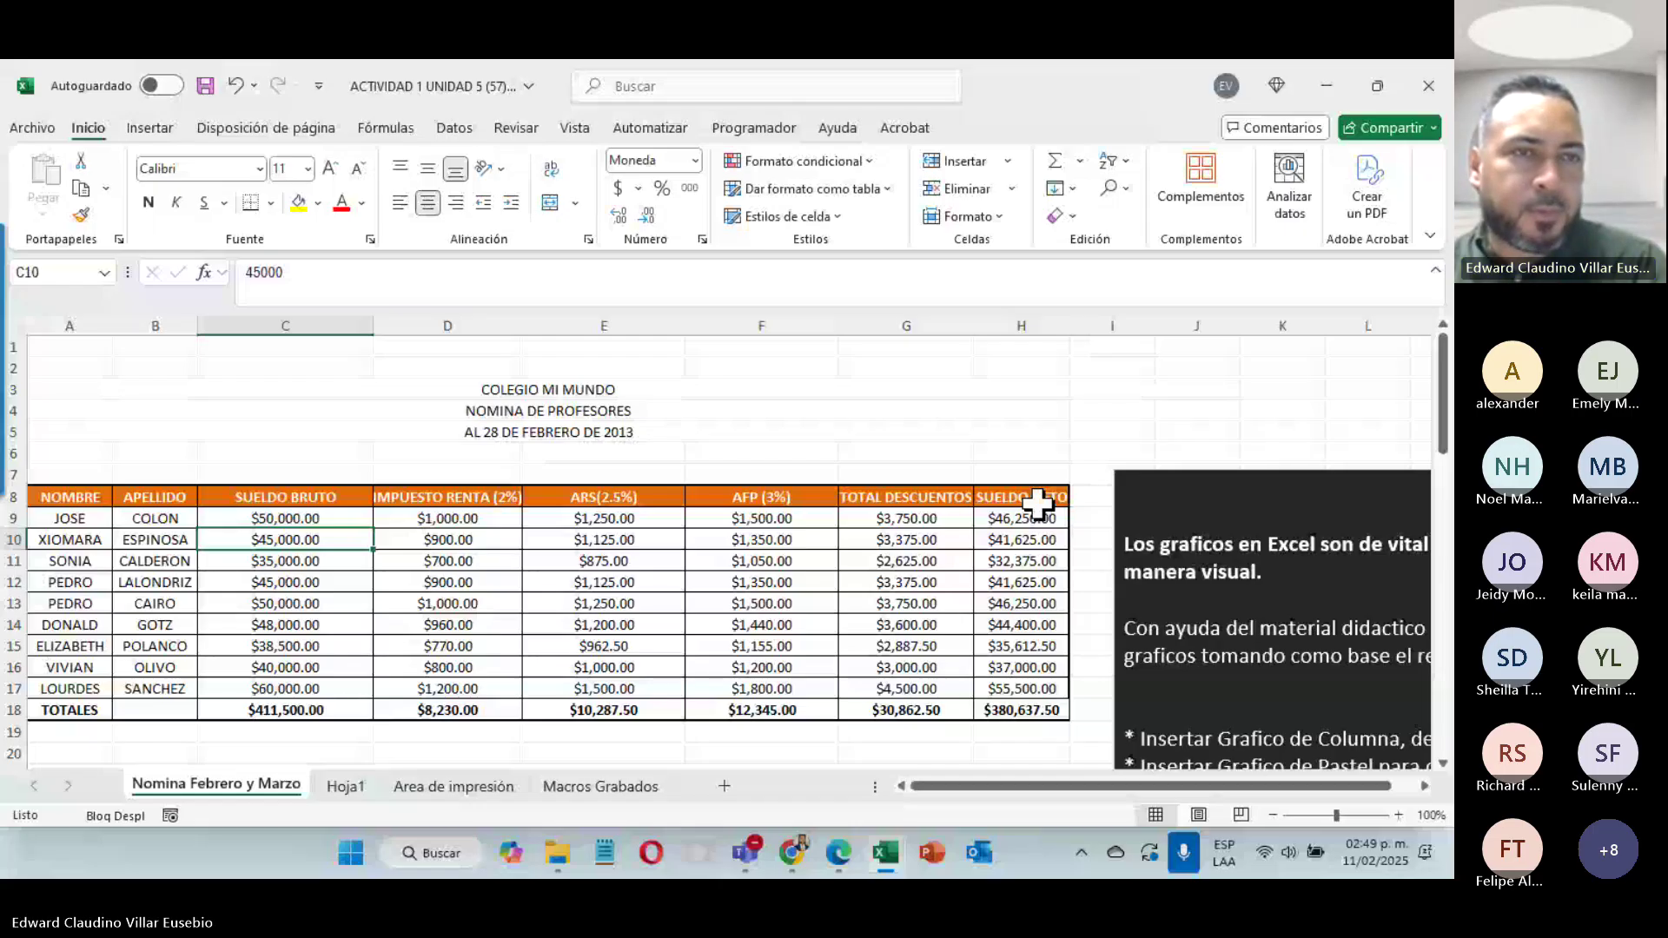
click(345, 786)
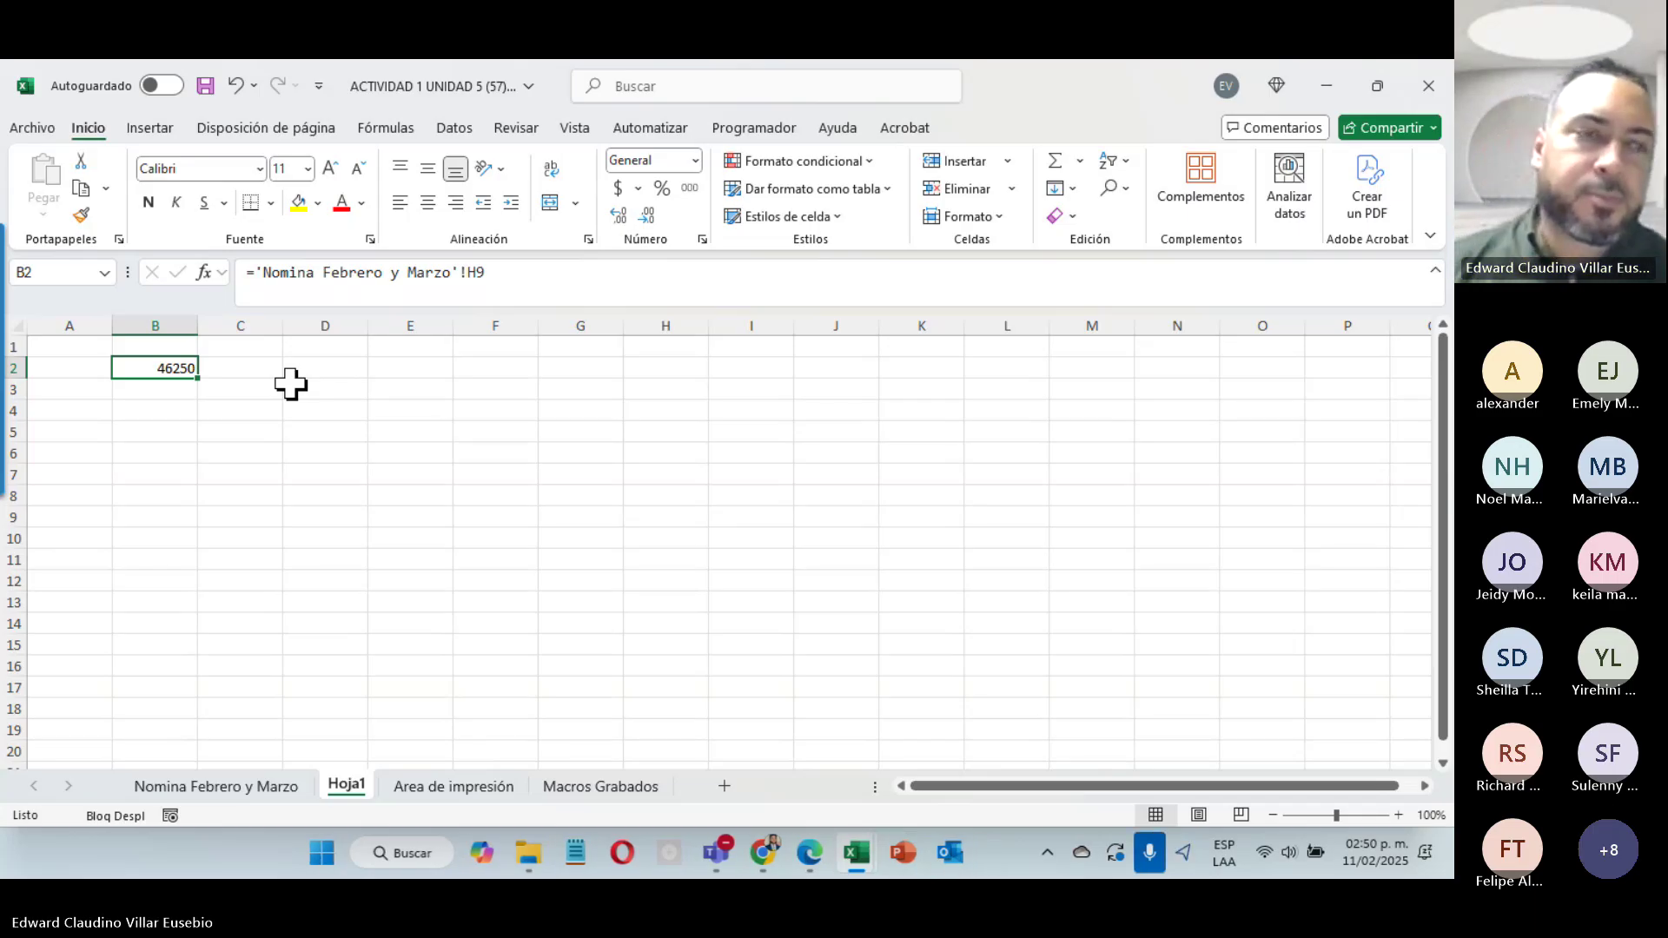
Step: Clear the linked formula from B2 on Hoja1
key(Delete)
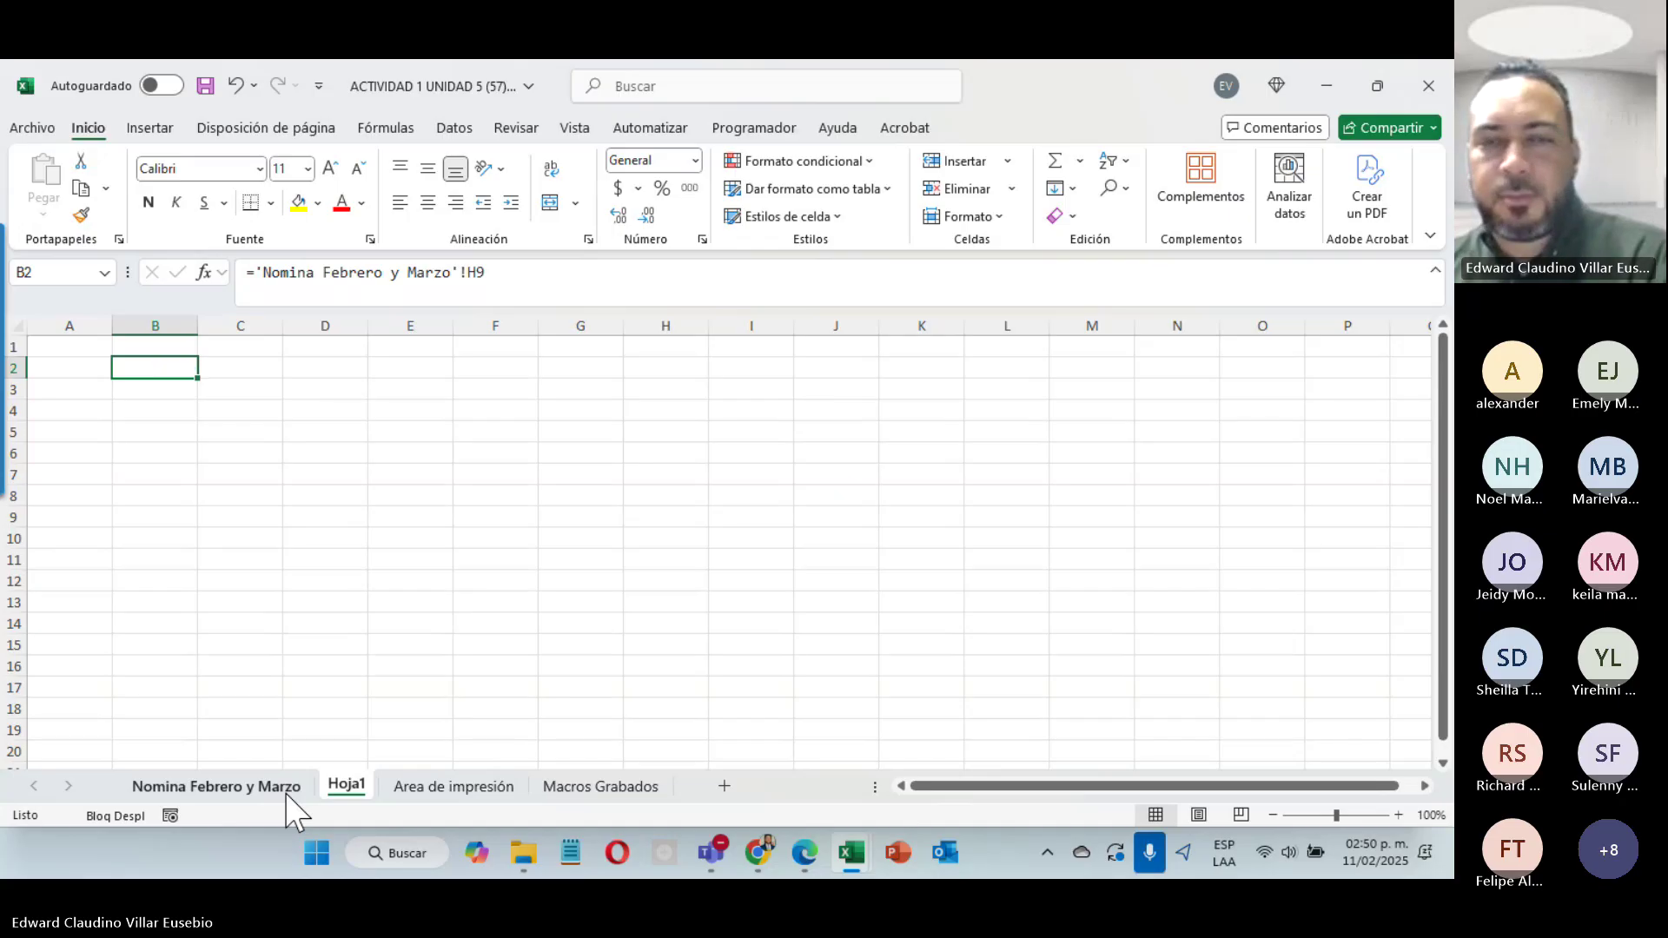
click(184, 785)
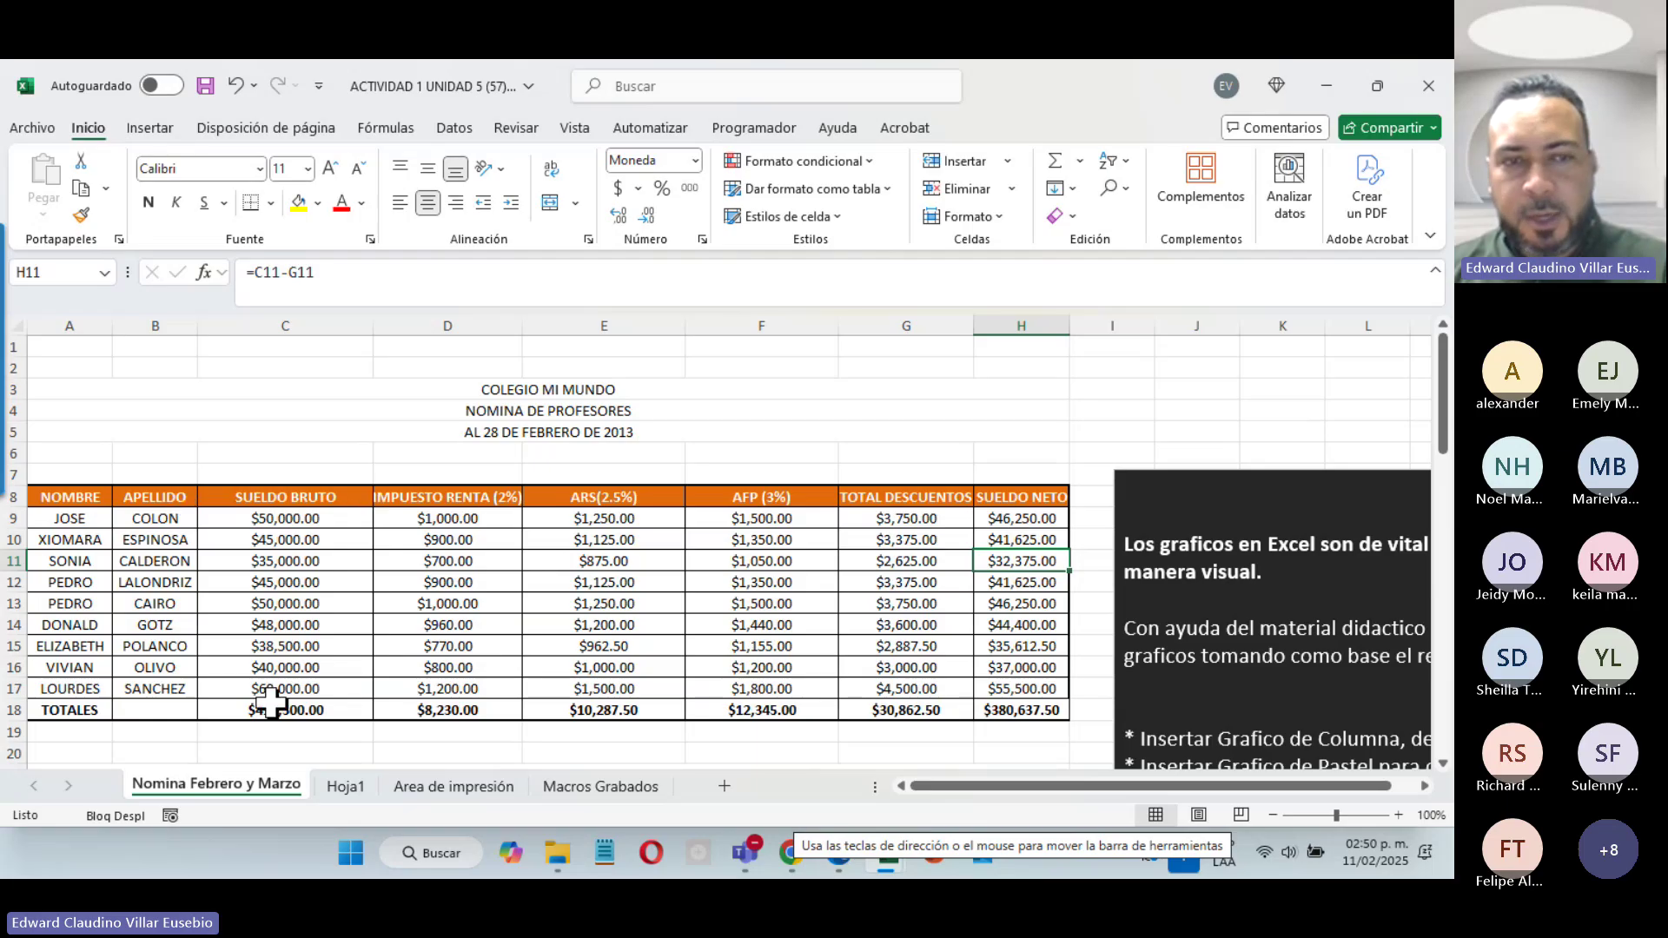
click(346, 786)
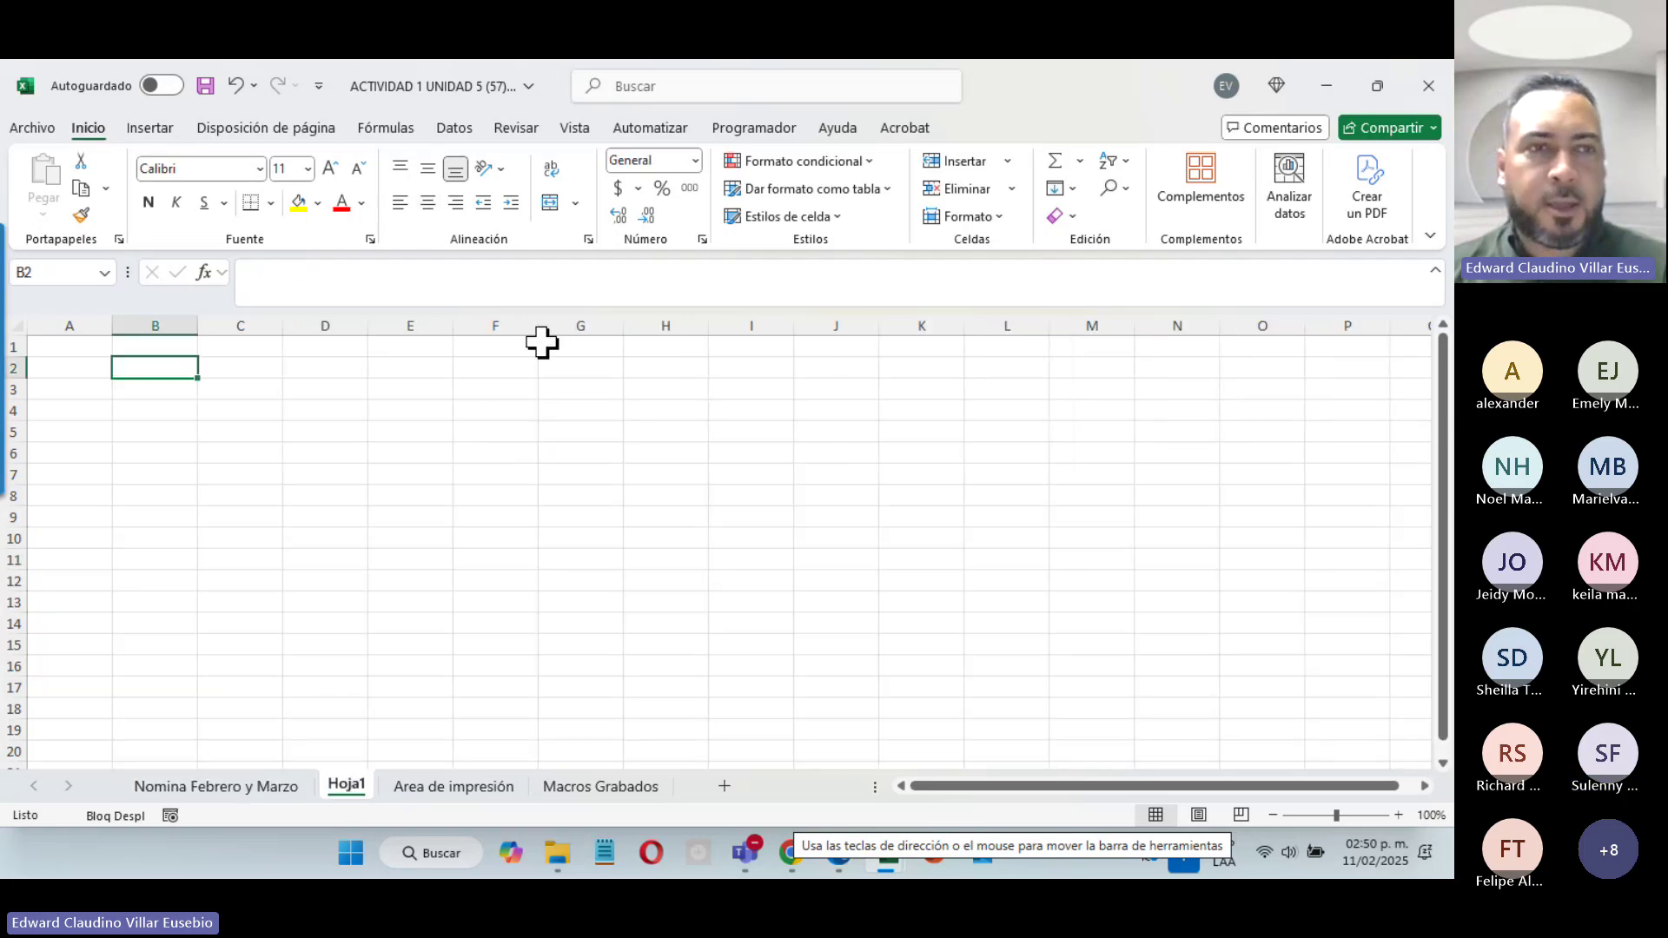
Step: Apply all borders to the range C4:D19 on Hoja1
click(317, 411)
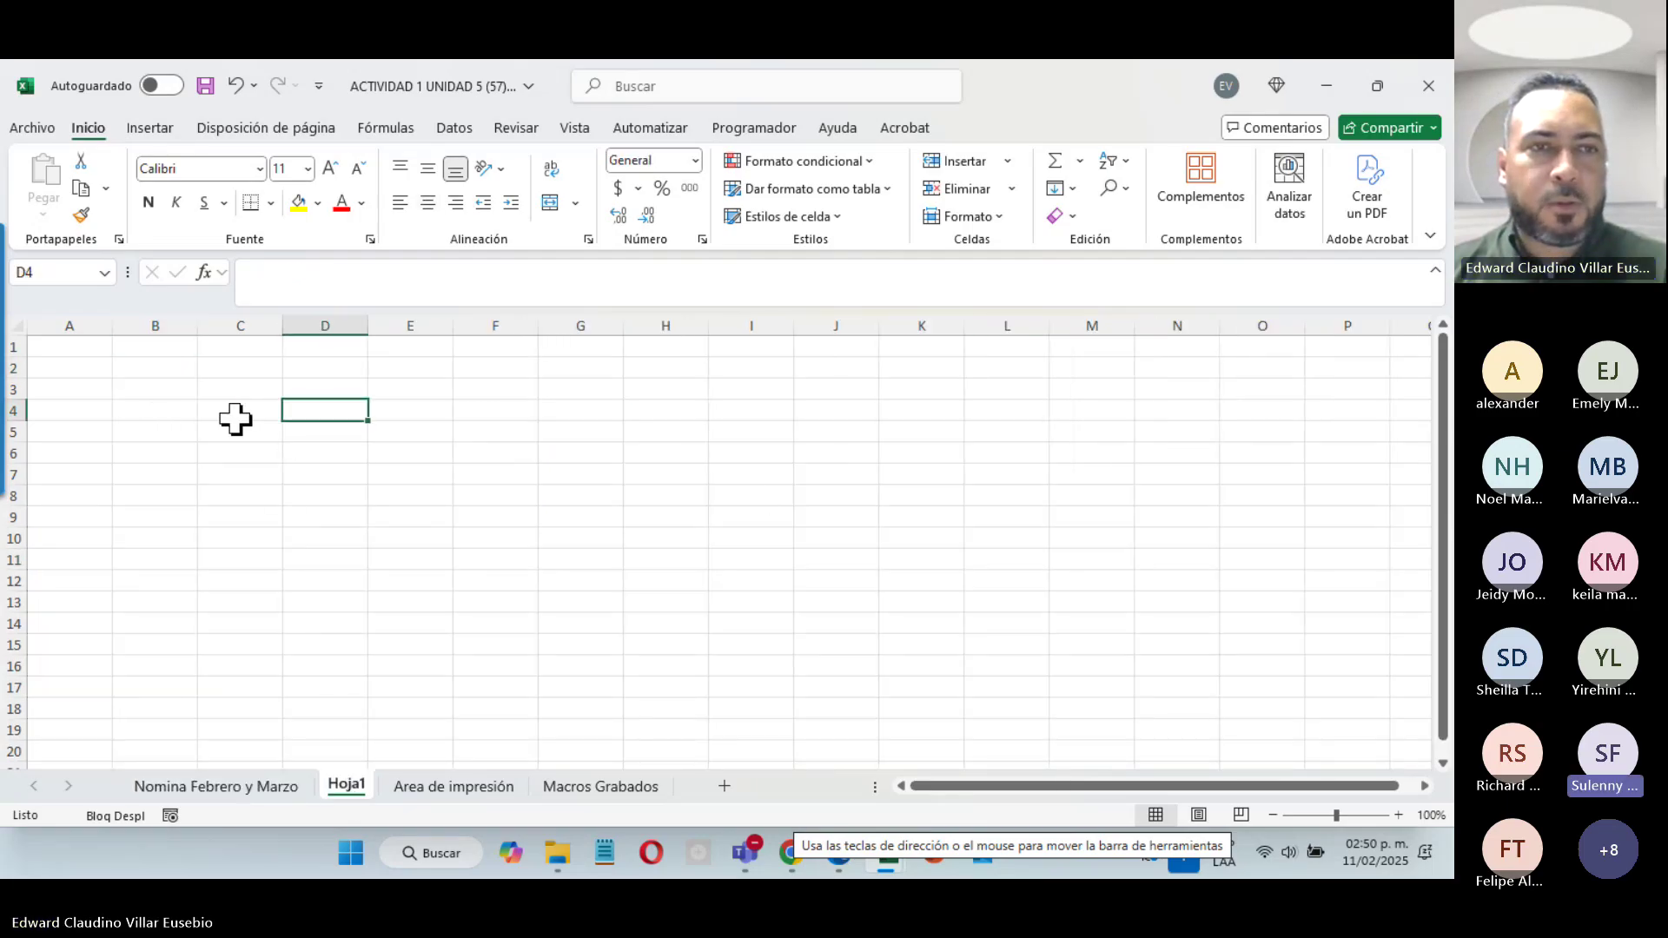
drag(236, 419, 298, 738)
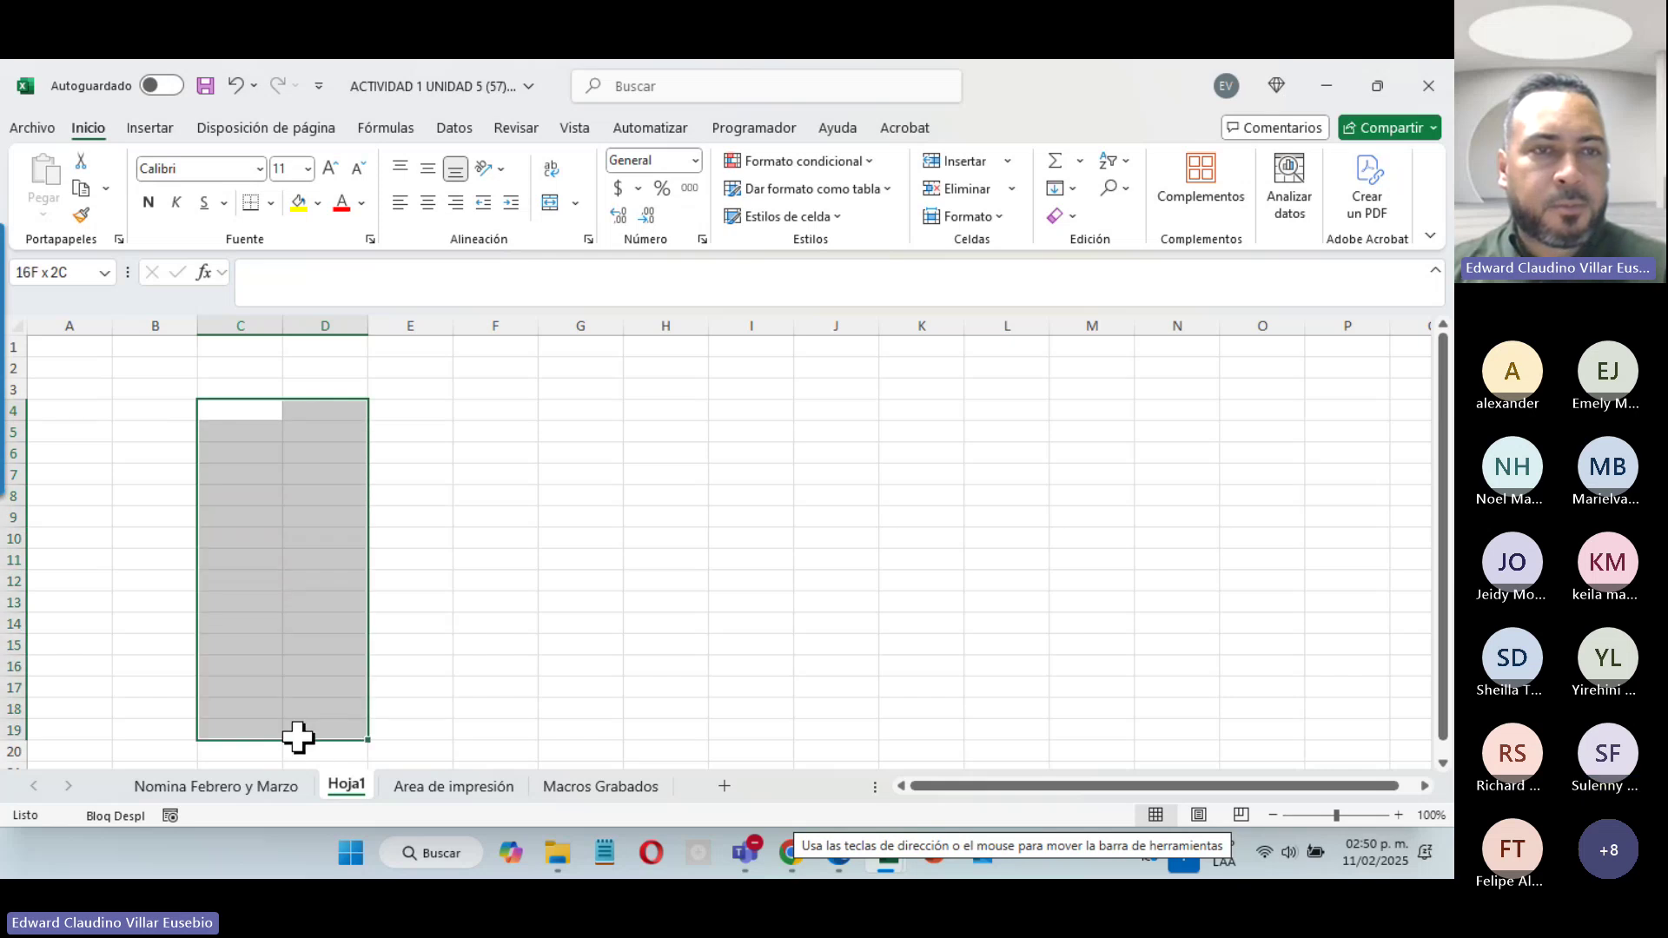
click(272, 201)
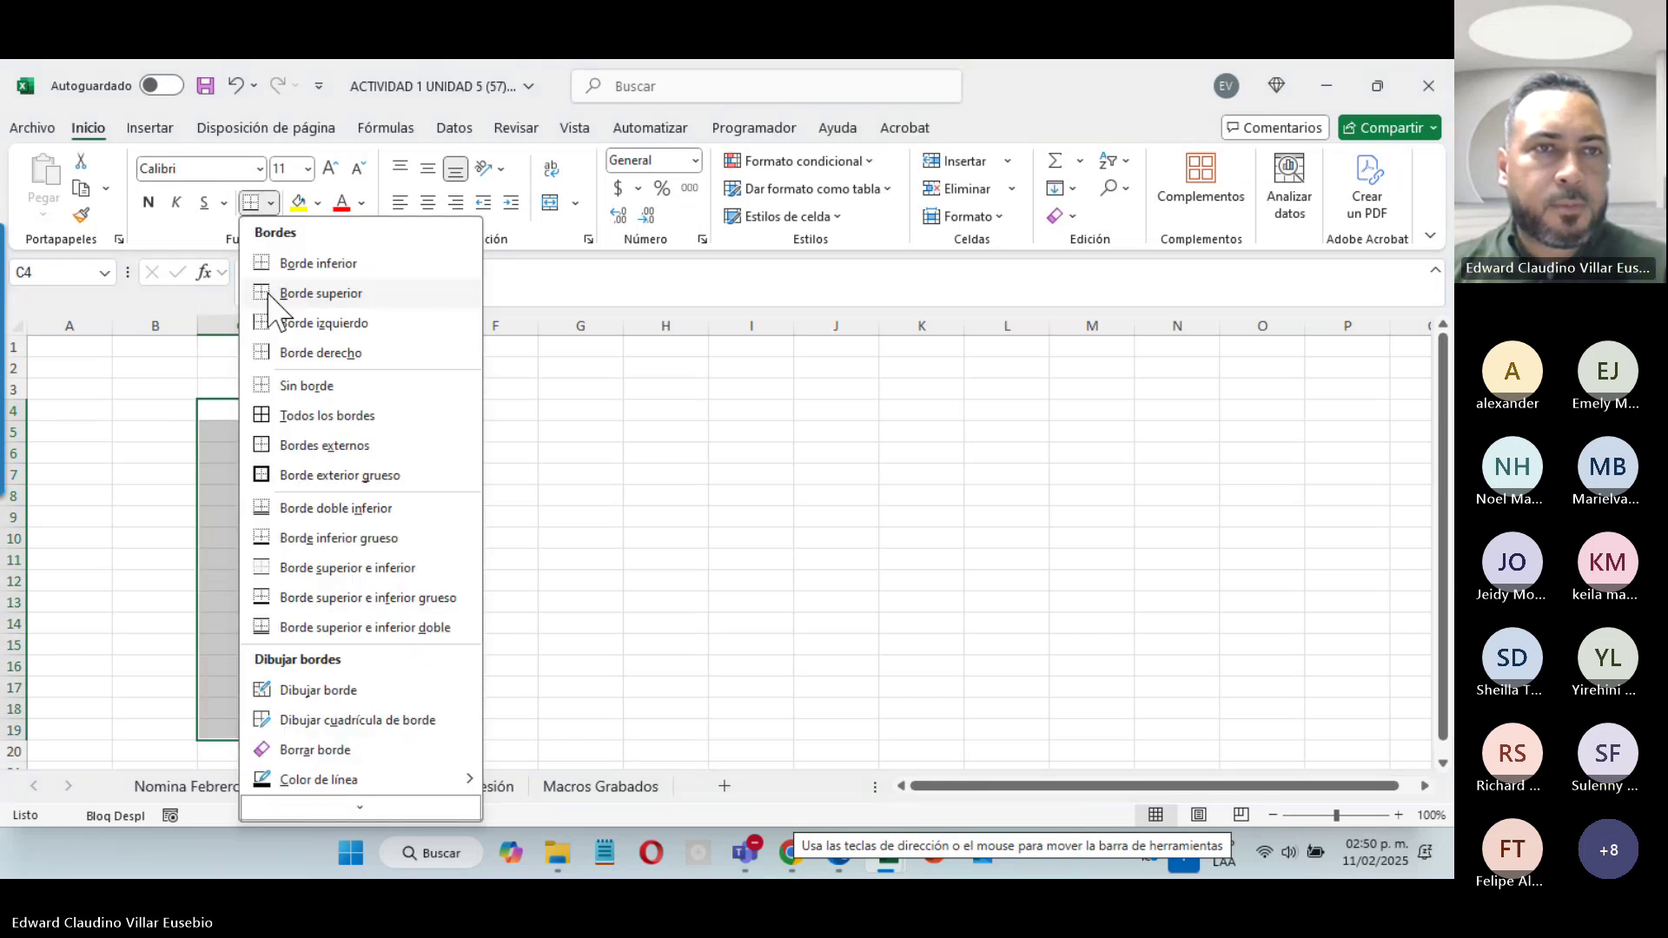
click(300, 417)
click(257, 417)
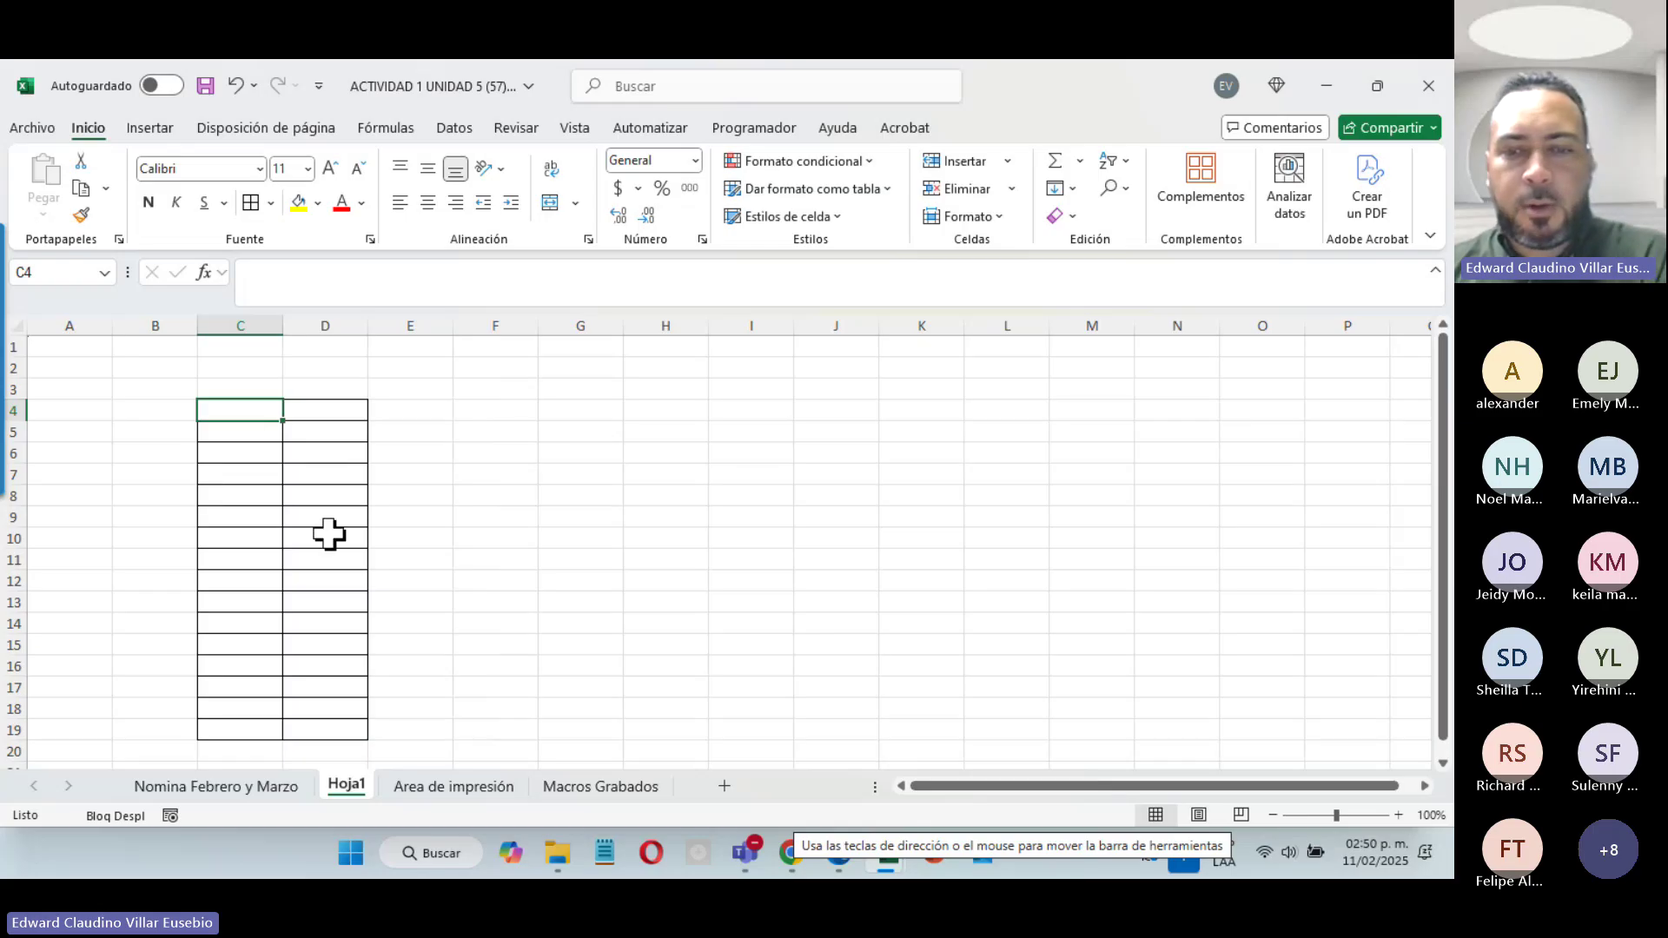
Step: Link C4 on Hoja1 to the NOMBRE header, A8 on Nomina Febrero y Marzo, and fill the formula down to C17
text(=)
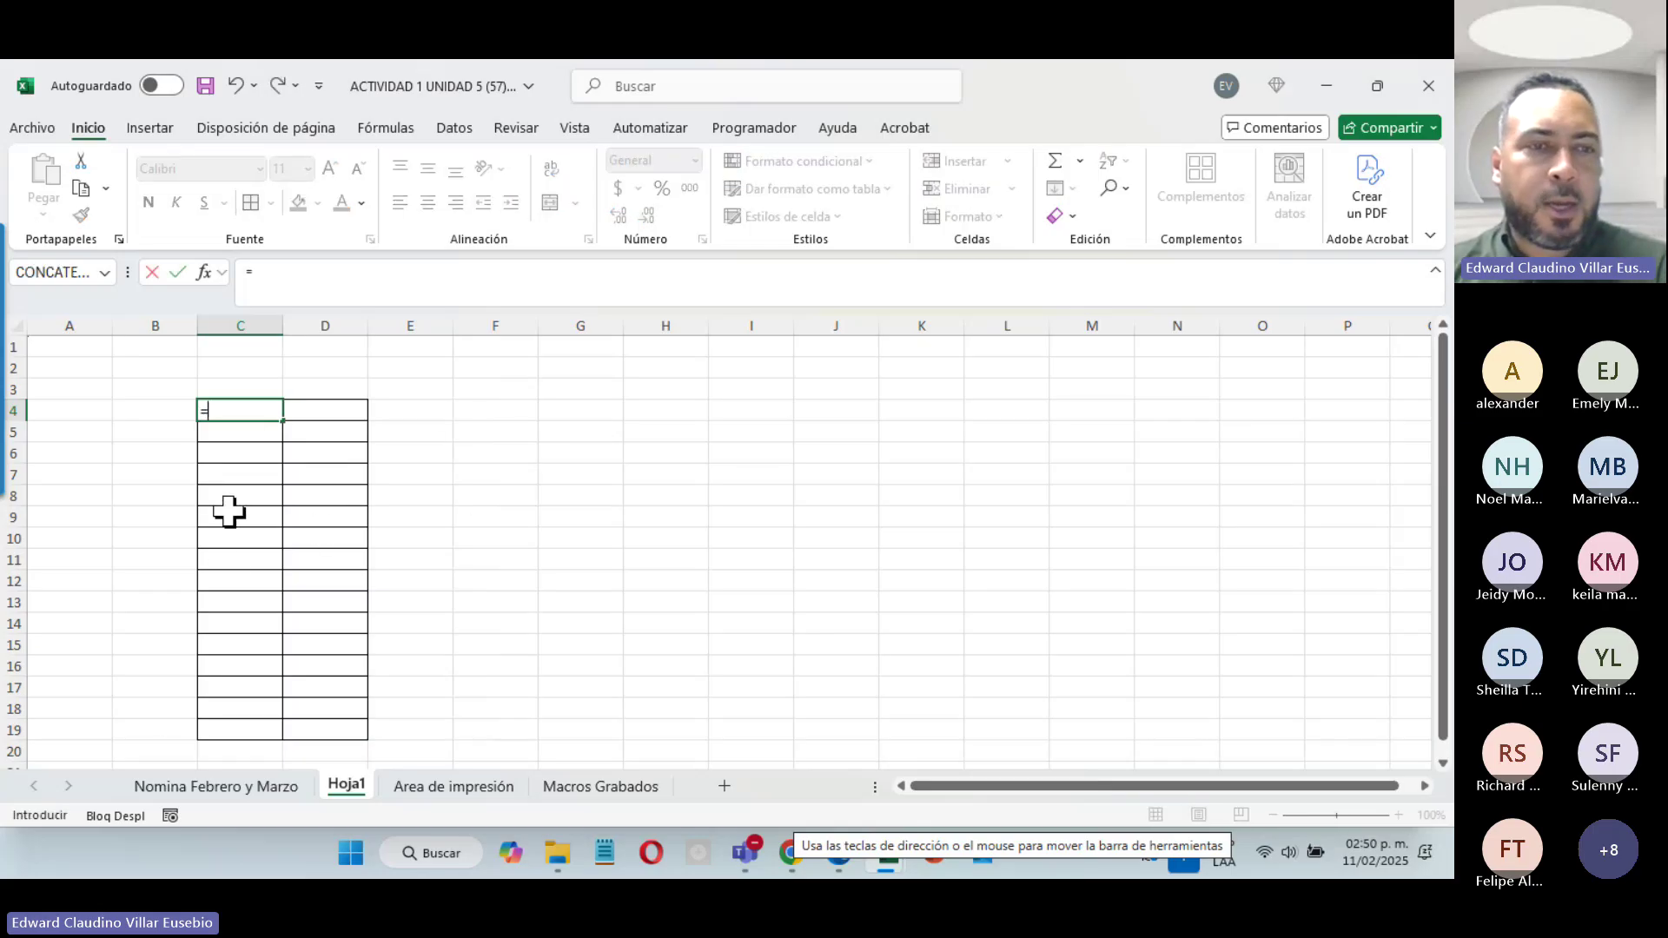
click(216, 786)
click(69, 496)
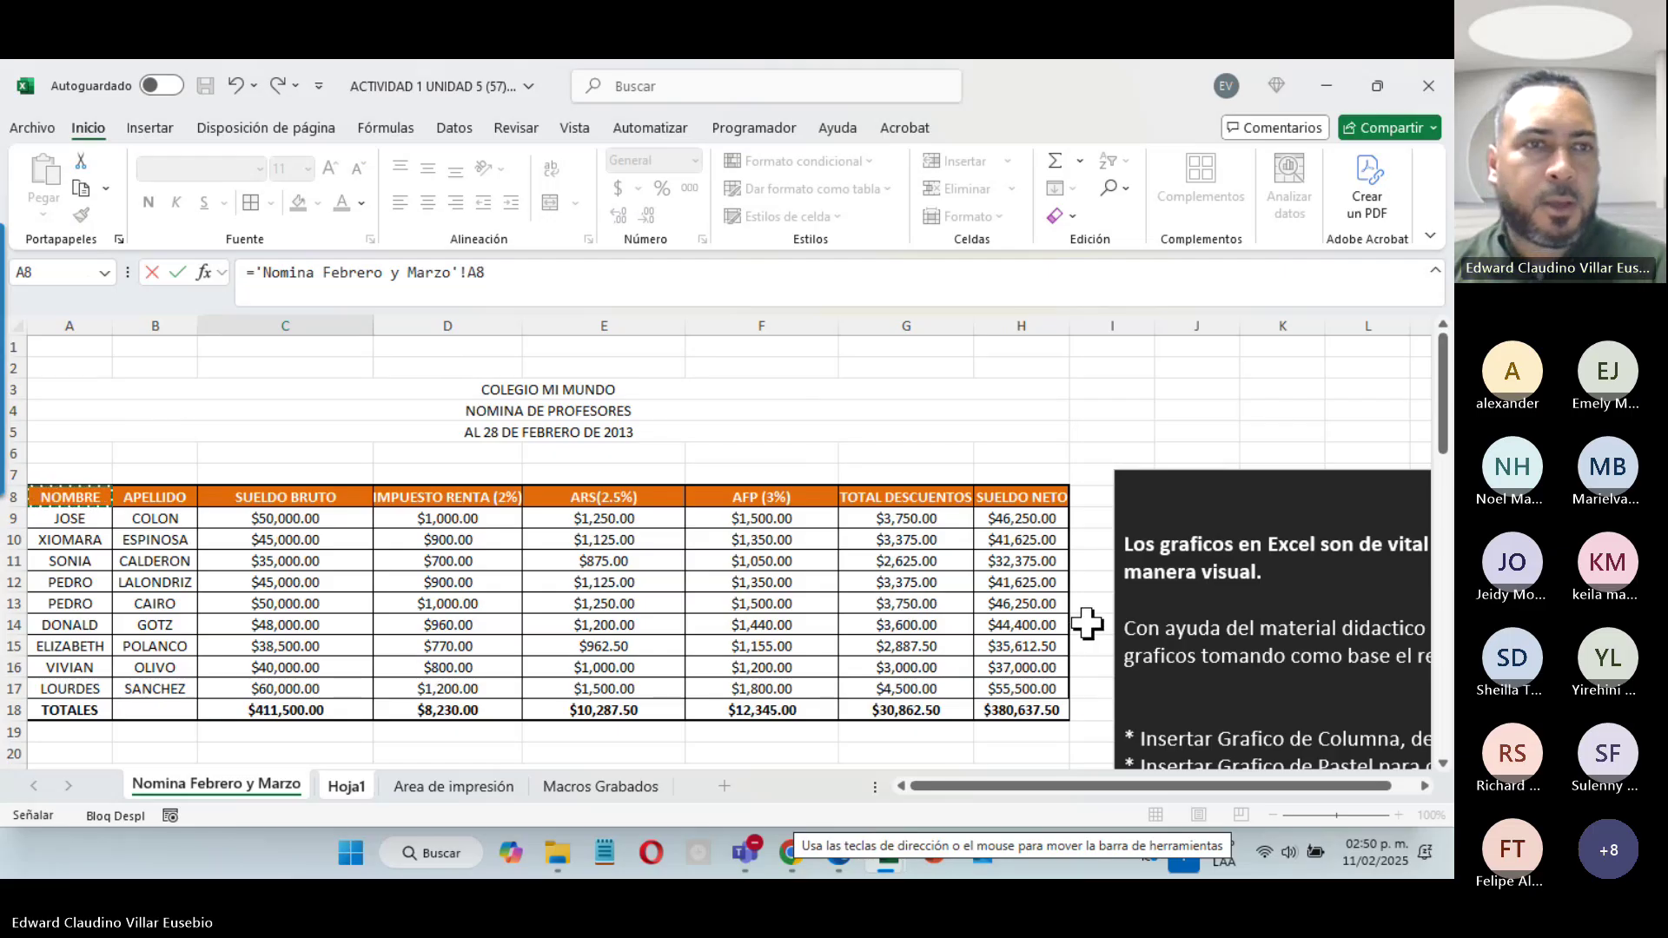
key(Return)
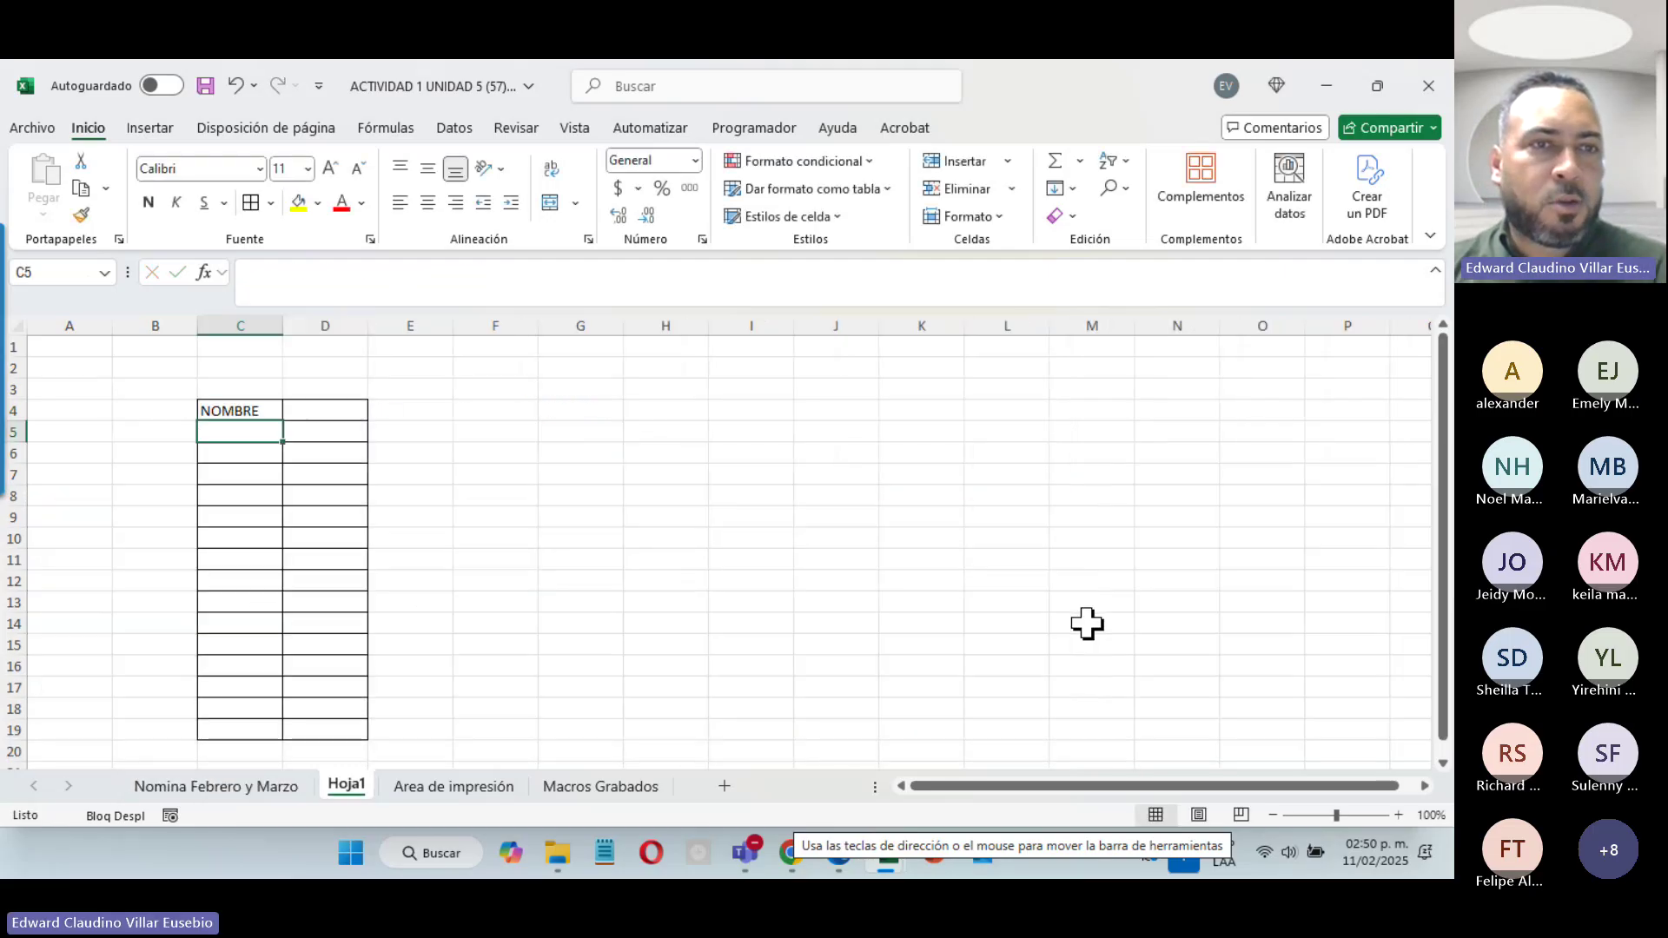
click(233, 410)
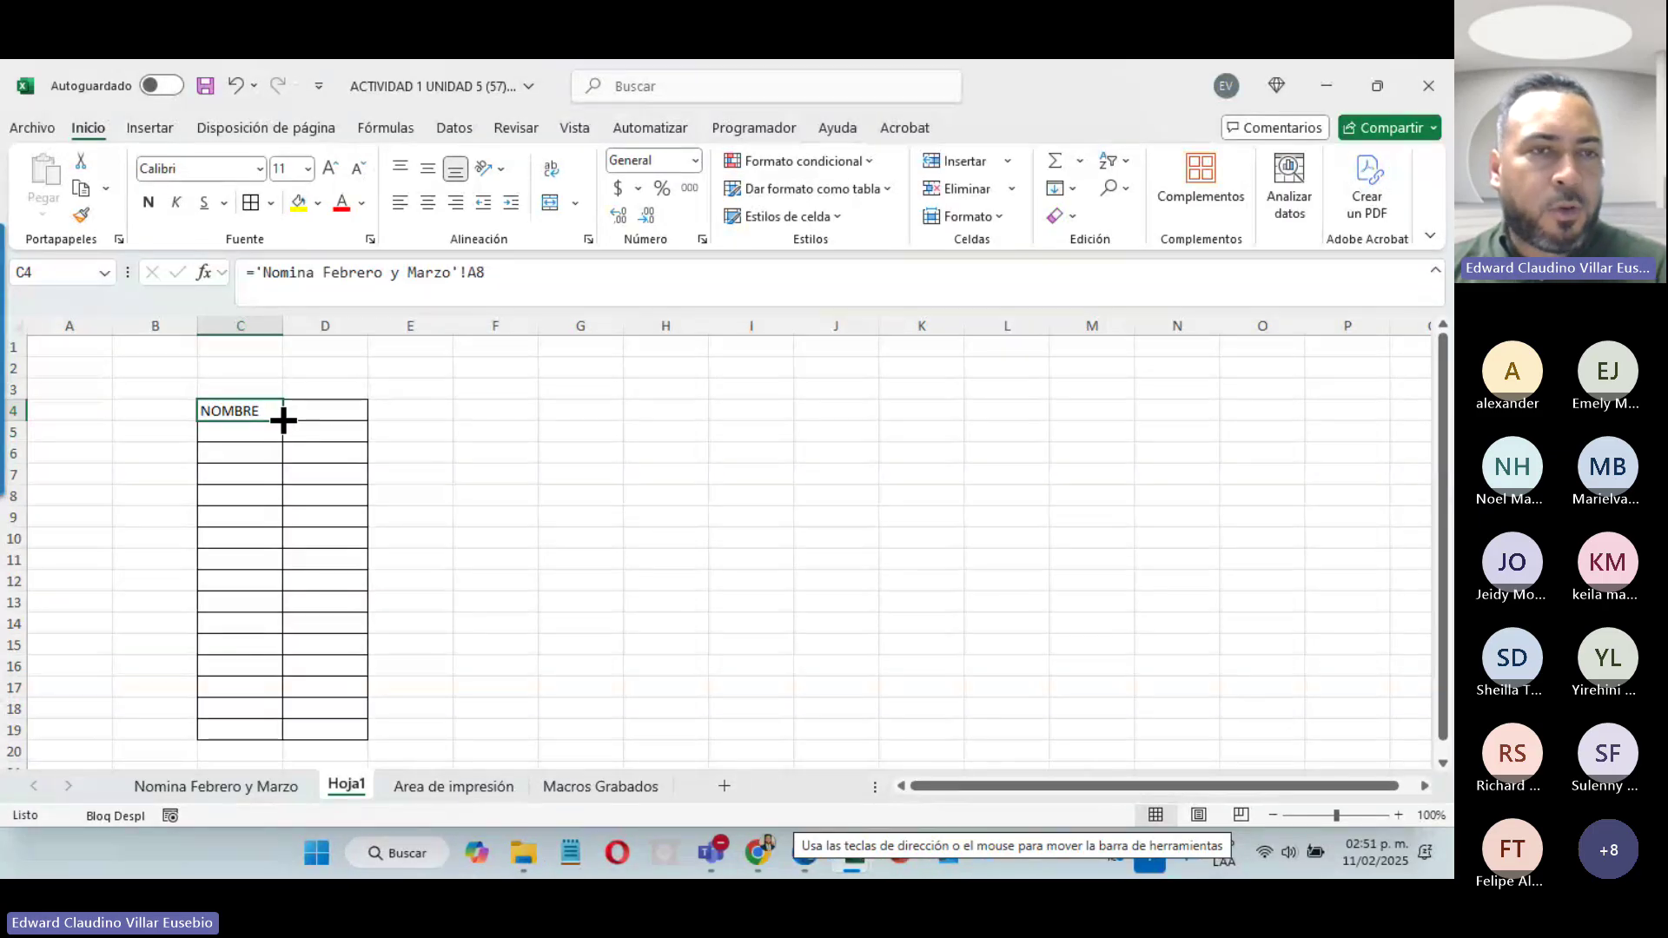
drag(283, 421, 265, 697)
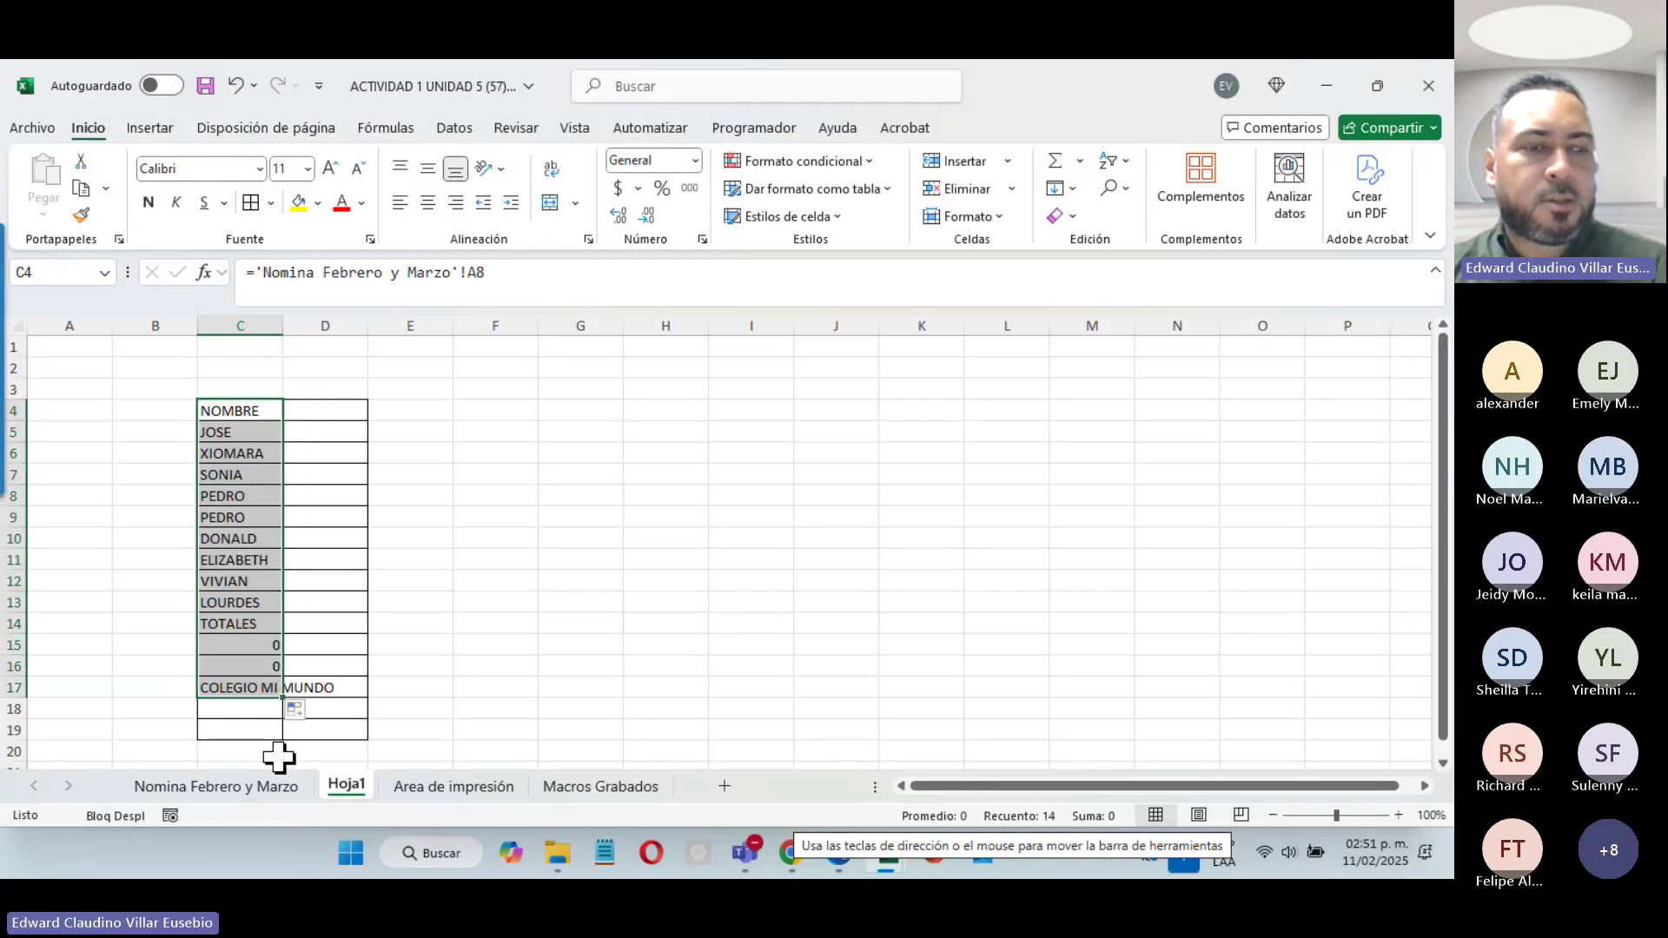
key(alt+Tab)
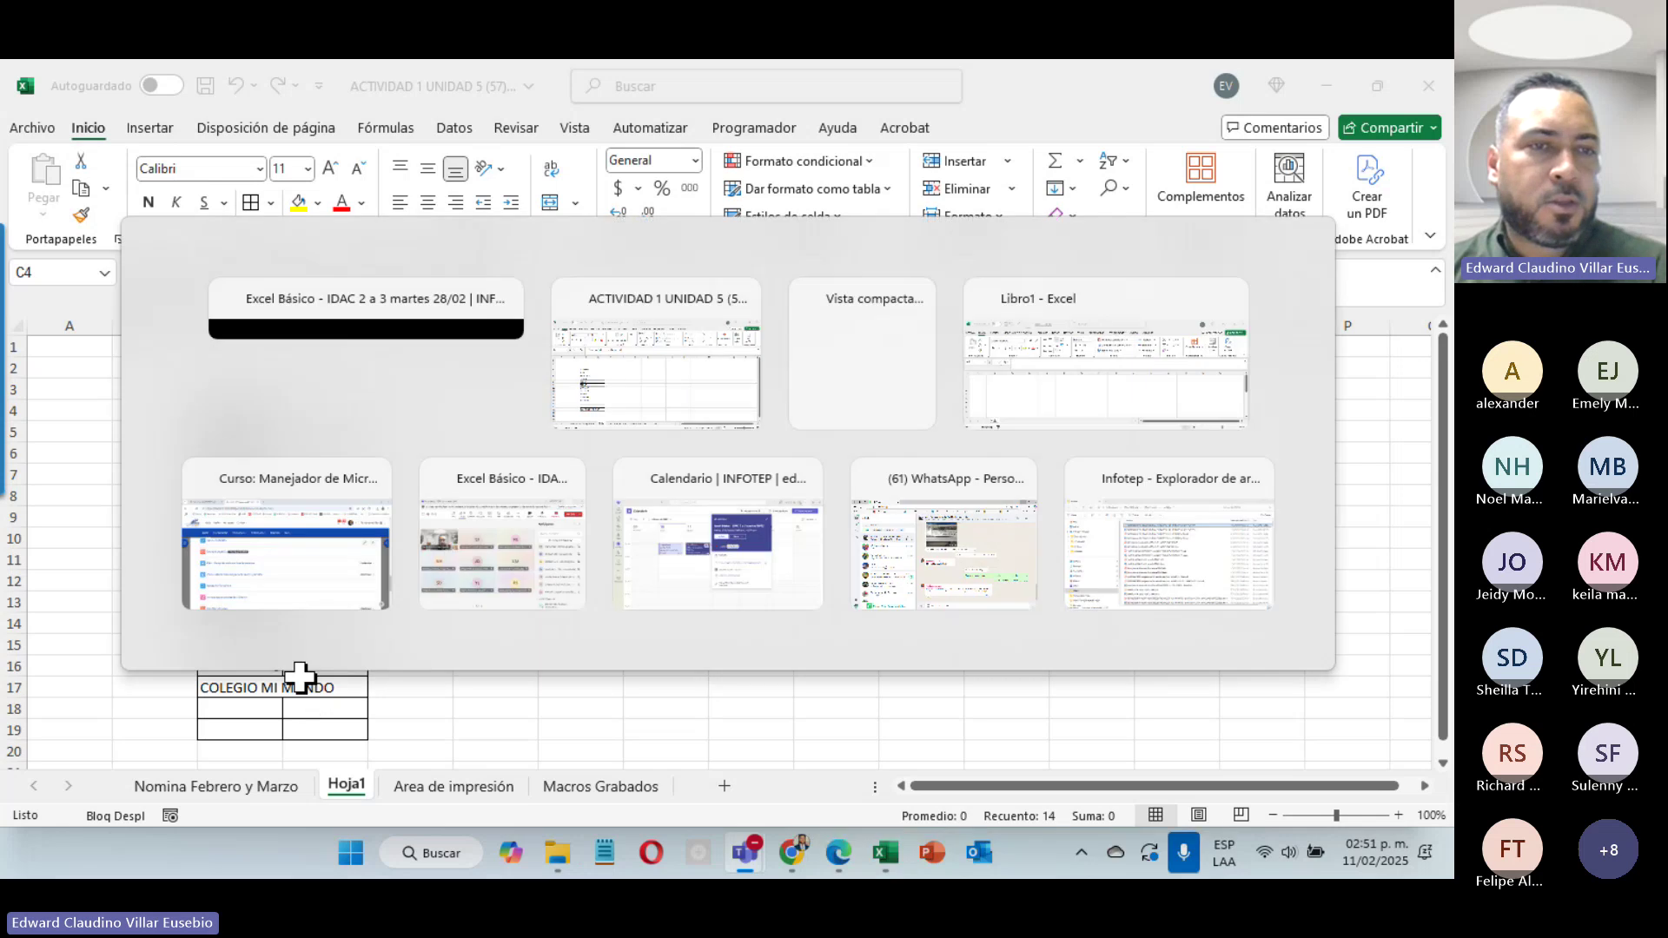
key(alt+Tab)
key(alt+Tab)
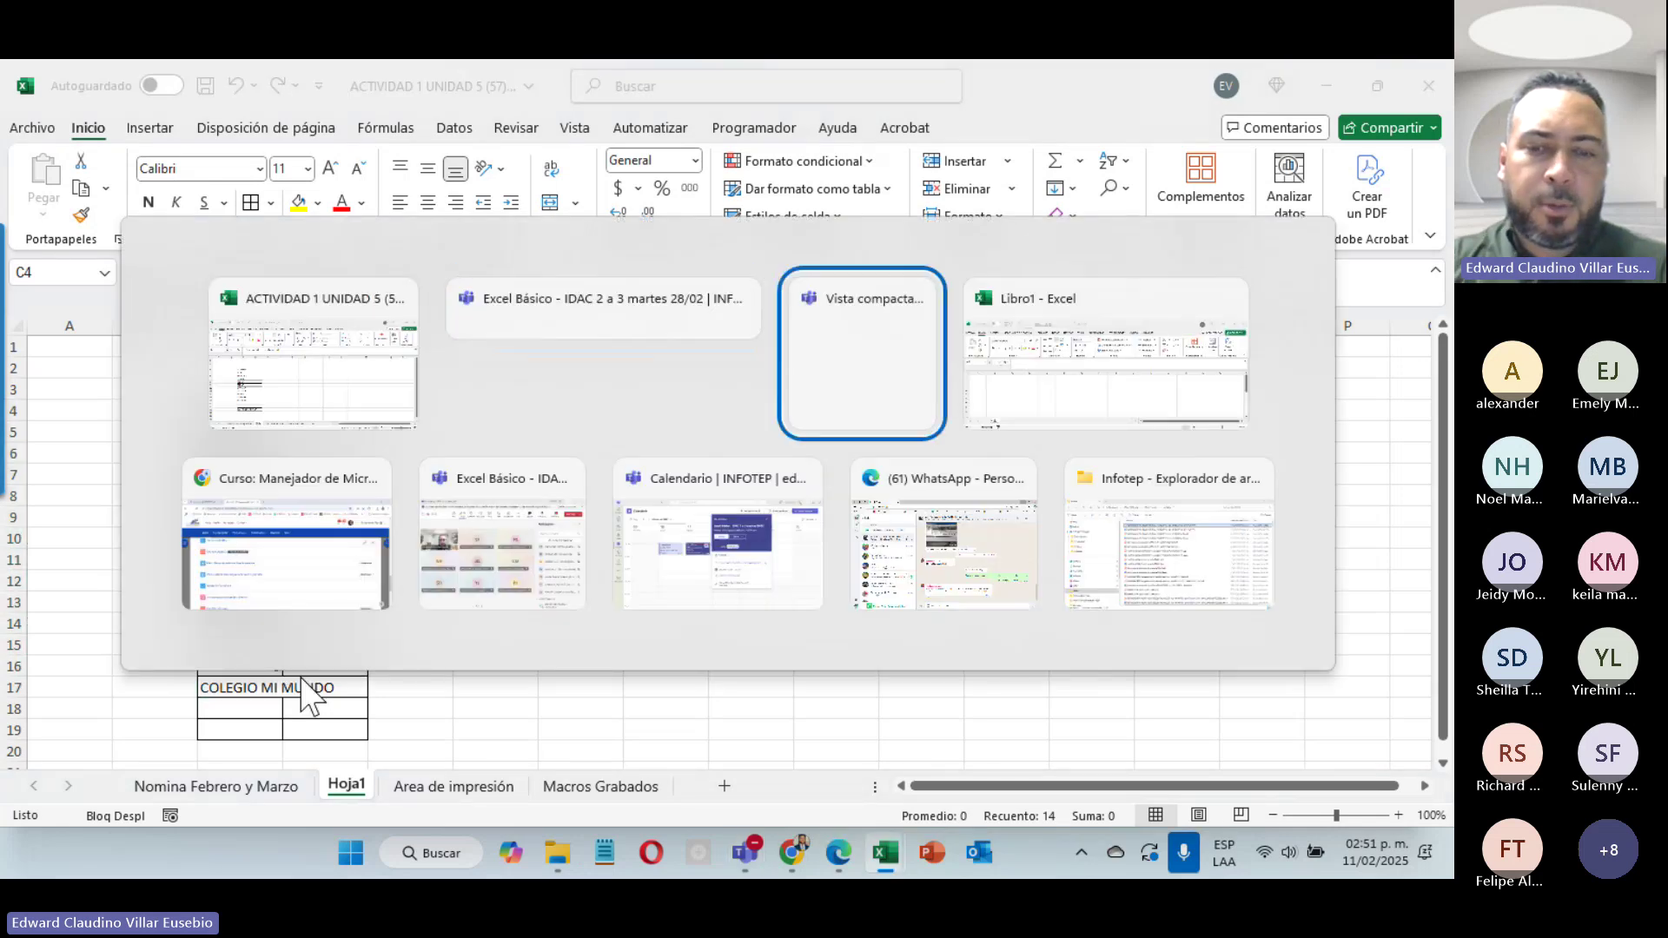
key(alt+shift+Tab)
key(alt+shift+Tab)
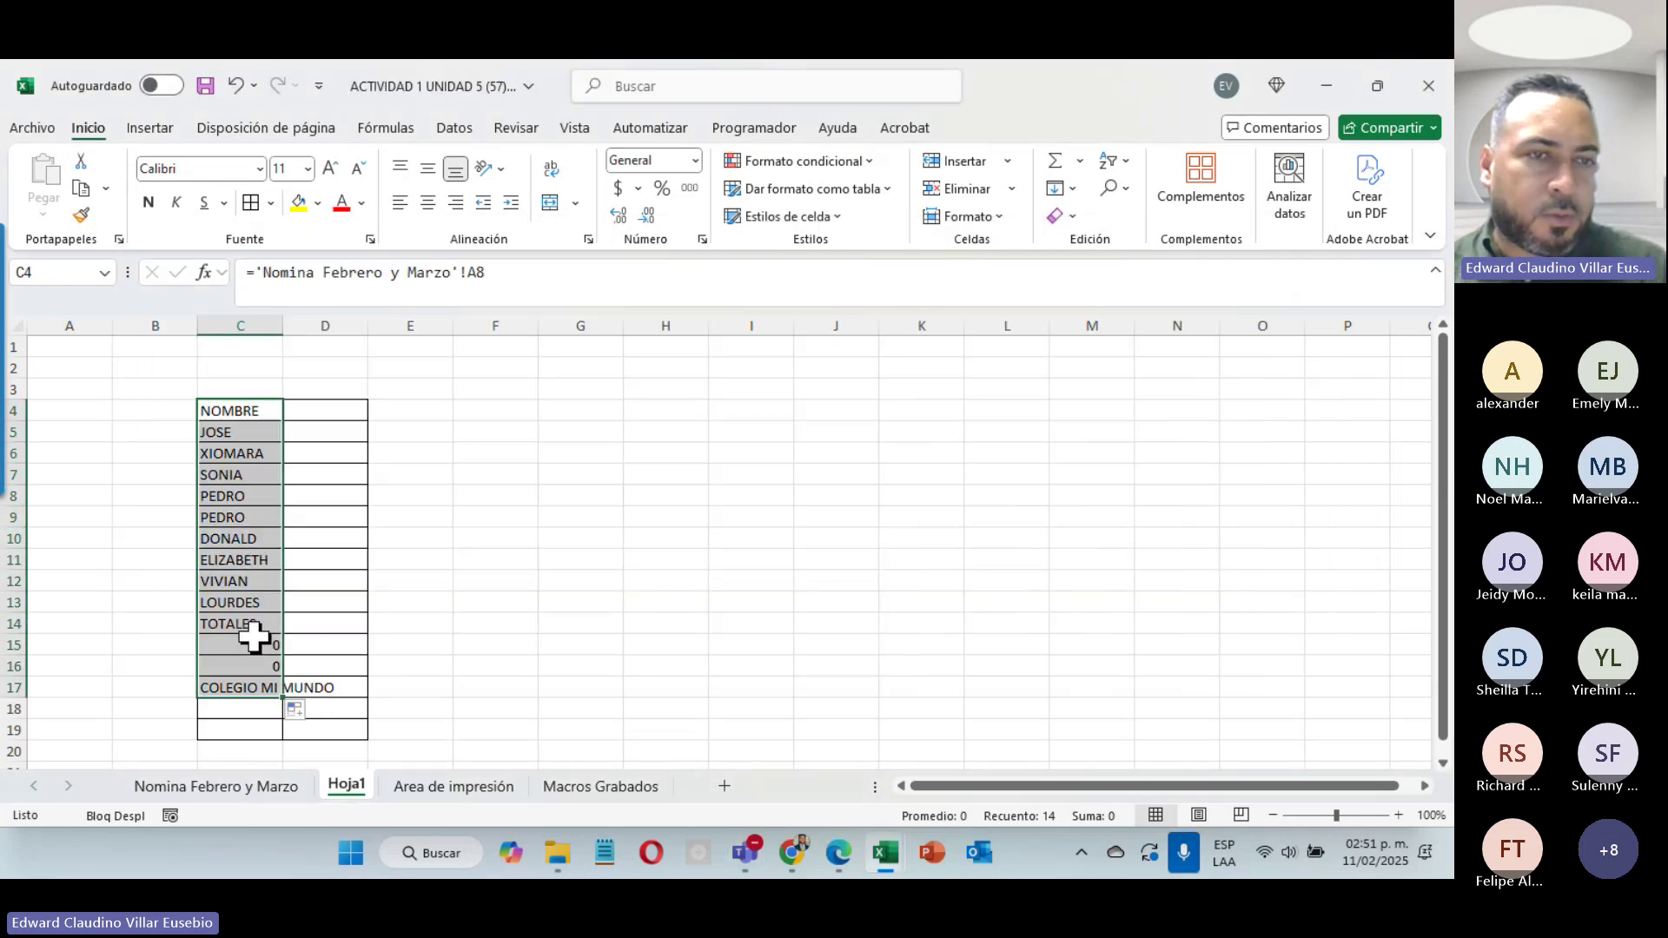
Step: Clear the surplus linked cells below TOTALES, C15:C17
drag(246, 650, 246, 693)
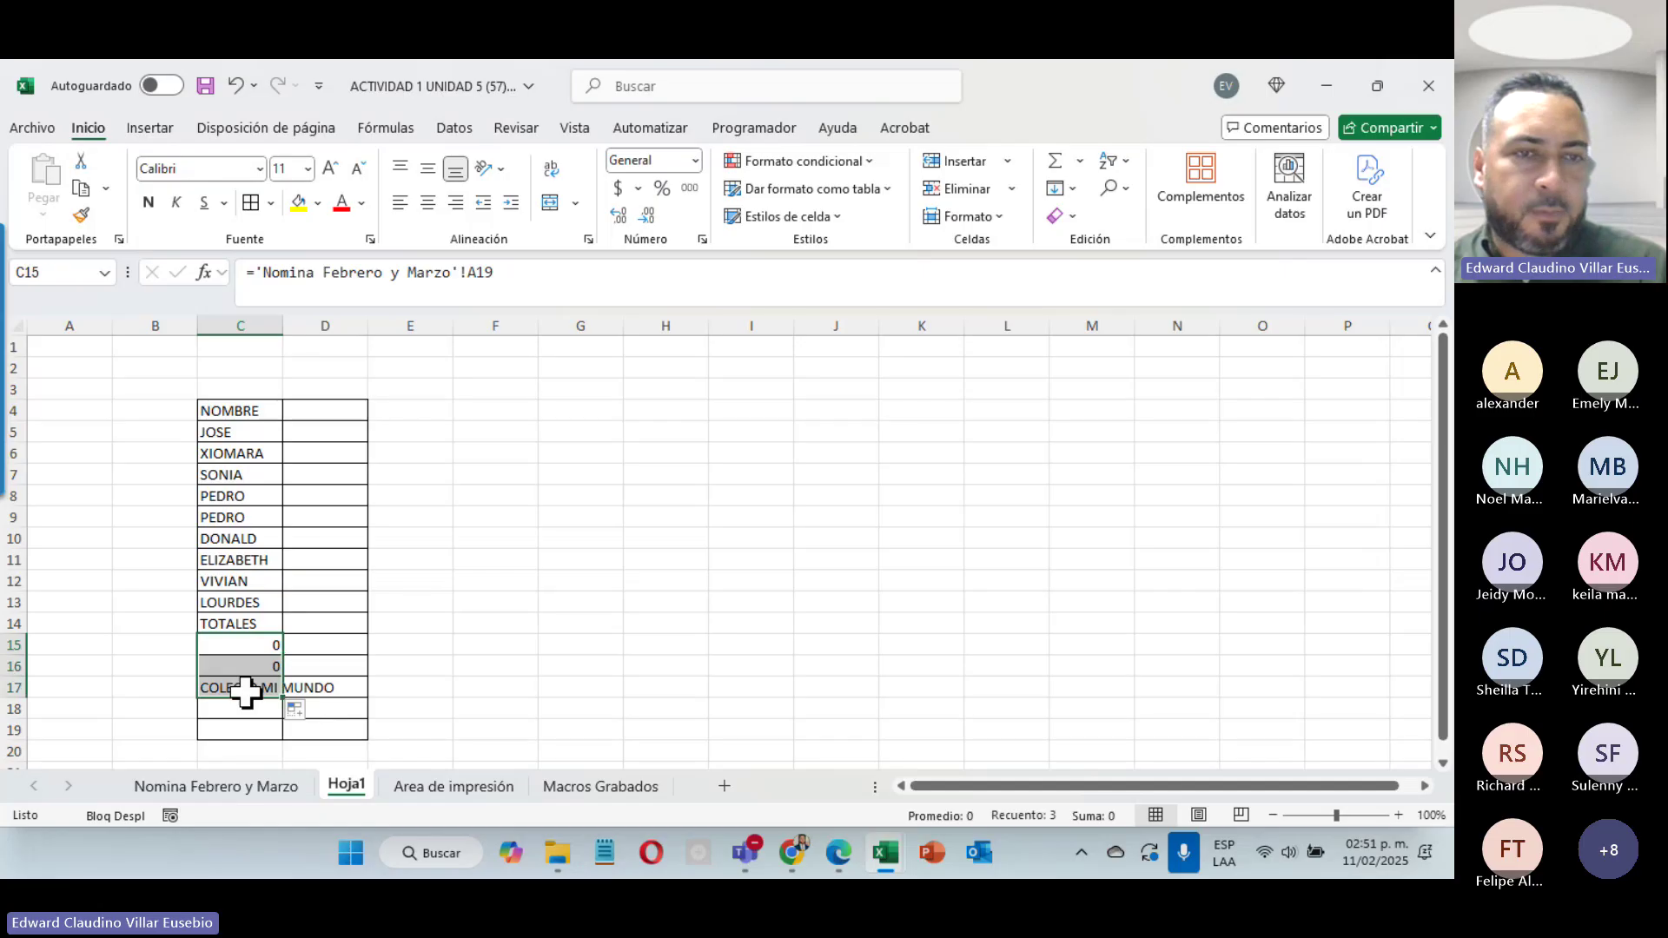
key(Delete)
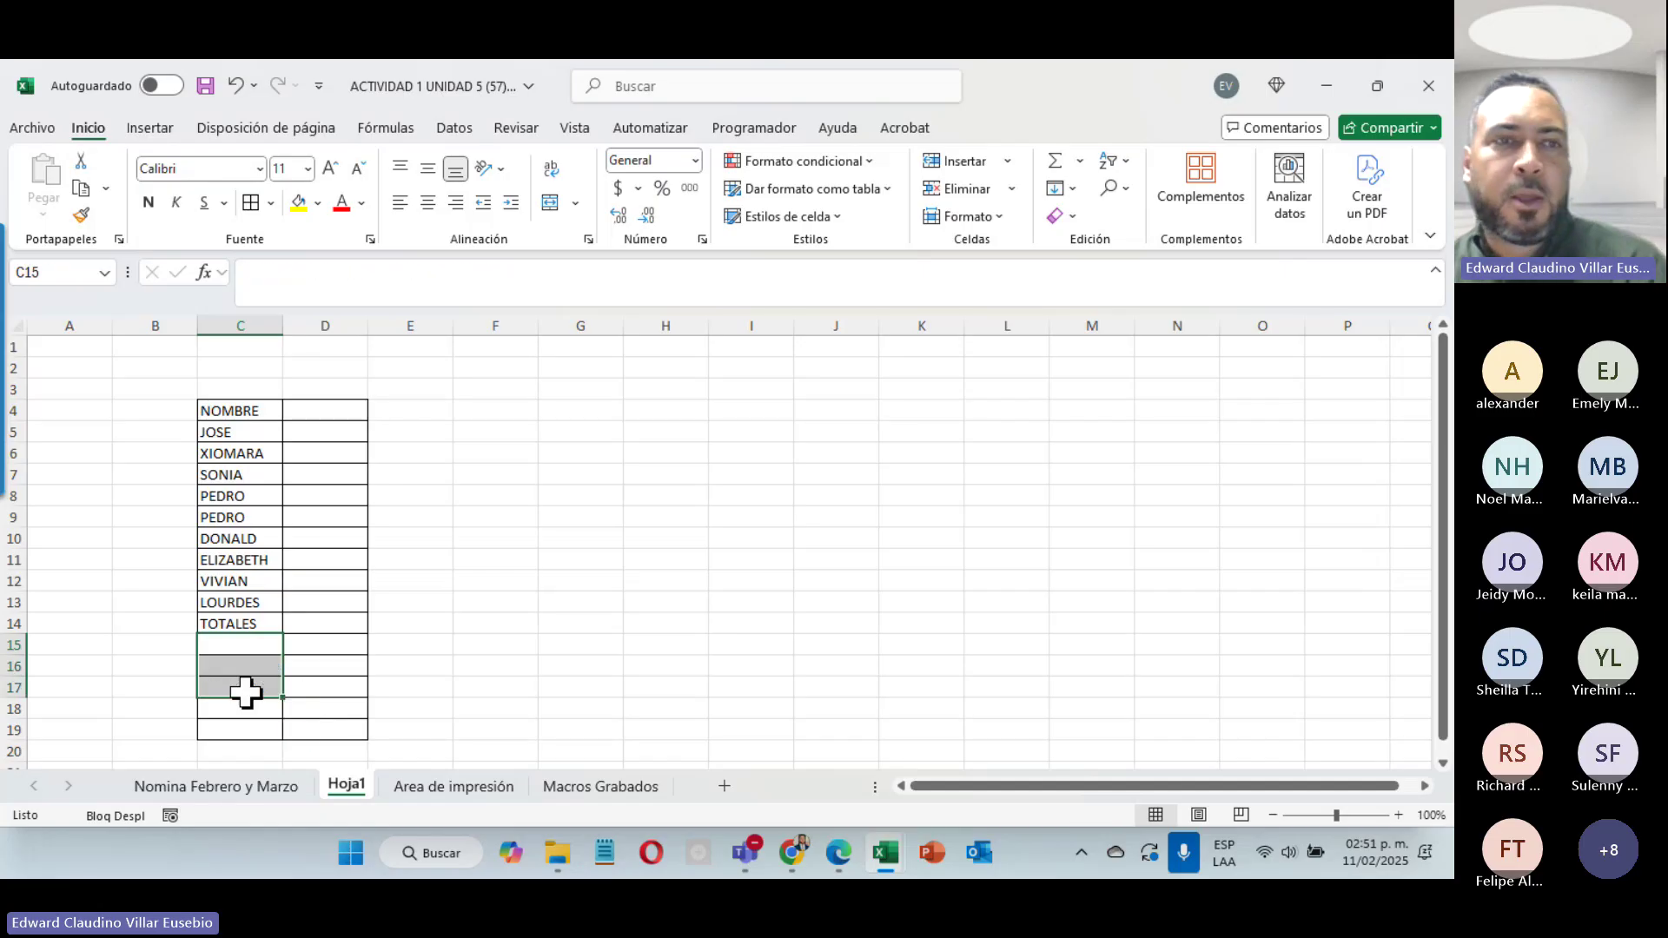
Step: Enter the header SUELDO NETO in D4 and widen column D to fit it
click(326, 412)
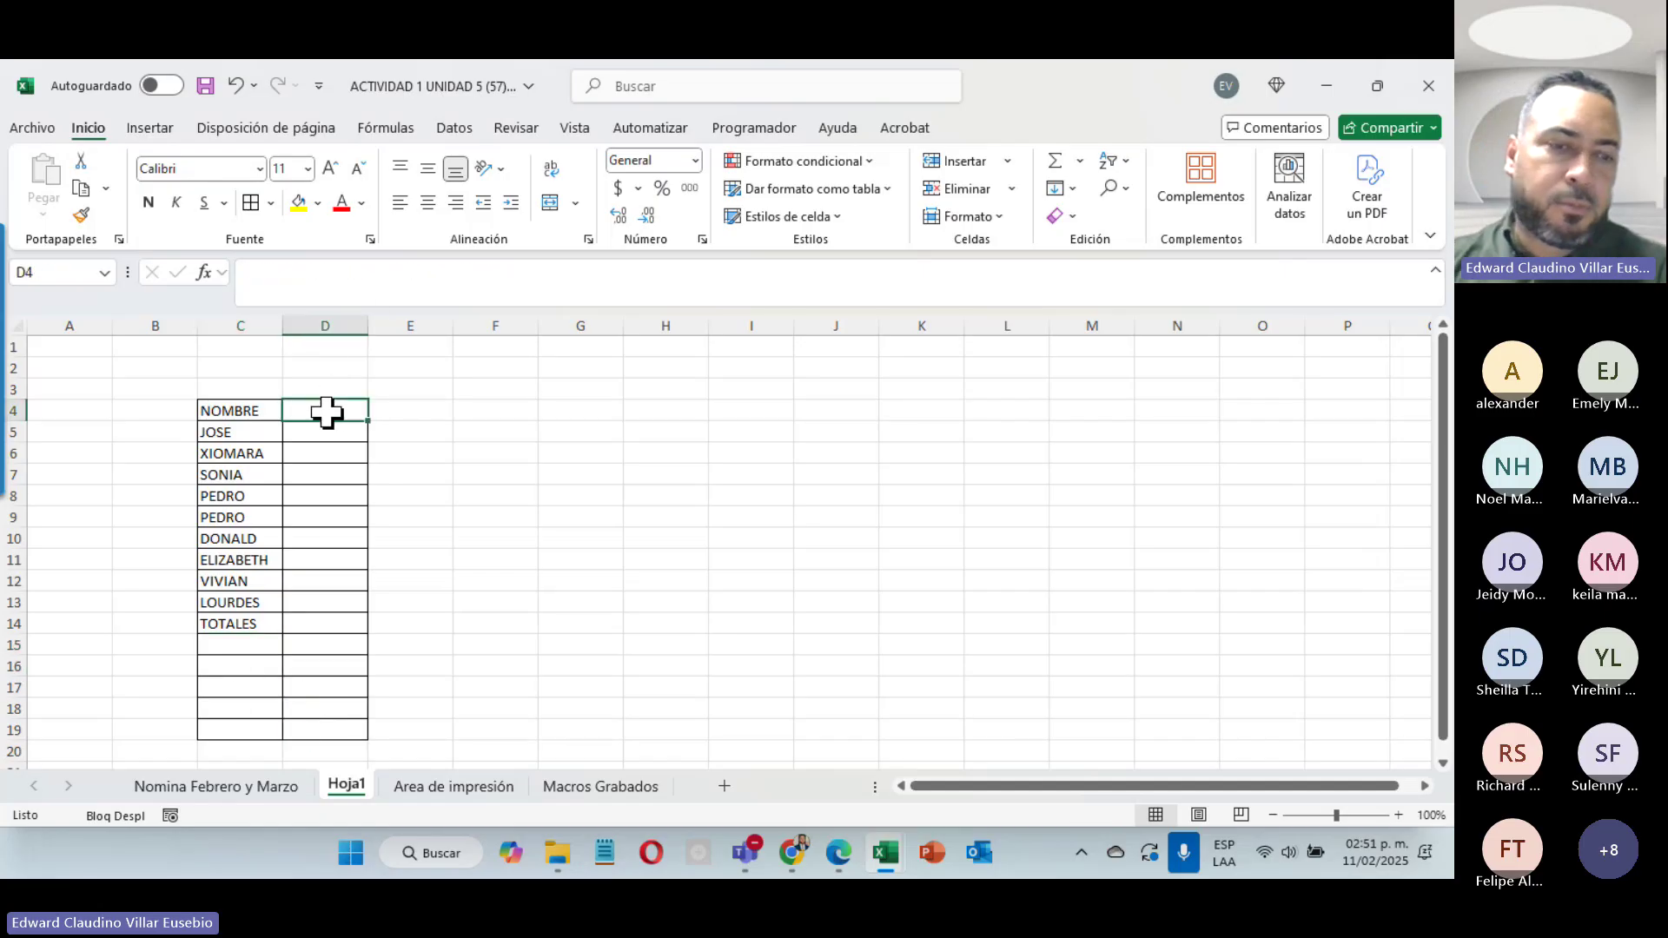
text(t)
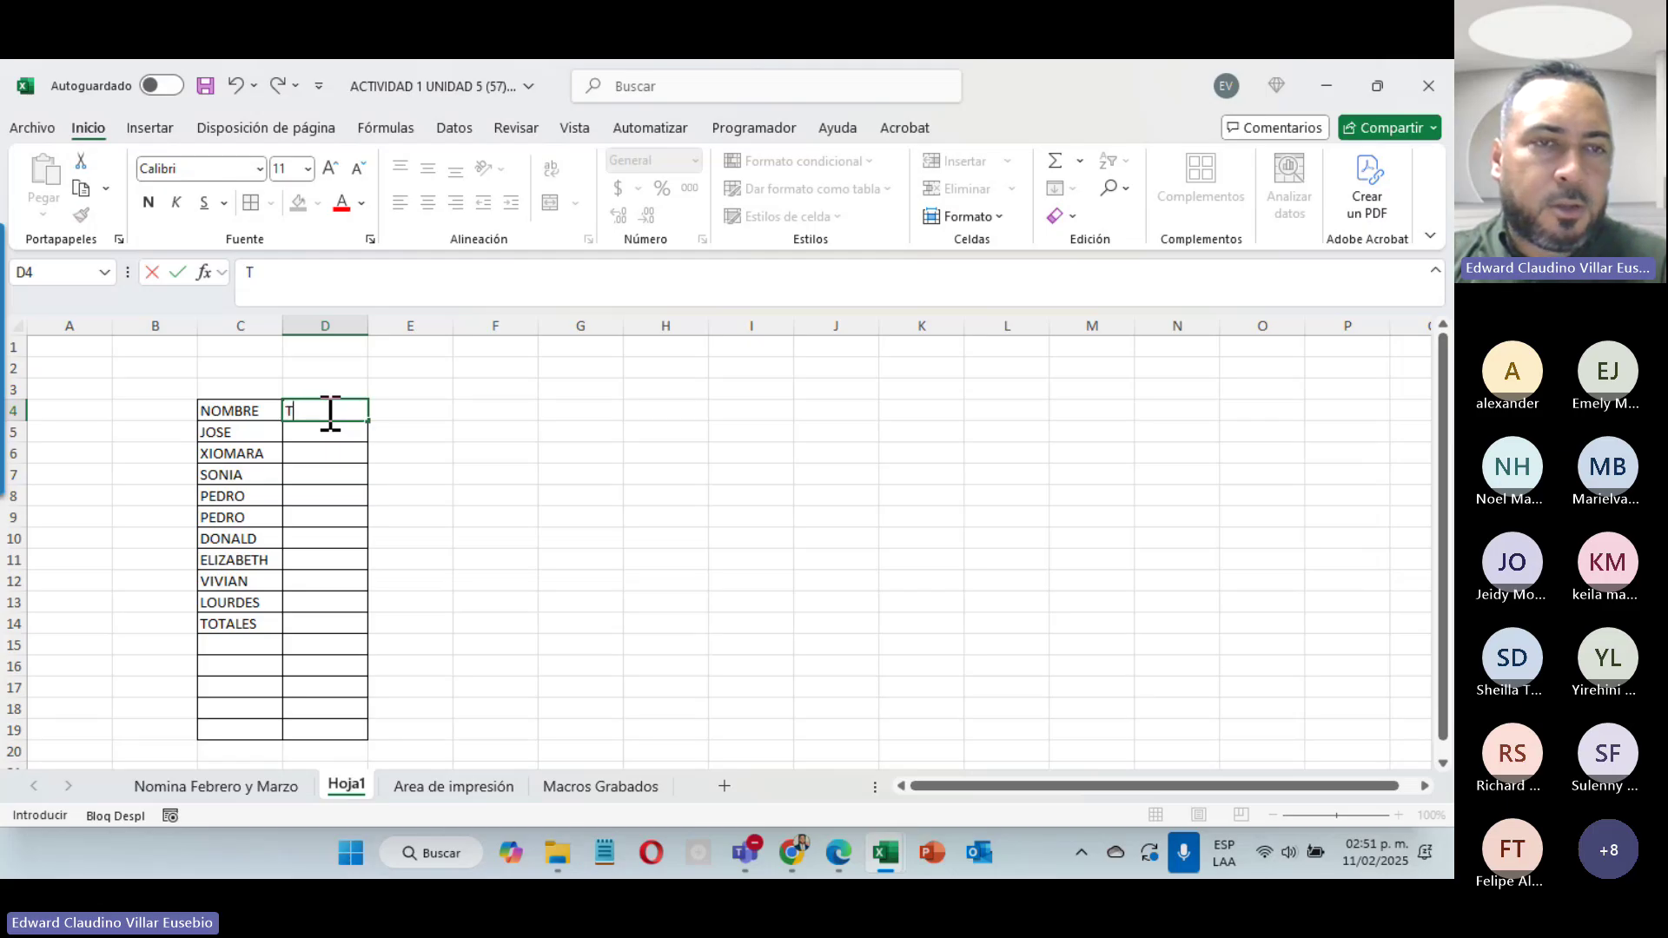
text(UELDO NETO)
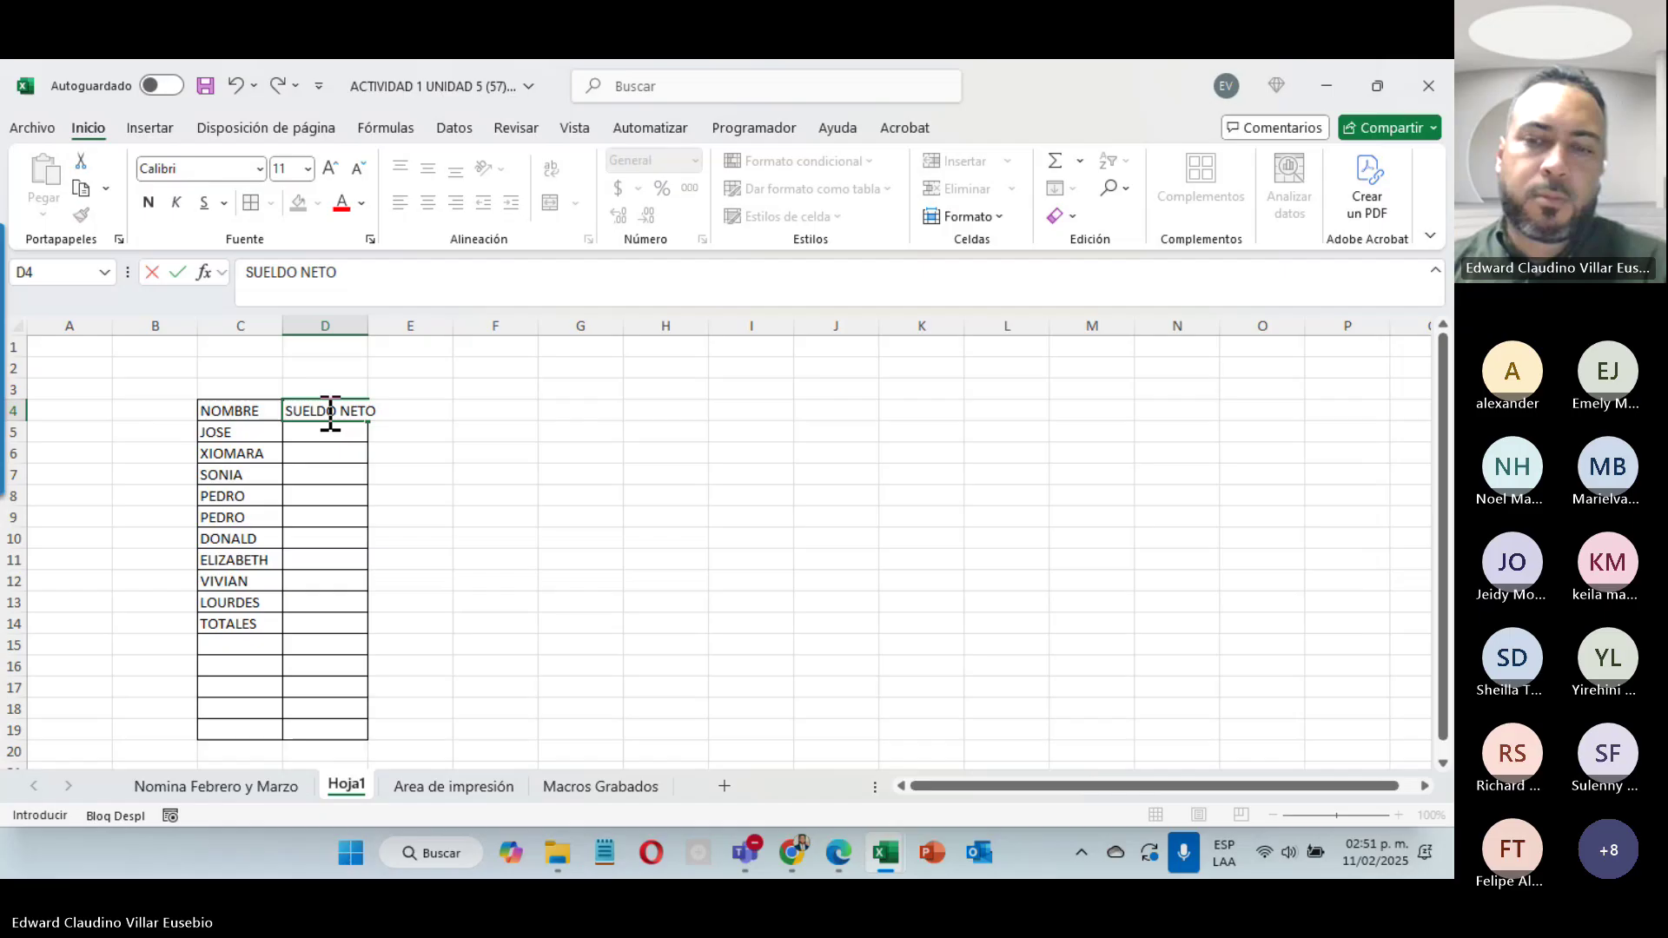
key(Return)
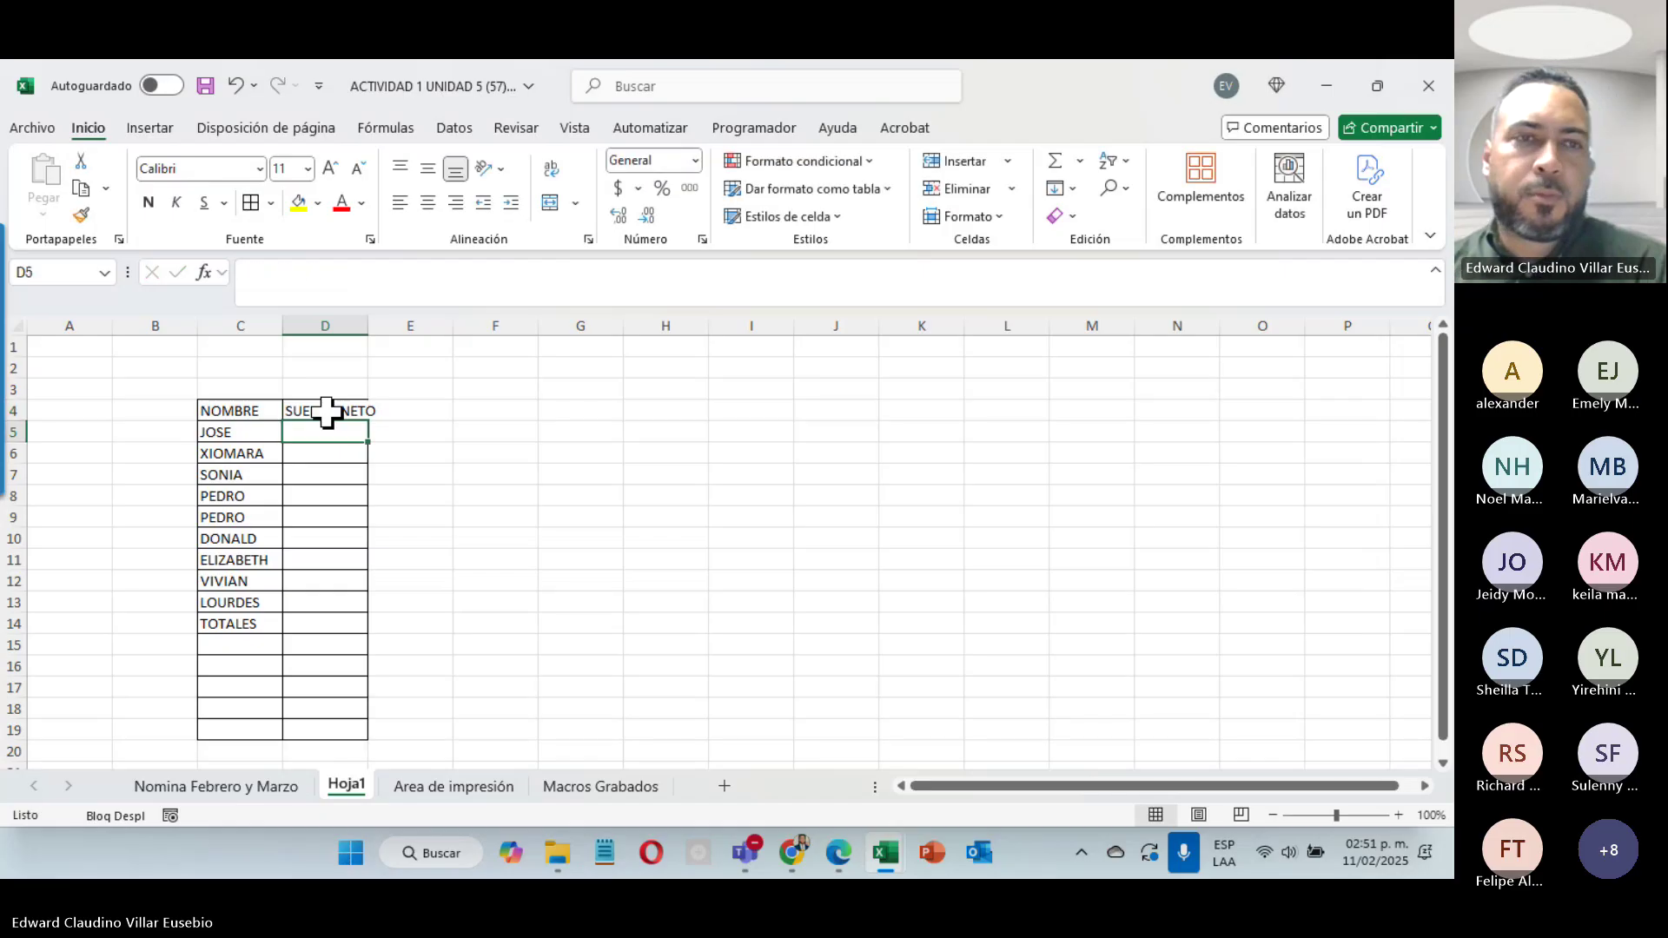
mouse_move(373, 321)
mouse_down()
mouse_move(426, 324)
mouse_move(401, 326)
mouse_up()
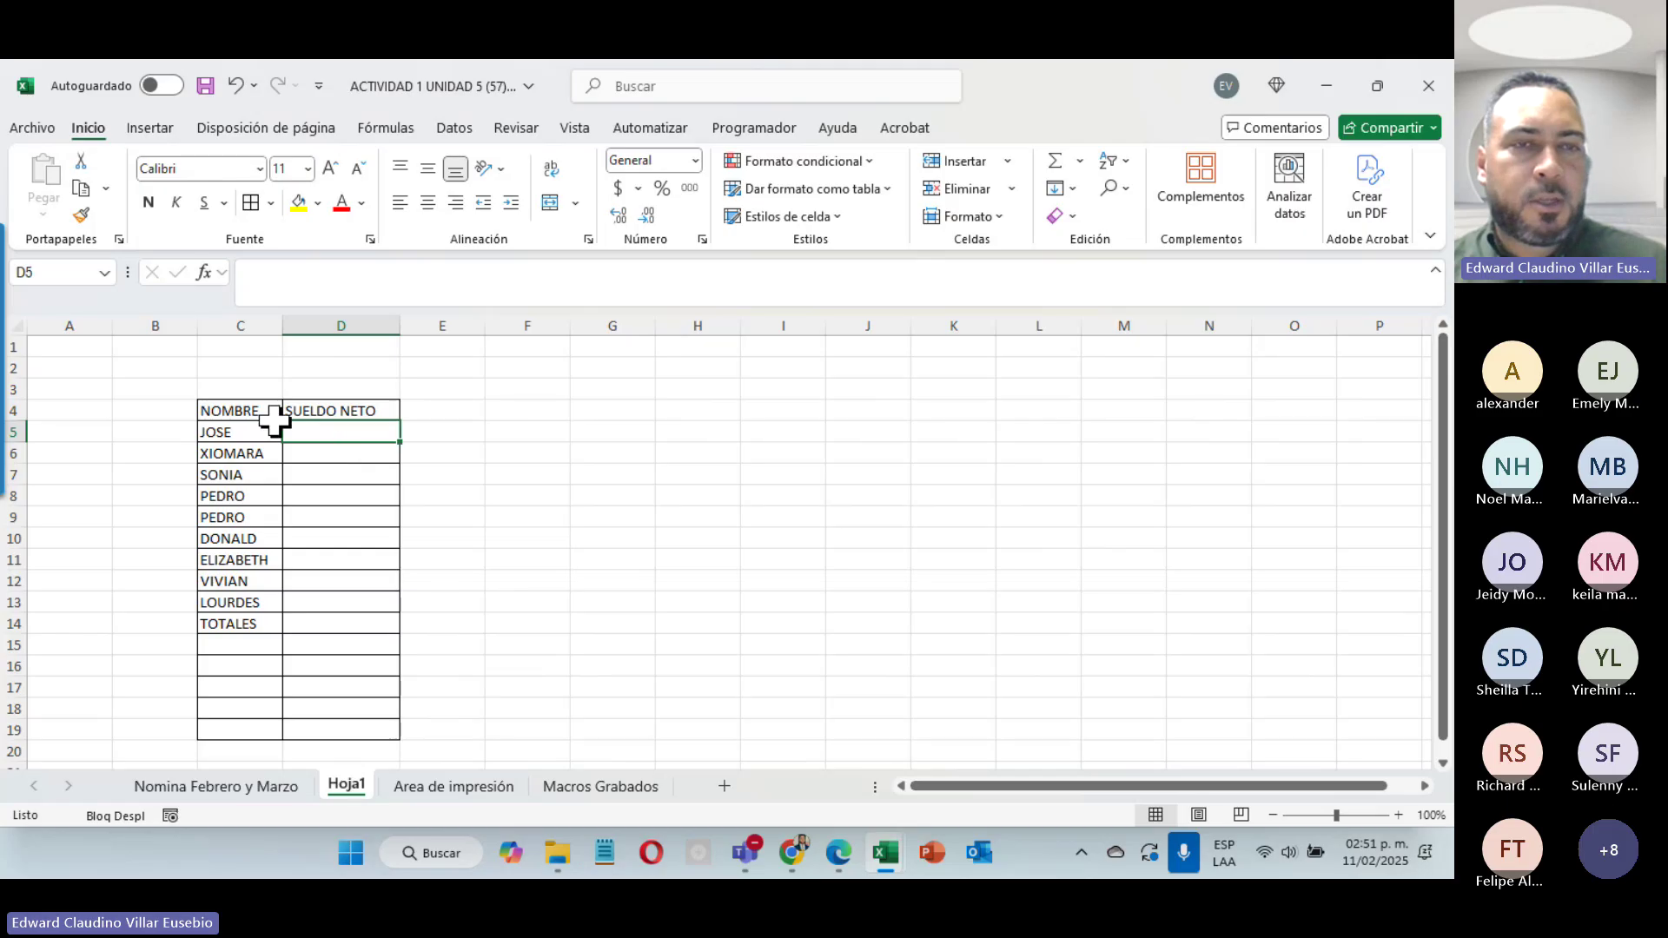
Step: Link D5 on Hoja1 to the first SUELDO NETO amount, H9 on Nomina Febrero y Marzo, and fill the formula down to D14
text(=)
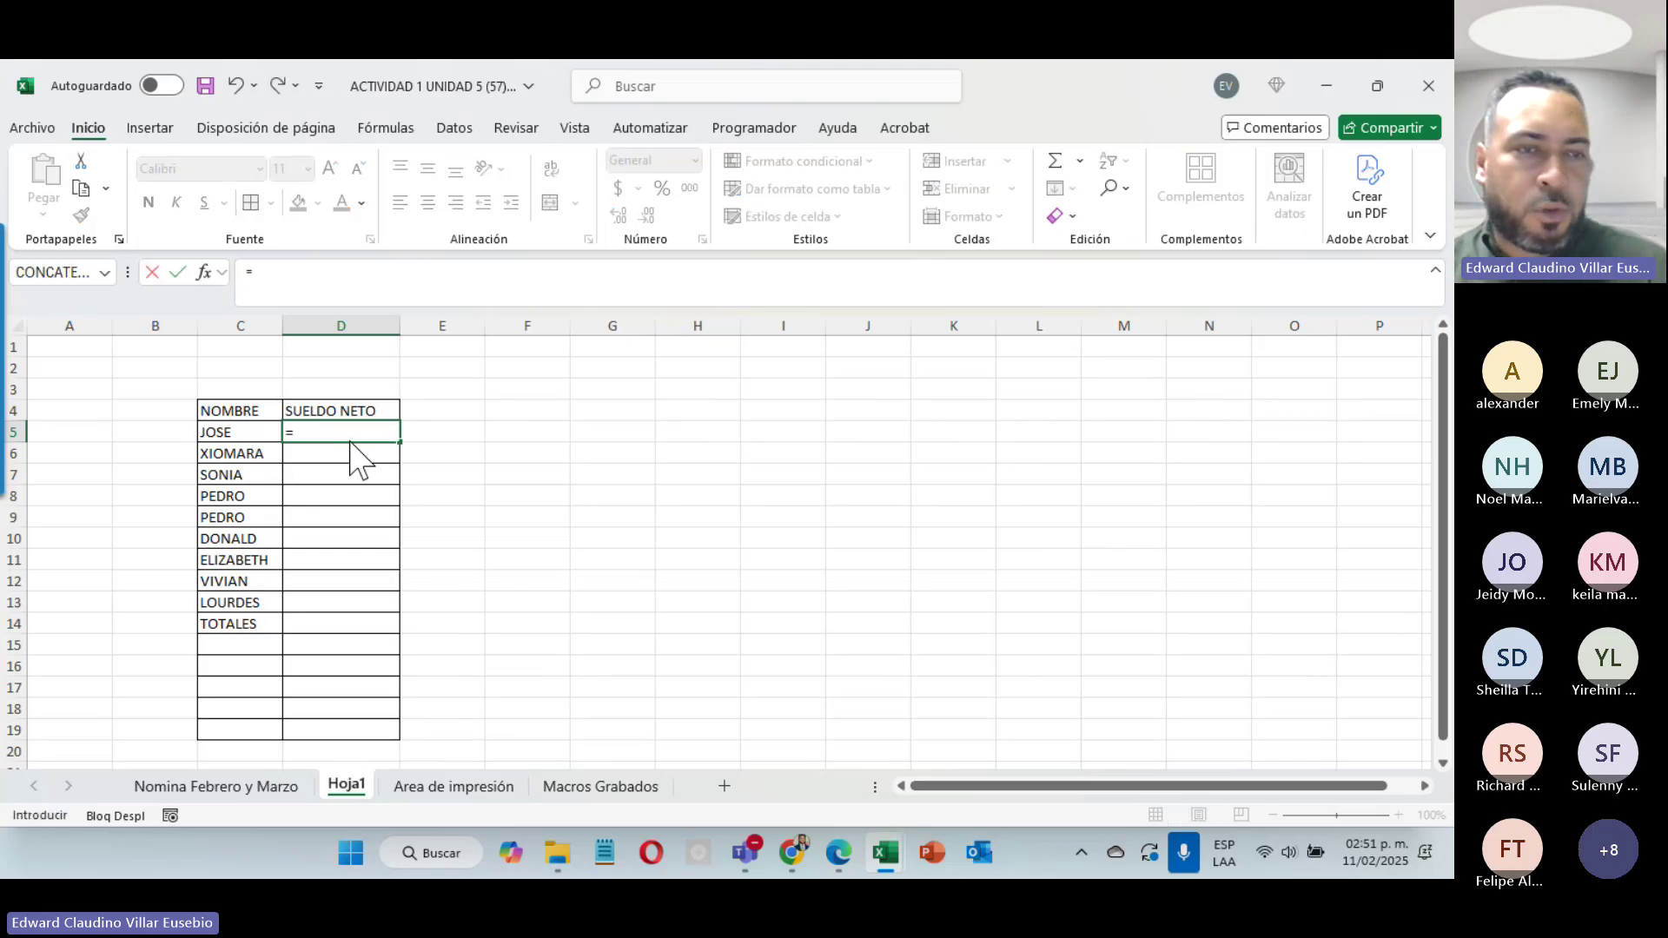
click(246, 788)
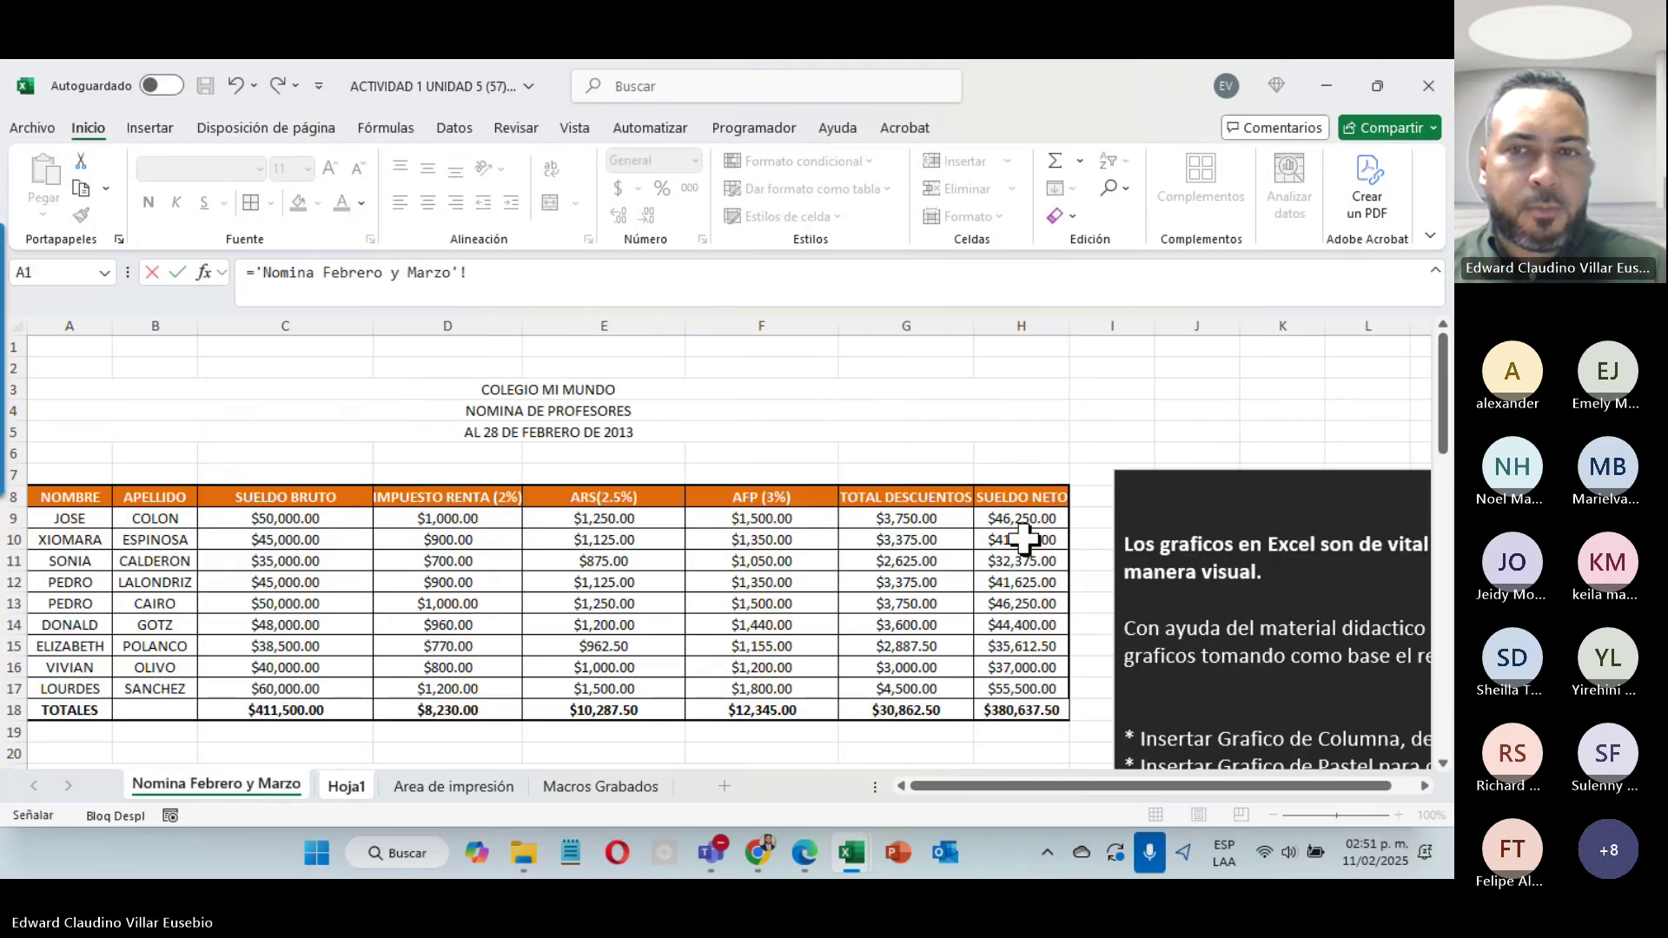
click(1021, 518)
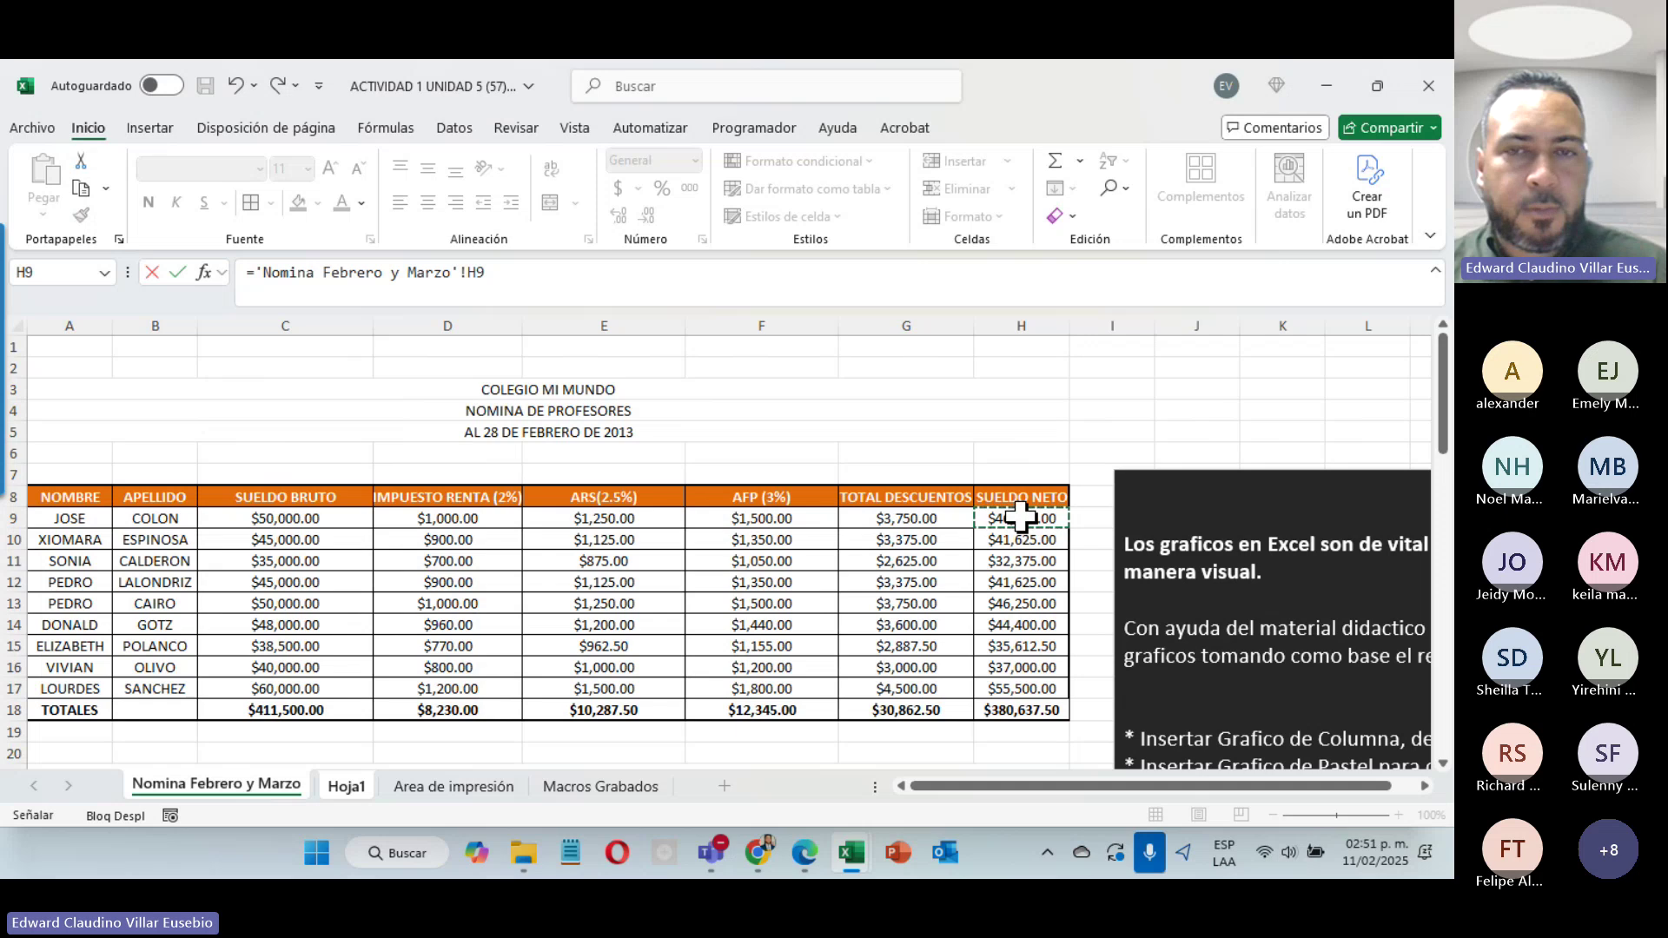
key(Return)
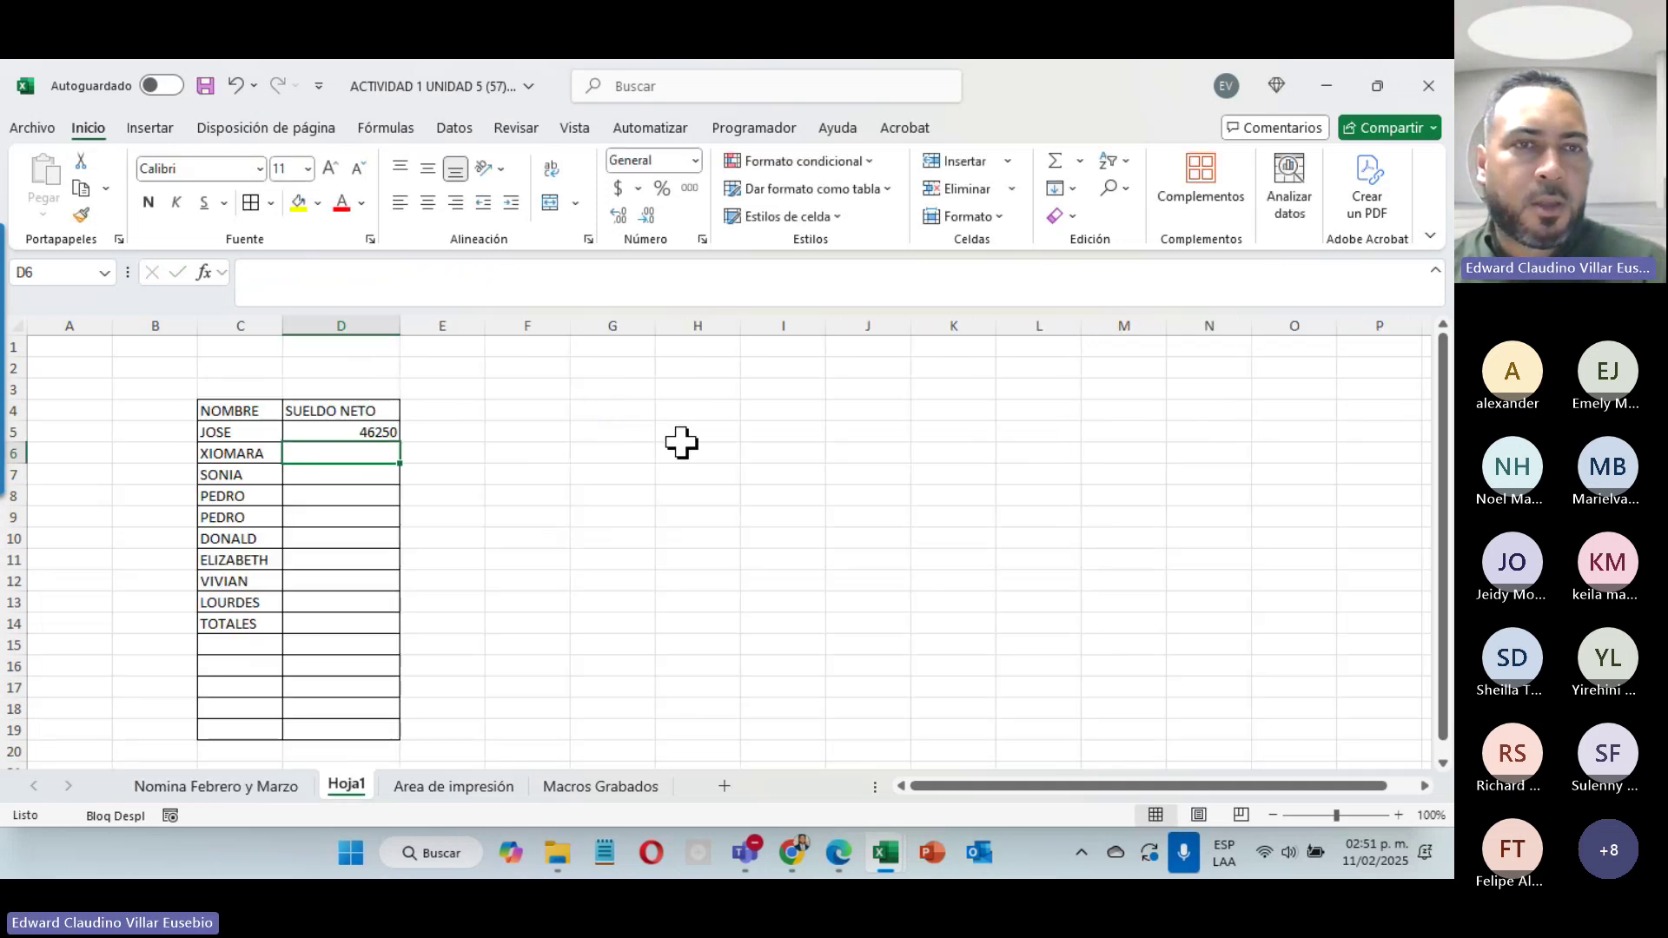
click(357, 427)
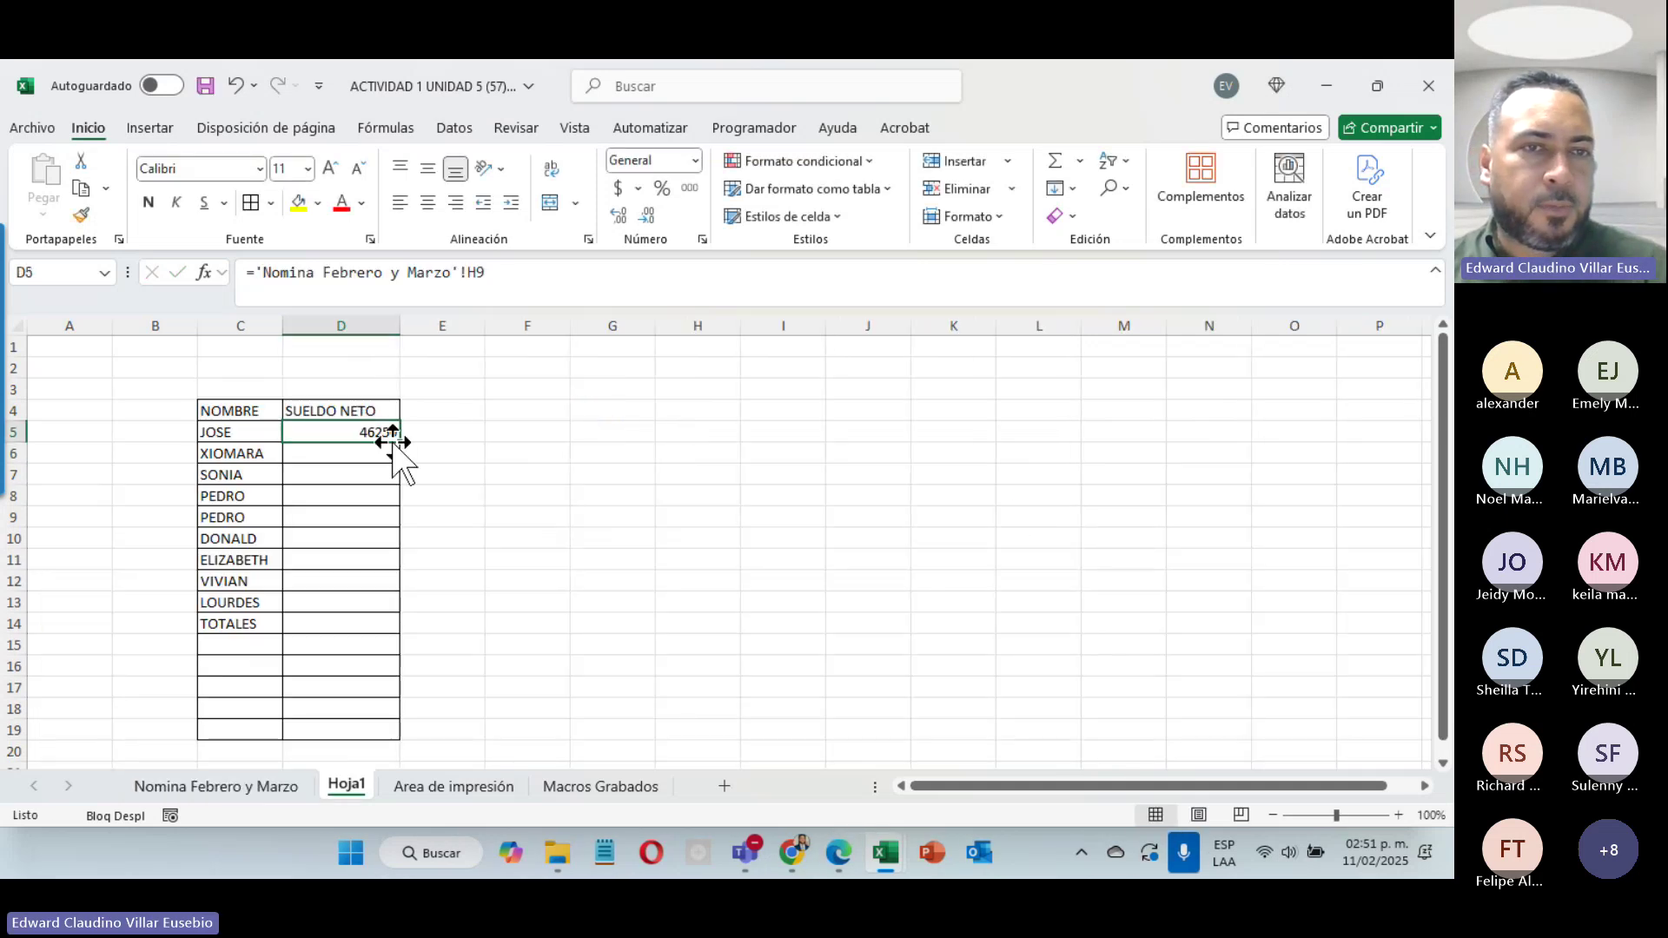
drag(399, 443, 378, 627)
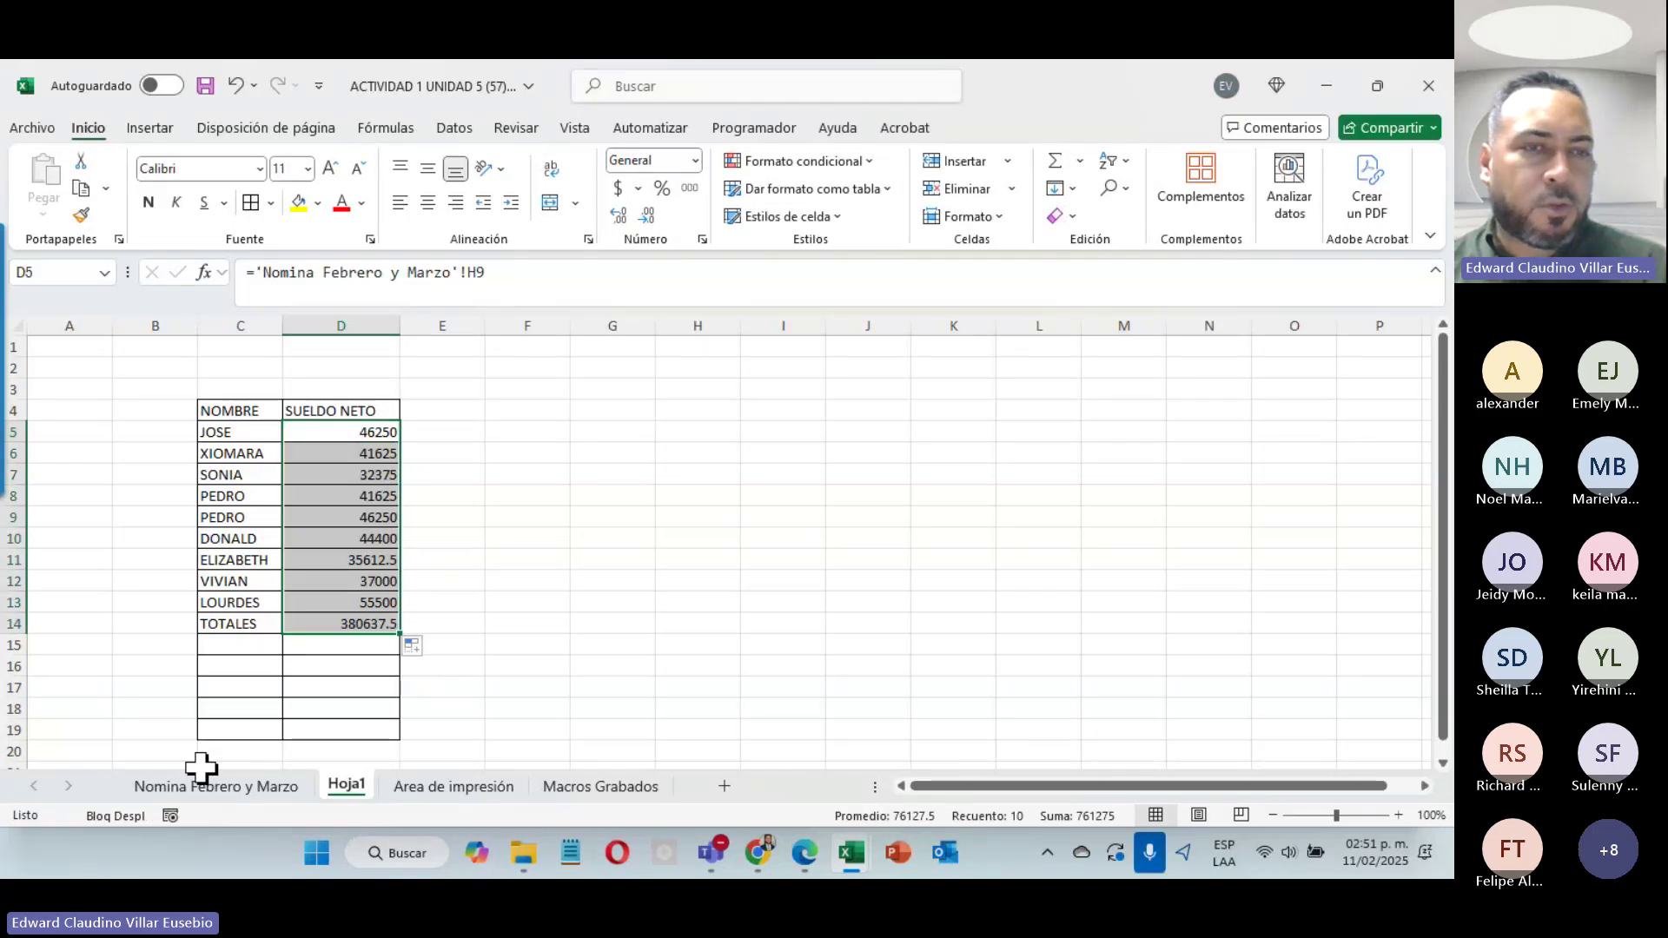
Step: Centre the linked amounts in D5:D14 on Hoja1 and format them as accounting values with a dollar sign and two decimals
click(228, 788)
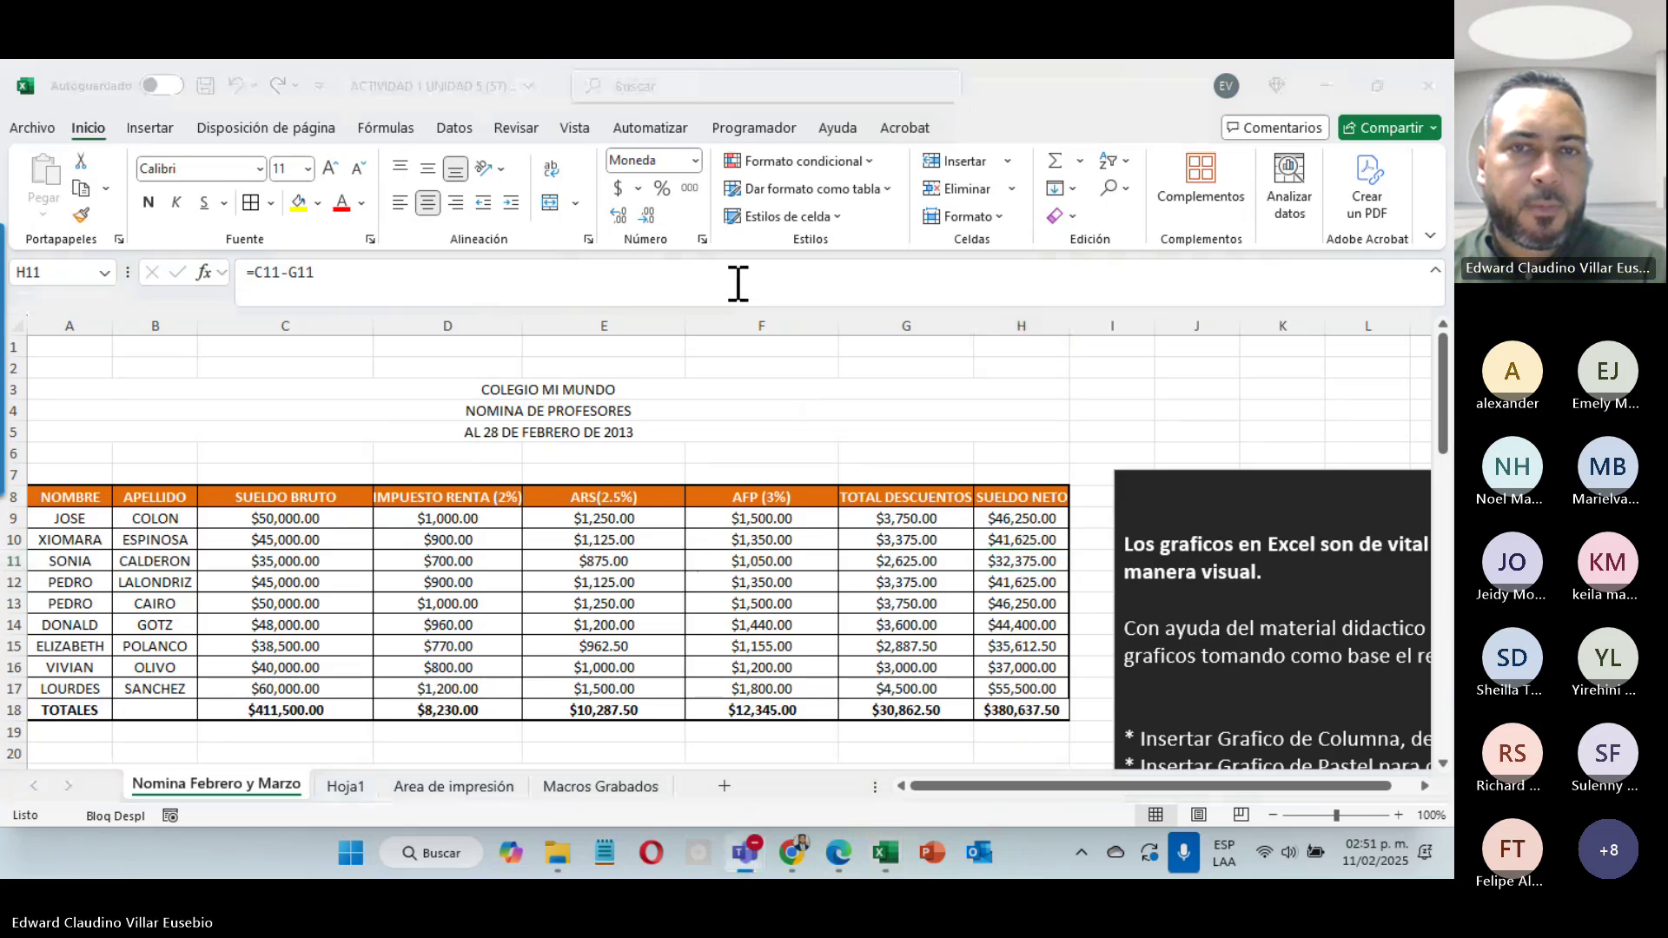
click(346, 786)
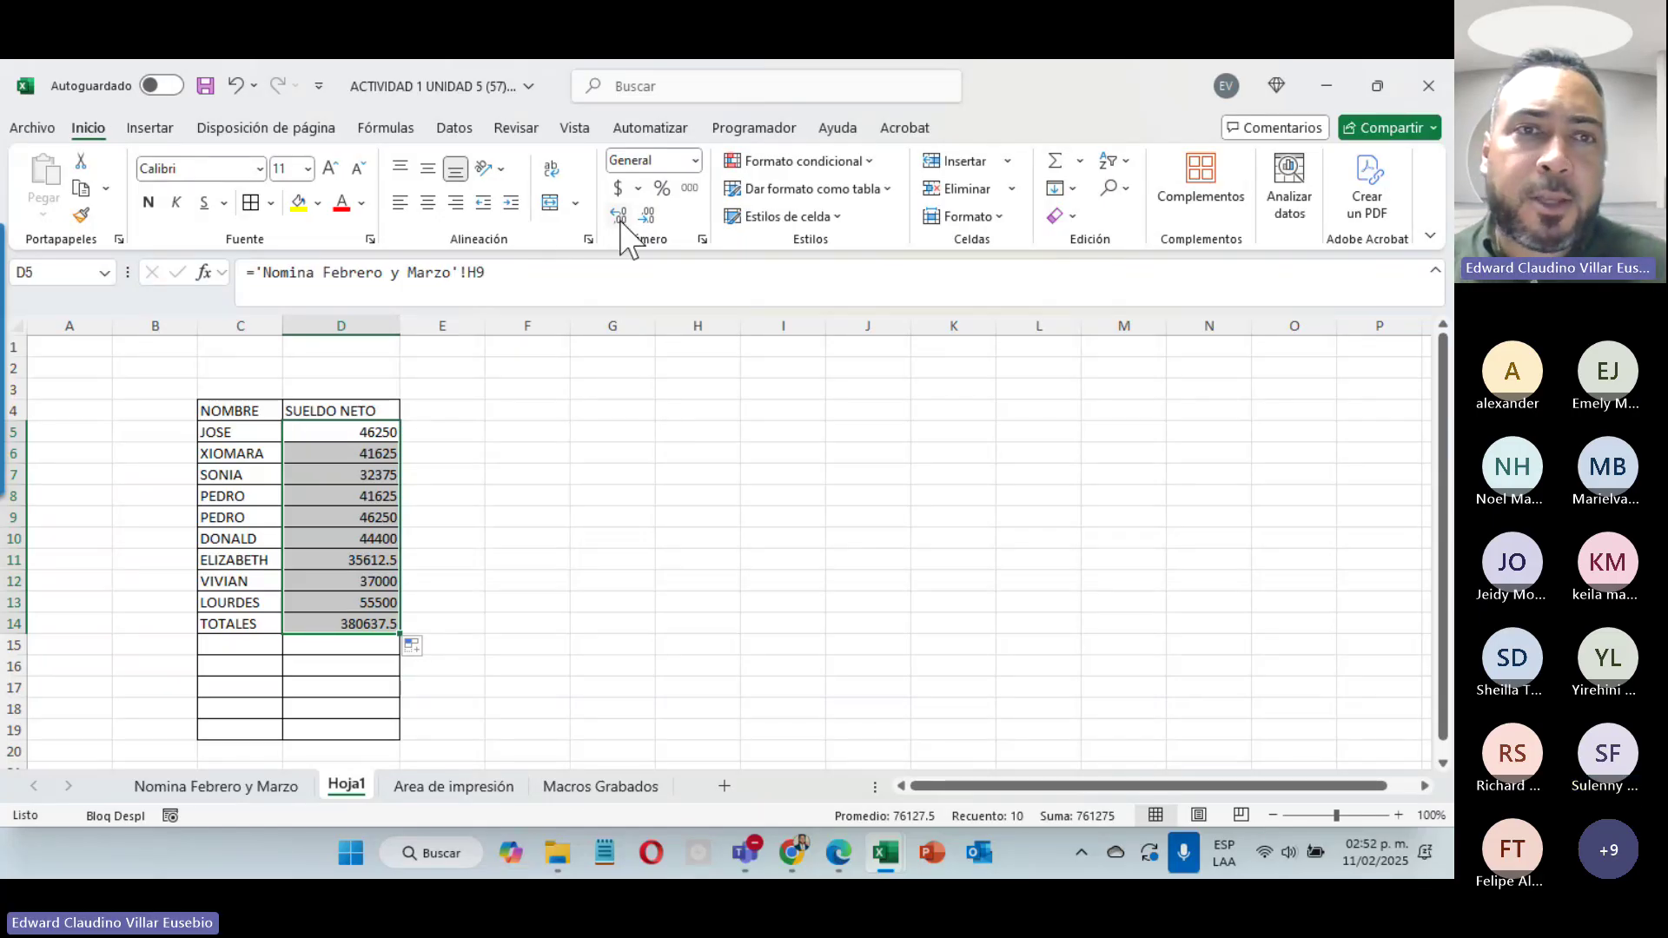
click(427, 203)
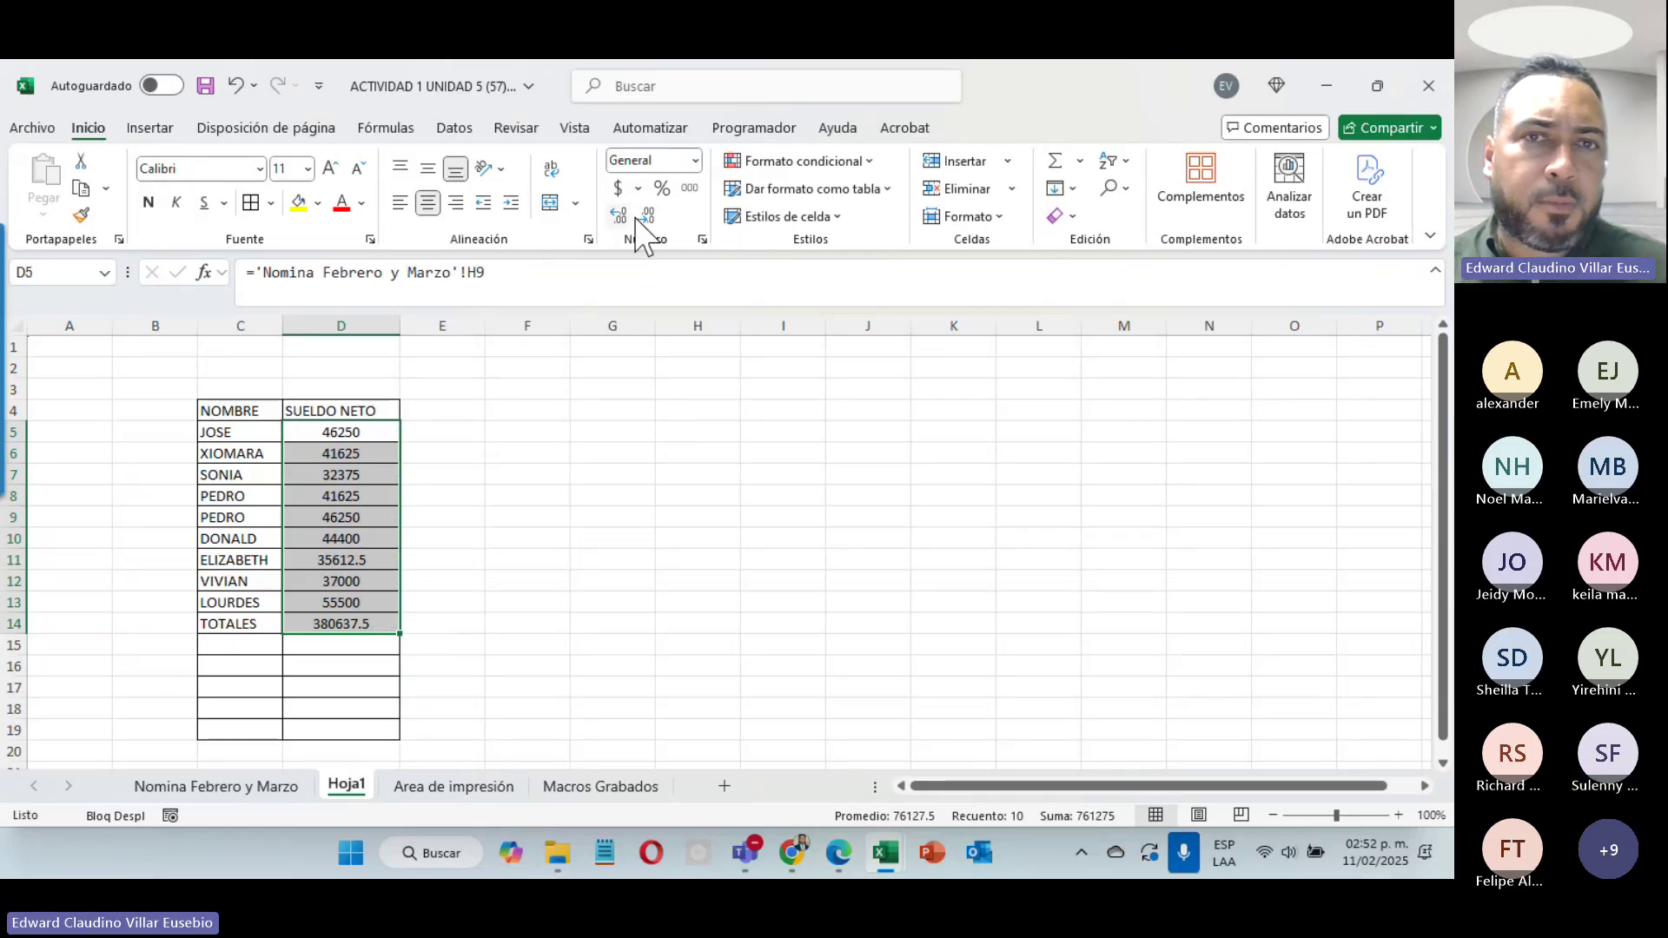
click(689, 189)
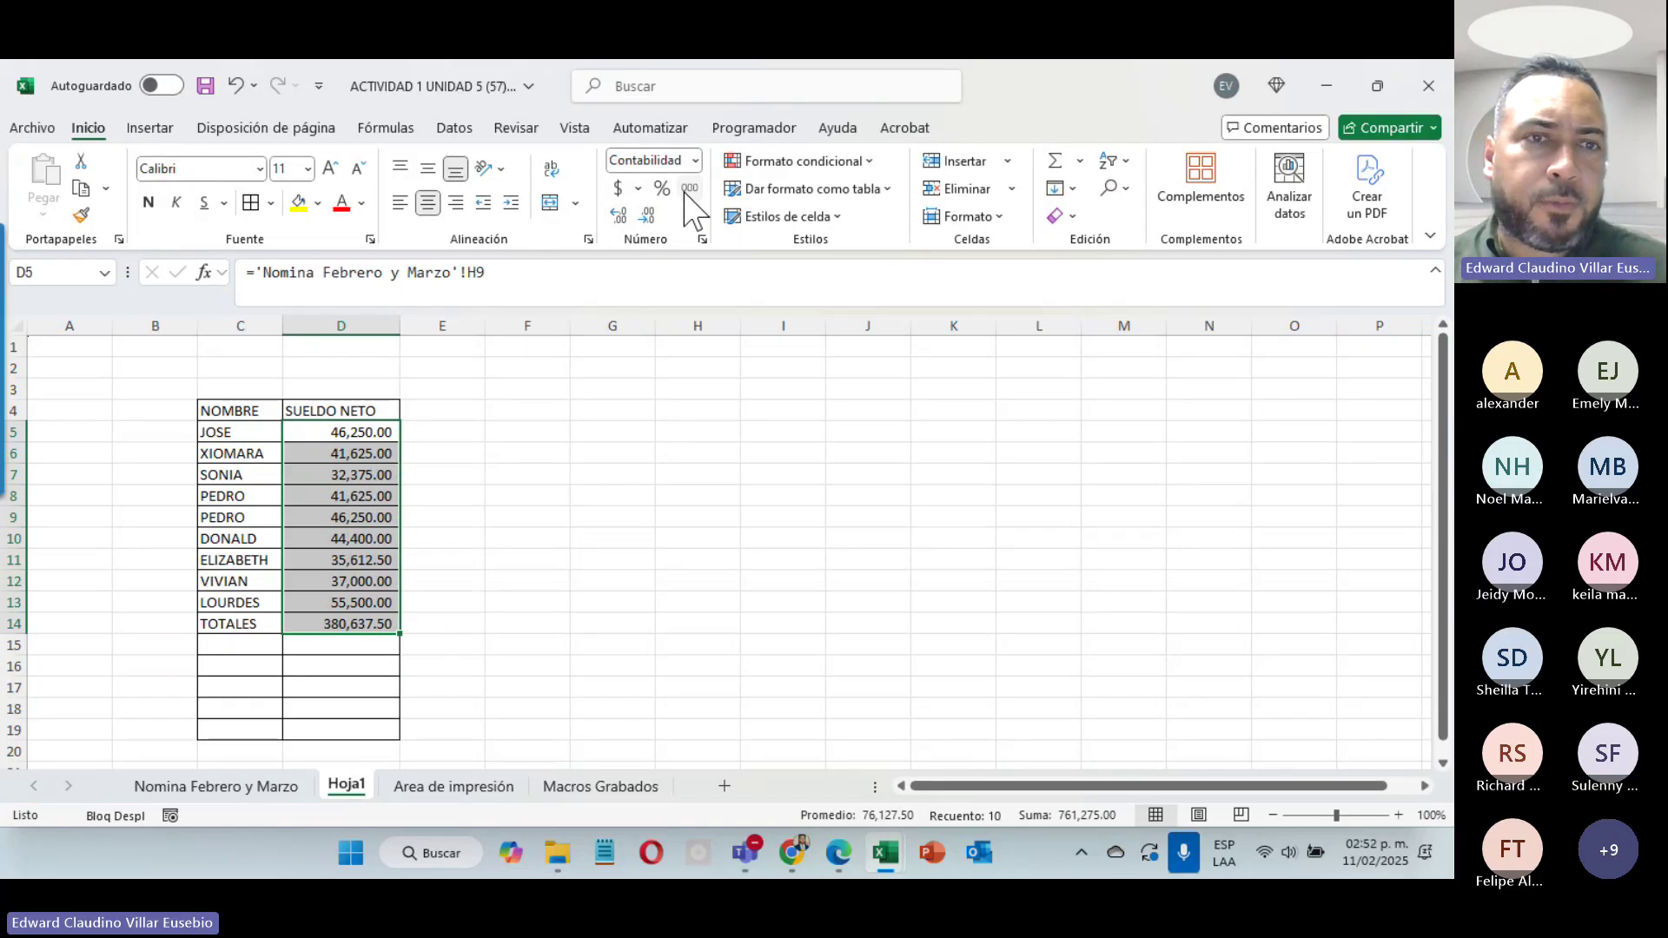
click(618, 188)
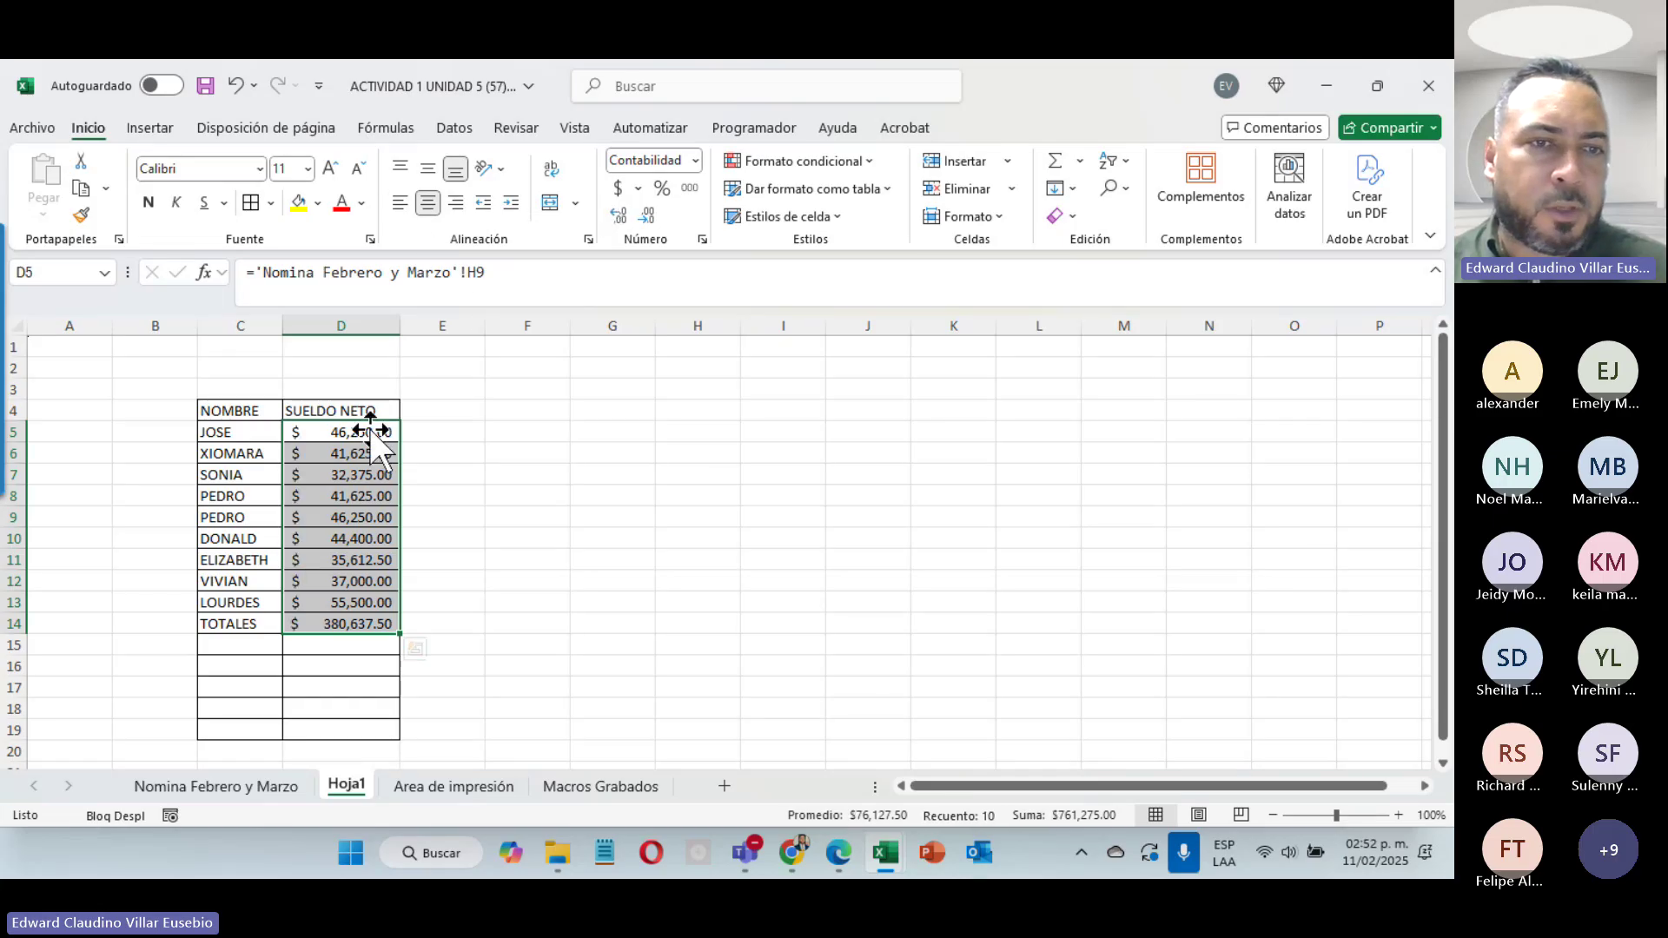
click(674, 557)
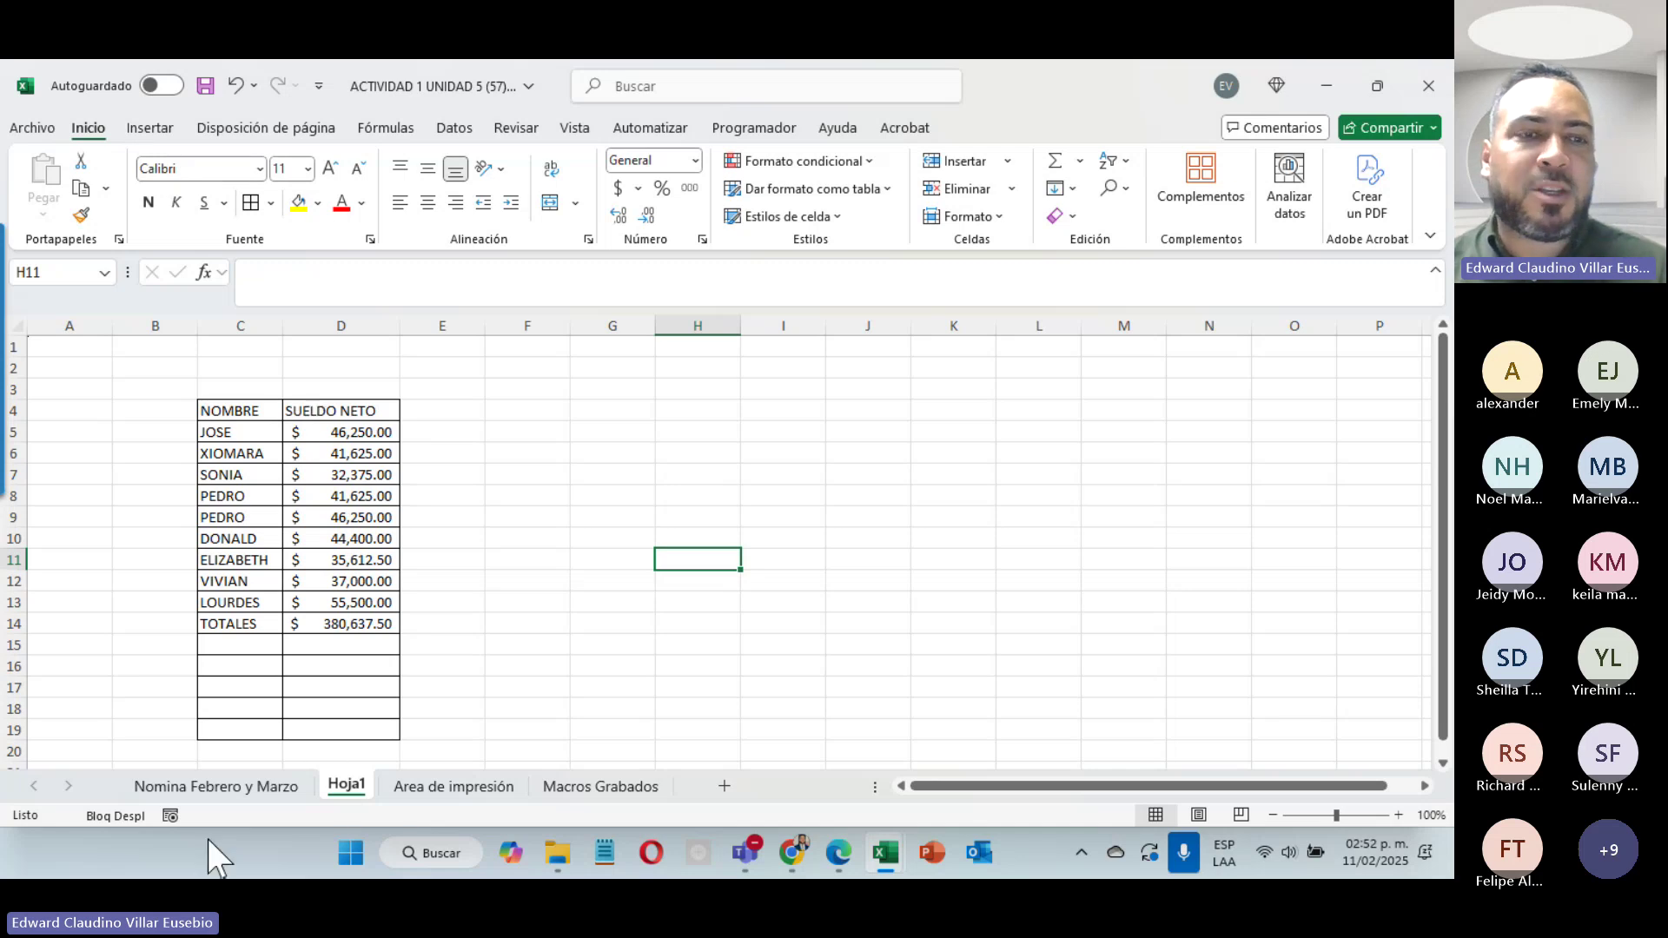
Step: Review the REPORTE DE NOMINA table and its charts on the Nomina Febrero y Marzo sheet
click(192, 788)
scroll(1147, 585, down, 20)
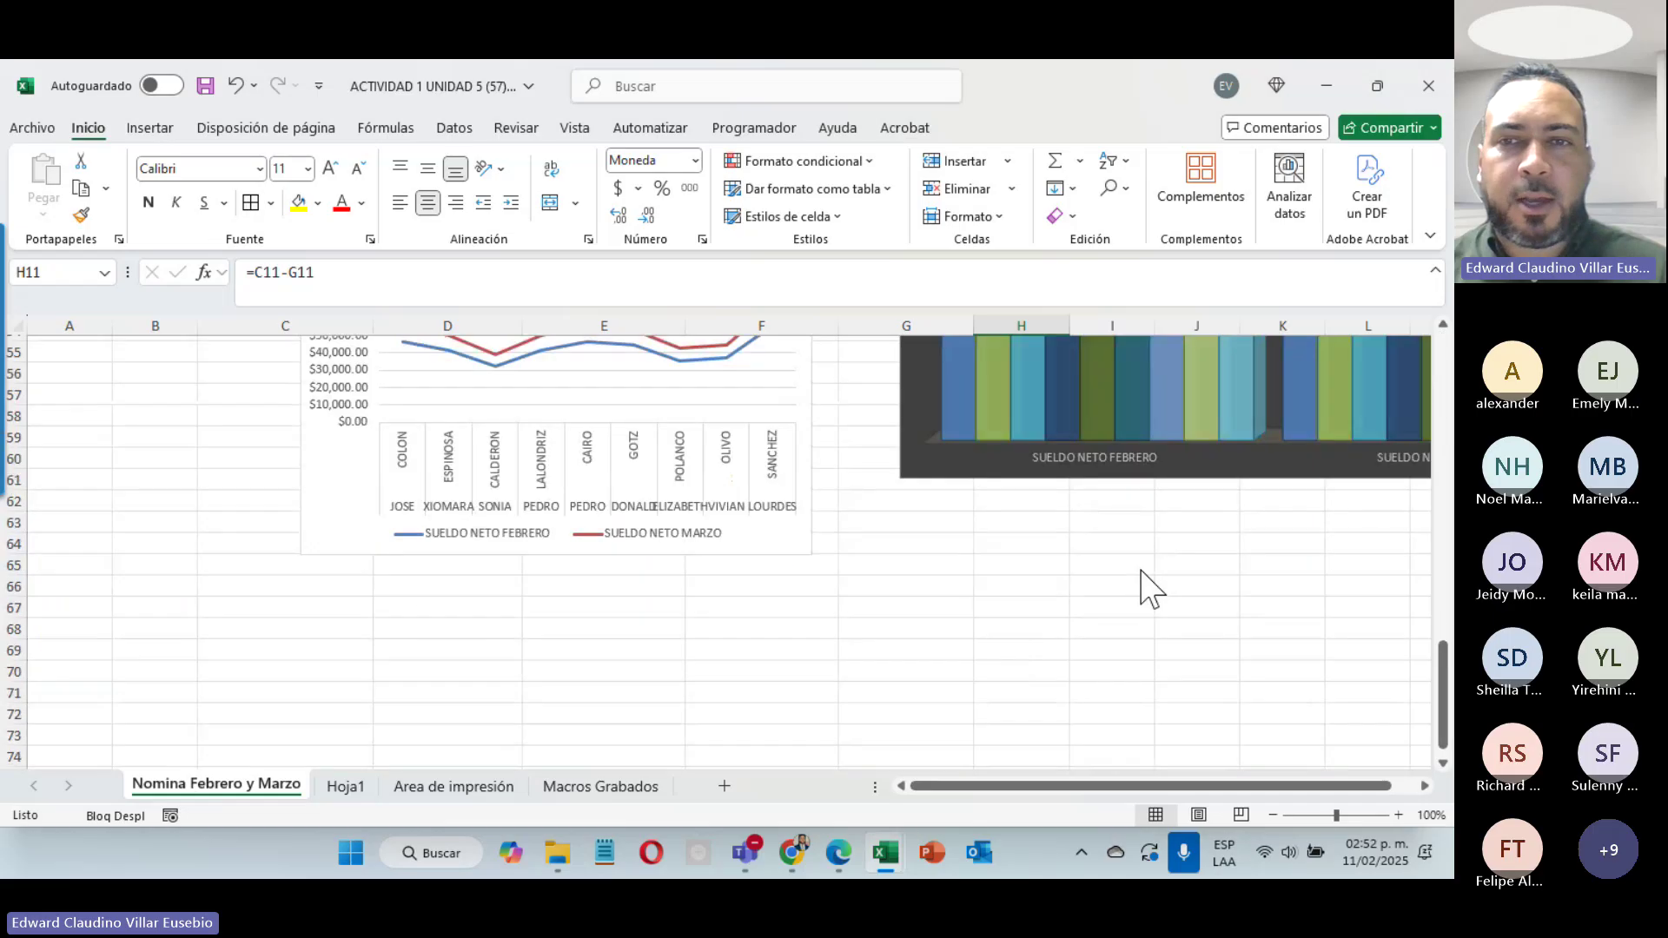
scroll(1141, 580, up, 9)
scroll(1139, 574, down, 3)
scroll(1139, 573, up, 3)
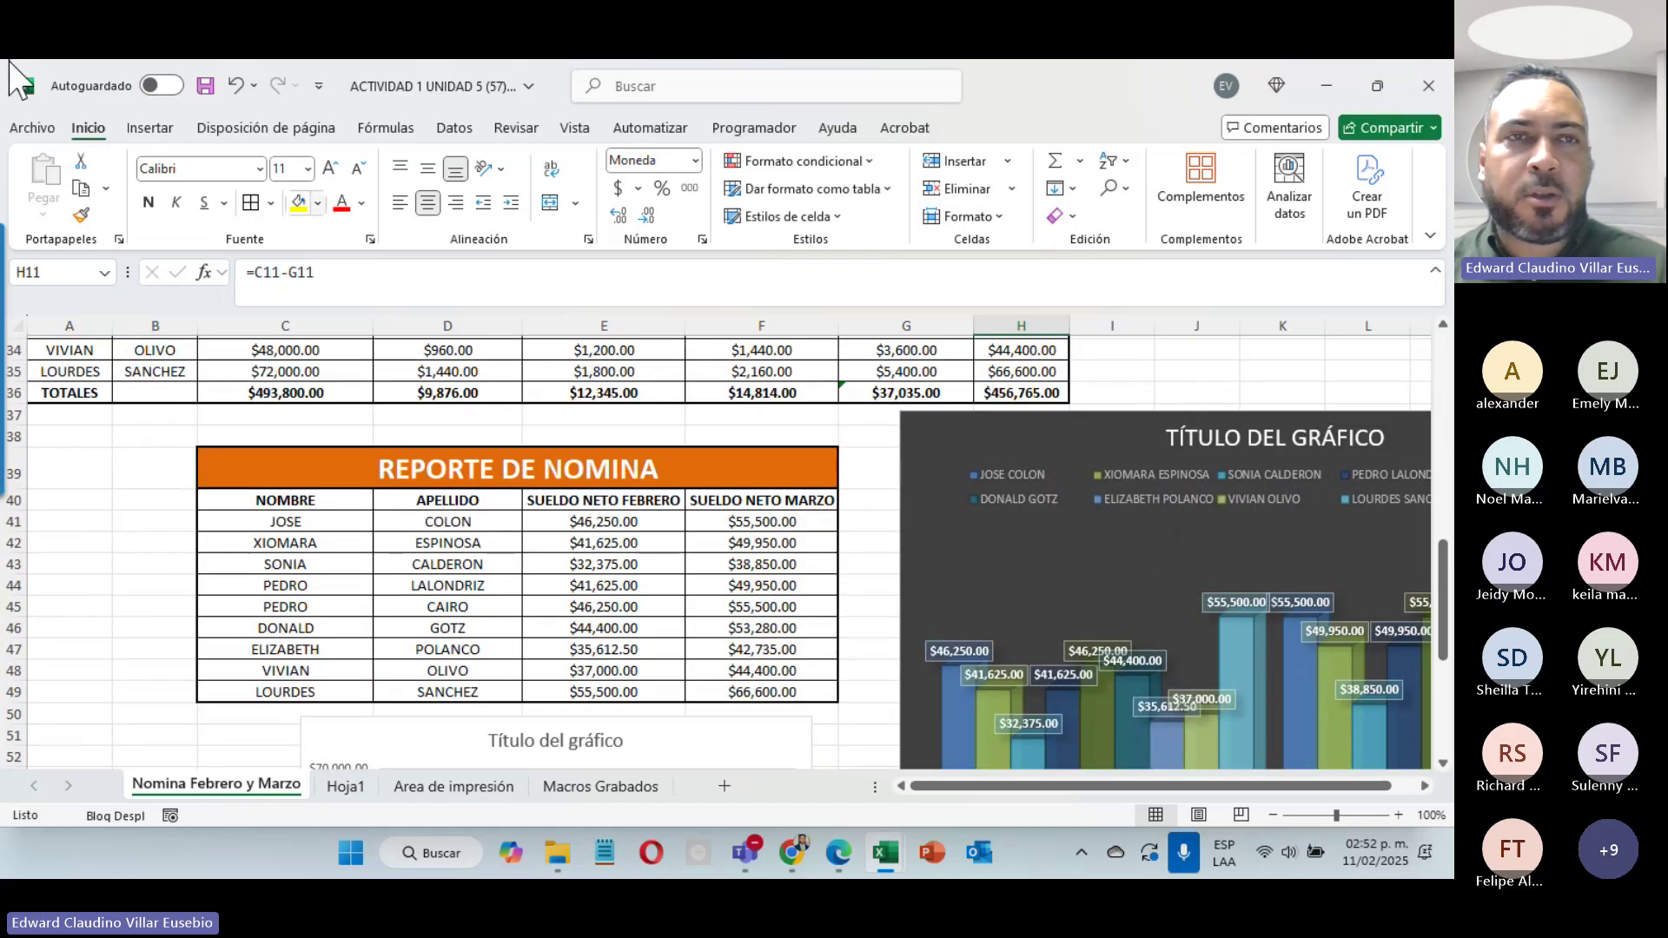
click(148, 128)
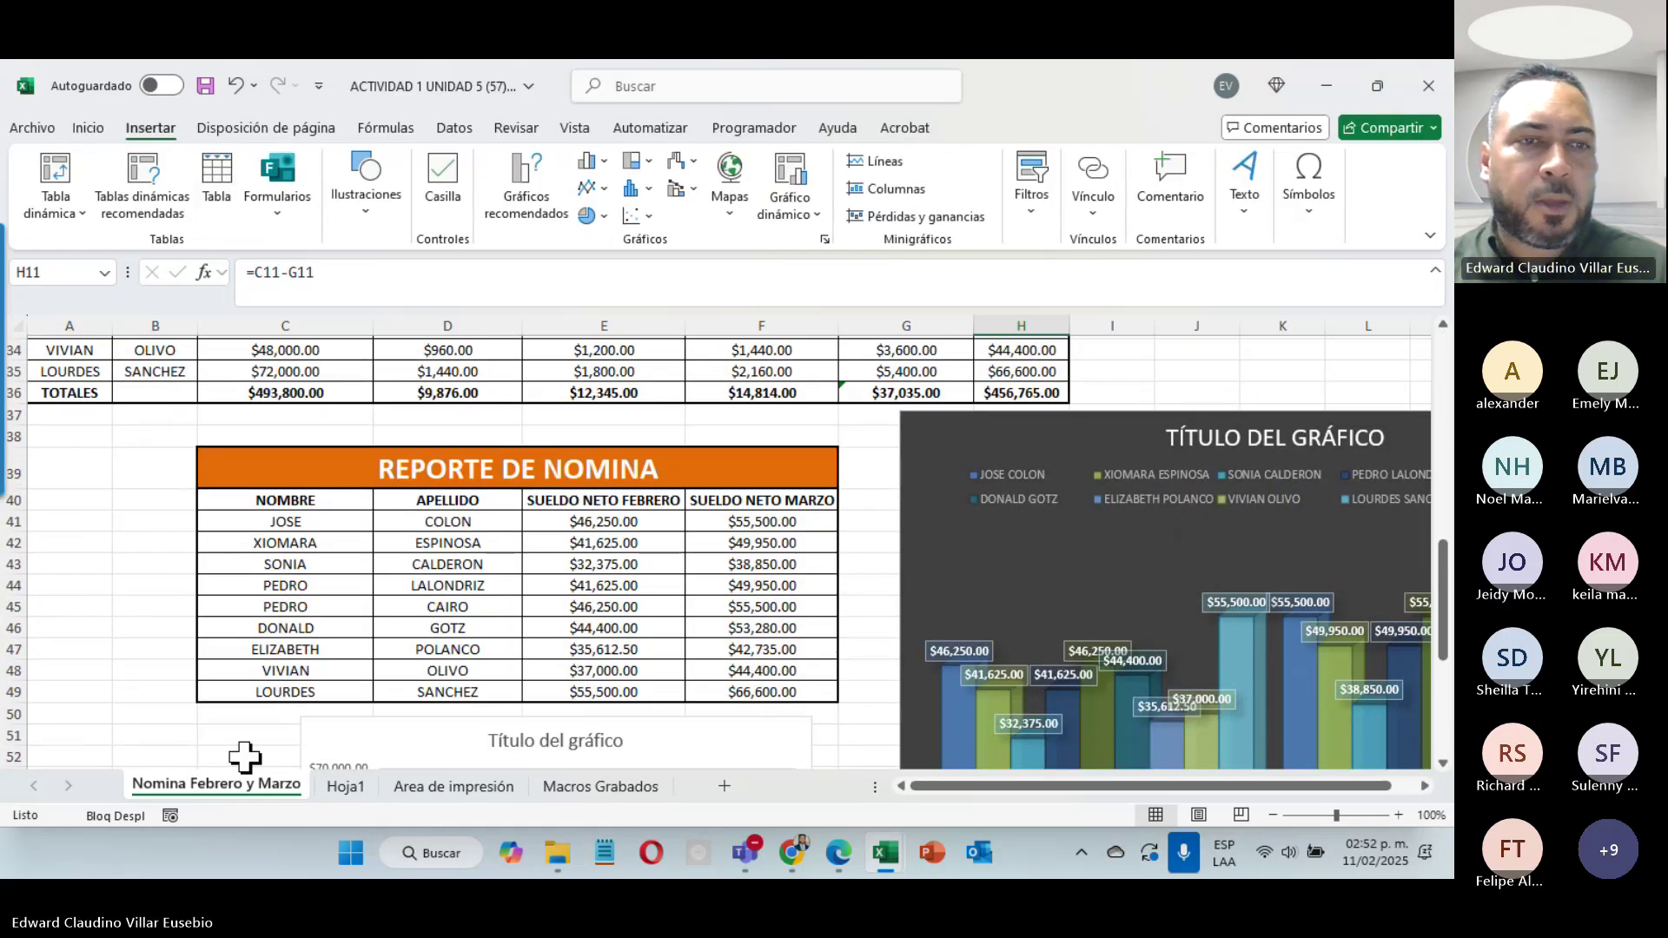
Step: Insert a 2D pie chart from C4:D14 on Hoja1, including the TOTALES row, and apply the dark background style
click(335, 786)
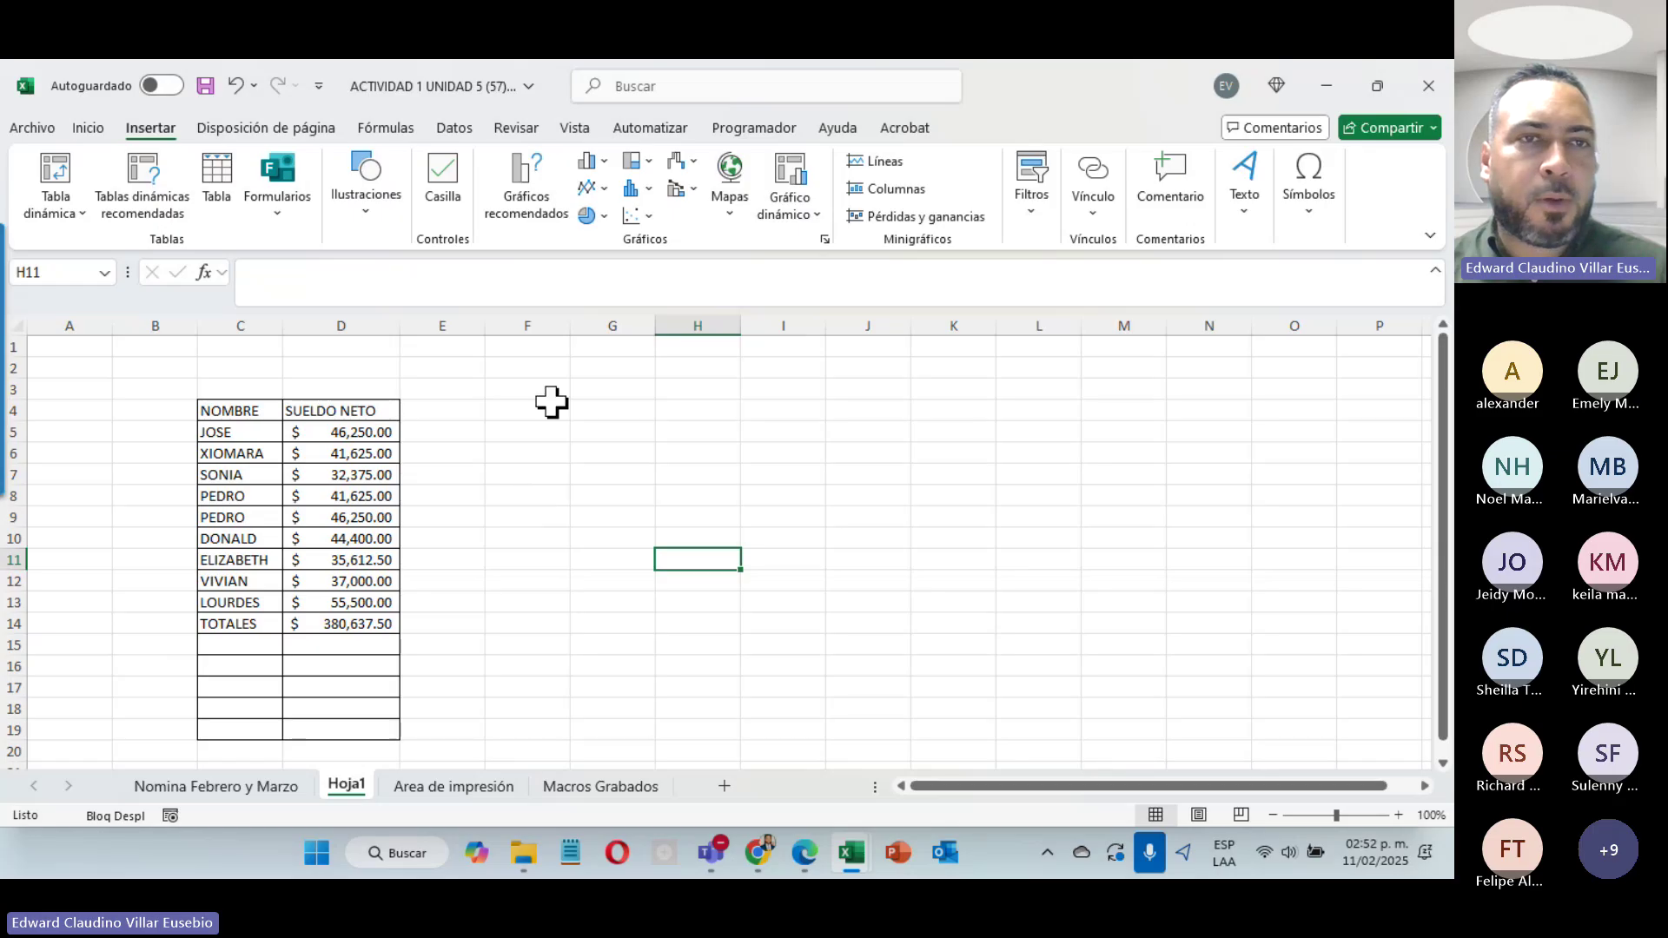
click(525, 410)
drag(215, 415, 348, 620)
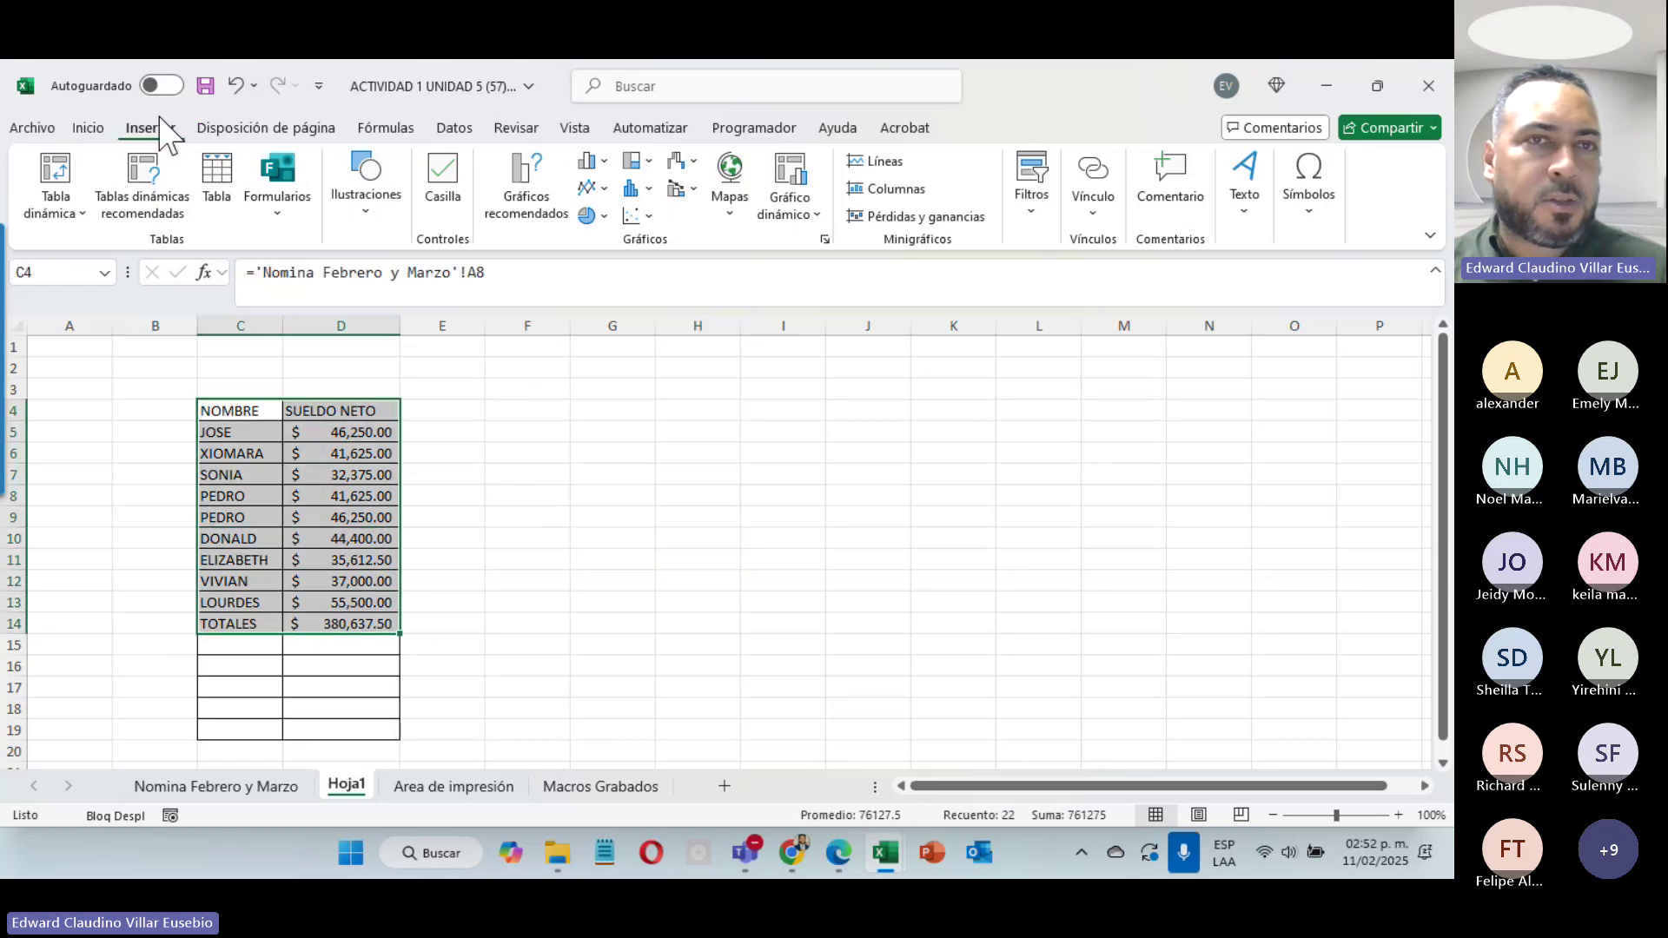
click(606, 218)
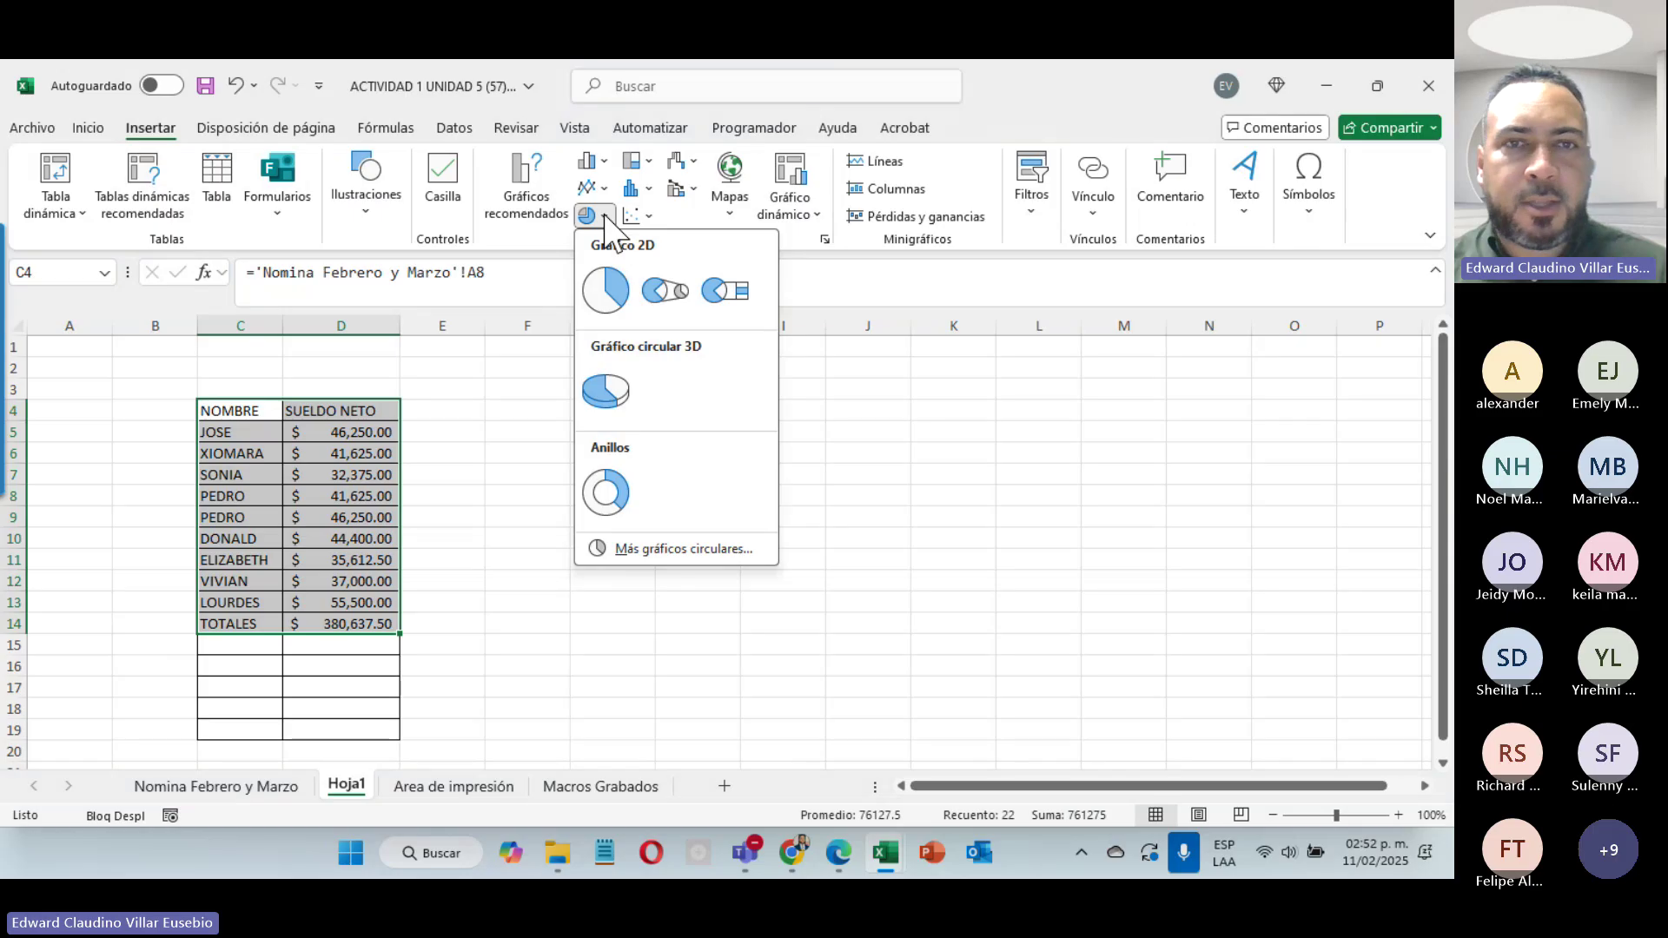
click(614, 295)
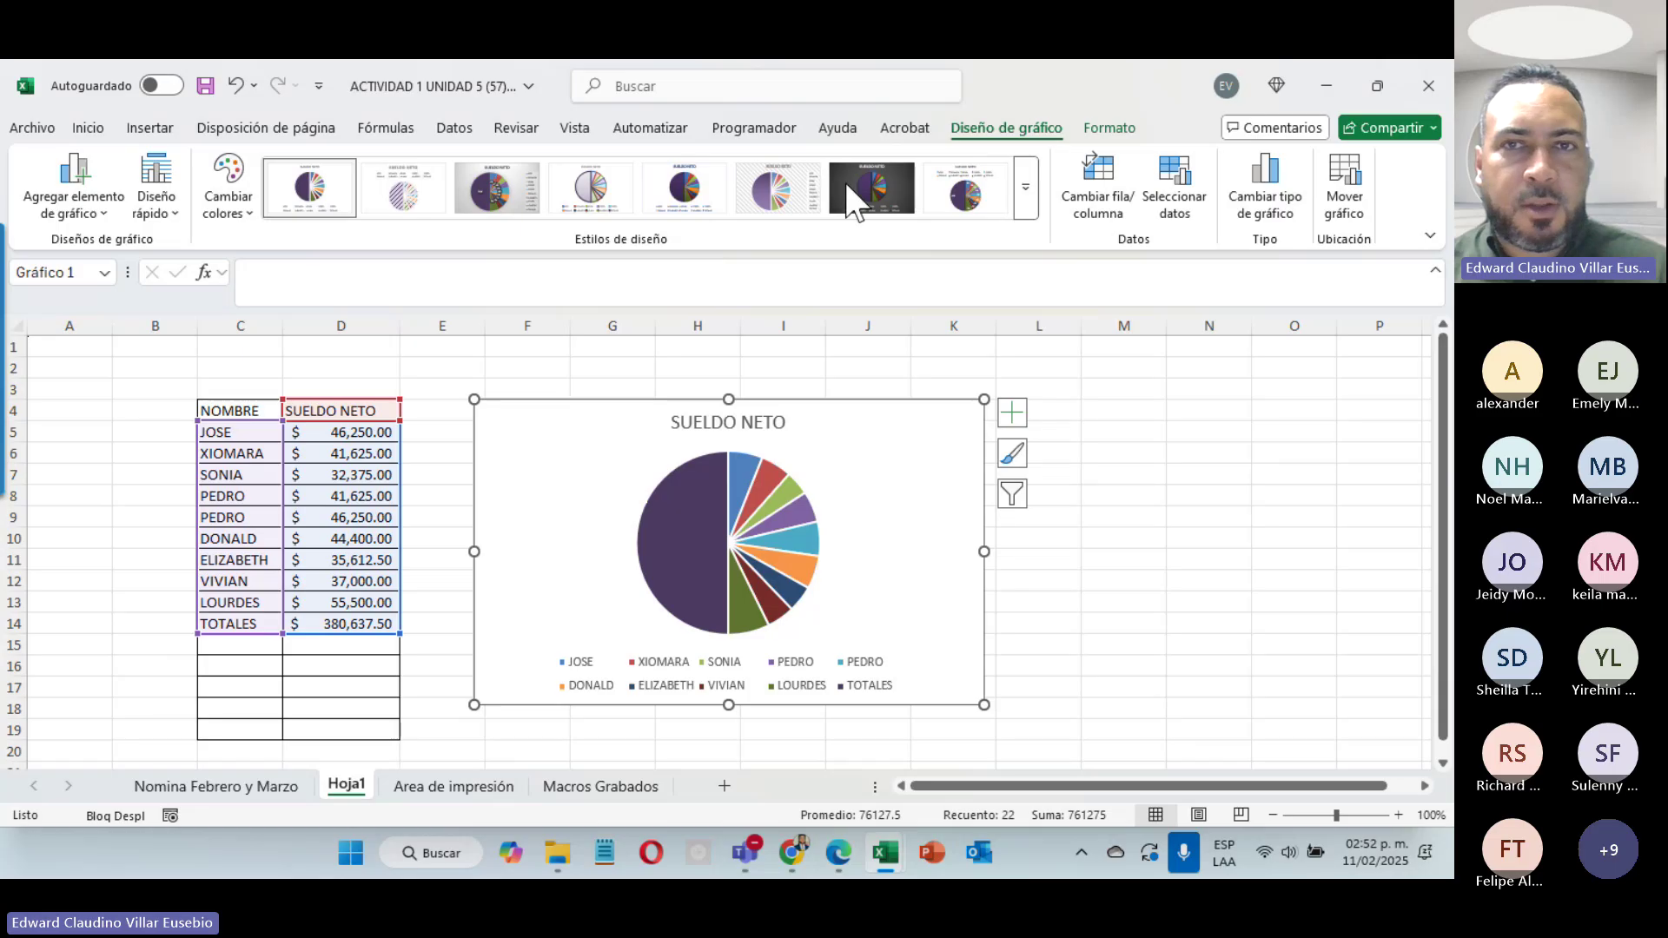
click(847, 185)
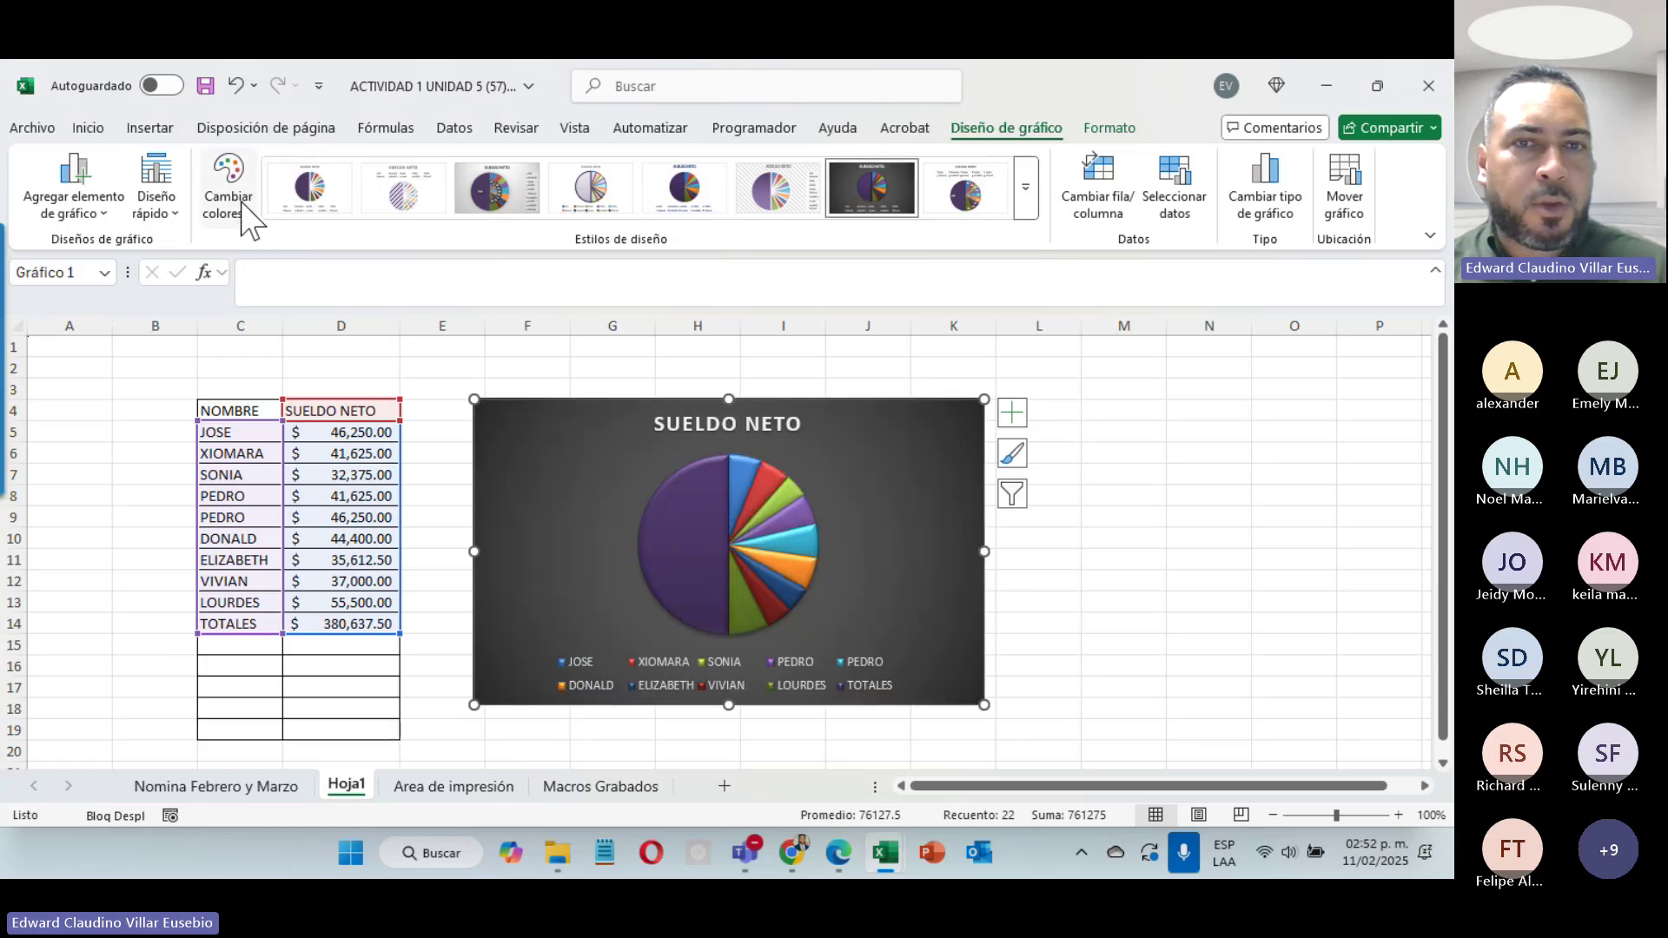
Step: Try alternative styles and a layout with name and percentage labels on the pie chart that includes TOTALES, and delete the chart
click(170, 211)
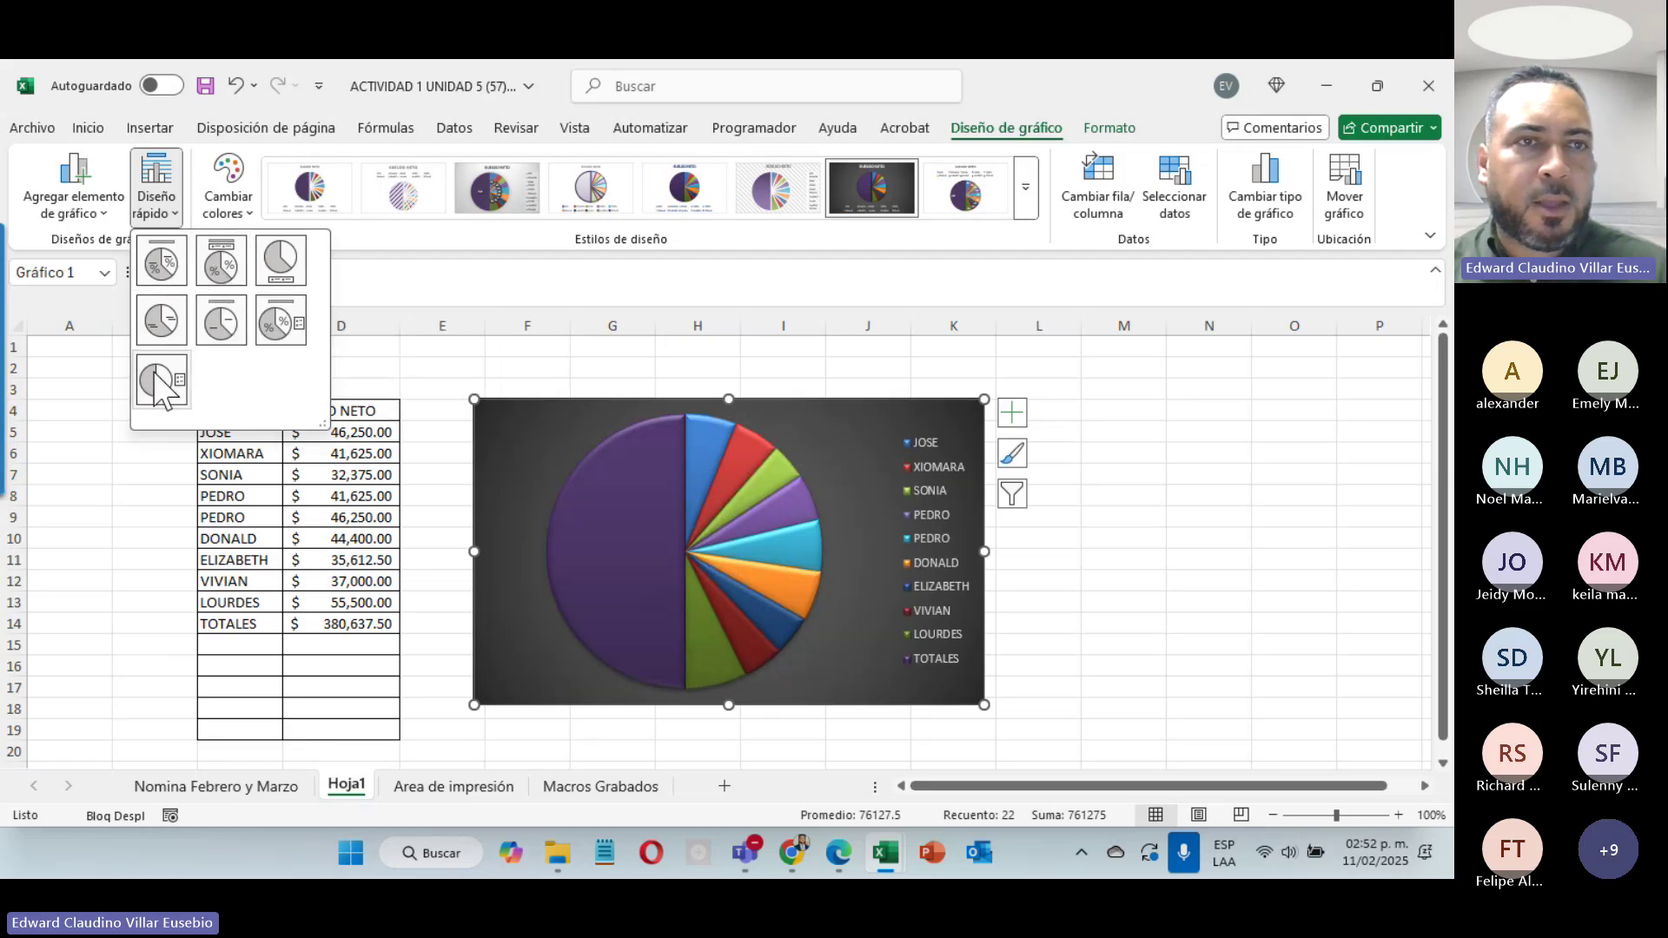
click(229, 196)
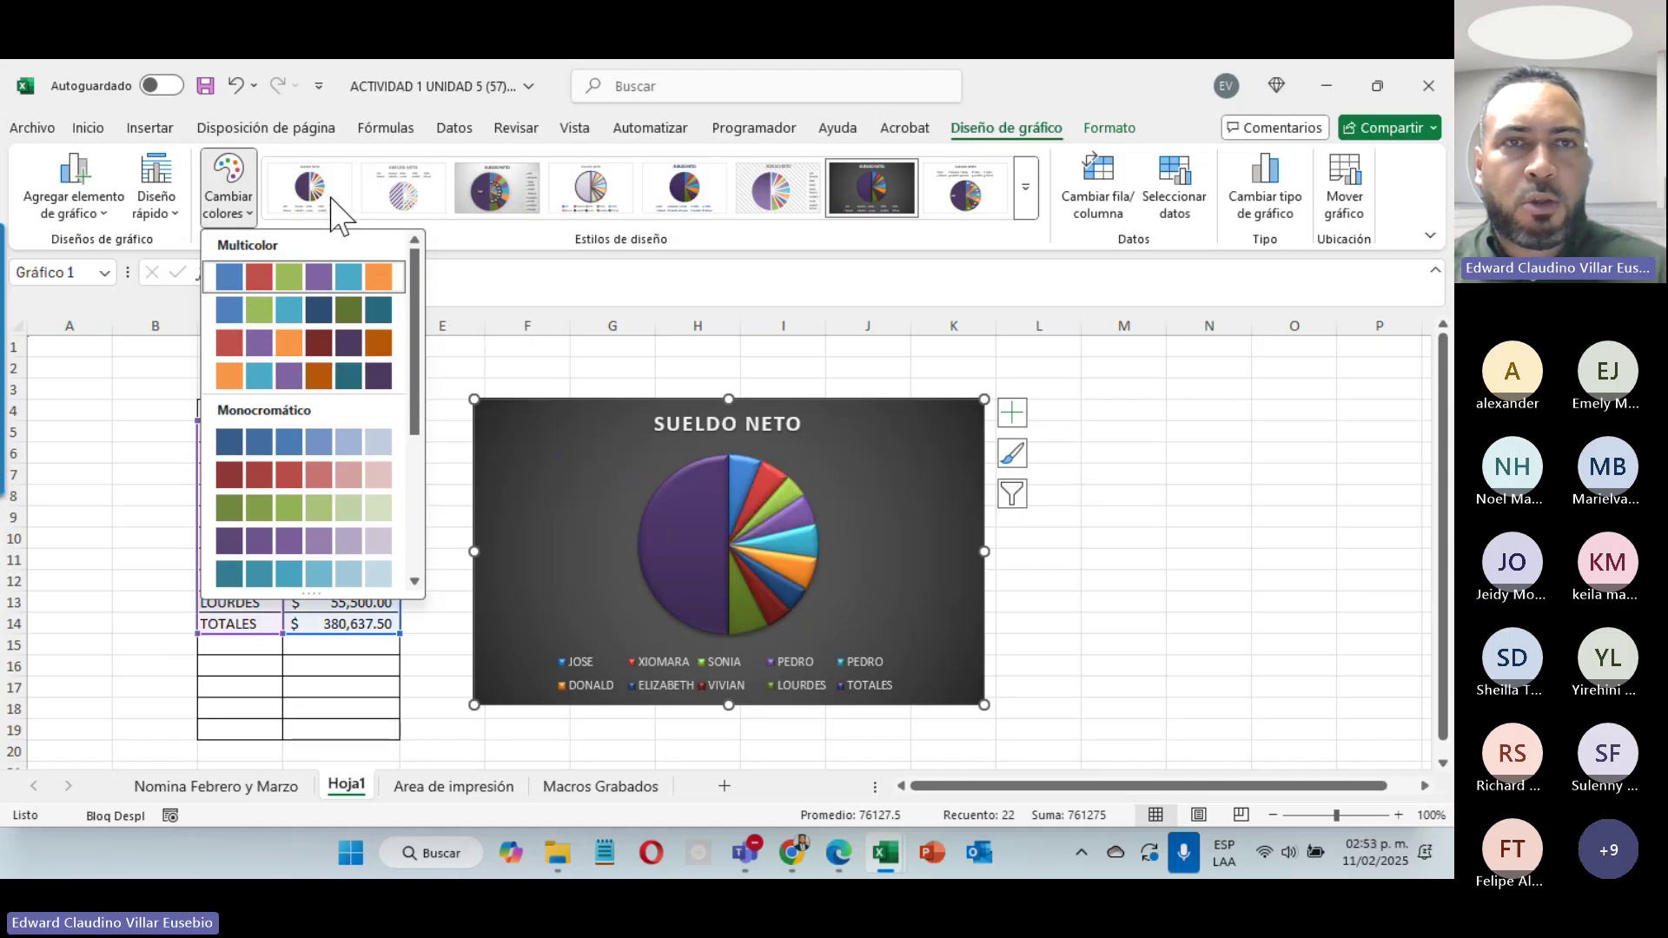
click(532, 204)
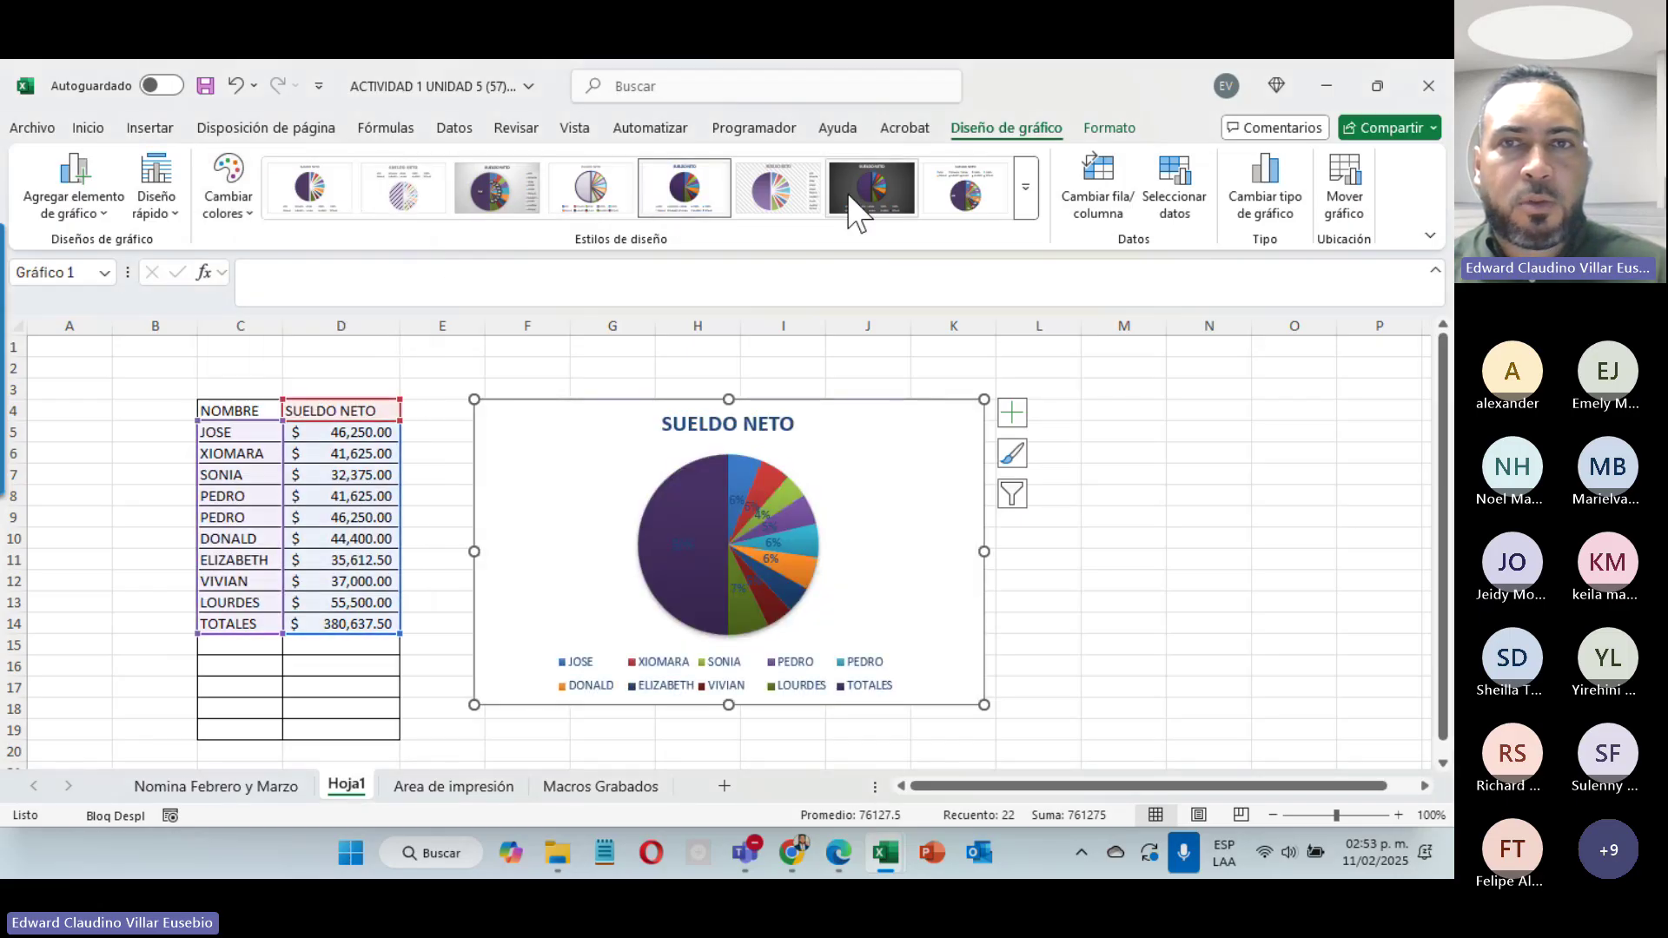
click(860, 204)
click(1027, 207)
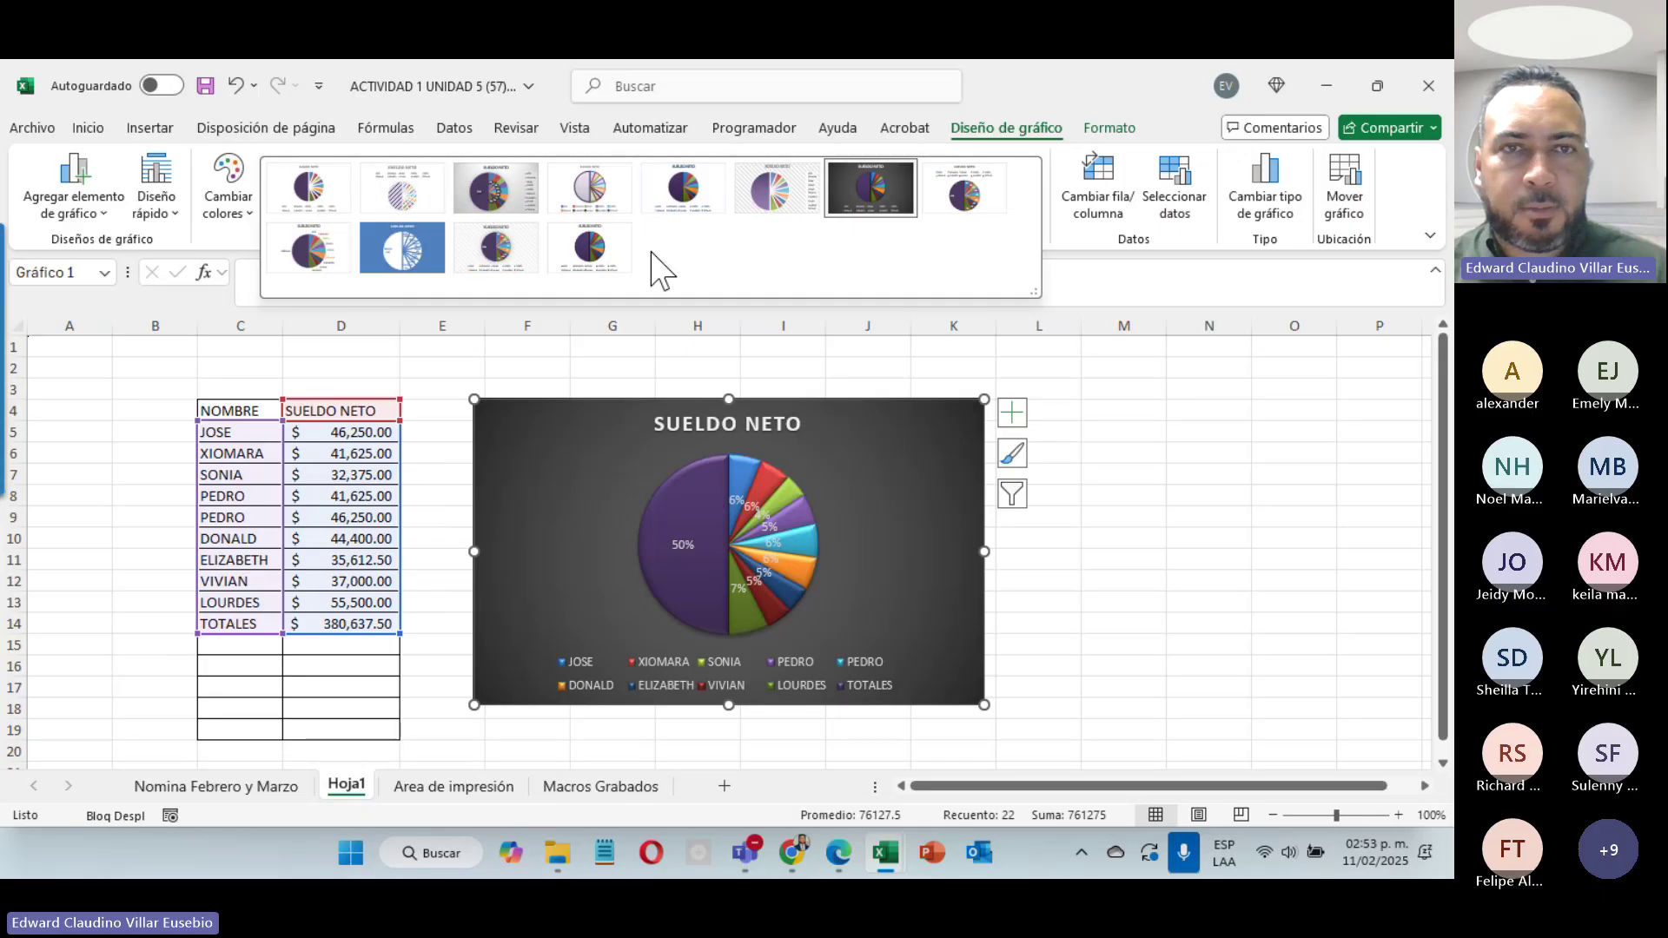
click(879, 211)
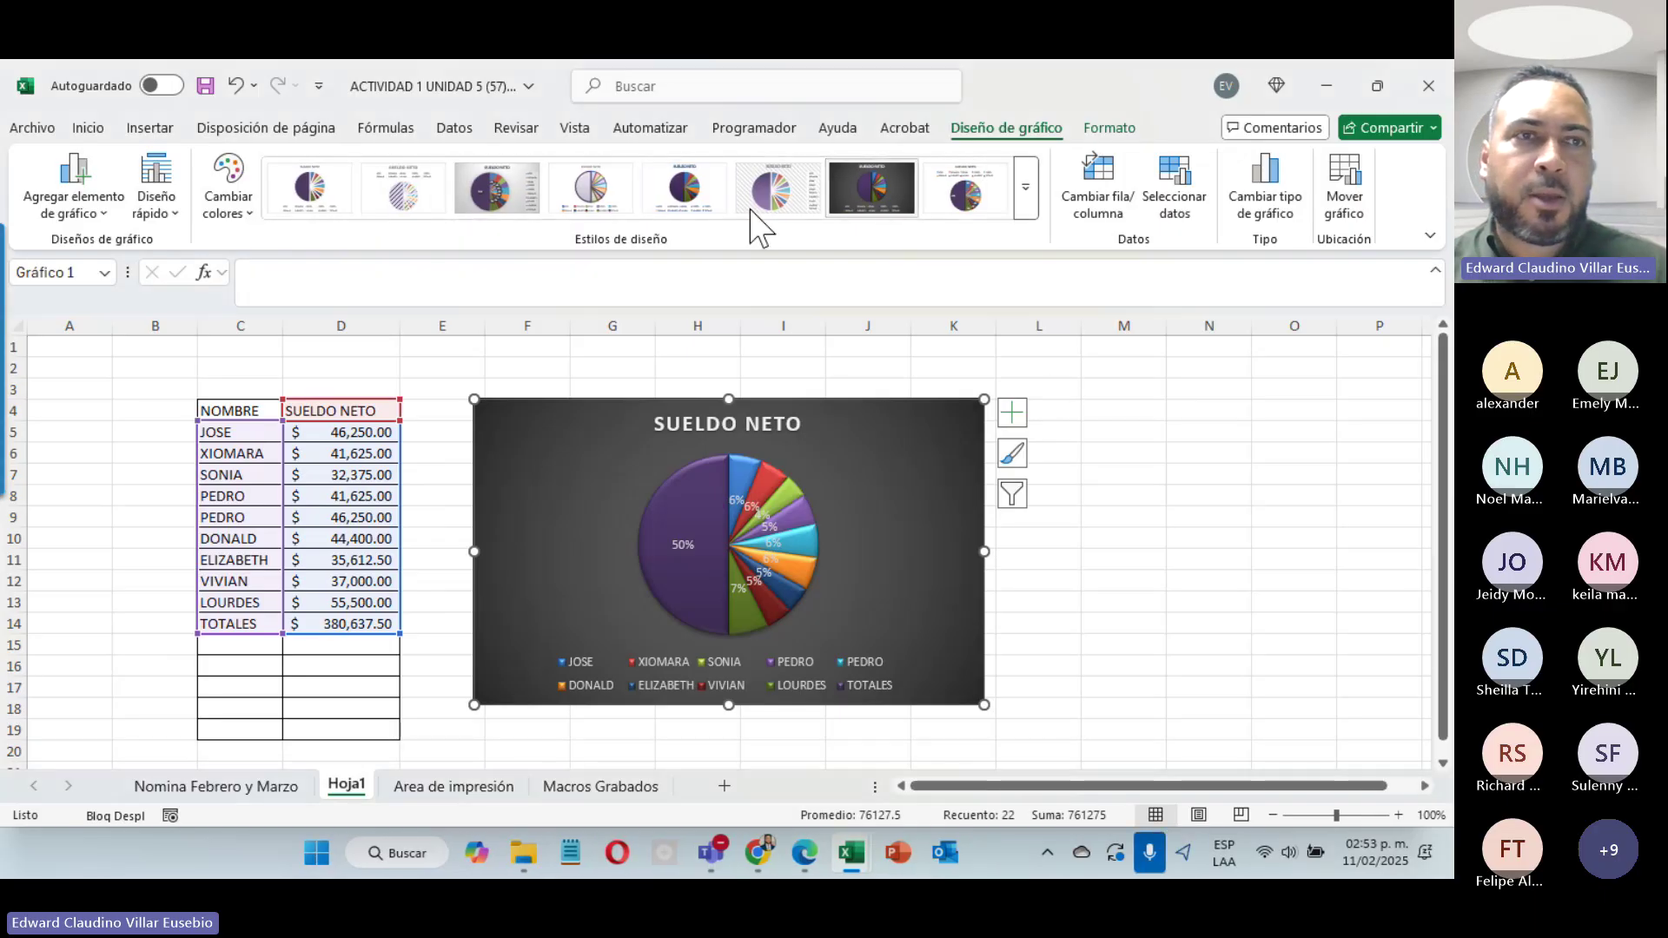
click(158, 206)
click(179, 261)
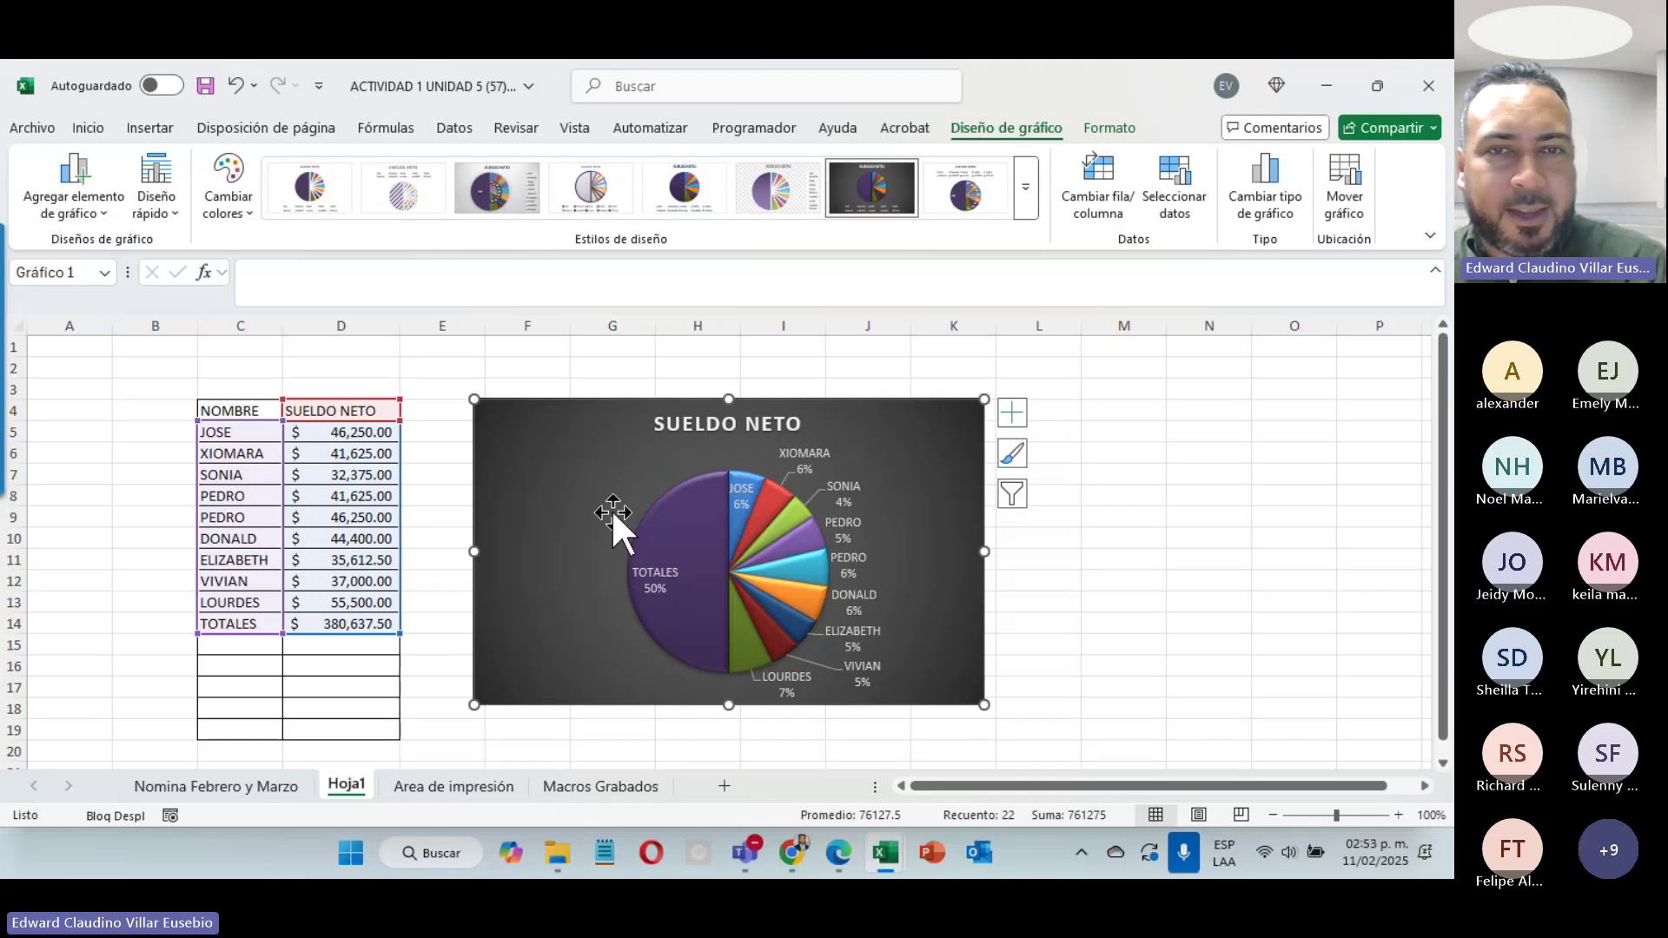
key(Delete)
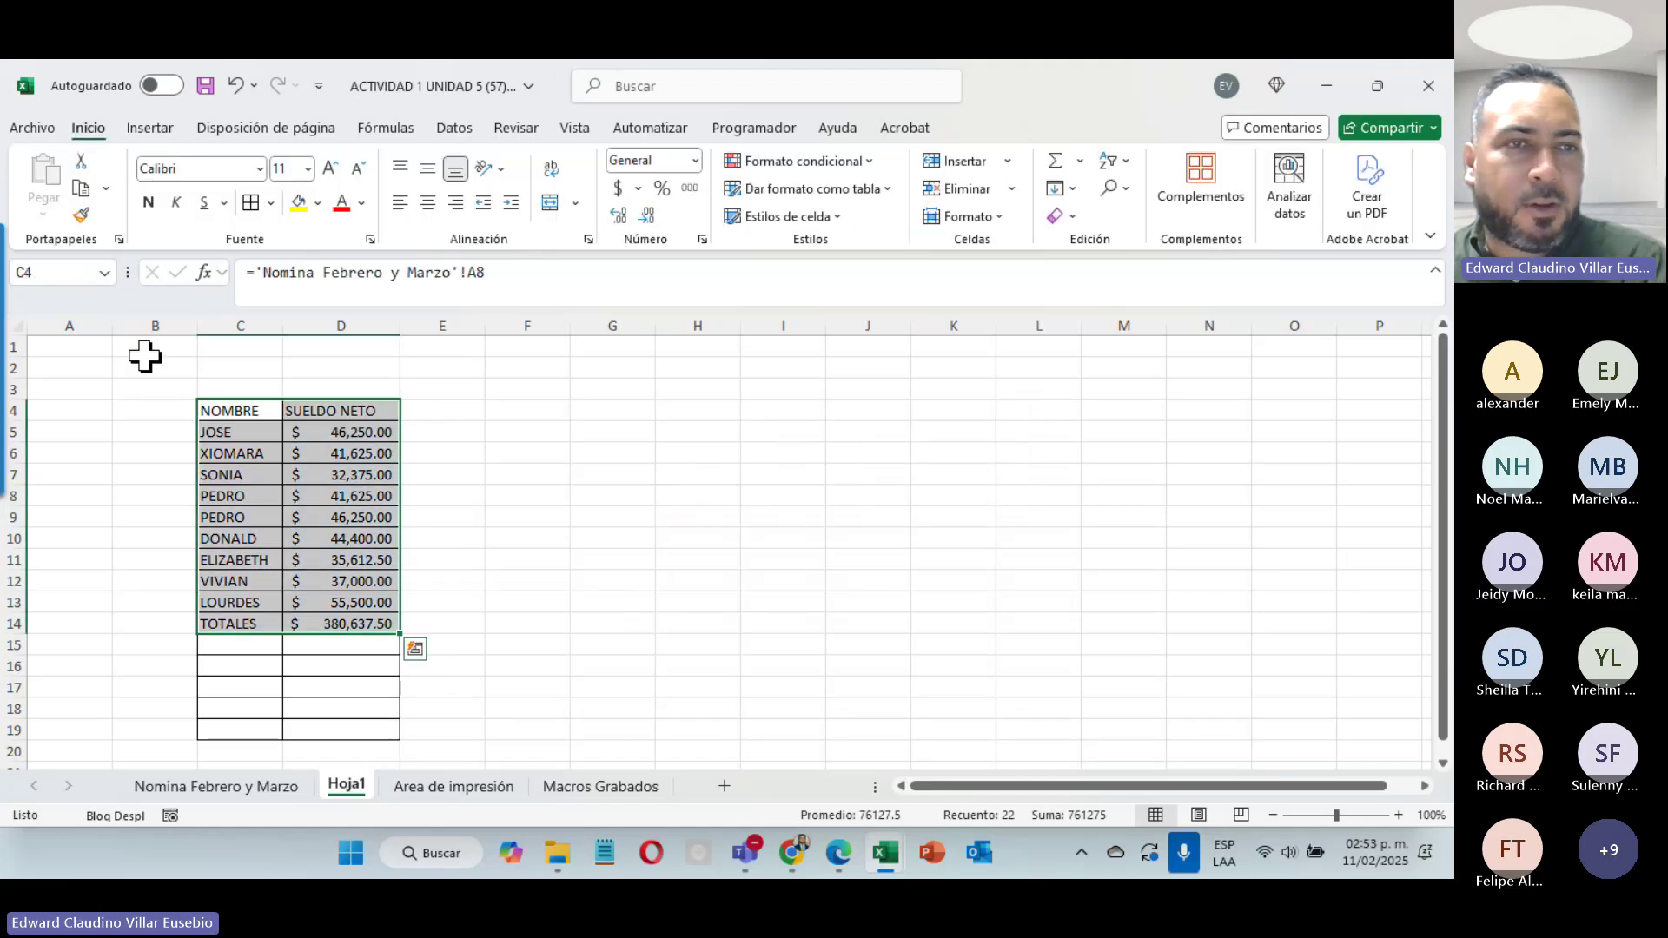
Step: Insert a 2D pie chart from C4:D13, leaving out the TOTALES row, and apply the dark background style
click(217, 409)
drag(217, 409, 325, 602)
click(150, 128)
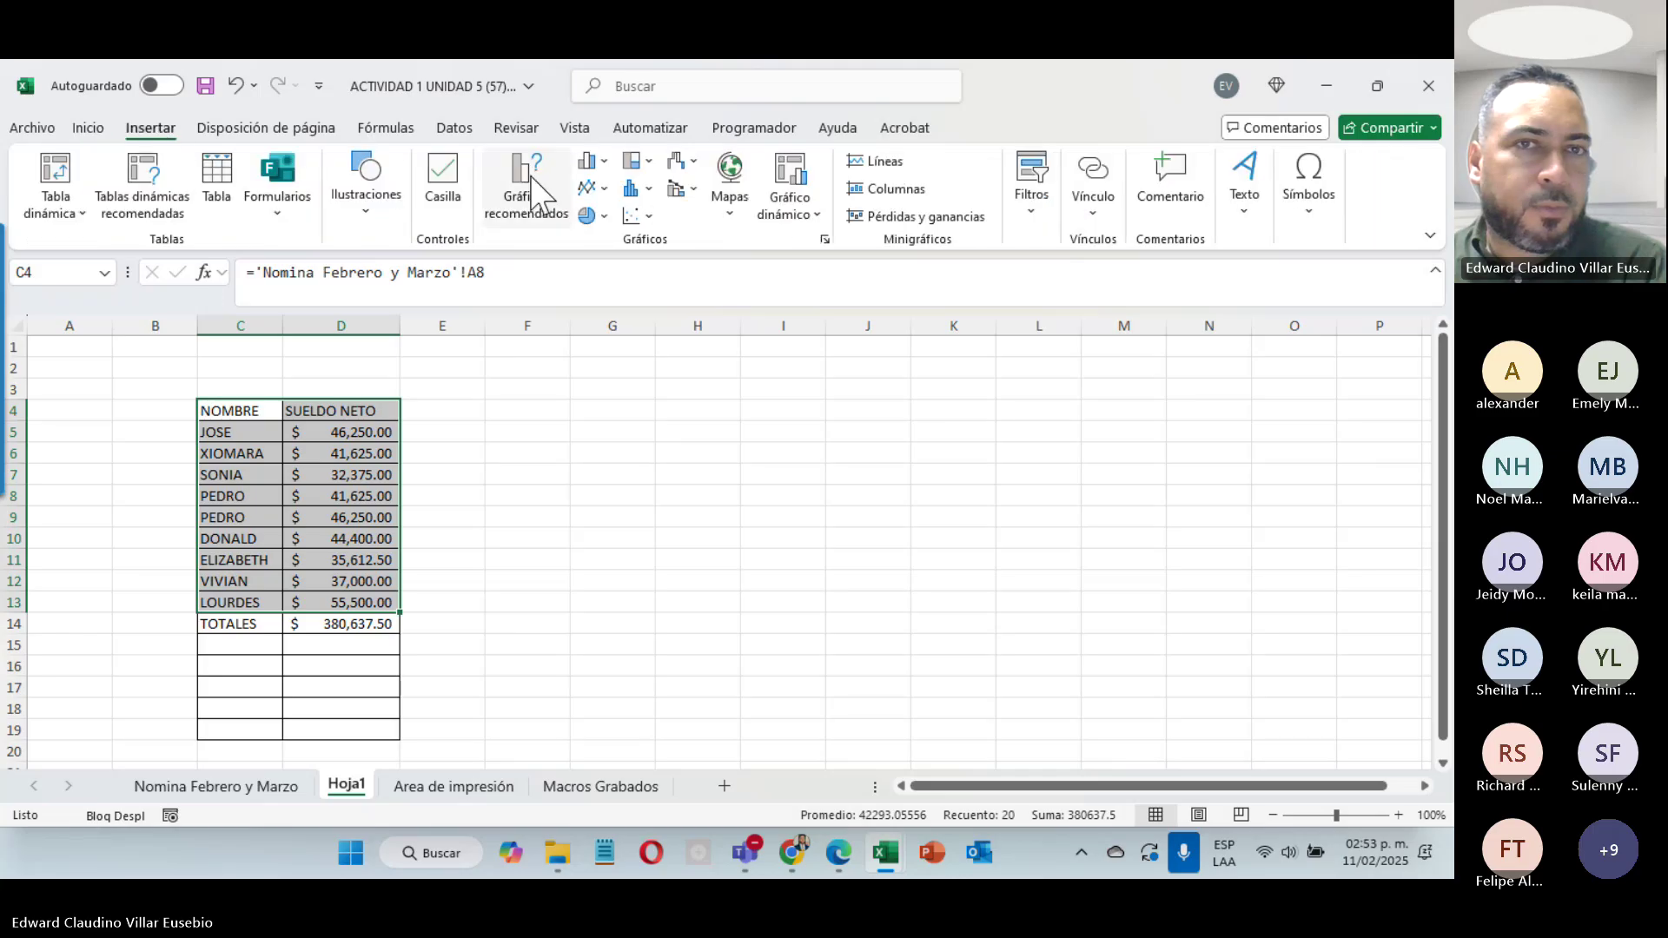
click(594, 215)
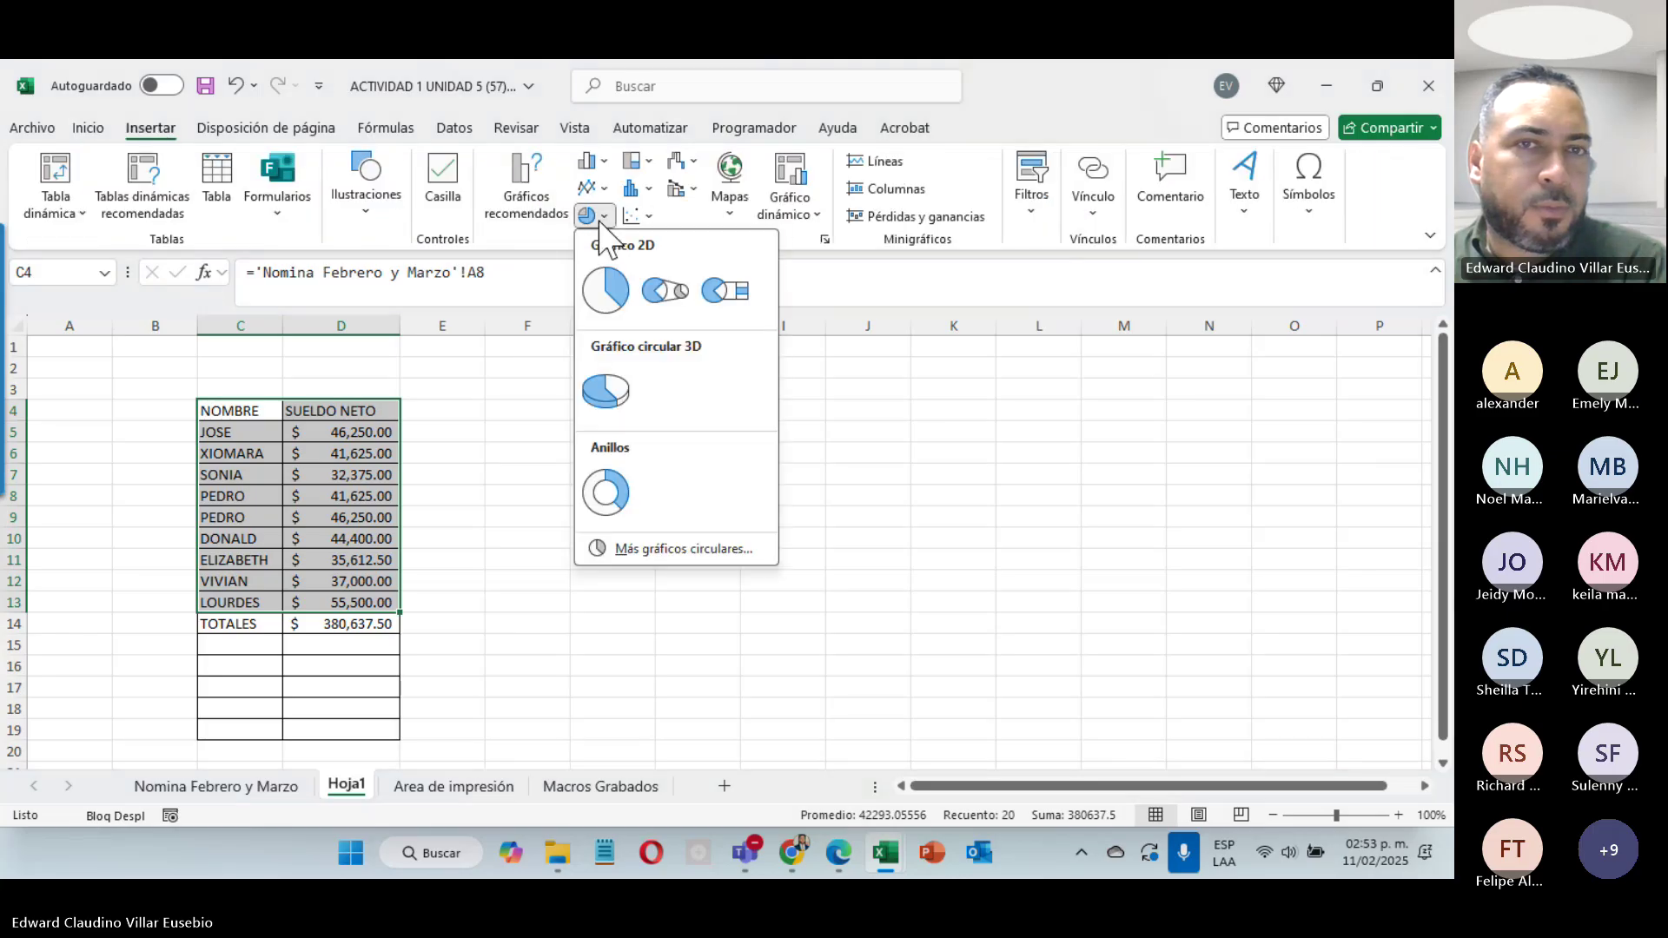
click(605, 289)
click(878, 206)
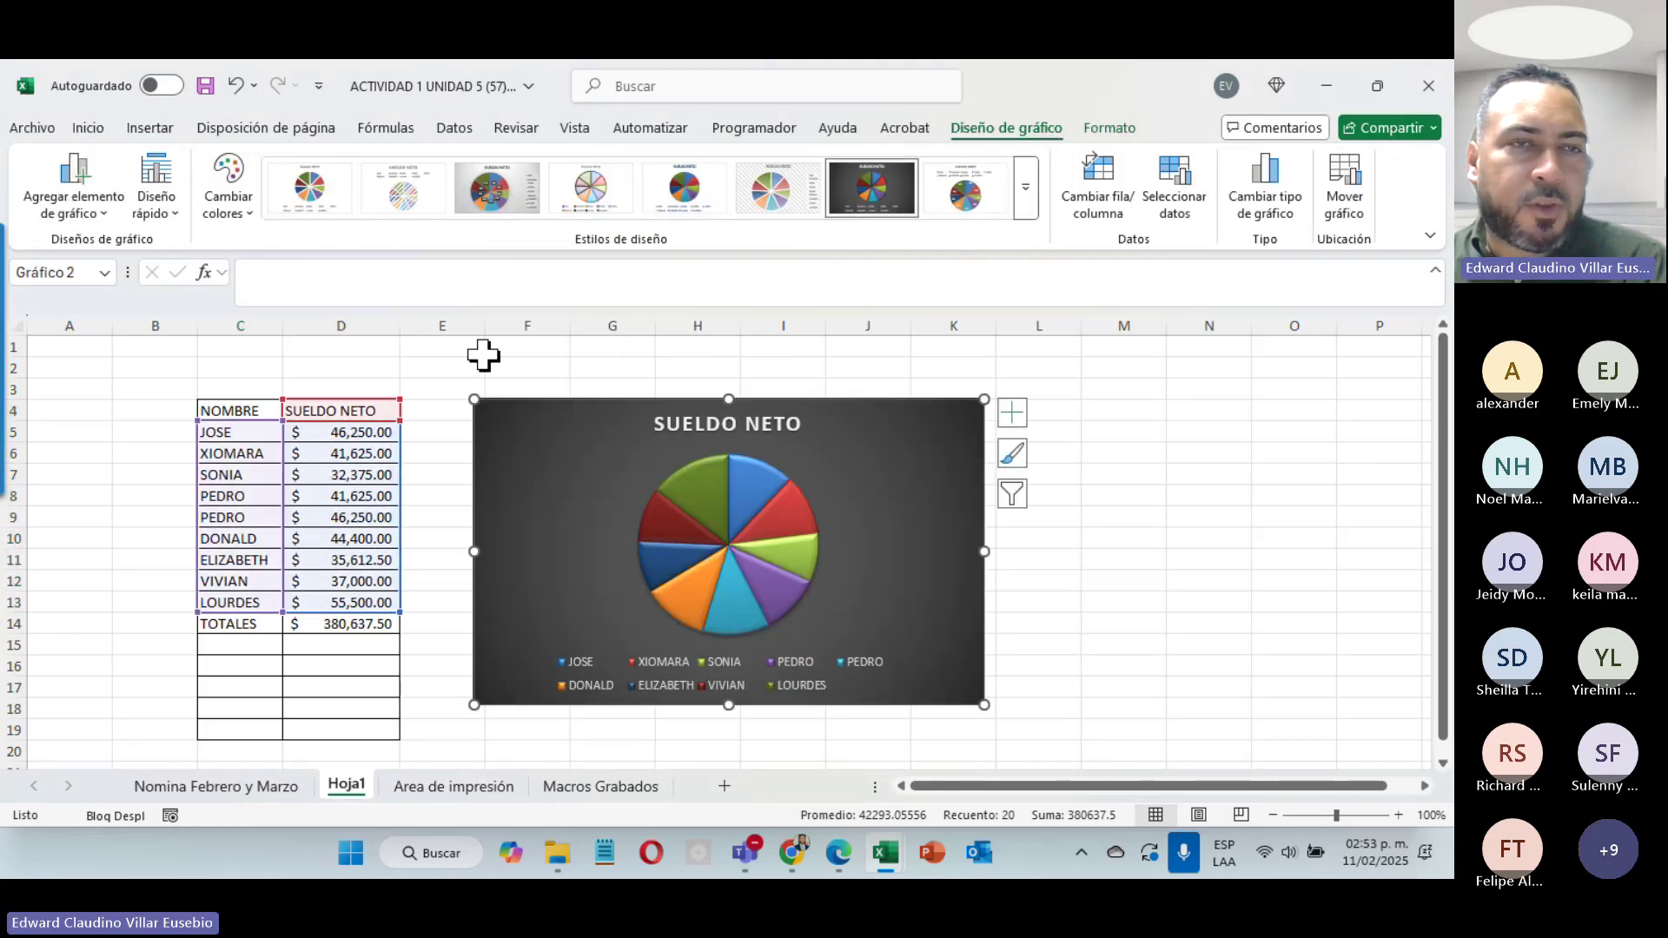
Step: Apply the quick layout with a title and name-and-percentage labels on the slices to the SUELDO NETO pie chart
click(156, 204)
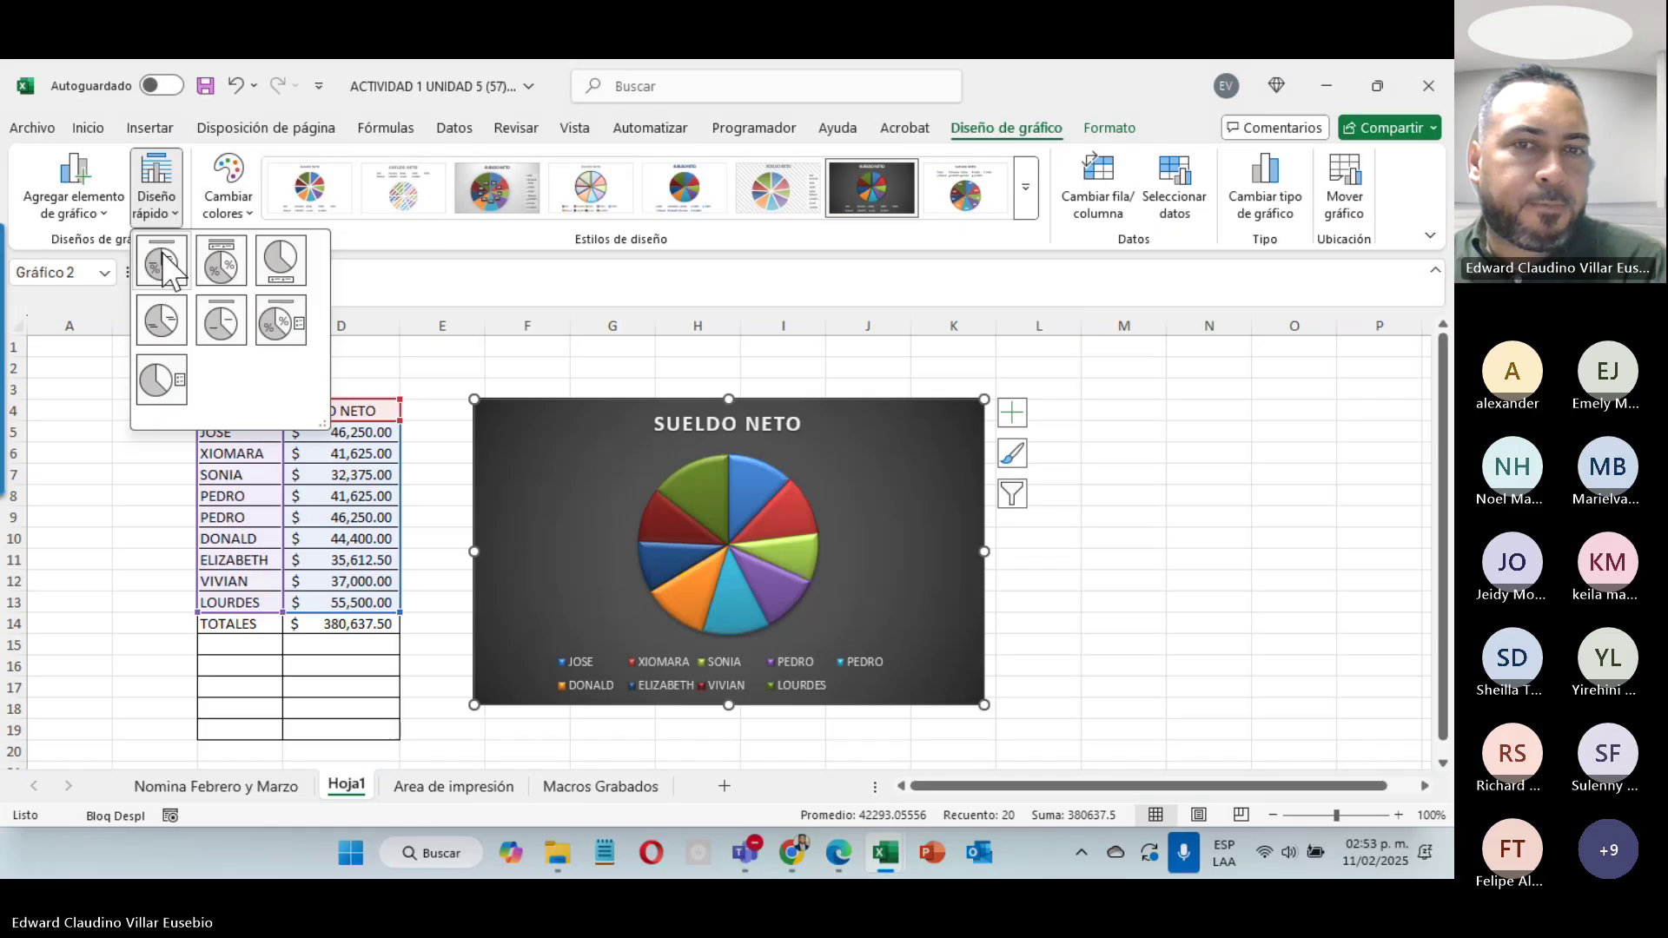
click(163, 264)
click(157, 204)
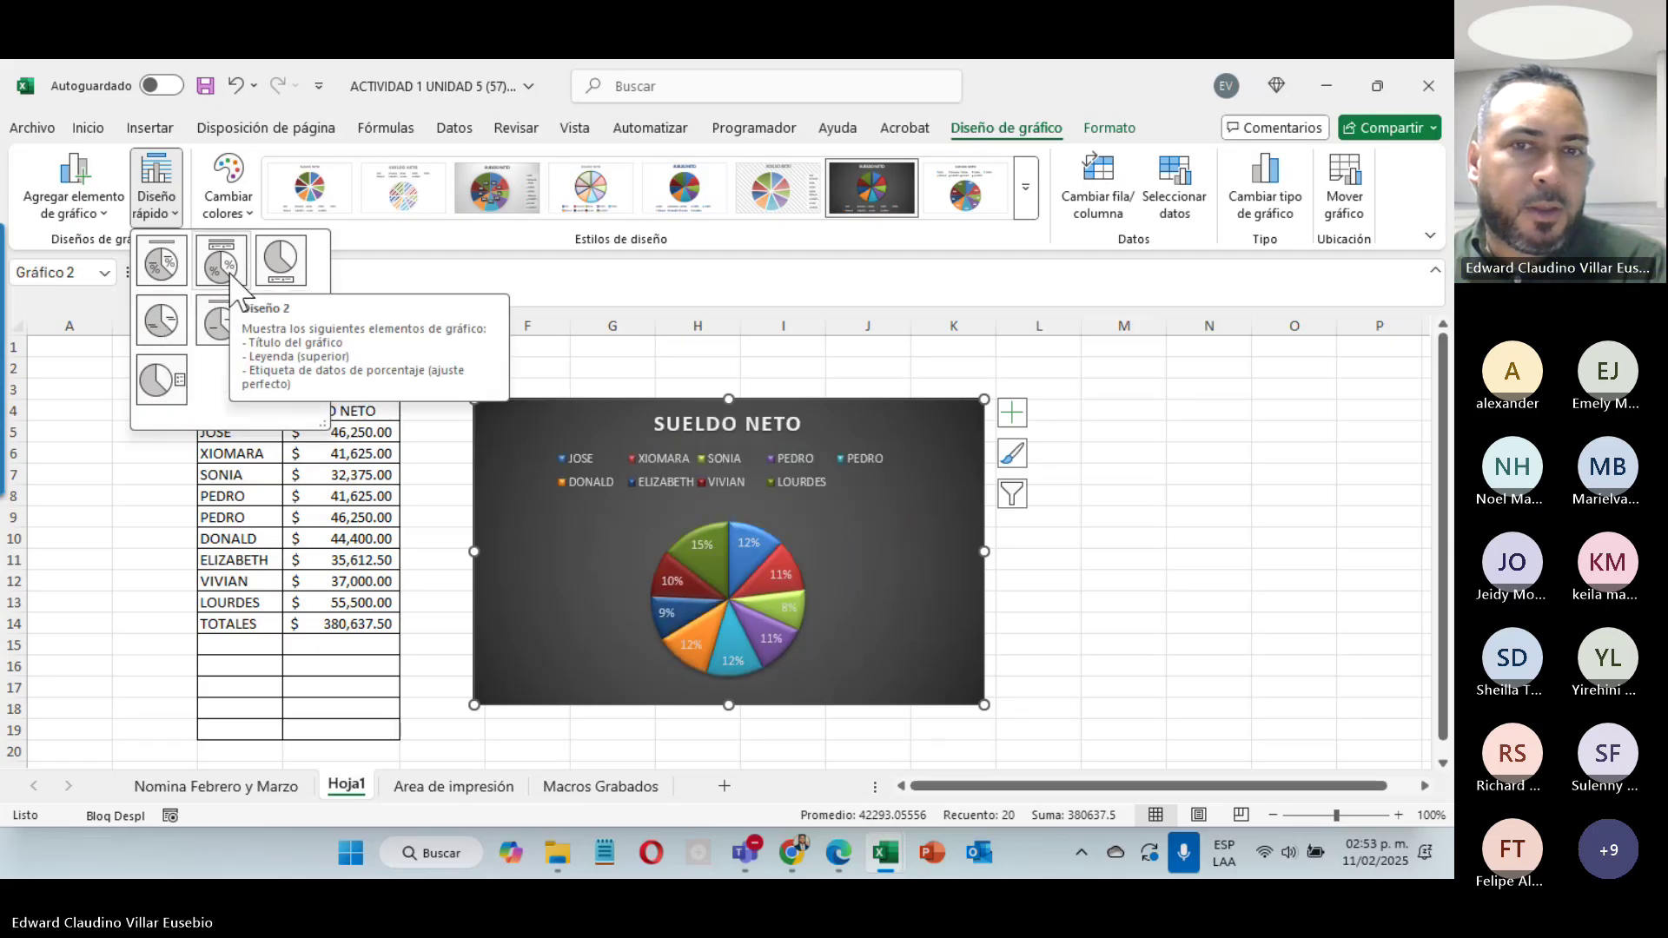
click(161, 260)
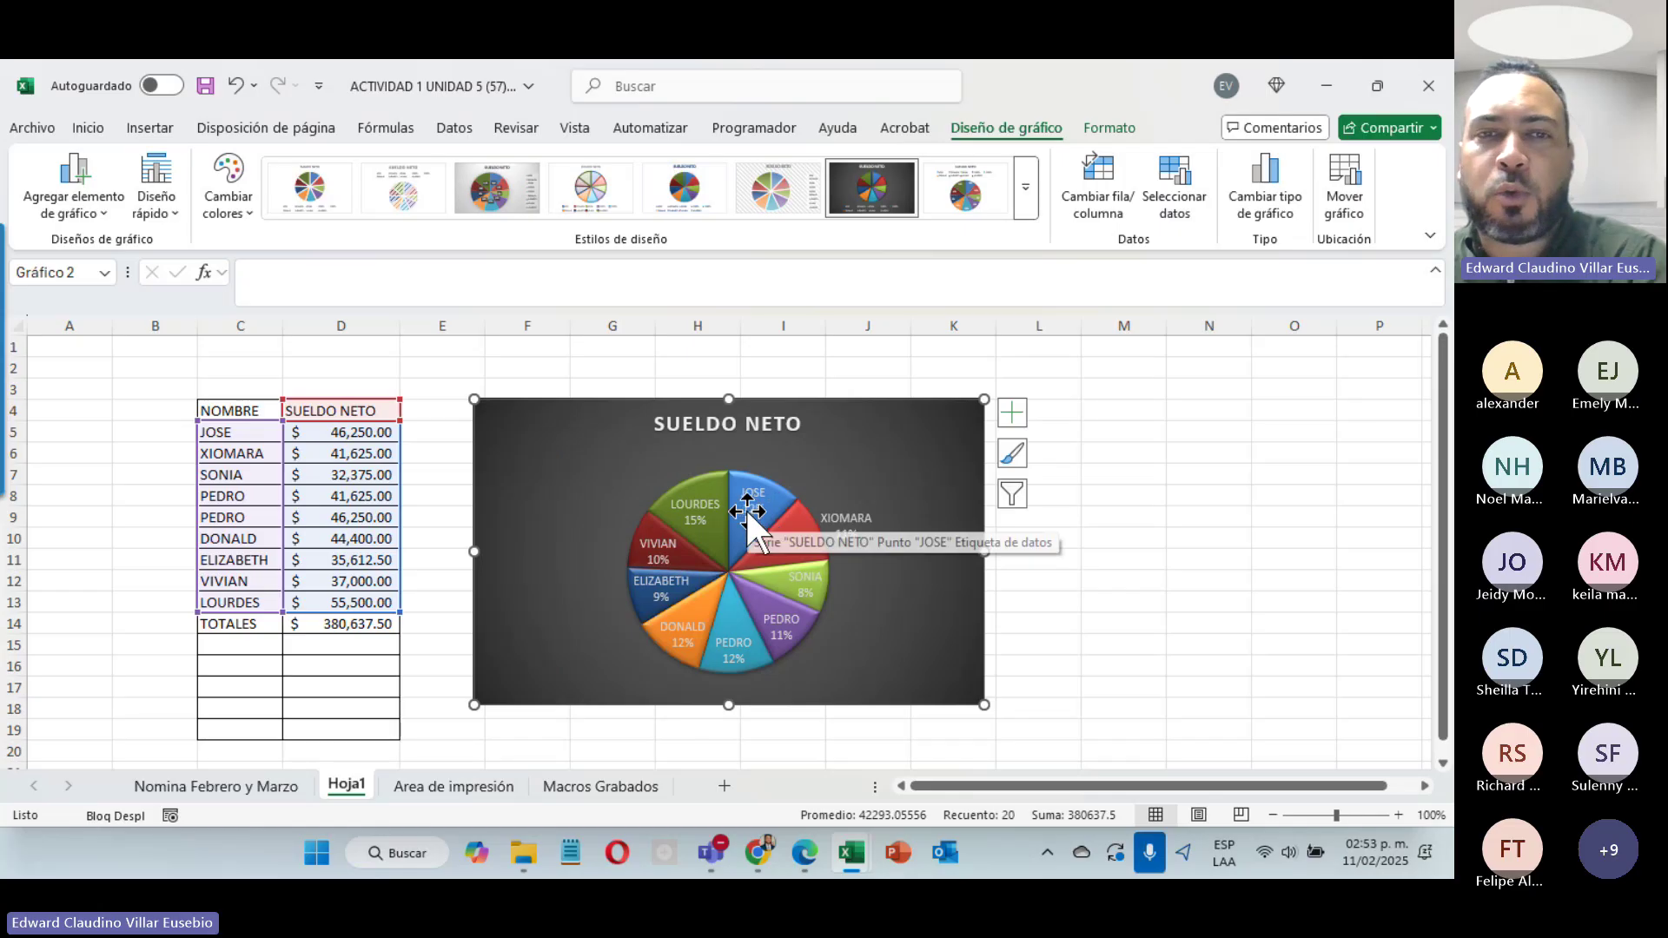
click(1212, 625)
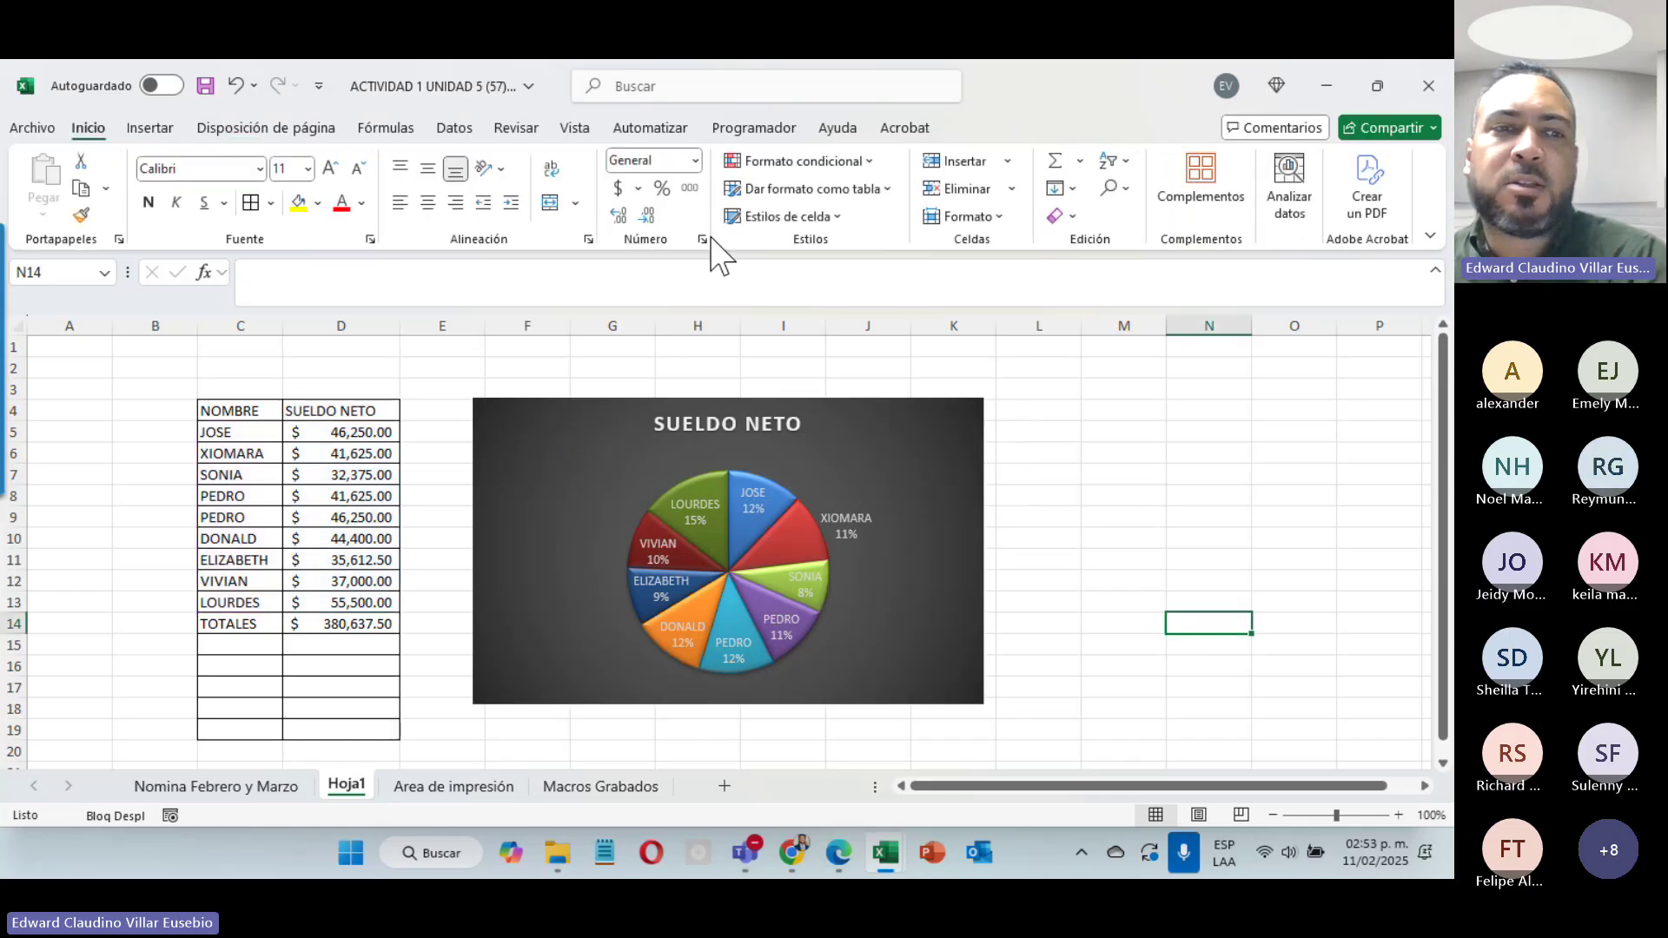
Step: Set the gross salary in cell C17 of the February payroll on the Nomina Febrero y Marzo sheet to 160000
click(169, 787)
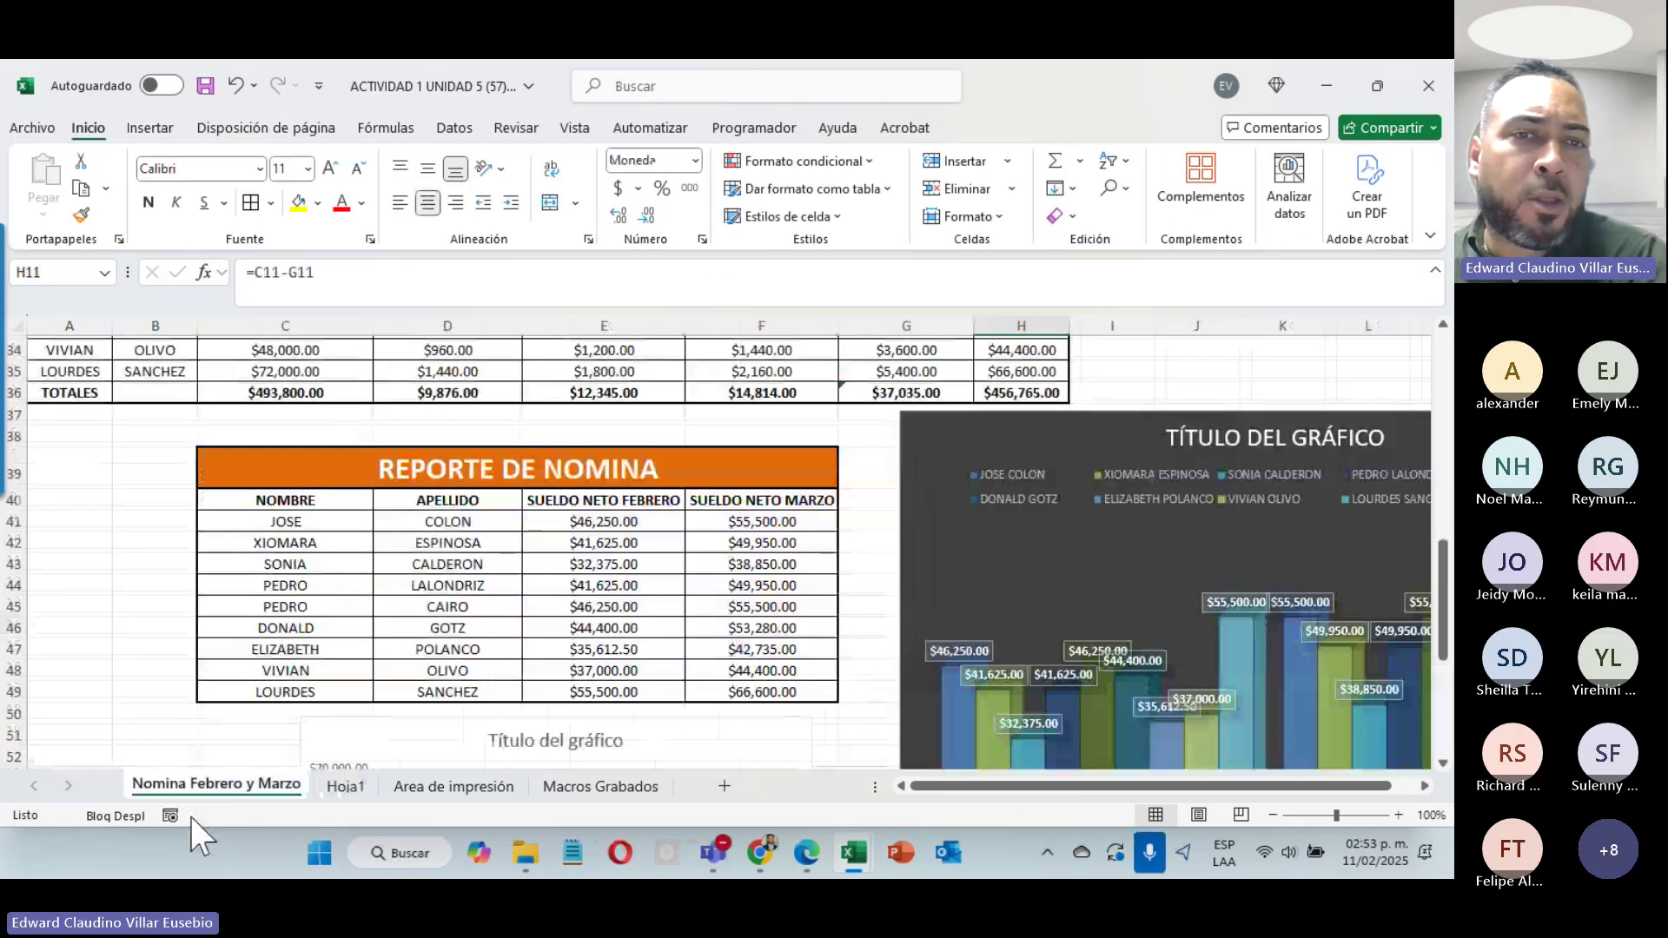
scroll(112, 450, up, 11)
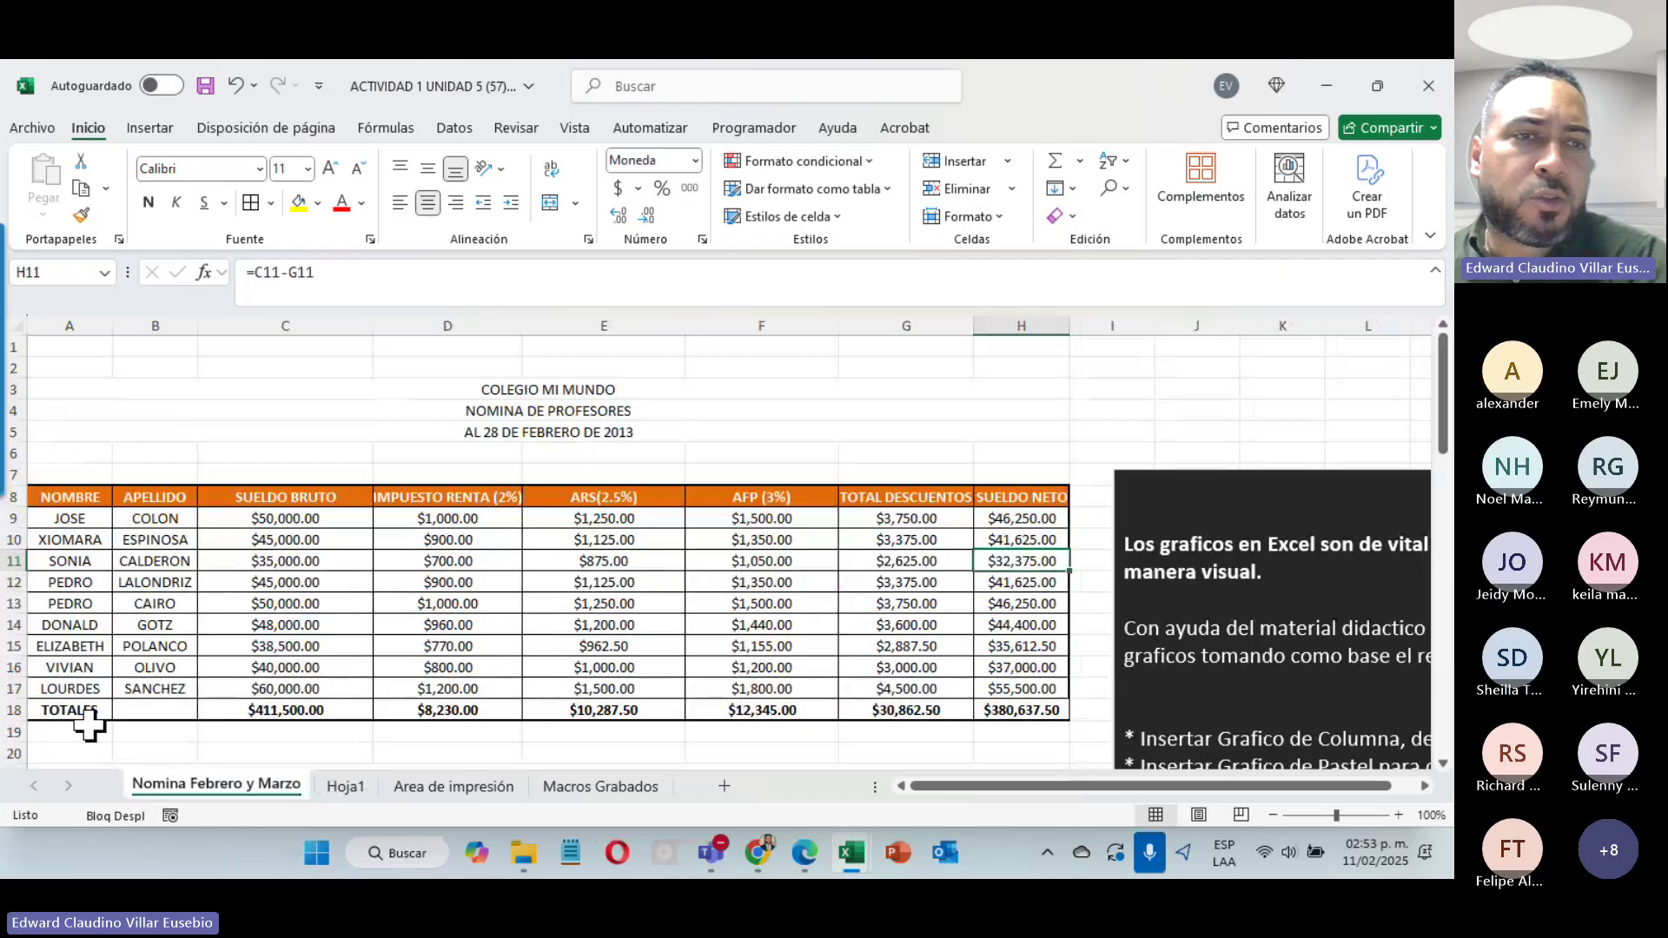
click(320, 692)
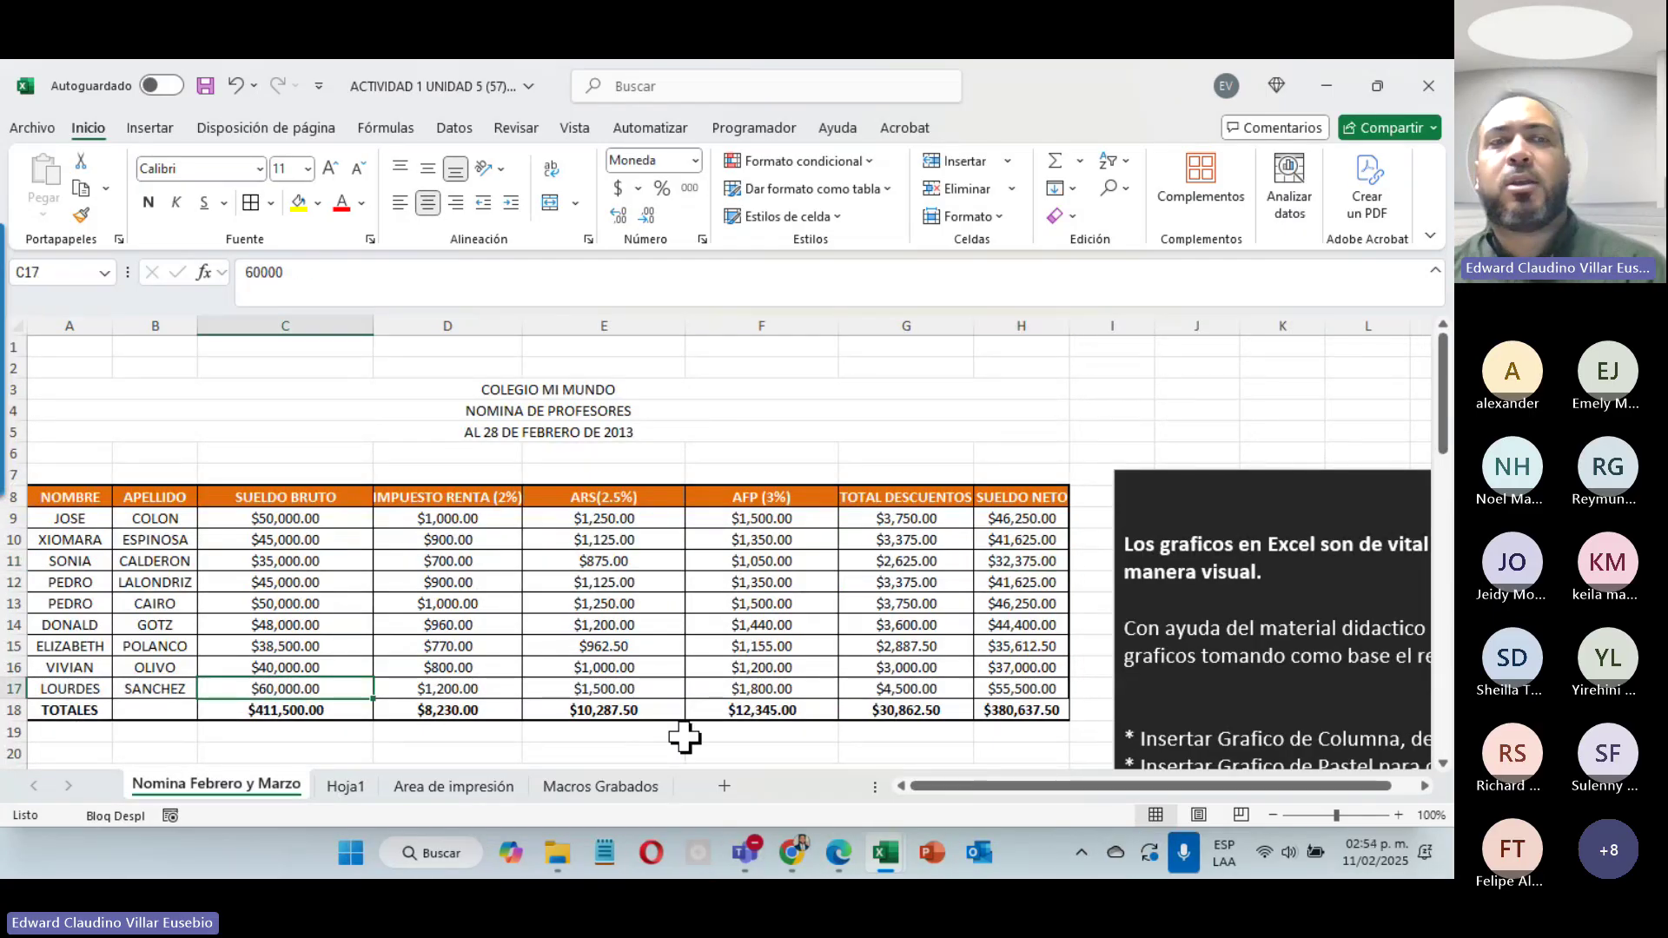
text(160,0)
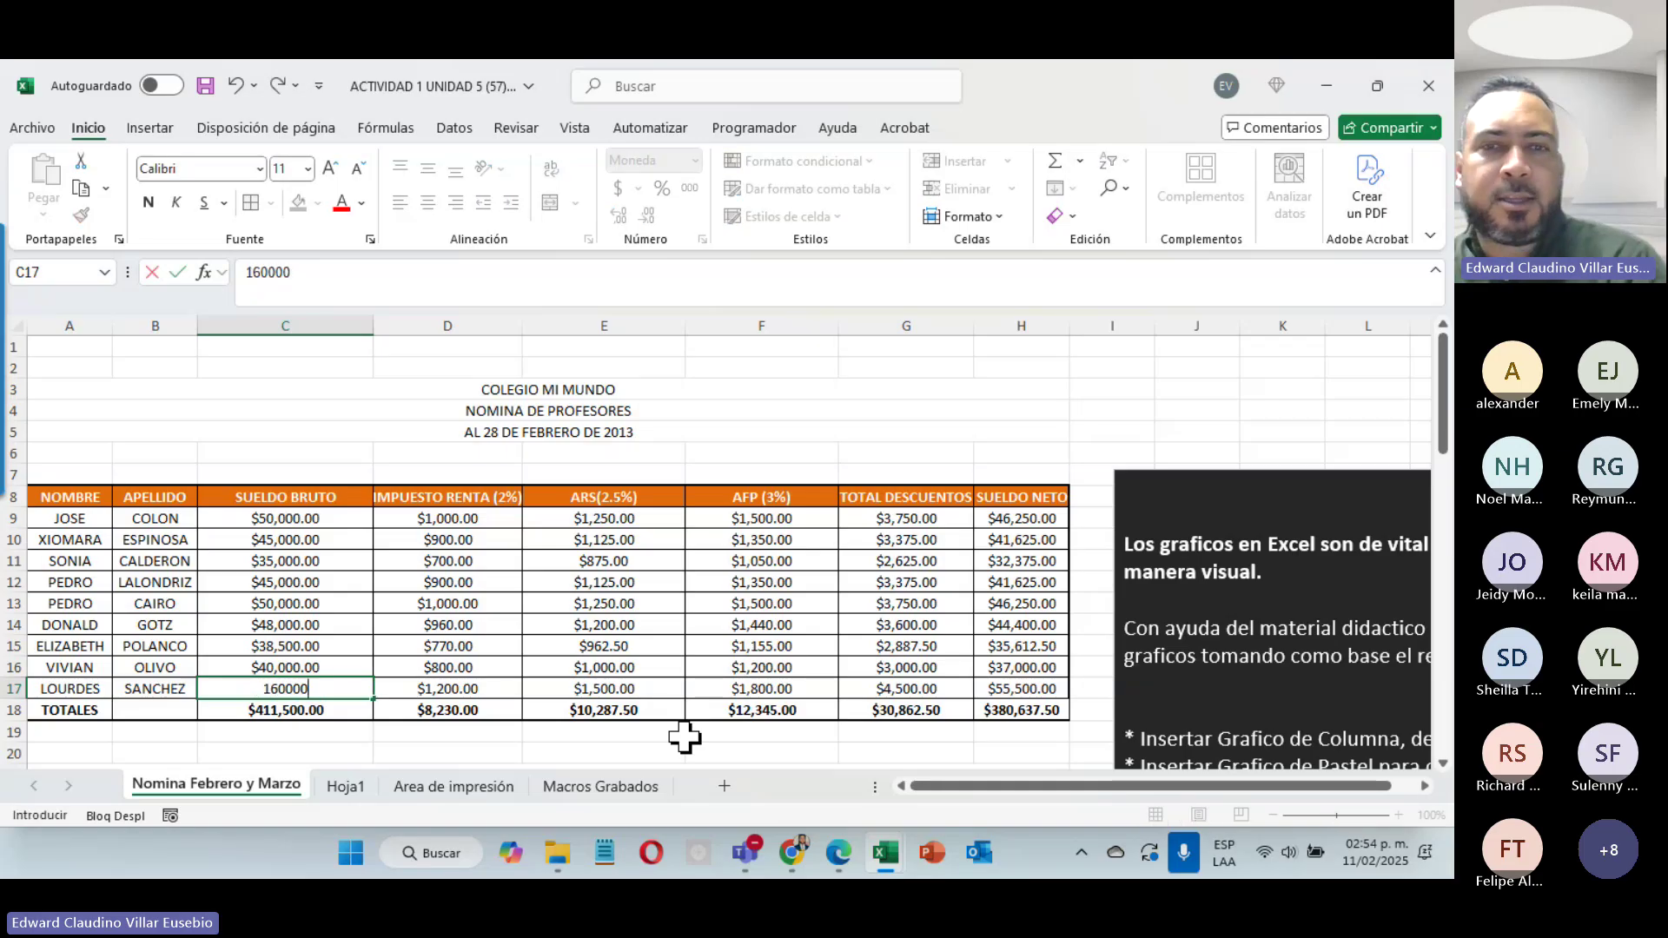
text(00)
key(Return)
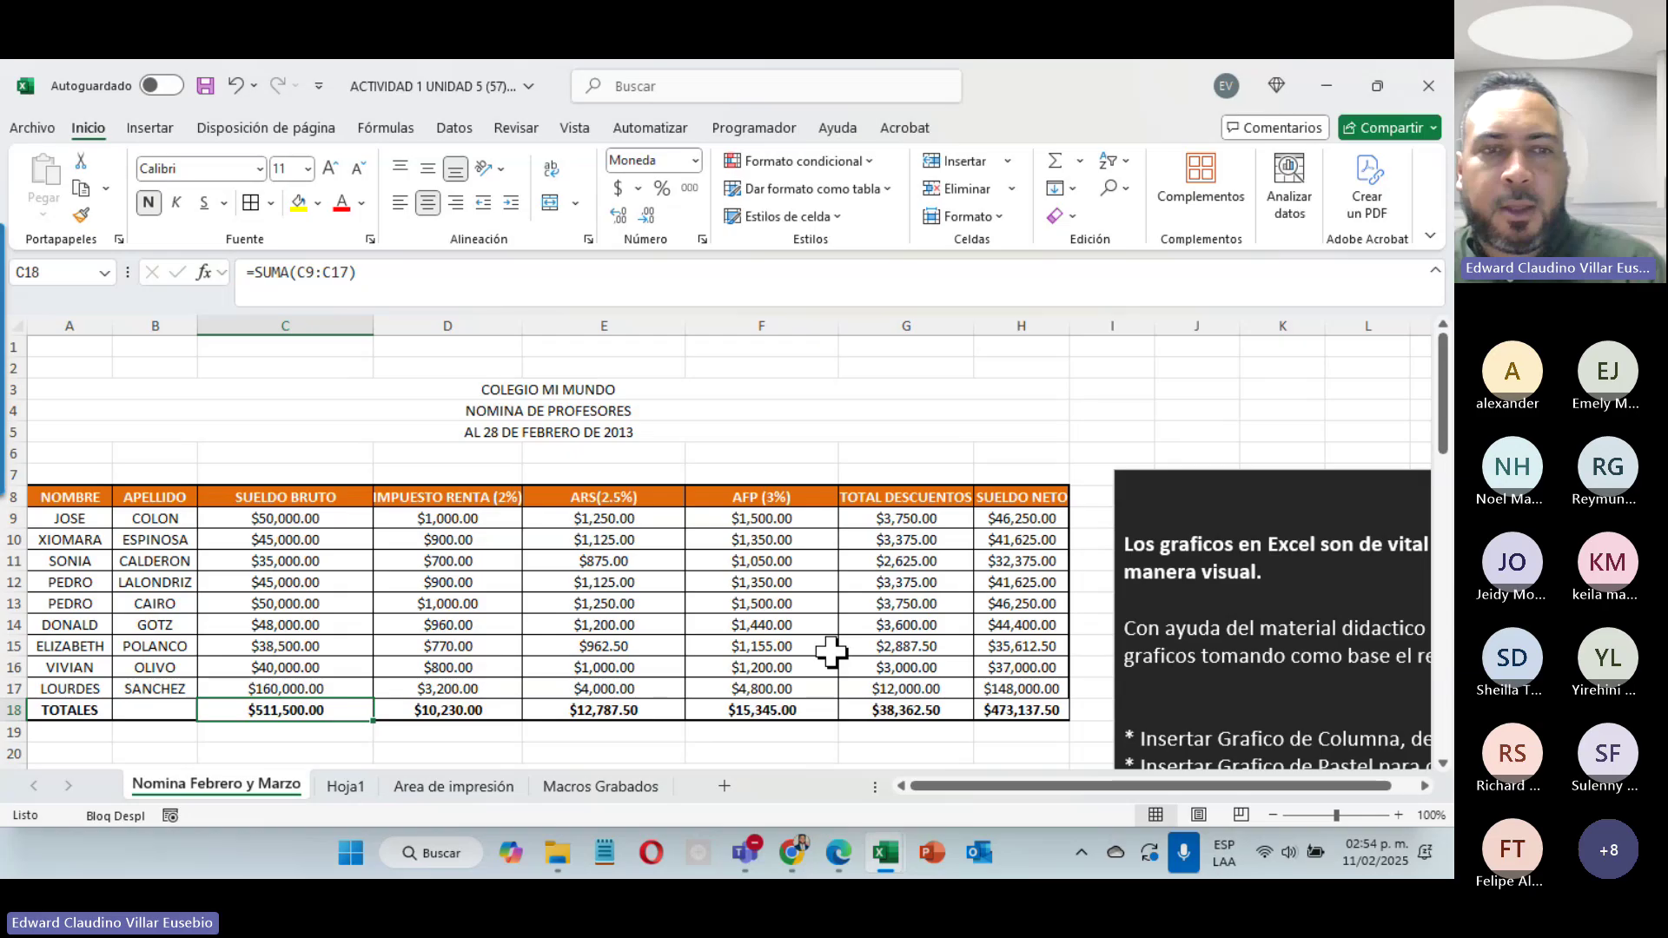
Step: Check the linked net salary in row 13 of Hoja1 and its matching slice in the SUELDO NETO pie chart
click(346, 786)
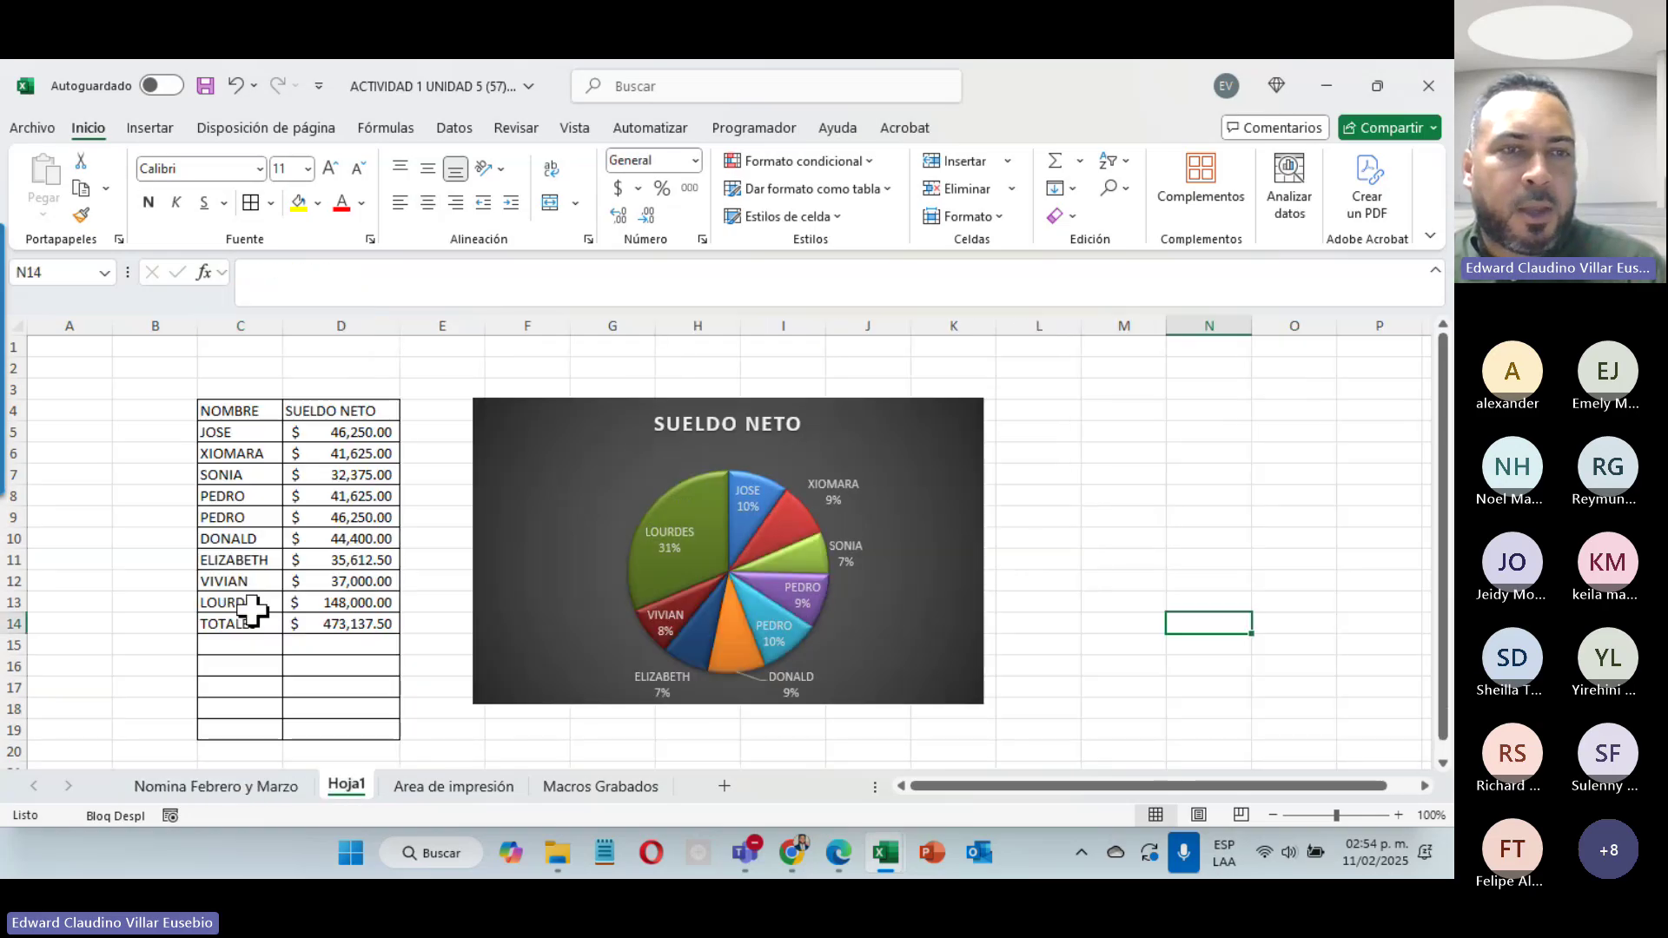
drag(242, 602, 331, 600)
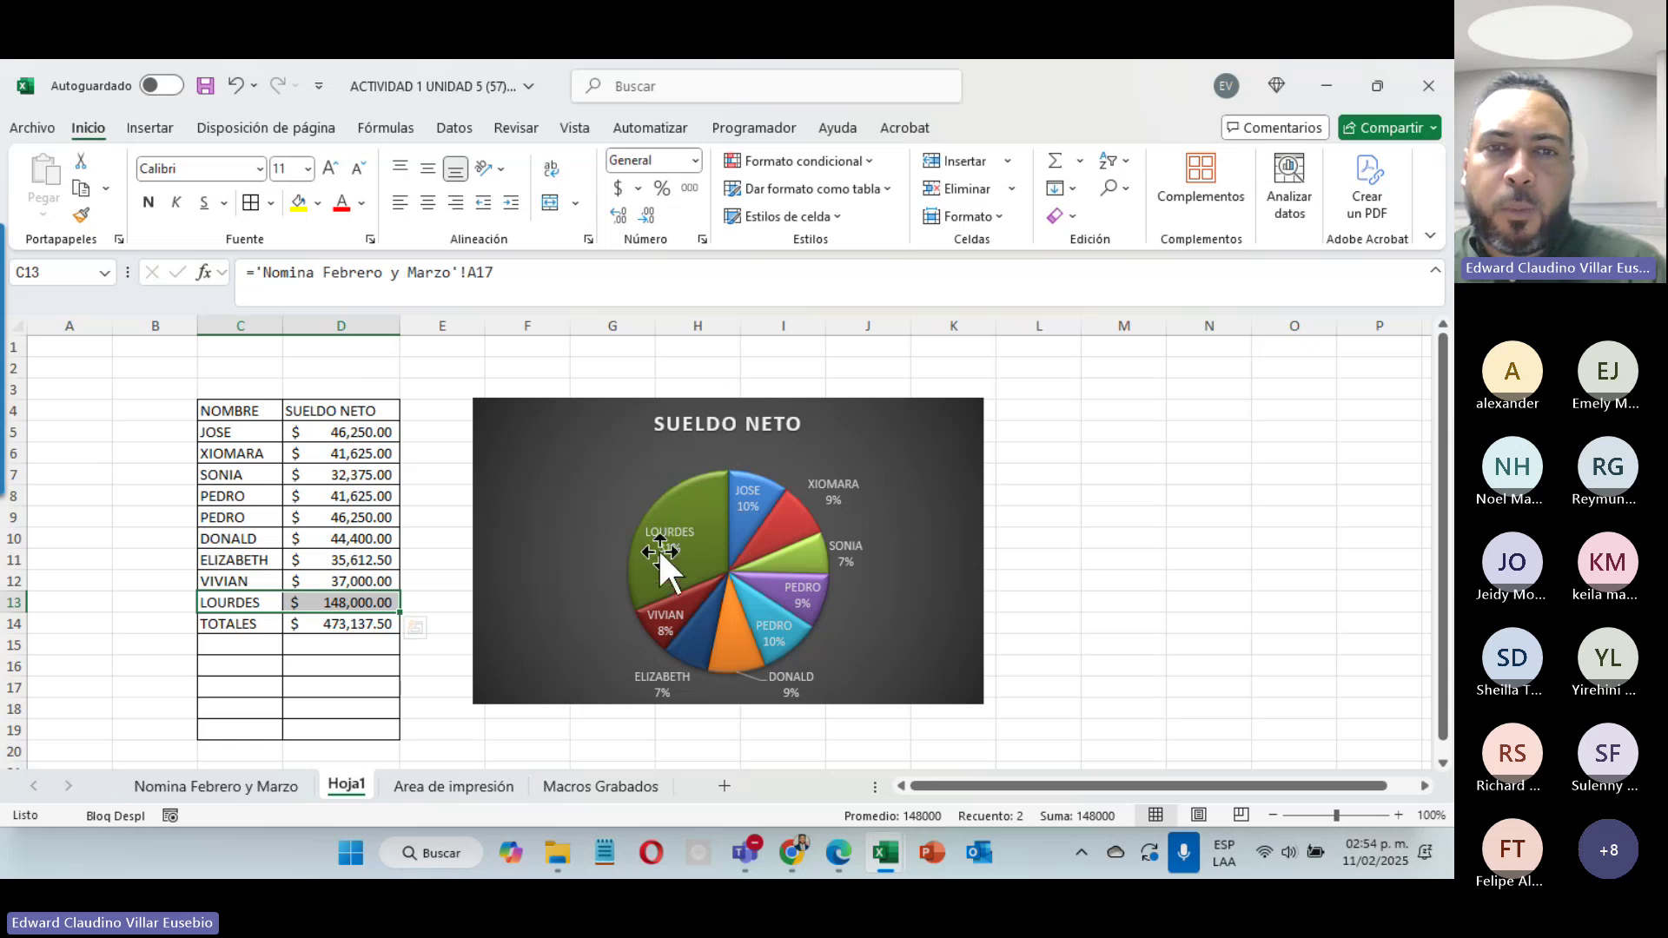
mouse_move(651, 571)
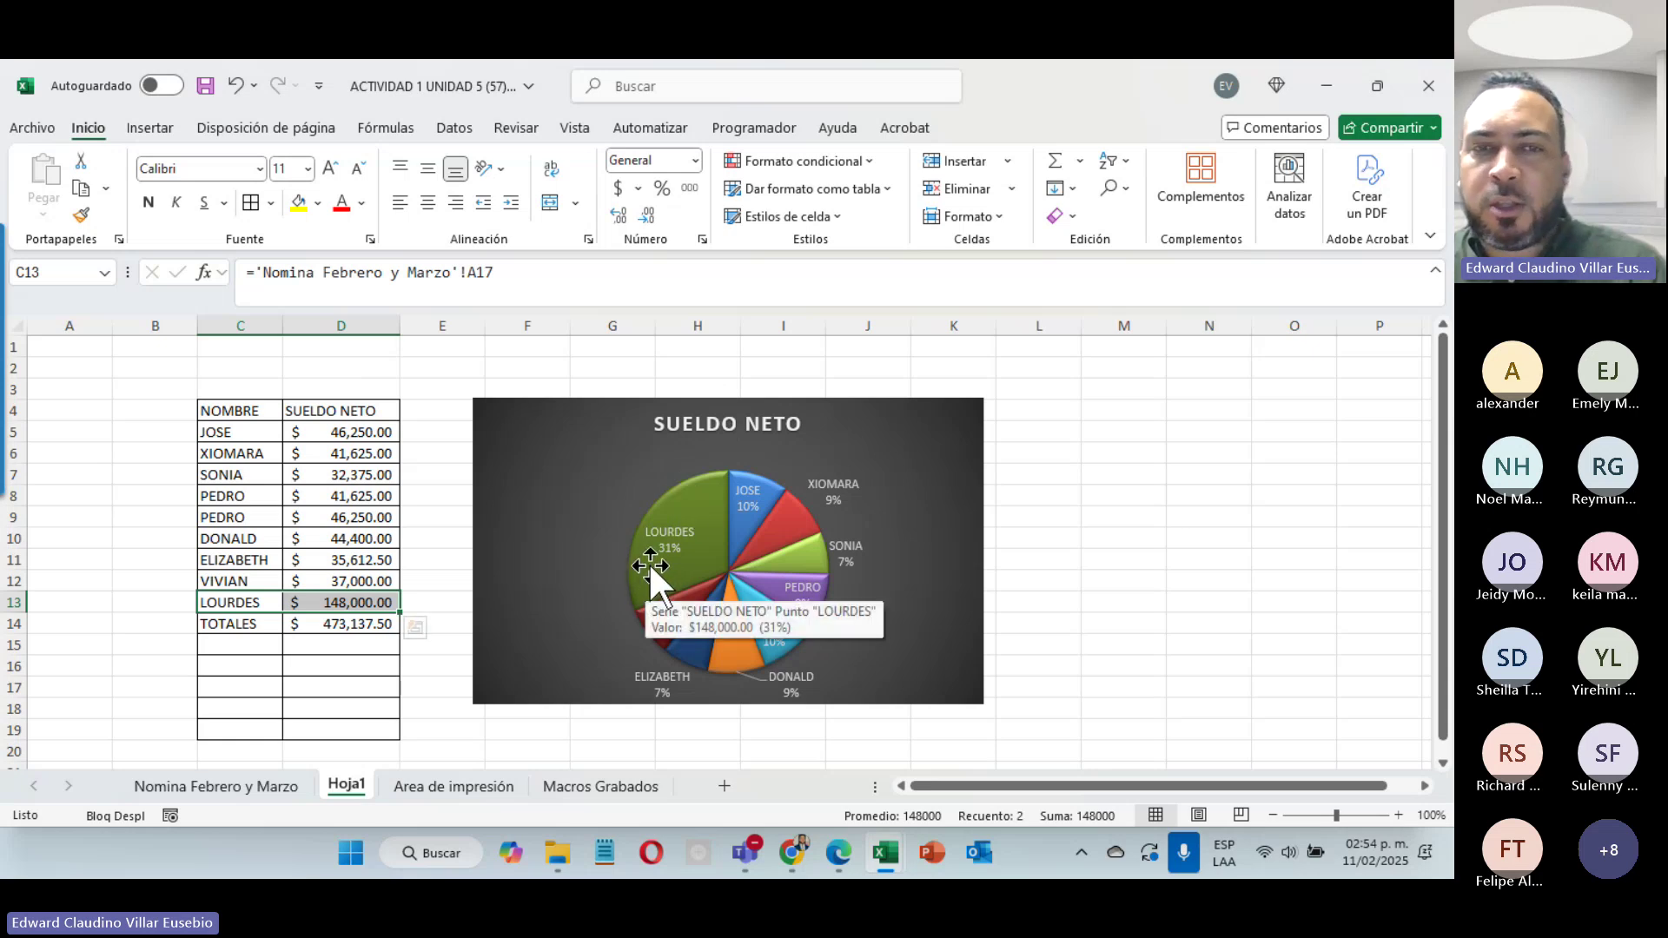
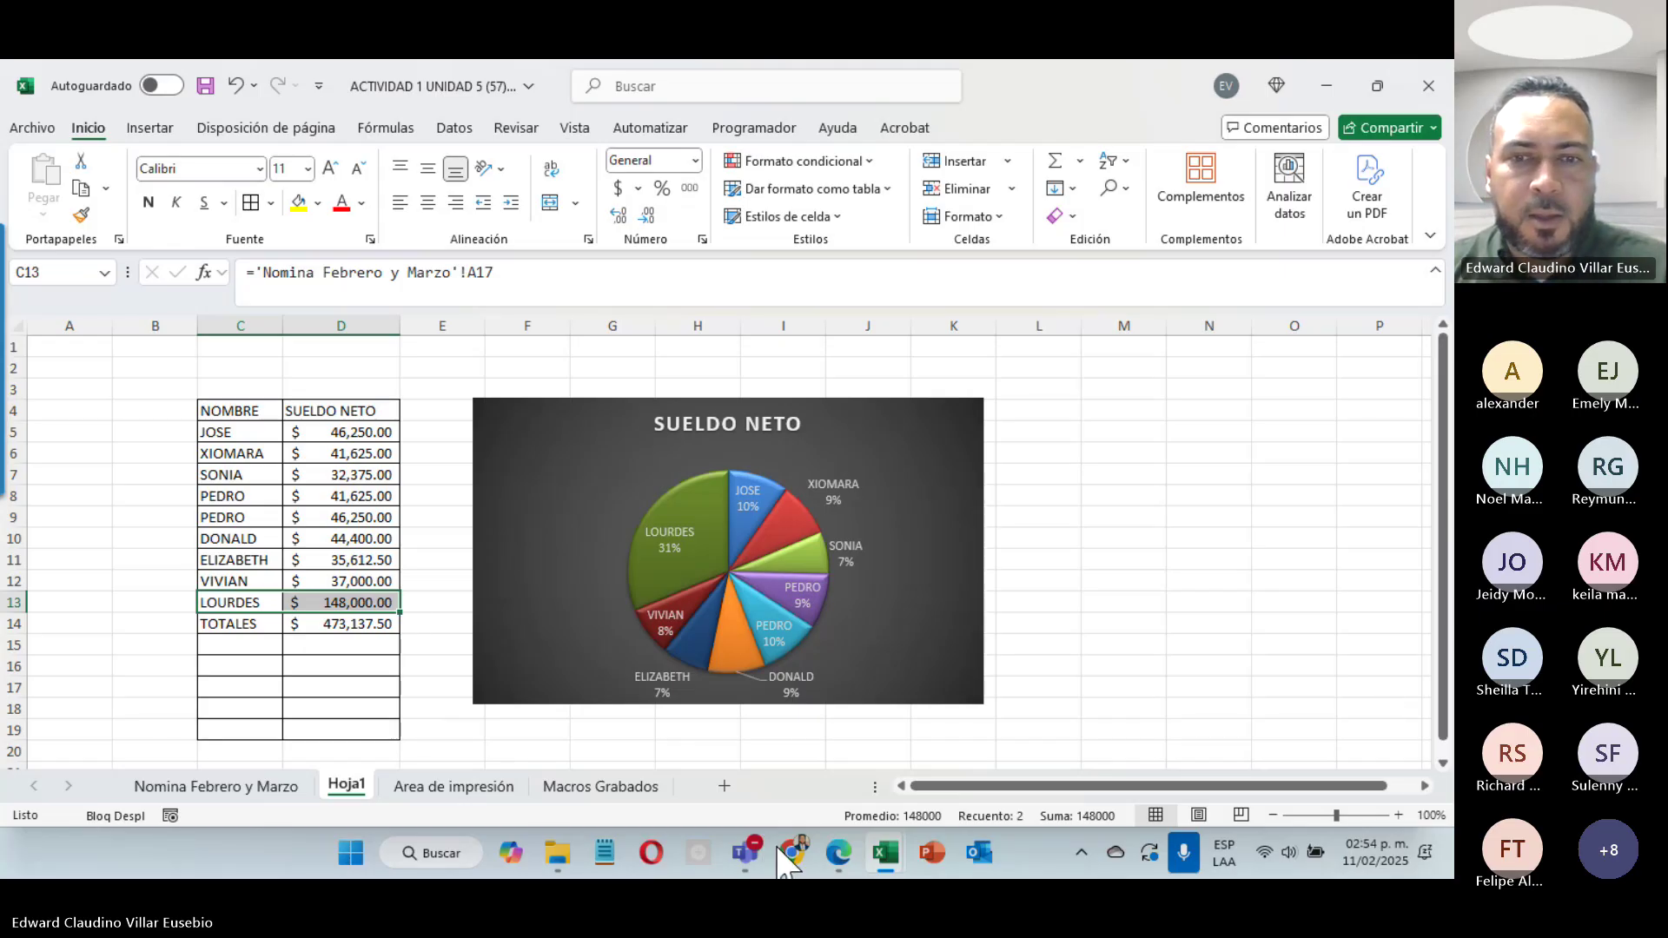
click(747, 853)
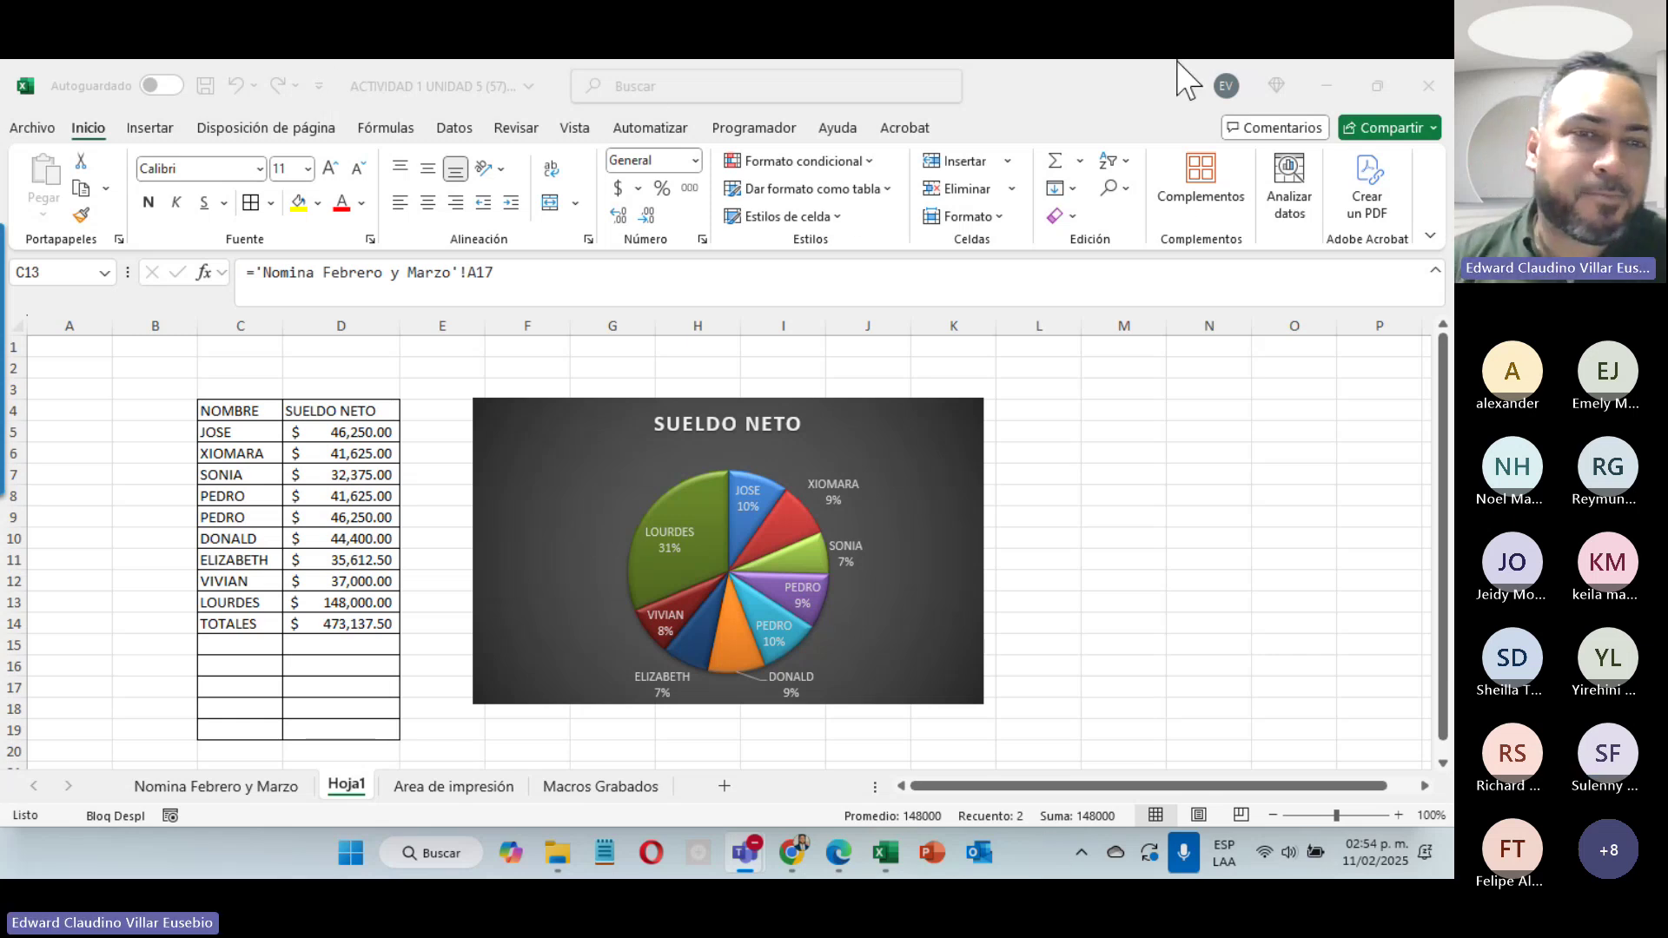
Step: Examine the activity instructions and the column and line charts below the payroll tables on the Nomina Febrero y Marzo sheet
click(228, 791)
click(227, 789)
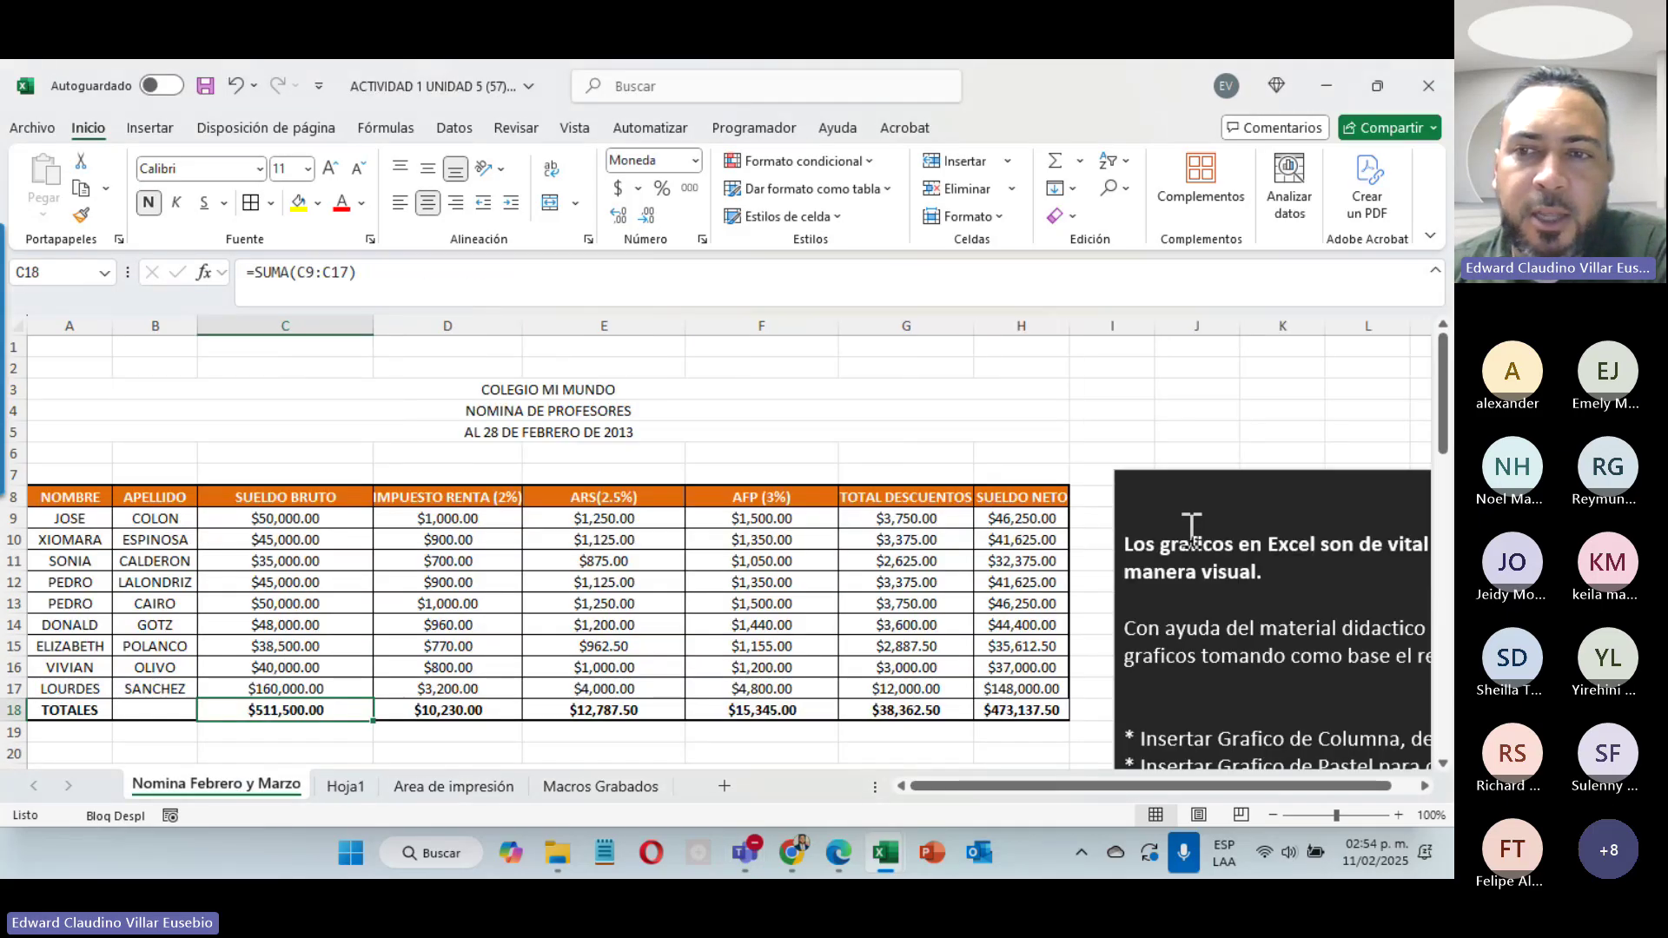
scroll(1190, 526, down, 4)
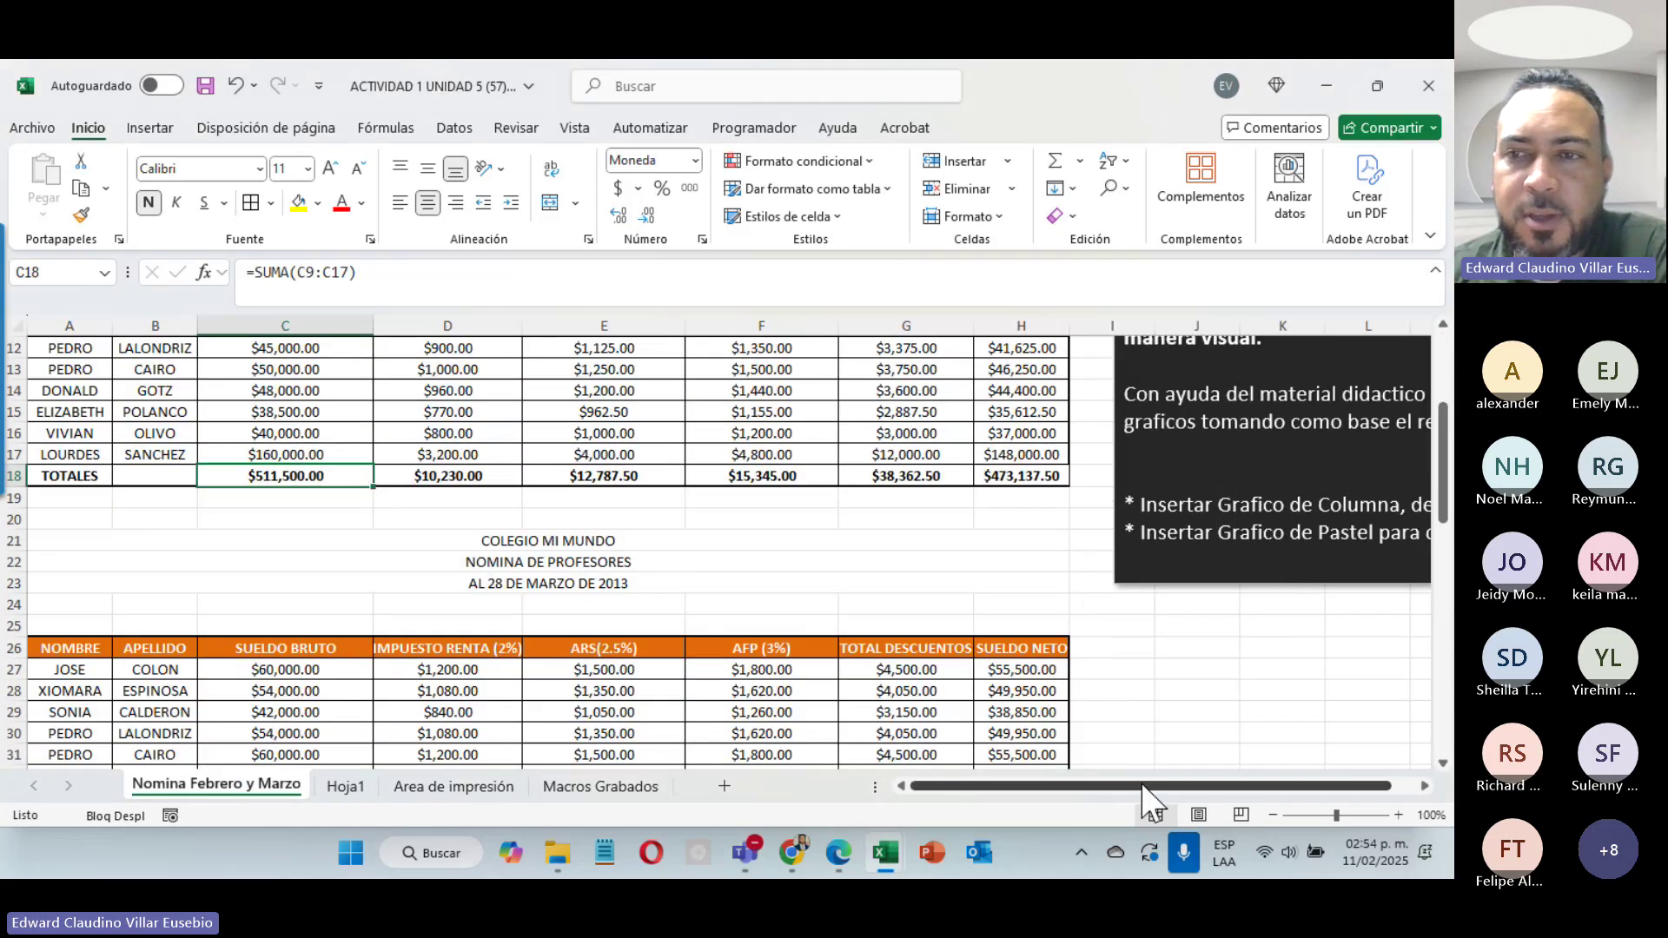
drag(1144, 785, 1322, 782)
click(1425, 785)
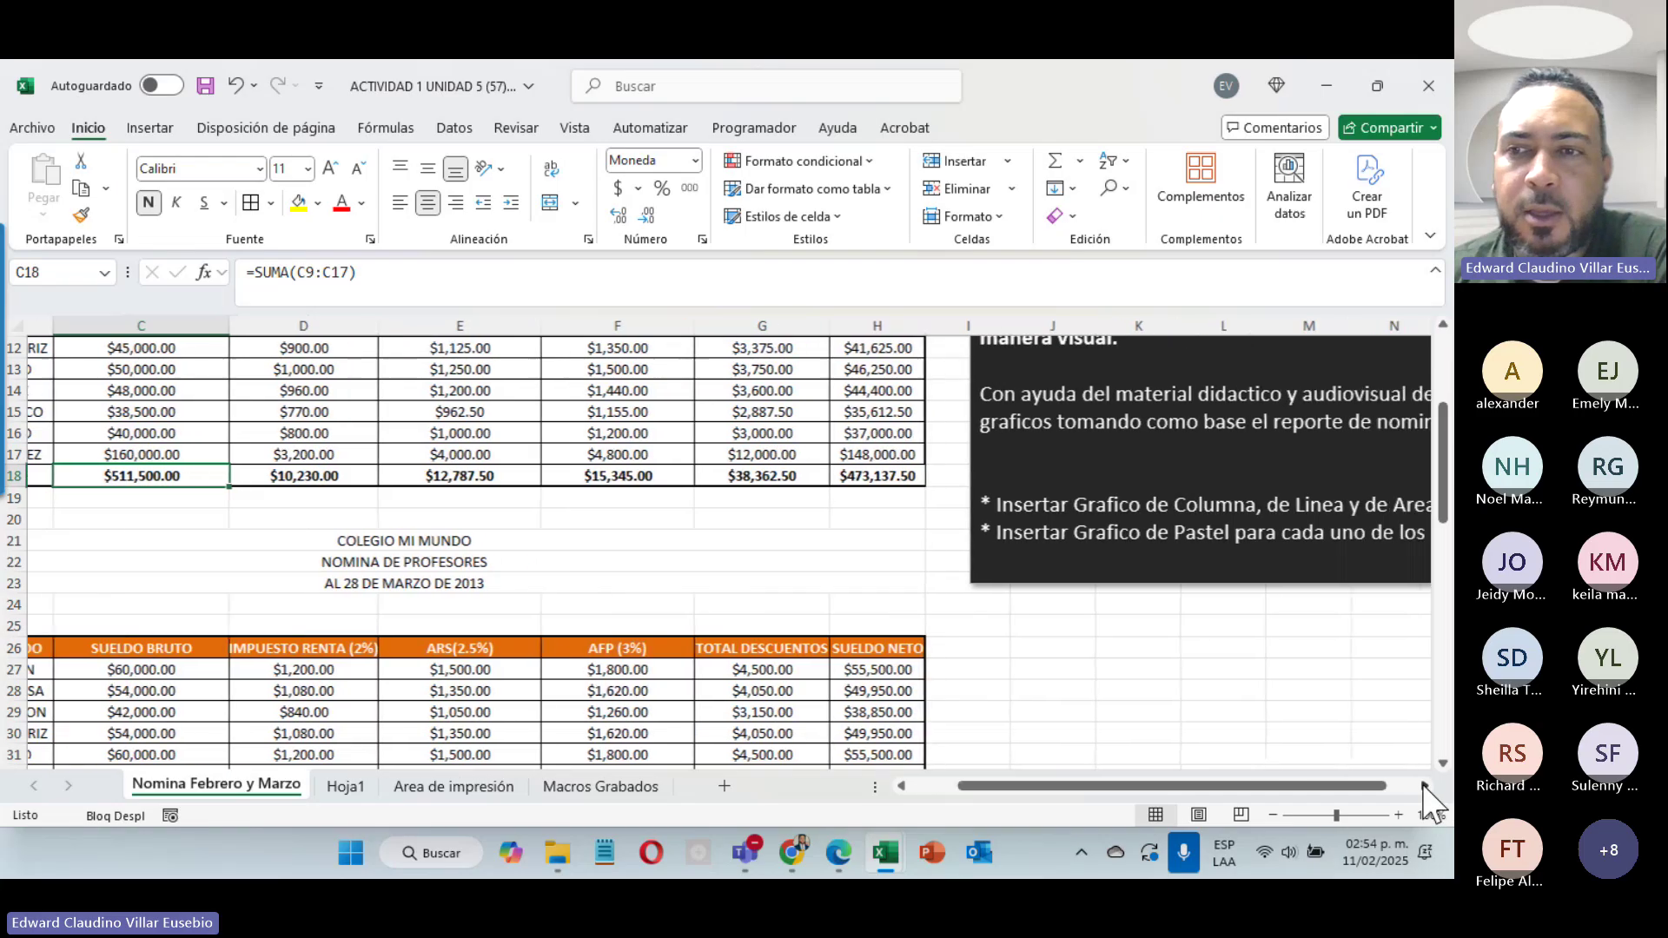
click(1424, 785)
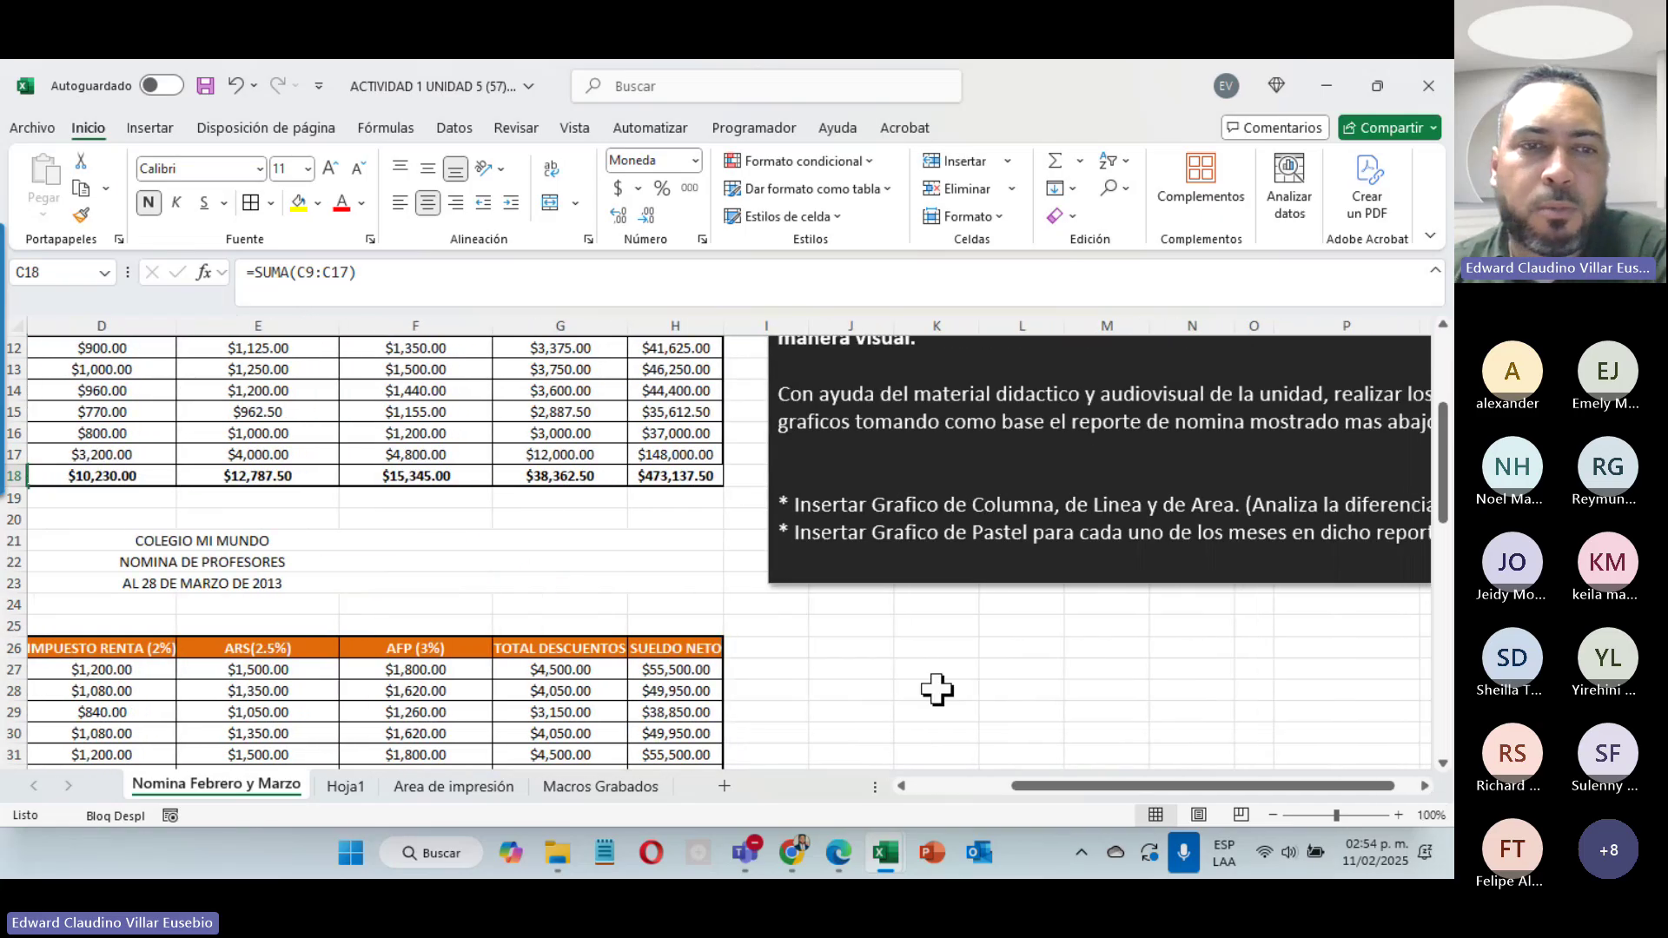
scroll(706, 545, down, 7)
scroll(618, 558, down, 10)
scroll(614, 559, up, 7)
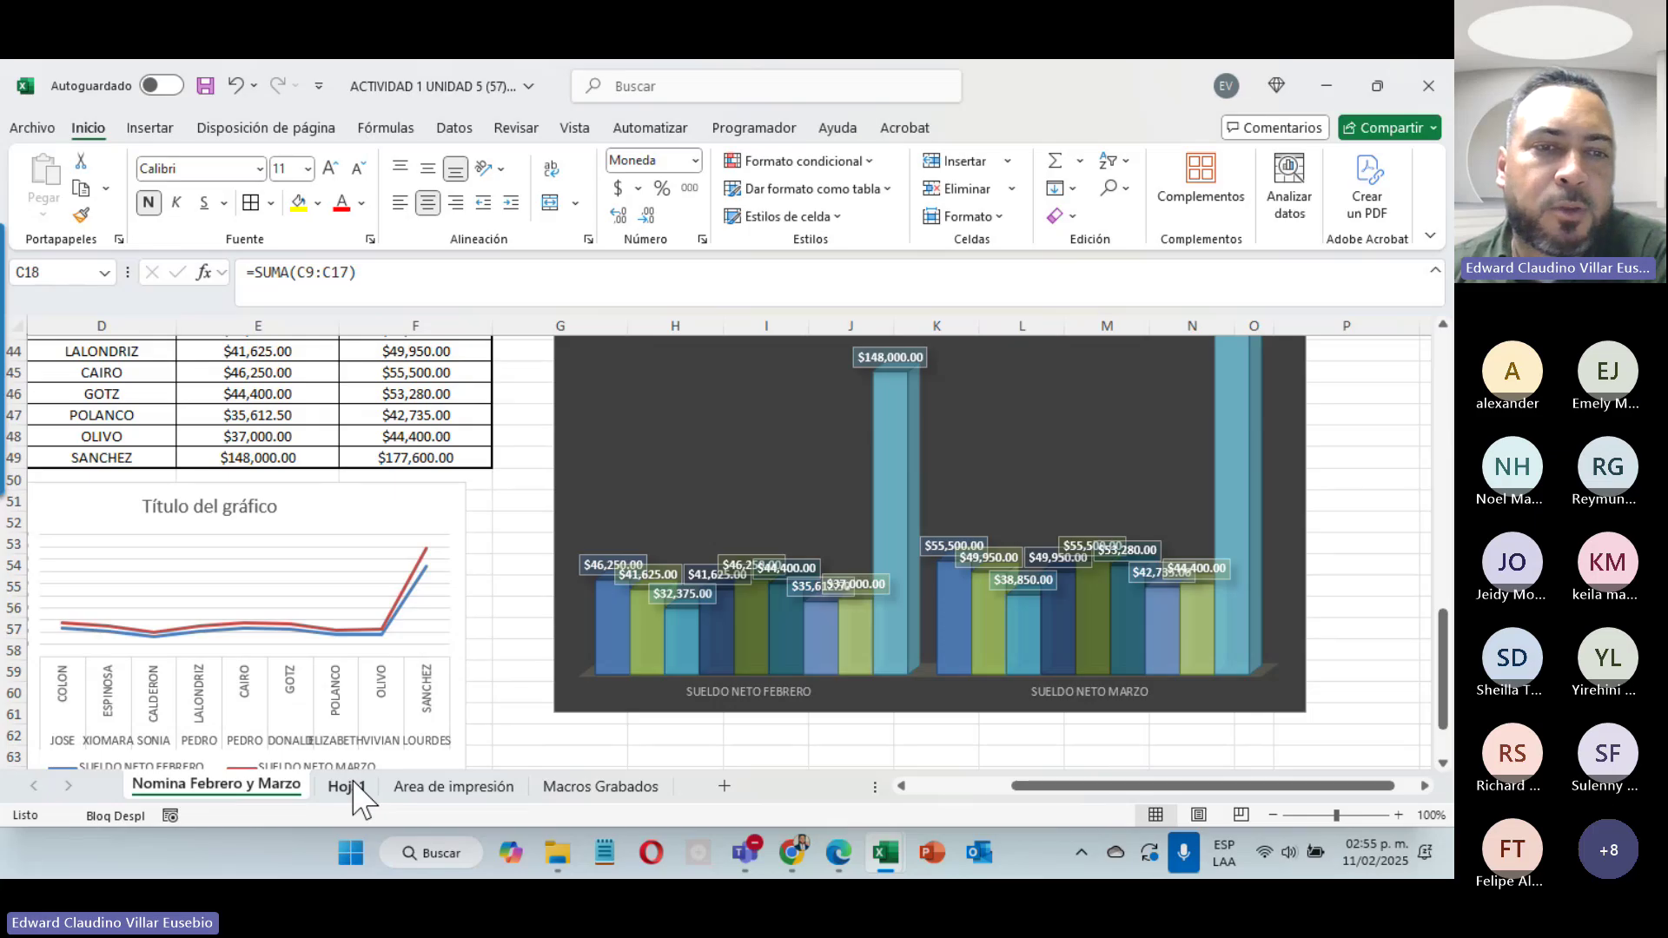
Step: Review the Area de impresión sheet and examine both pages of its print preview
click(473, 797)
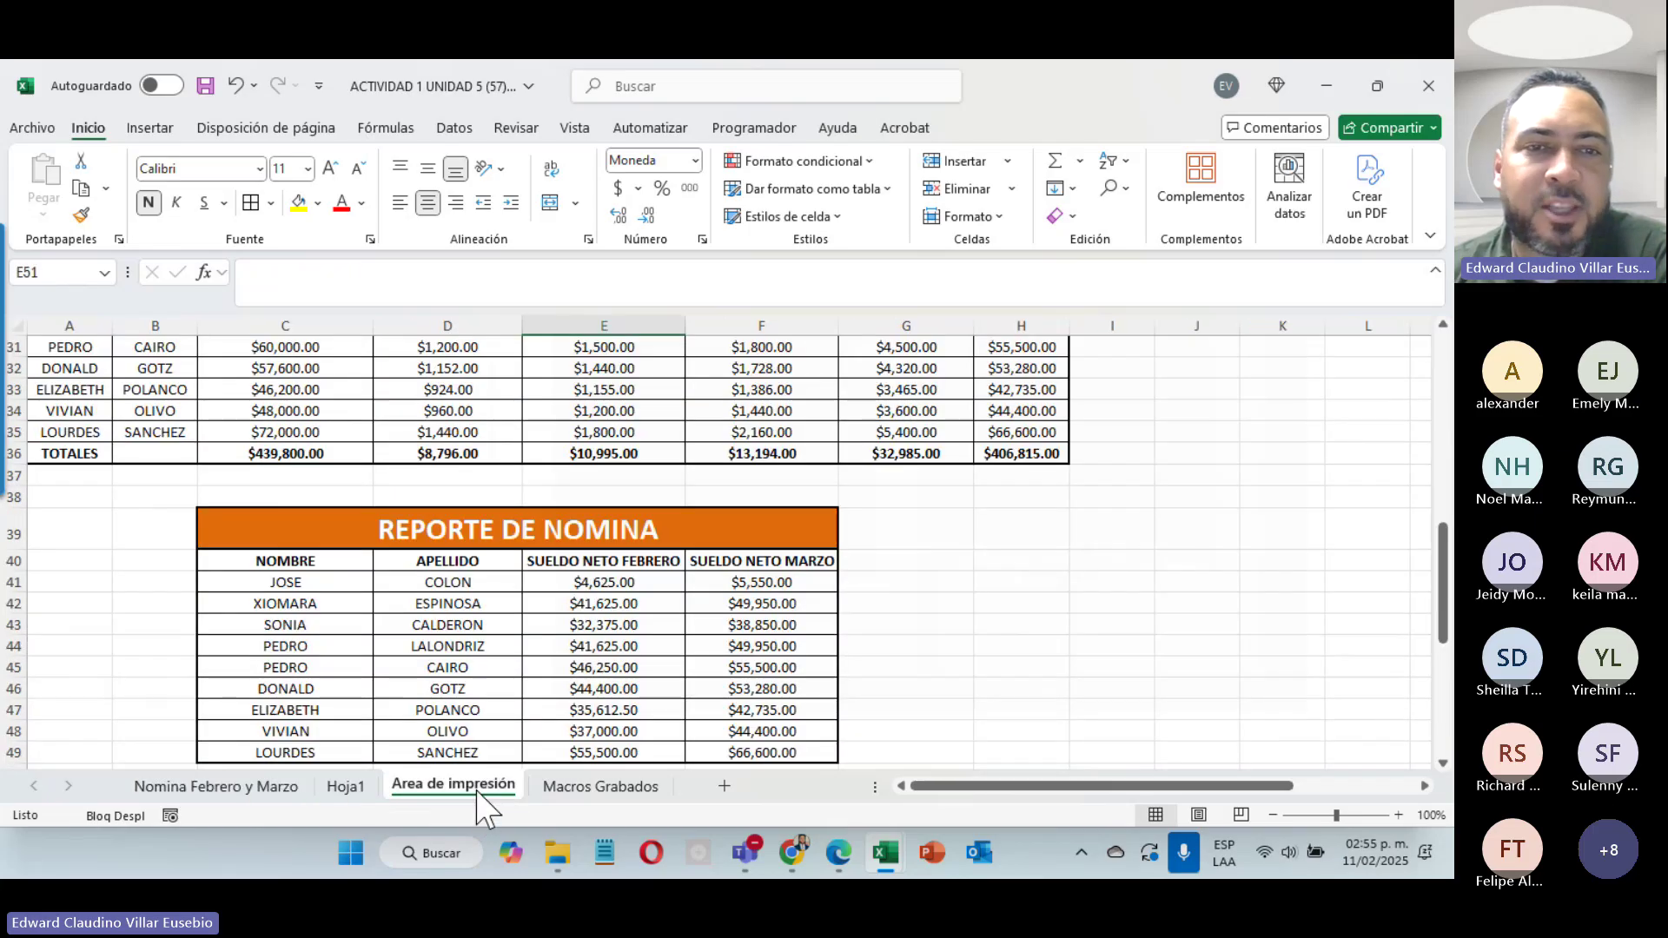
scroll(573, 648, up, 5)
scroll(573, 647, down, 4)
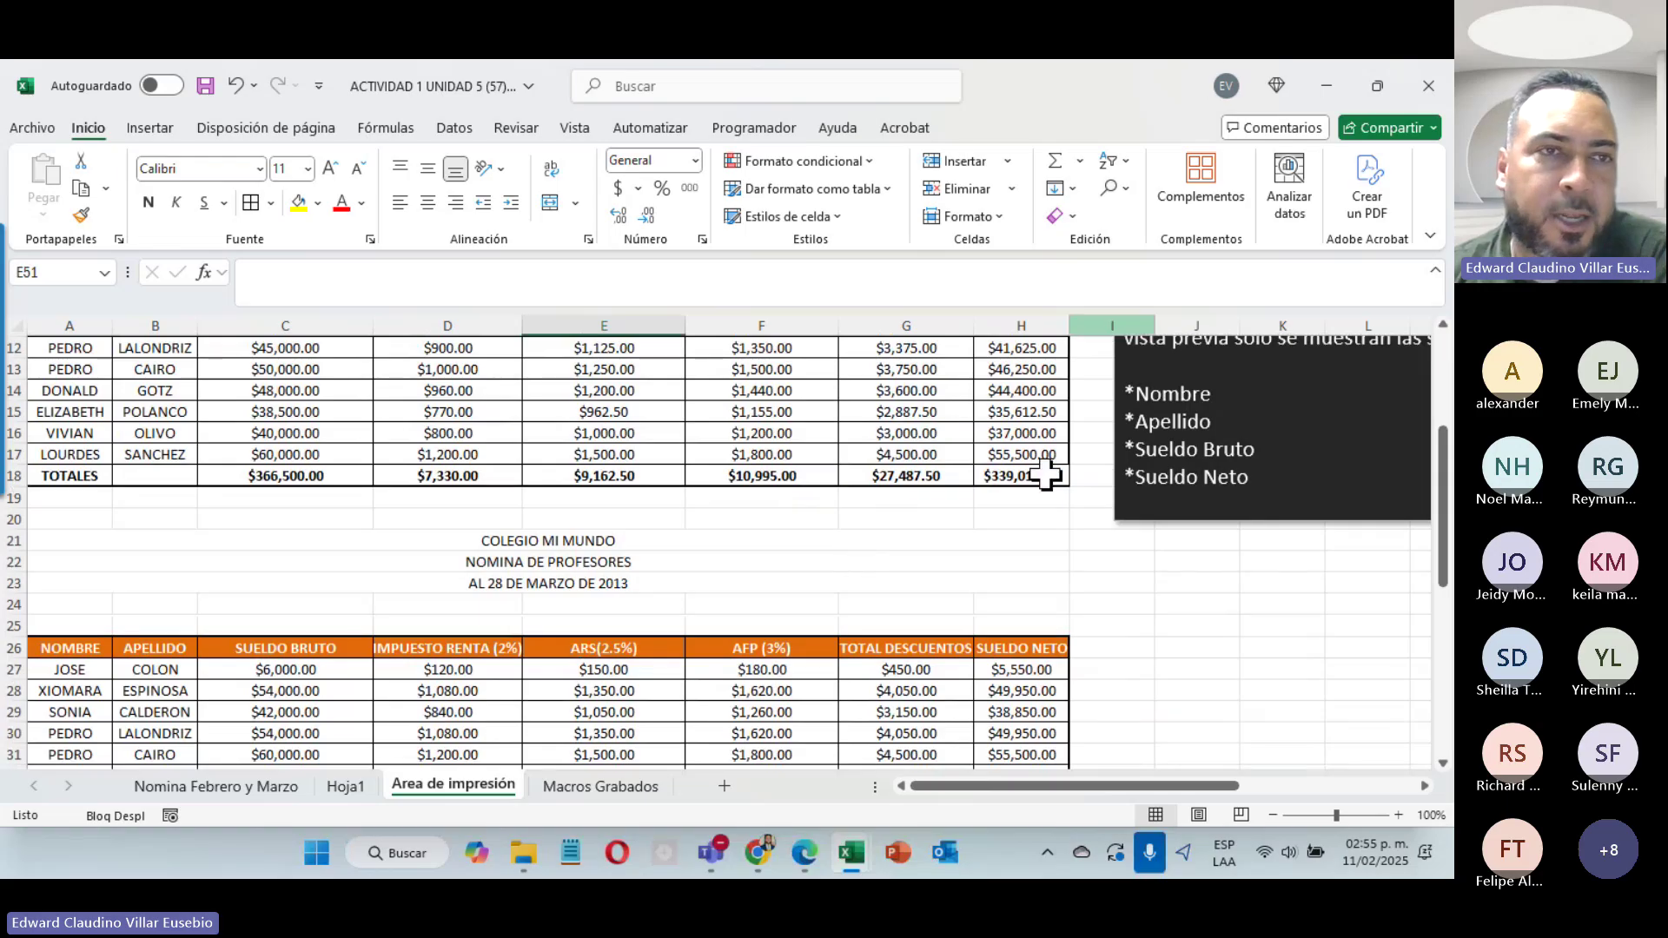
scroll(380, 614, down, 7)
scroll(389, 612, up, 11)
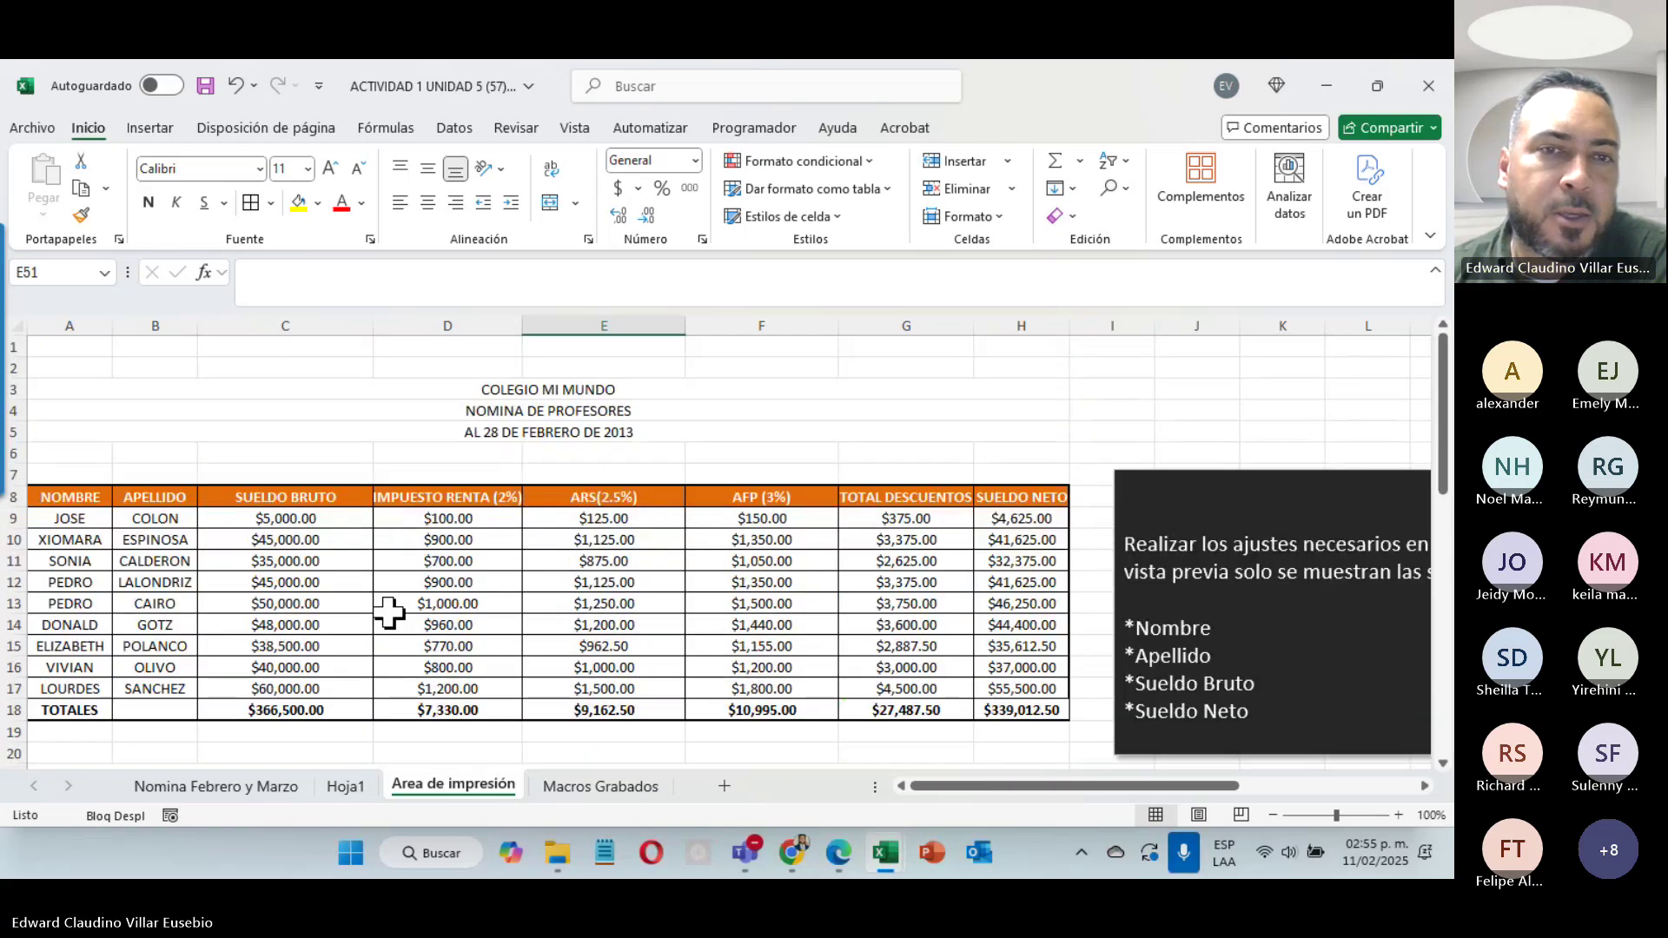
click(32, 128)
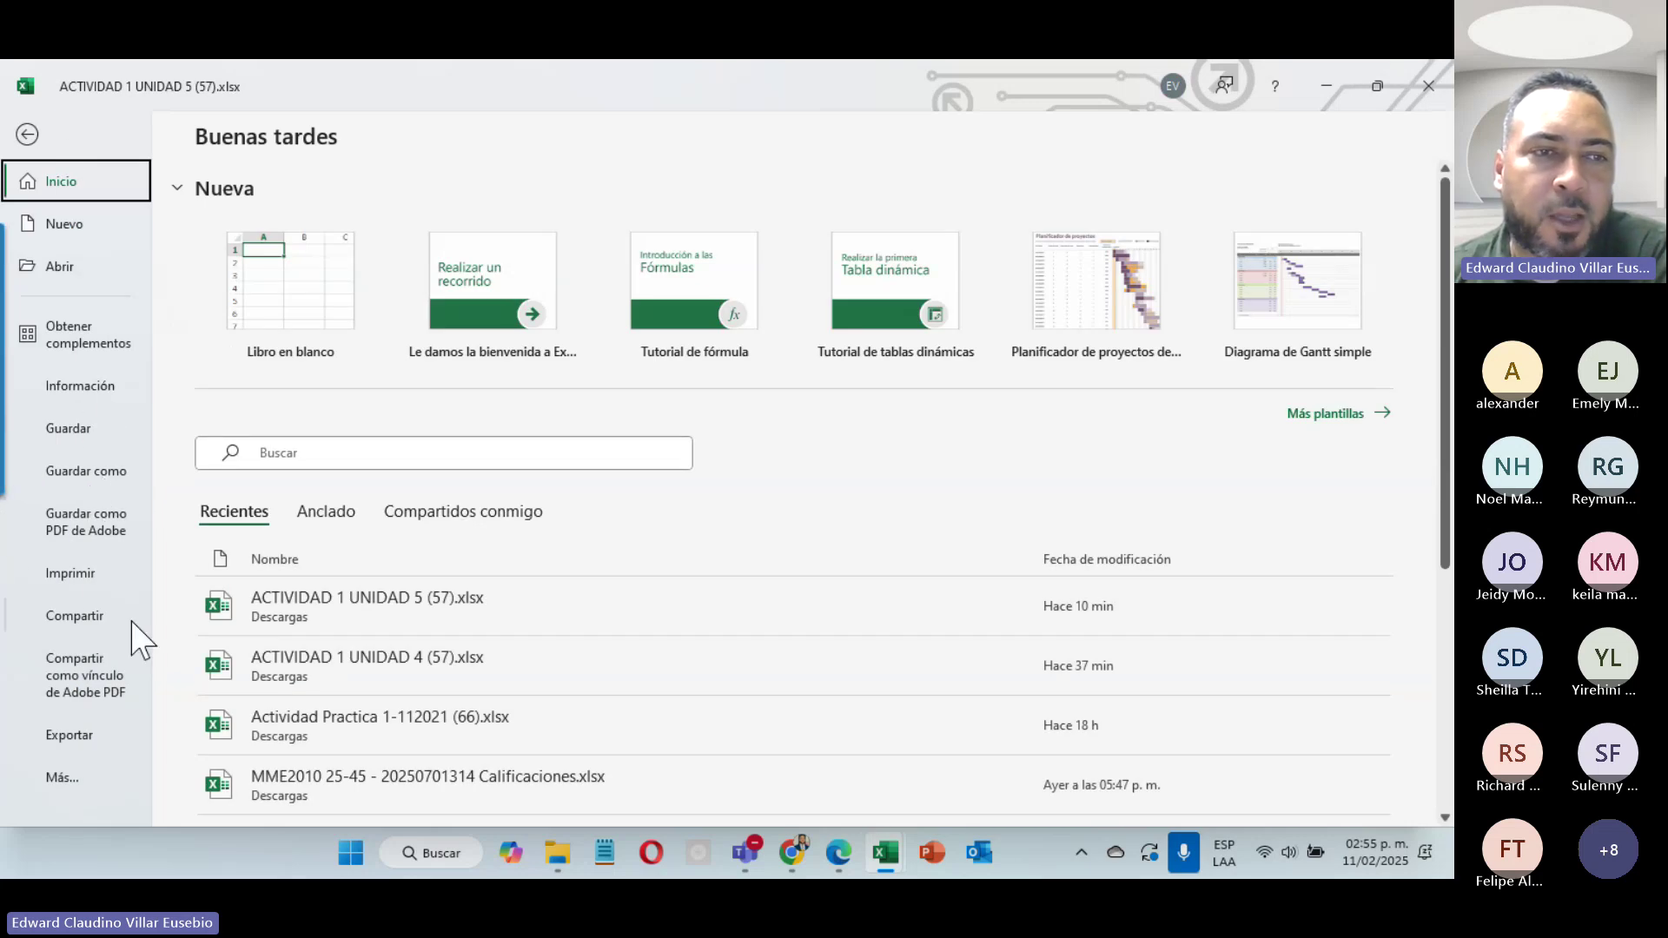
click(88, 578)
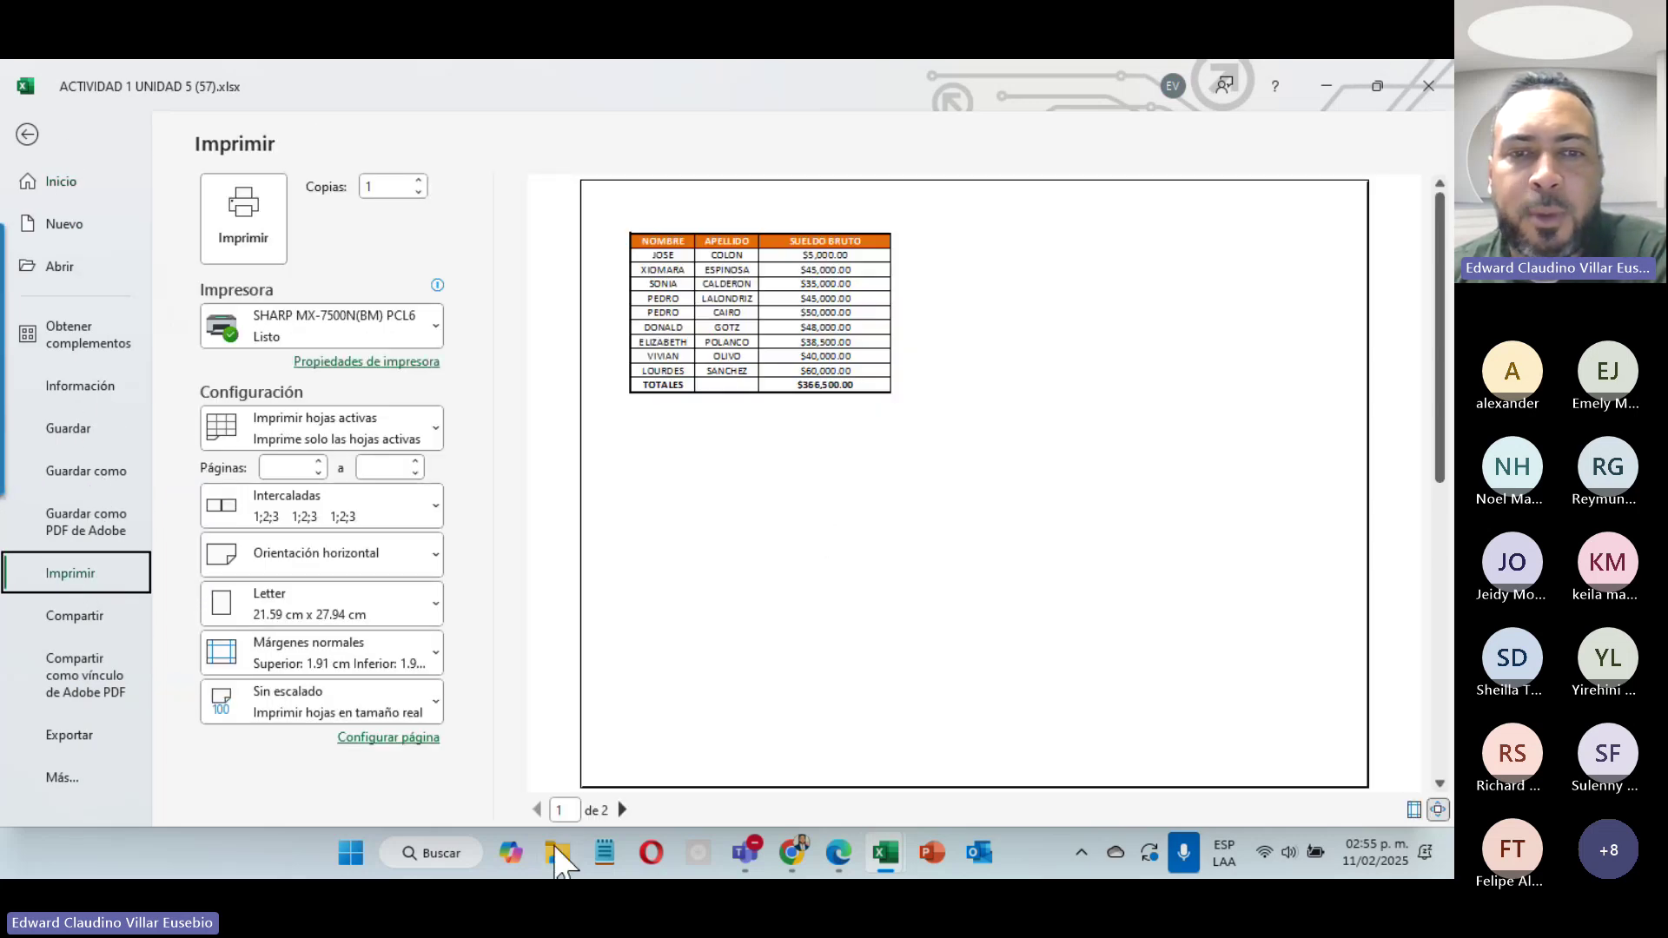
click(622, 810)
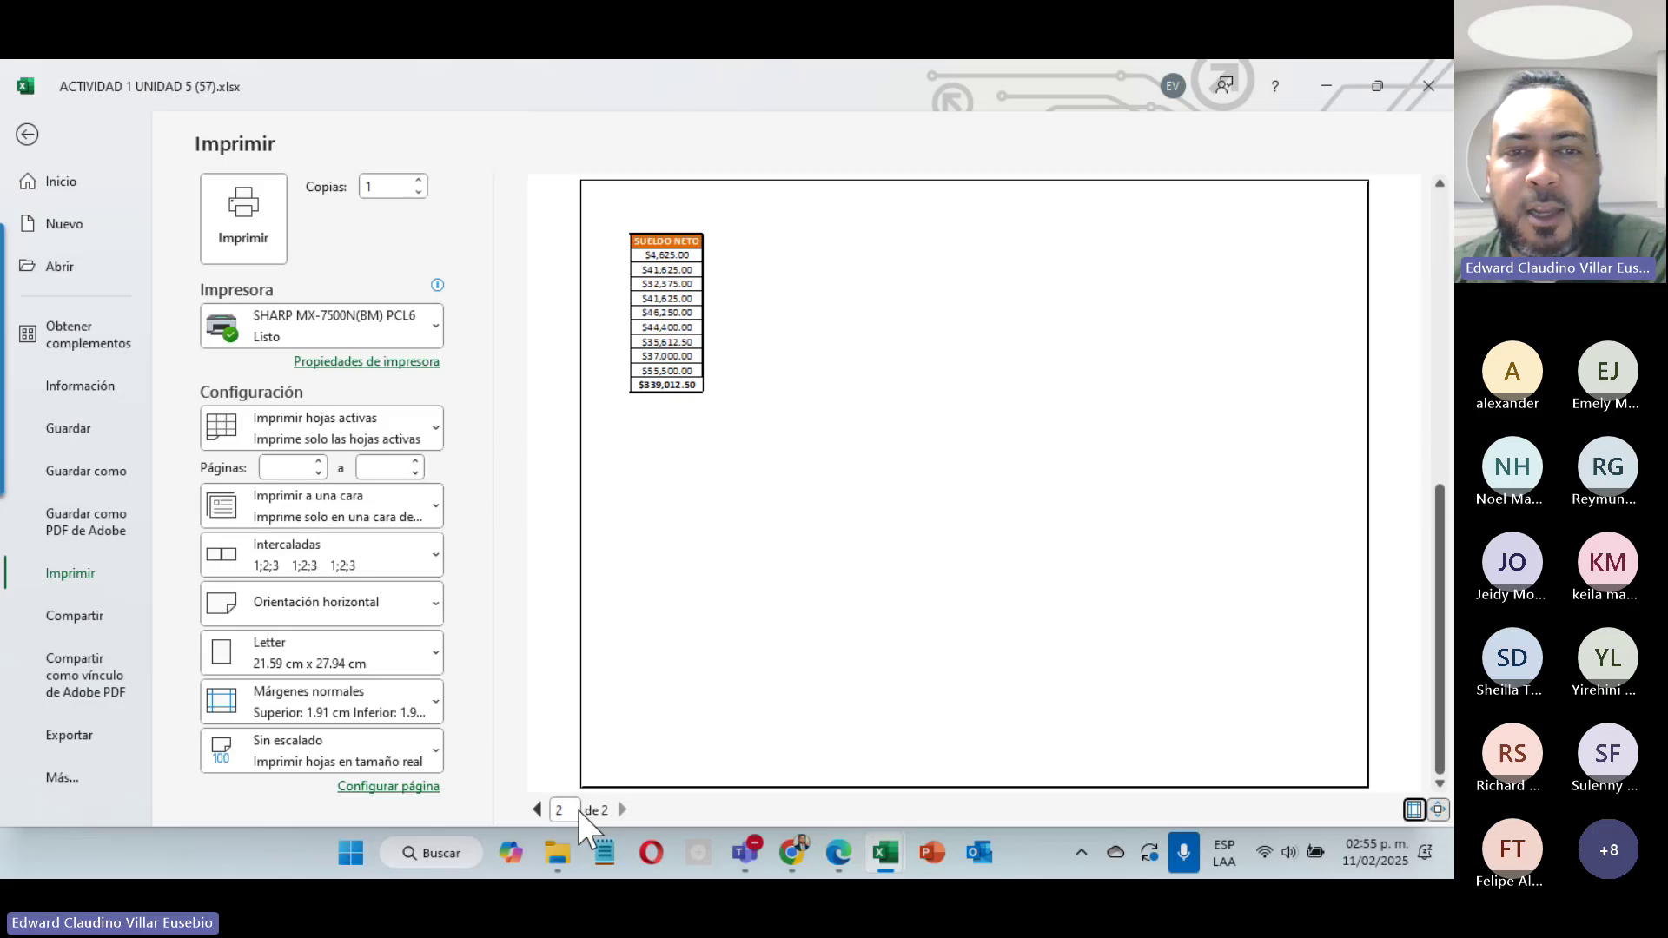
click(536, 809)
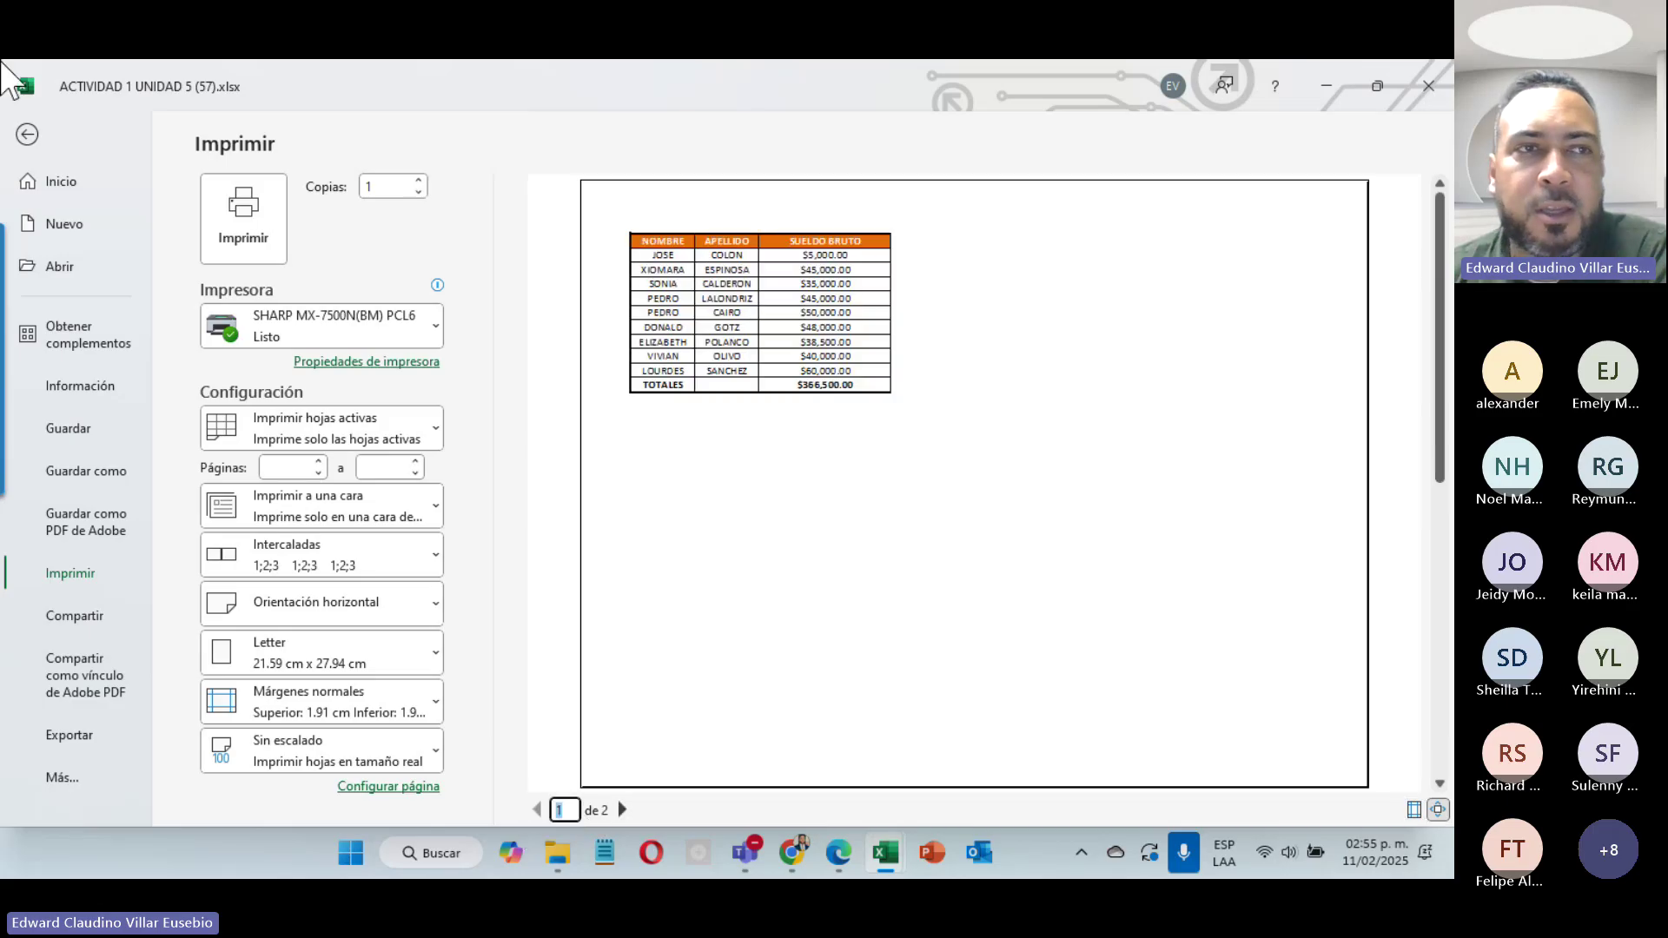
click(27, 135)
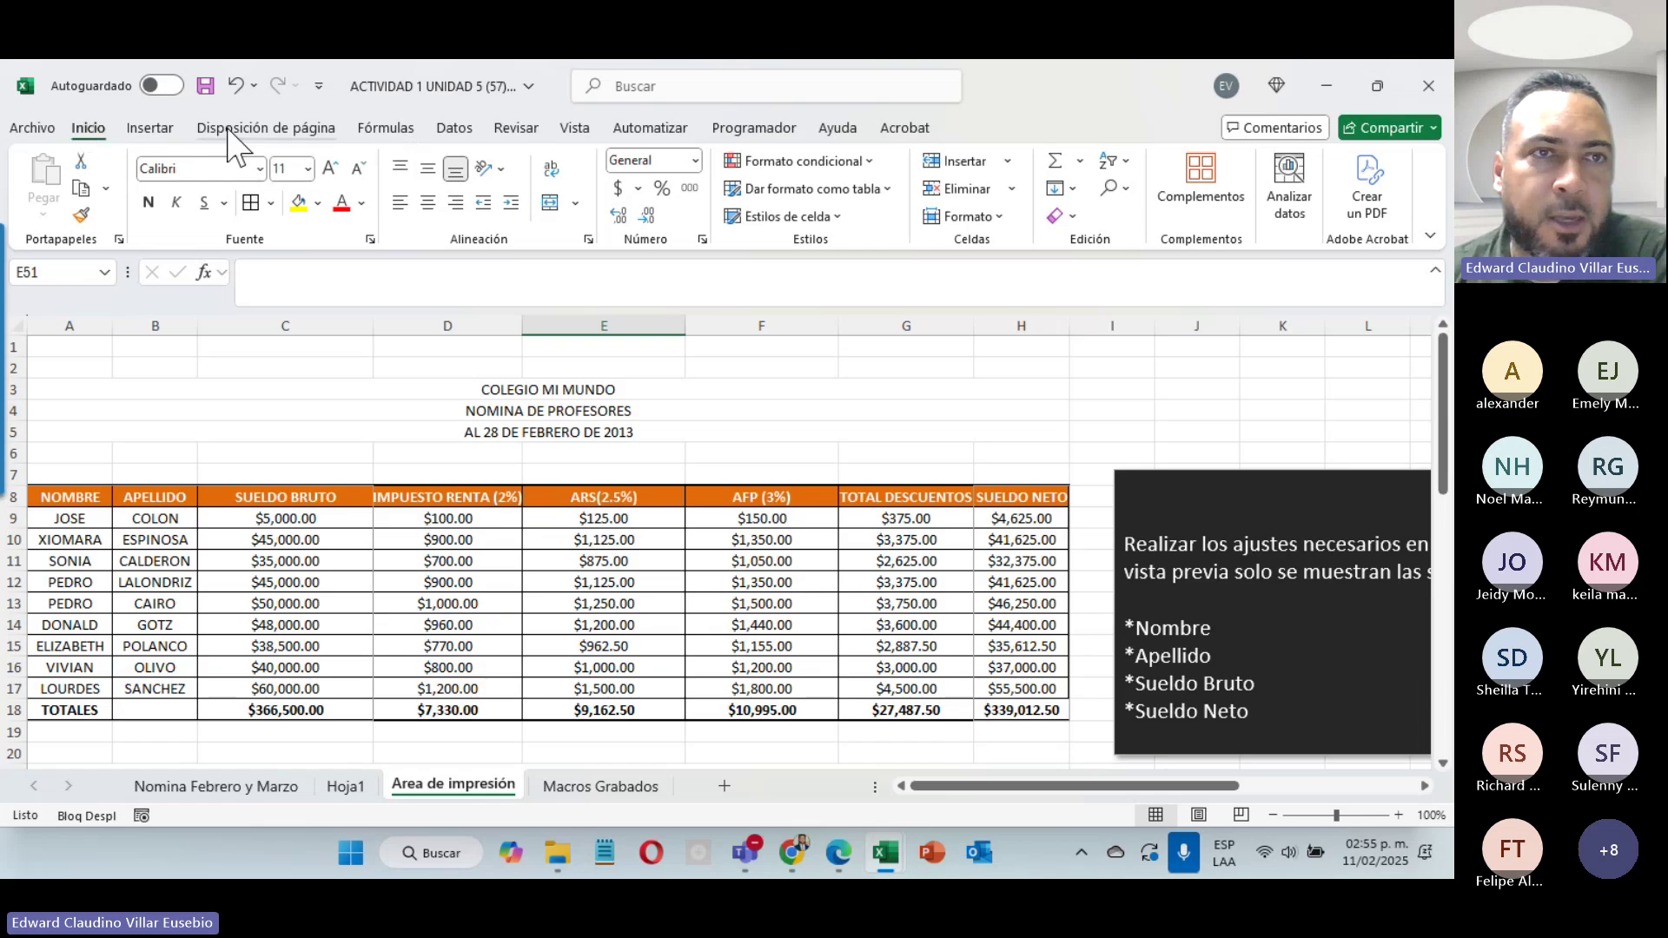
Step: Clear the existing print area of the Area de impresión sheet
click(283, 130)
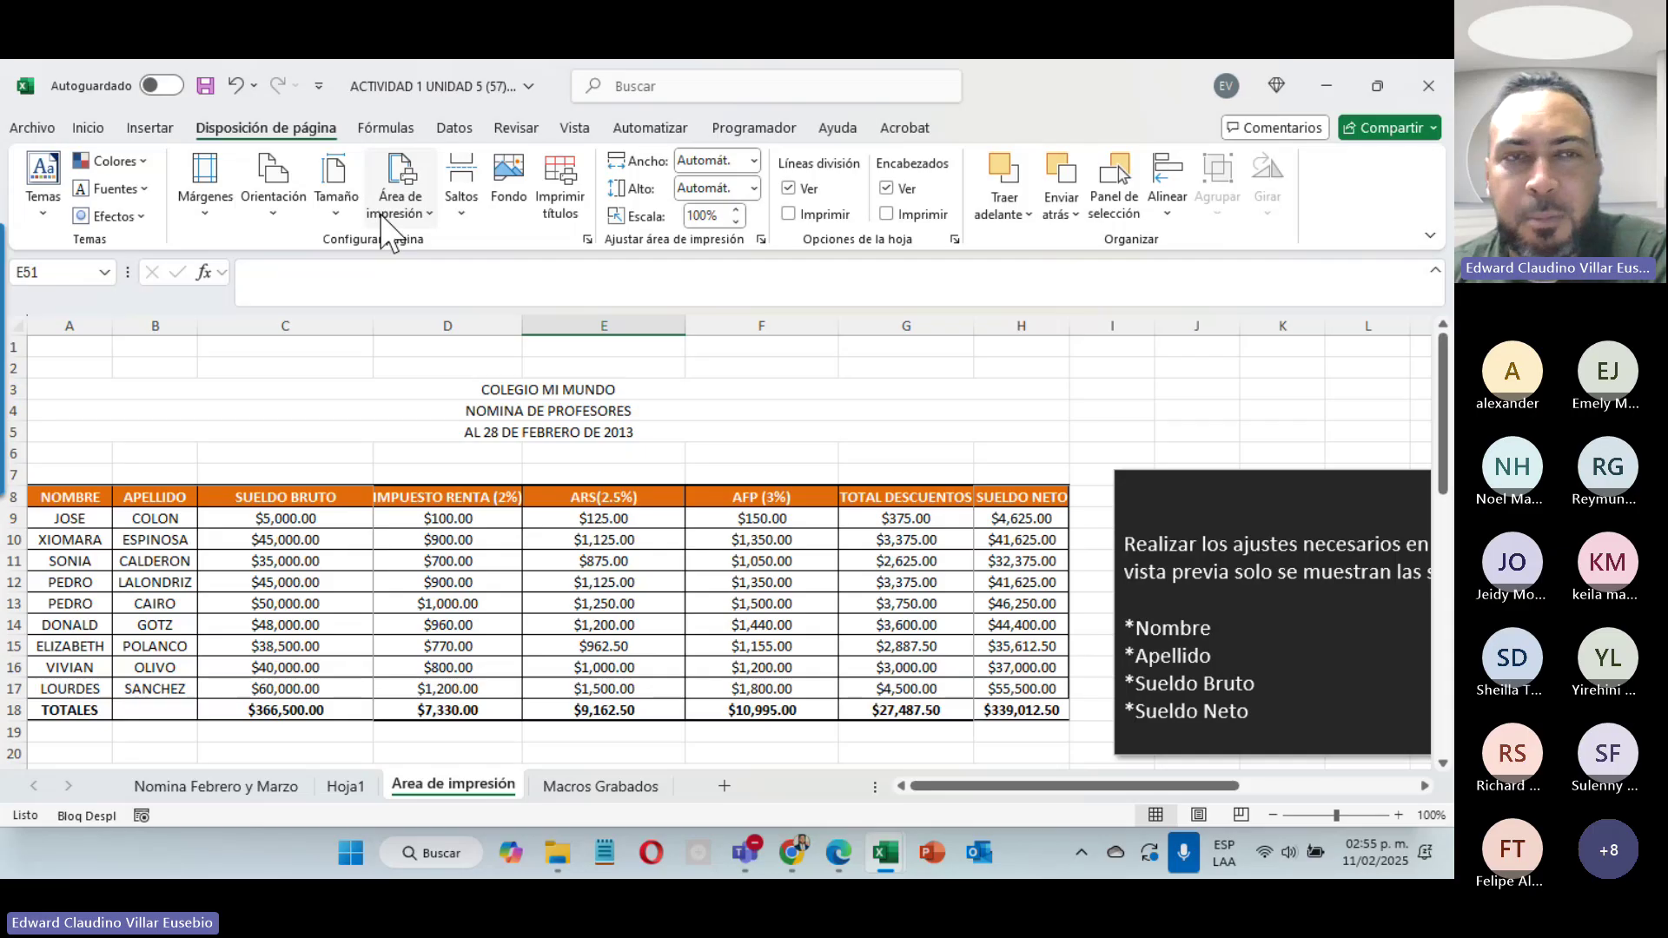
click(423, 211)
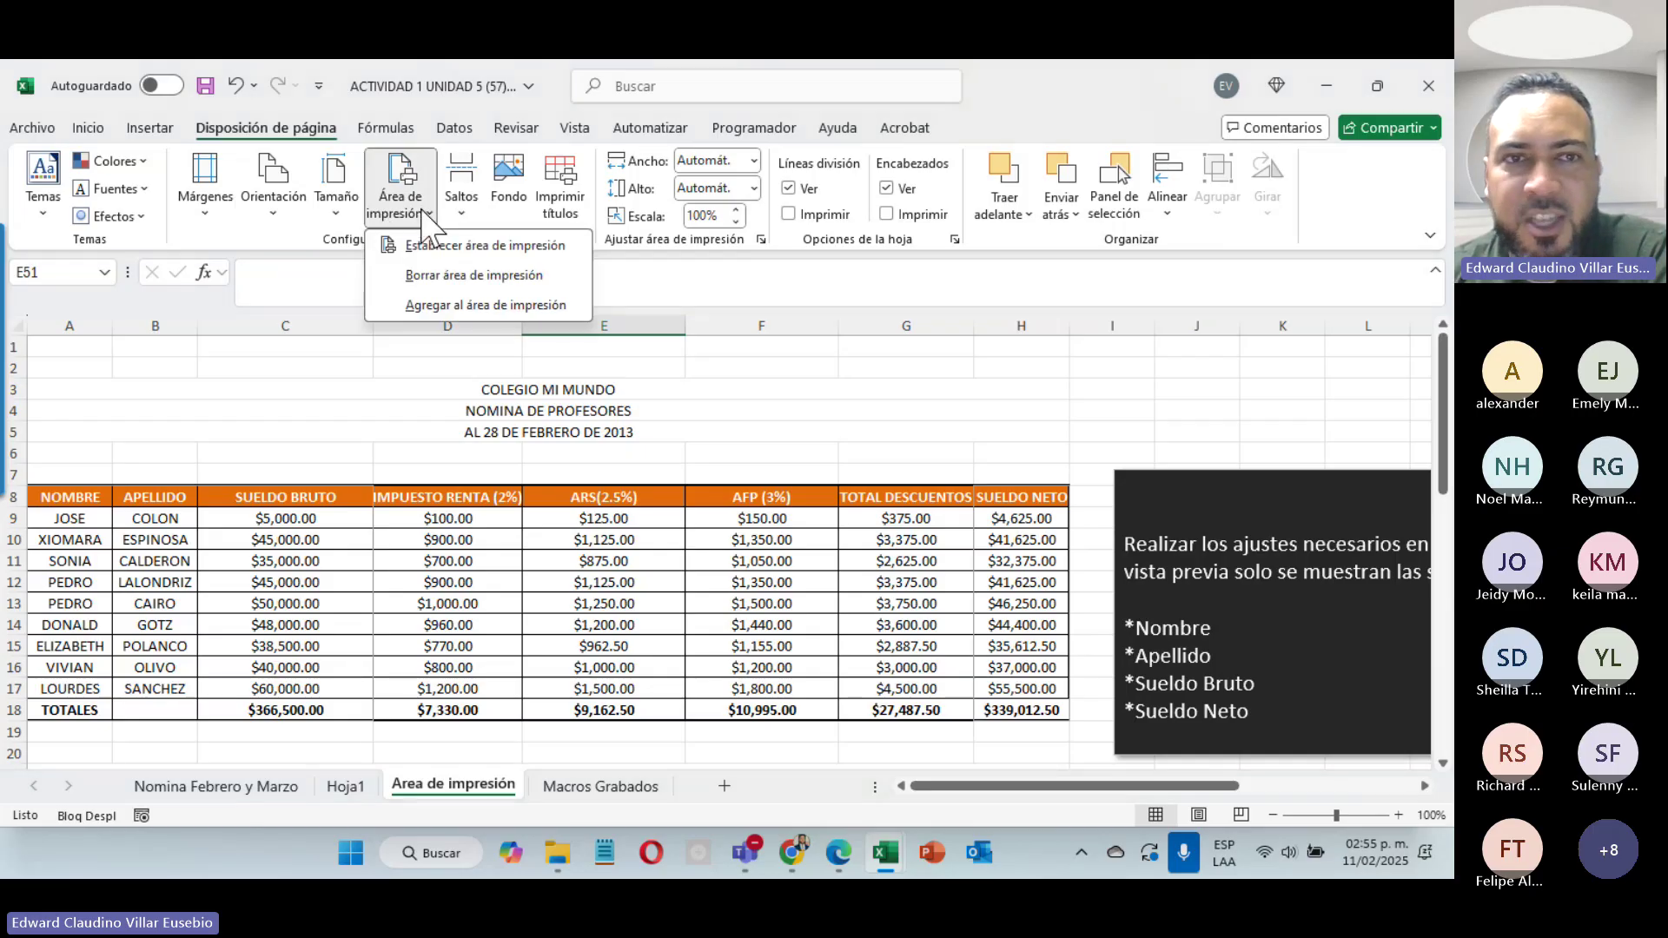
click(439, 276)
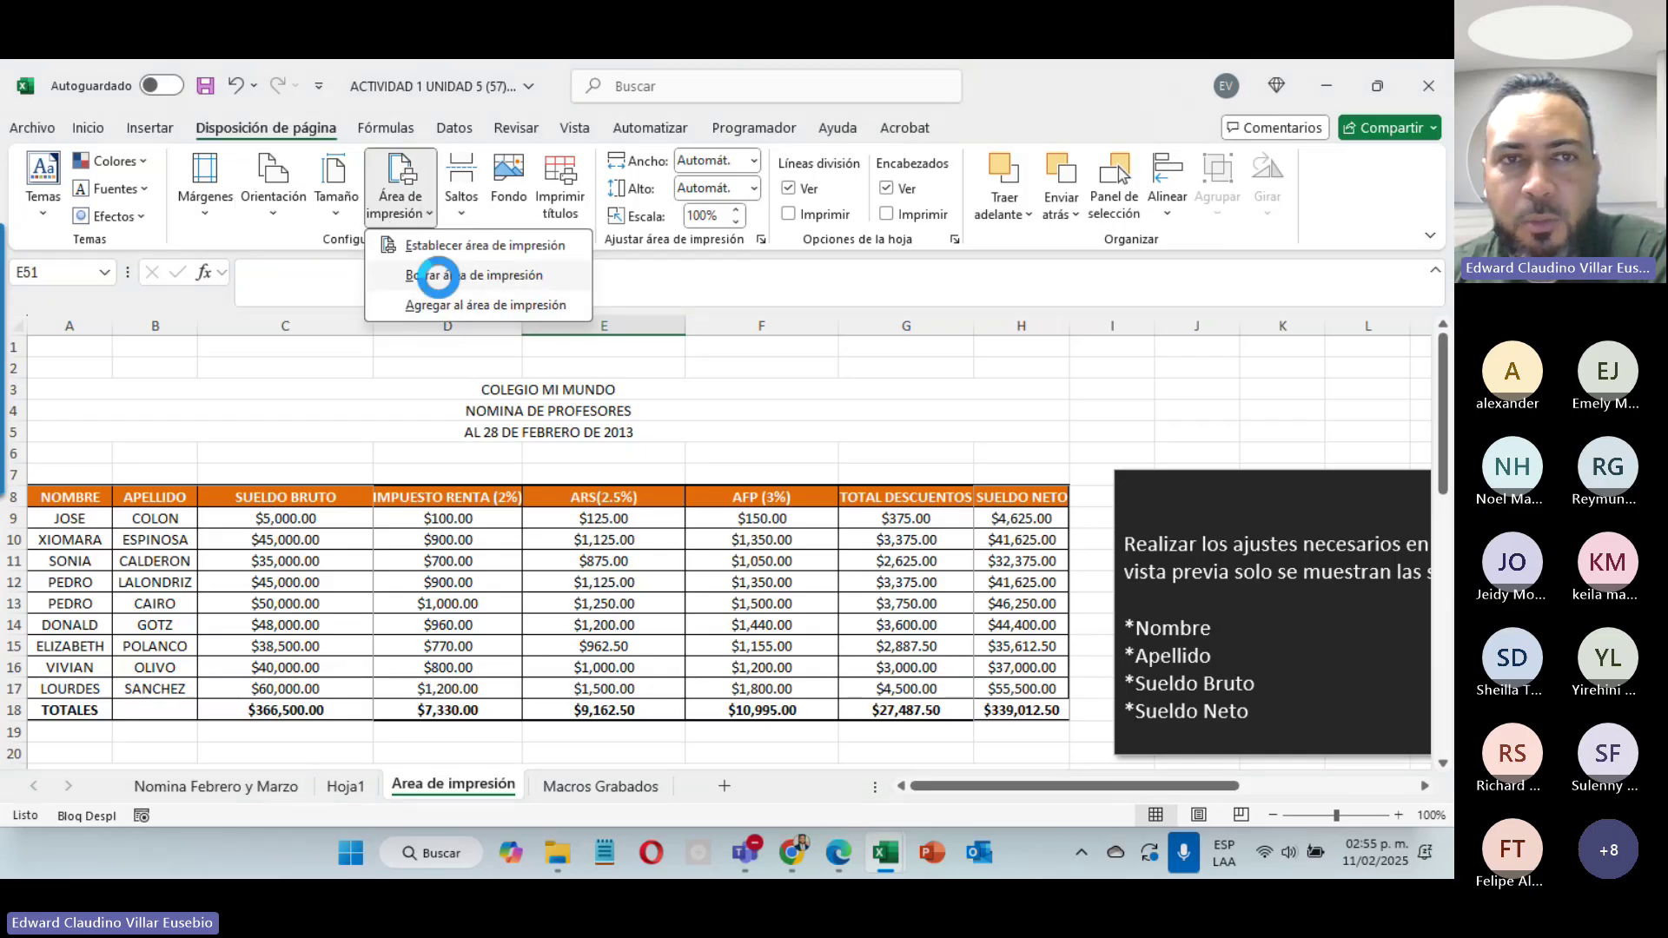
Step: Try to hide the unneeded payroll columns by shrinking the widths of columns E to G, and undo the width changes
scroll(987, 574, up, 1)
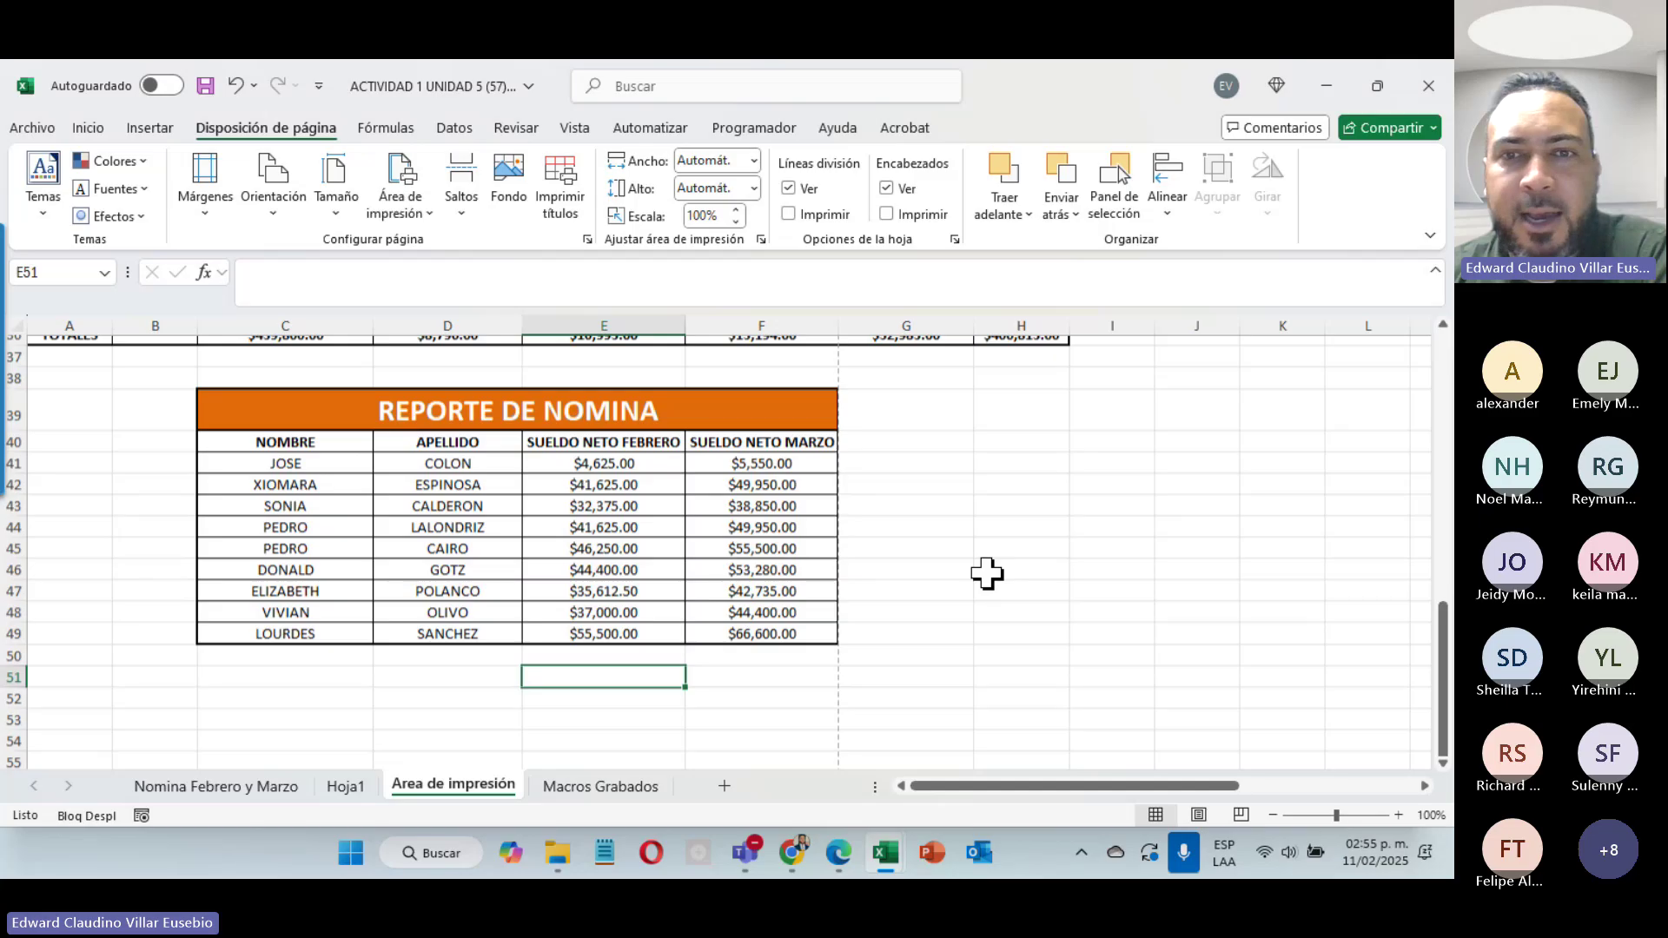
scroll(722, 477, up, 9)
scroll(722, 477, up, 3)
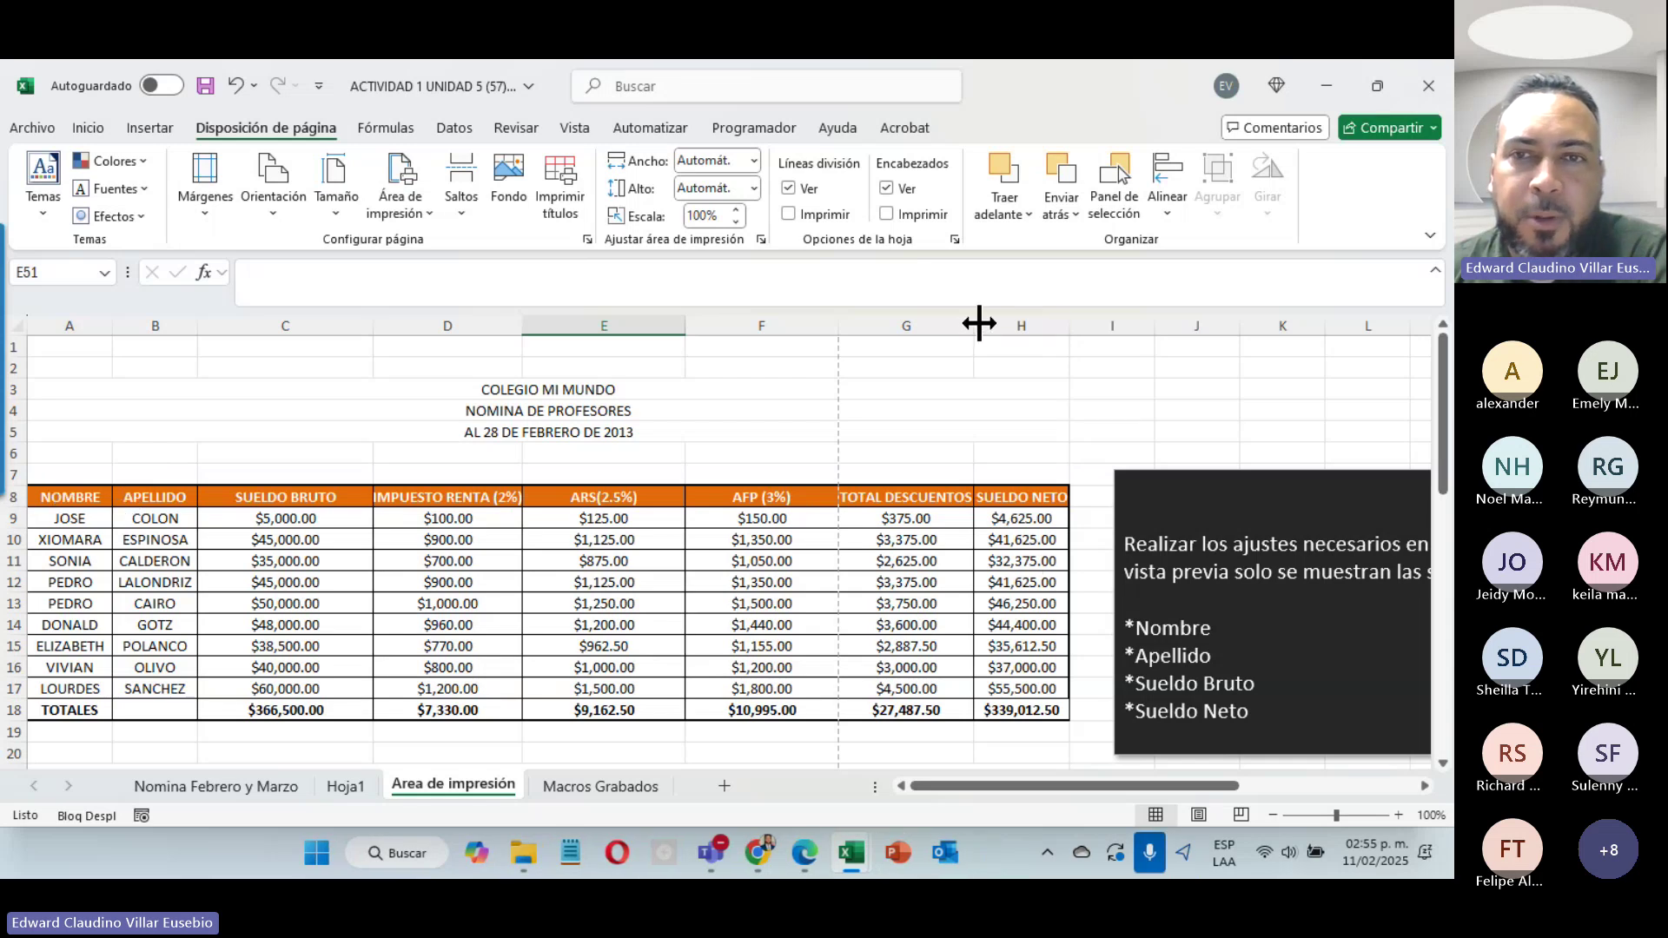
drag(980, 324, 570, 320)
click(696, 329)
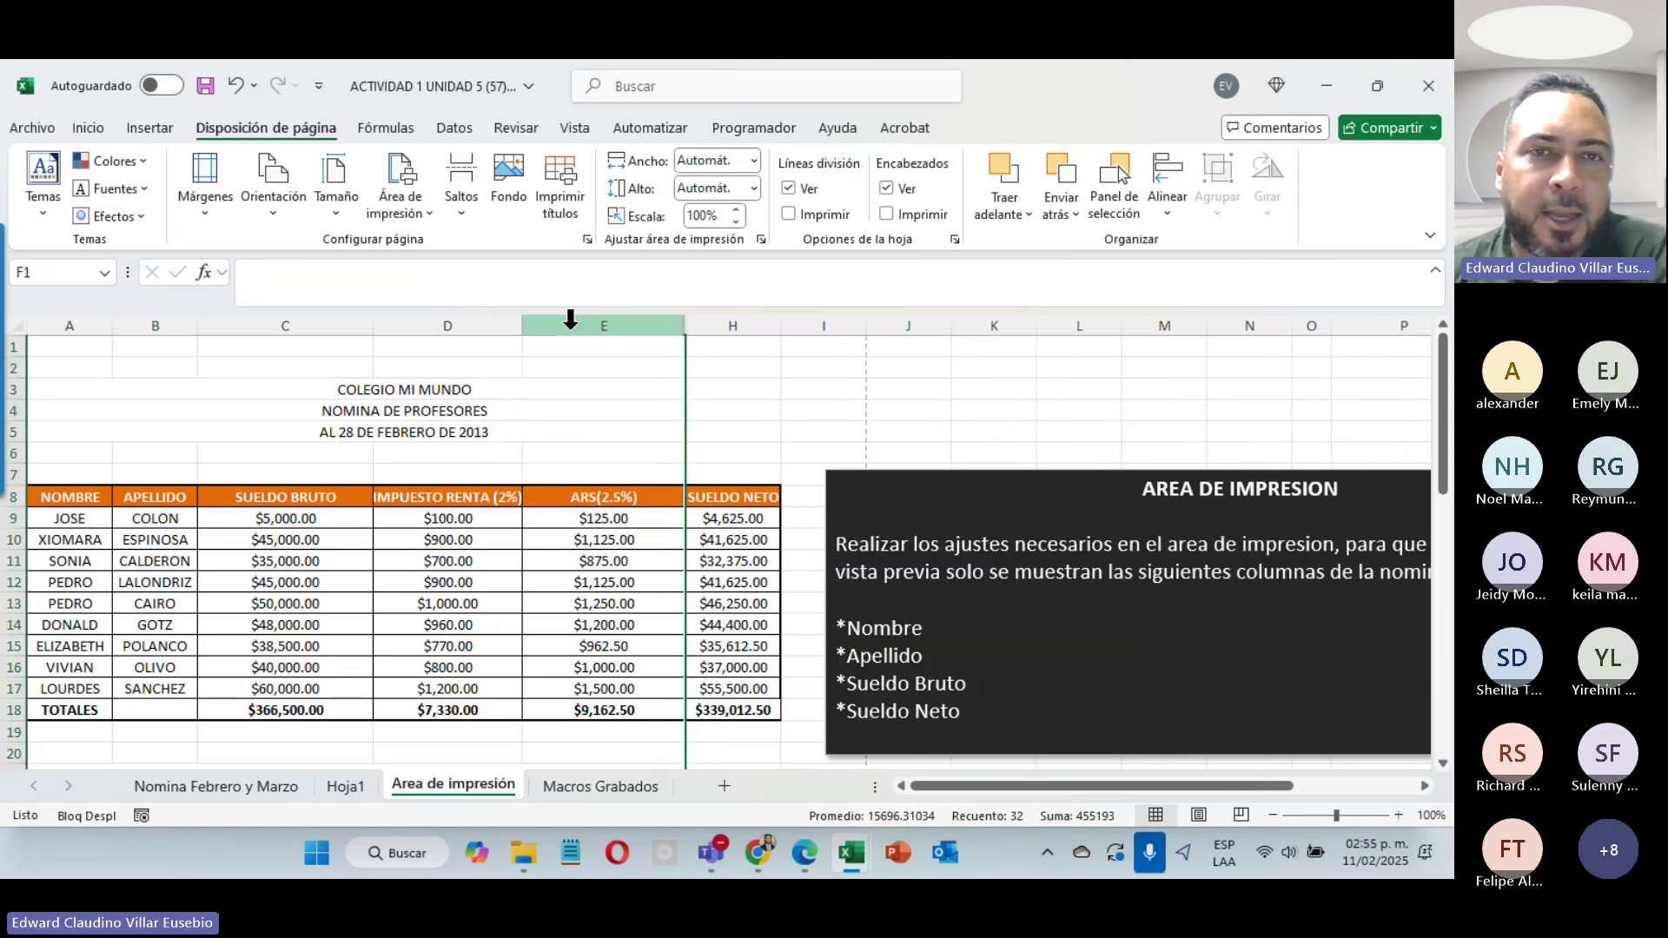
drag(686, 325, 527, 356)
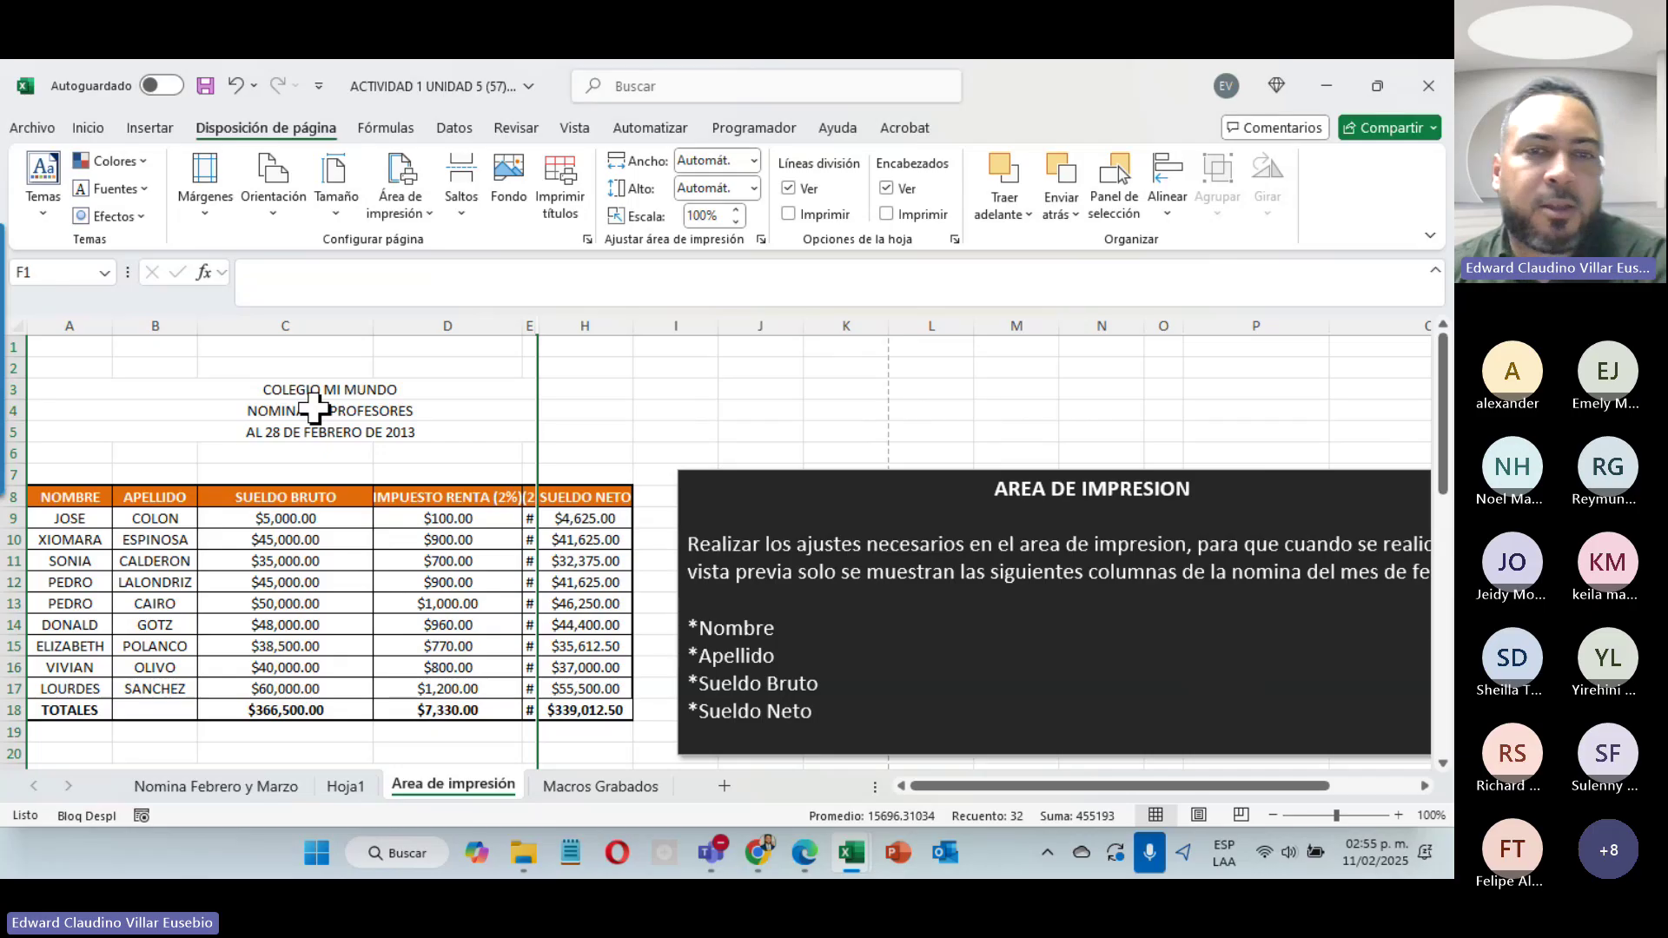
key(ctrl+z)
key(ctrl+z)
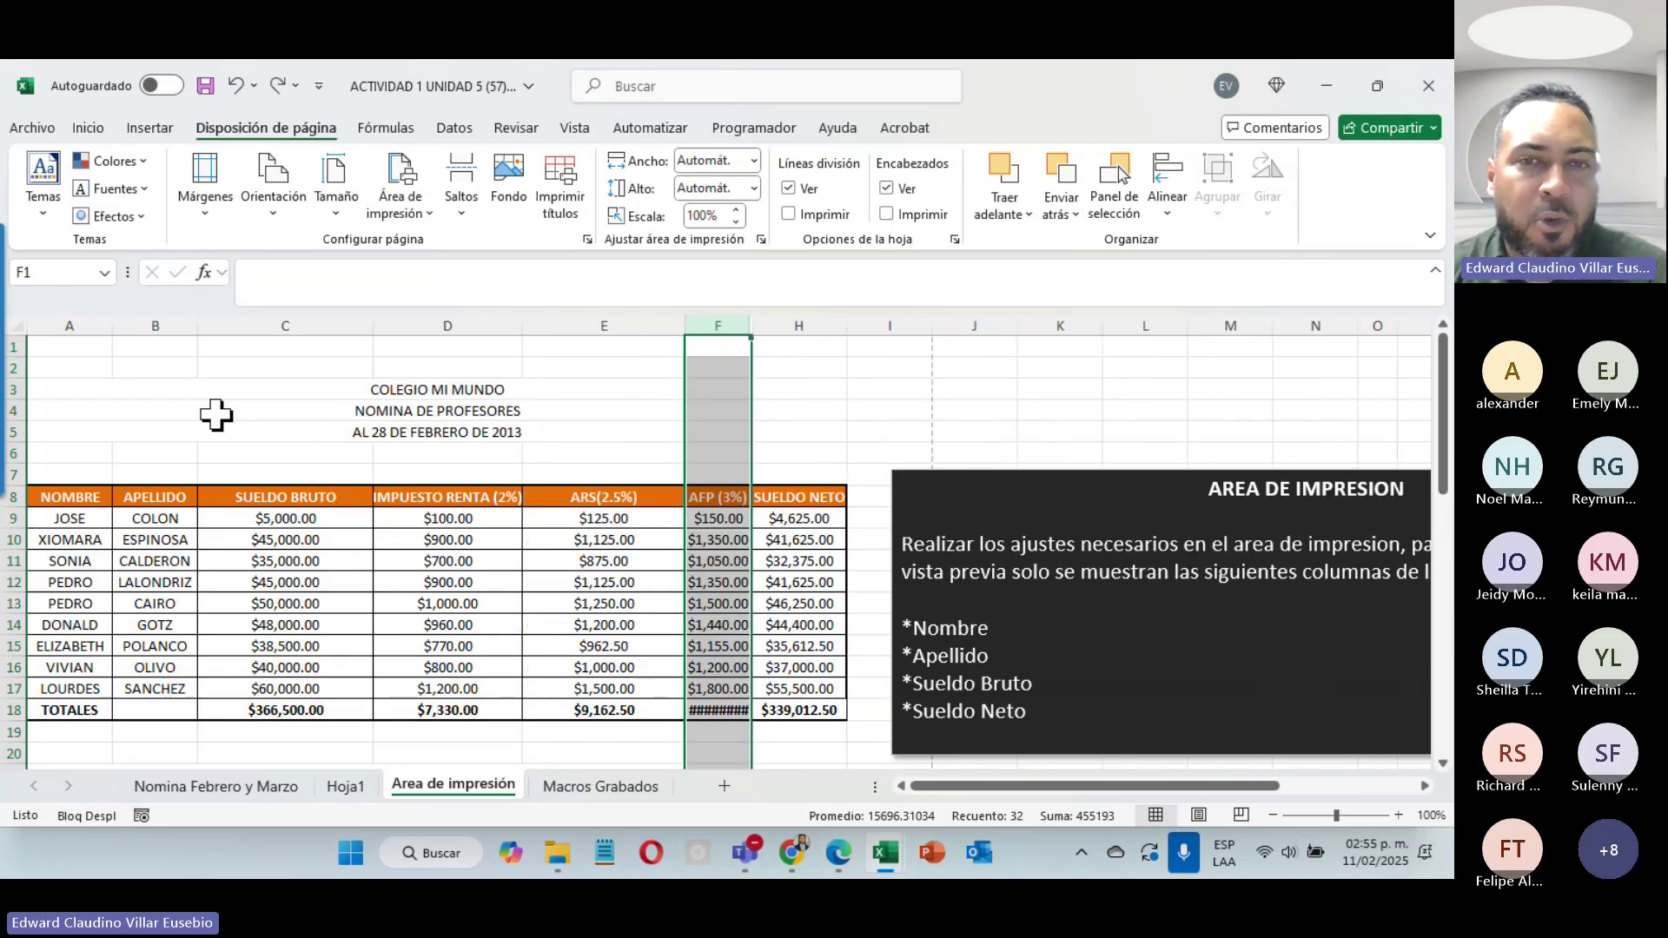
key(ctrl+z)
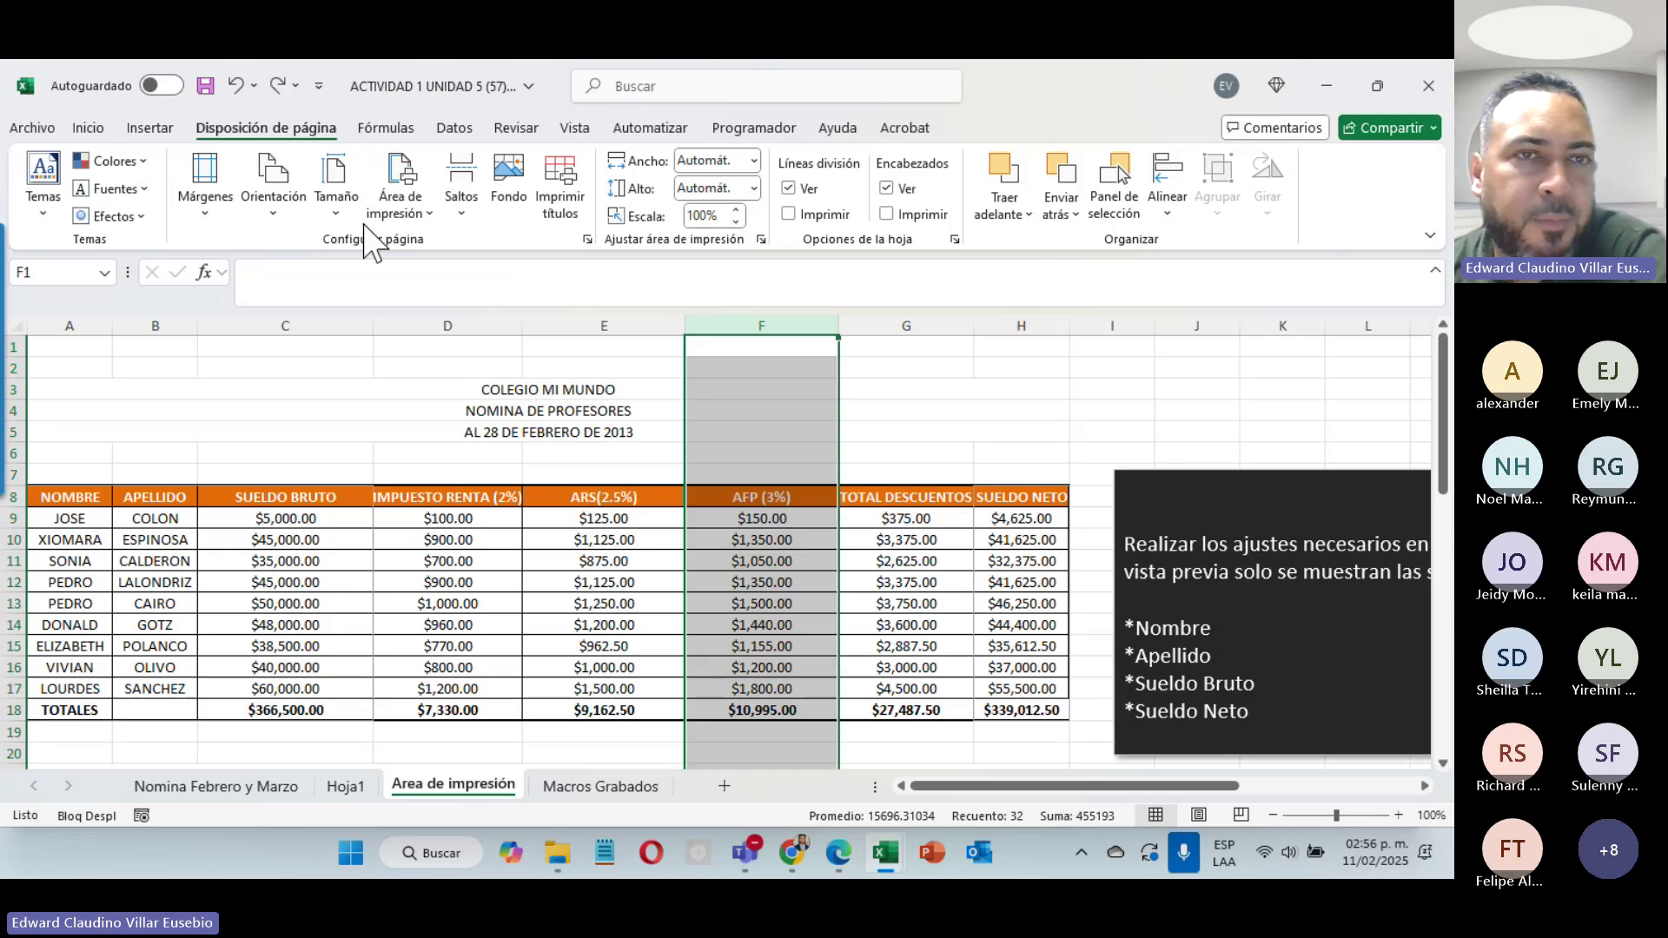
Step: Set the print area to the name, surname and gross salary columns plus the AFP and total deductions columns, rows 8 to 19
click(424, 217)
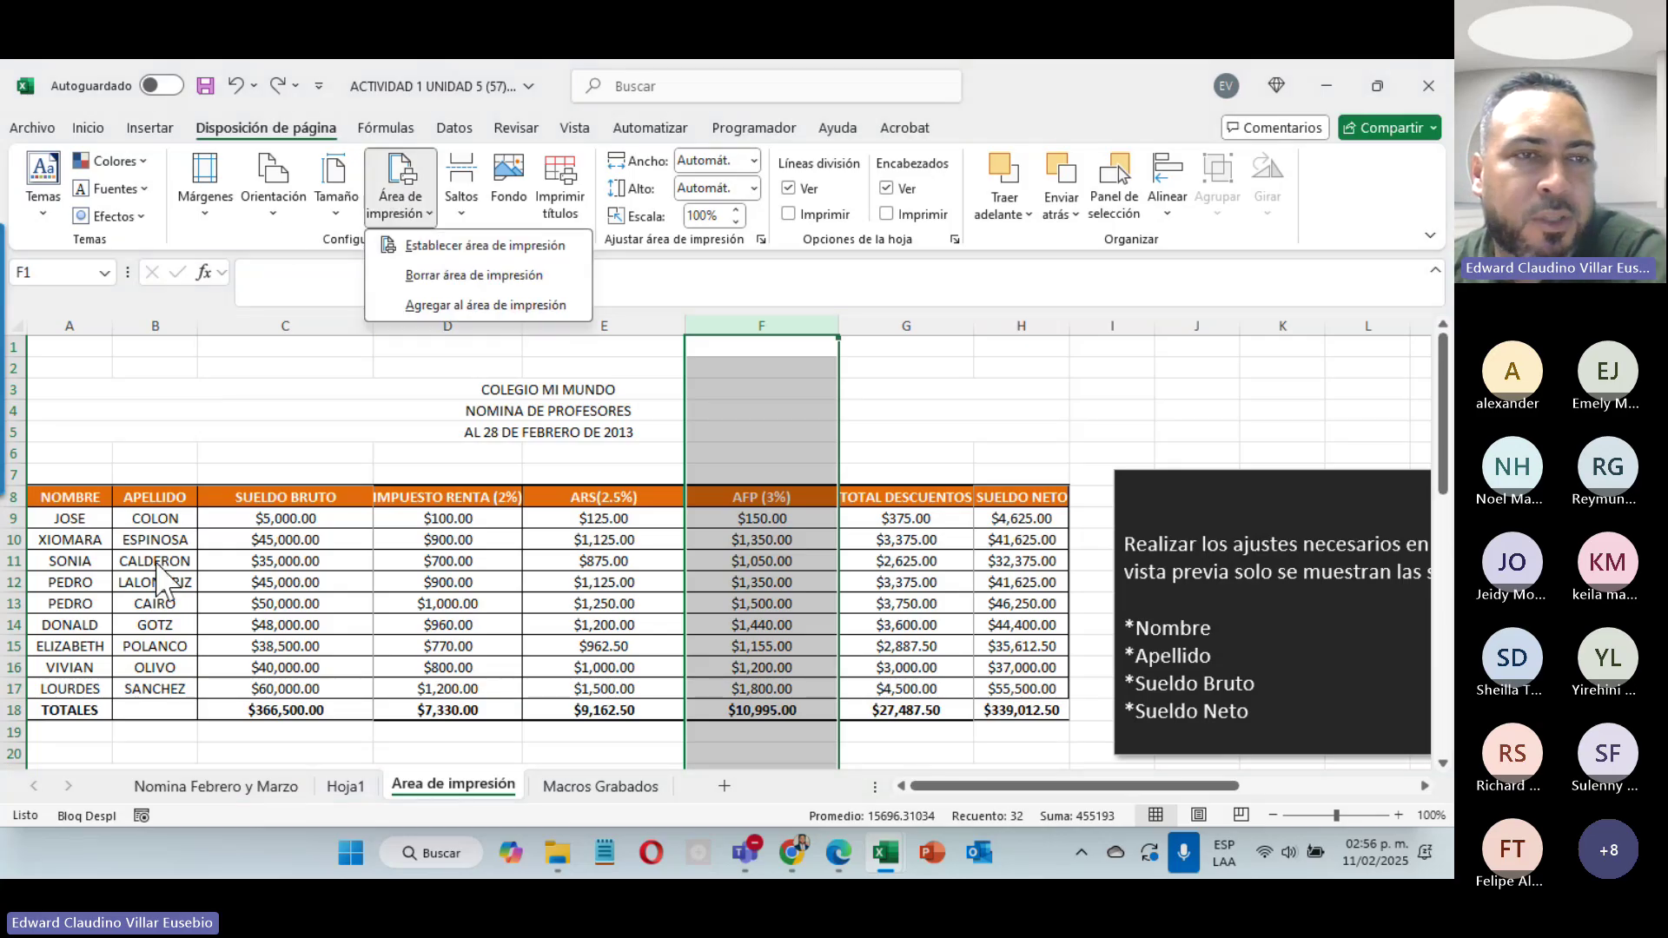
click(69, 497)
drag(69, 497, 269, 723)
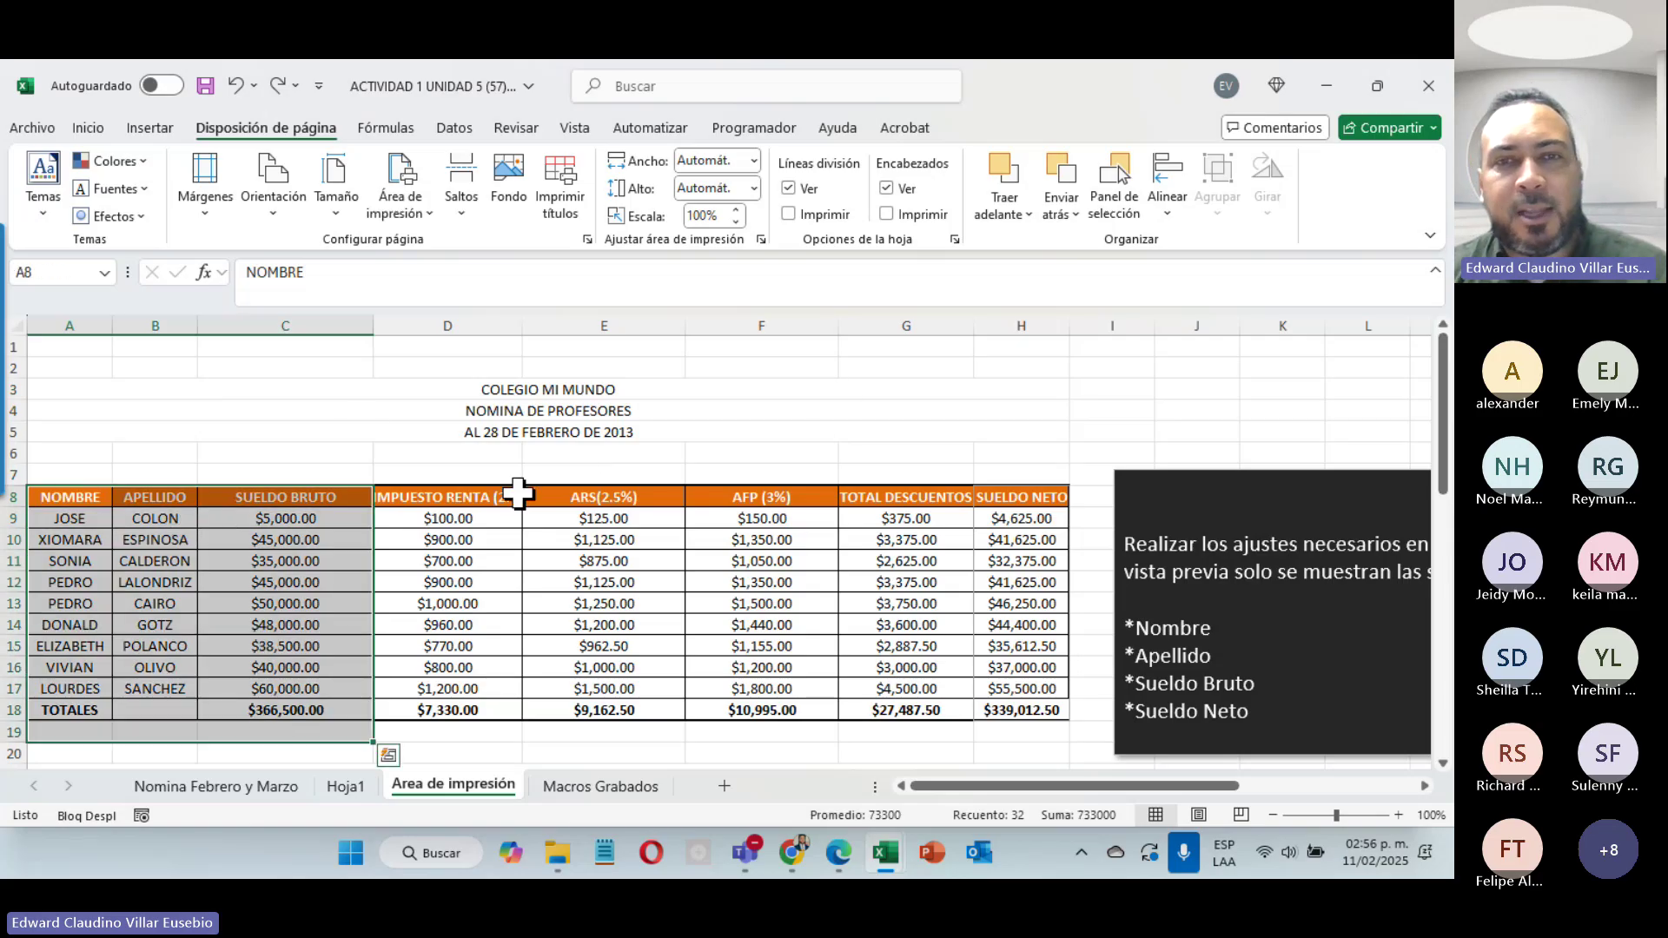
ctrl+click(736, 497)
drag(737, 497, 941, 738)
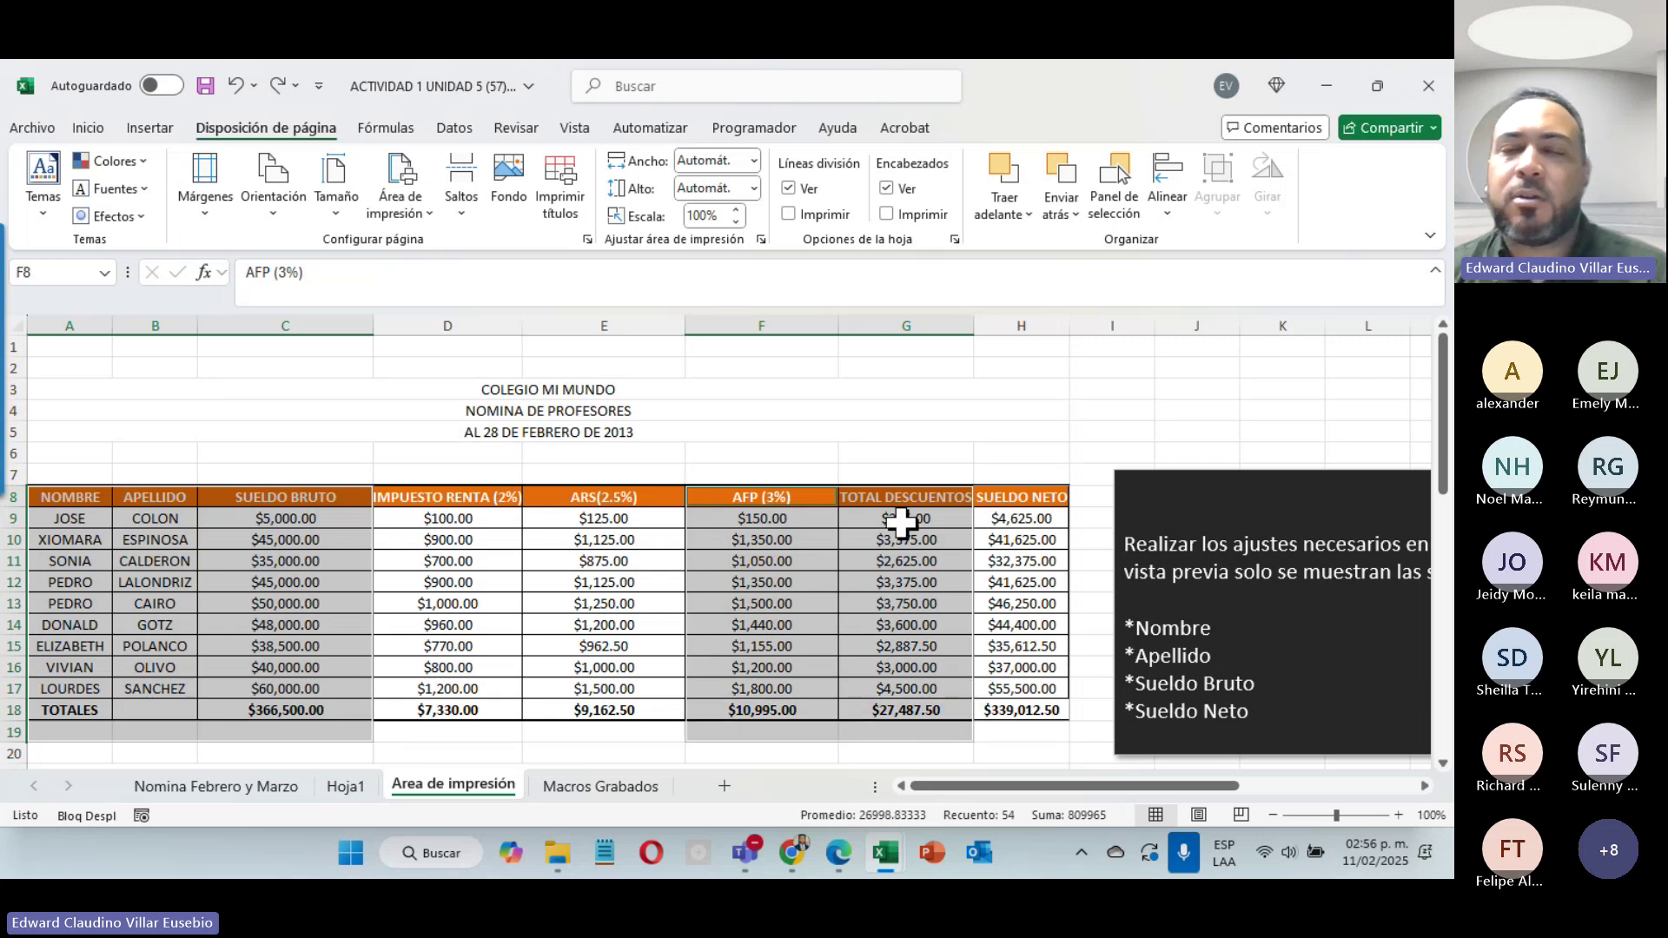
click(401, 196)
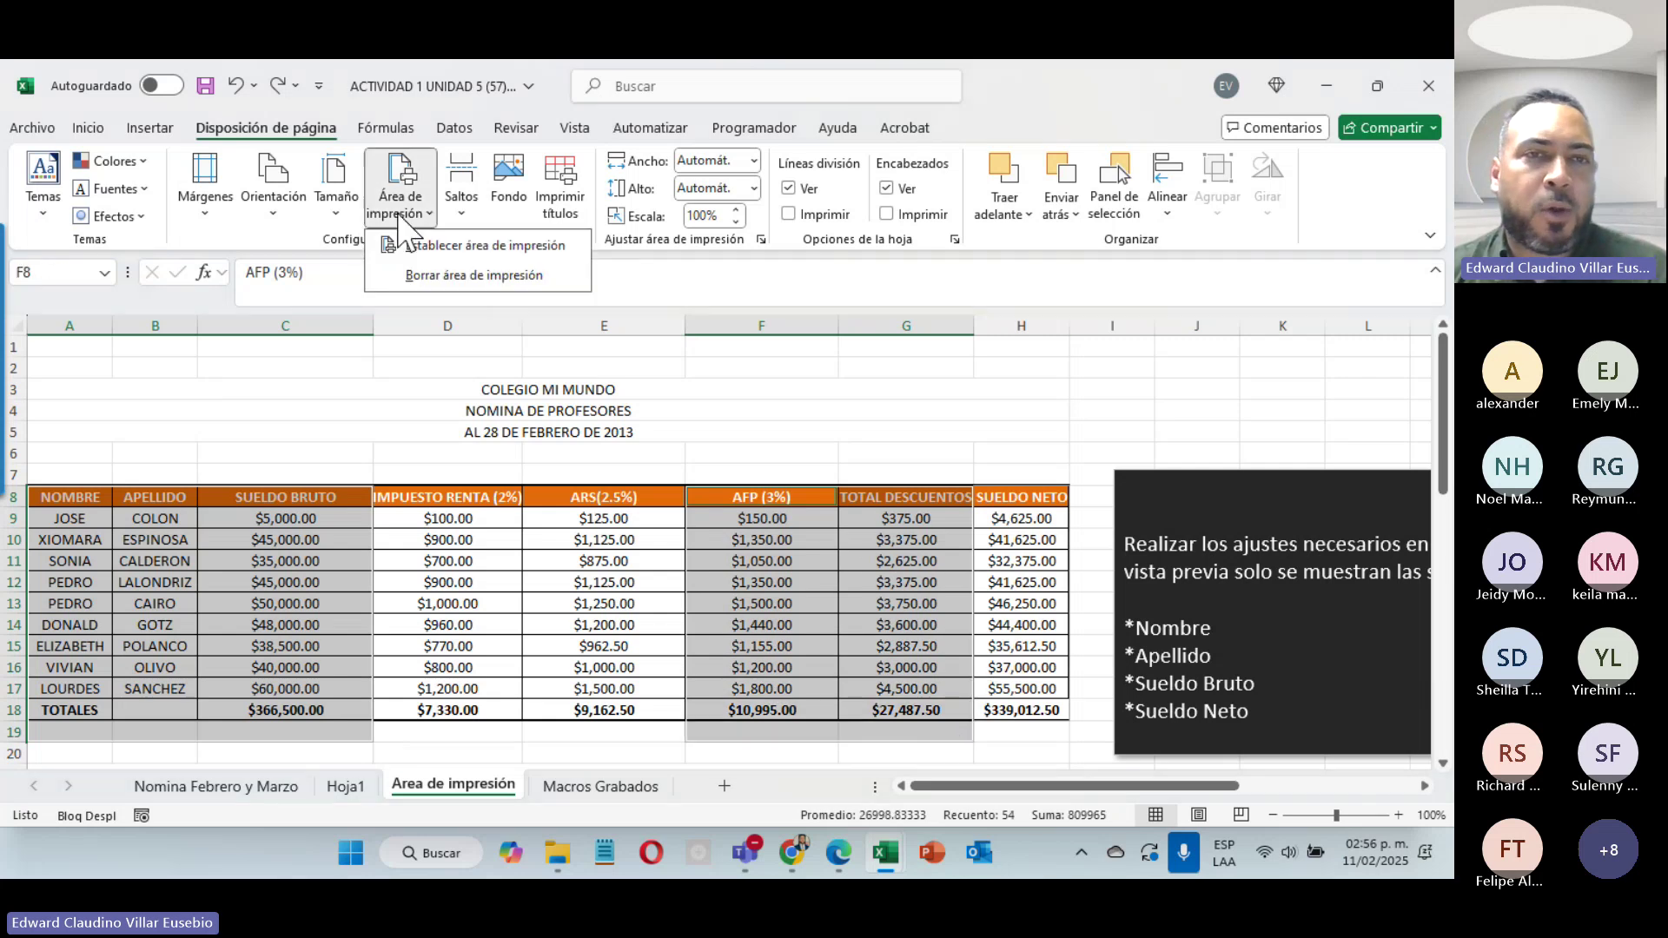
click(415, 252)
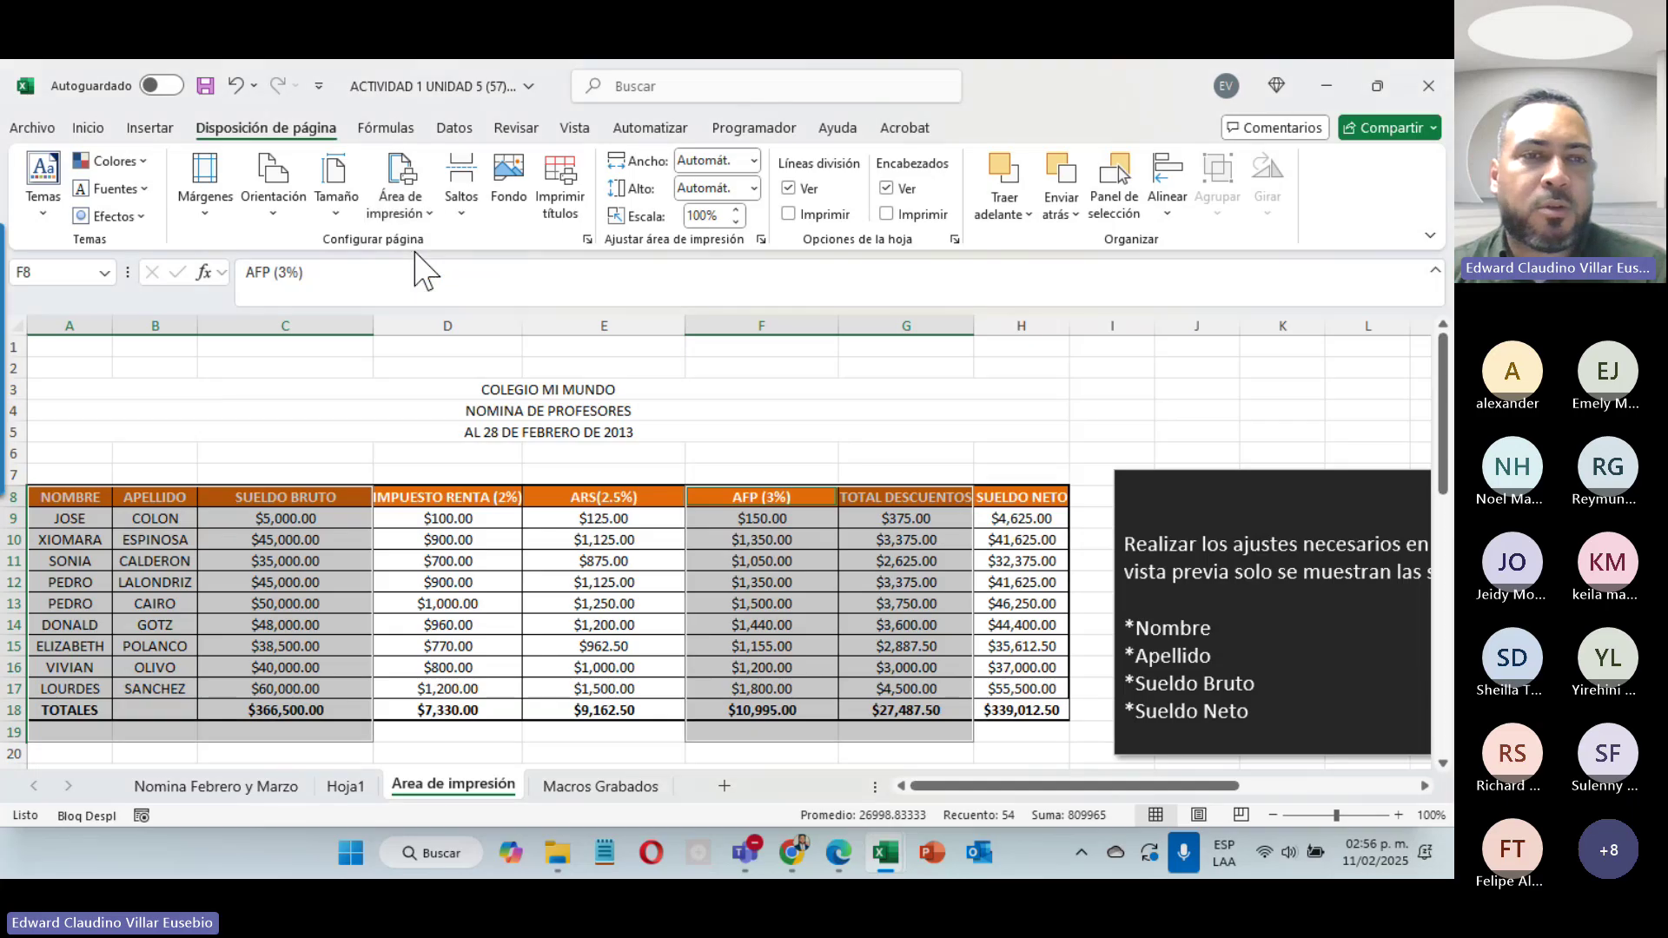
Step: Review both pages of the print preview for the selected payroll columns and return to the sheet
click(37, 130)
click(82, 587)
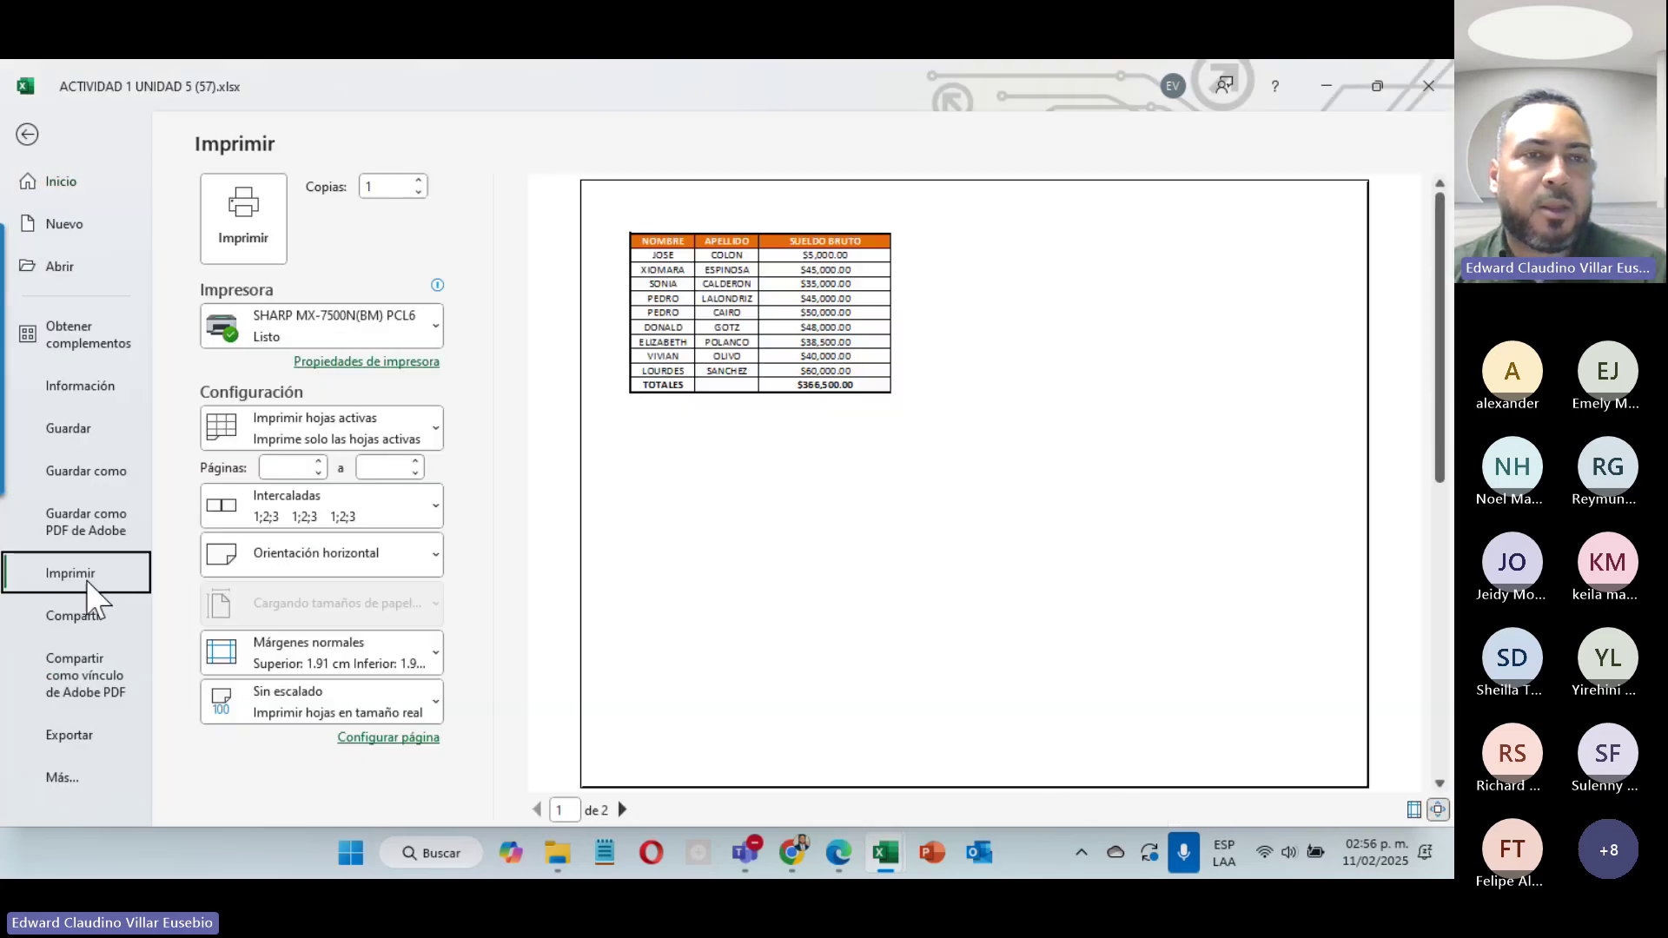
click(619, 810)
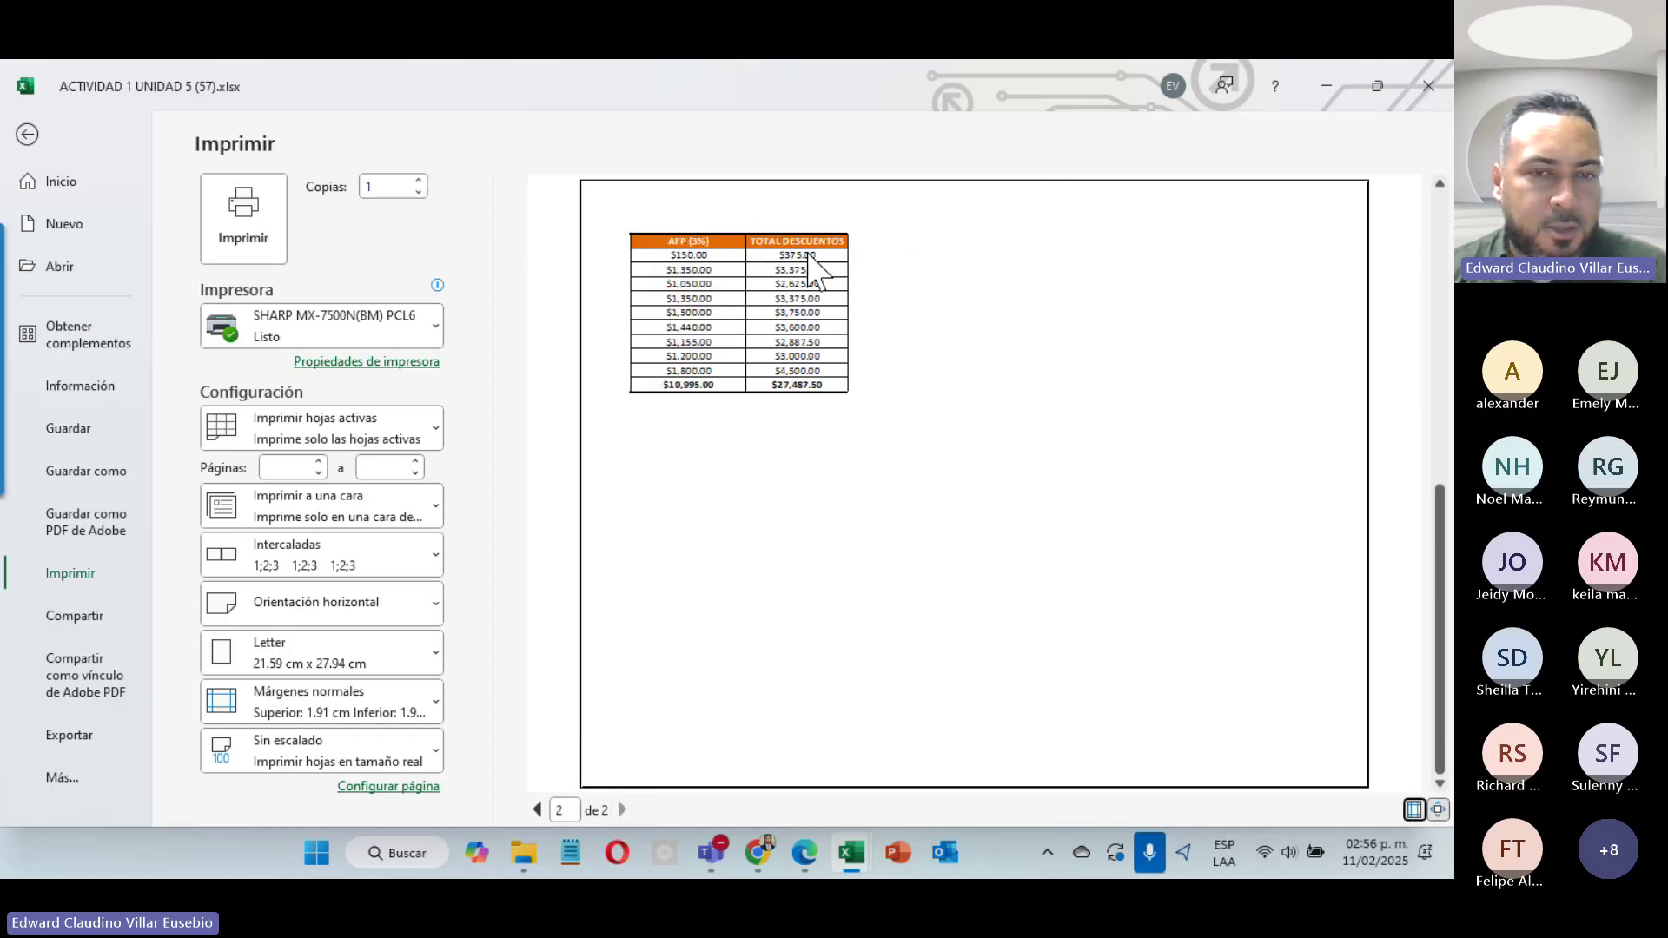
click(25, 138)
Step: Clear the print area of the Area de impresión sheet and review every page of its print preview
click(398, 204)
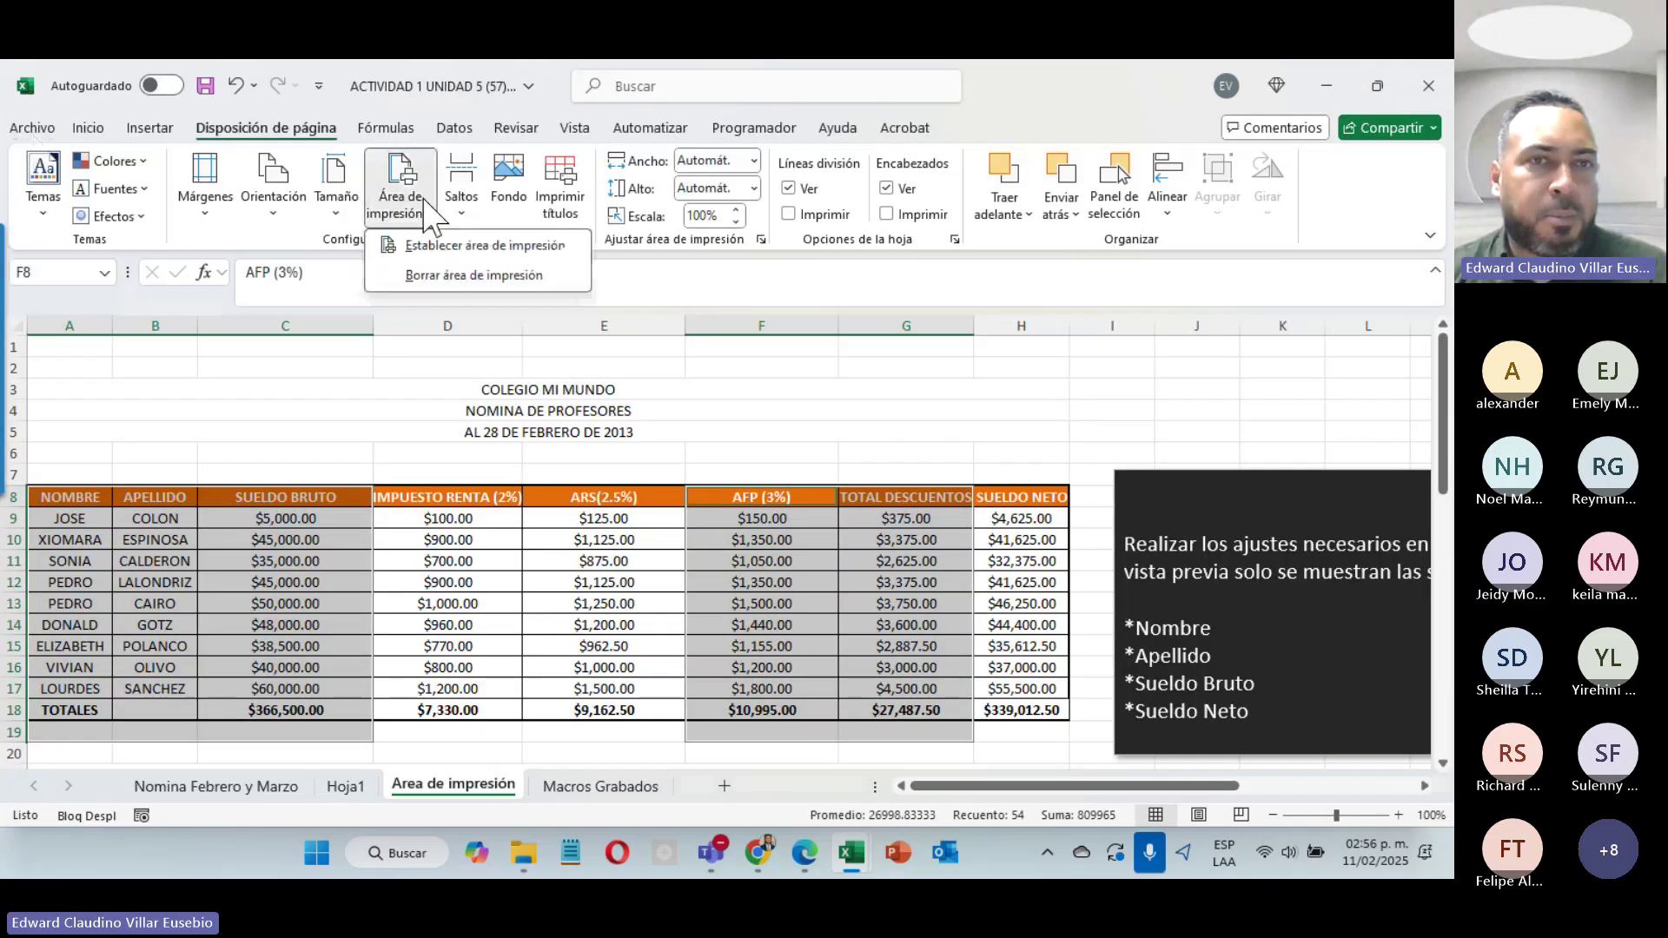
click(452, 275)
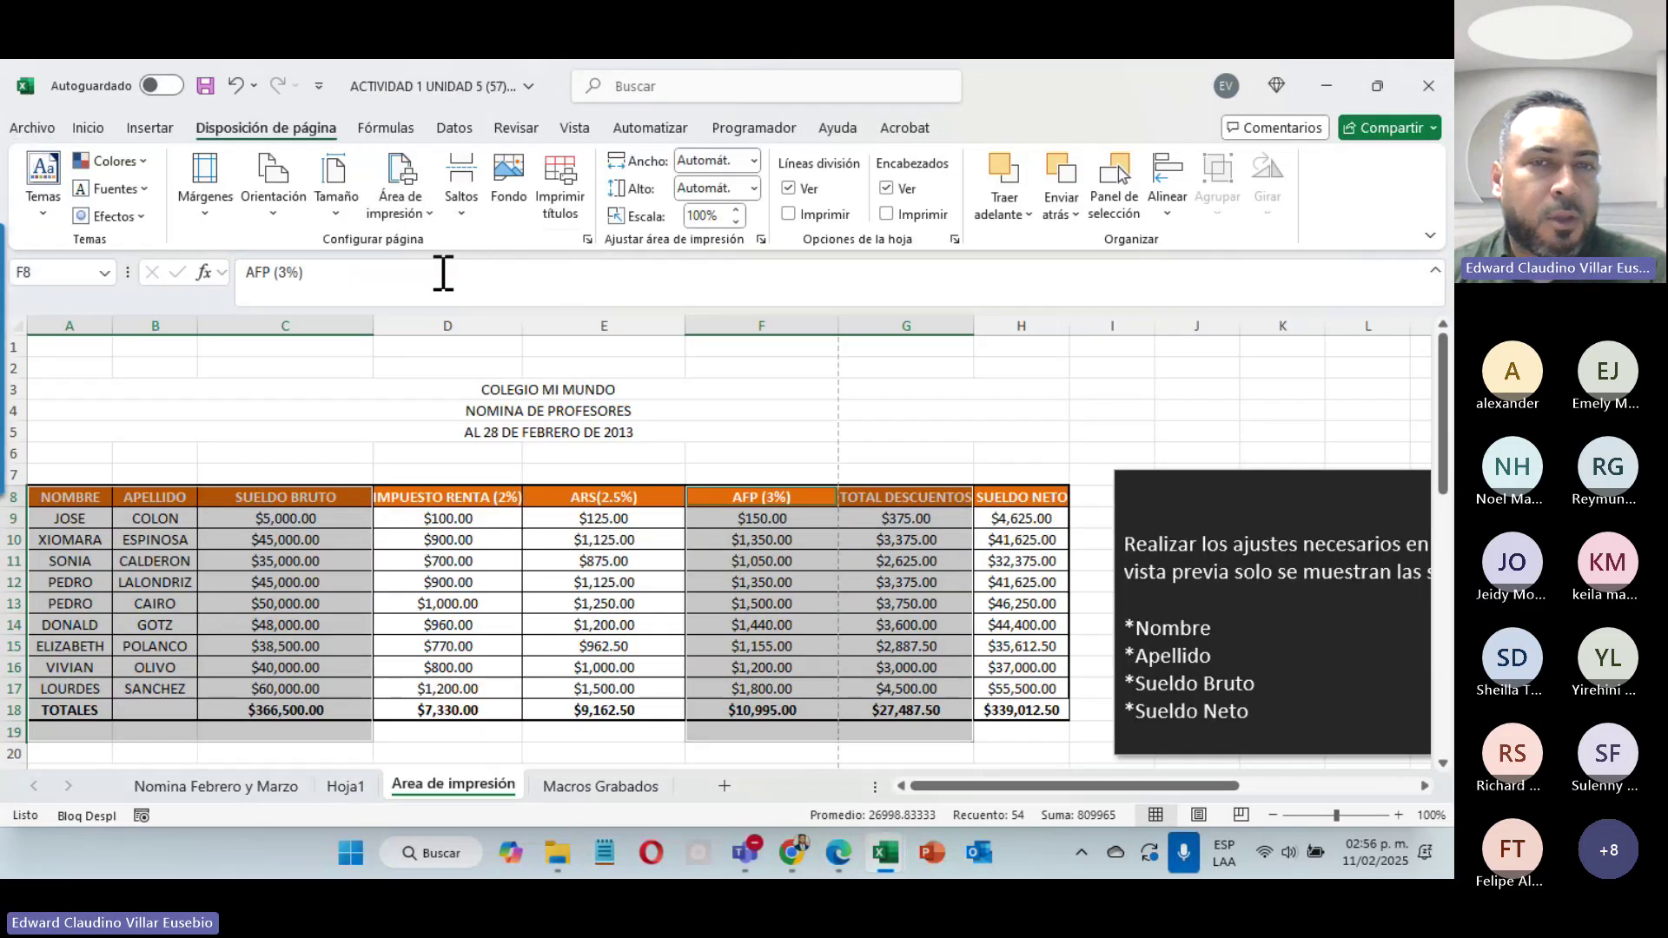
click(32, 128)
click(76, 596)
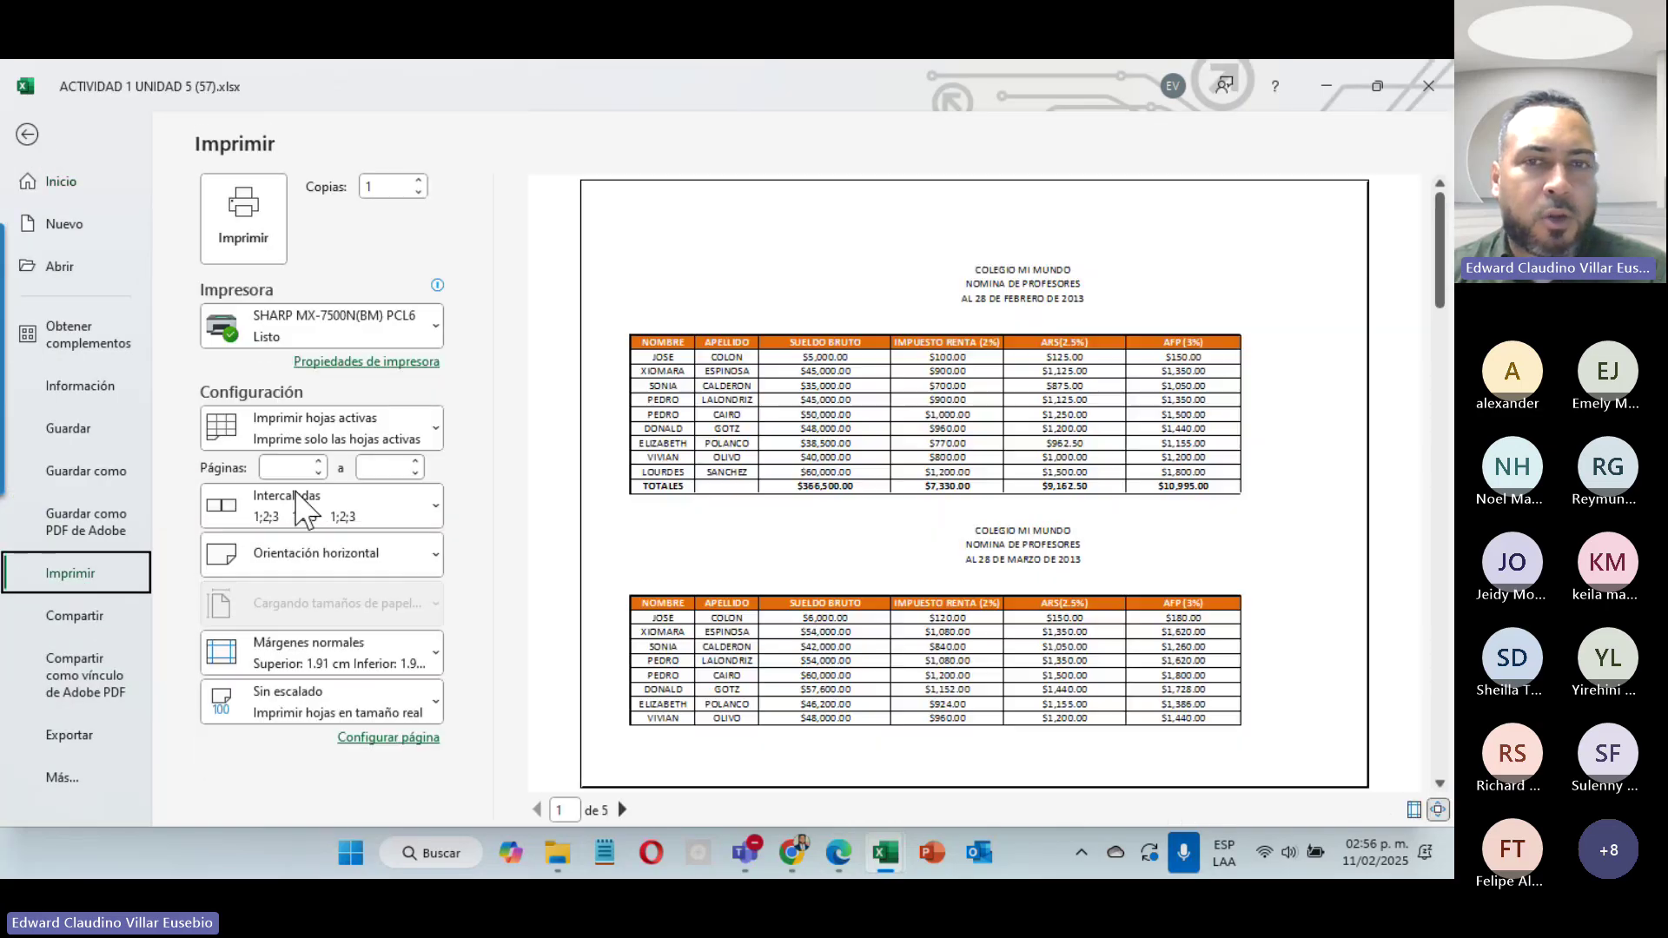
click(623, 809)
click(622, 808)
click(622, 809)
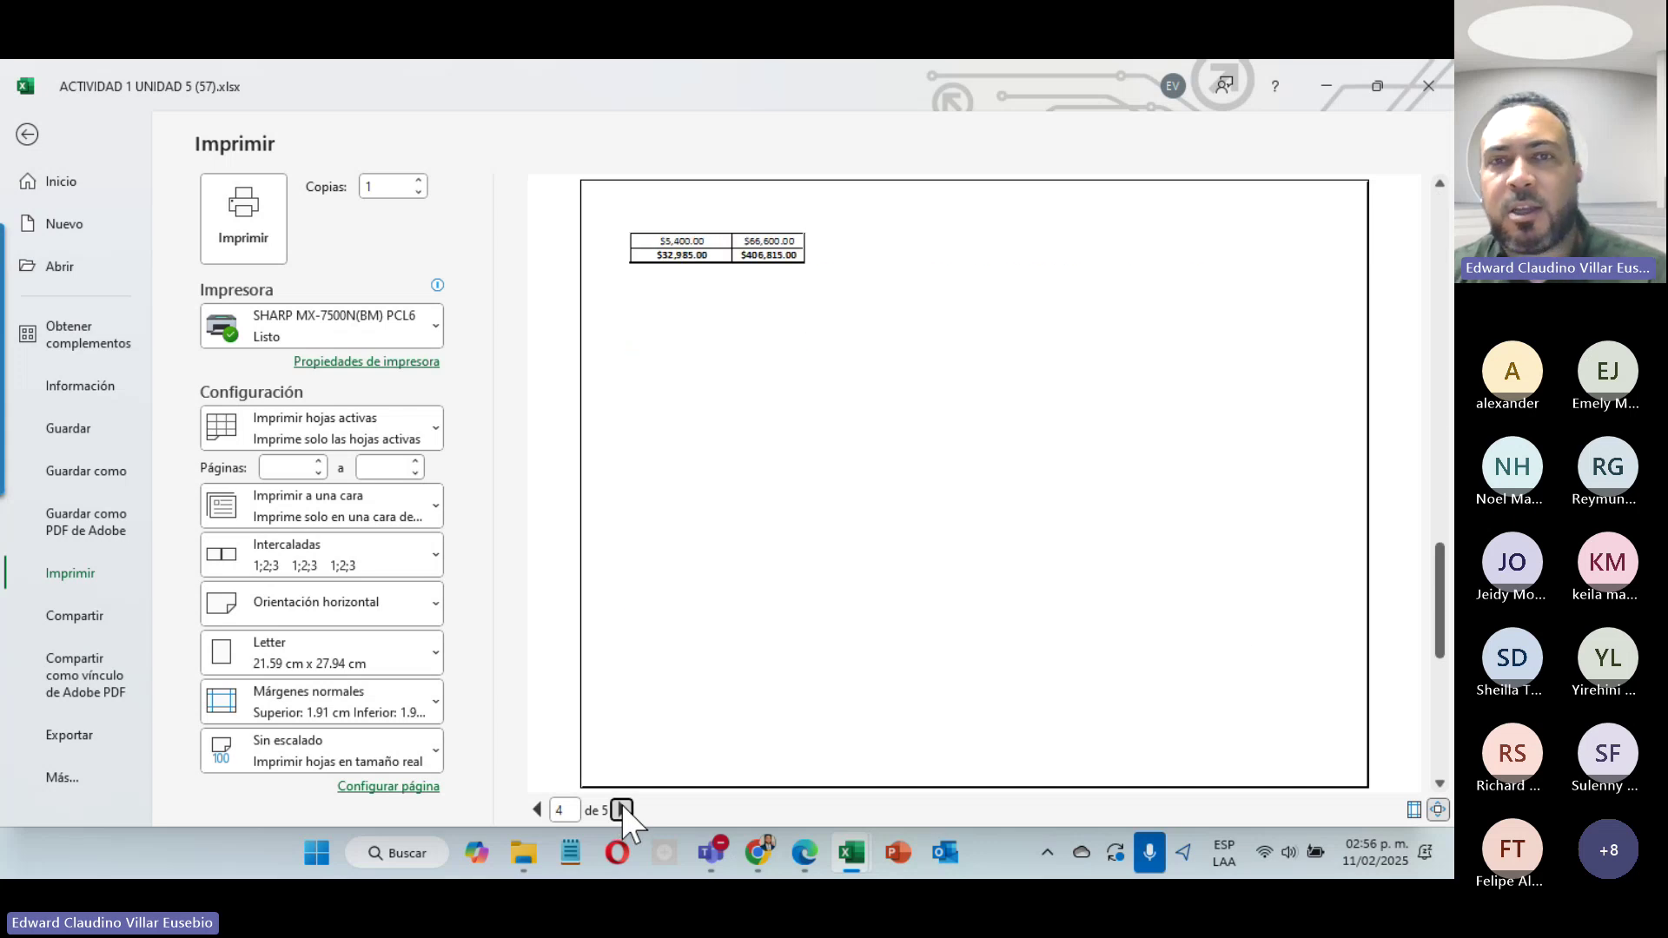
click(622, 809)
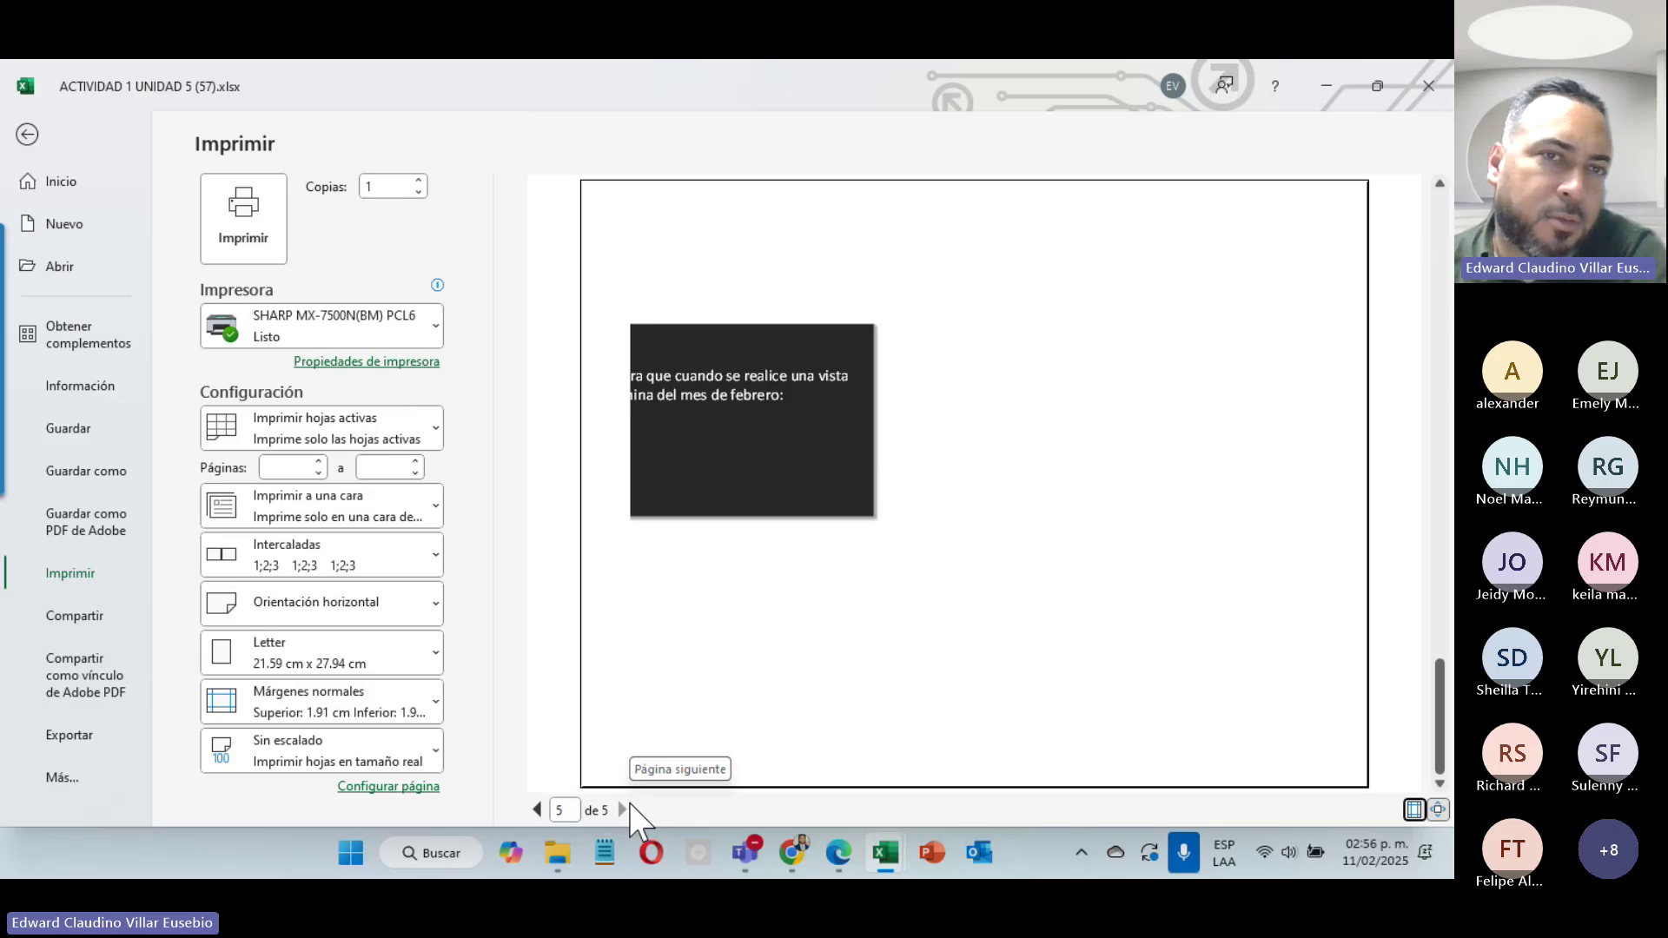
click(27, 134)
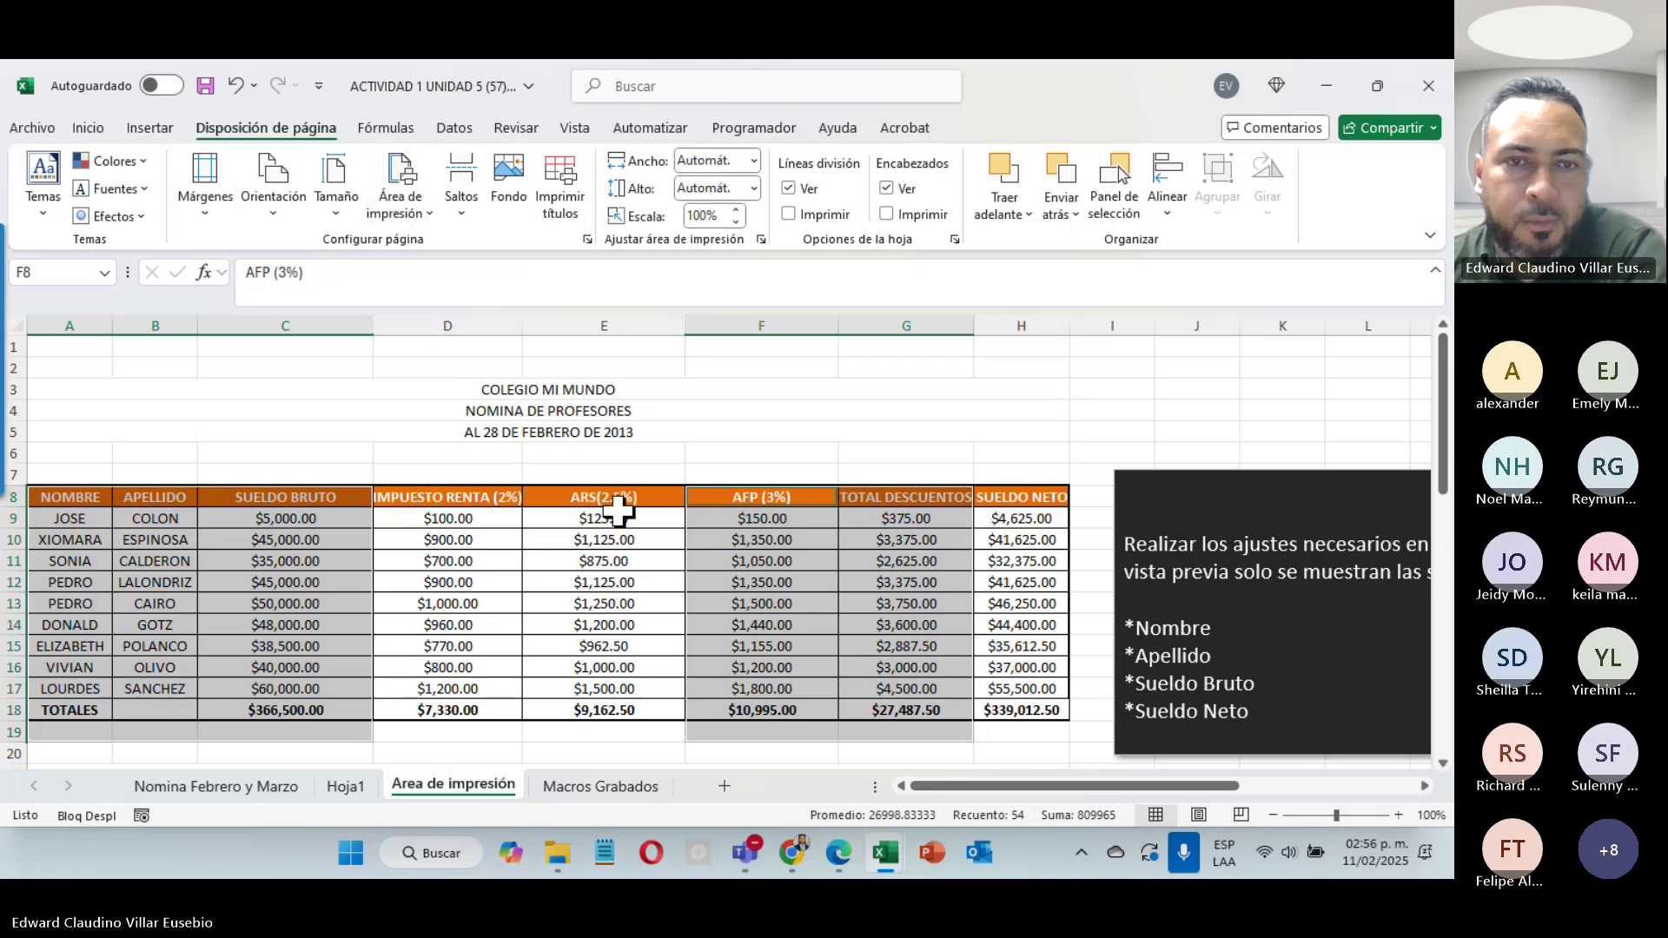
Step: Examine the empty payroll table and the recorded macro instructions on the Macros Grabados sheet
click(591, 787)
scroll(912, 534, down, 3)
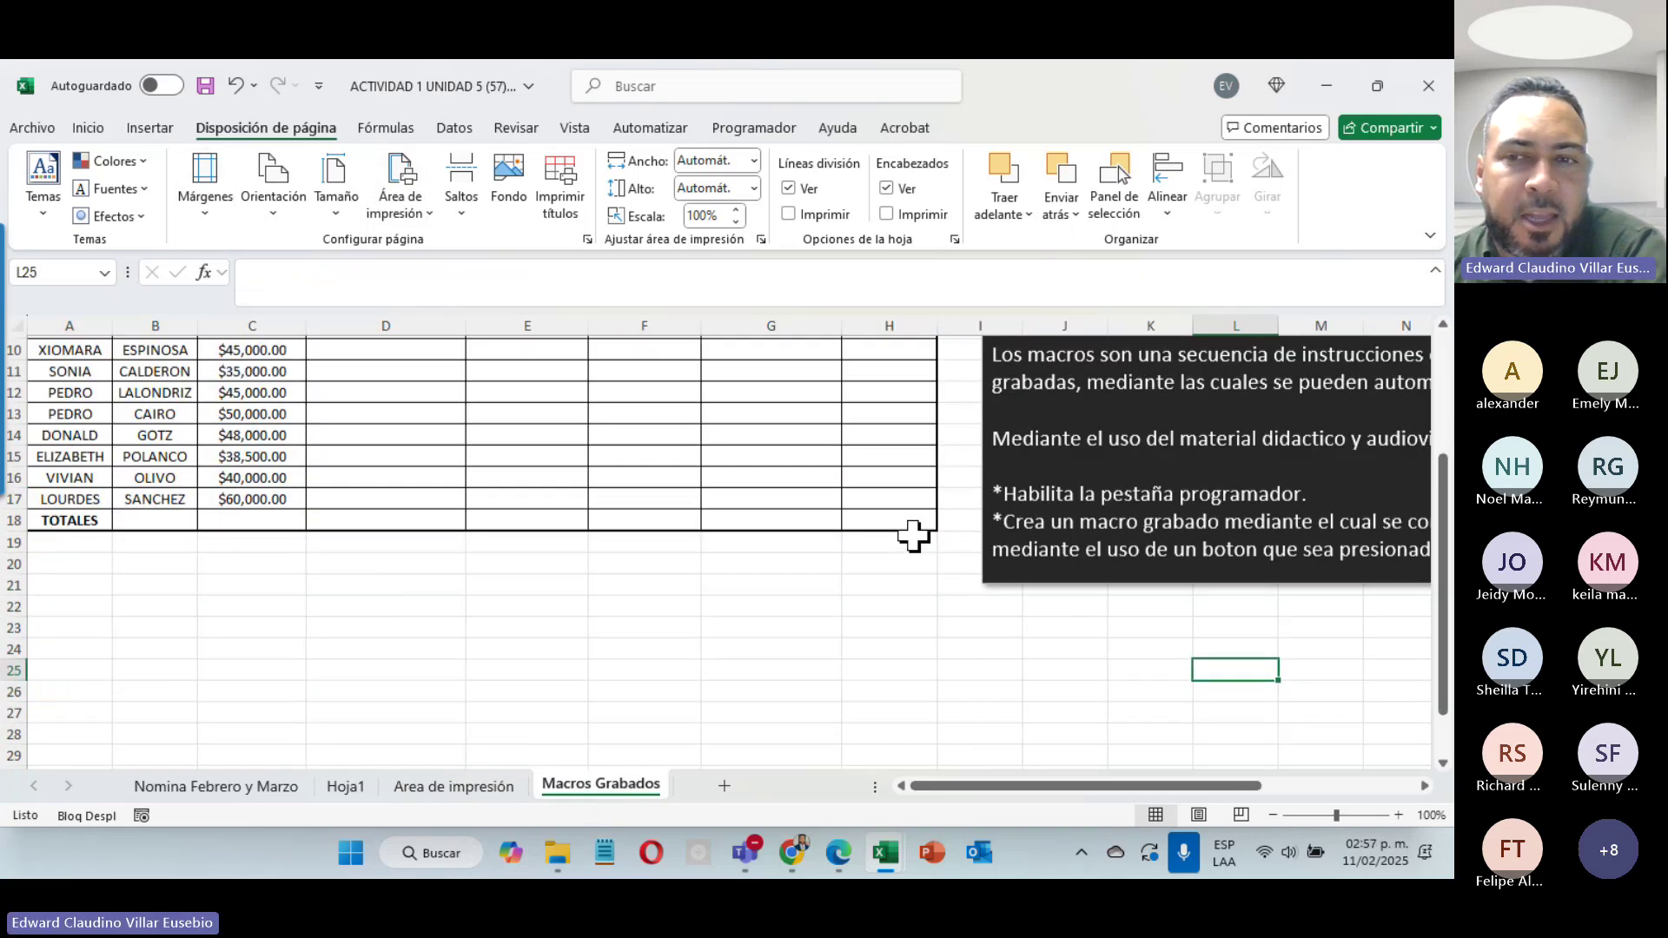
scroll(912, 534, up, 3)
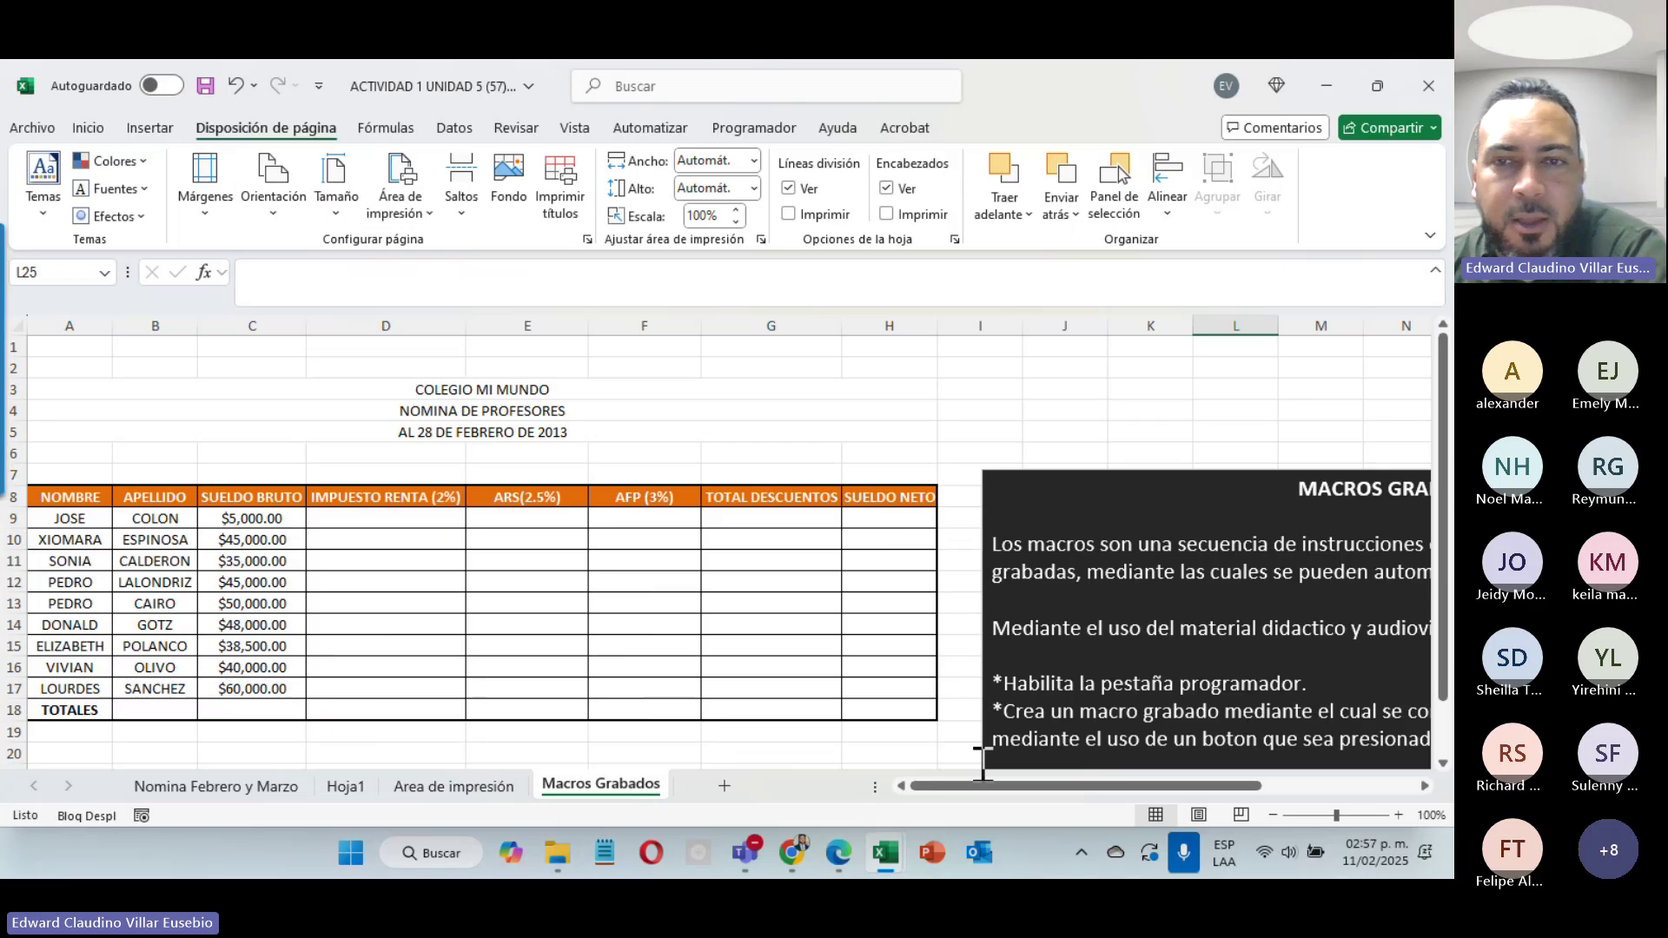
click(966, 395)
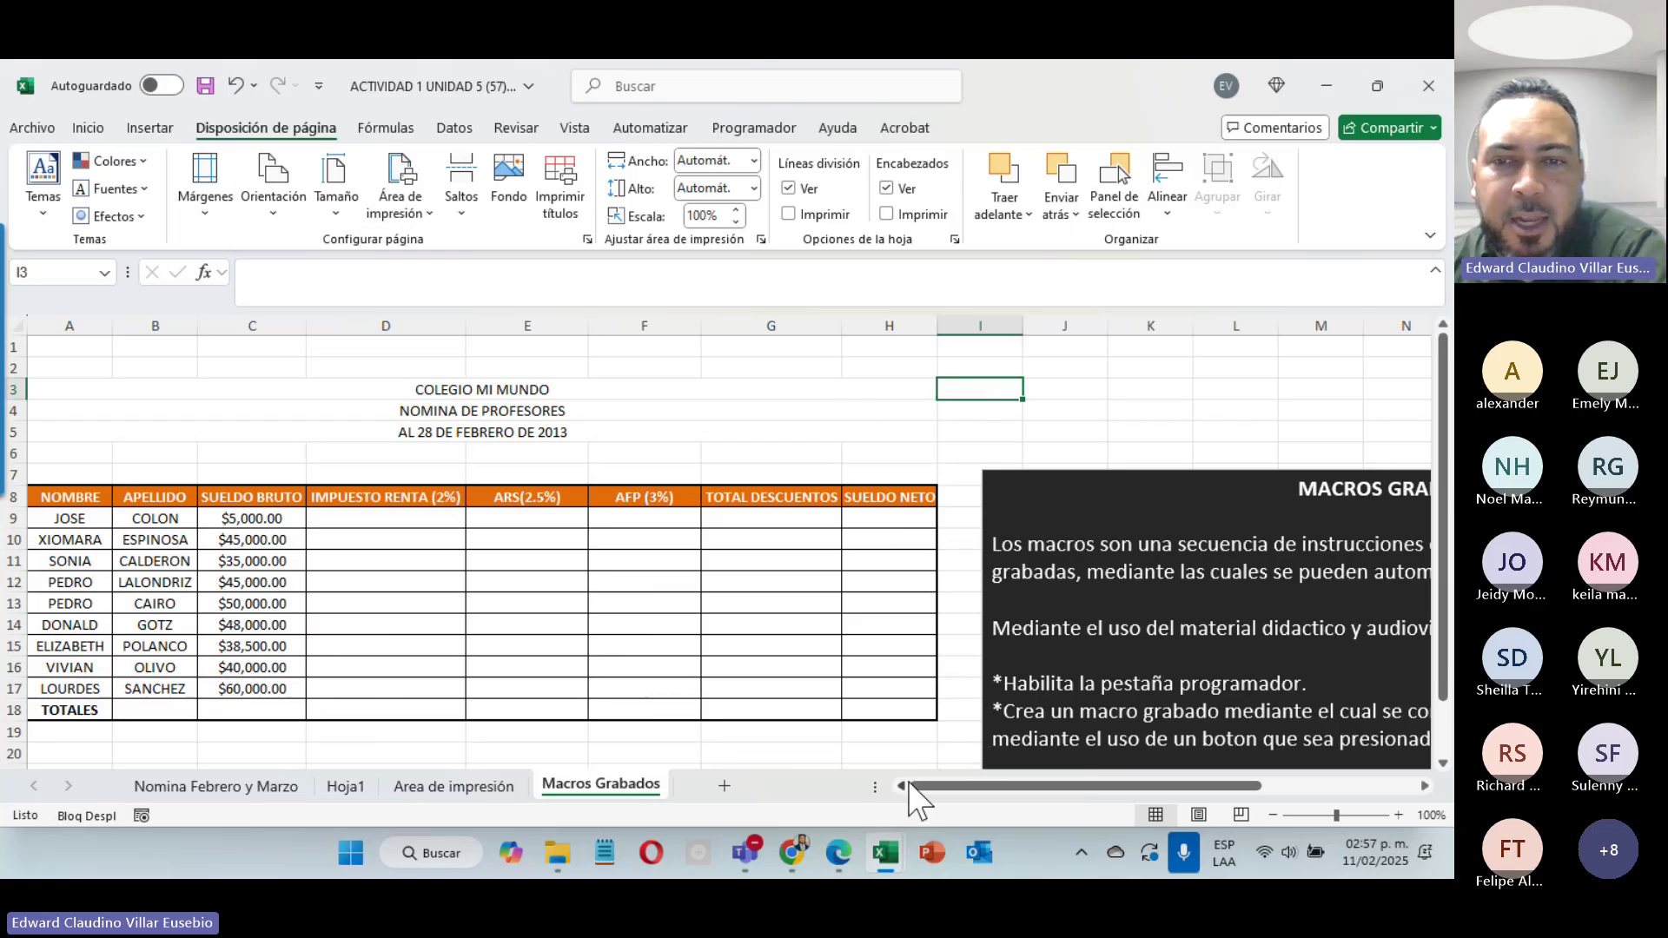
drag(946, 790, 1084, 790)
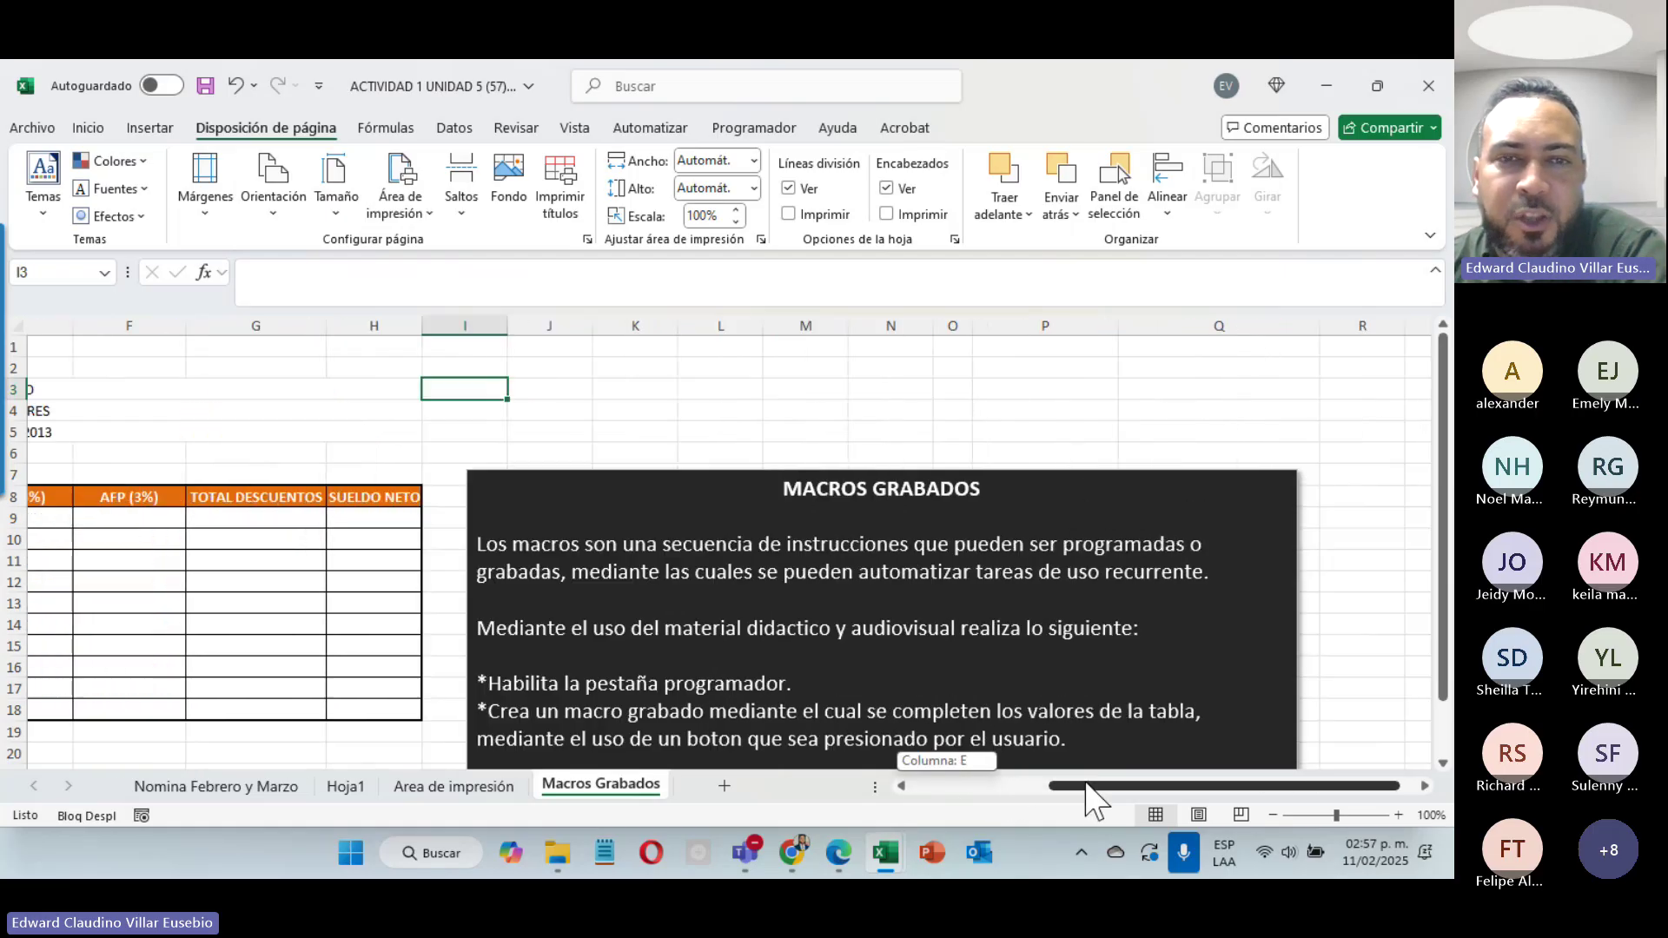
scroll(1165, 660, down, 3)
scroll(1165, 661, up, 3)
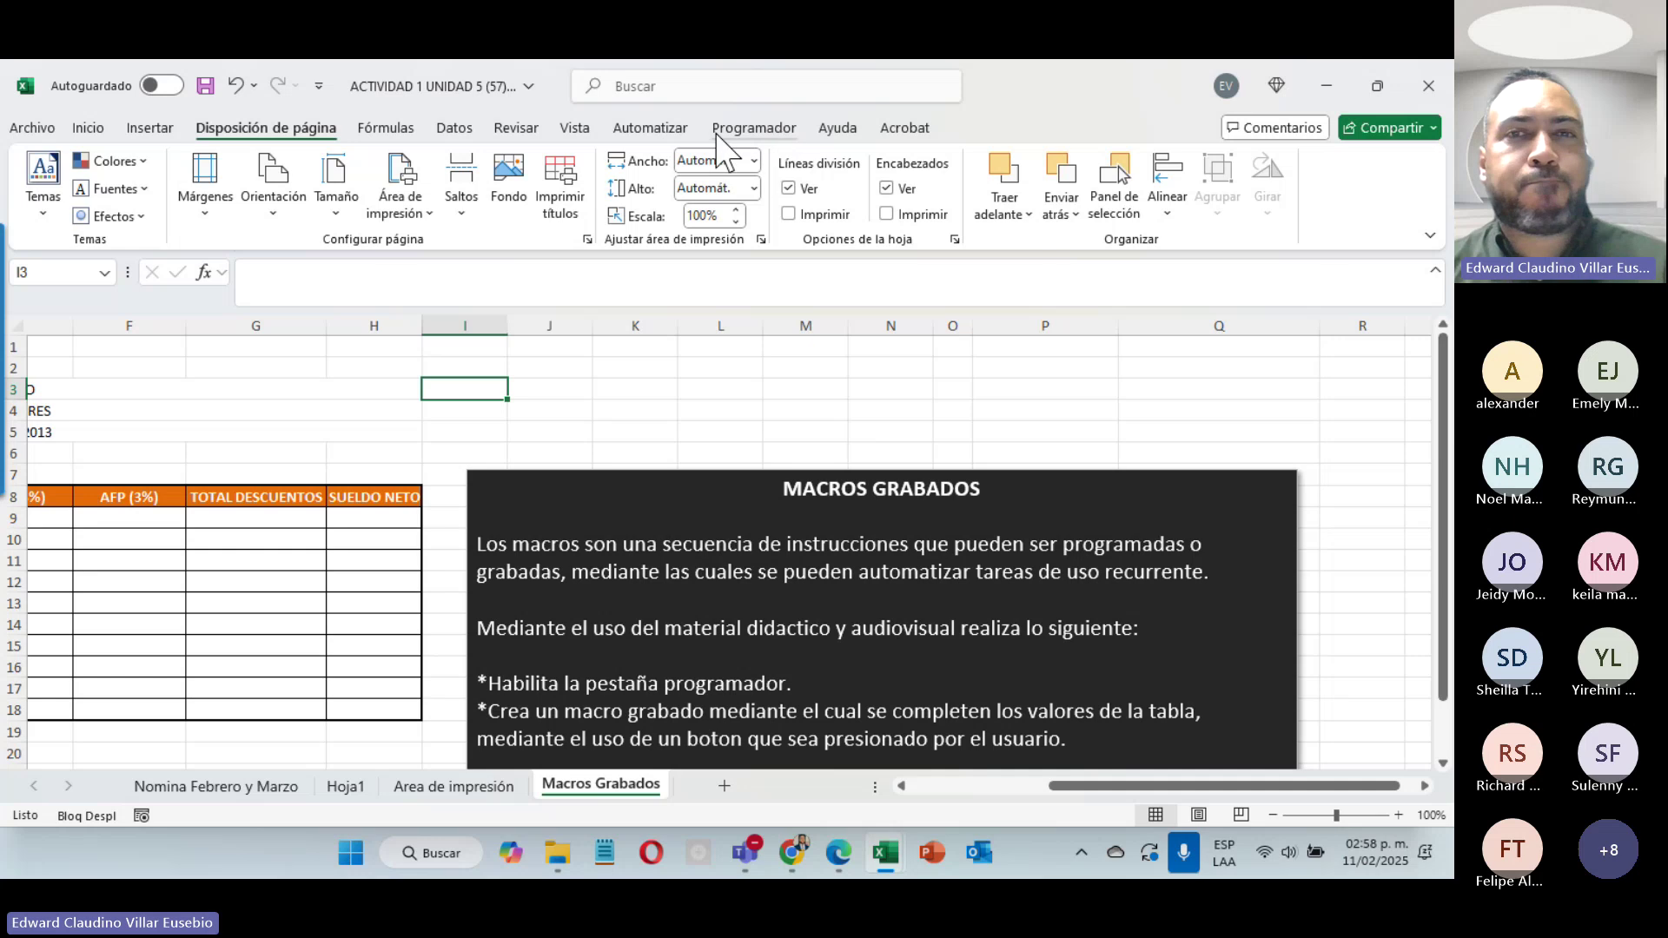
Step: Disable the Programador tab in the ribbon customization options and apply the change
click(774, 135)
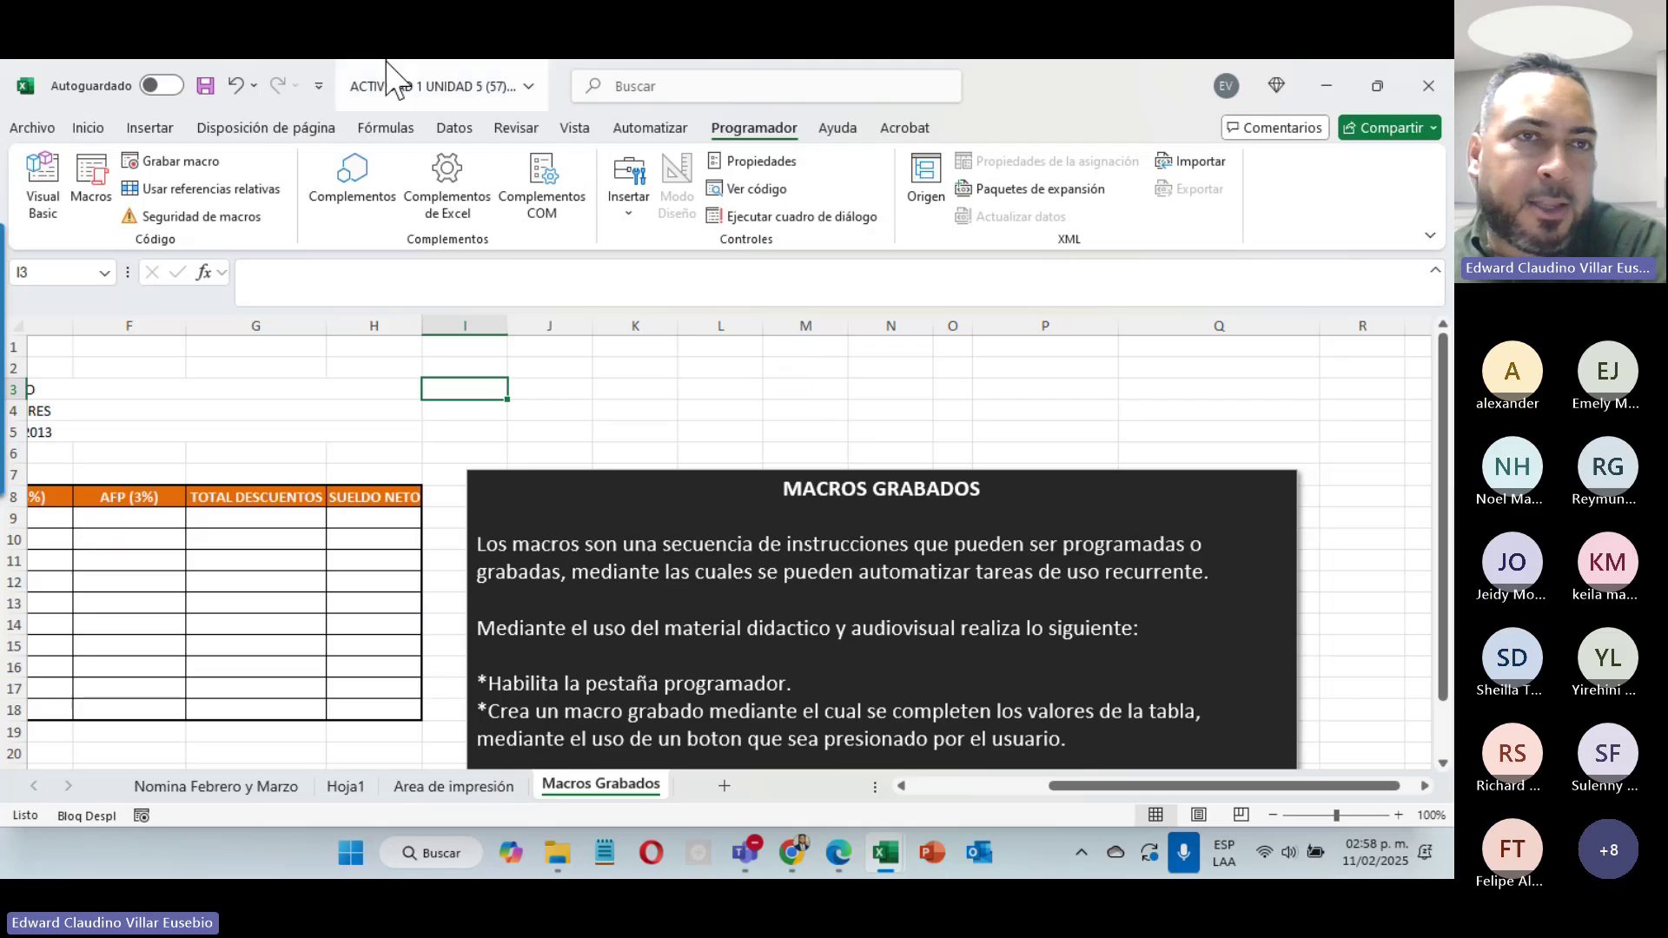
click(318, 86)
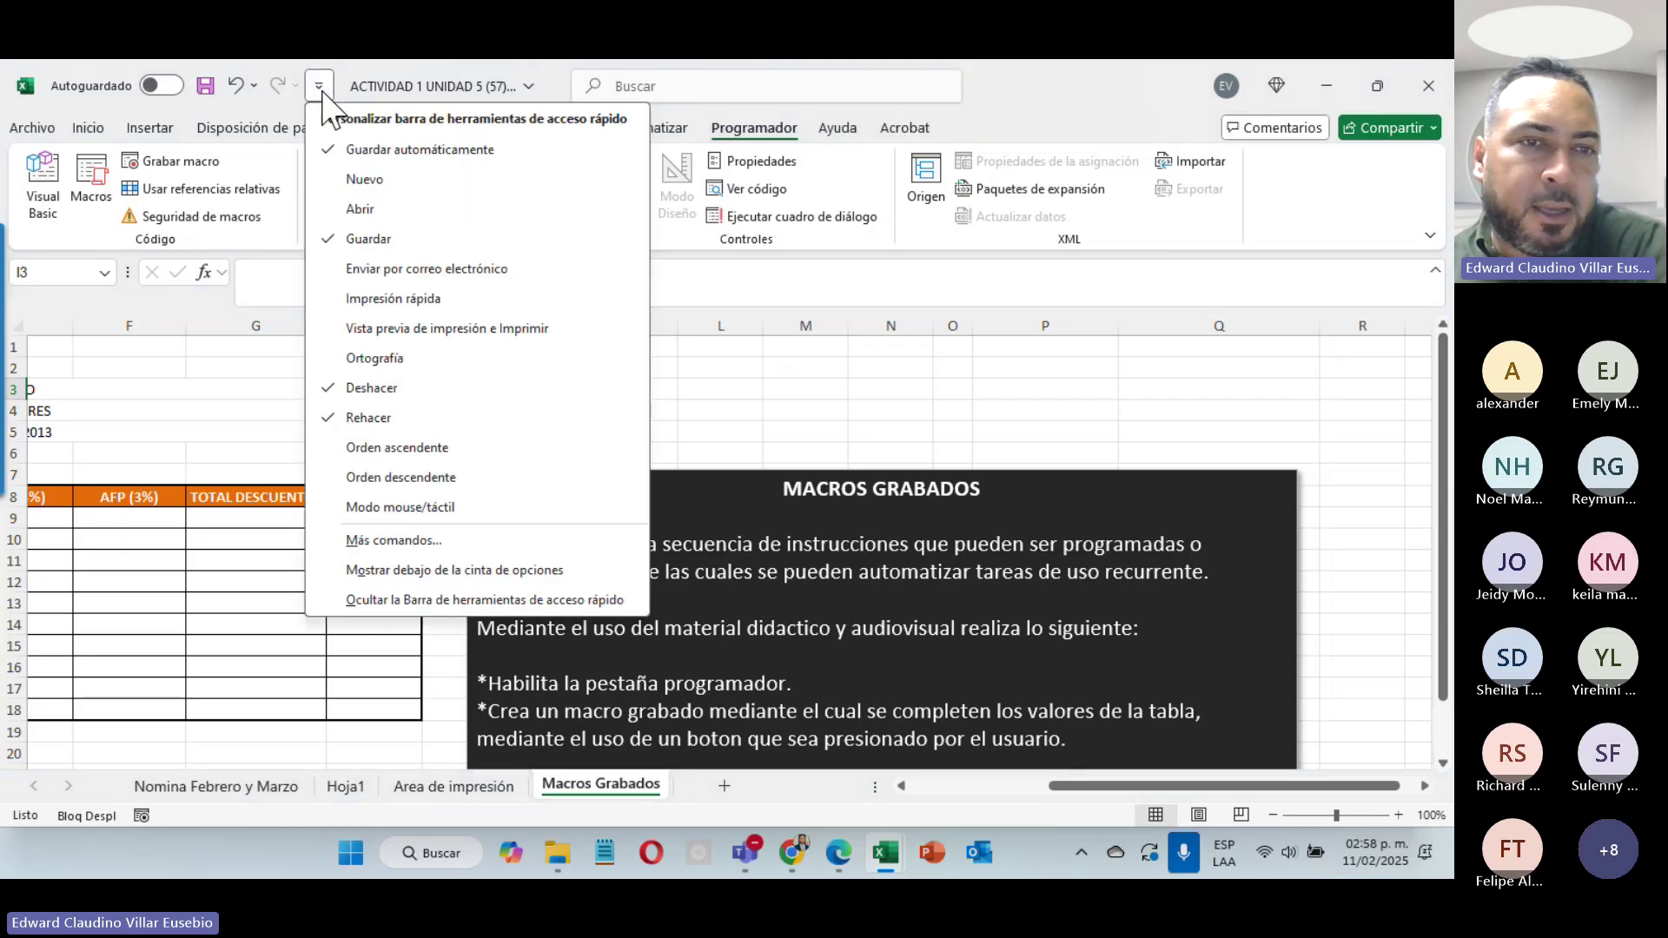
click(366, 542)
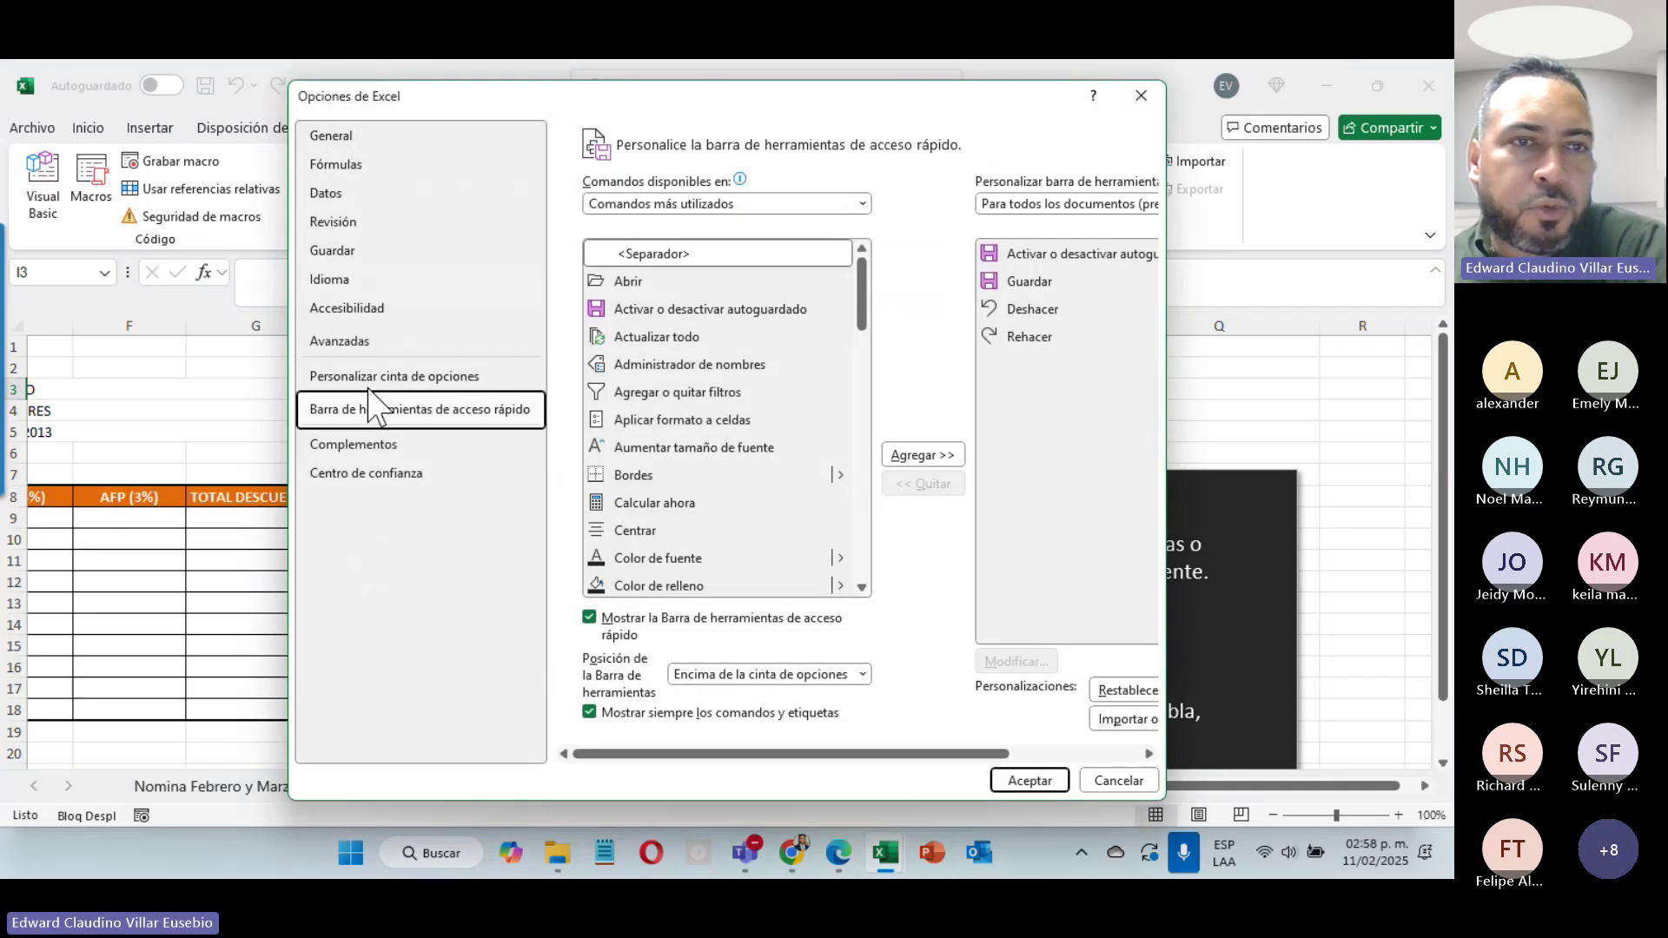
click(487, 377)
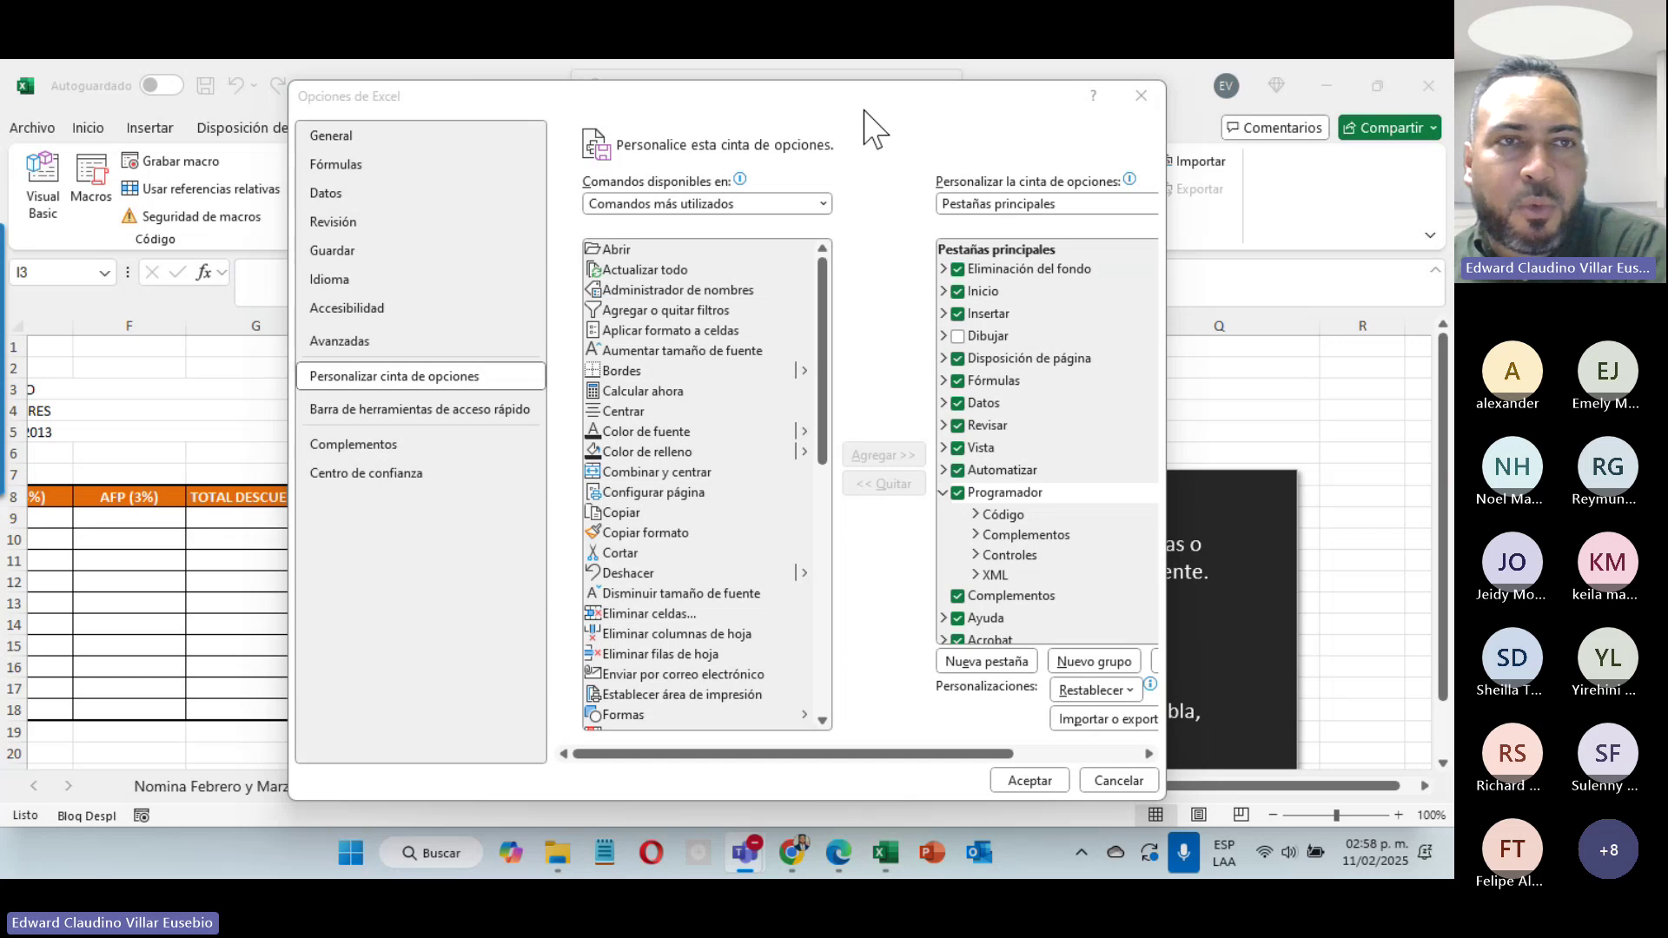
drag(864, 113, 688, 216)
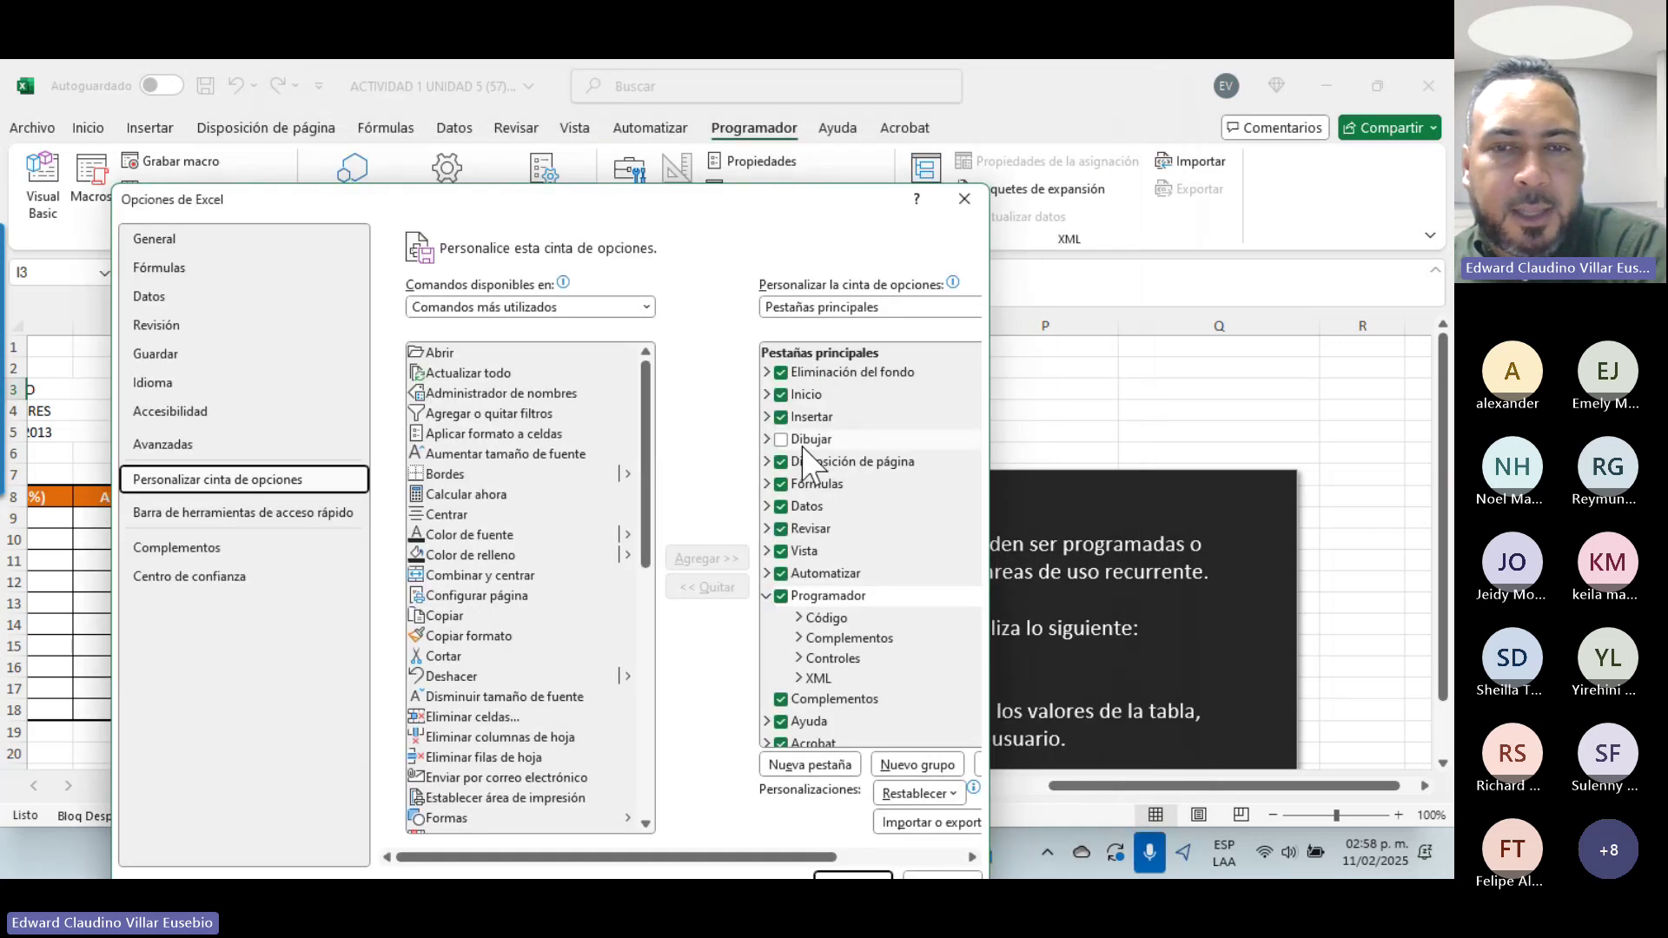
scroll(791, 478, down, 1)
click(781, 588)
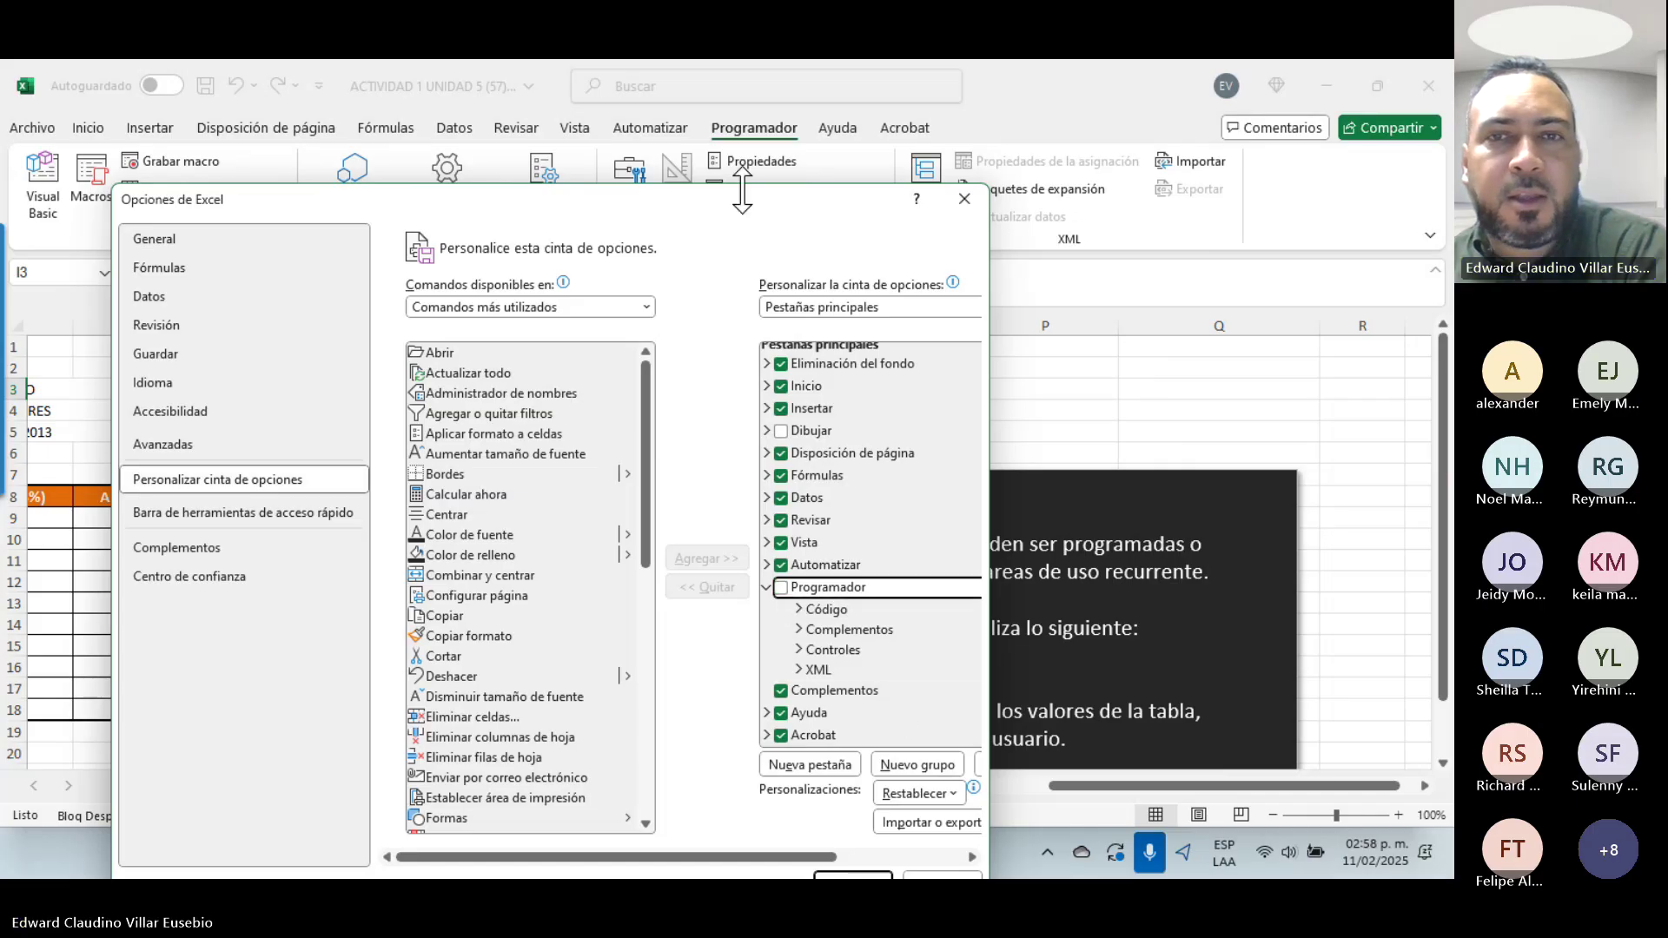
drag(742, 185, 730, 142)
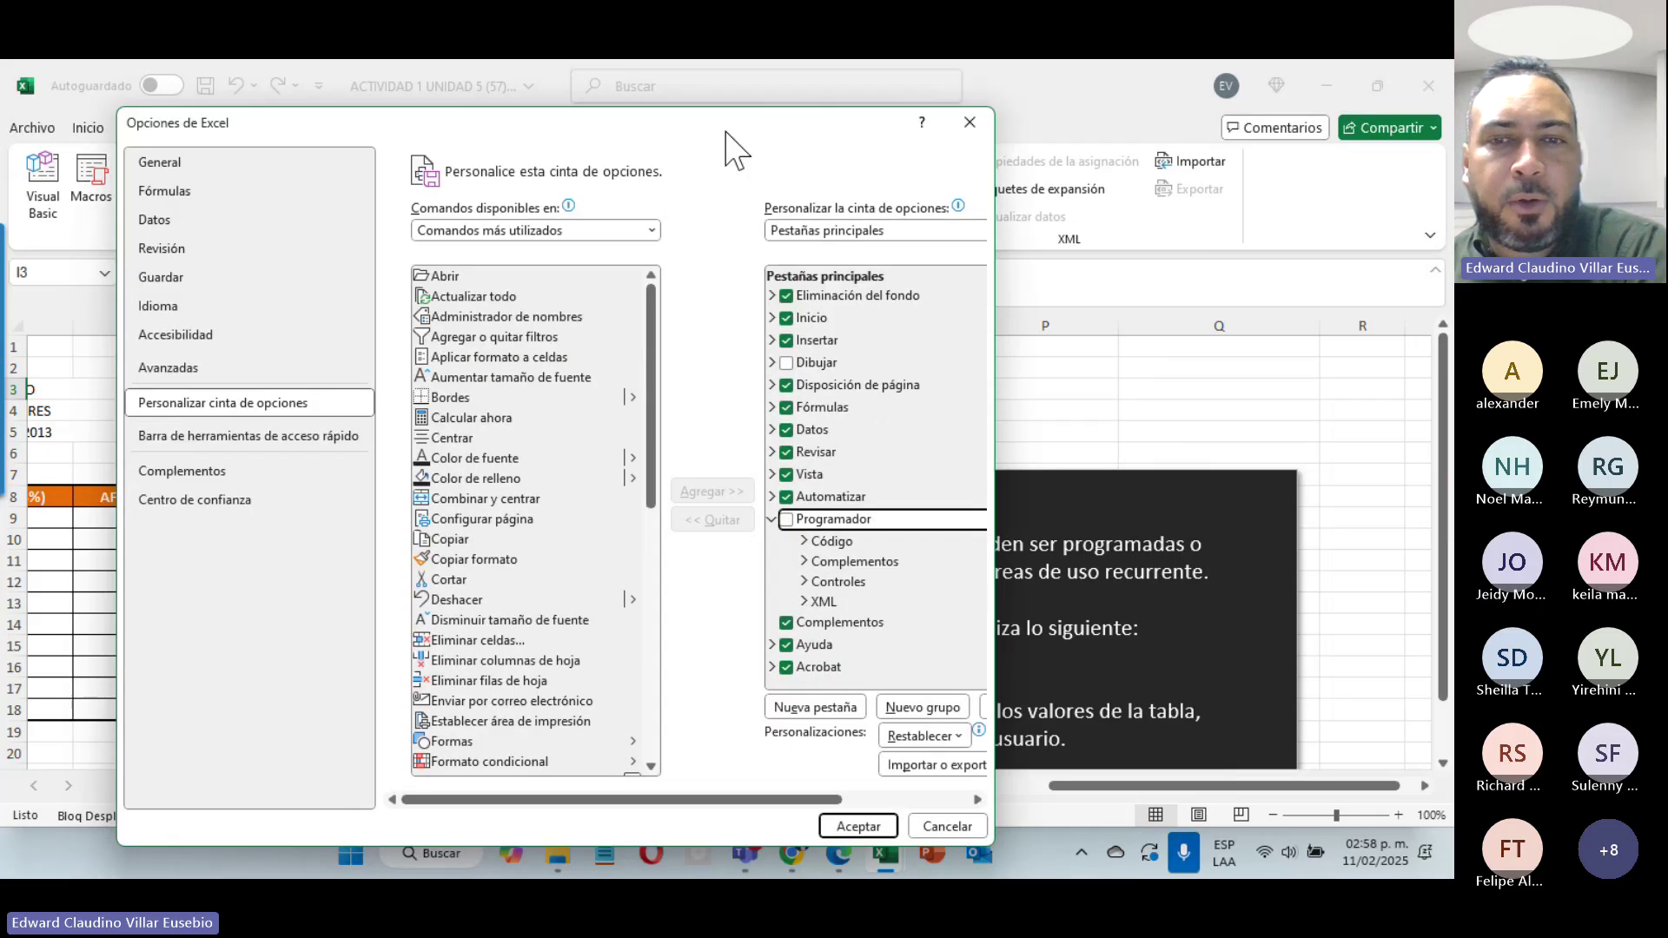
click(860, 825)
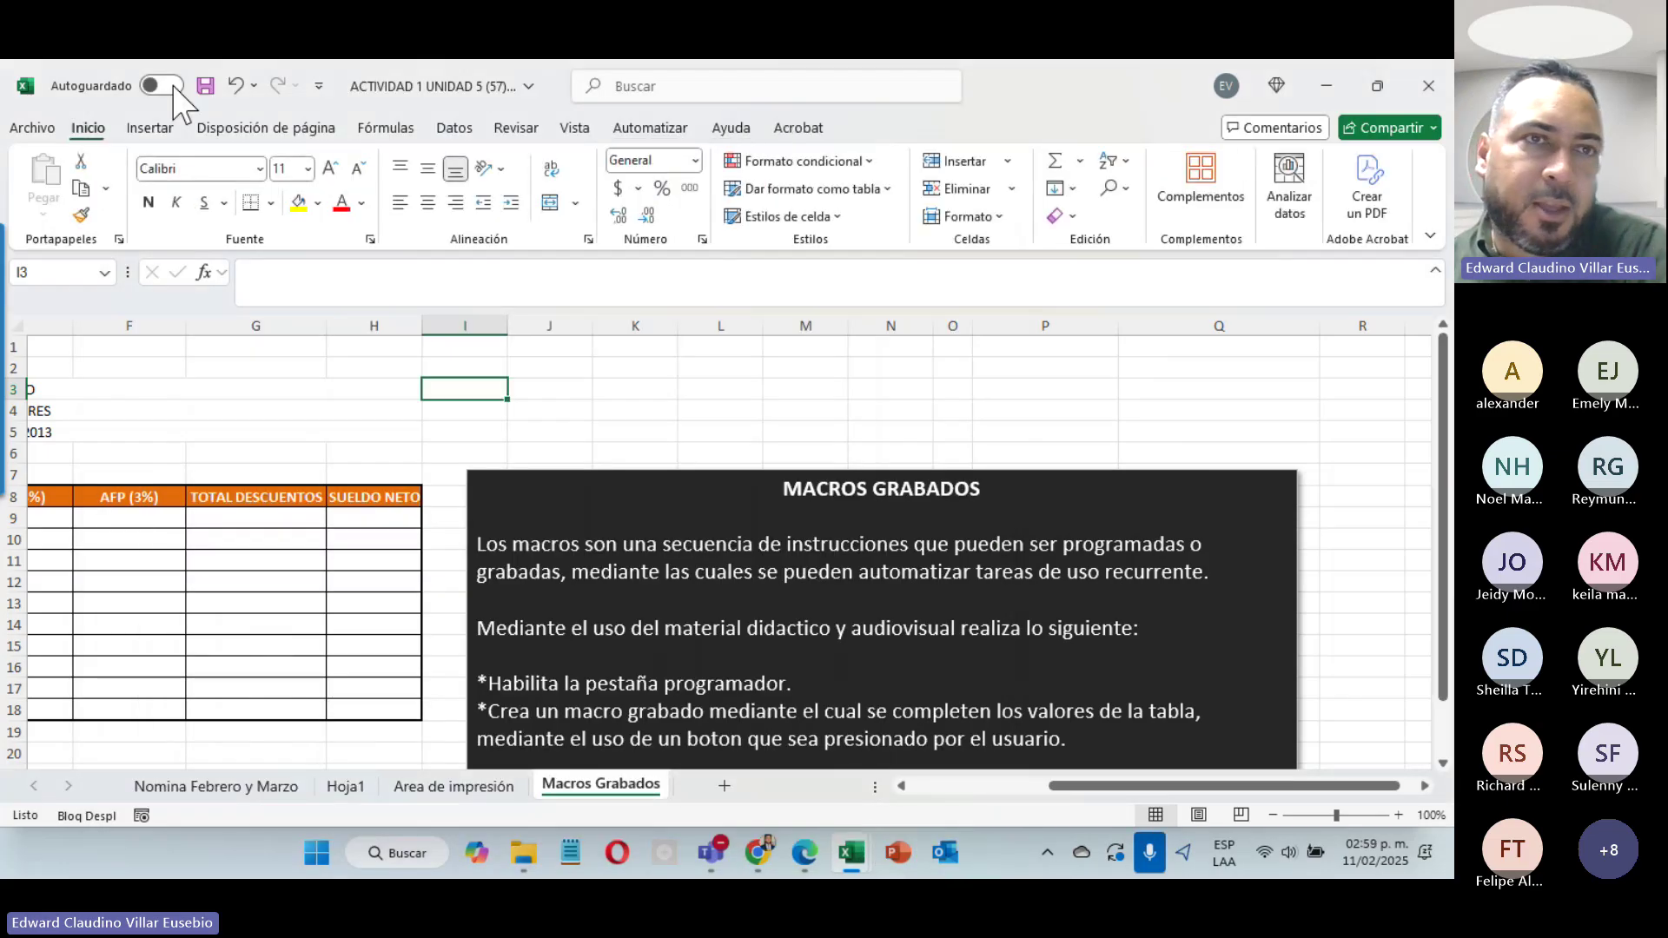
Step: Enable the Programador tab in the ribbon customization options and apply the change
click(319, 85)
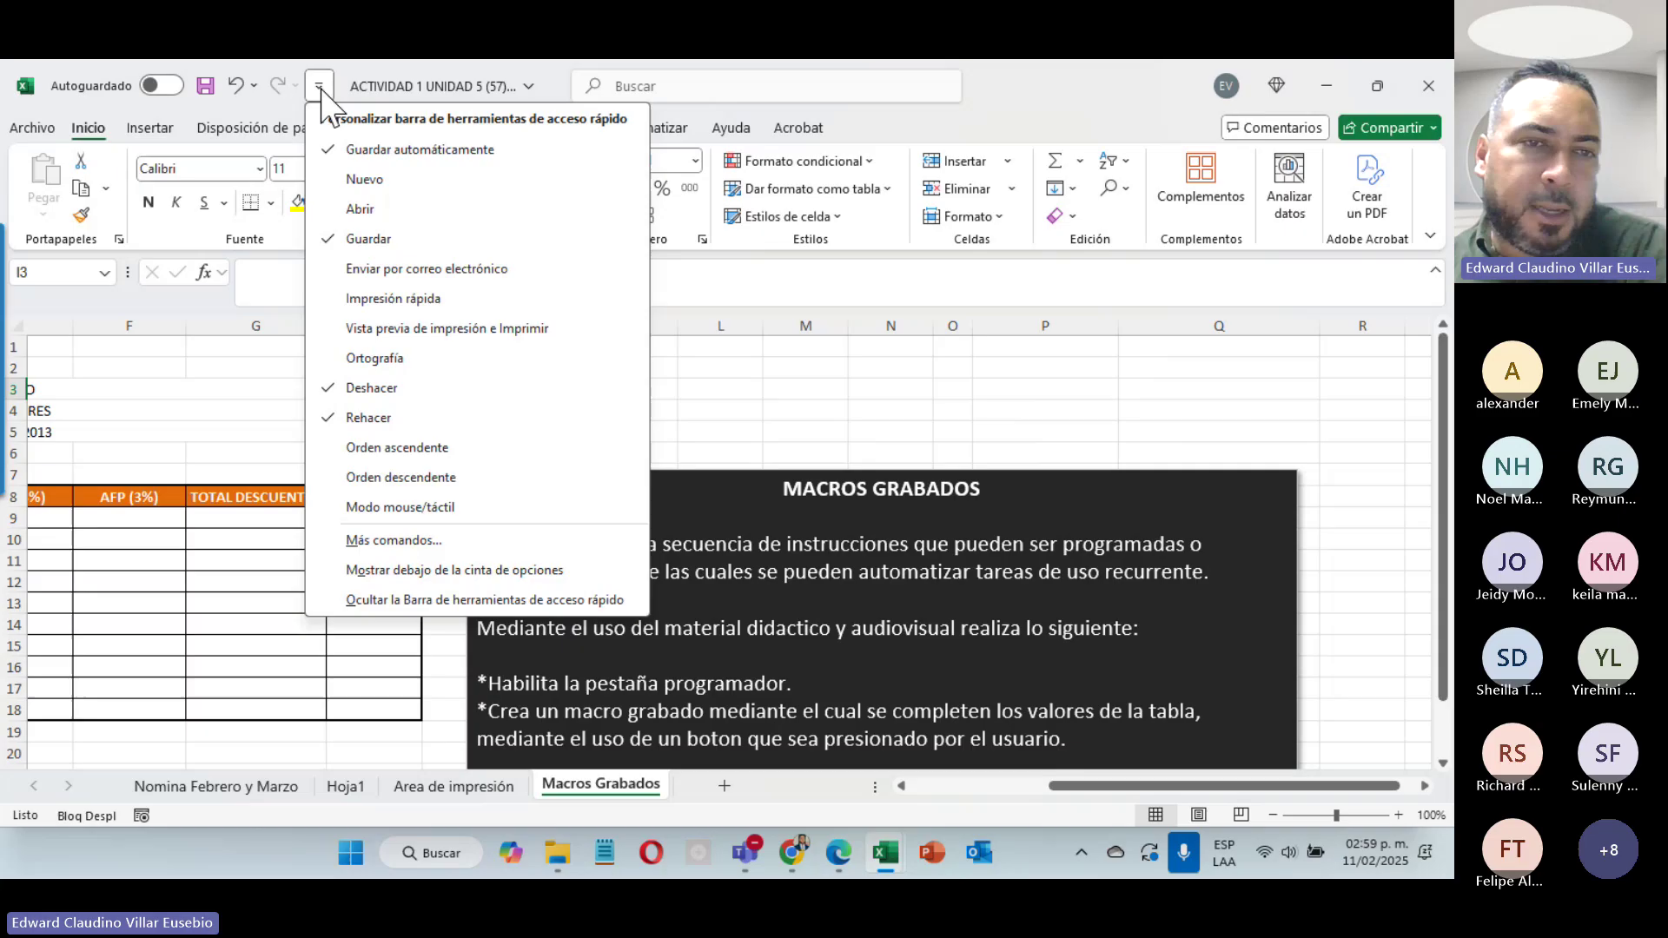
click(447, 540)
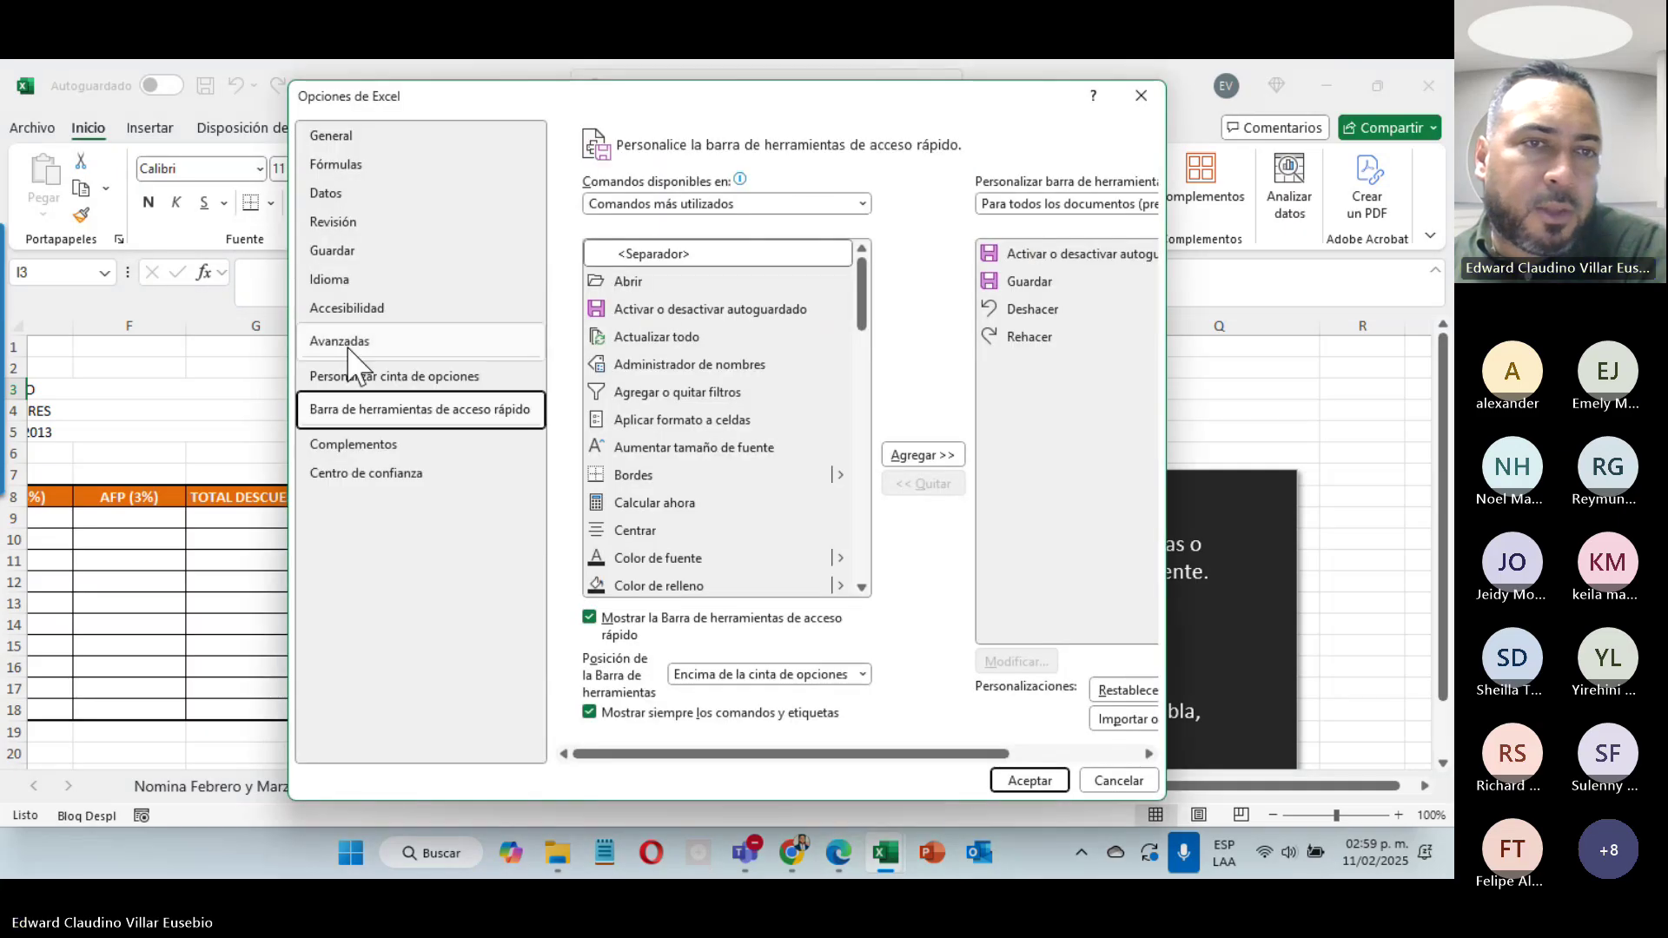
click(404, 376)
scroll(974, 556, down, 2)
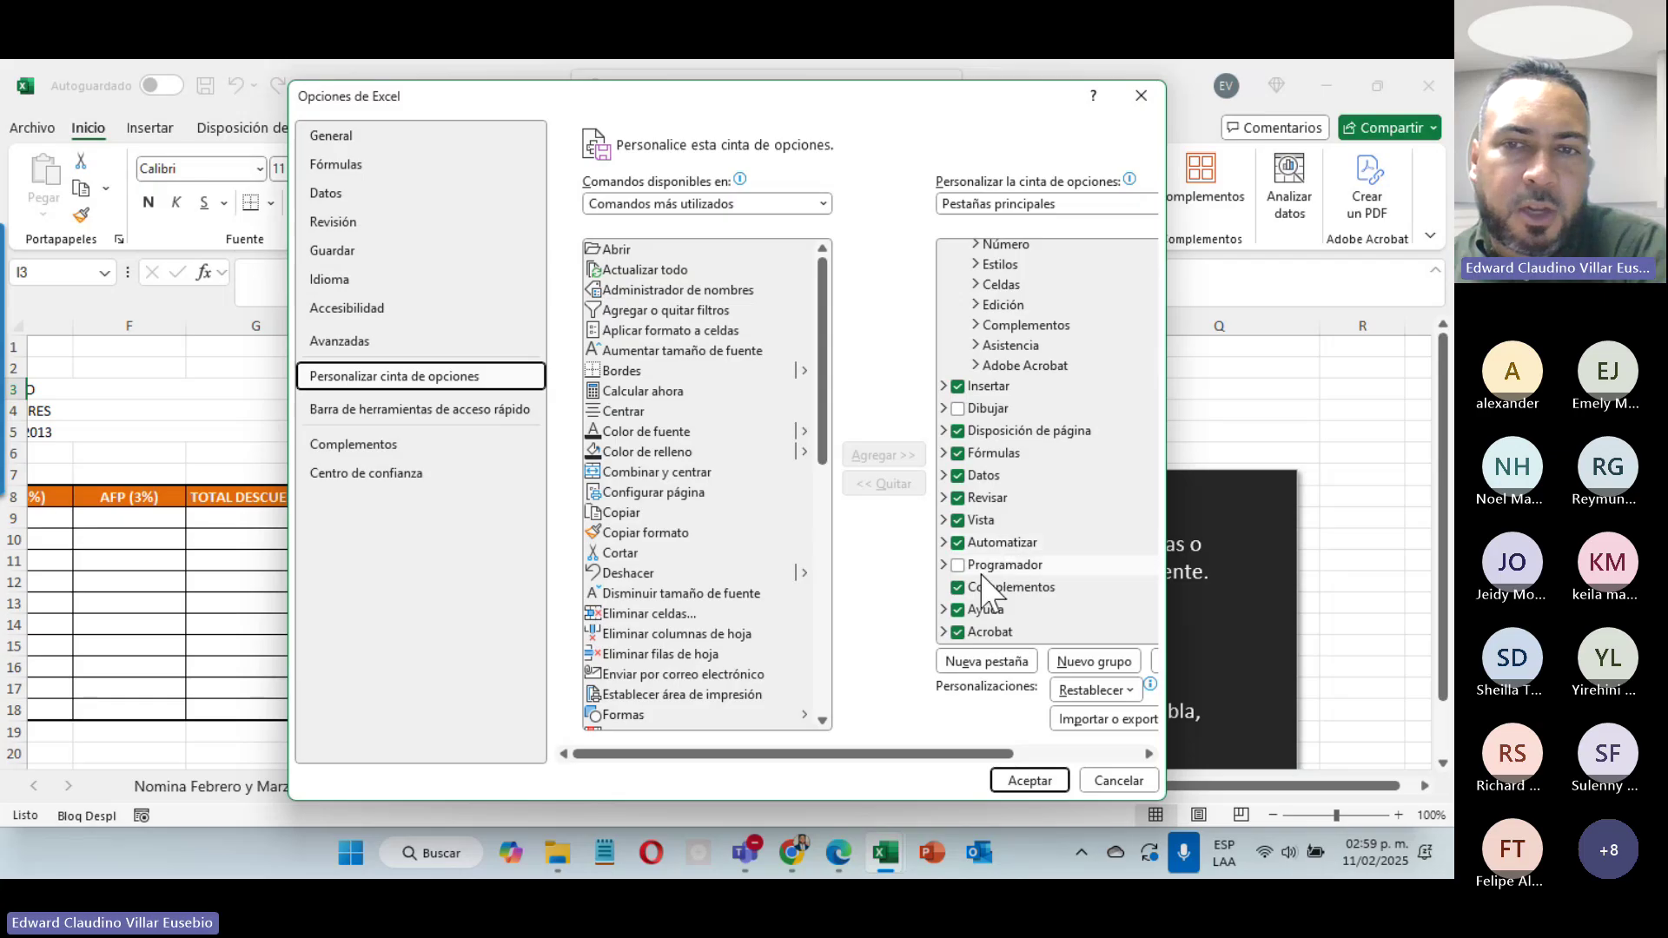
click(980, 566)
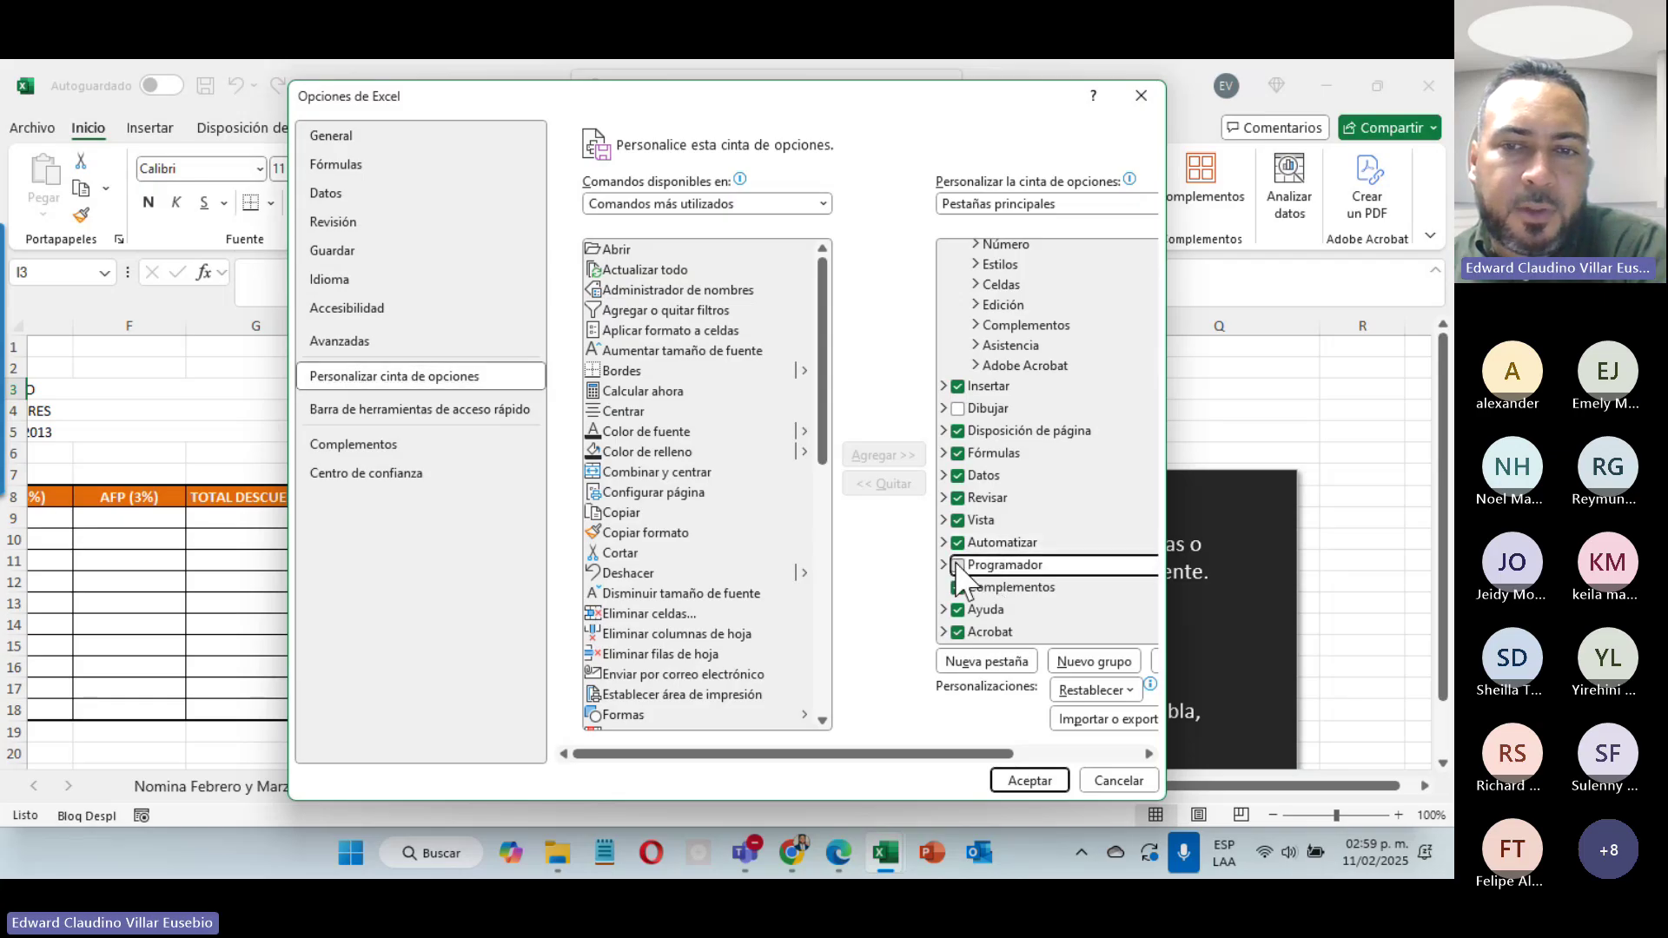
click(1029, 780)
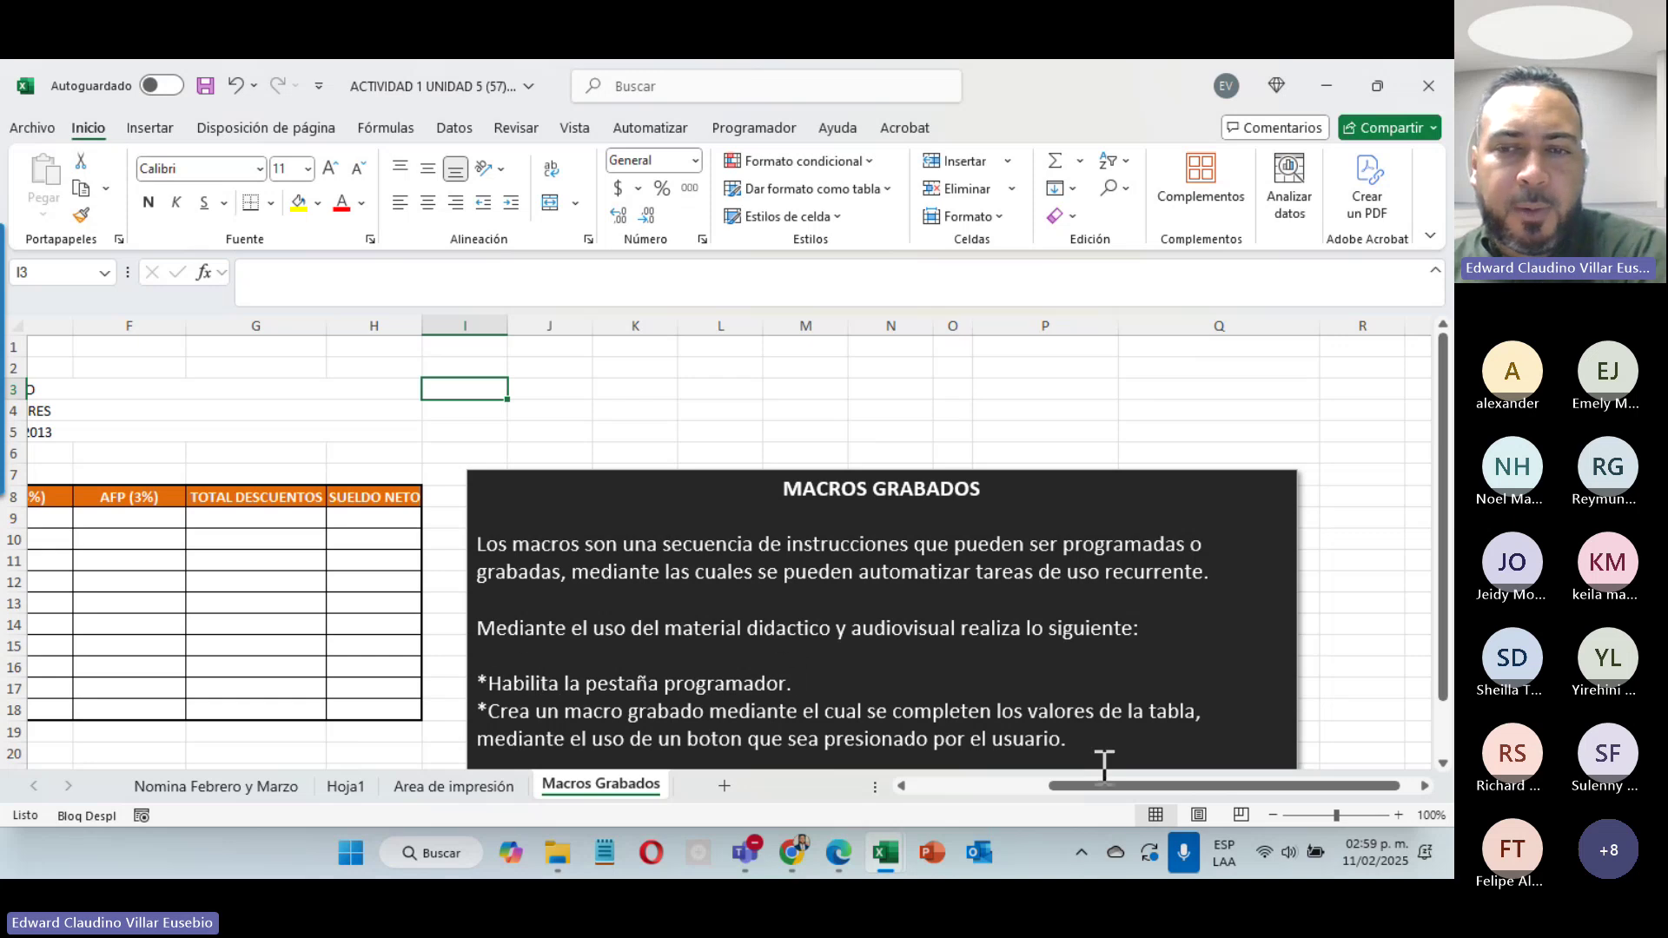
Step: Set up a new macro recording named Macro_Grabado with i as its shortcut letter
scroll(1115, 787, left, 3)
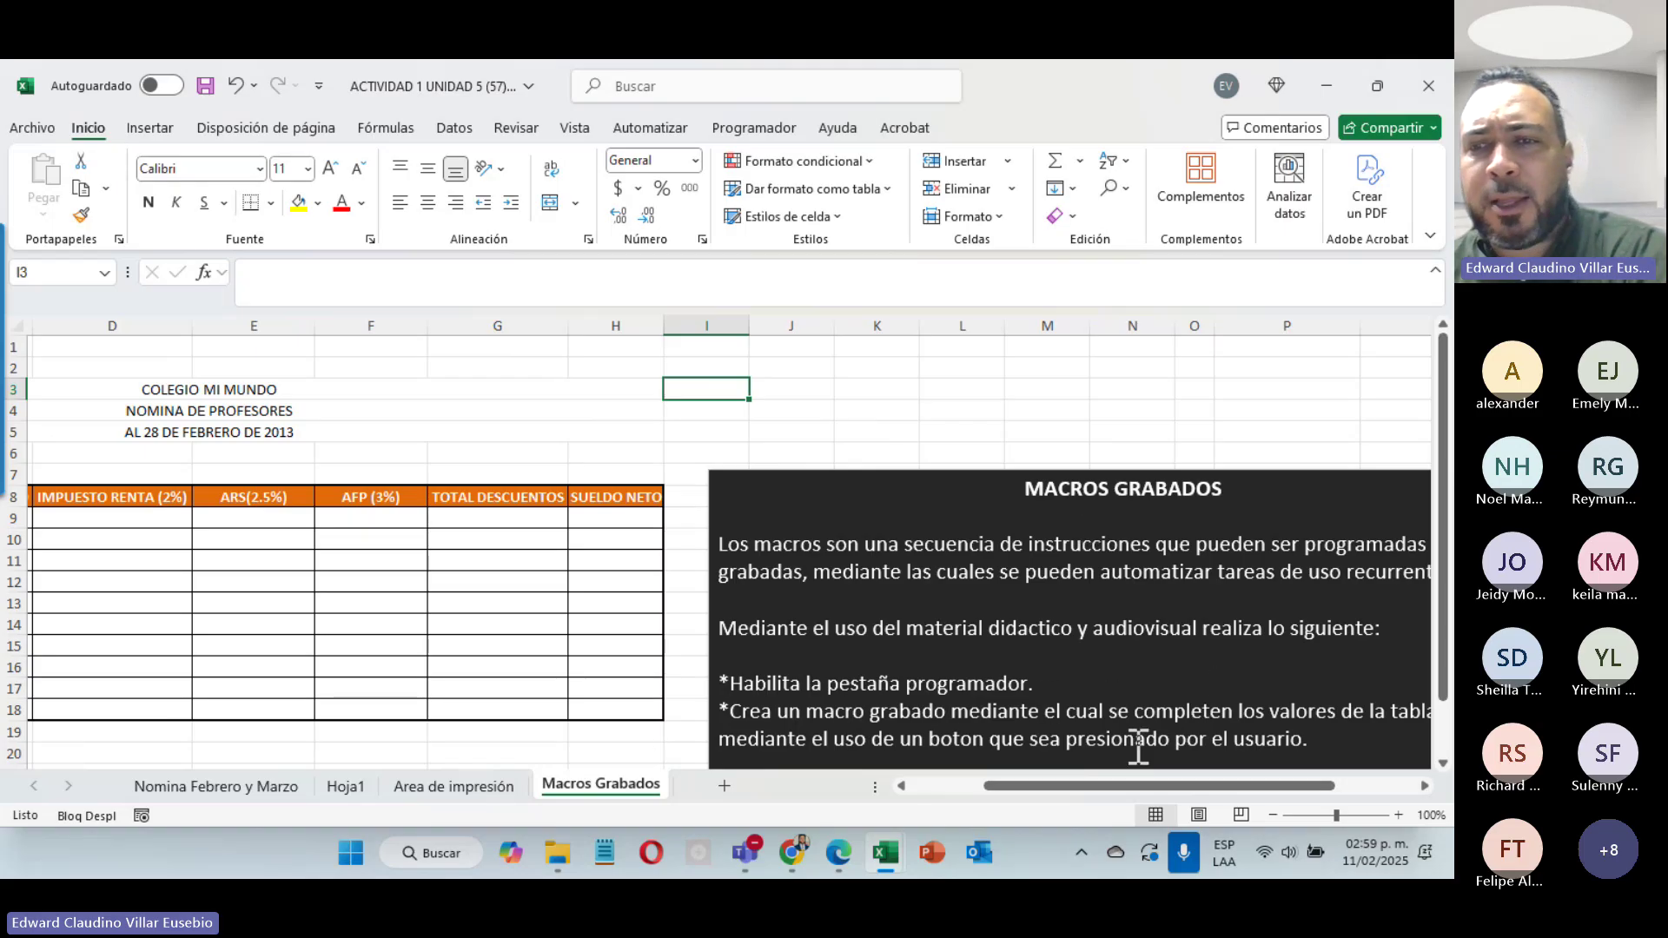
drag(1154, 788, 987, 804)
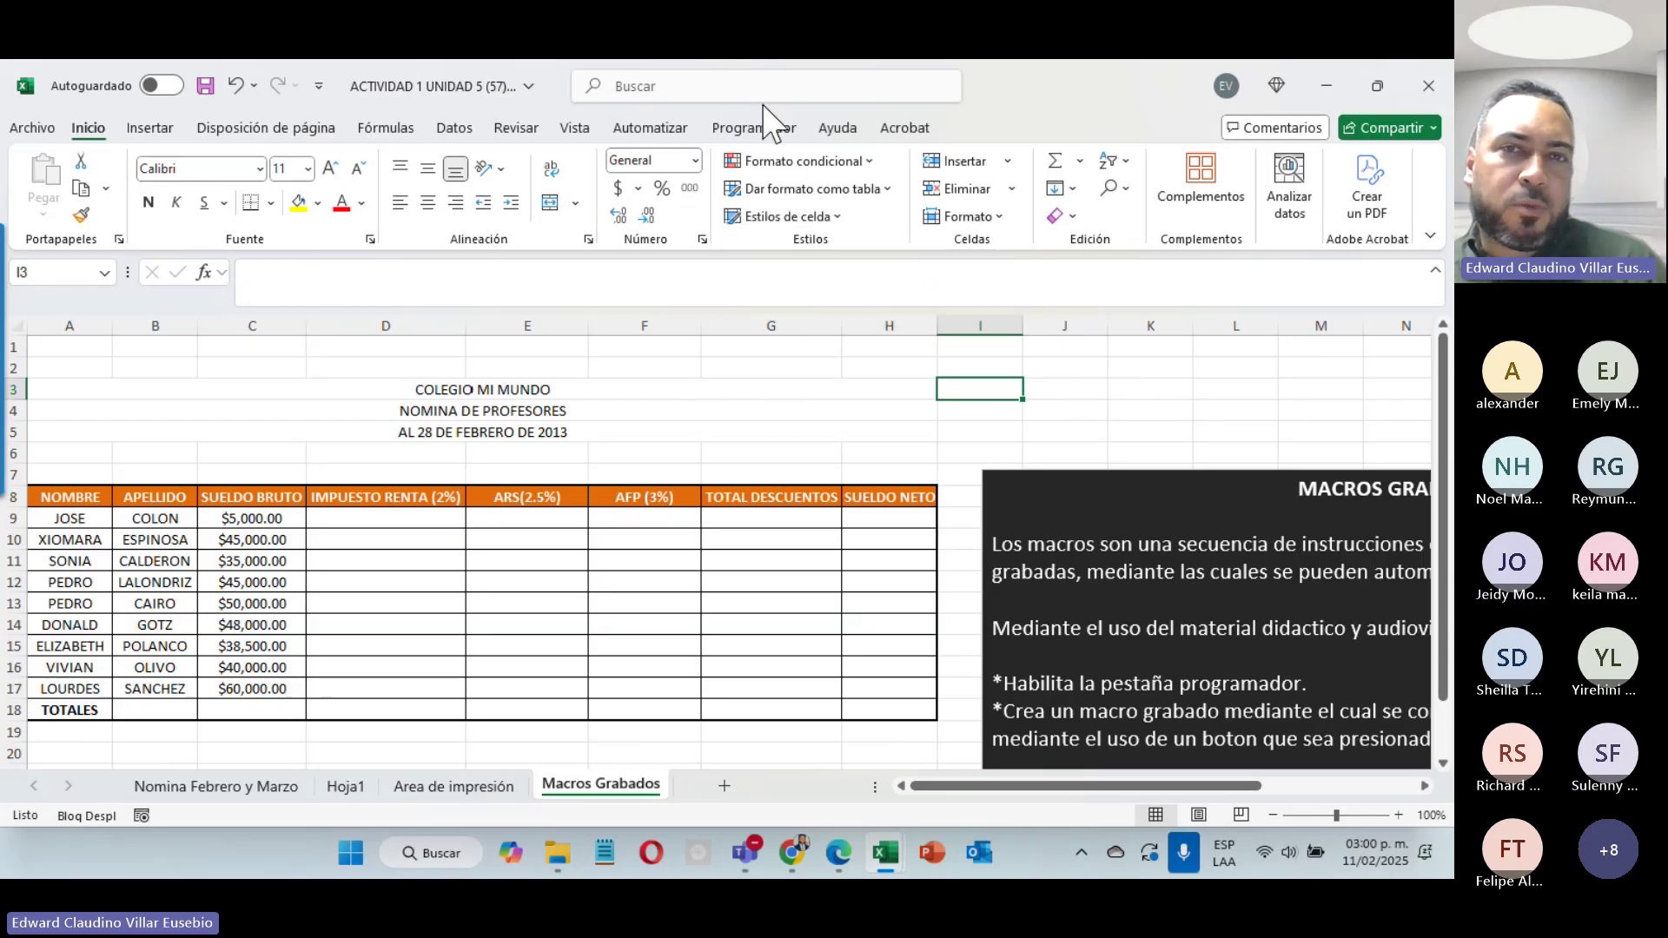
click(792, 130)
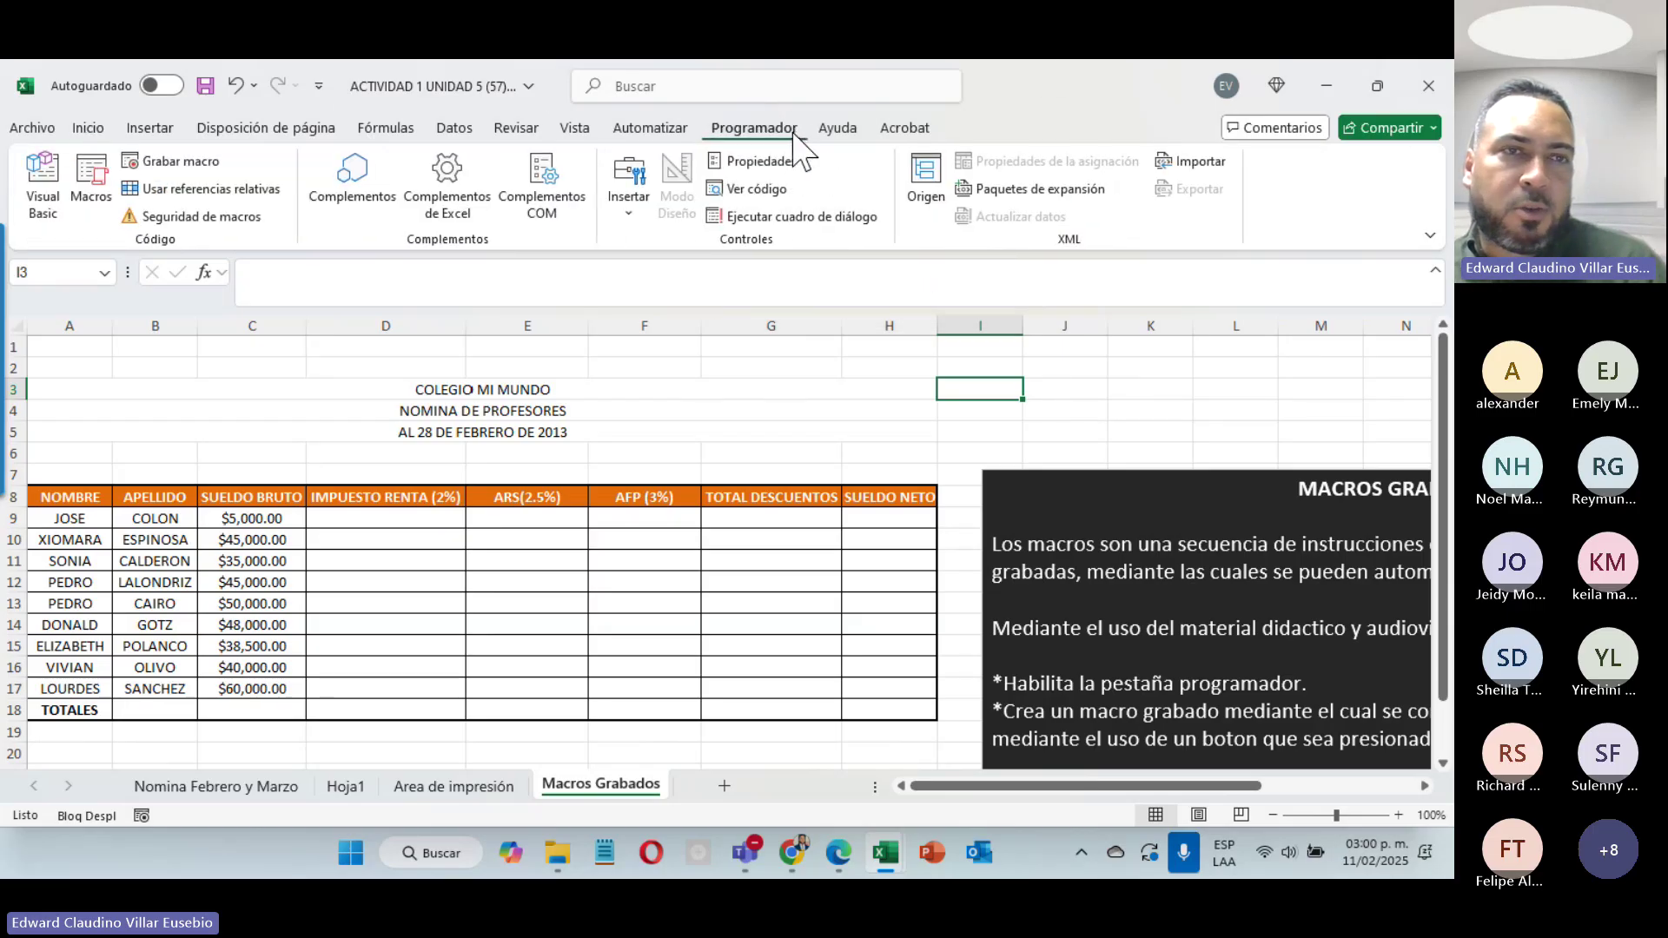
click(174, 163)
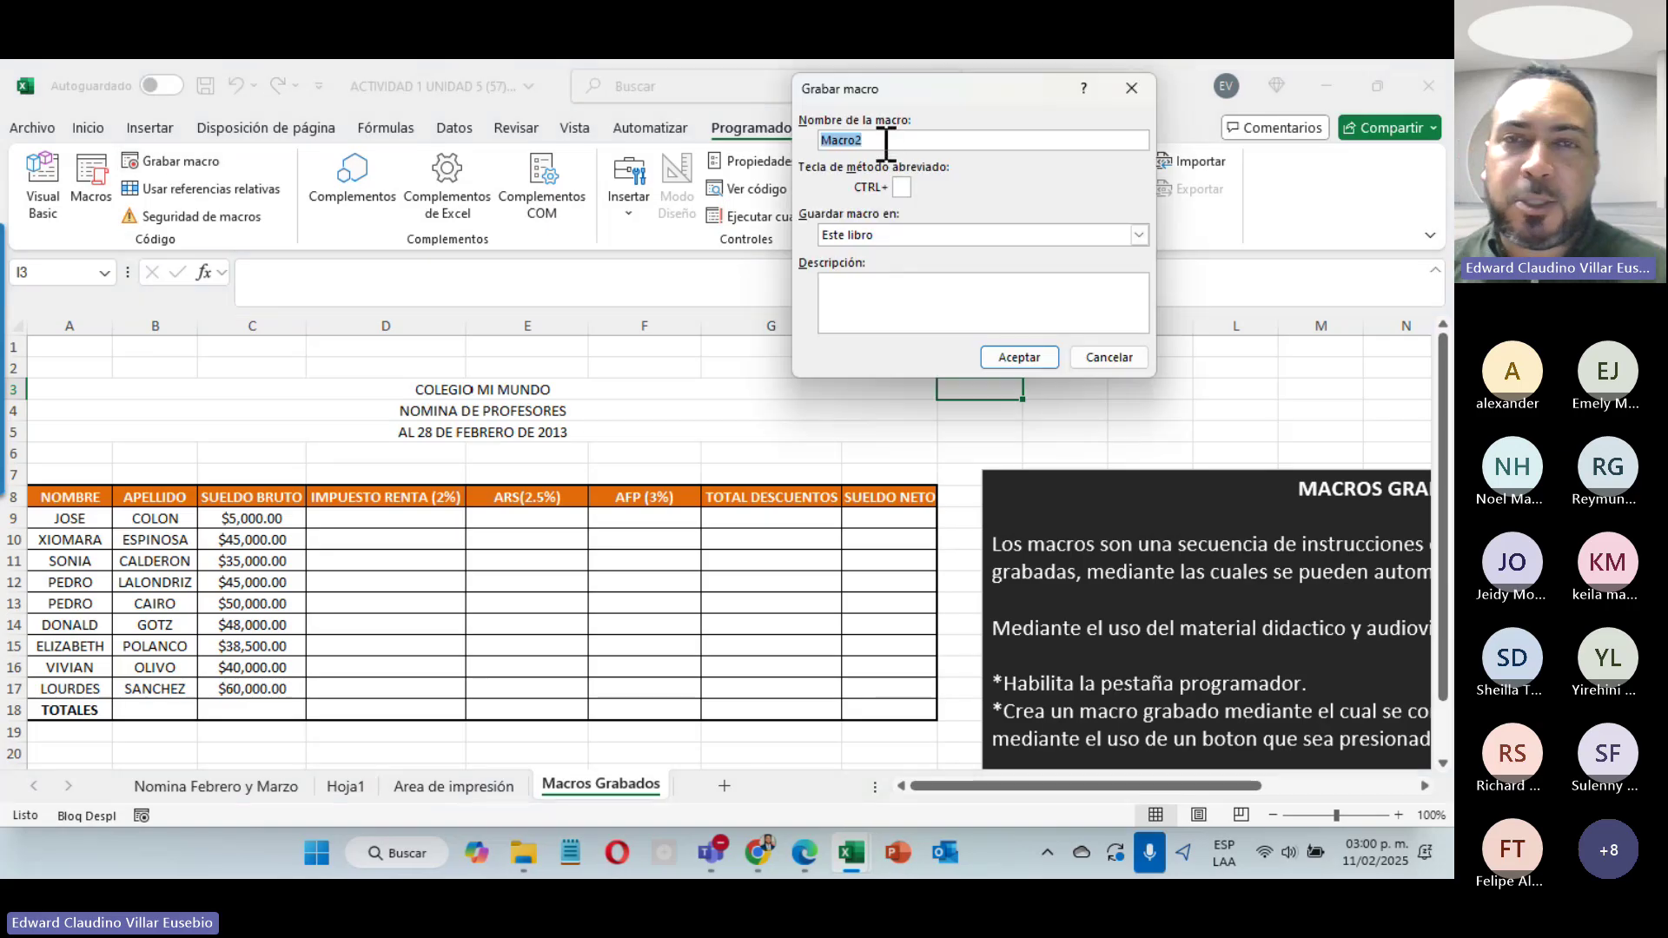
key(BackSpace)
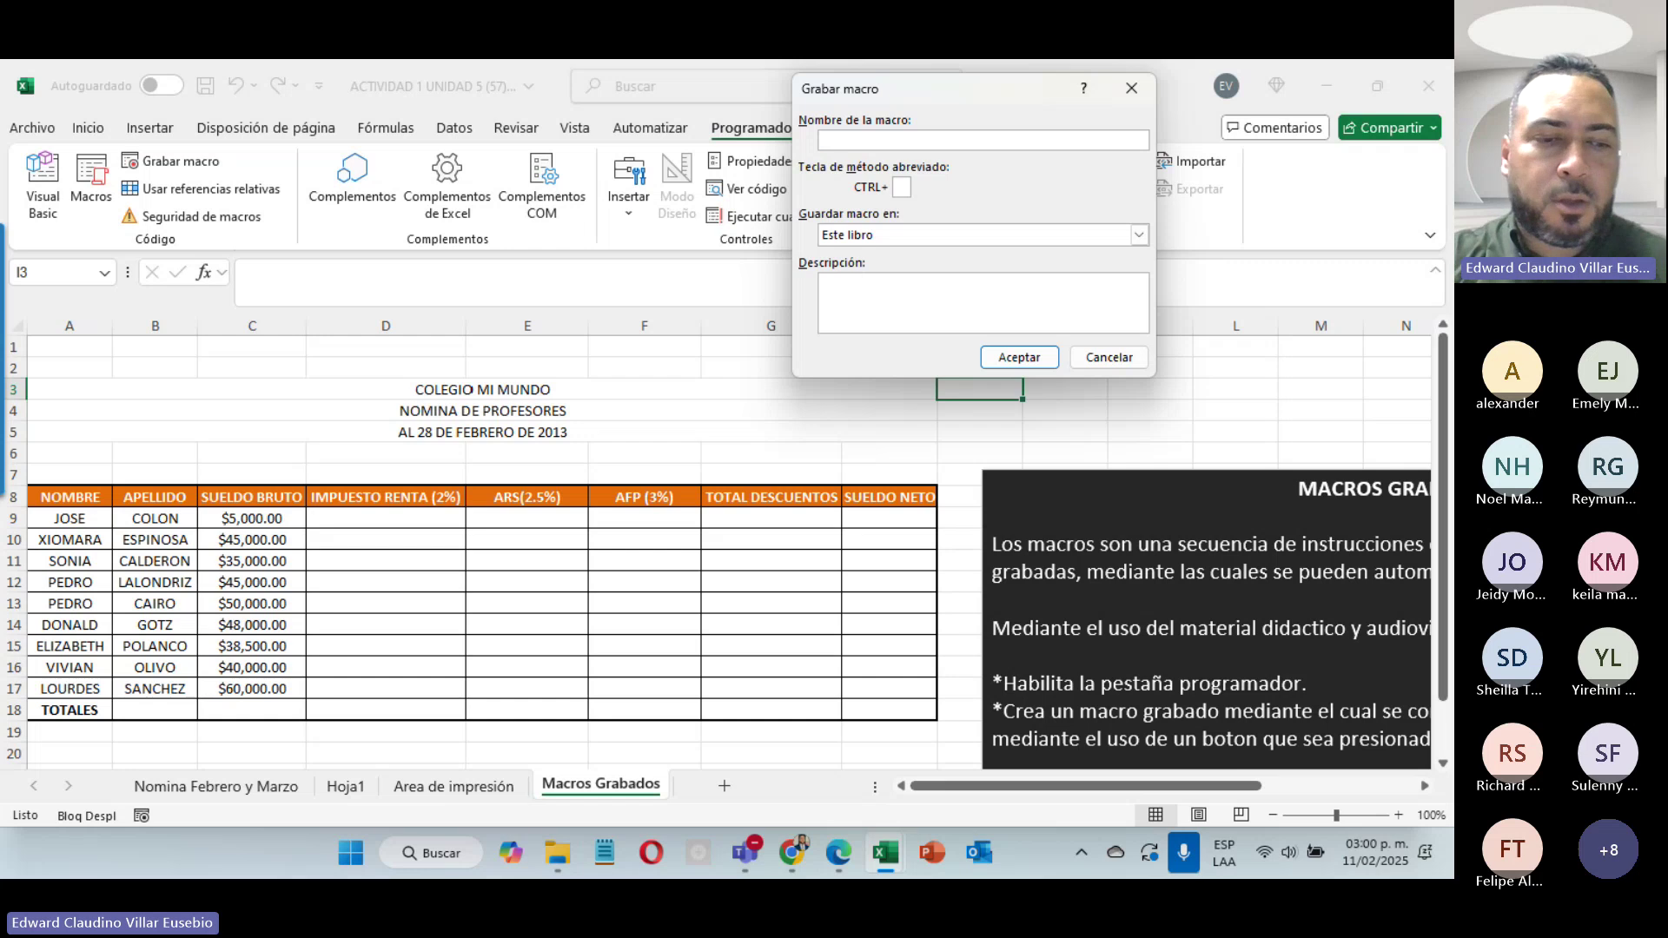
text(m)
key(BackSpace)
key(BackSpace)
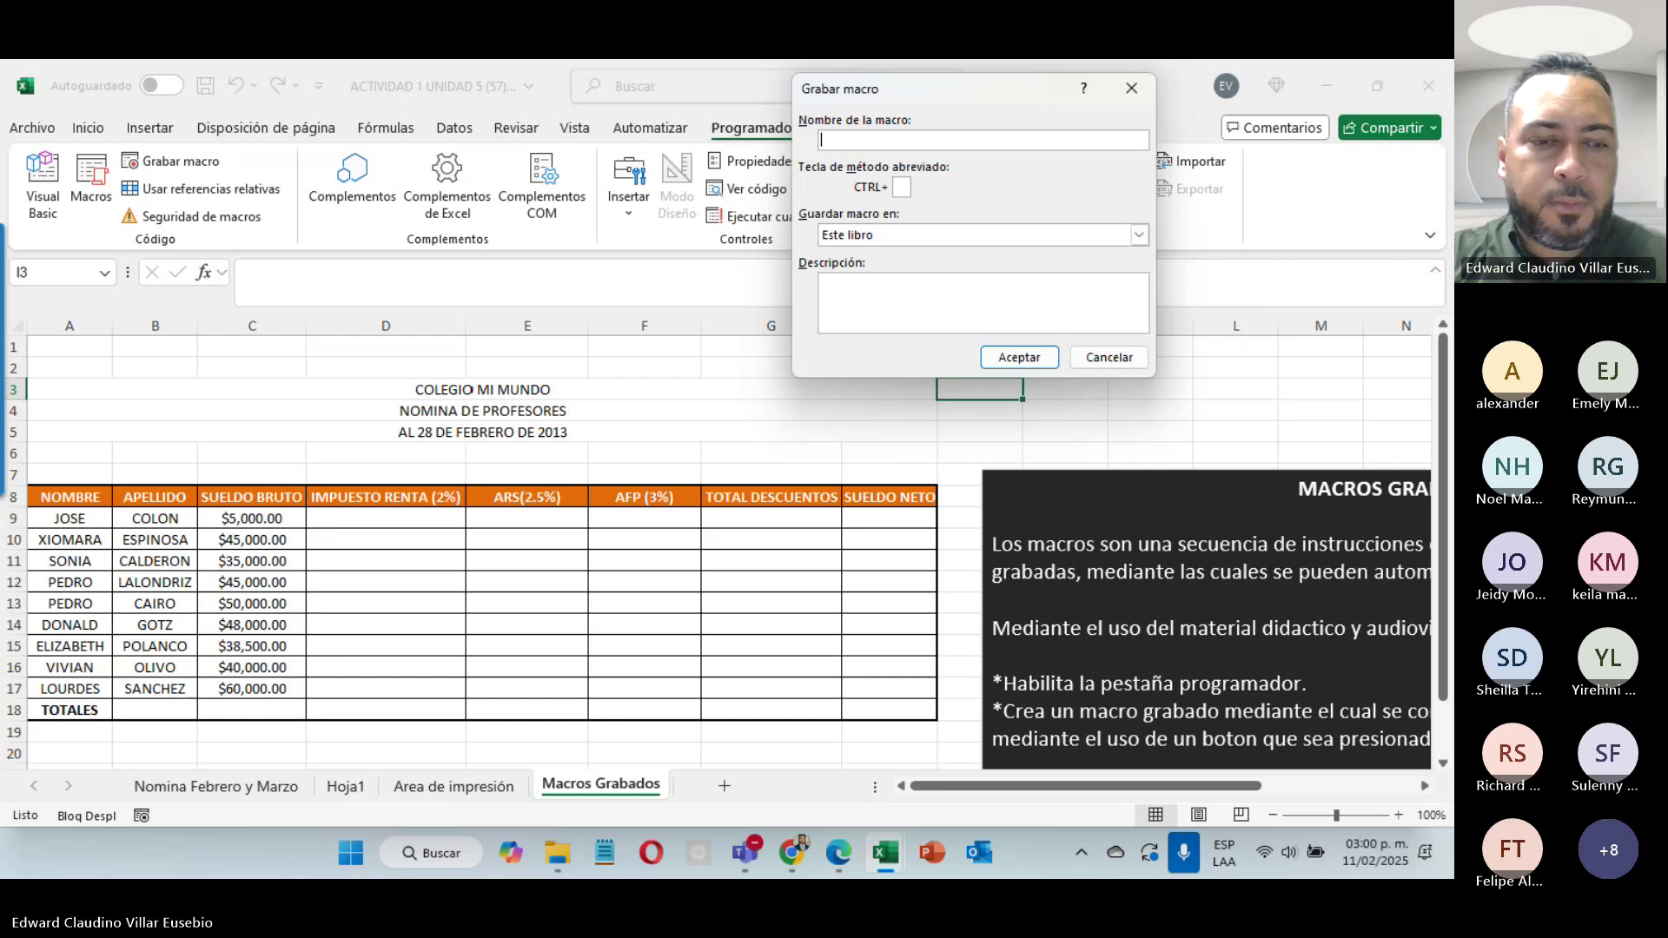
text(Macro)
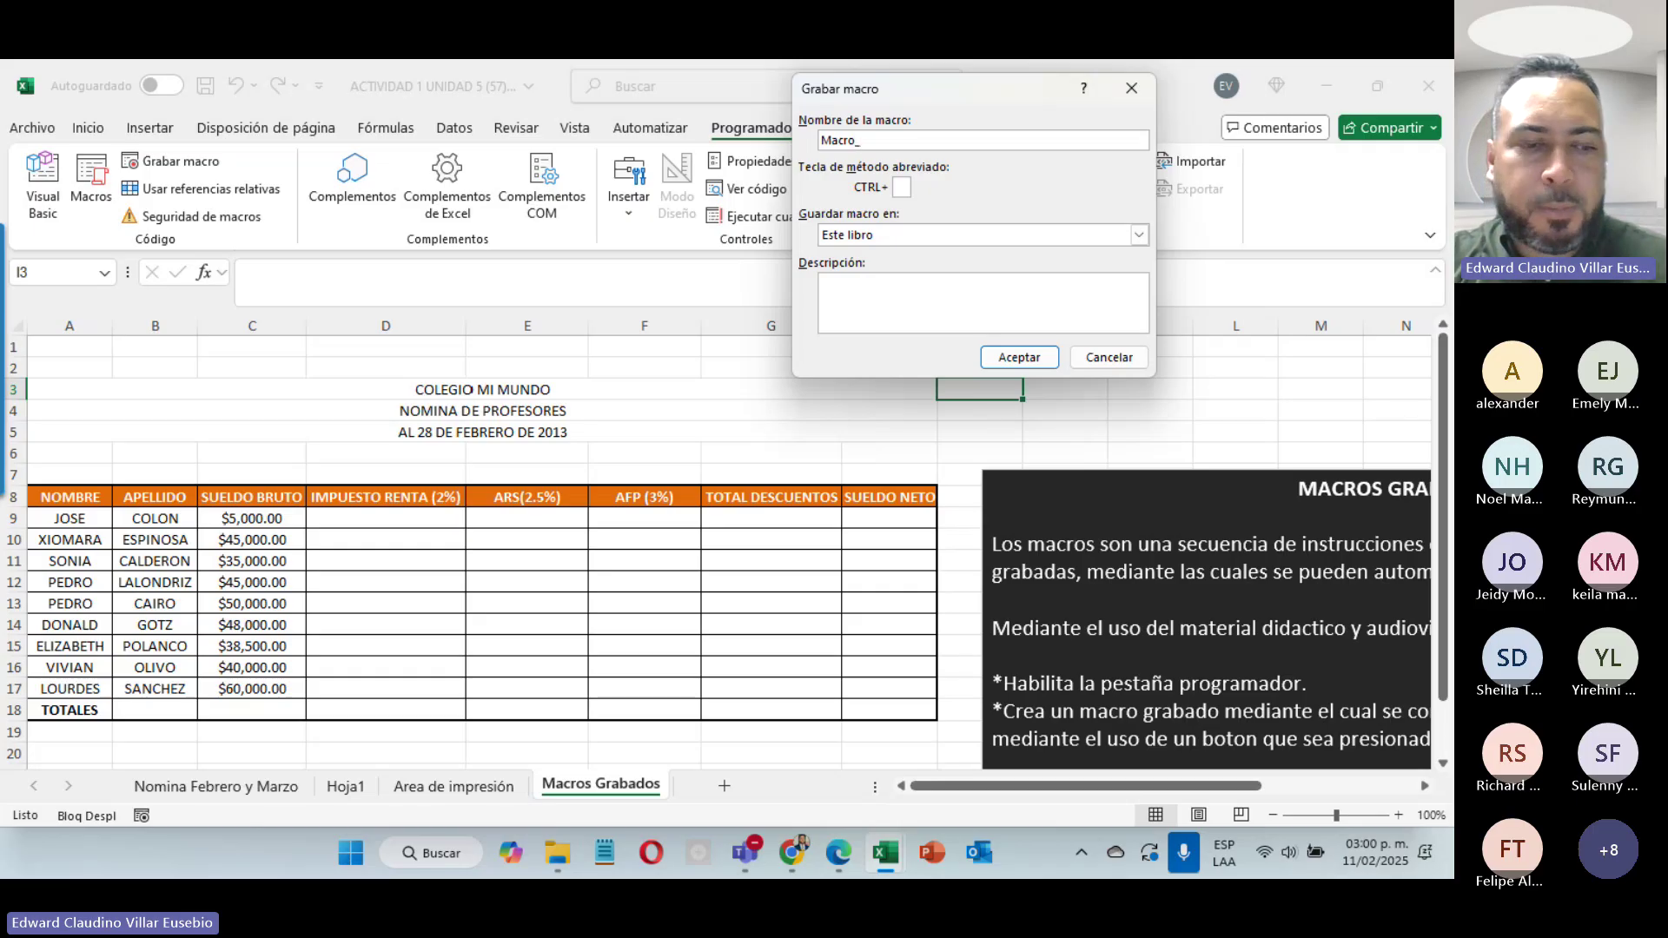
text(_Grabado)
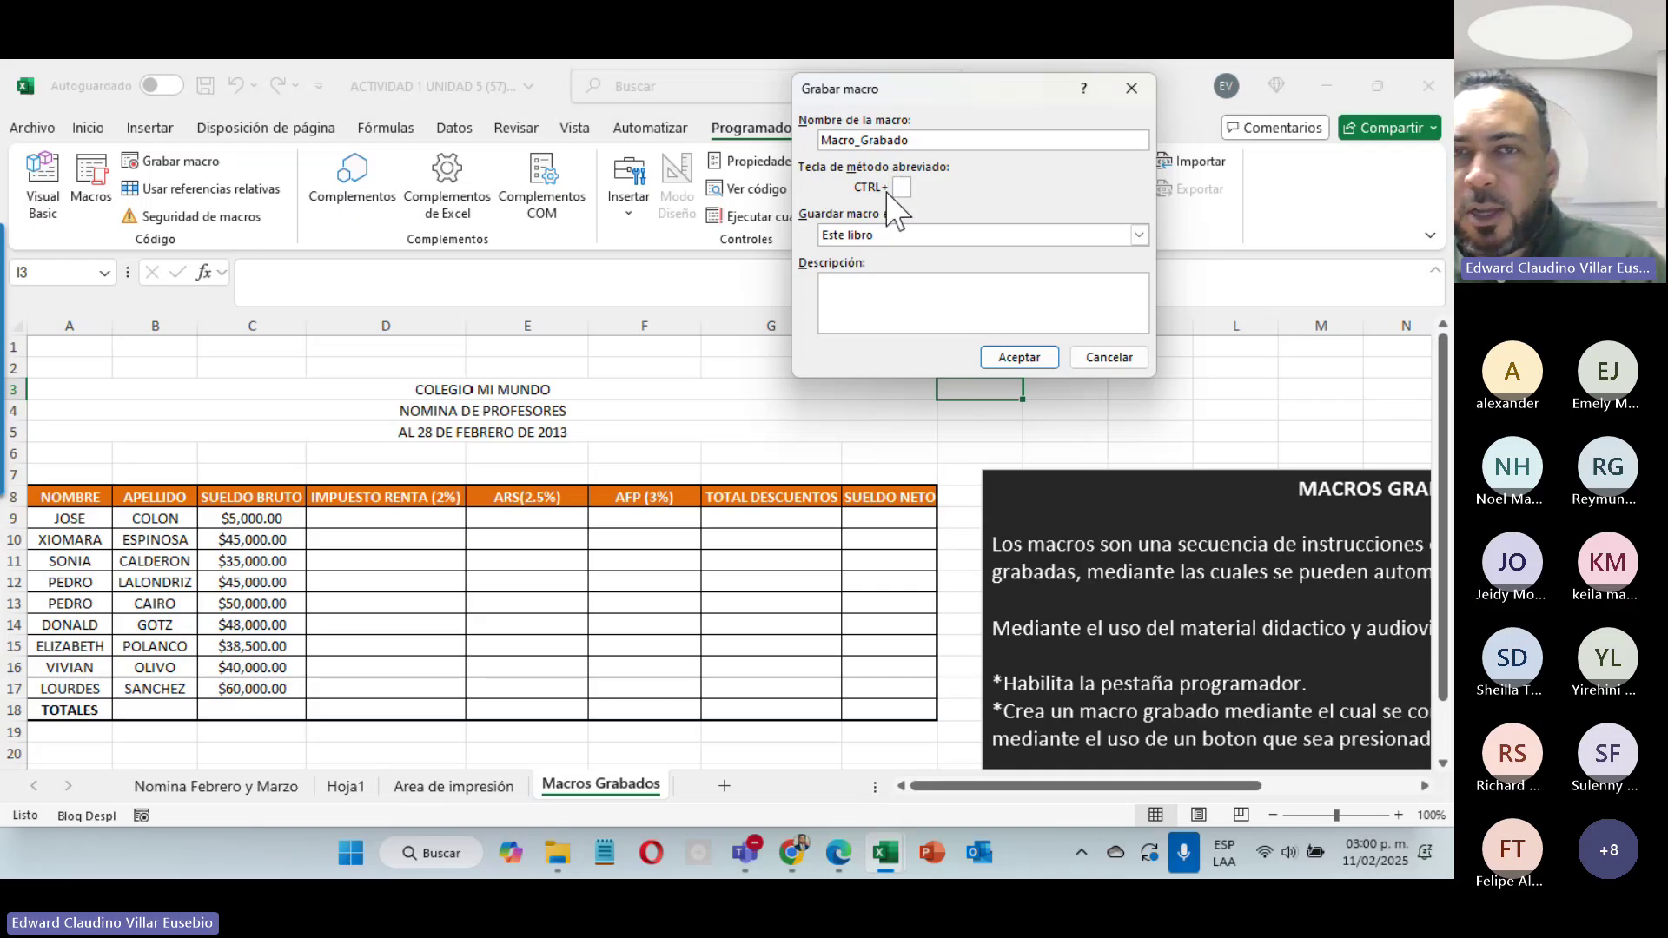
text(i)
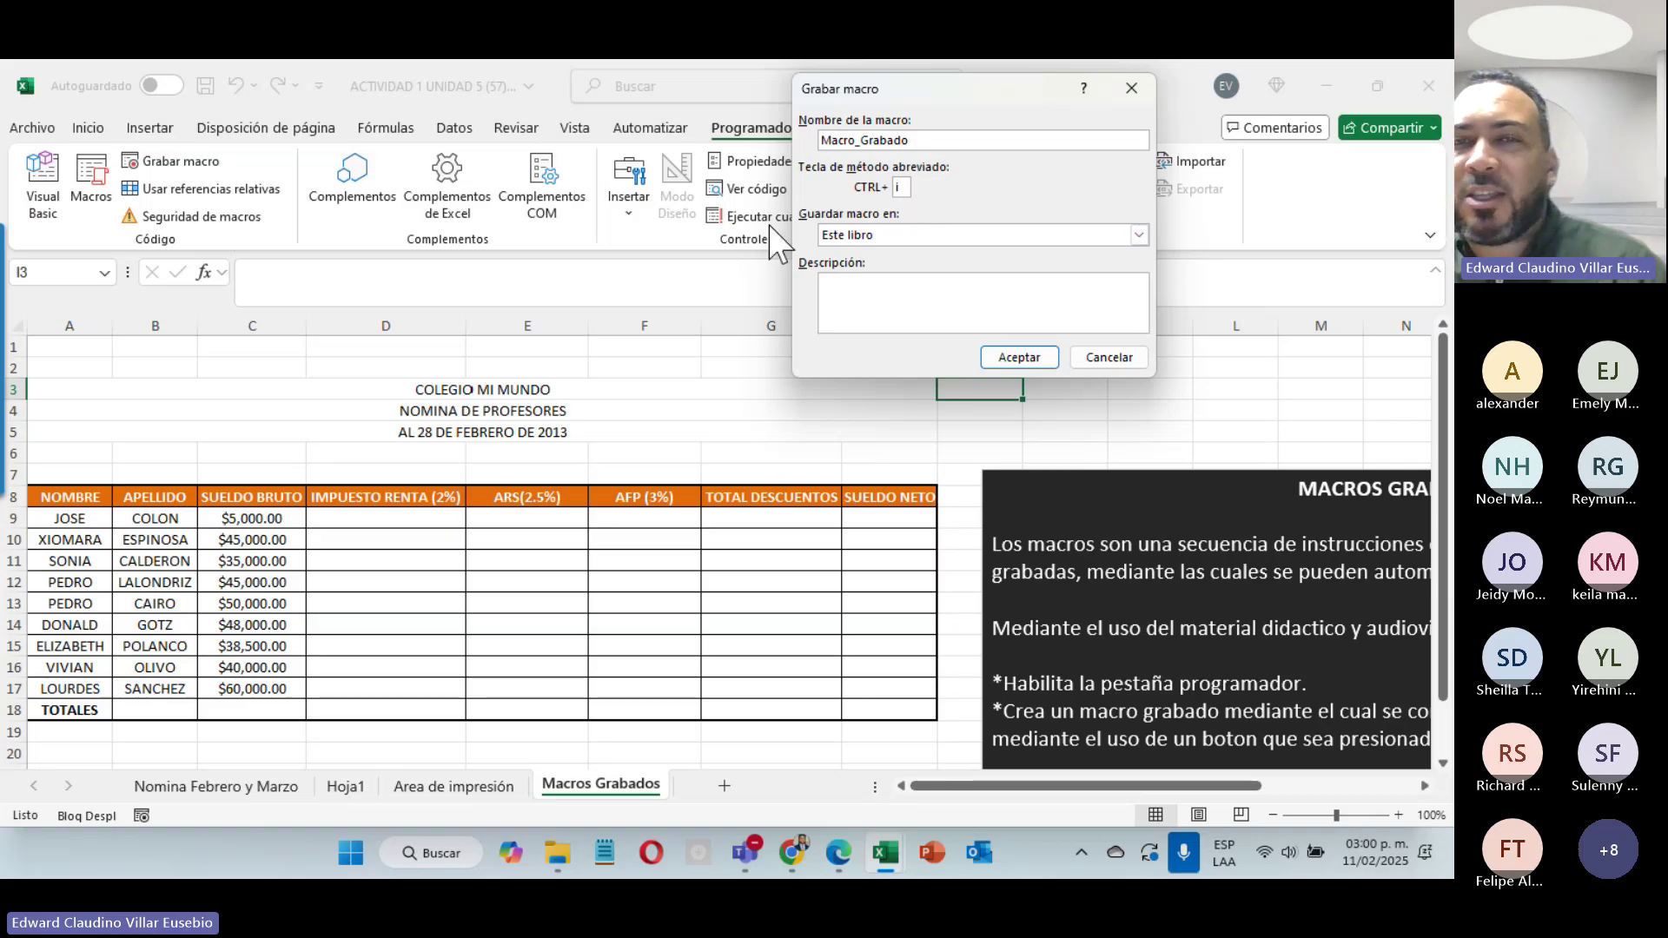
Step: Start recording the macro, stored in Este libro with the description "Macro utilizado para el calculo de nomina."
click(850, 236)
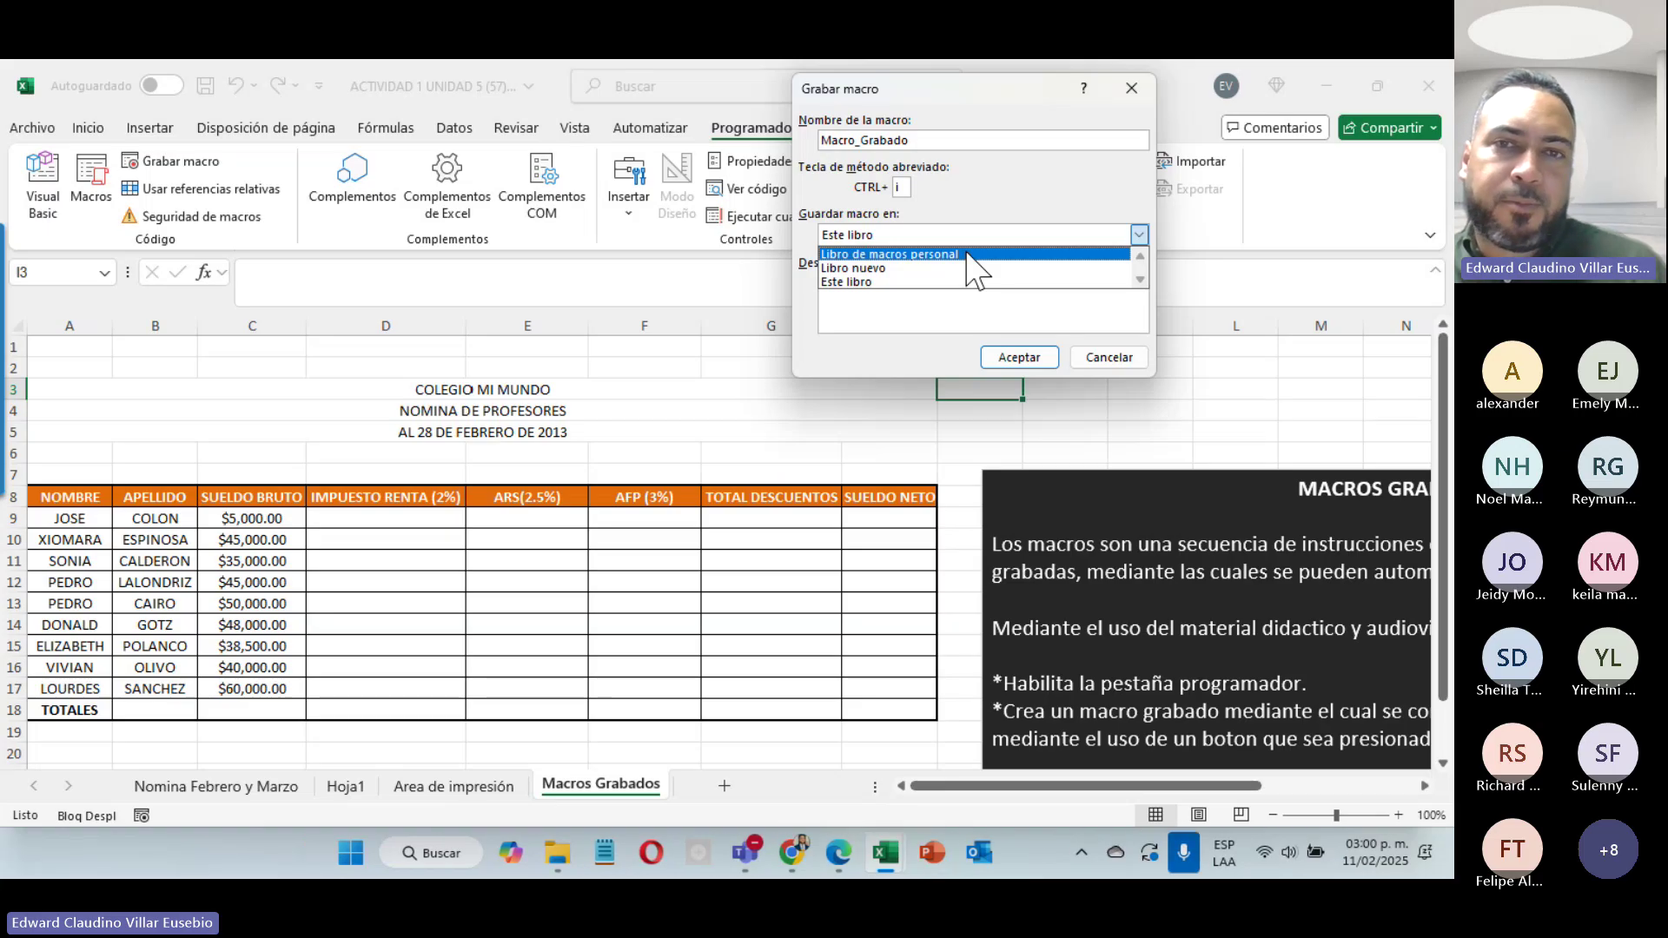
click(900, 282)
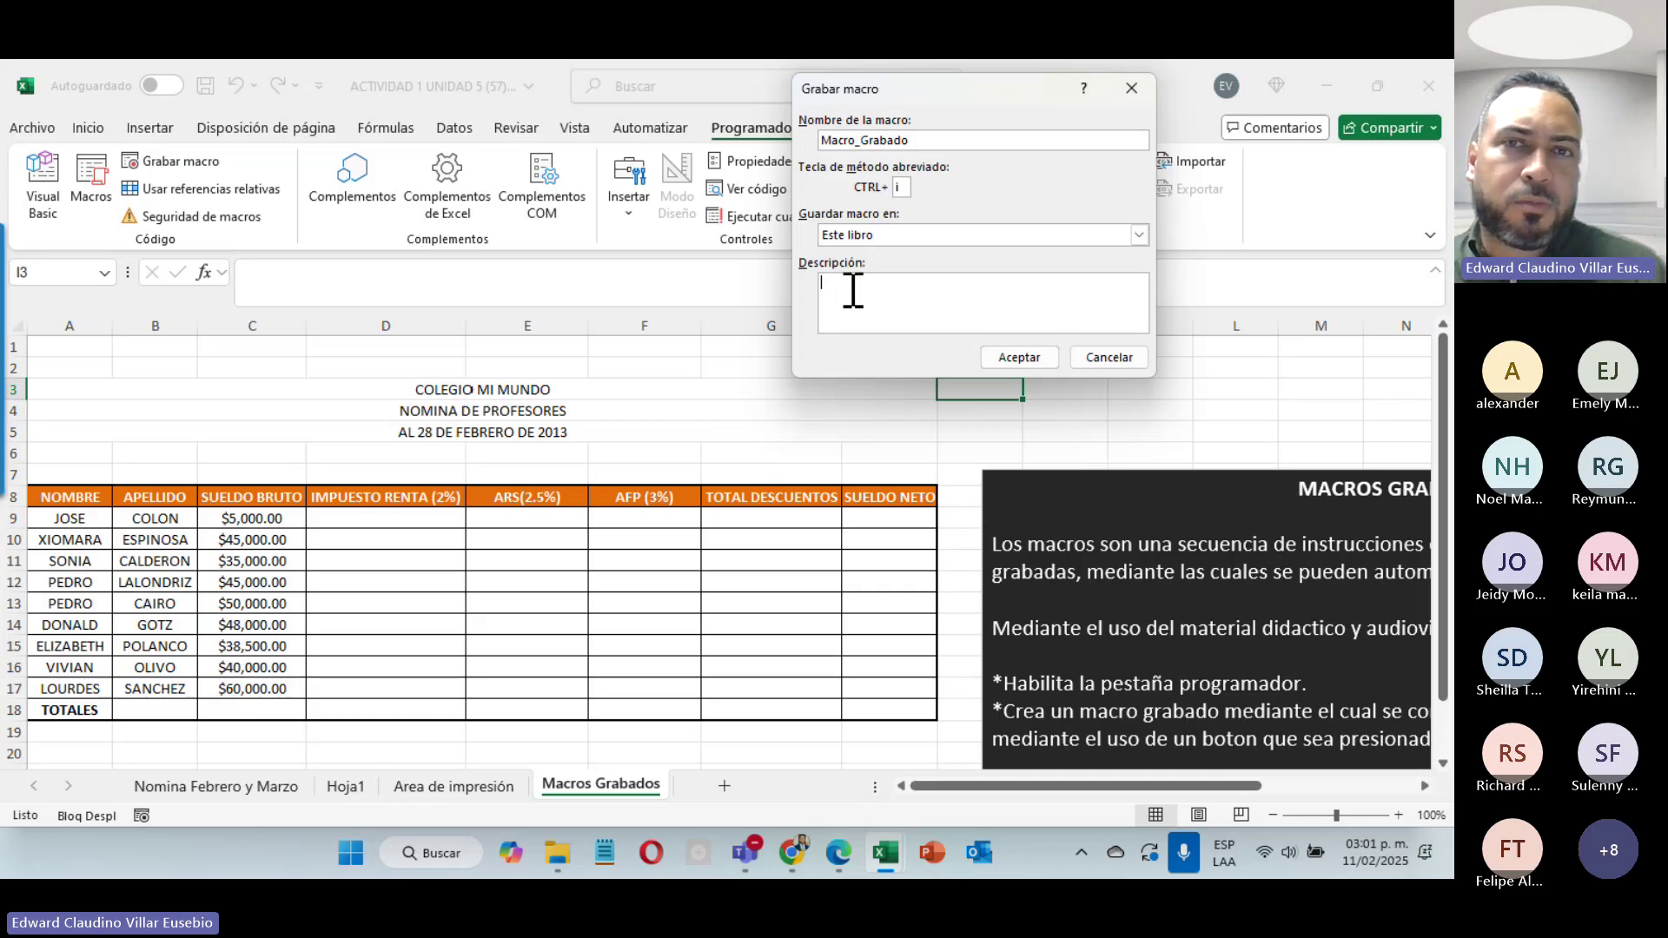
text(Macro utilizado para)
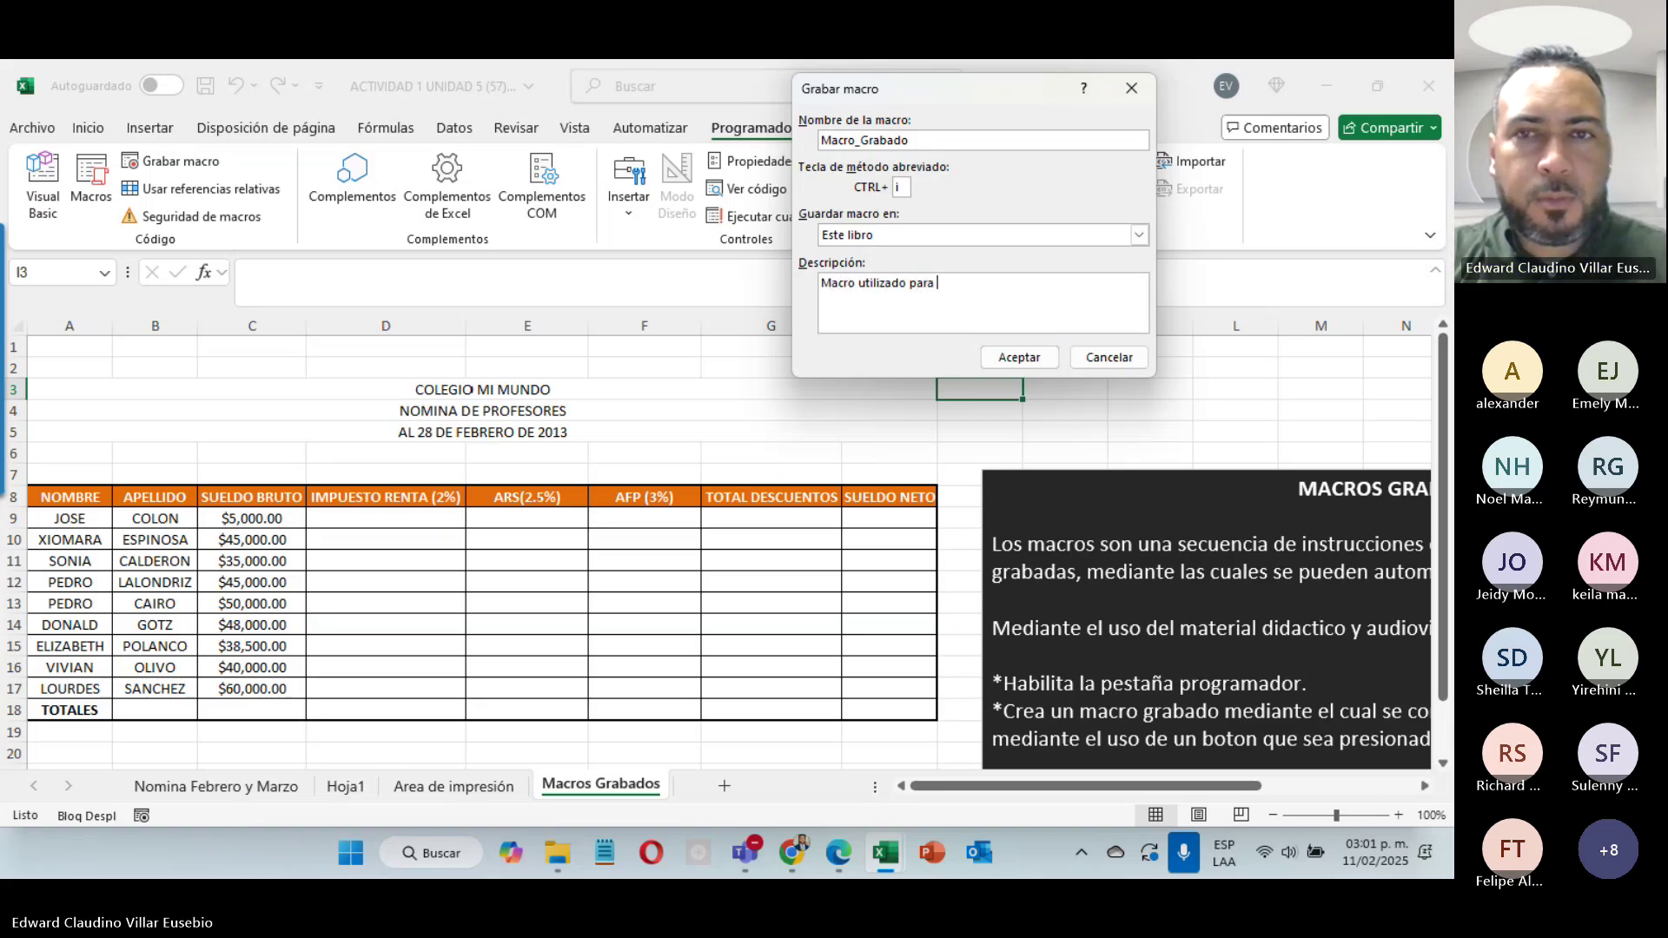
text(lculo de nomina.)
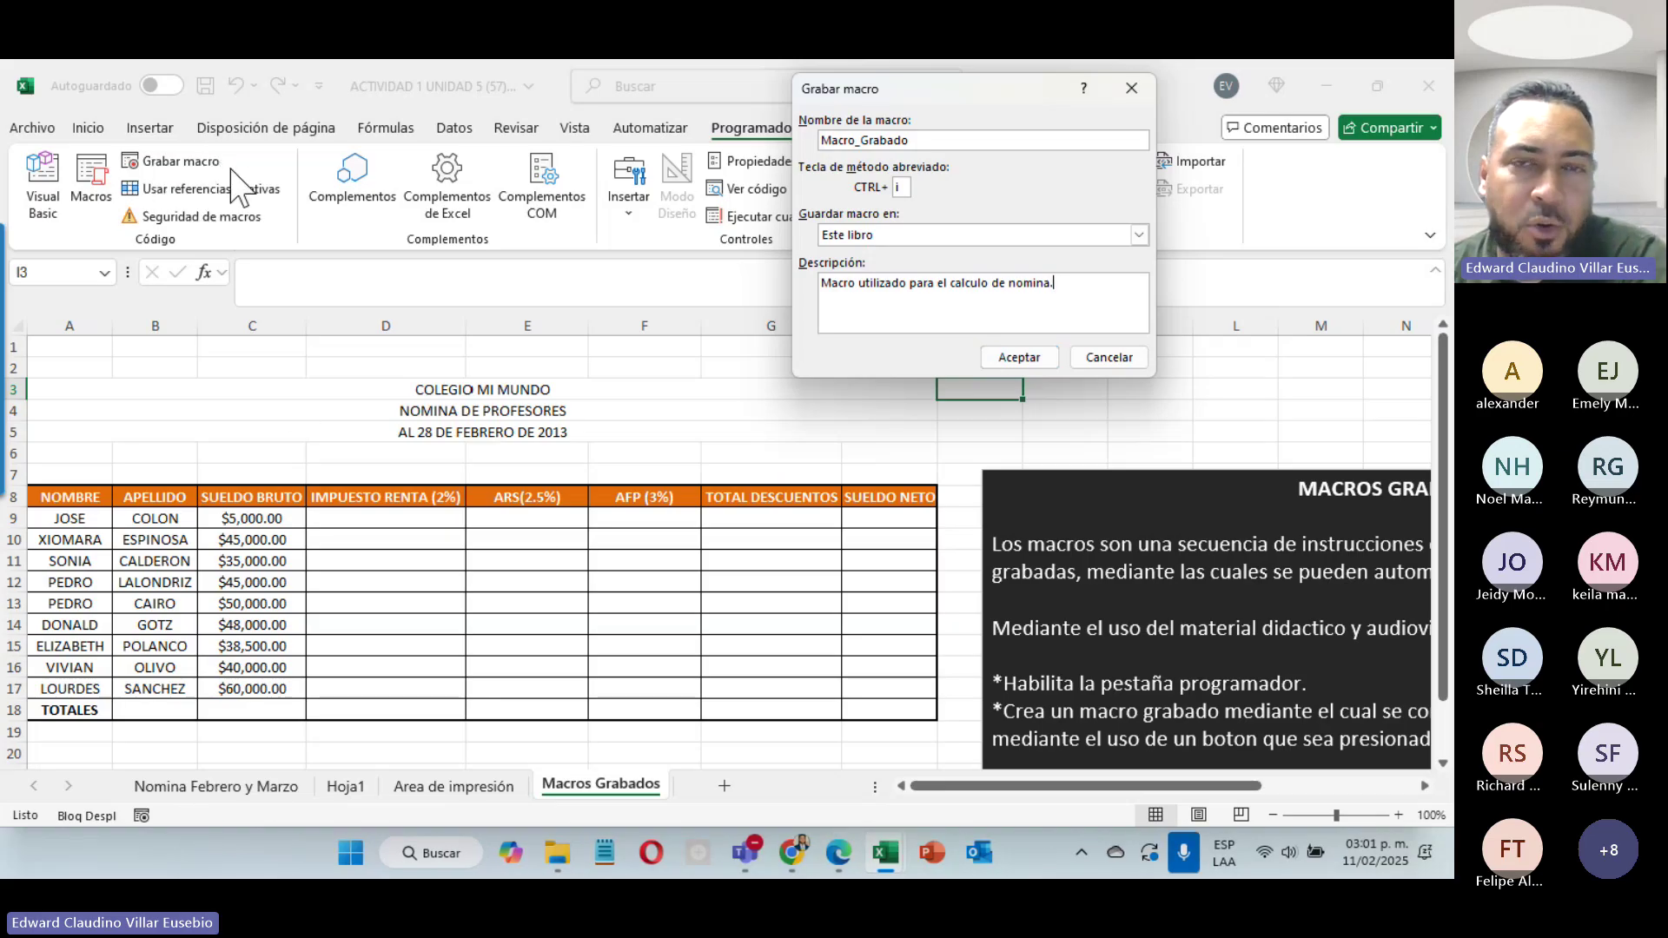
click(1023, 359)
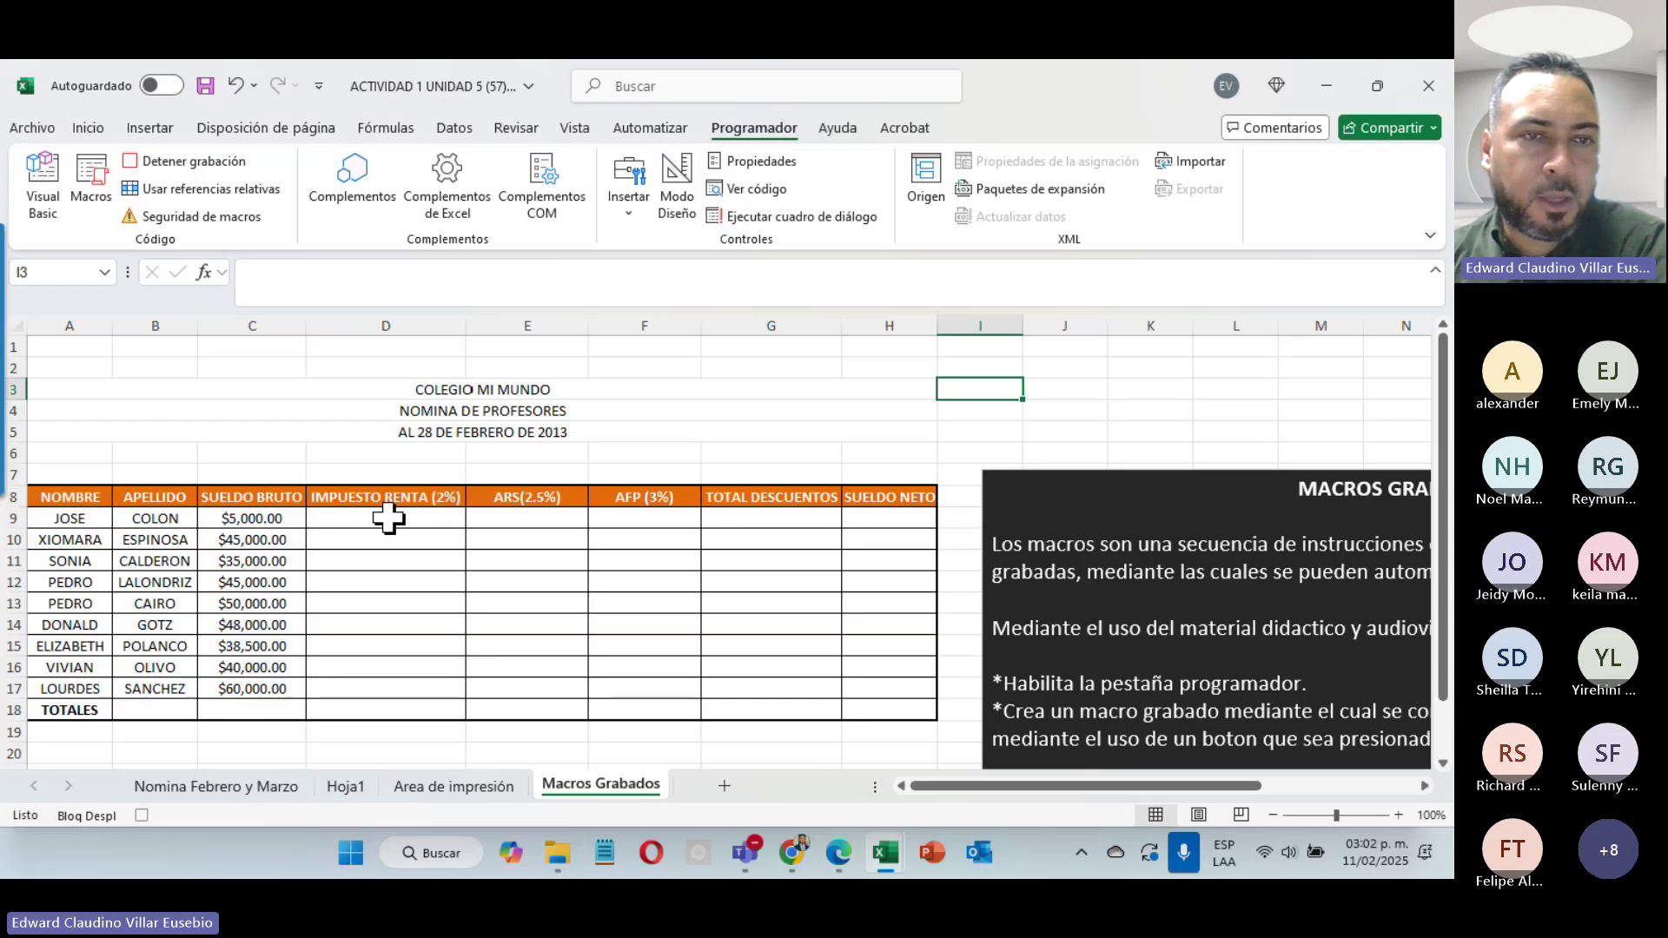
Step: Calculate Impuesto Renta with =C9*2% in D9 and fill the formula down to D17
click(389, 516)
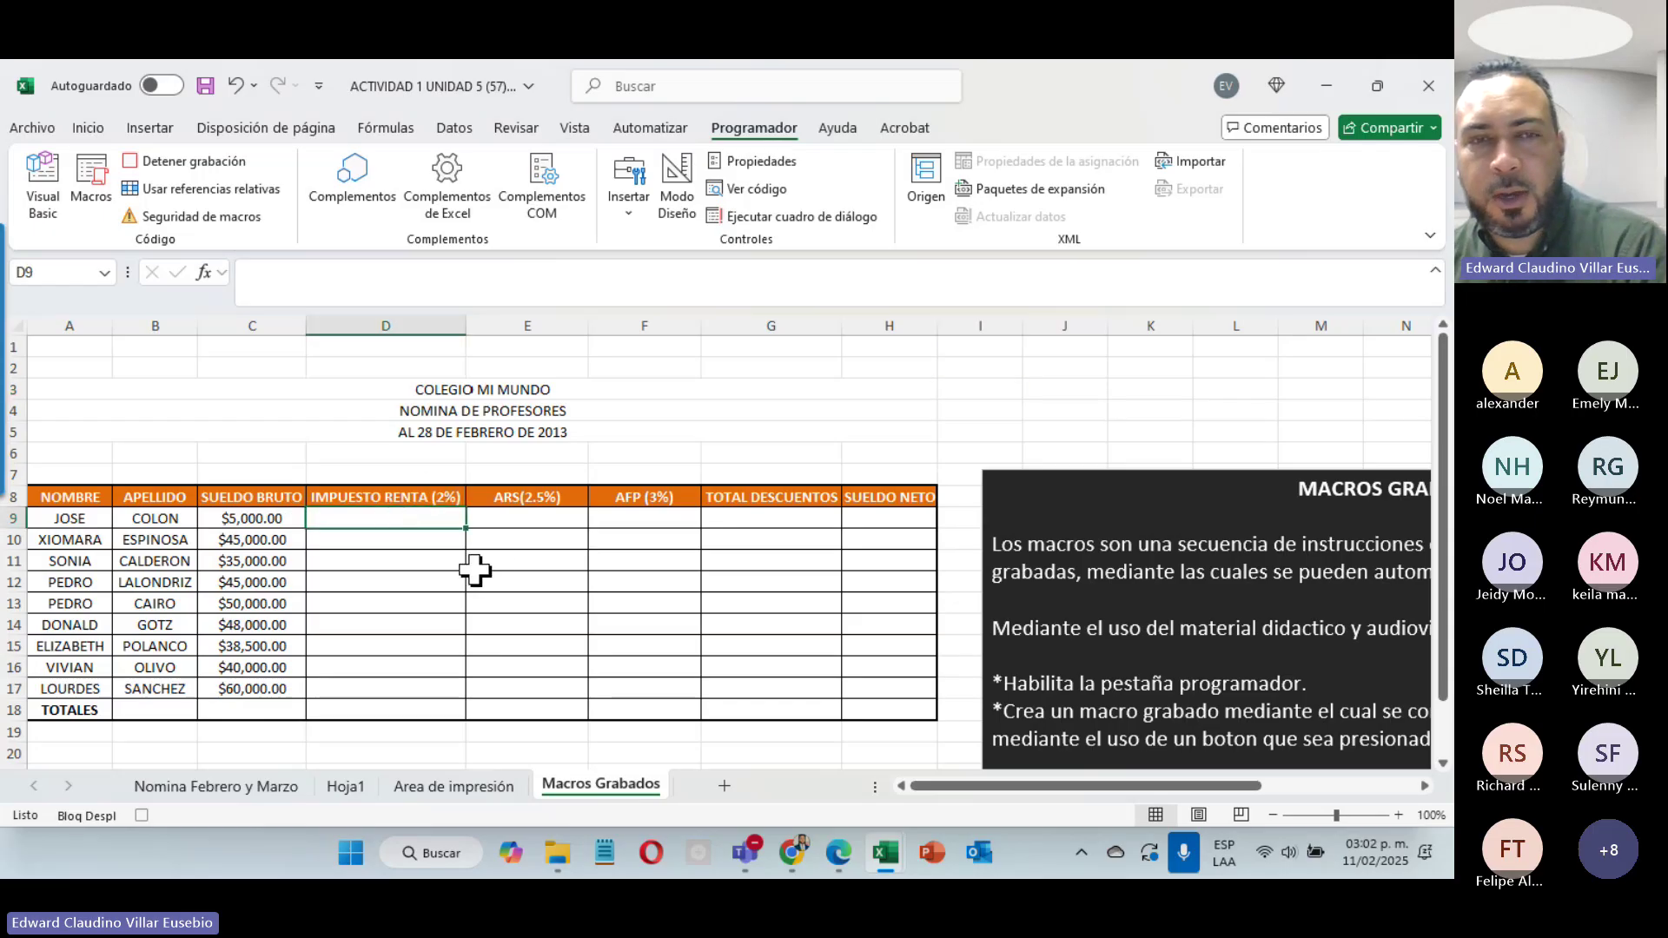
text(=)
click(243, 520)
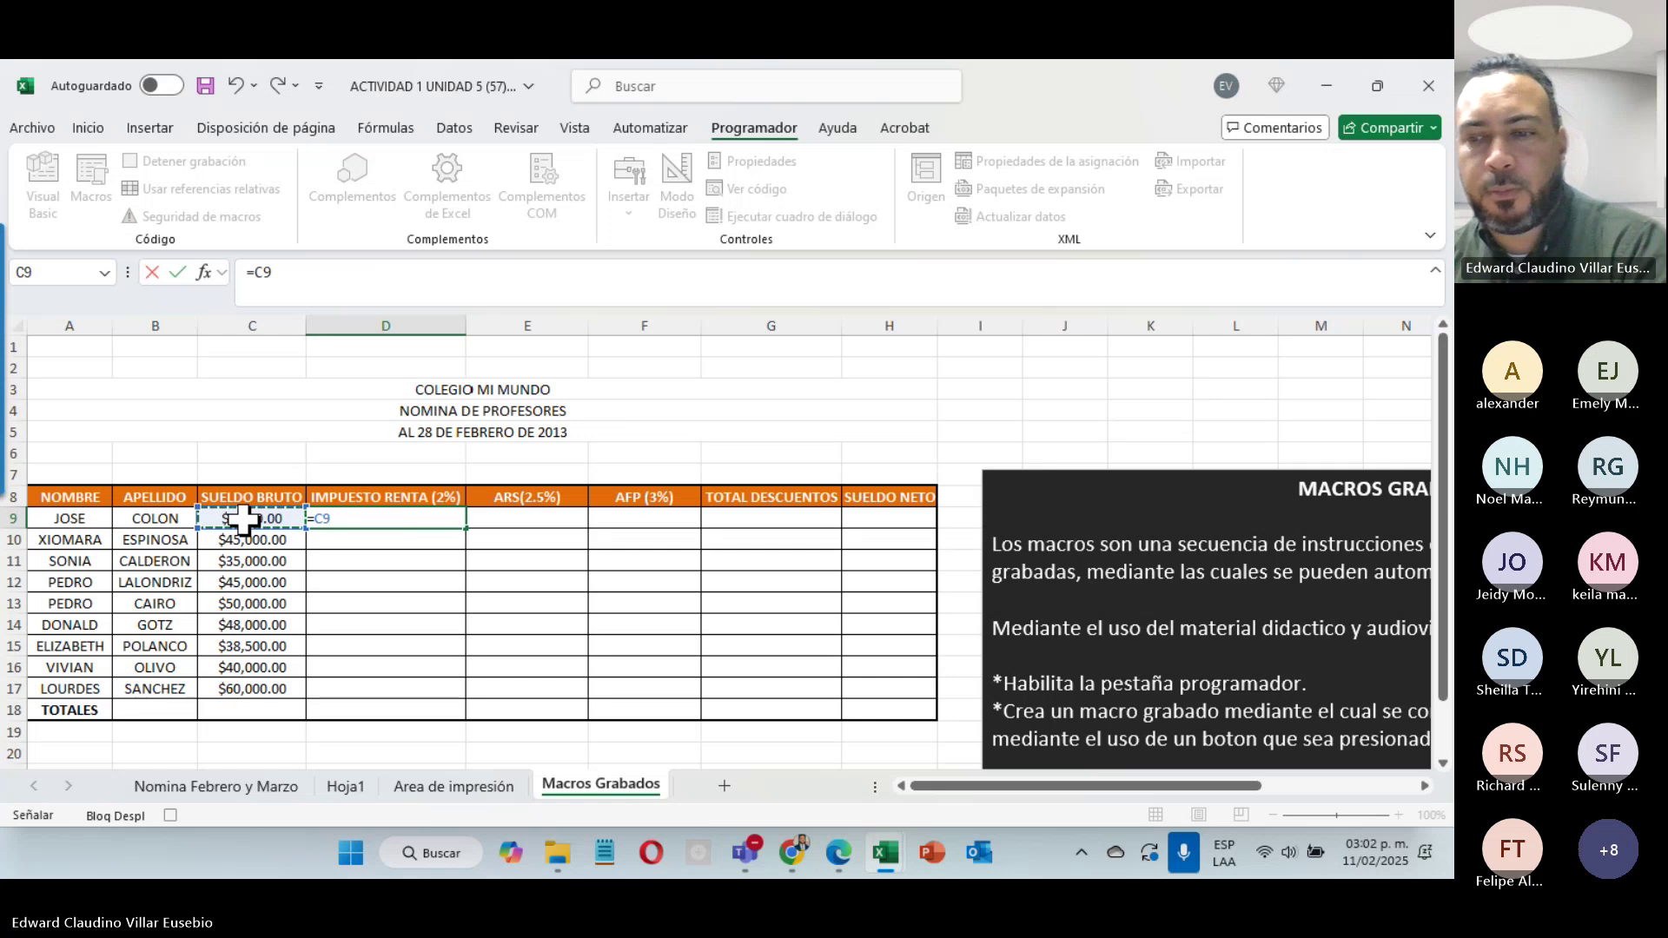
text(*2)
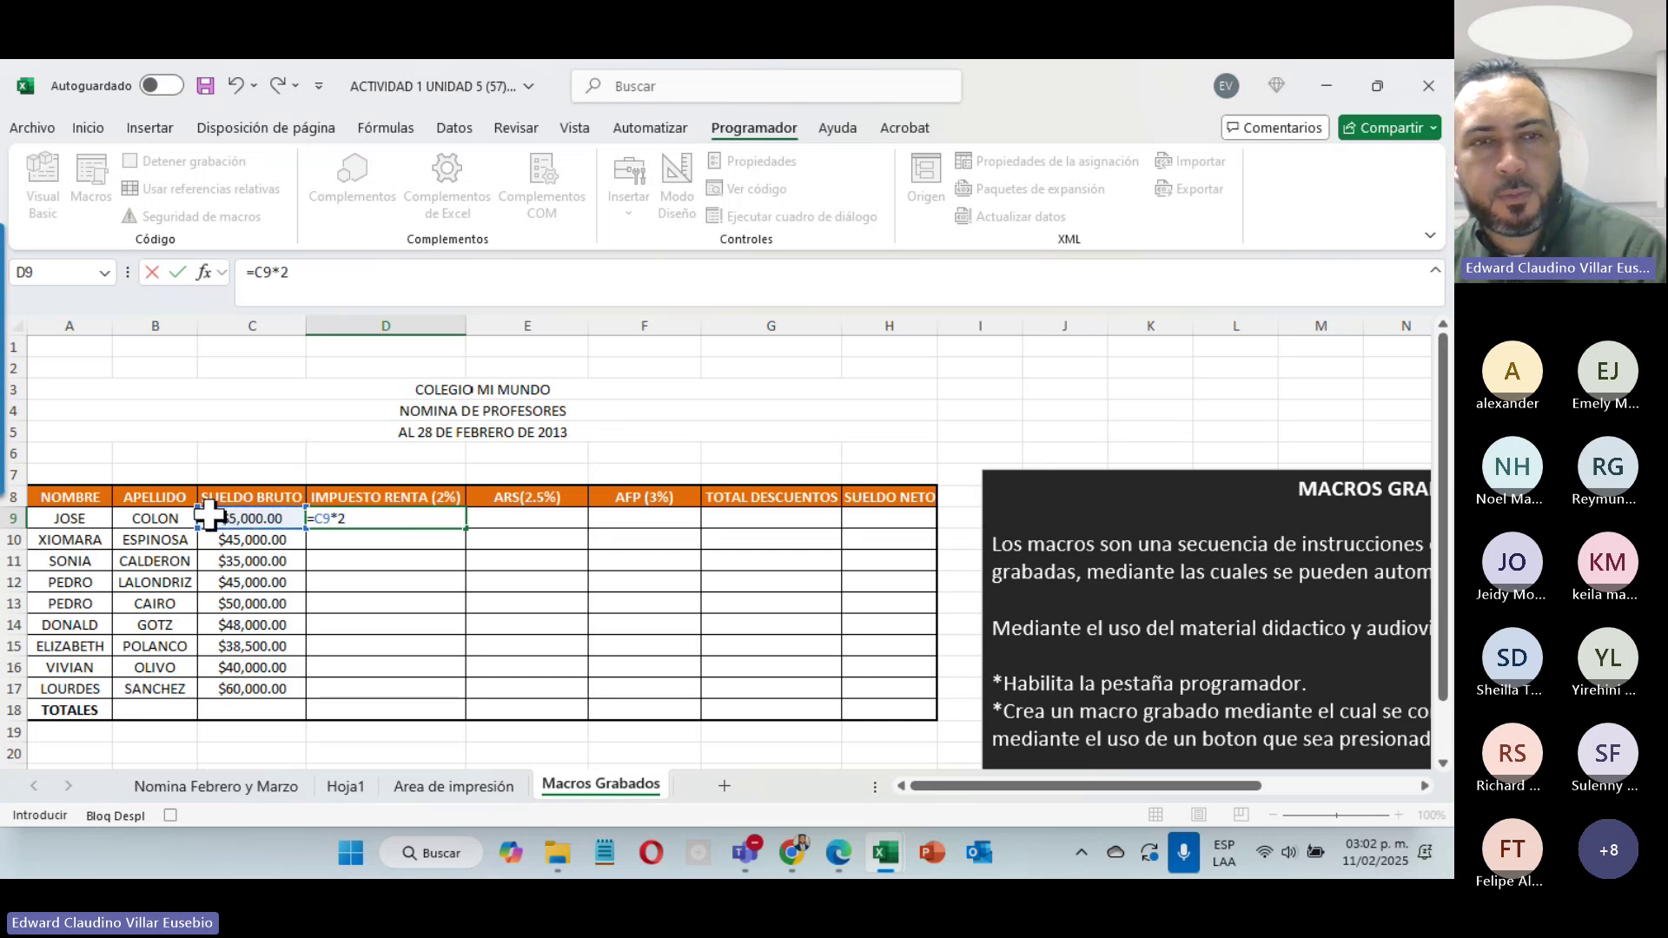
text(%)
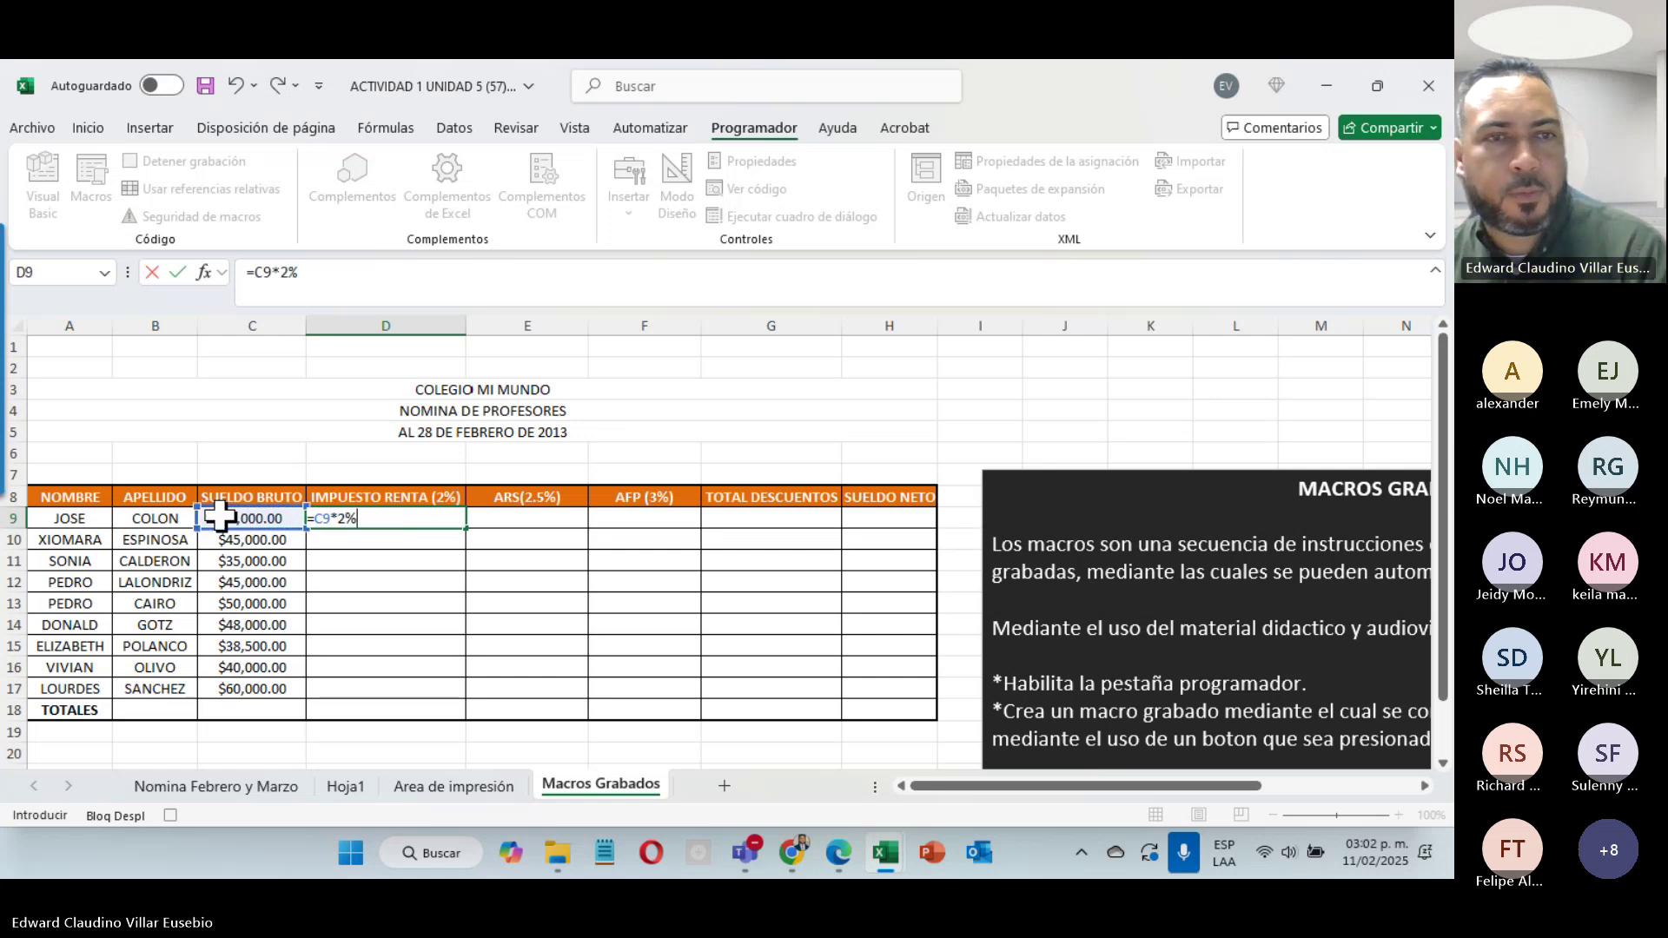
key(Return)
click(419, 522)
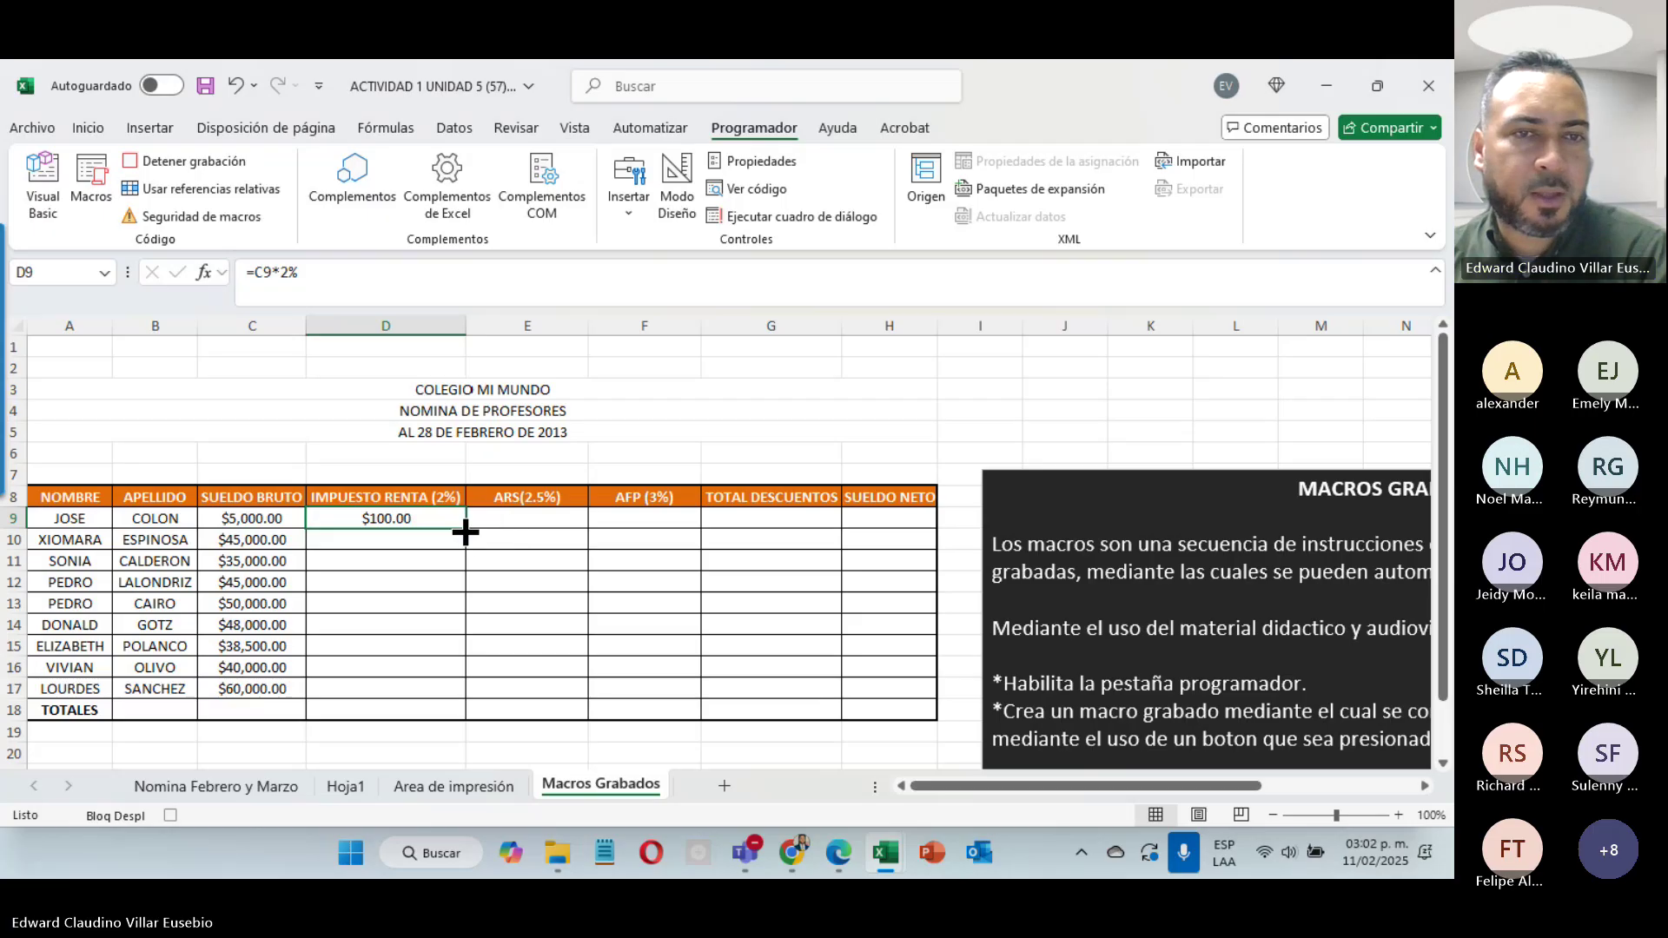
drag(465, 527, 445, 702)
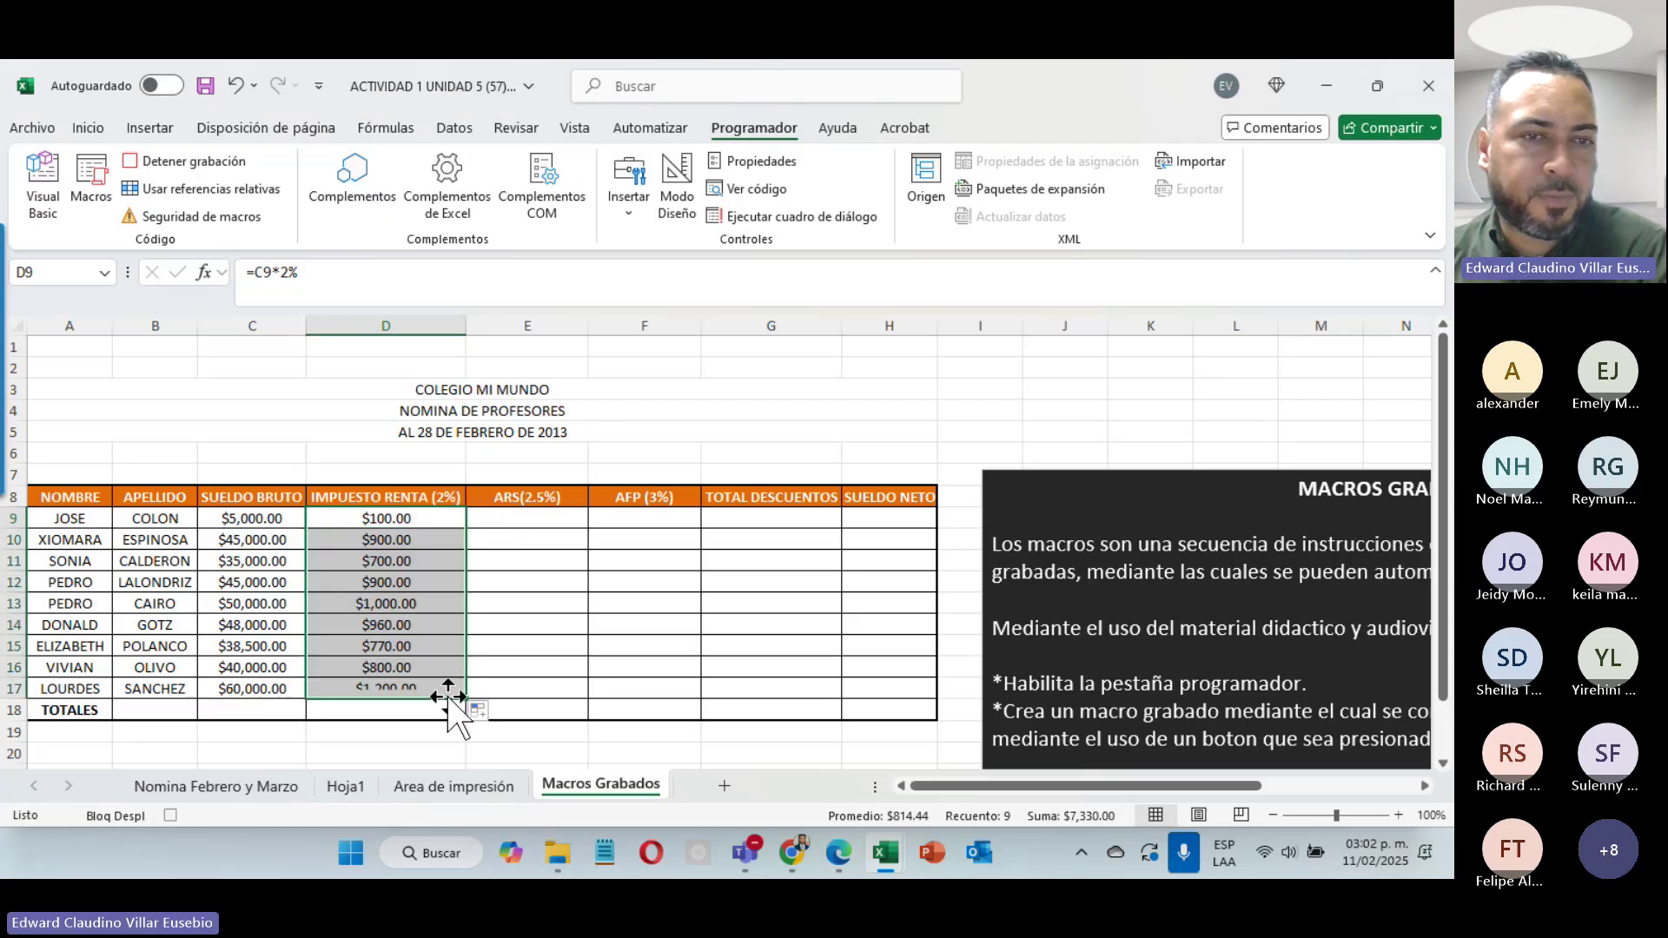
Step: Calculate ARS with =C9*2.5% in E9 and fill the formula down to E17
click(551, 520)
text(=)
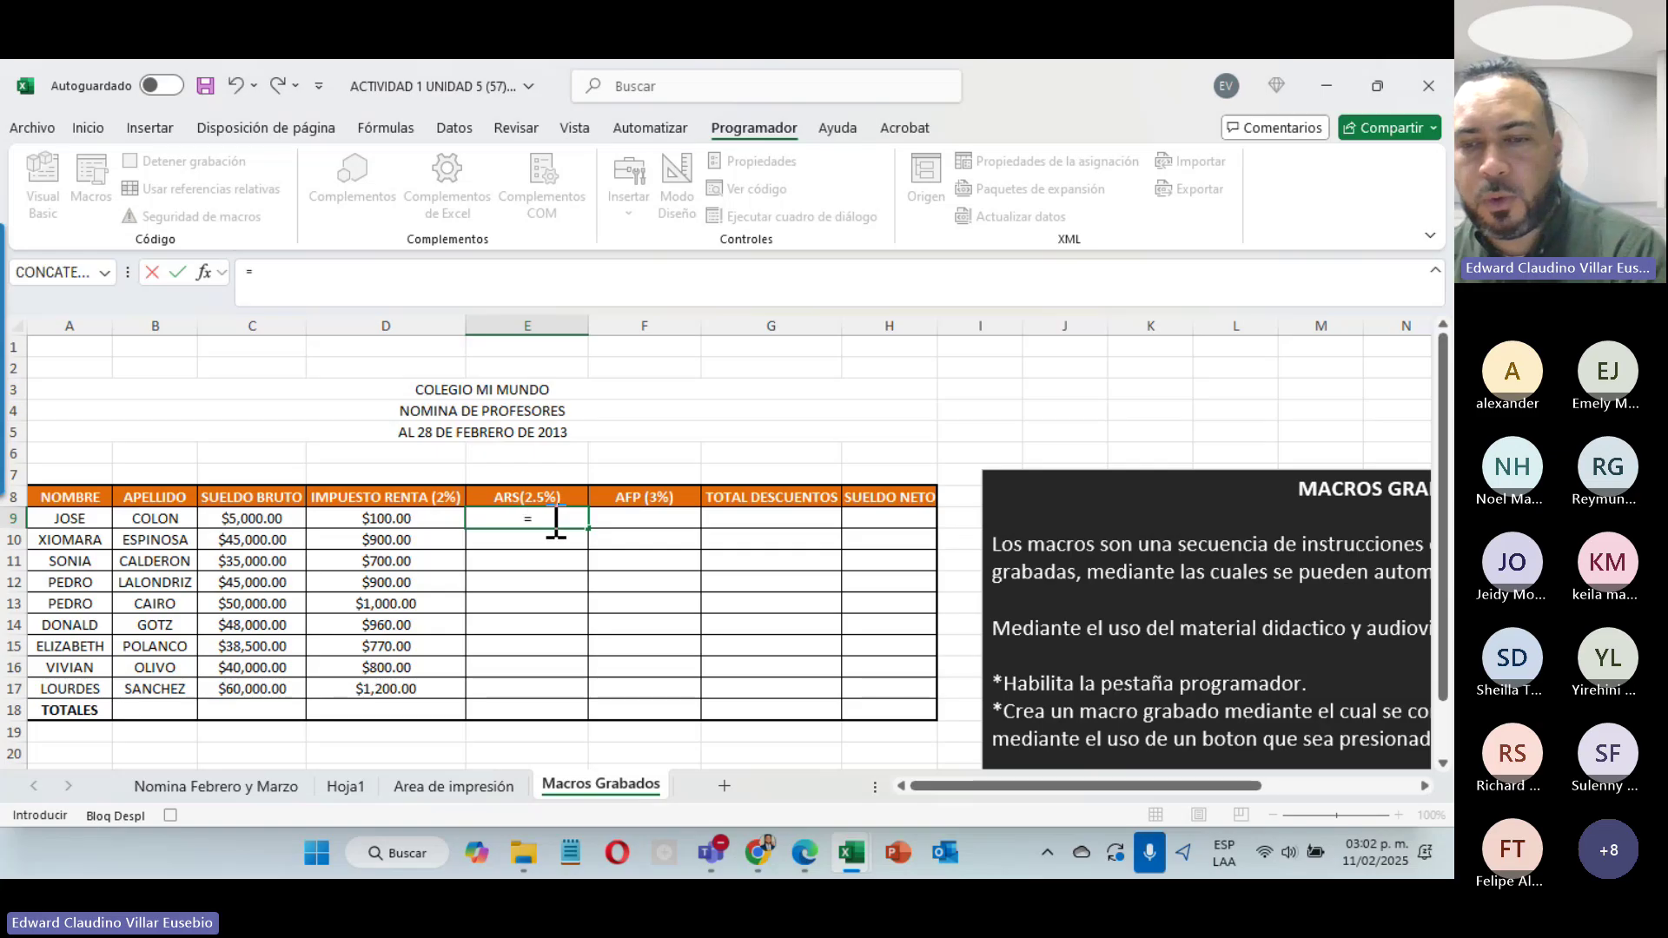
click(252, 521)
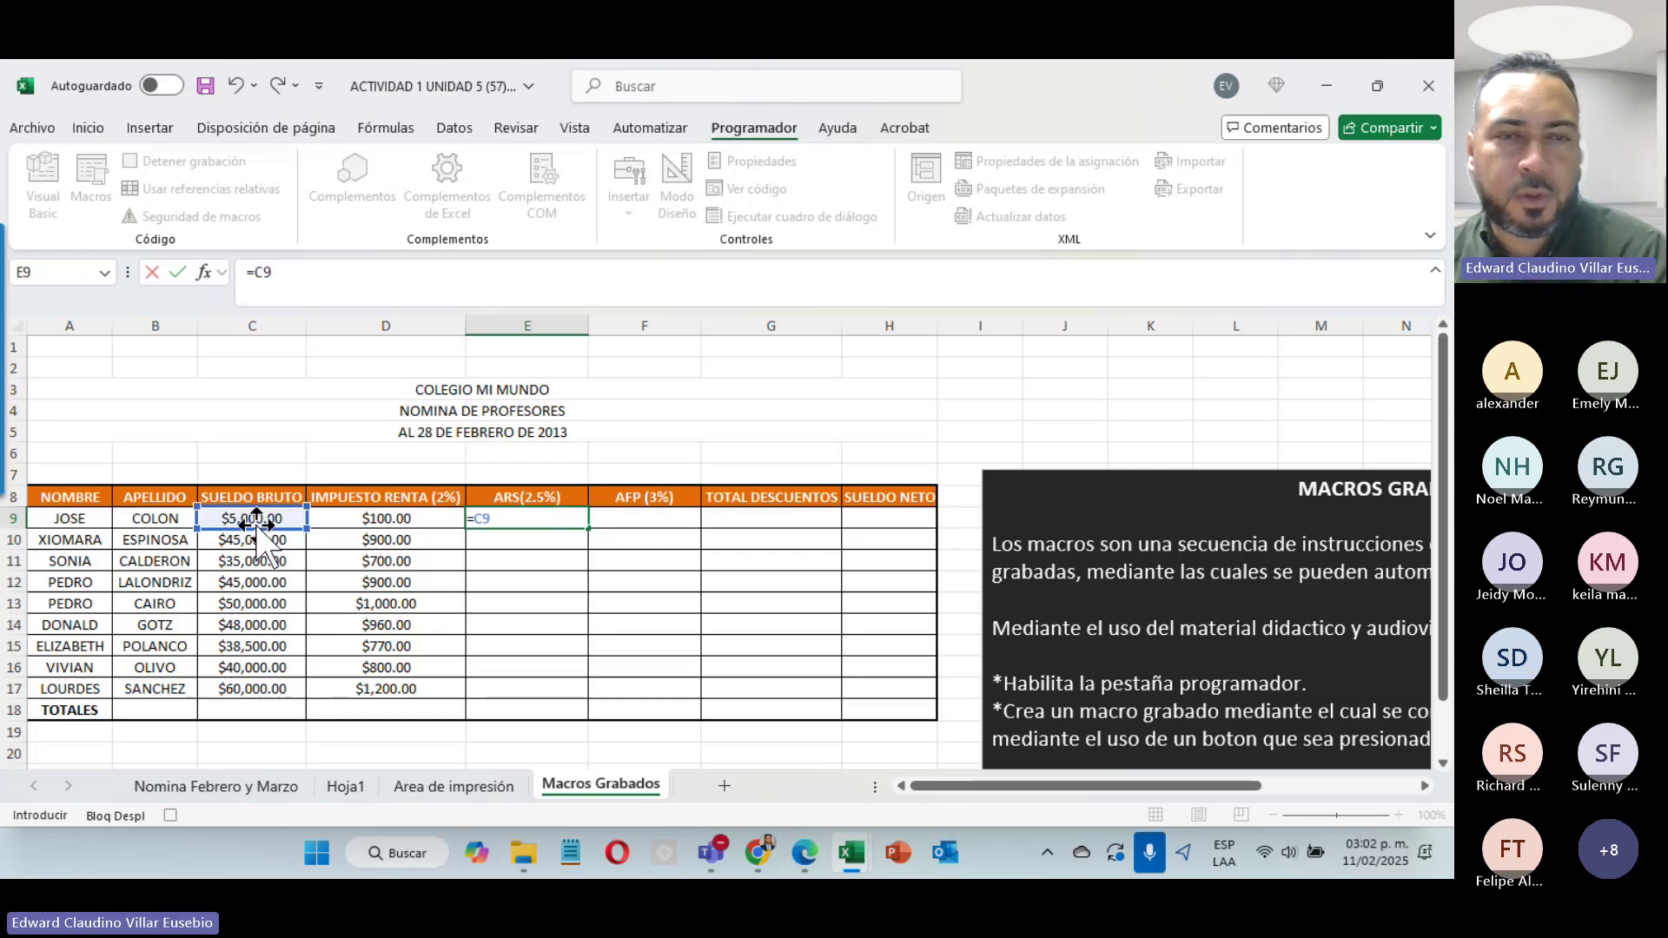
text(*2)
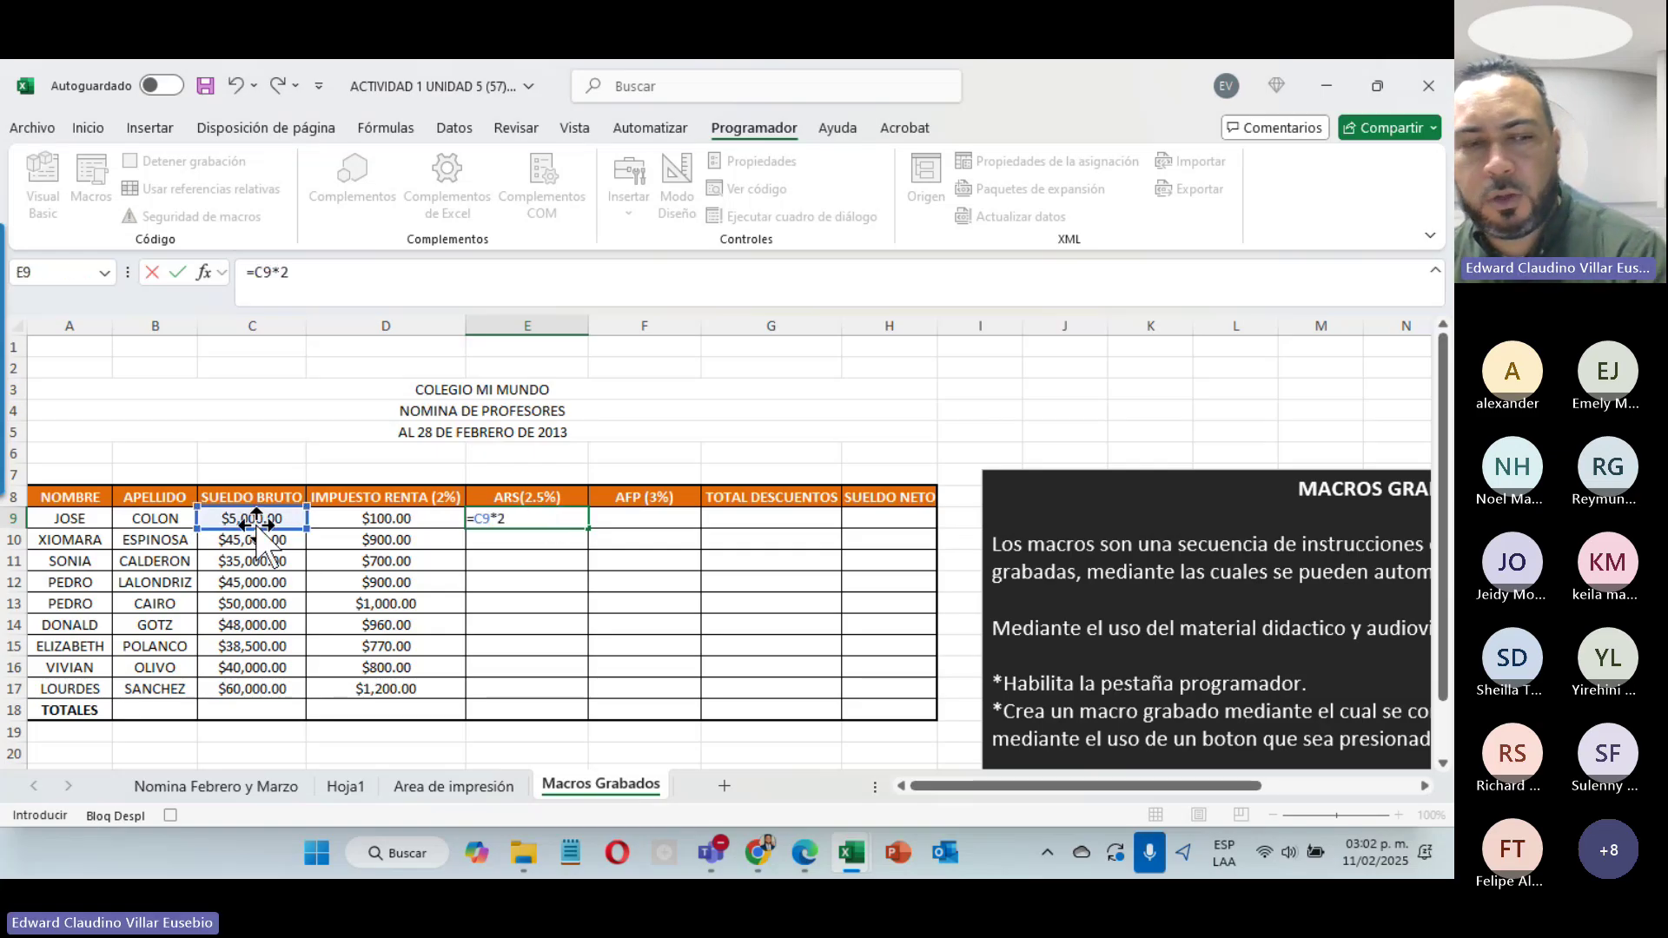
text(.5%)
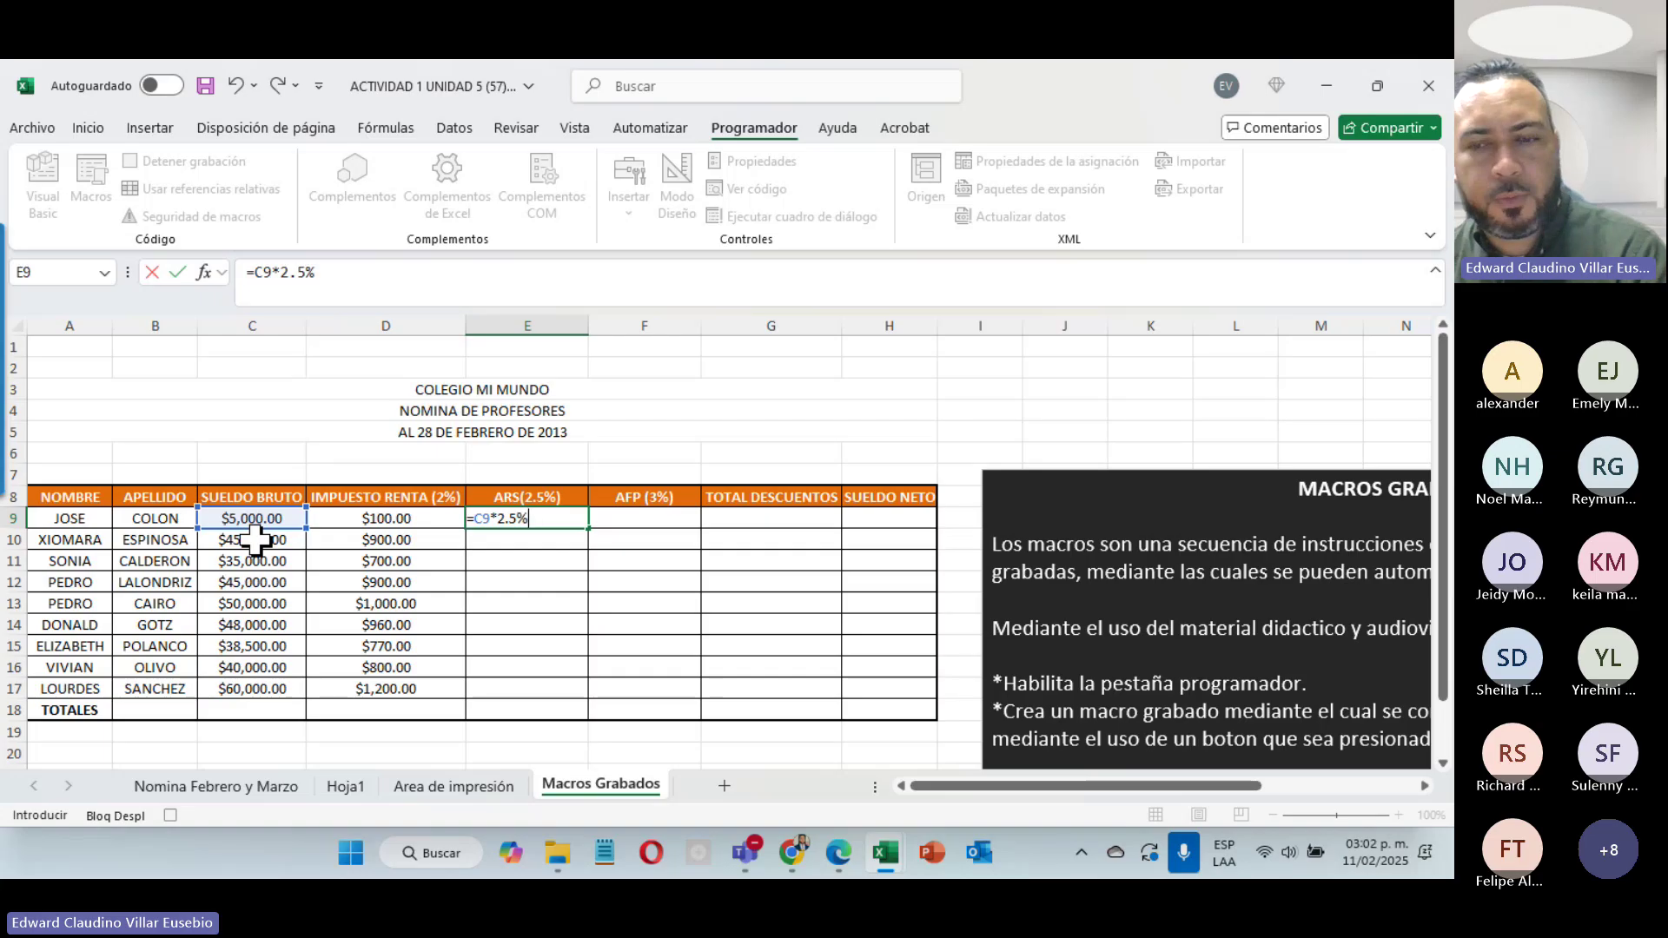
key(Return)
click(508, 519)
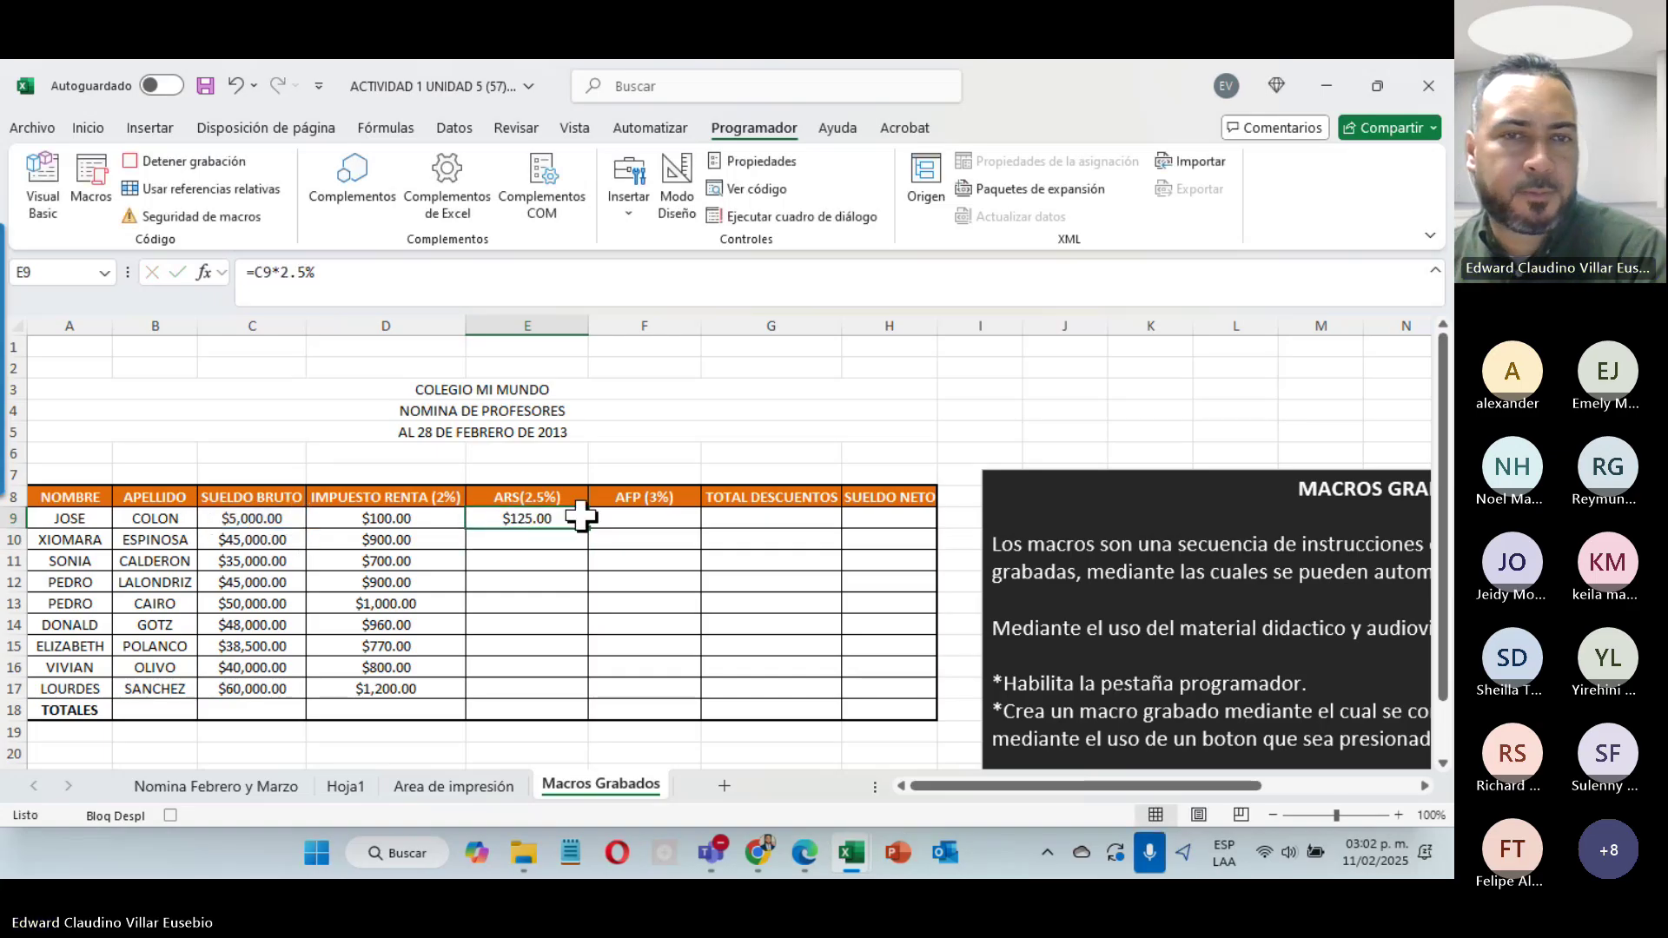
drag(584, 527, 566, 693)
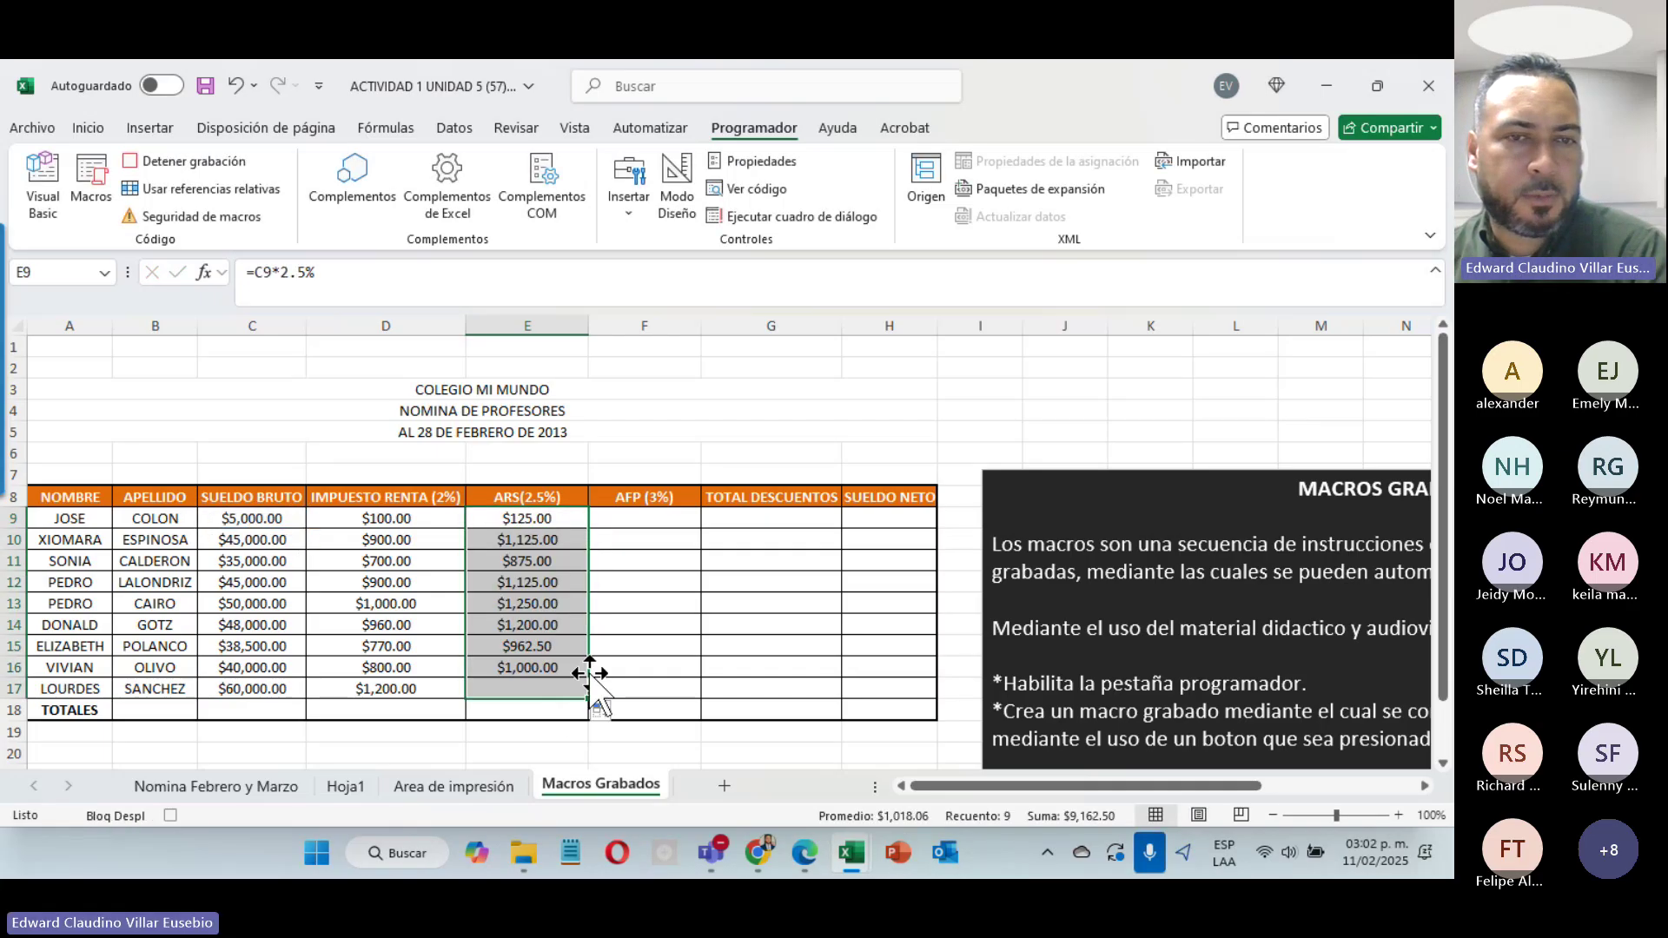
Step: Calculate AFP with =C9*3% in F9 and fill the formula down to F17
click(653, 521)
text(=)
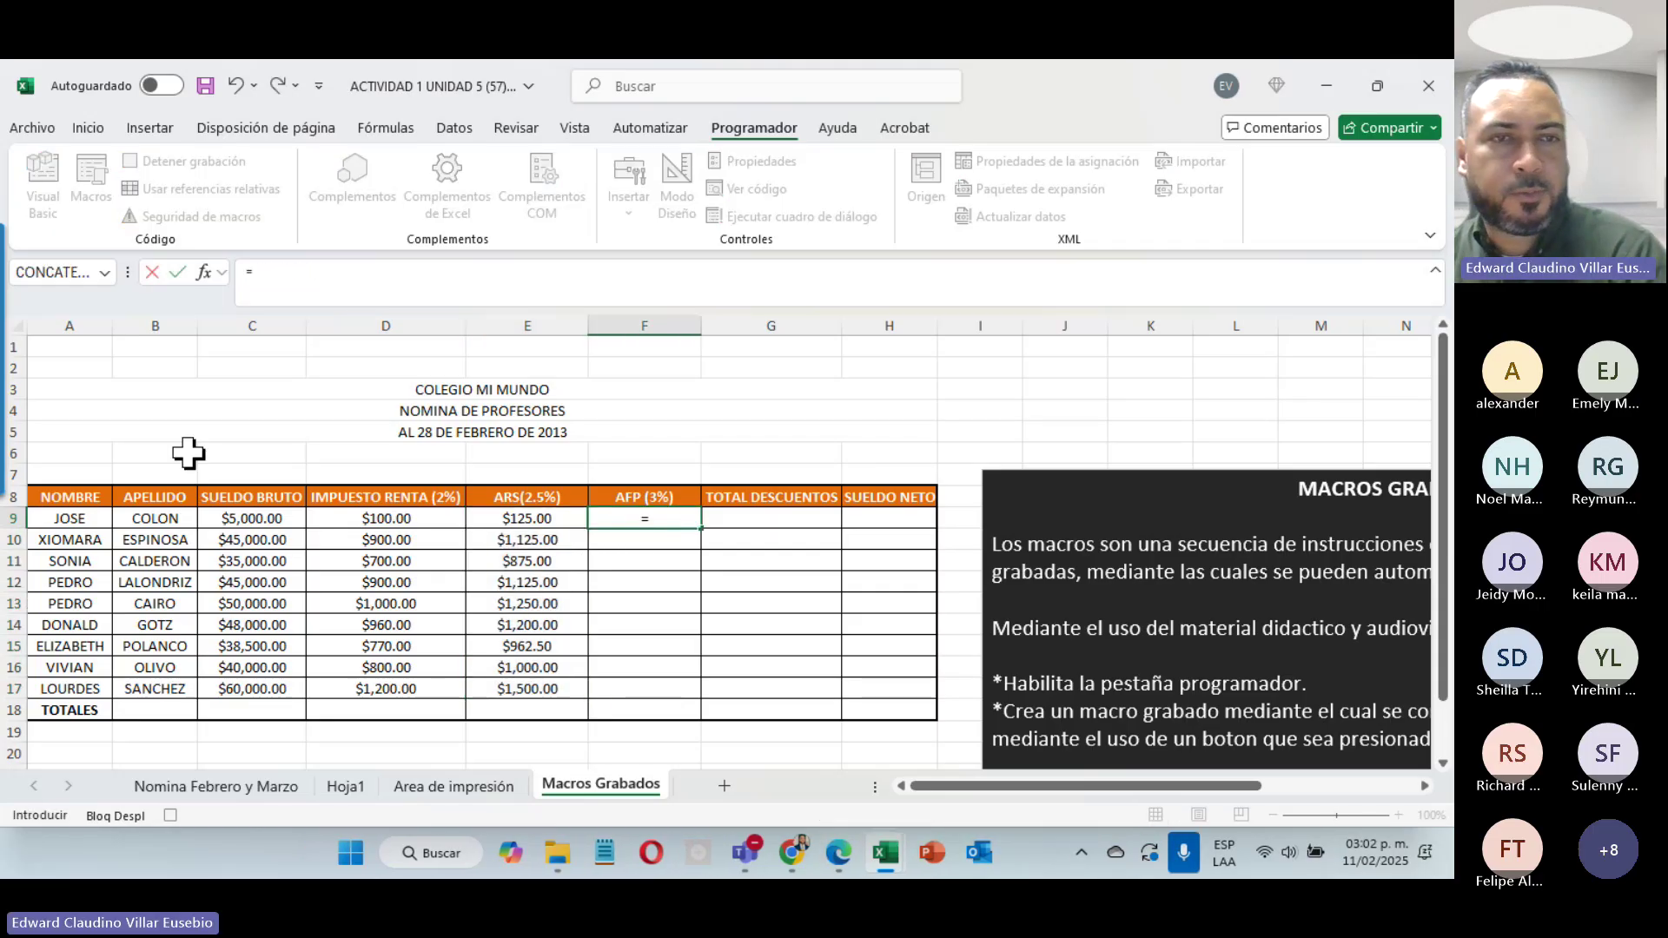
click(241, 517)
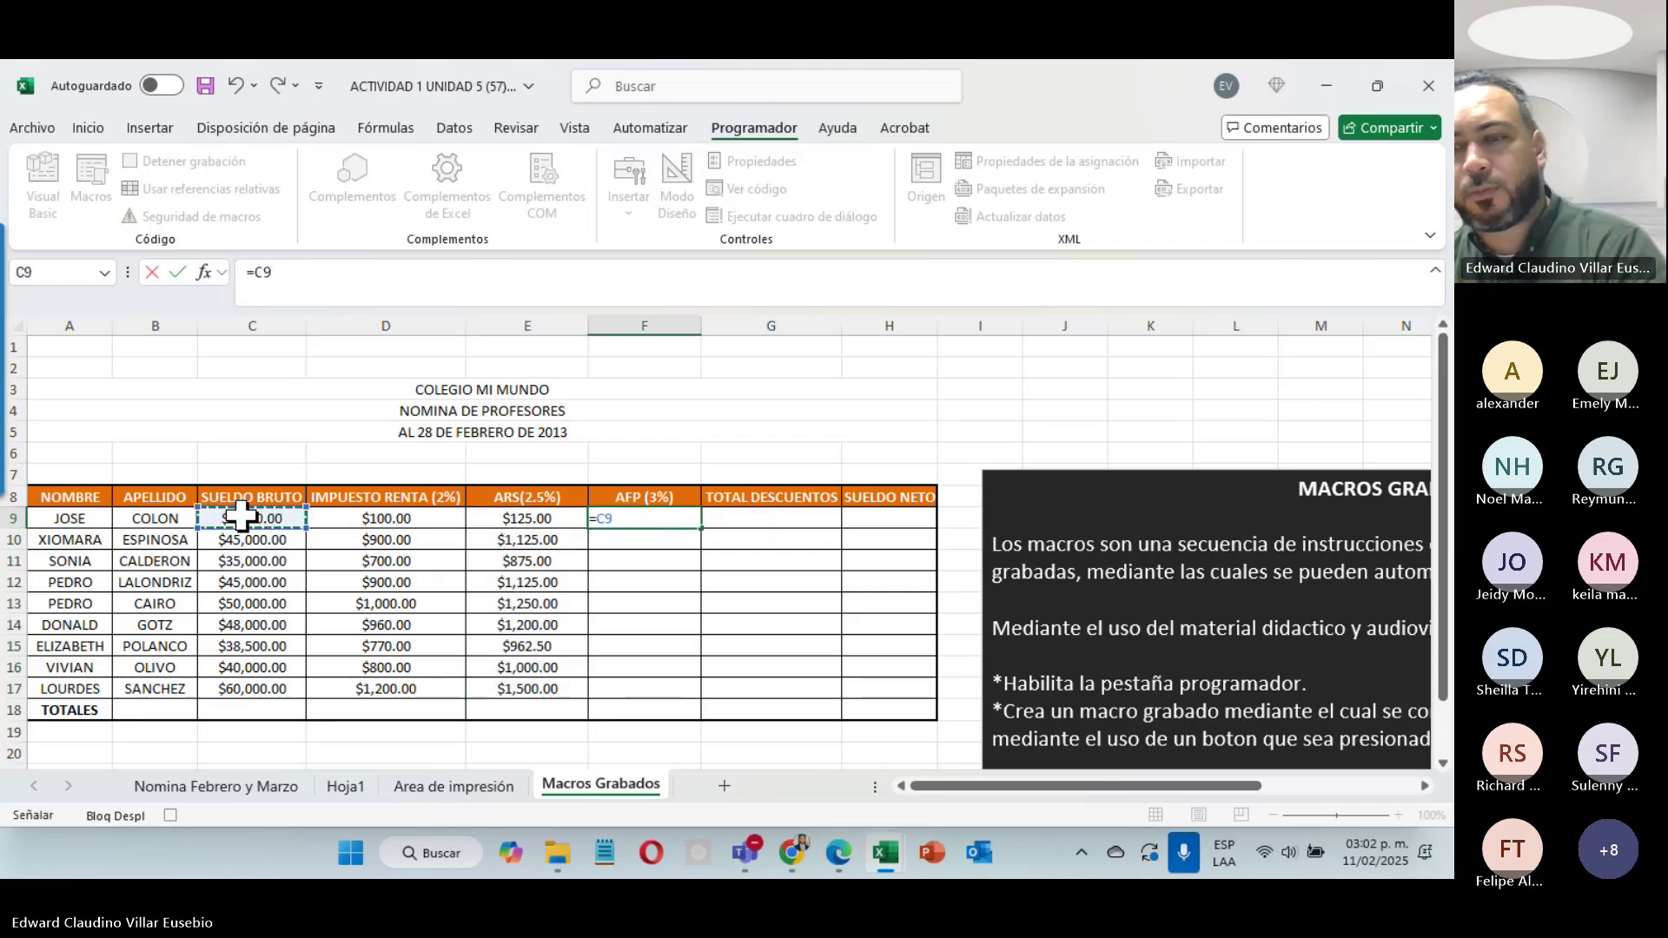
text(*)
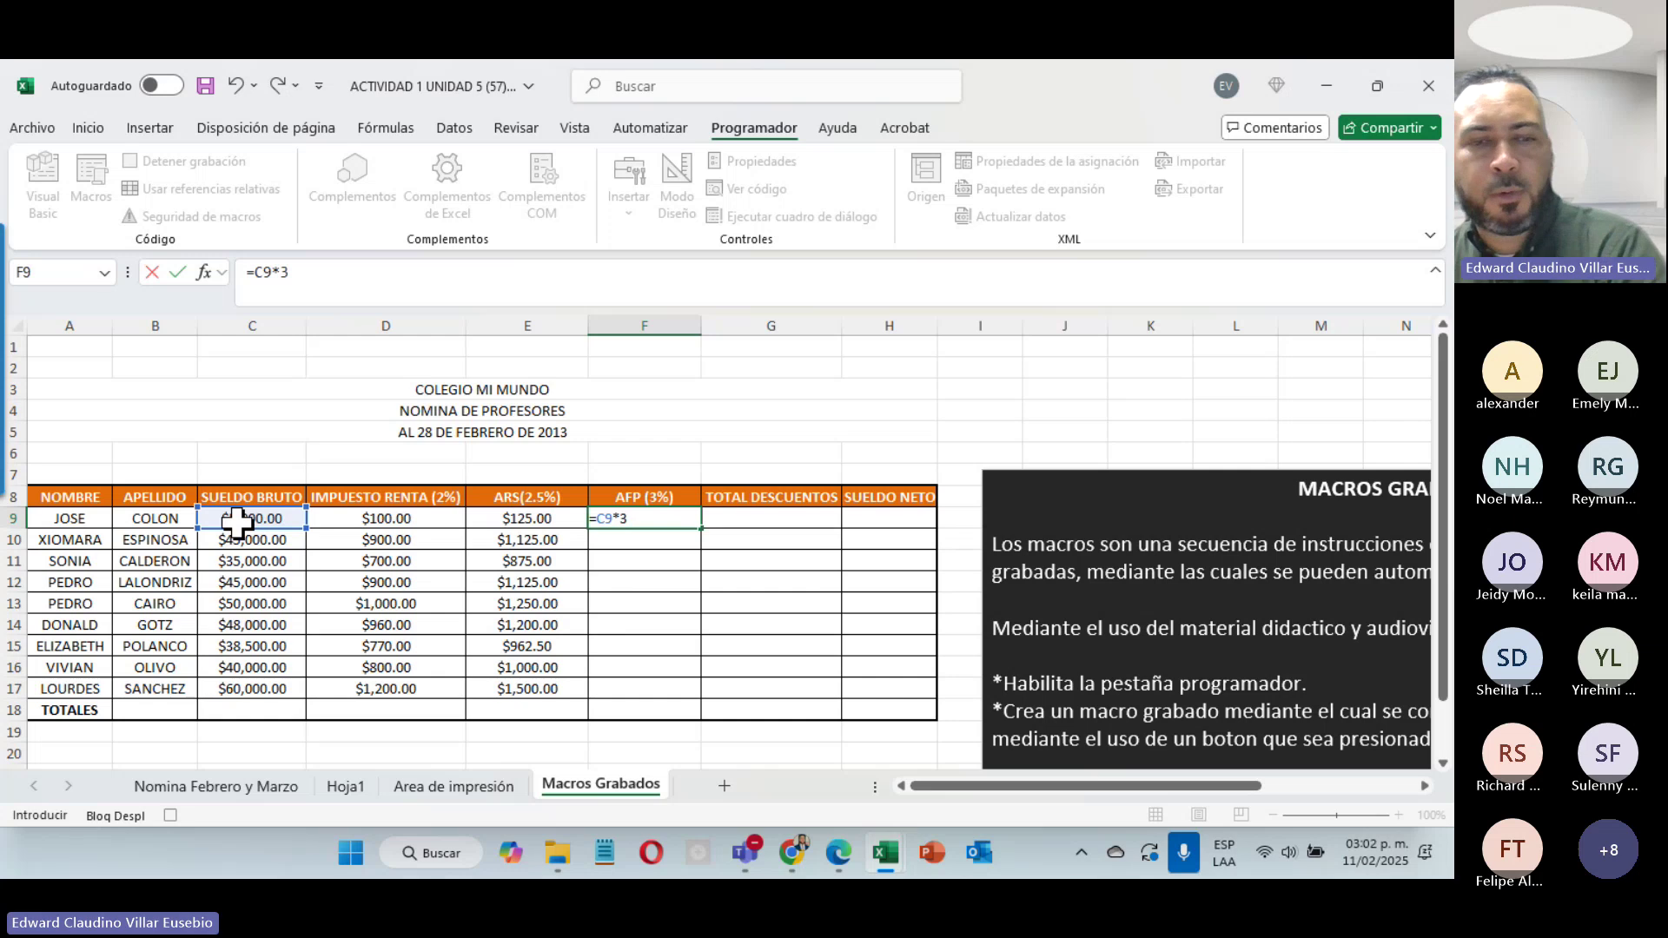
text(3%)
key(Return)
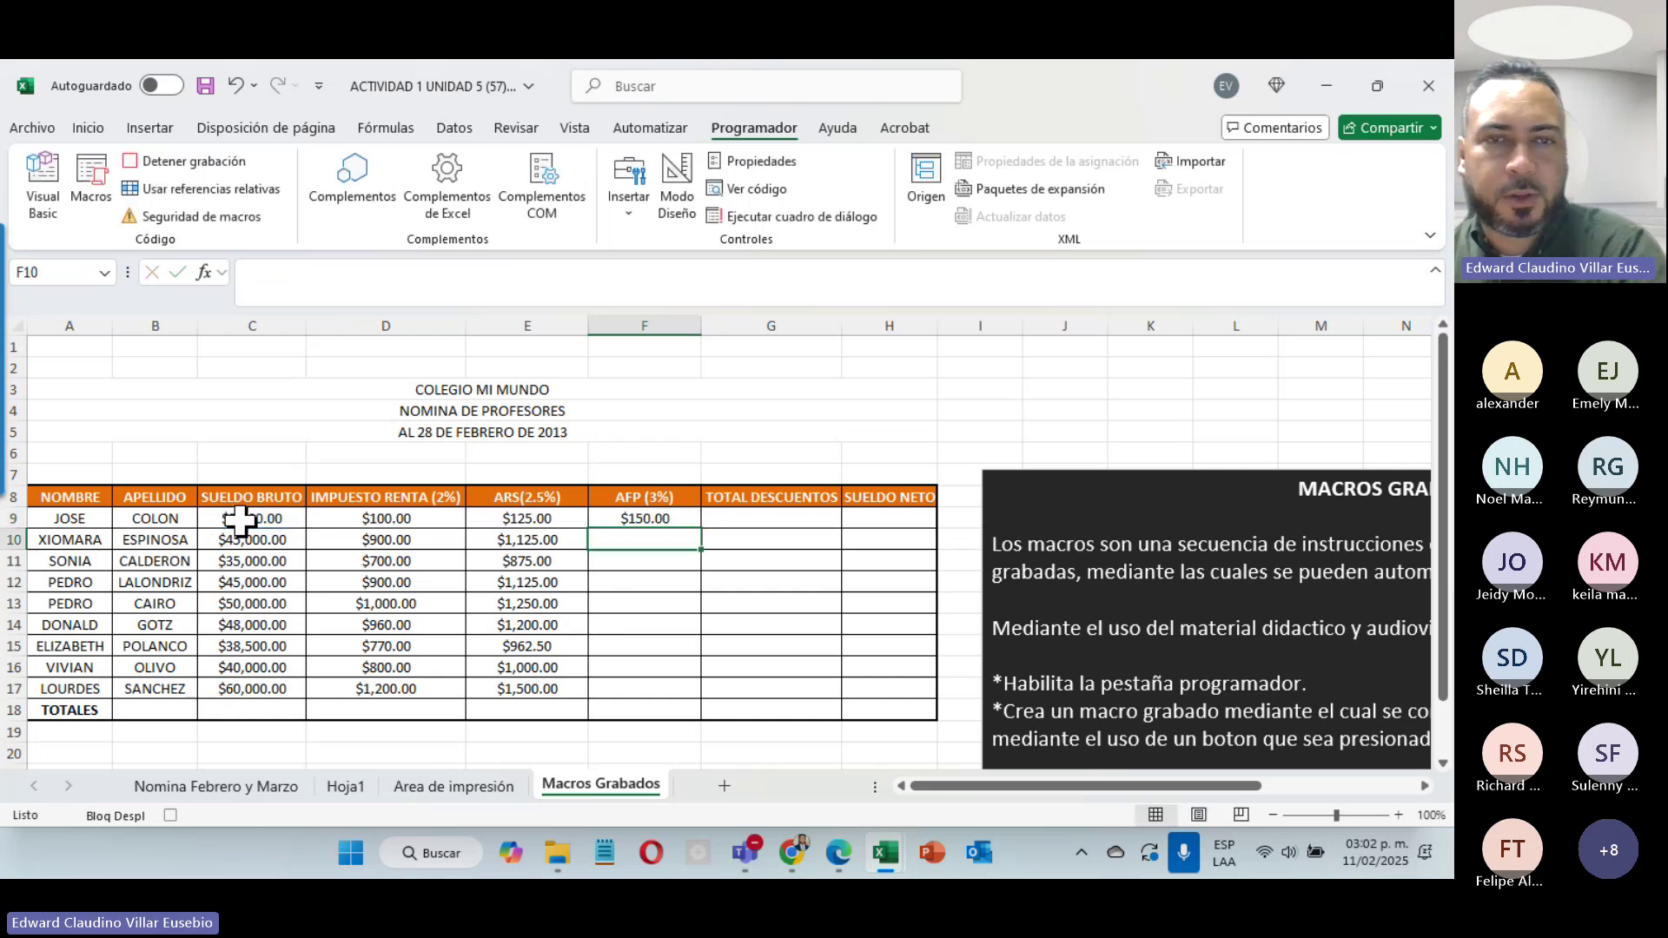
click(640, 521)
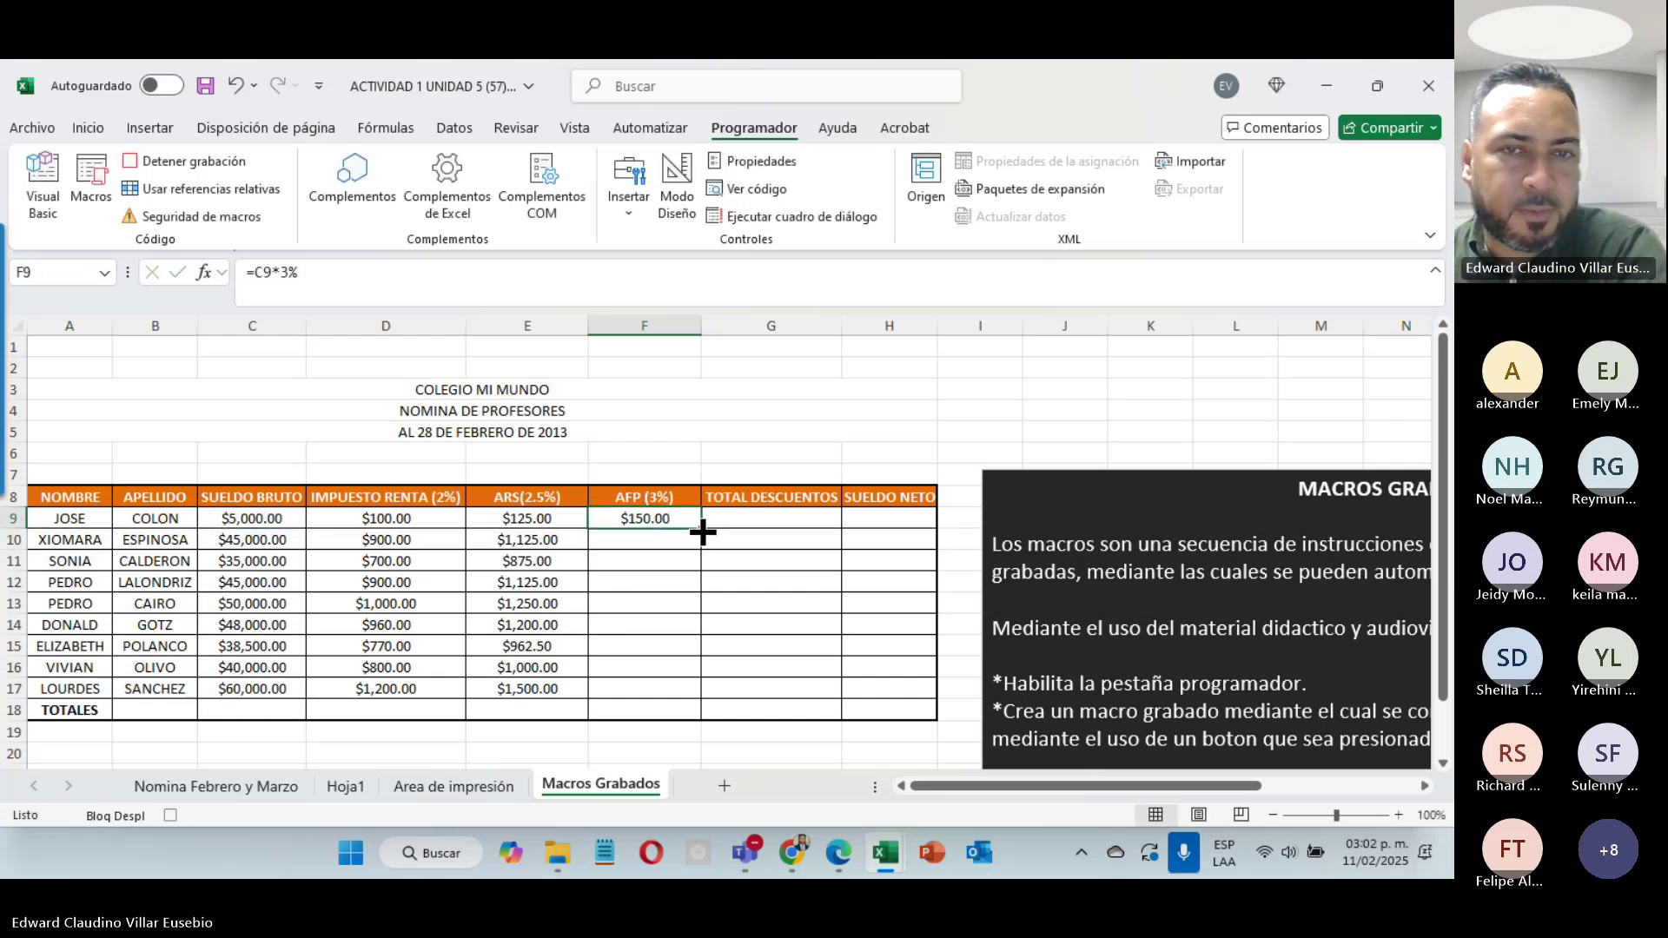
drag(703, 529, 676, 699)
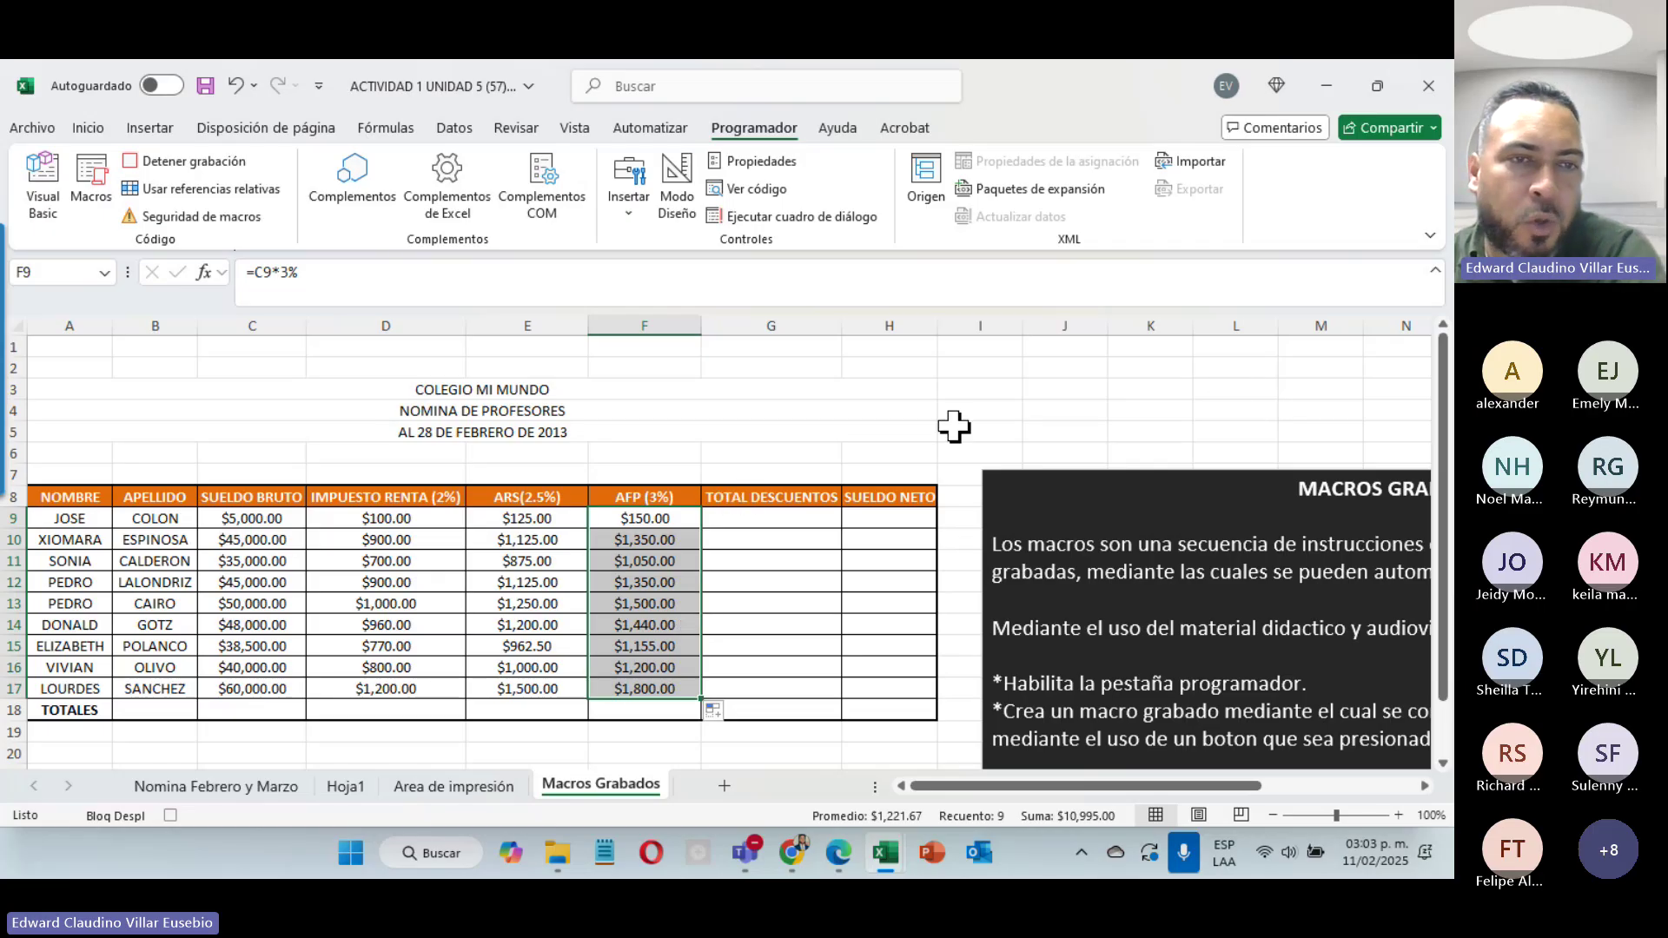
Step: Total the three deductions D9:F9 in the Total Descuentos cell G9 with AutoSum
drag(369, 519, 745, 521)
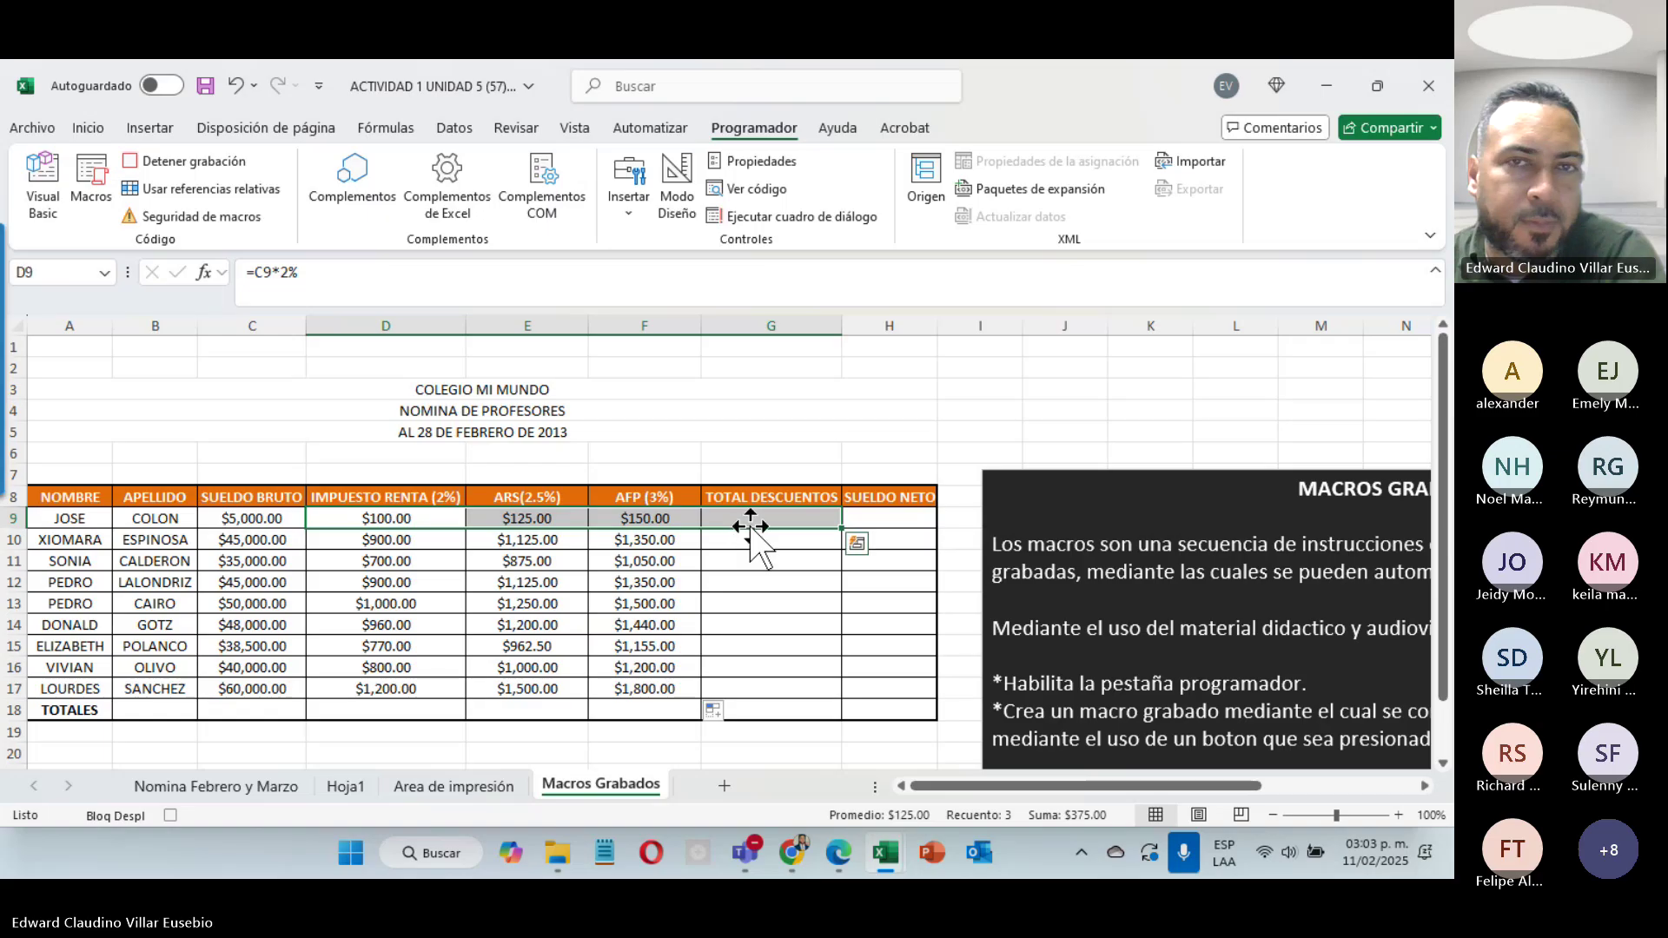
click(88, 127)
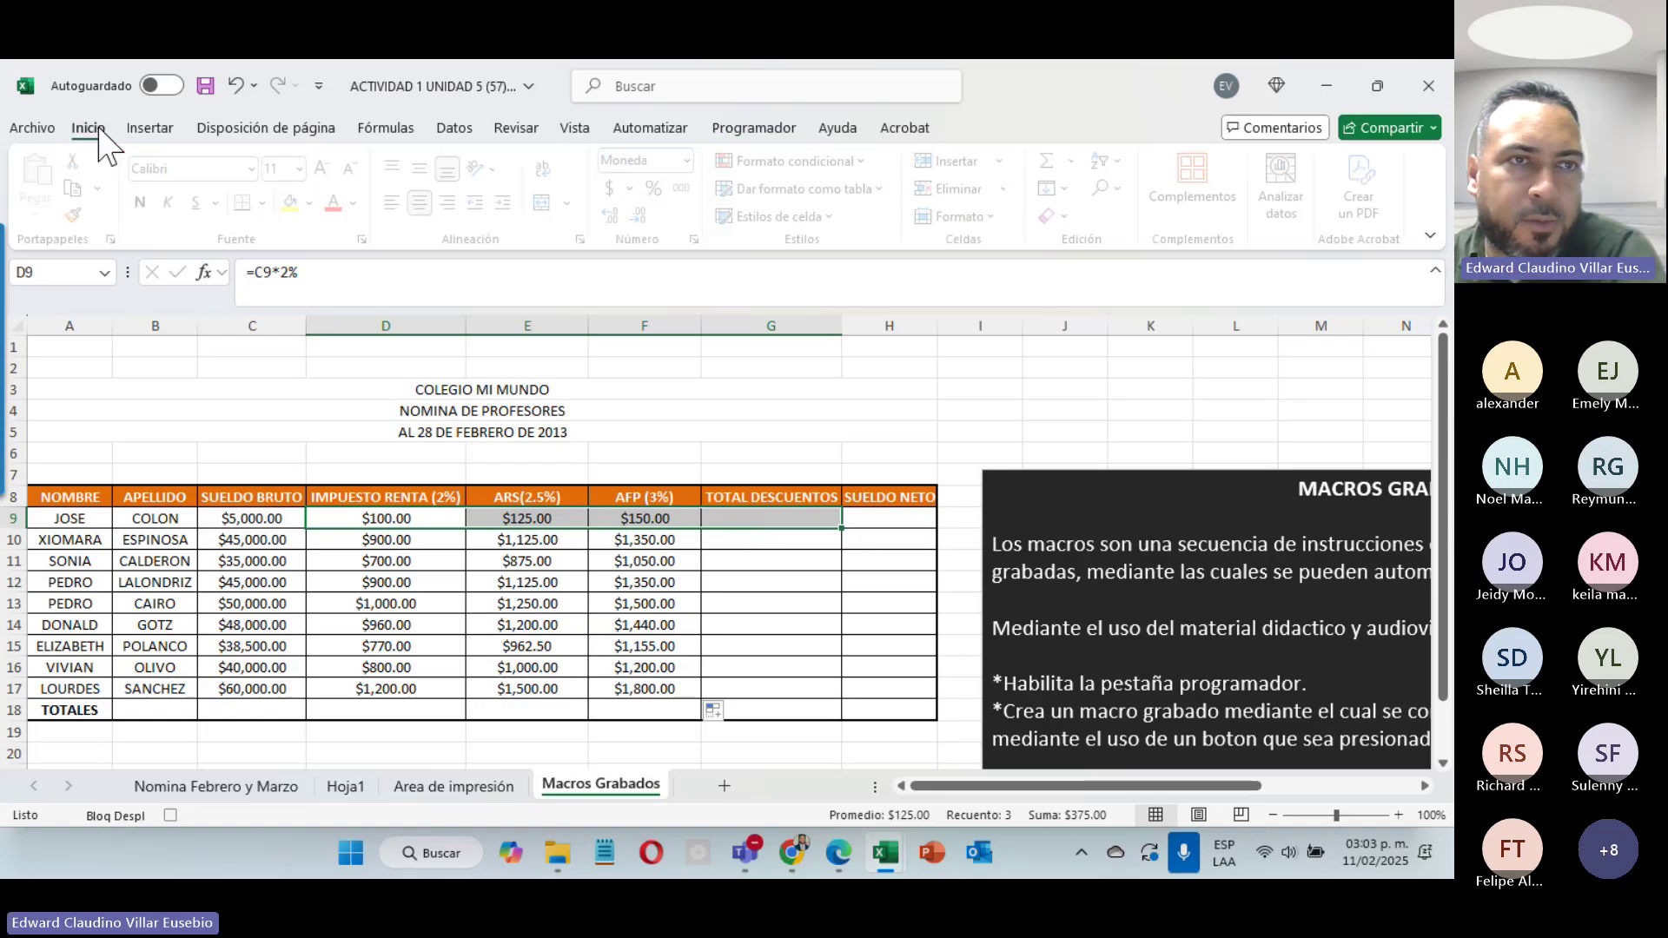
click(1054, 162)
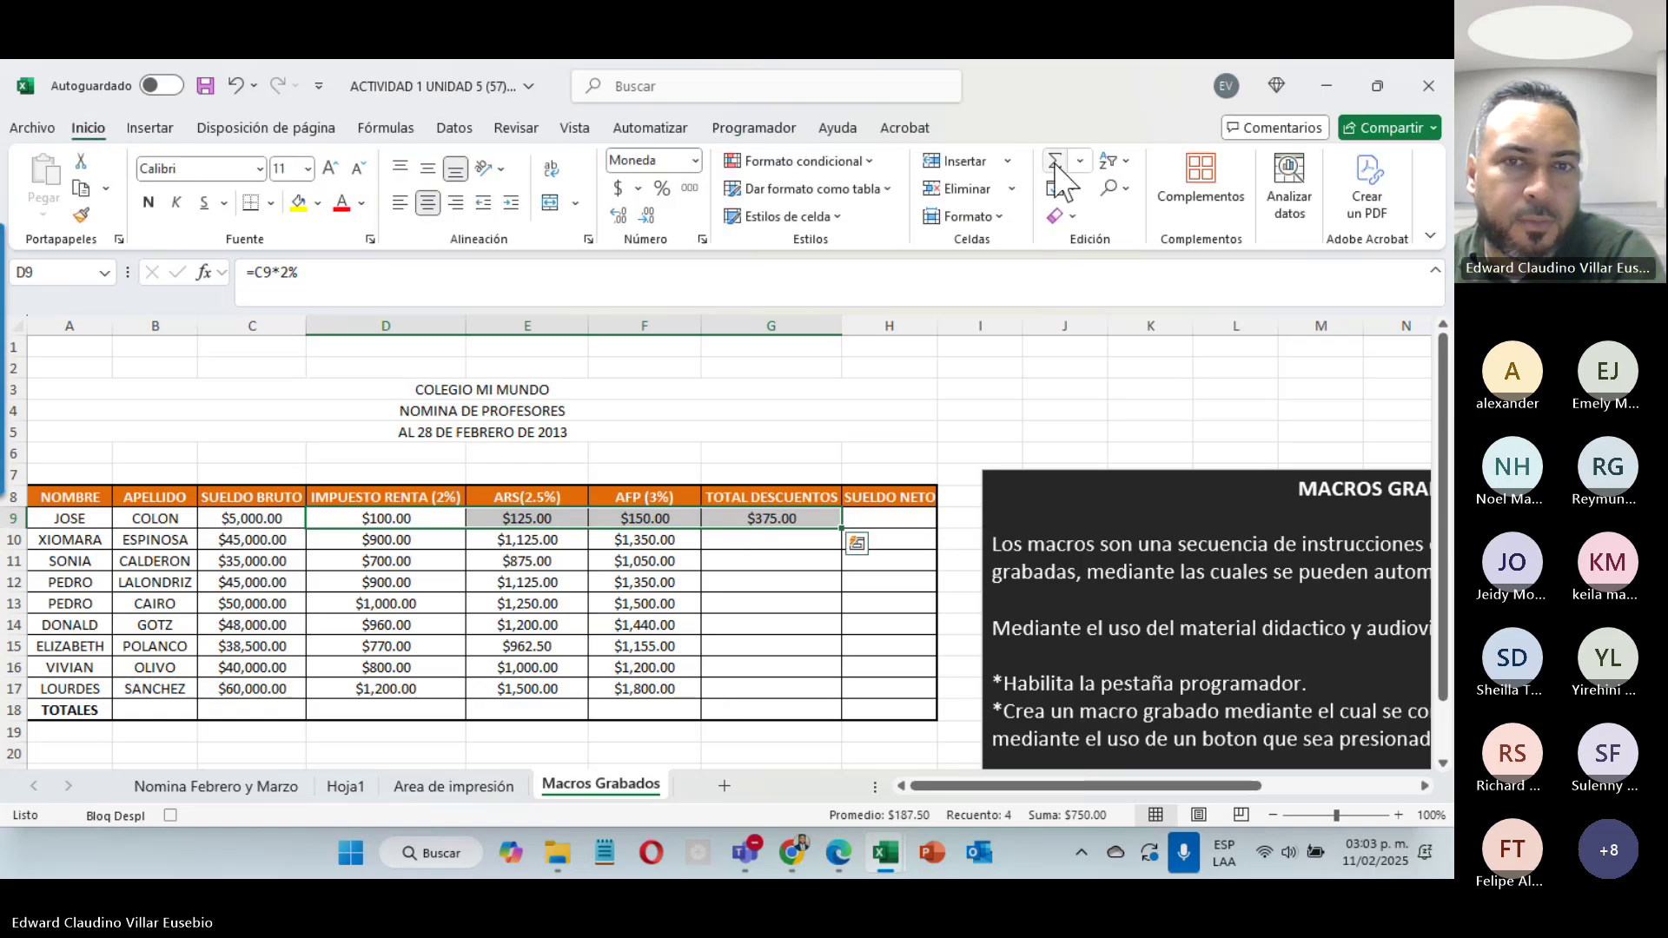
Step: Fill the Total Descuentos formula from G9 down to G17
click(767, 521)
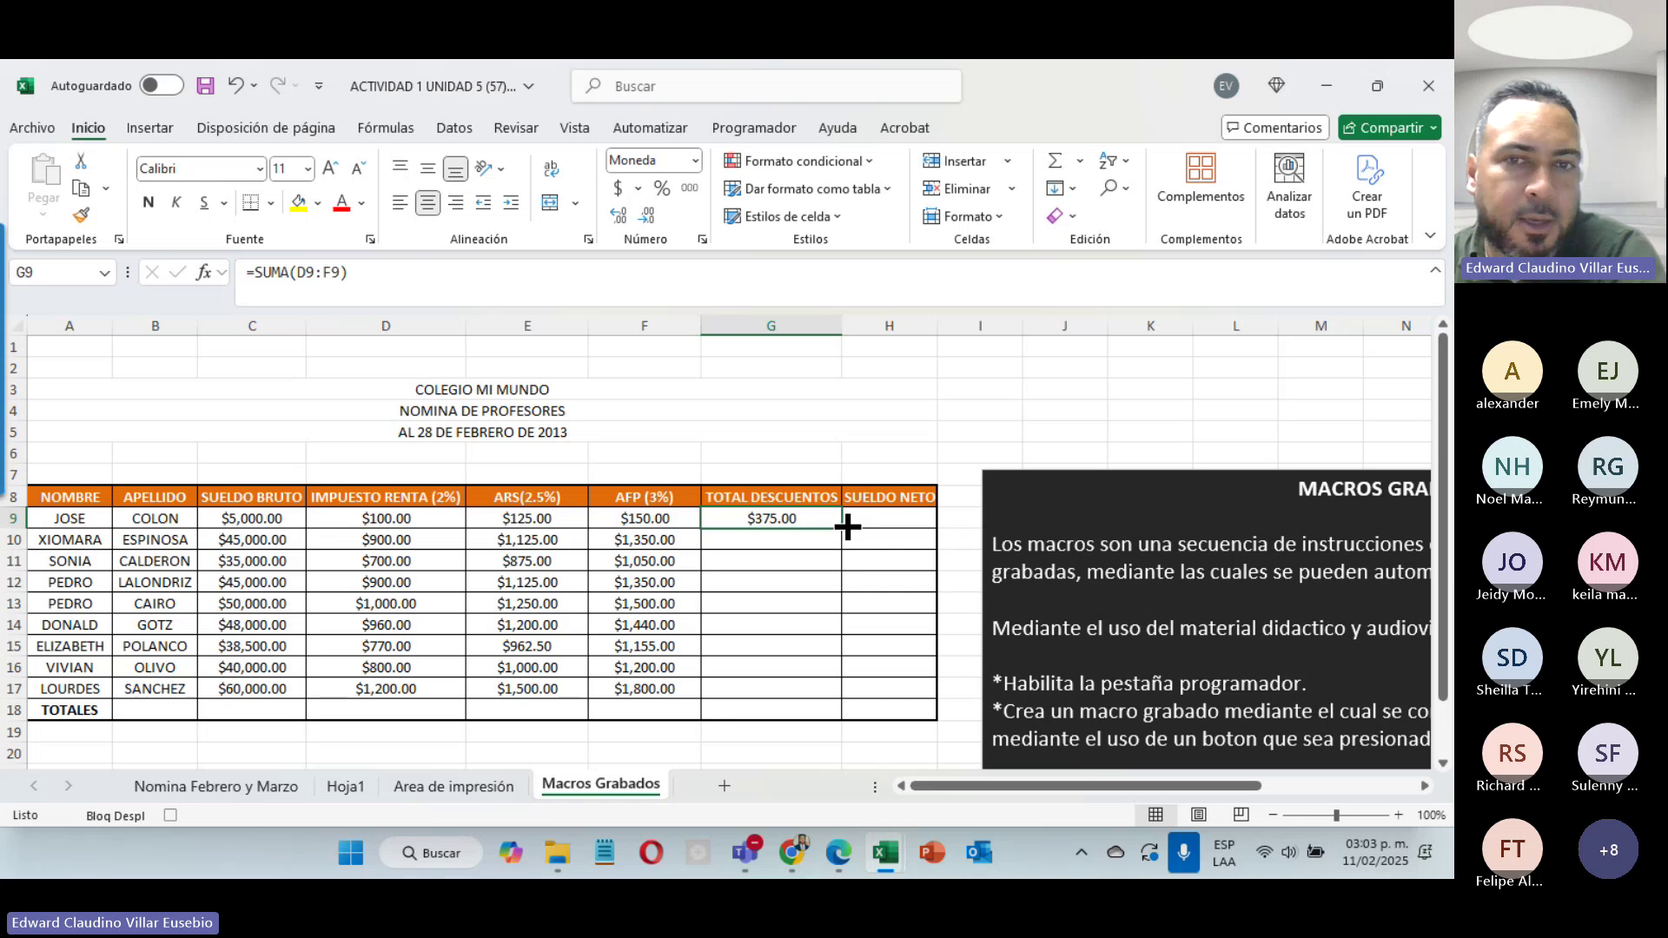
drag(842, 527, 854, 704)
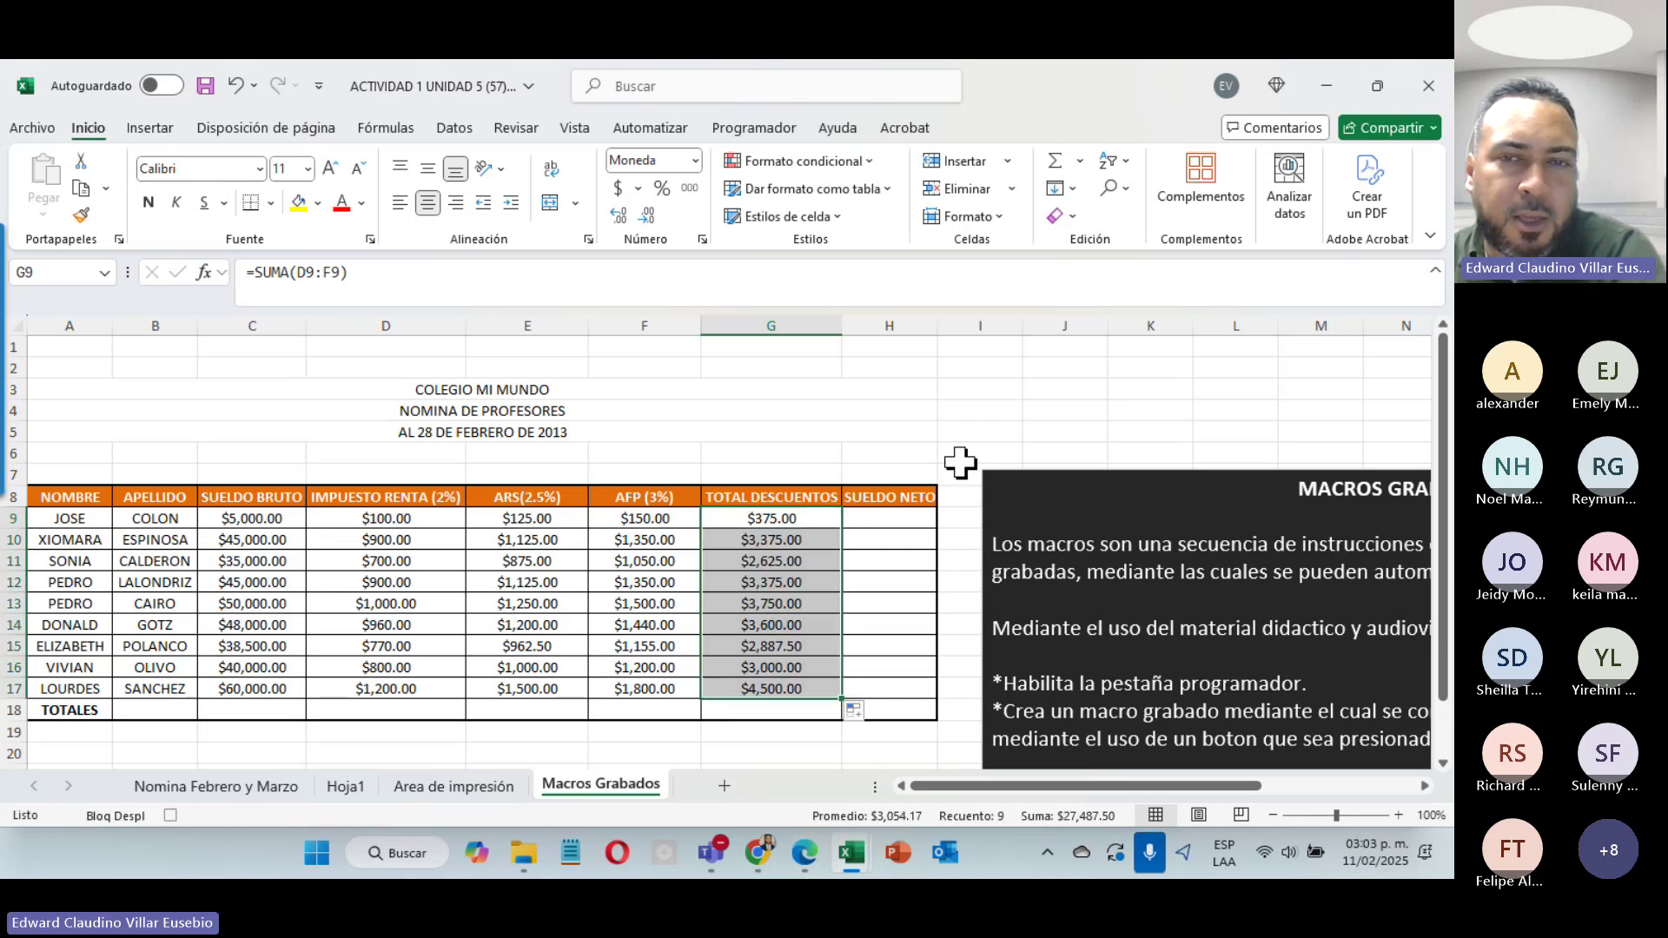
click(886, 522)
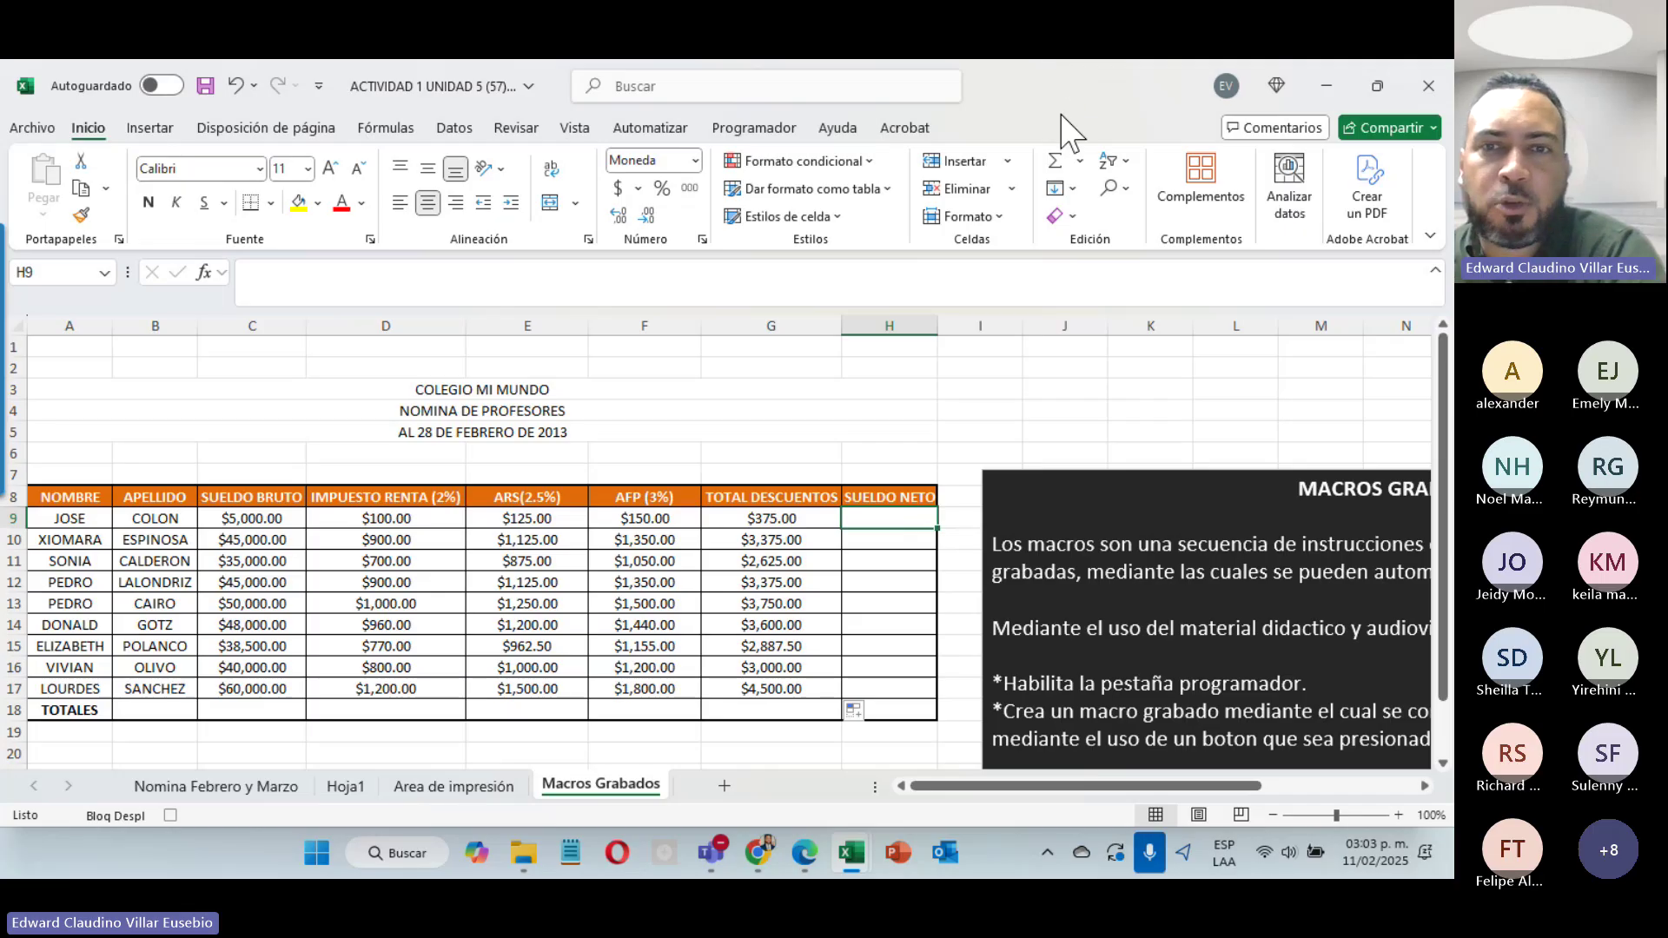
Step: Switch to the Teams meeting window, check its participants list, and minimise the window again
mouse_move(1083, 93)
mouse_down()
mouse_move(1053, 141)
mouse_move(1039, 409)
mouse_move(1092, 74)
mouse_move(1069, 83)
mouse_move(1067, 68)
mouse_up()
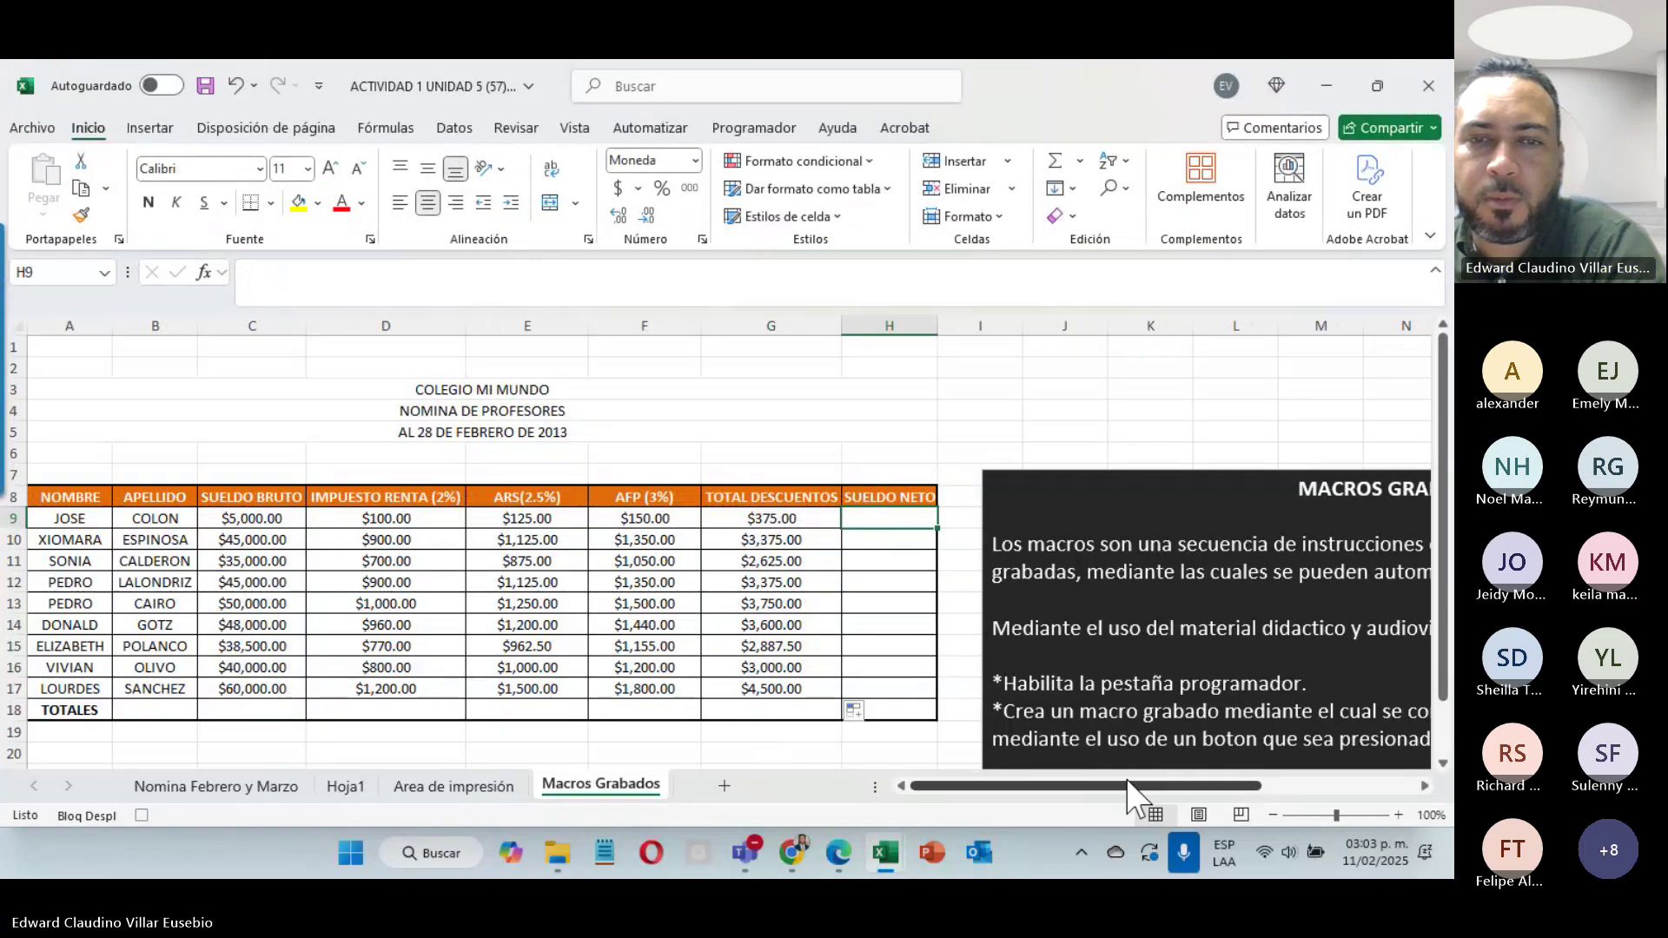
click(745, 852)
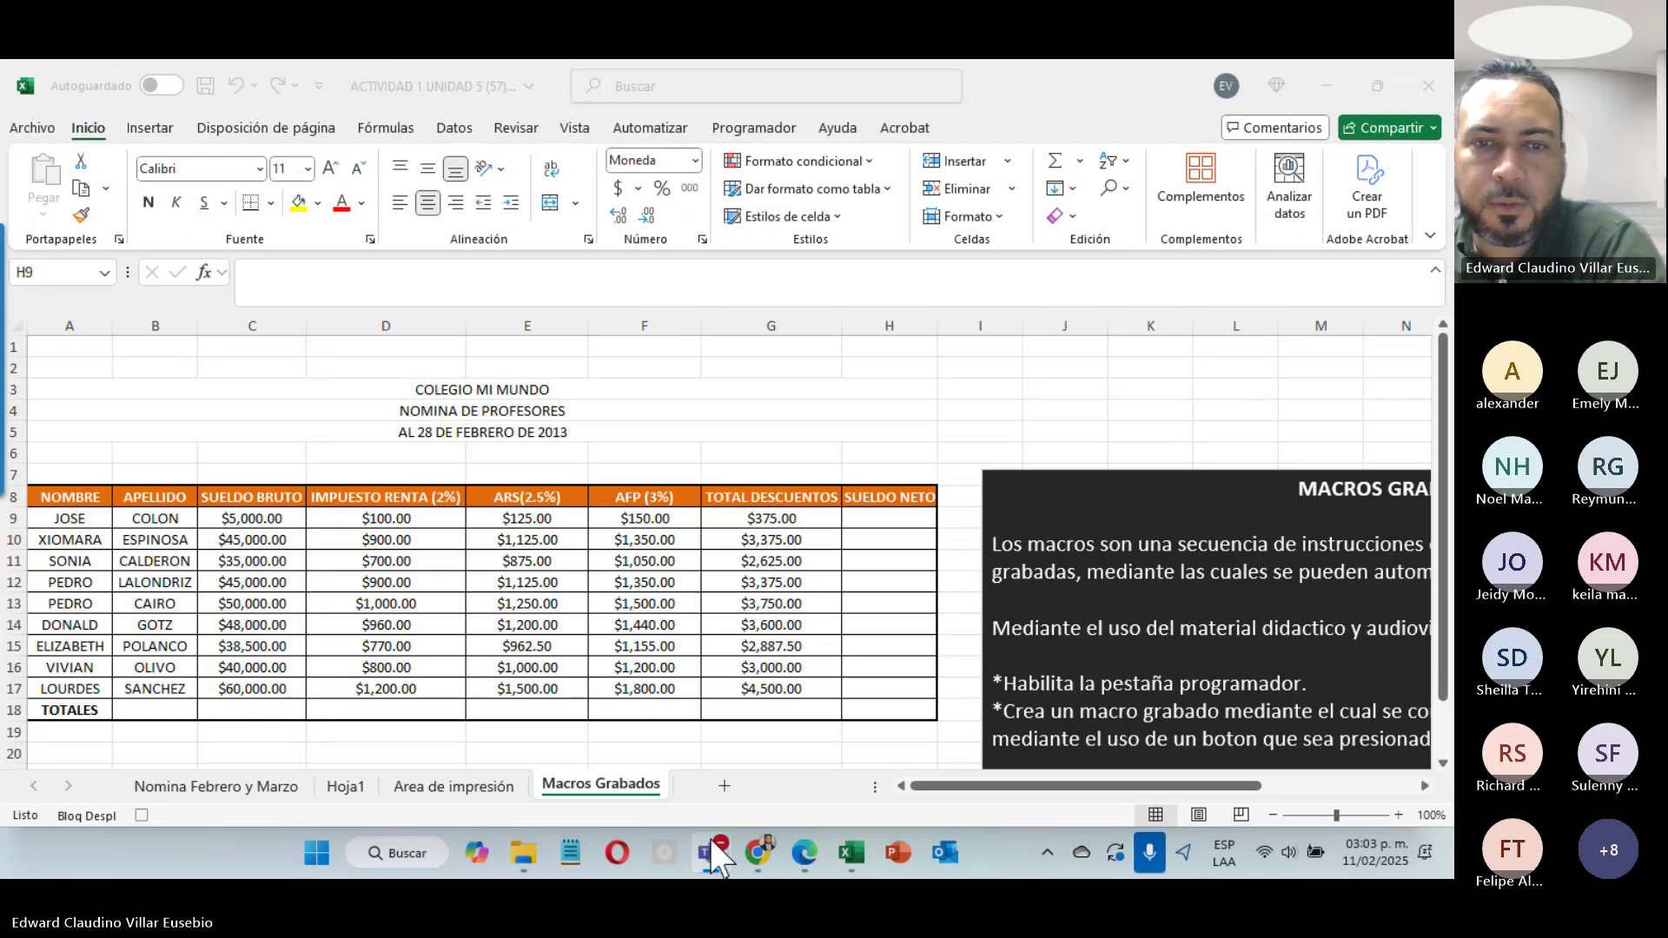
mouse_move(718, 864)
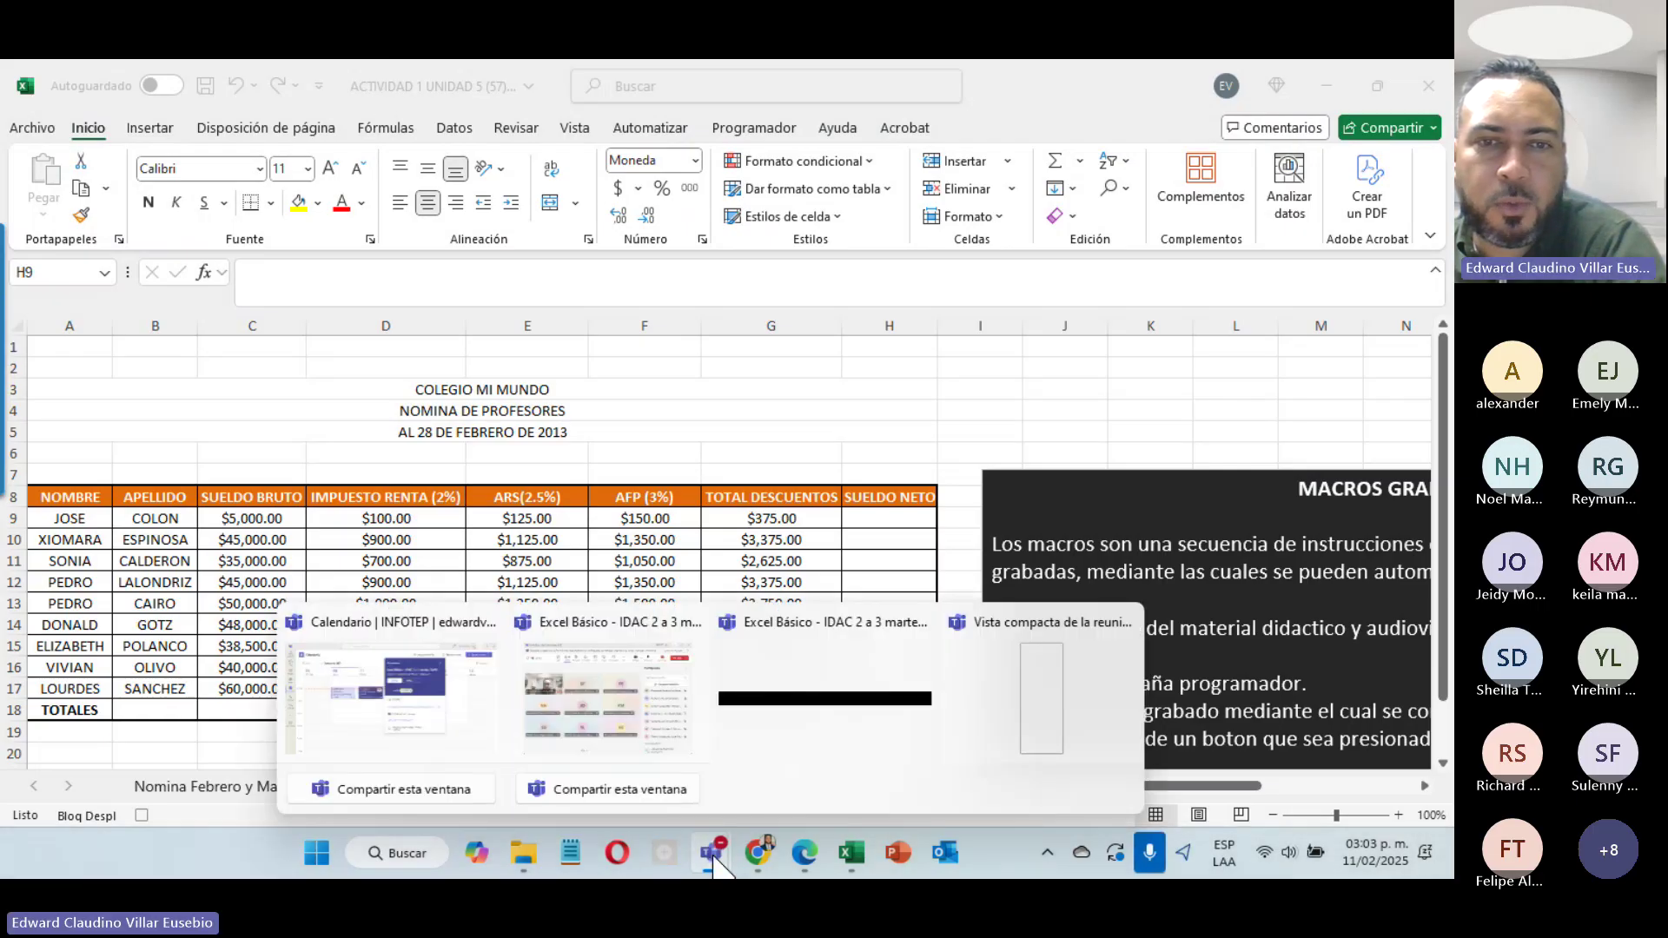
click(700, 721)
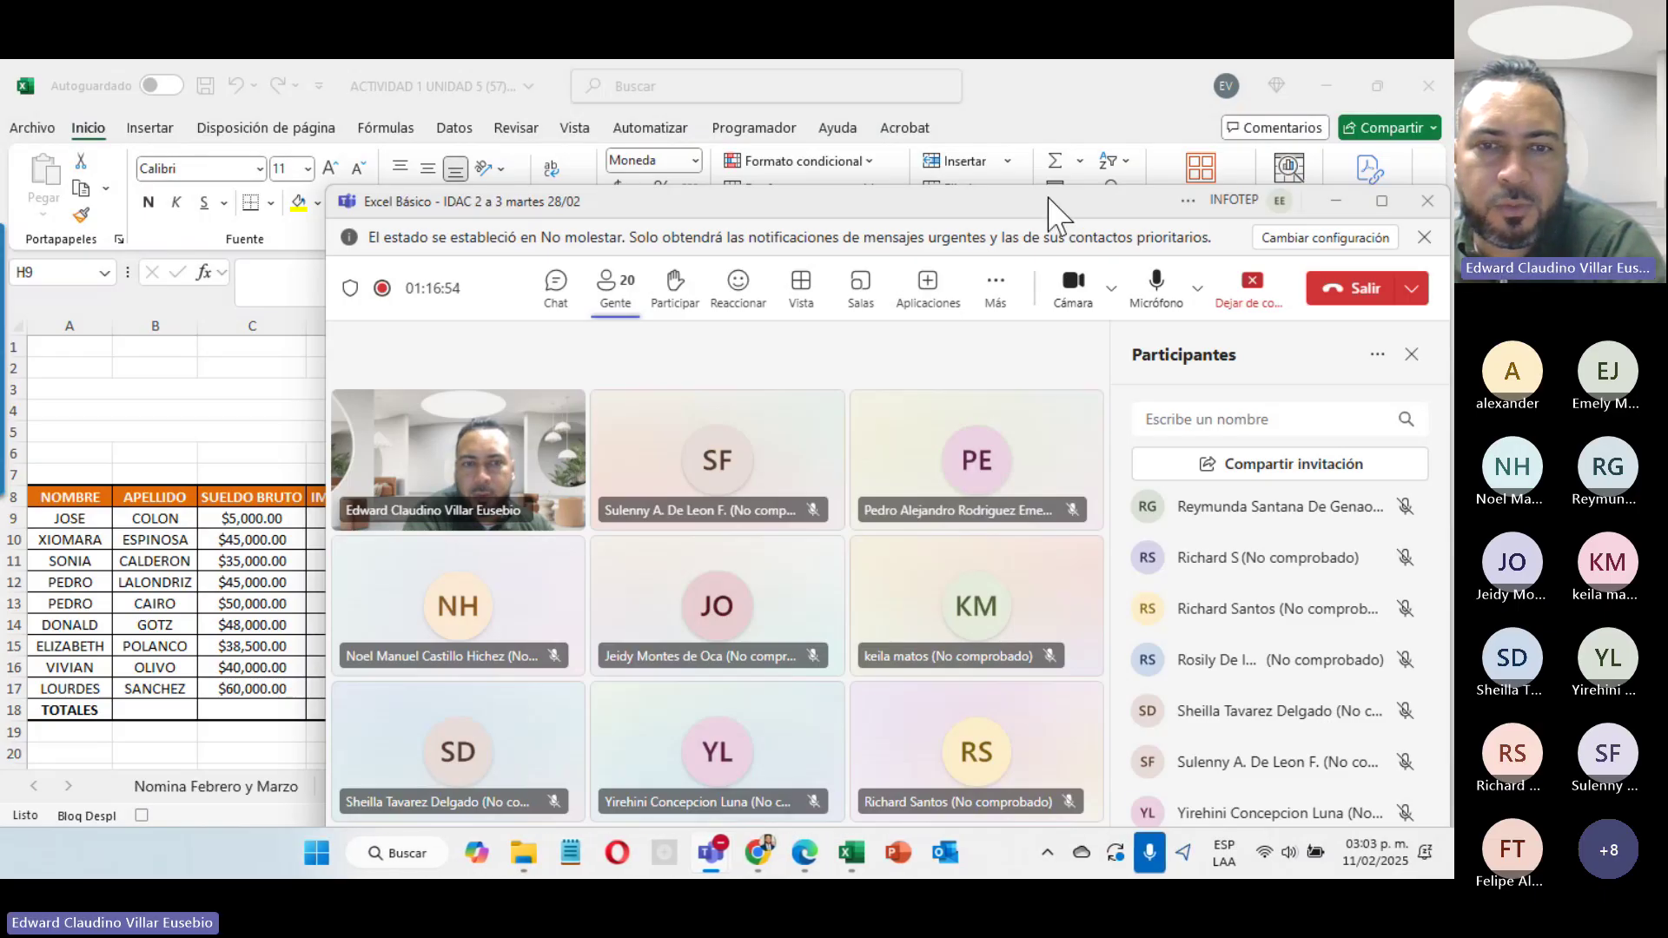
drag(1056, 208, 844, 182)
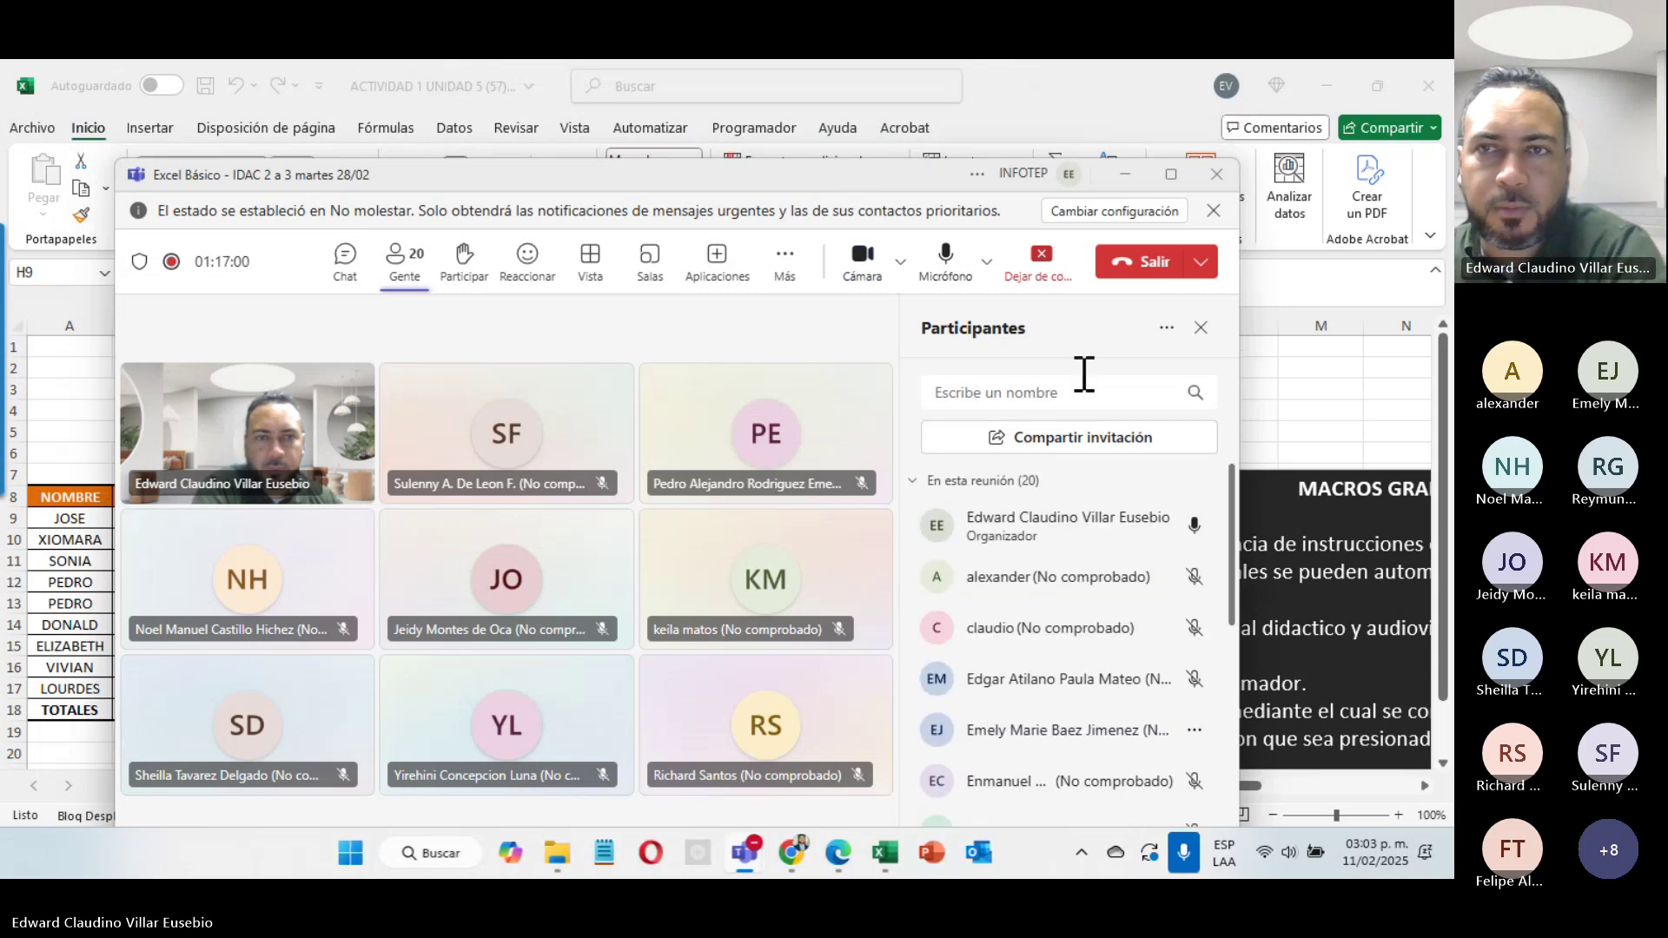
click(1126, 177)
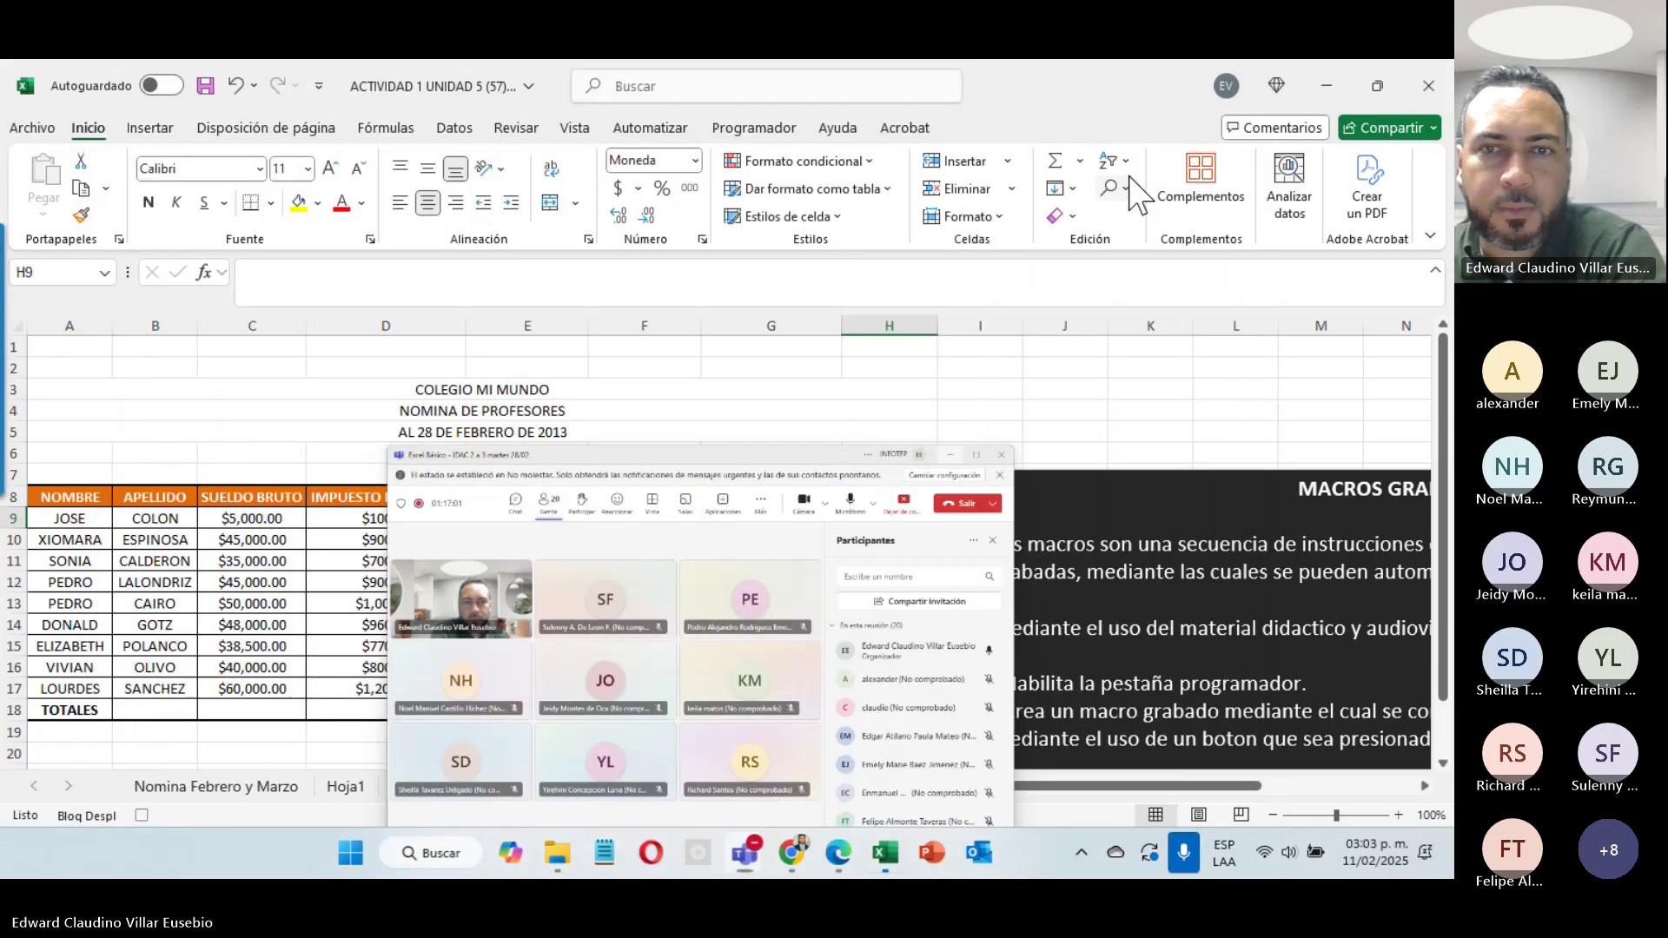
Step: Calculate Sueldo Neto with =C9-G9 in H9 and fill the formula down to H17
click(878, 522)
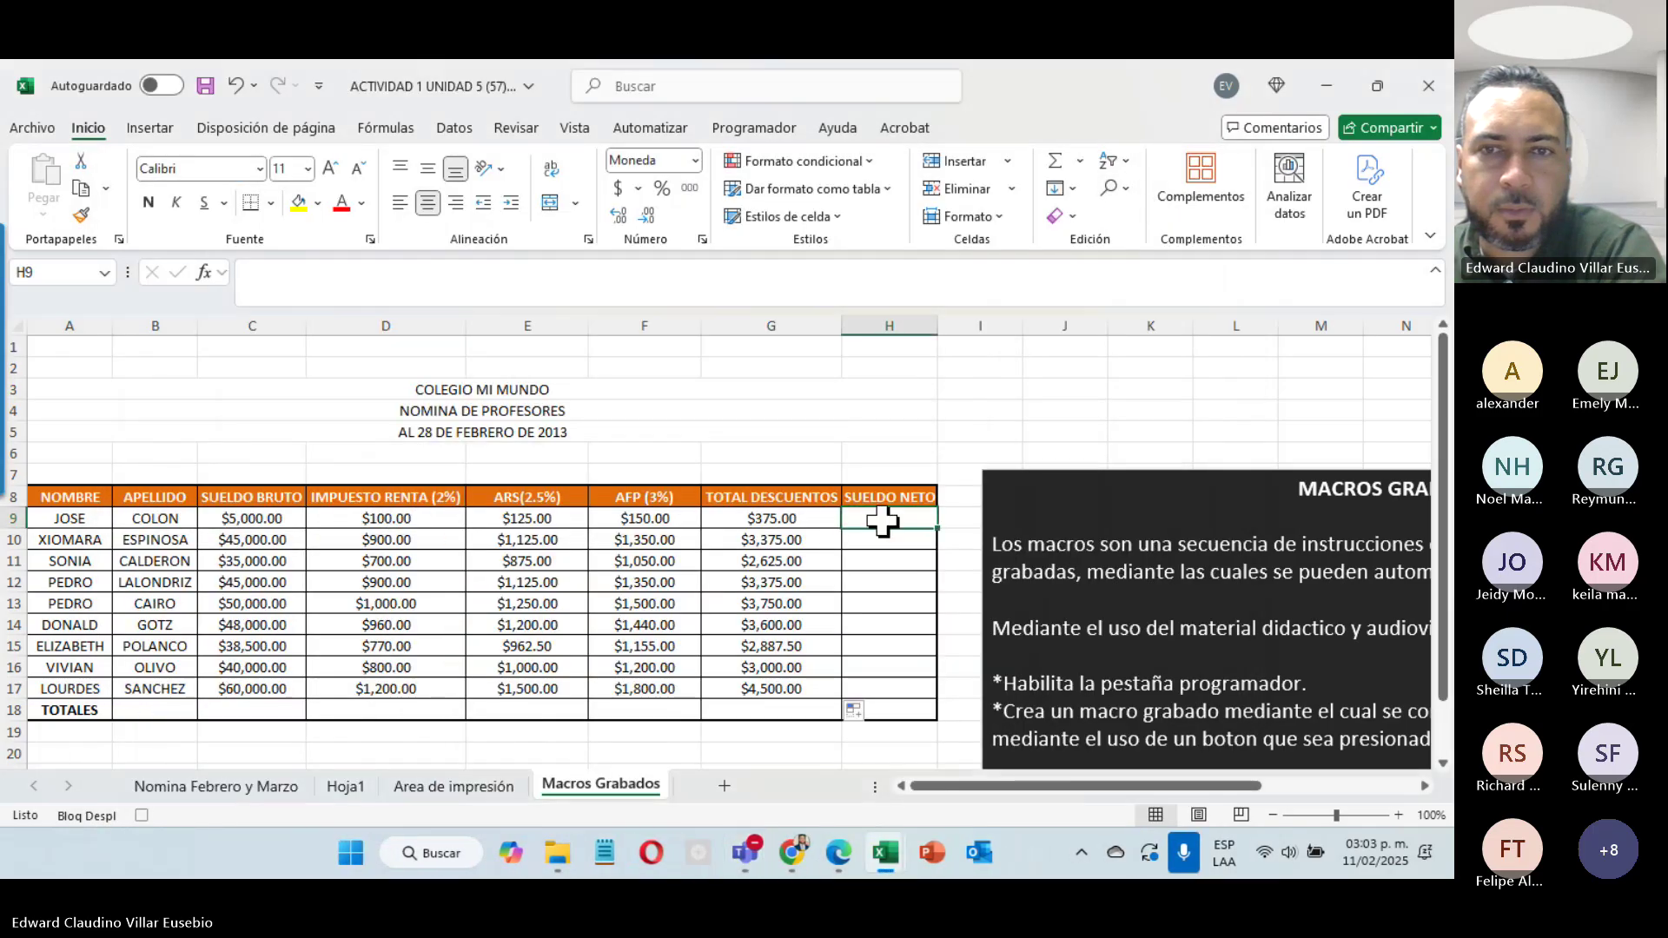
text(=)
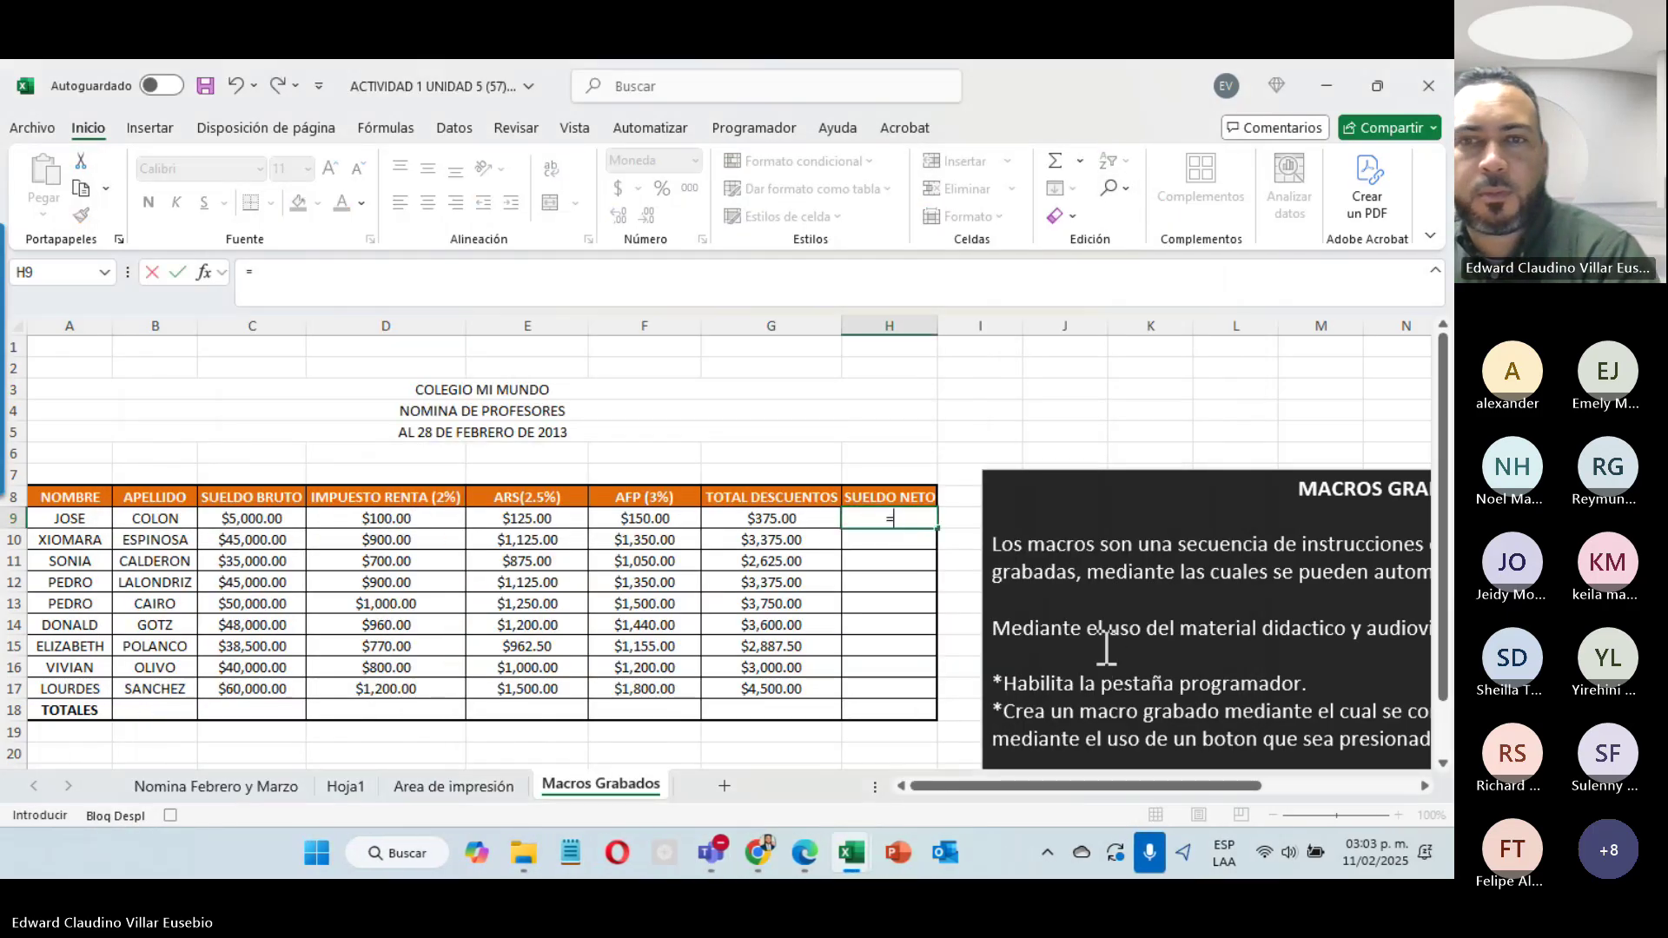
click(253, 522)
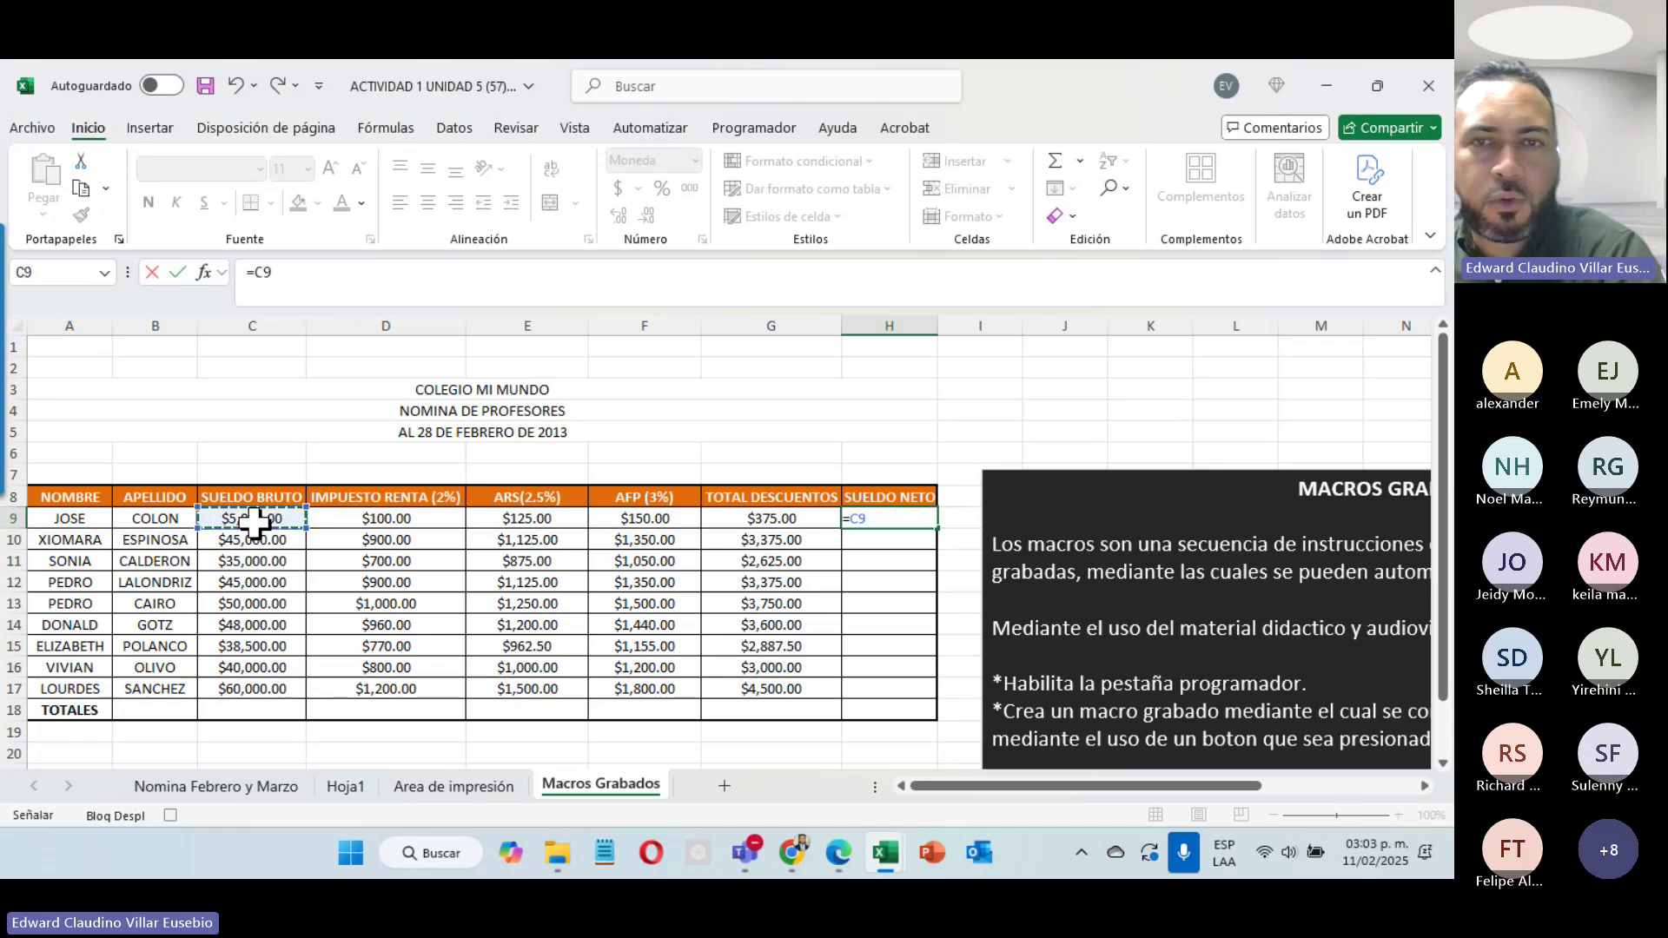
text(-)
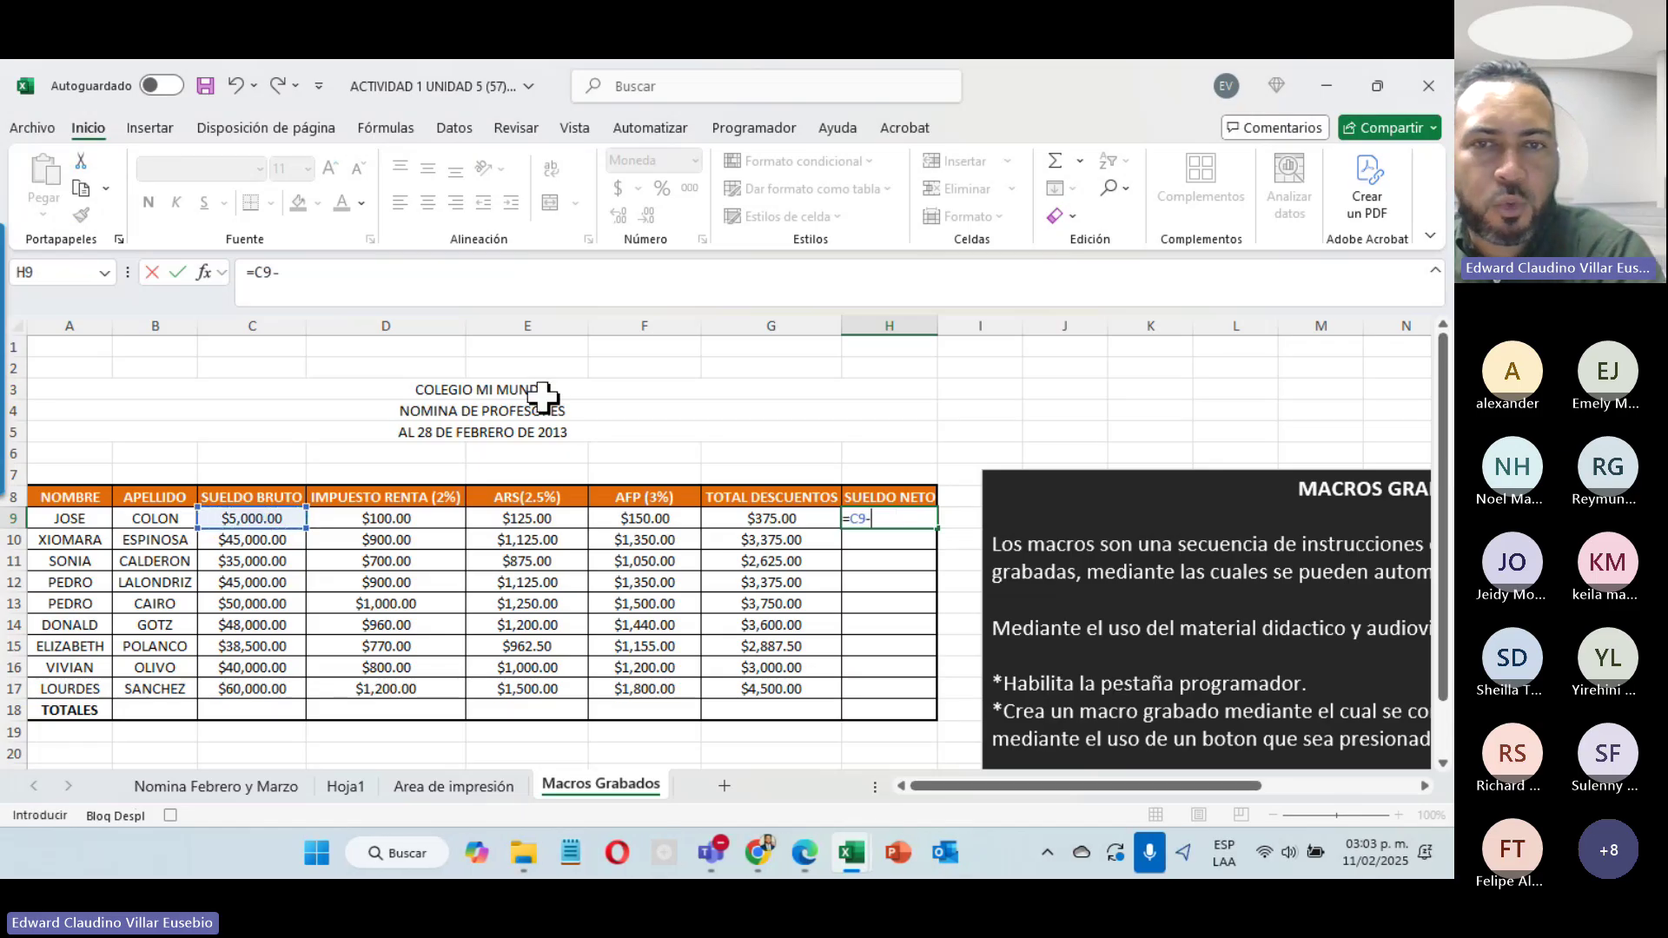
click(797, 519)
key(Return)
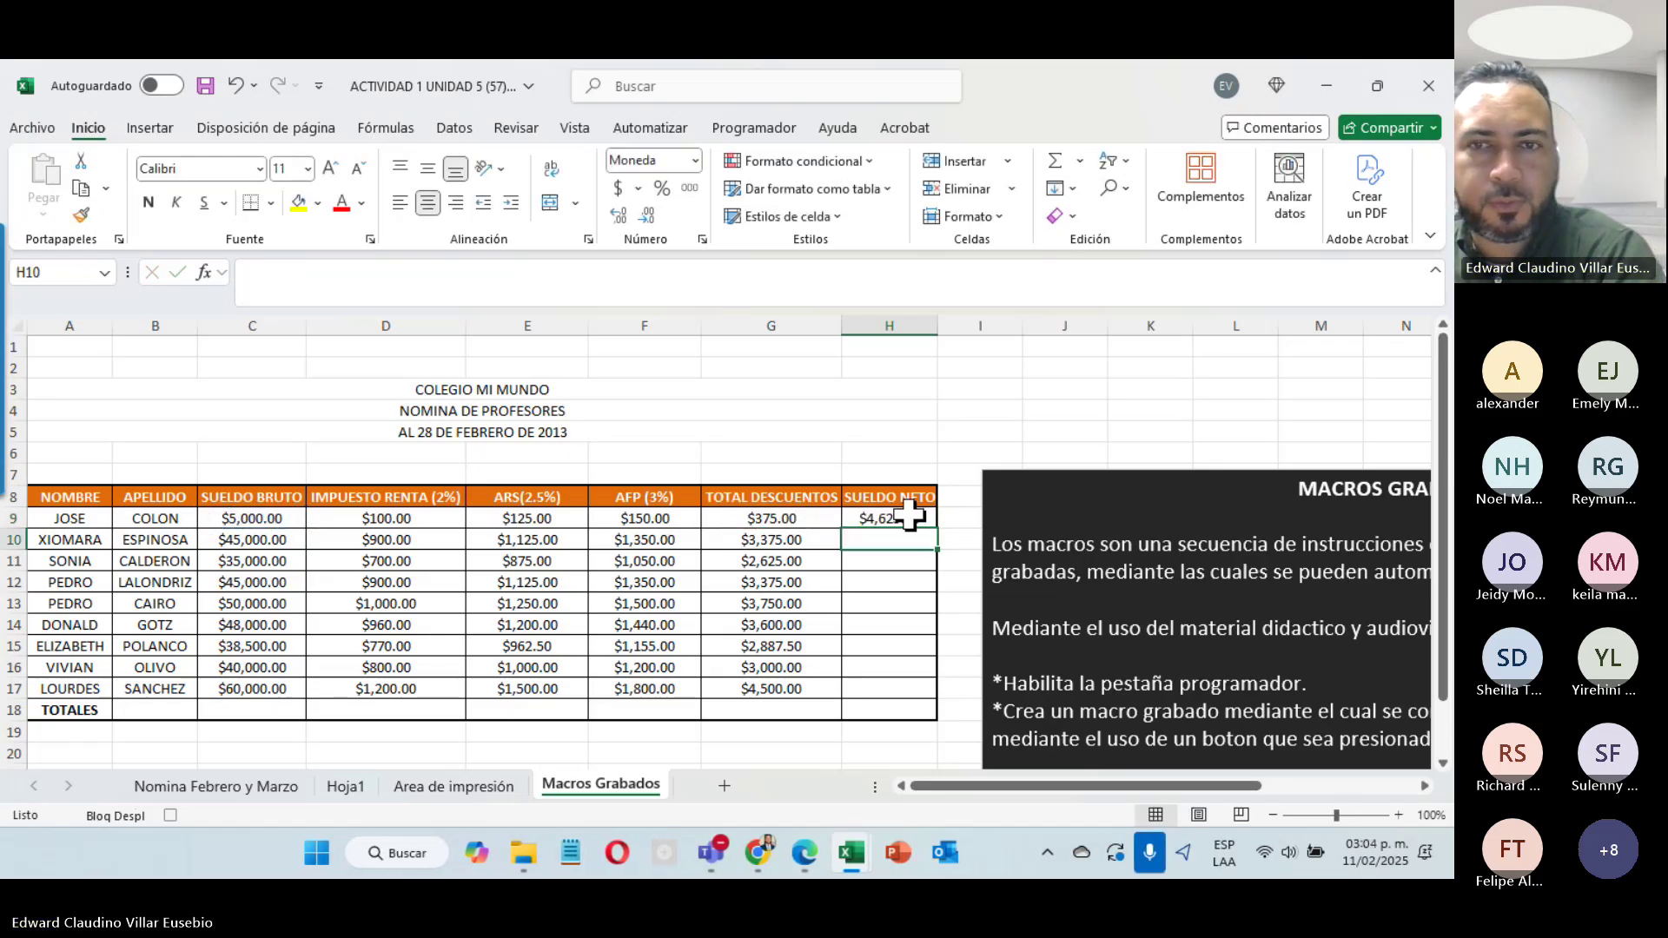
click(908, 519)
drag(937, 527, 928, 702)
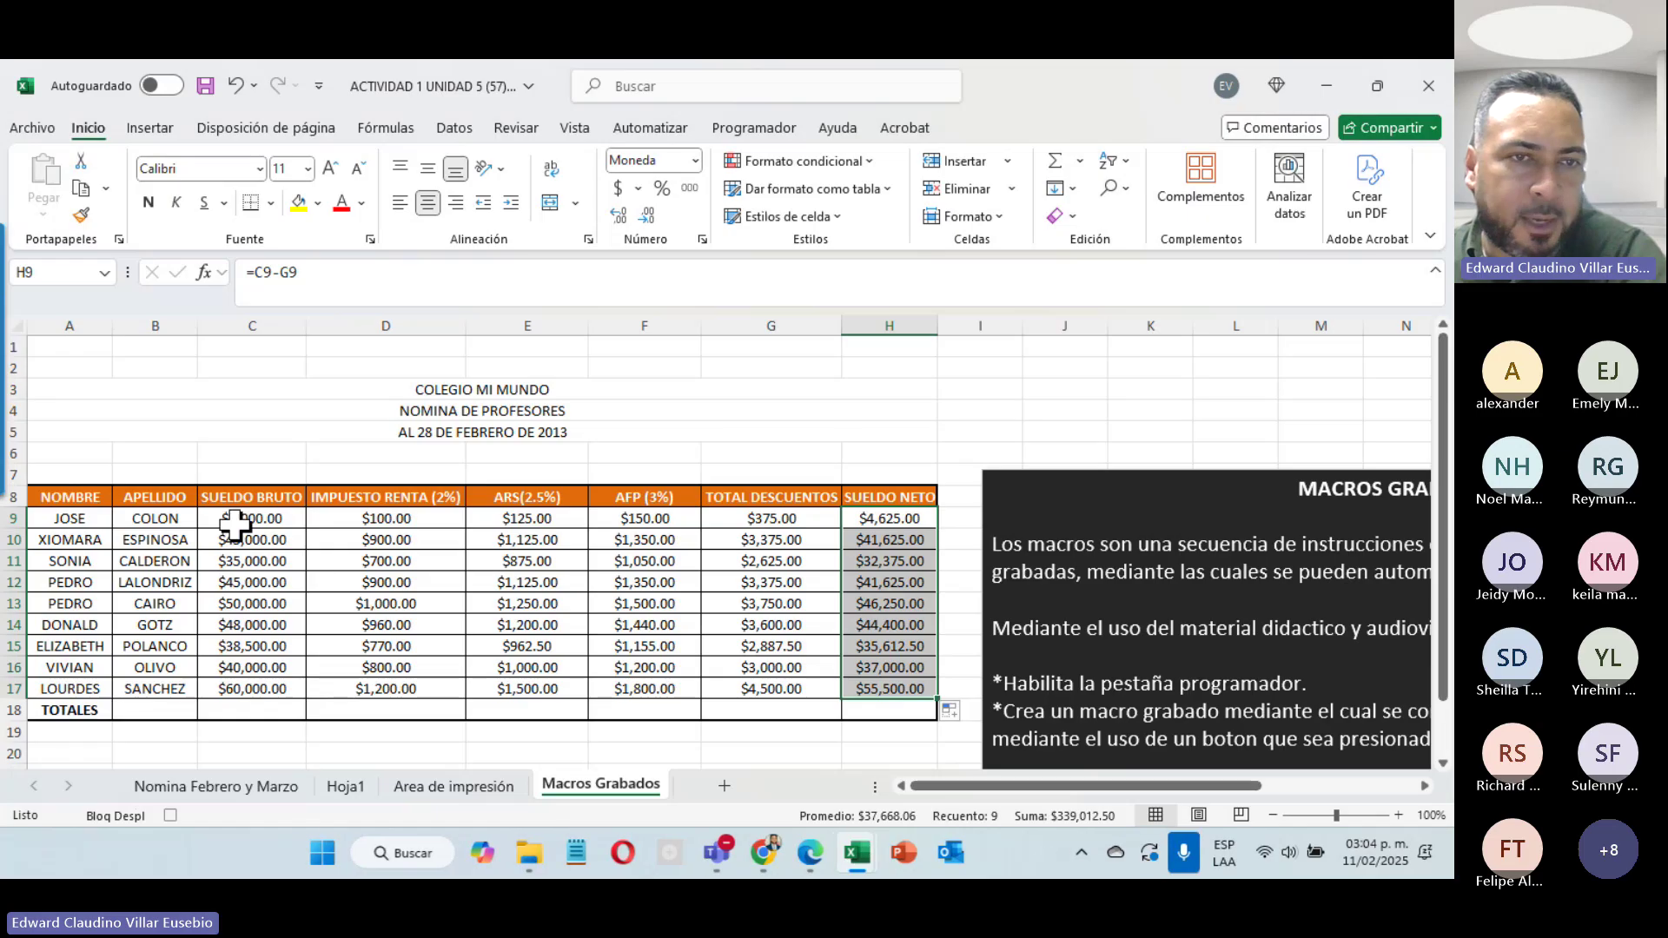
Step: Total Sueldo Bruto C9:C17 in C18 with AutoSum and fill the total across the Totales row to H18
drag(261, 518, 261, 711)
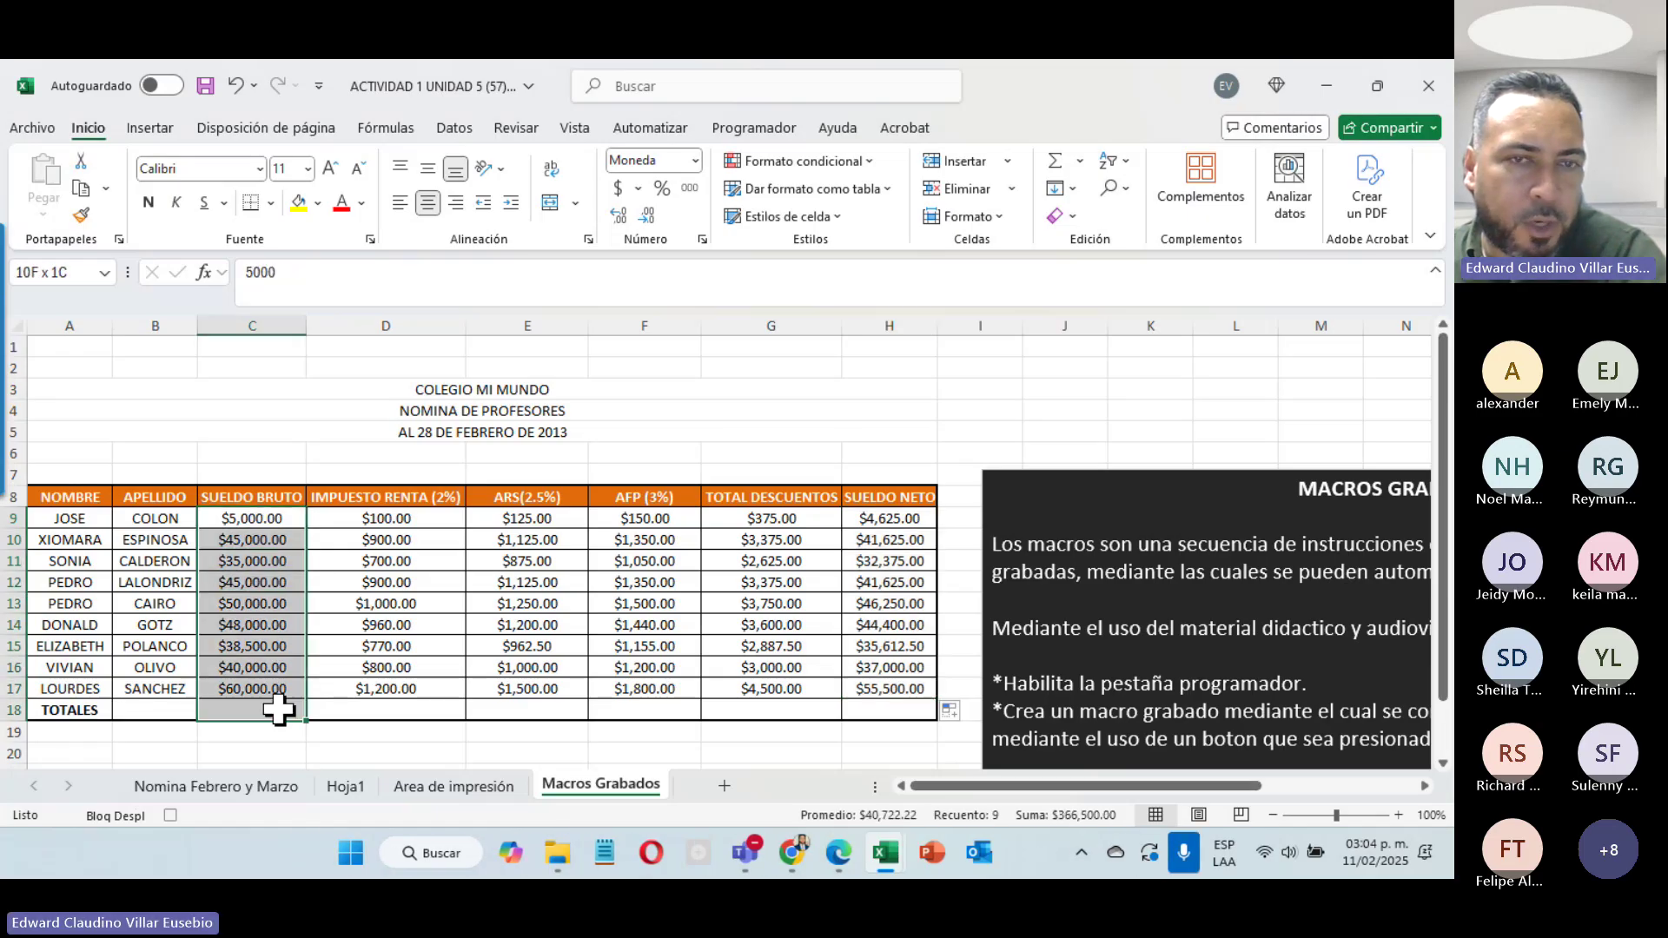
click(1055, 163)
click(255, 708)
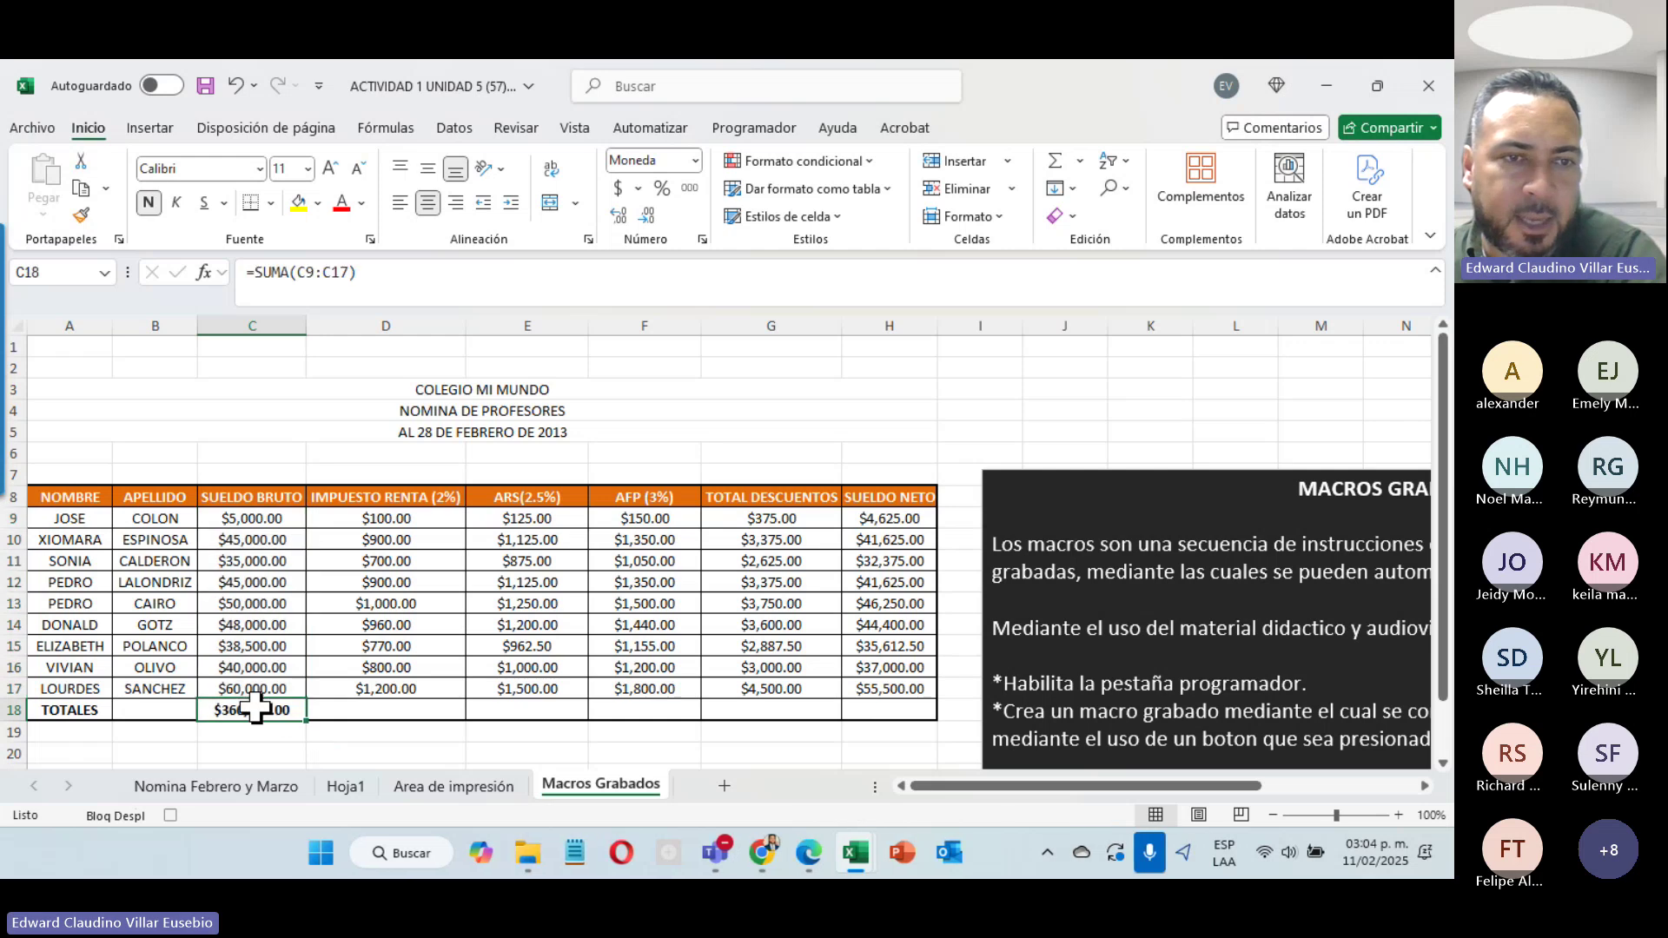
drag(311, 722, 912, 718)
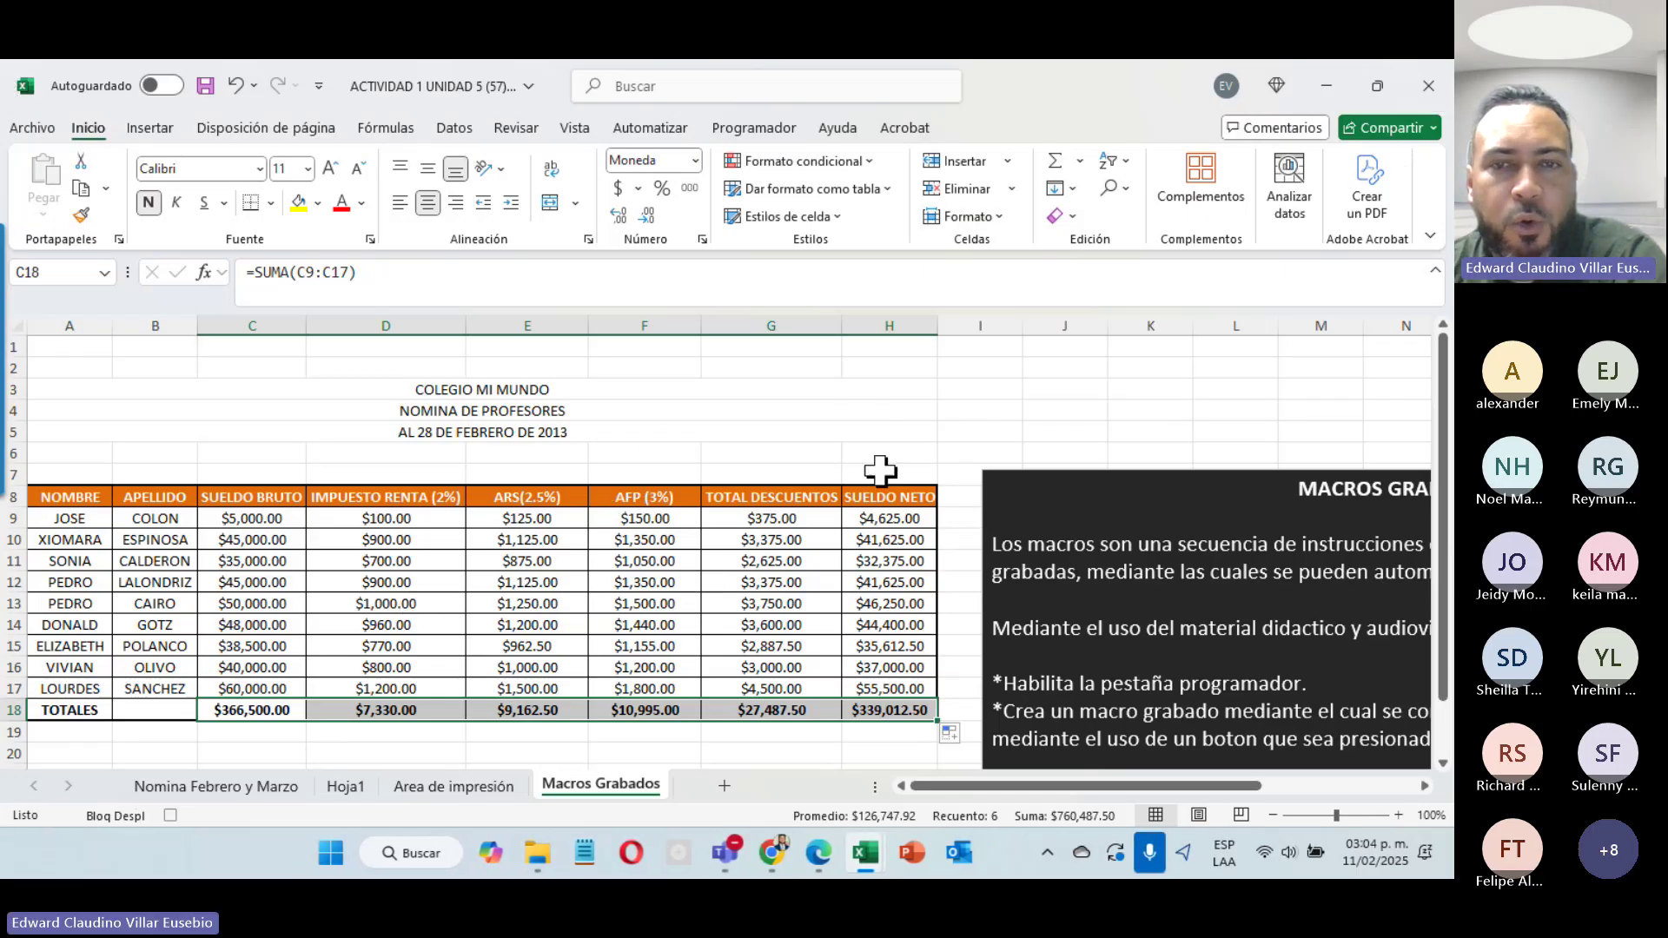
Step: Stop the macro recording
click(756, 129)
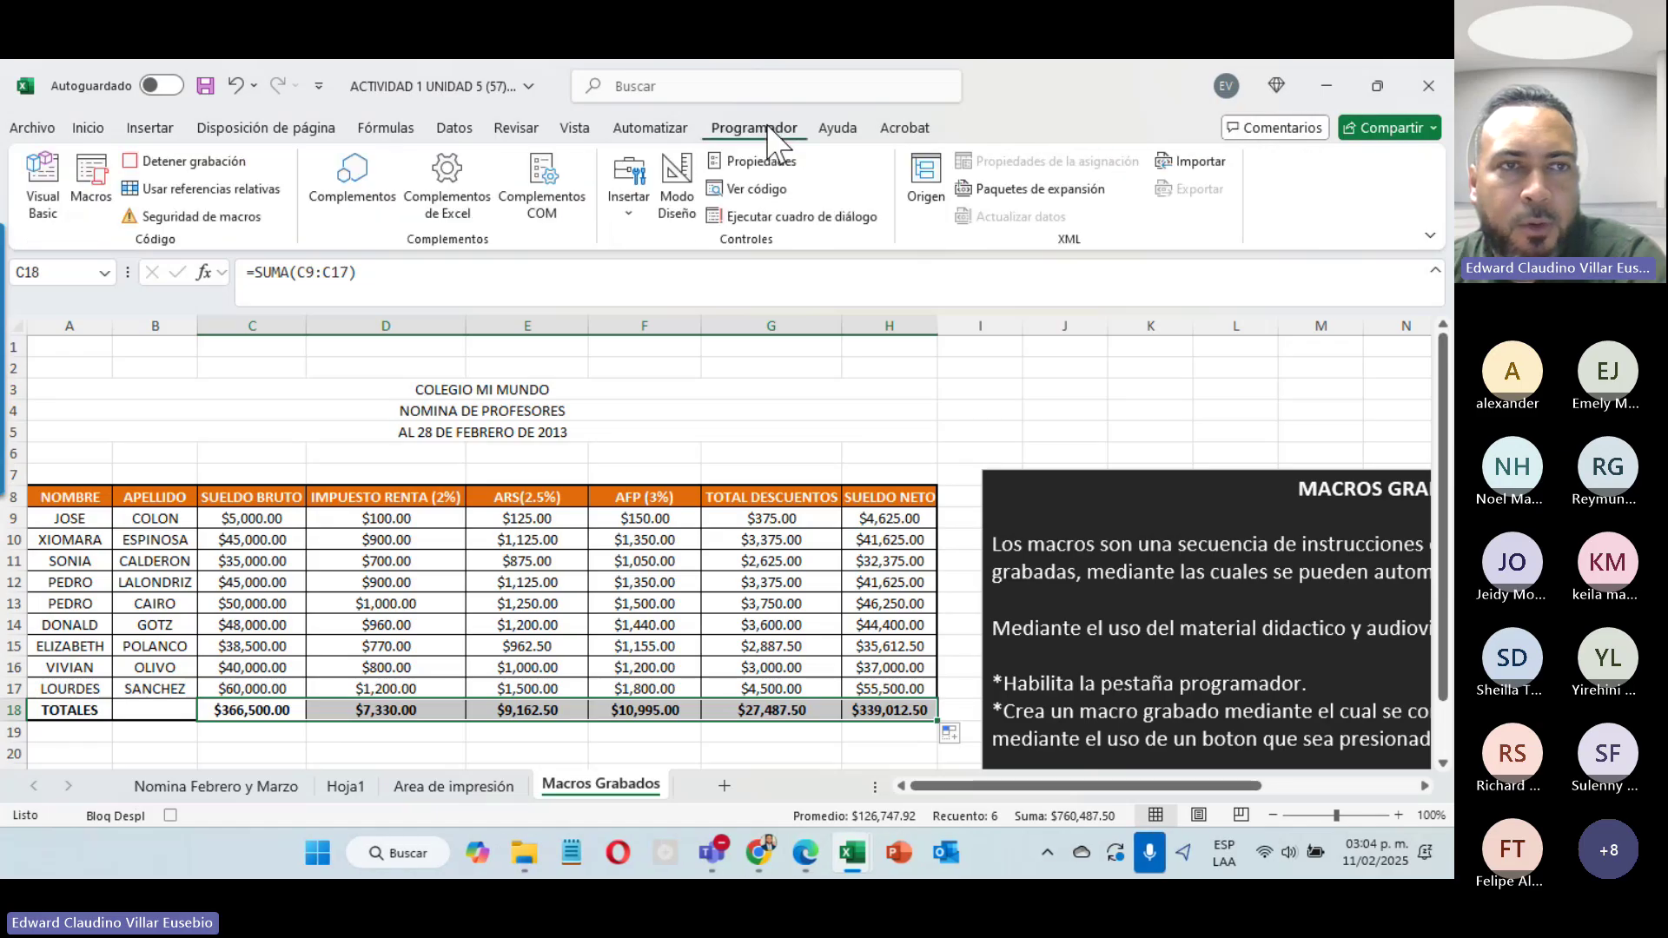
click(164, 161)
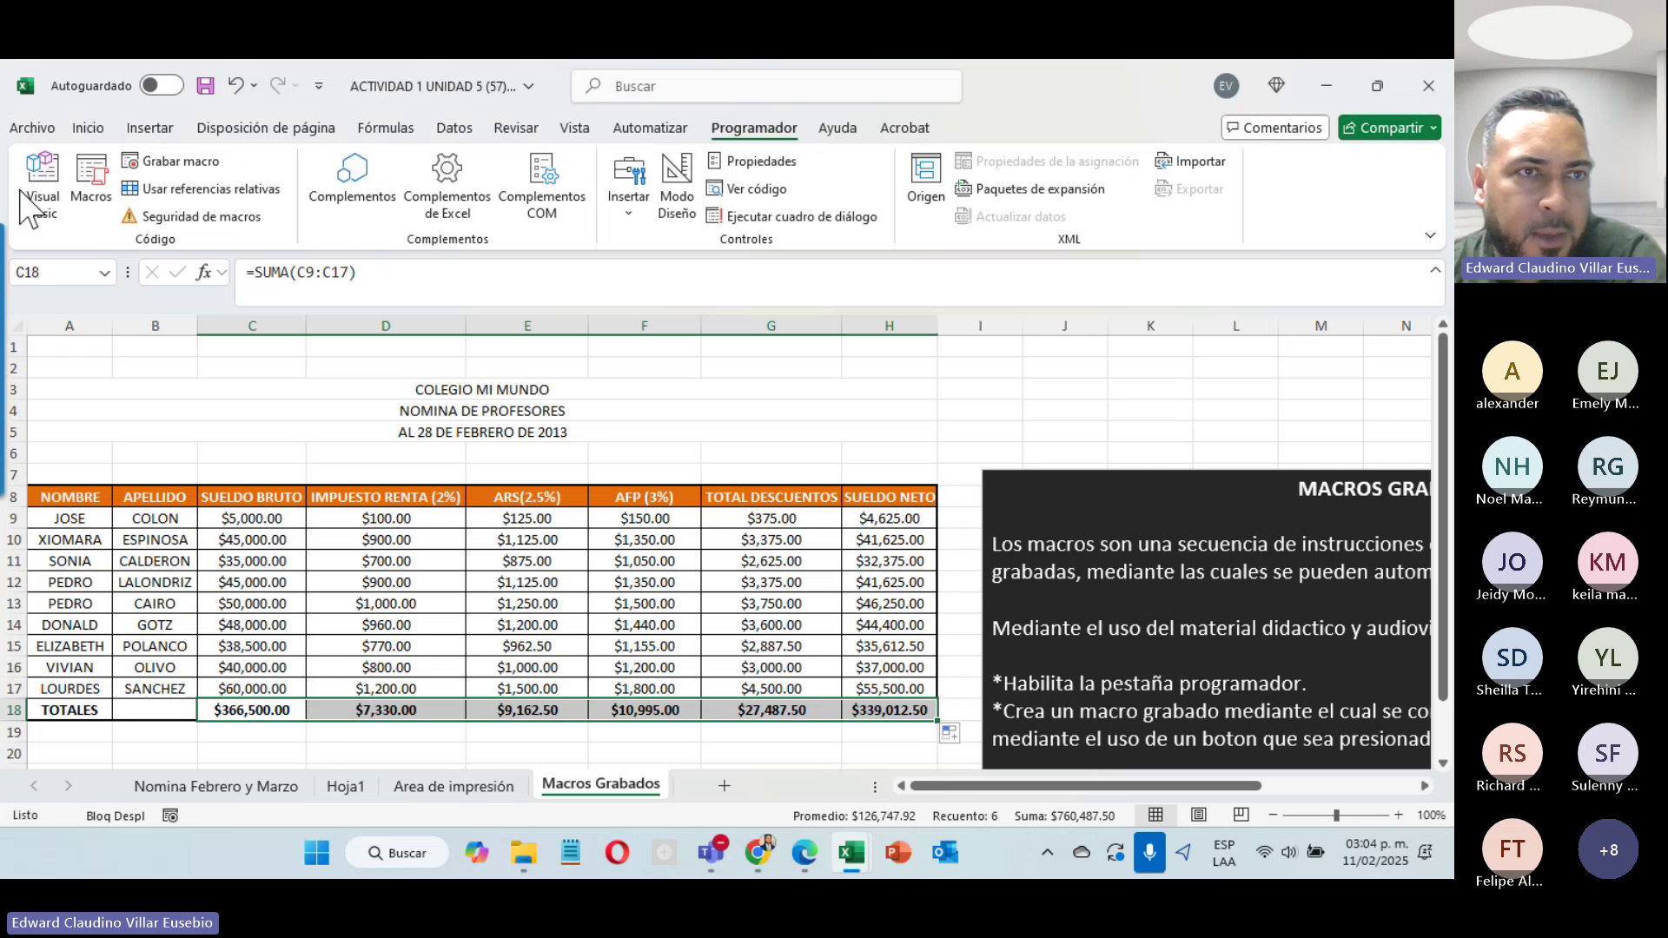
Step: Open Macro_Grabado in the Visual Basic editor, examine its recorded code in an enlarged window, and close the editor
click(90, 184)
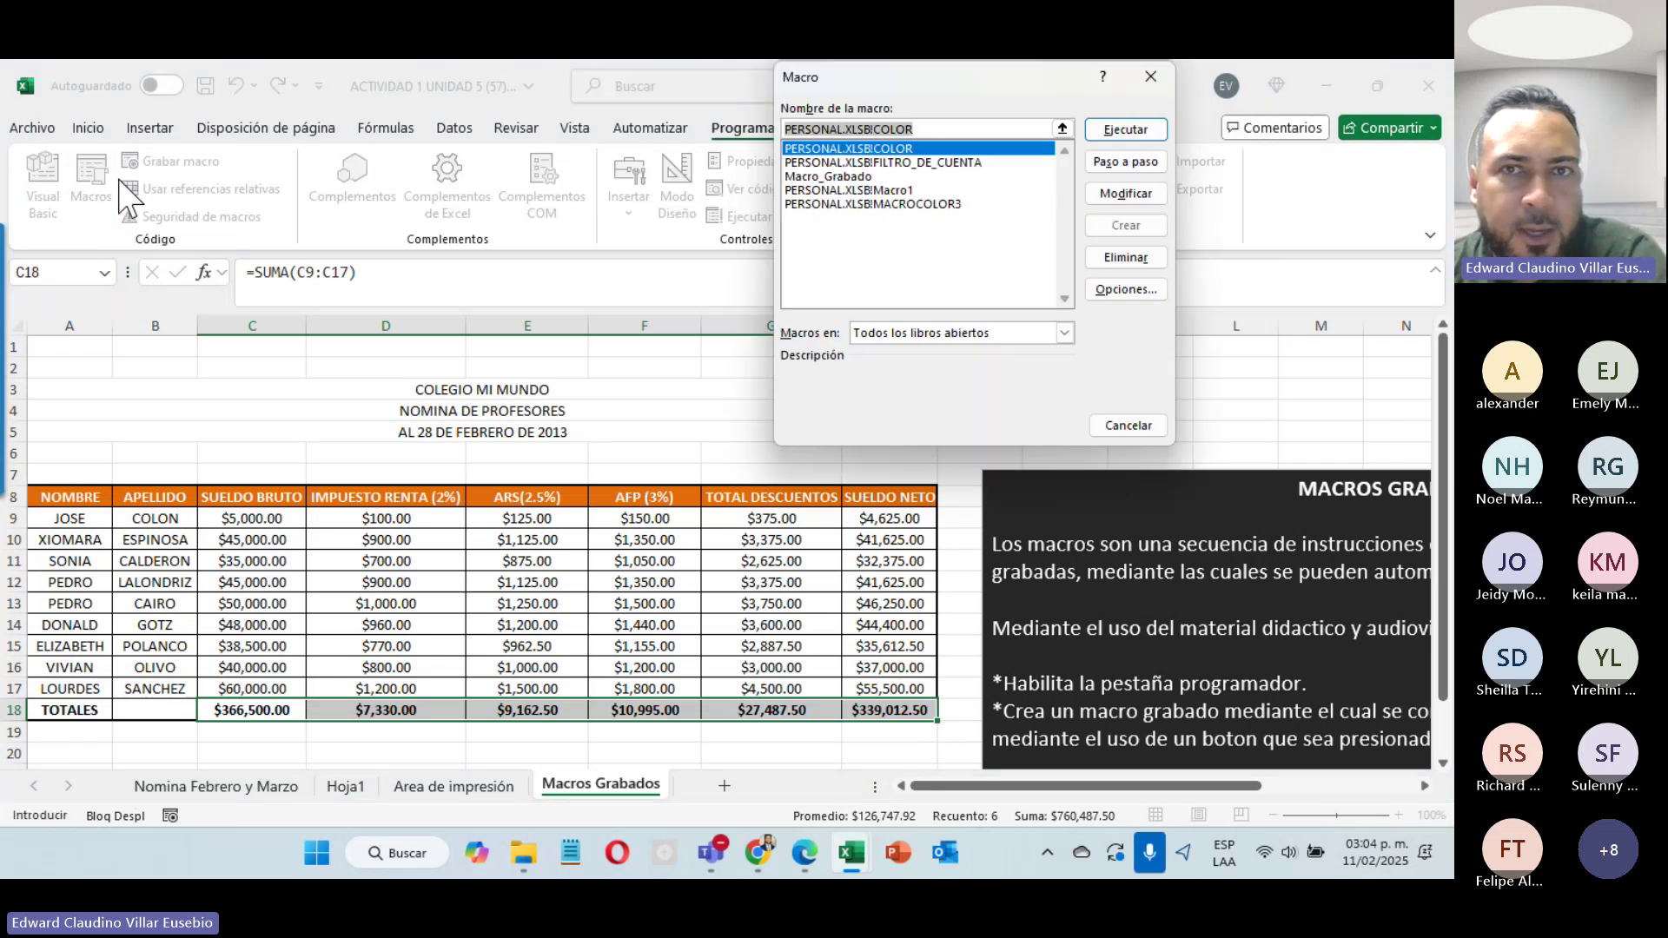
click(830, 176)
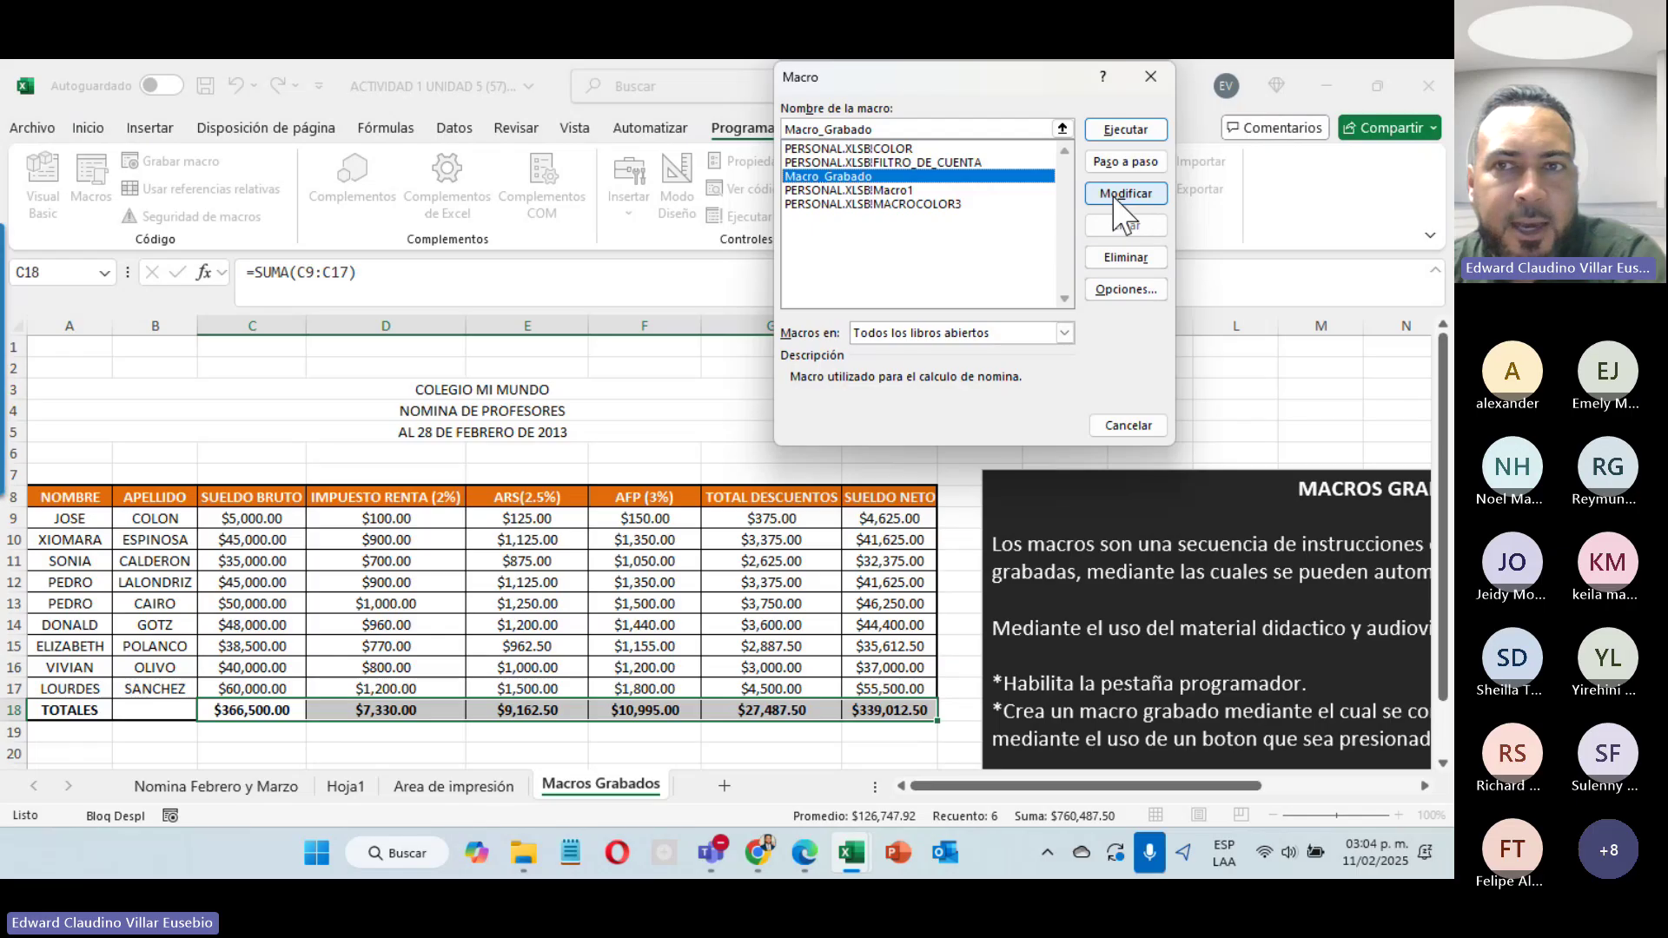
click(1141, 199)
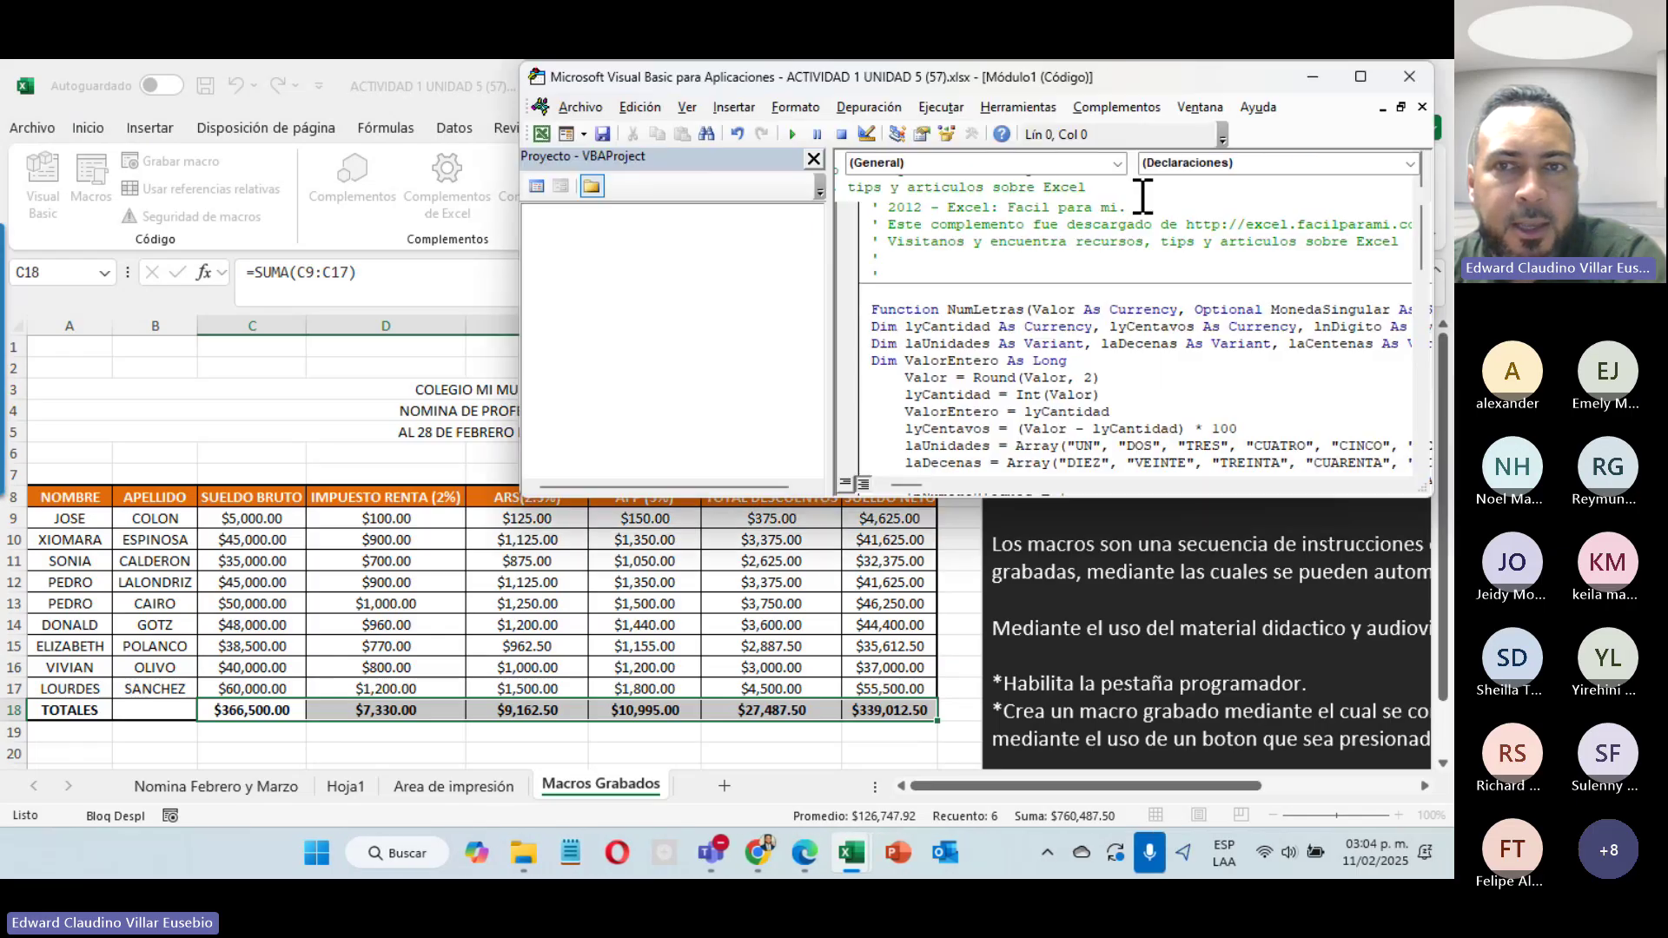
drag(1119, 75, 727, 103)
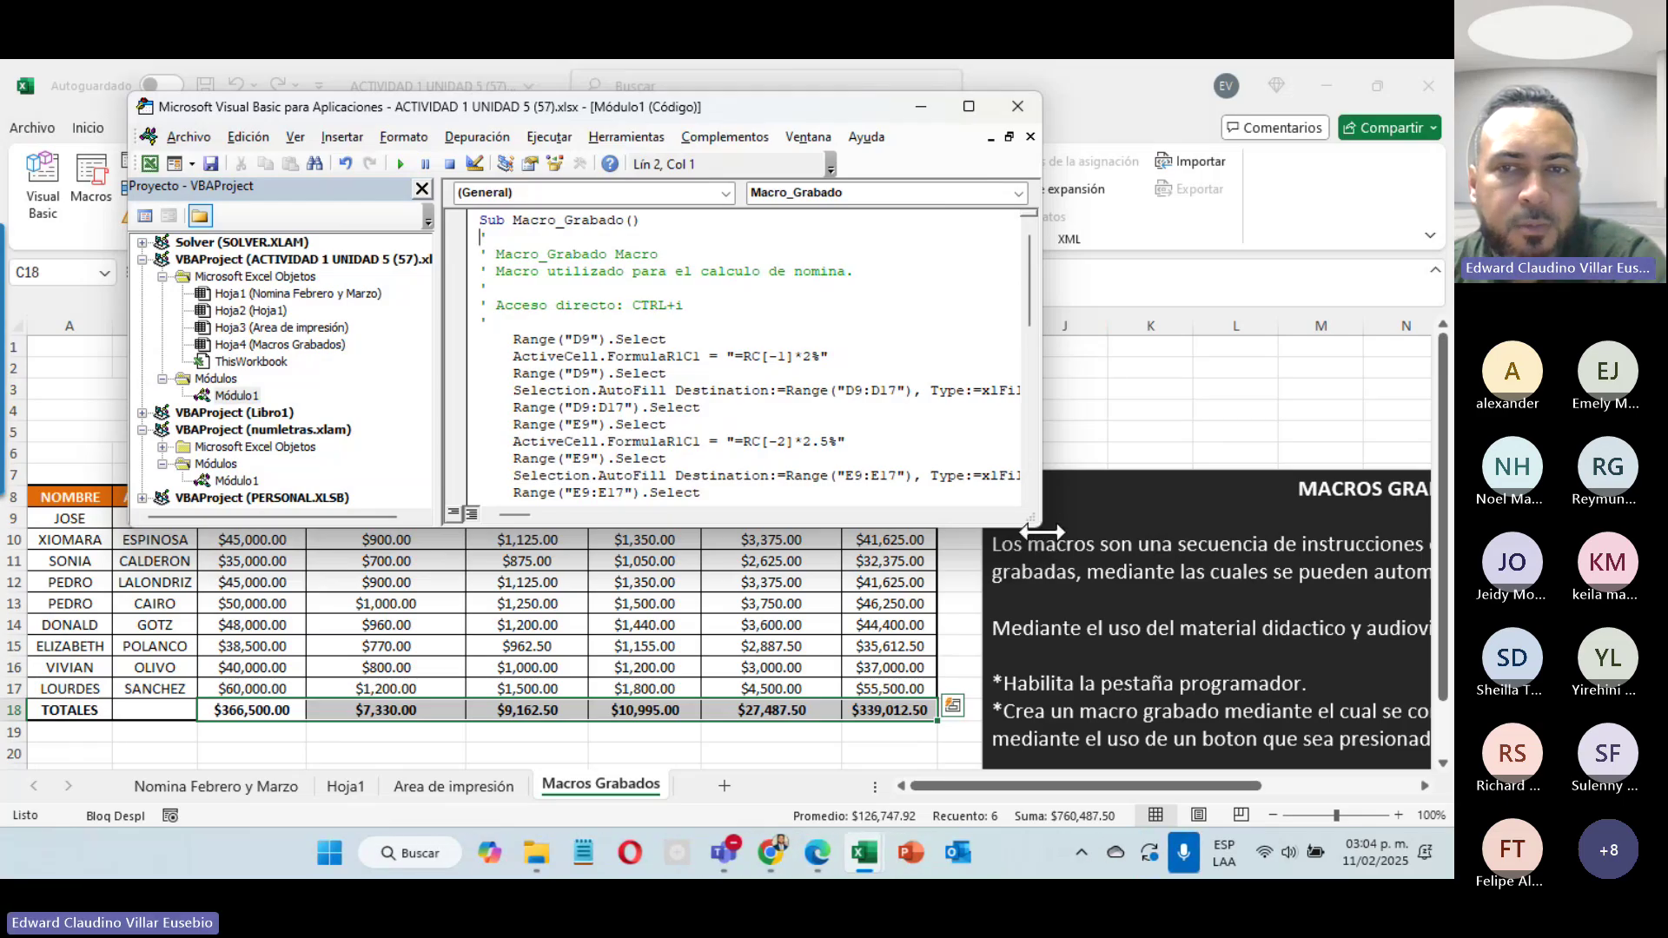
drag(1035, 518, 1080, 520)
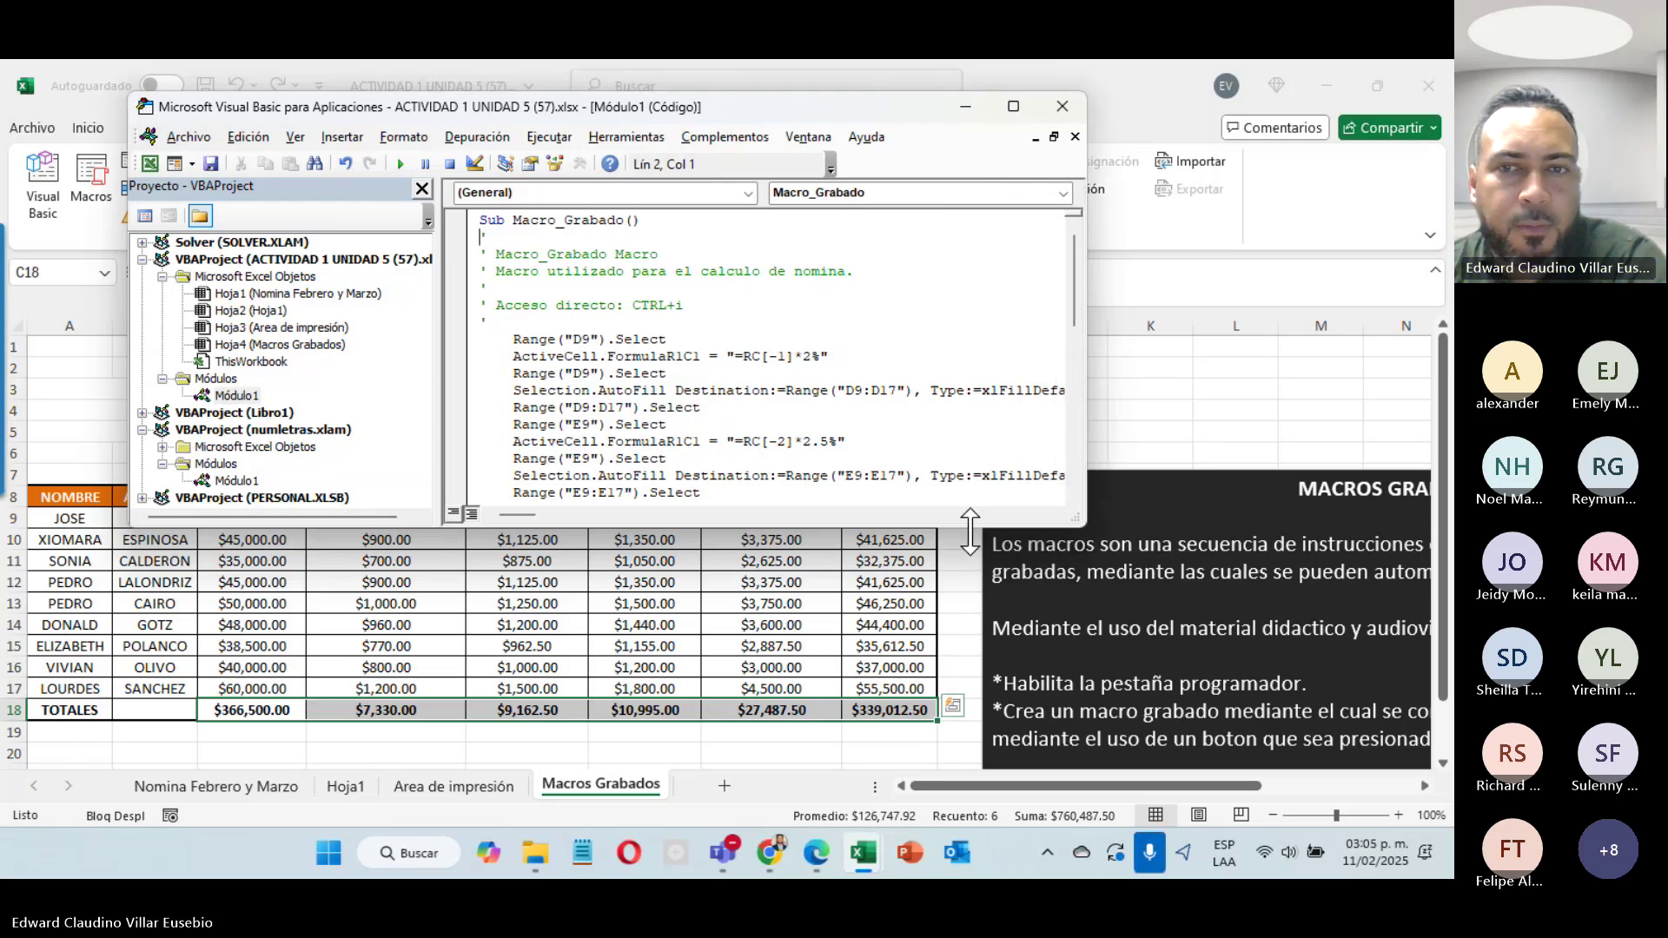
drag(963, 527, 1008, 723)
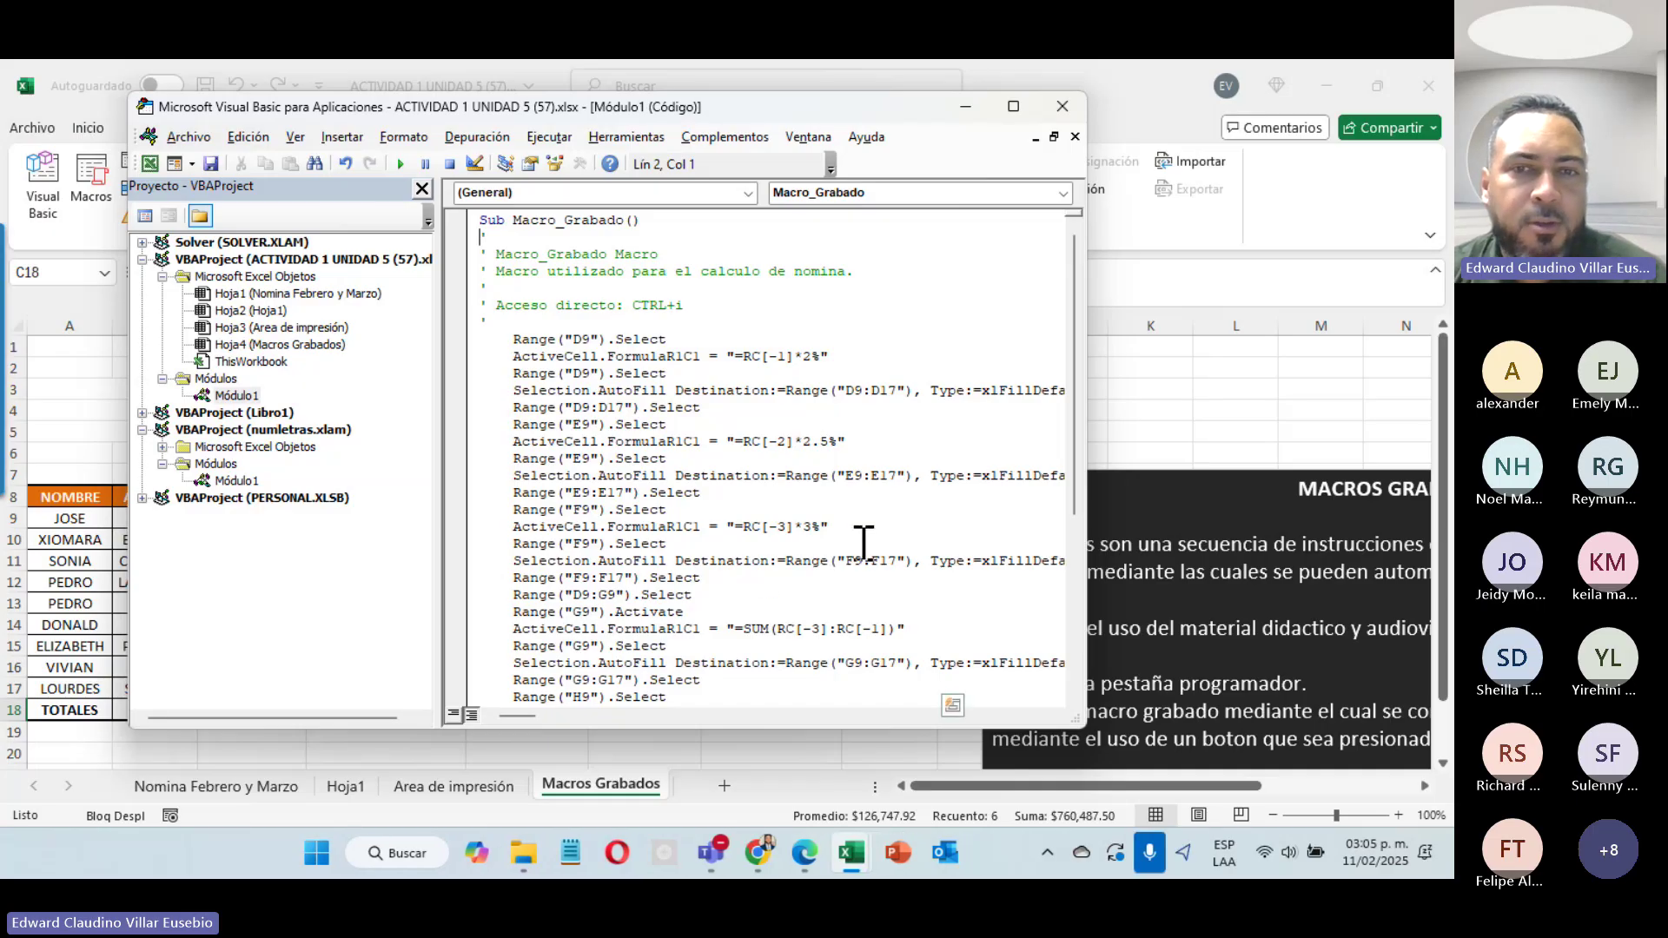
scroll(929, 637, down, 3)
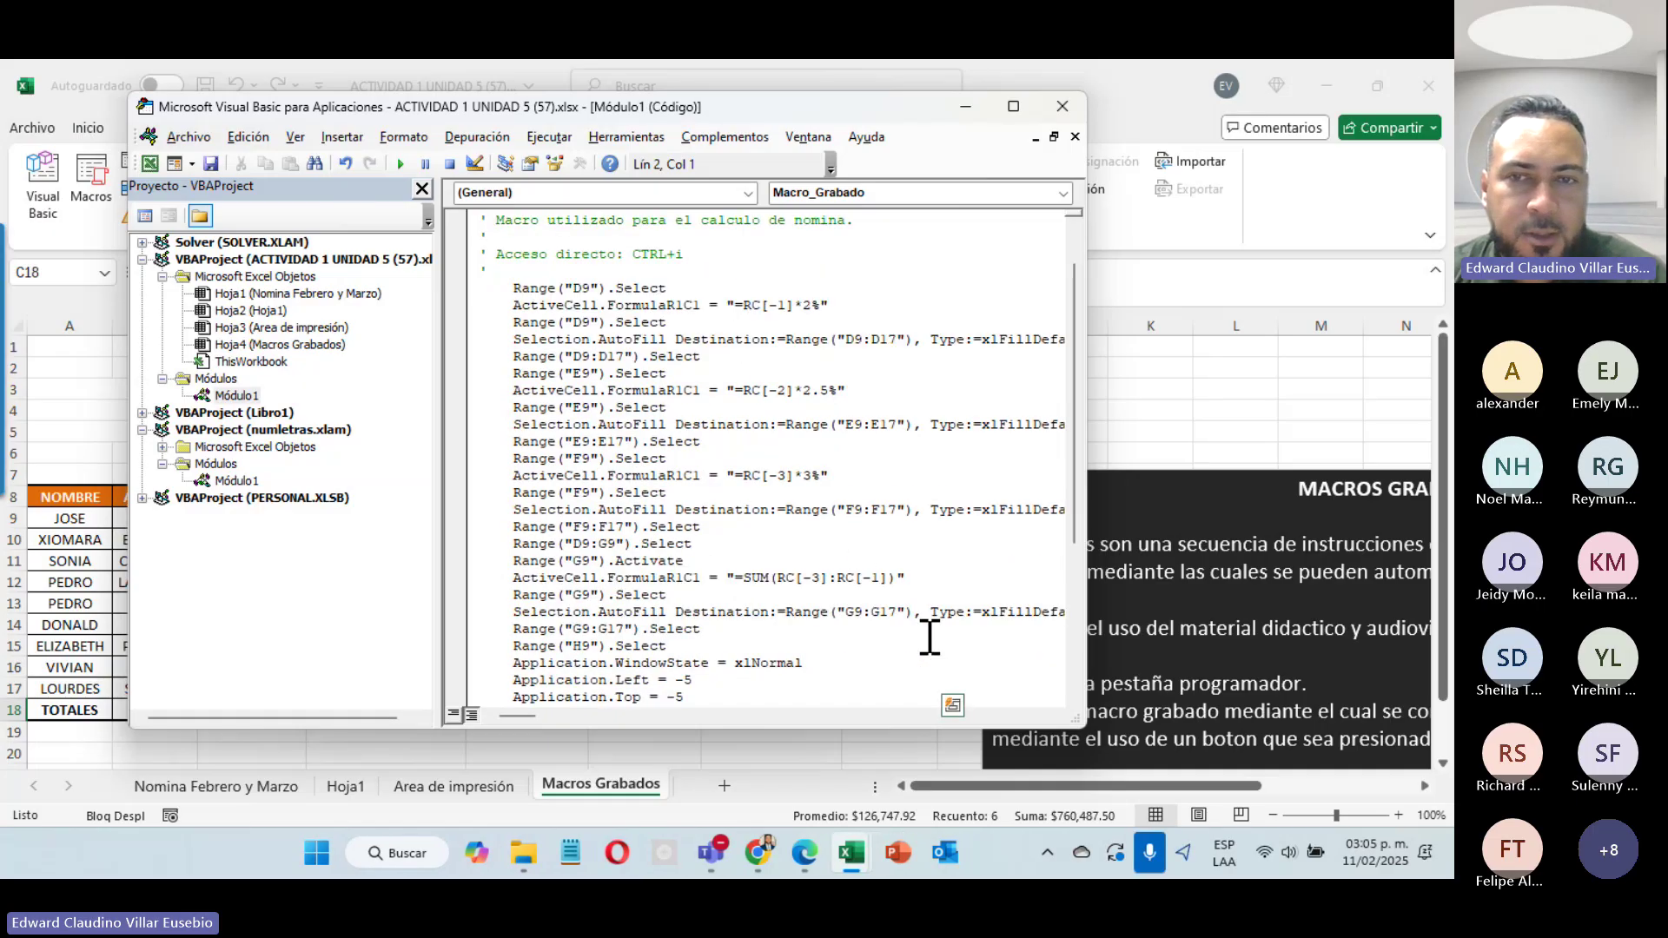
click(1062, 106)
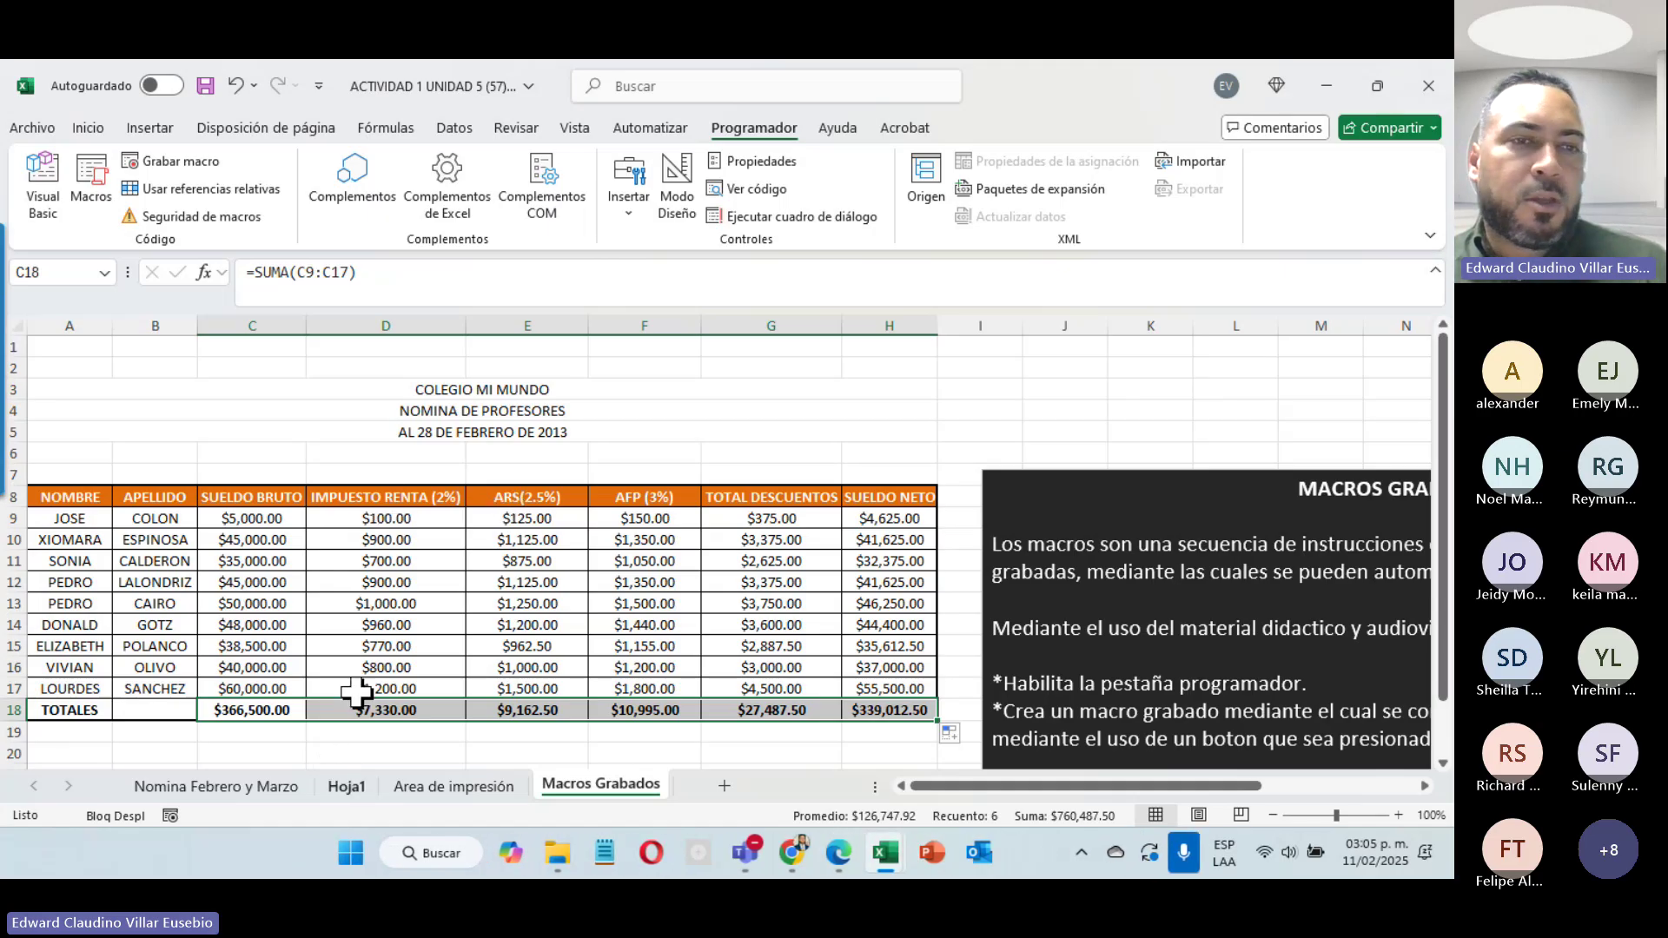
Step: Clear the calculated payroll cells D9:H18 and the Sueldo Bruto total in C18
drag(363, 522, 886, 713)
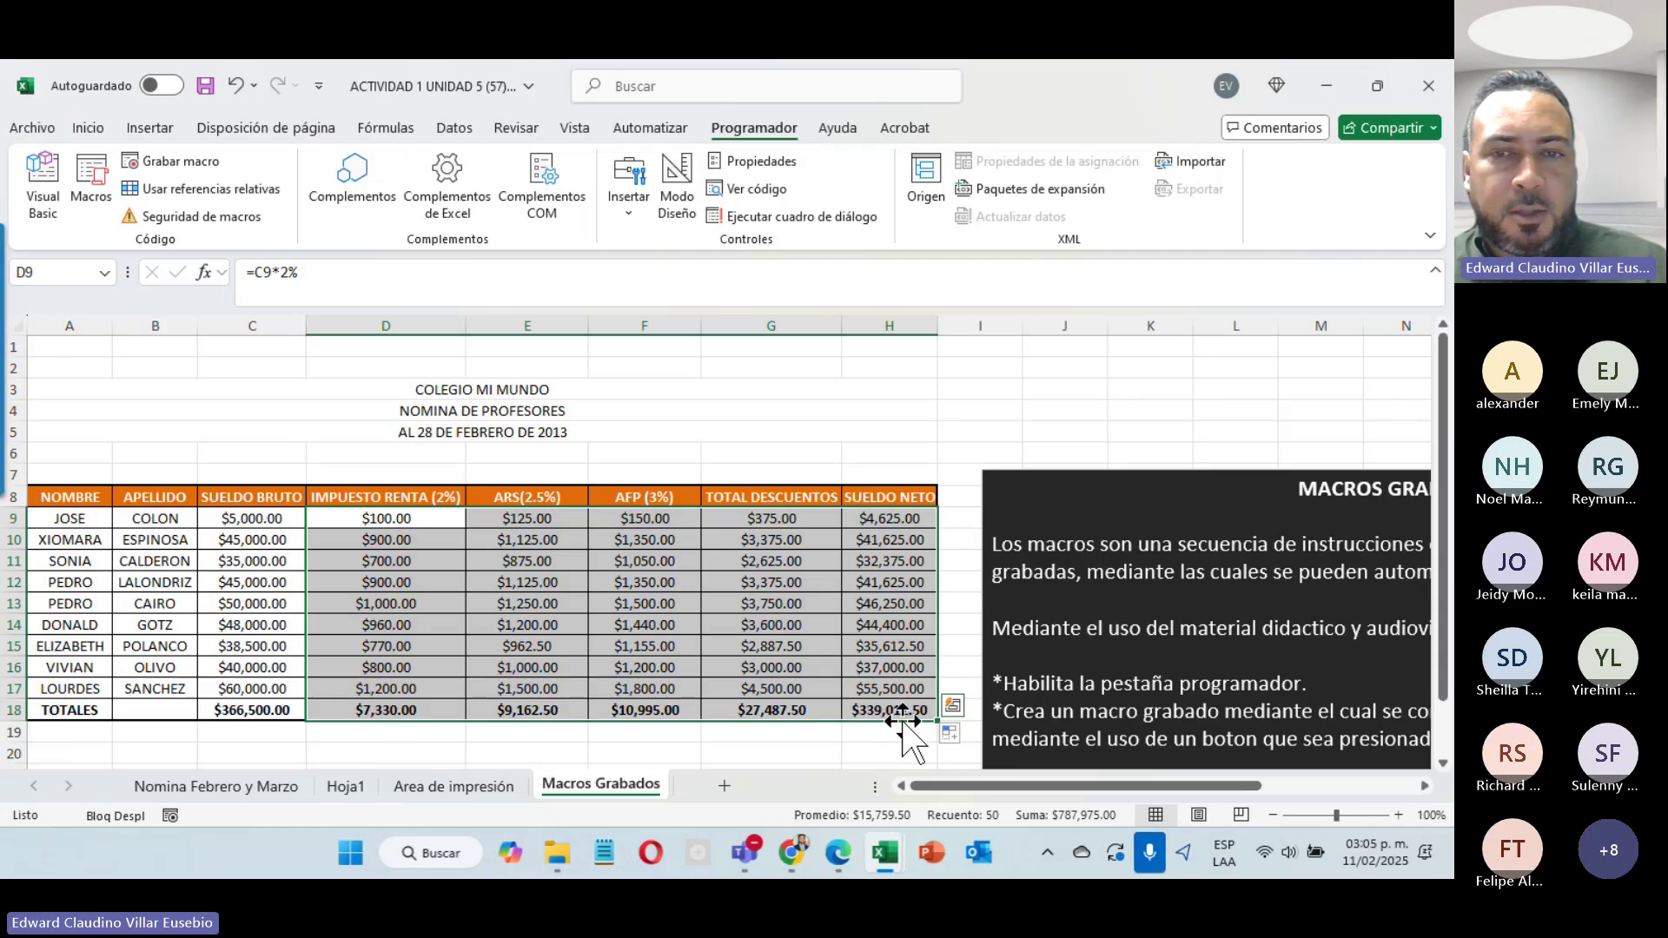
key(Delete)
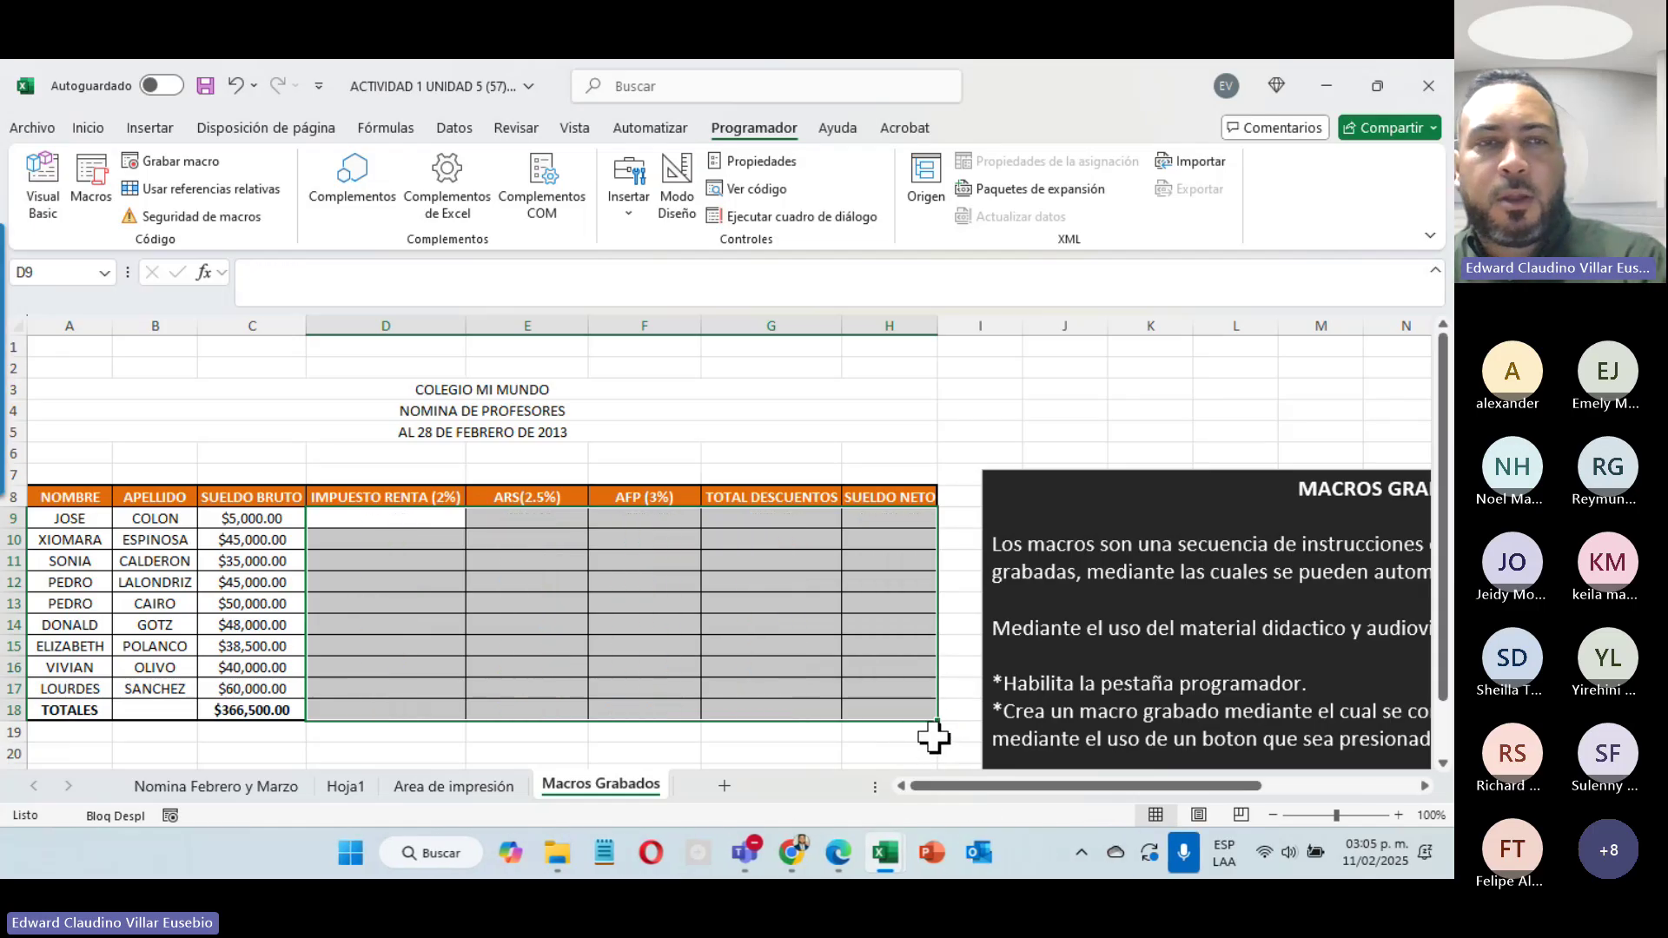
click(252, 708)
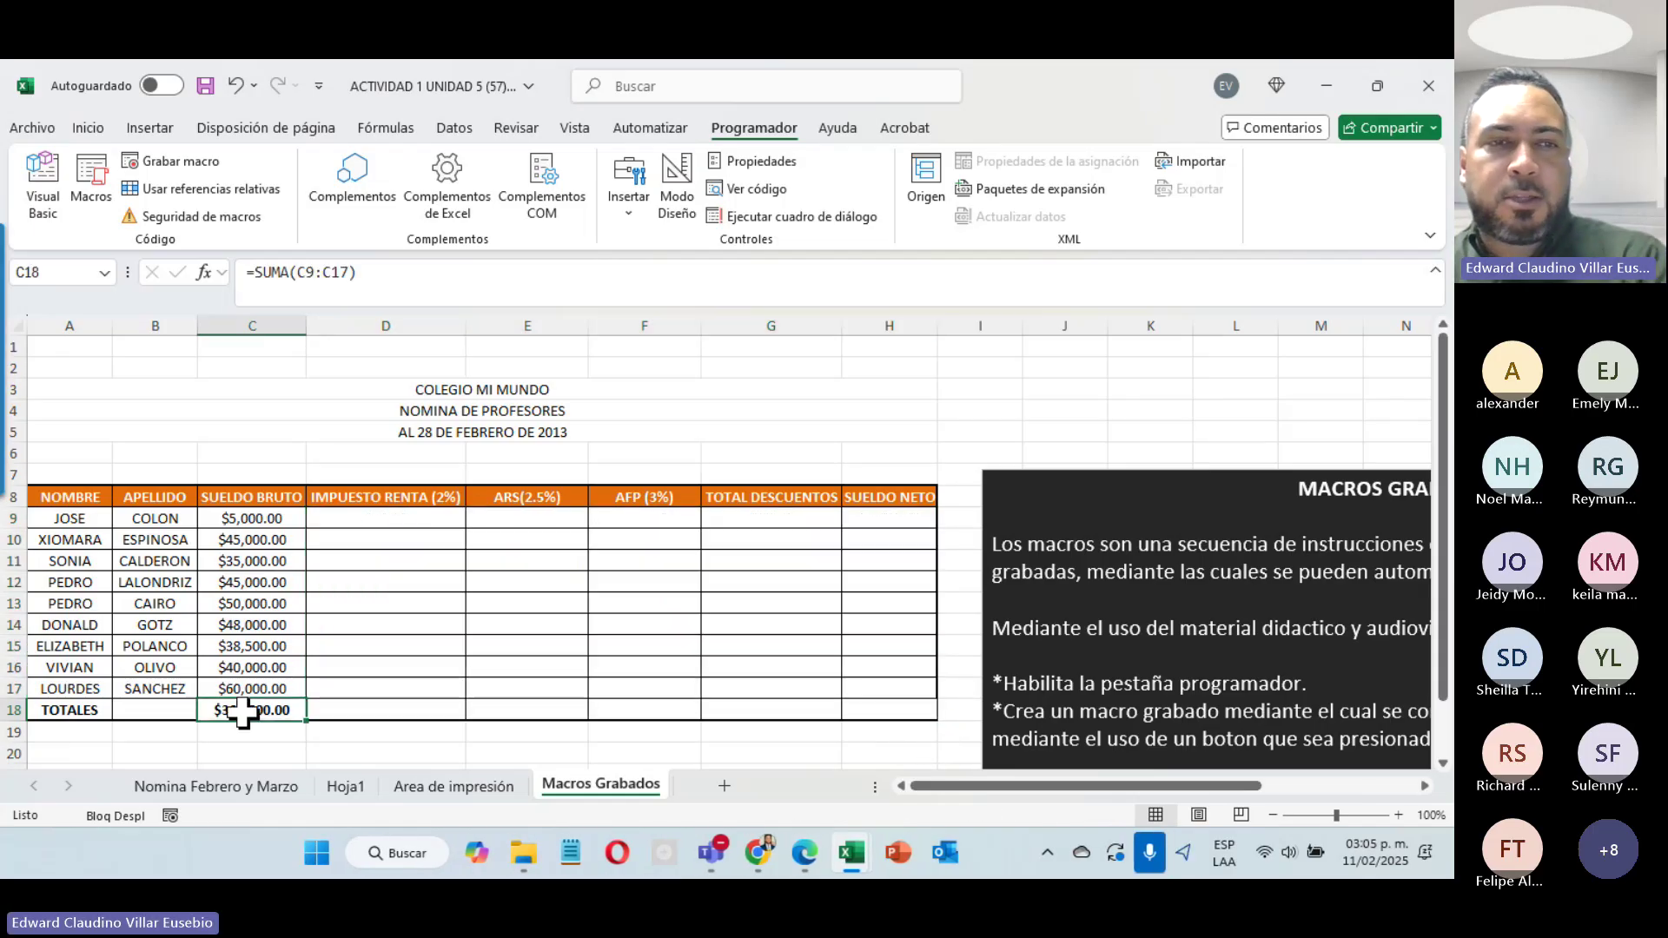
key(Delete)
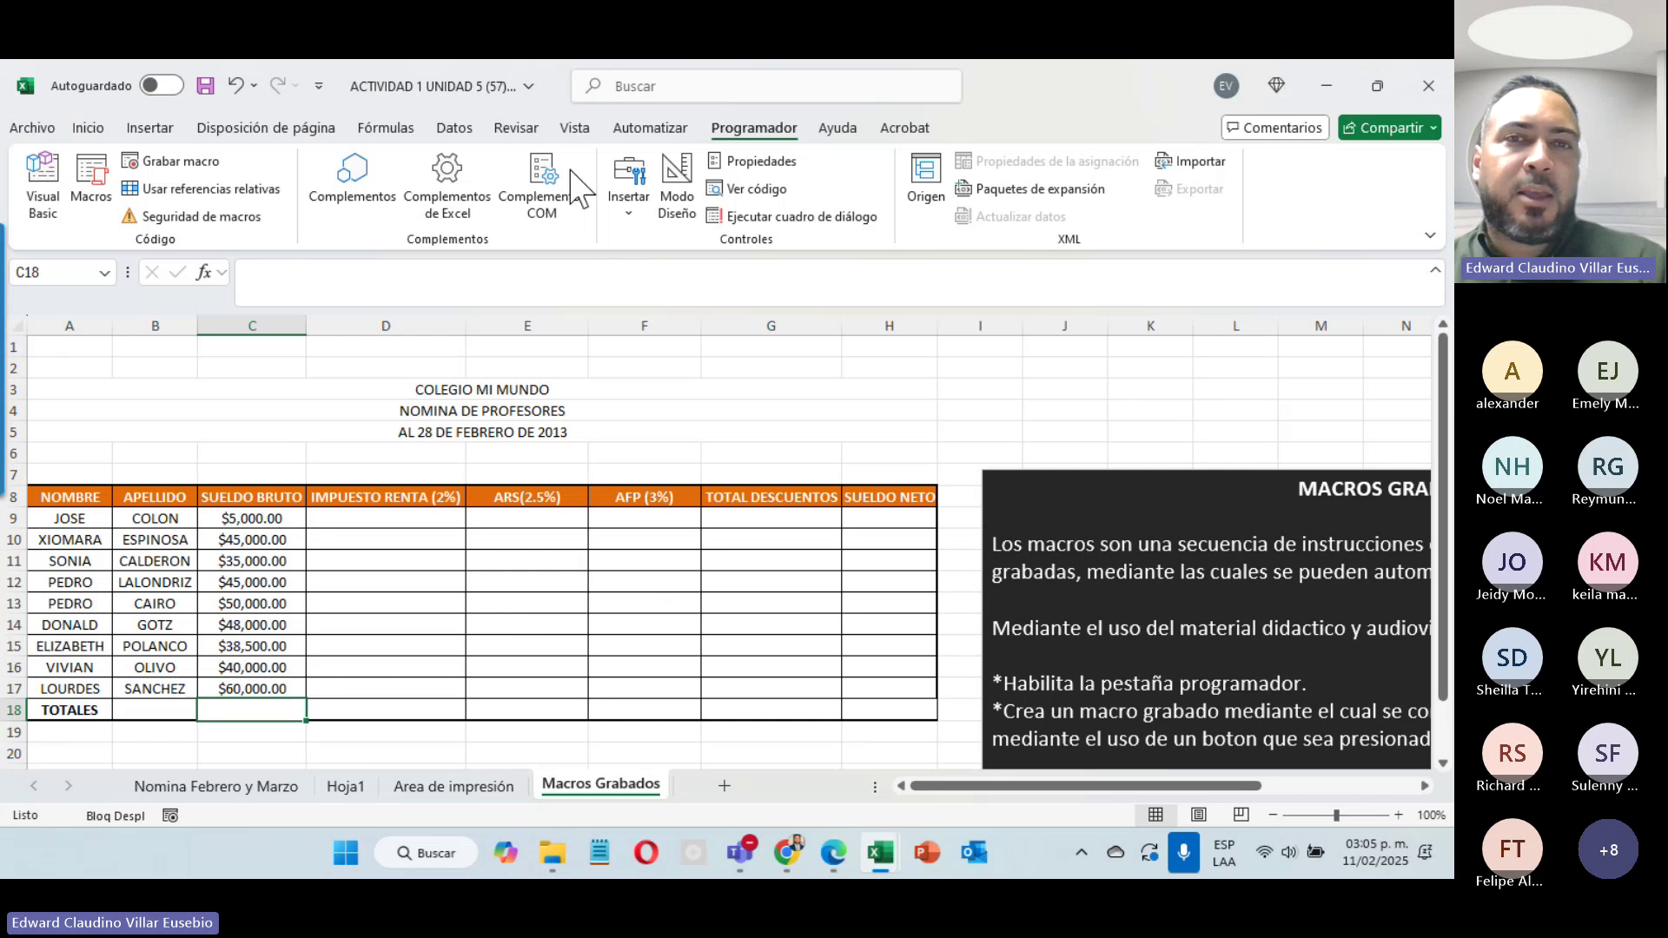
Step: Insert a form-control button above the payroll table's AFP to Sueldo Neto columns and assign it the Macro_Grabado macro
click(627, 202)
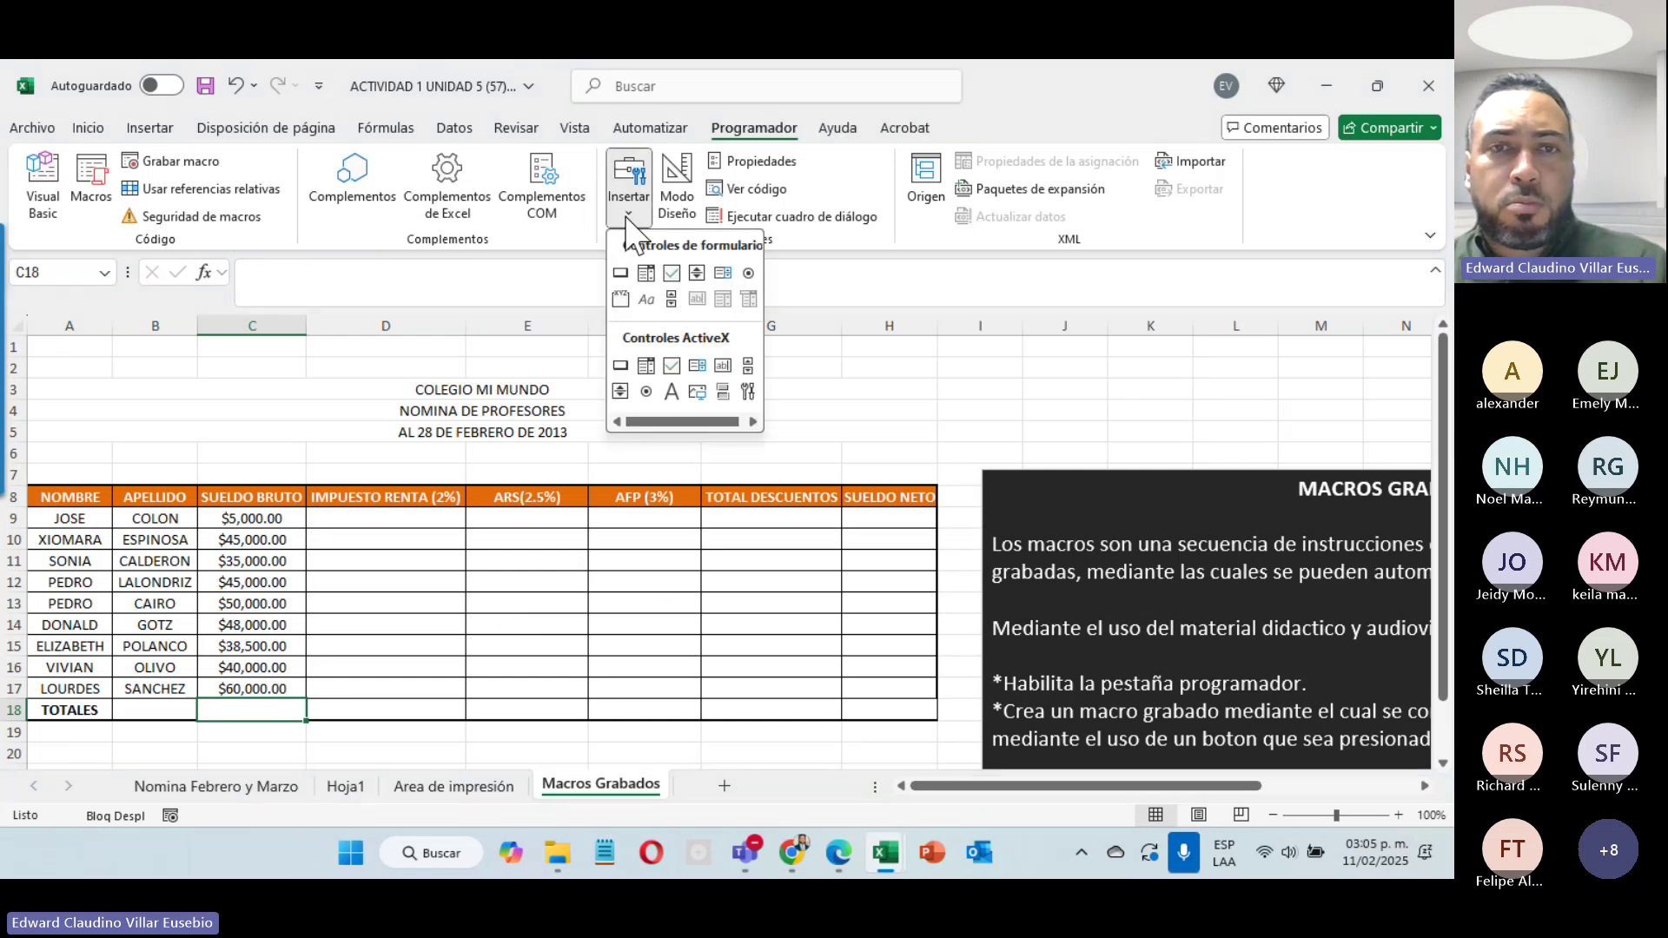
click(620, 275)
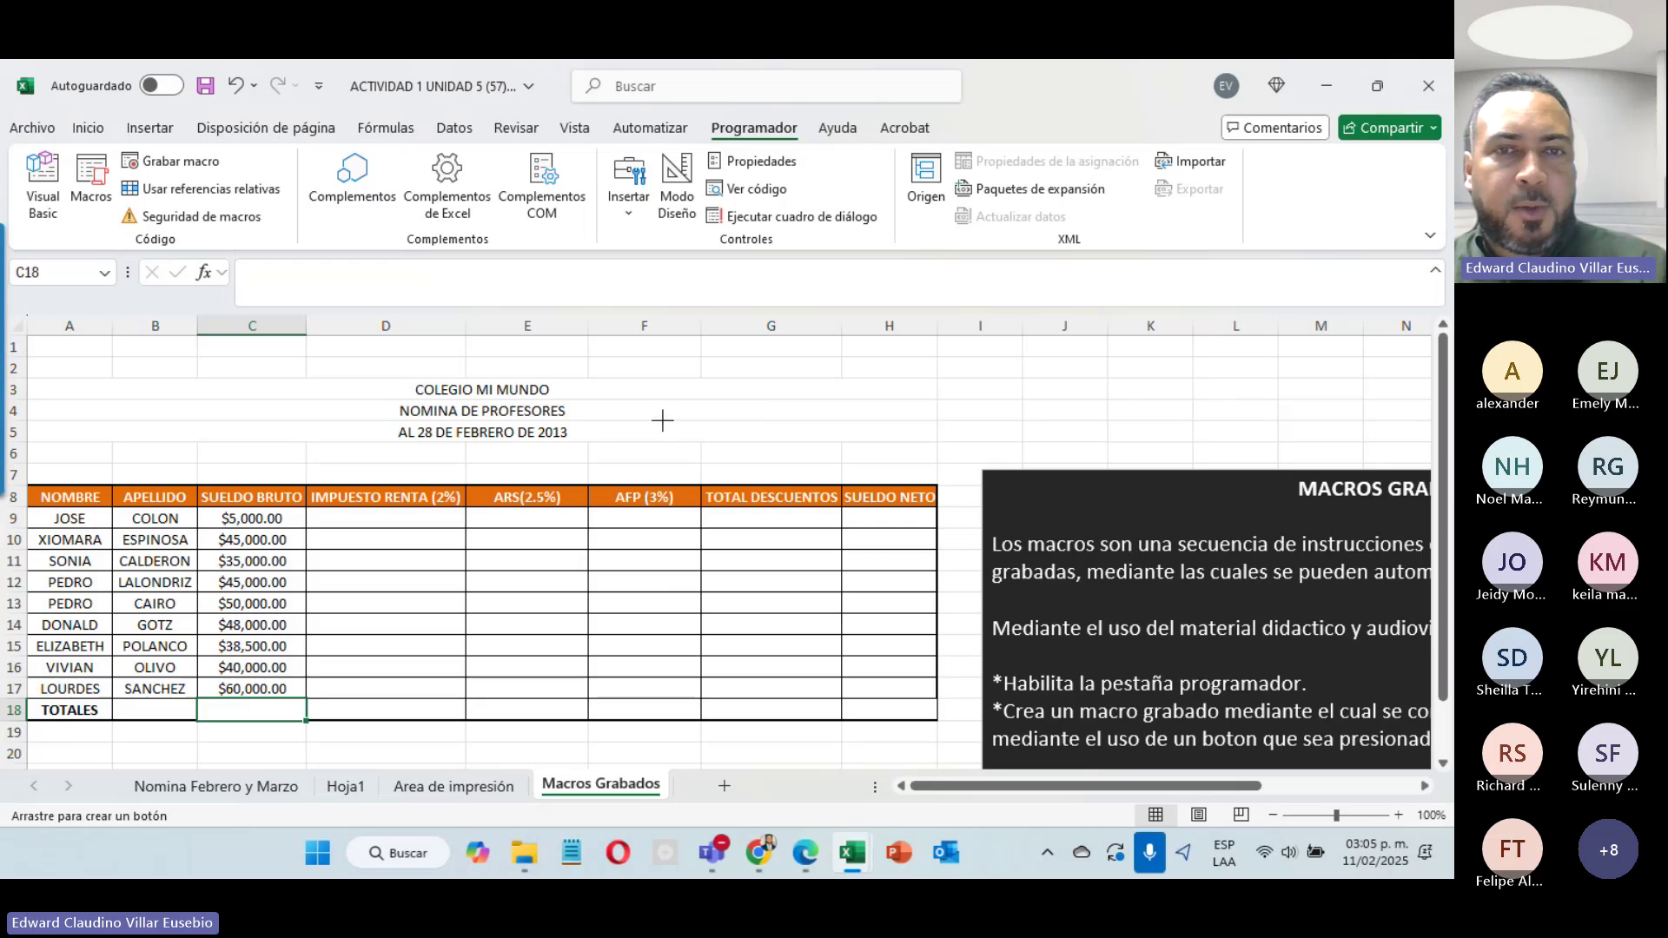
drag(662, 420, 924, 467)
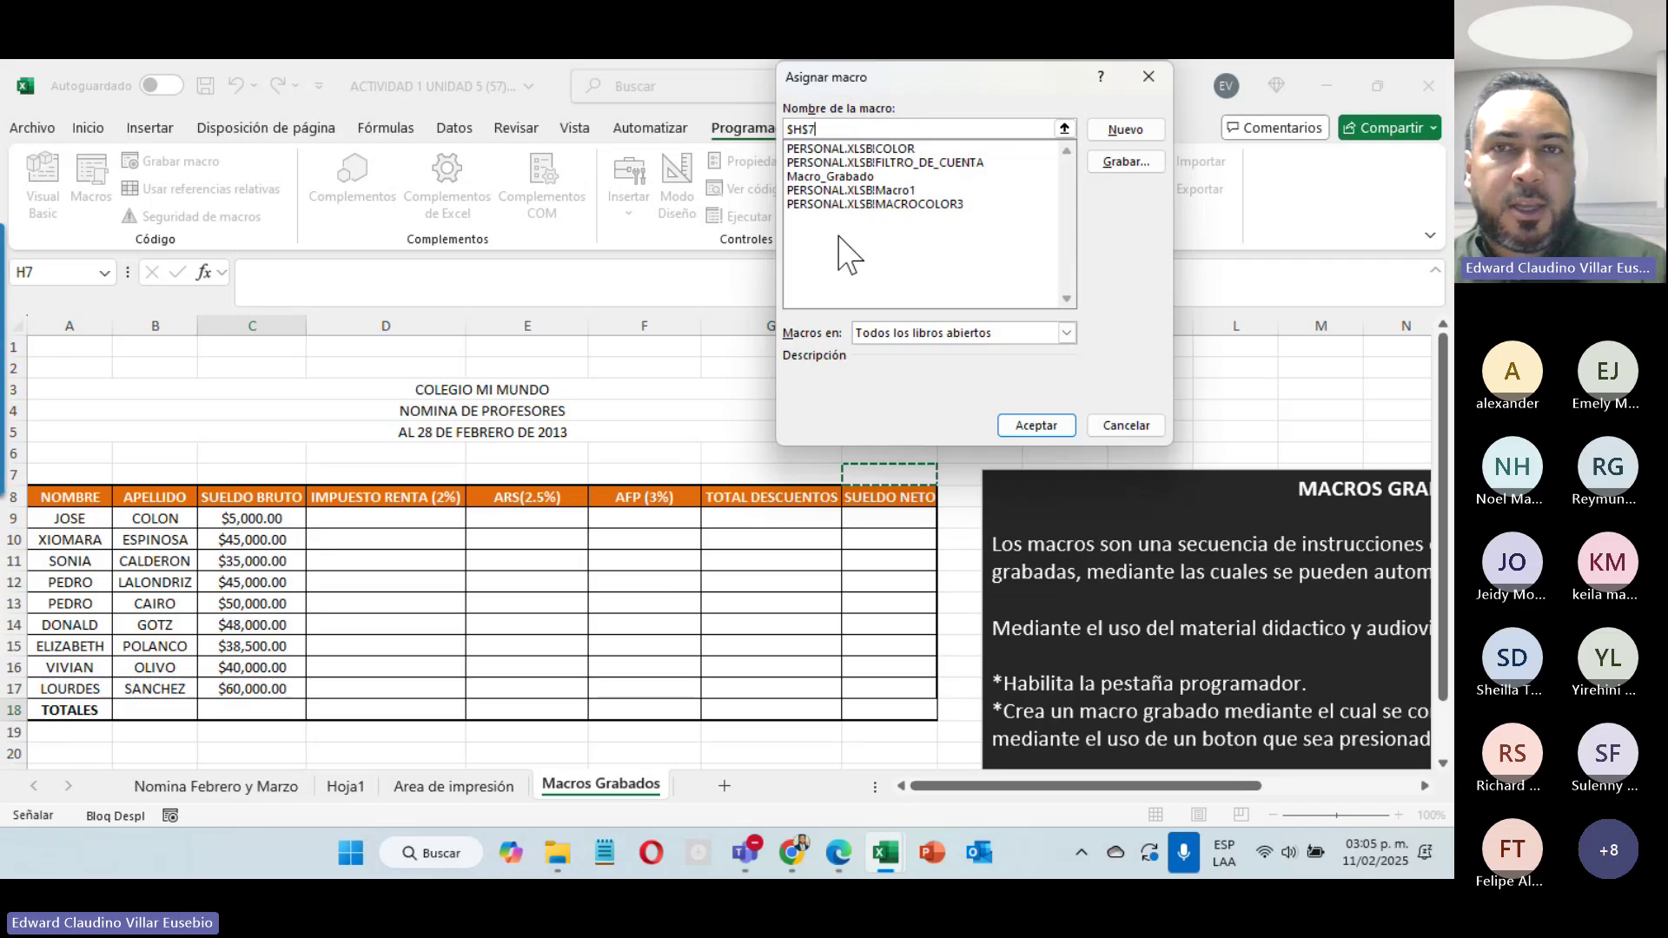
click(817, 177)
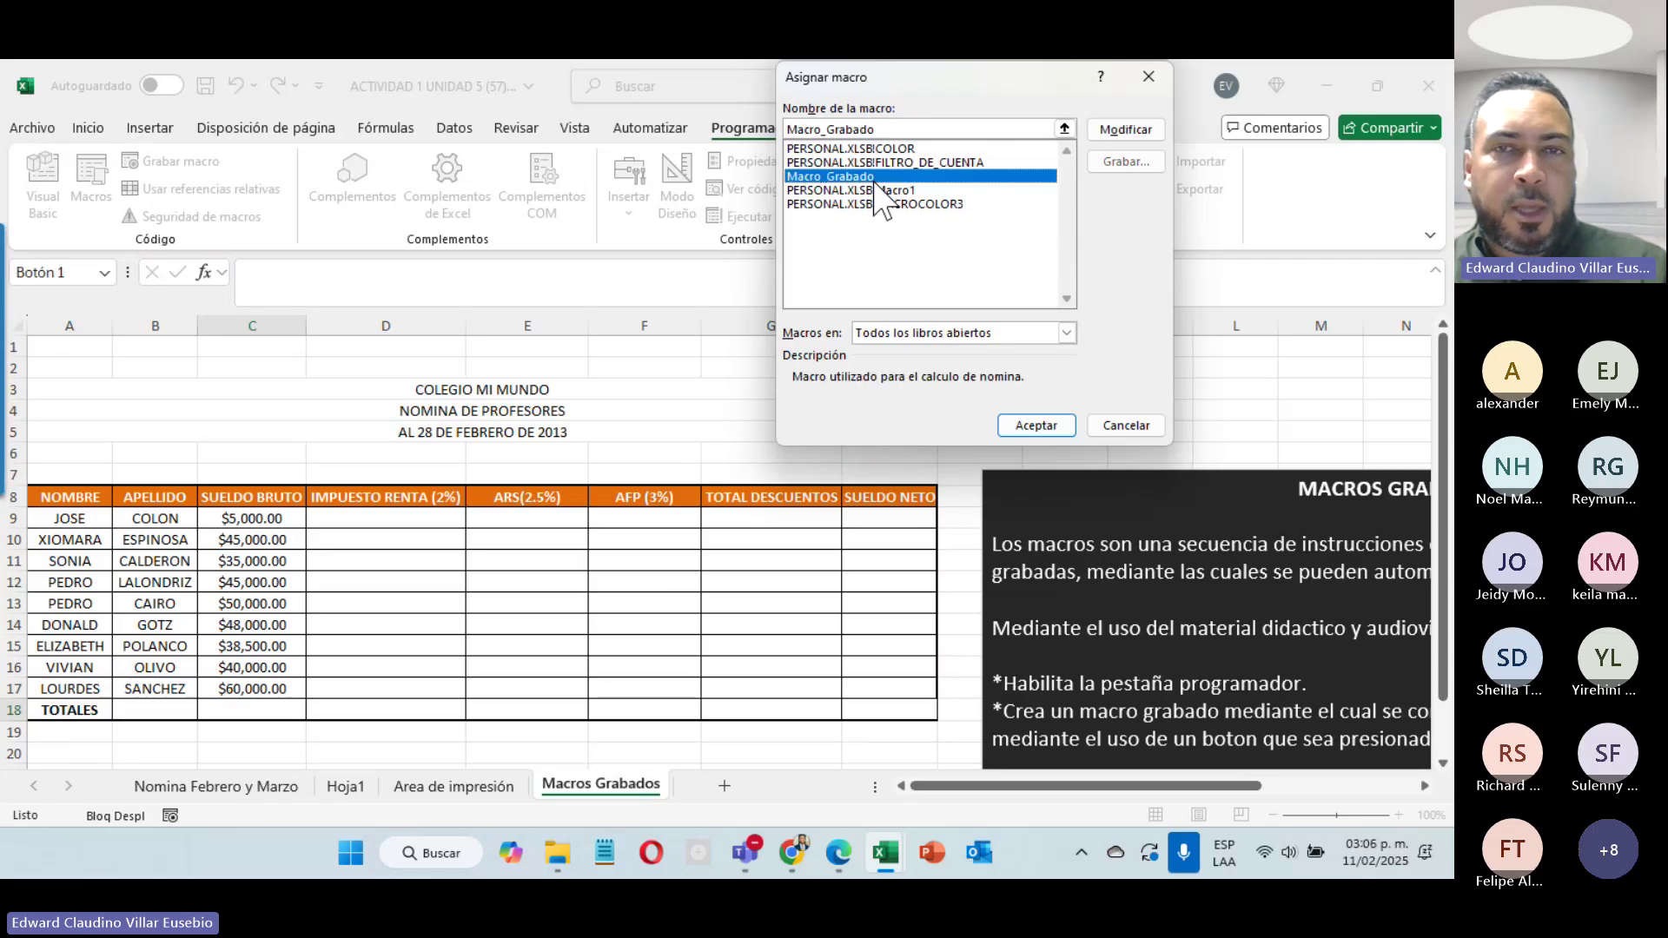
click(1034, 426)
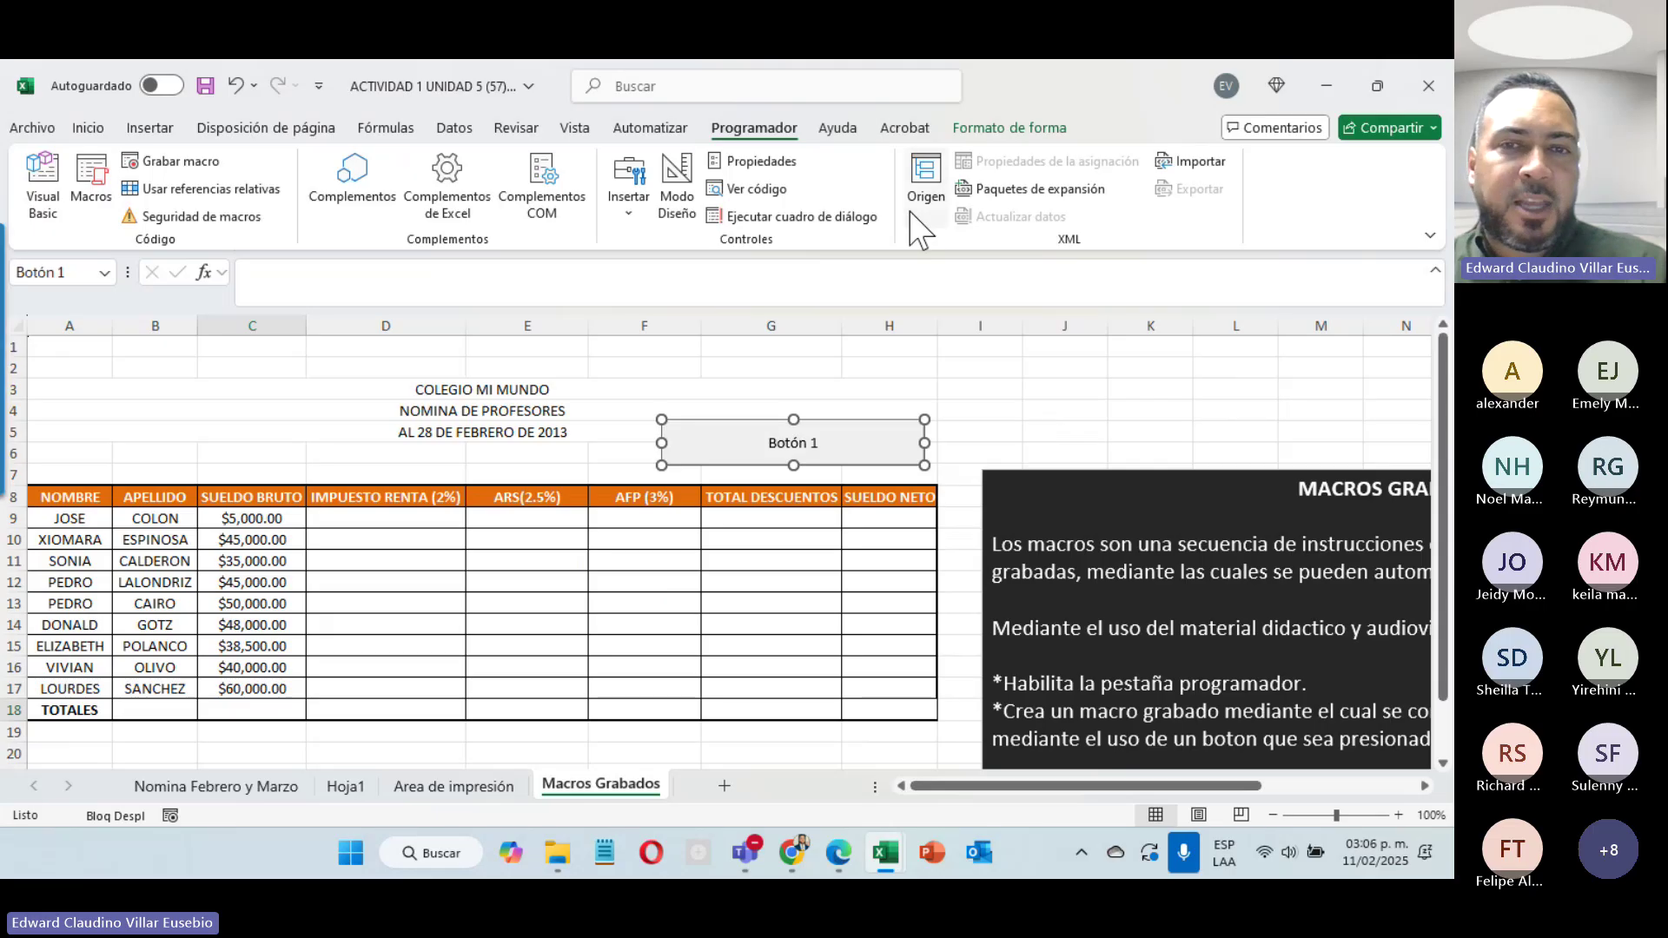
Step: Relabel the new macro button as CALCULO DE NOMINA
click(787, 443)
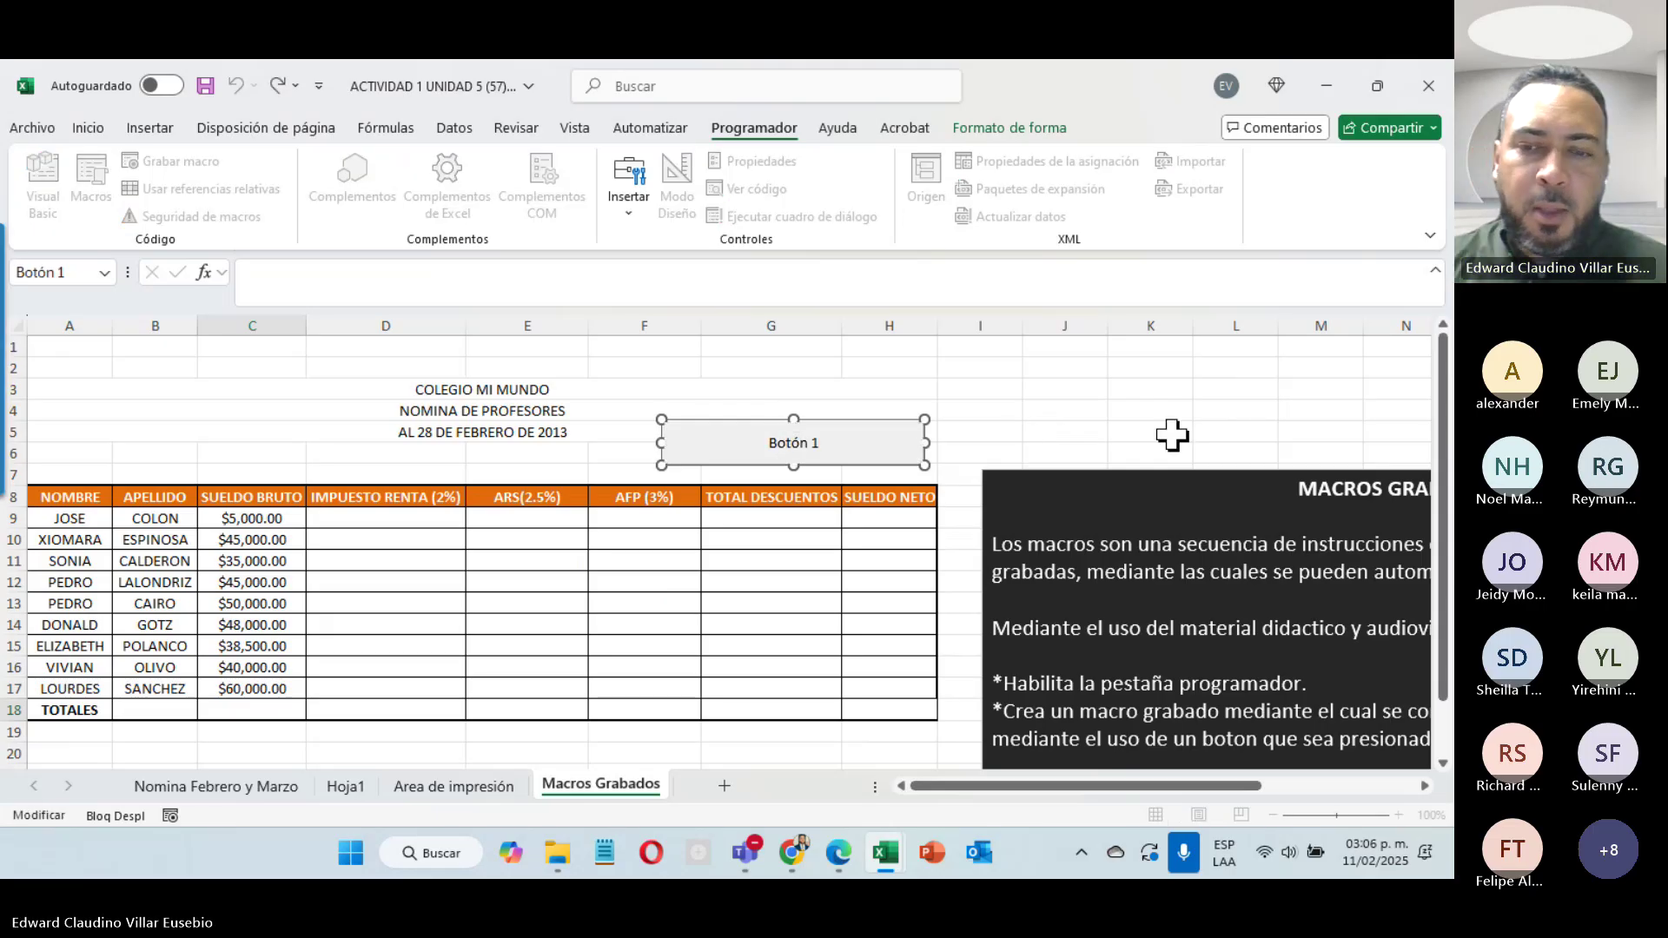
key(Delete)
key(Delete)
key(Delete)
key(Delete)
key(Delete)
key(Delete)
key(Delete)
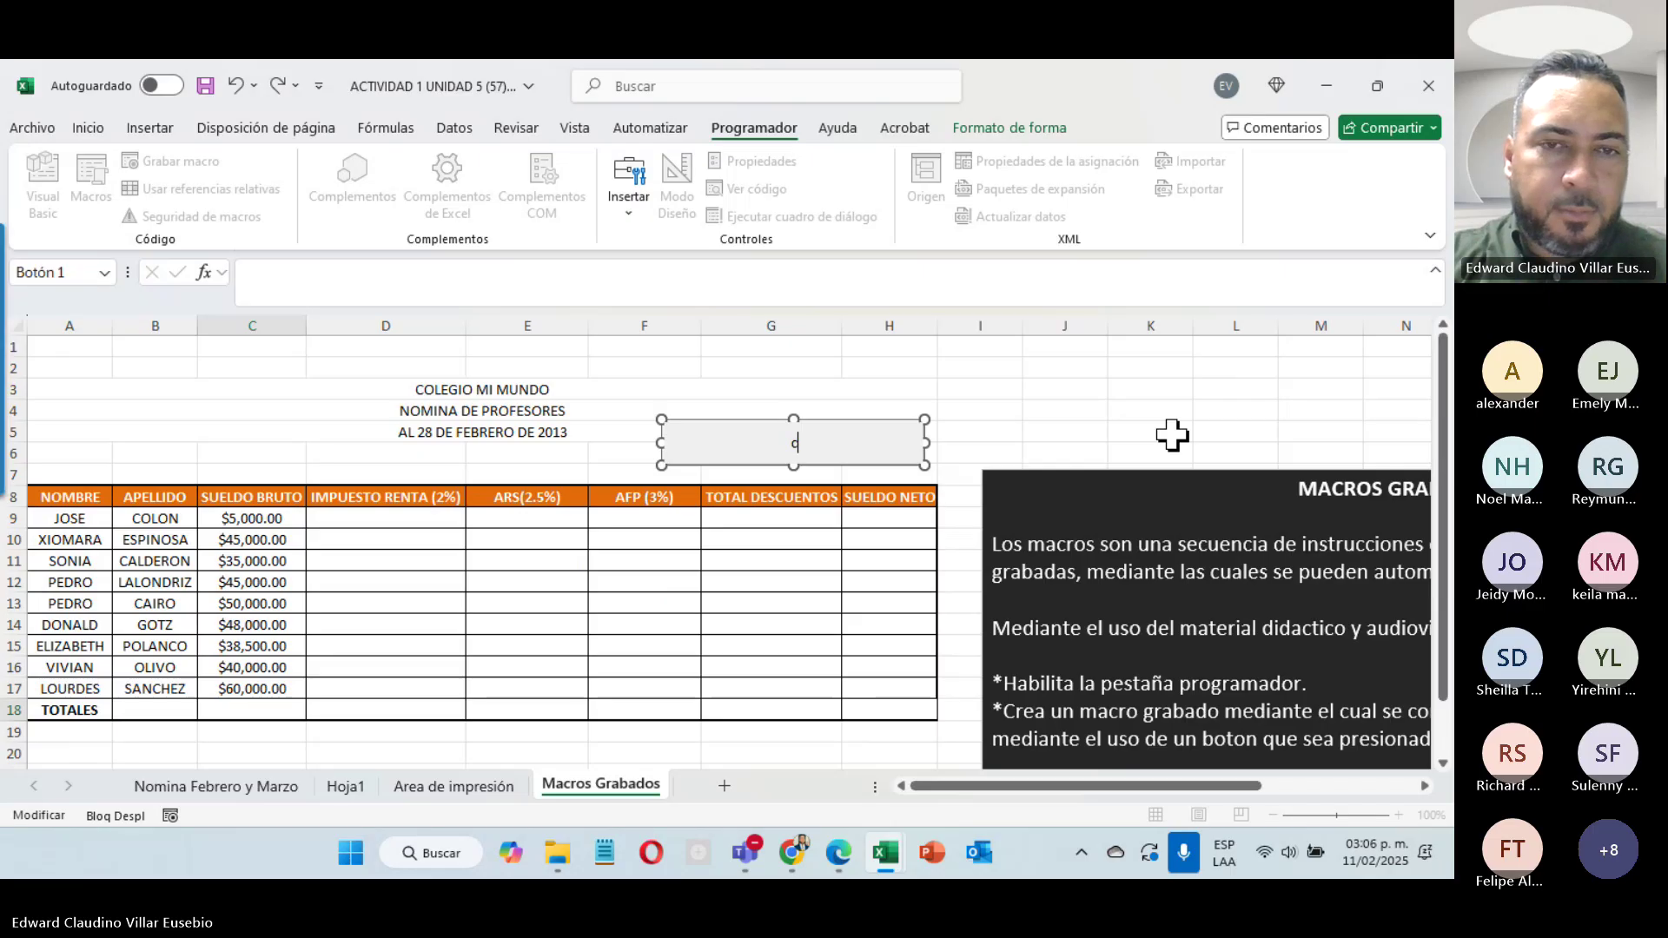
text(cALCU)
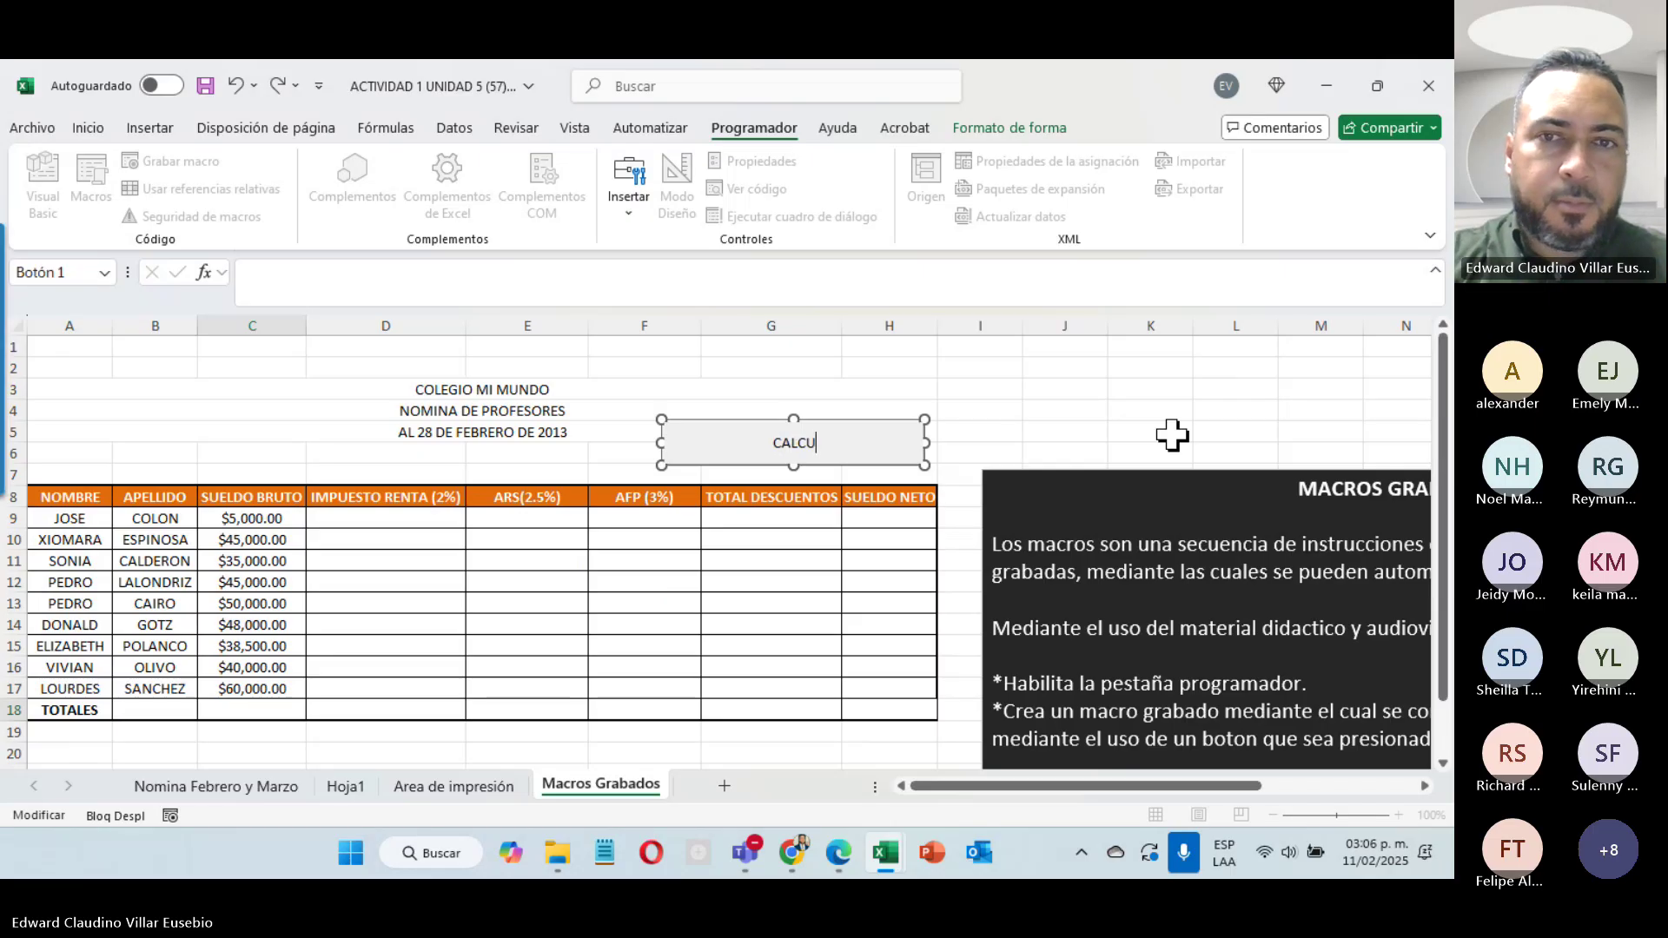
text(LO DE NOMINA)
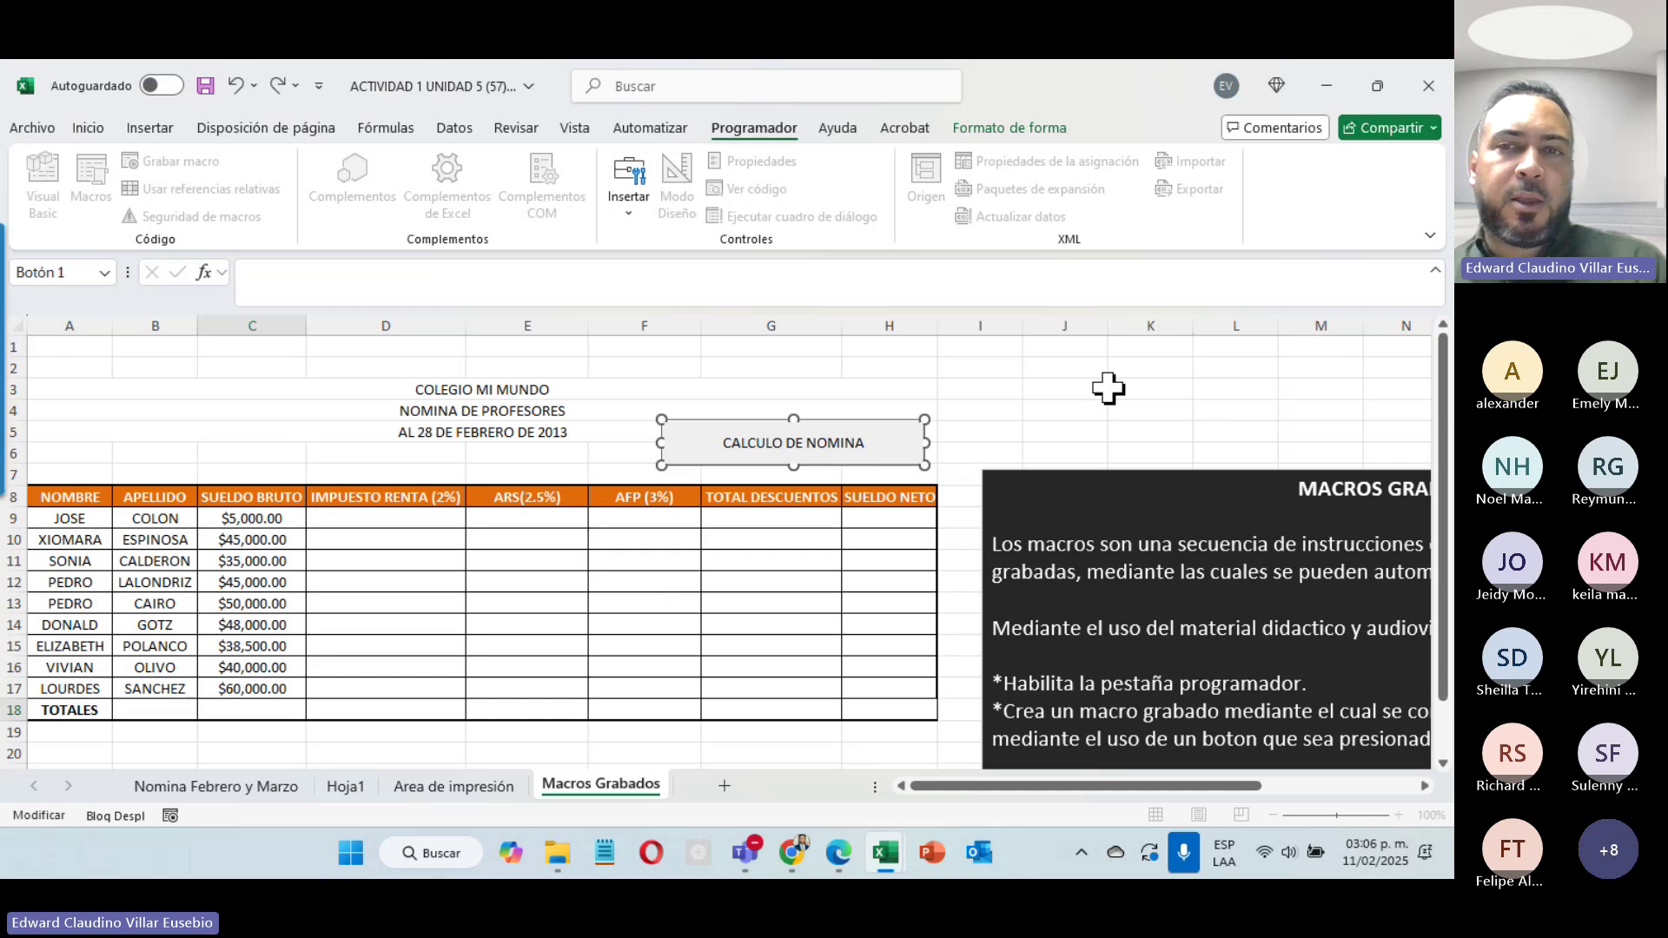
drag(1096, 390, 1092, 401)
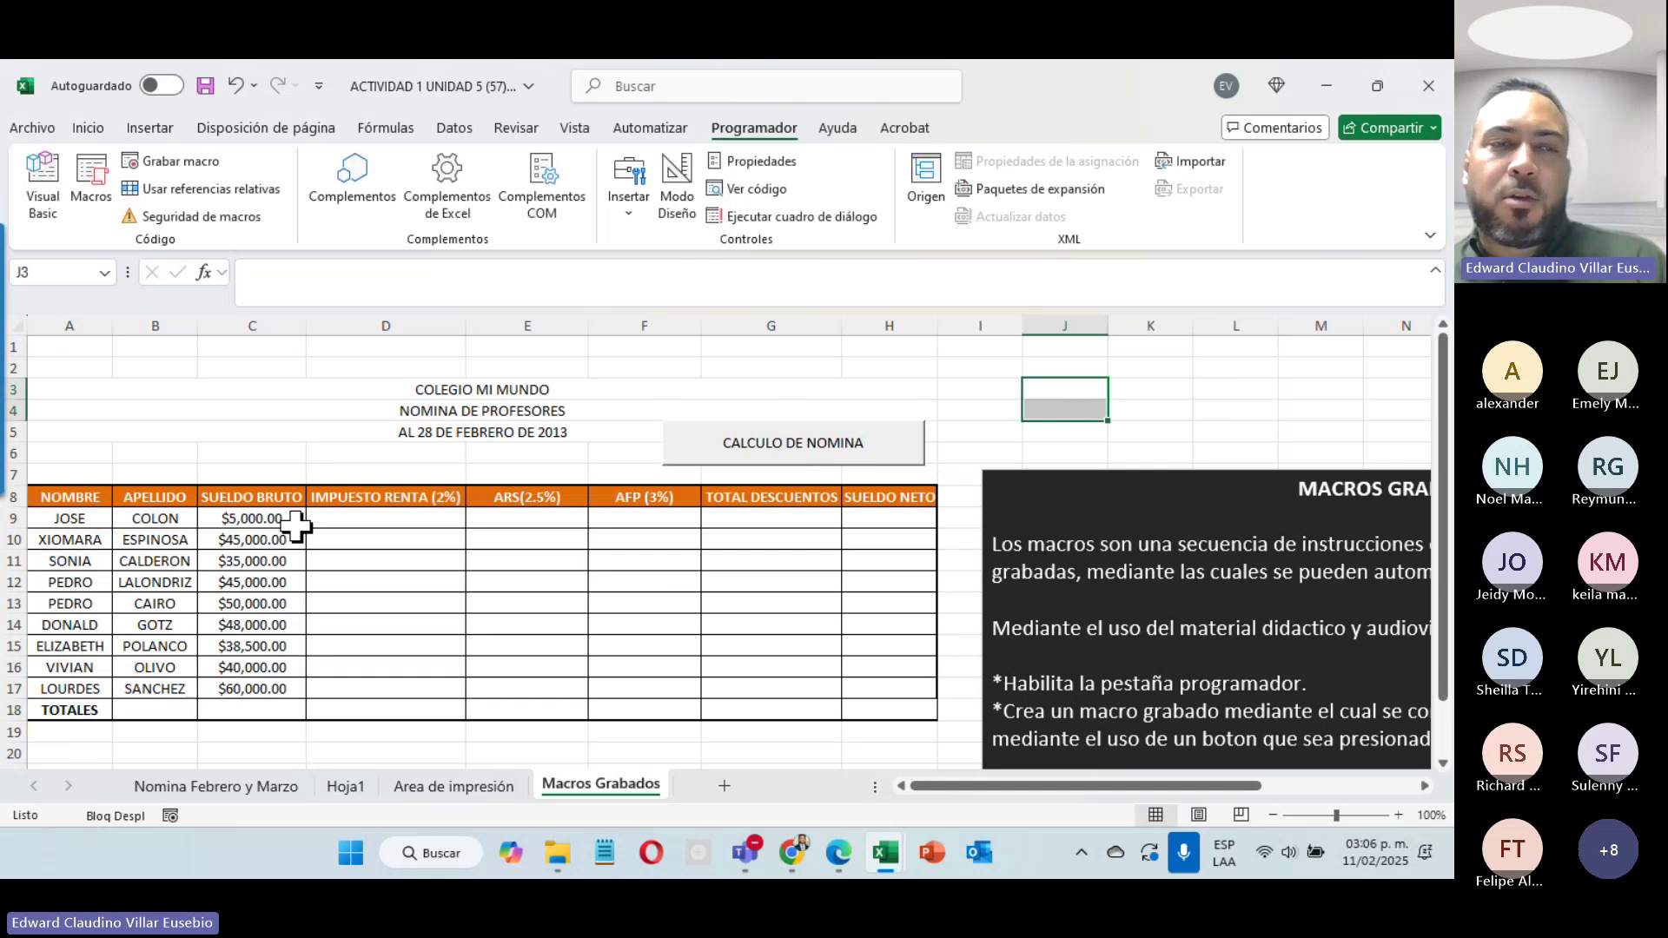
Step: Set the Sueldo Bruto in C9 to 50000 and run the macro with the CALCULO DE NOMINA button
click(231, 522)
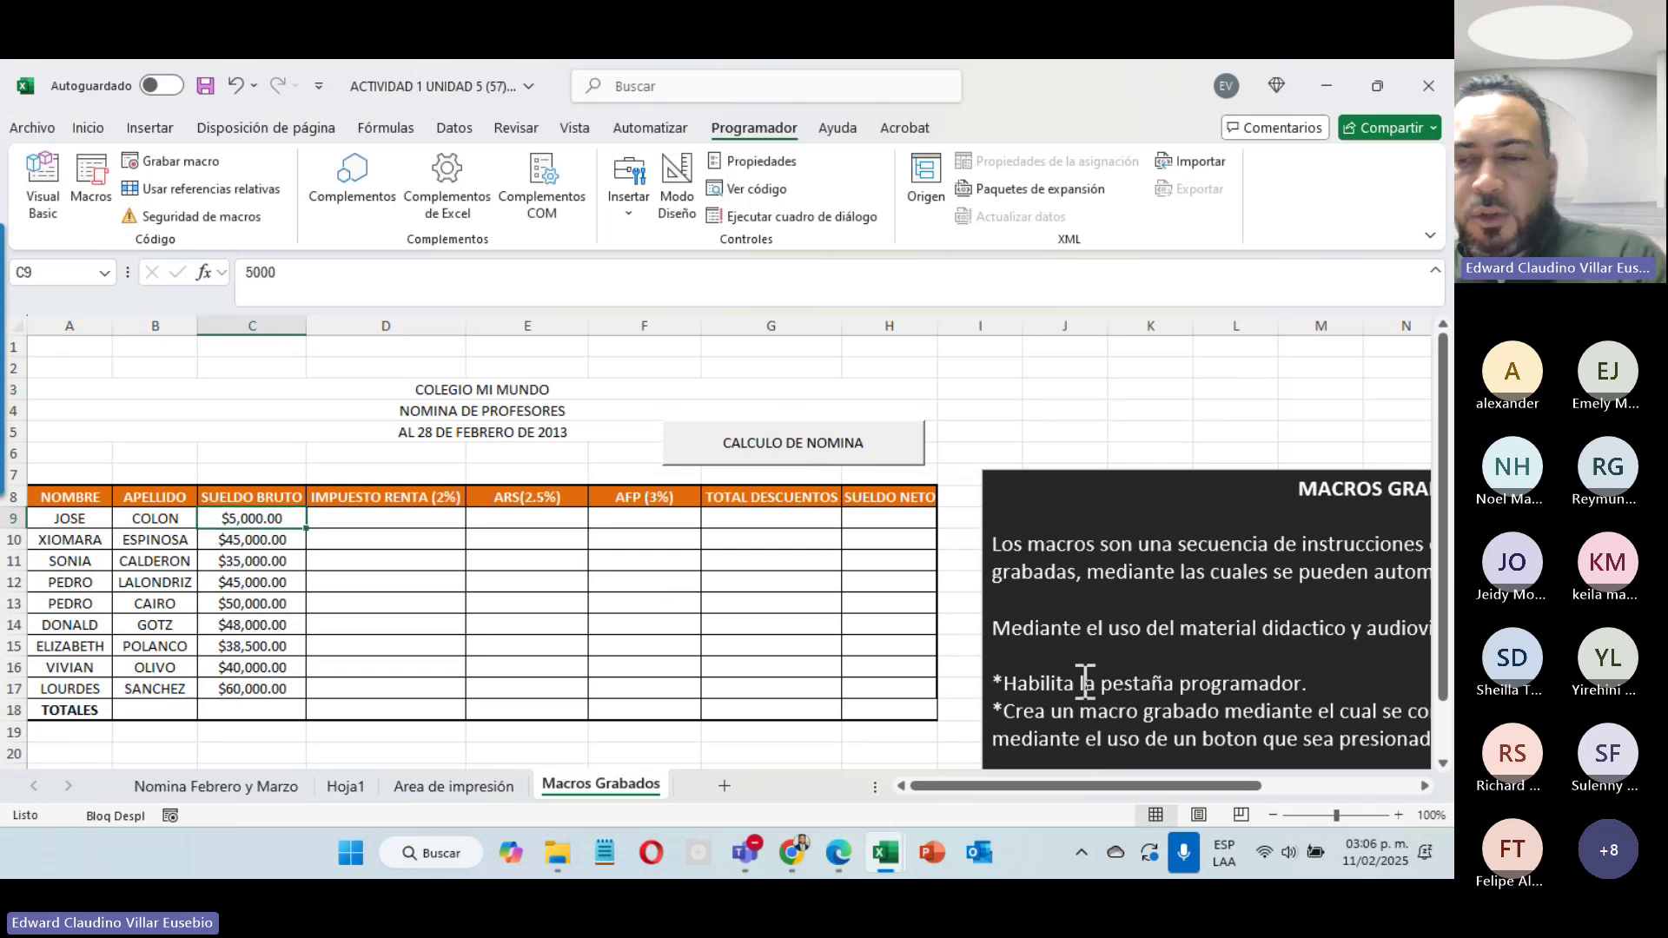
text(5000)
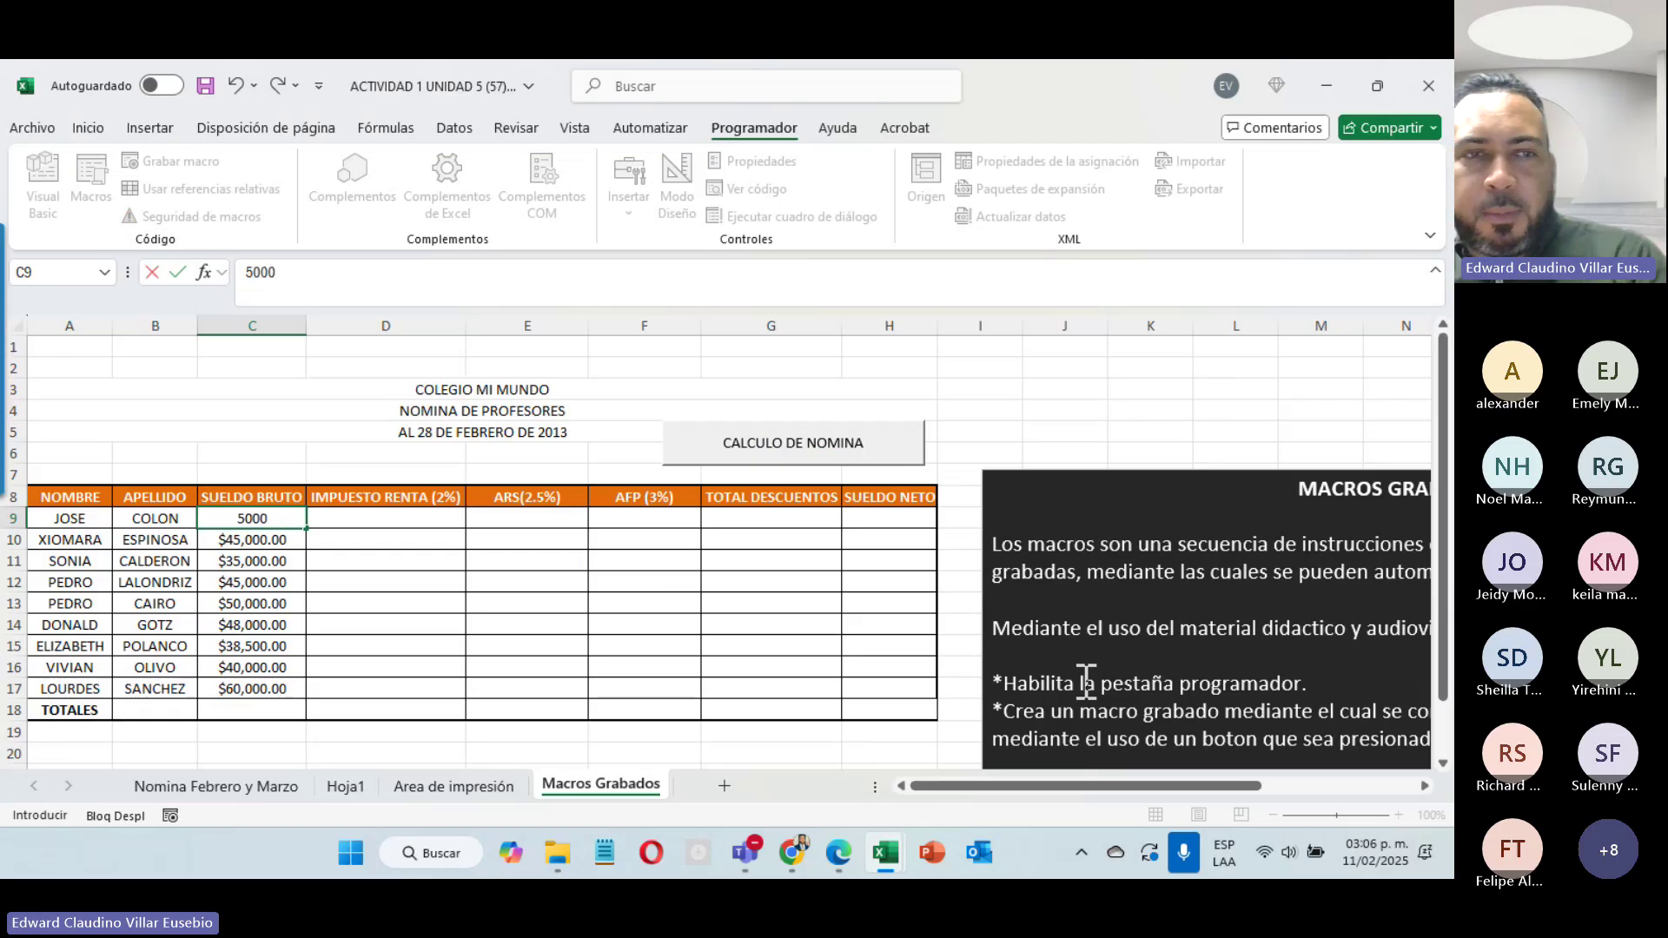
text(0)
key(ctrl+Return)
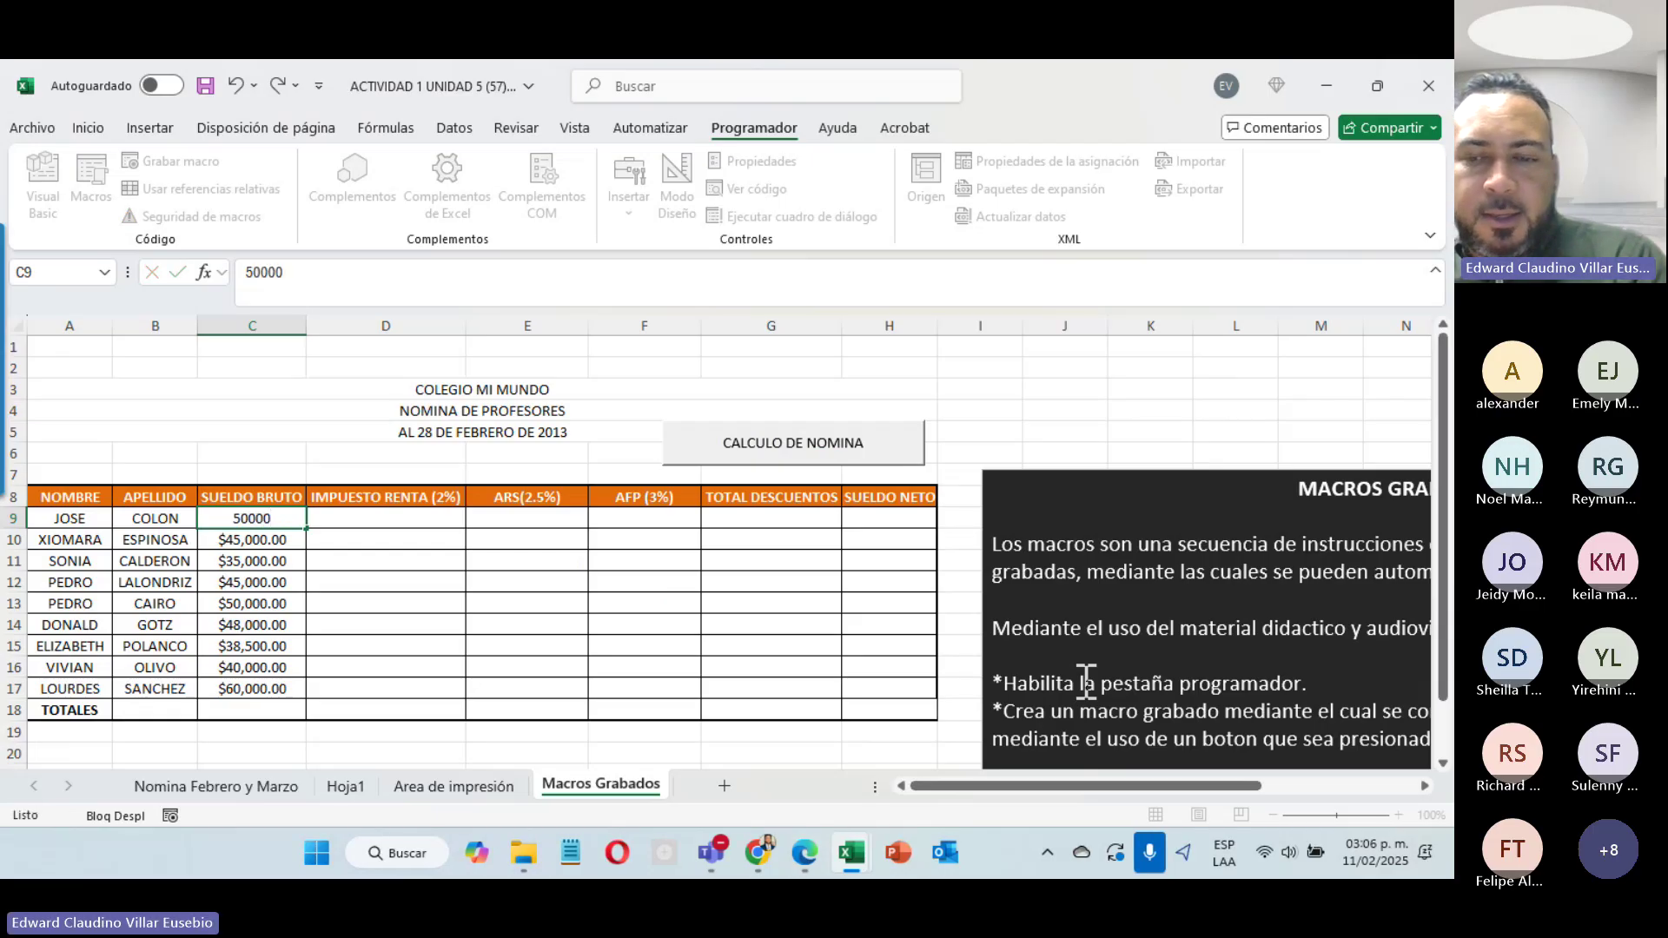
key(Return)
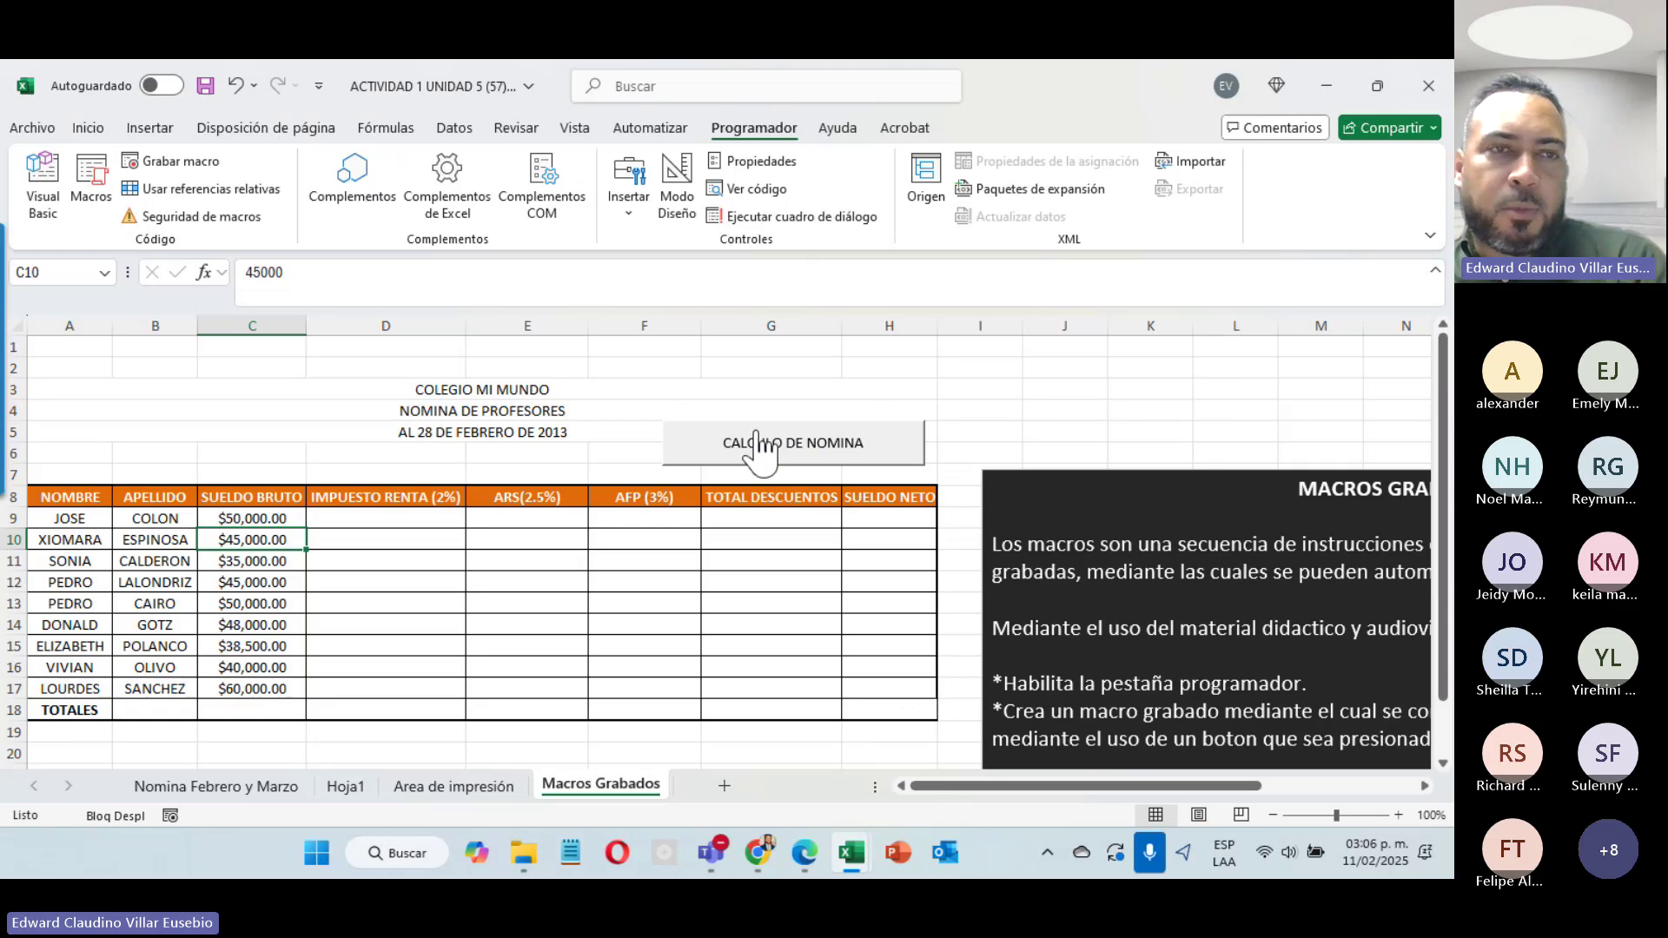
click(786, 448)
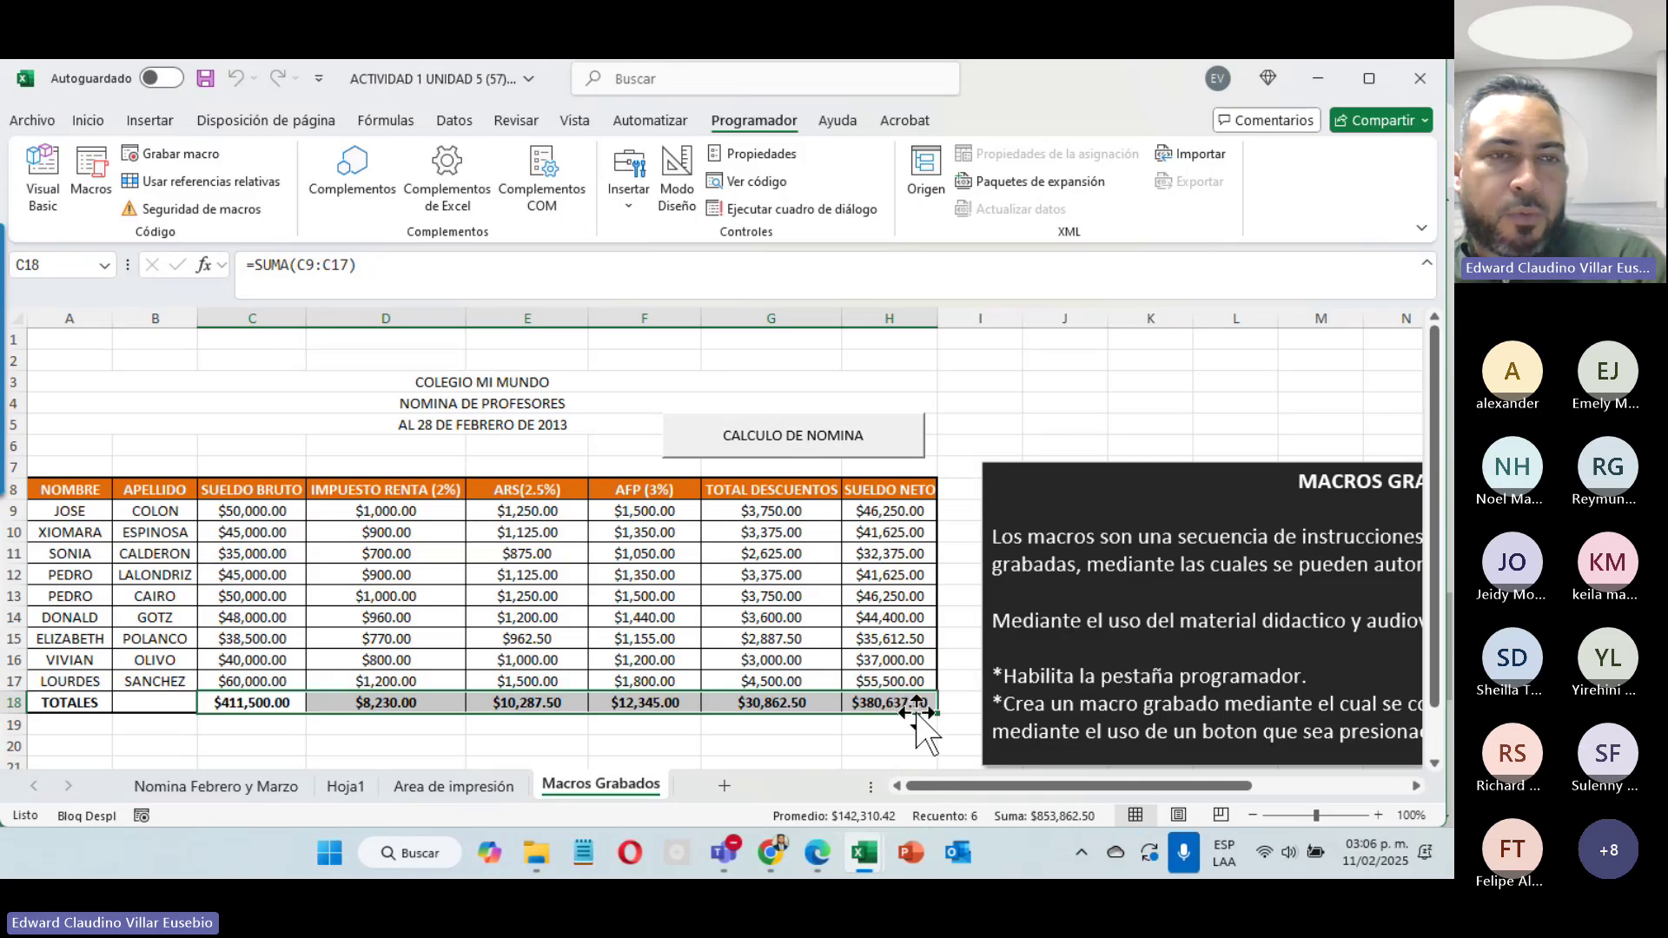
Step: Set the Sueldo Bruto in C9 to 150000
click(223, 516)
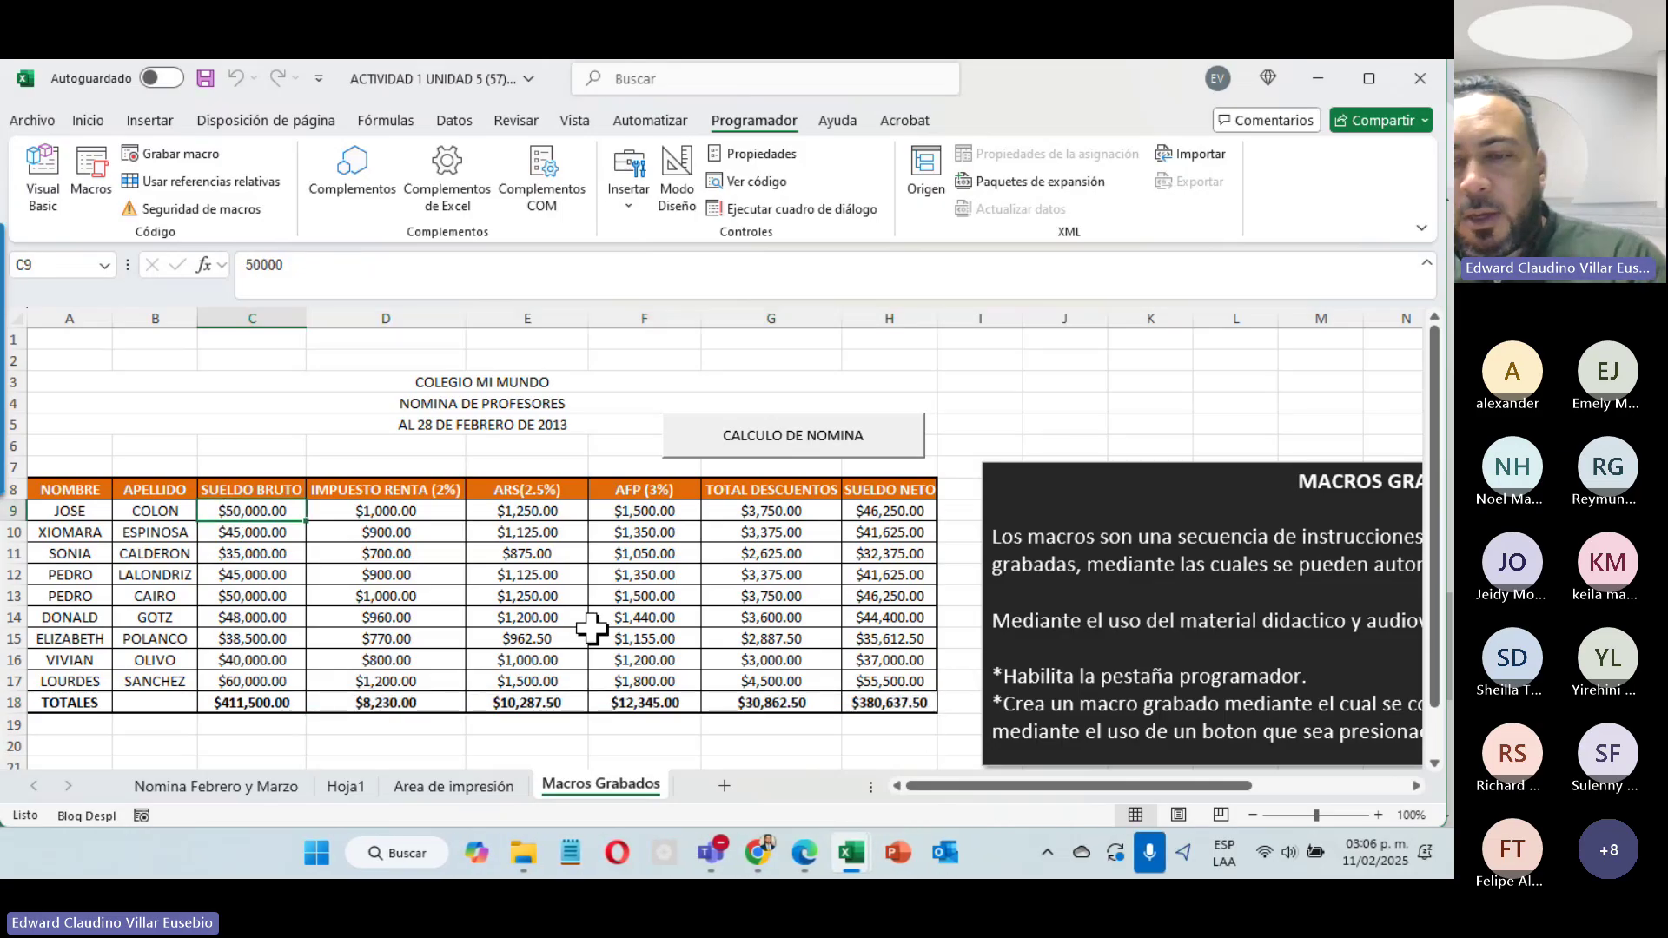
text(150000)
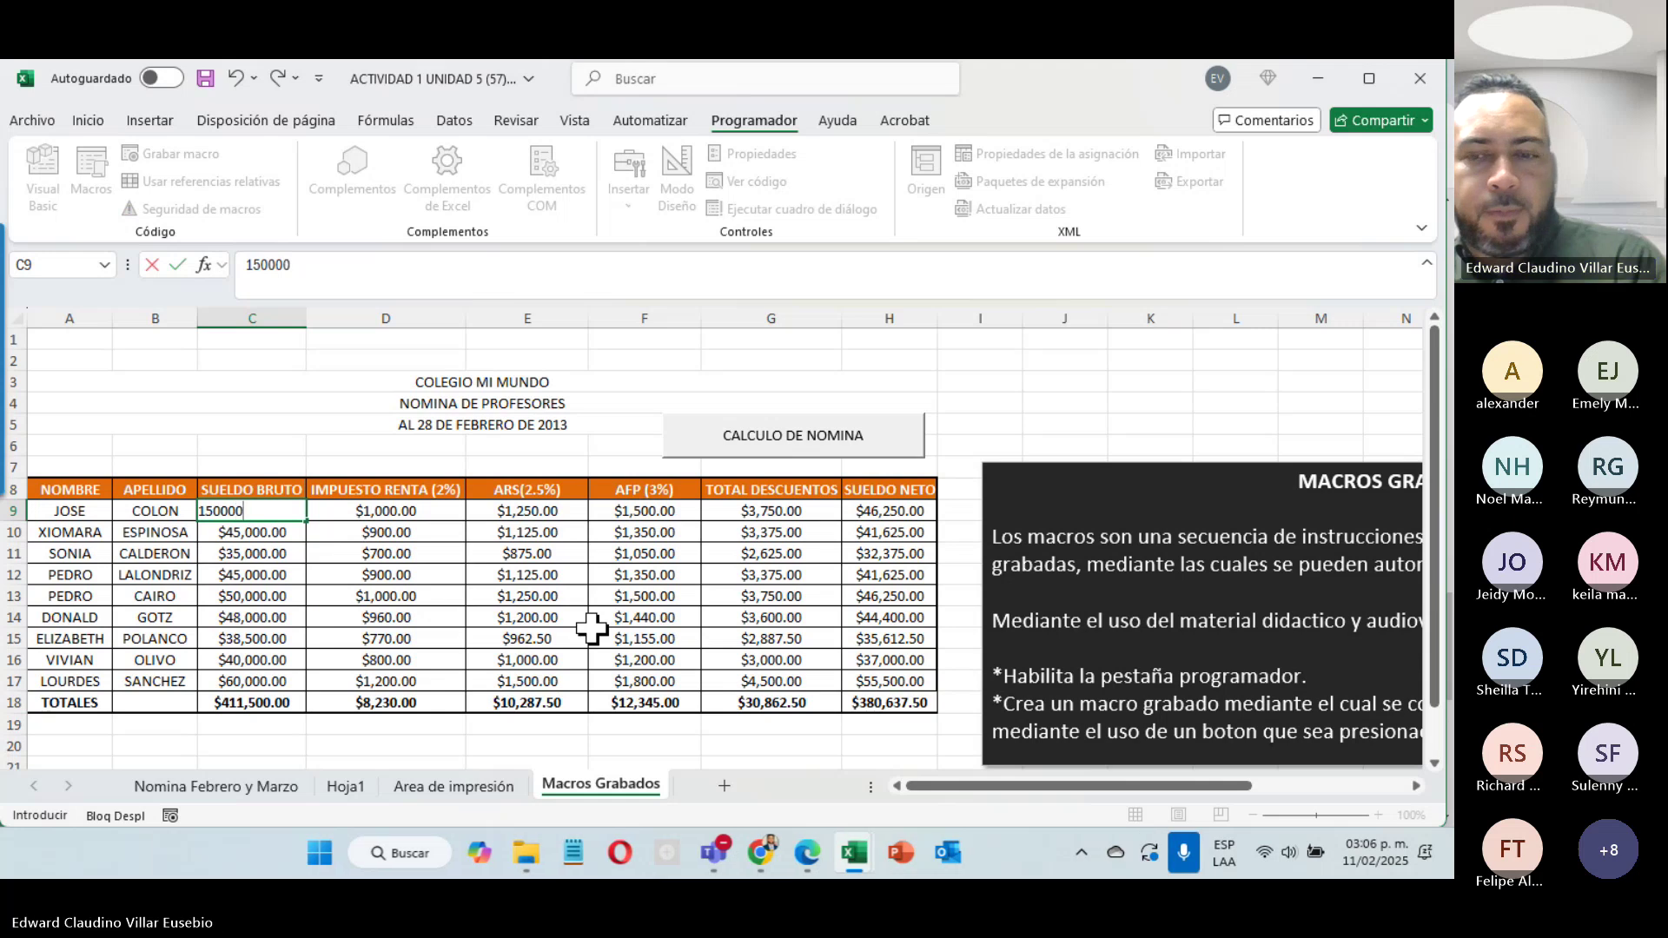
key(Return)
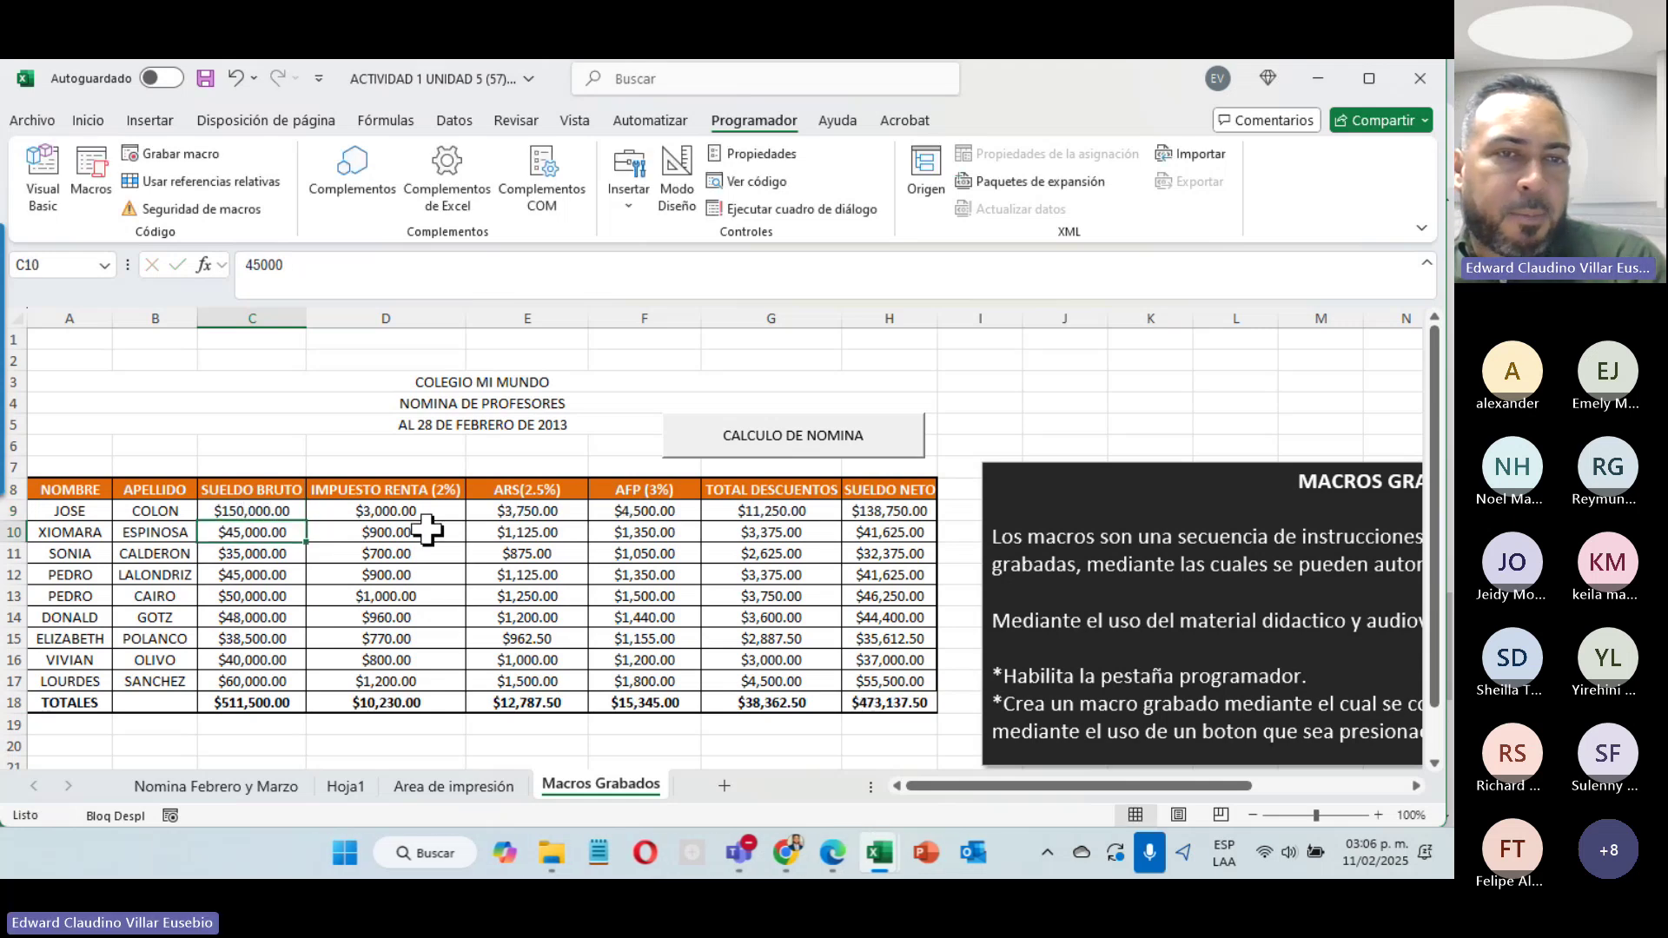
Step: Clear the calculated payroll cells D9:H18 and the Sueldo Bruto total in C18
drag(387, 513, 851, 708)
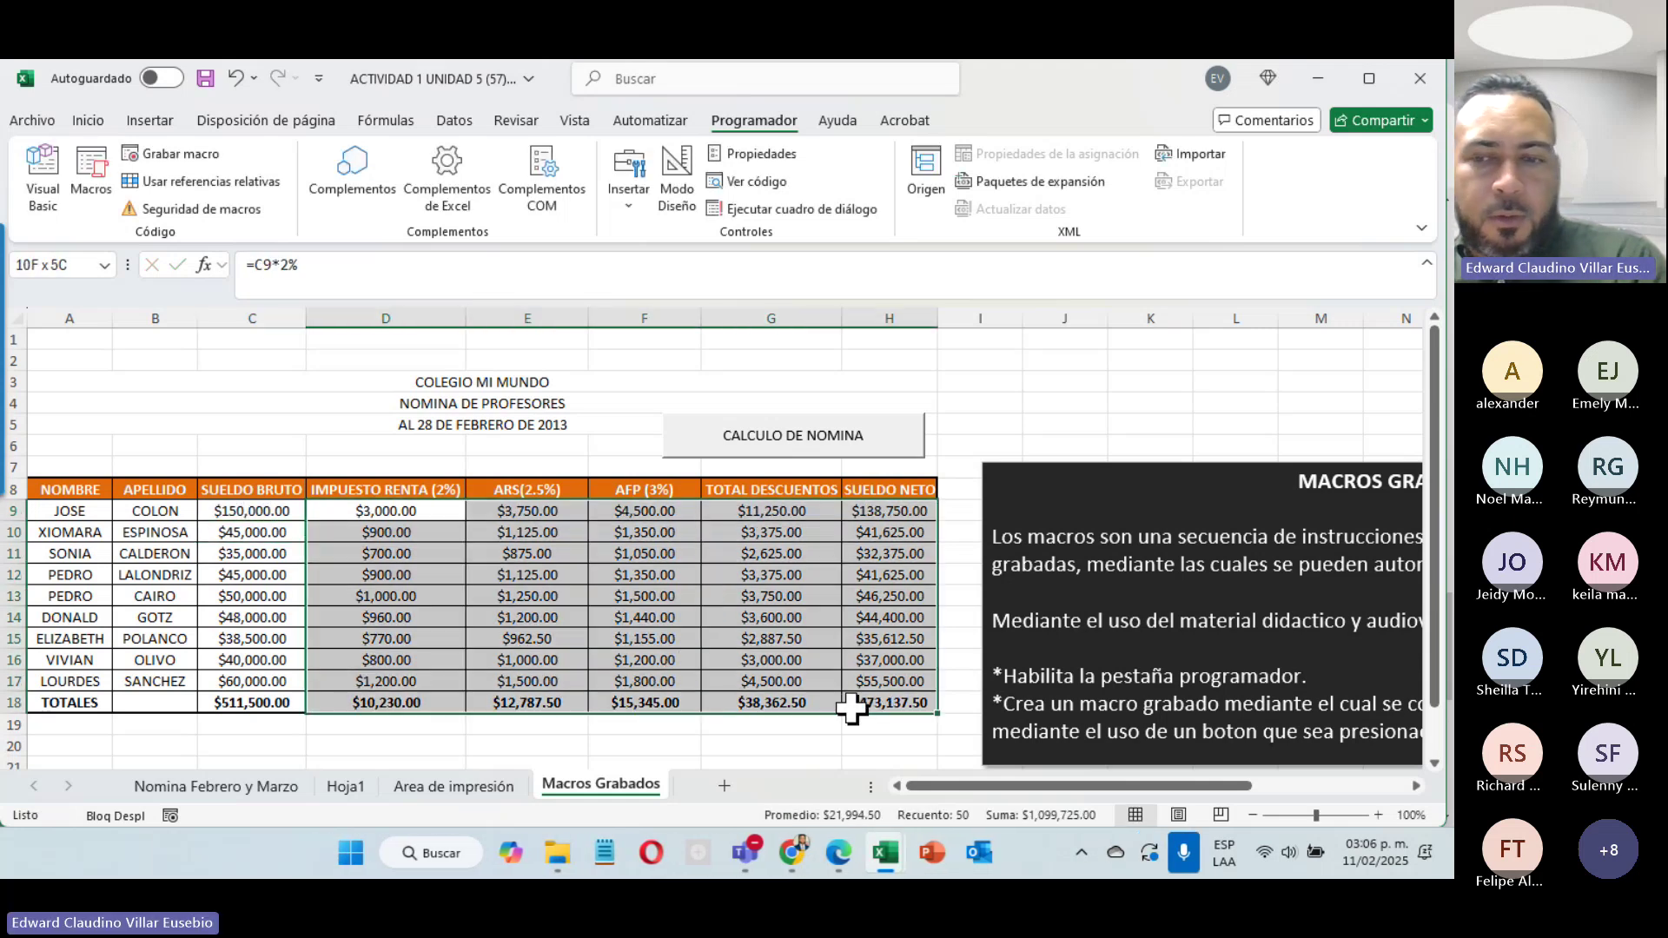
key(Delete)
click(187, 704)
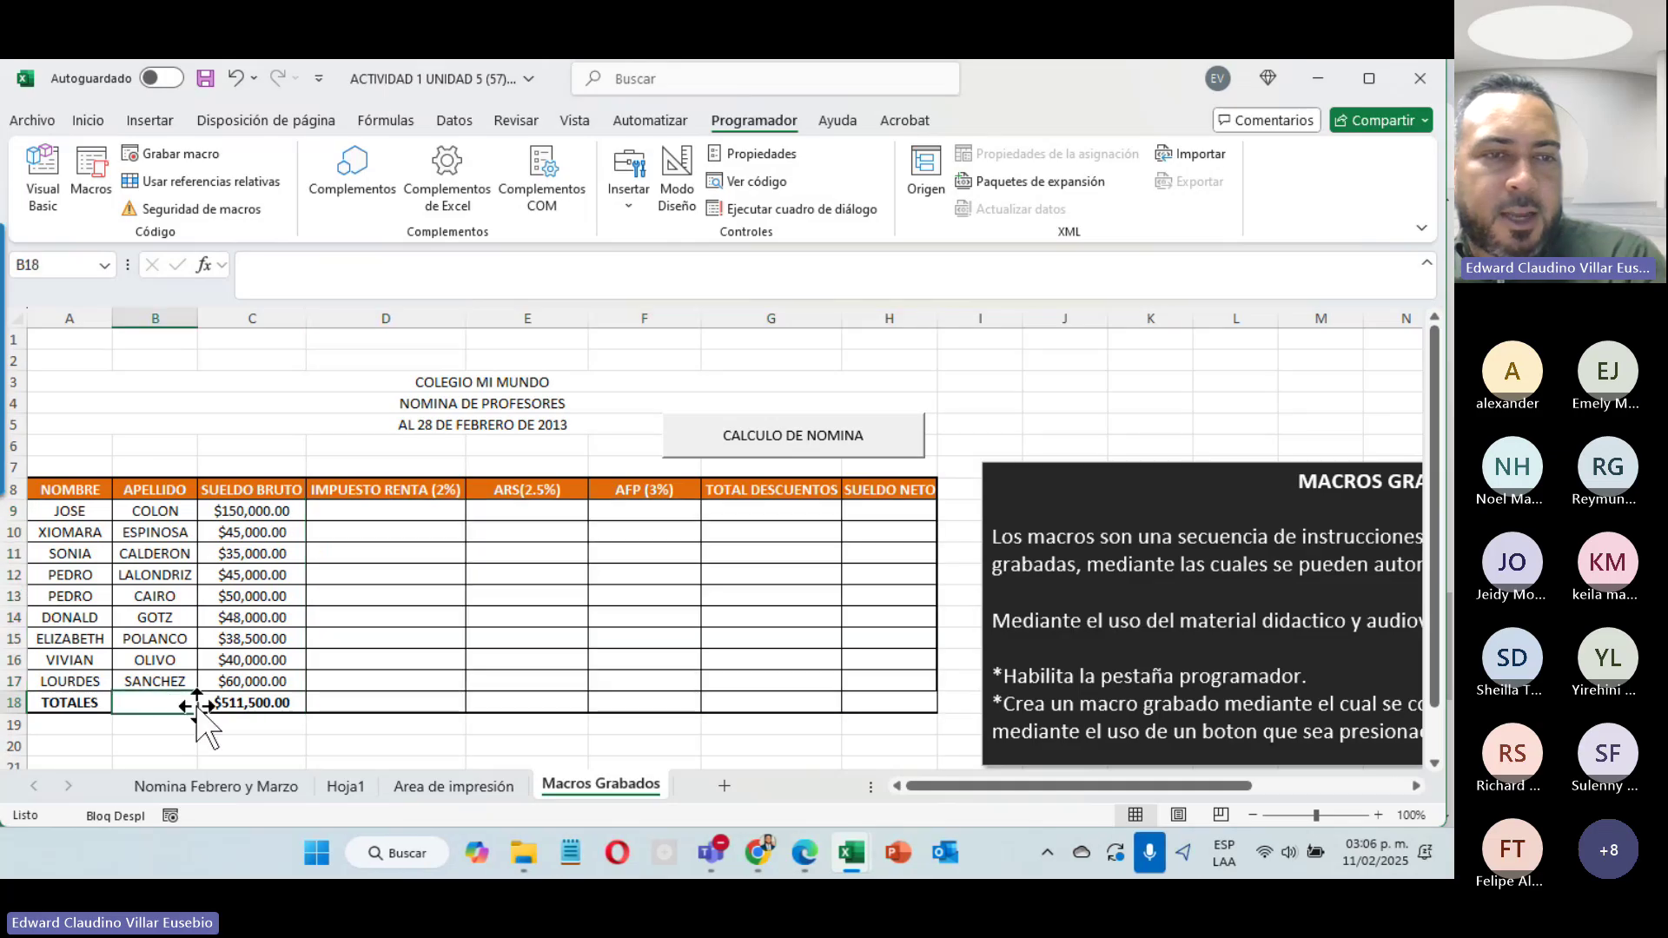
click(228, 704)
key(Delete)
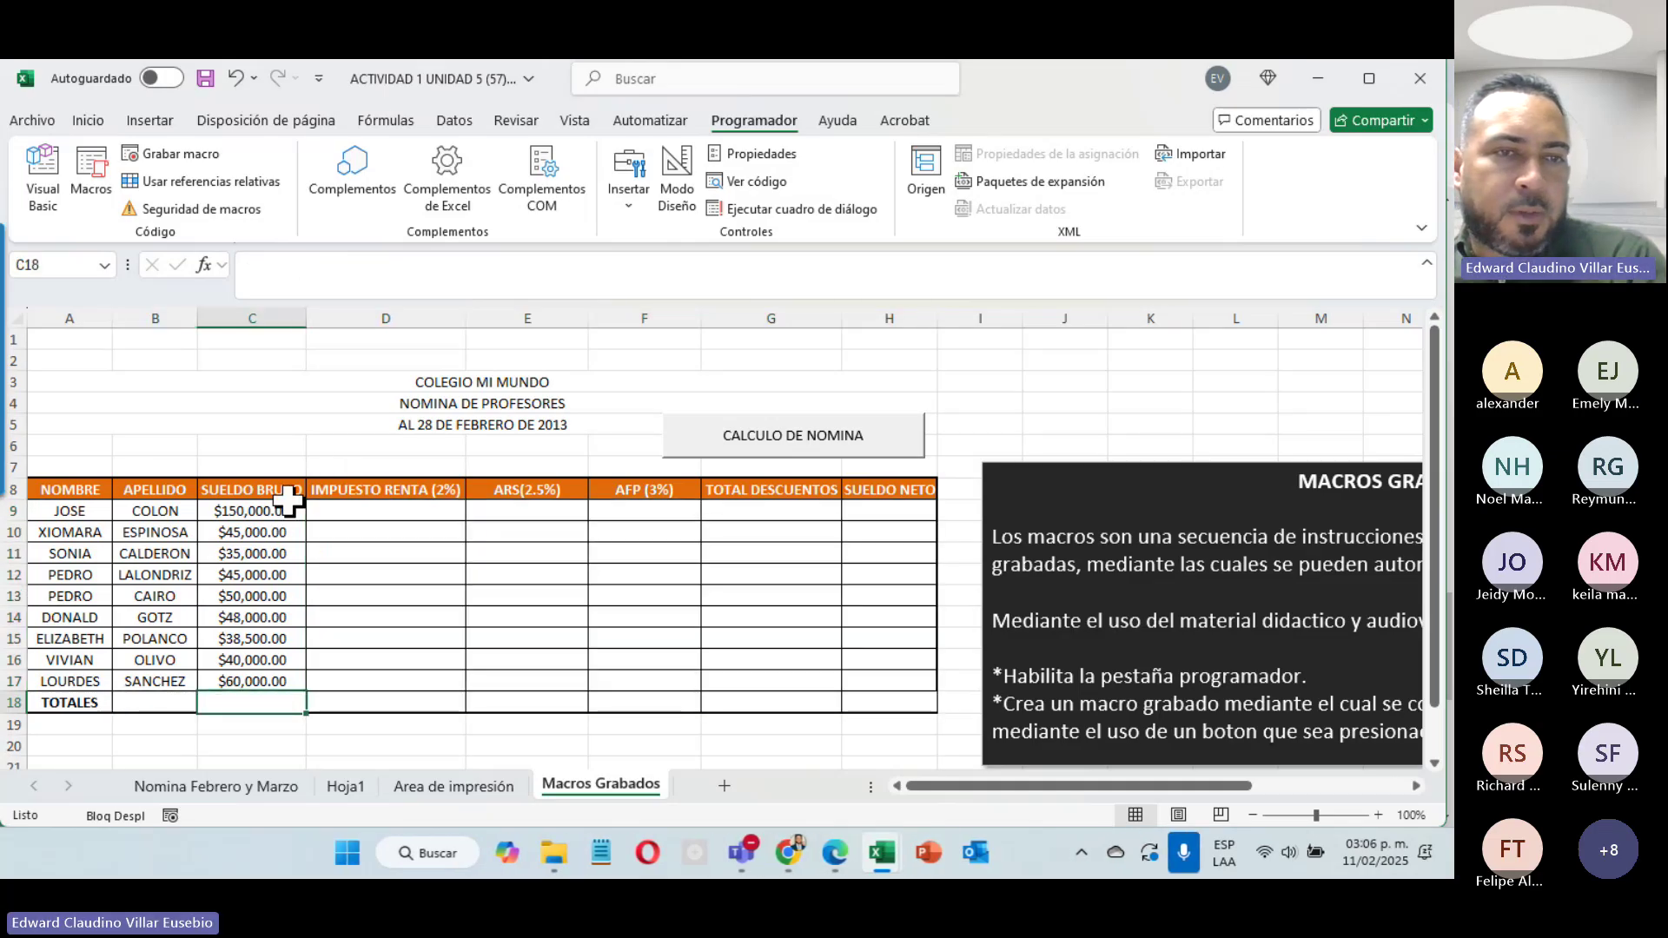
Step: Set the Sueldo Bruto in C9 to 250000 and run the macro with the CALCULO DE NOMINA button
click(287, 507)
text(25)
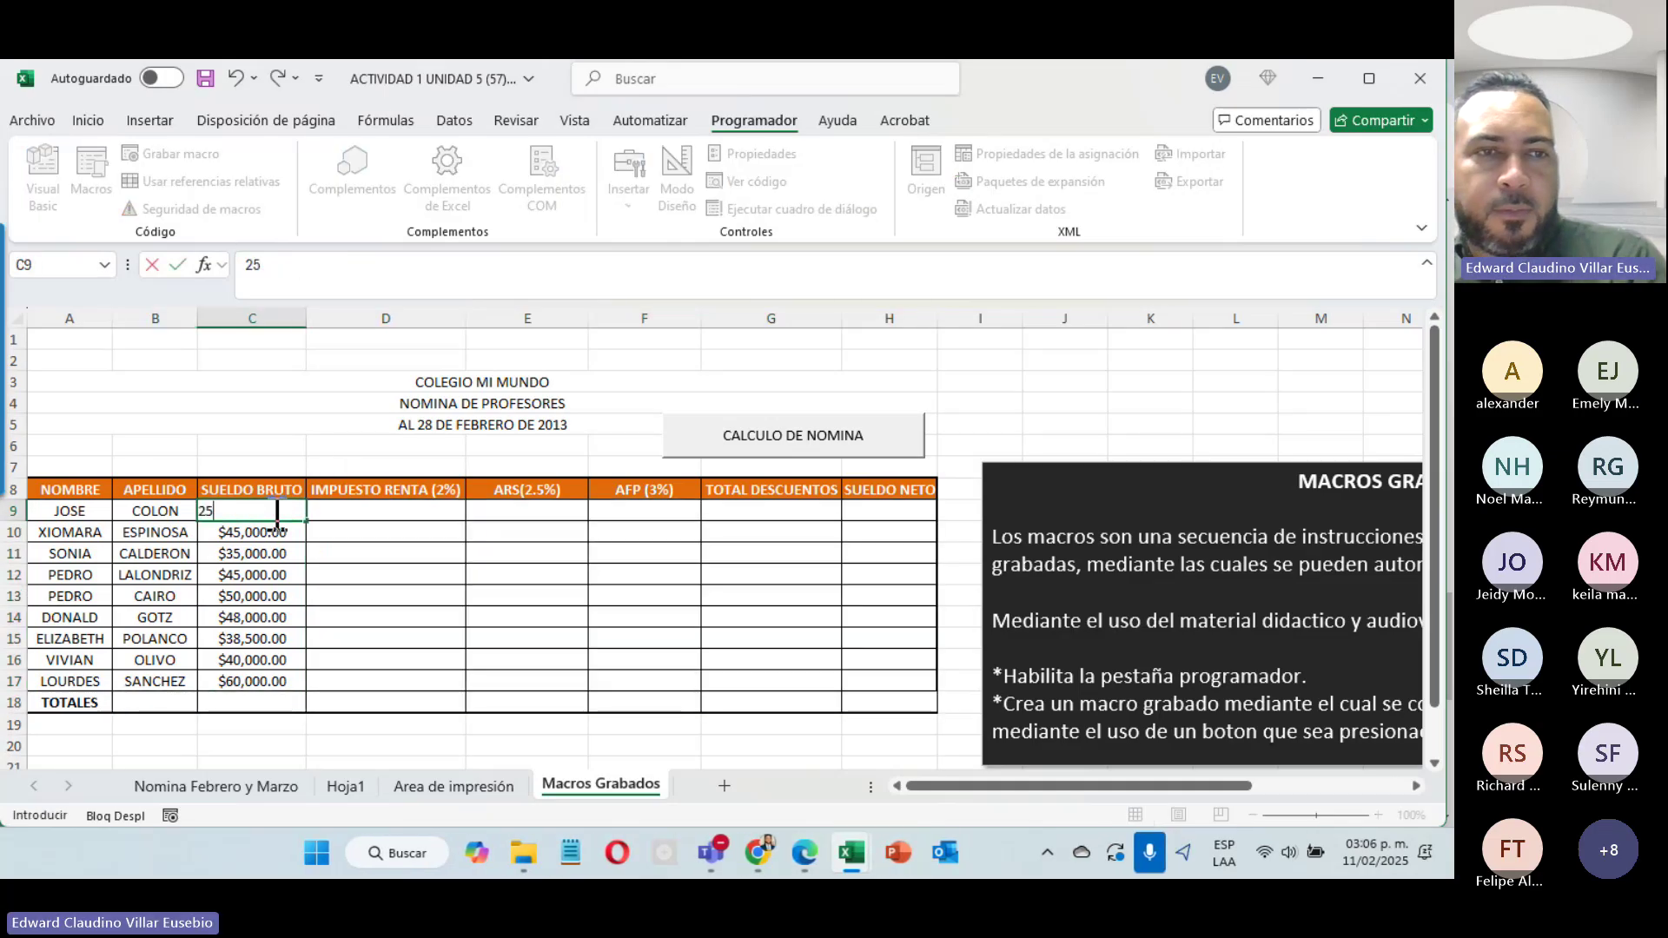
text(0000)
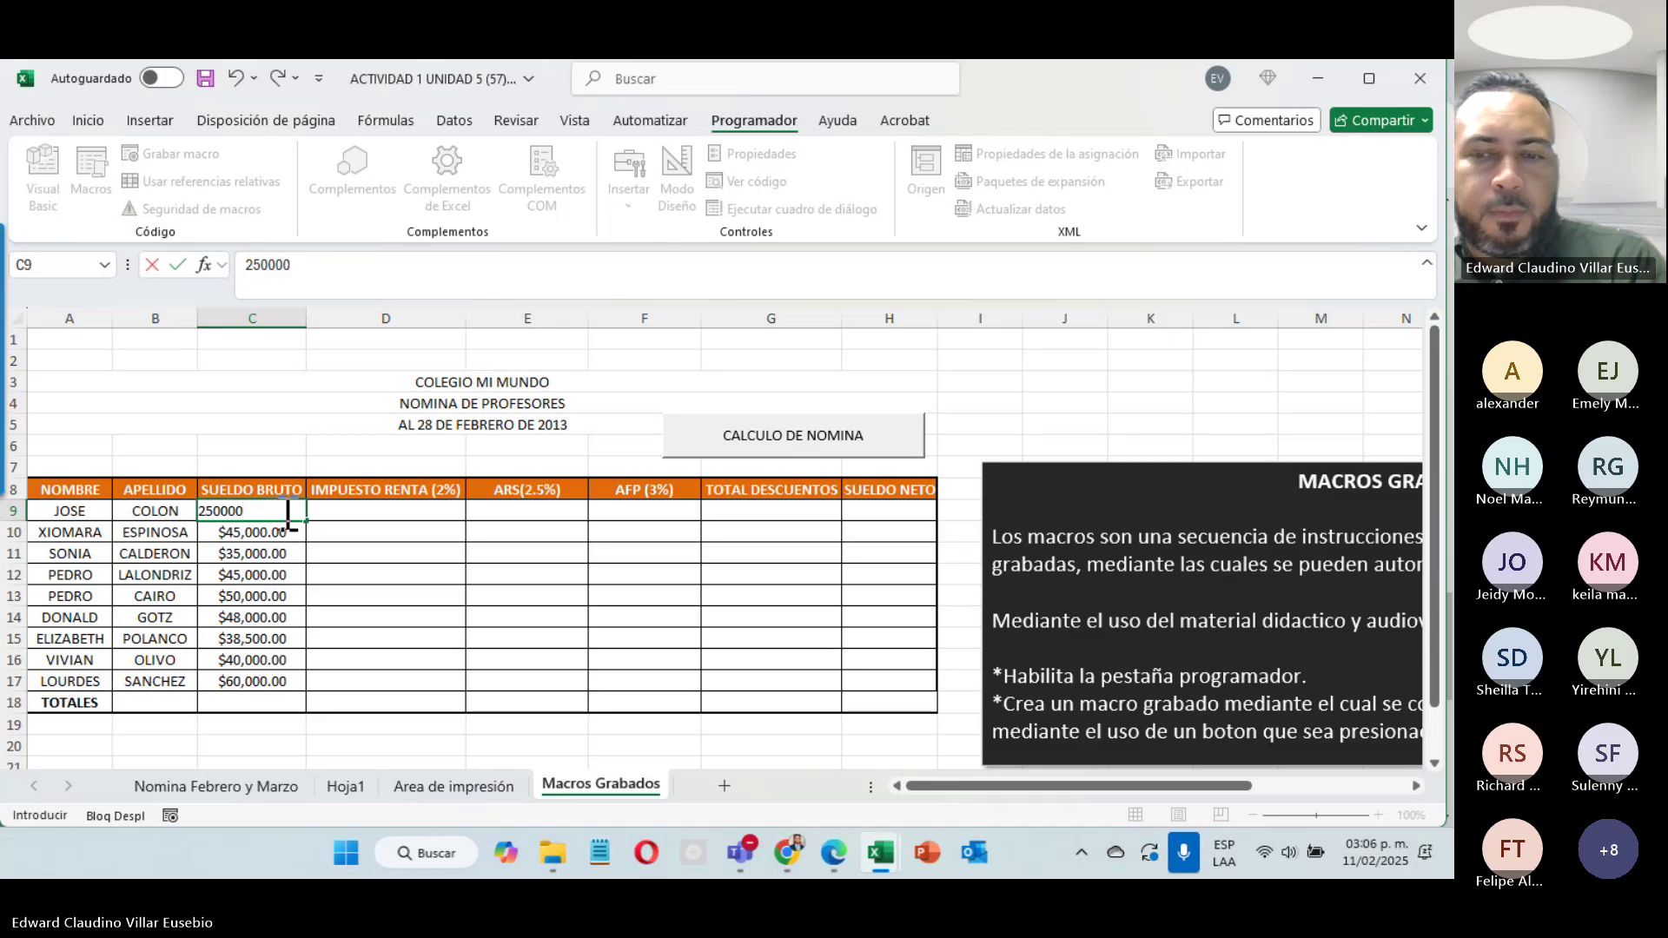
key(Return)
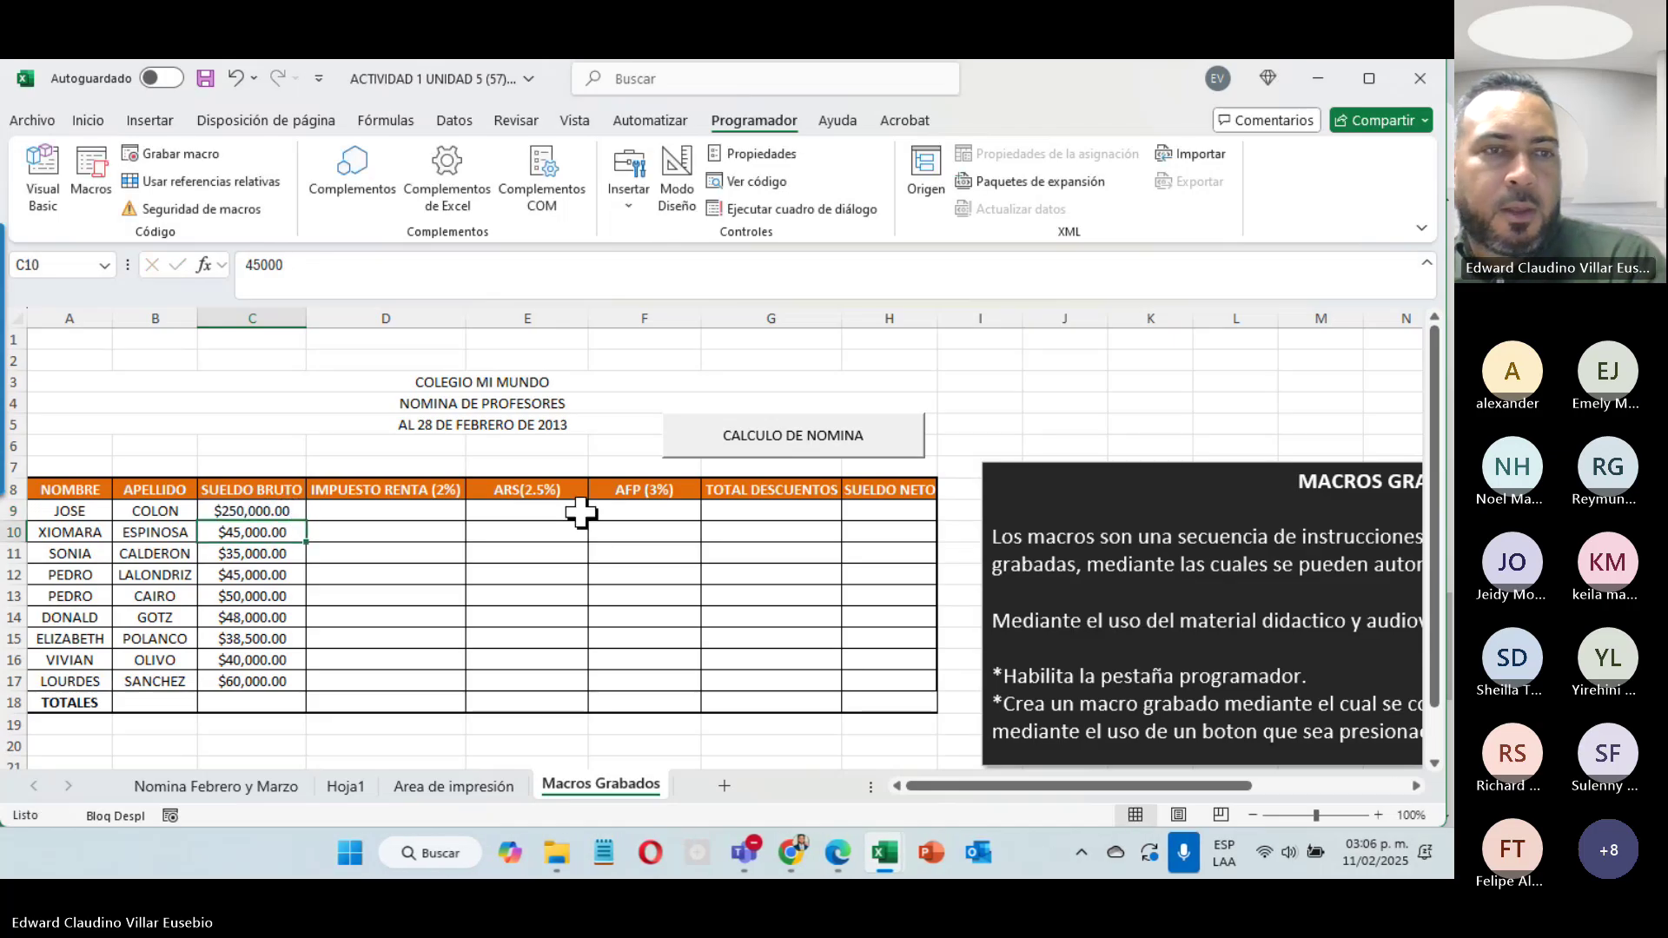
click(812, 447)
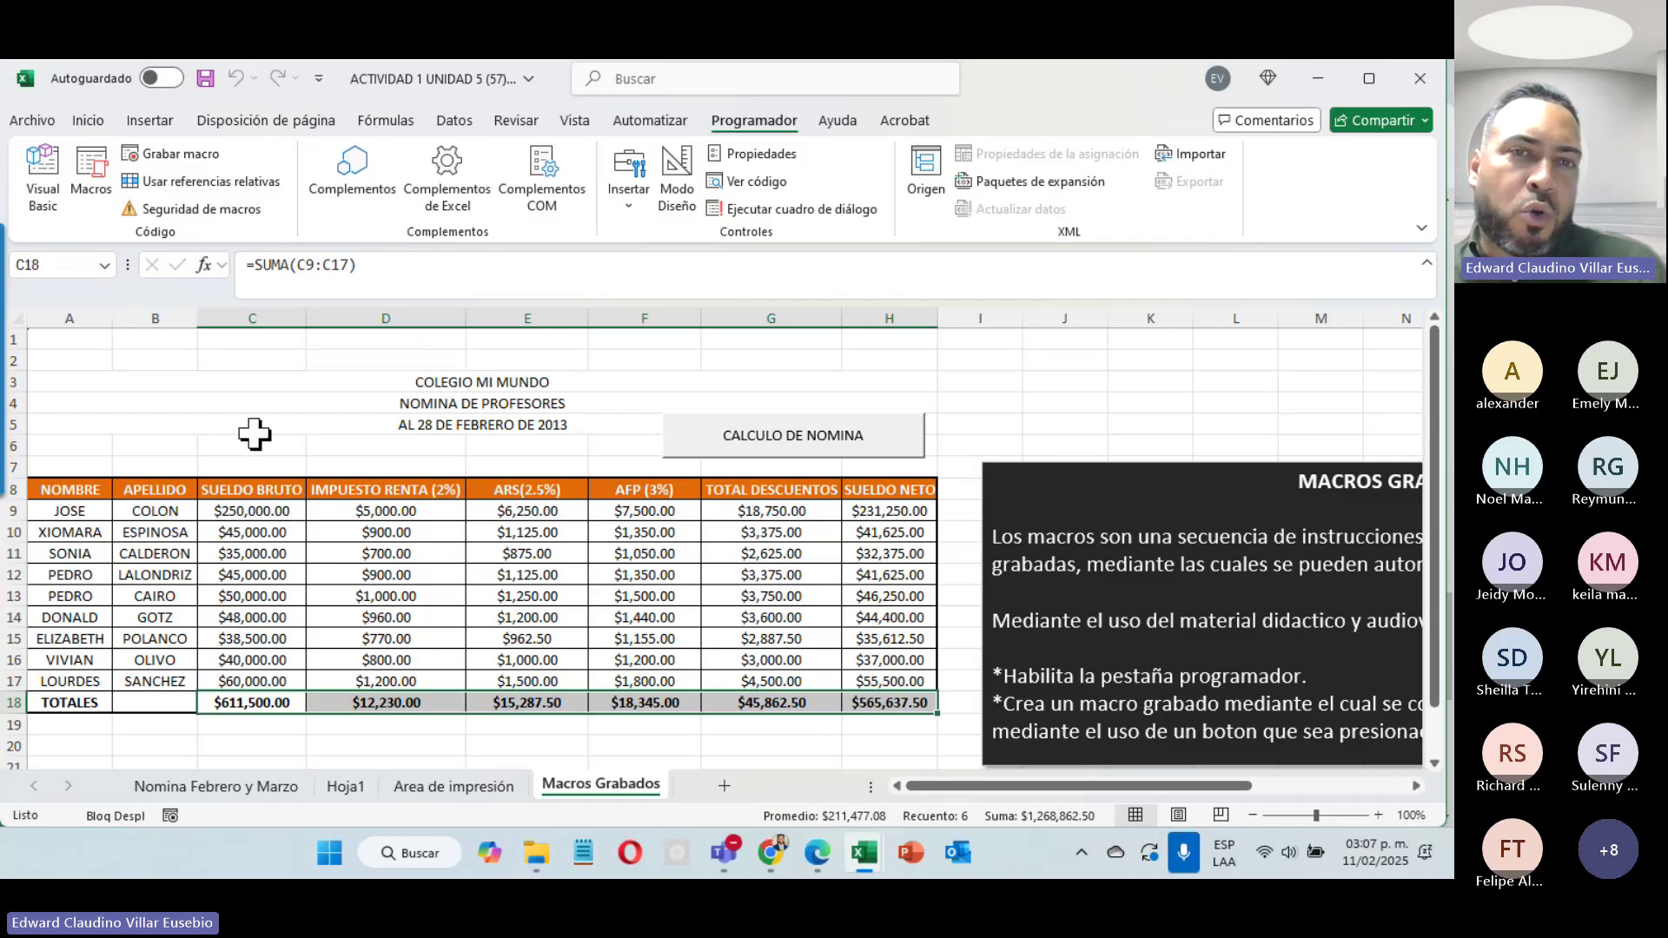
Step: Save the workbook in Descargas as ACTIVIDAD 1 UNIDAD 5 (57) in the macro-enabled Excel format (*.xlsm)
click(17, 122)
click(96, 469)
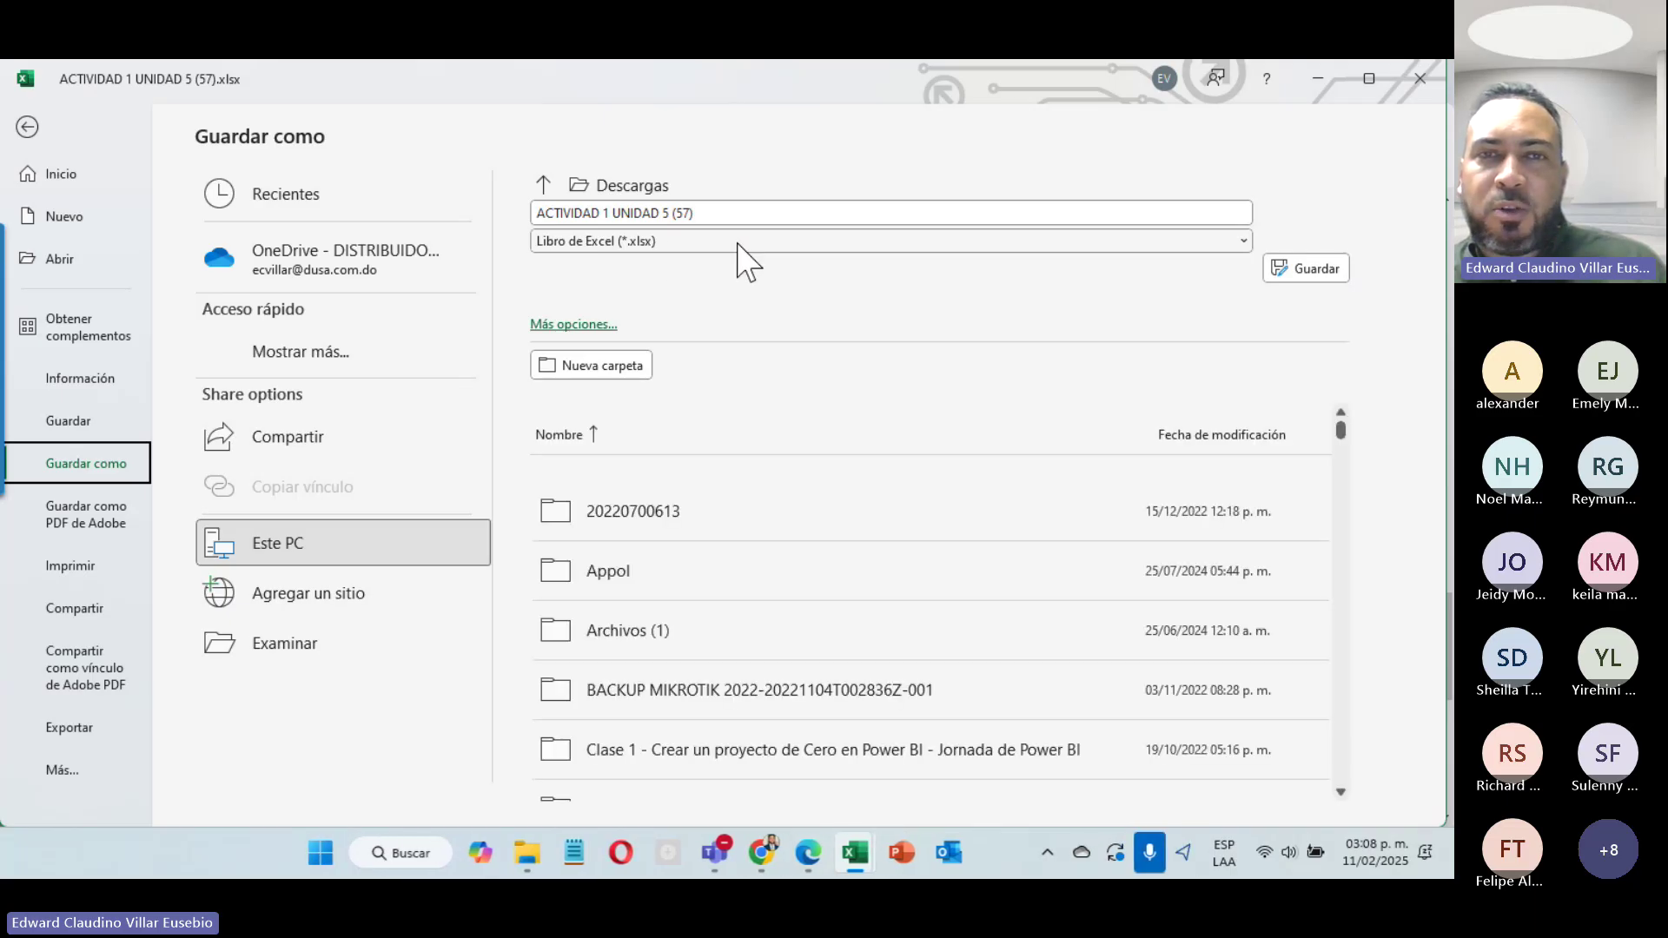
click(1245, 243)
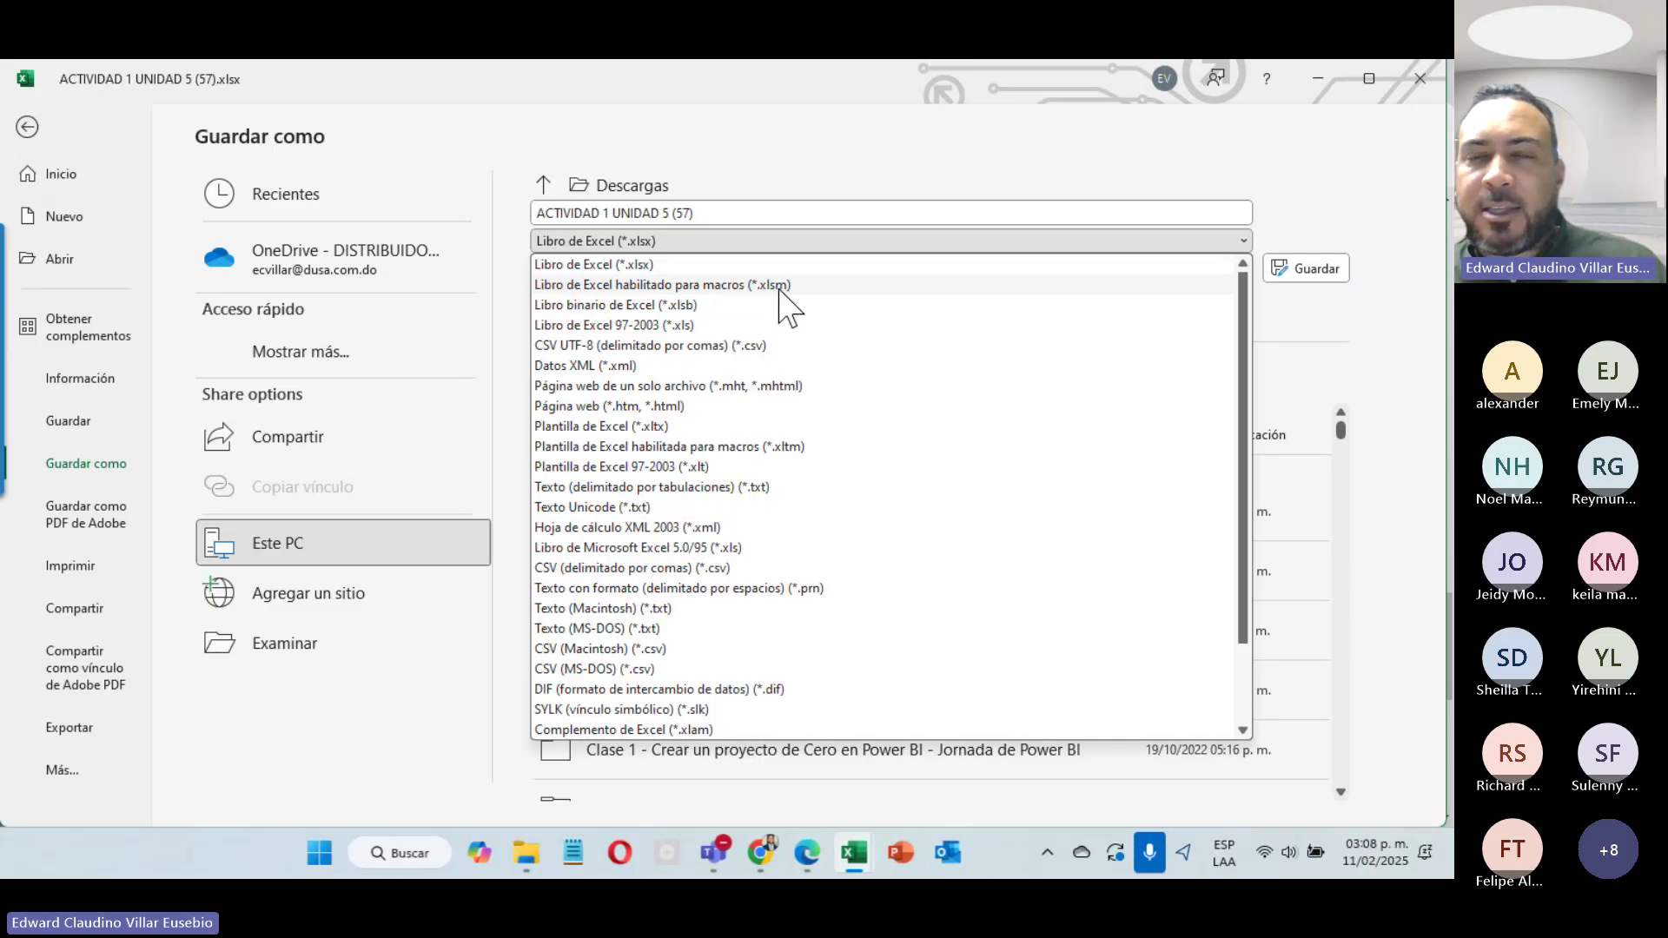
key(Escape)
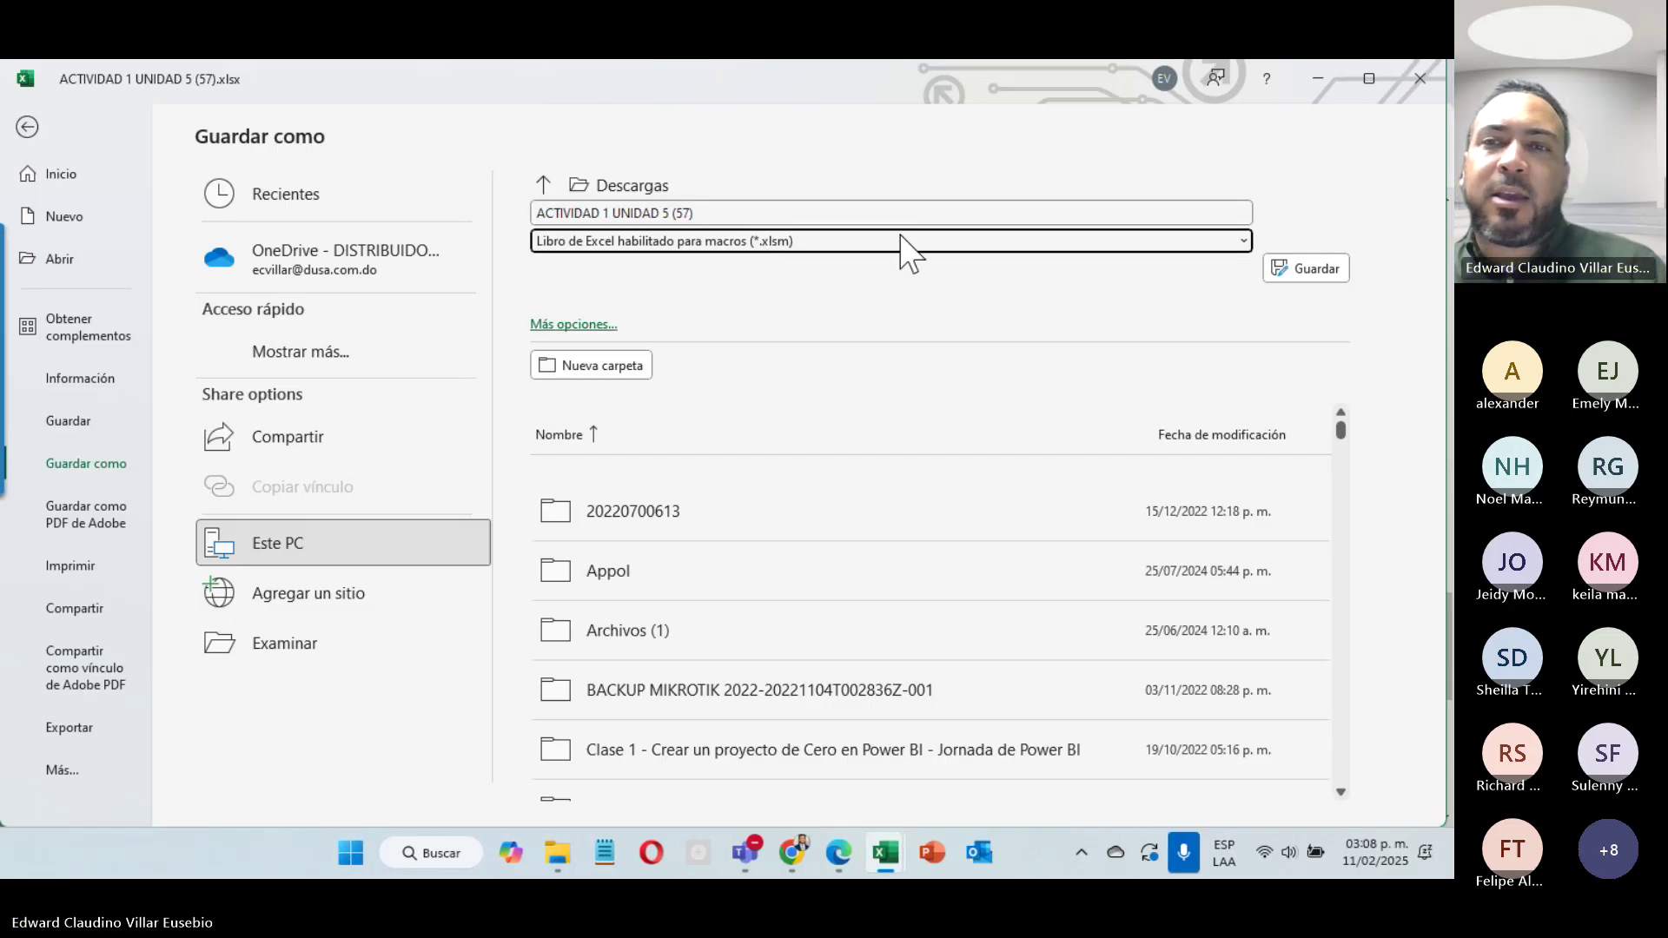
click(1310, 269)
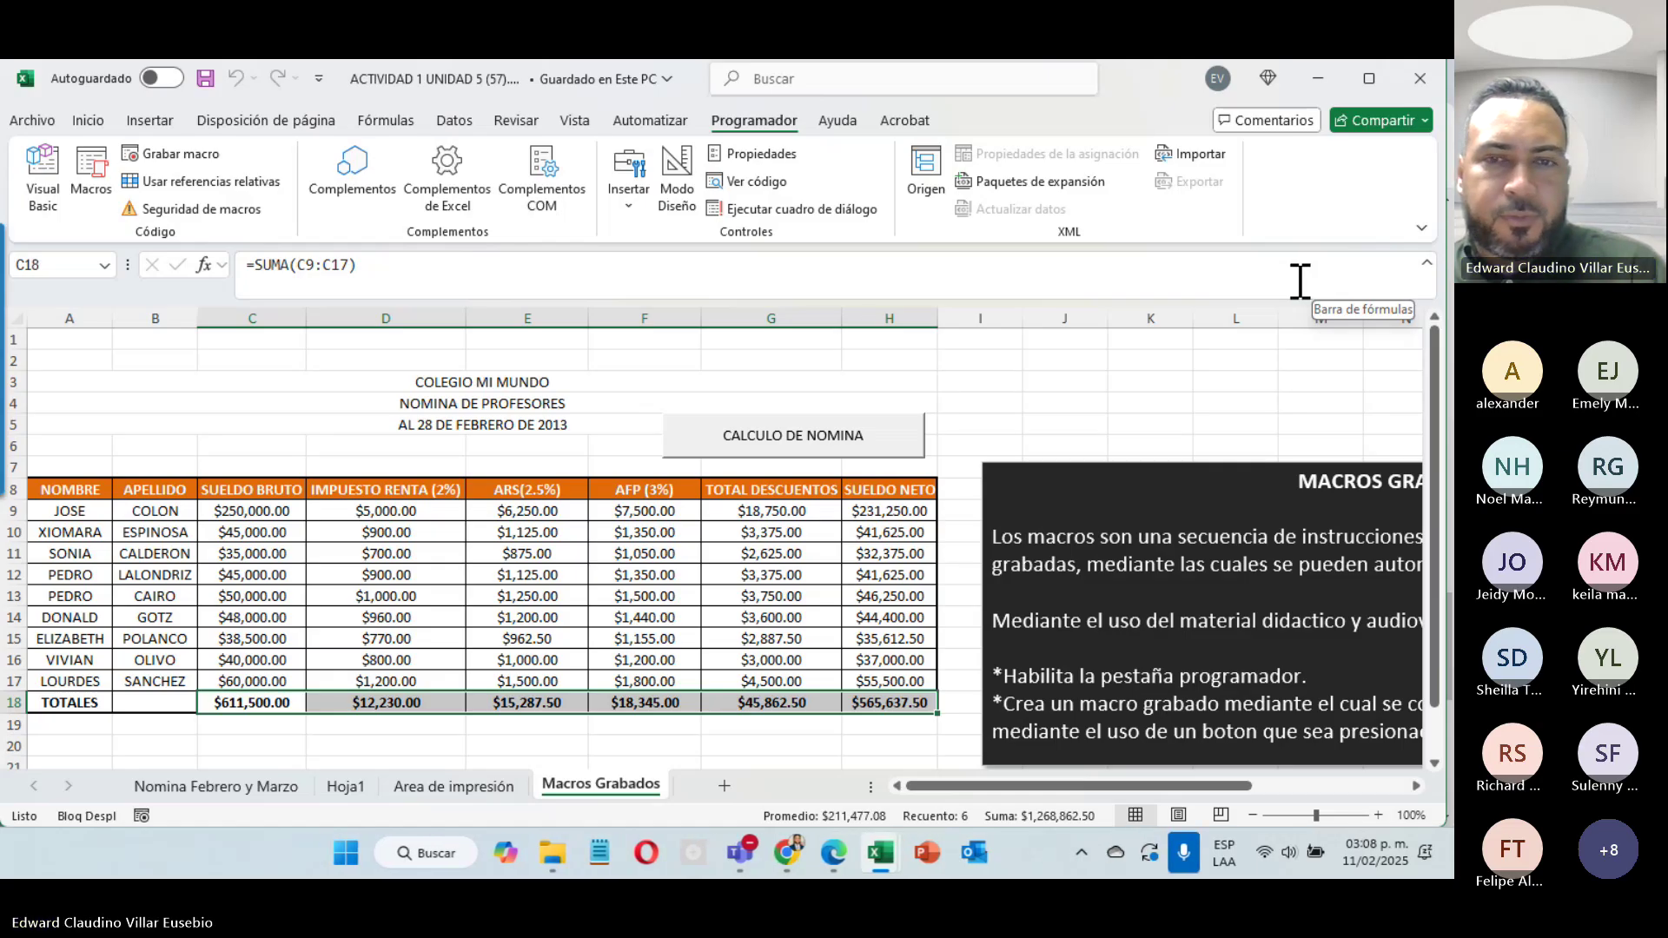
scroll(719, 696, down, 6)
scroll(716, 700, up, 6)
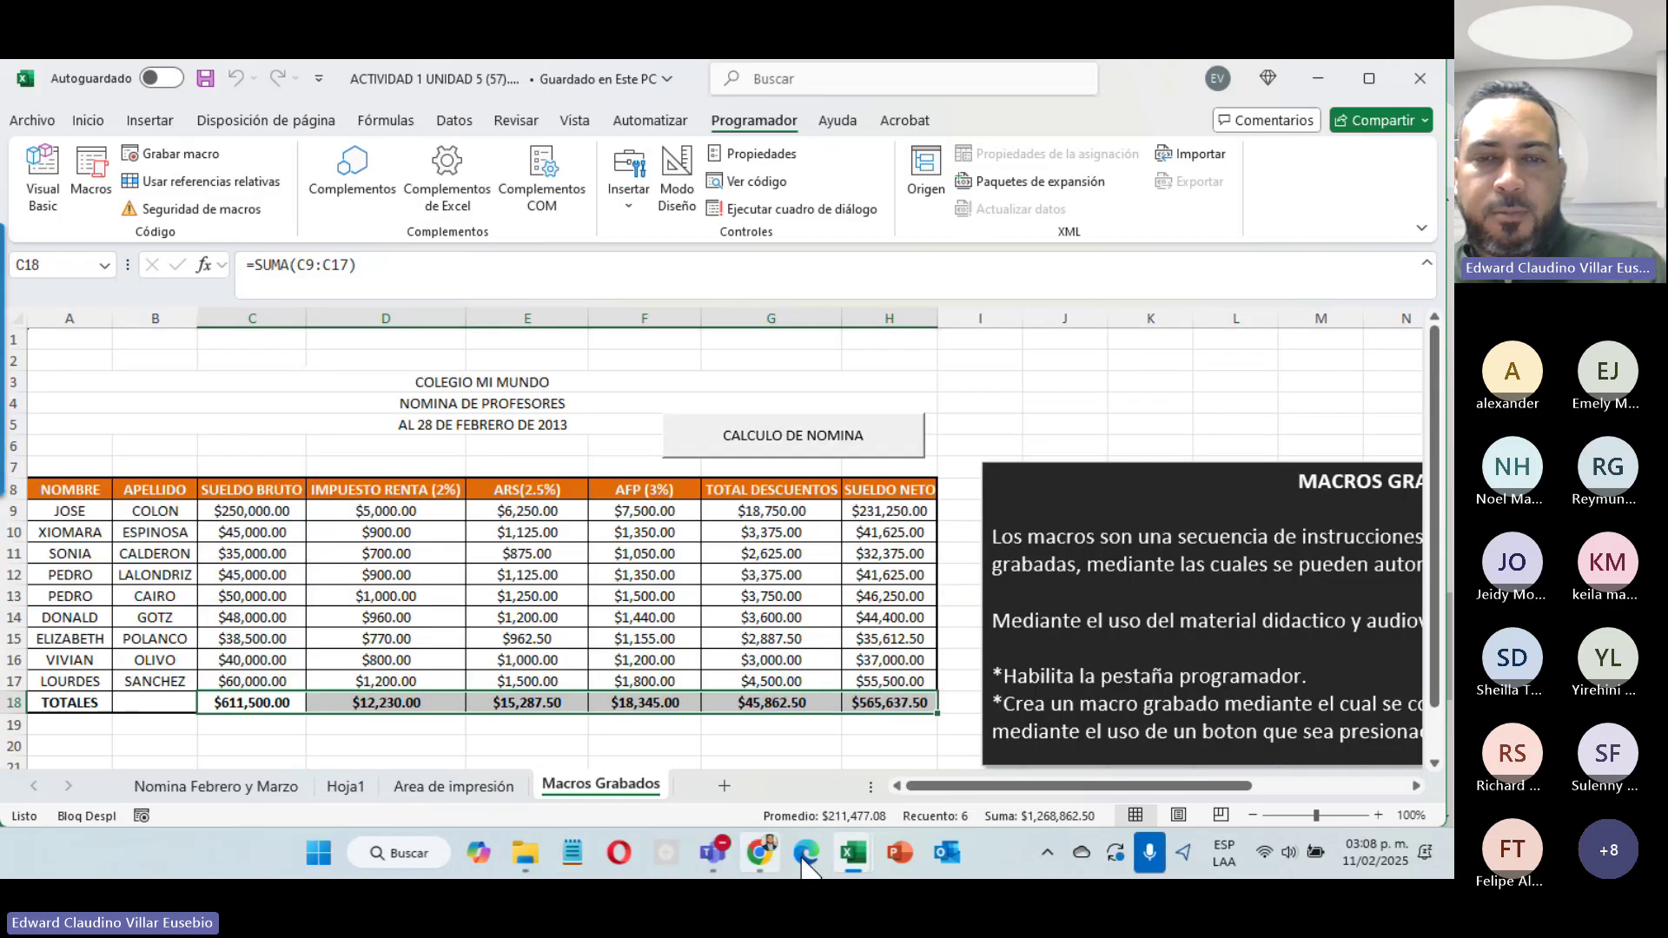
Step: Switch to the Teams meeting and look through its participant list
click(768, 853)
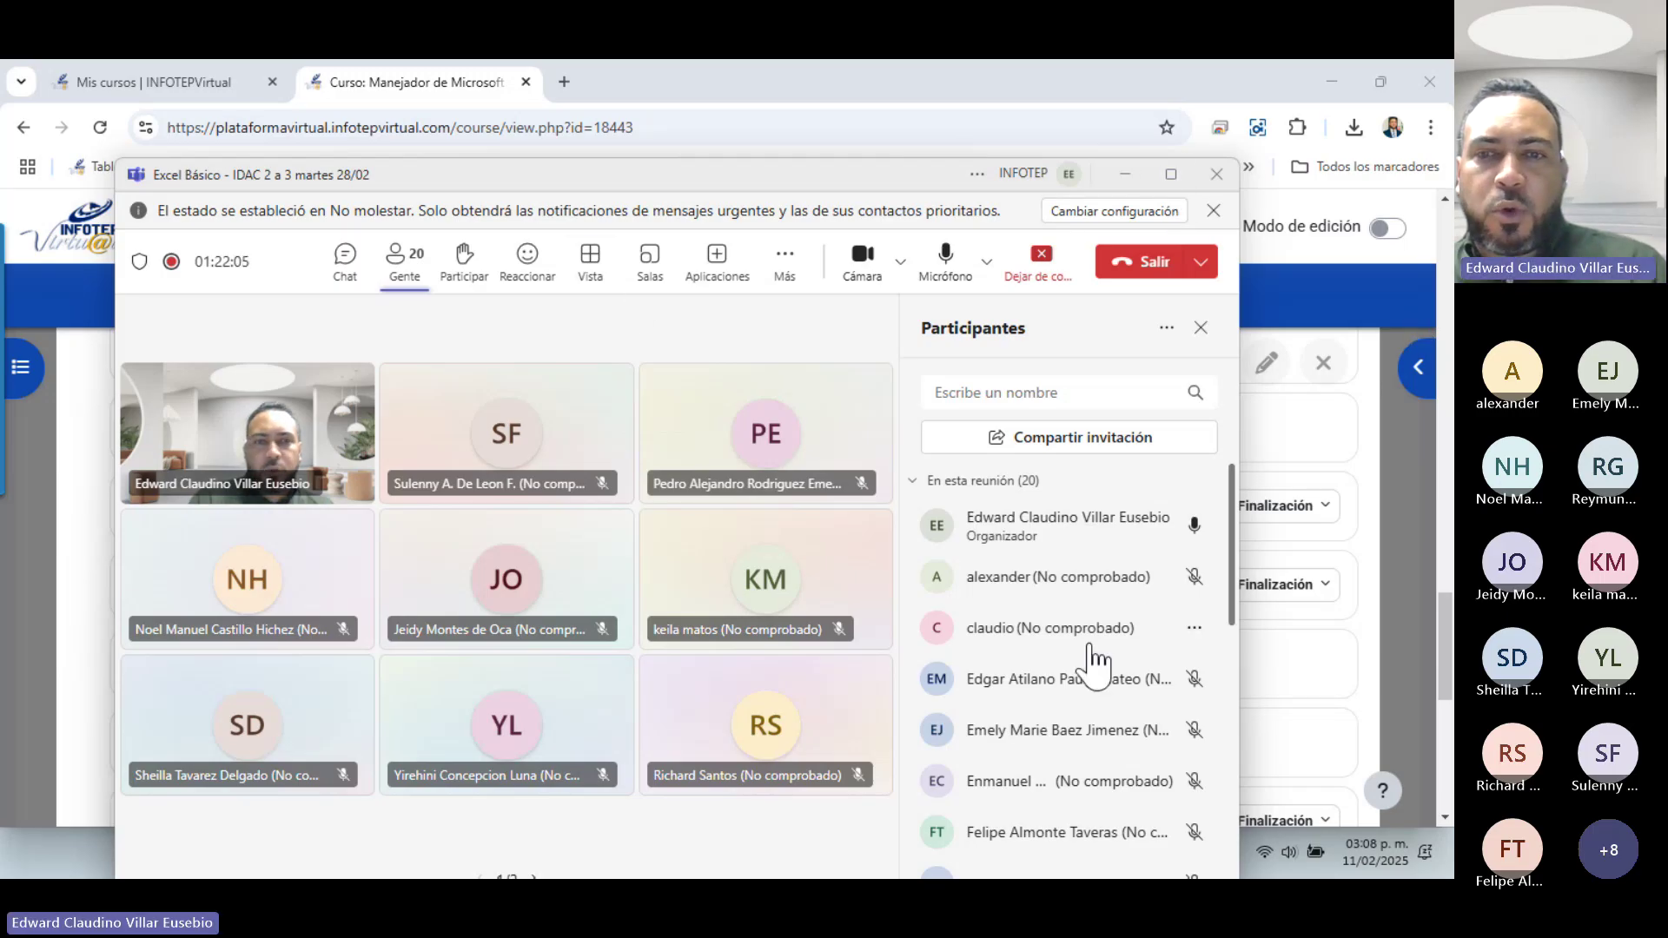
scroll(1086, 608, down, 10)
scroll(1084, 682, down, 5)
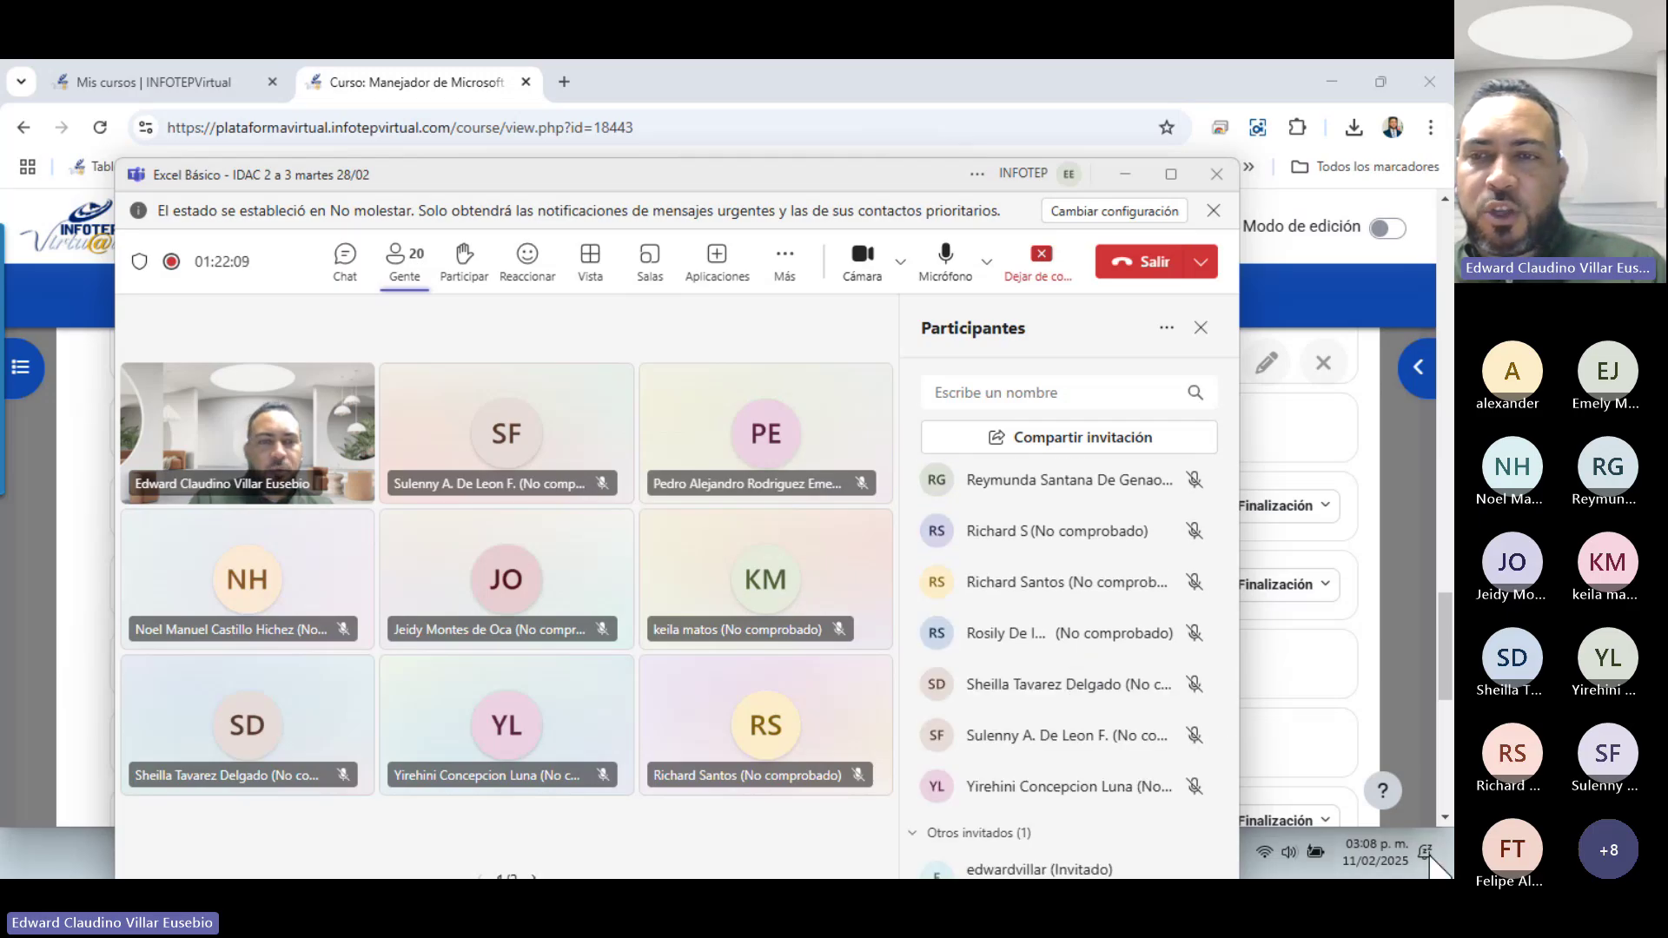
Step: Bring the course page in Chrome to the front, view its end, and check the system calendar for February 2025
click(1389, 725)
scroll(1385, 706, down, 10)
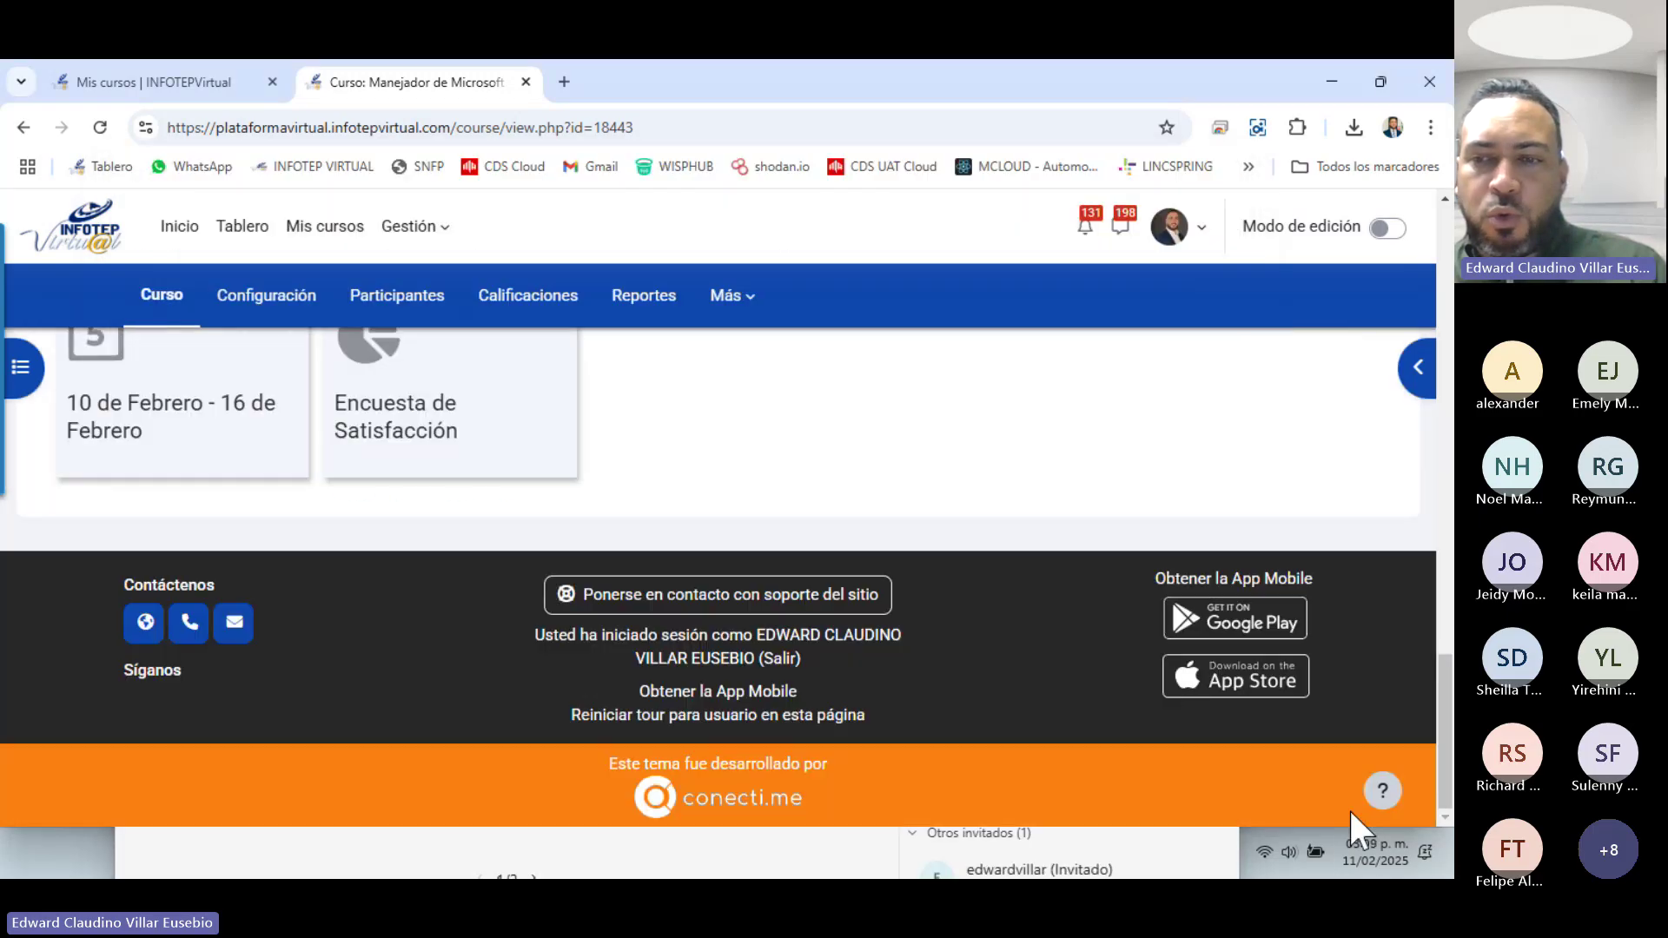
click(1375, 860)
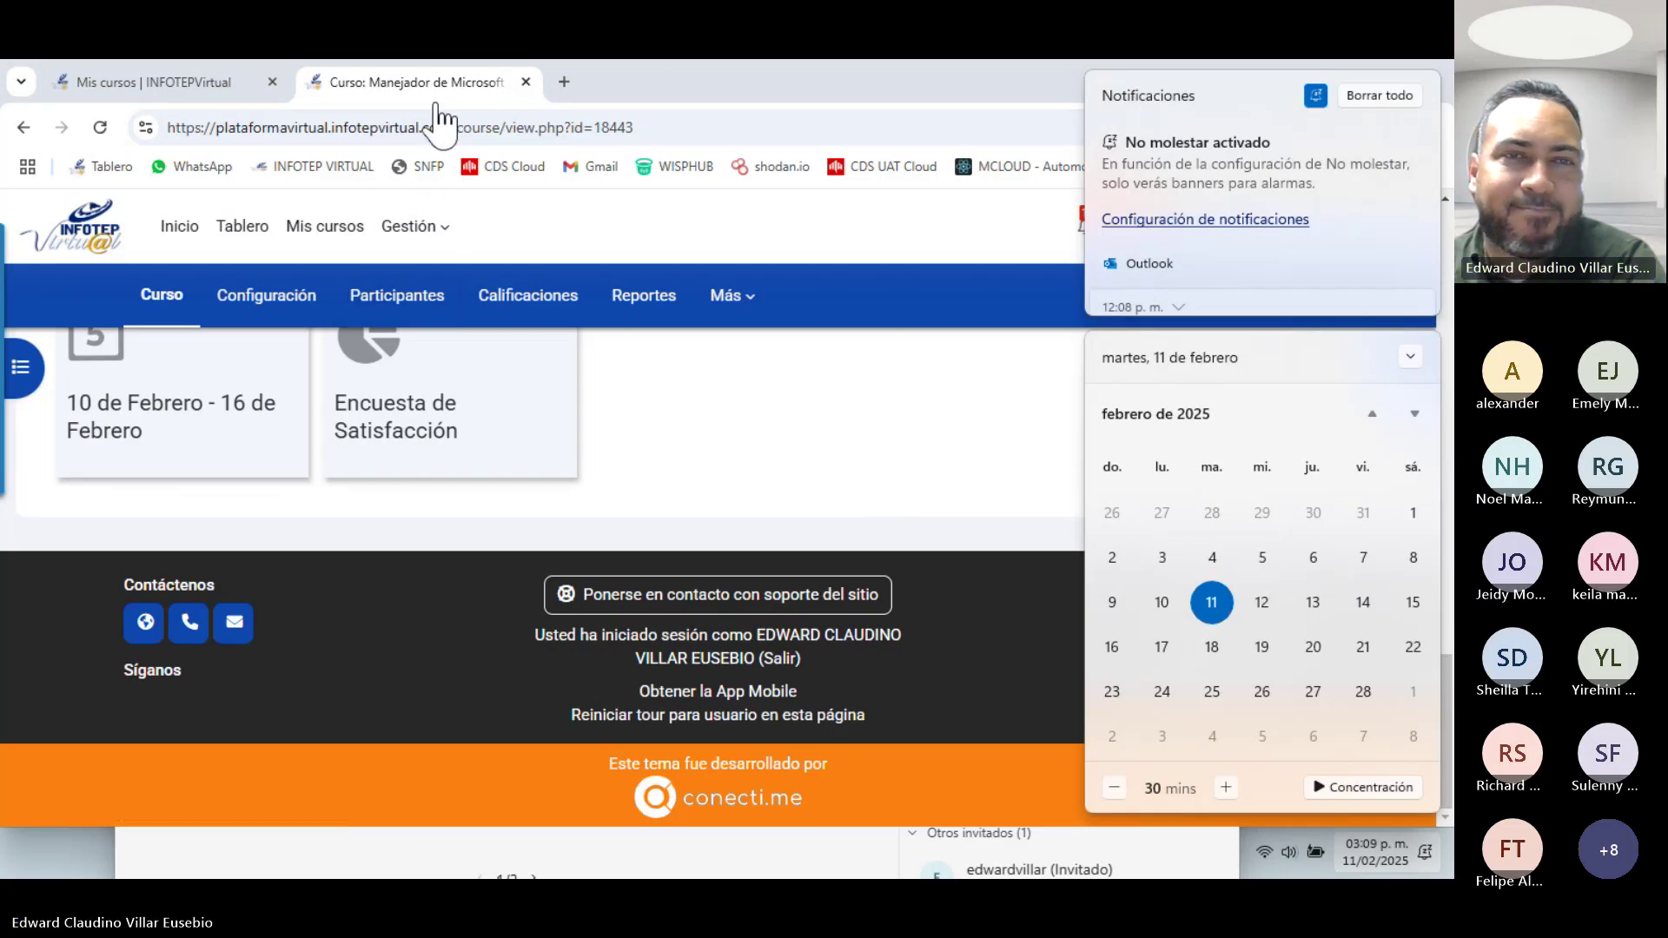
click(499, 111)
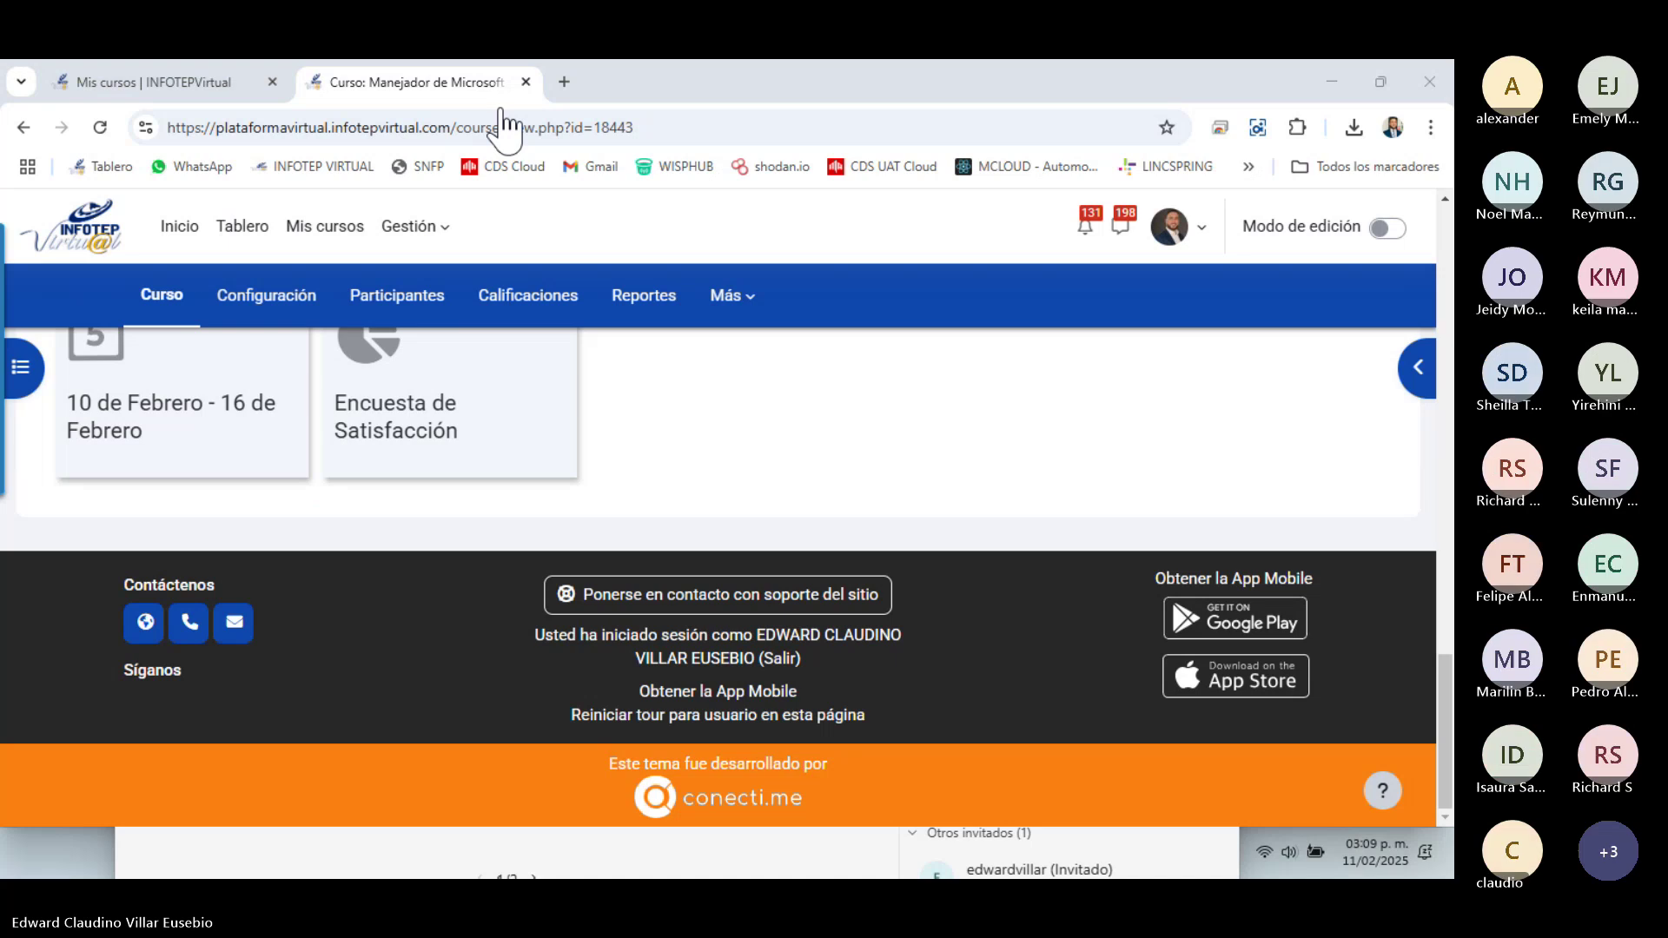